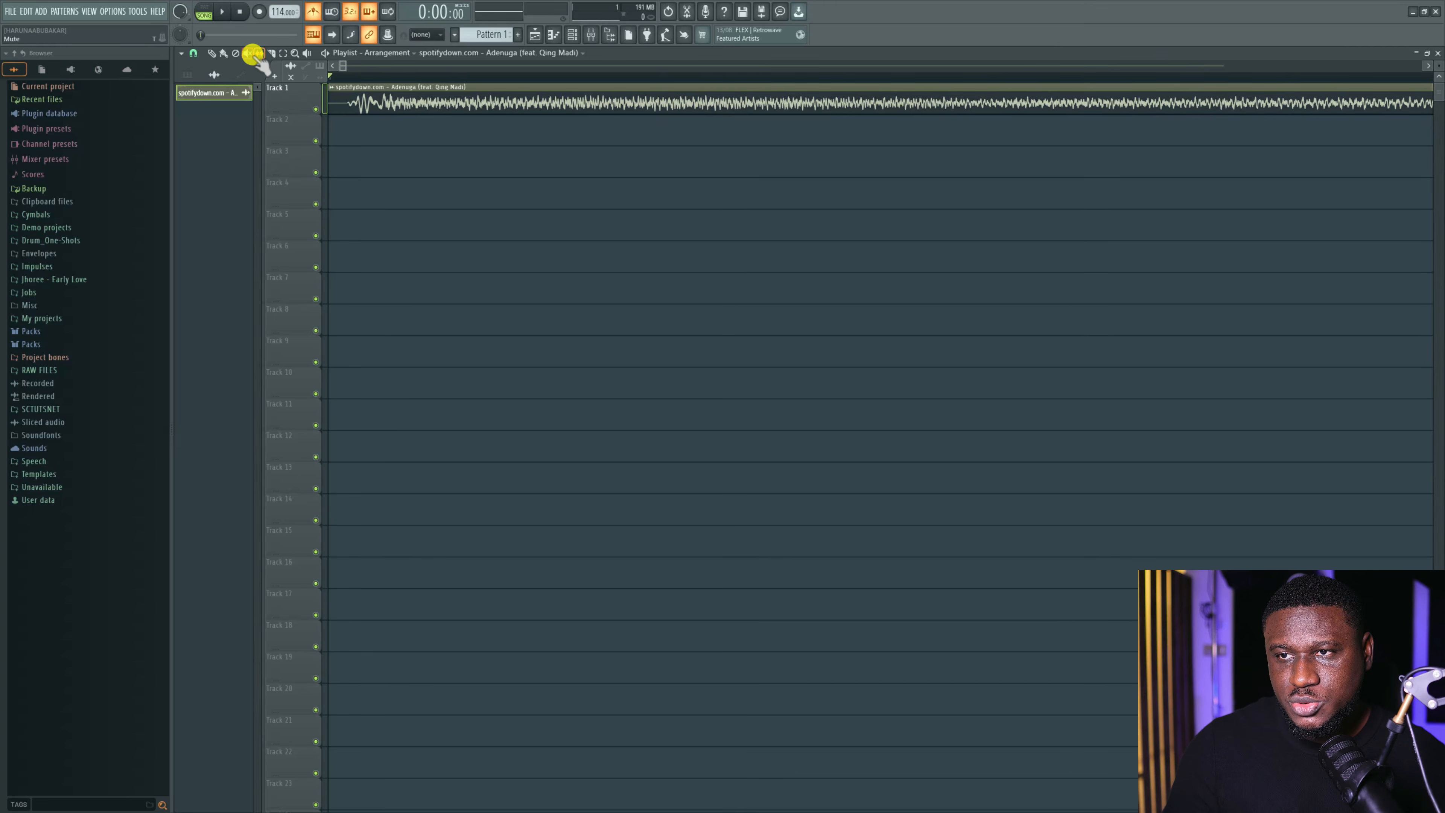
Turn off playlist snapping, slip the song clip's audio earlier so the sound starts at the clip's beginning, and play it.
click(193, 54)
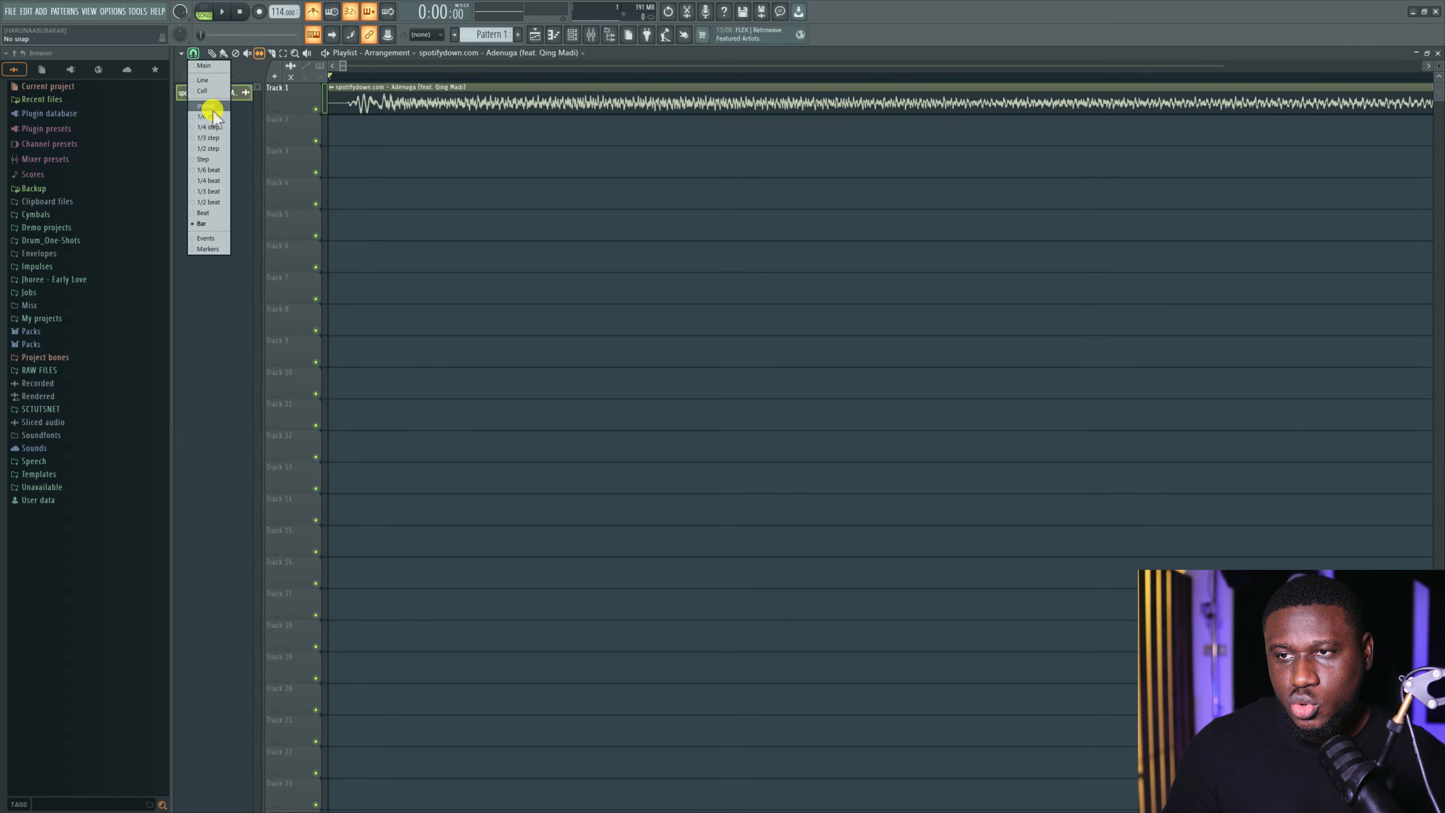
click(259, 103)
drag(362, 106, 276, 100)
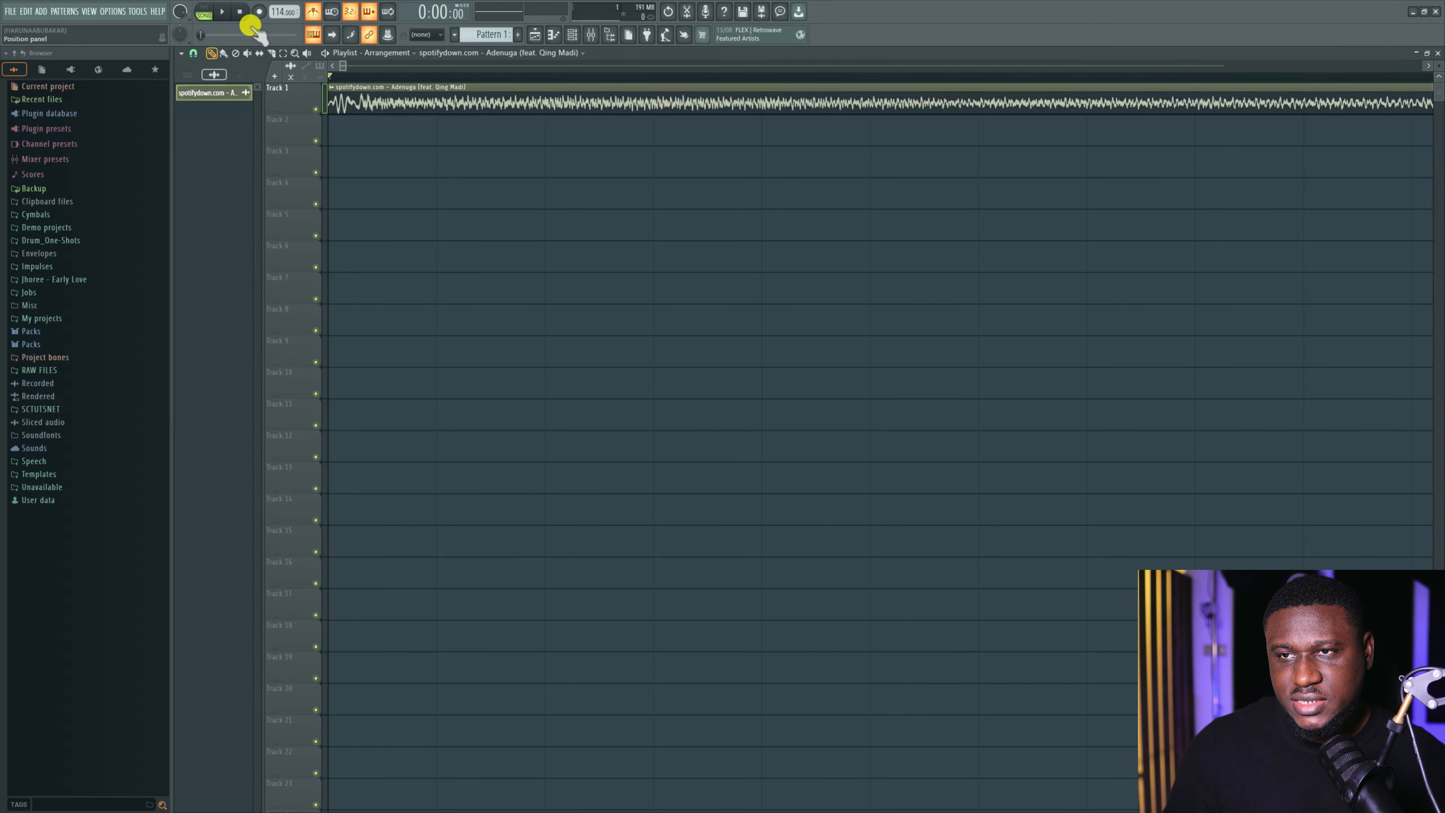
click(222, 12)
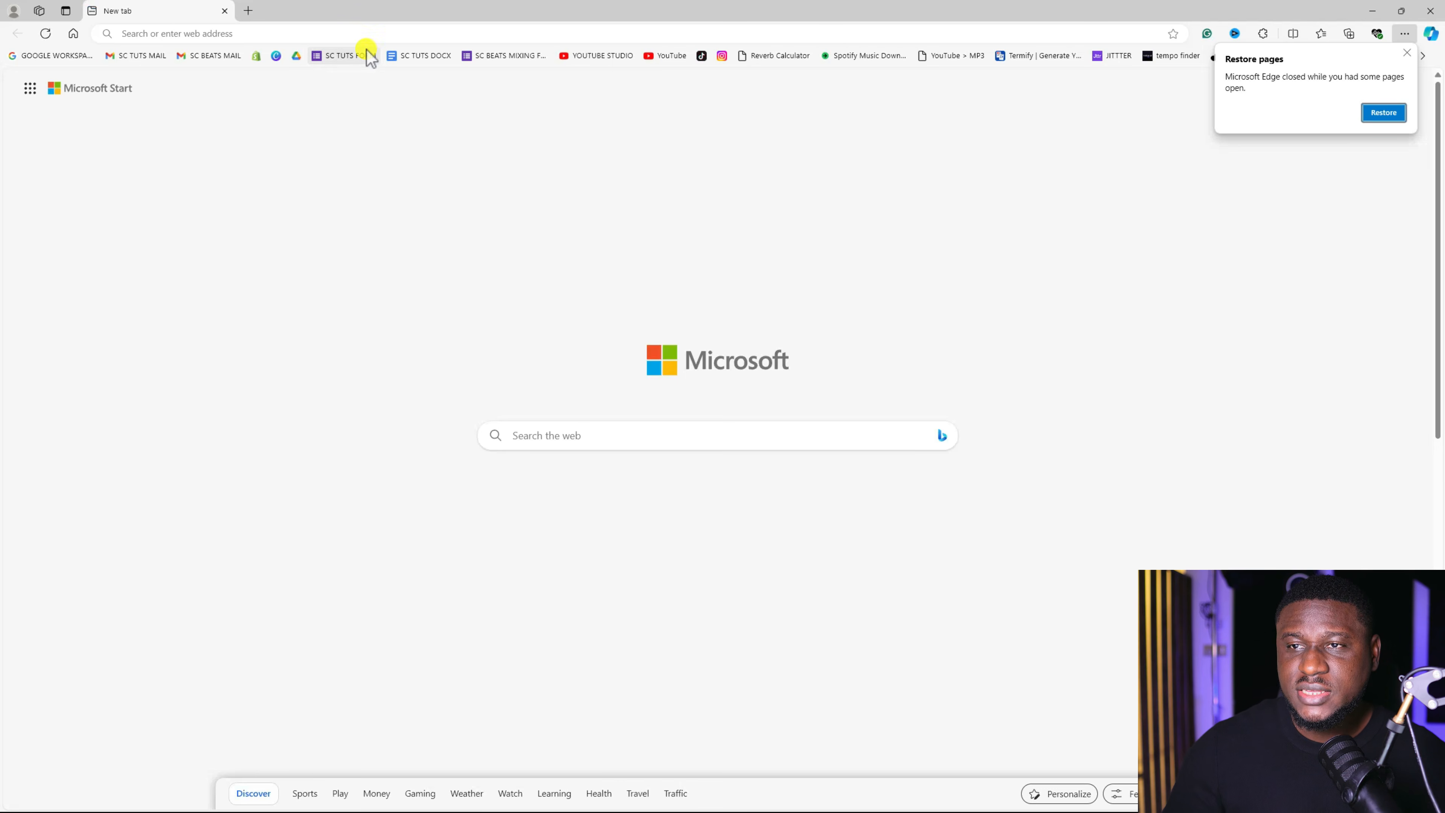
Switch to Microsoft Edge, dismiss the page-restore offer and open the song key and BPM finder at tunebat.com/Analyzer.
click(367, 34)
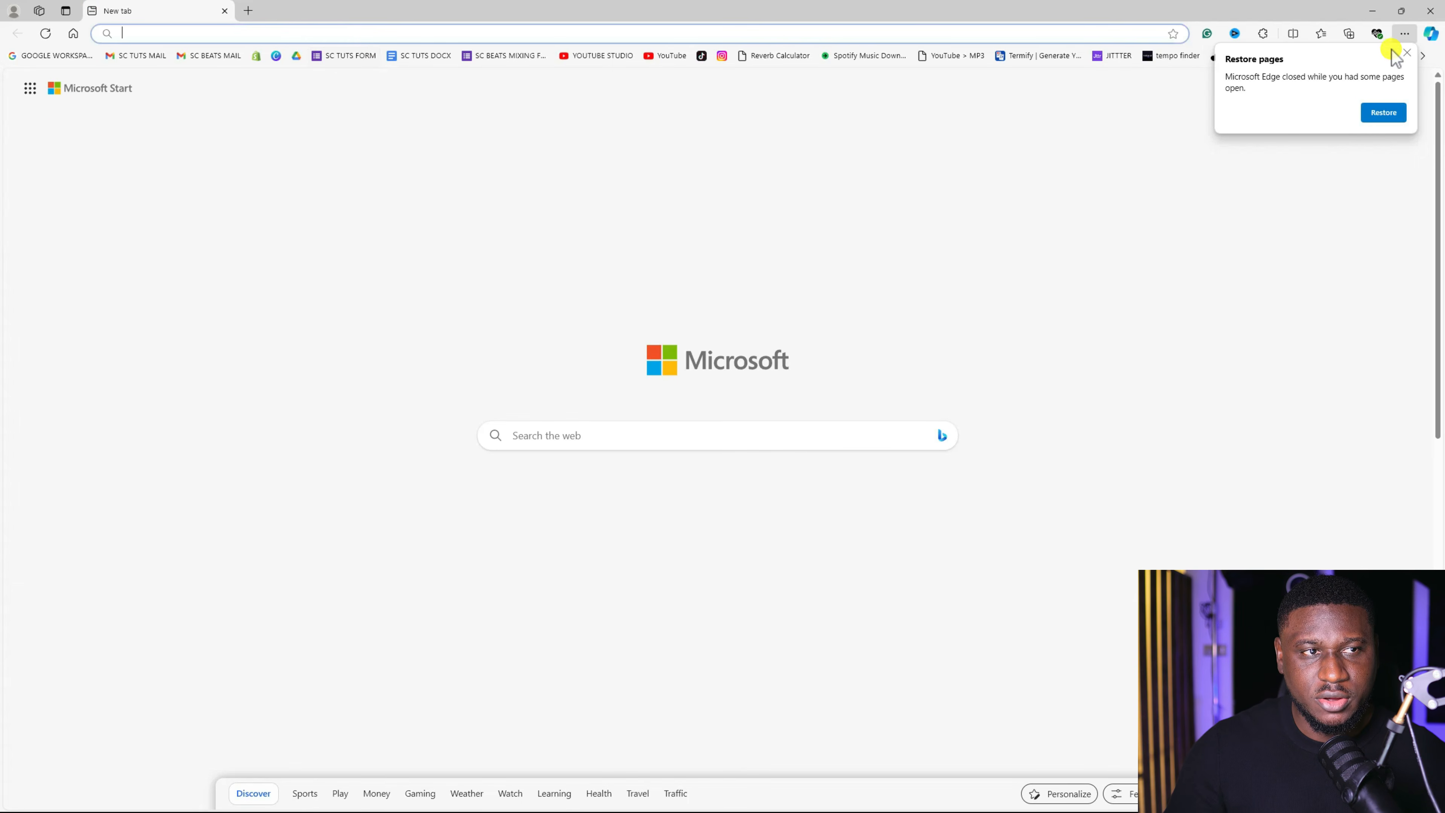
click(1407, 52)
text(tunebat.com/Analyzer)
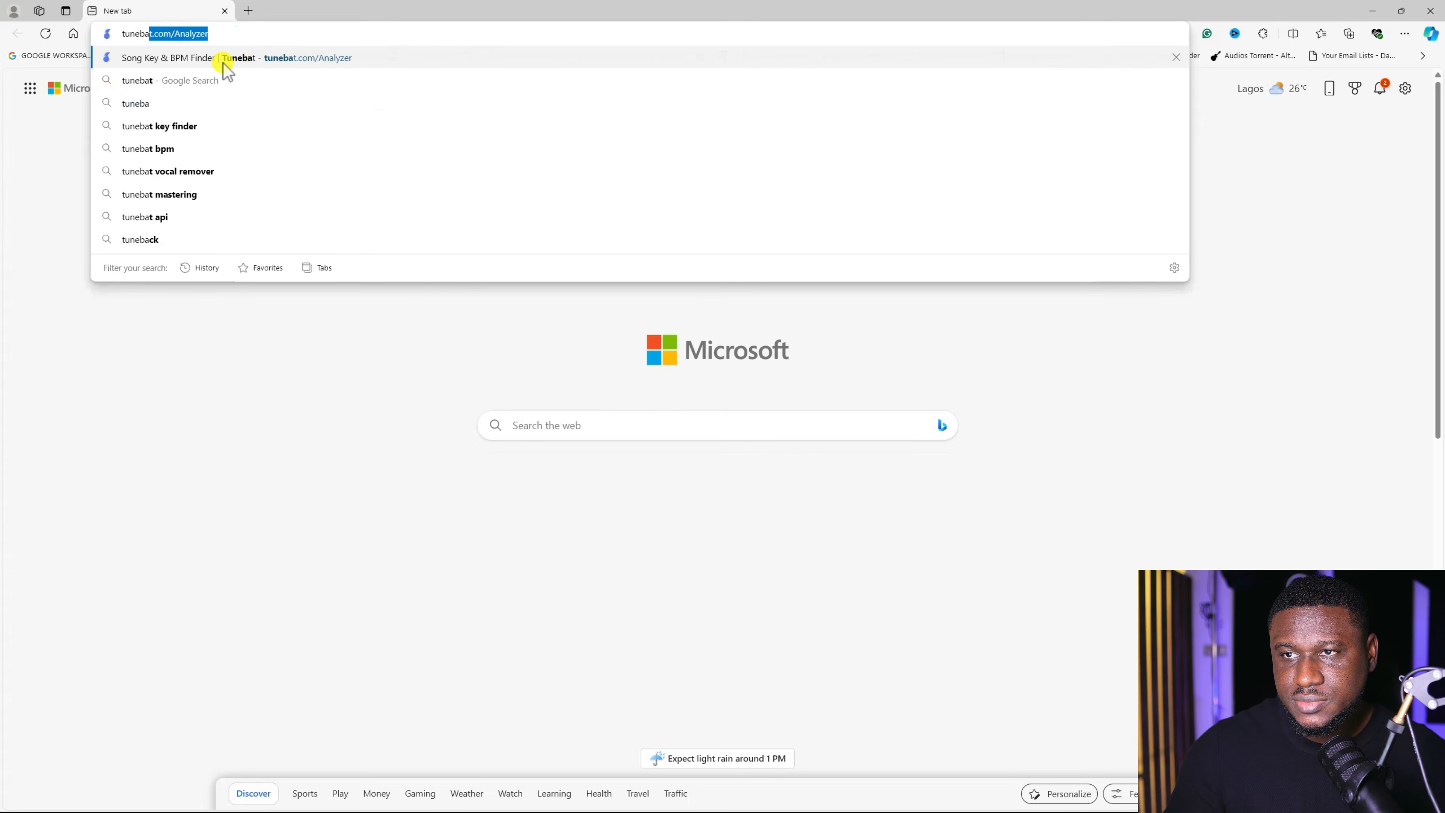
click(224, 64)
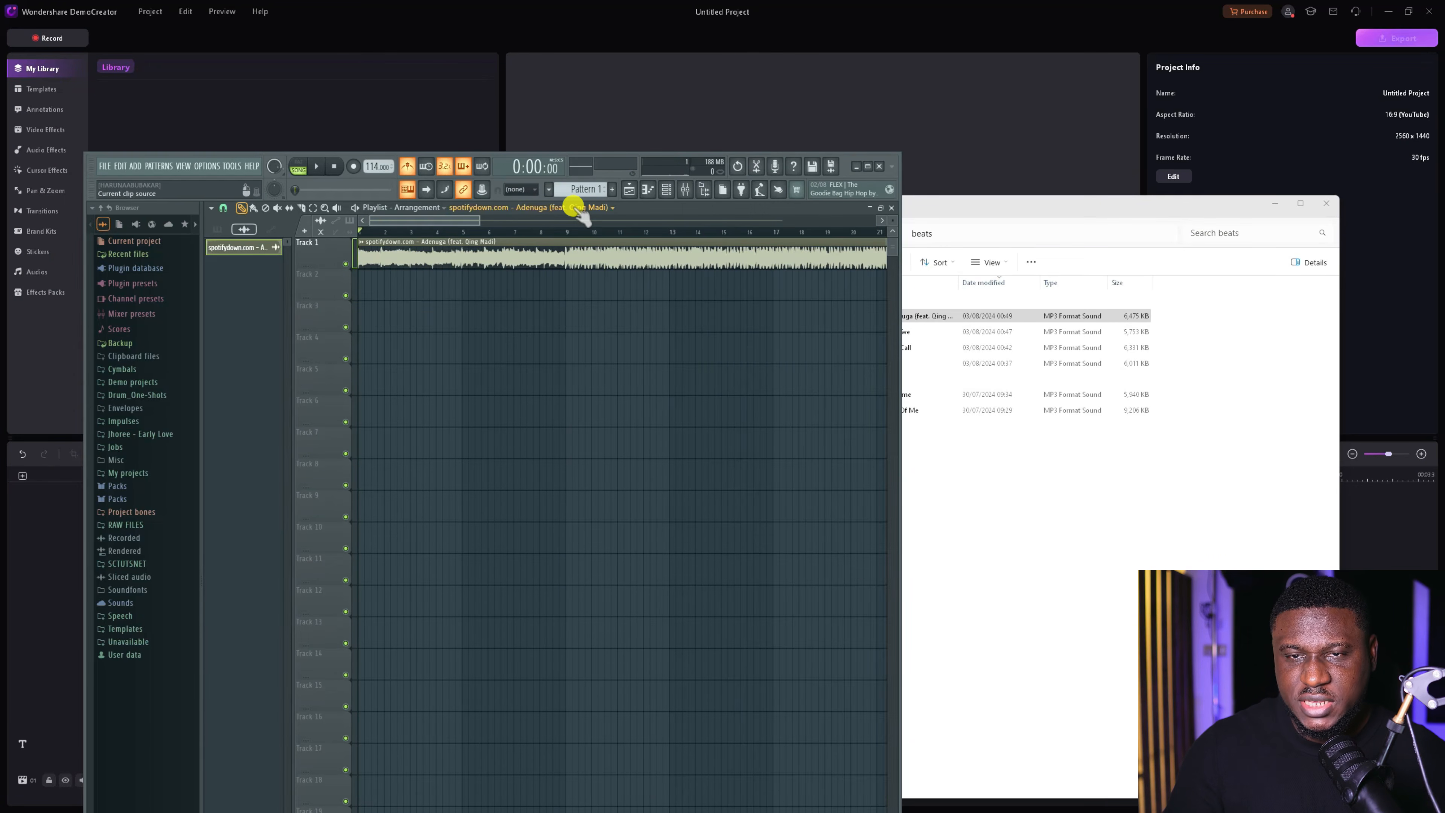
Return to FL Studio at full size, place Pattern 1 at bar 1 of Track 2 and open it in the channel rack.
click(868, 166)
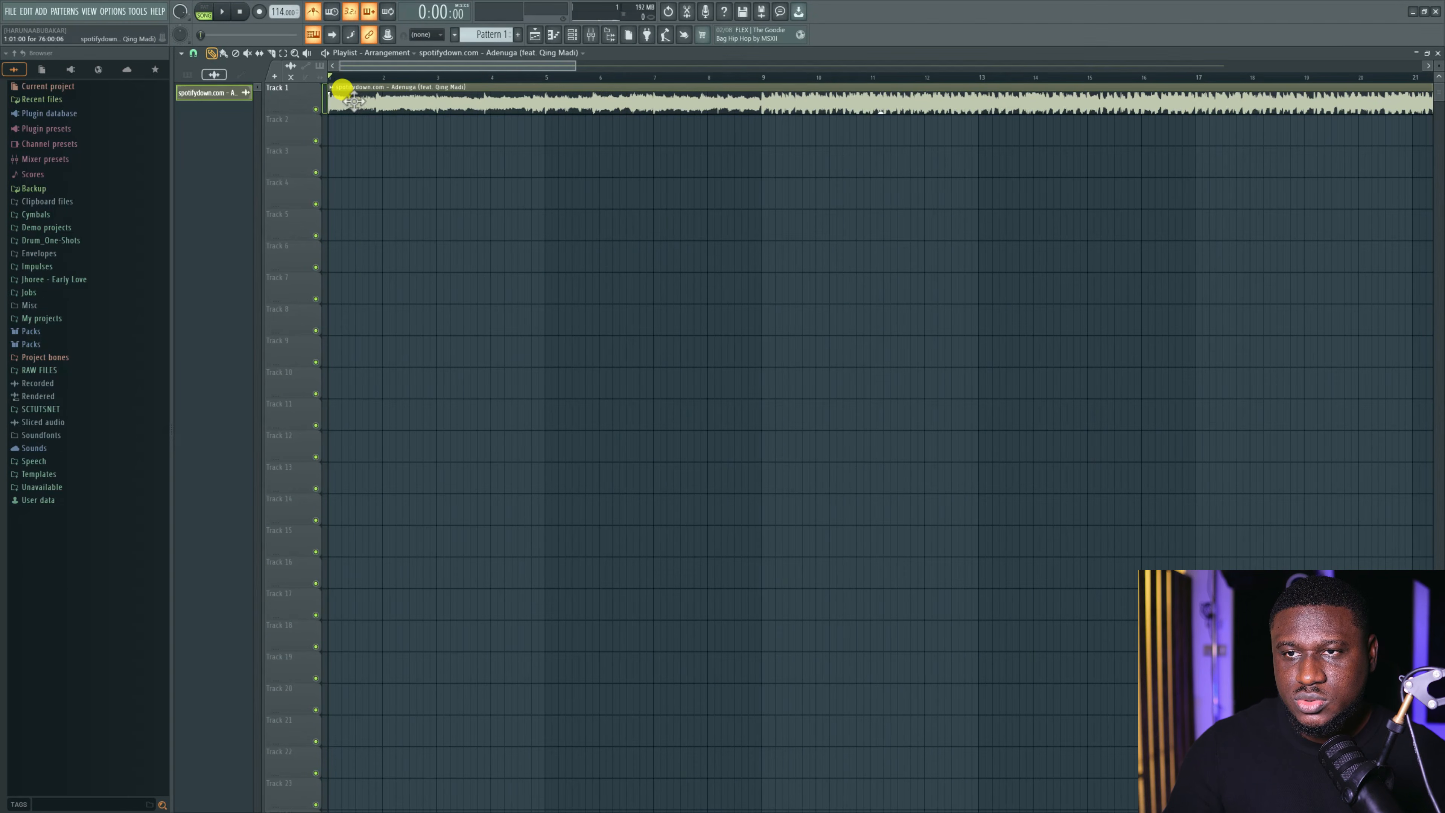
click(514, 35)
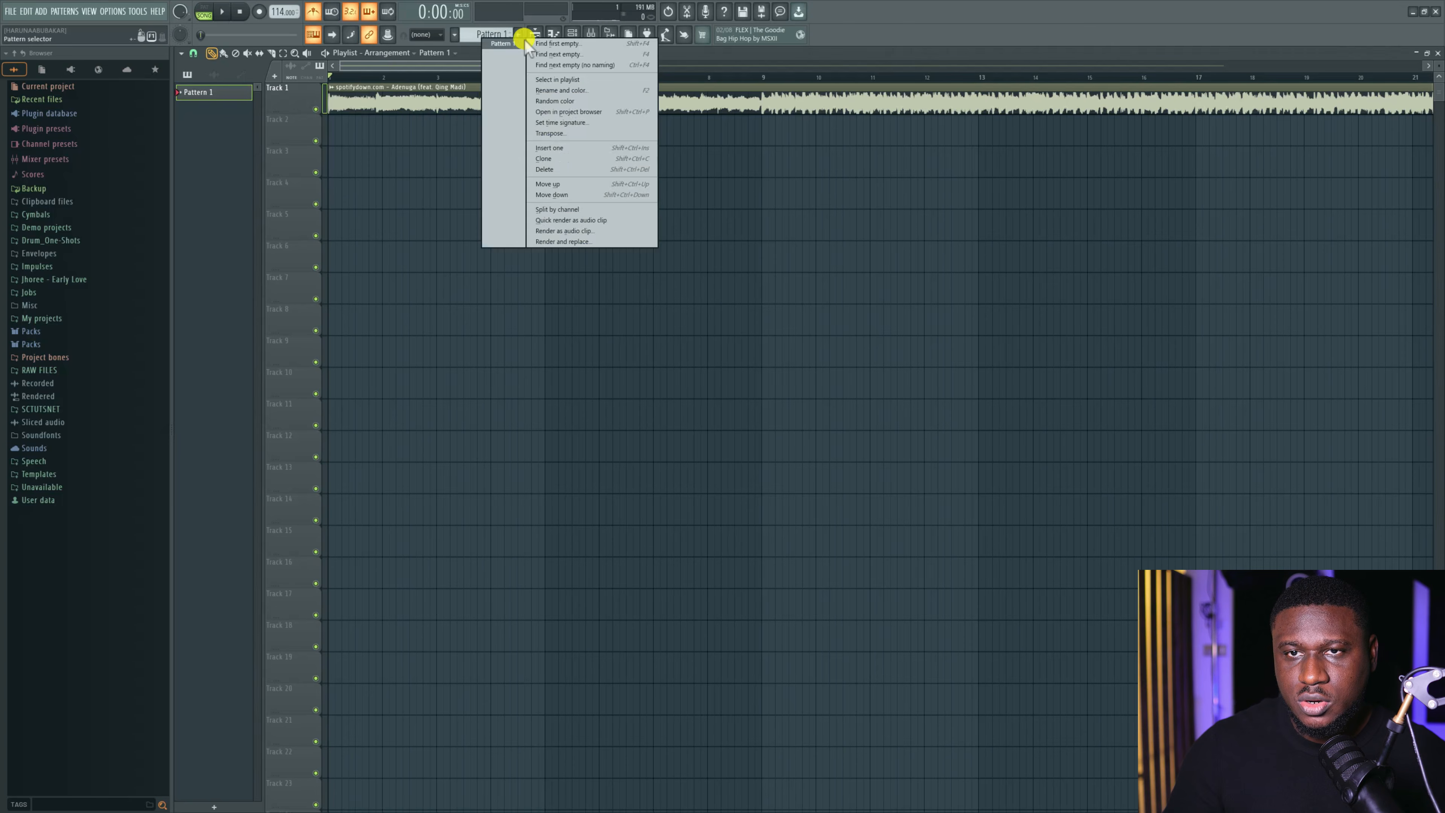
click(529, 41)
click(435, 37)
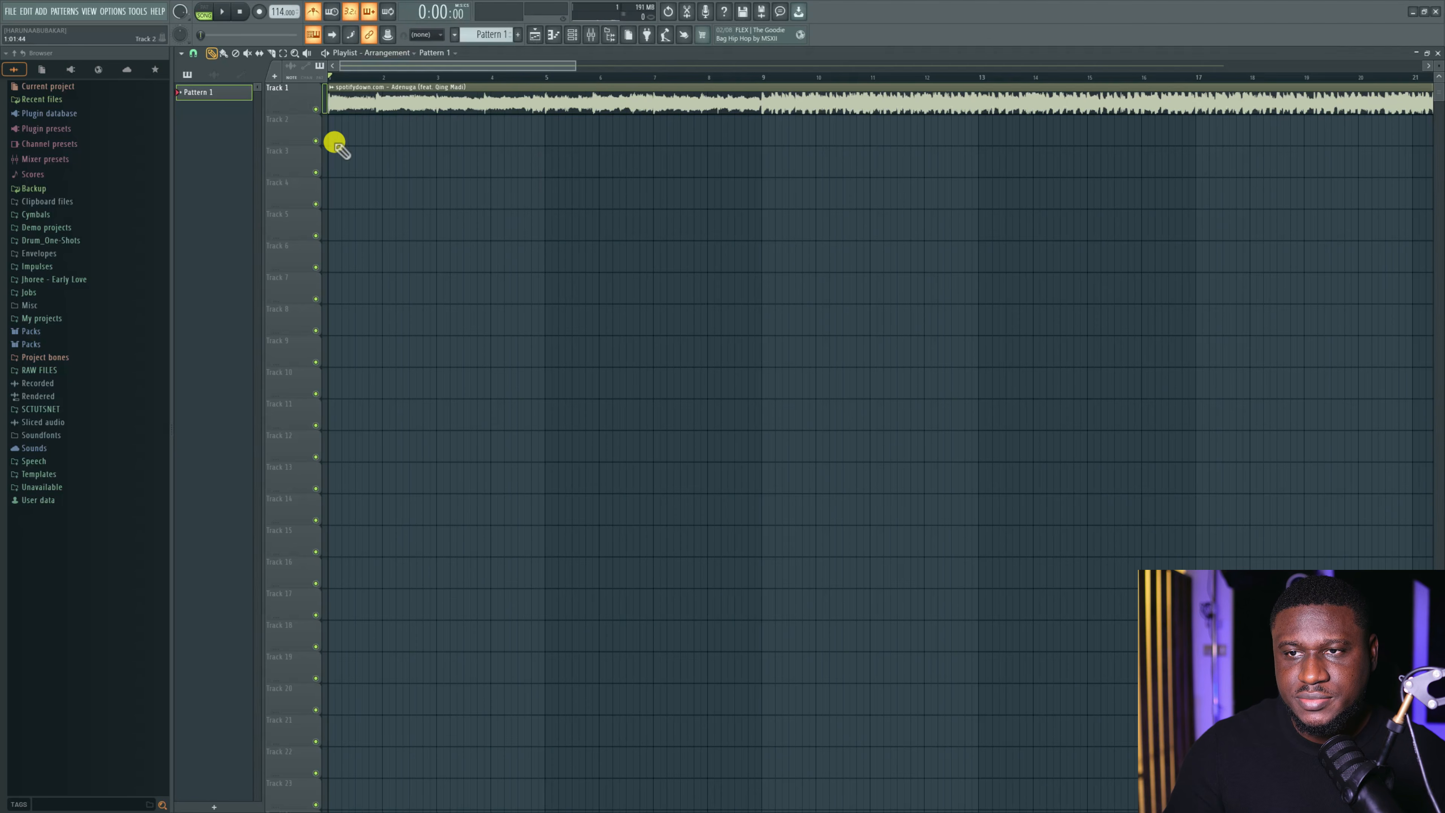
click(351, 134)
double_click(372, 144)
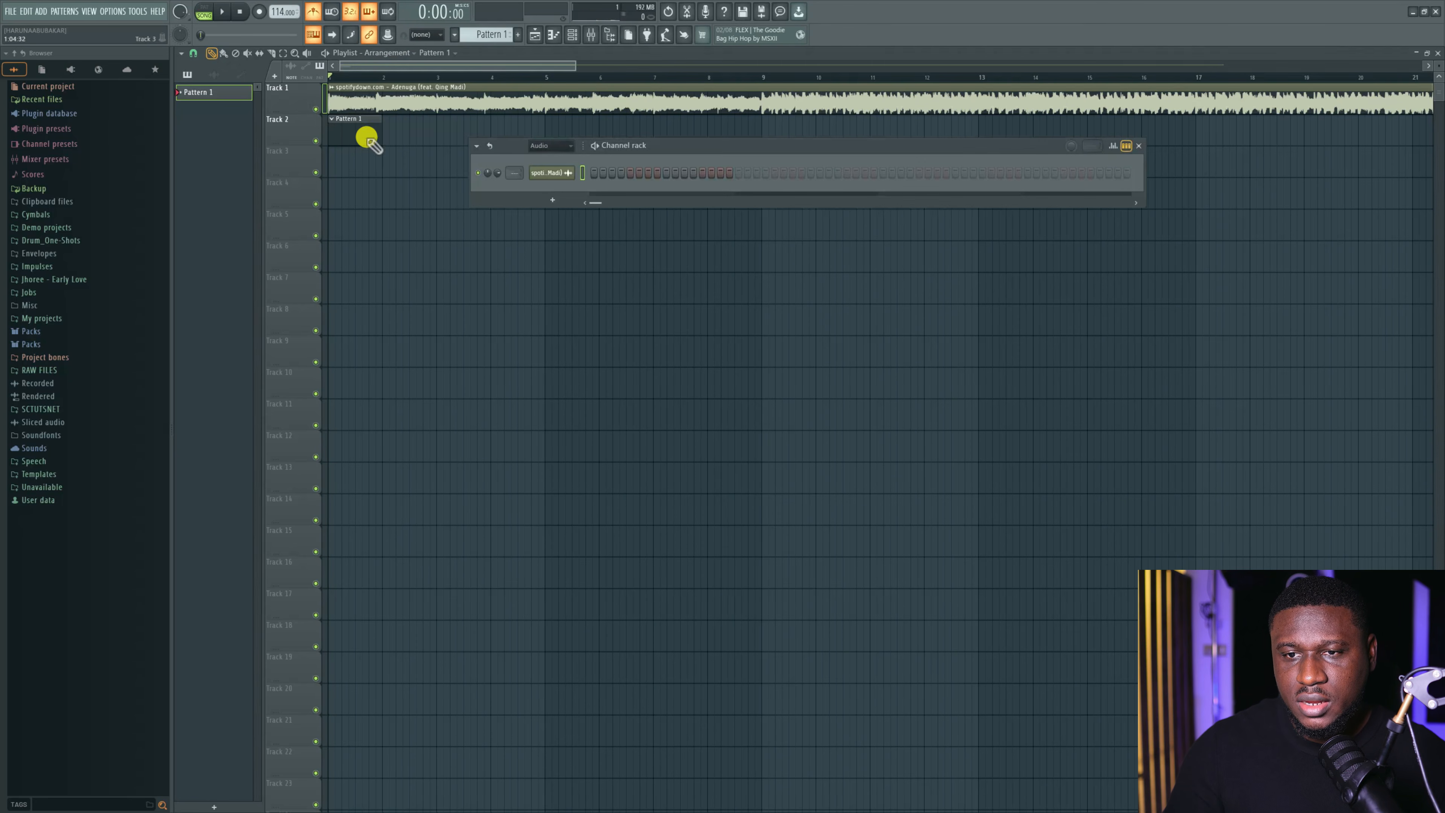
Add a Lounge Lizard EP-4 instrument channel and move its plugin window clear of the channel rack.
click(551, 199)
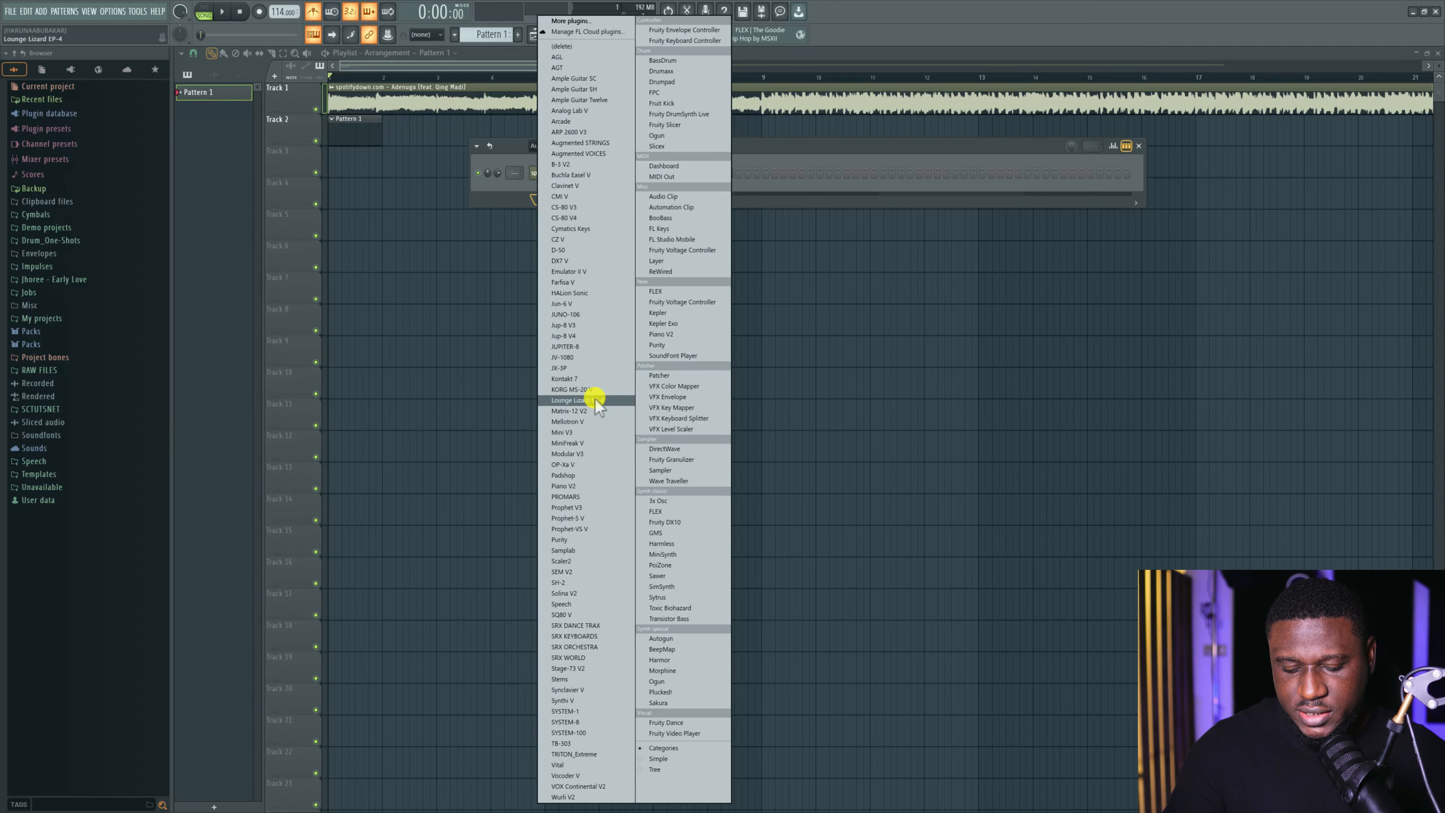
key(l)
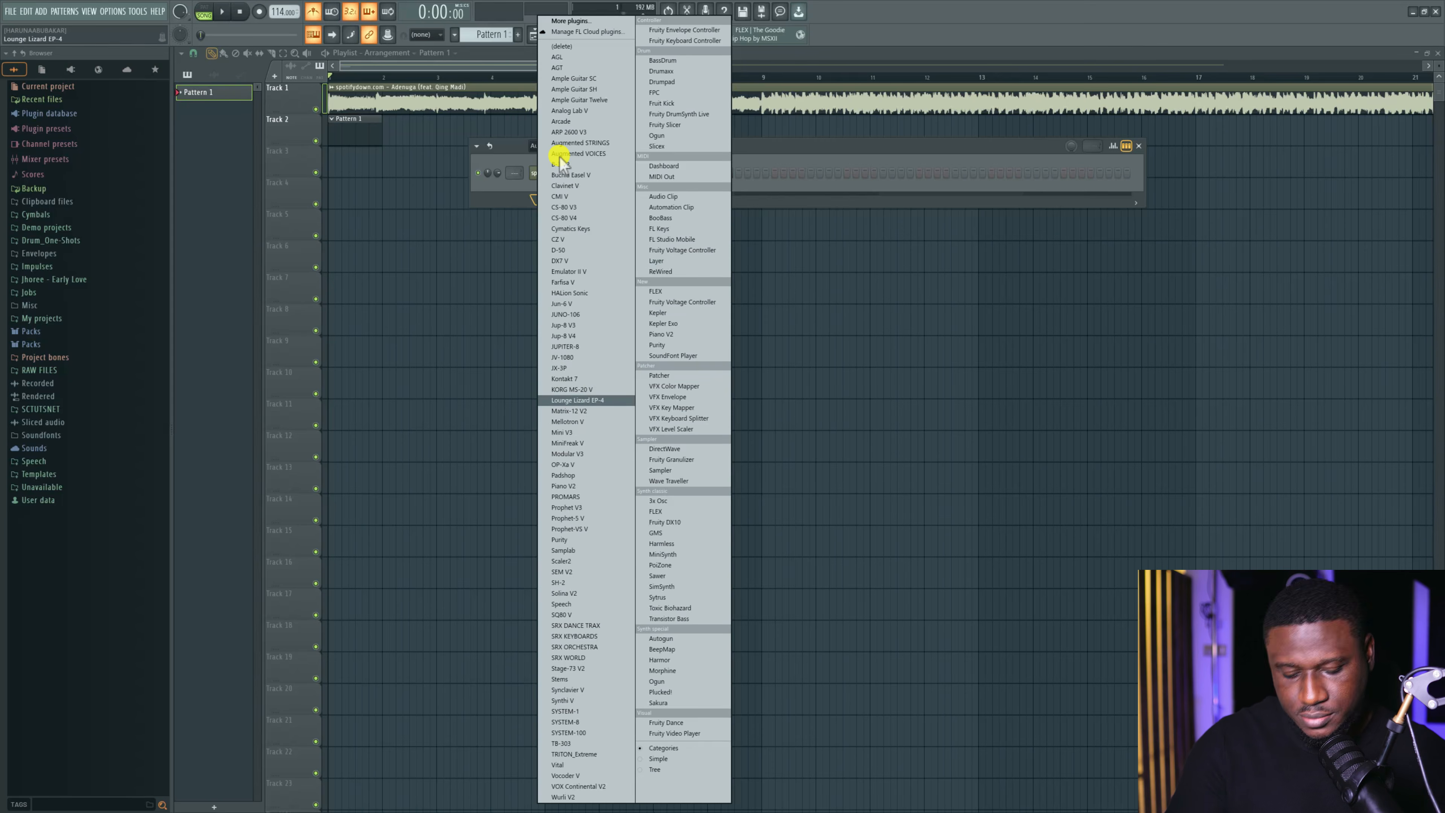
key(Return)
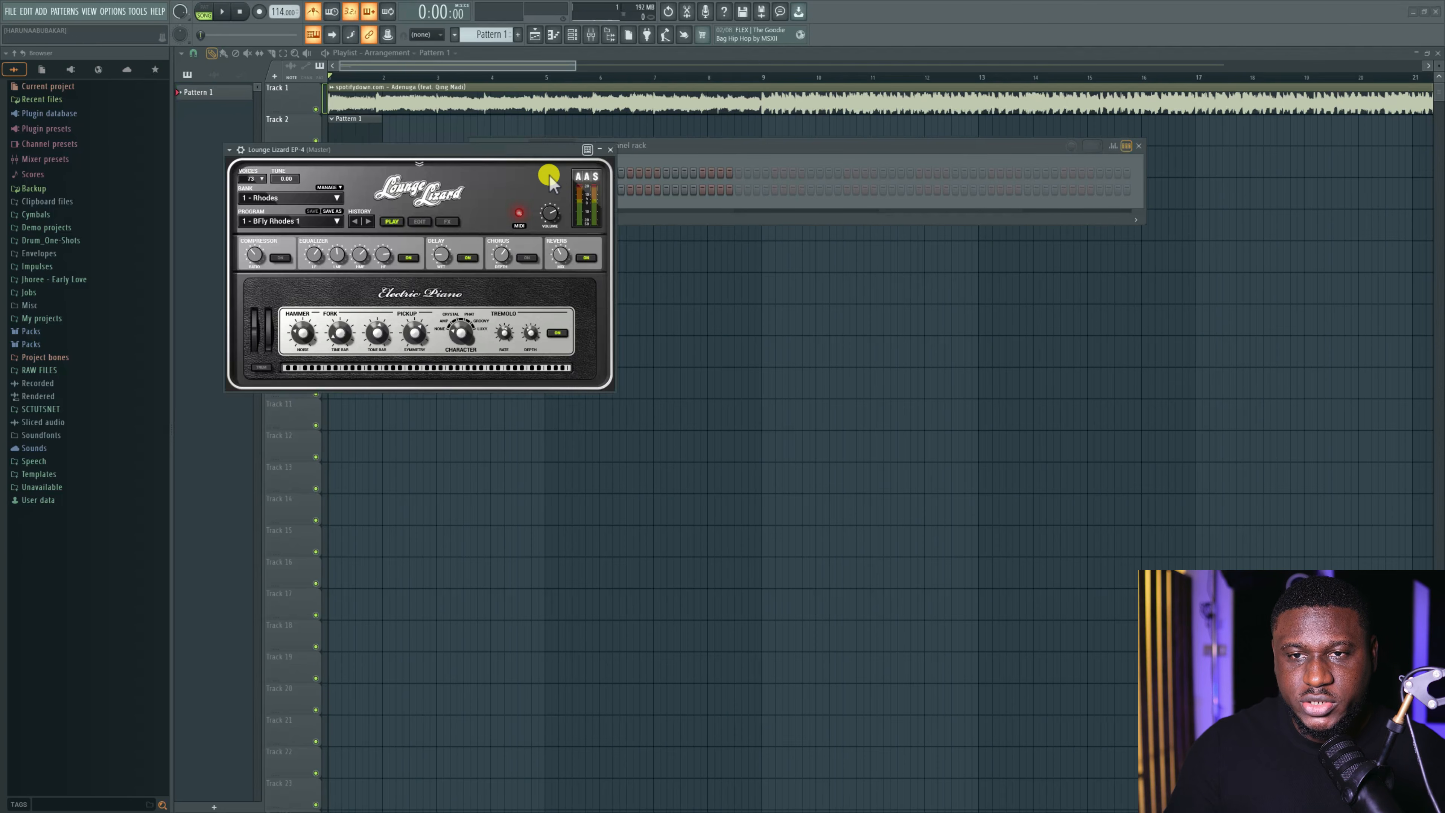
drag(522, 157, 865, 534)
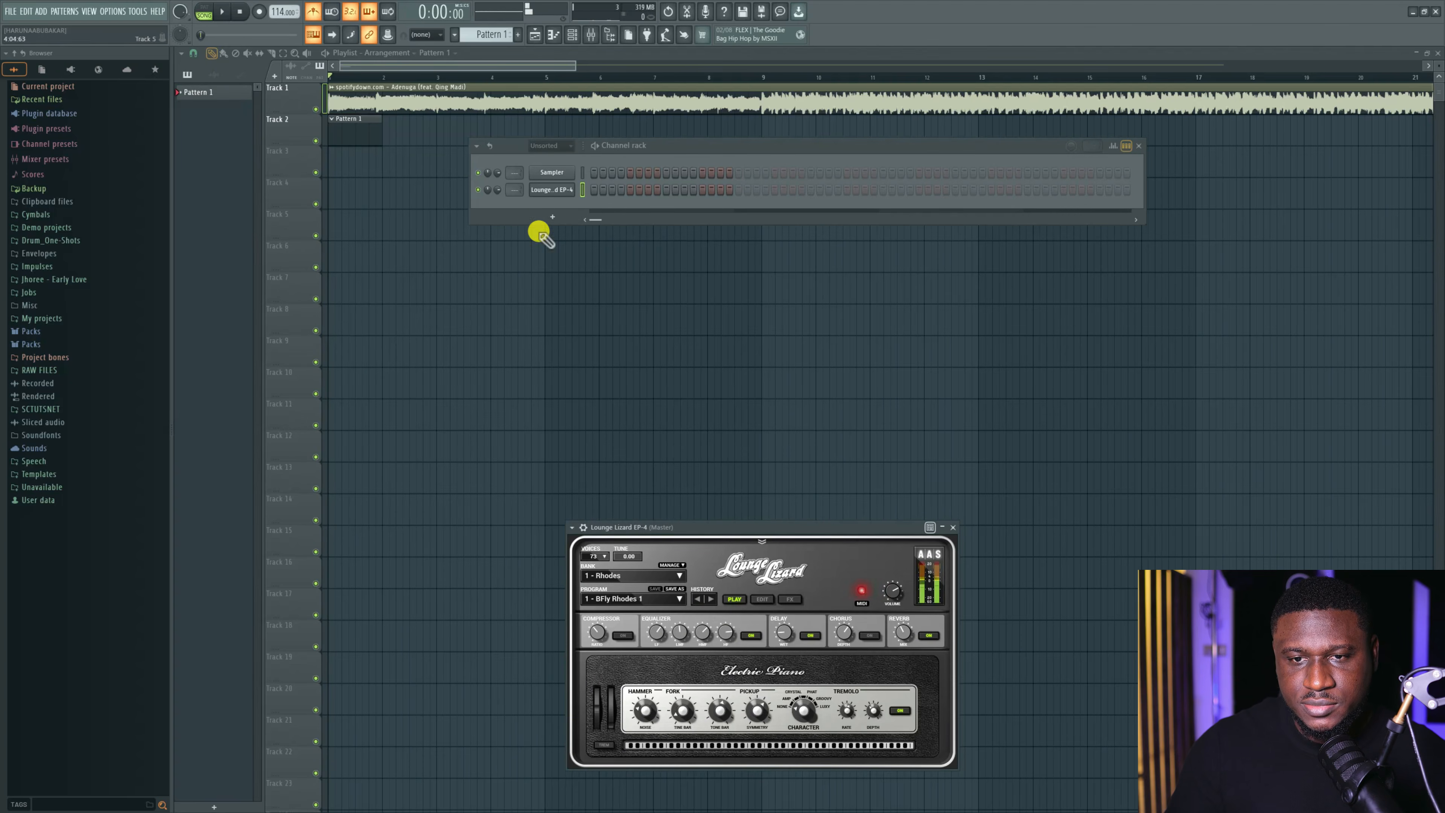
Open the Lounge Lizard EP-4 channel in the piano roll and set the scale highlighting to B Major (Ionian).
right_click(554, 191)
click(615, 191)
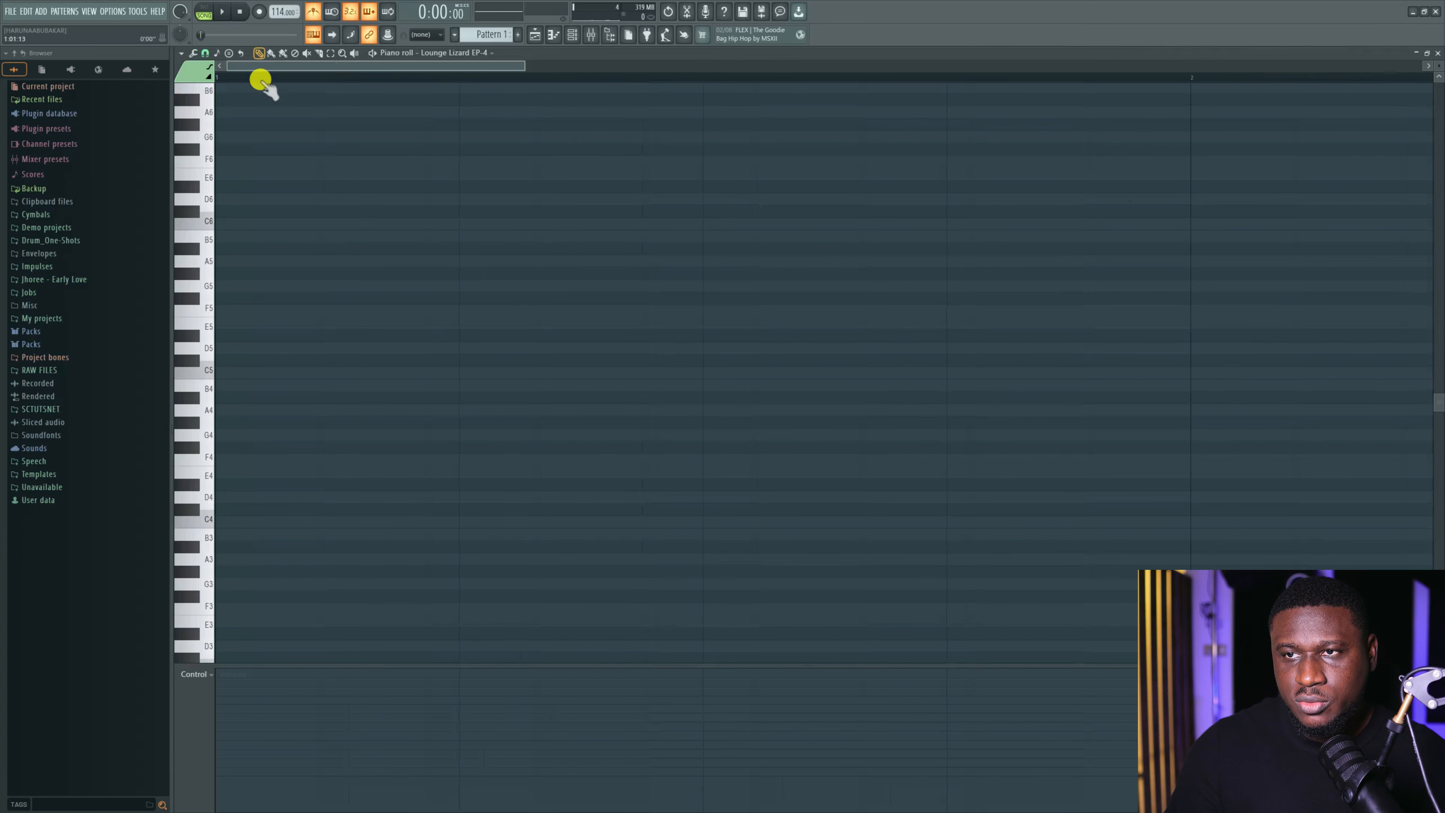
click(214, 55)
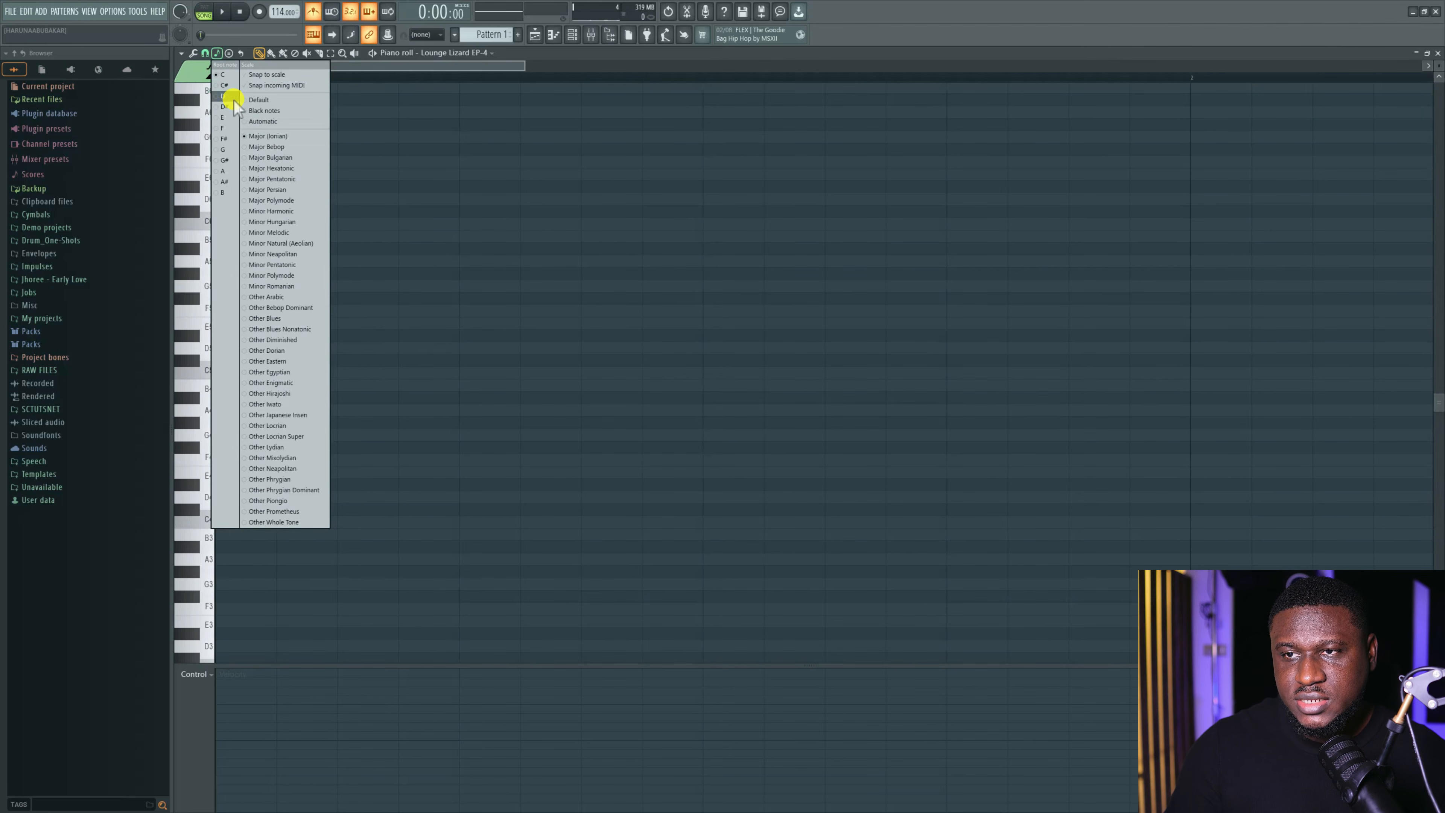
right_click(223, 192)
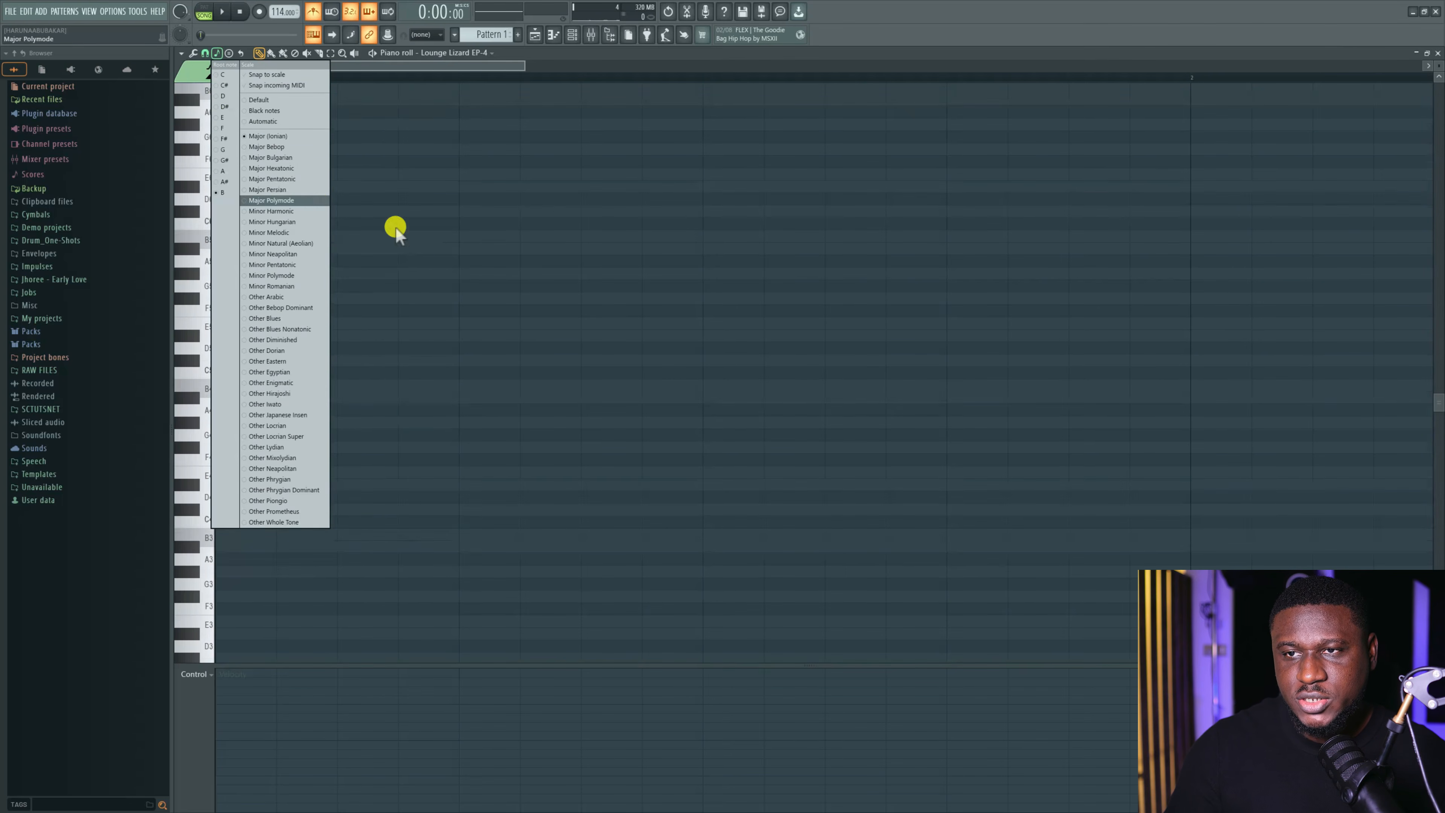
click(396, 227)
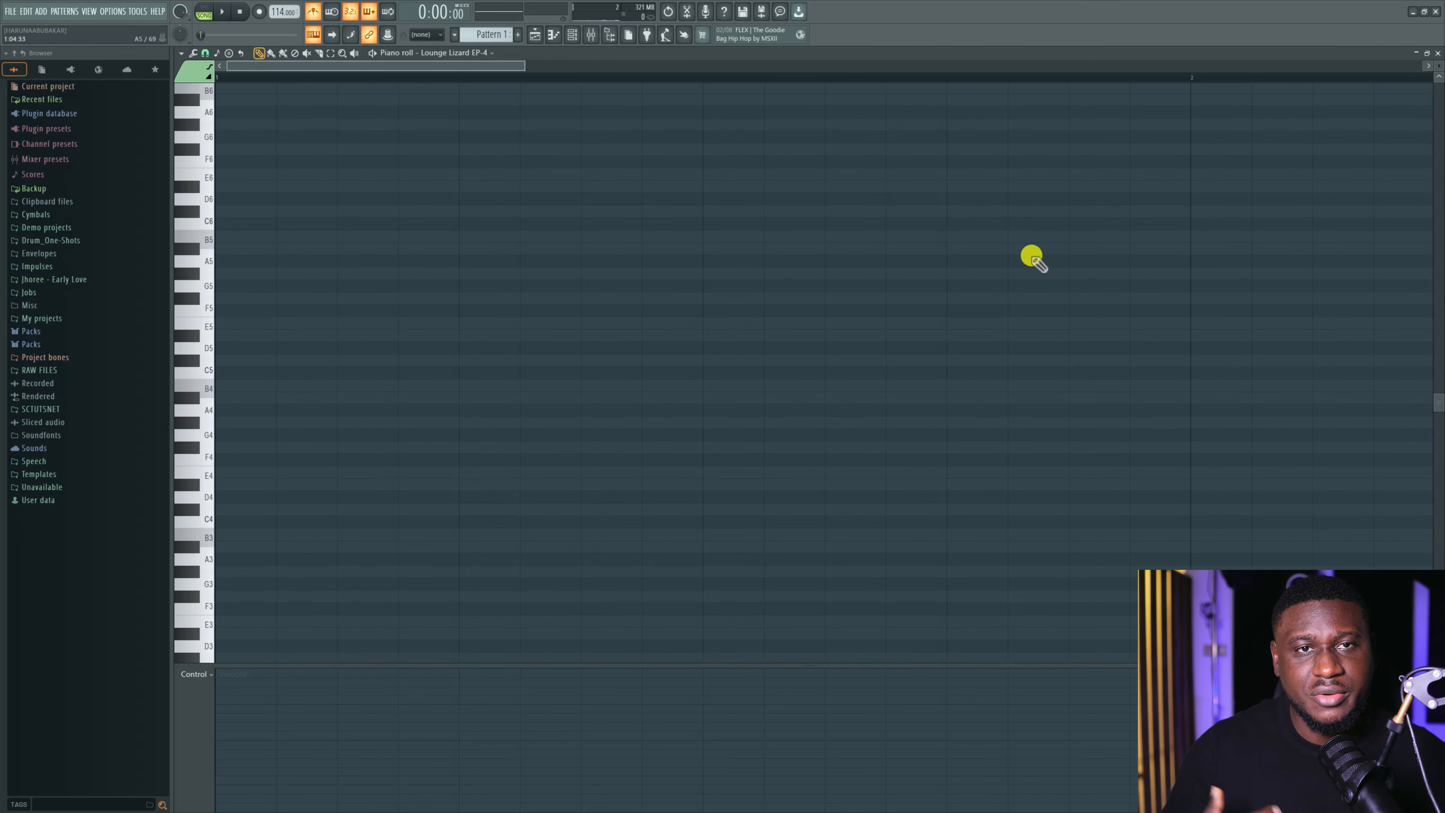
Close the piano roll and separate the Track 1 song clip into drums, bass, instruments and vocals stems.
click(1433, 56)
key(F12)
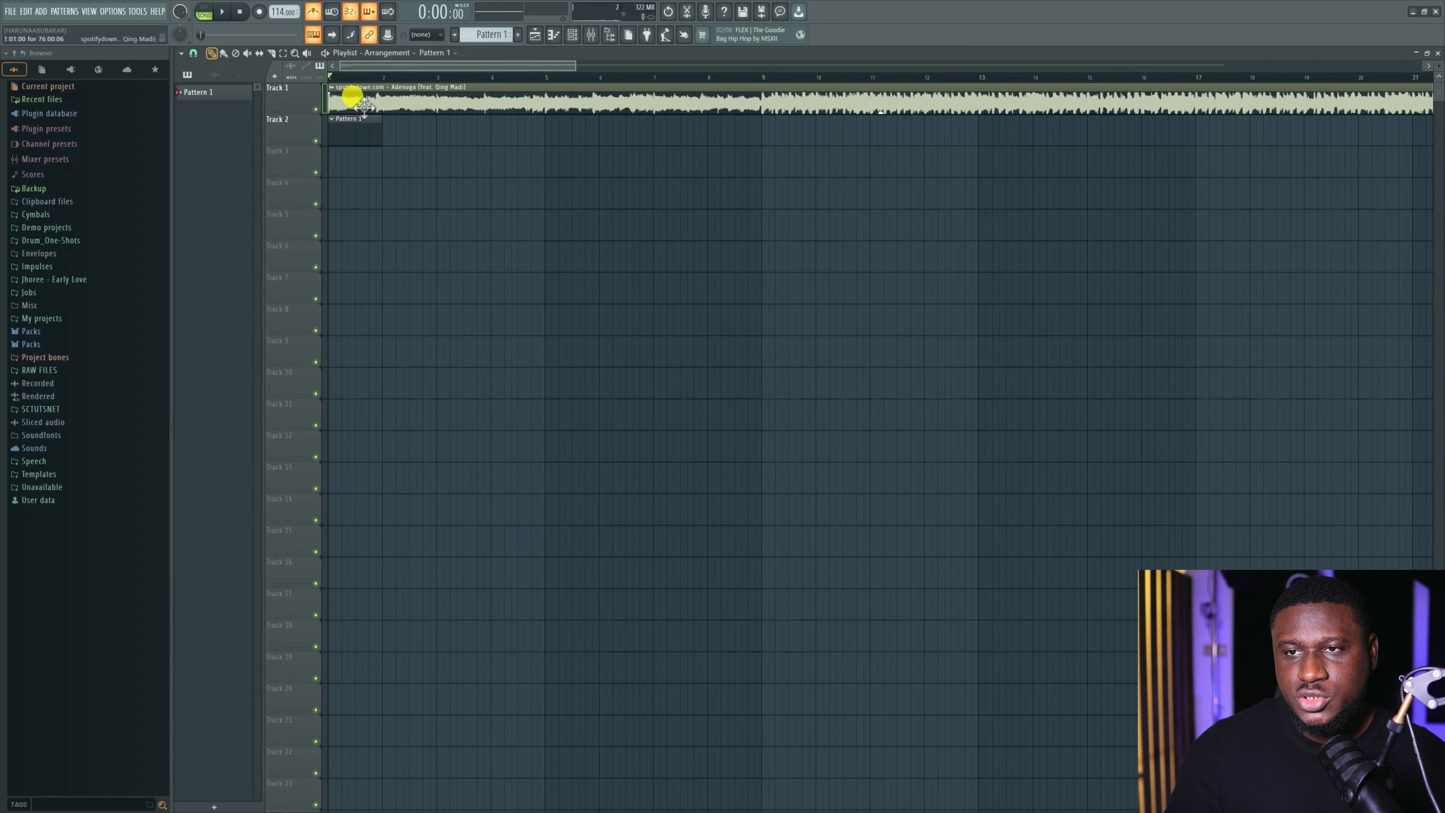
double_click(364, 105)
double_click(364, 106)
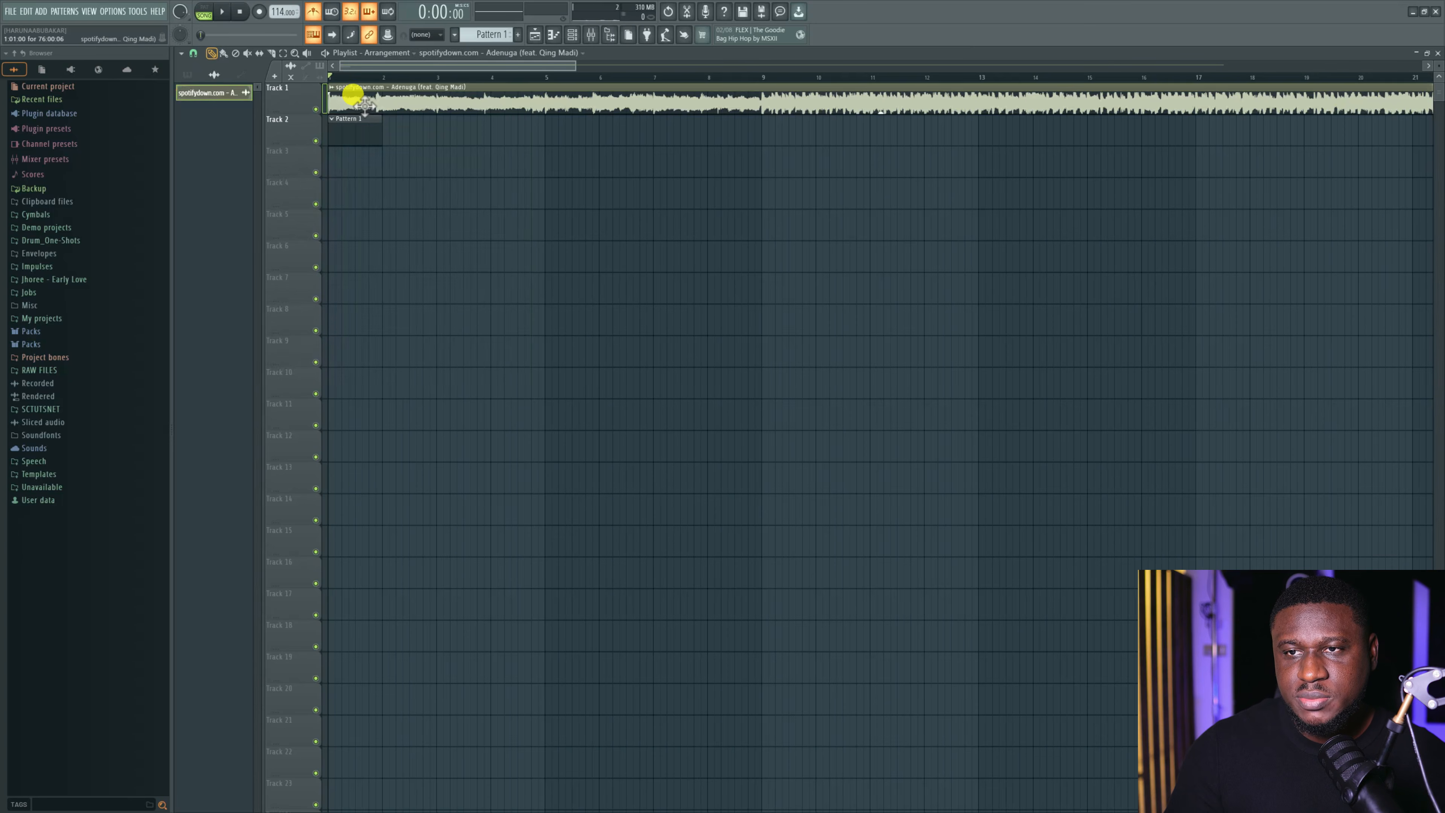
click(339, 89)
click(430, 149)
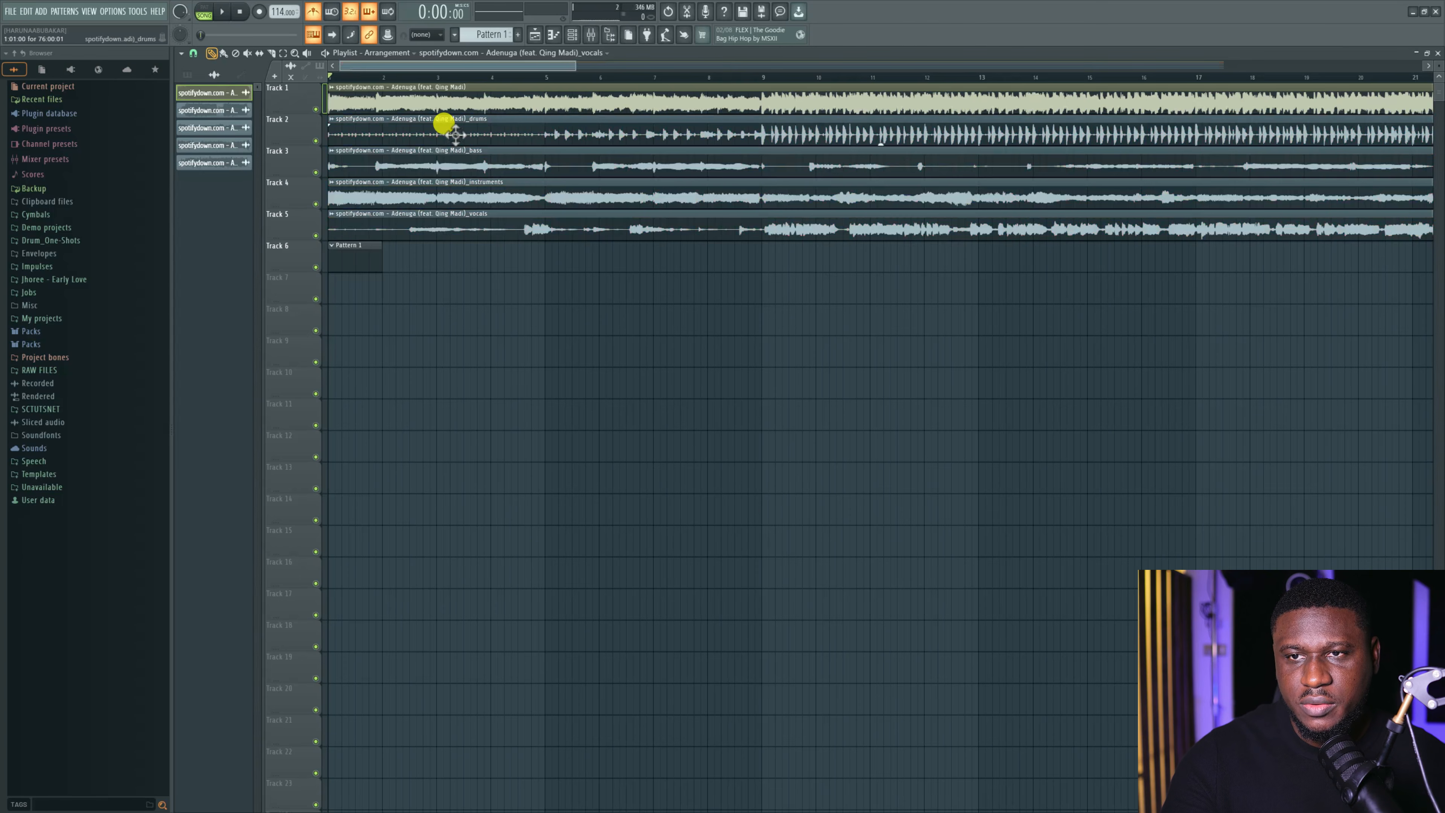
Delete the original full-song clip from Track 1 and listen to the soloed vocals stem from bar 9.
right_click(448, 104)
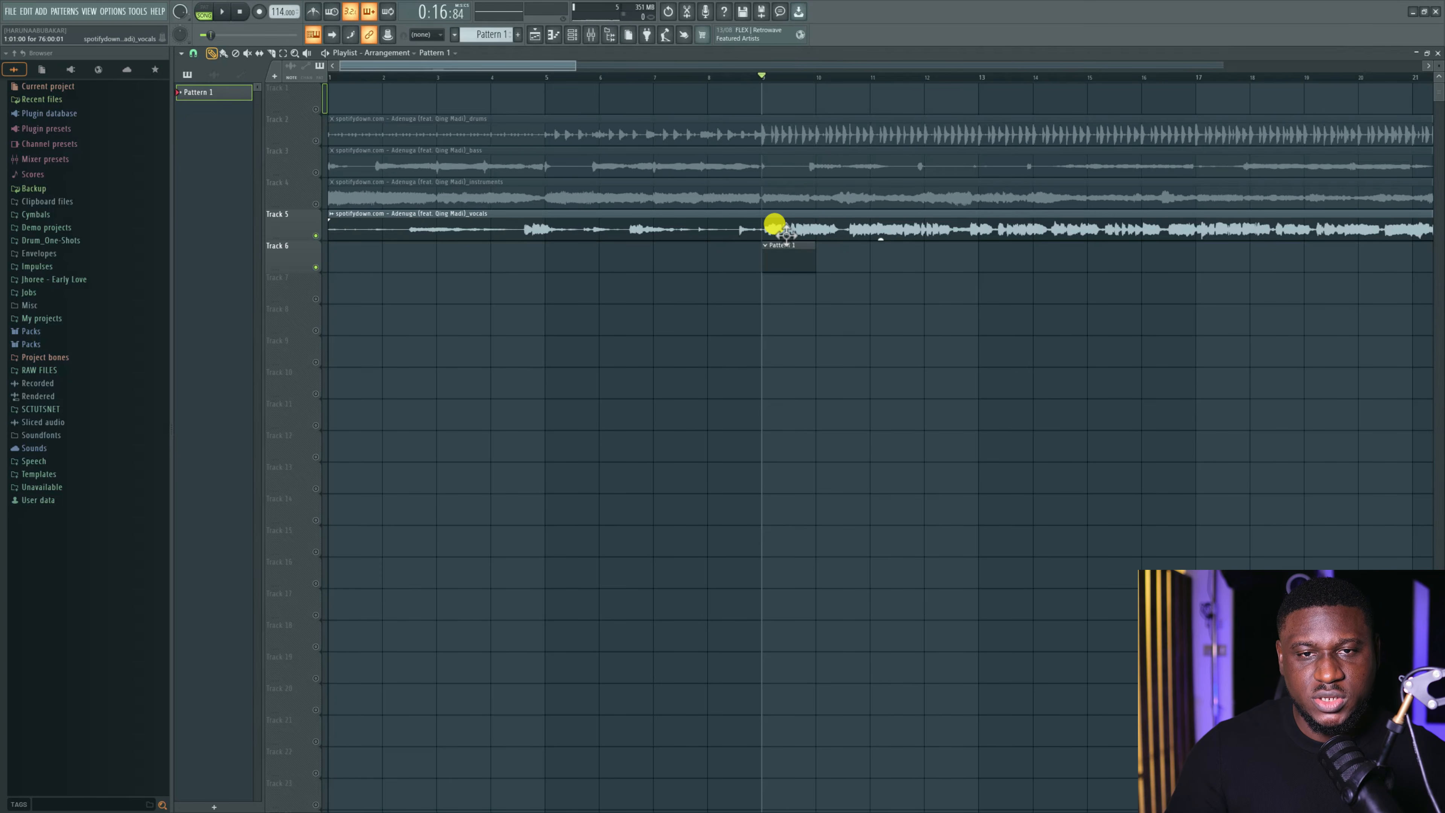
double_click(786, 233)
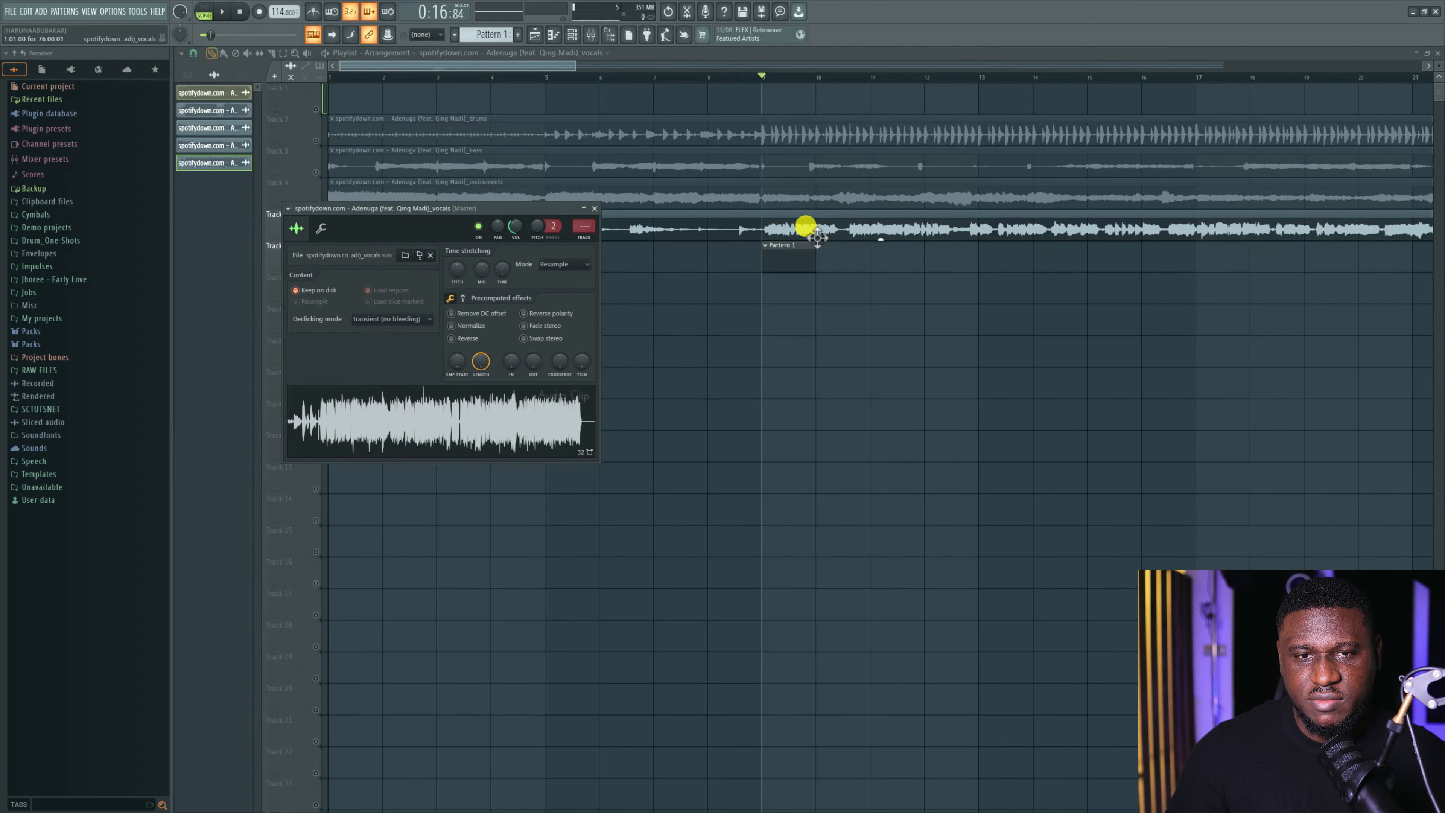
key(space)
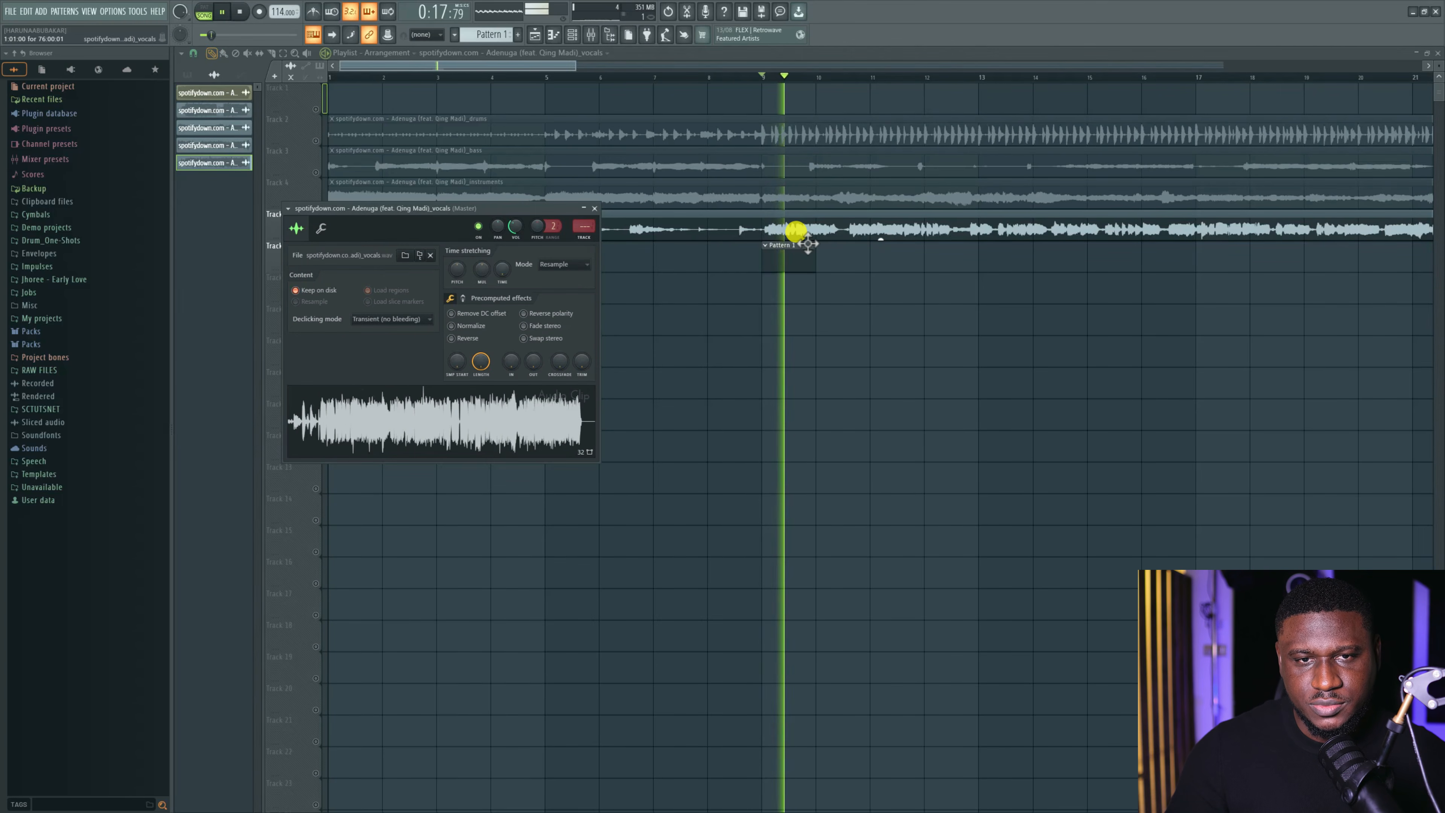
key(space)
Open Pattern 1's Lounge Lizard EP-4 channel in the piano roll and briefly play the vocals for reference.
double_click(792, 263)
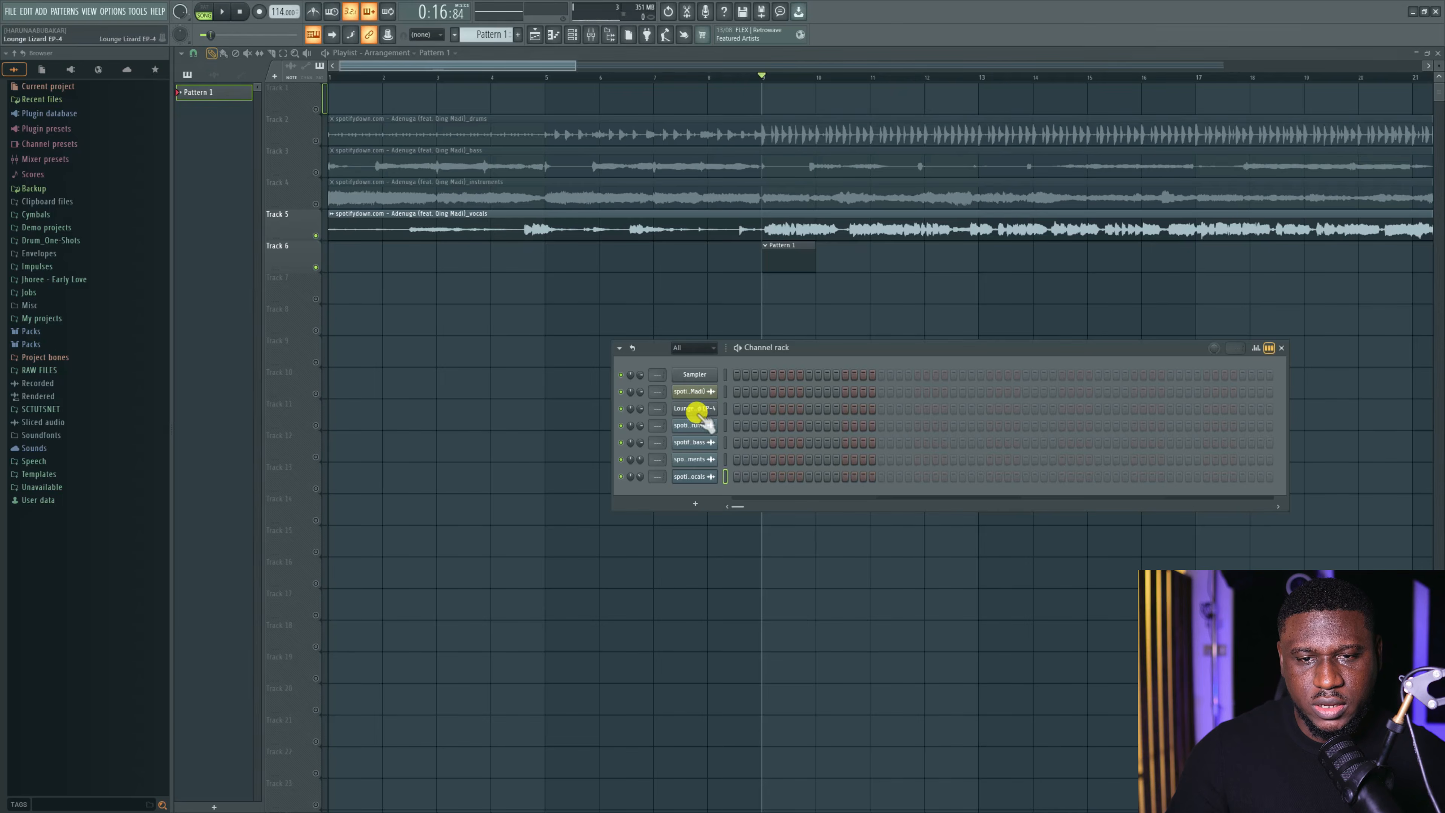
right_click(720, 408)
click(718, 407)
right_click(698, 408)
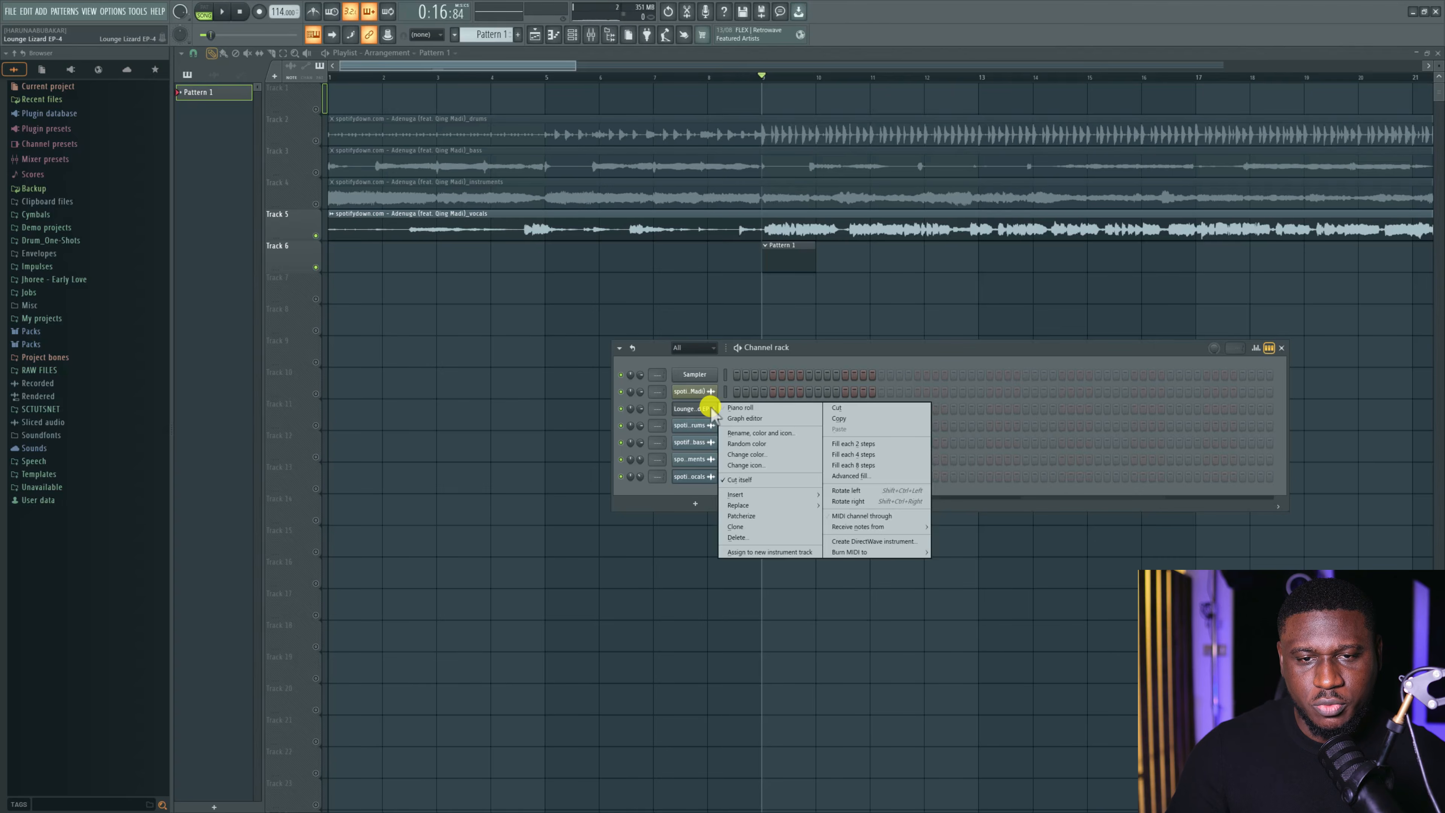
click(735, 409)
key(space)
key(space)
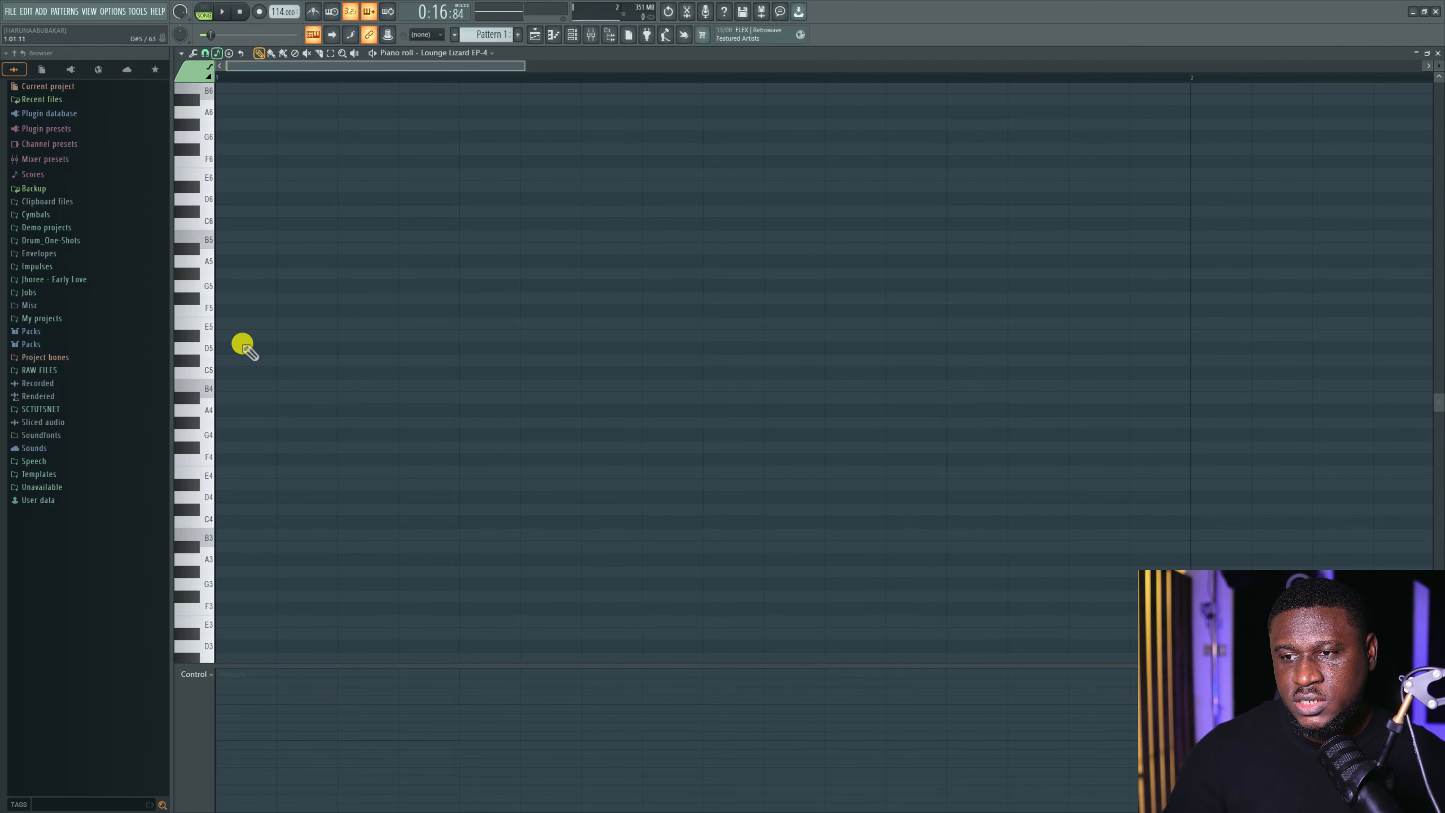
Draw a D#5 note at the start of the pattern and audition it against the vocals.
click(223, 334)
scroll(697, 394, down, 5)
ctrl+scroll(697, 394, down, 4)
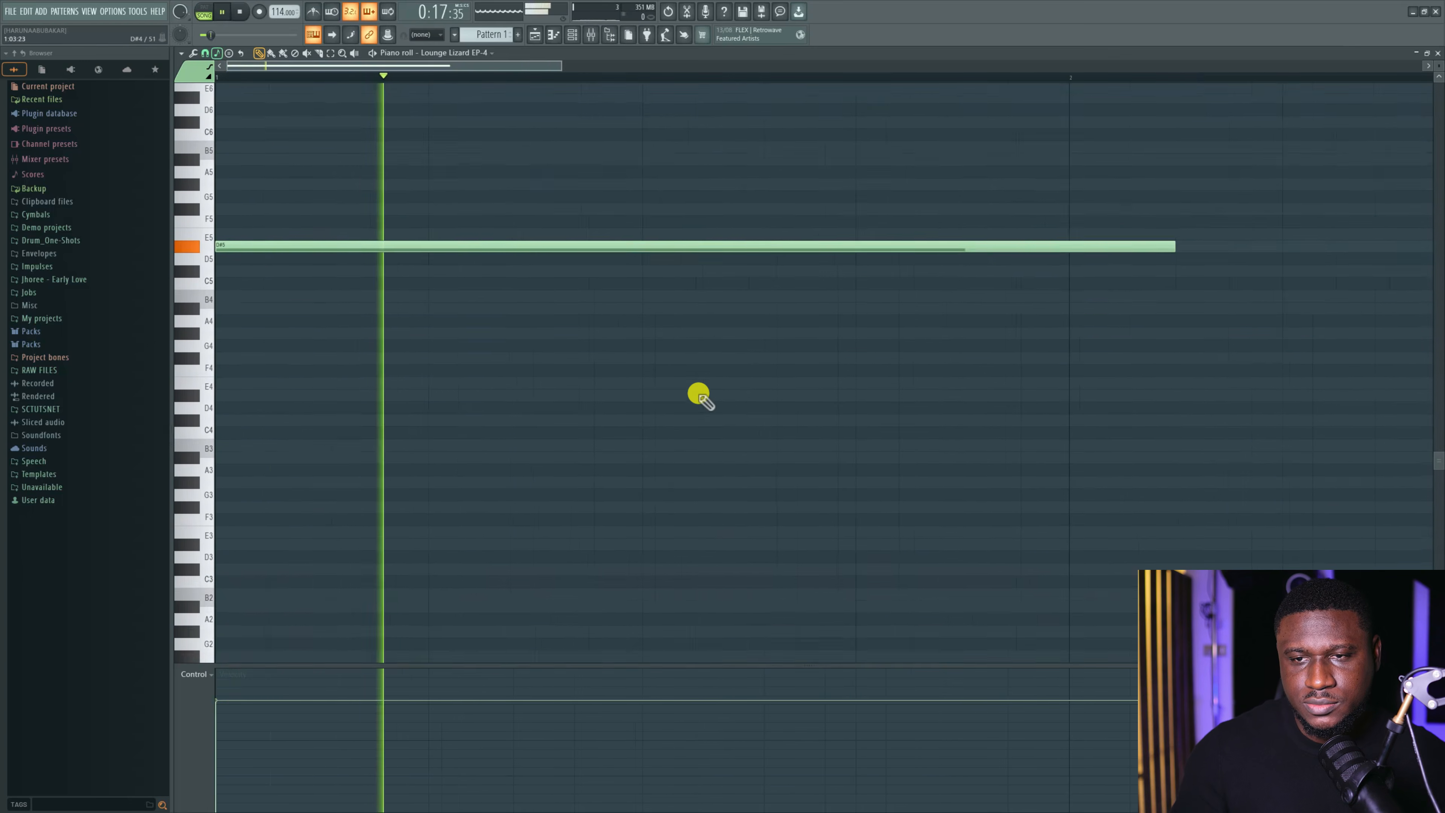
key(space)
Move the opening note down to F#4 and play it against the vocals to check the pitch.
drag(440, 242, 391, 332)
key(space)
key(space)
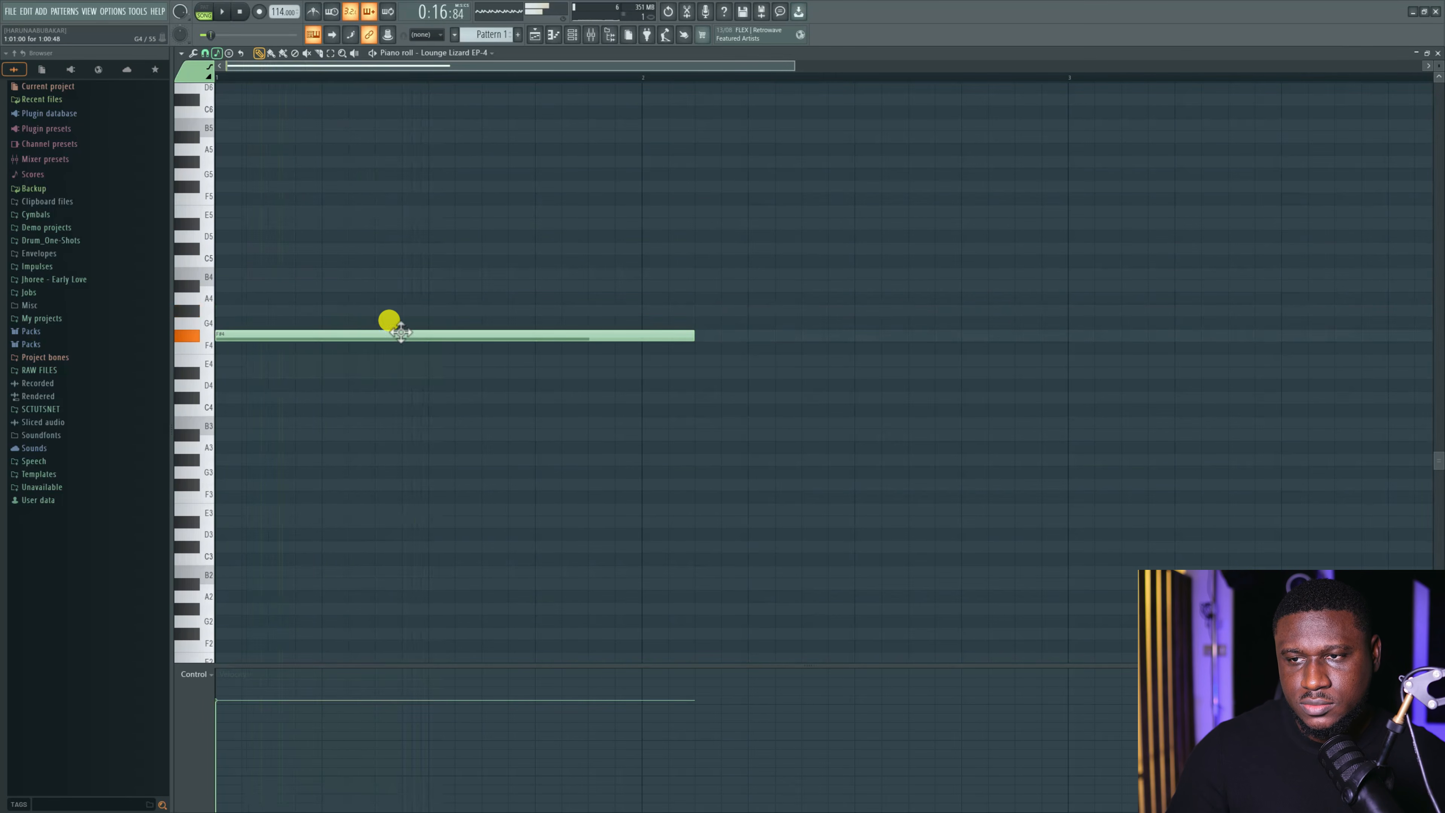
key(space)
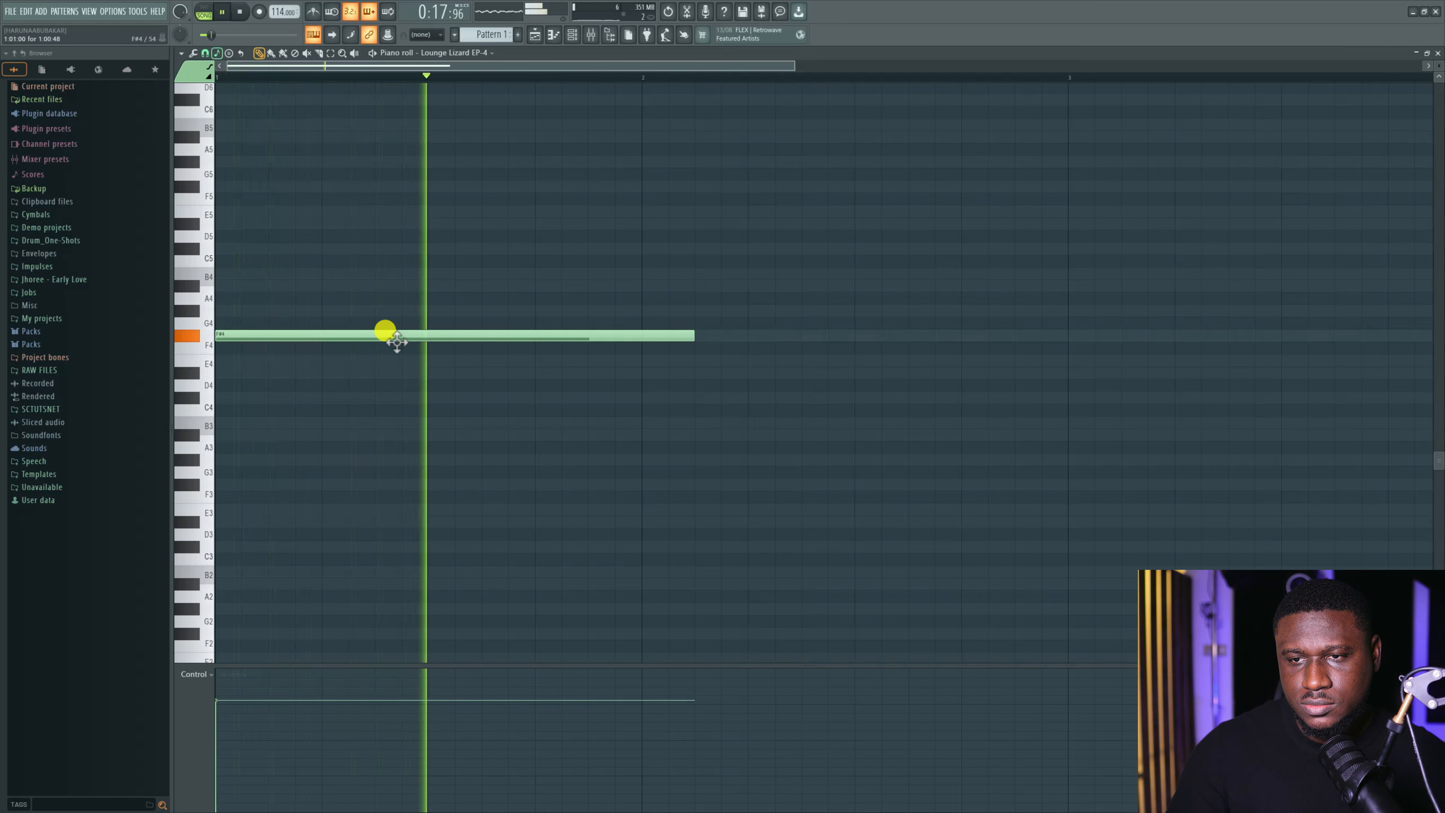
key(space)
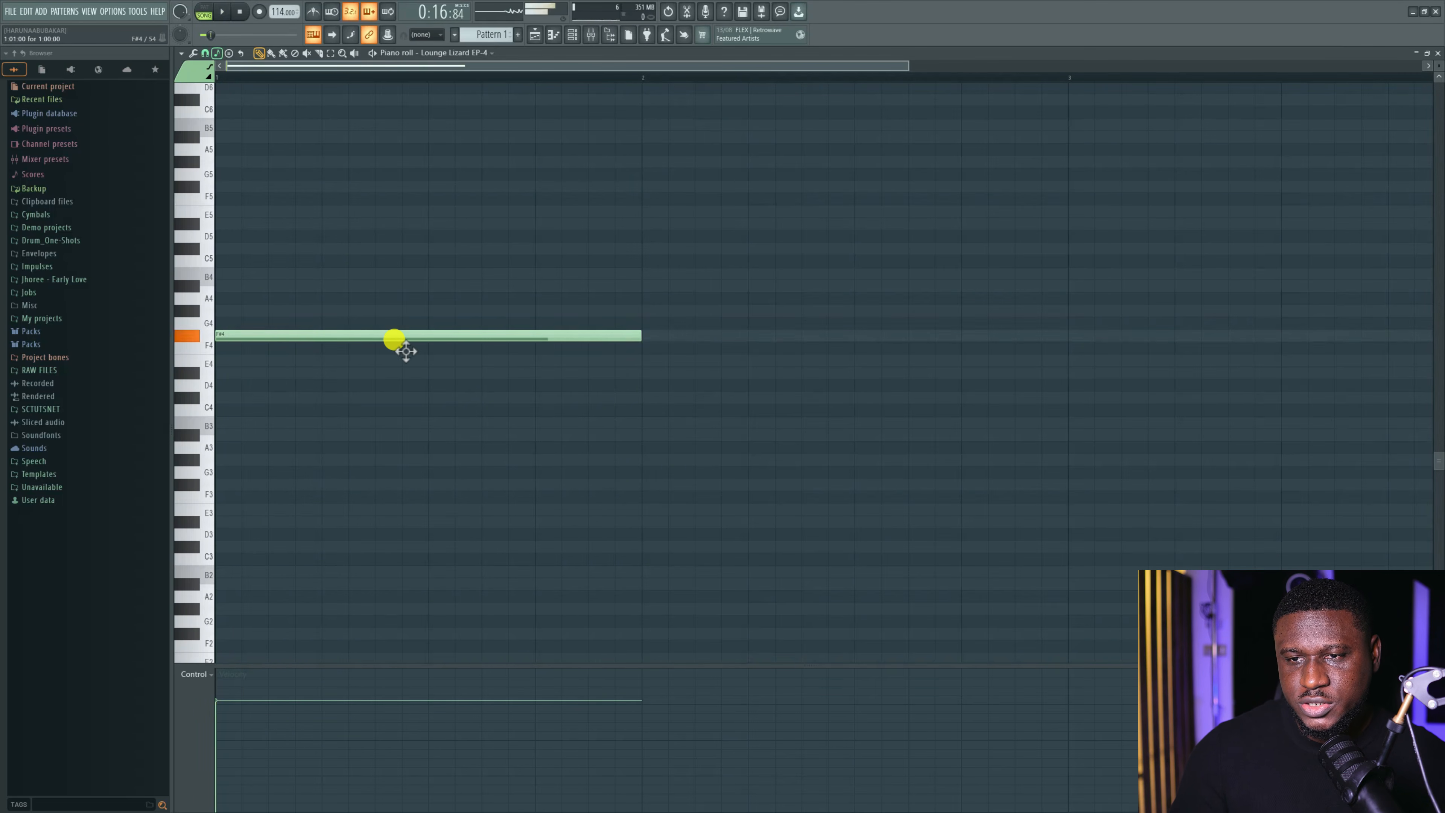
Stack one-bar A#4 and C#5 notes above the F#4 to form a chord and play it.
drag(337, 288, 165, 286)
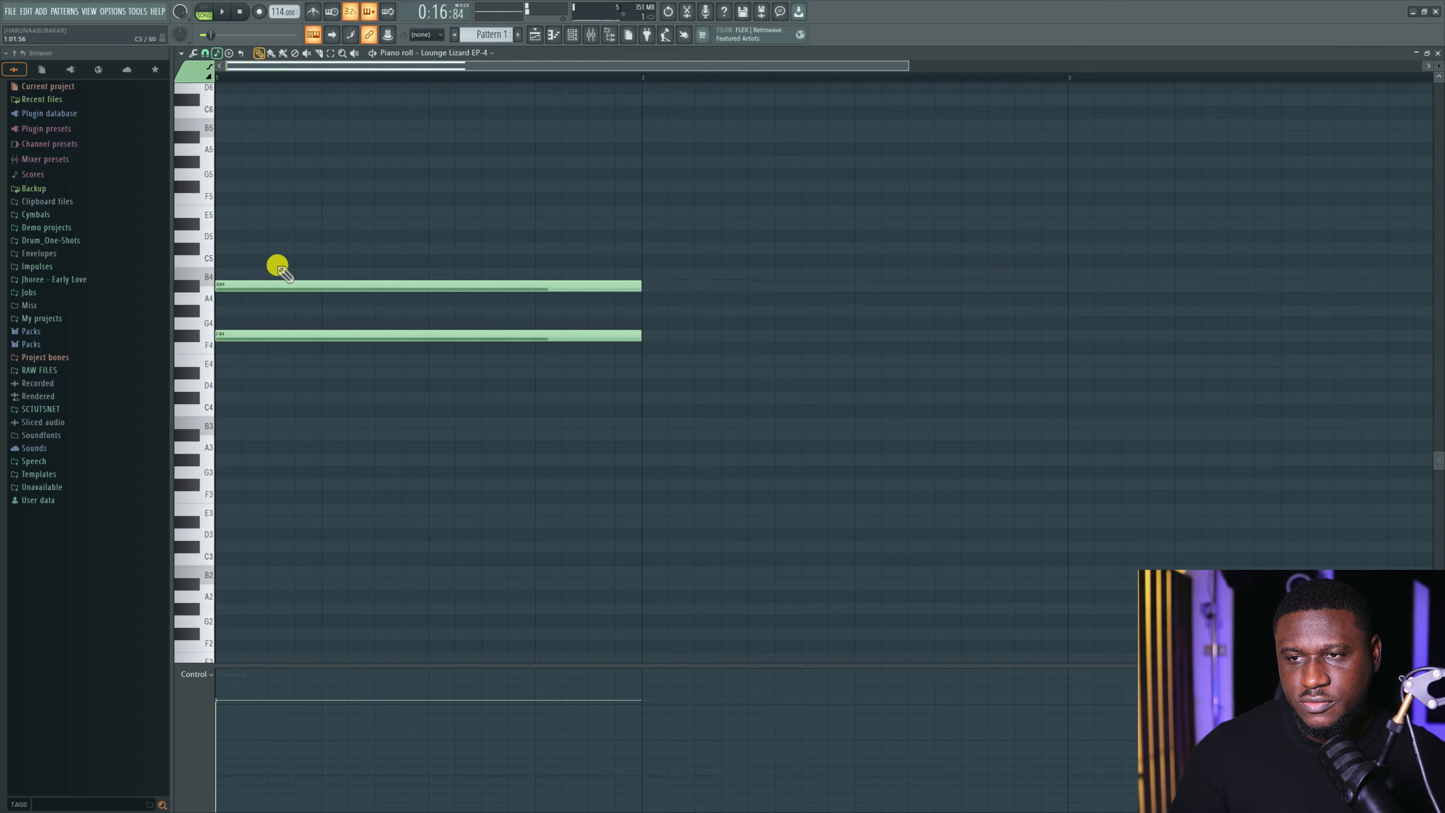
click(245, 248)
key(space)
Shift the whole chord down to E4, G#4 and B4 and audition it against the vocals.
drag(478, 212, 481, 373)
key(space)
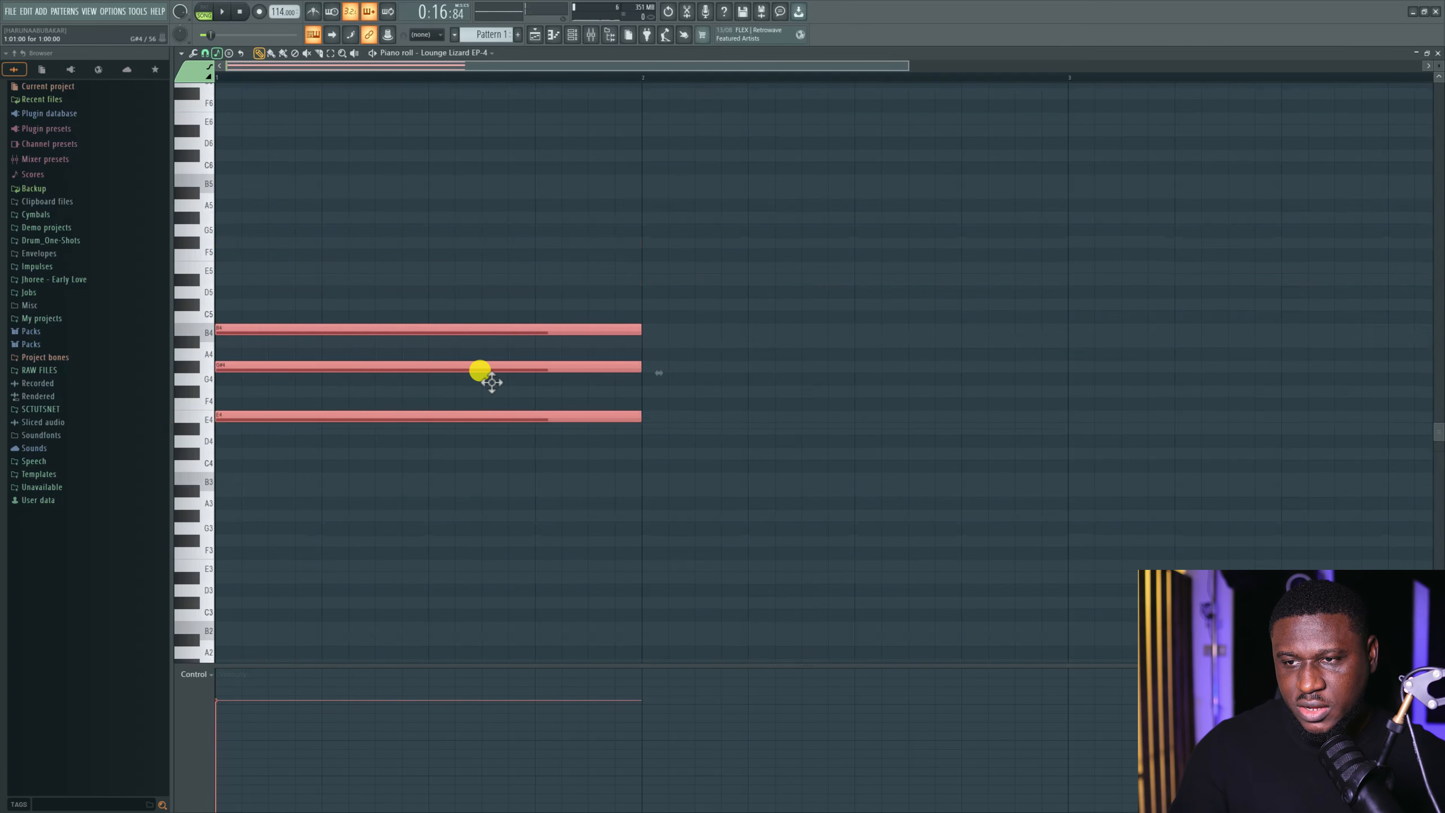
key(space)
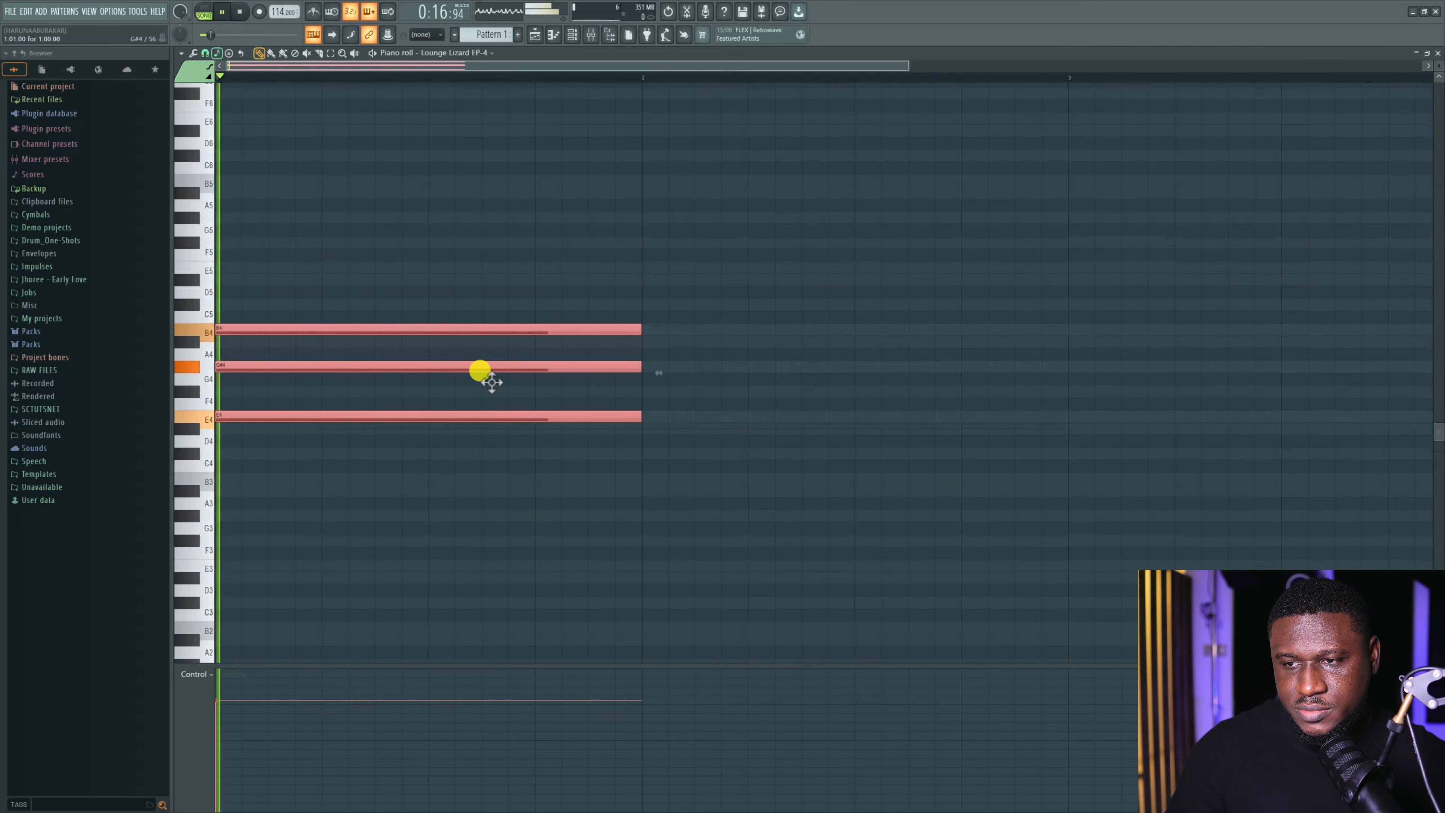
key(space)
key(space)
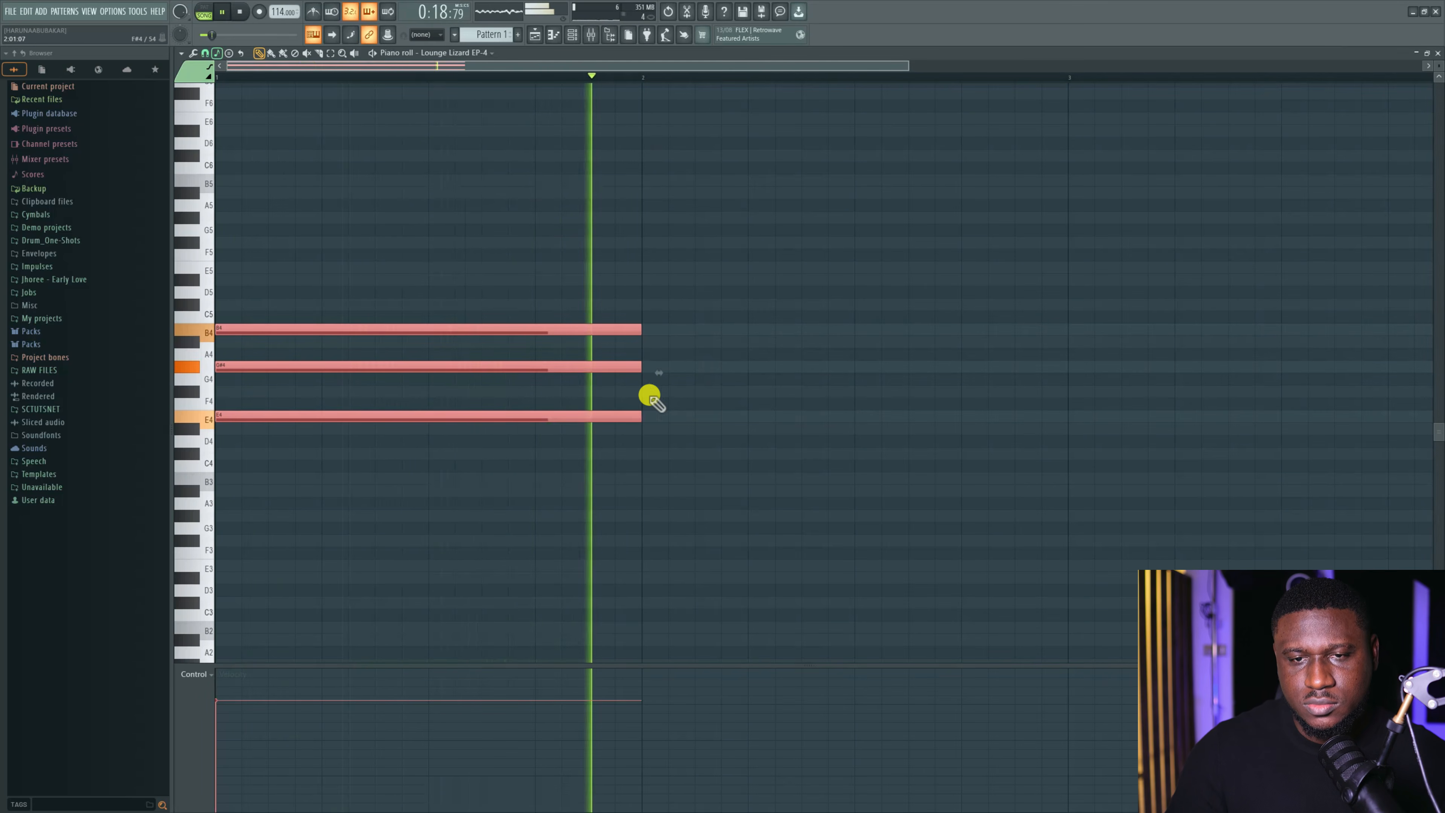
Repeat the E4, G#4 and B4 chord three more times so it fills four bars, and start playback.
key(space)
scroll(654, 380, down, 1)
scroll(655, 380, down, 1)
key(ctrl+b)
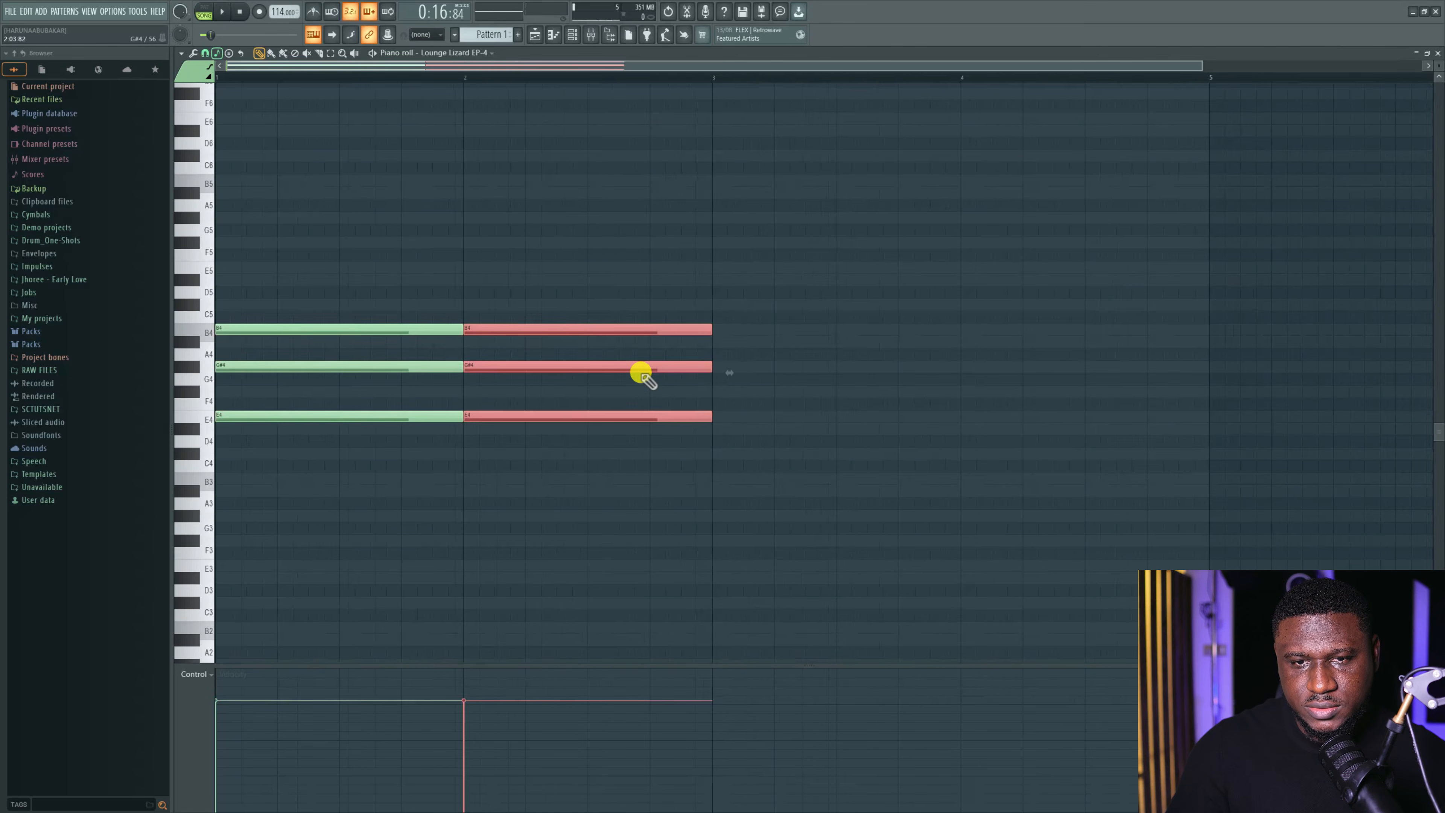
key(ctrl+b)
key(ctrl+b)
key(space)
Shift the second bar's chord up to F#4, A#4 and C#5 and audition it against the vocals.
drag(580, 252, 567, 493)
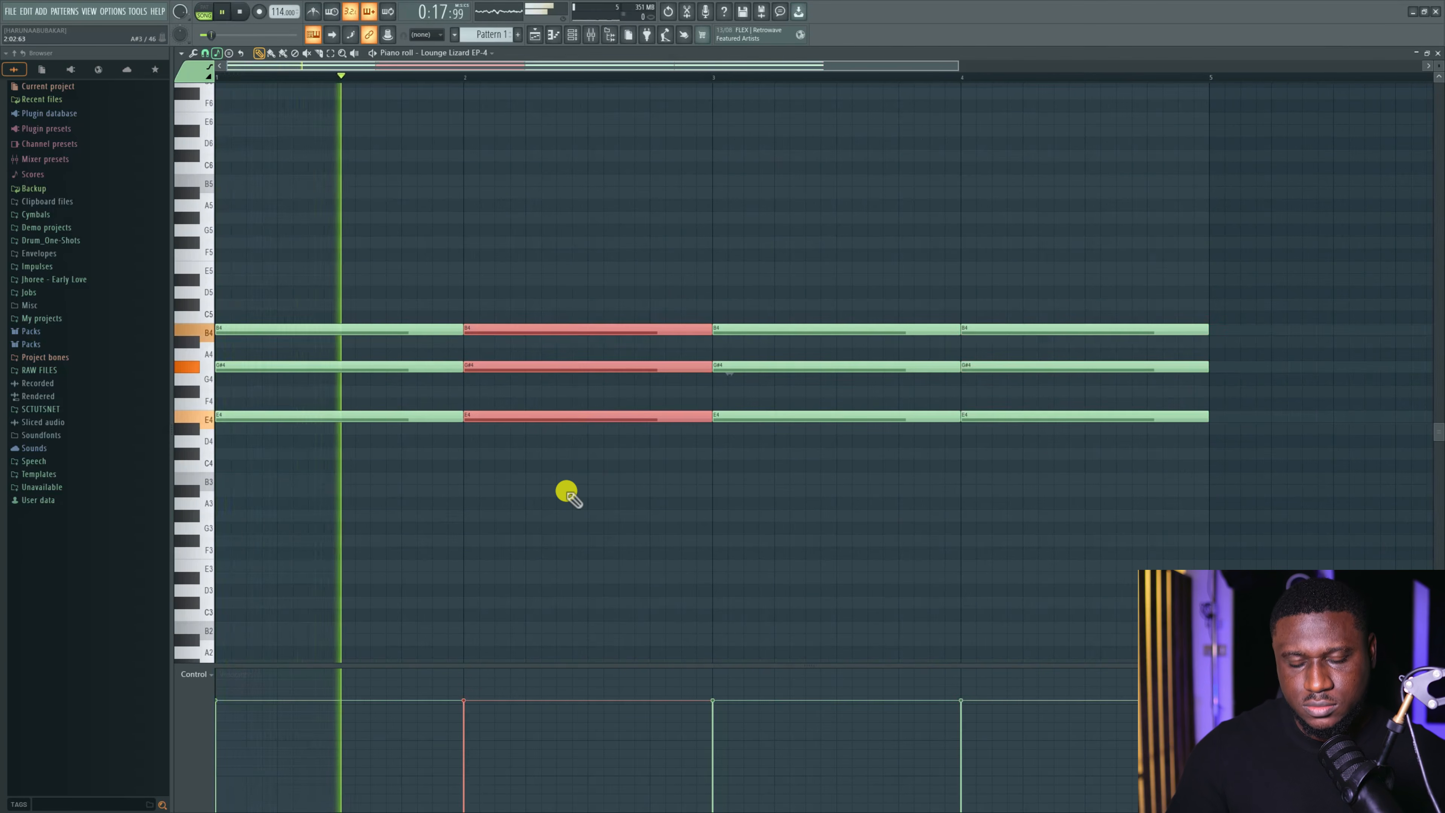
key(space)
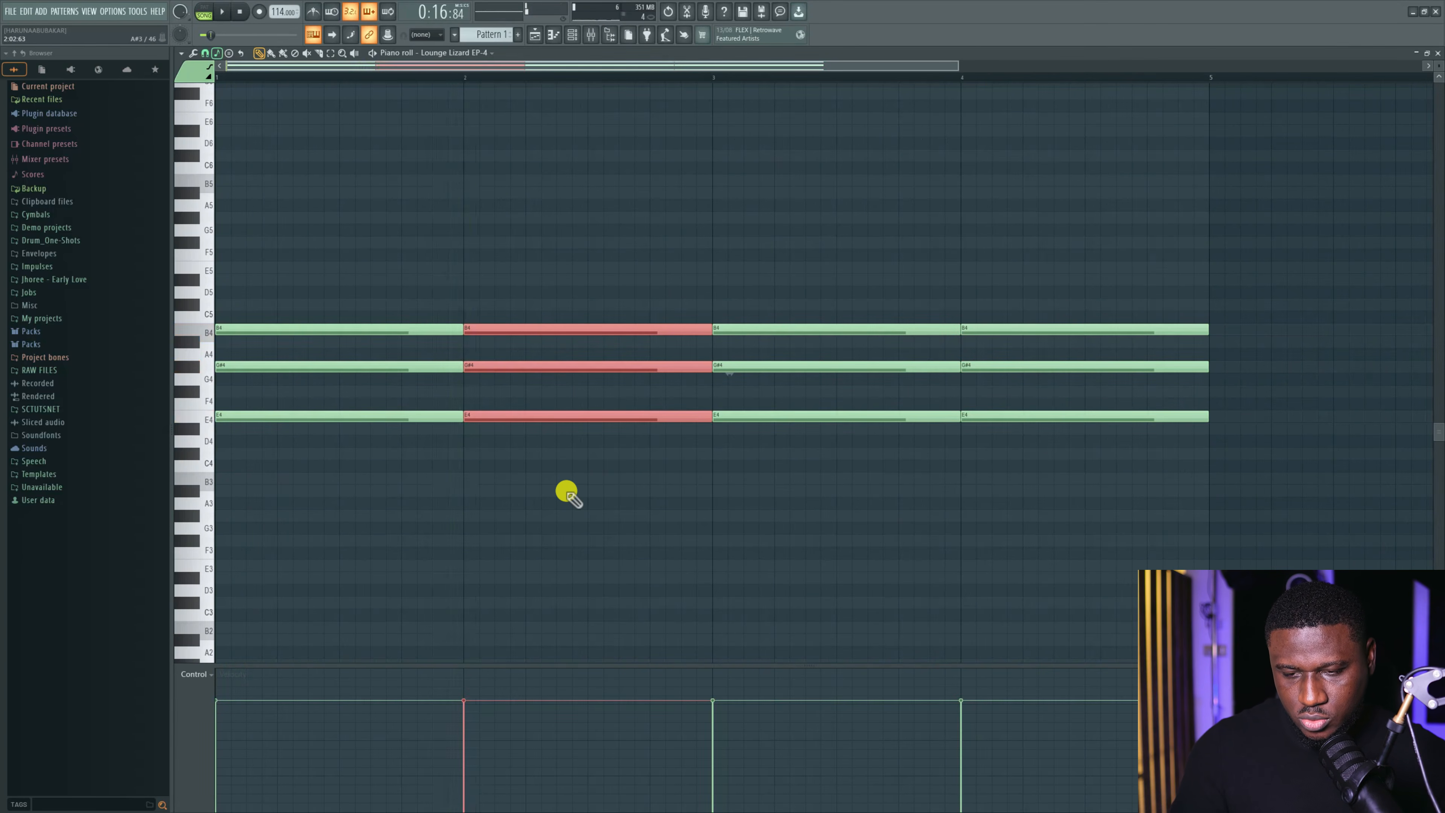
key(shift+Up)
key(shift+Up)
key(space)
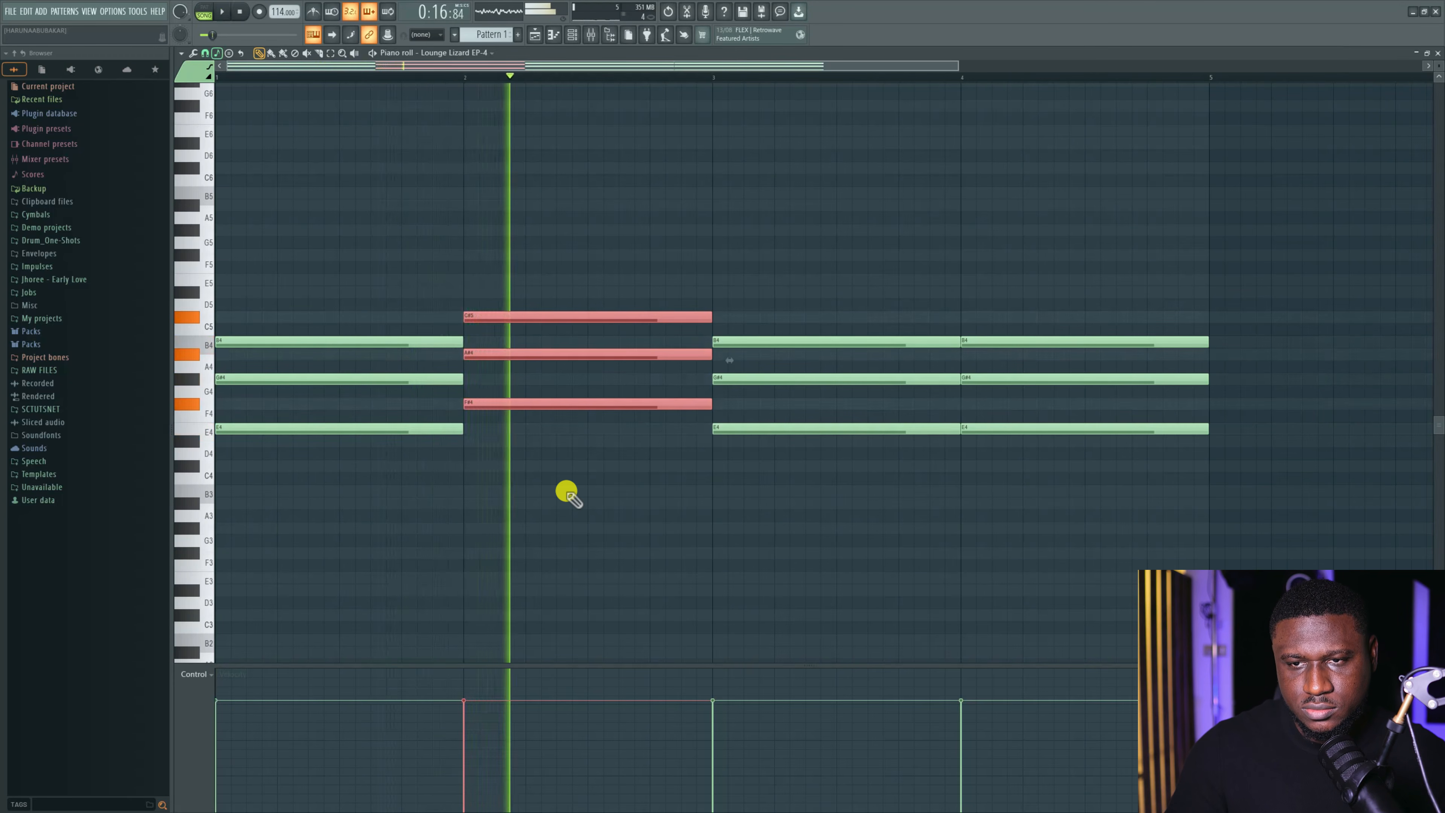
key(space)
Raise the second bar's chord further to G#4, B4 and D#5 and play it with the vocals.
key(space)
key(shift+Up)
key(shift+Up)
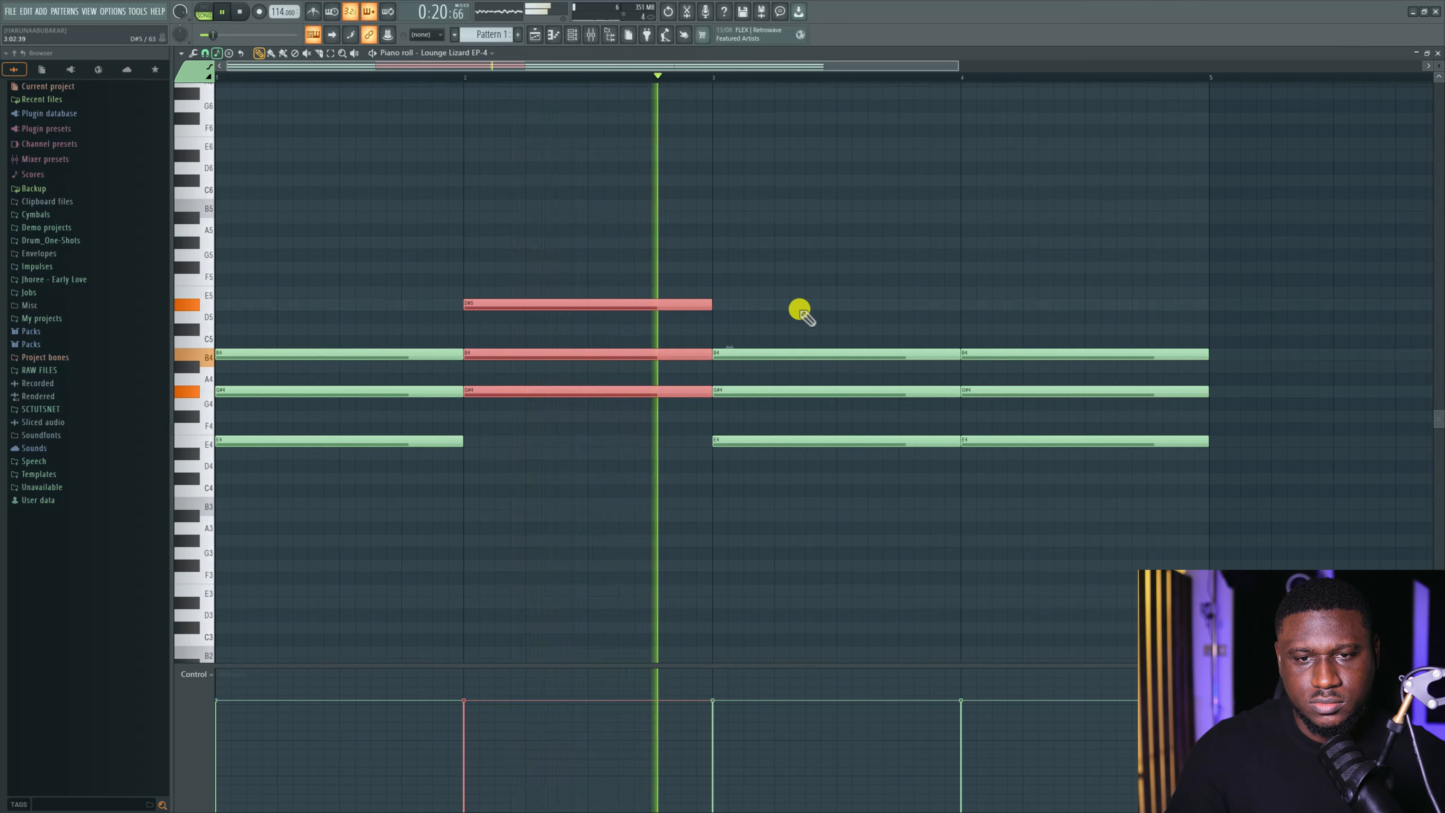
key(space)
key(space)
Move the third bar's chord up to F#4, A#4 and C#5 and listen to it with the vocals.
drag(802, 306, 832, 569)
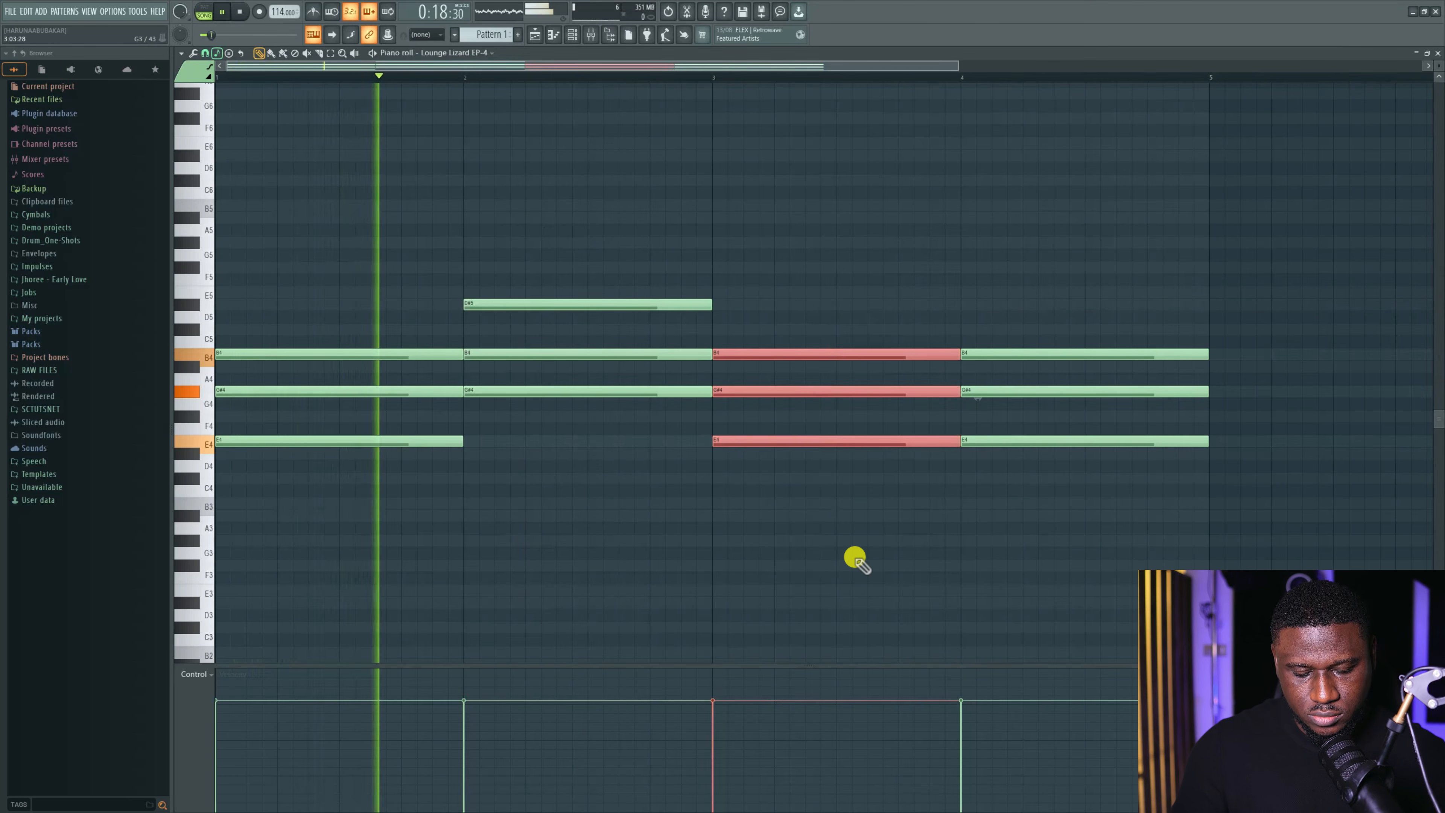
key(shift+Up)
key(shift+Up)
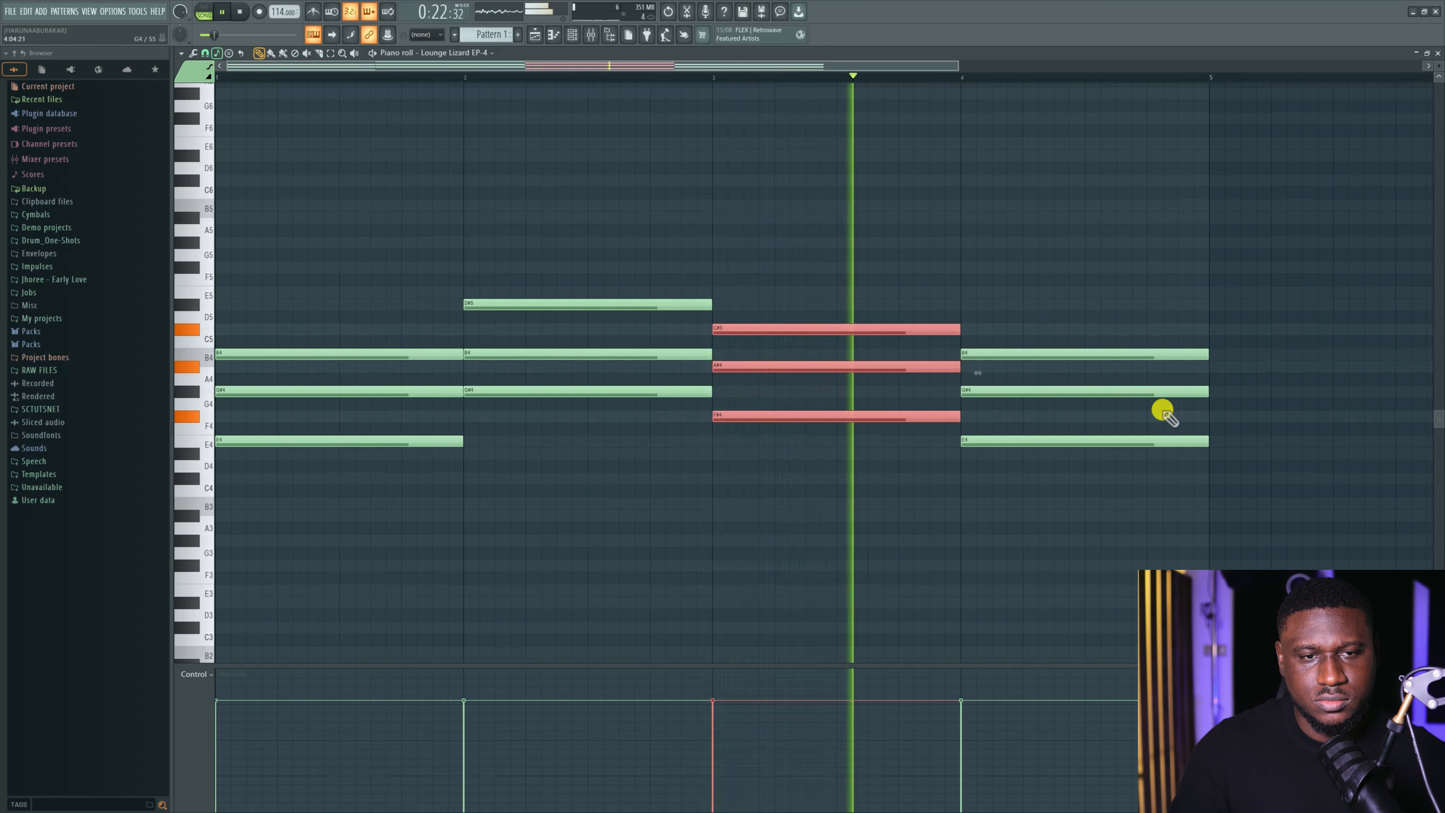
key(space)
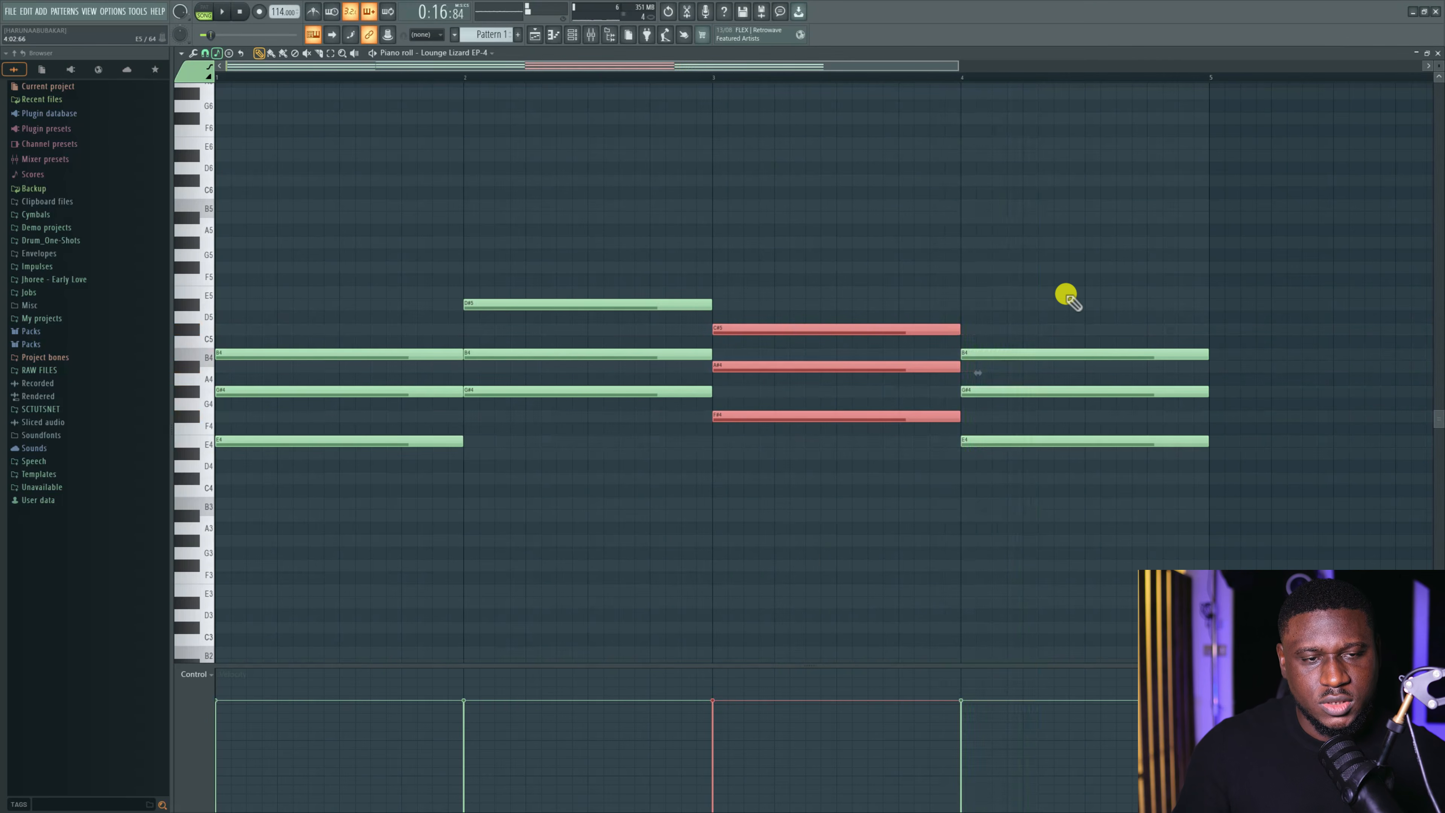
Select the fourth bar's chord and try it at G#4, B4 and D#5 during playback.
drag(1065, 287, 1136, 495)
key(space)
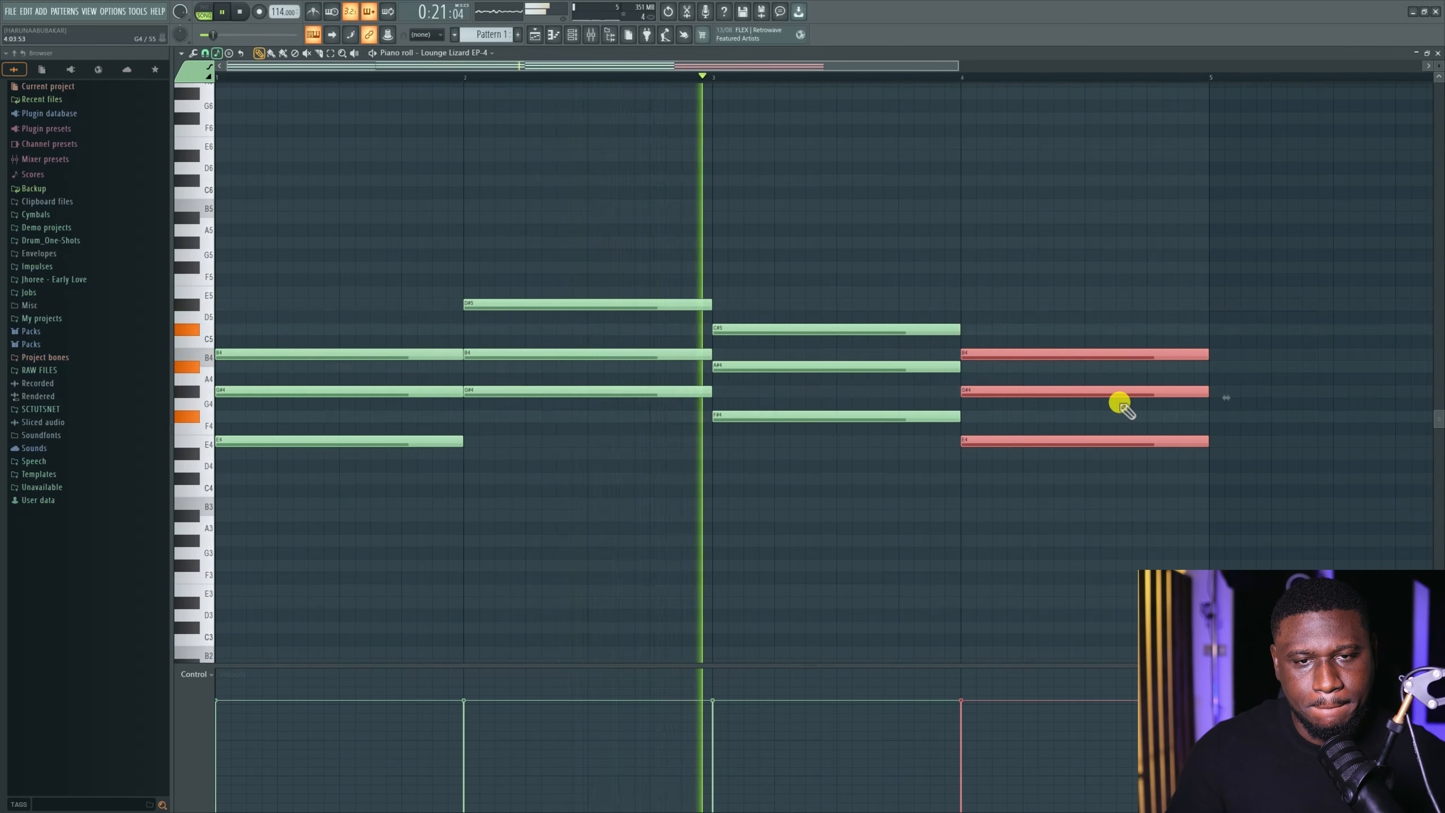
key(Up)
key(Up)
key(Up)
key(Up)
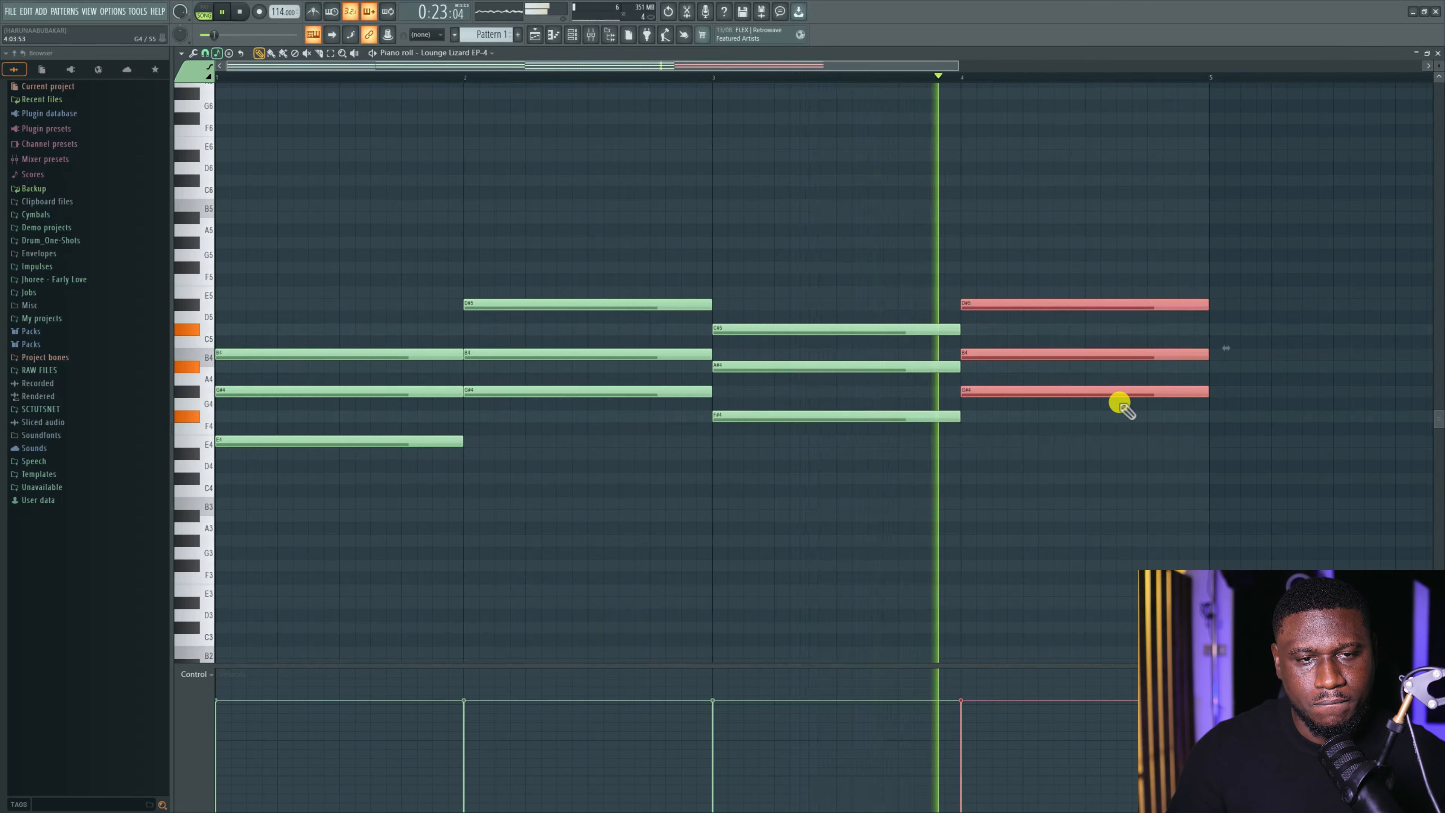
Lower the fourth bar's chord to C#4, E4 and G#4 and audition it.
key(Down)
key(Down)
key(Down)
key(Down)
key(Down)
key(Down)
key(Down)
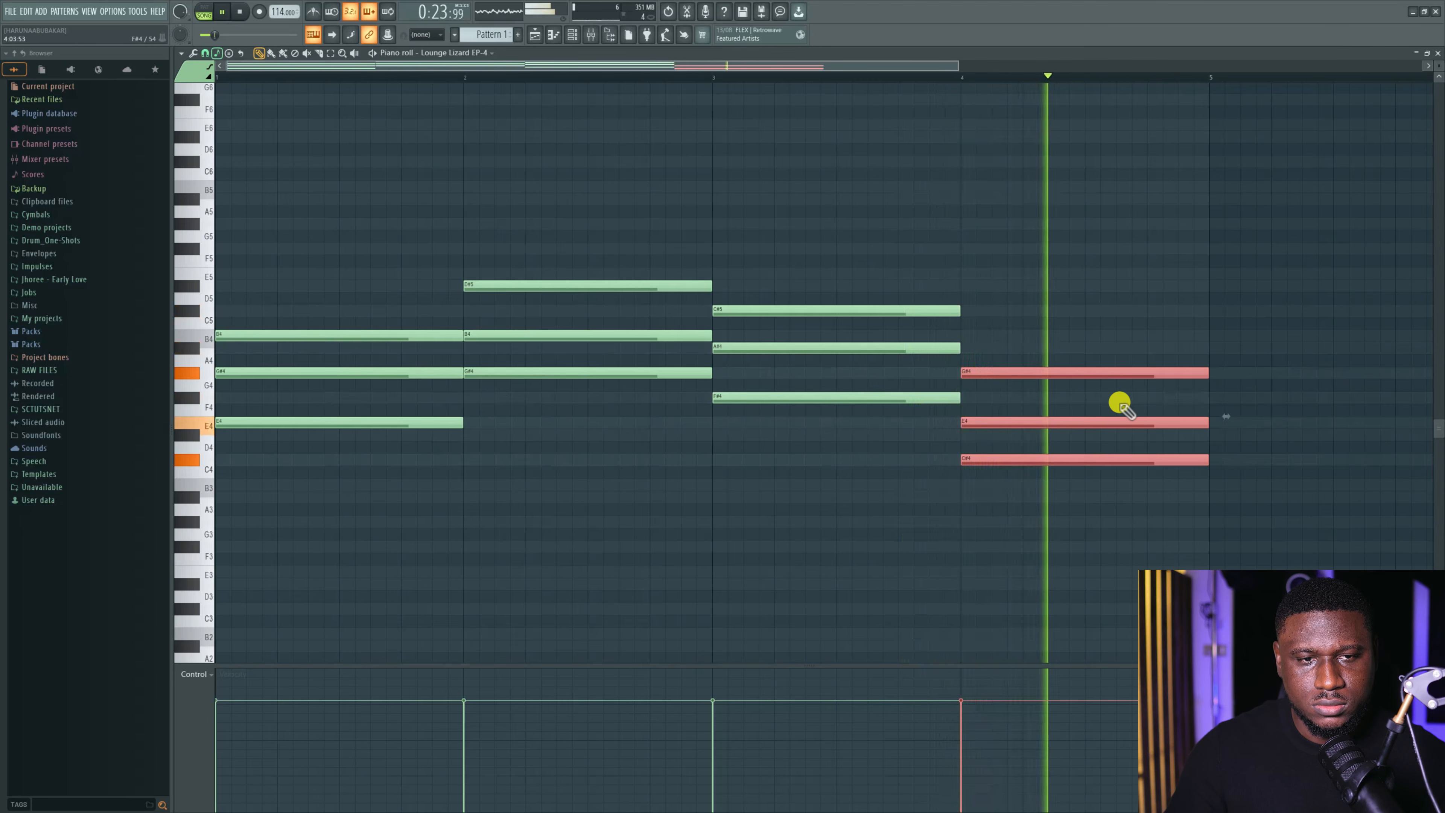
key(space)
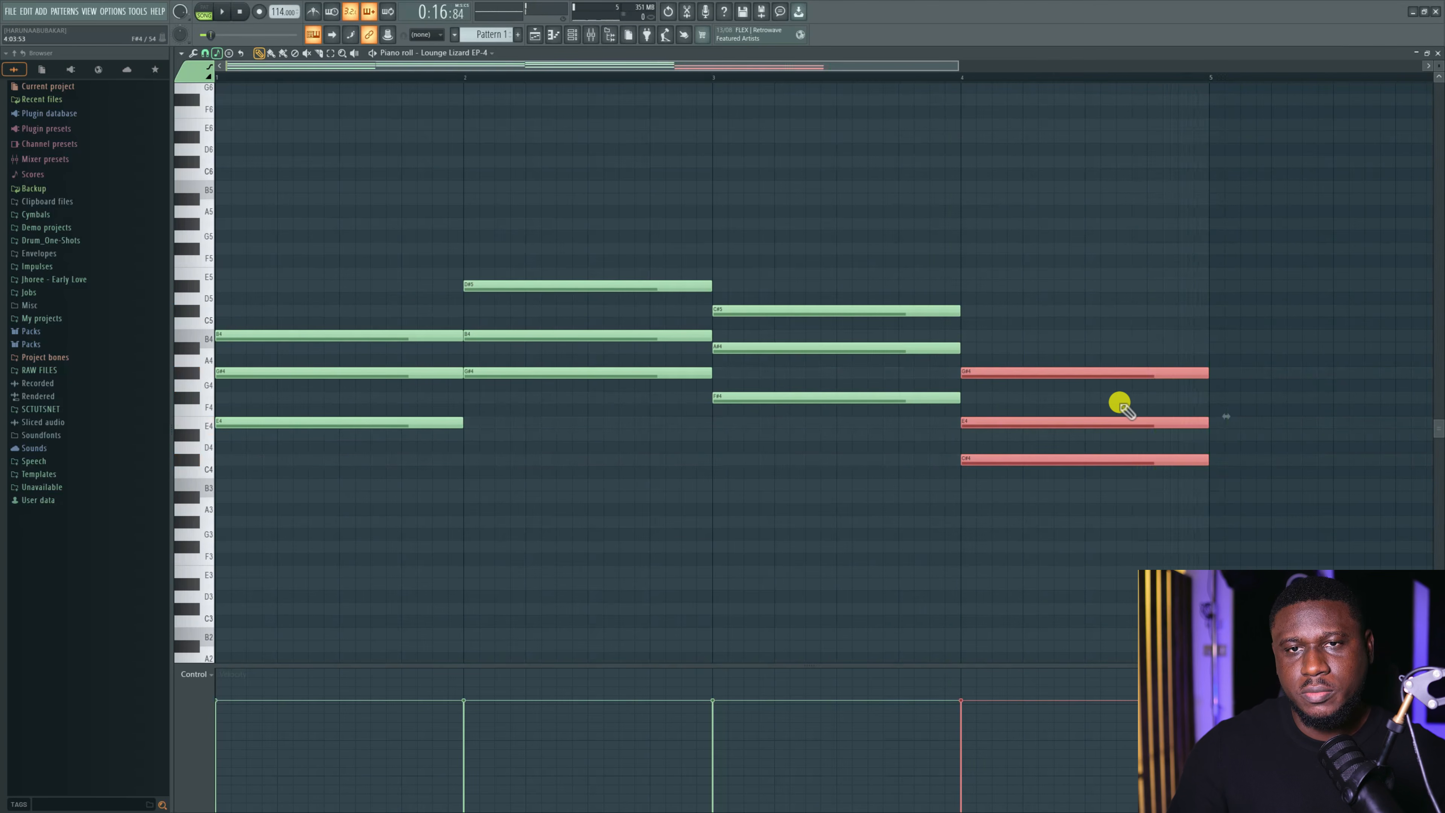
Duplicate the Pattern 1 clip three times along Track 6 in the playlist and play the arrangement.
click(533, 38)
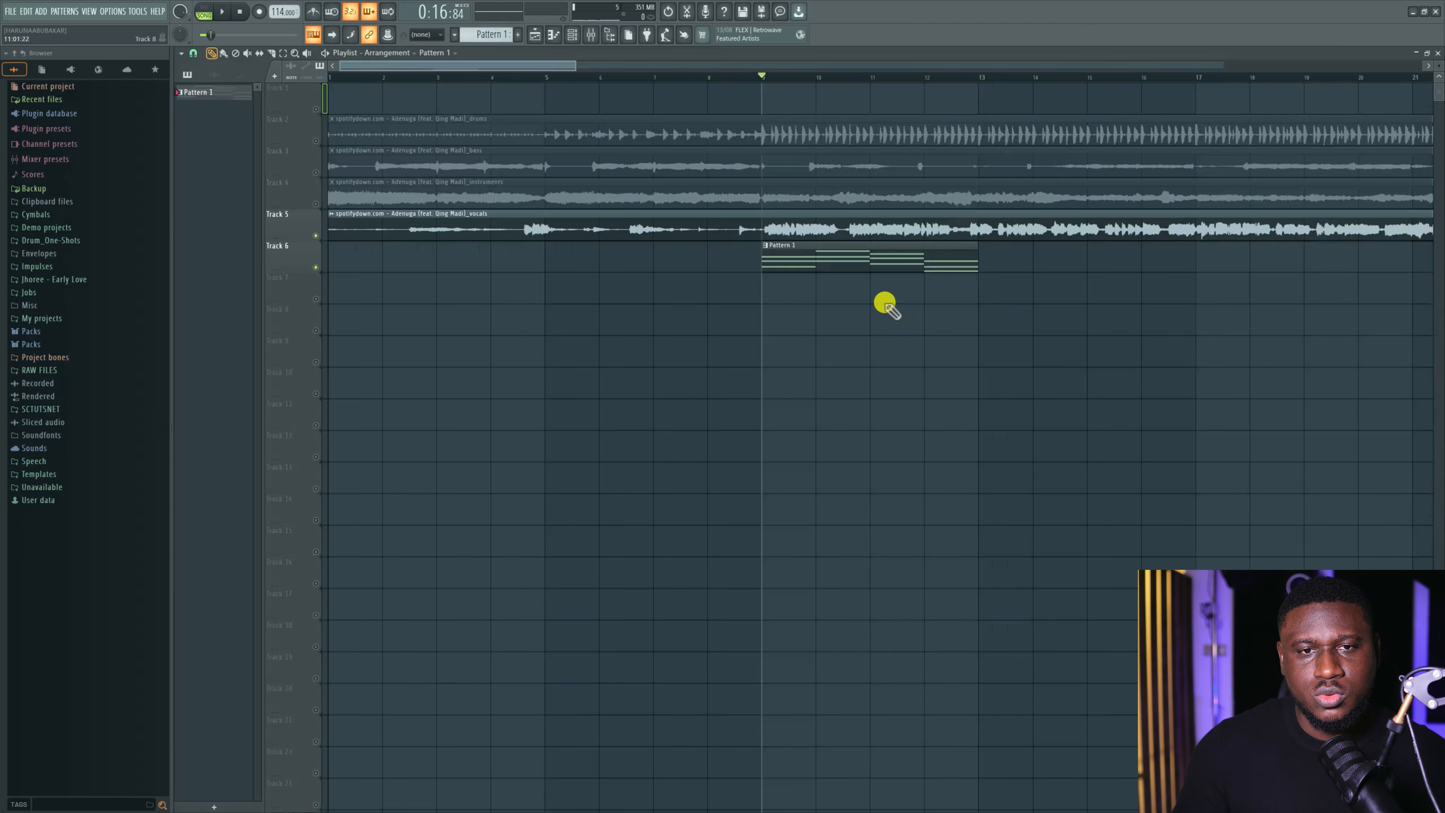
ctrl+click(877, 257)
key(ctrl+b)
scroll(913, 262, down, 2)
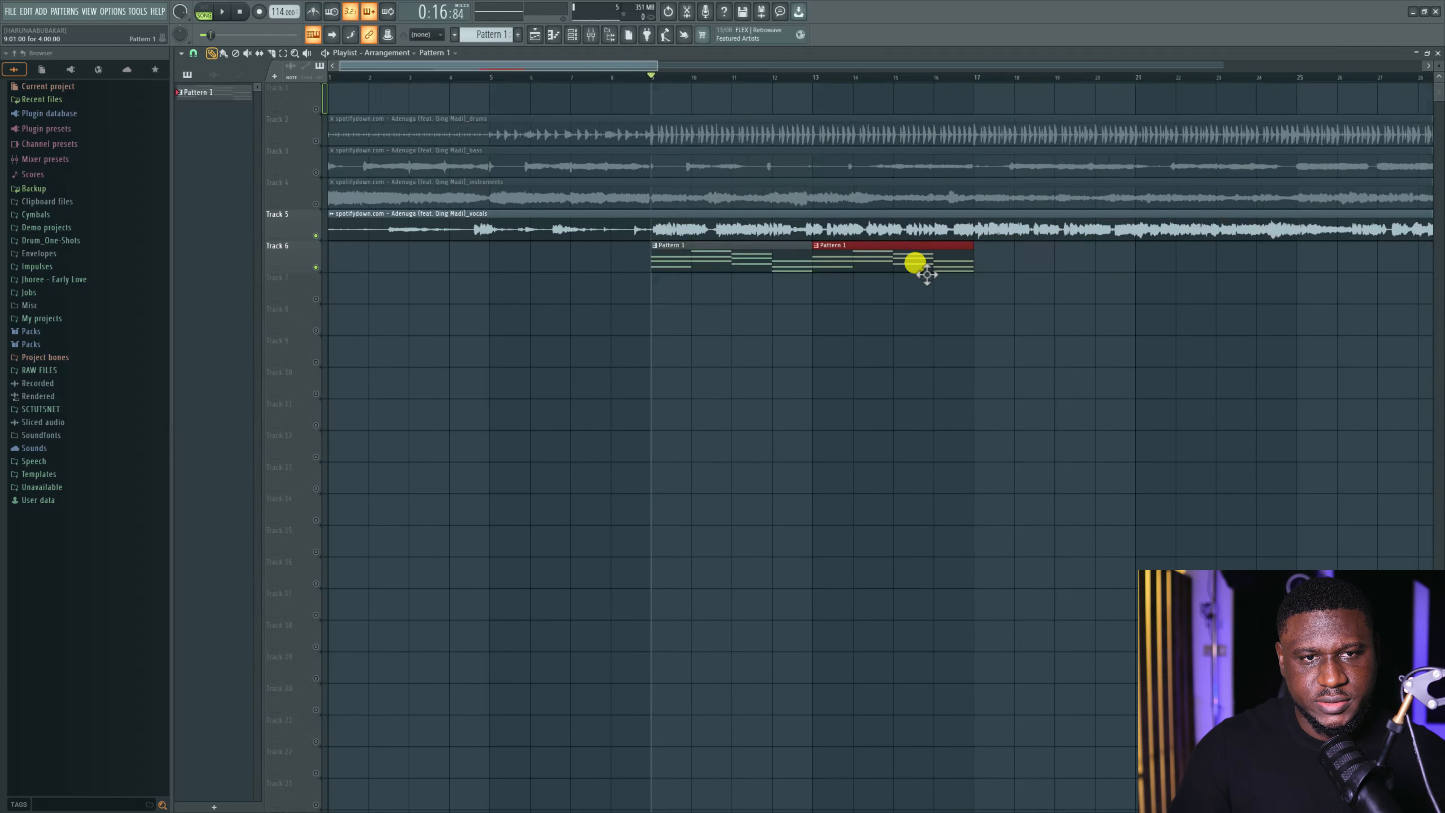
key(ctrl+b)
key(ctrl+b)
key(space)
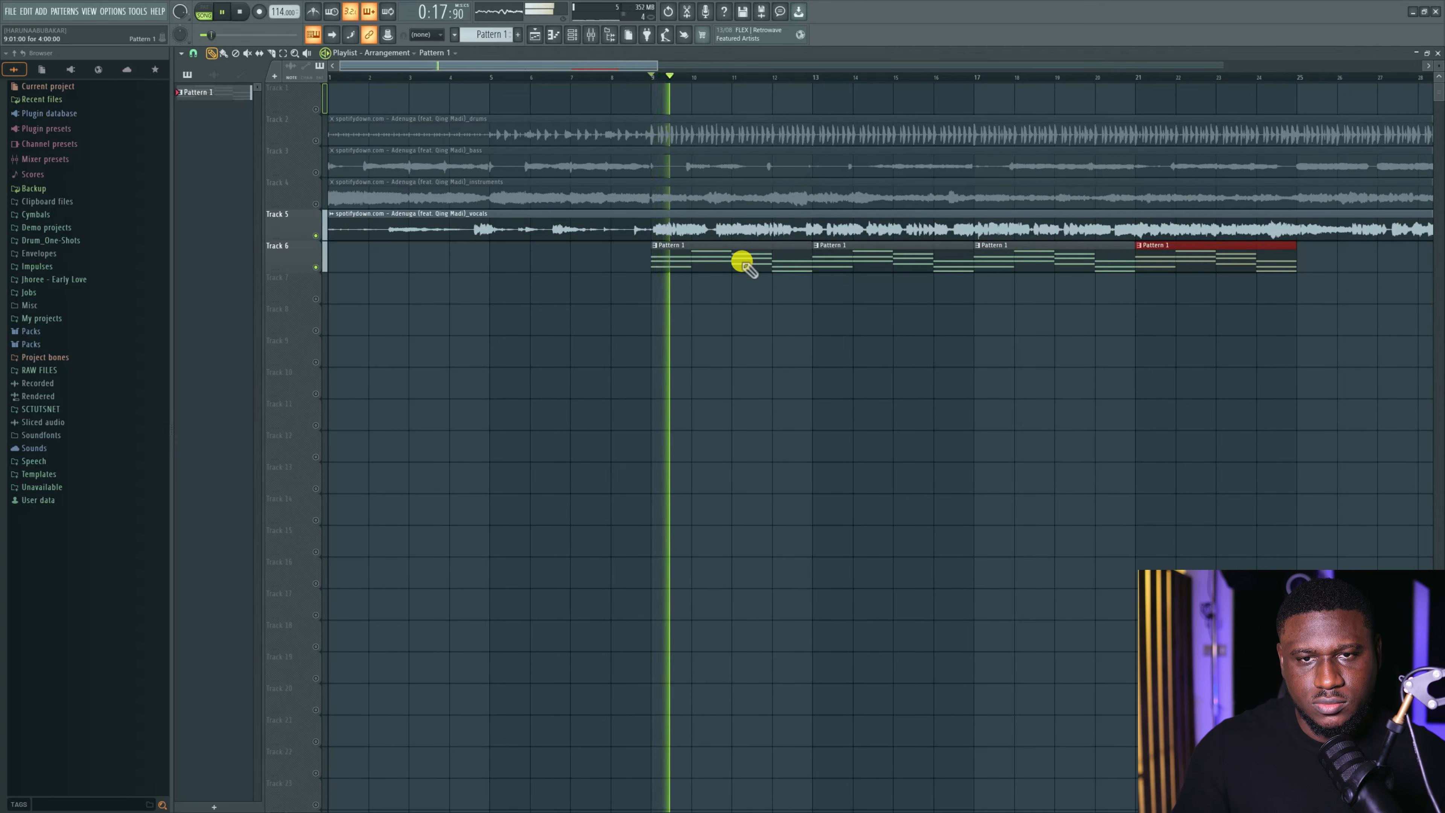
ctrl+click(703, 318)
scroll(684, 255, down, 3)
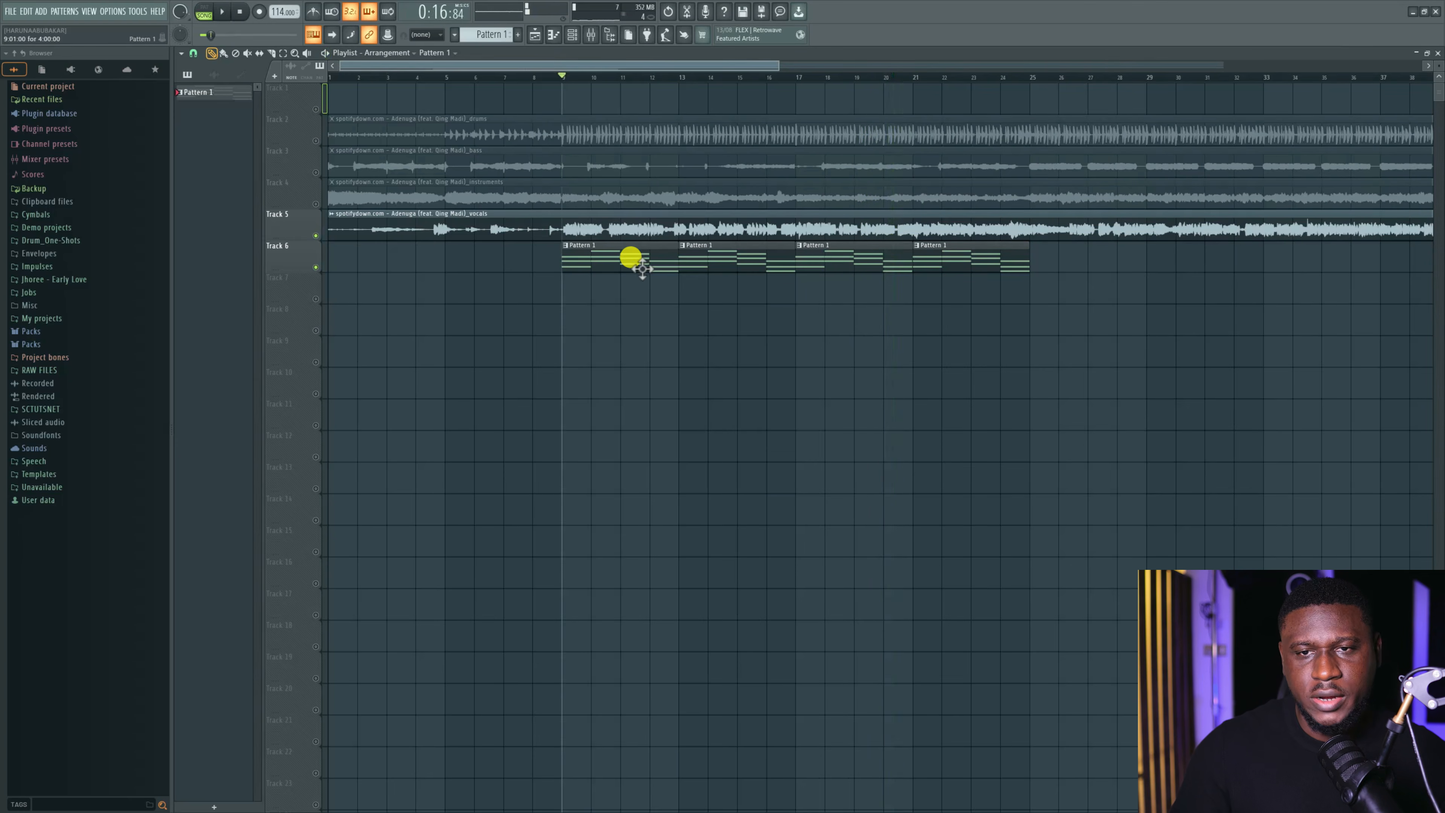
Reopen Pattern 1's notes, add a one-bar D#5 on top of the first chord and audition it.
double_click(630, 257)
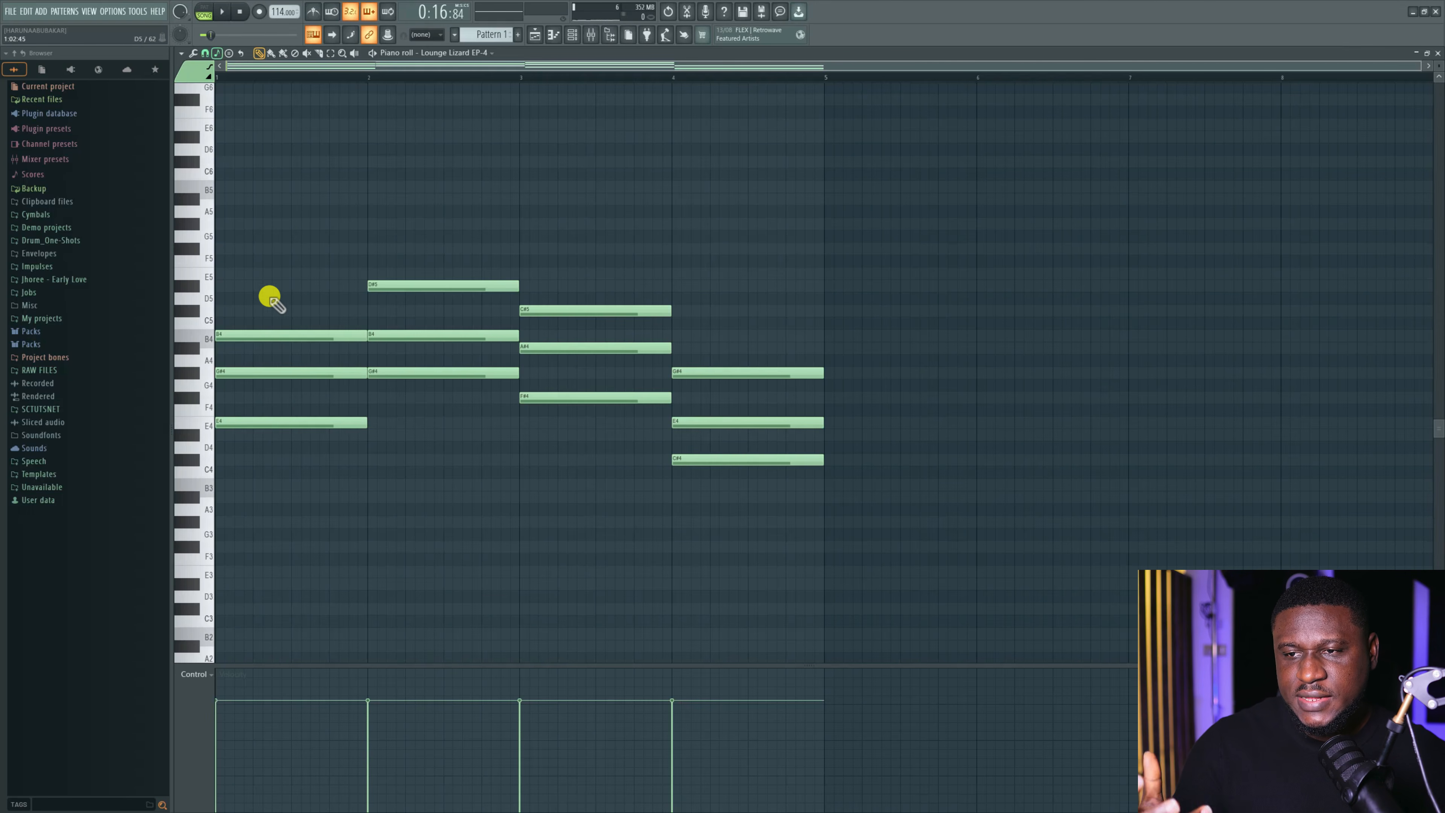
key(space)
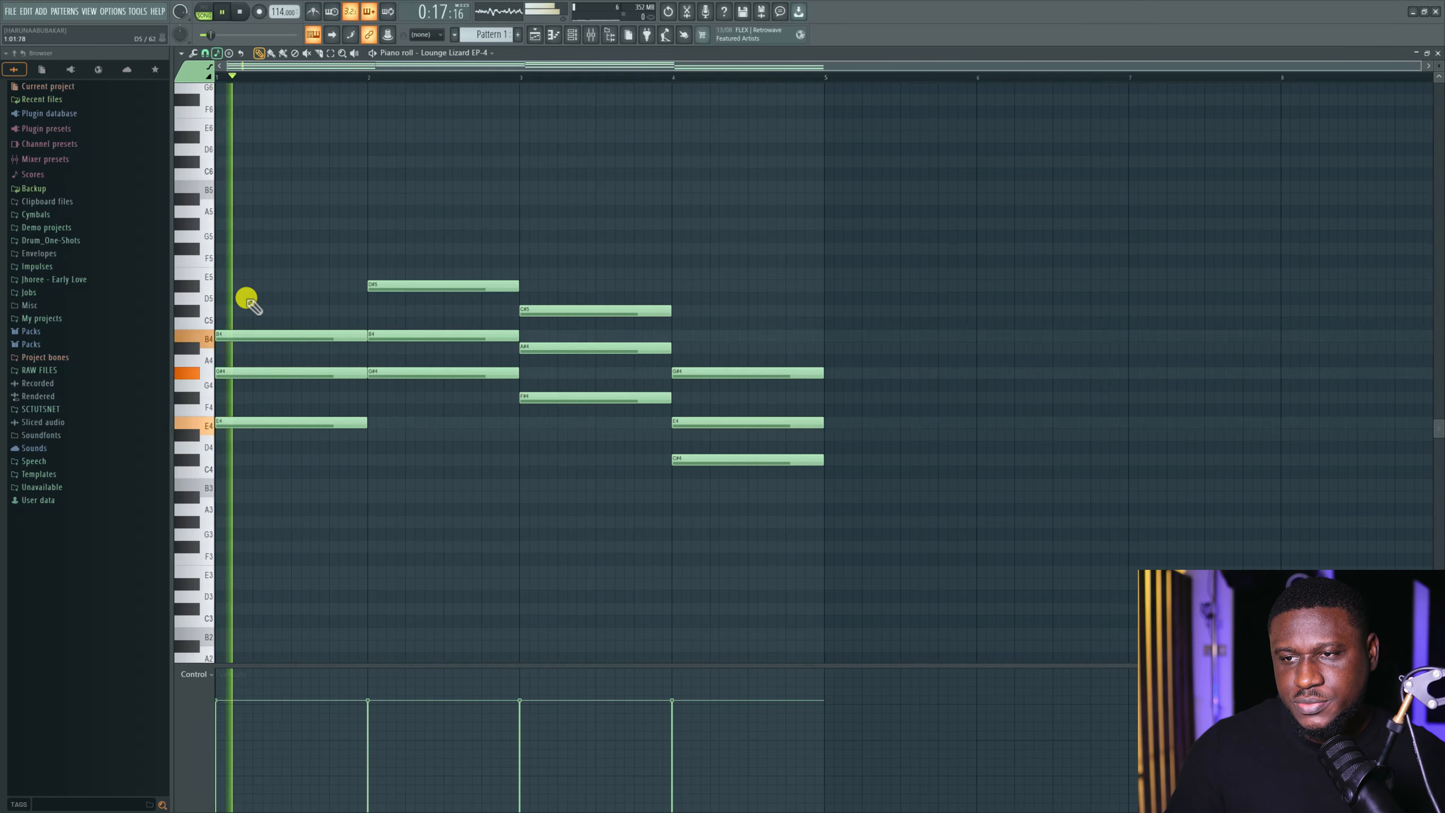
key(space)
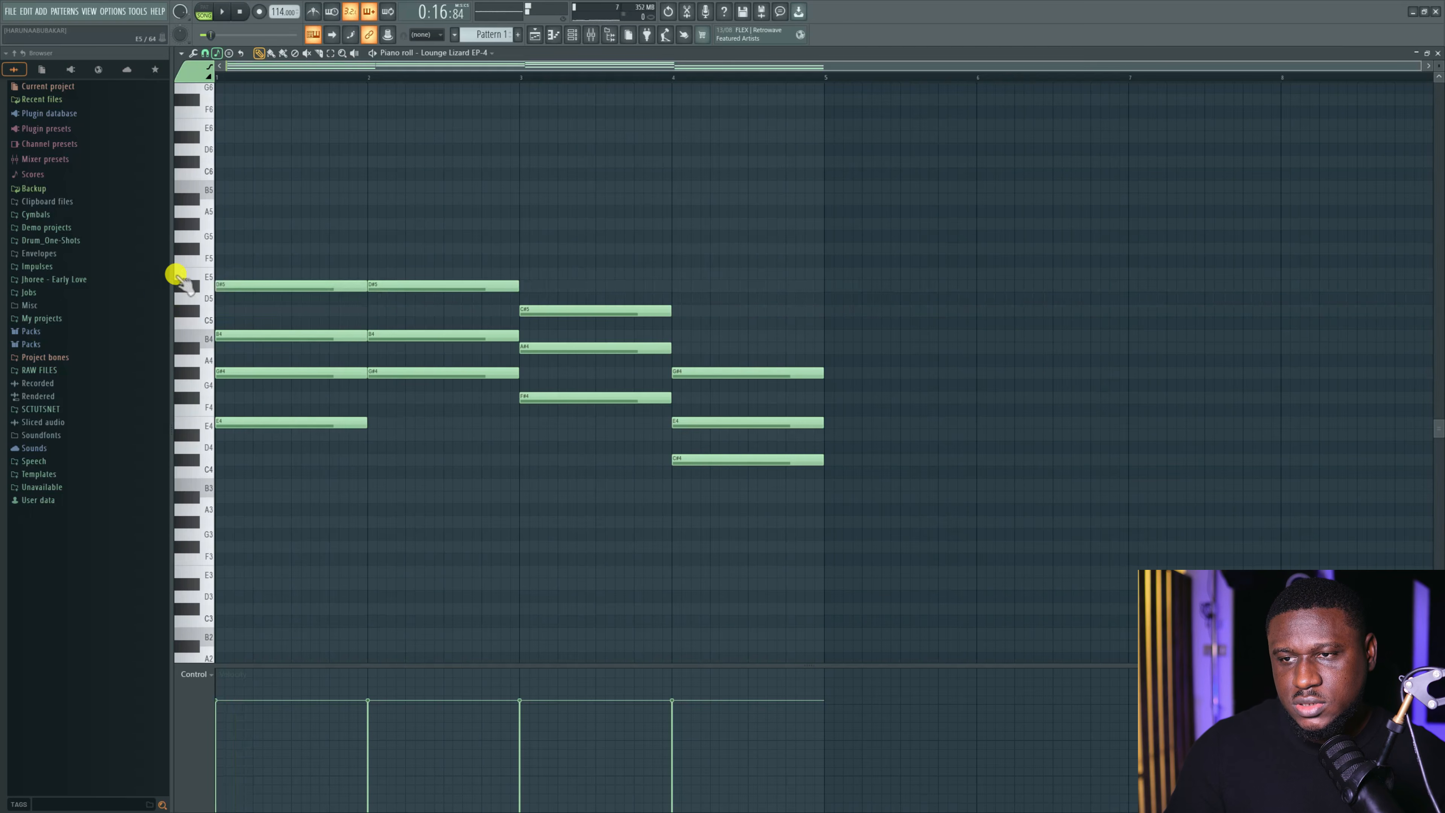
key(space)
key(space)
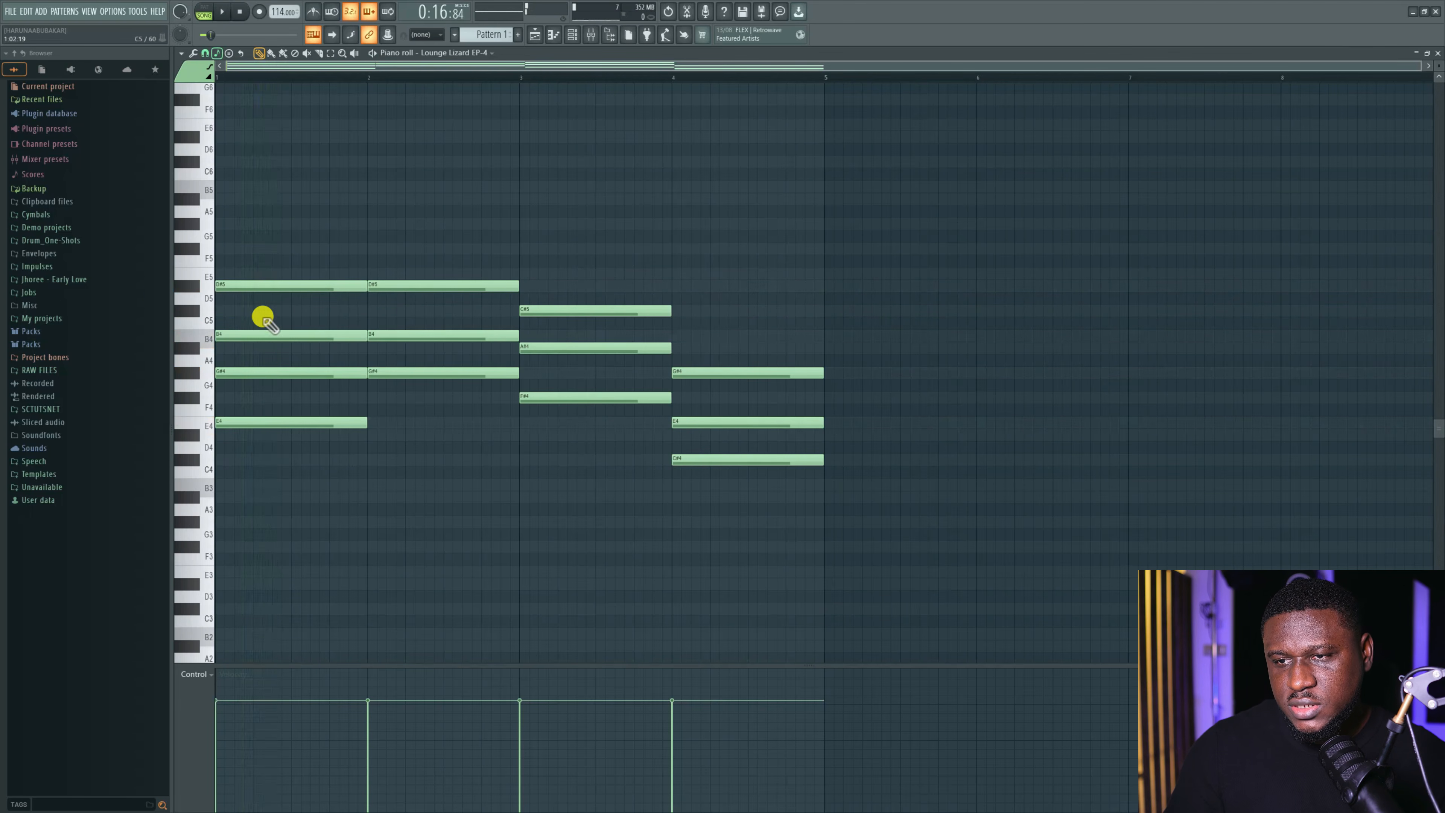
key(space)
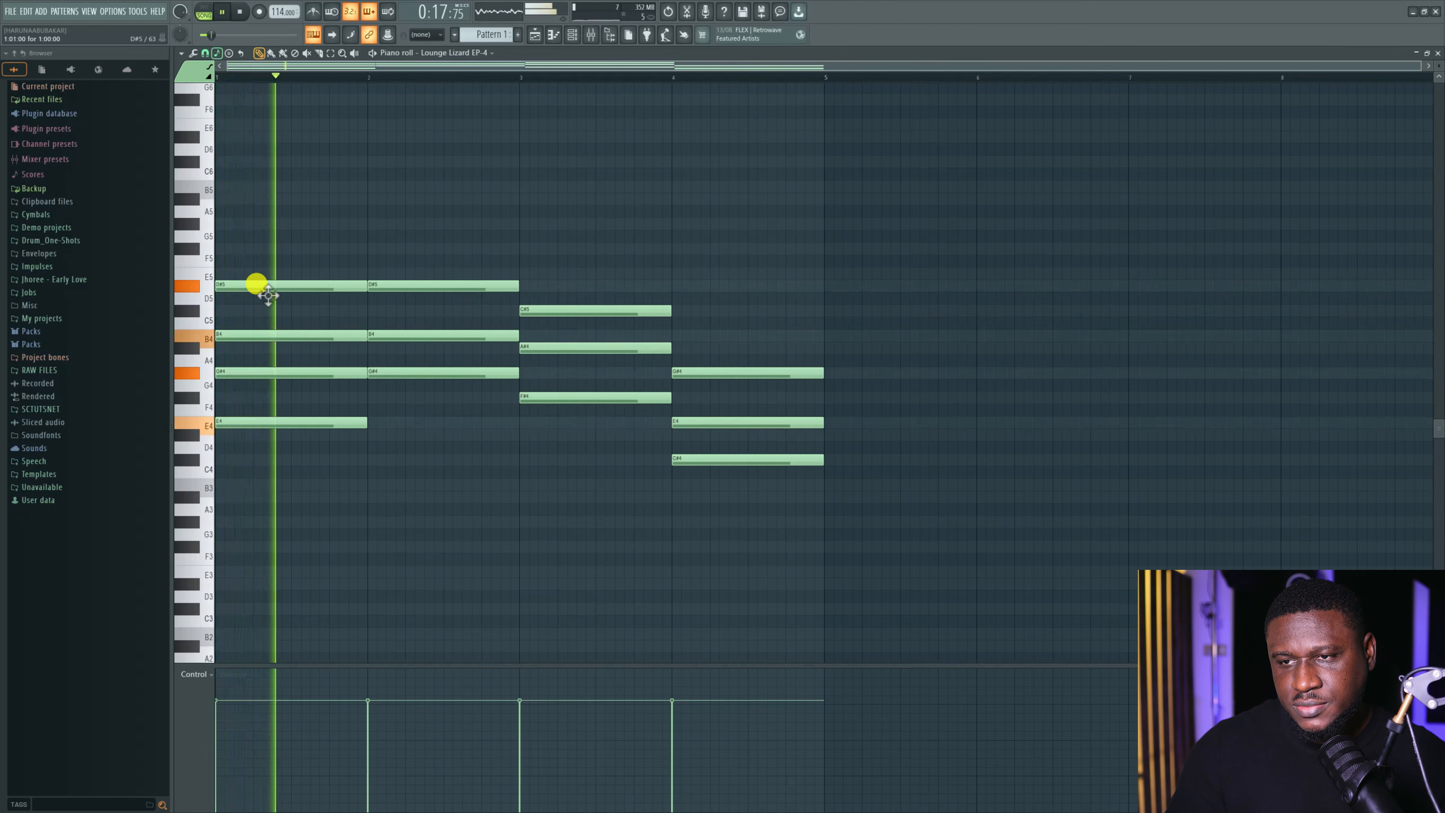
key(space)
Move the first chord's top note up to F#5 and play it against the vocals.
drag(270, 294, 275, 252)
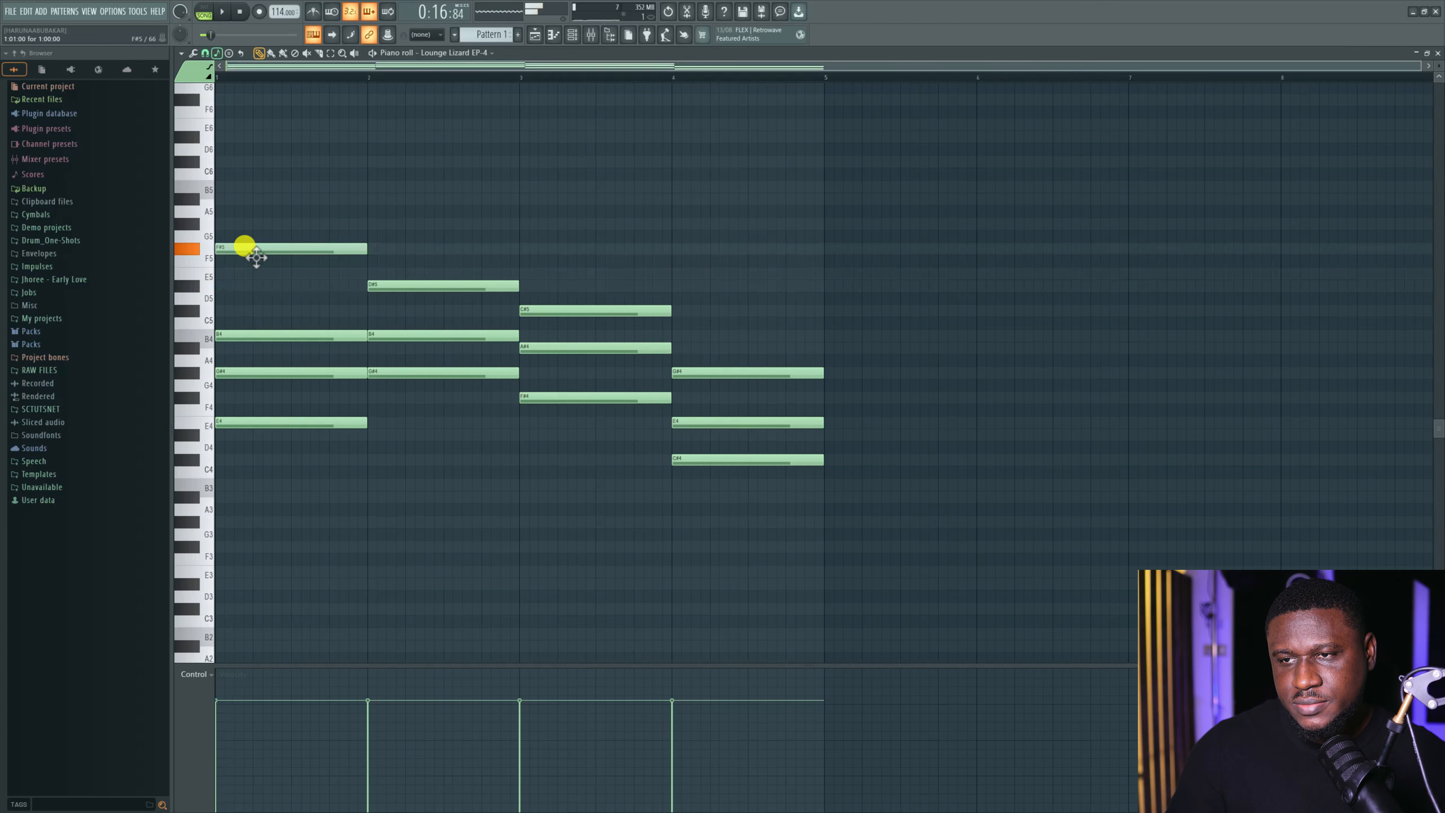
key(space)
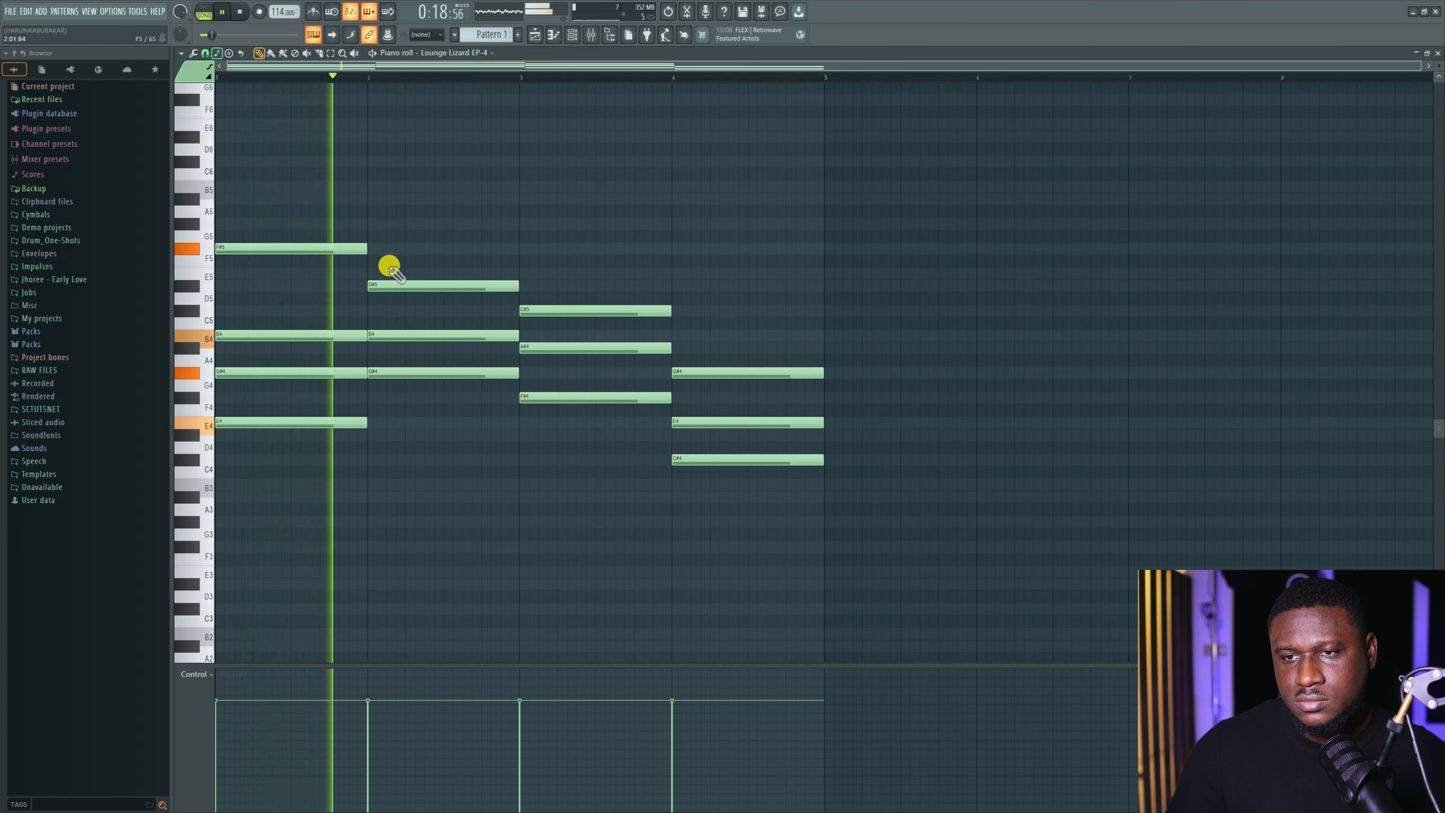
key(space)
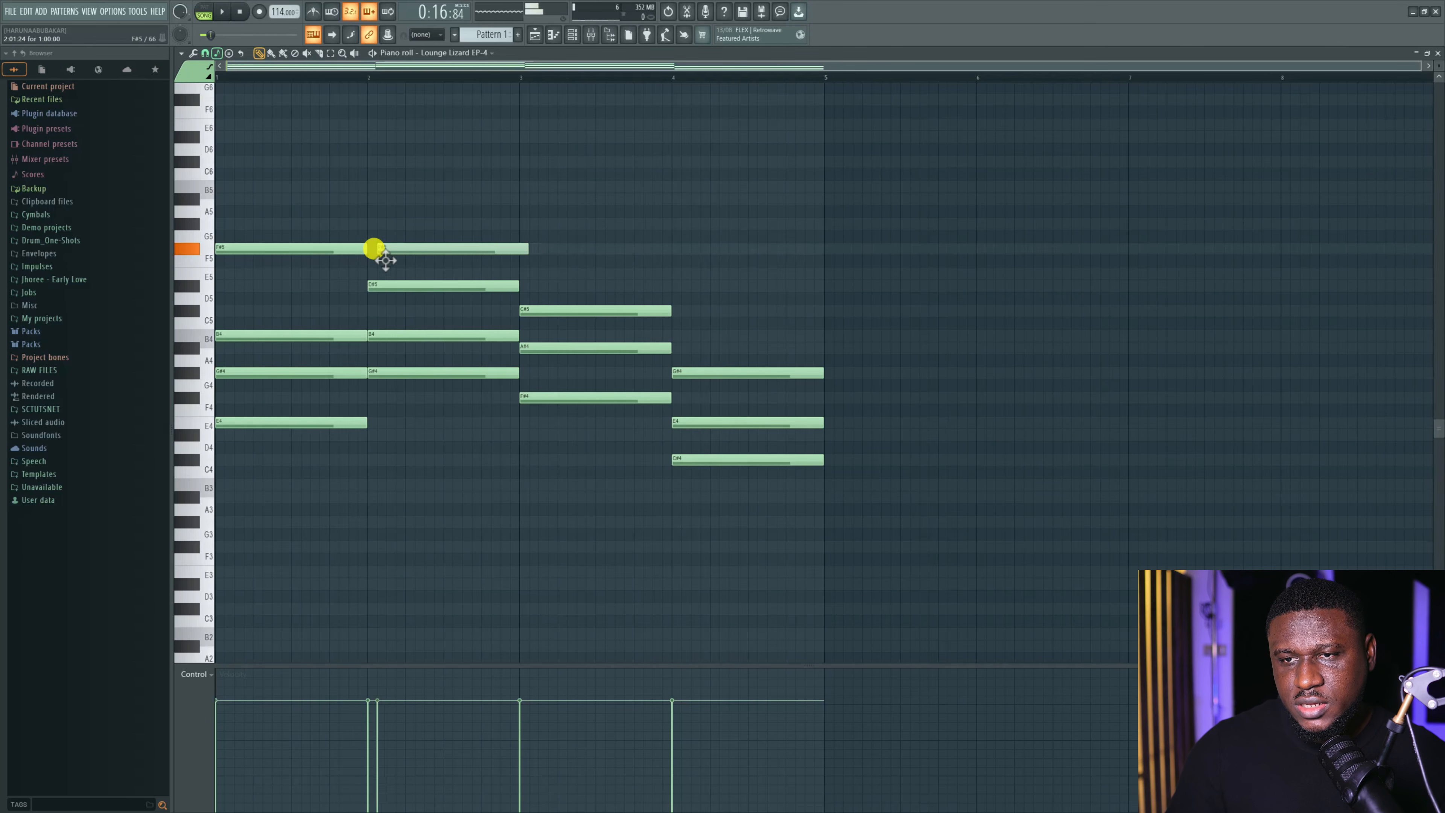
Try a one-bar A#5 note on top of the second chord and audition it.
drag(384, 251, 404, 206)
key(space)
key(space)
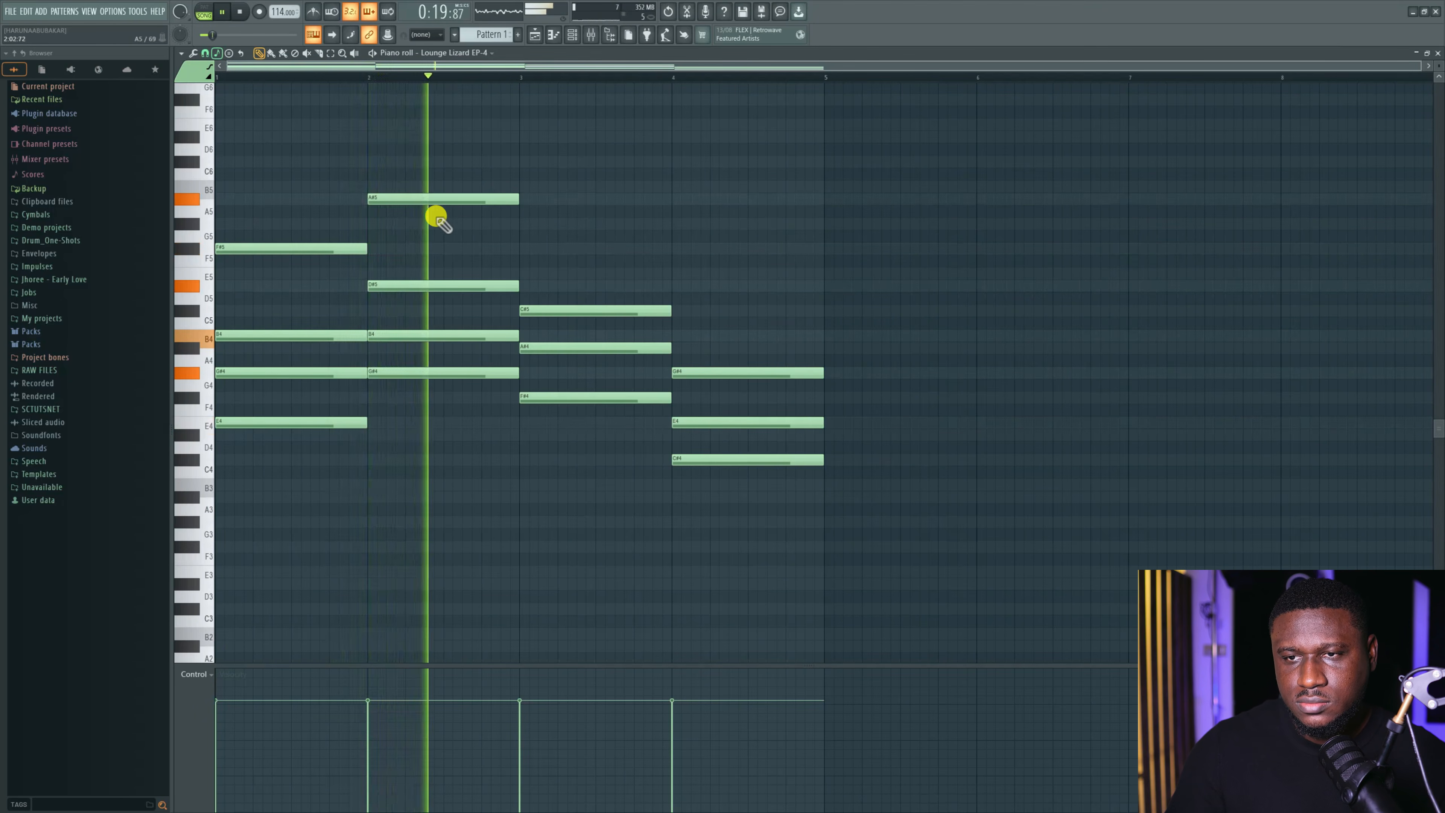
key(space)
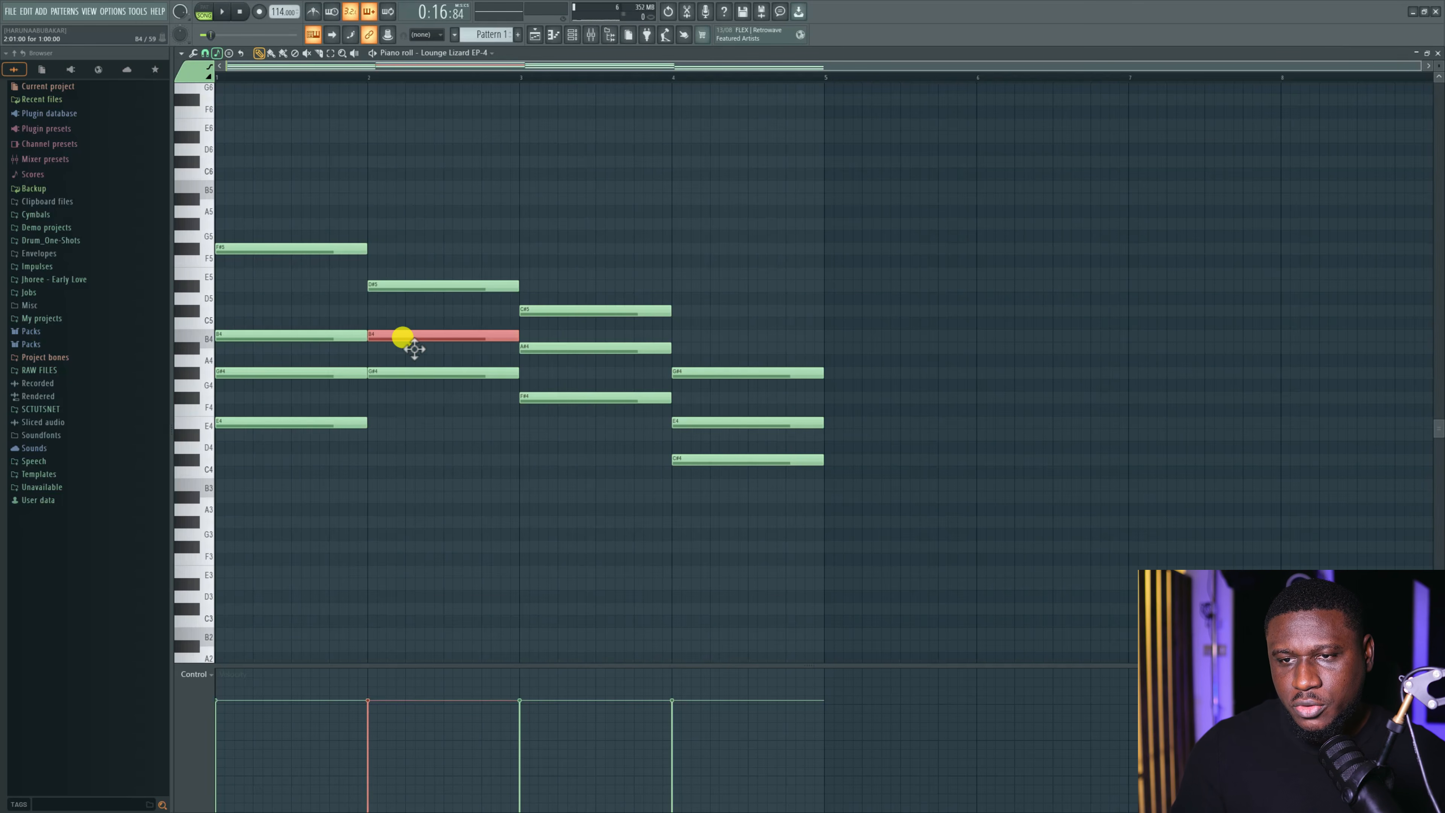
Raise the second chord's B4 by an octave to B5 and play the voicing.
key(ctrl+Up)
scroll(402, 337, up, 2)
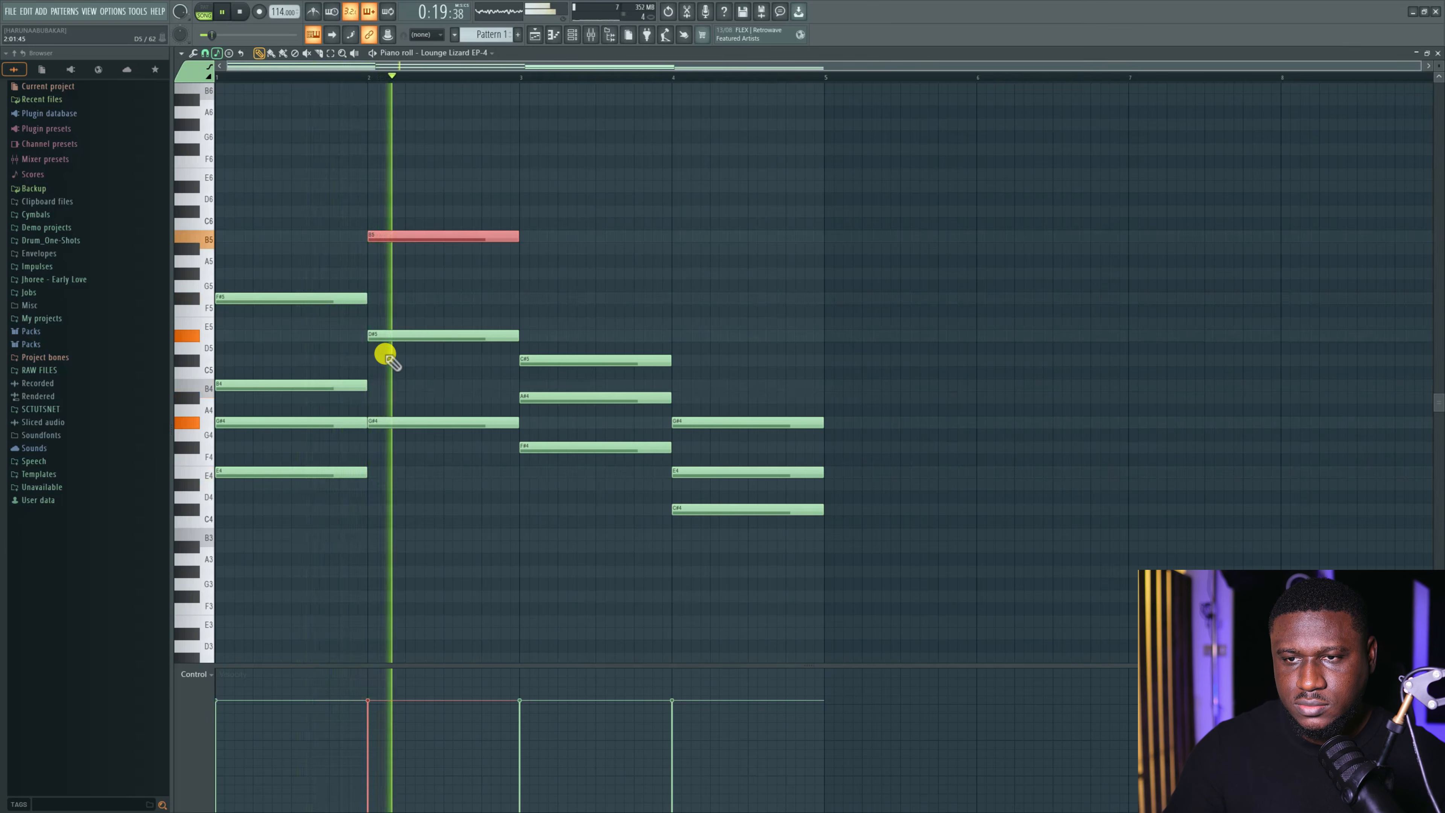
key(space)
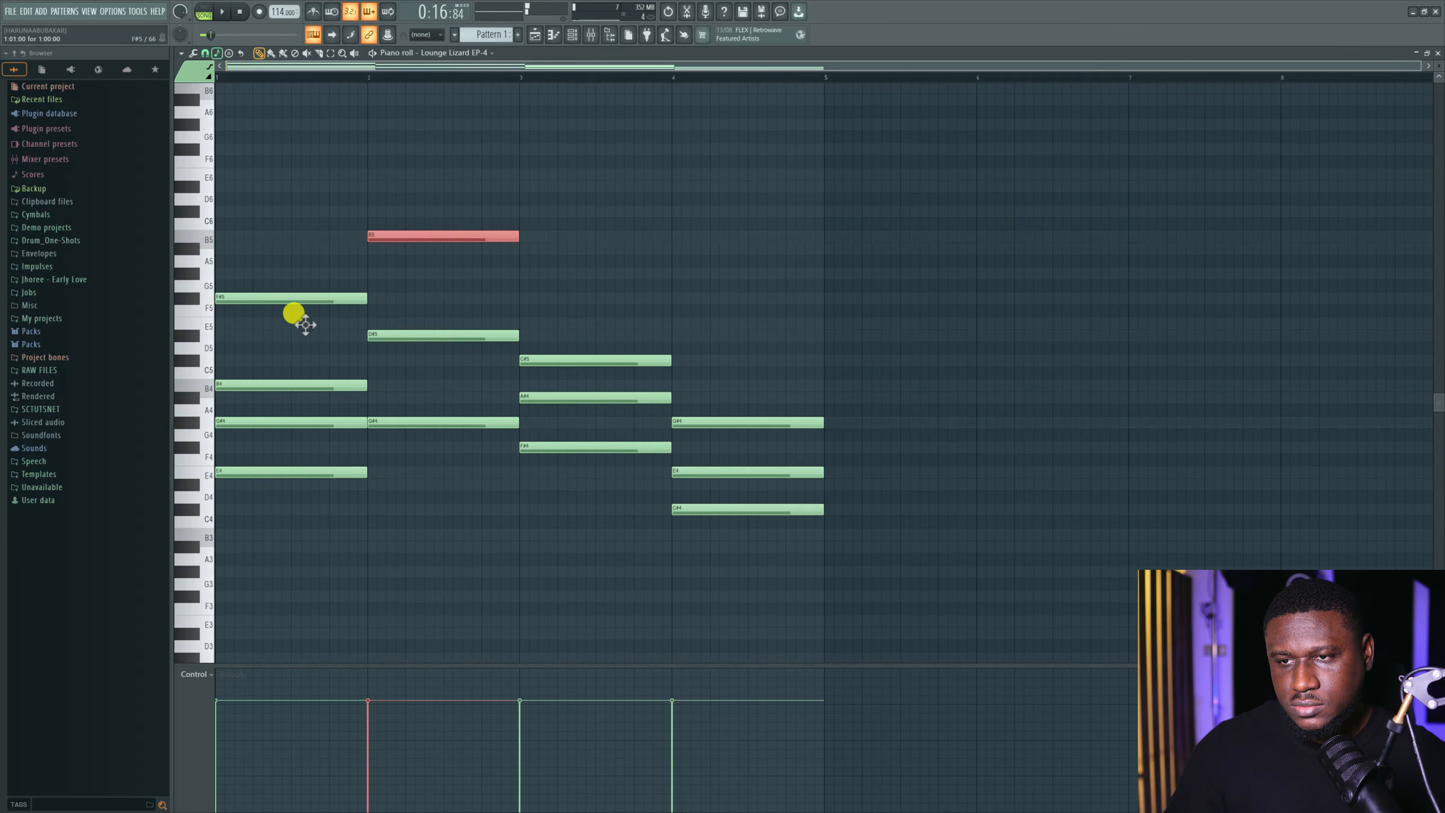
Raise the first chord's G#4 by an octave to G#5 and compare the chord without and with its F#5.
click(268, 421)
key(space)
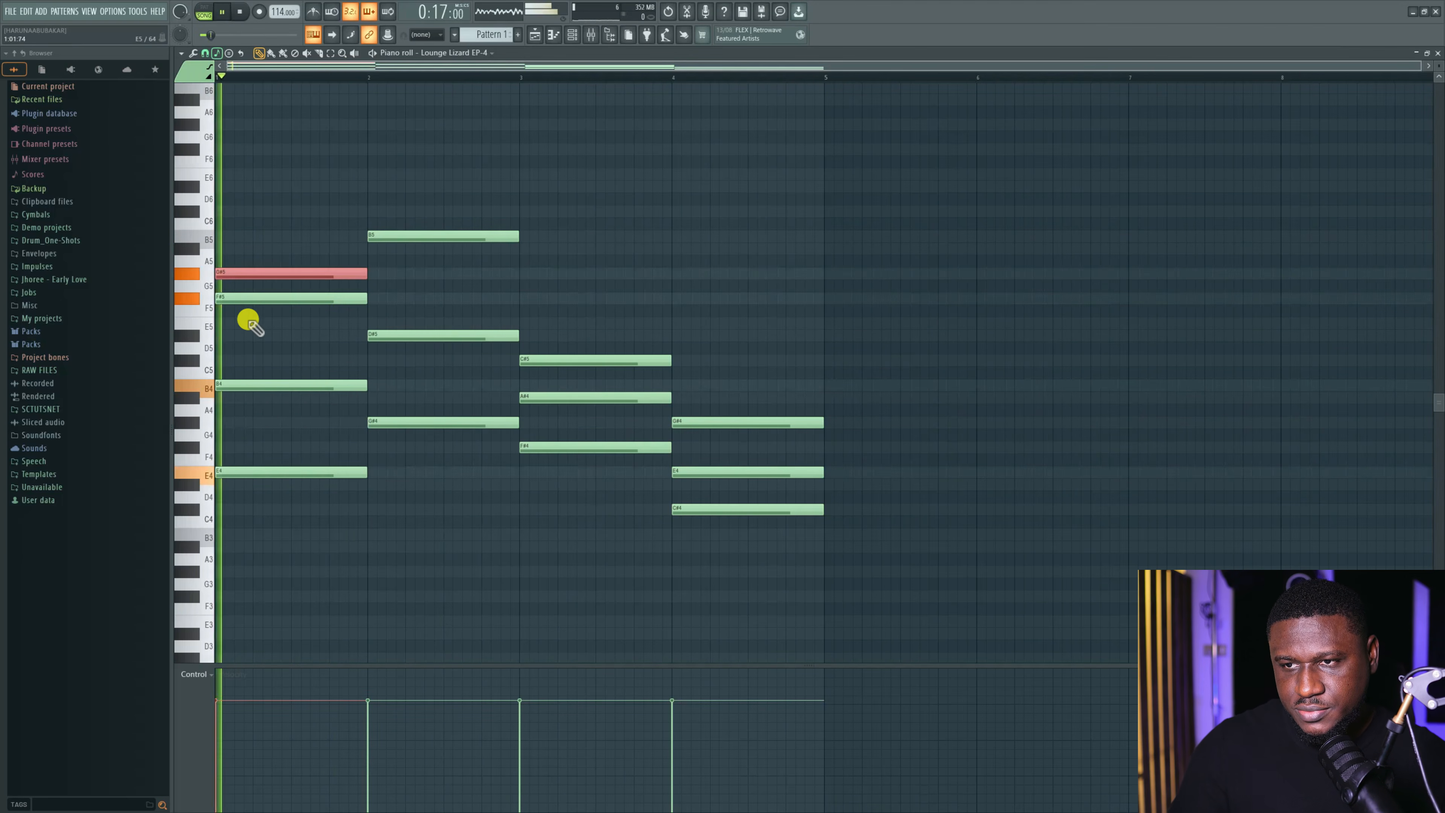
right_click(289, 299)
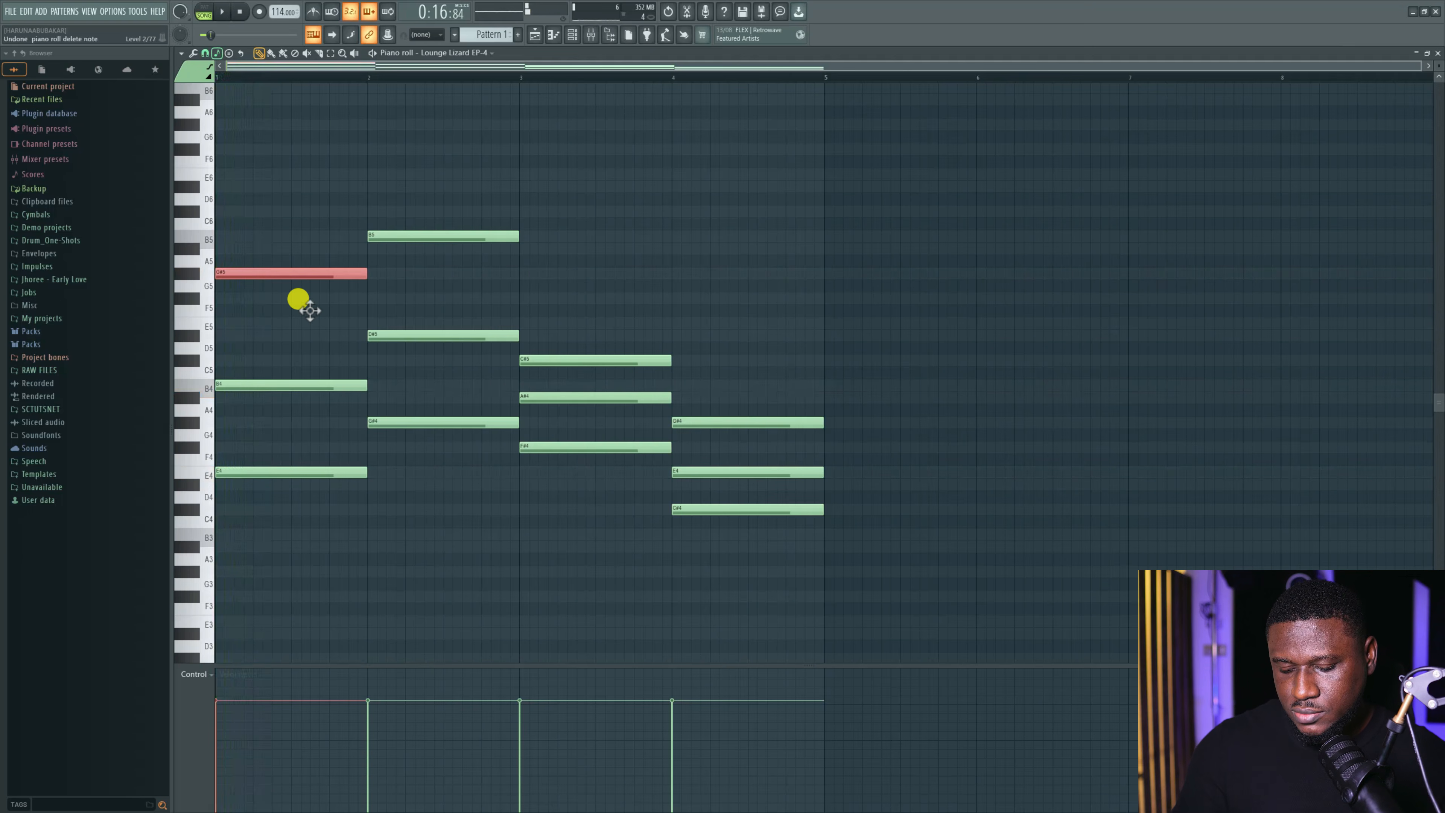
click(298, 300)
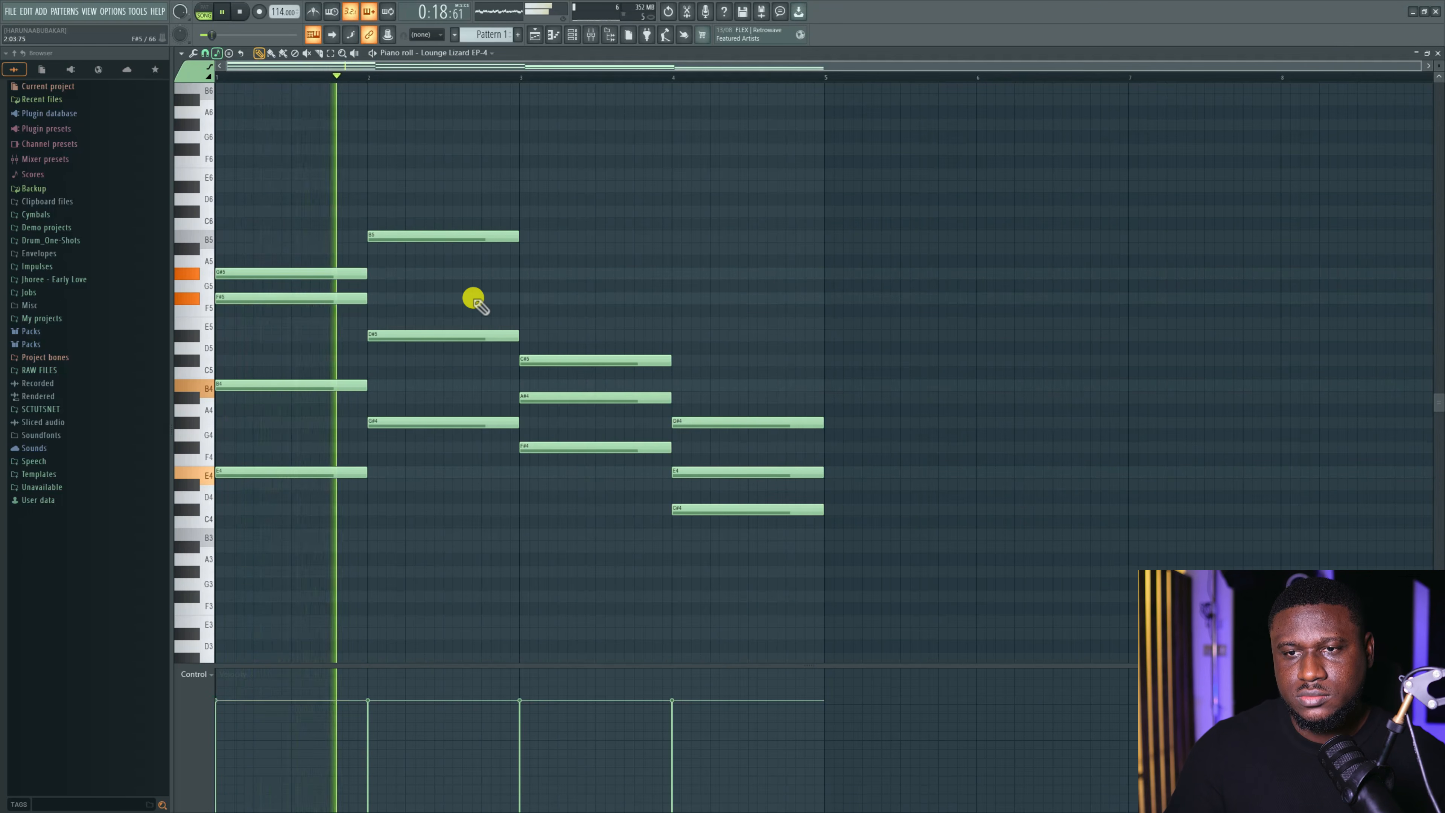
Raise the third chord's A#4 to A#5 and the fourth chord's E4 to E5, one octave each.
click(587, 399)
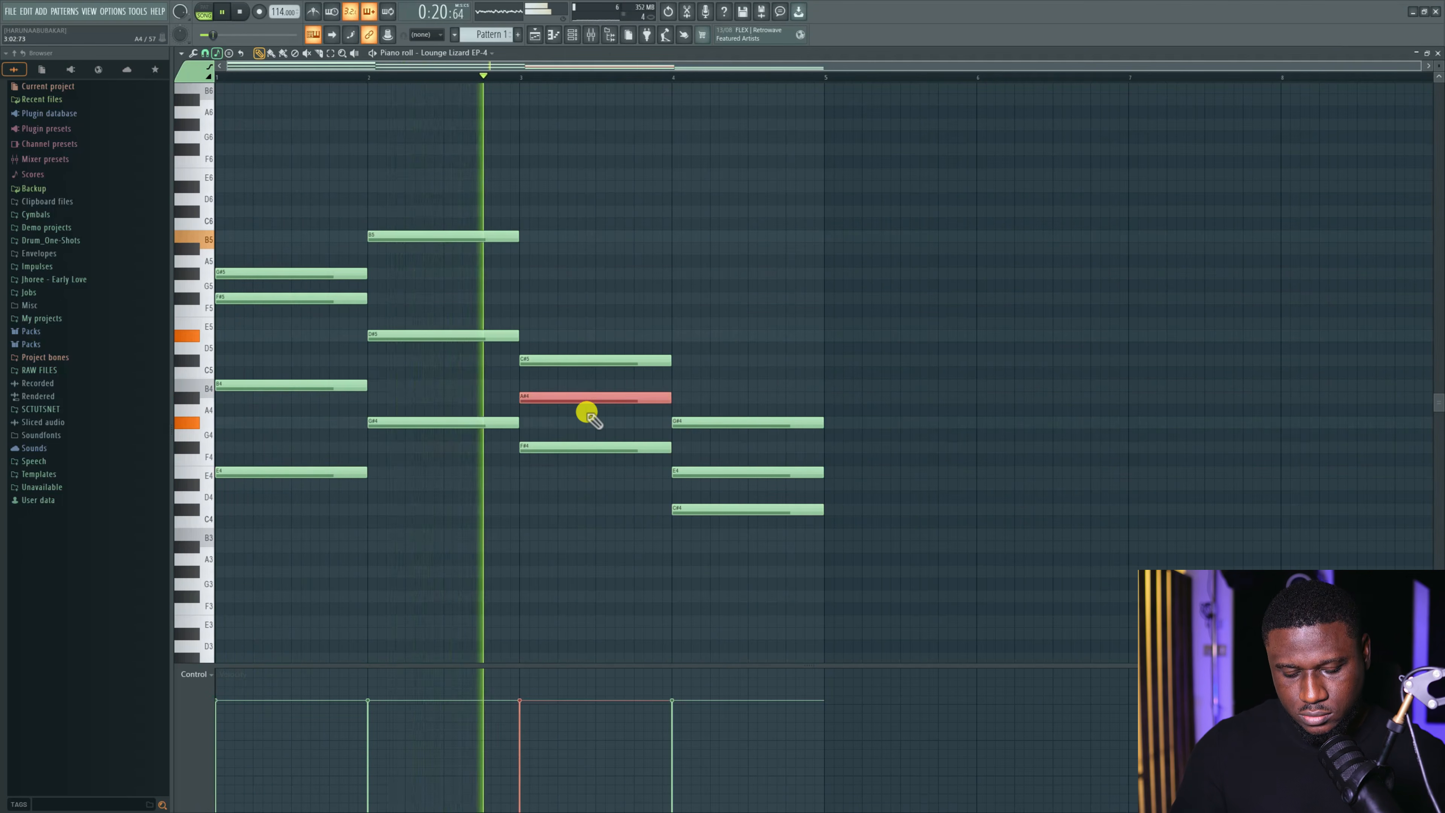
key(ctrl+Up)
click(780, 470)
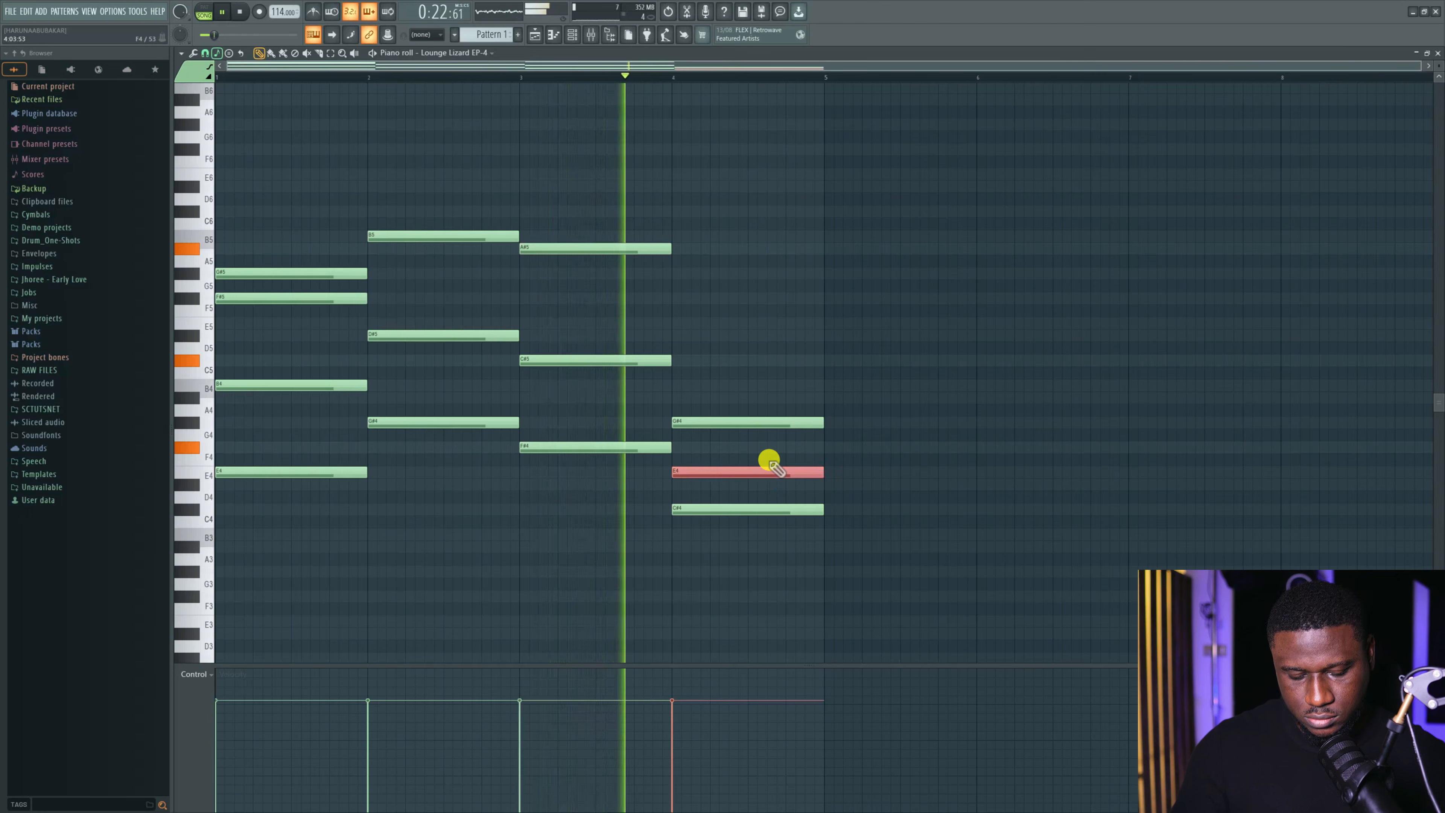
key(ctrl+Up)
click(1020, 402)
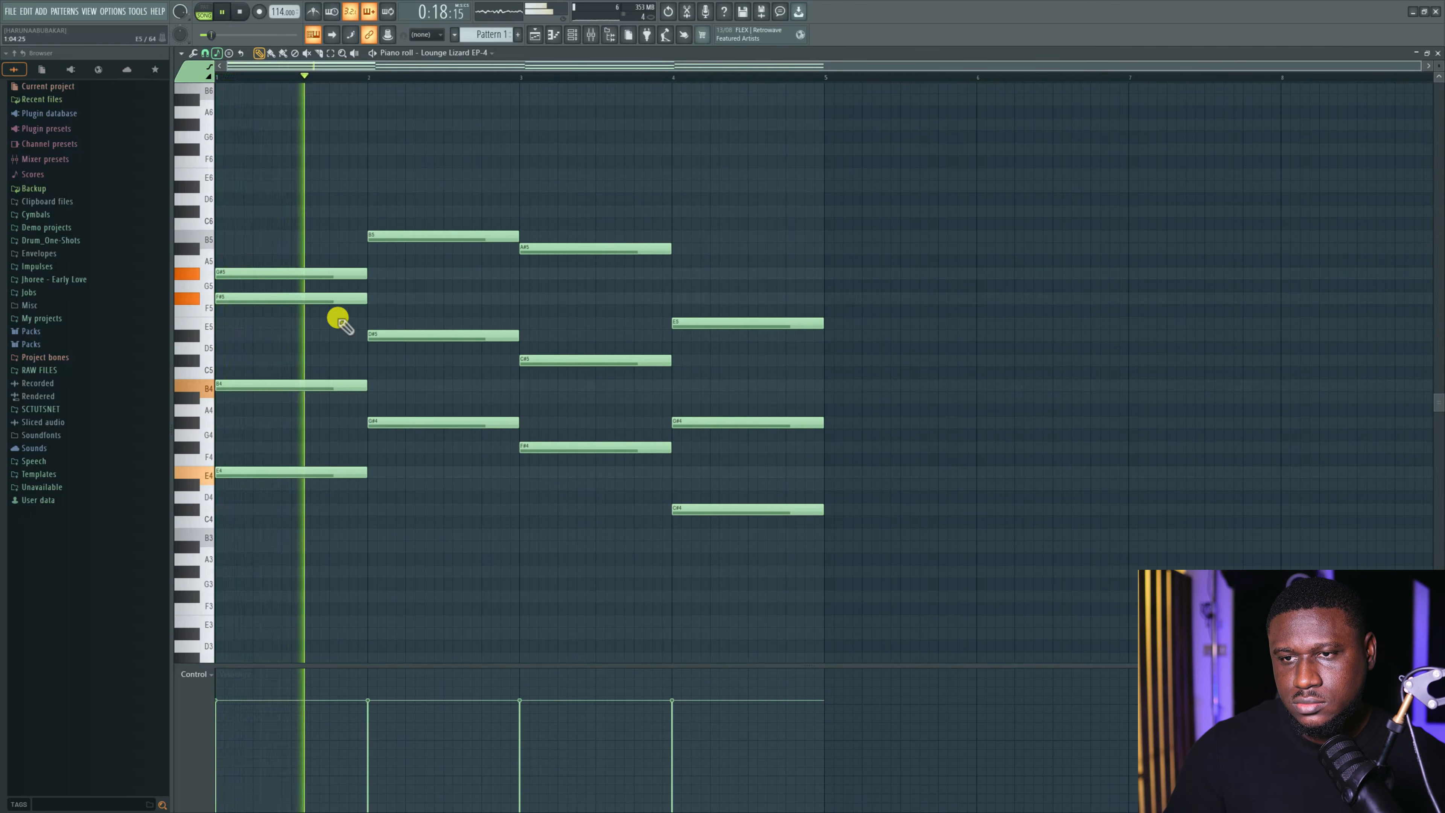
Remove the F#5 from the first chord during playback and put it back.
right_click(334, 297)
click(333, 297)
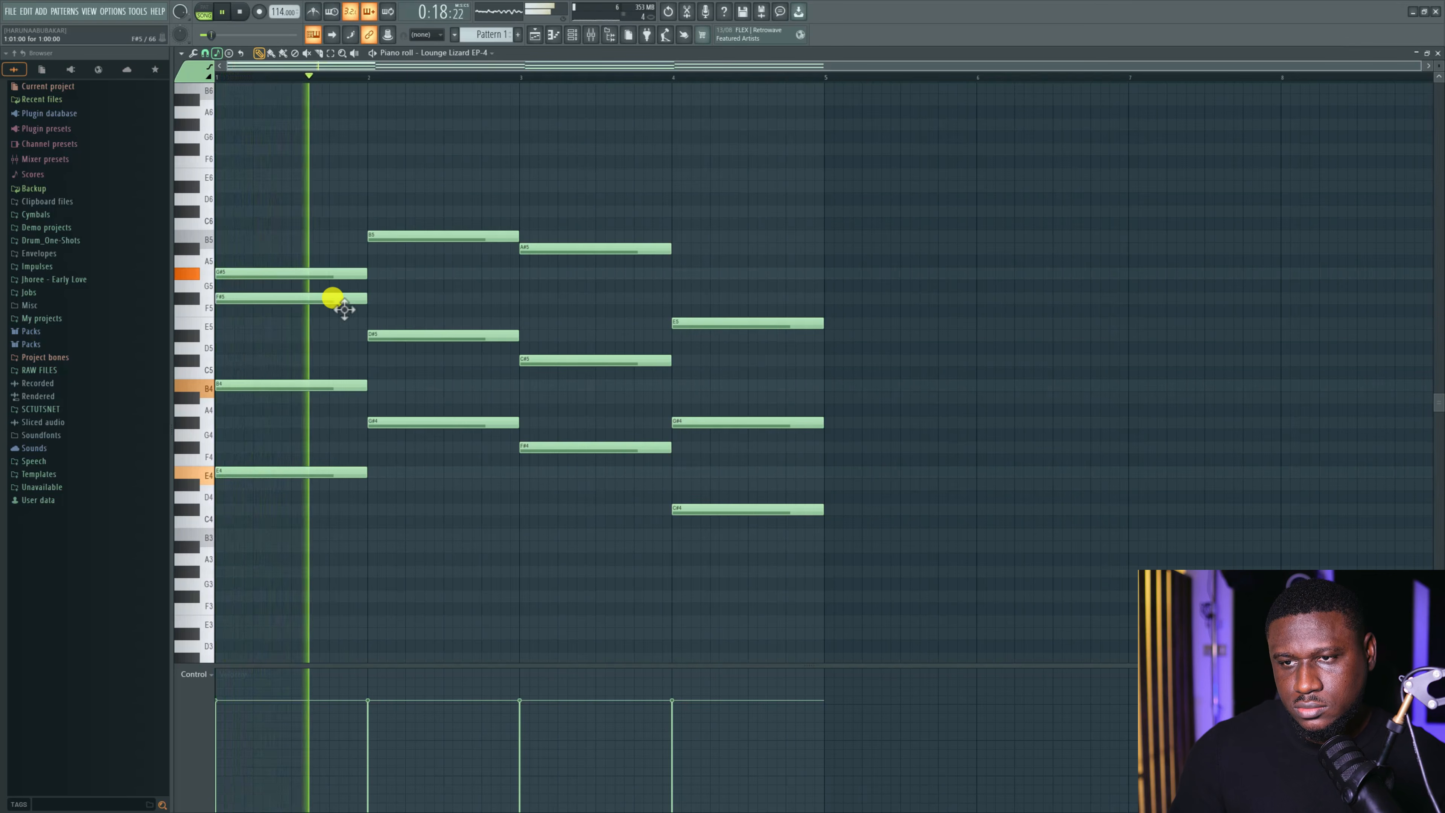
Play the four-bar chord progression against the vocals, returning to the chord pattern's notes from the arrangement.
key(space)
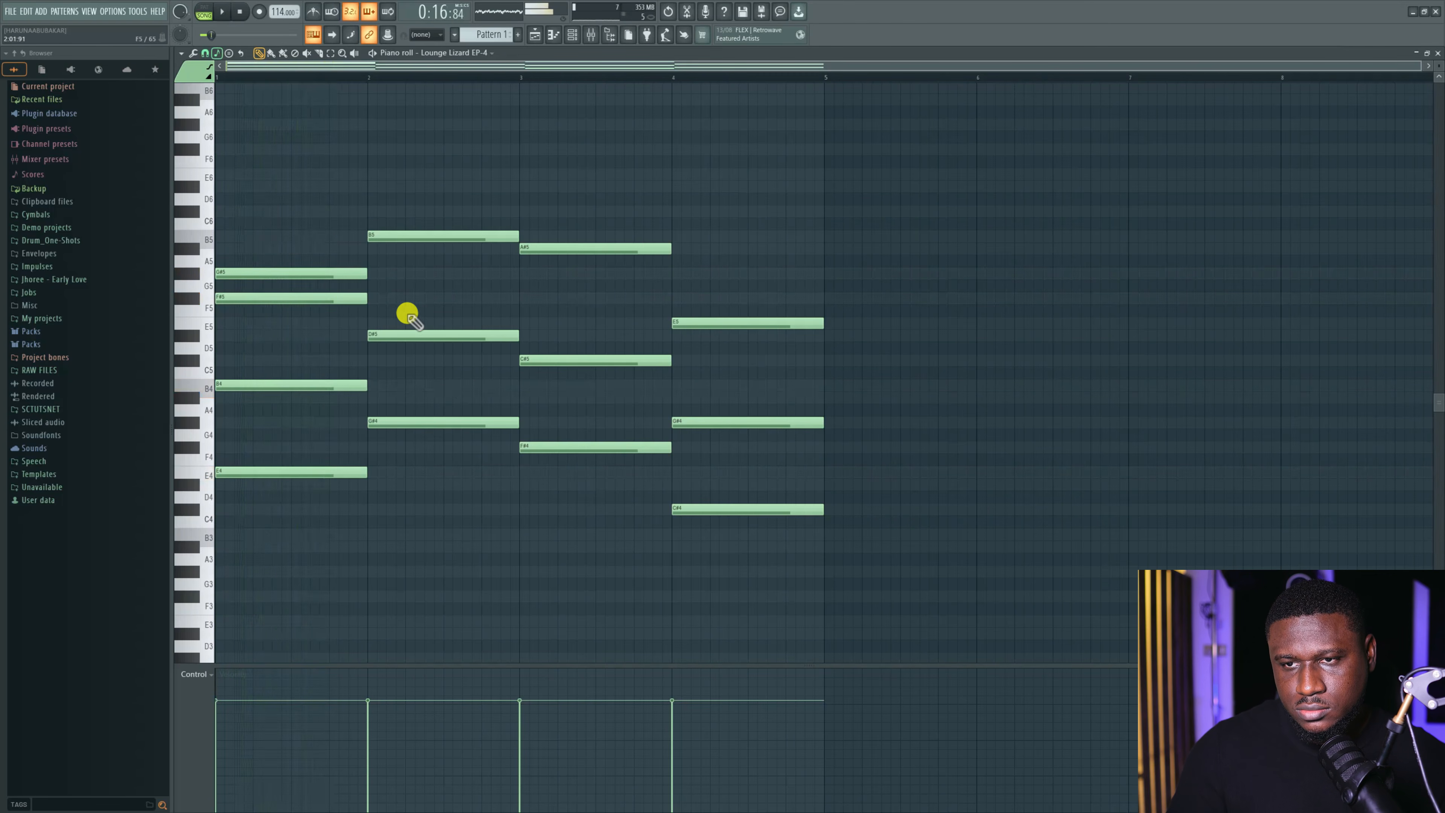
key(space)
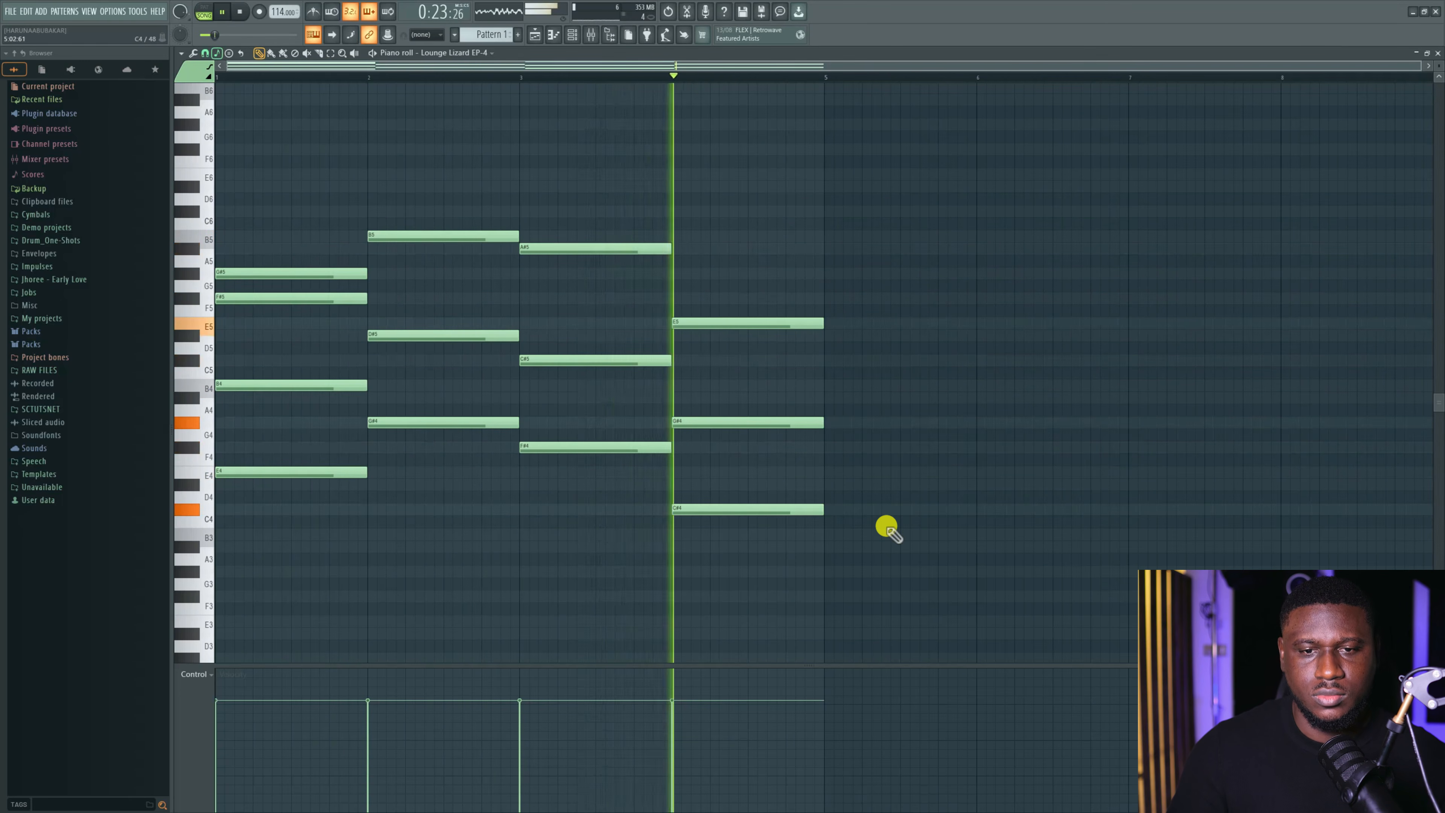
key(space)
click(546, 35)
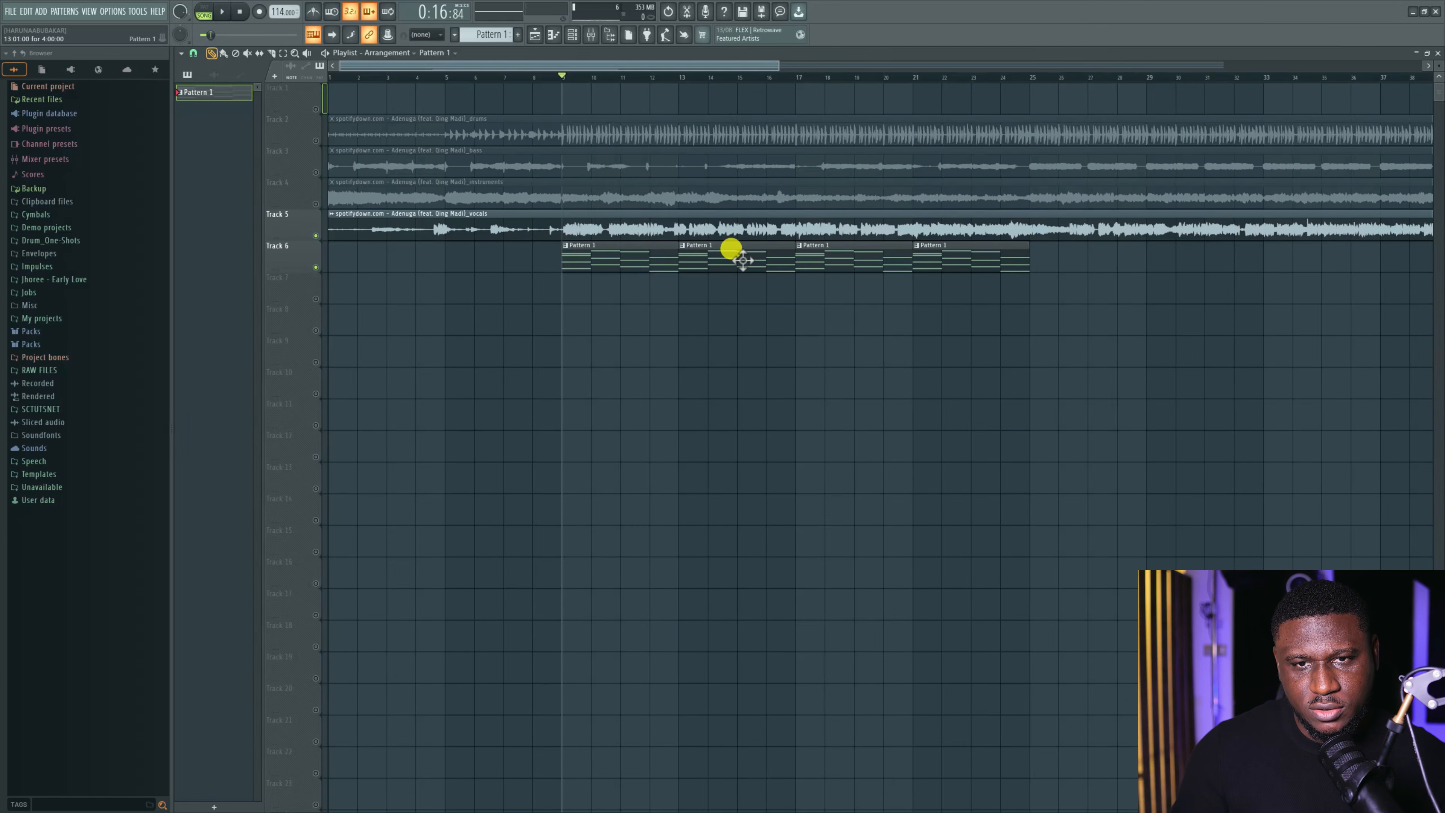
double_click(667, 257)
key(space)
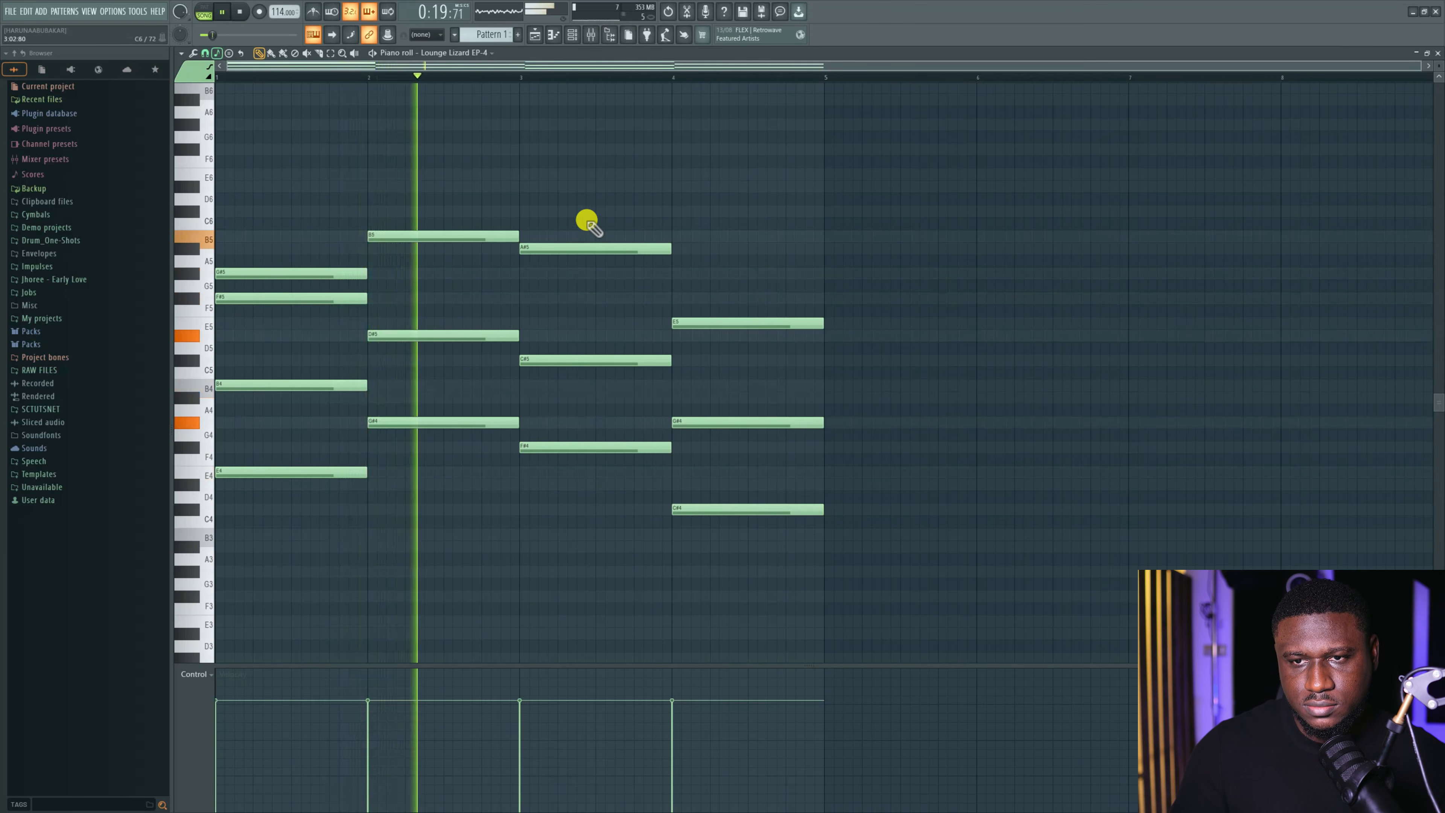
Slice all three notes of the second chord in the last third of its bar and play the result.
key(space)
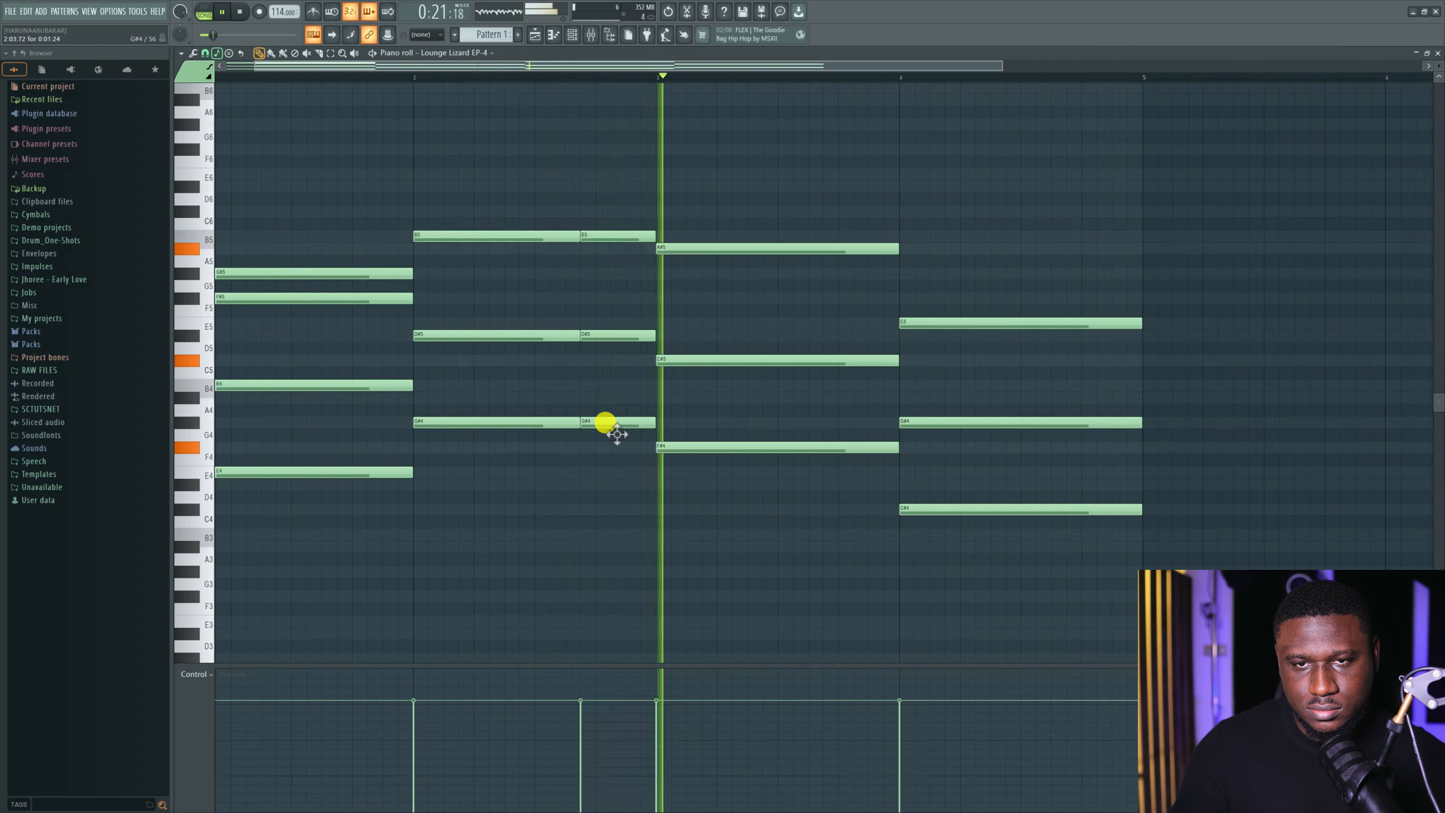
key(space)
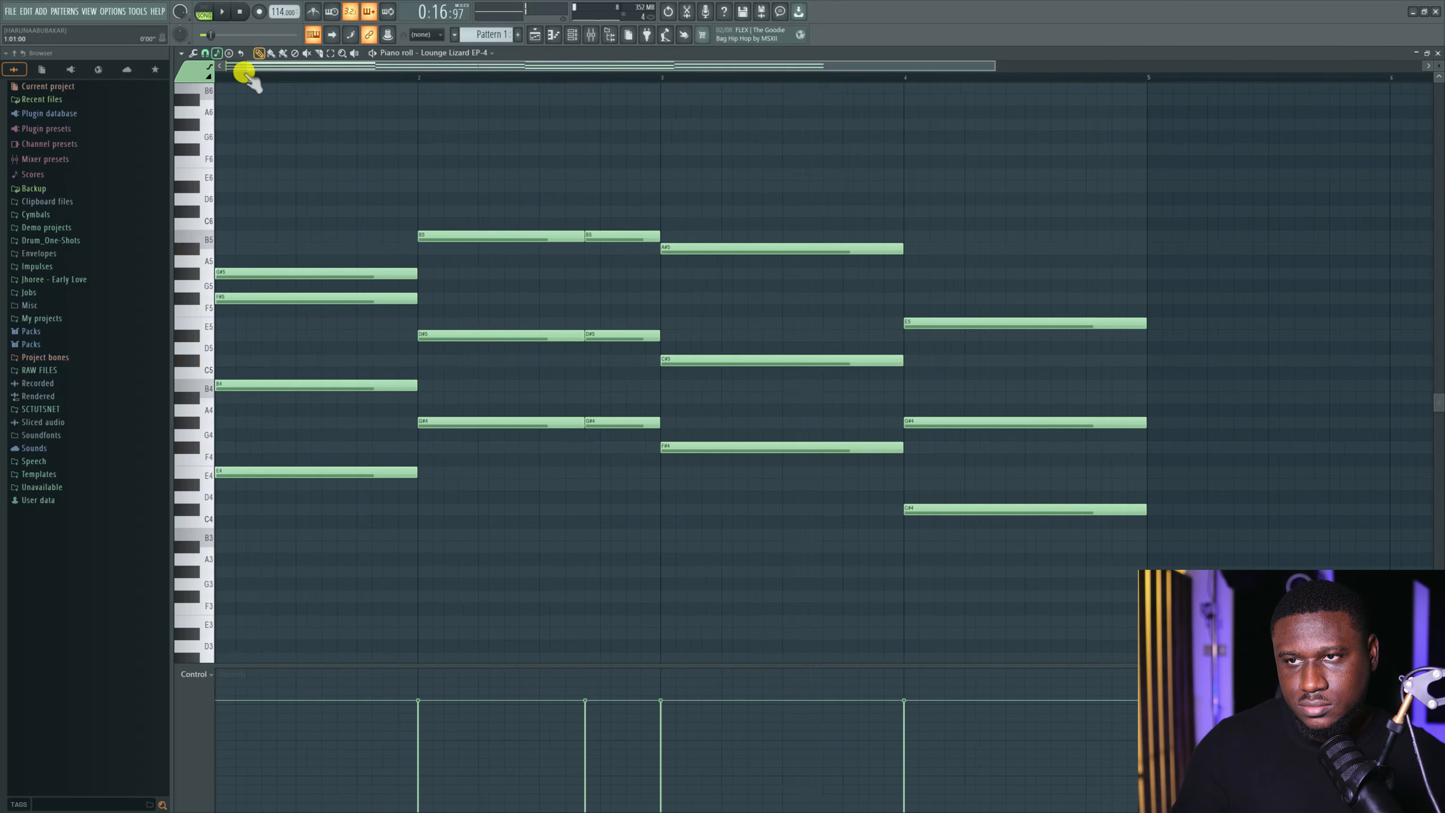
key(space)
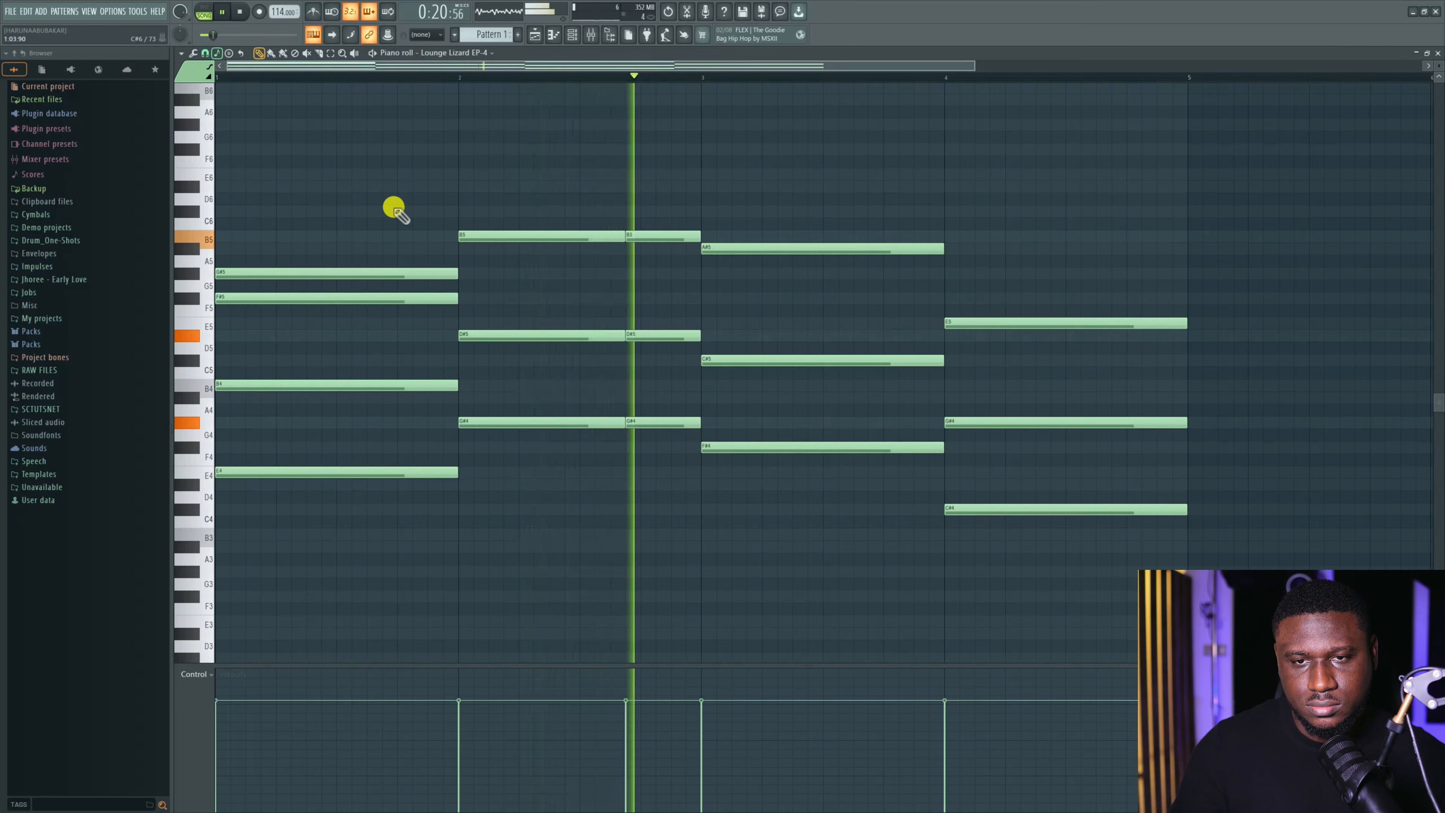
key(space)
Shift the second chord's split to three quarters of its bar by shortening the second part and extending the first.
drag(655, 205, 651, 436)
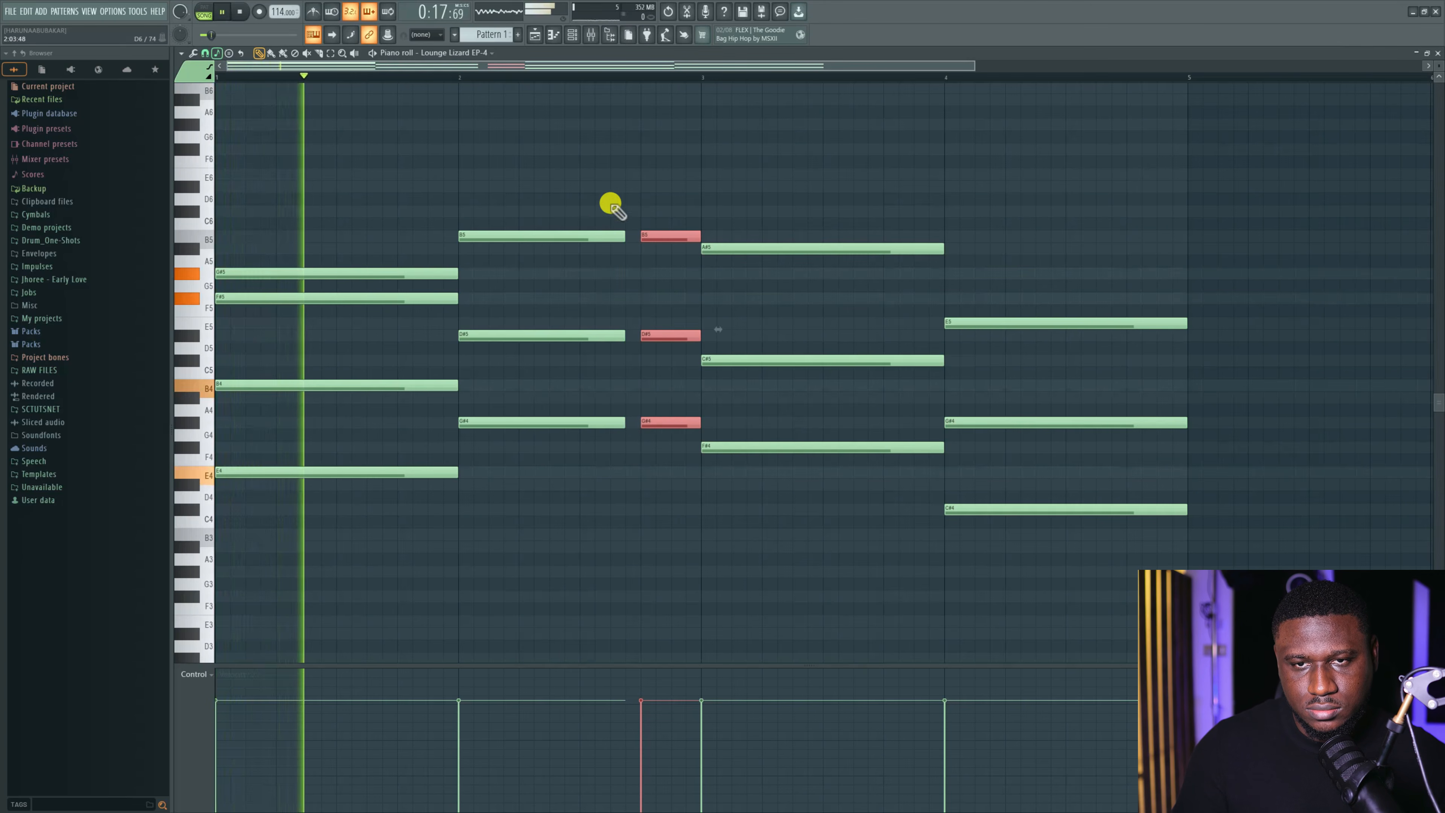
drag(610, 204, 638, 421)
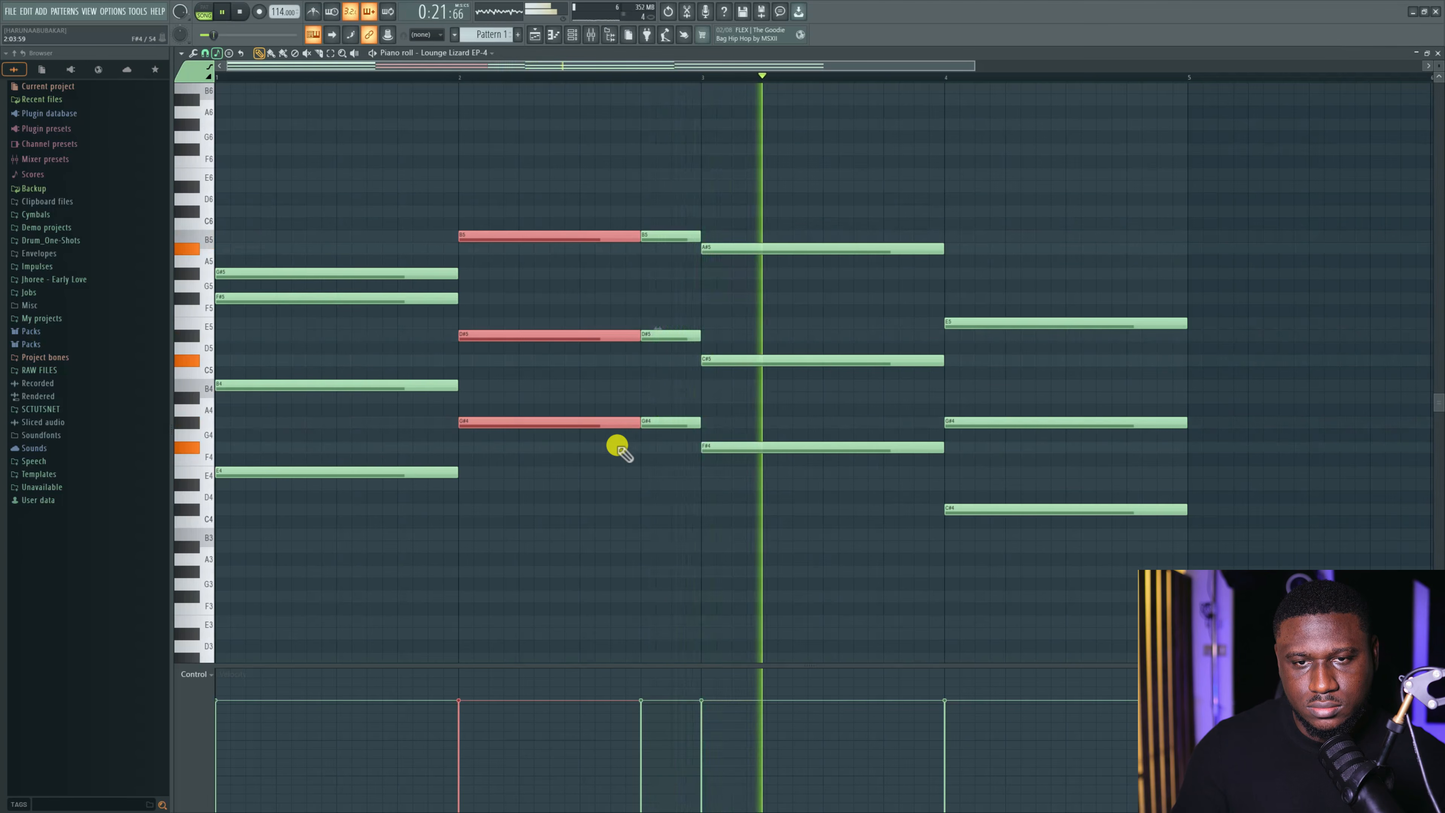
ctrl+click(649, 492)
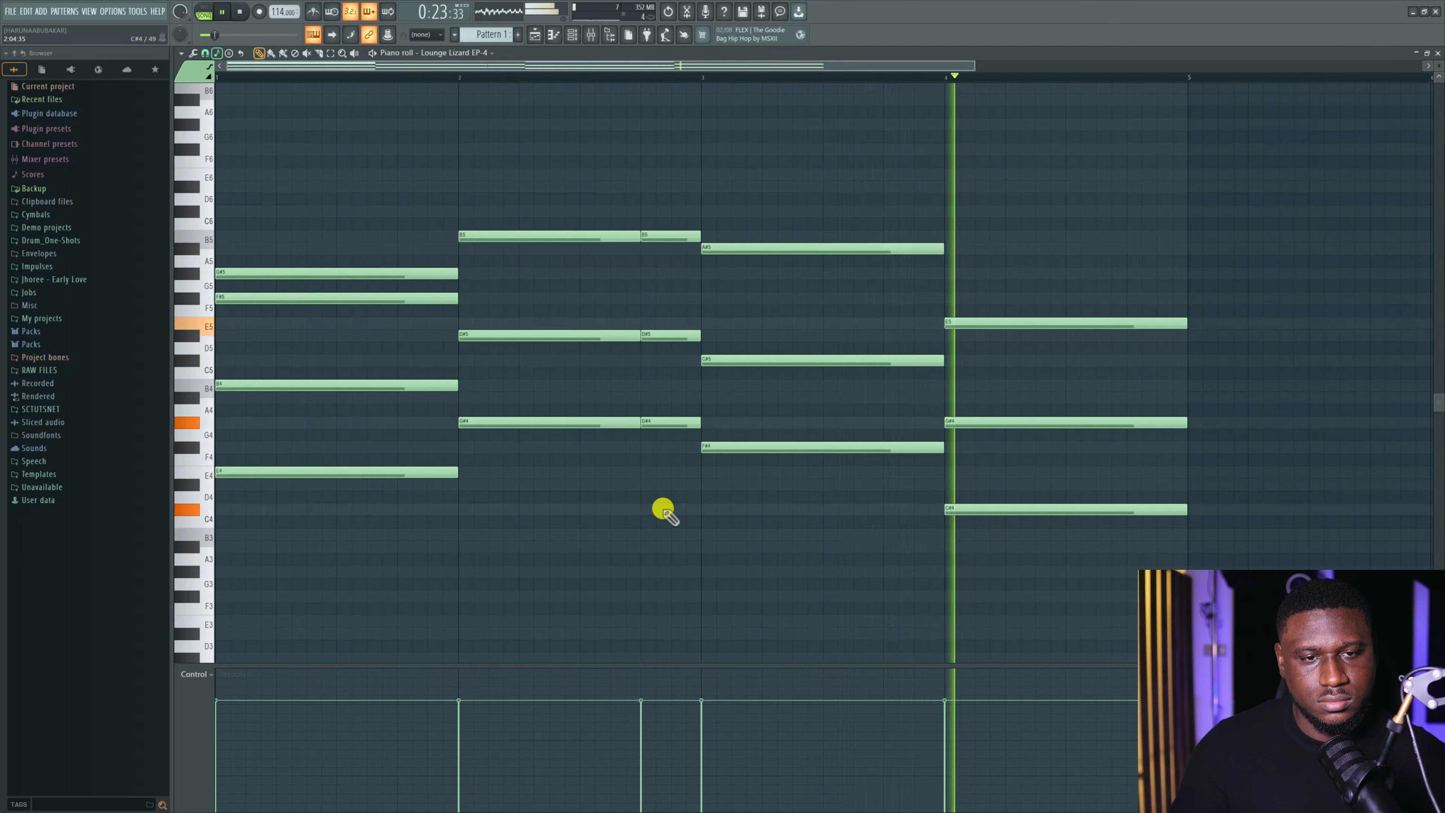
key(space)
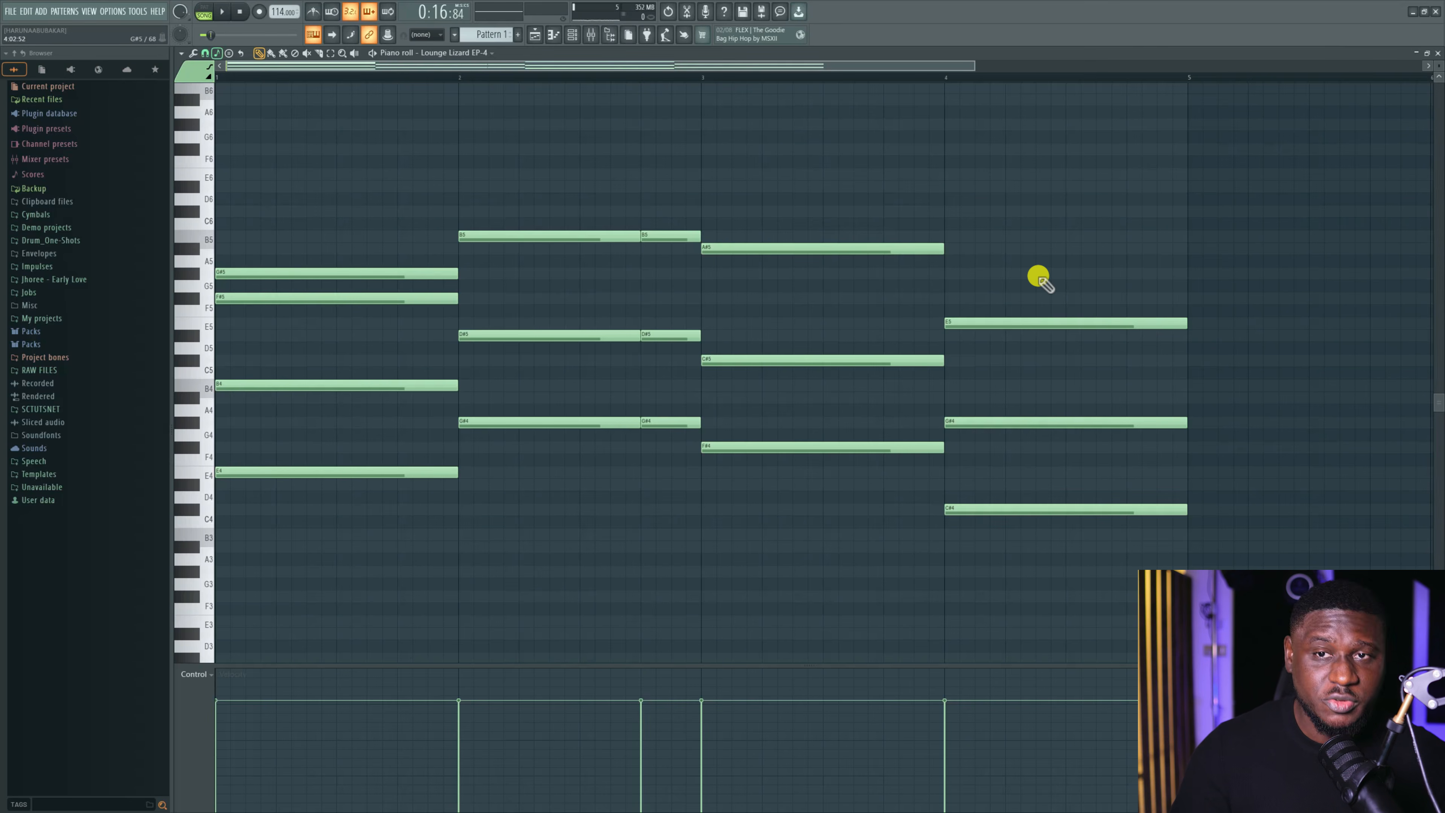
Reopen the chord pattern and scale the velocity levels of all its notes with a multiplier of 76%.
click(533, 33)
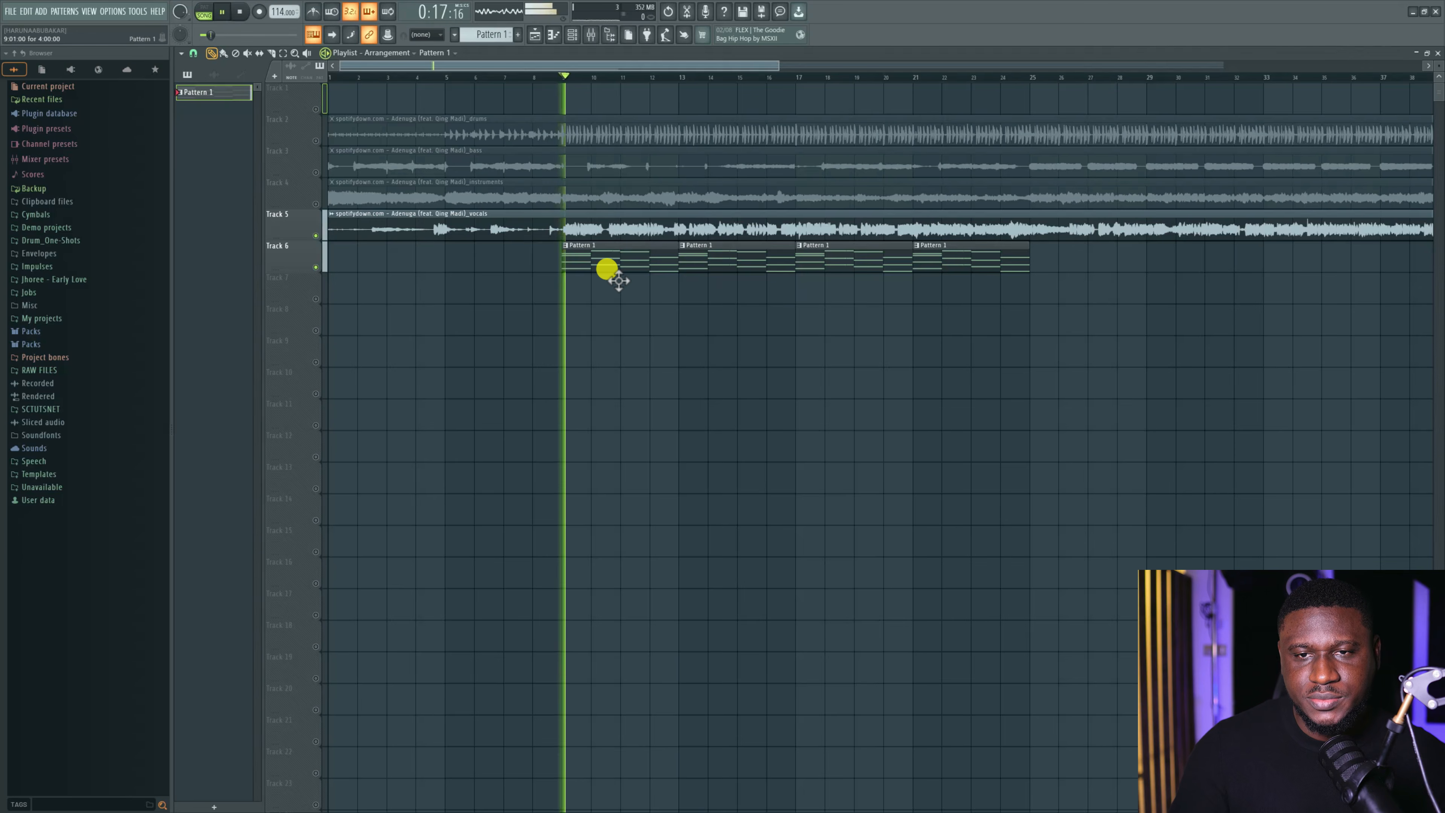
double_click(607, 267)
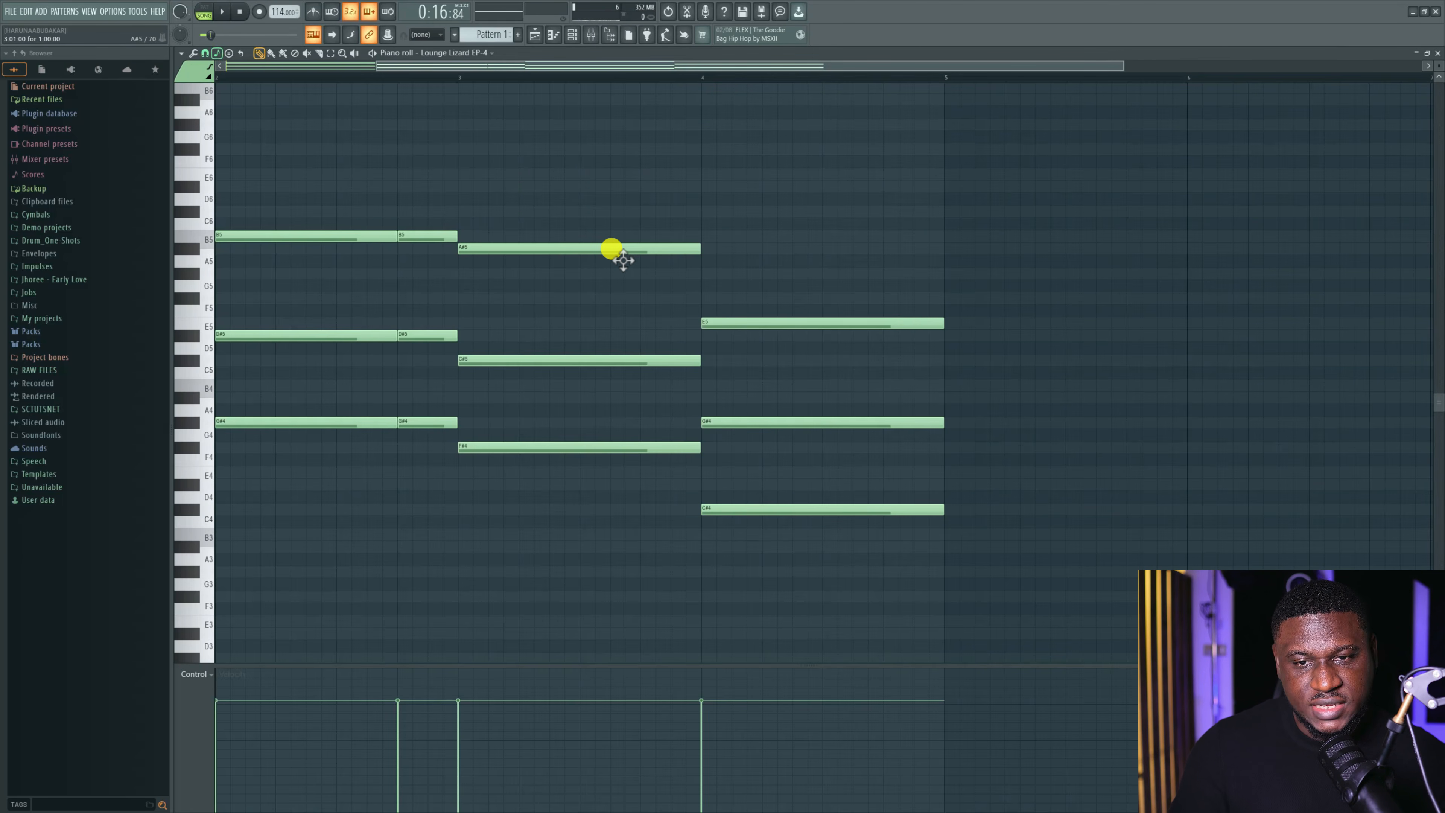
key(alt+x)
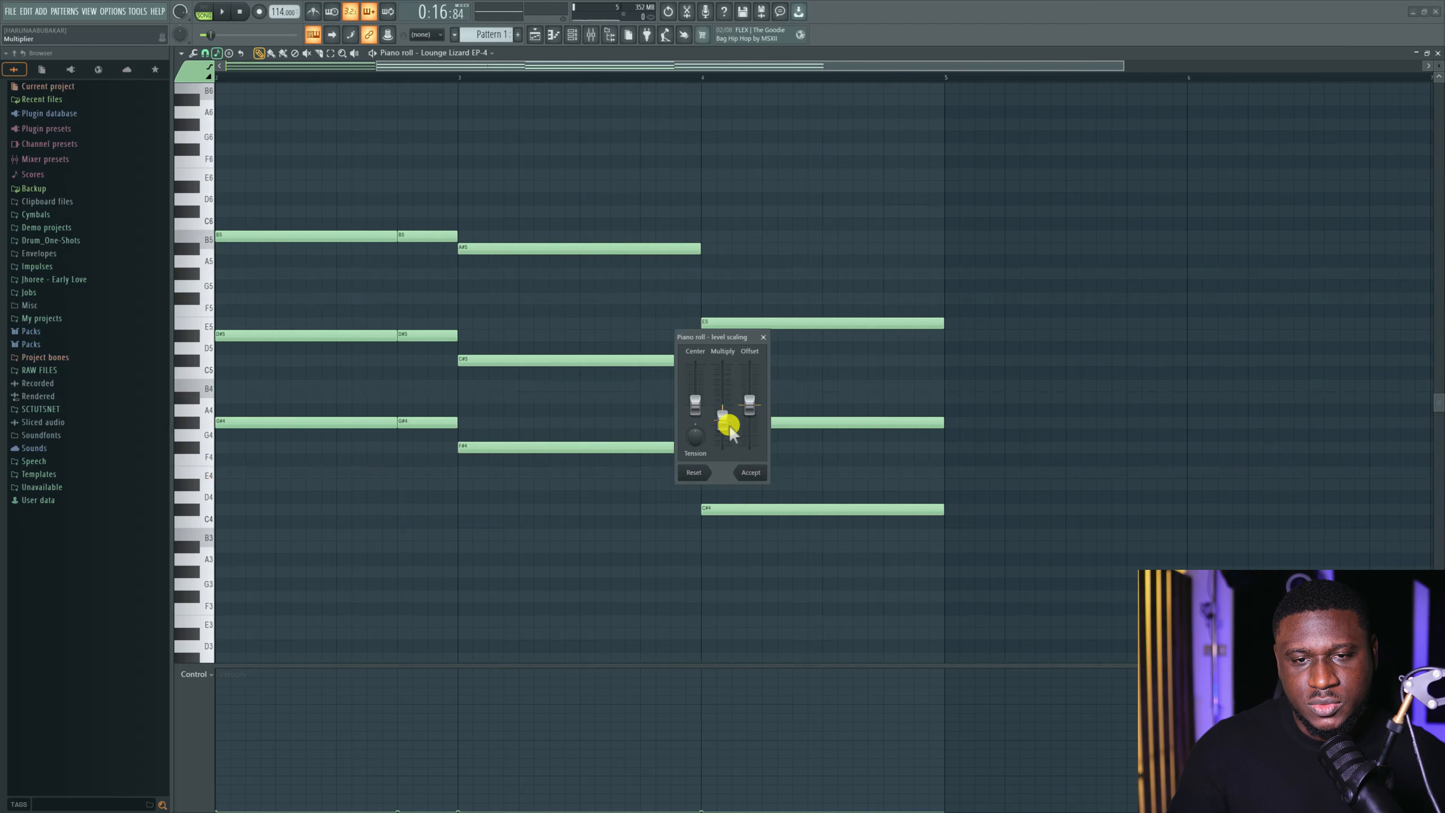
drag(723, 404, 722, 391)
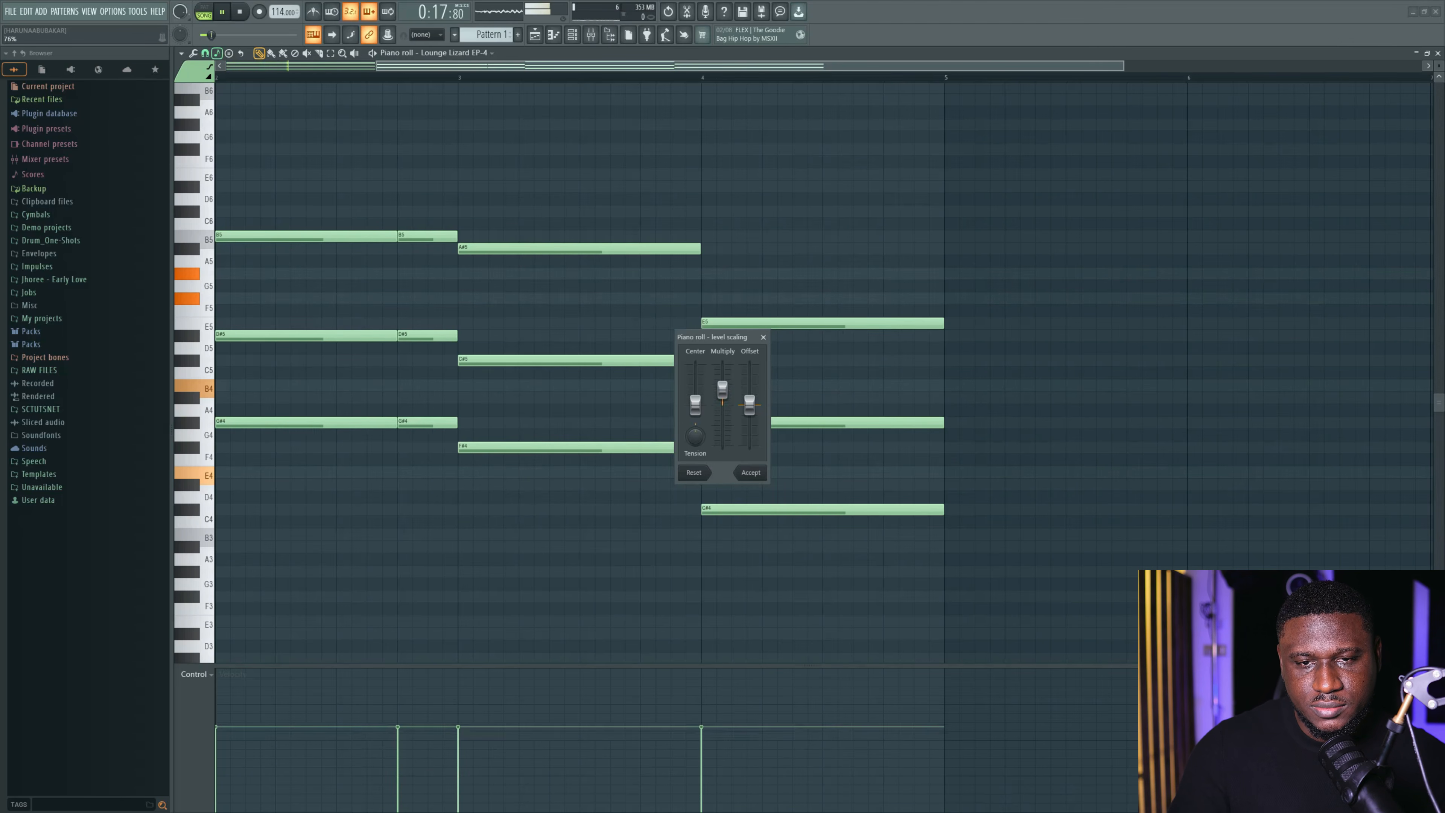
click(750, 472)
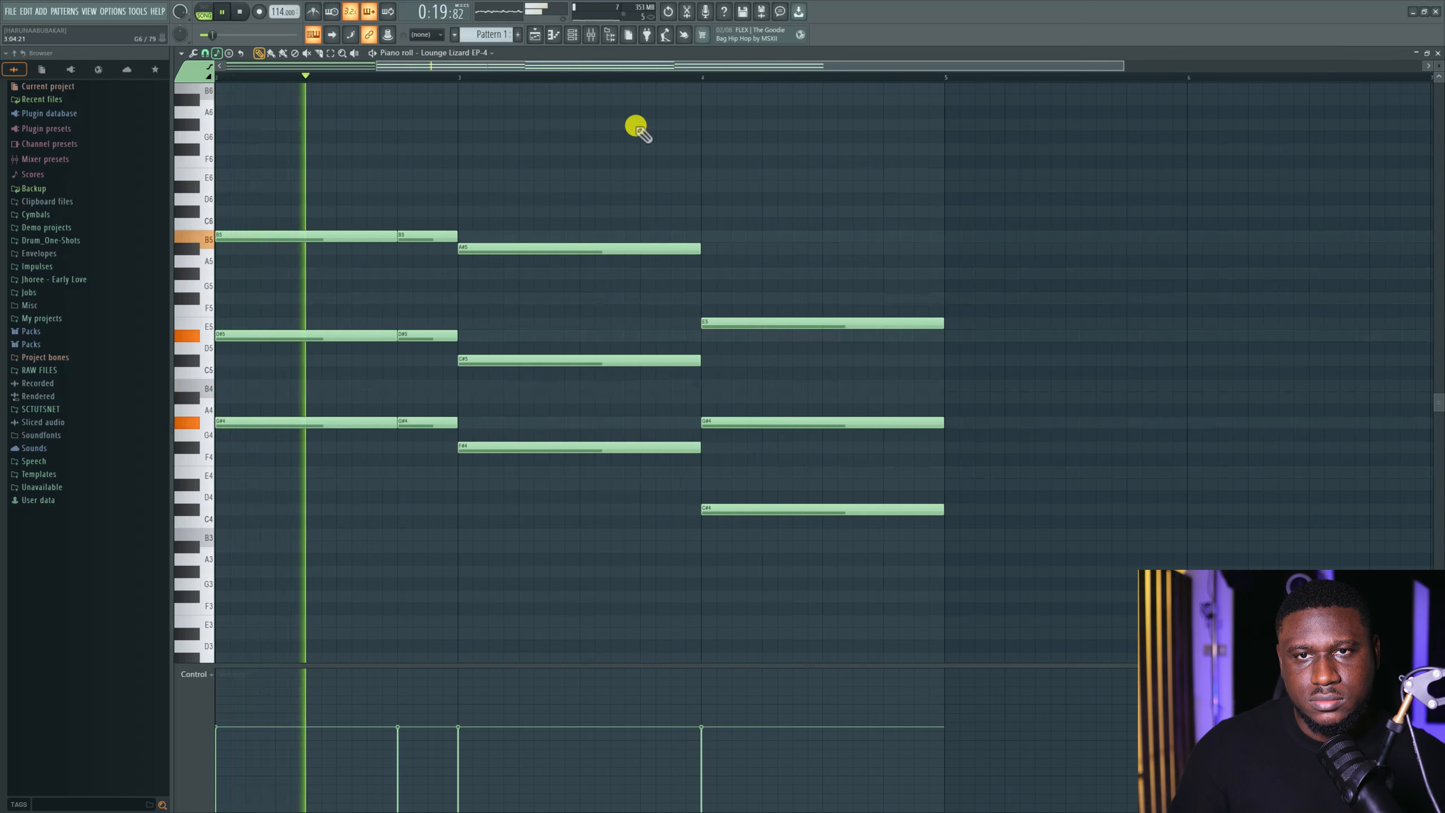
Set the Lounge Lizard EP-4 channel volume to 100% and play the chords with the vocals in the arrangement.
click(574, 34)
key(space)
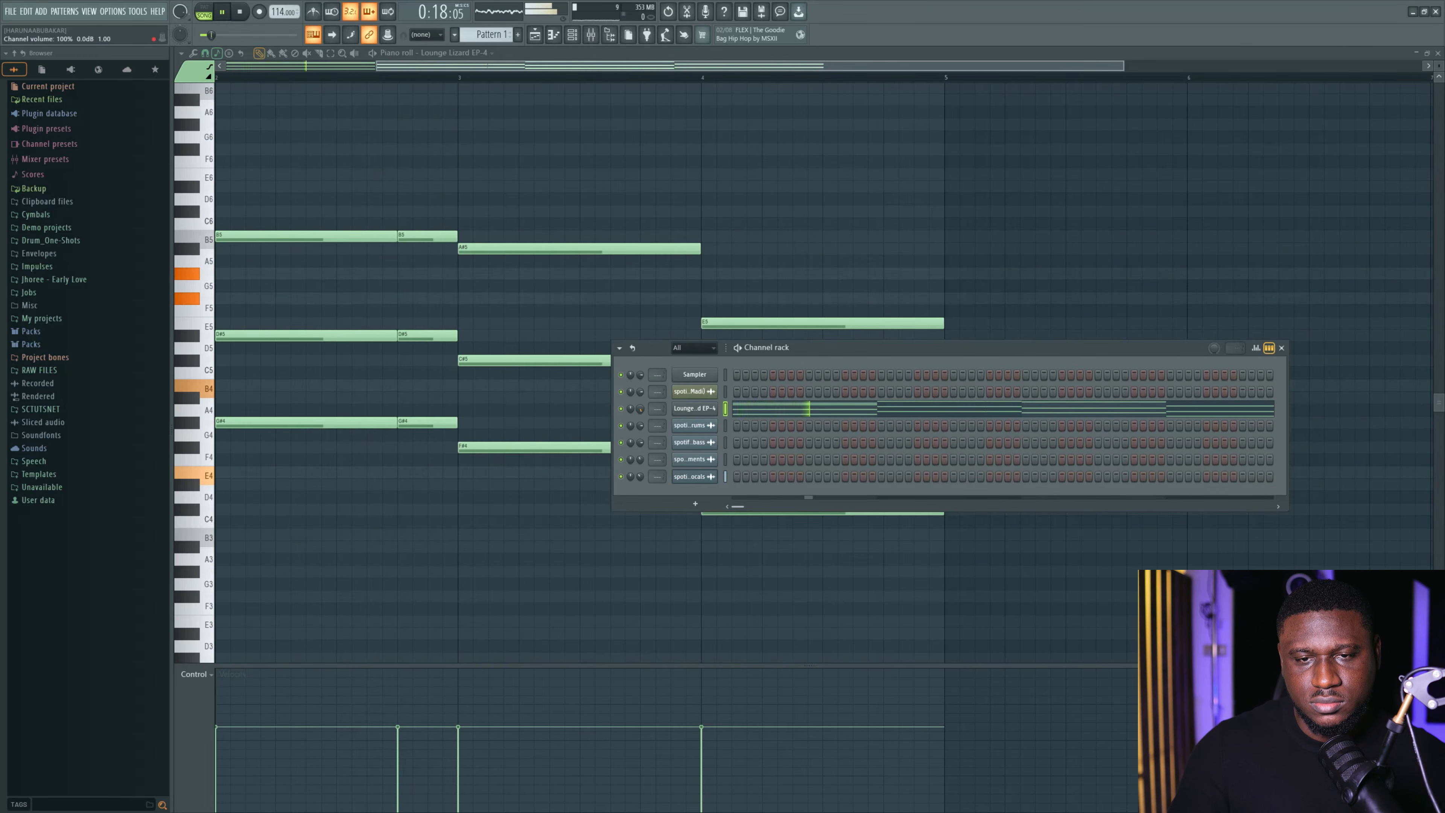
click(602, 219)
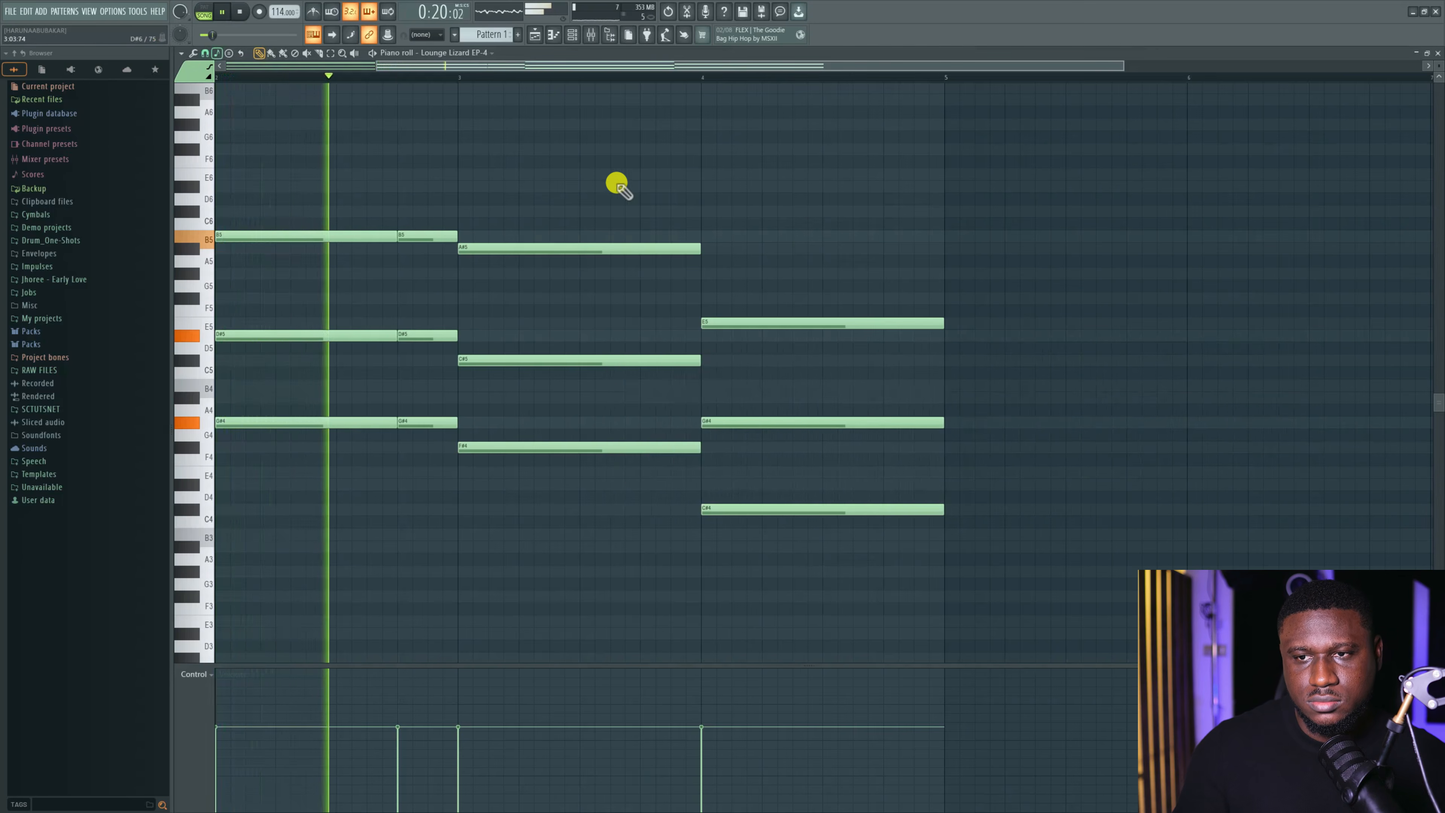
scroll(621, 189, down, 2)
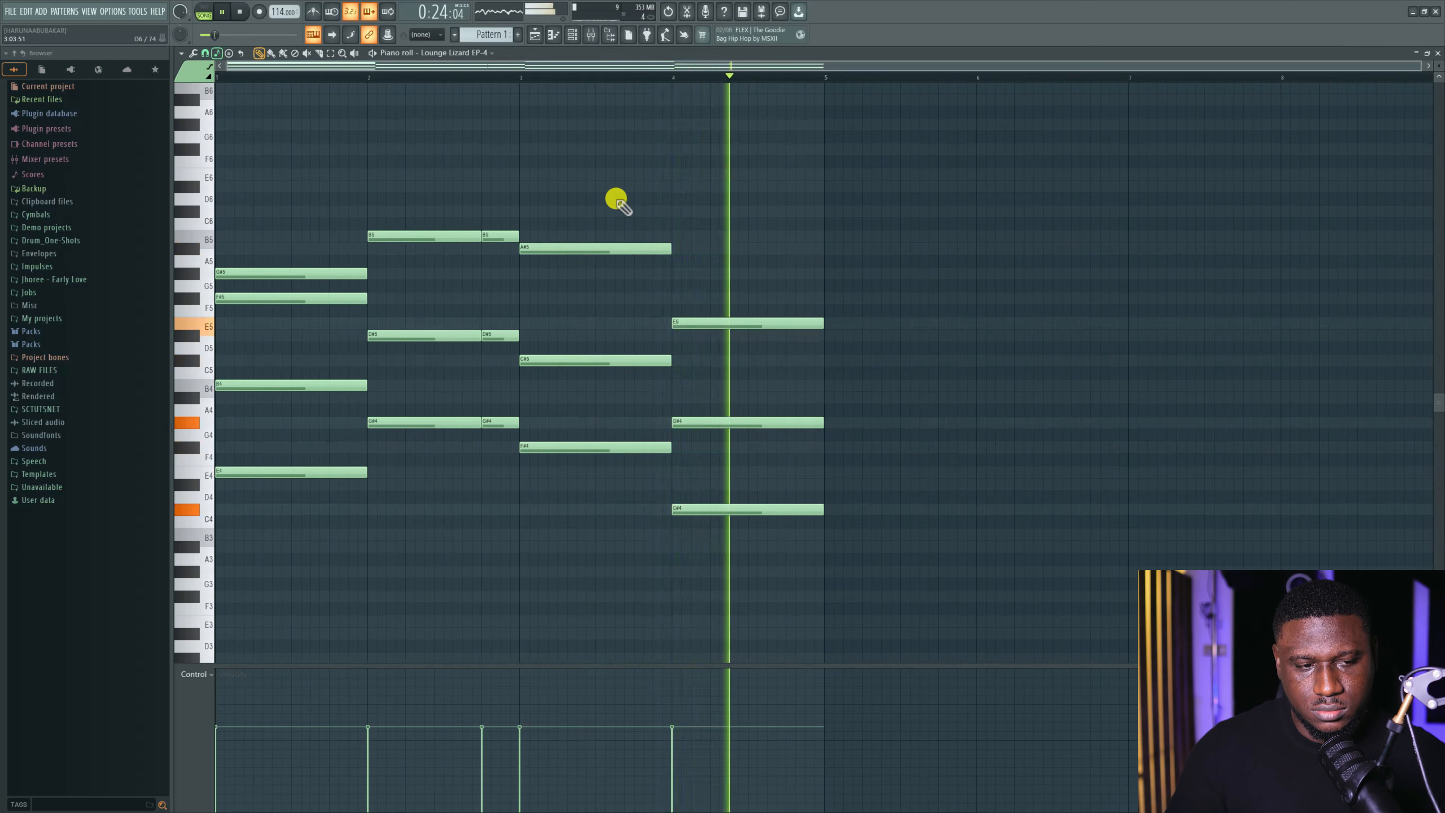
click(535, 34)
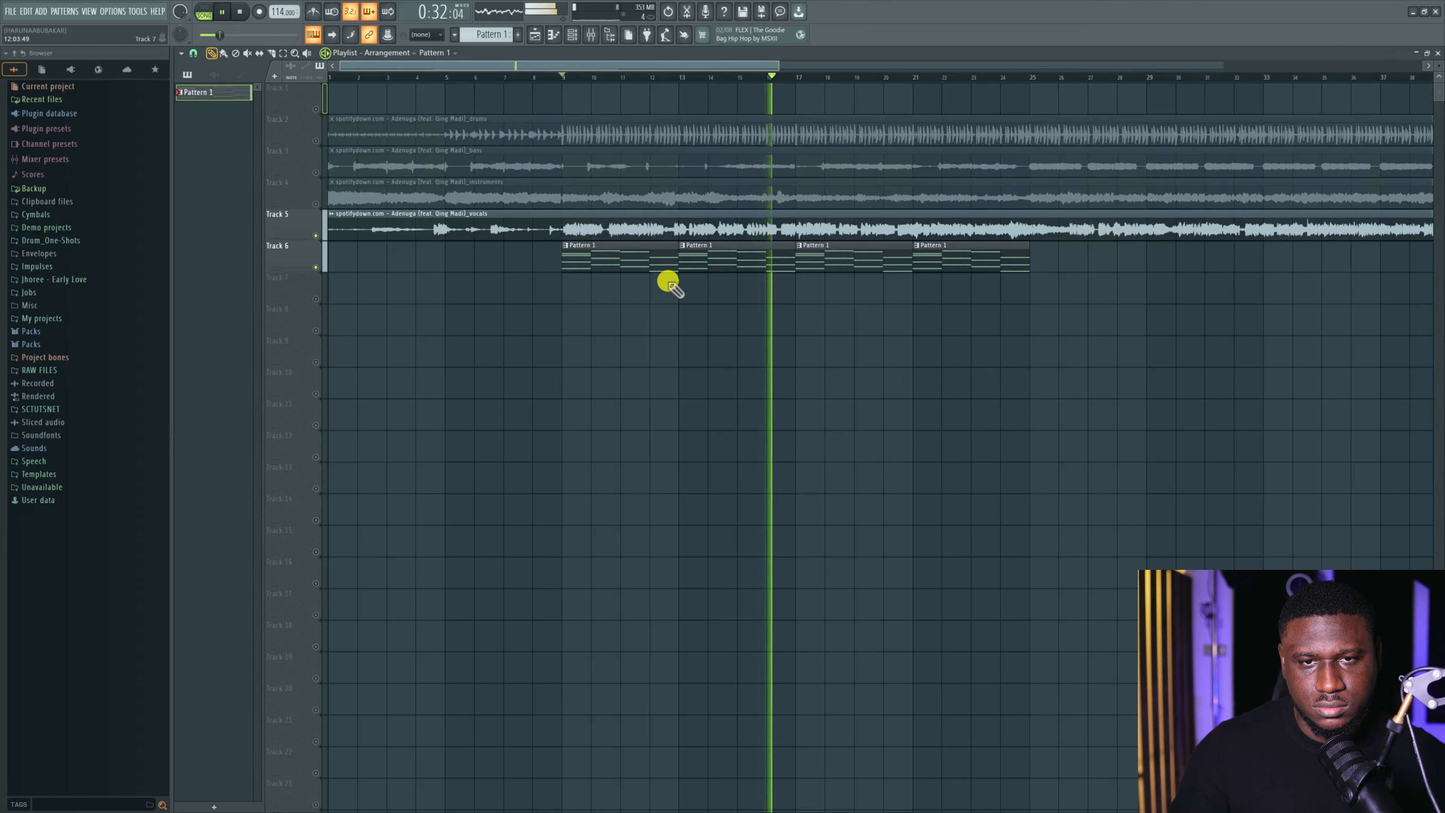
key(space)
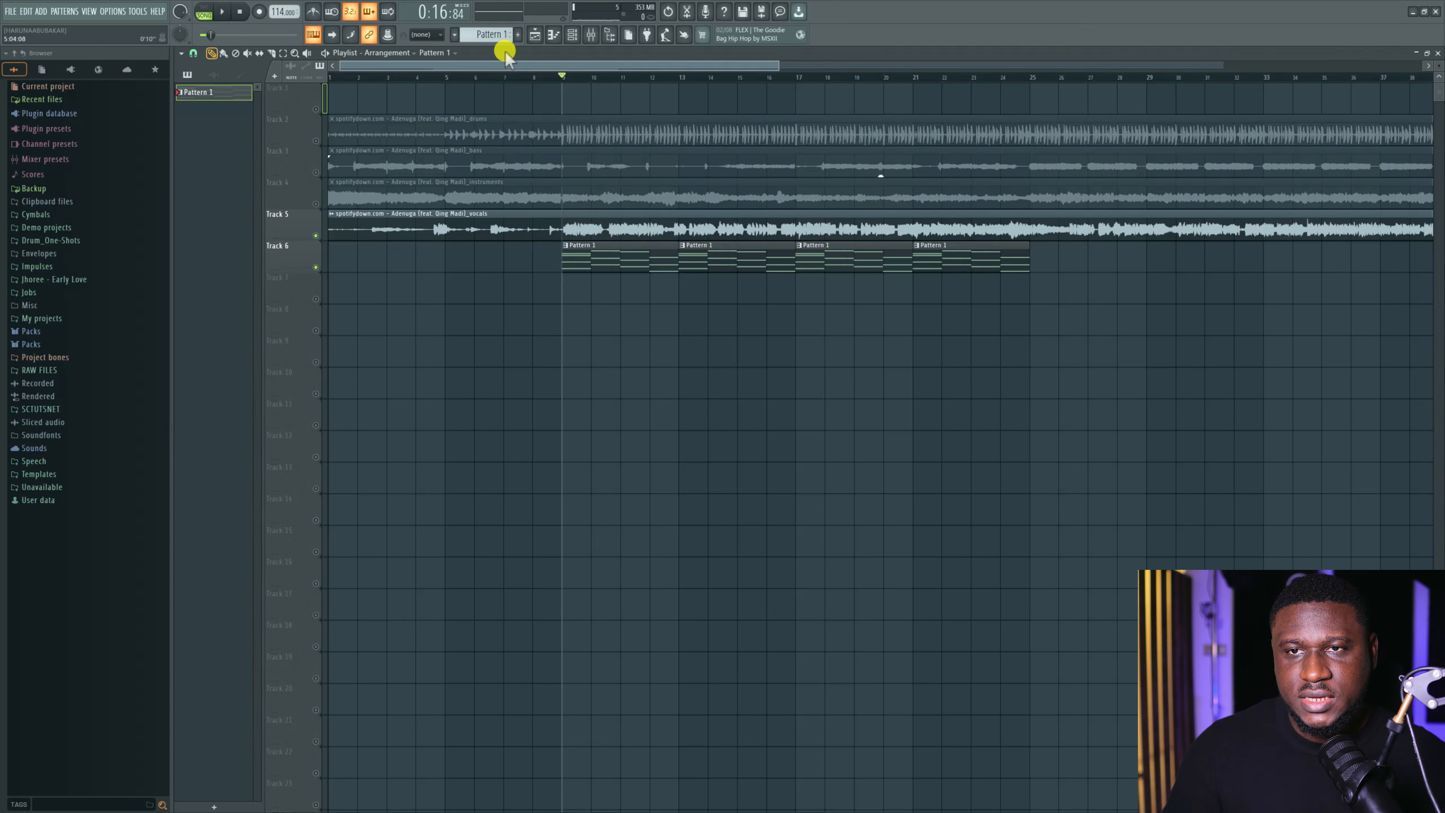
Create Pattern 2, place it on Track 7 at bar 9 beneath the chords, and open it for step editing.
click(494, 34)
click(516, 40)
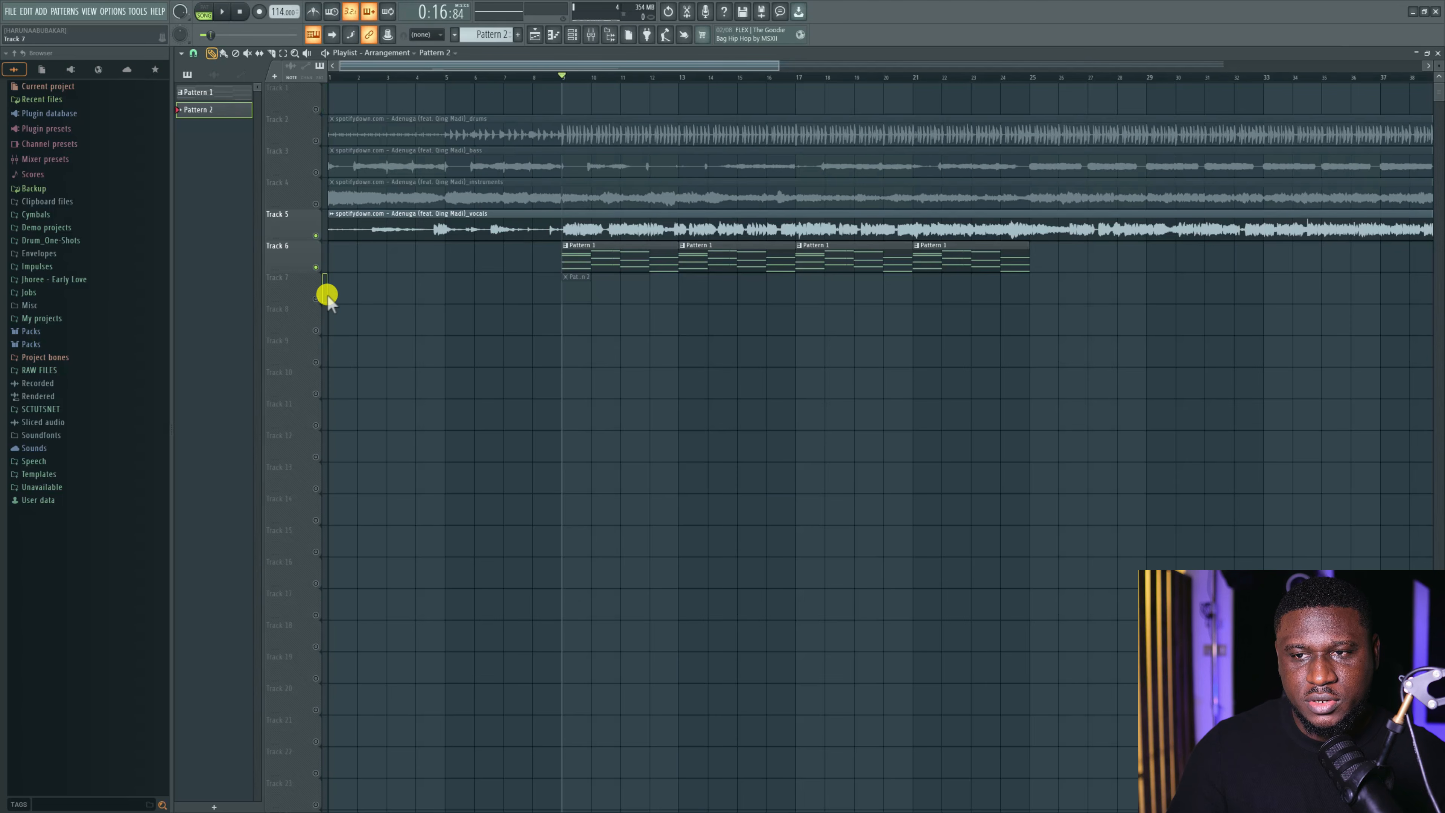
double_click(579, 296)
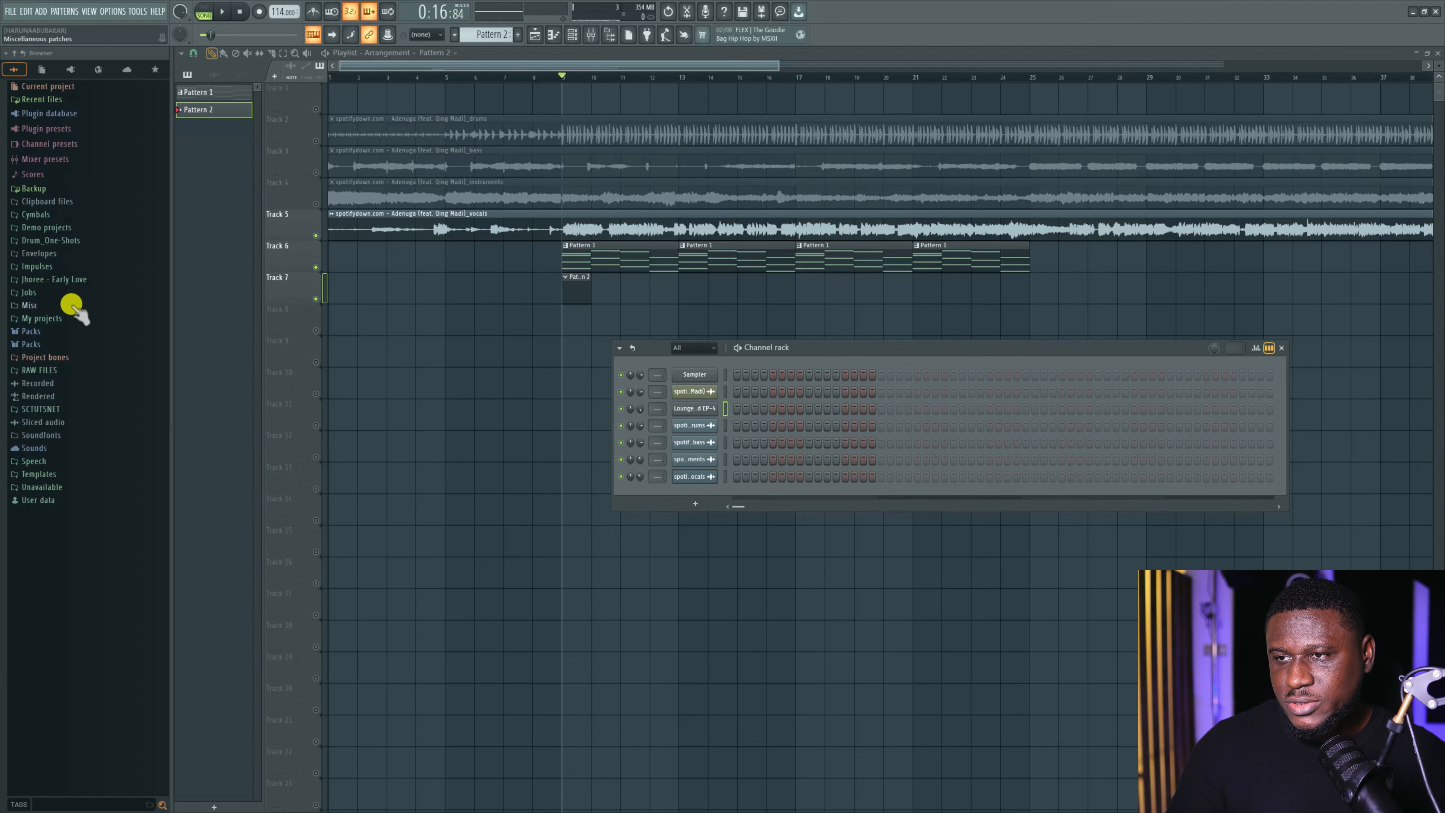
Browse the sample packs to the Snares folder of the Ultimate Amapiano drum kit and audition its snares.
click(69, 346)
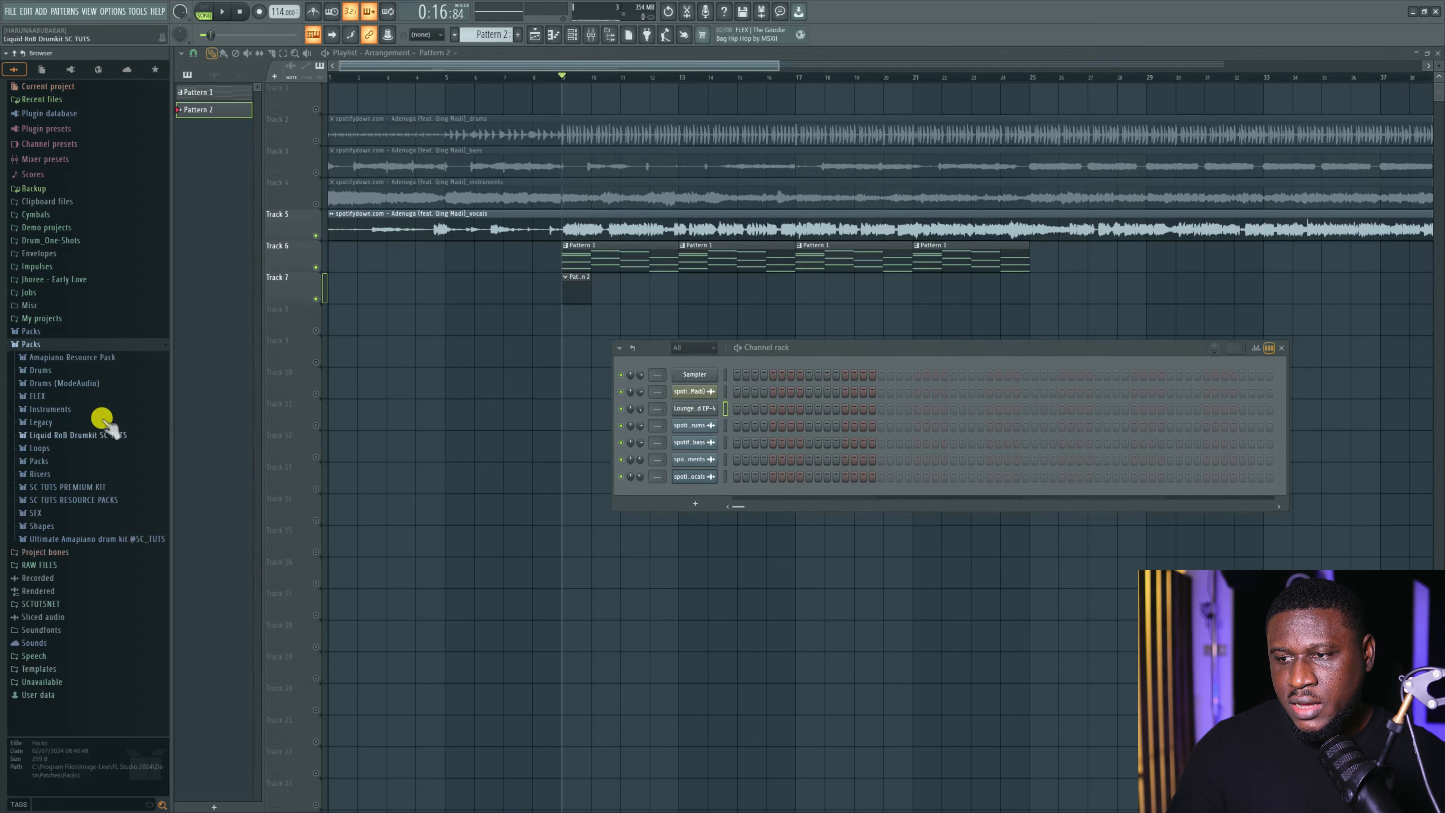
click(130, 539)
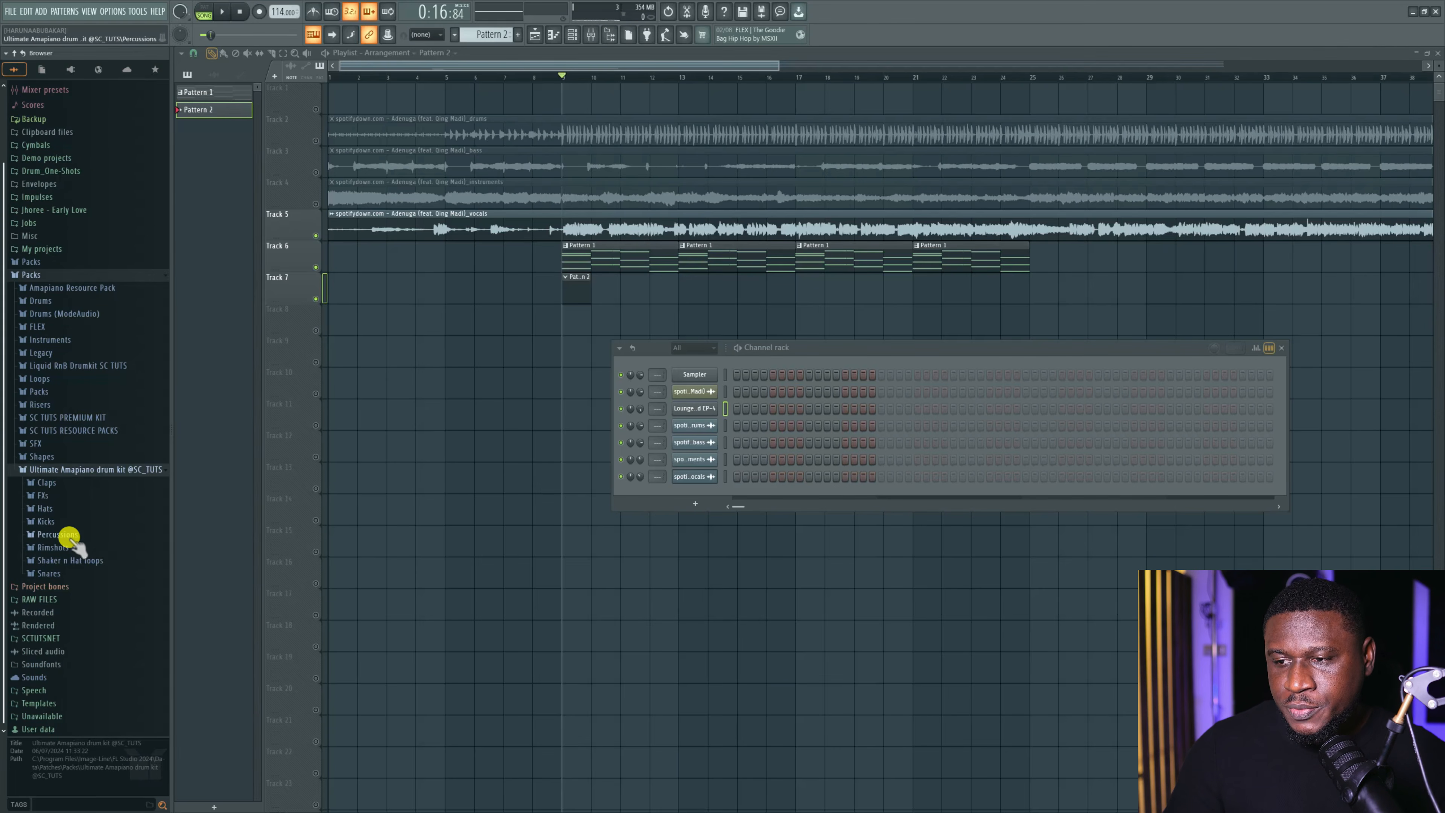
click(46, 574)
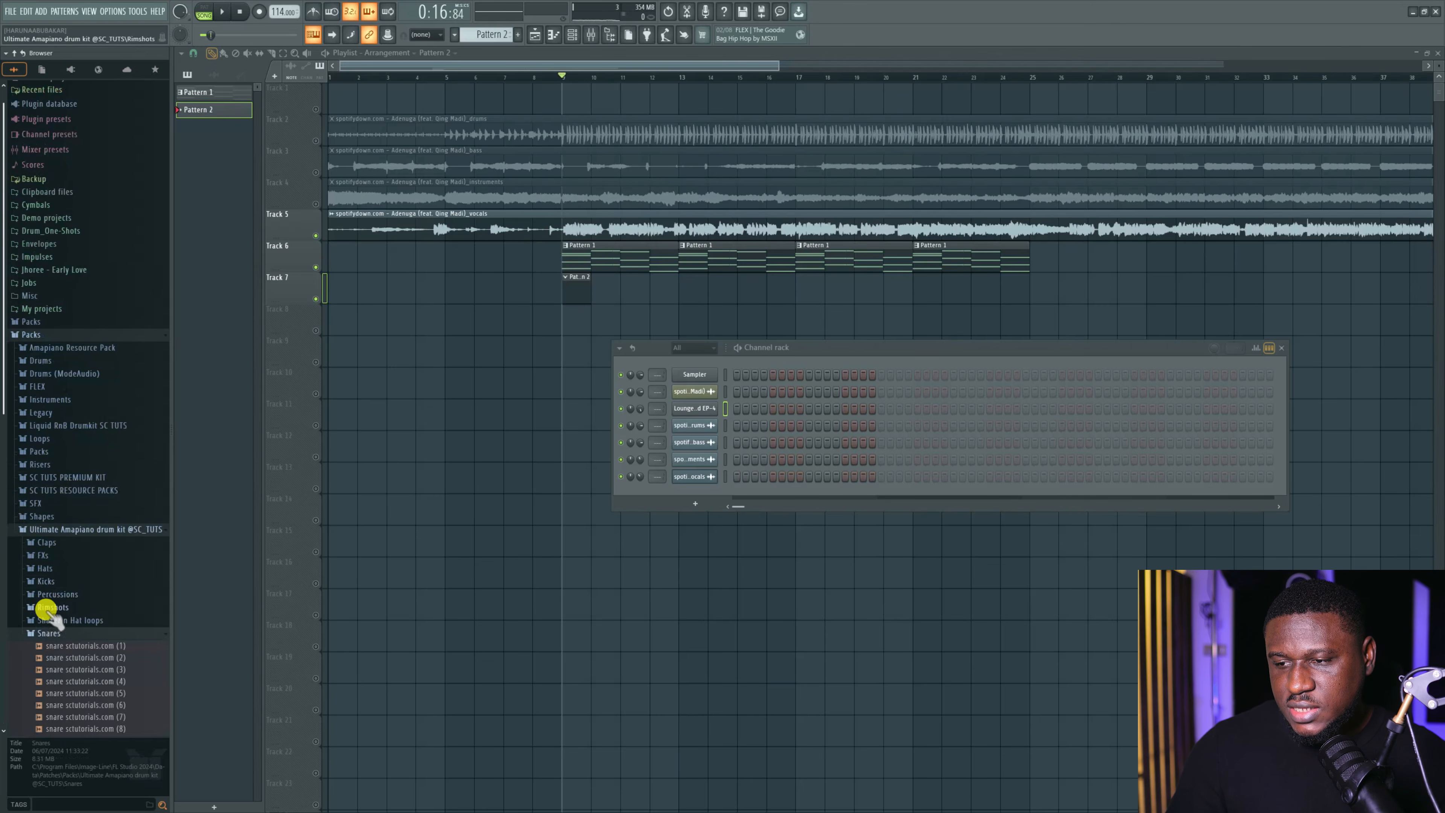
click(94, 576)
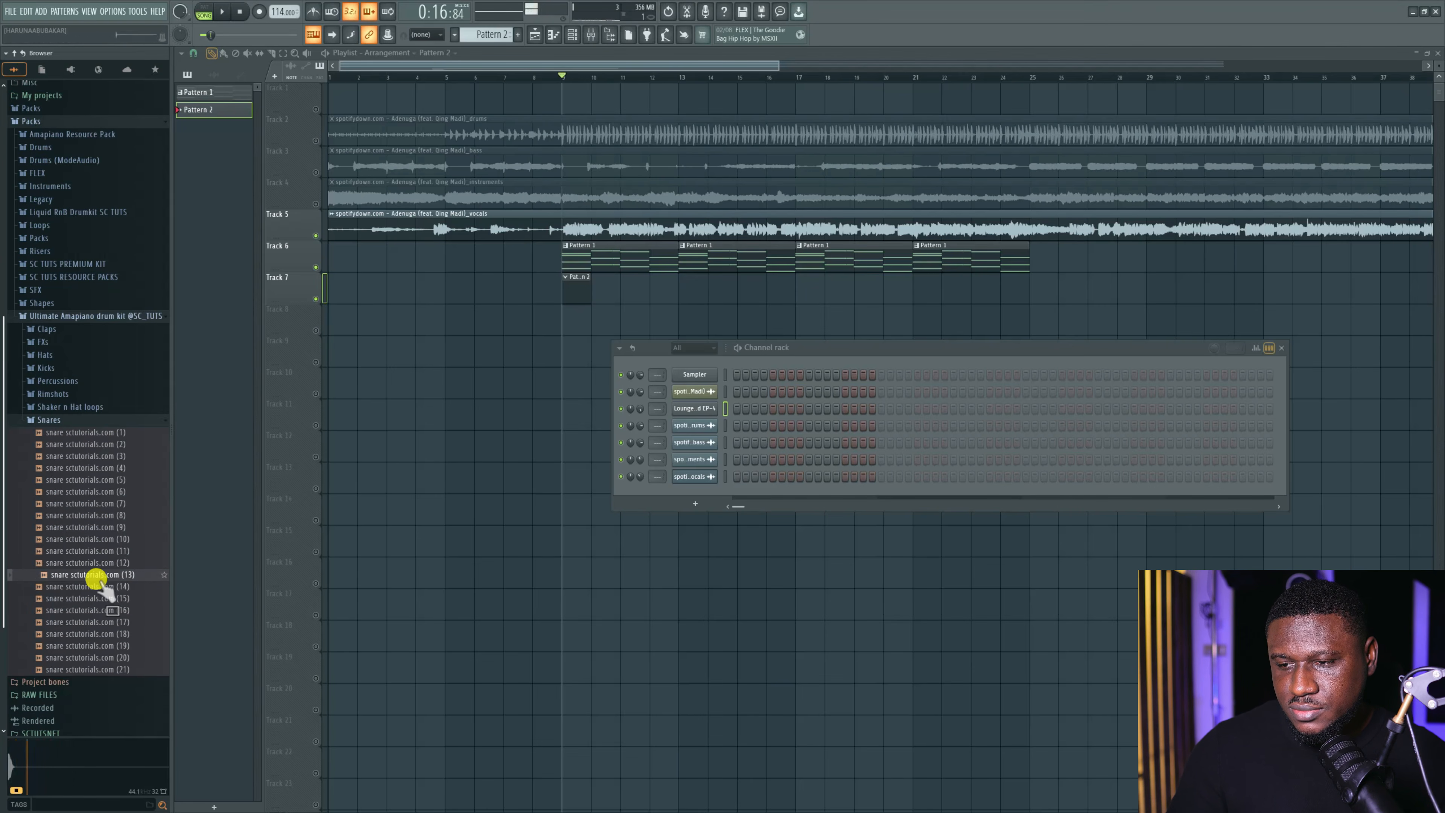
Add the snare samples 11, 12 and 16 as new channels below the vocals channel.
click(100, 562)
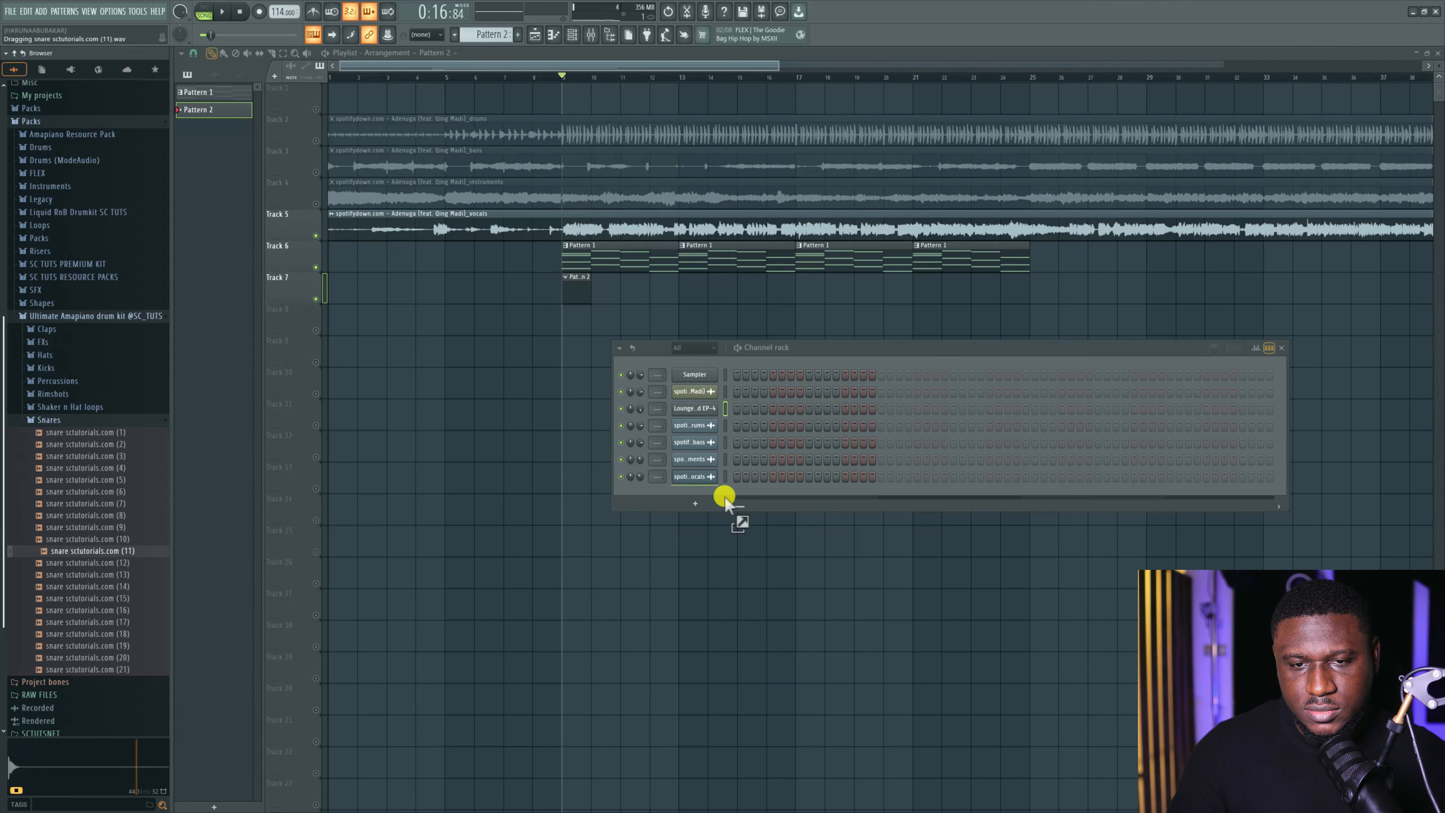
drag(725, 499, 726, 499)
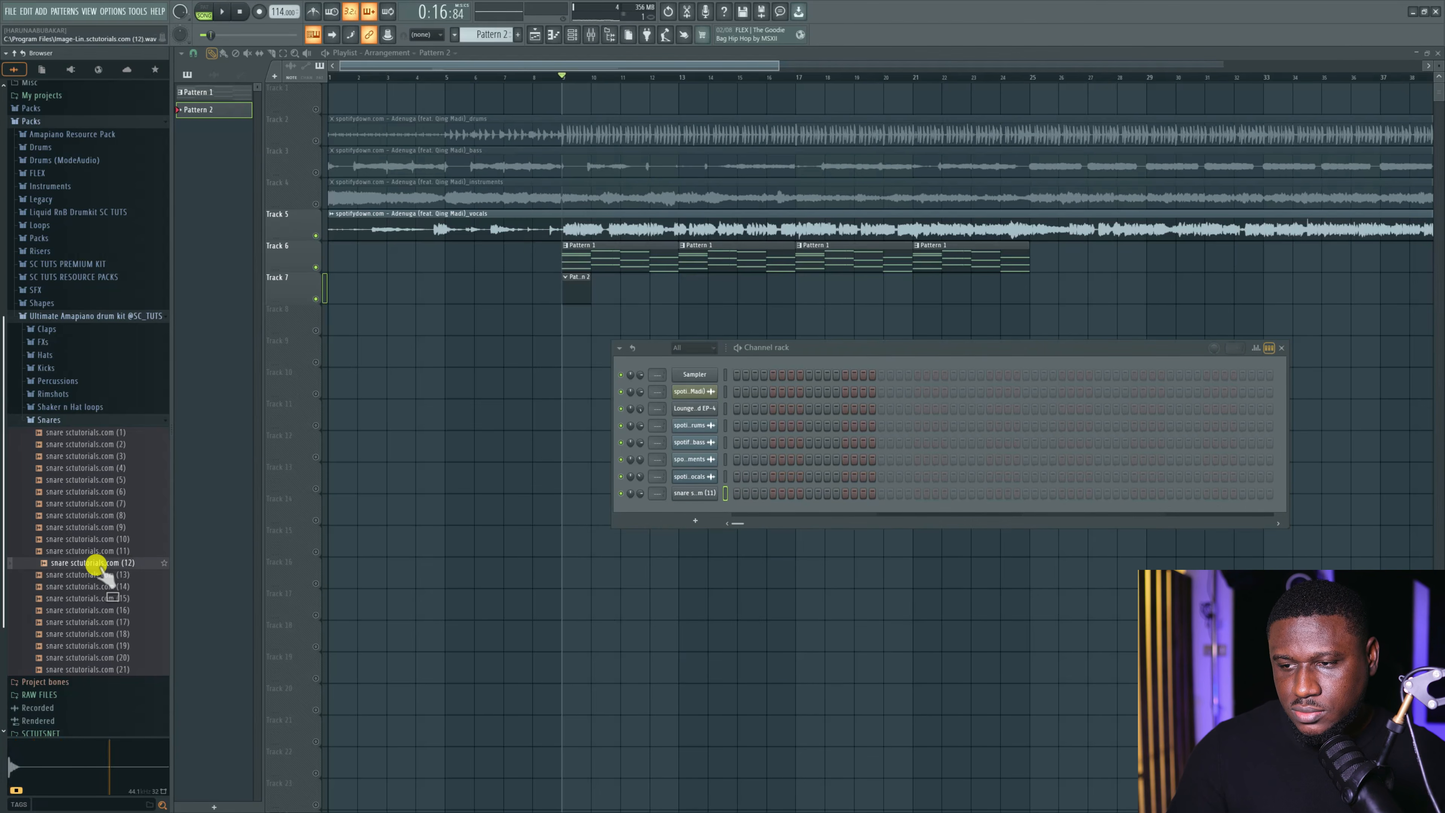
drag(717, 505, 718, 506)
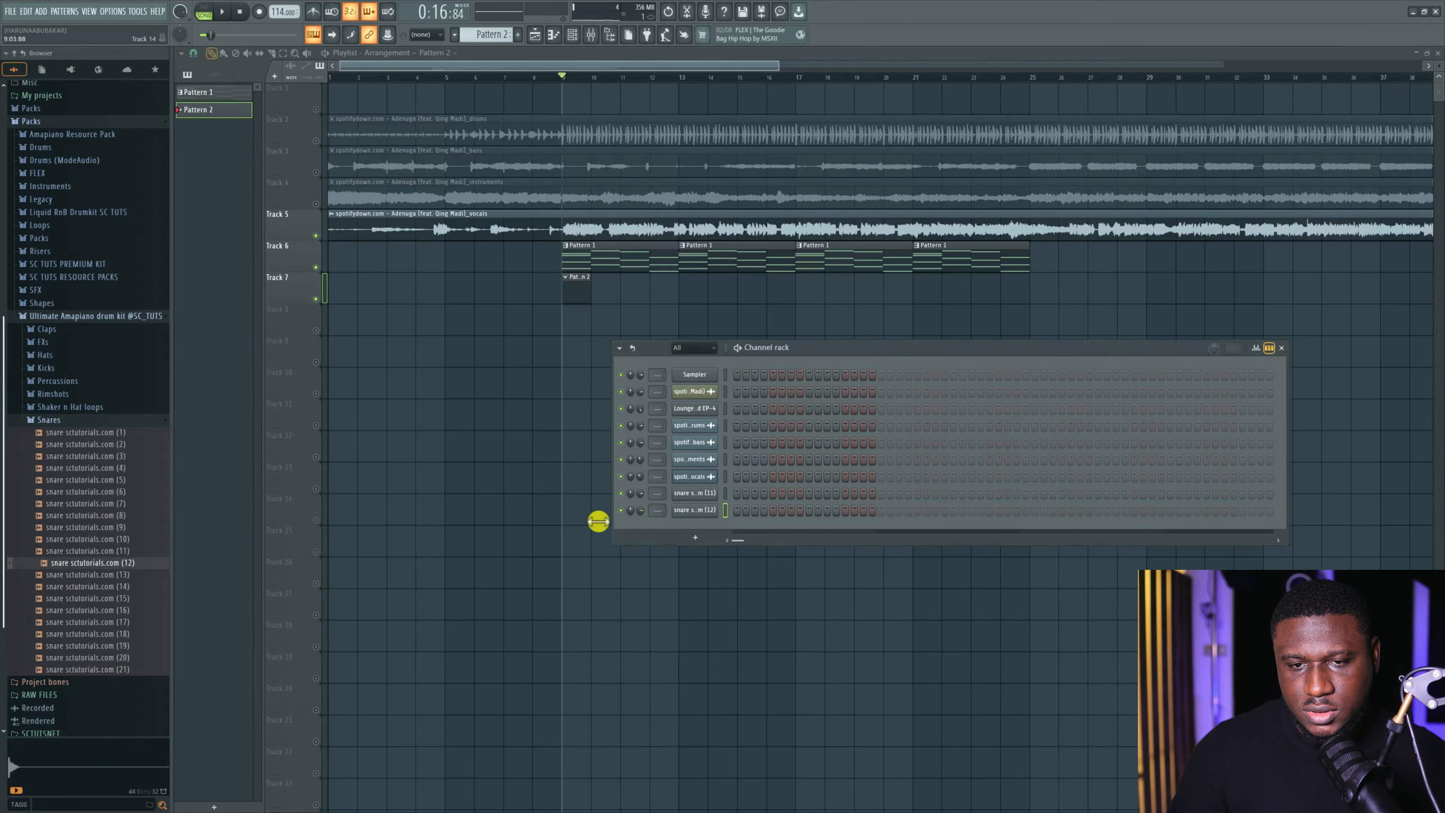
click(101, 610)
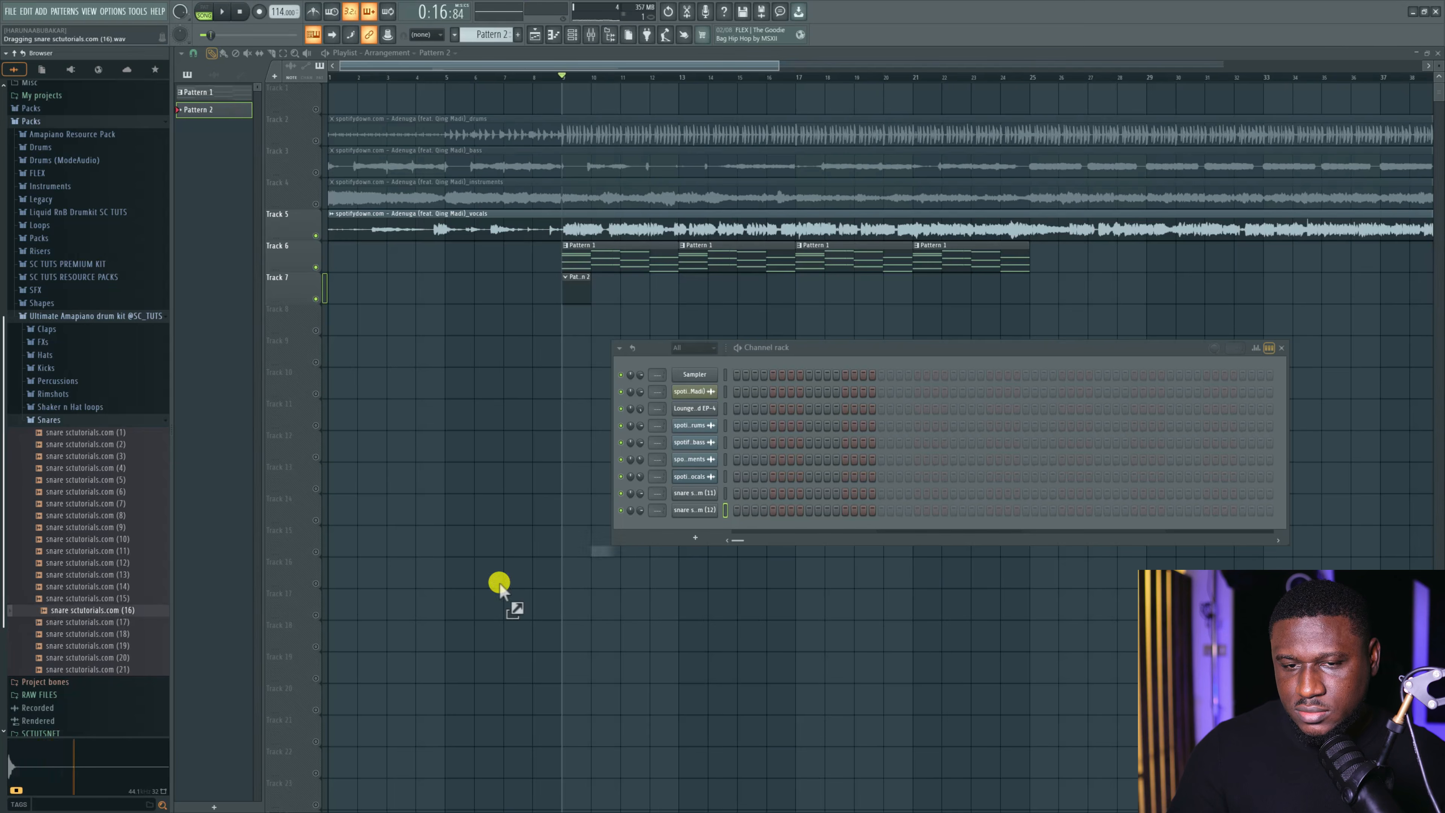
drag(707, 527, 708, 527)
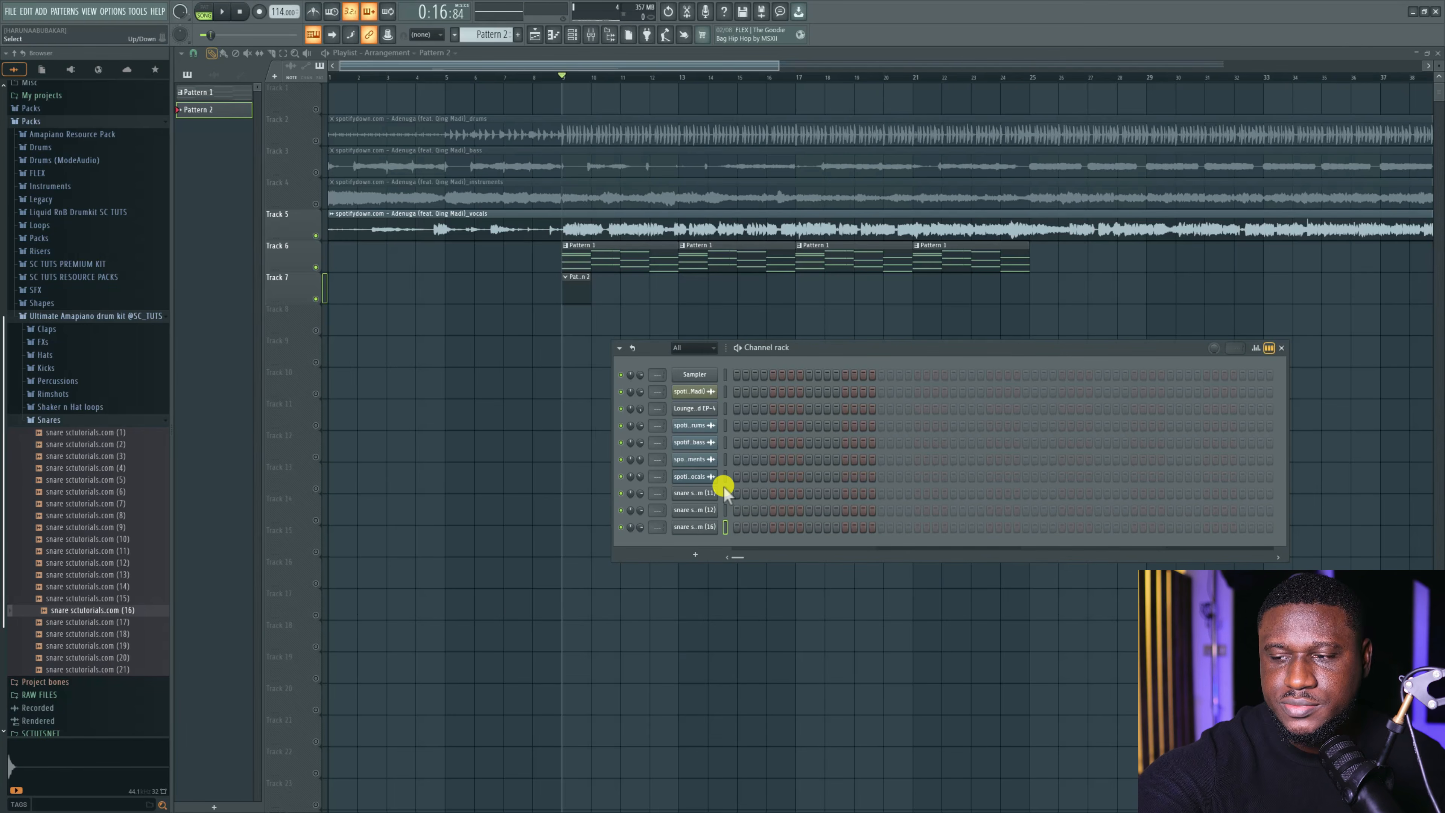
Play the arrangement briefly and examine the root notes of the snare 11, 12 and 16 channels in their miscellaneous functions.
key(space)
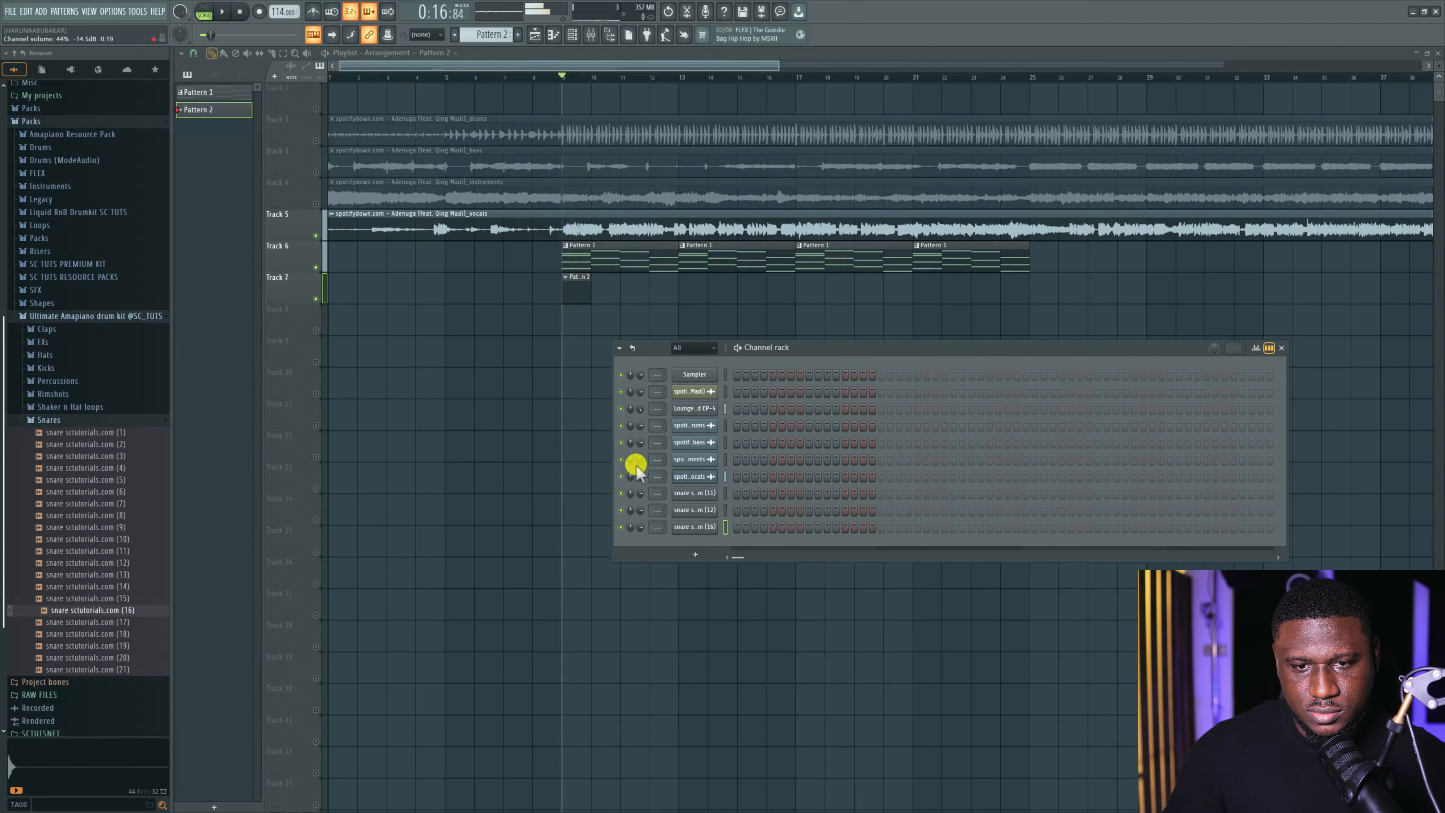
key(space)
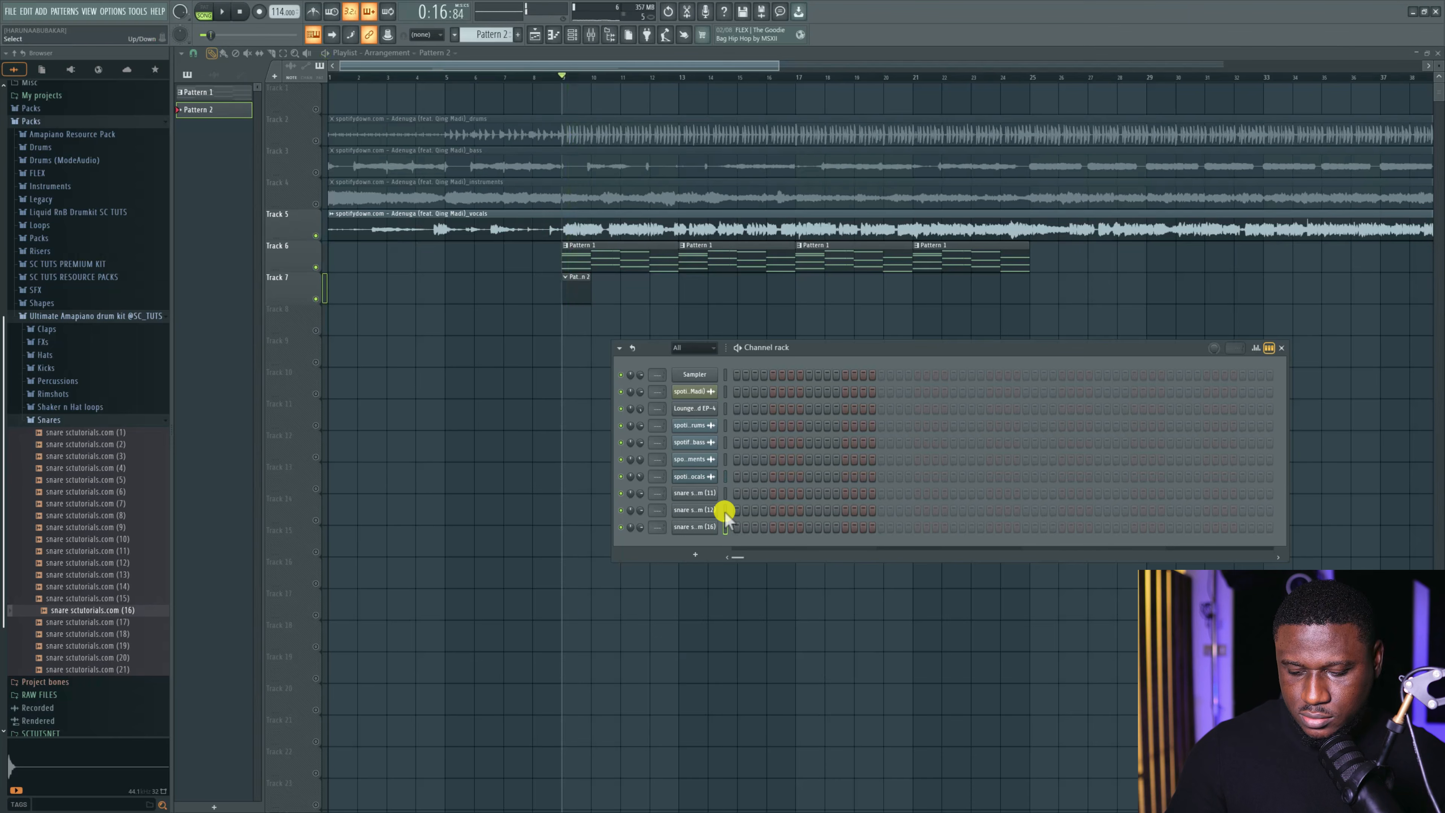
click(692, 496)
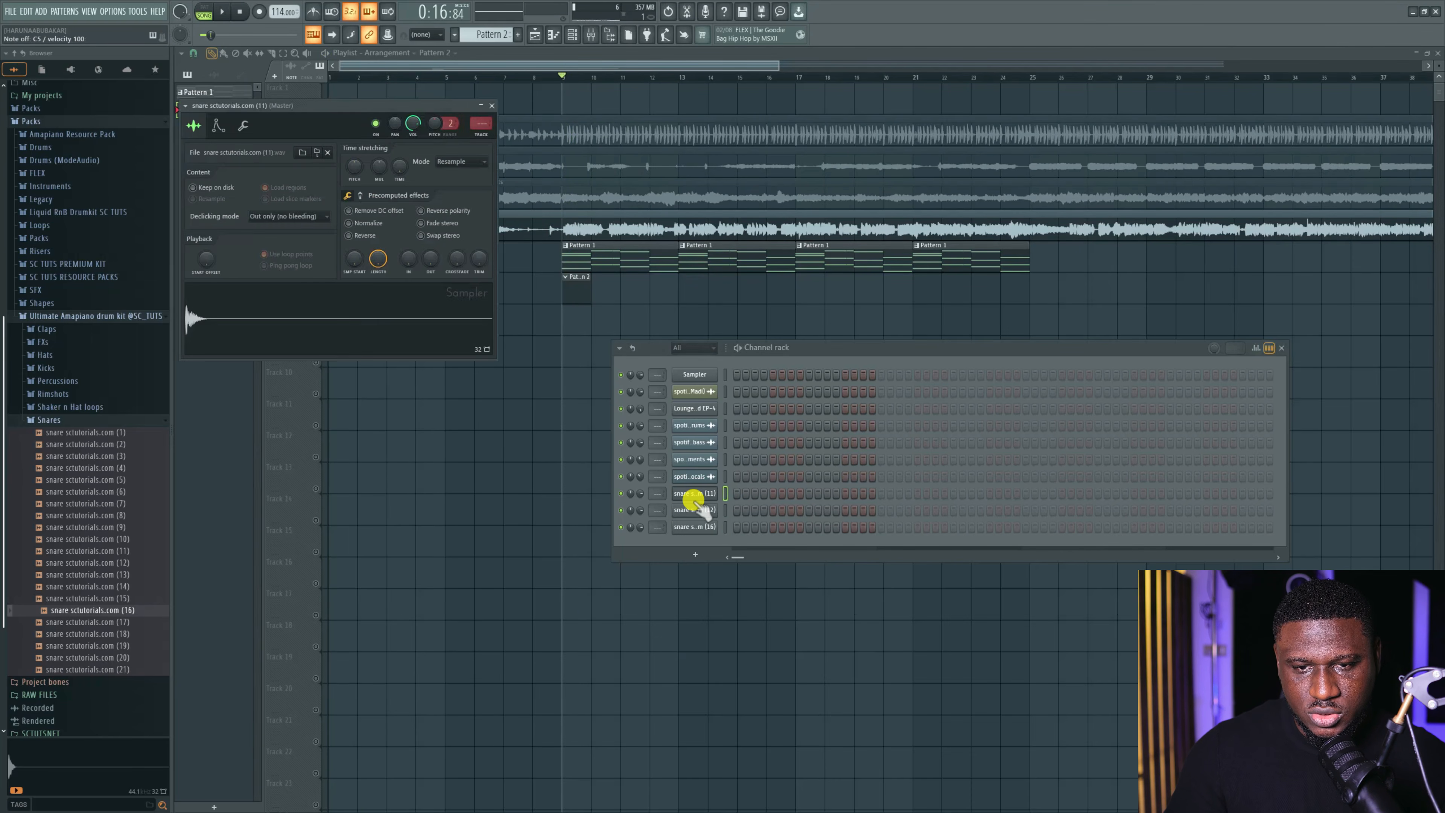
click(694, 496)
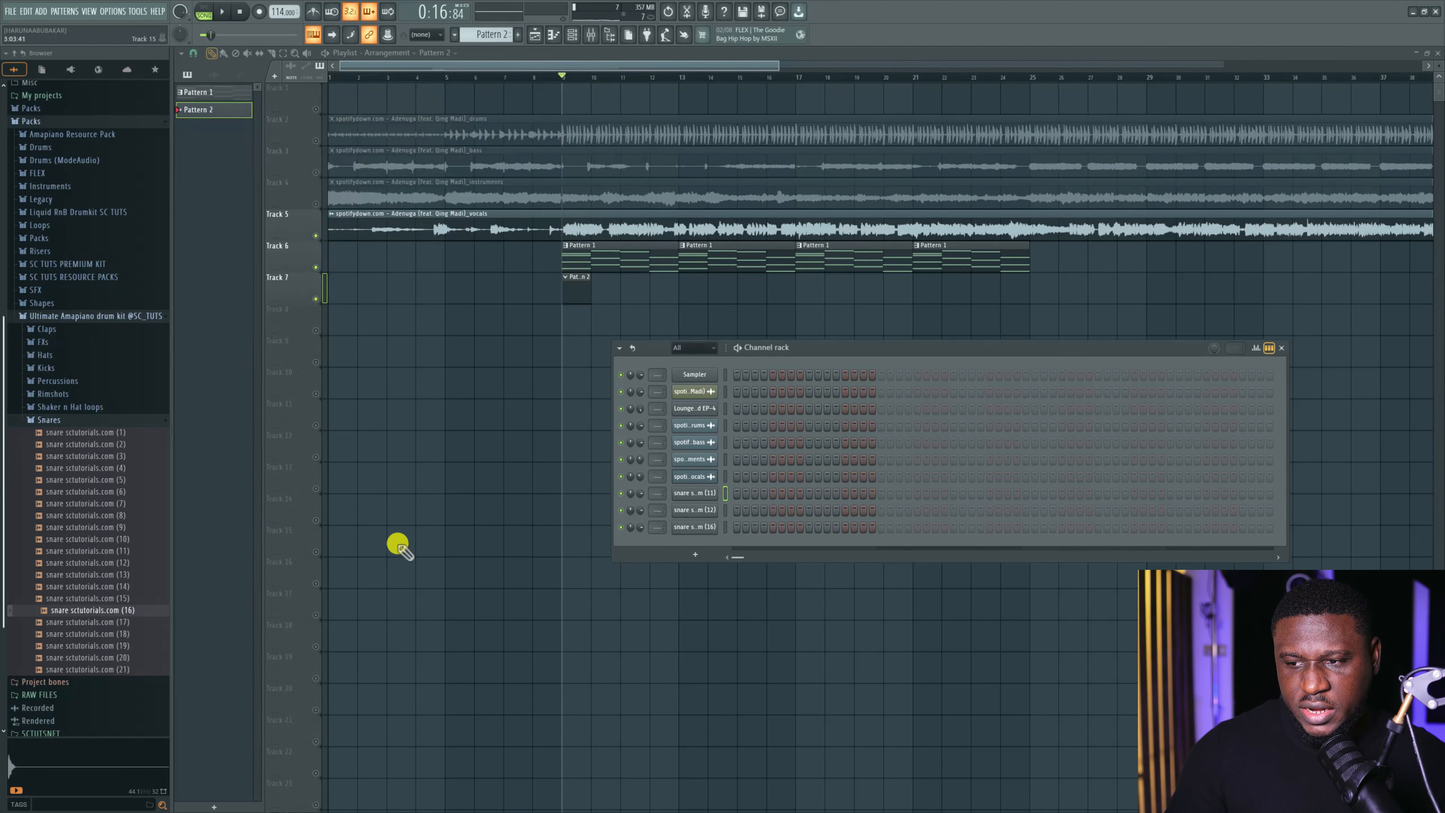
click(690, 494)
click(249, 126)
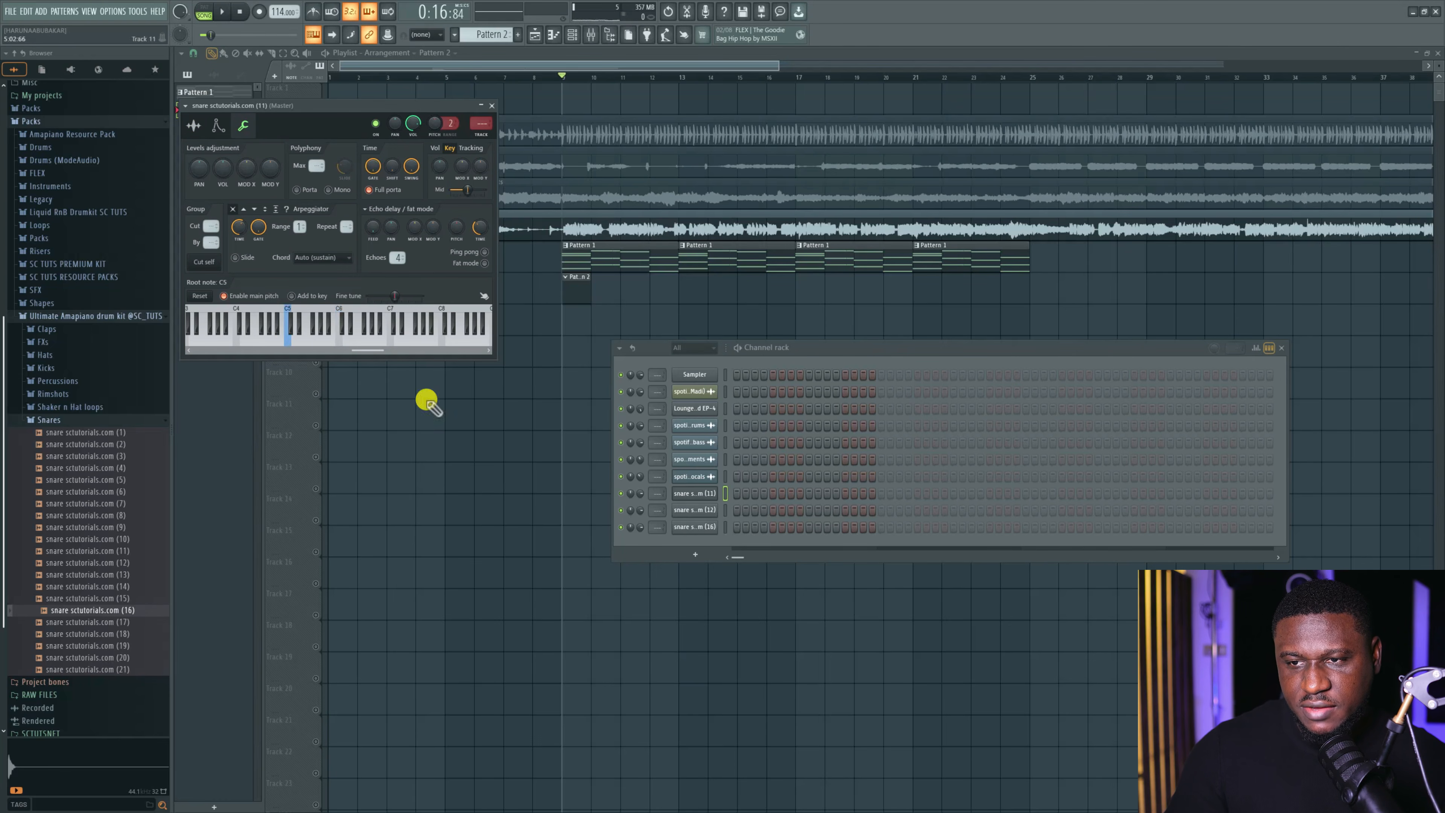
click(680, 511)
click(257, 140)
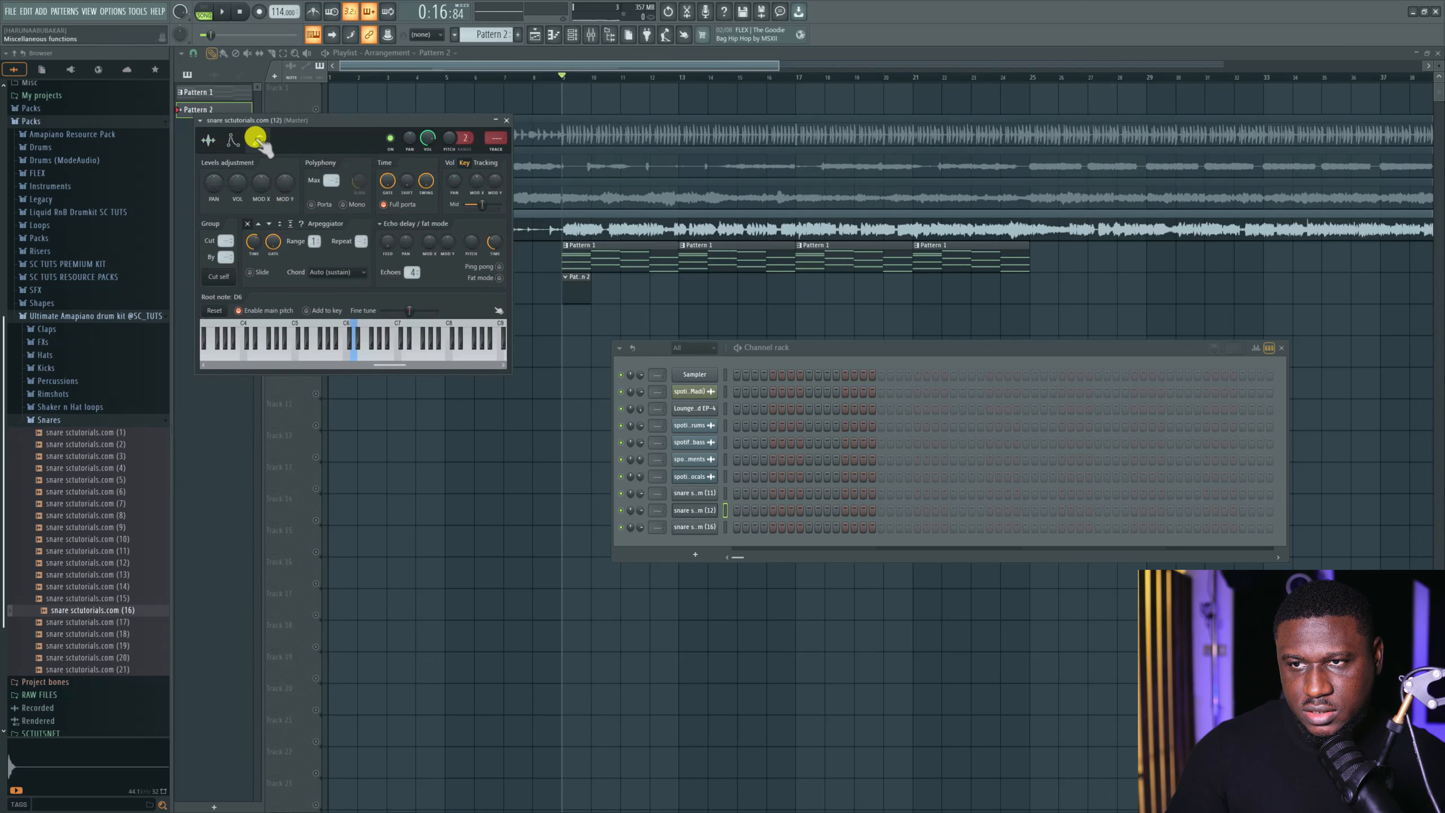
click(683, 524)
click(270, 153)
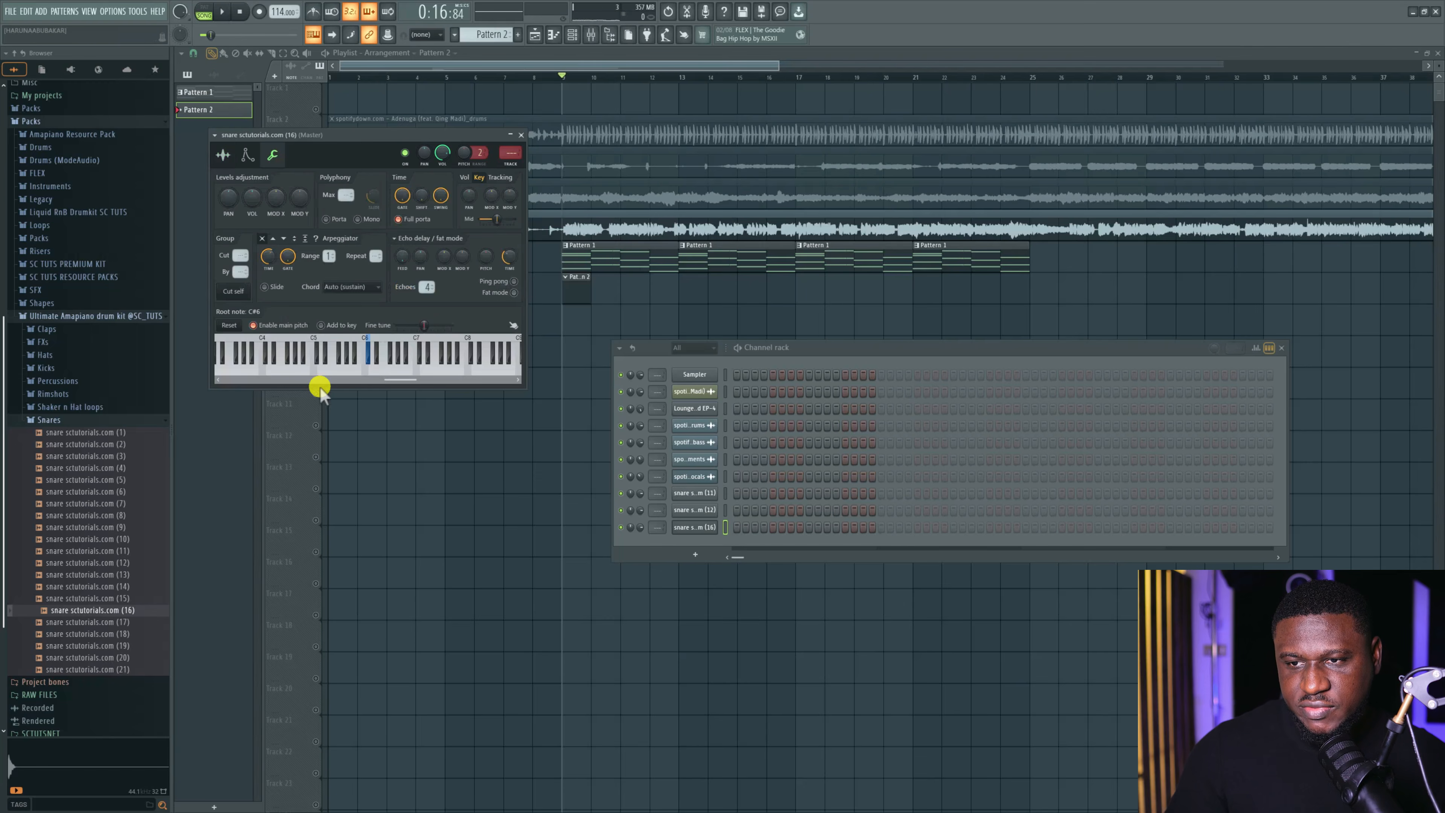
click(220, 156)
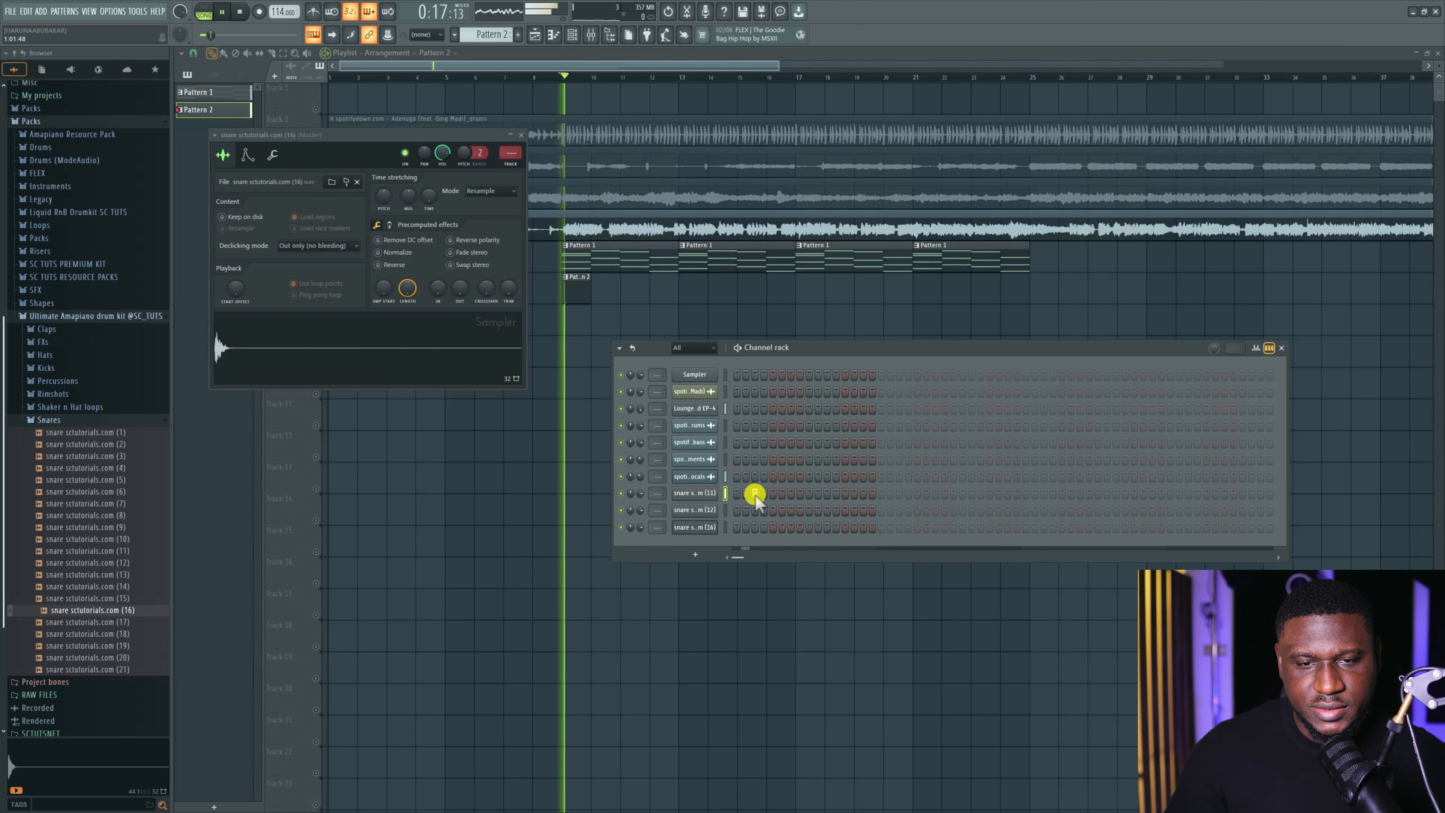
Place a snare 11 hit on step 3 and balance the vocals and Lounge Lizard EP-4 channel volumes during playback.
key(space)
key(space)
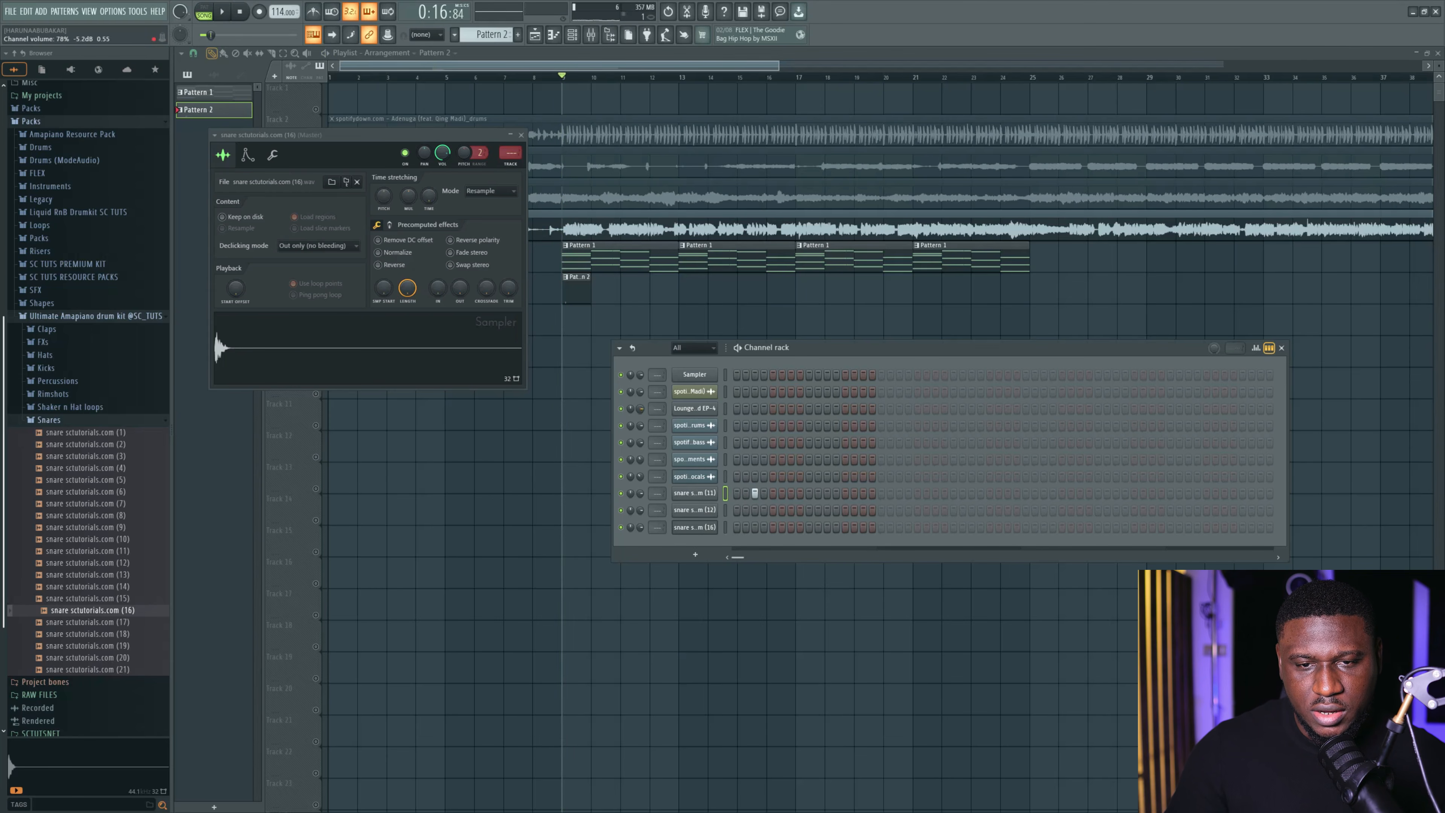
key(space)
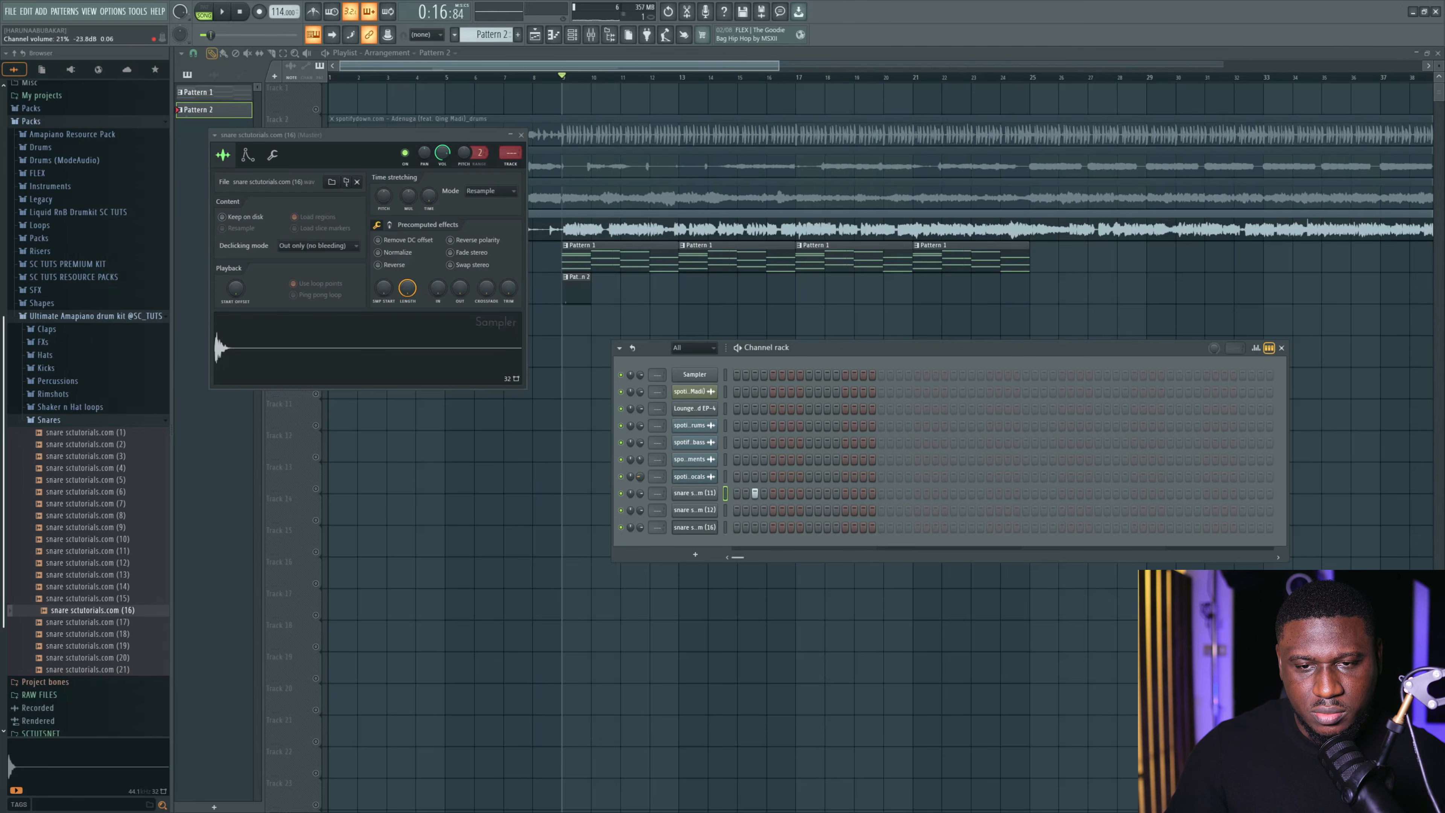
key(space)
drag(640, 476, 640, 473)
key(space)
key(space)
key(space)
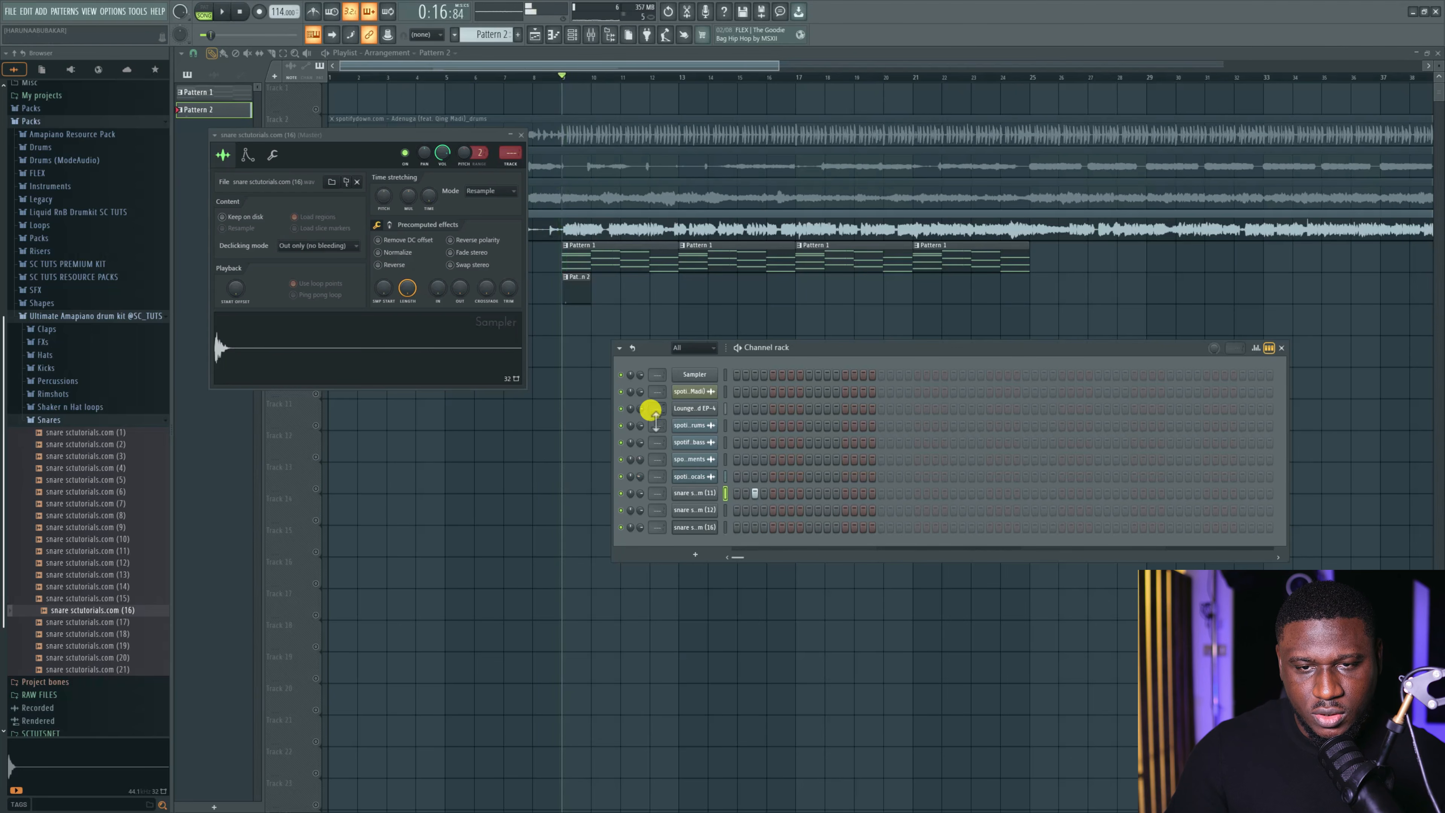
key(space)
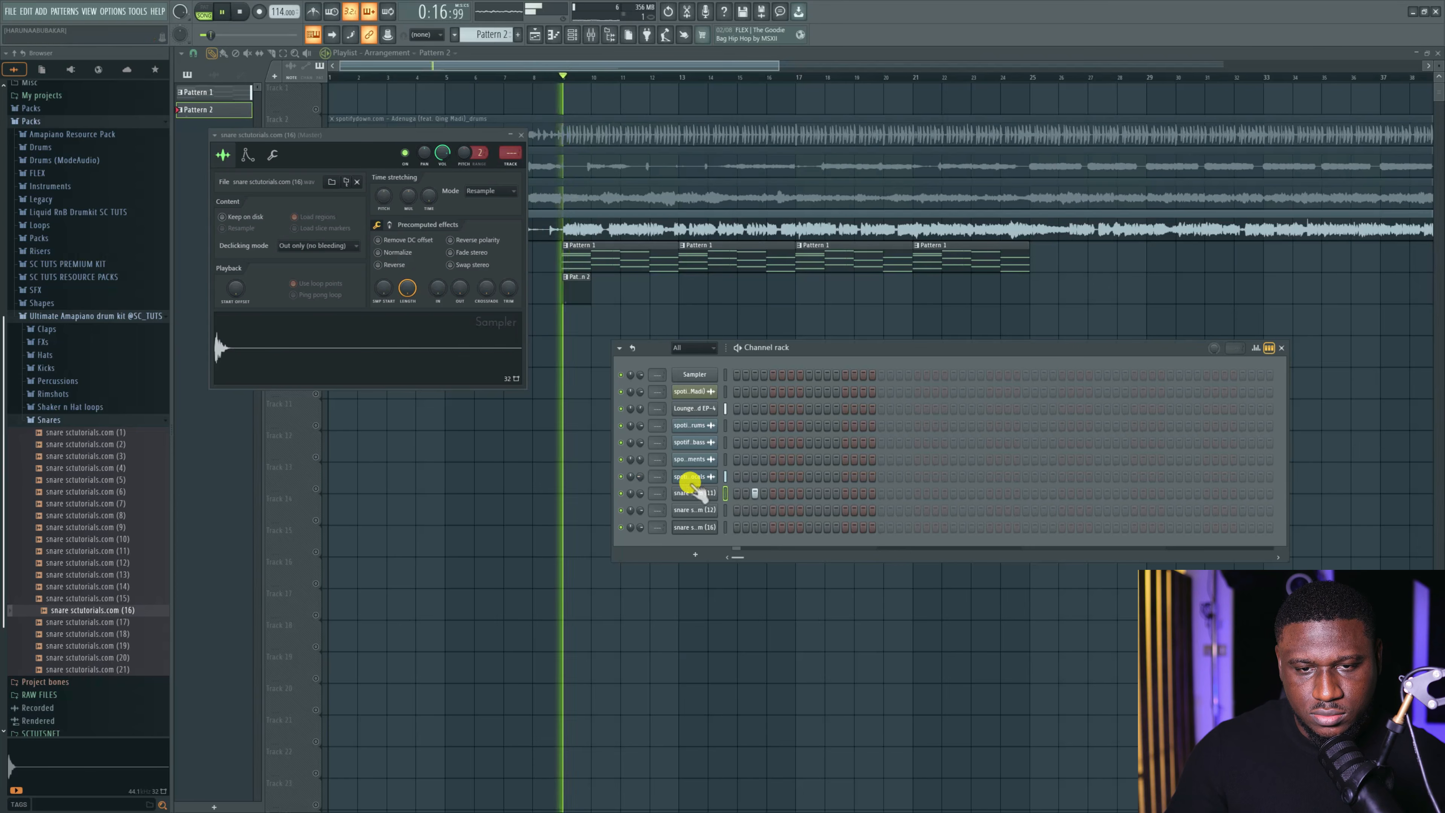
key(space)
click(774, 514)
key(space)
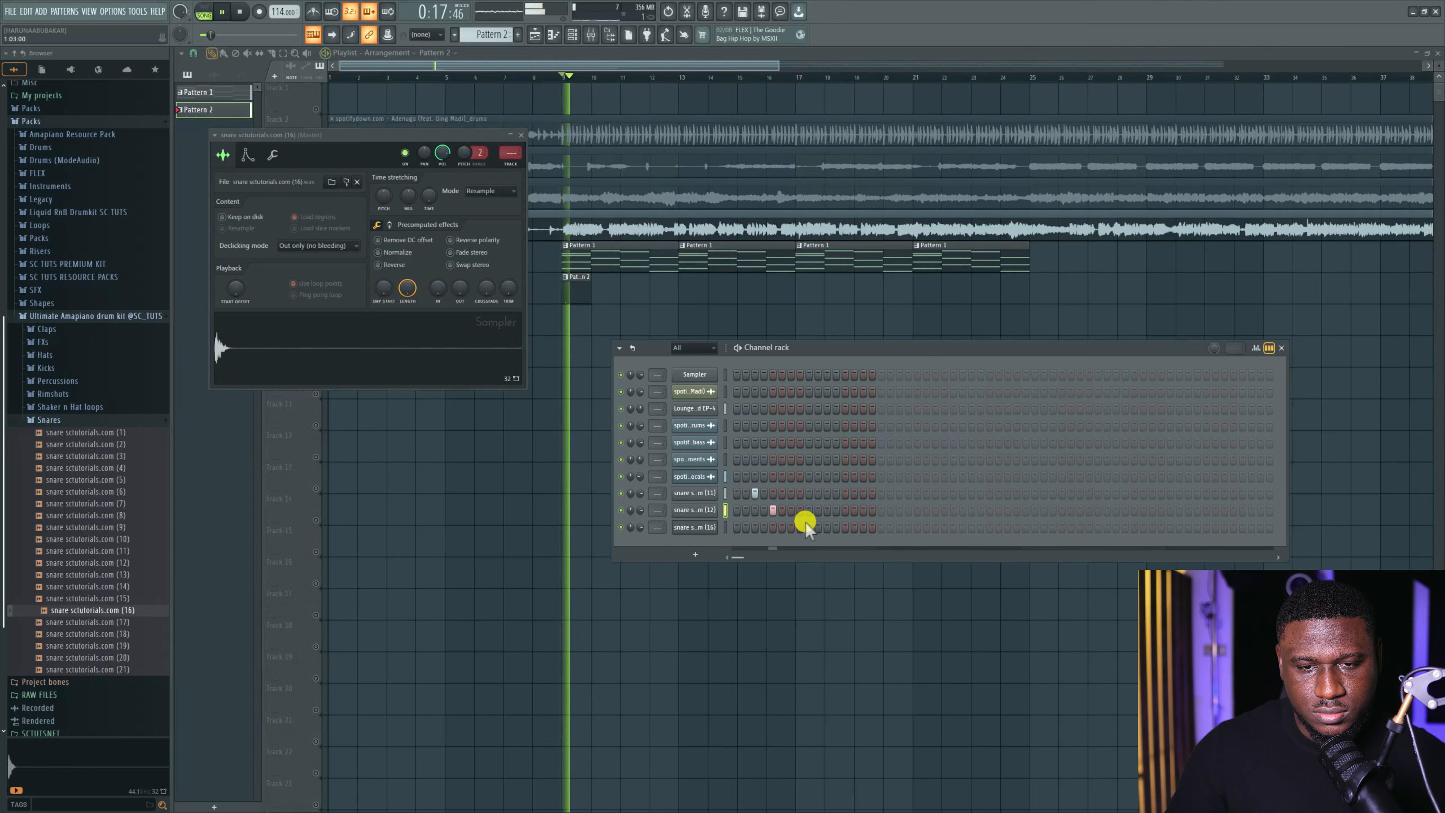
key(space)
right_click(775, 514)
Place a snare 12 hit on step 6 and a snare 16 hit on step 9, and play the arrangement.
click(782, 510)
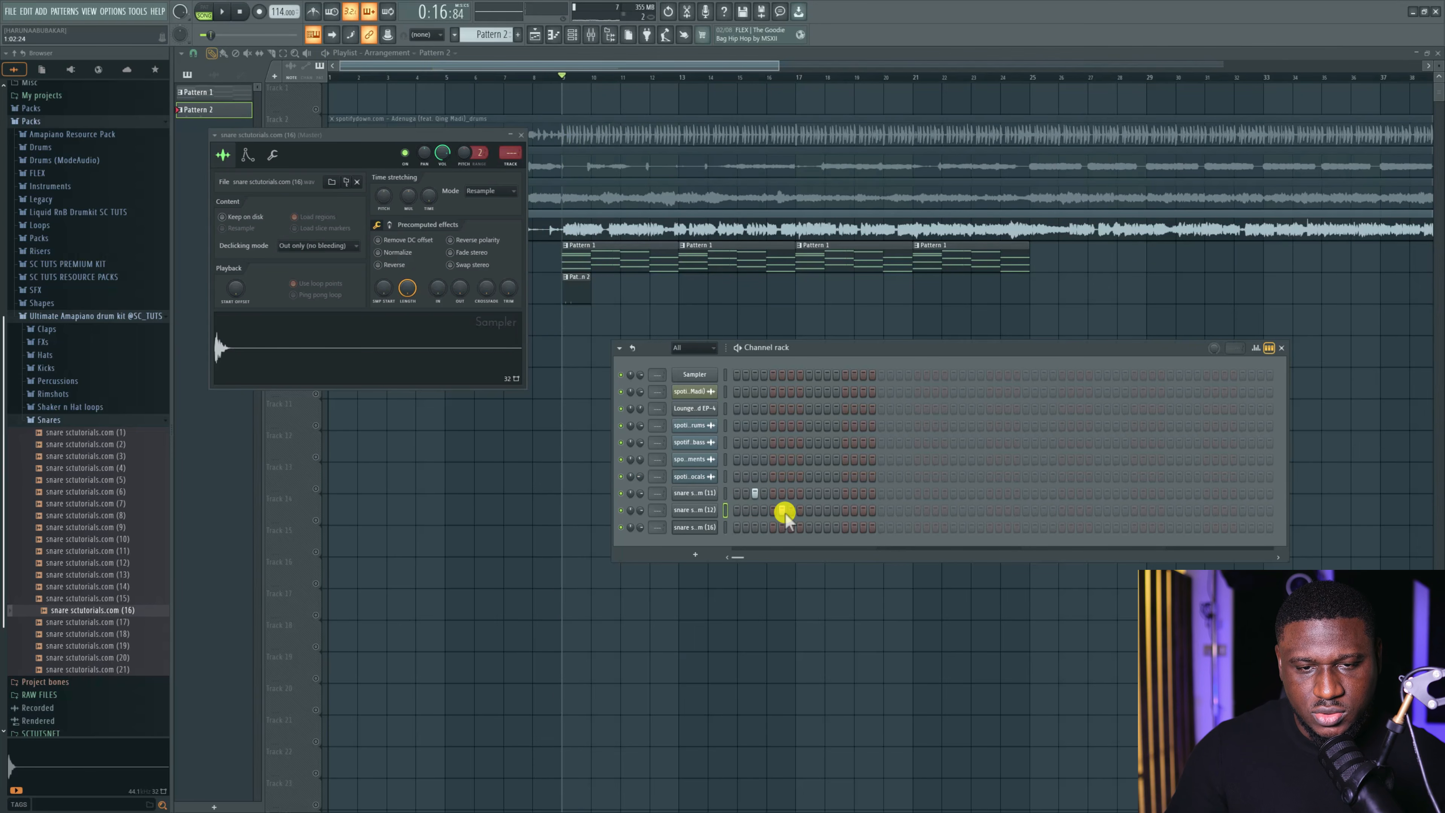
click(809, 527)
key(space)
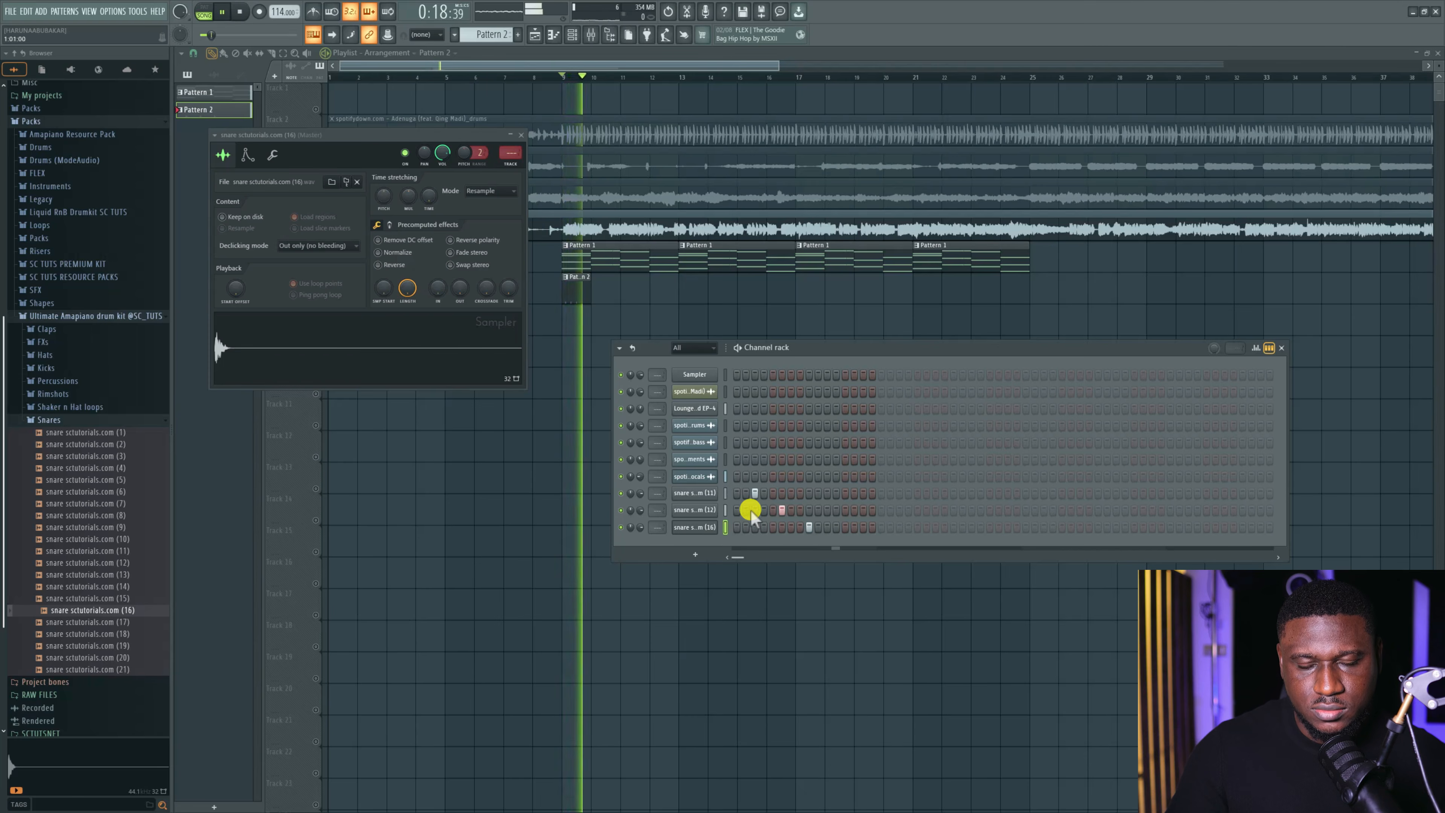
Mute the vocals on Track 5 and play the snare pattern with the chords.
click(555, 379)
key(space)
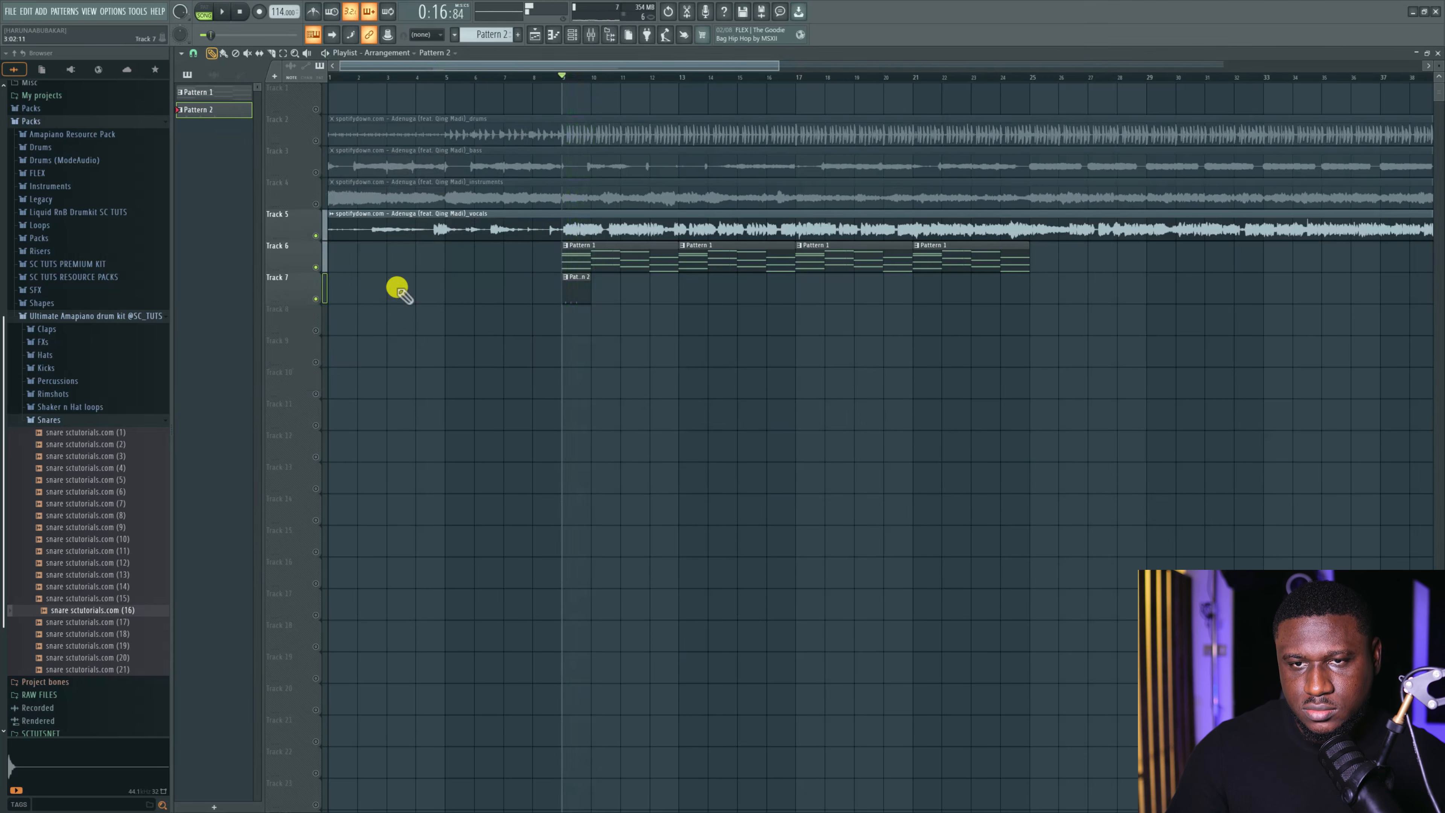
click(316, 235)
key(space)
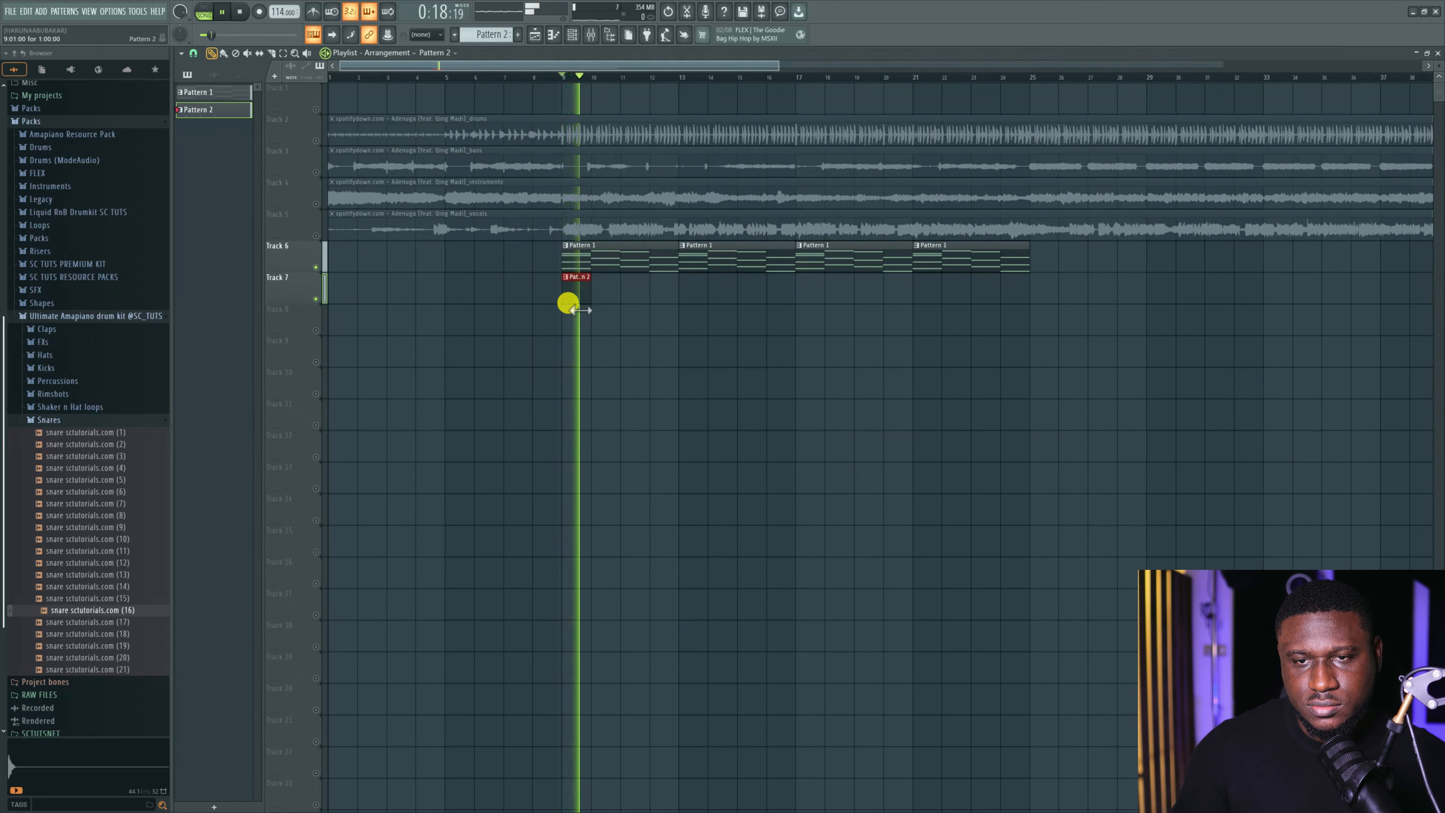
Duplicate the Pattern 2 clip along Track 7 up to bar 25, matching the length of the chord clips.
key(ctrl+b)
key(ctrl+b)
key(ctrl+b)
key(ctrl+b)
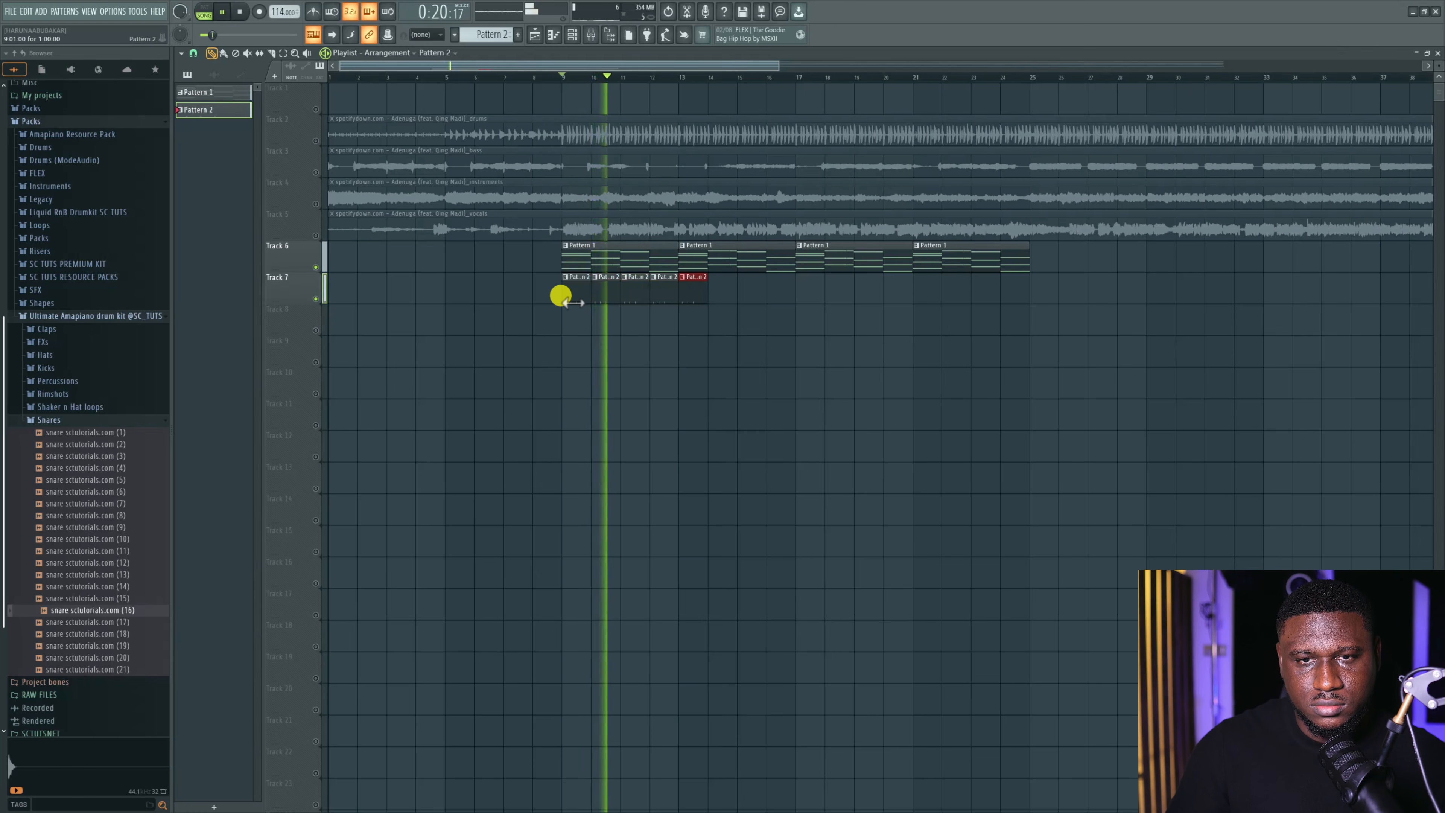
key(ctrl+b)
key(ctrl+b)
key(ctrl+b)
key(ctrl+b)
key(ctrl+b)
key(ctrl+b)
key(ctrl+b)
key(ctrl+b)
key(ctrl+b)
key(ctrl+b)
key(ctrl+b)
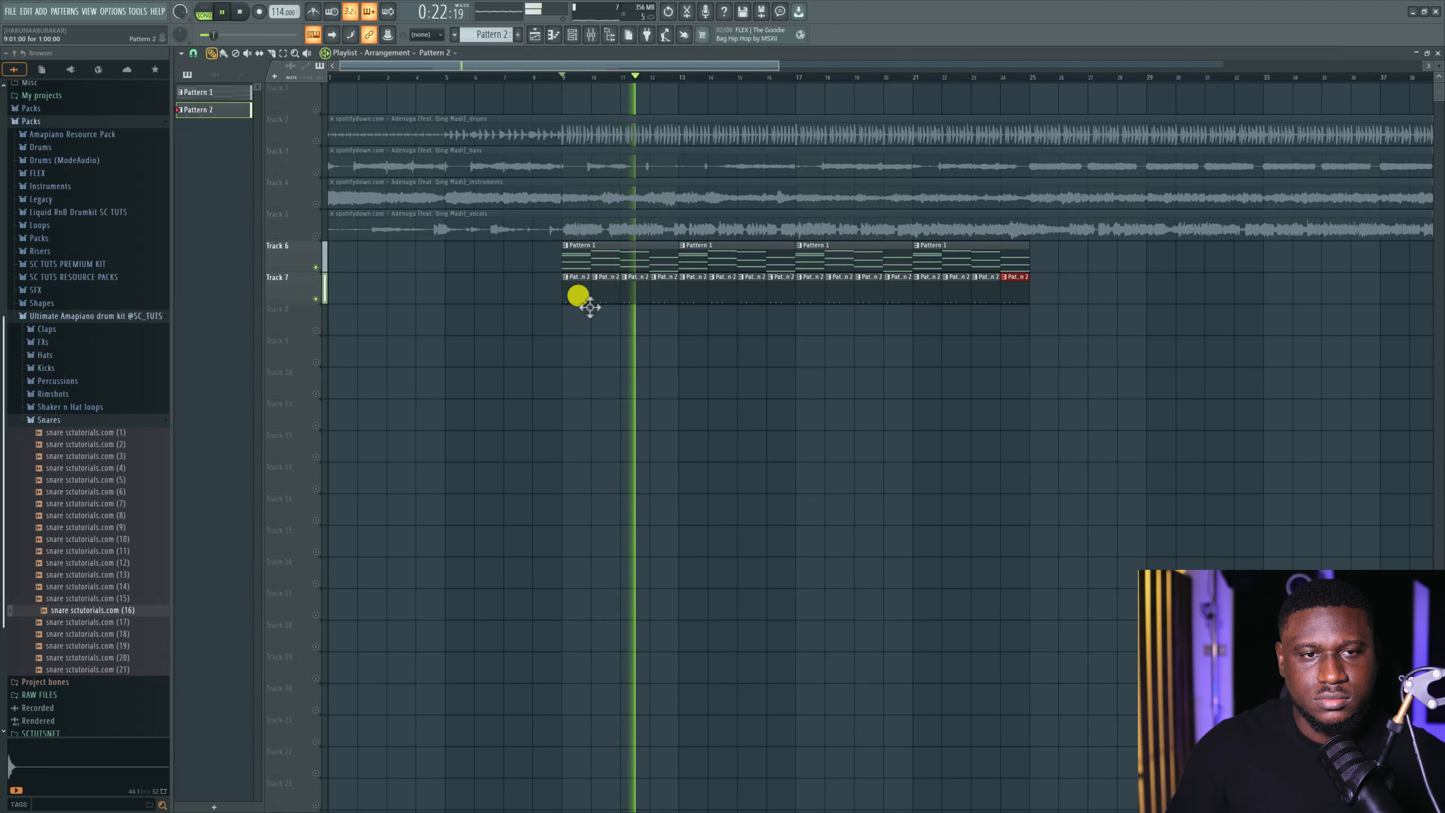
Audition kick samples from the Amapiano kit's Kicks folder and add kick 3 as a channel below the snares.
click(572, 34)
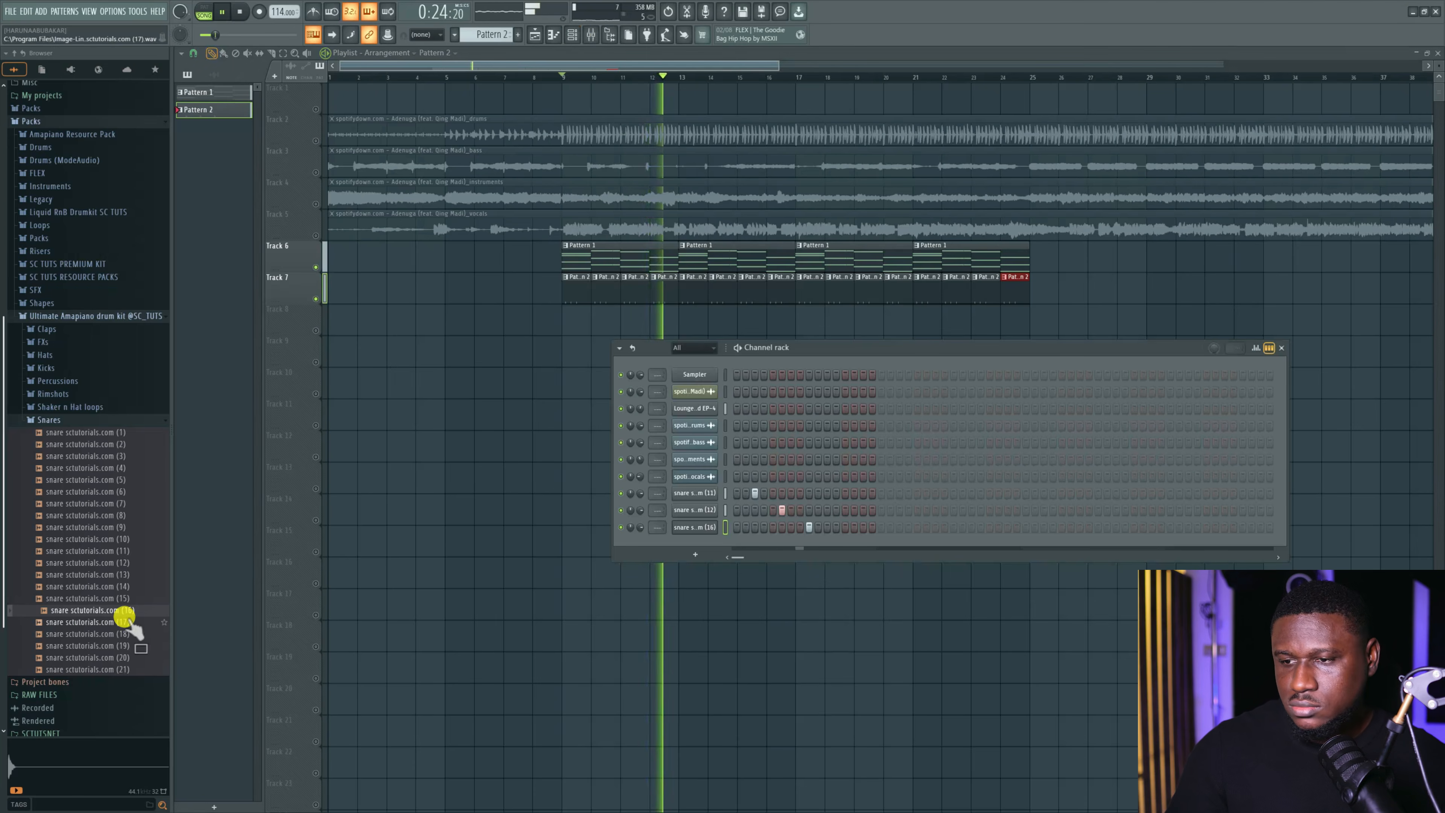
key(space)
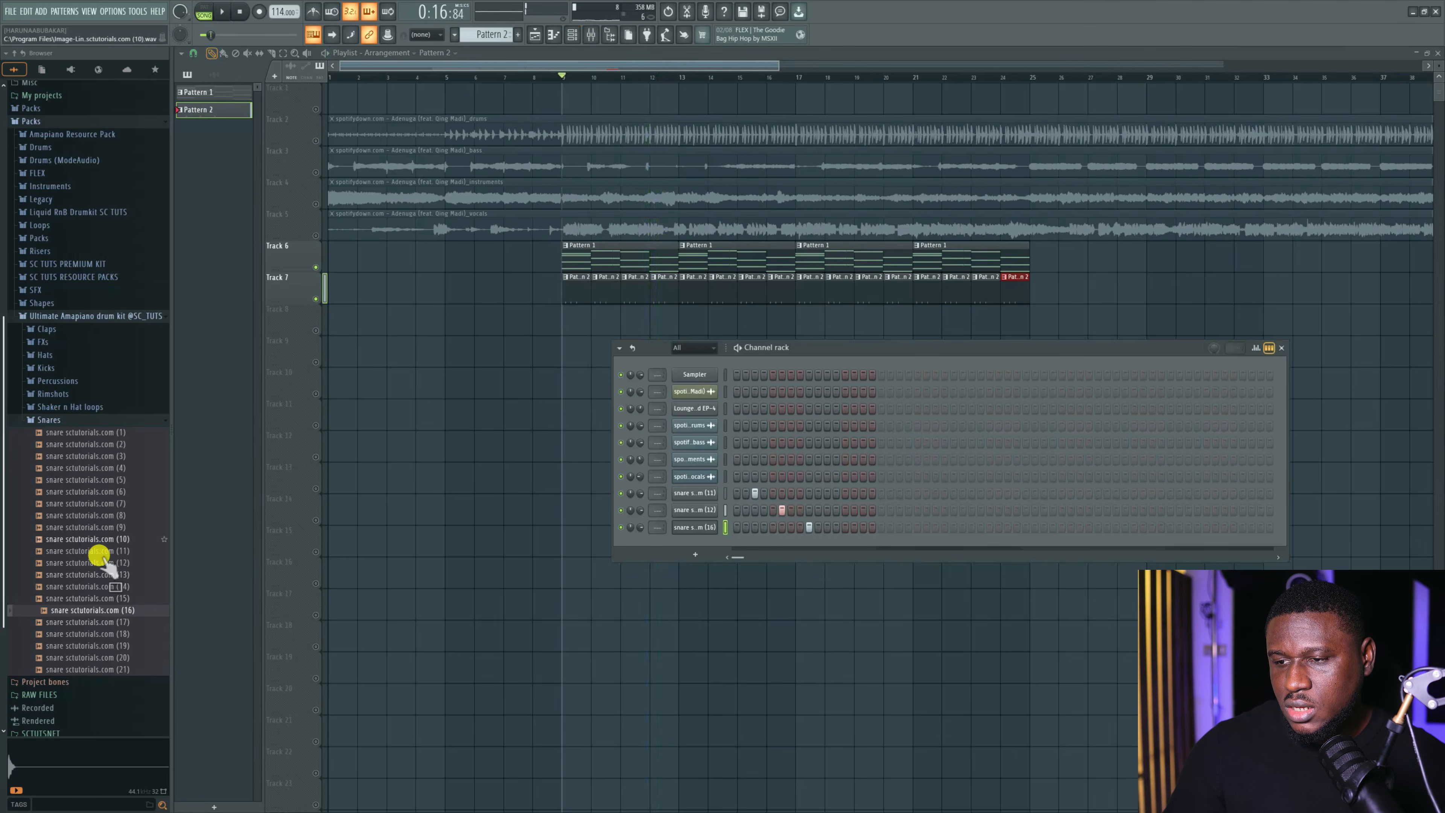
click(45, 367)
drag(73, 440, 86, 456)
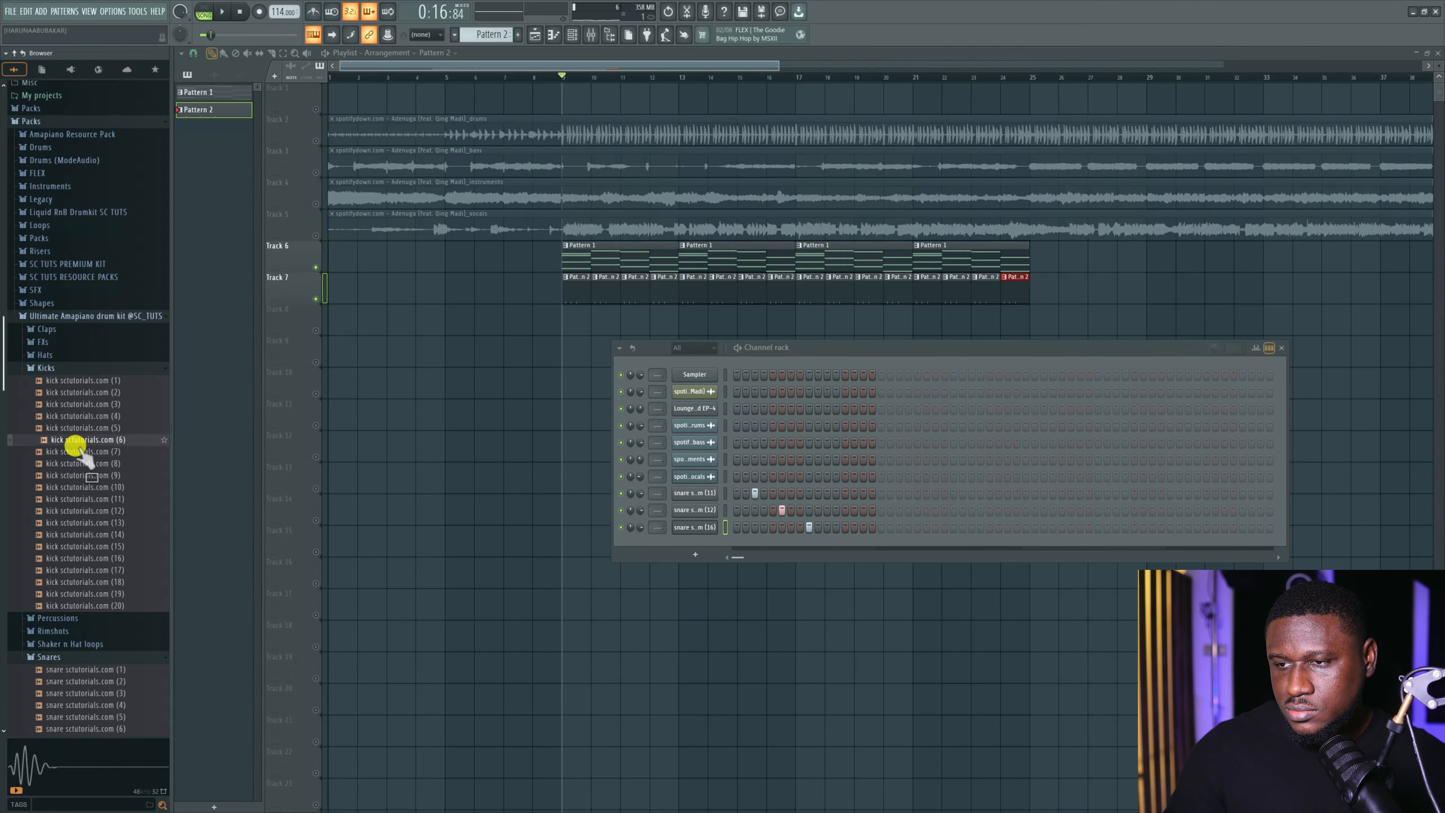
click(87, 429)
drag(96, 405, 655, 546)
Fill the kick 3 channel with a hit every 4 steps and play it with the chords and snares.
right_click(701, 548)
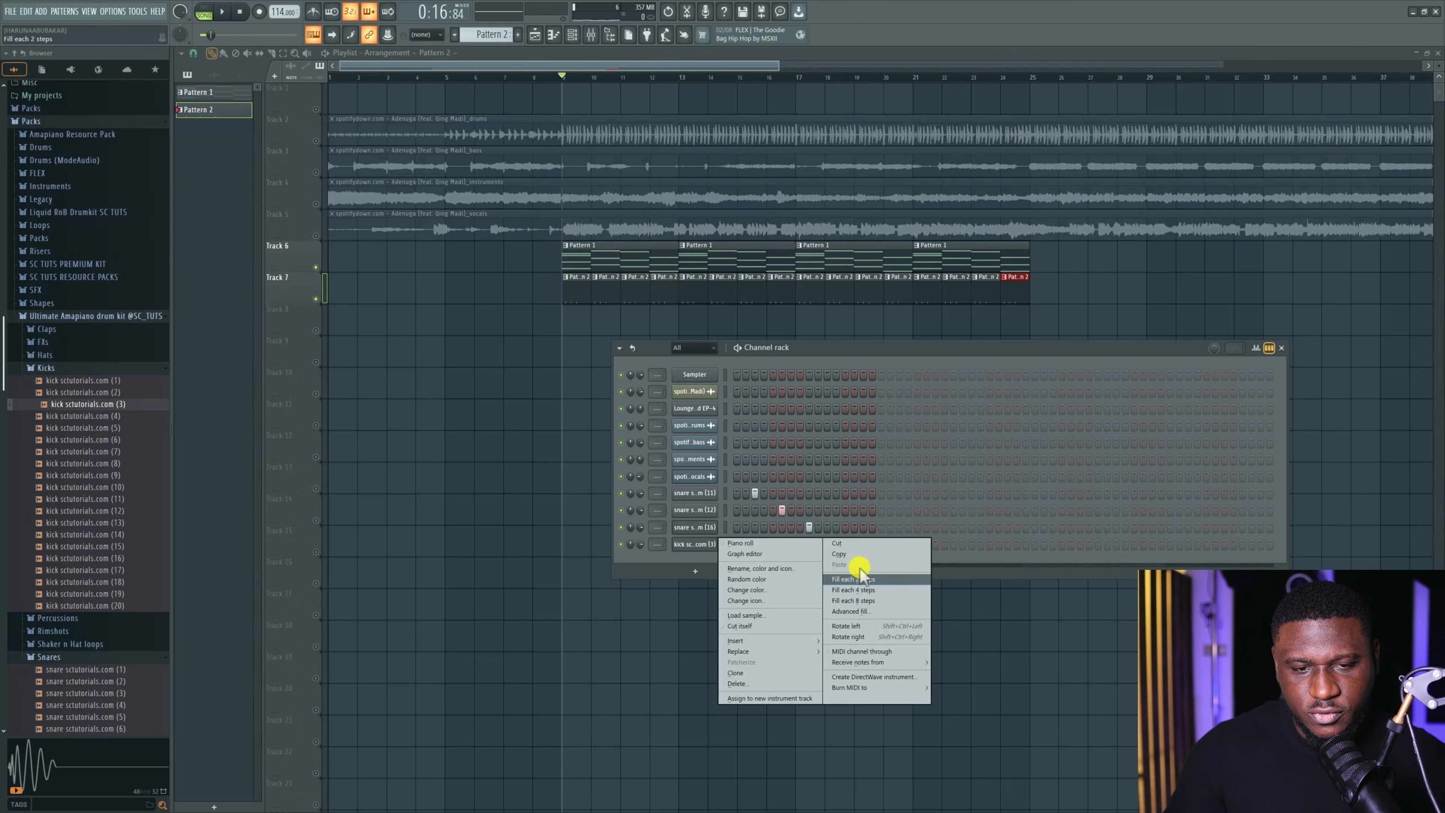
click(845, 590)
key(space)
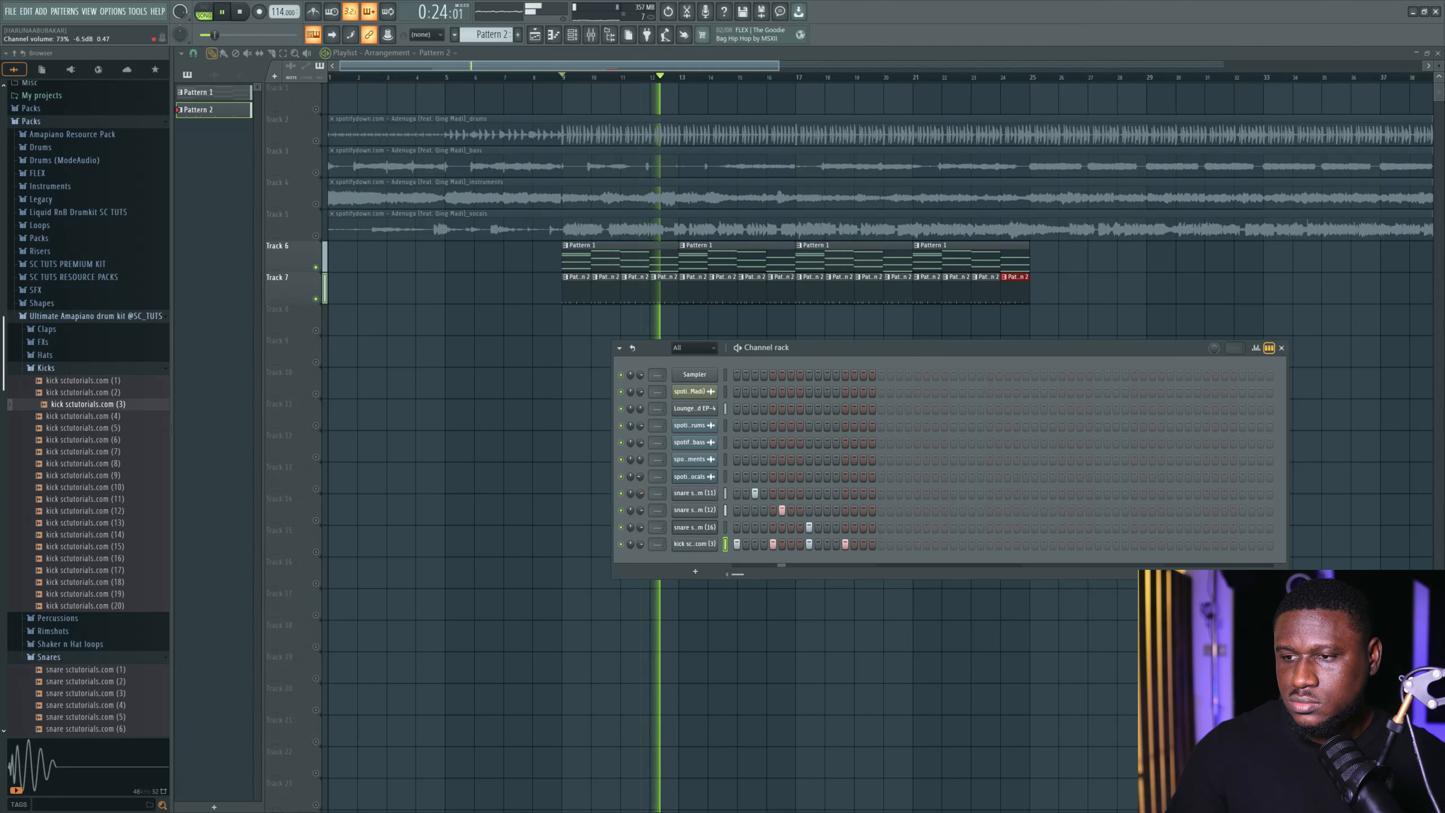
key(space)
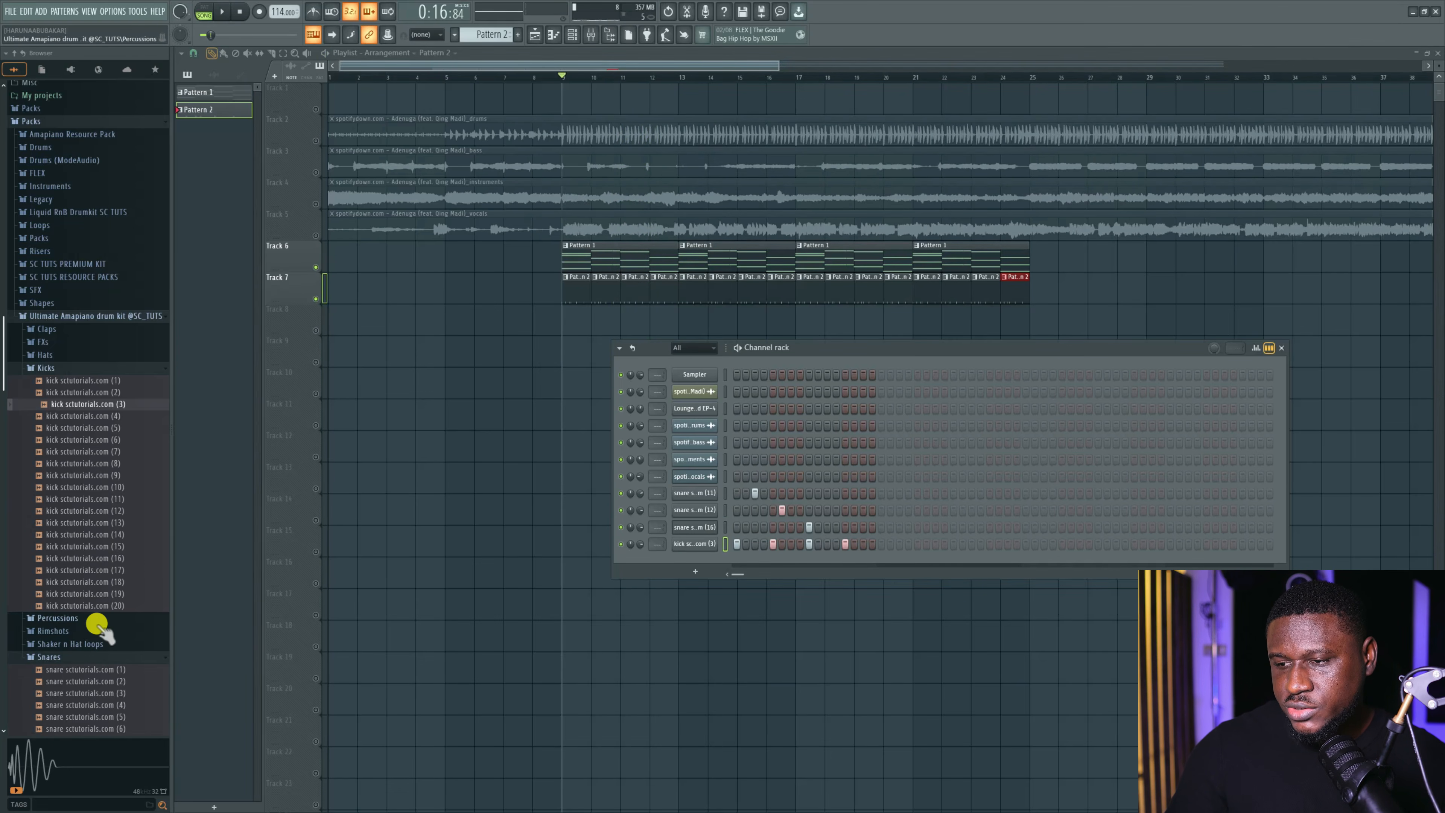
Audition samples in the kit's Percussions folder and add perc 94 as a channel below the kick.
click(96, 620)
scroll(75, 649, down, 4)
click(91, 642)
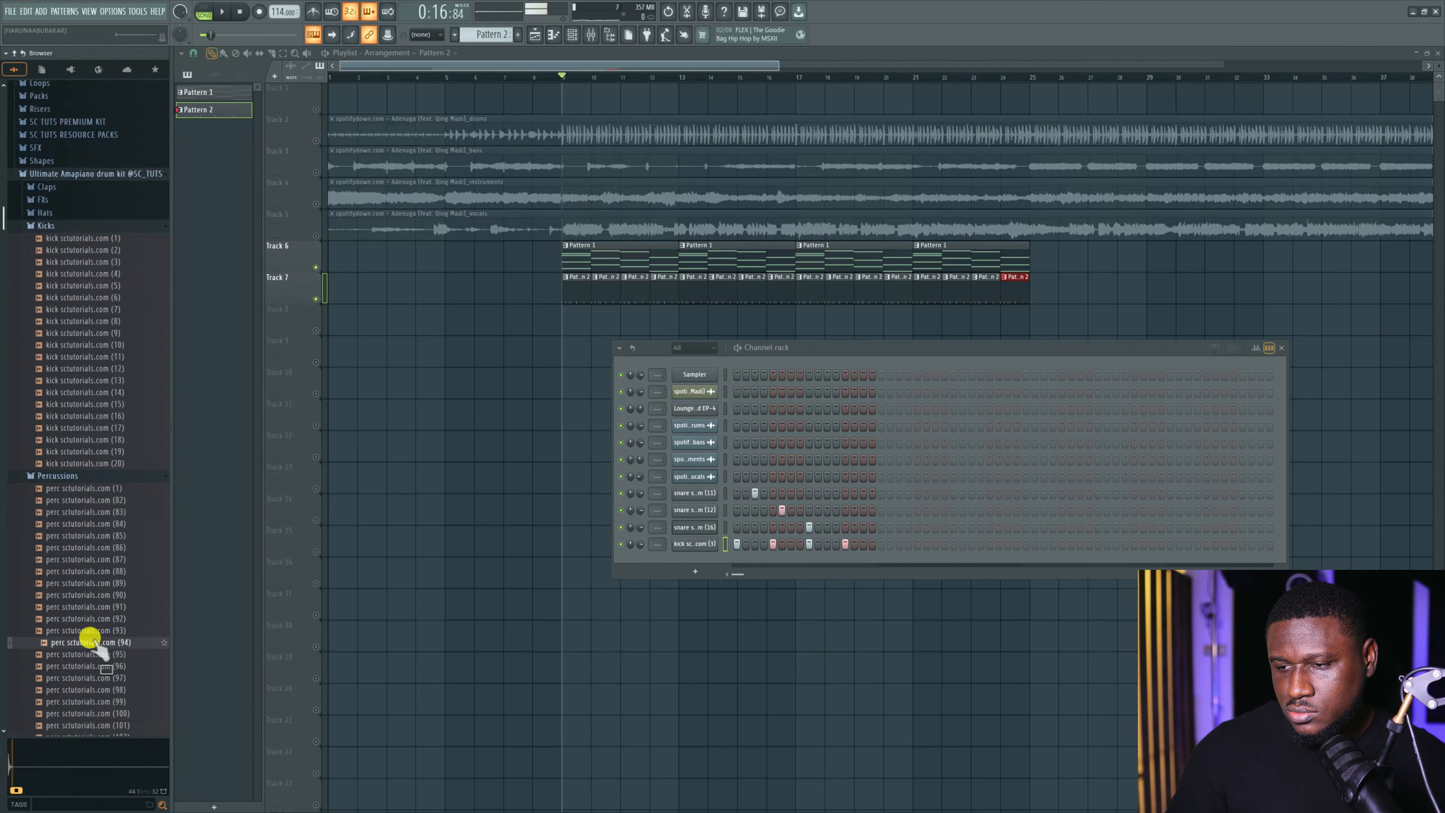
click(103, 620)
click(93, 642)
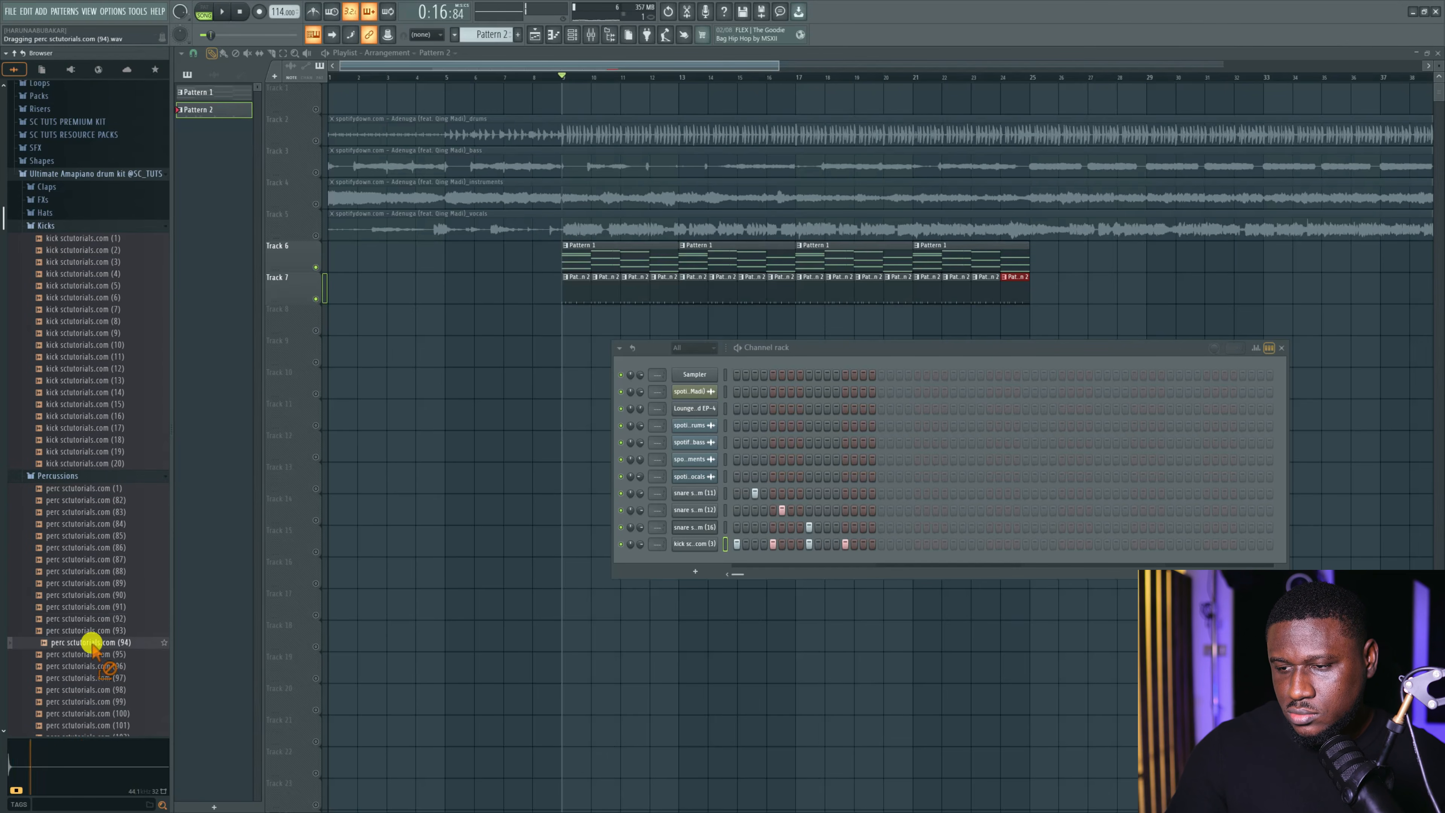
drag(94, 642, 660, 564)
Open the perc 94 channel's miscellaneous functions and examine its root note on the keyboard.
click(693, 562)
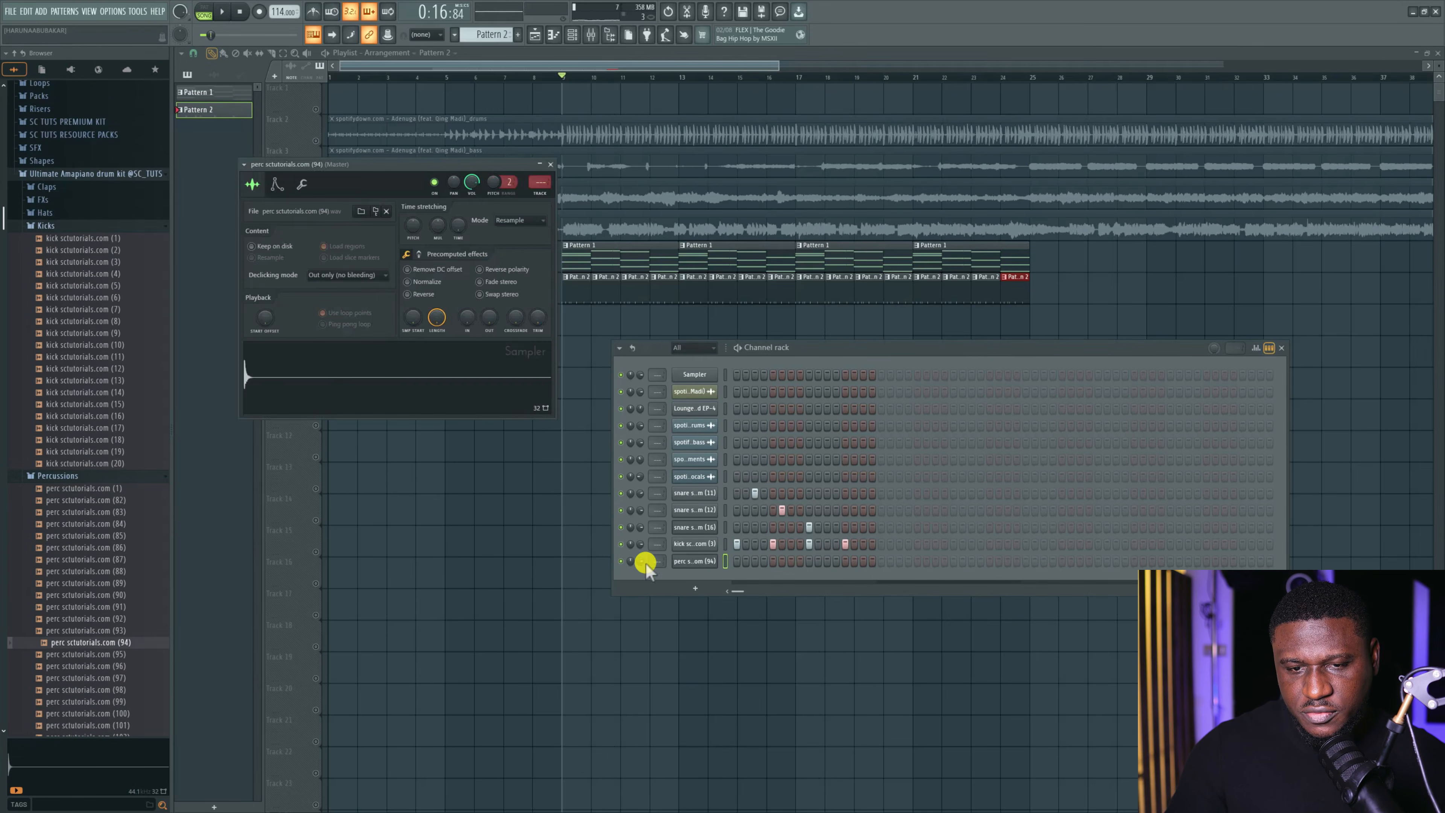
click(303, 185)
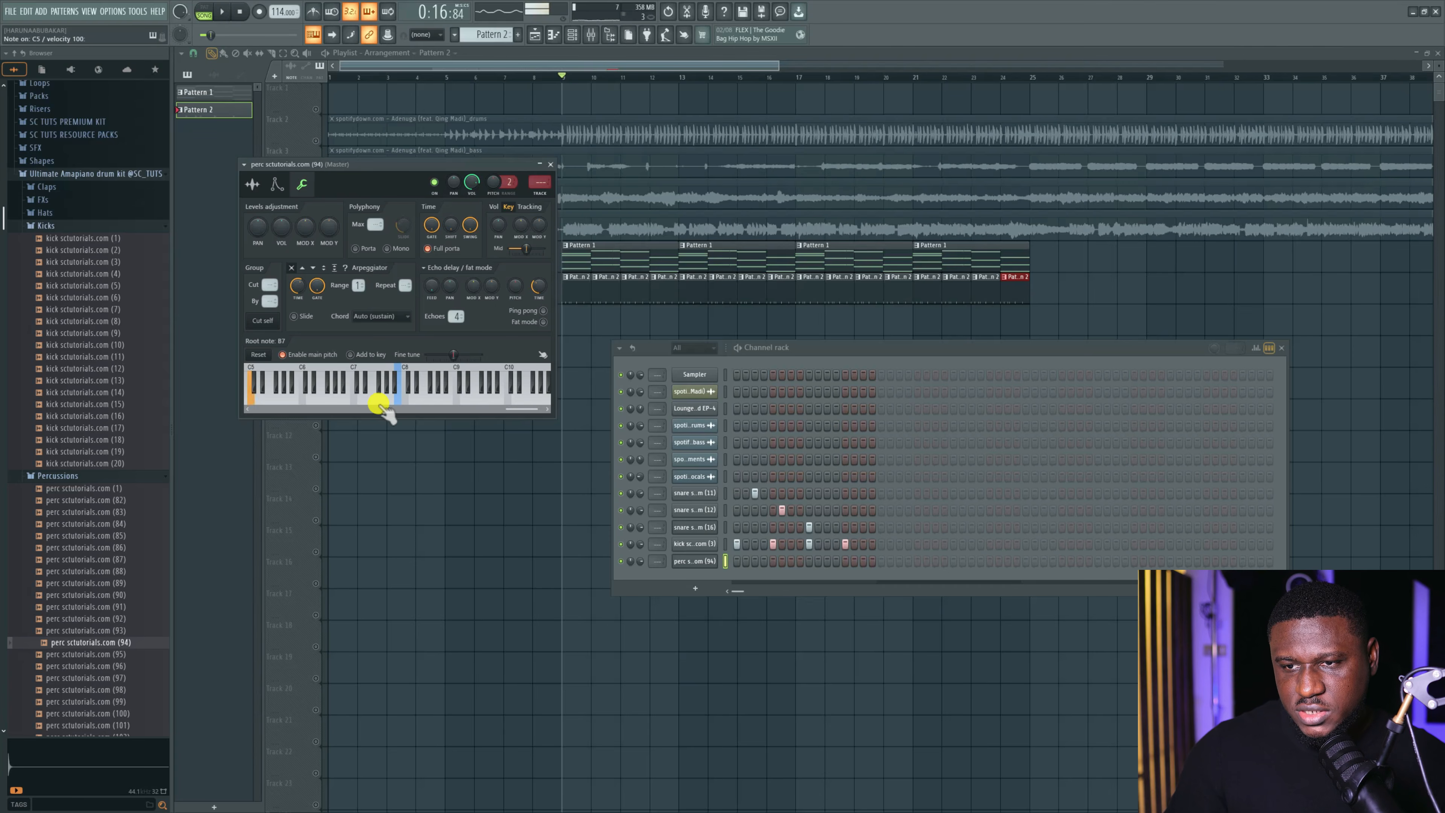
click(354, 408)
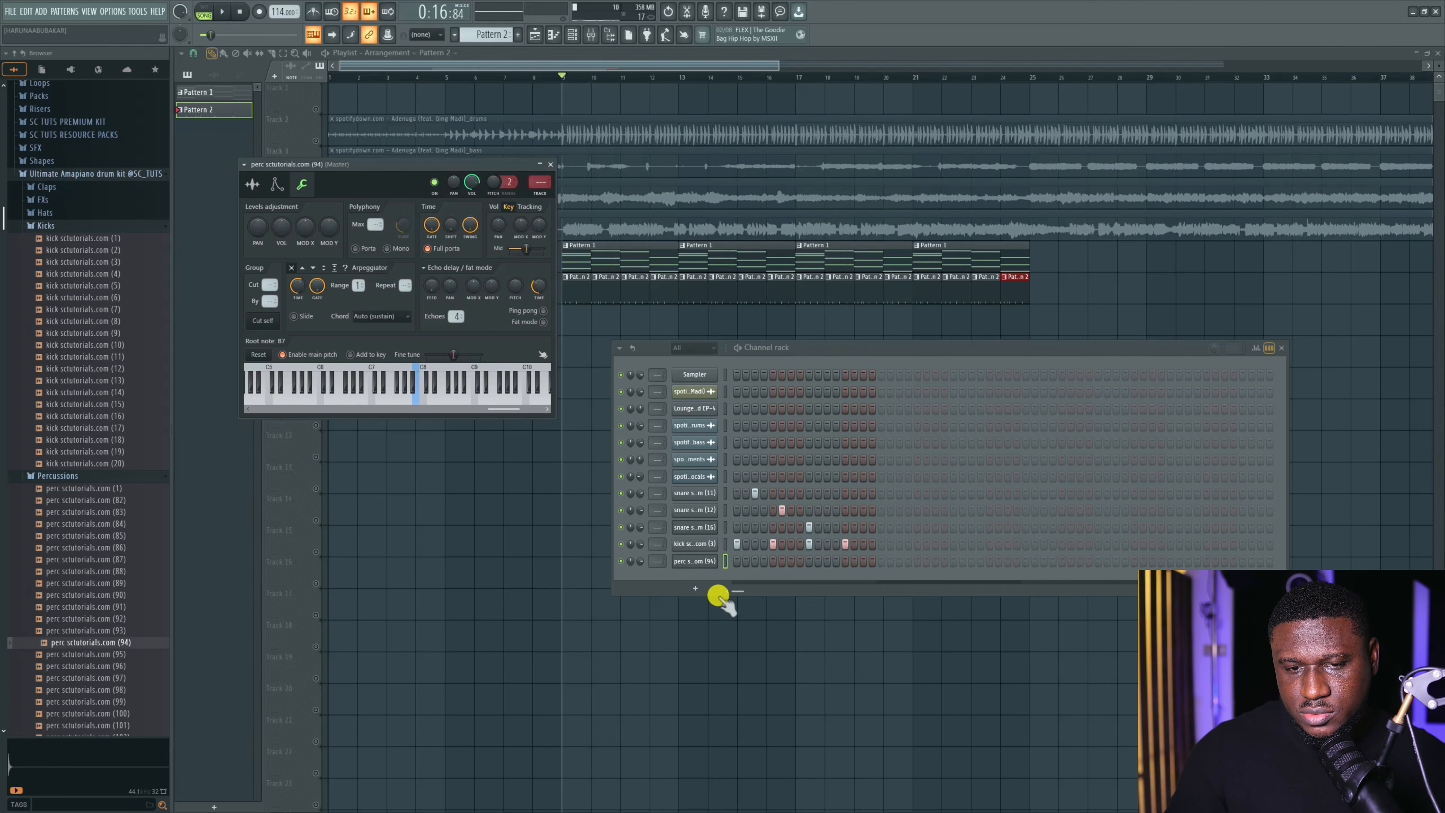
Place a perc 94 hit on step 7 and compare root notes C5 and B7, keeping B7 for playback.
key(space)
key(space)
click(783, 559)
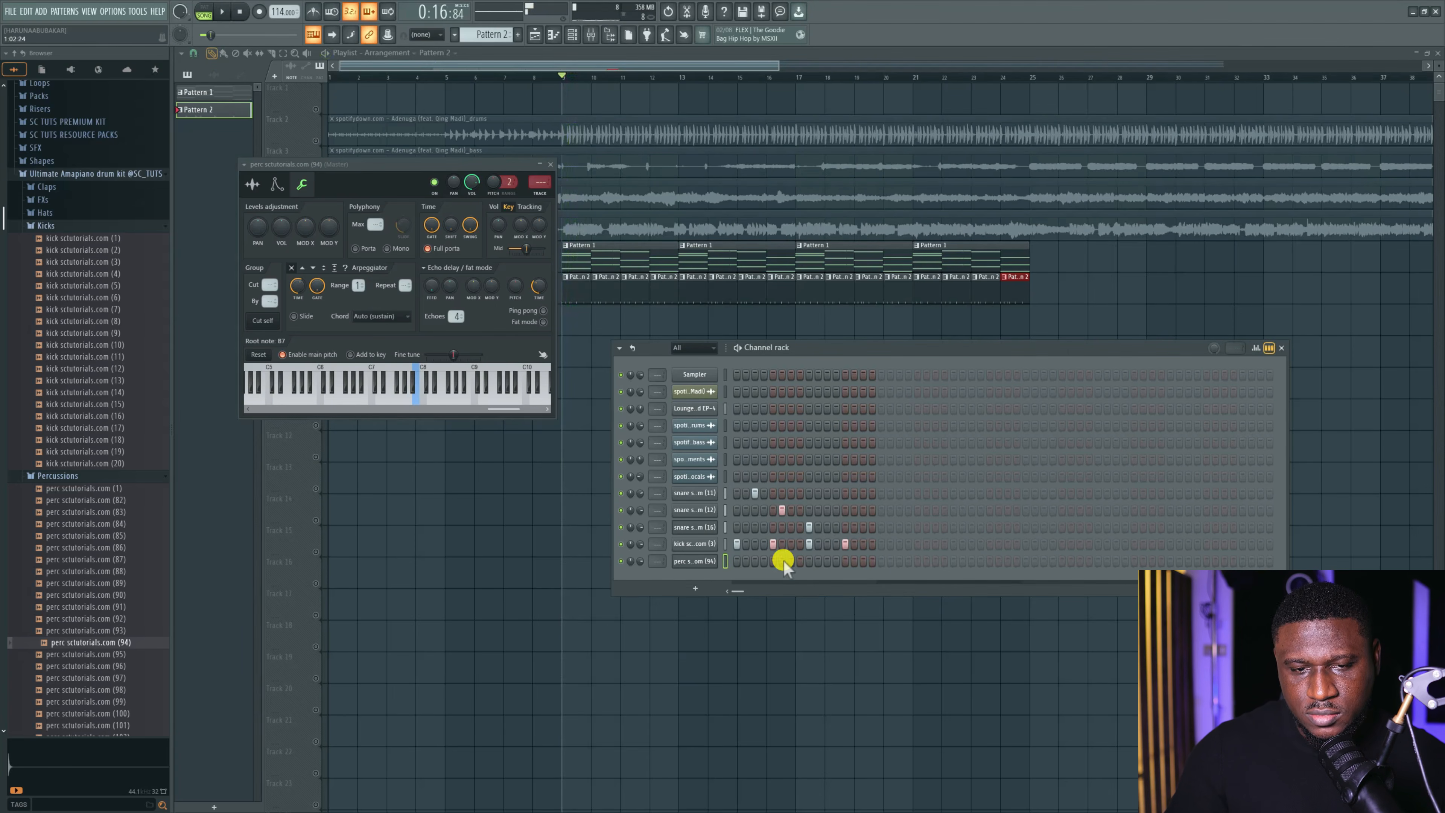
right_click(781, 562)
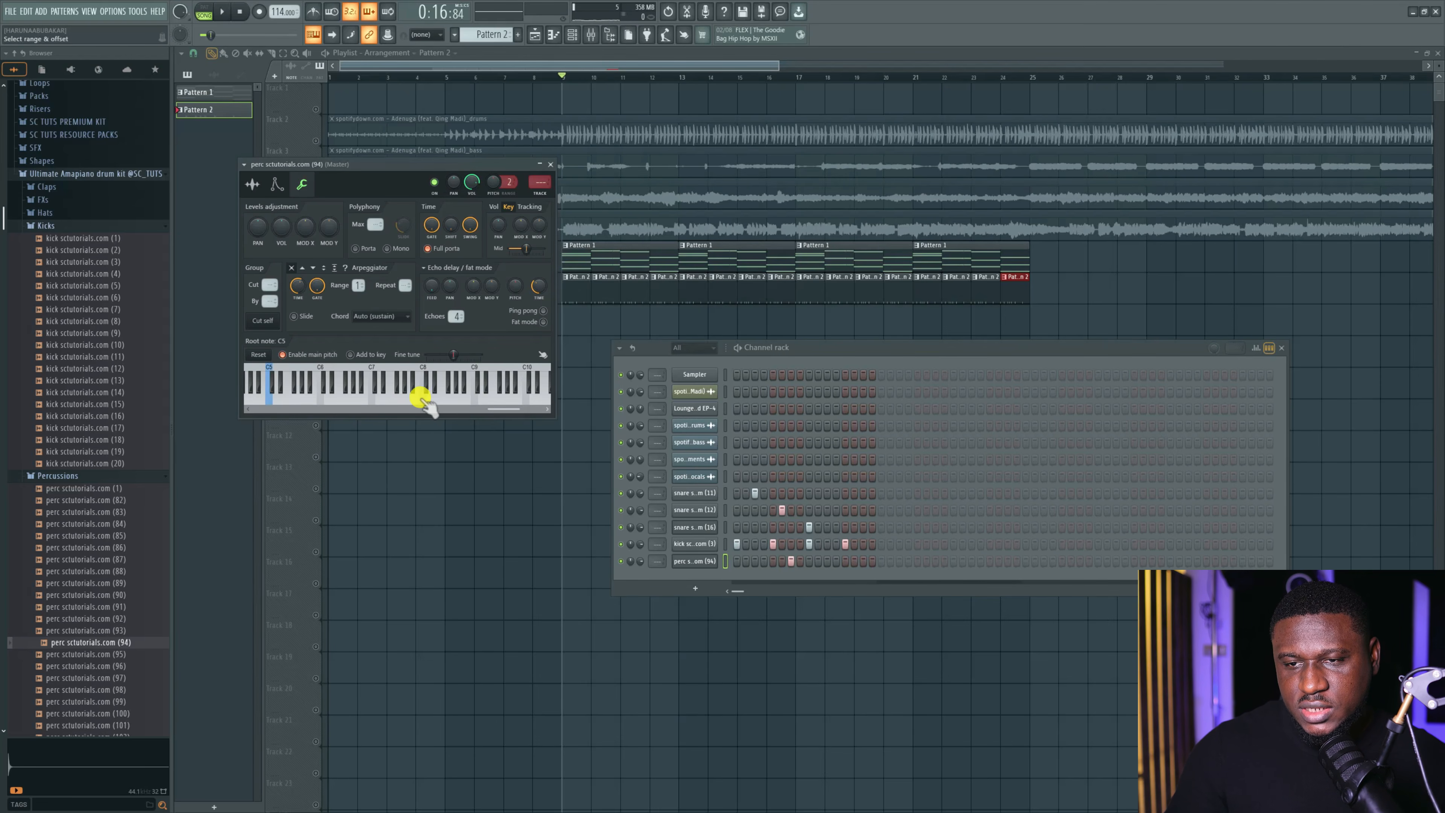
key(space)
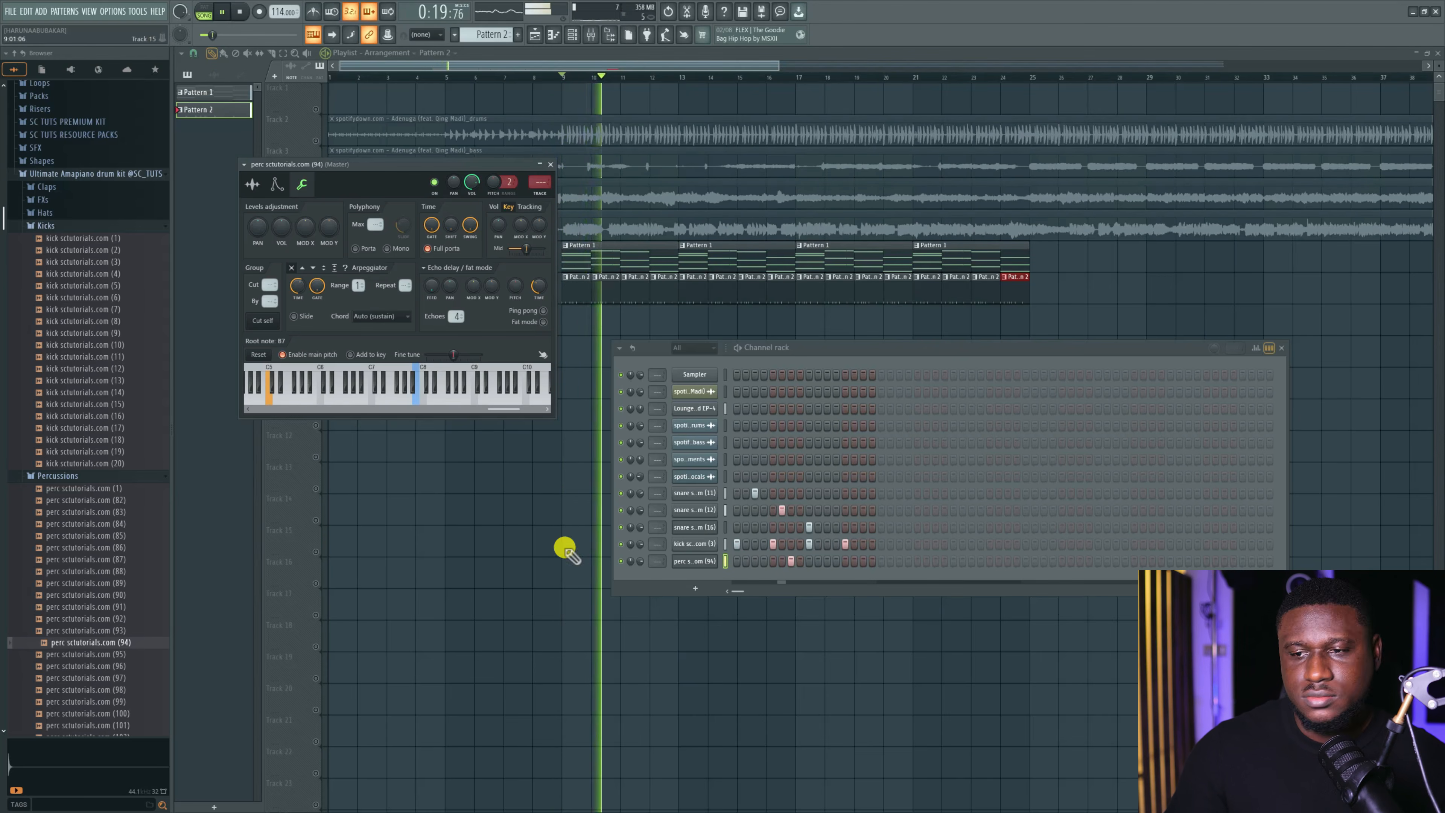
key(space)
Add the perc 96 sample as a new channel below perc 94 and open its sampler settings.
scroll(121, 654, down, 4)
click(83, 526)
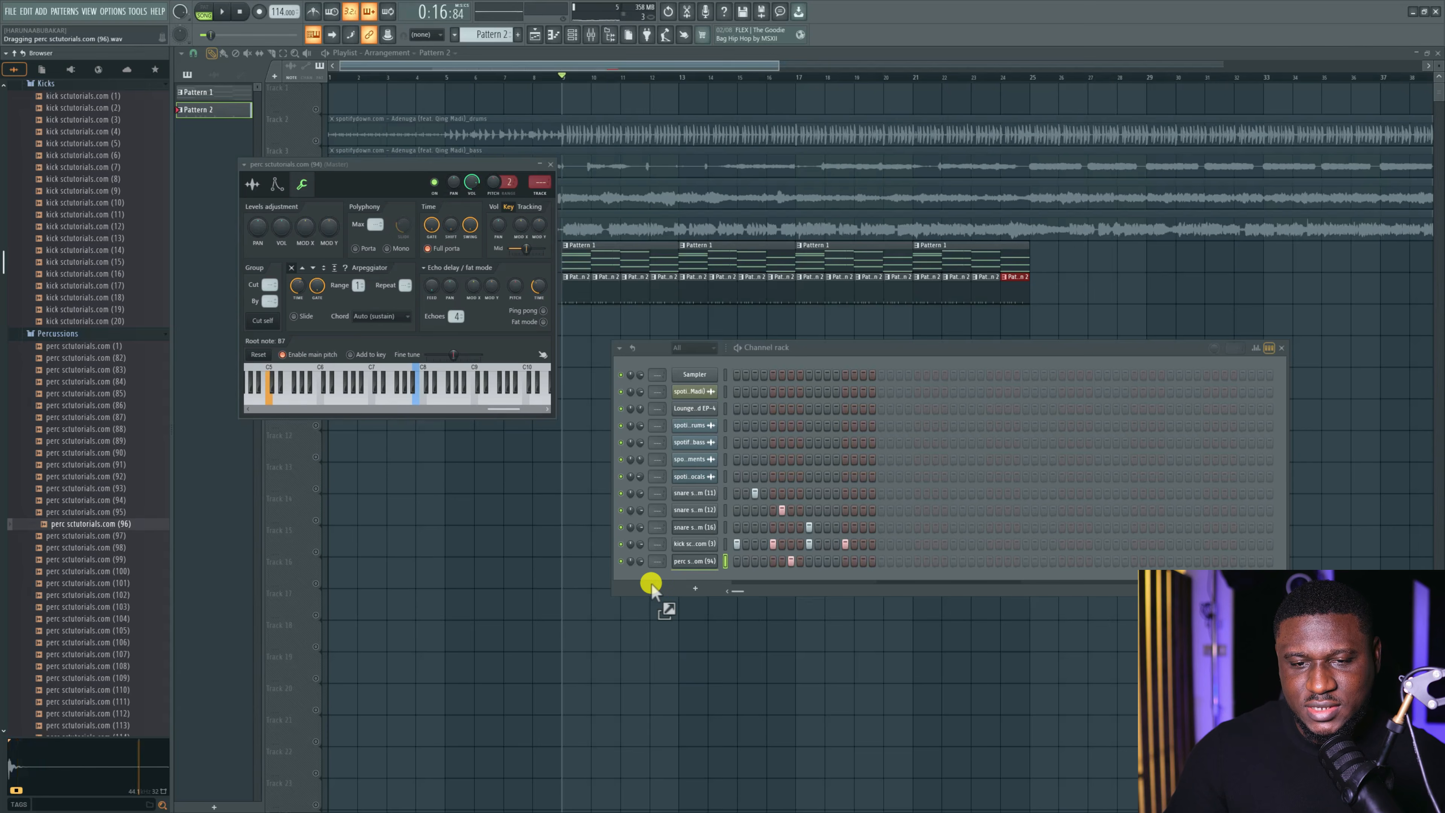
drag(651, 583, 649, 584)
click(694, 577)
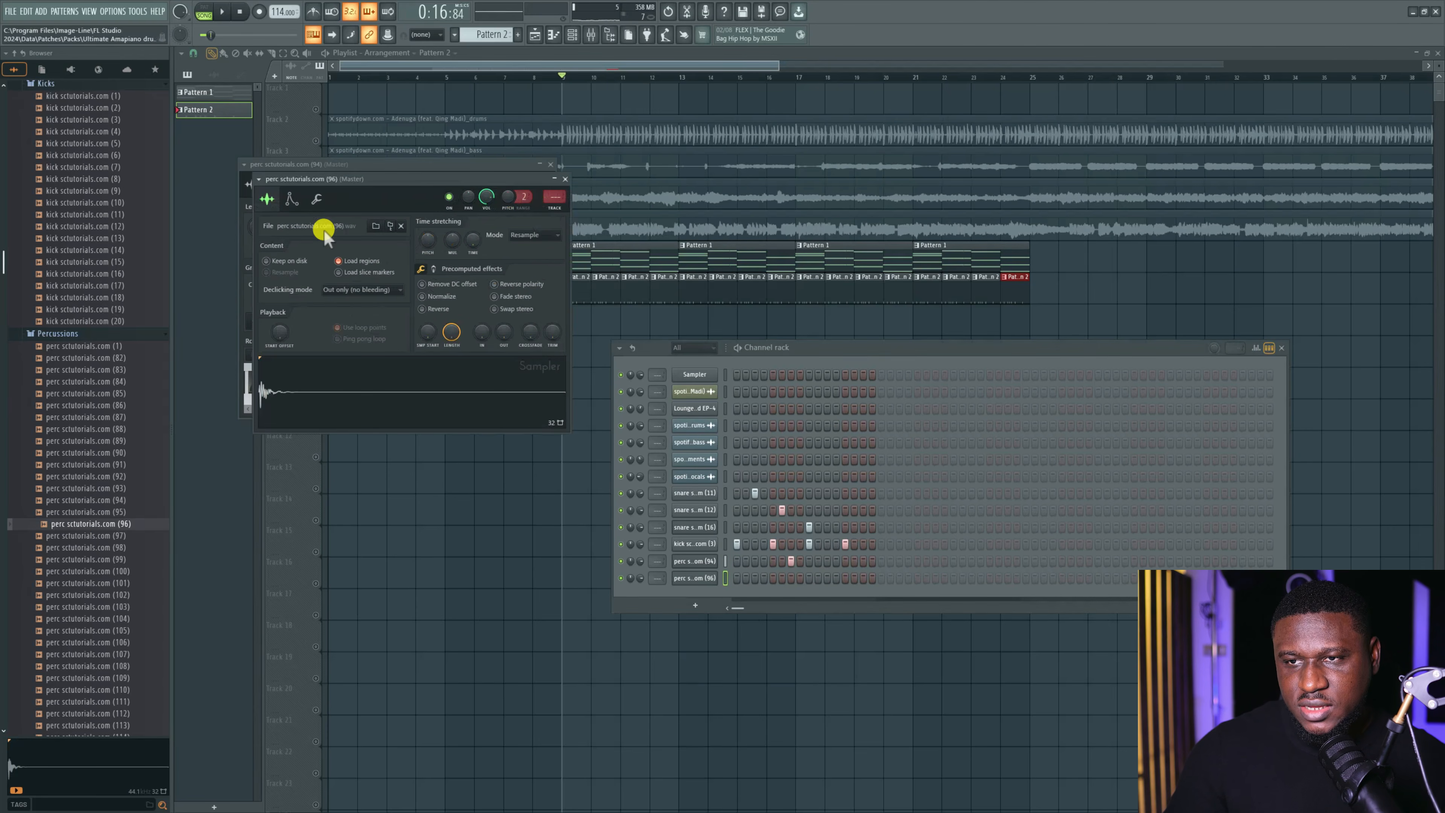
Check the perc 96 channel's root note and place a perc 96 hit on step 11 during playback.
click(317, 200)
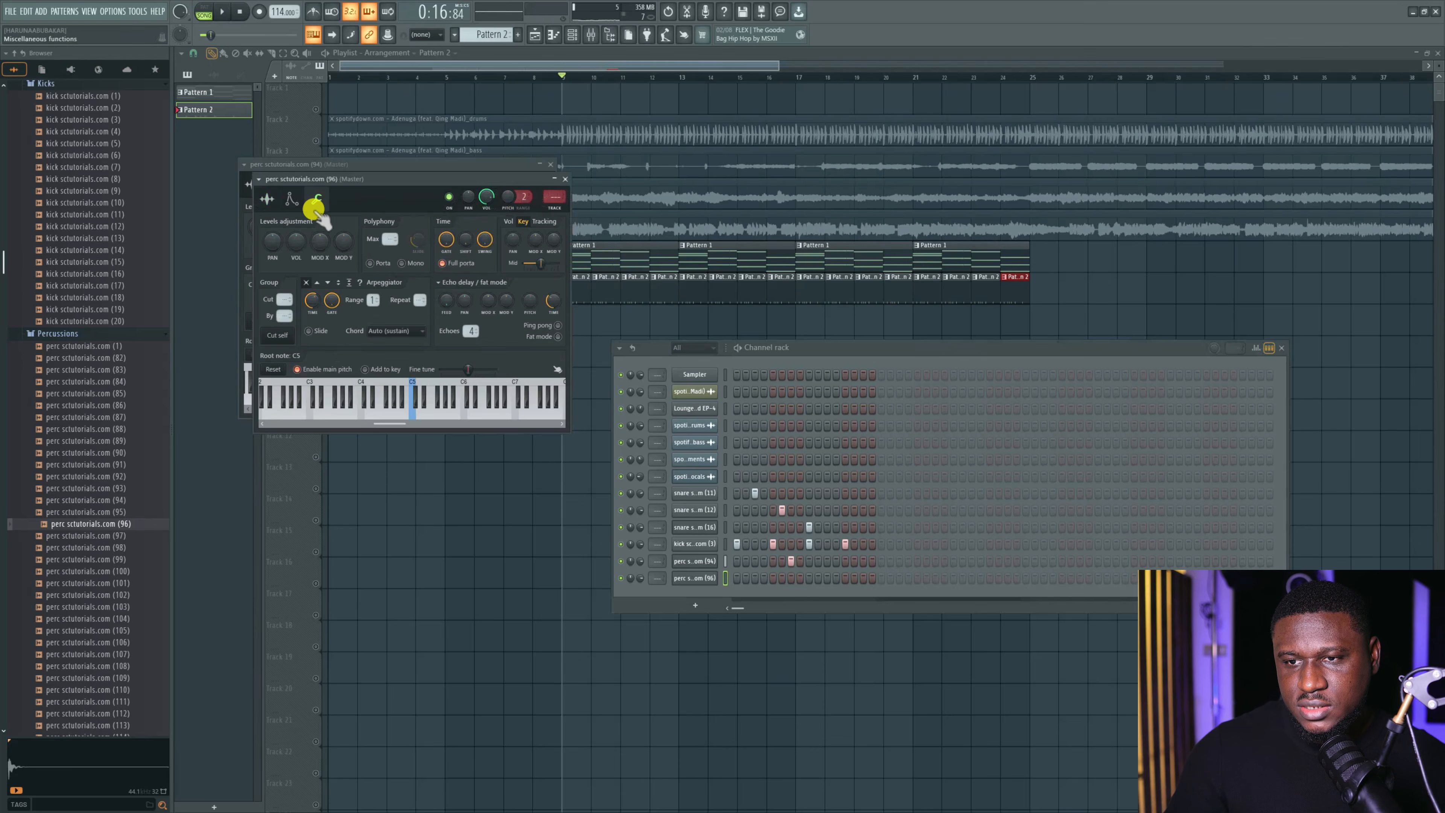
click(271, 199)
key(space)
click(827, 578)
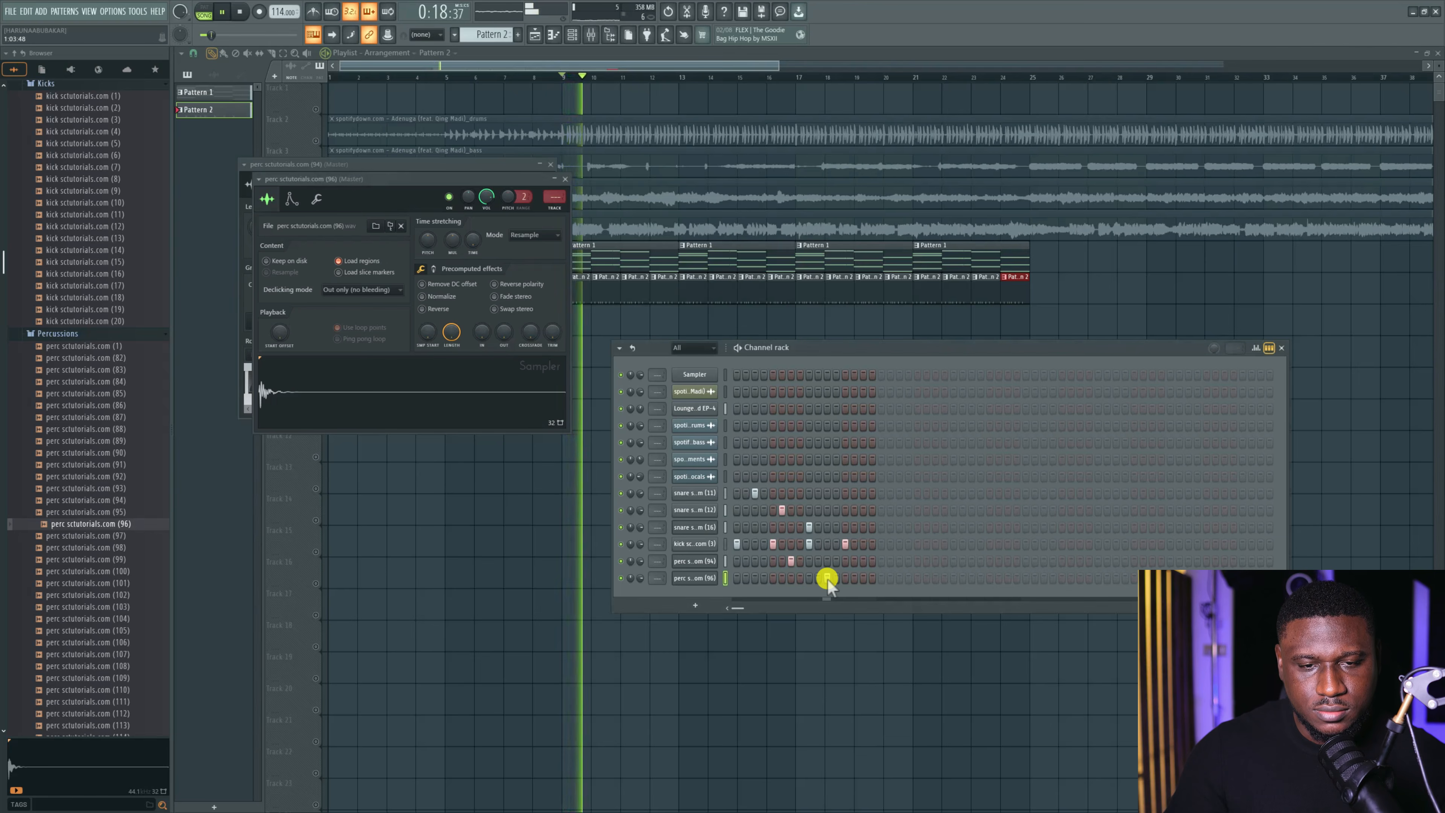
Audition more samples in the Percussions folder and add perc 123 as a new channel below perc 96.
scroll(114, 615, down, 4)
drag(114, 618, 121, 624)
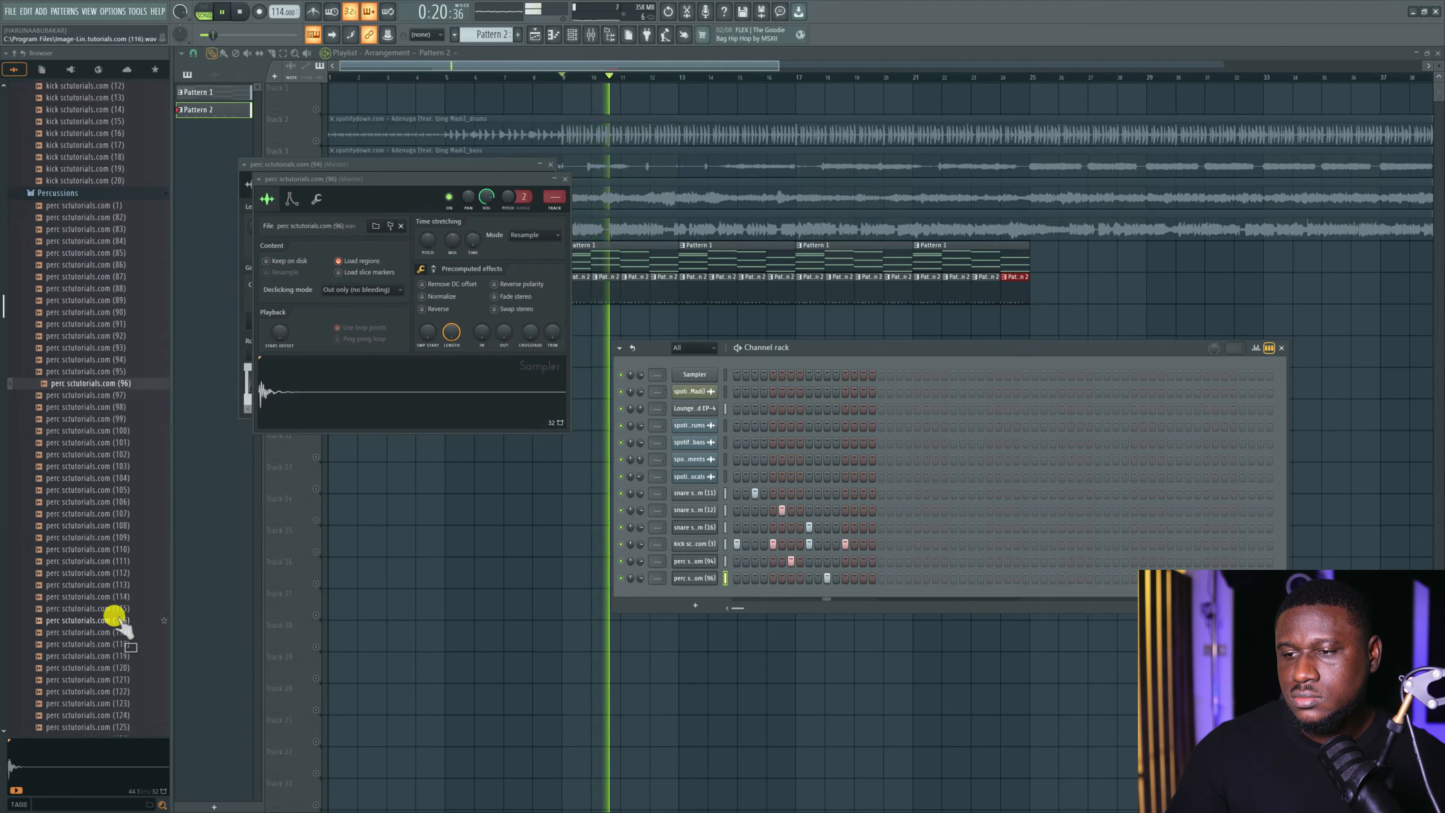
scroll(115, 619, up, 6)
scroll(88, 464, up, 2)
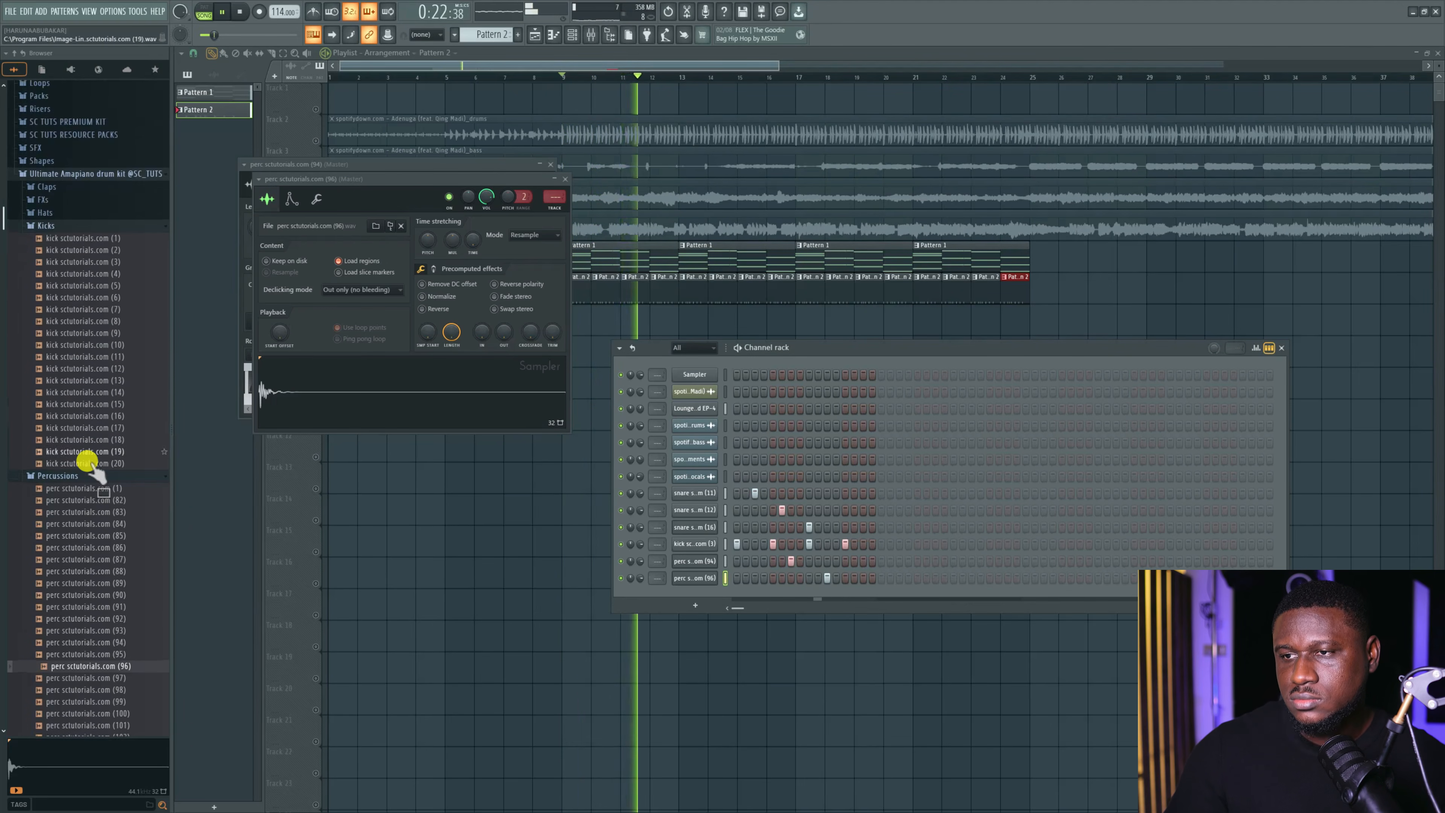
scroll(55, 483, down, 12)
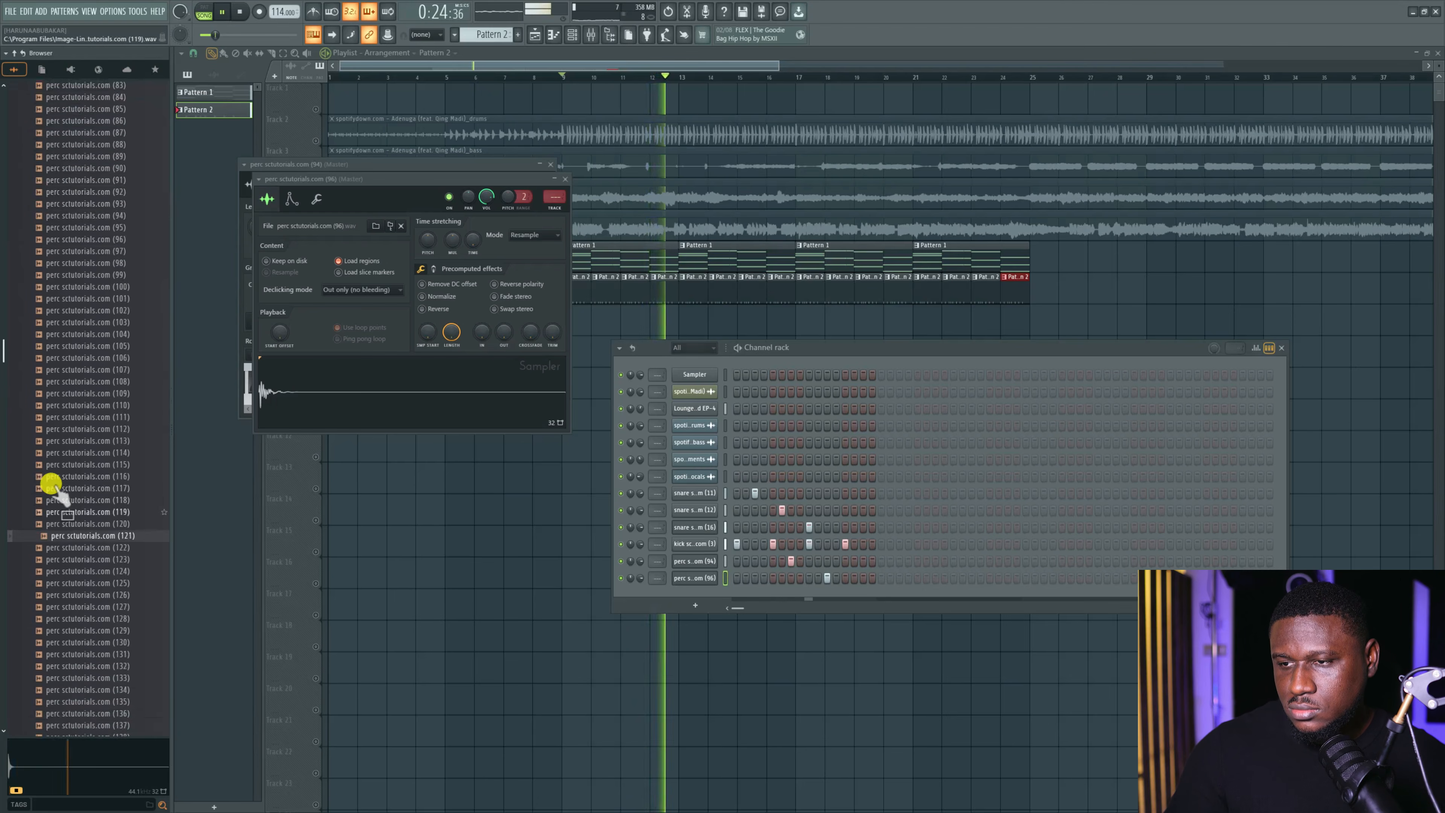
drag(64, 560, 713, 589)
key(space)
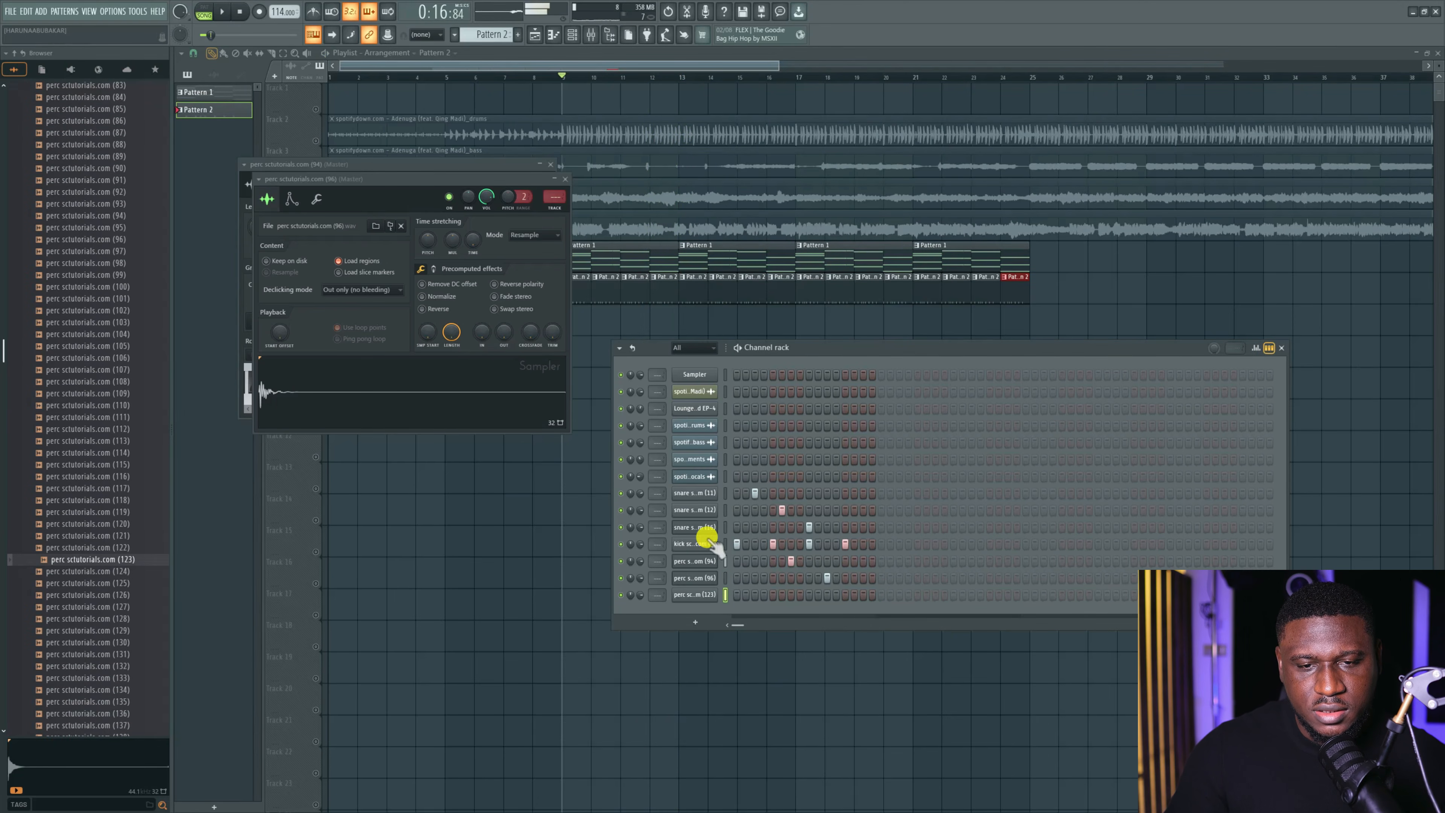
Open the perc 123 channel's sampler settings and raise the sample's fade-out.
click(694, 594)
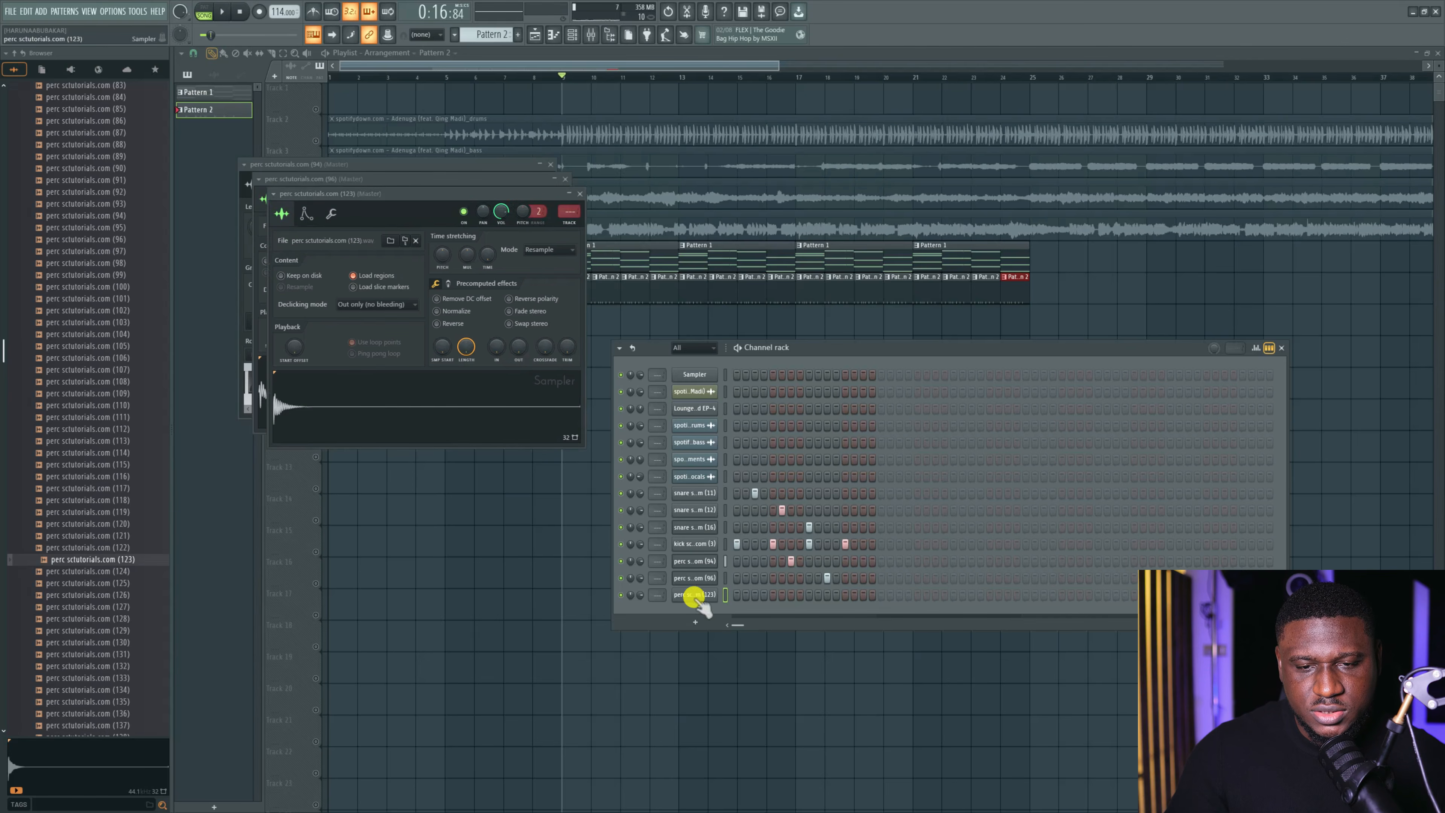
click(463, 390)
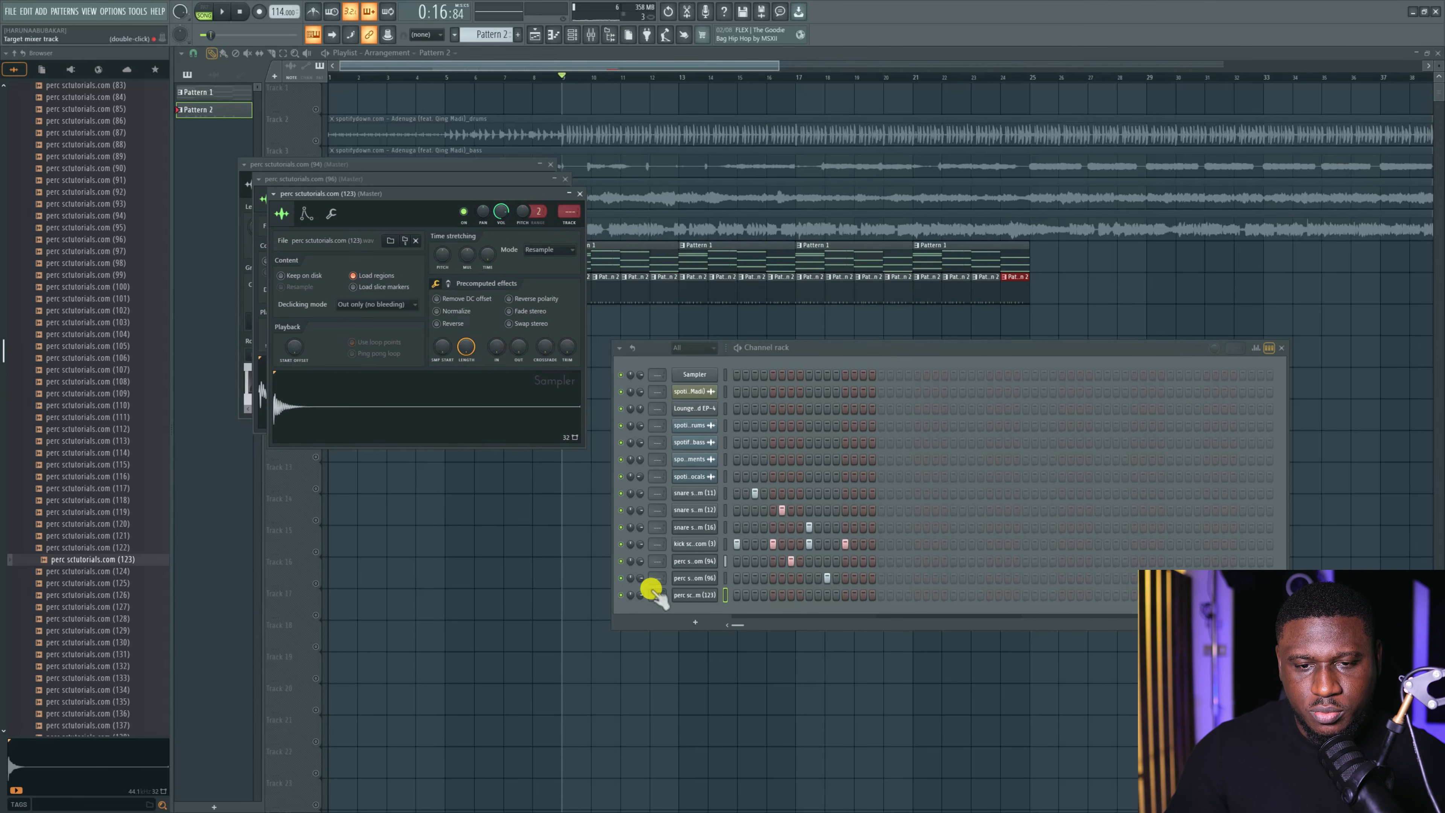
click(686, 599)
click(687, 599)
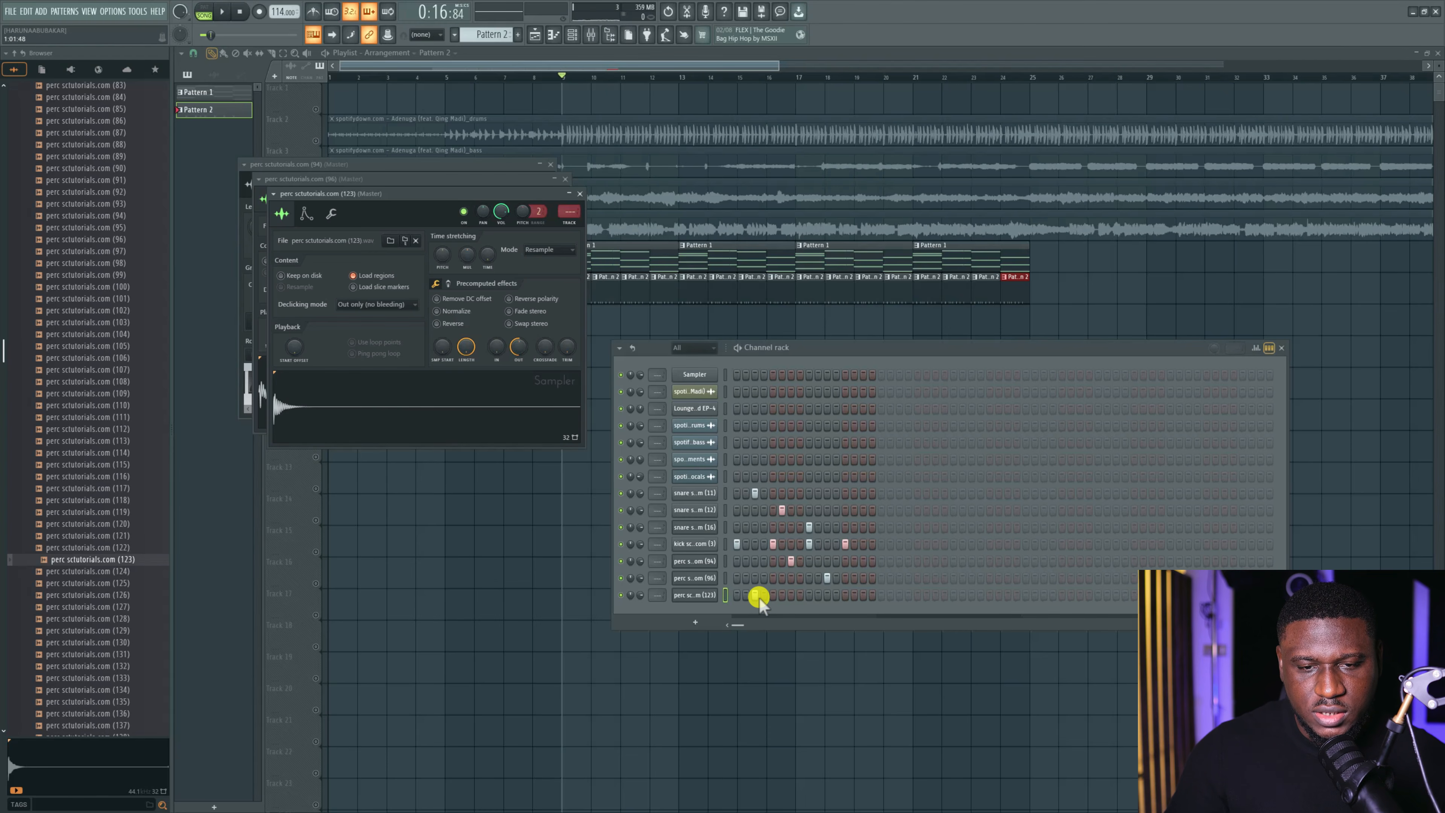
Place perc 123 hits on steps 3, 6 and 9 and adjust the channel's volume during playback.
click(782, 595)
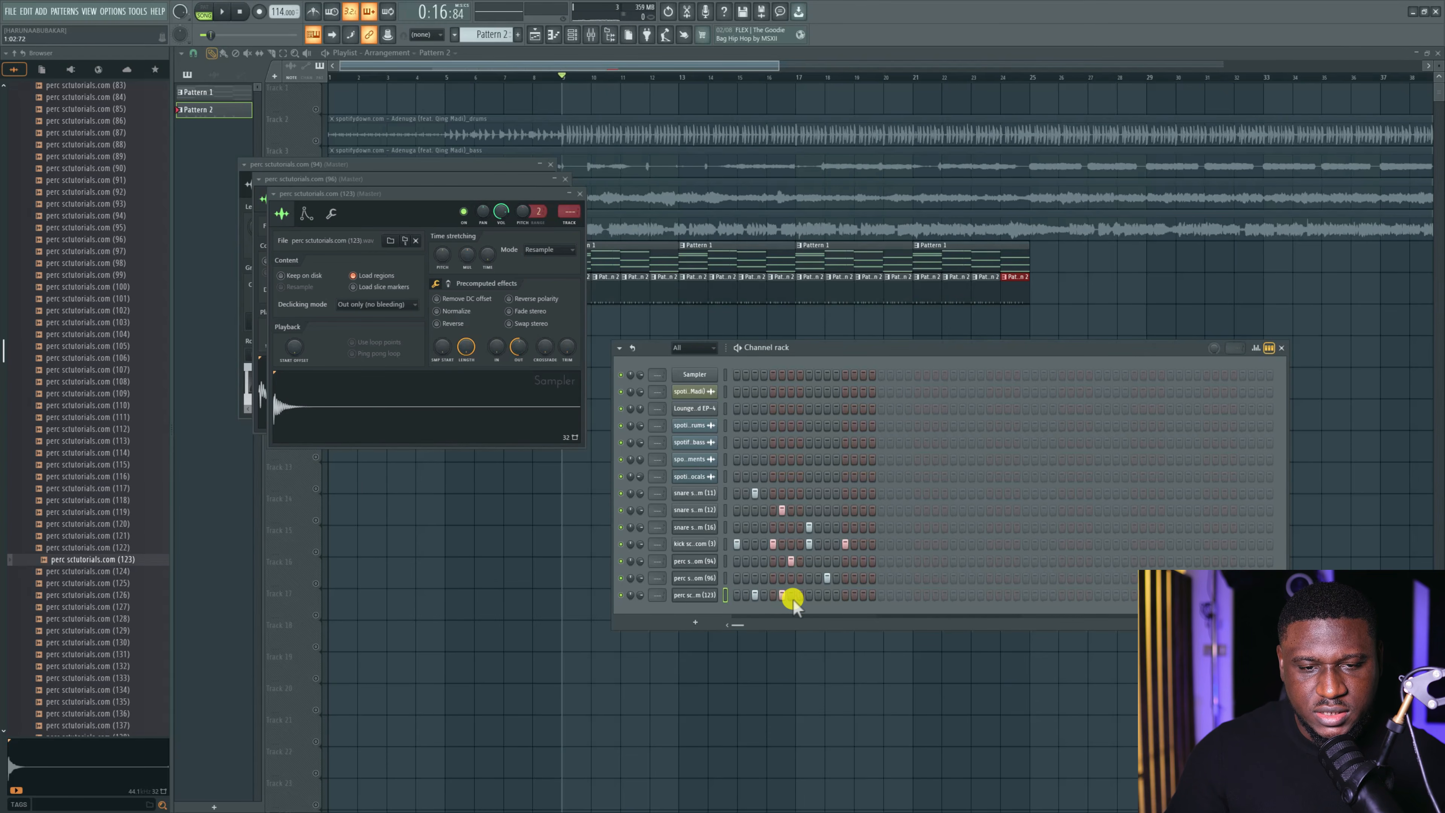
key(space)
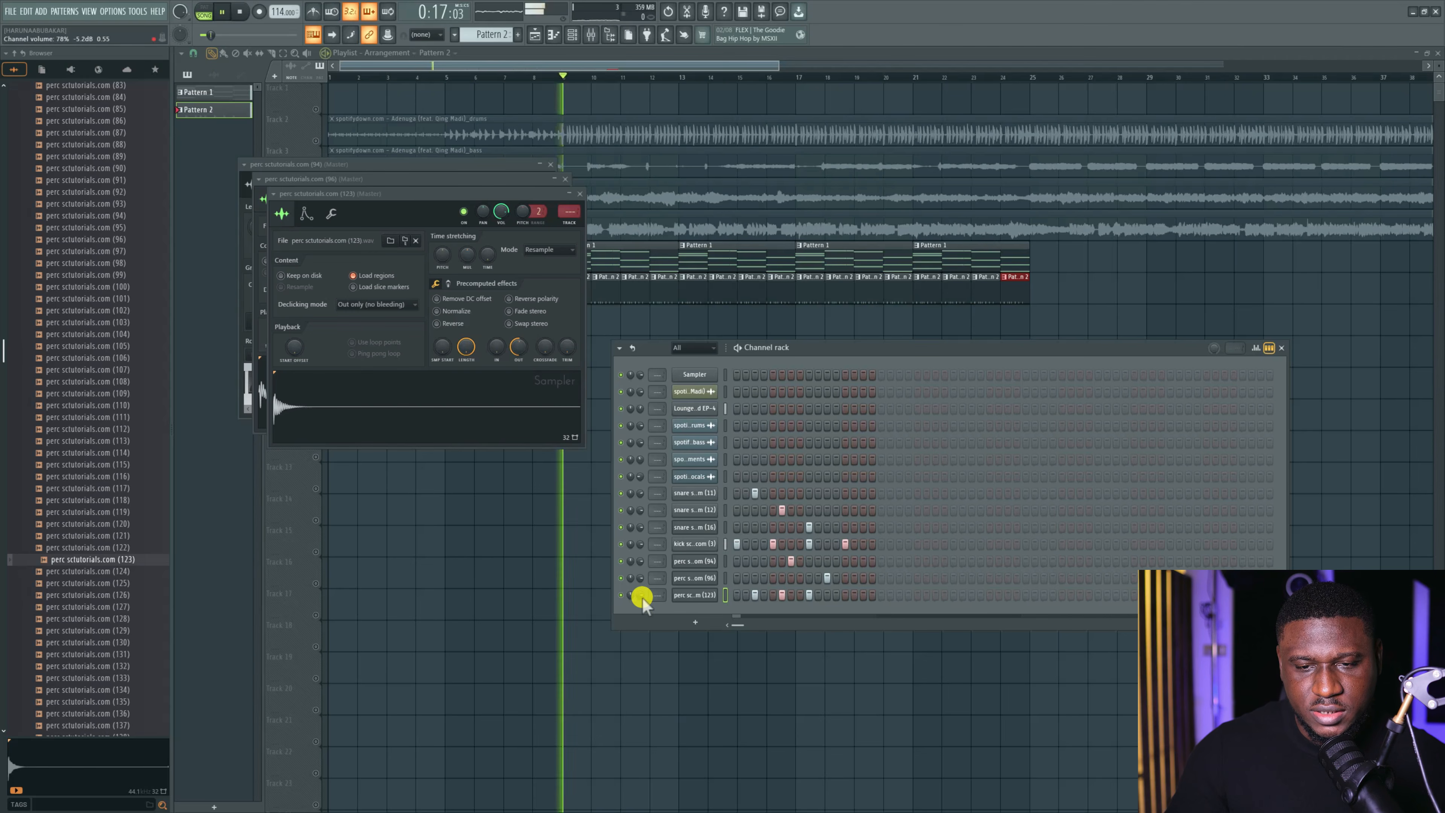
drag(643, 597, 643, 587)
key(space)
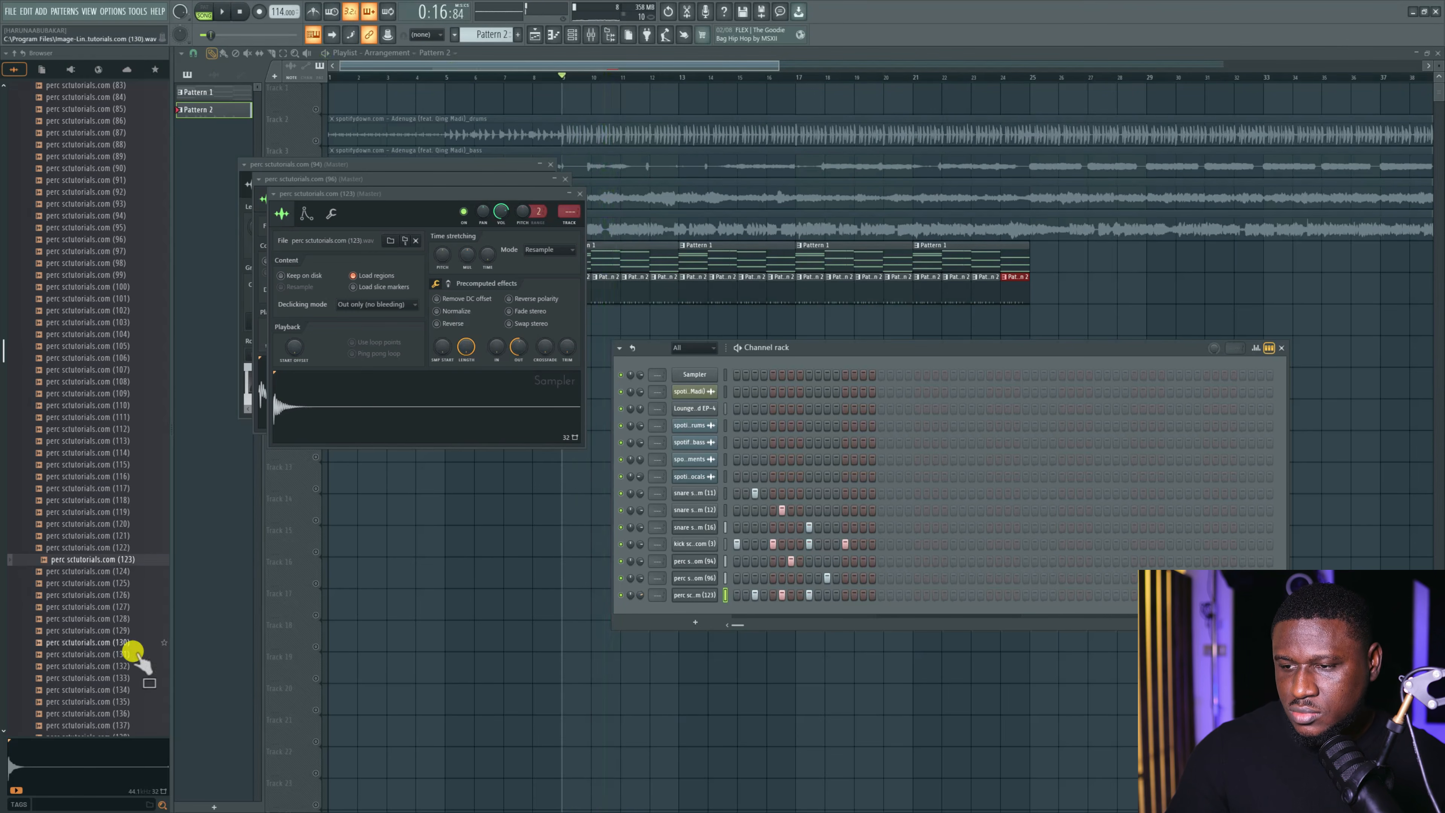
Add the perc 129 sample as a new channel below perc 123 and open its miscellaneous functions.
click(81, 630)
scroll(81, 637, down, 6)
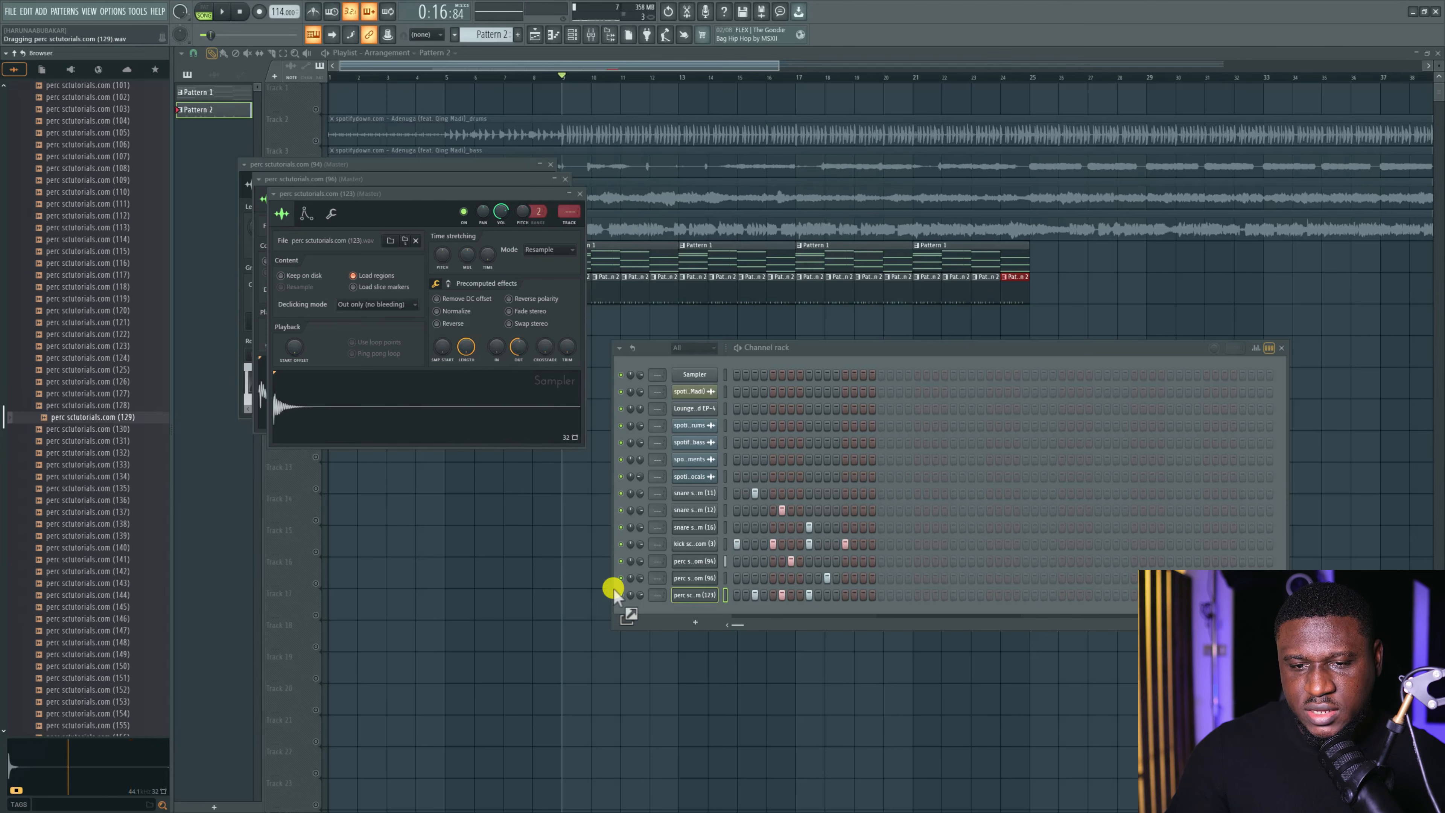
drag(656, 607, 660, 607)
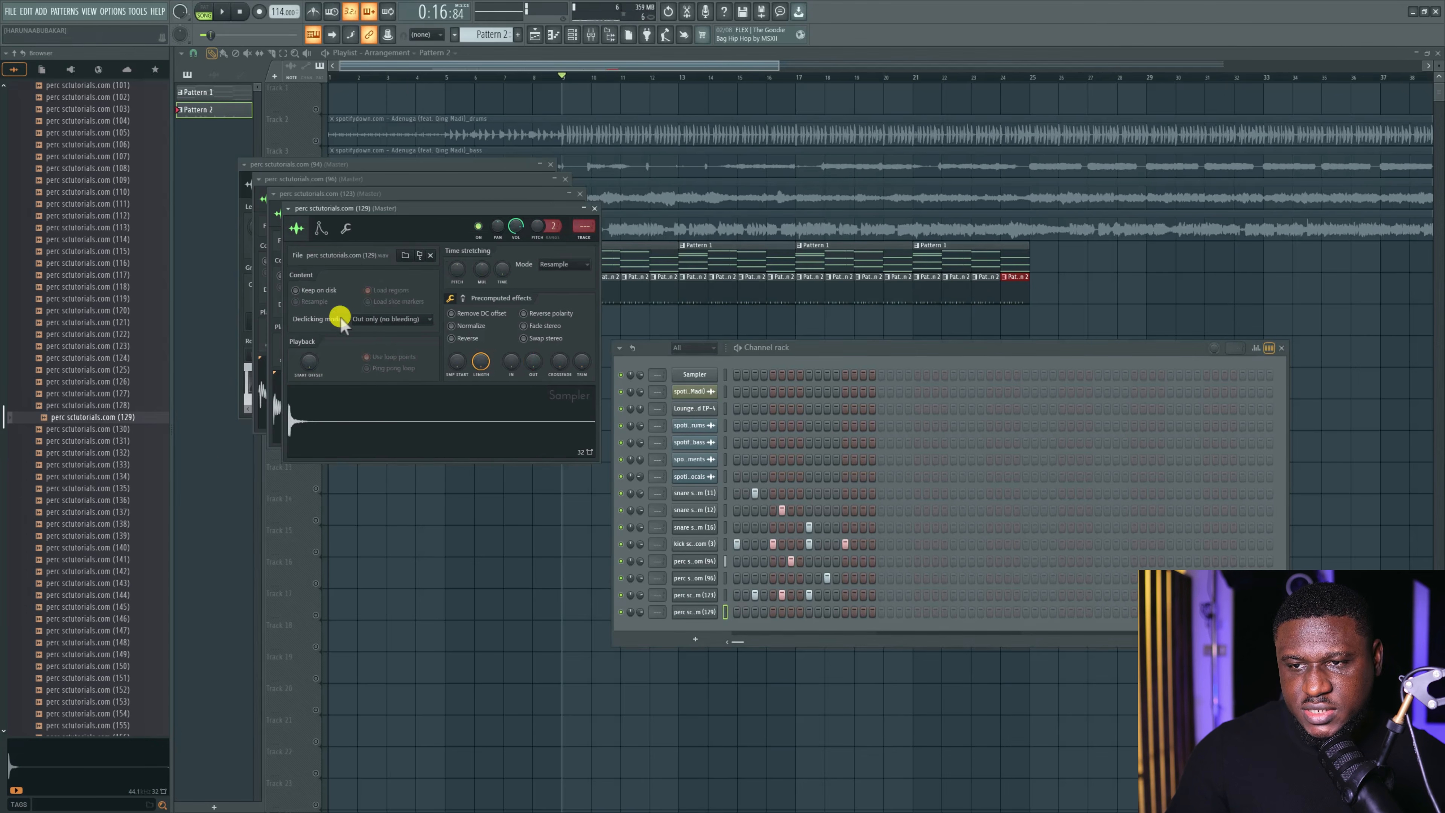
click(346, 228)
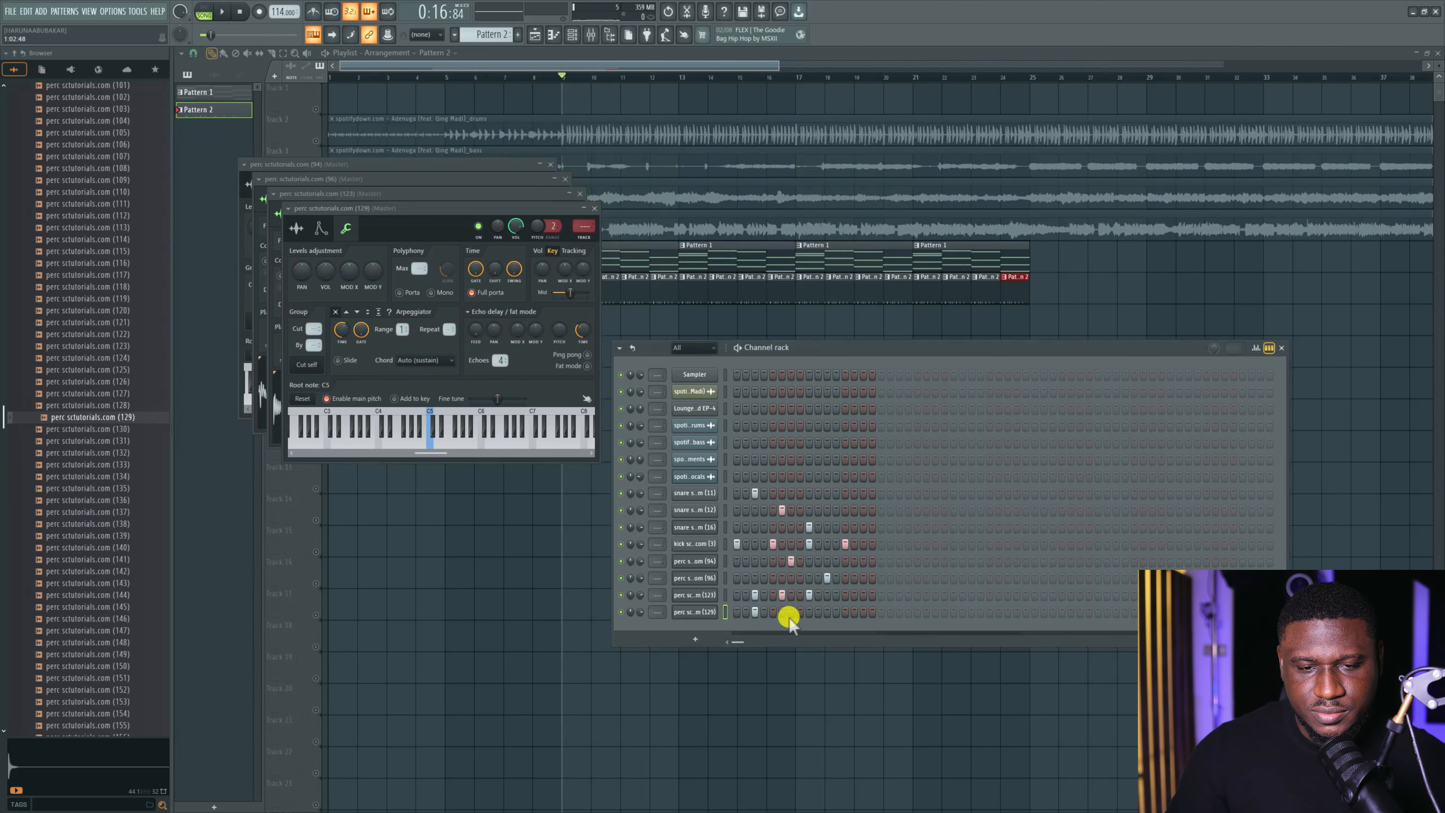
Place perc 129 hits on steps 3, 6 and 9, listen to the pattern and close the channel rack.
click(810, 611)
key(space)
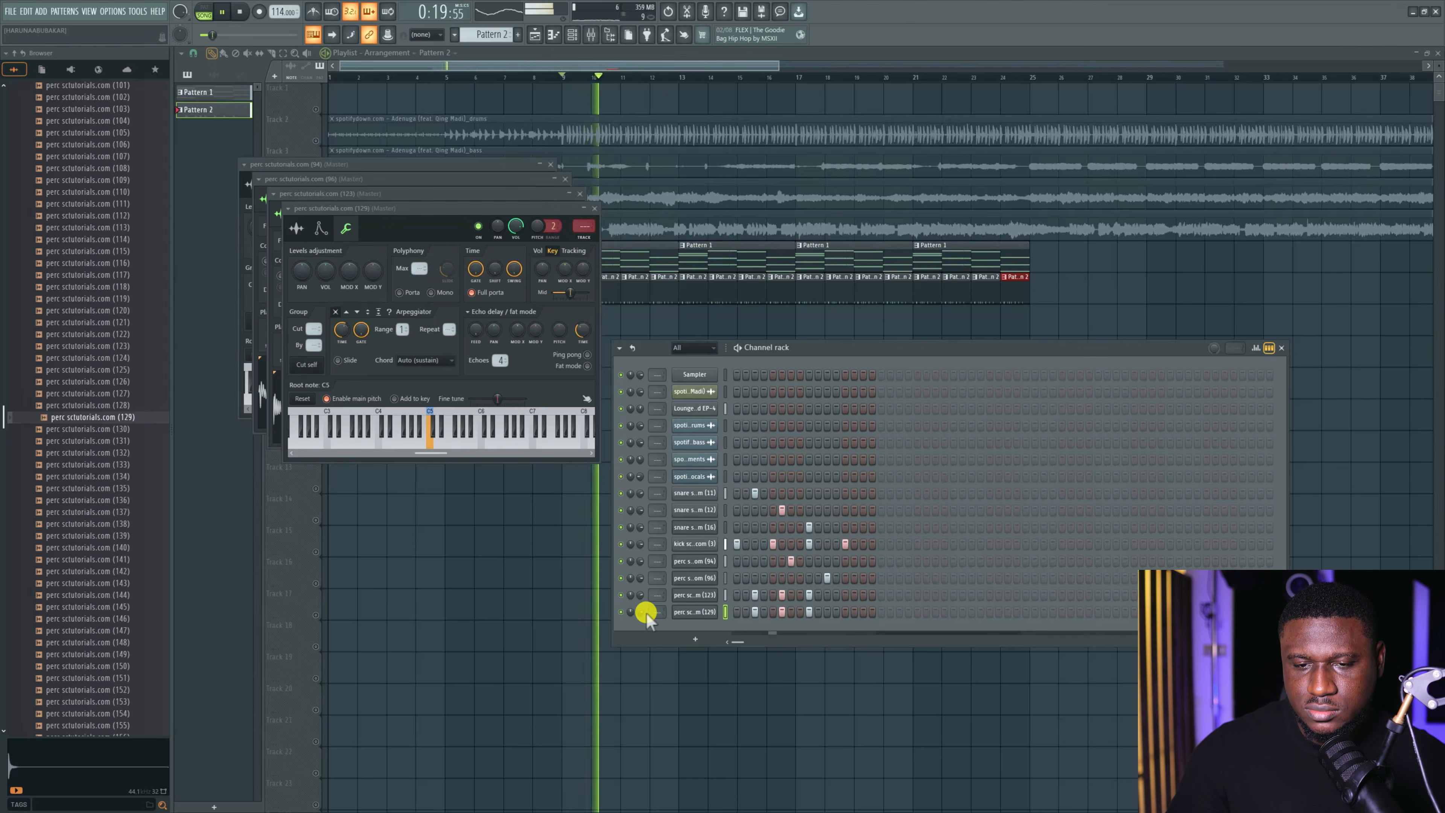
scroll(637, 613, down, 2)
right_click(492, 603)
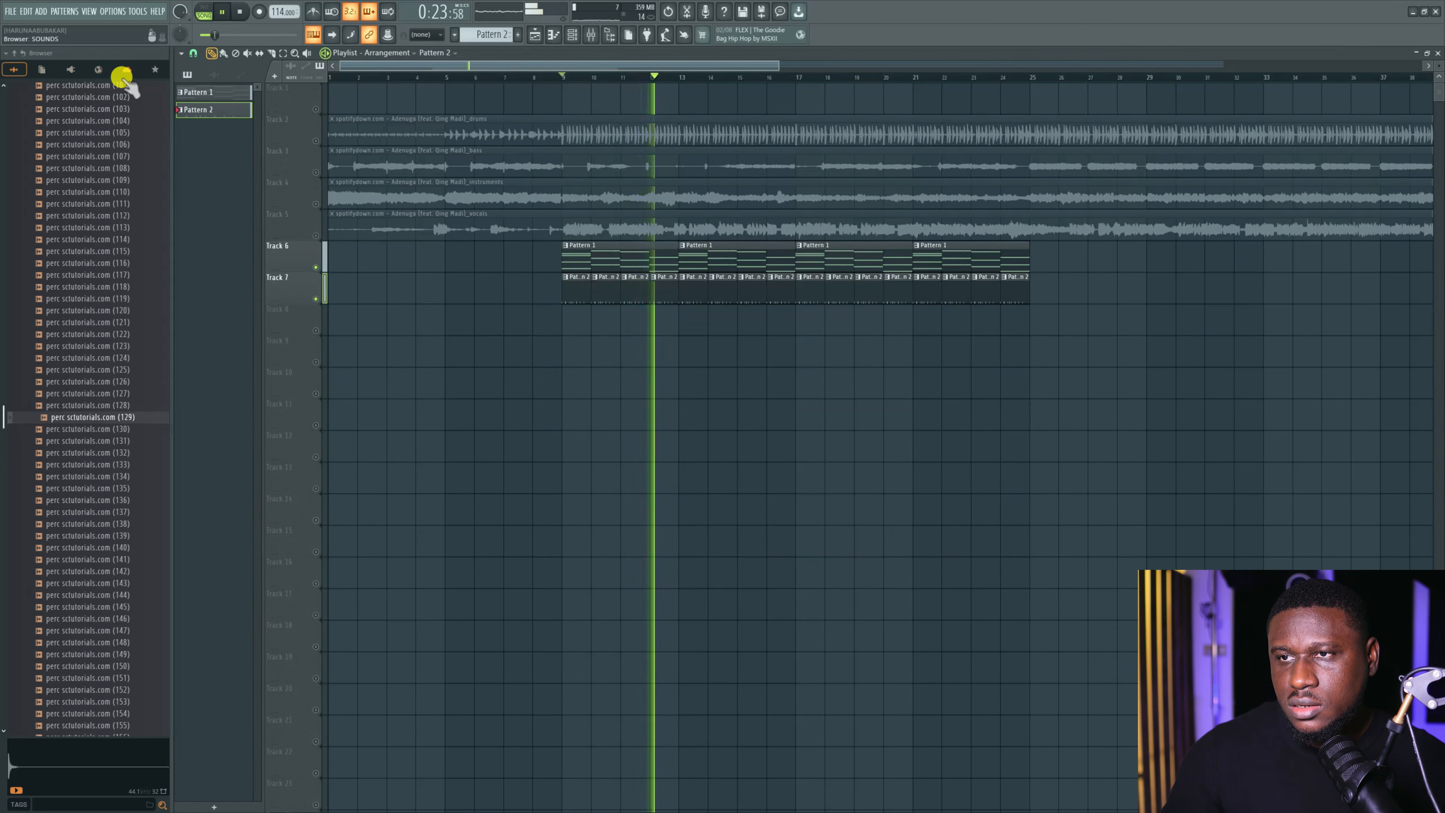
key(space)
Collapse the Amapiano kit's Percussions folder and expand its Shaker n Hat loops folder.
click(43, 74)
click(95, 72)
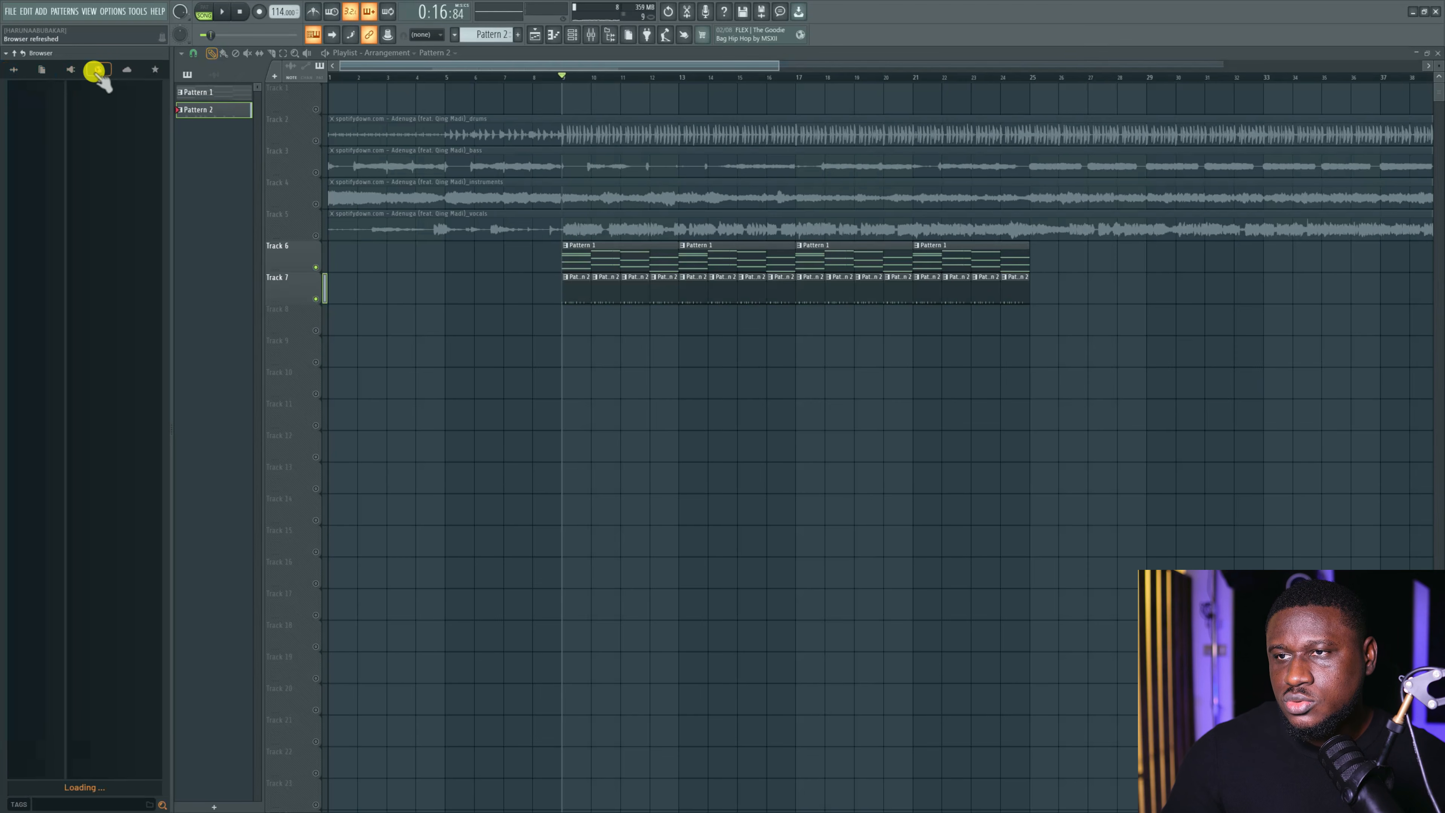
click(24, 70)
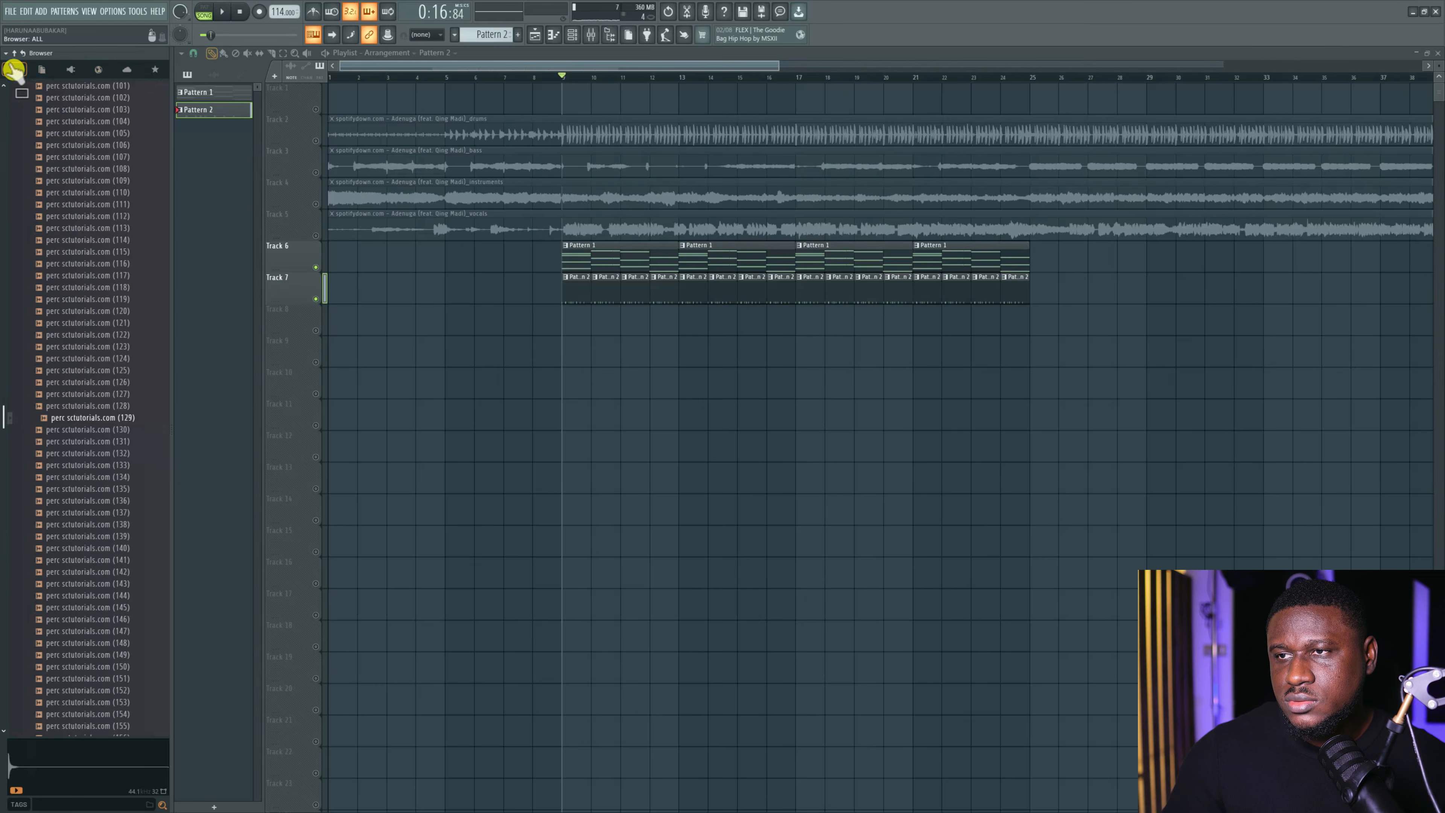
scroll(86, 129, up, 5)
scroll(74, 157, down, 5)
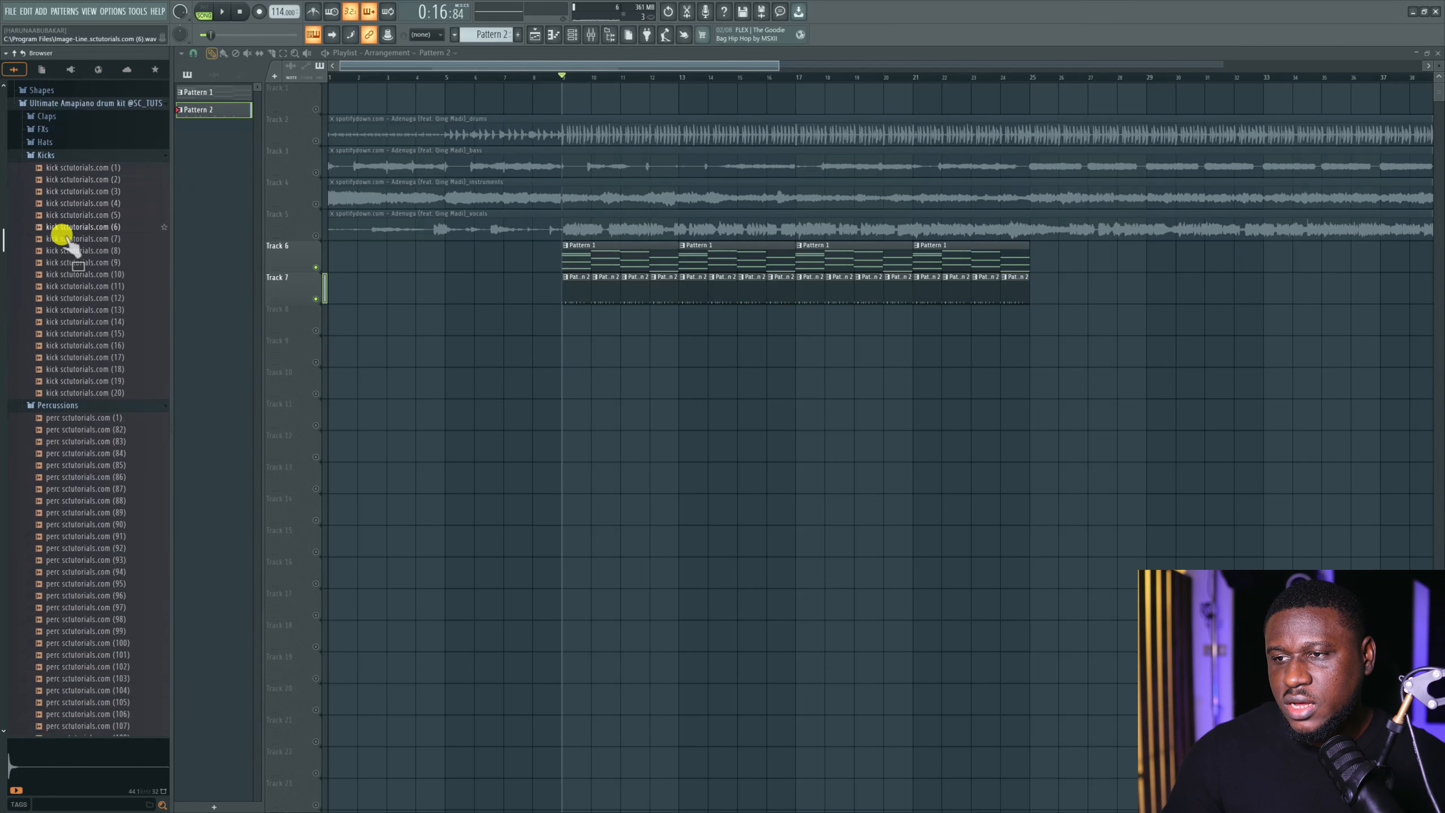
click(78, 405)
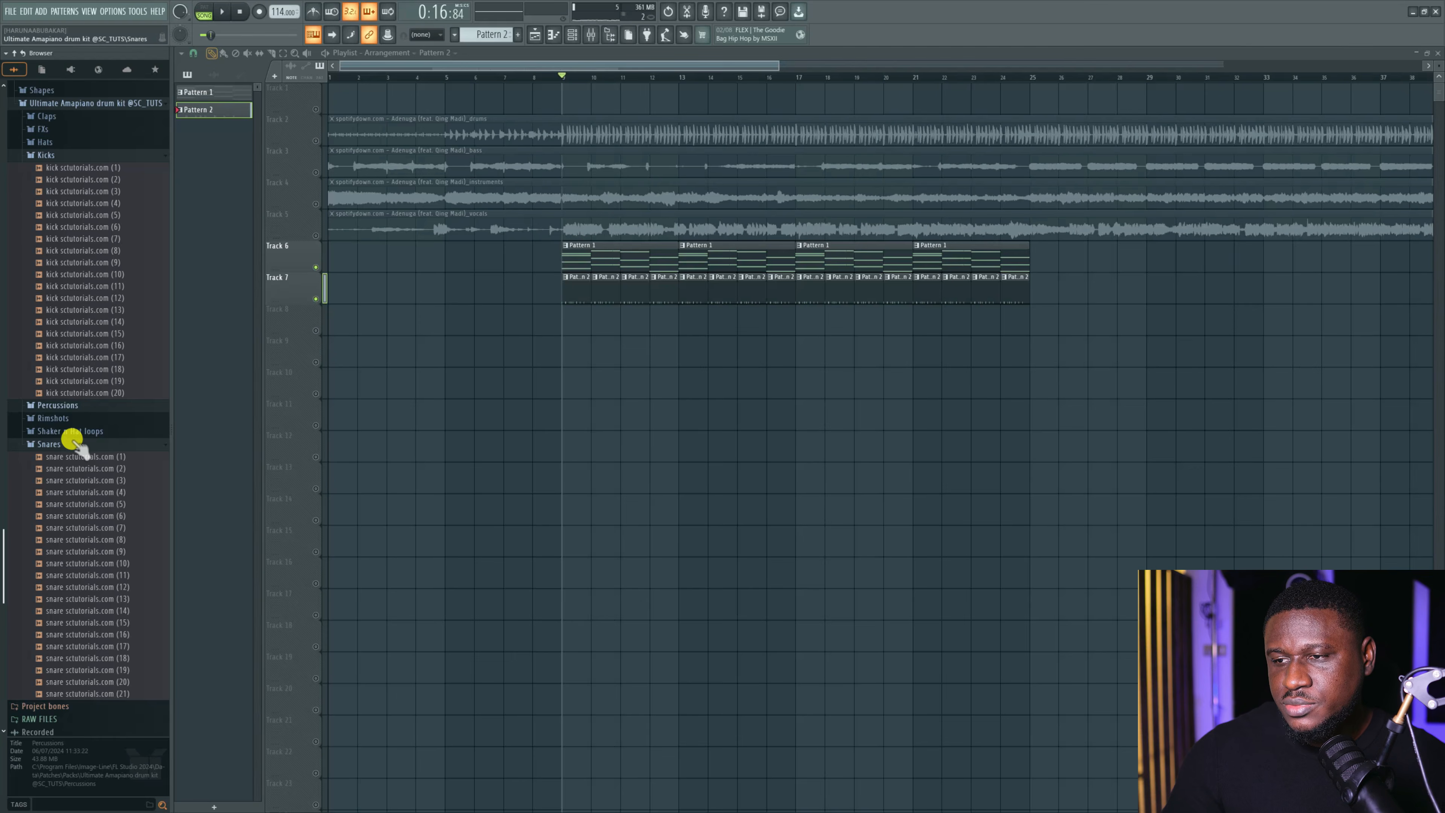
click(71, 432)
scroll(65, 452, down, 4)
Audition the shaker 8 and 7 loops and place shaker 7 on track 8 at bar 9.
click(66, 445)
click(67, 424)
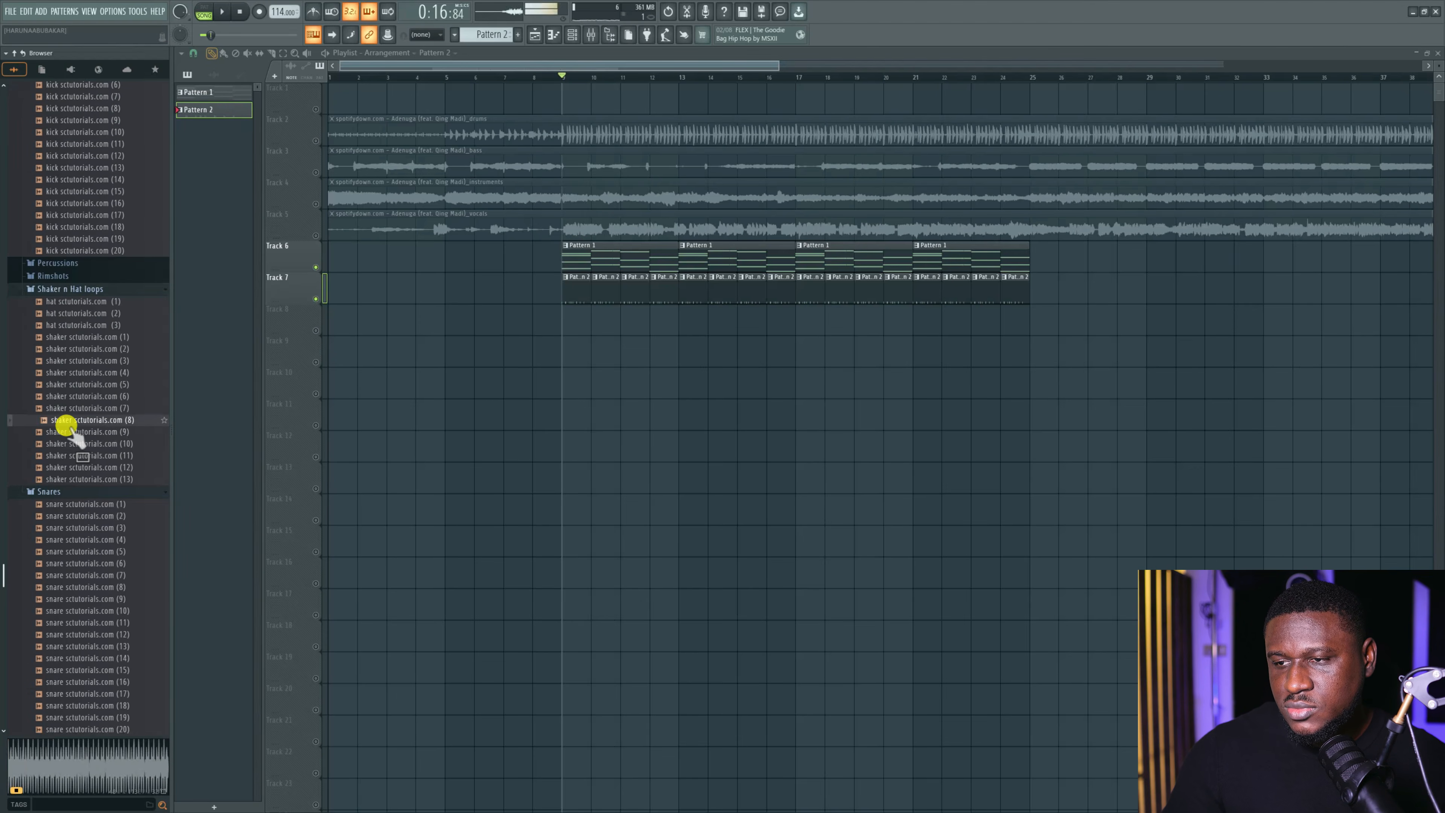
click(88, 408)
drag(89, 407, 580, 329)
Unmute track 8, play the song from bar 9 and open the shaker 7 clip's channel settings.
double_click(581, 327)
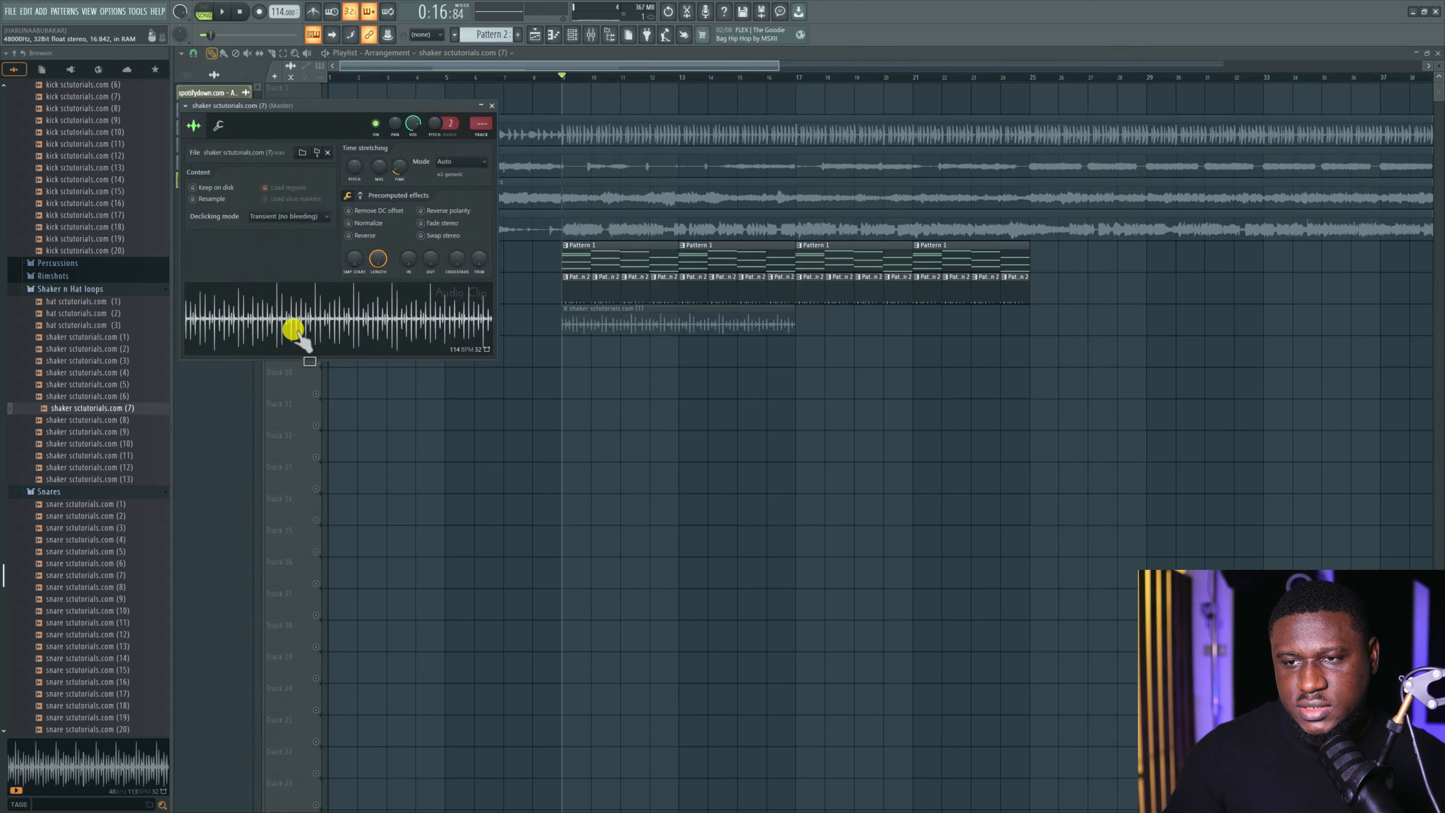
key(Escape)
click(316, 331)
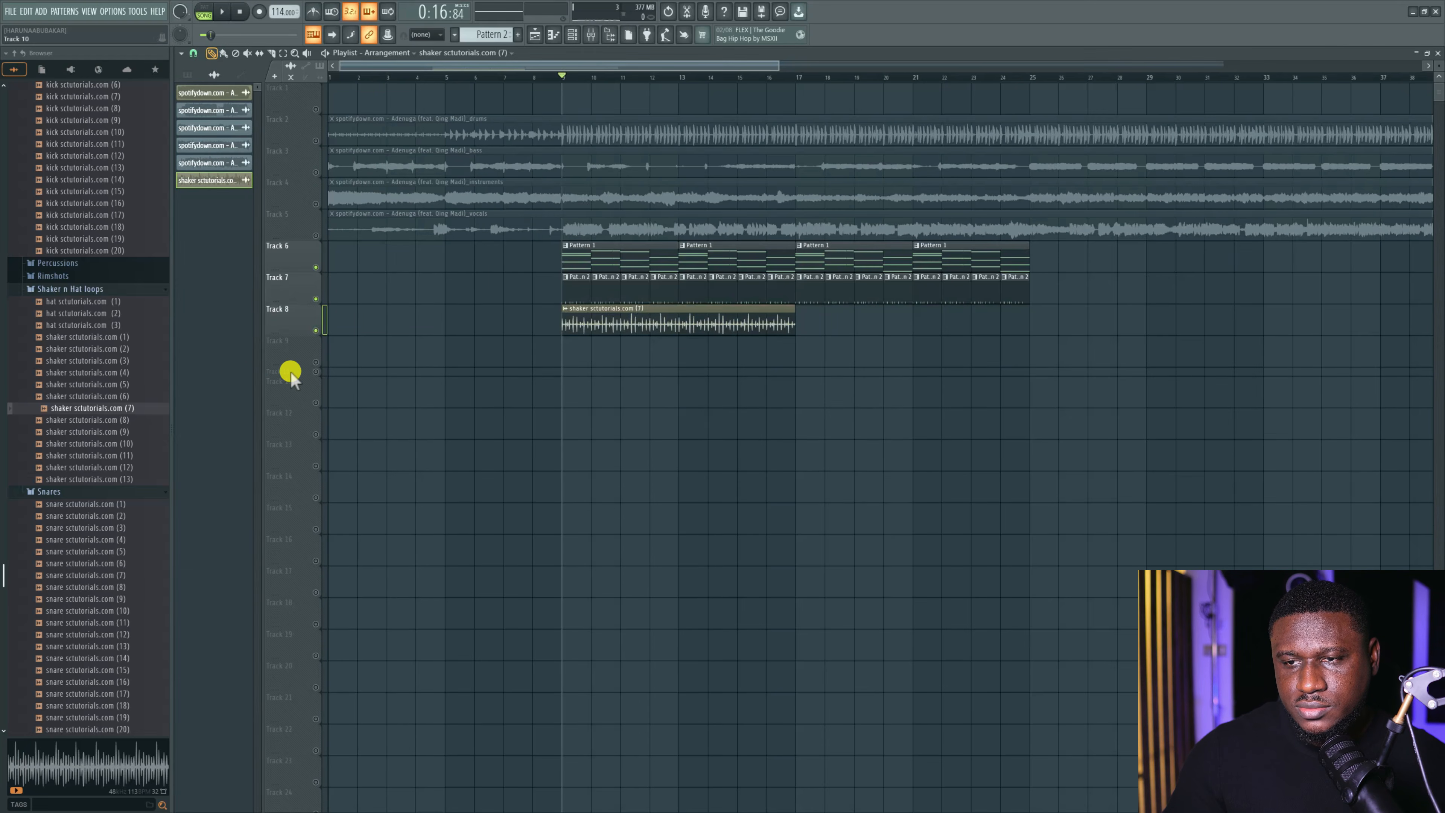
key(space)
double_click(585, 317)
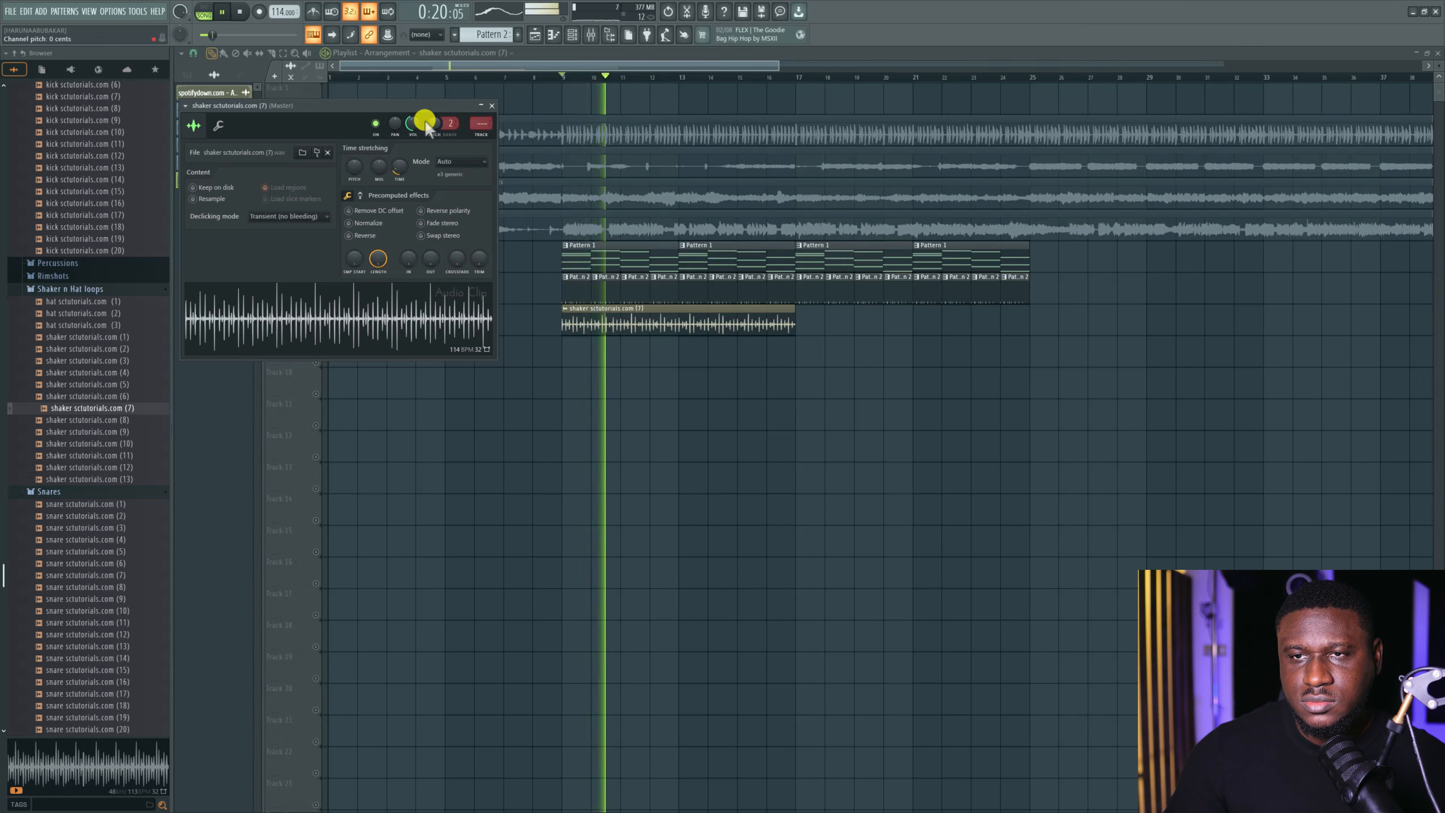
Repeat the shaker 7 loop as four-bar clips on track 8 from bar 9 to bar 25.
ctrl+click(697, 321)
key(ctrl+b)
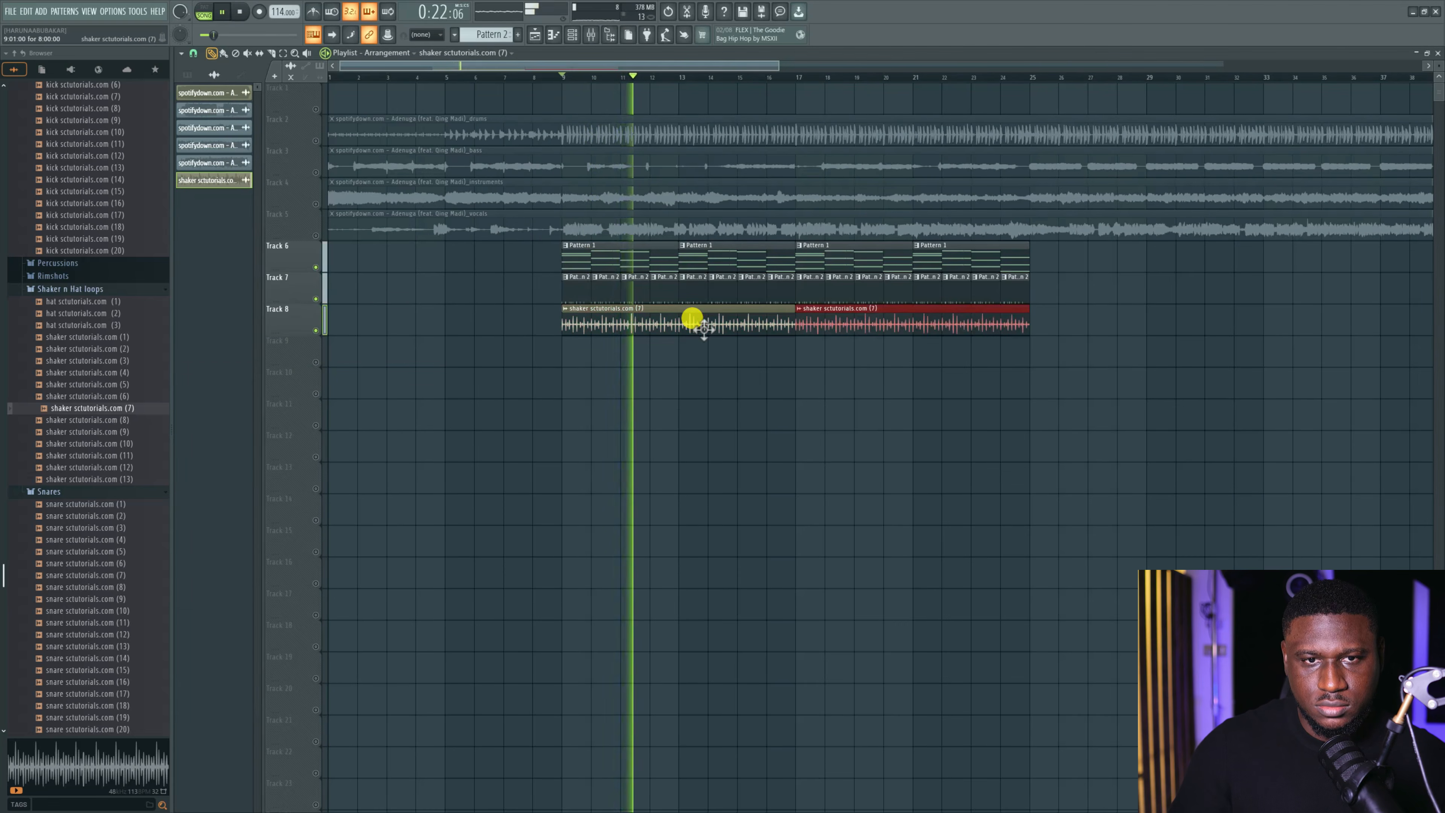
ctrl+click(635, 382)
key(space)
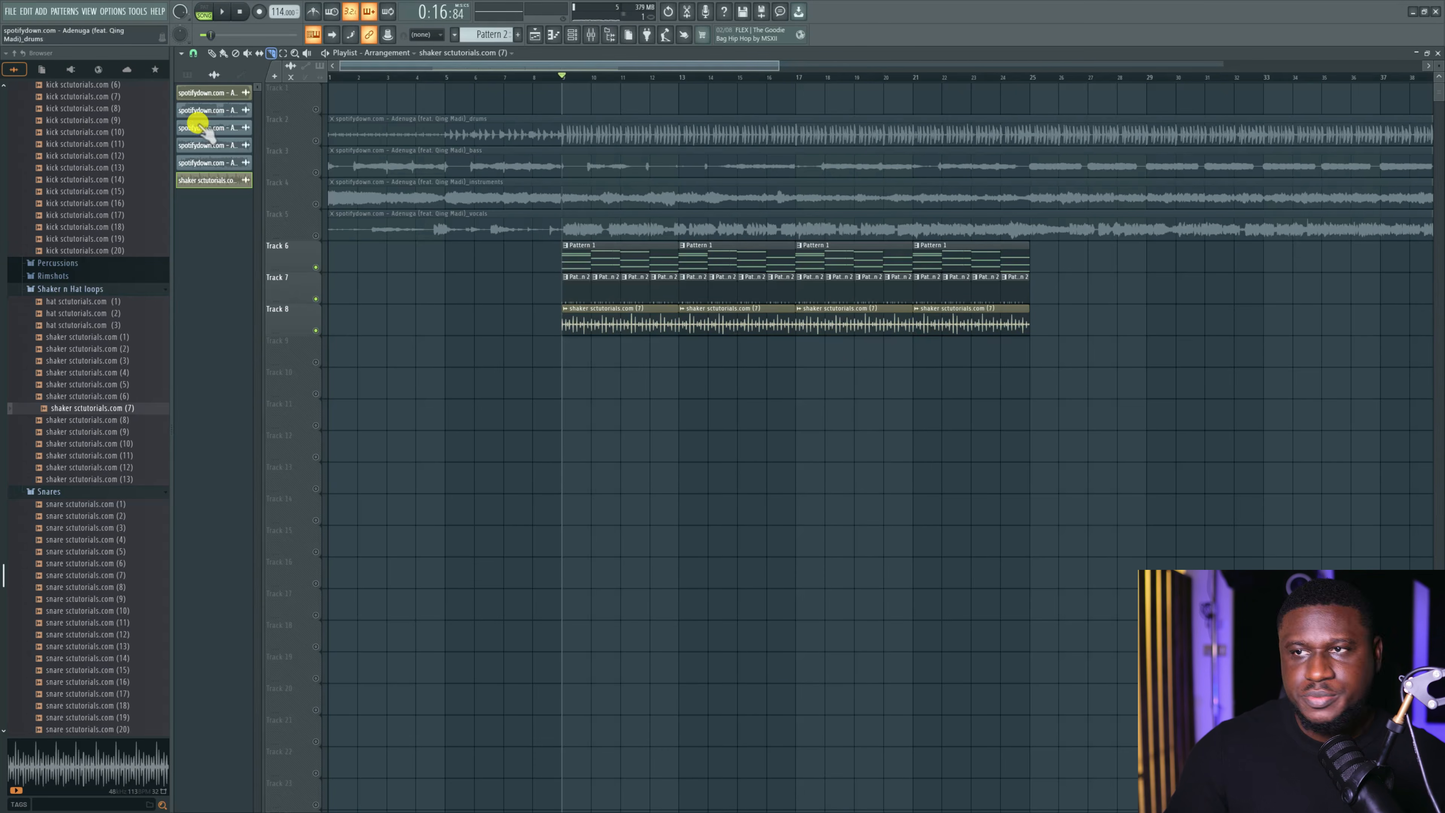
Unmute the vocals stem on track 5 and play it with the new drums.
key(space)
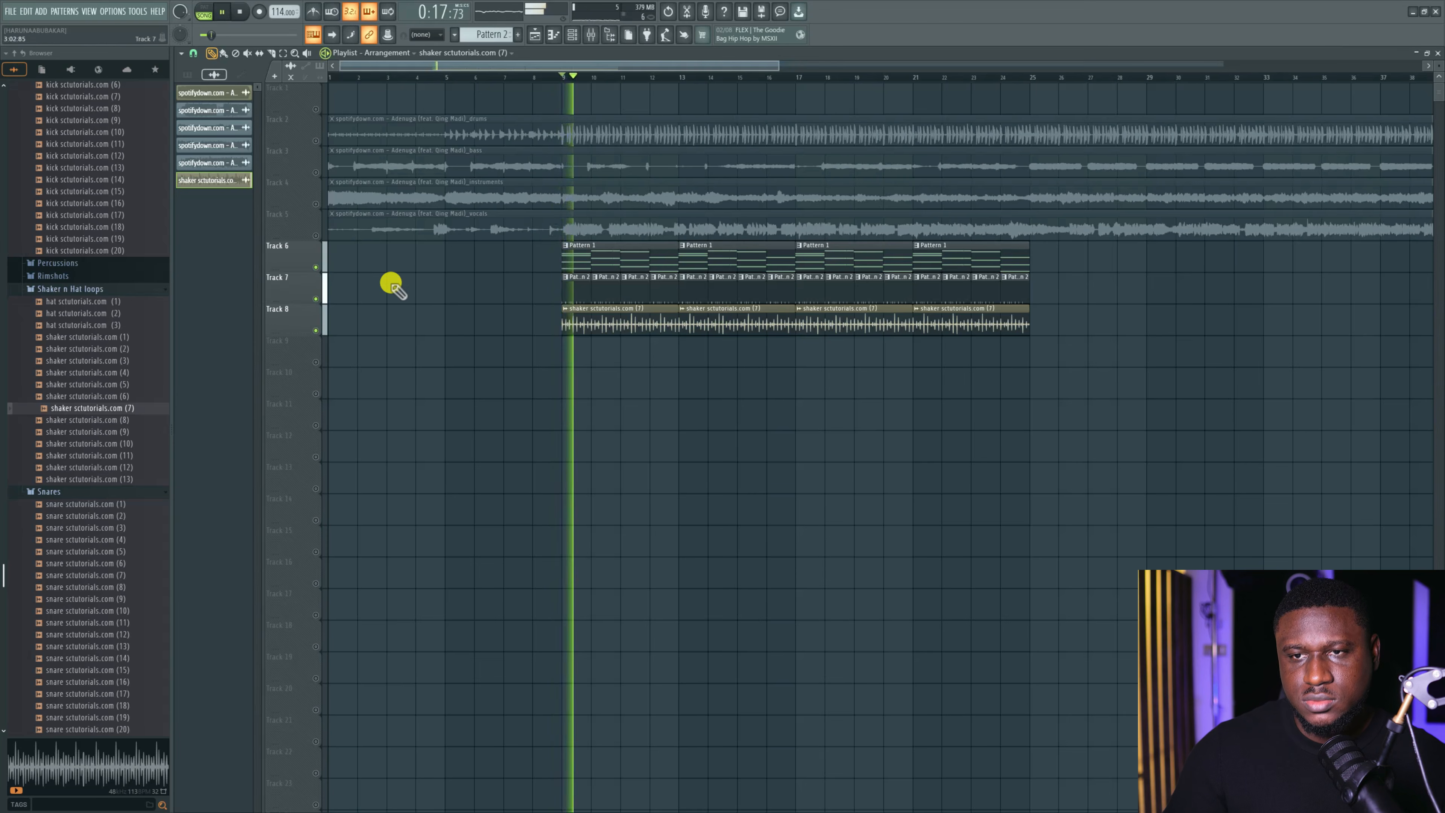
key(space)
click(316, 235)
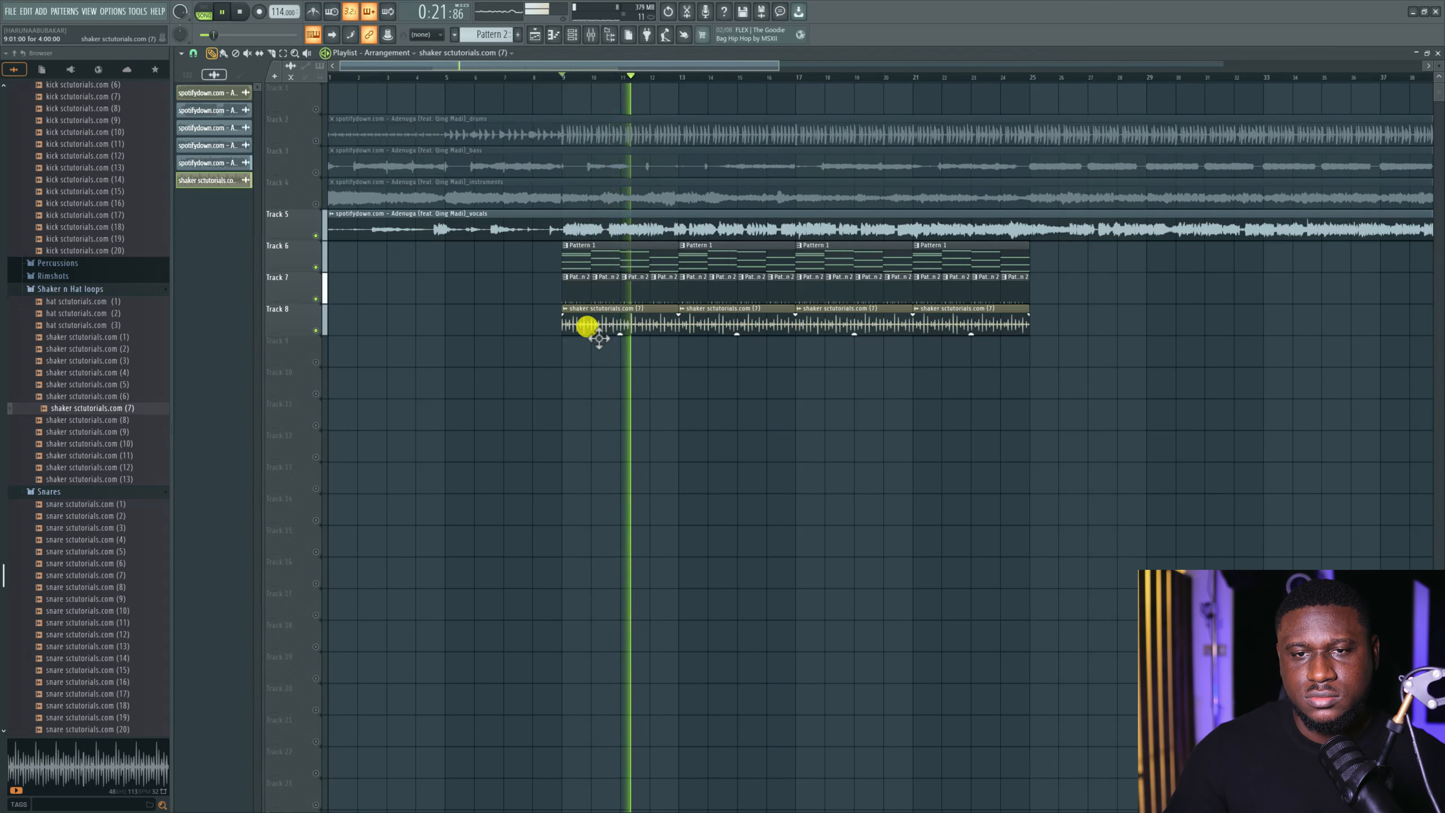
Select Pattern 2, open the channel rack with all channels shown and restart playback.
click(575, 295)
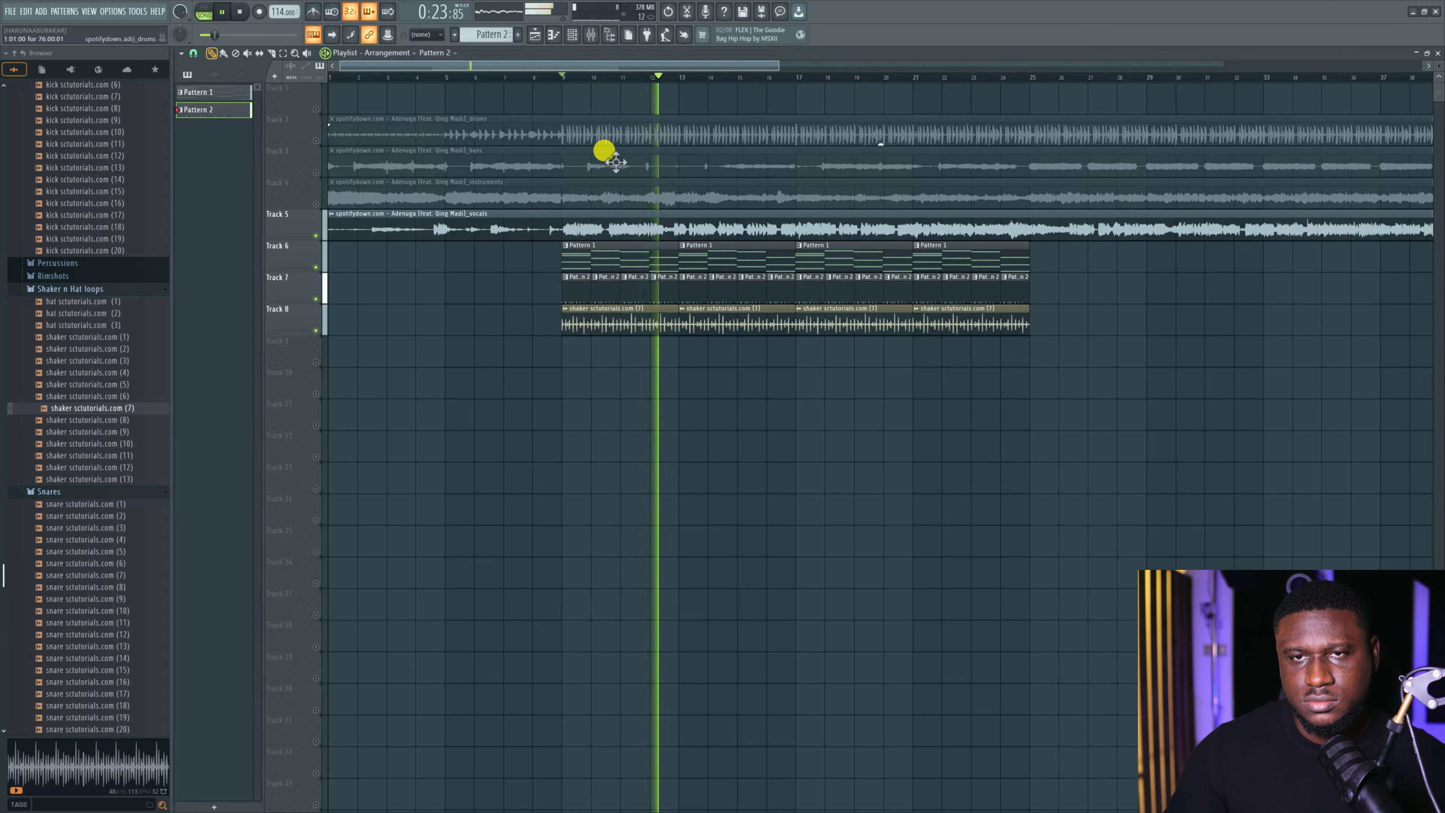
click(572, 35)
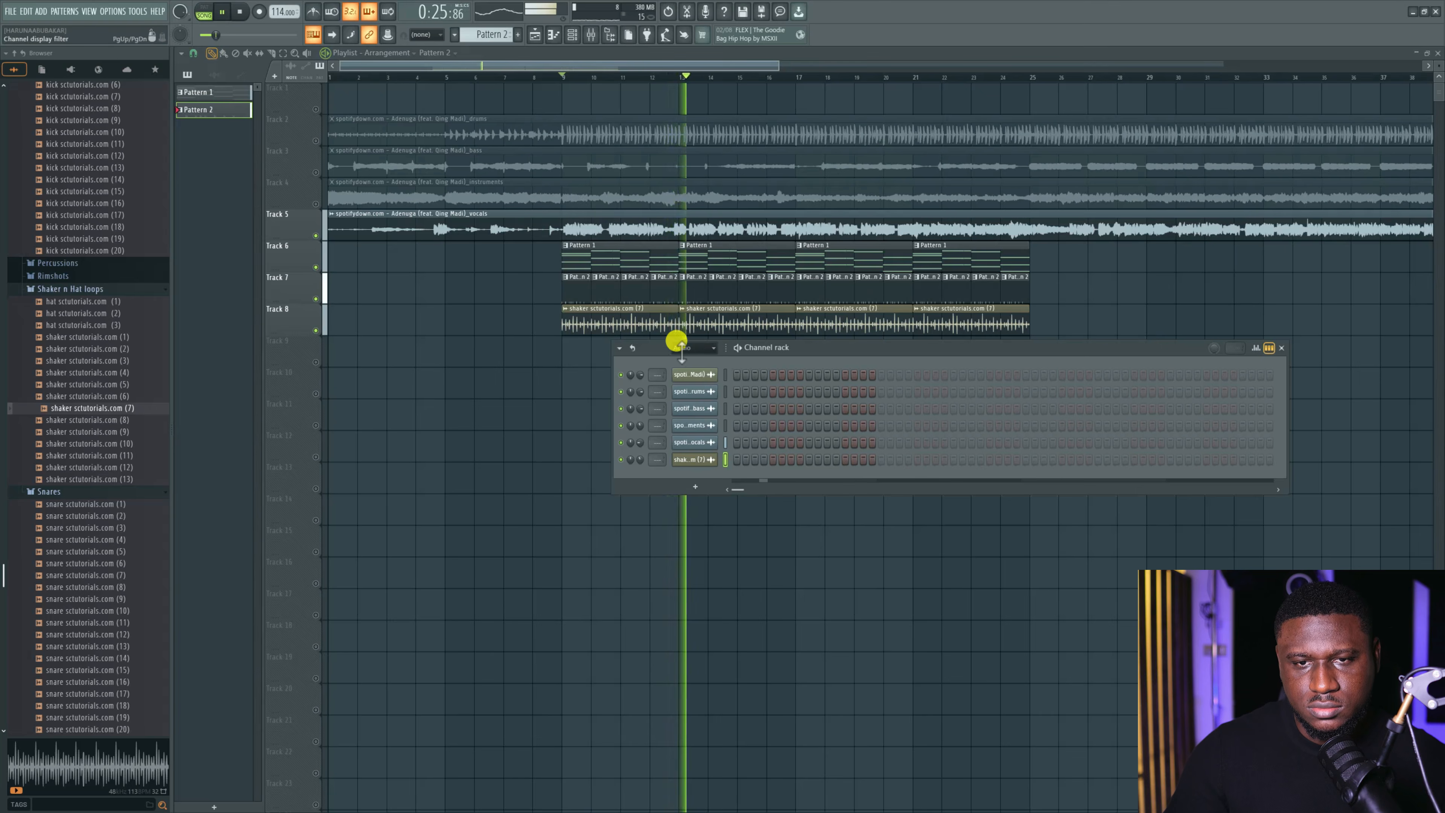
click(693, 347)
click(687, 361)
key(space)
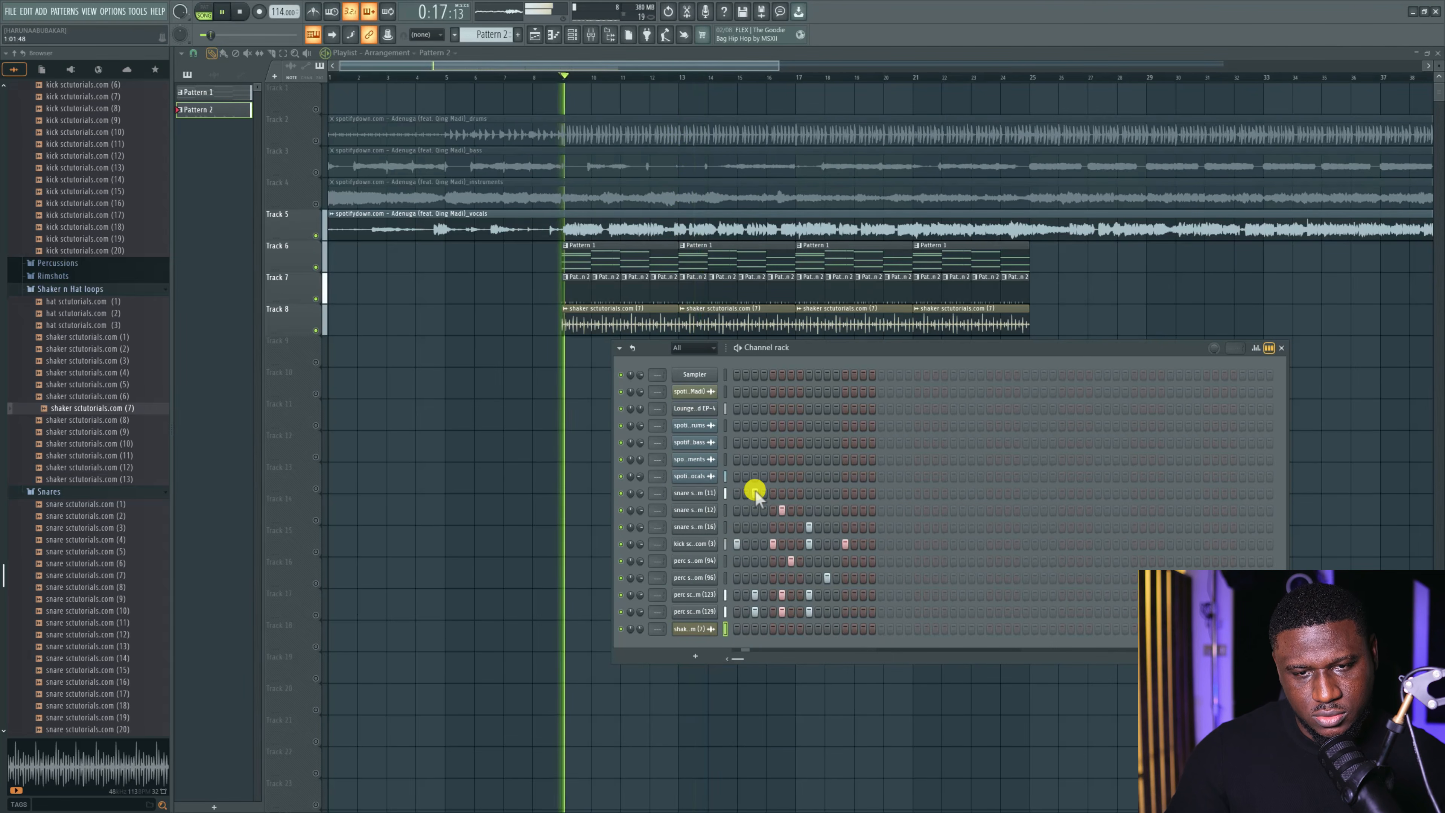
Place snare 11, 12 and 16 on steps 1, 4 and 7, clear percs 123 and 129, and play the revised groove.
click(755, 492)
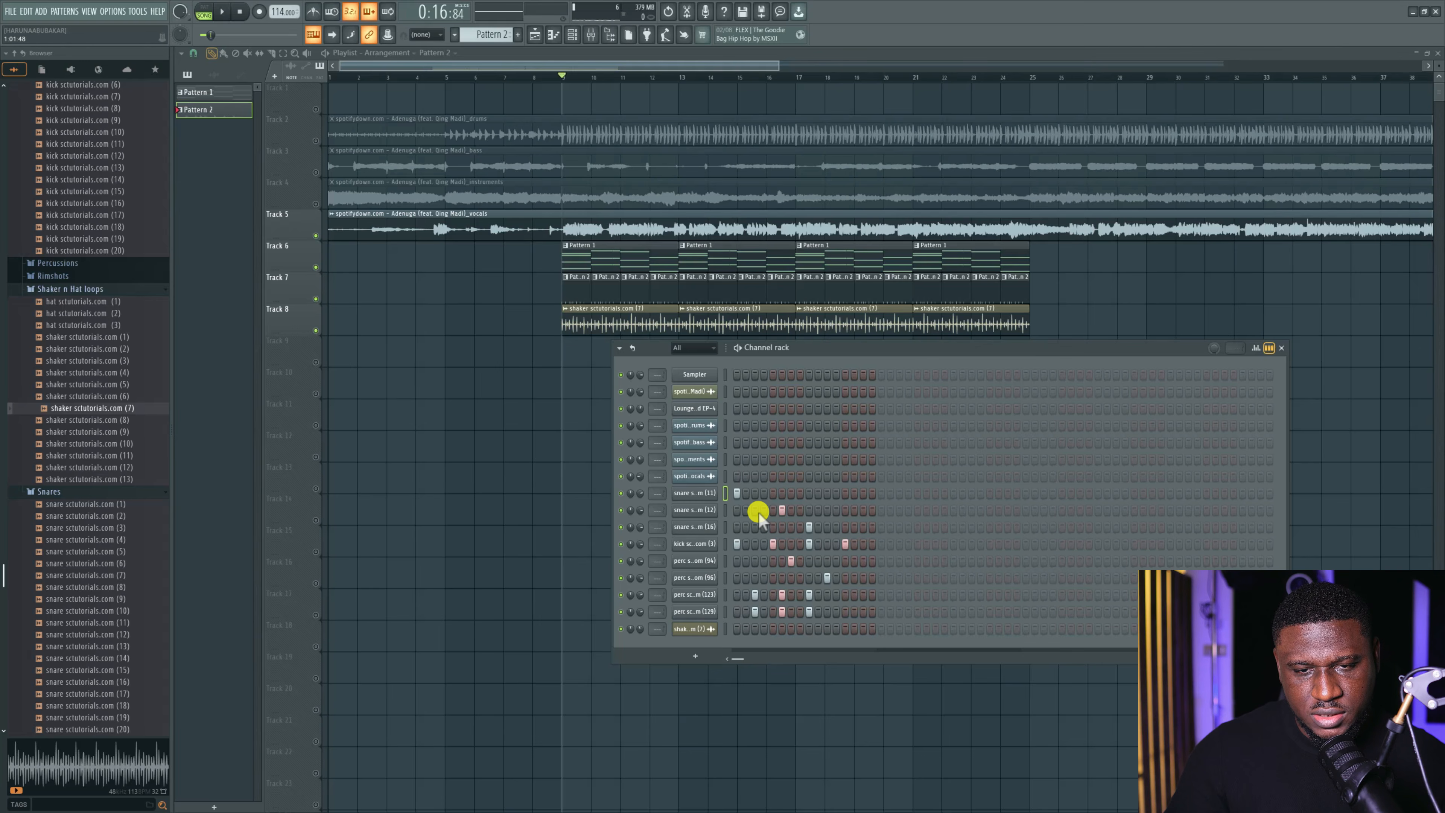
click(782, 510)
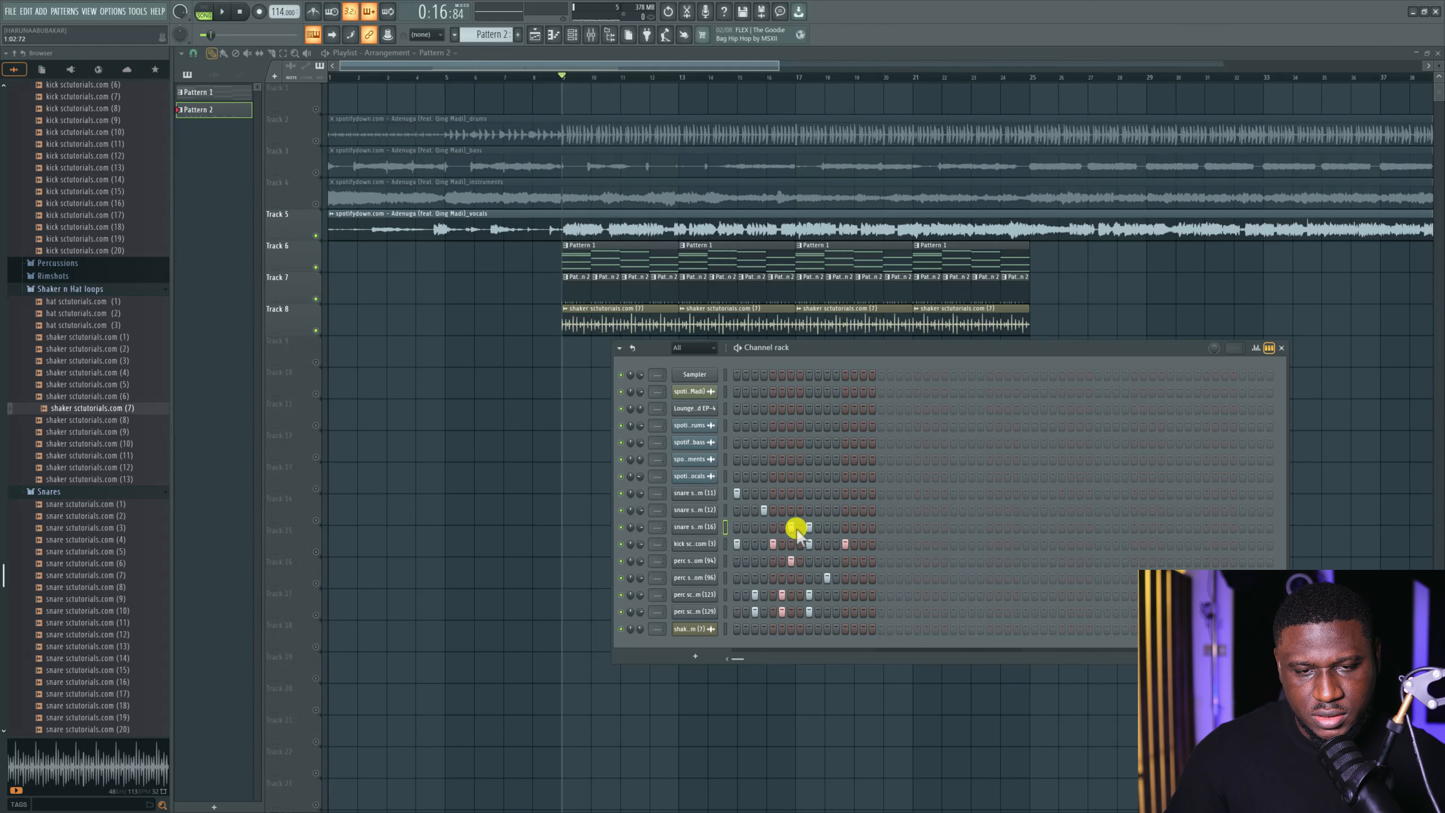
drag(823, 598, 742, 603)
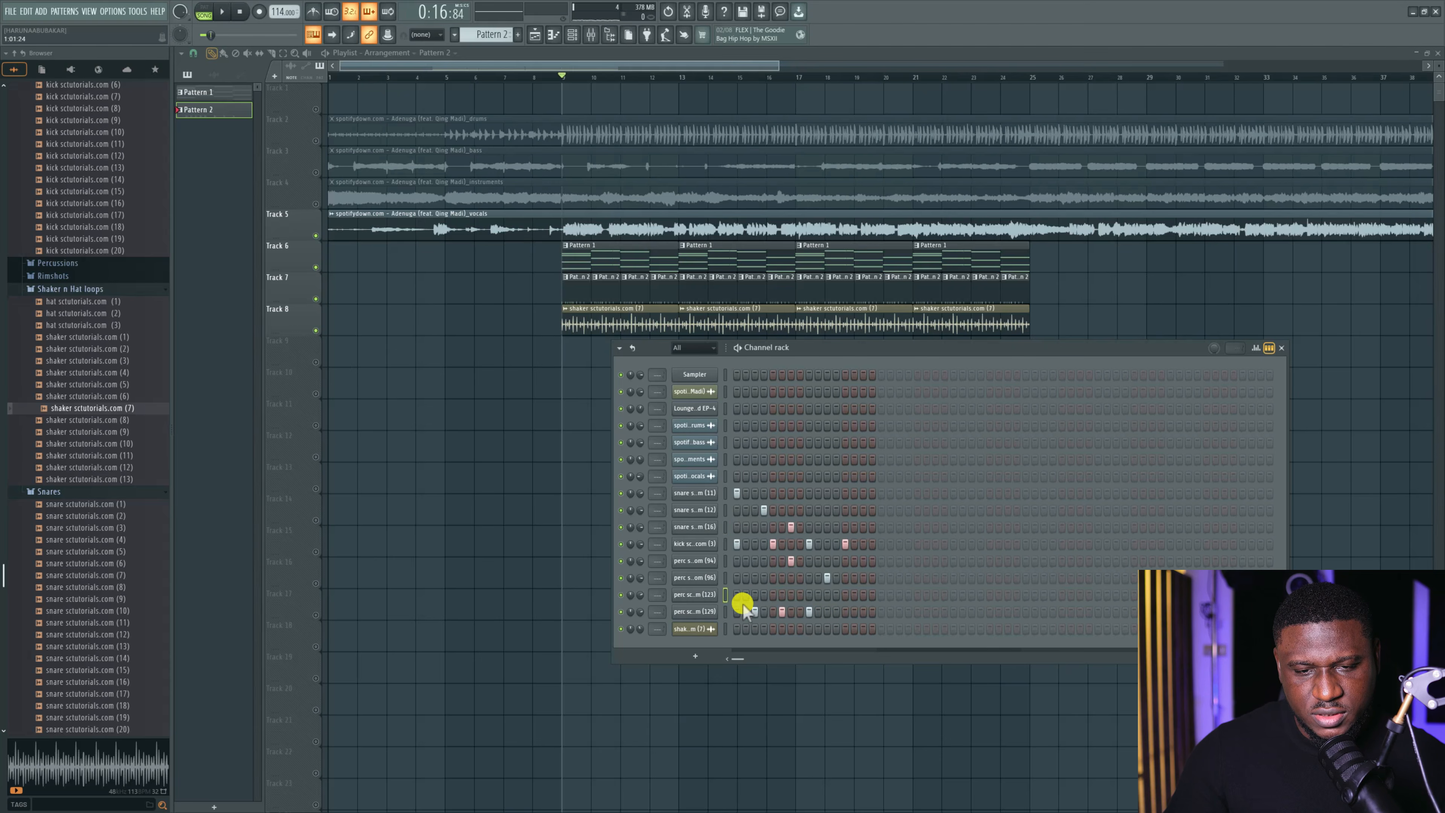
click(755, 612)
key(space)
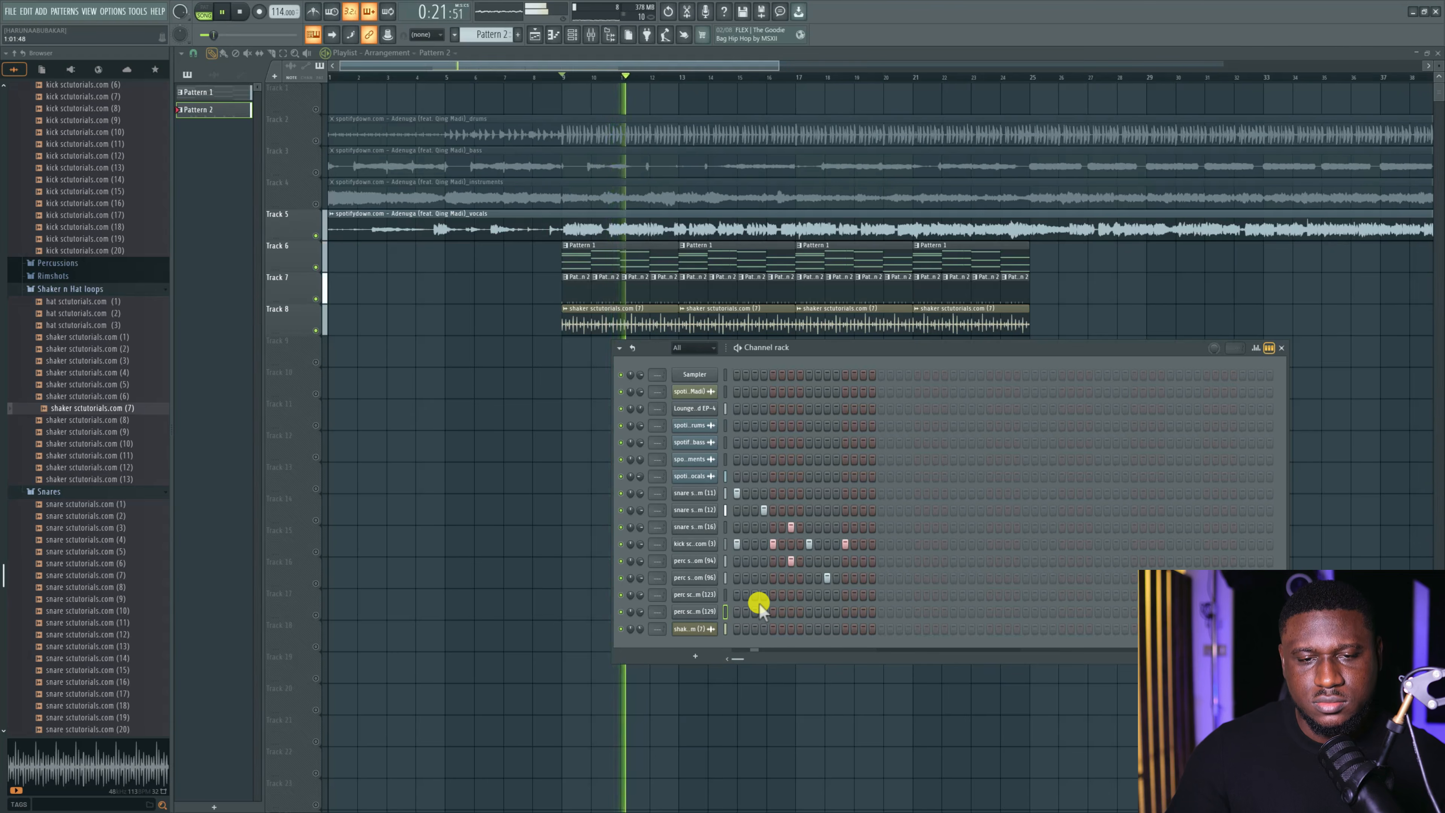
key(space)
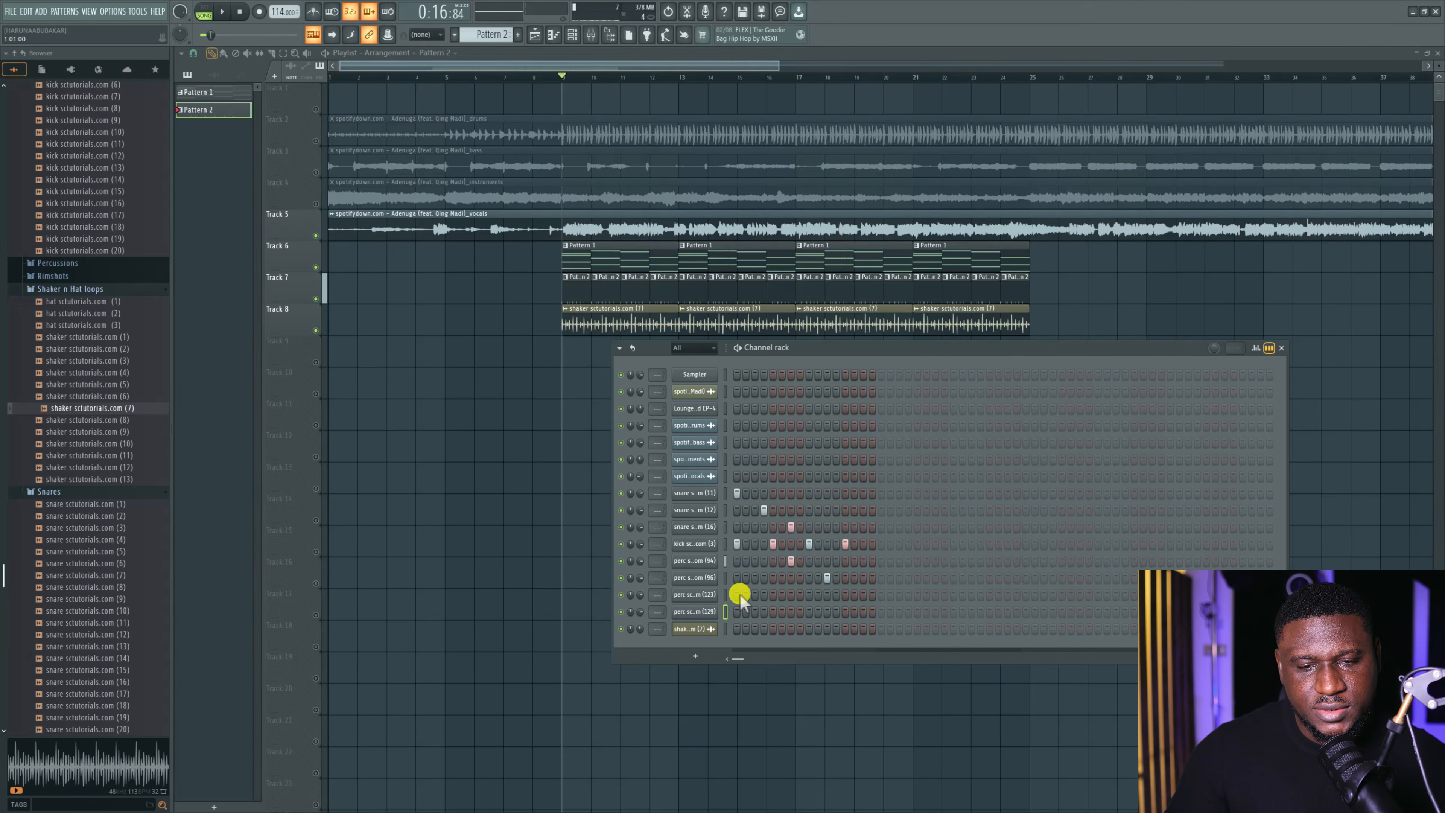
Place perc 123 on steps 1, 4 and 7, copy those hits to perc 129 with an extra step 15 hit, and play the song.
click(793, 595)
right_click(709, 596)
click(837, 605)
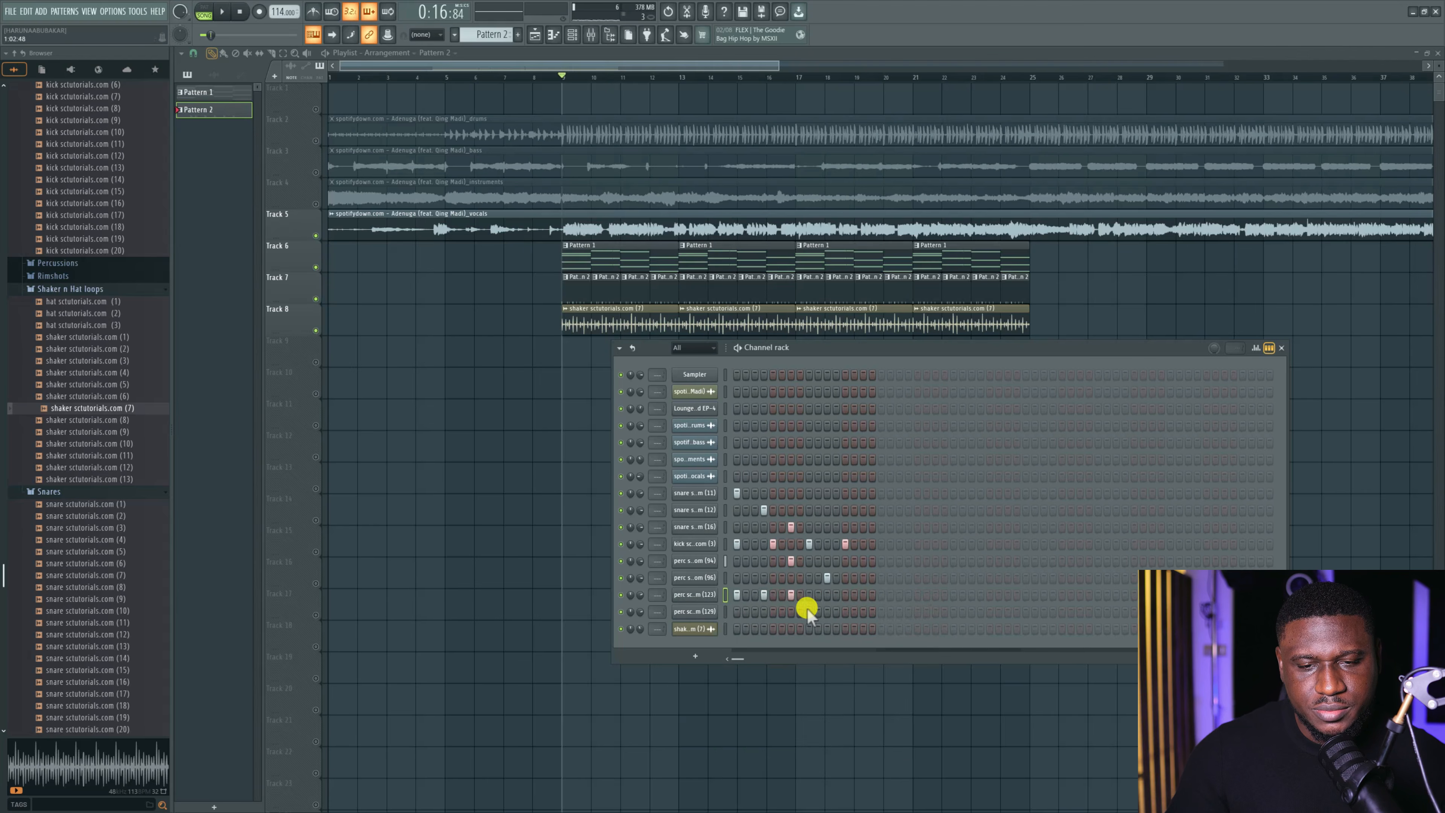
right_click(695, 611)
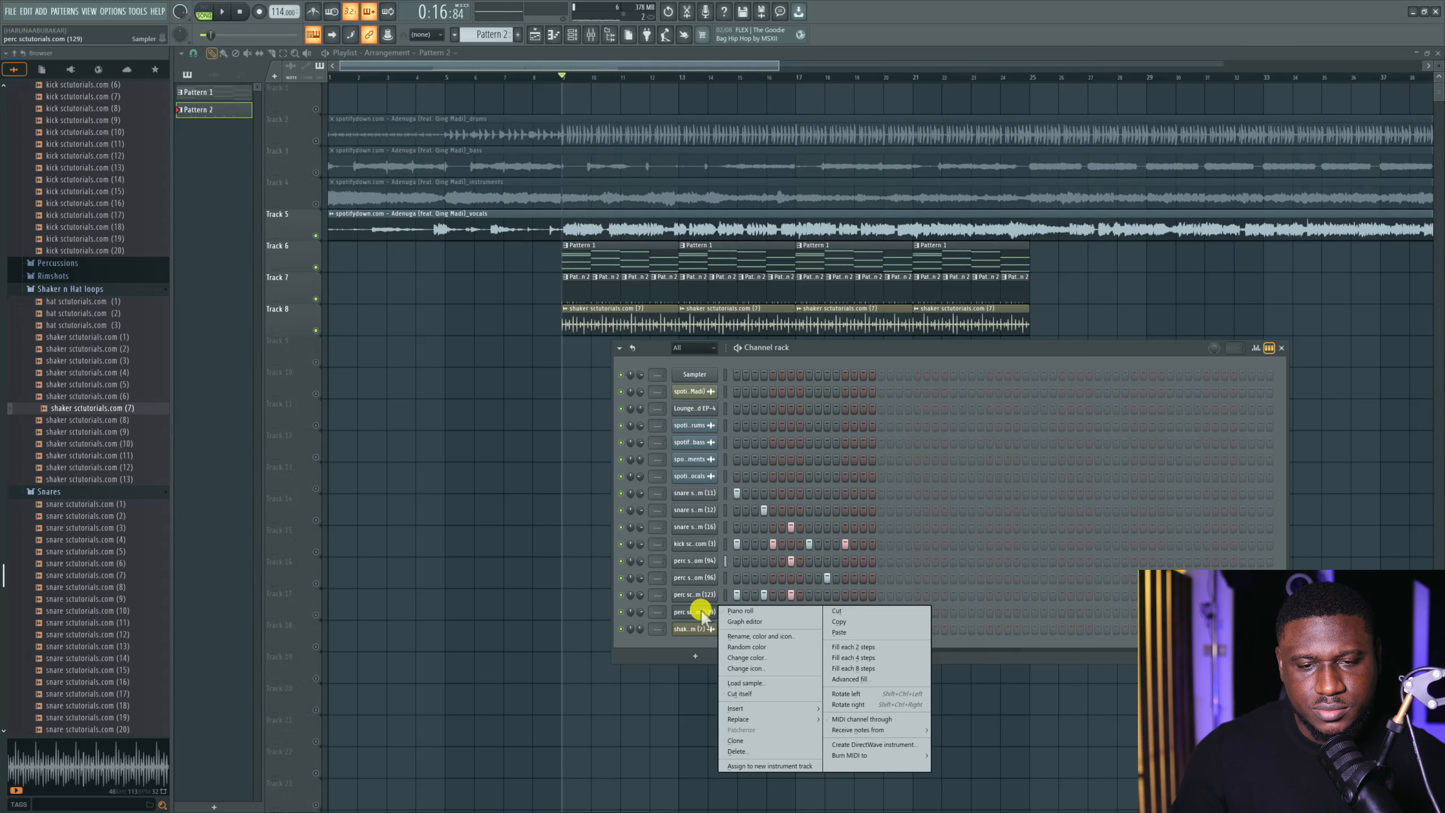
click(840, 630)
key(space)
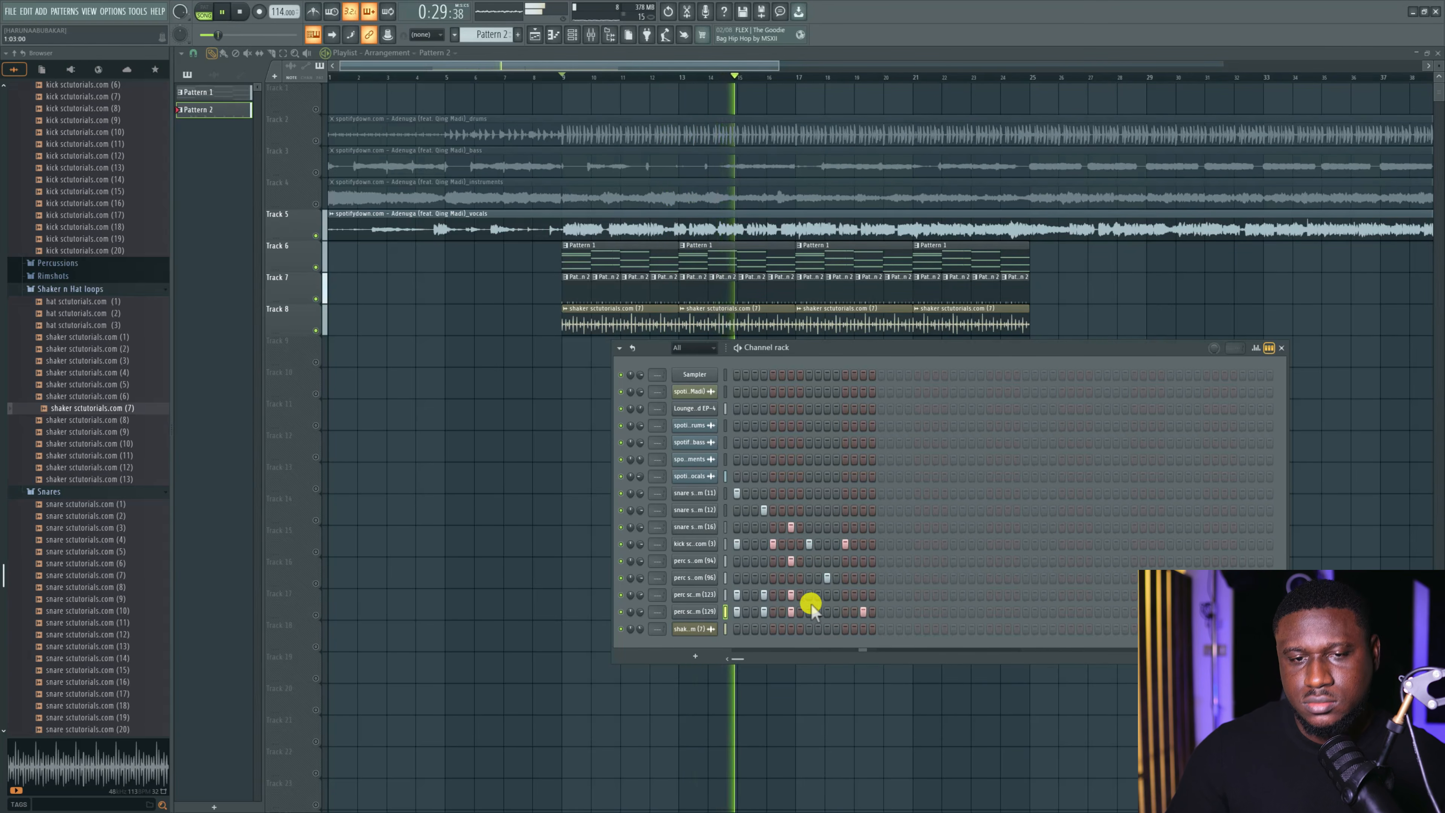
Close the channel rack and duplicate the clips on tracks 6 to 8 three times to extend the arrangement to bar 73.
key(F6)
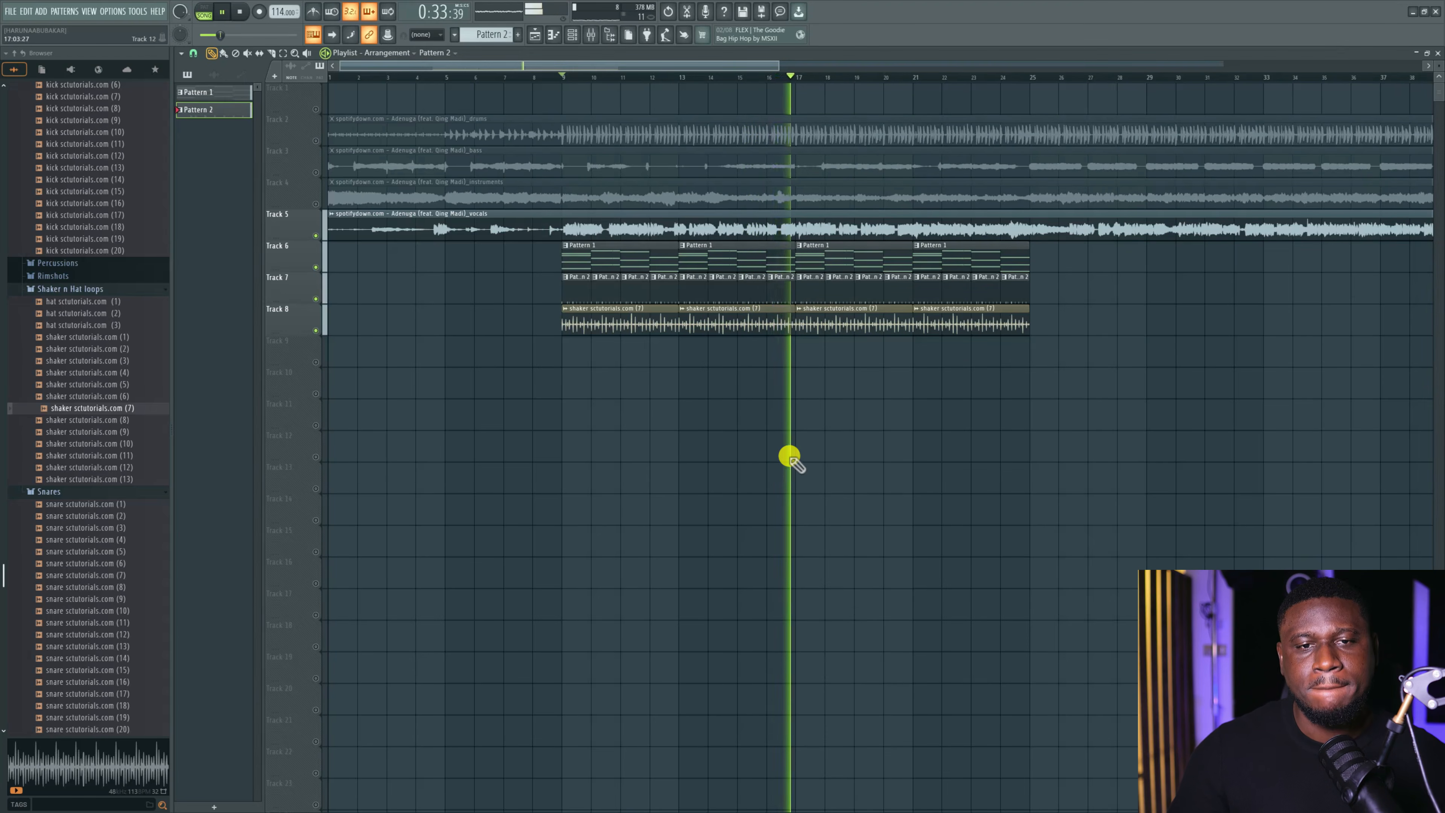
scroll(793, 460, down, 2)
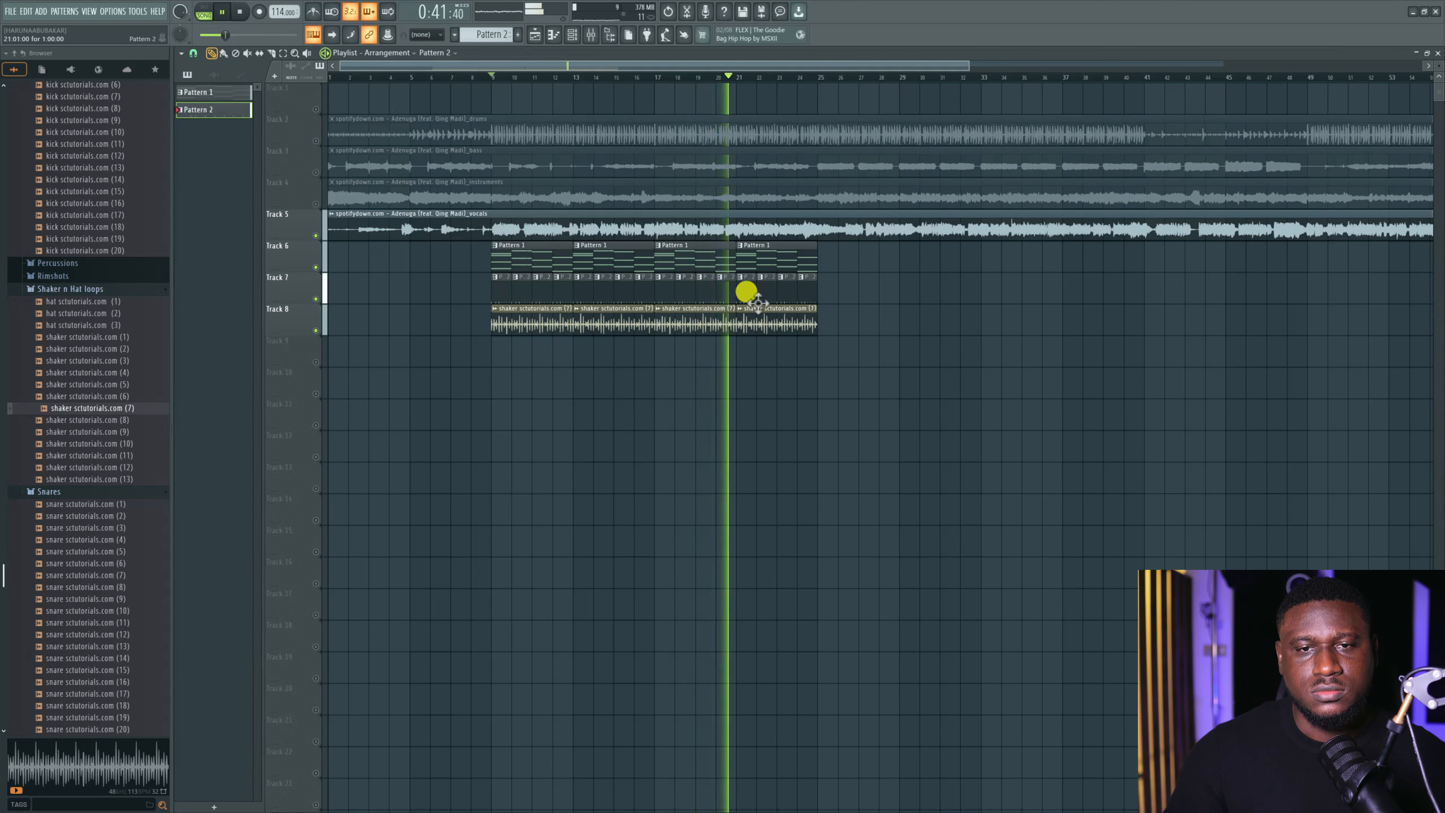
drag(835, 251, 484, 336)
scroll(668, 332, down, 4)
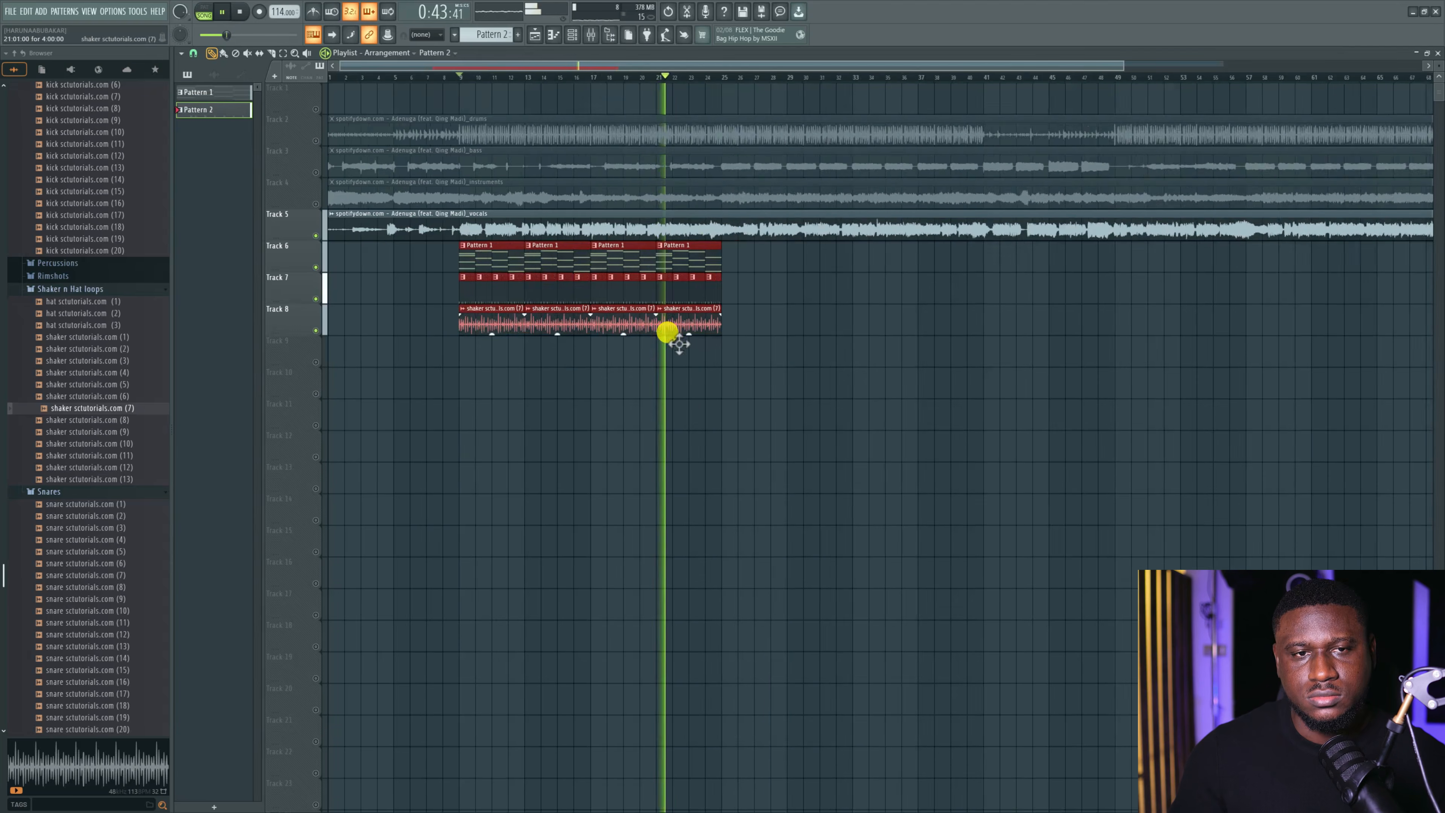
key(ctrl+b)
key(ctrl+b)
key(ctrl+b)
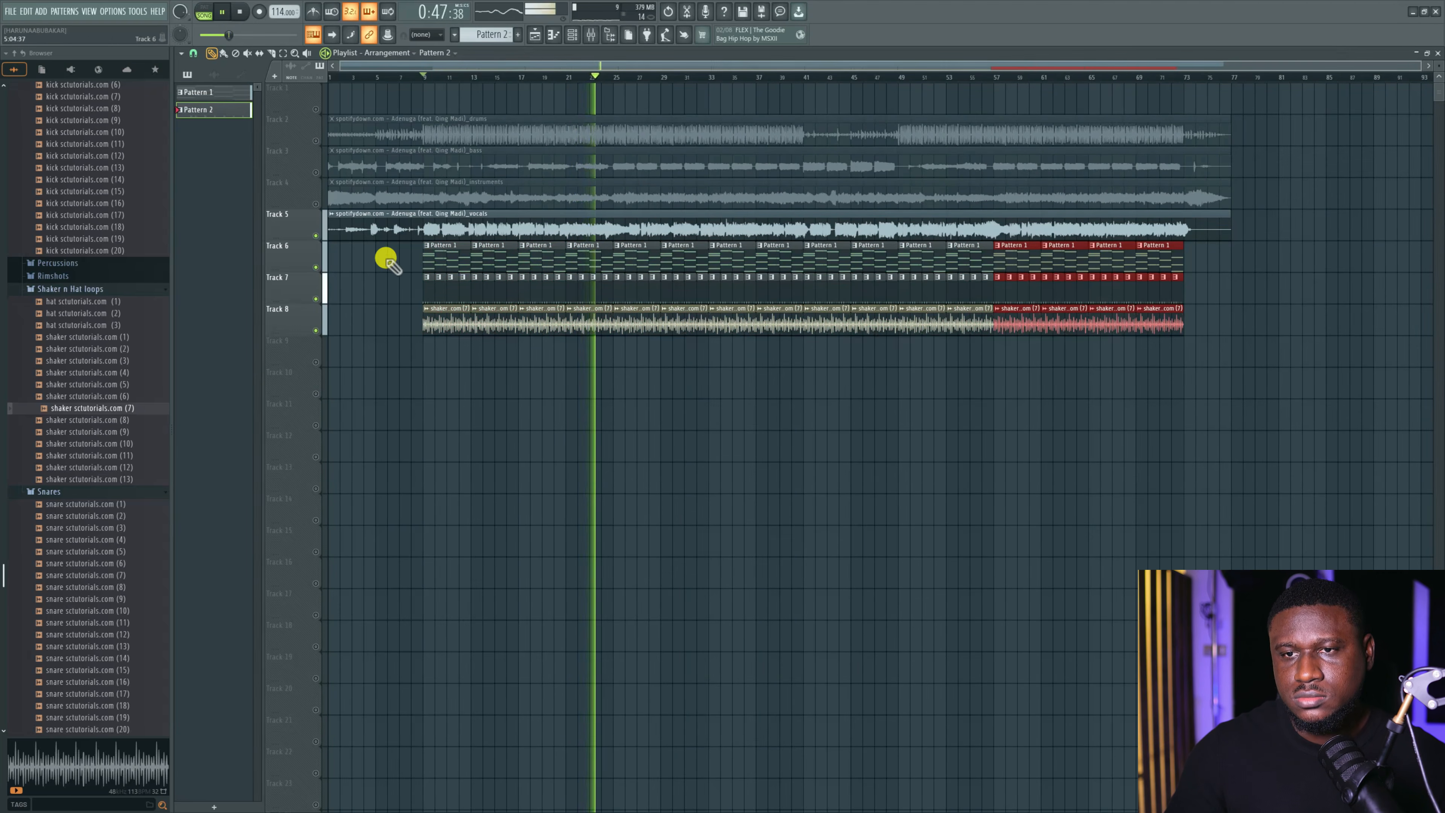
Copy the first eight bars of clips on tracks 6 to 8 to the song's start at bar 1, and stop playback.
mouse_move(401, 250)
mouse_down()
mouse_move(578, 353)
mouse_move(511, 340)
mouse_up()
drag(437, 266, 126, 272)
right_click(369, 424)
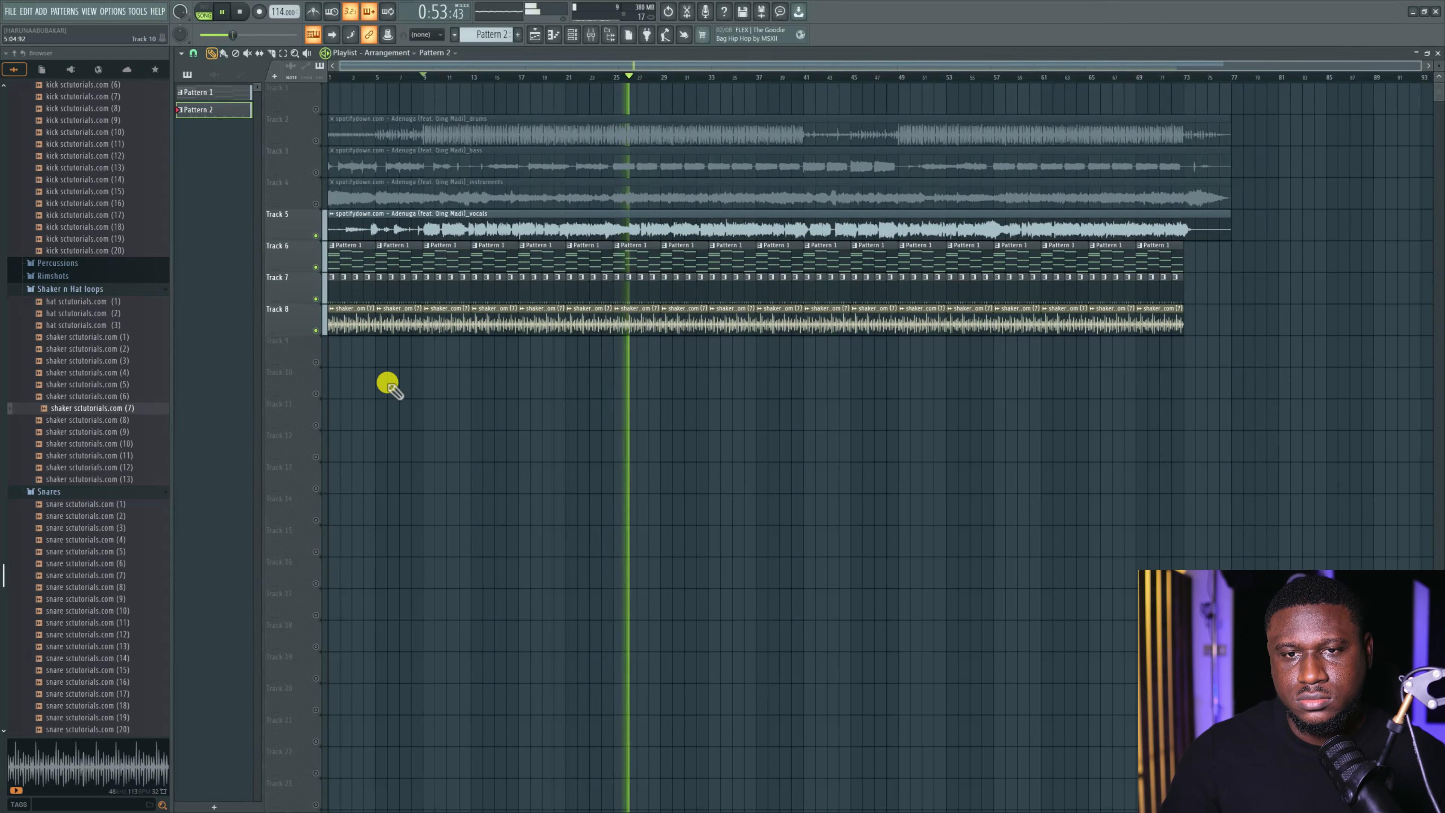
key(space)
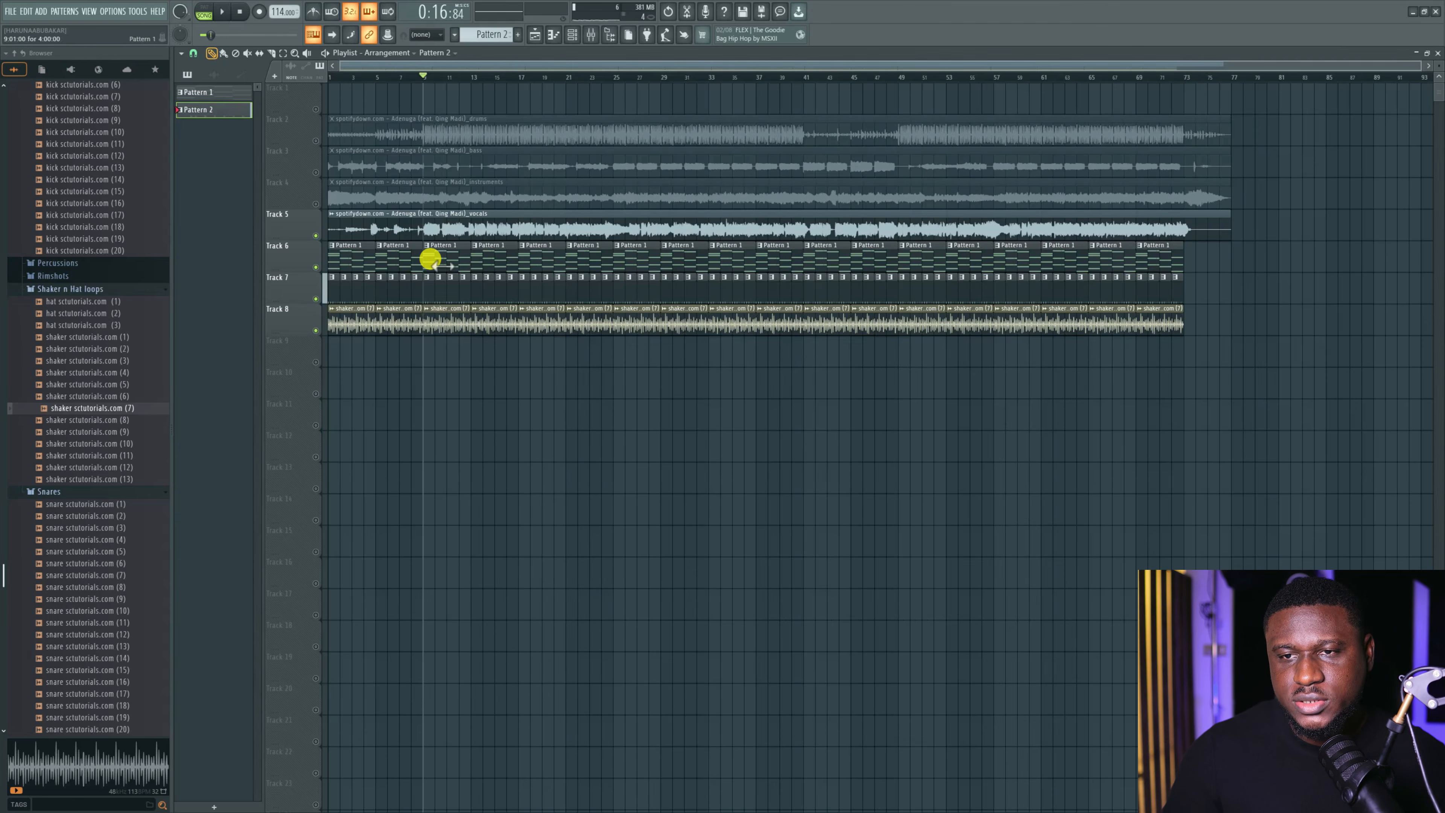
Select Pattern 1, briefly play it, and add an Analog Lab V channel to the channel rack.
click(432, 259)
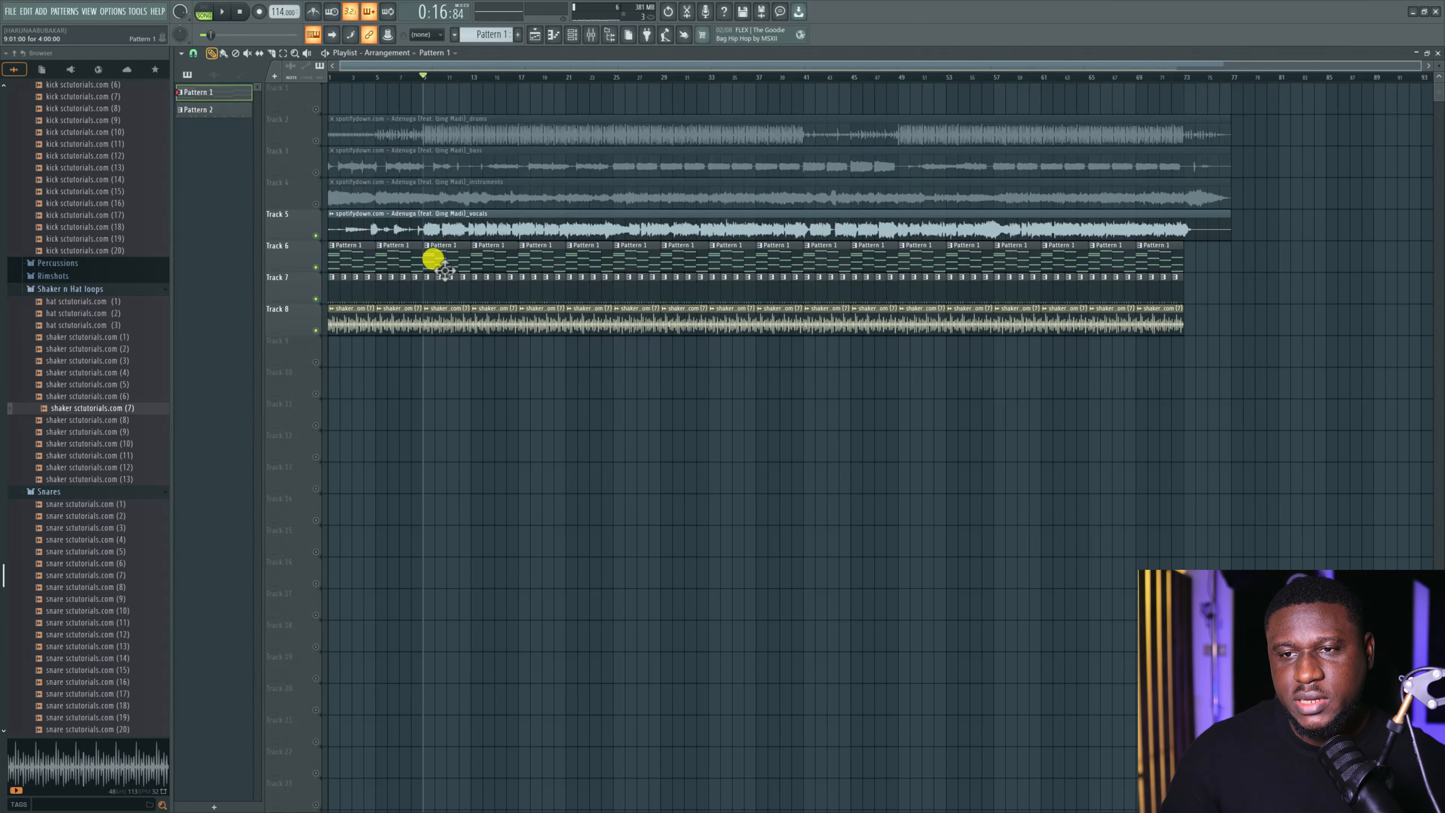
key(space)
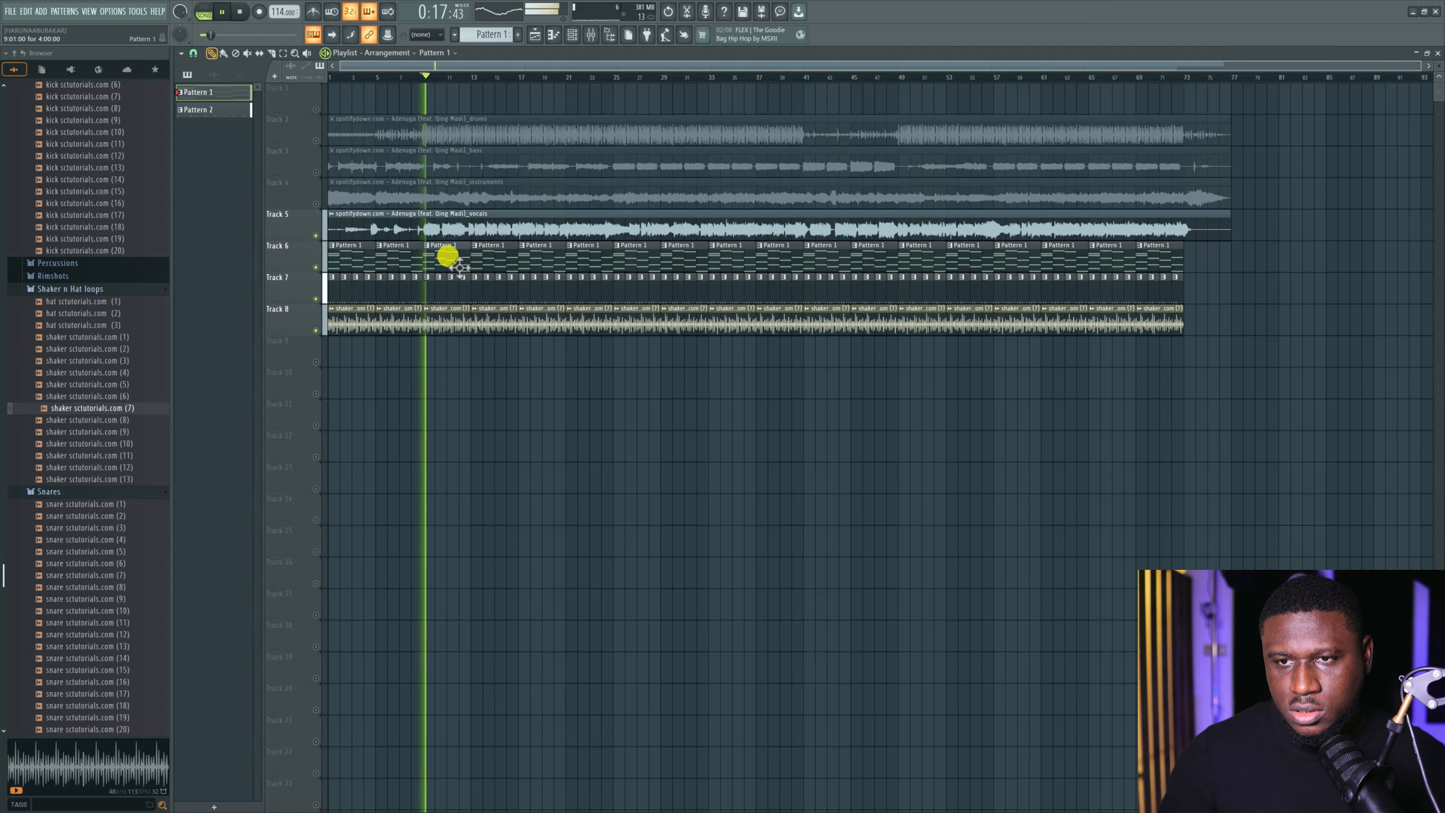
key(space)
click(572, 34)
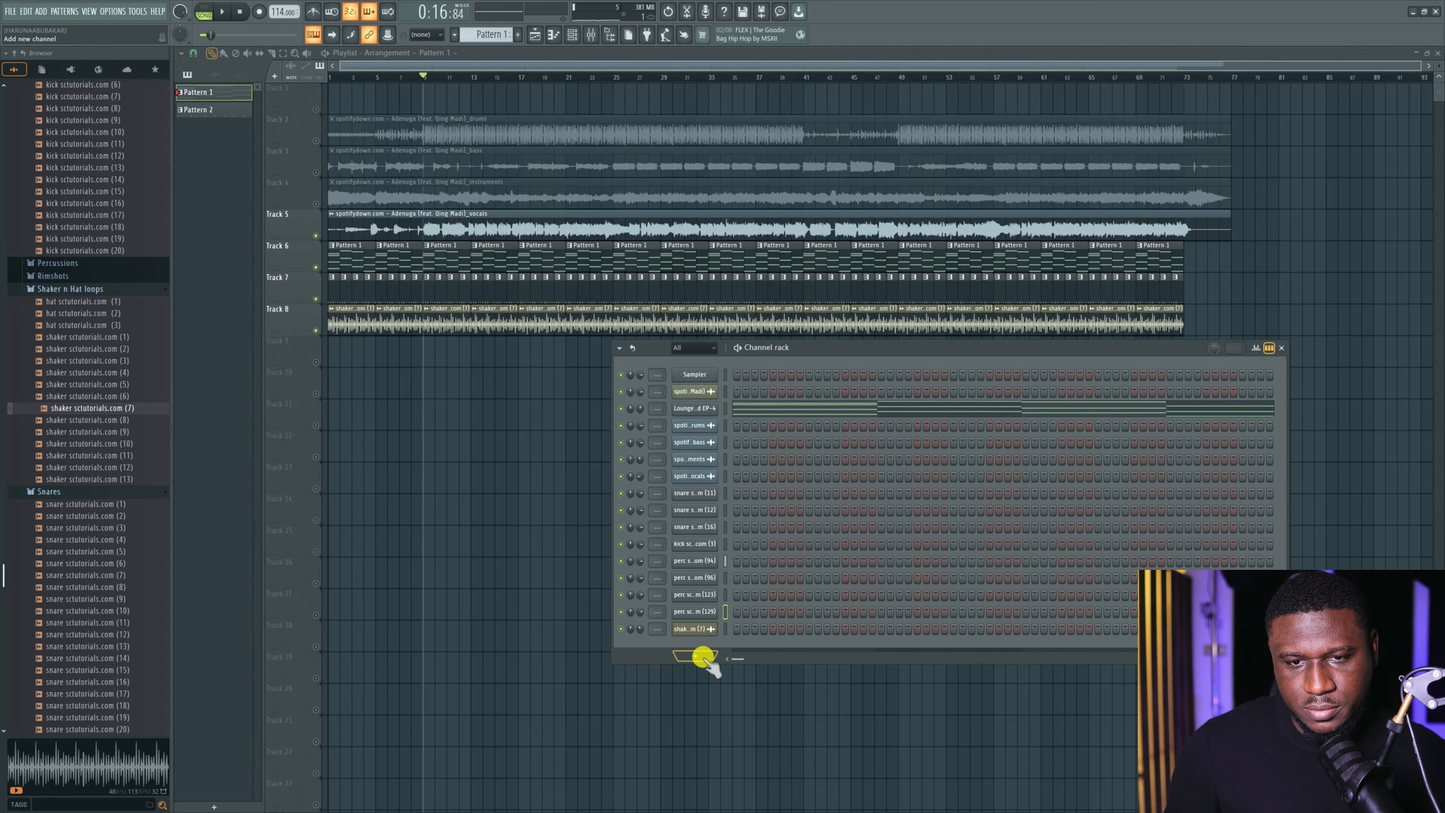
click(703, 657)
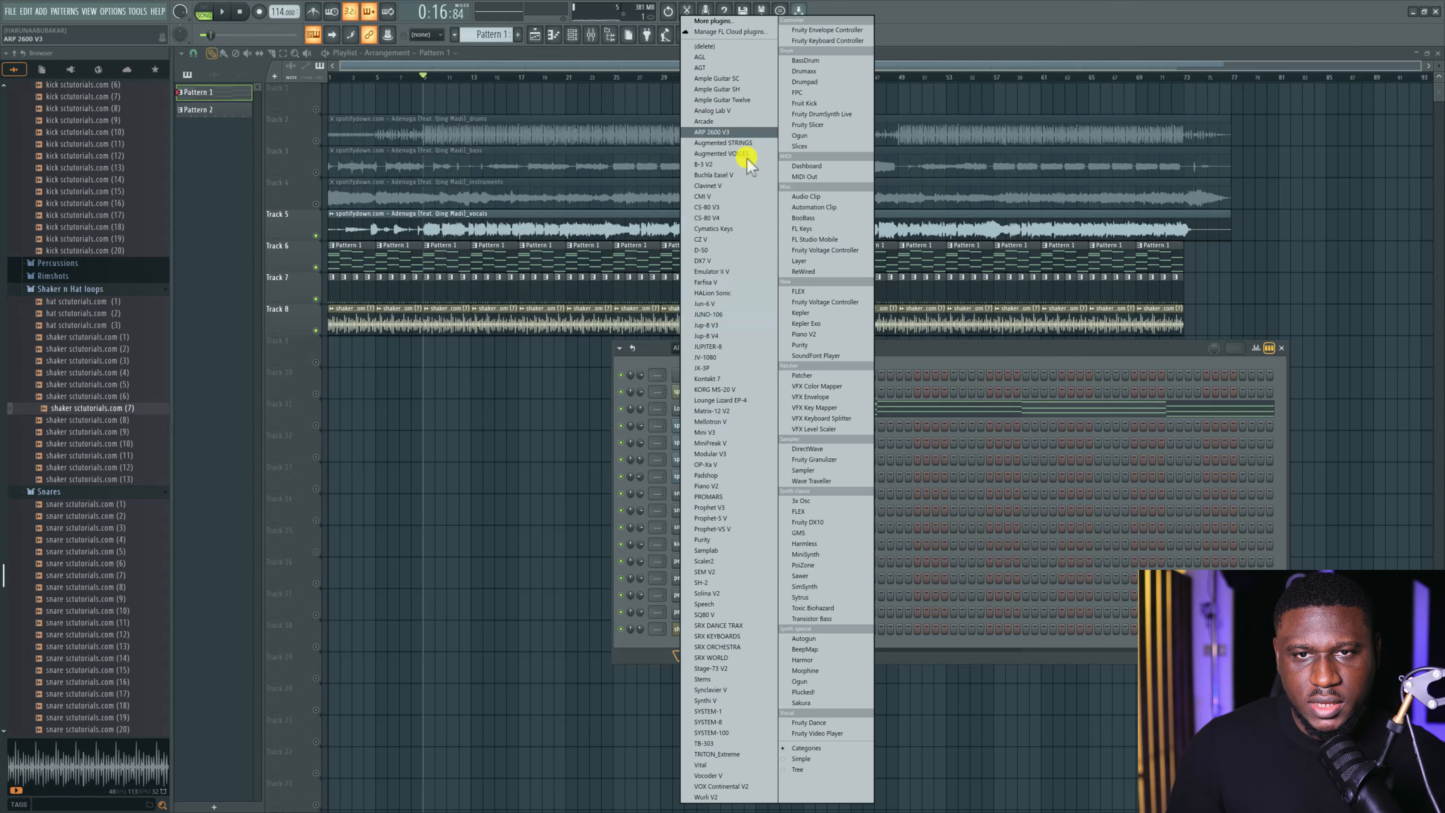
click(715, 111)
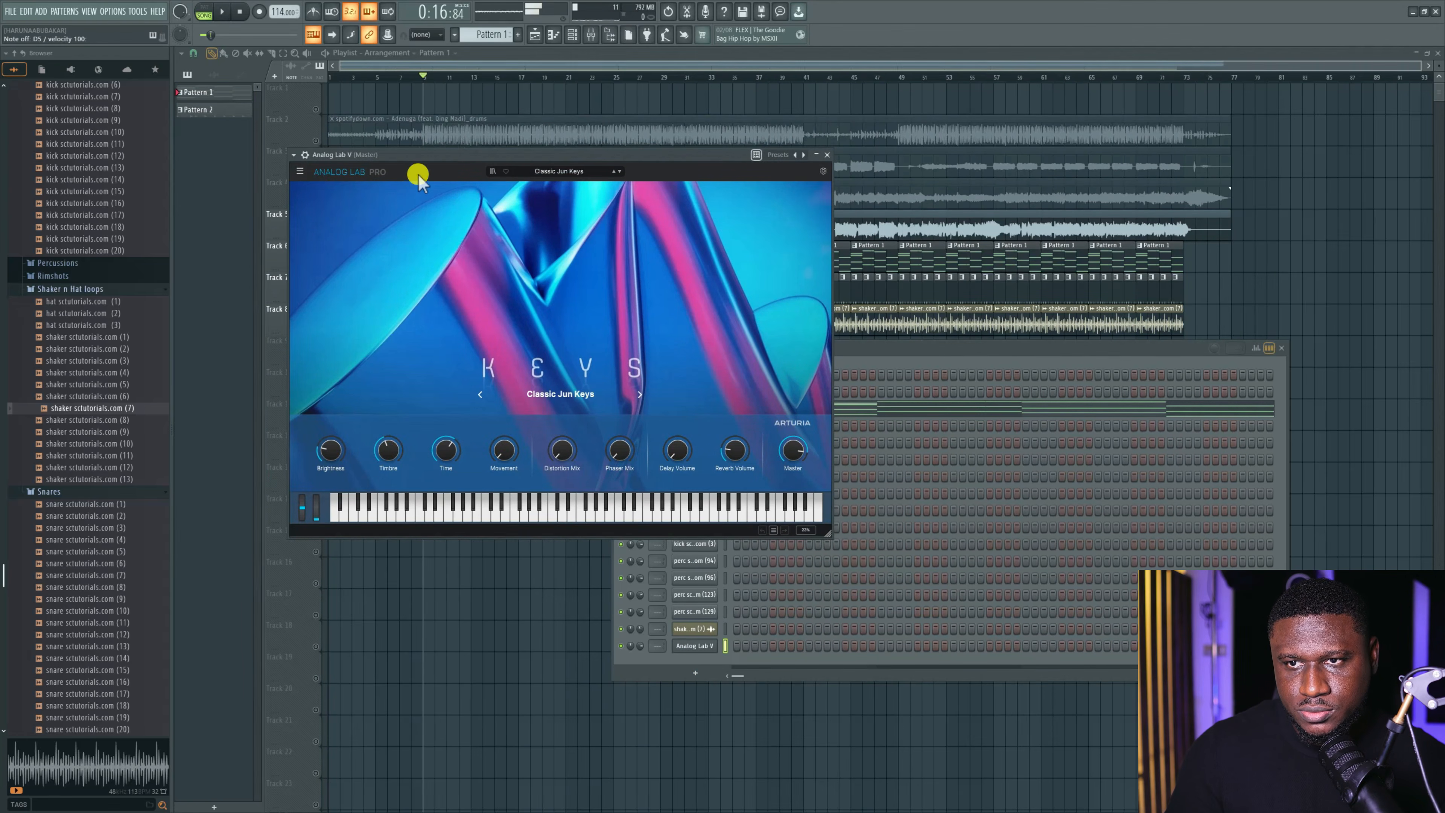
Open Analog Lab V's Explore preset browser and filter the presets by the Plucked Keys type.
click(540, 172)
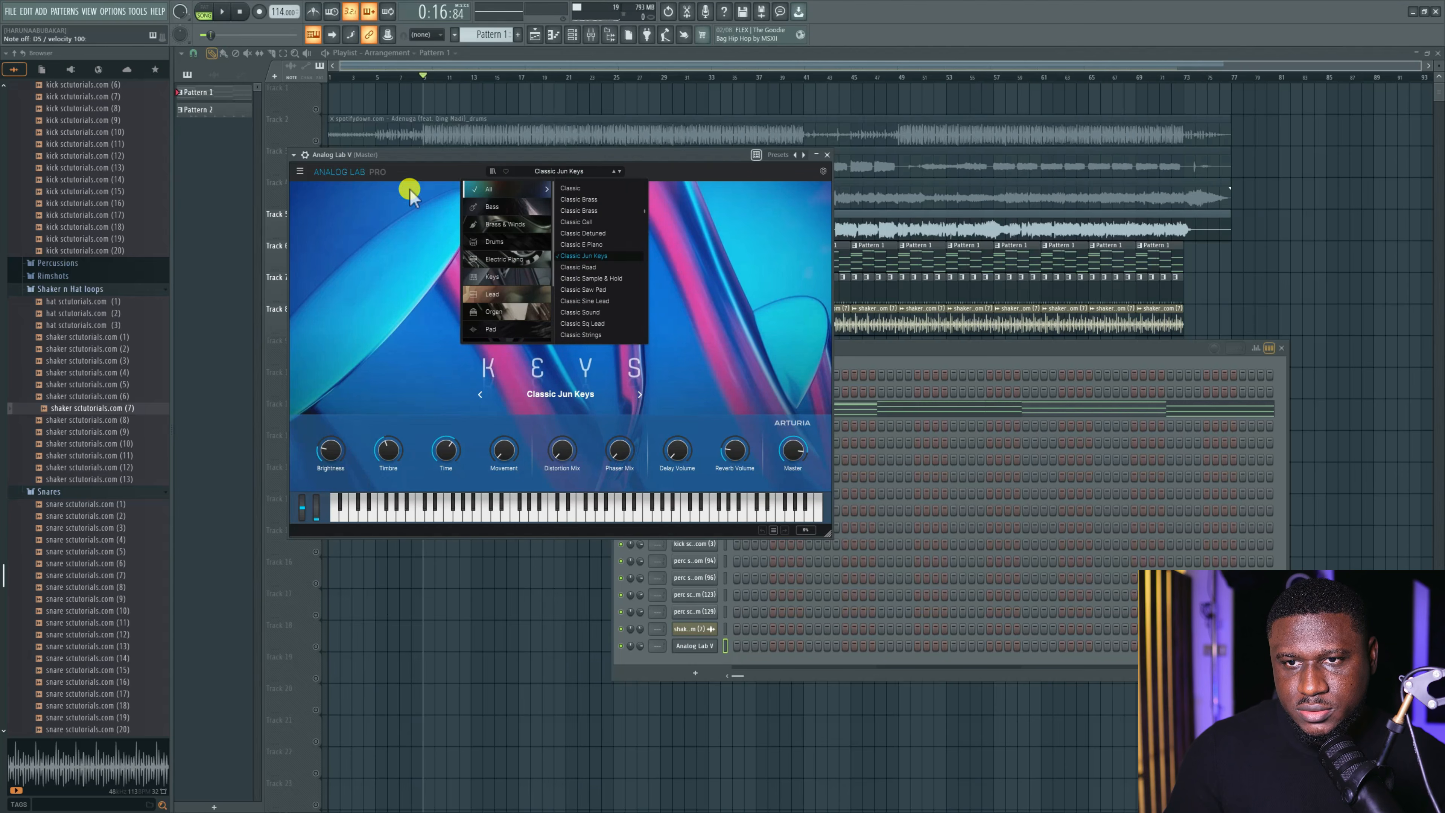
click(348, 170)
click(493, 172)
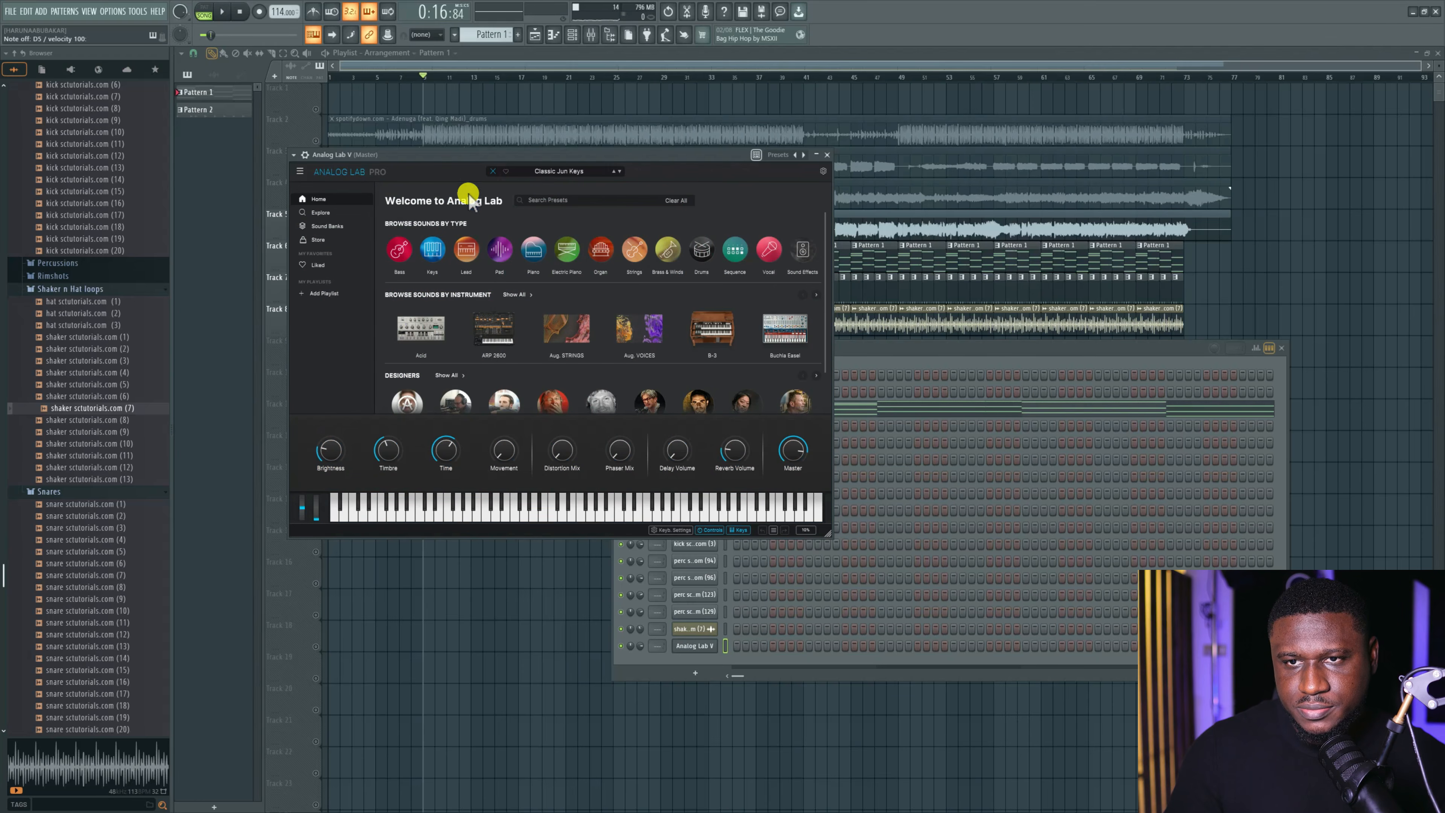
click(321, 212)
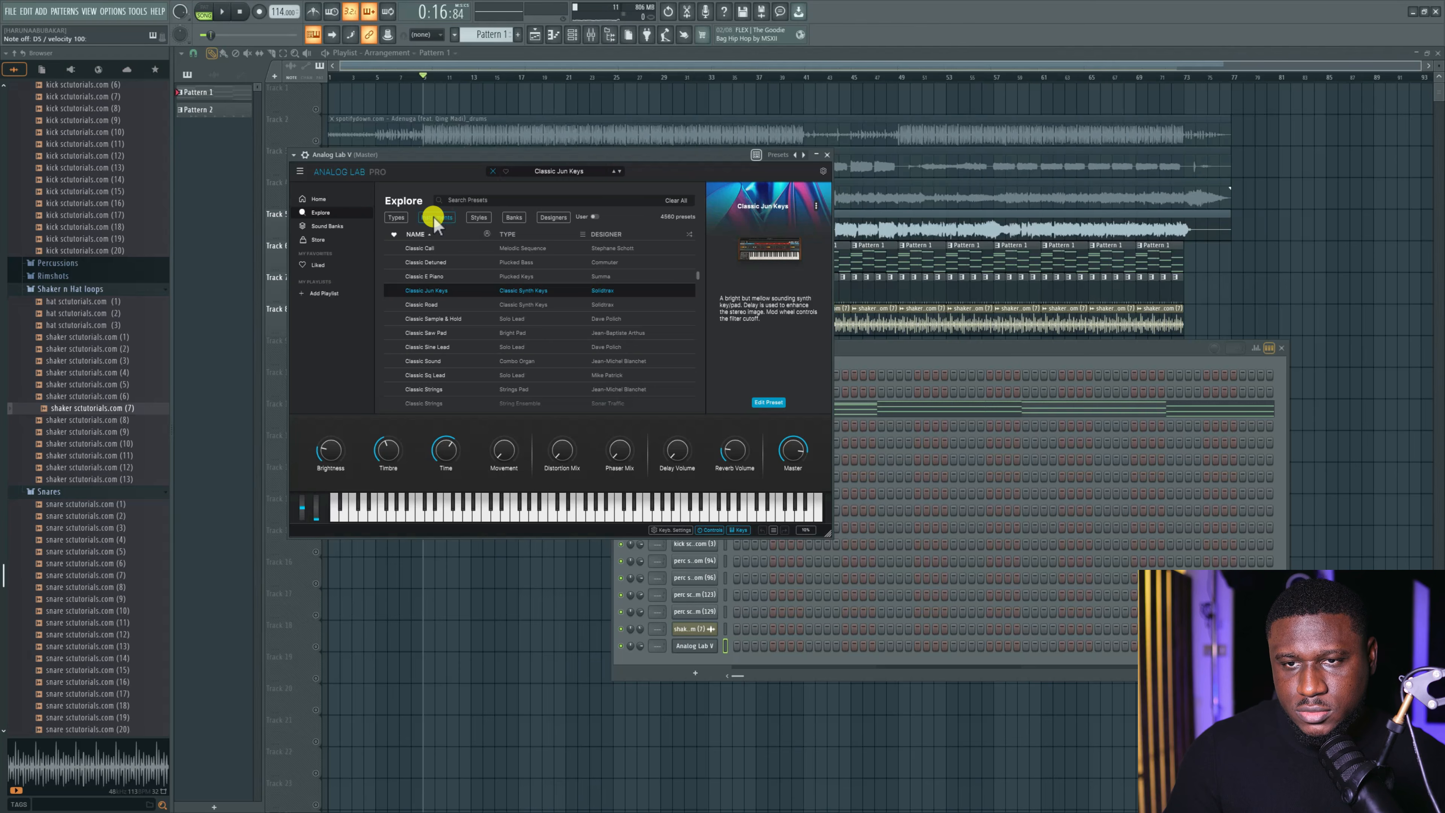
click(436, 218)
click(398, 219)
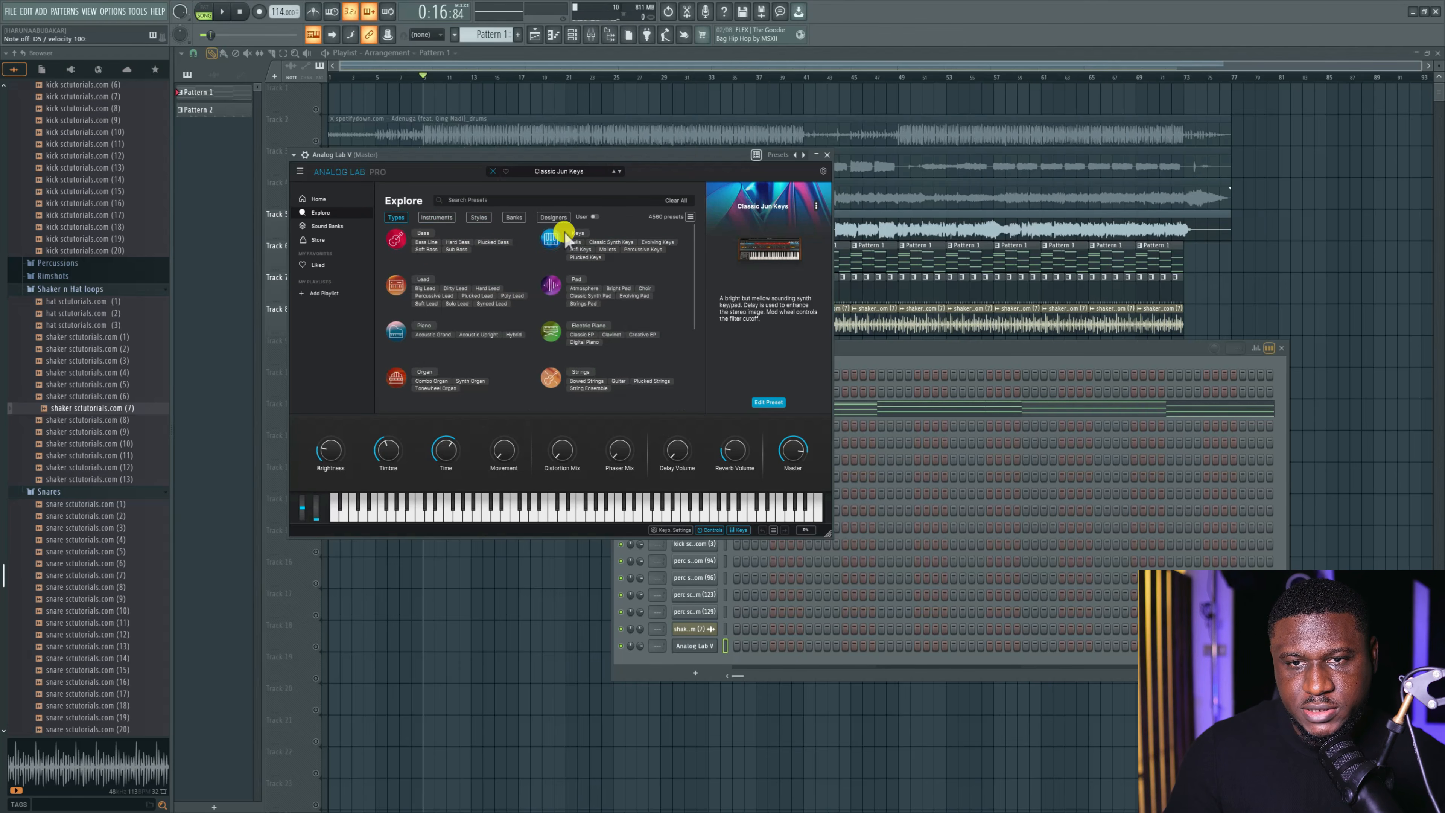
click(591, 258)
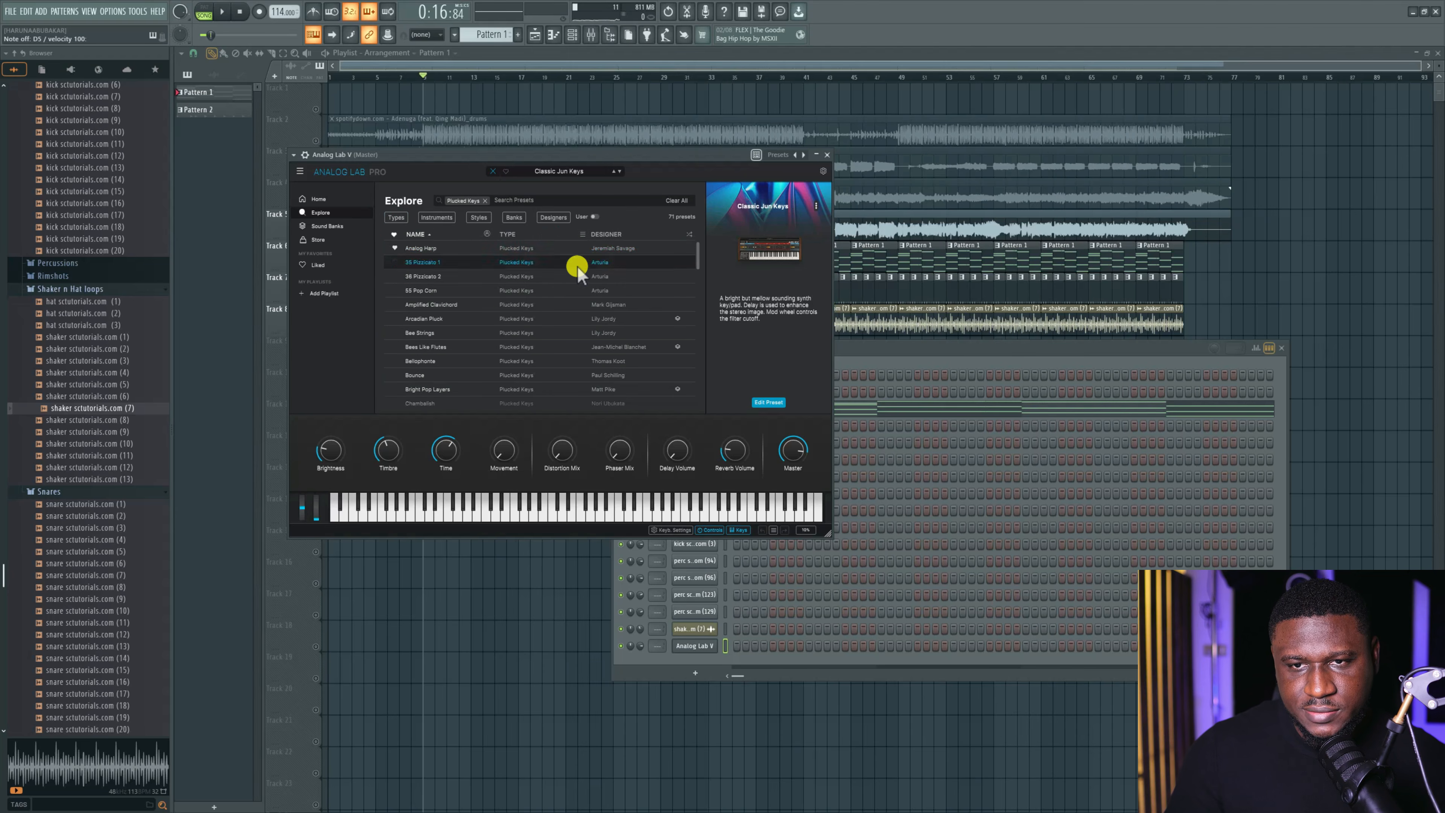
Audition Analog Harp and other Plucked Keys presets on the virtual keyboard.
click(523, 263)
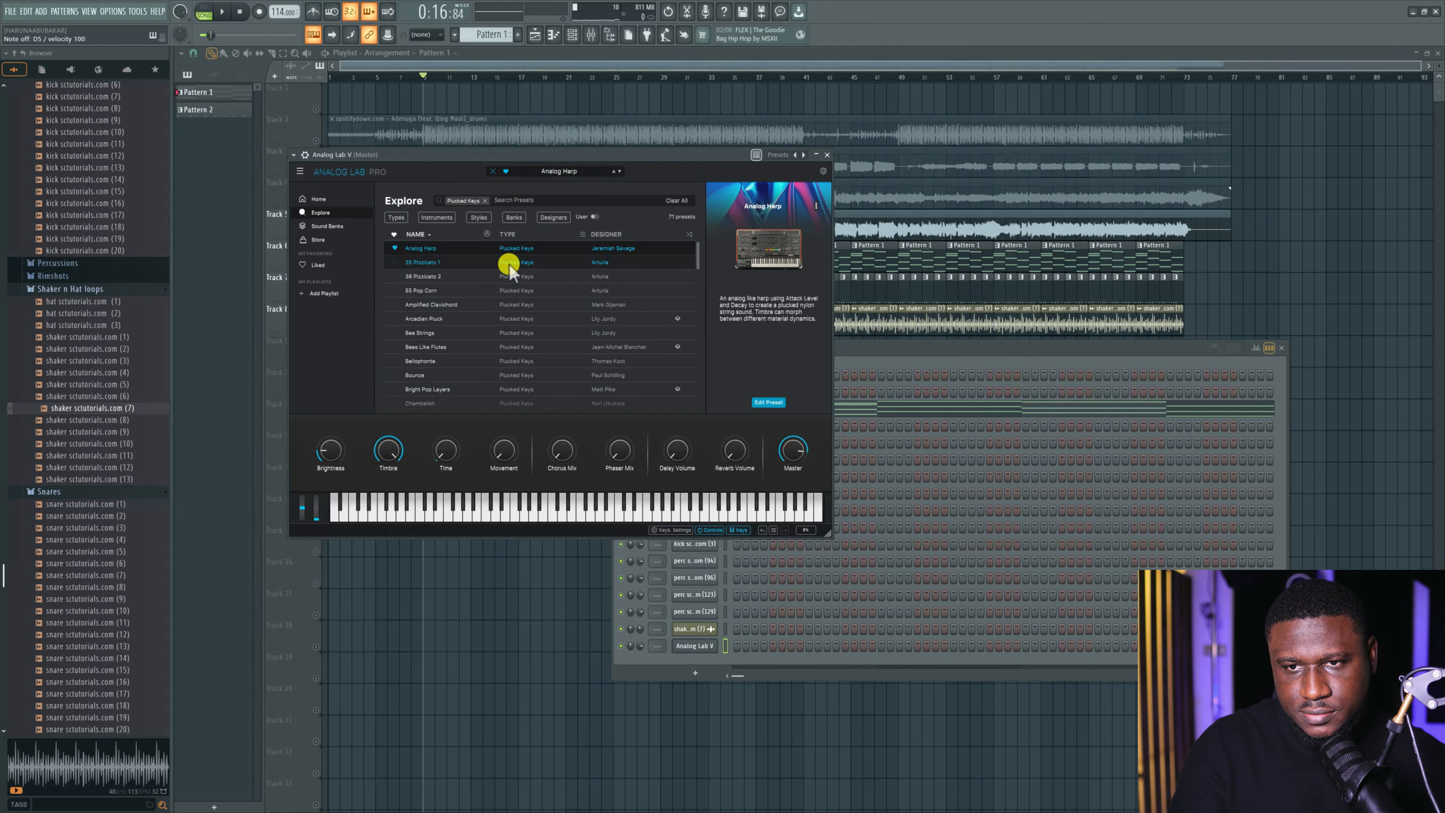
click(492, 279)
click(568, 519)
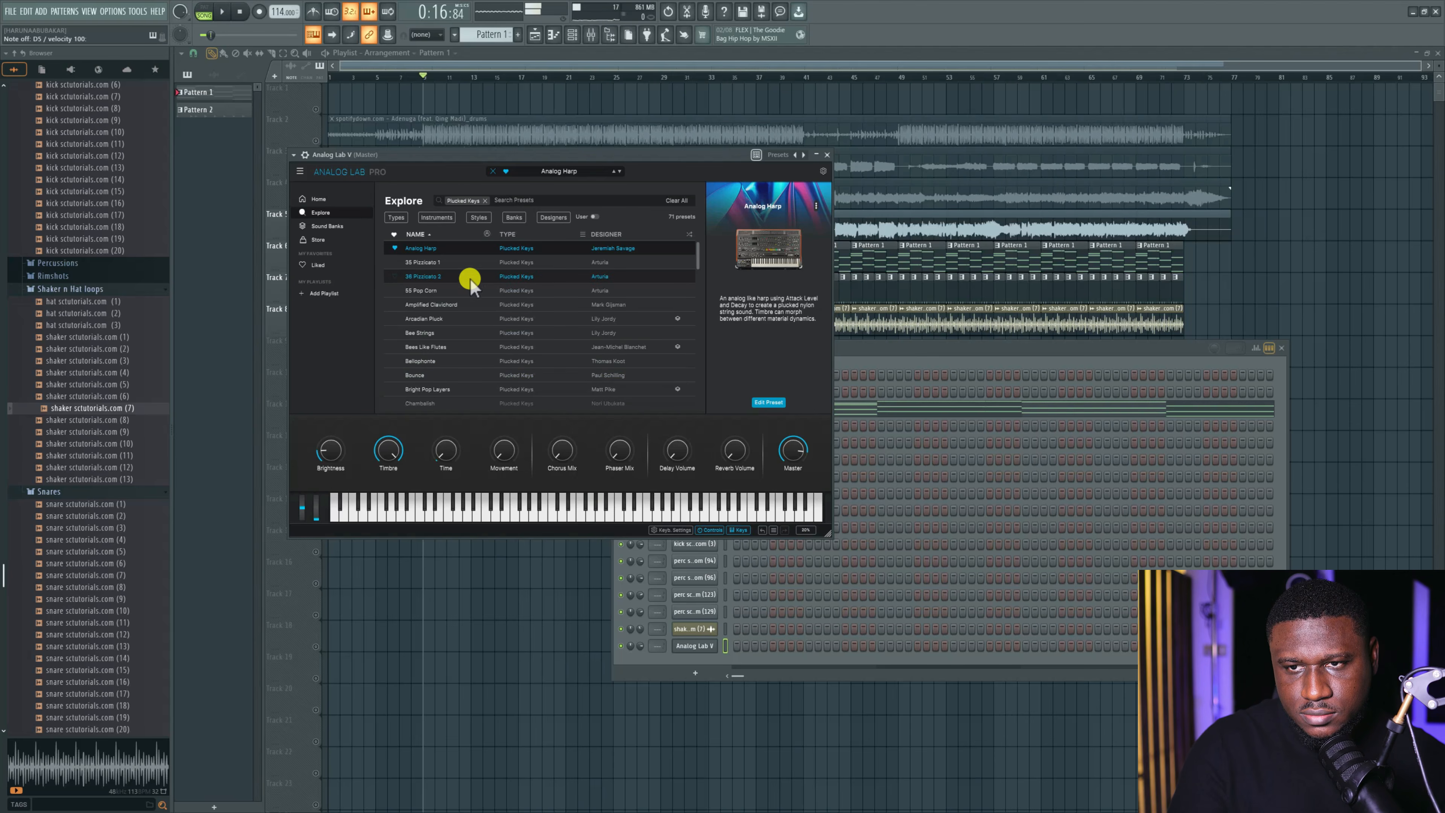
click(474, 263)
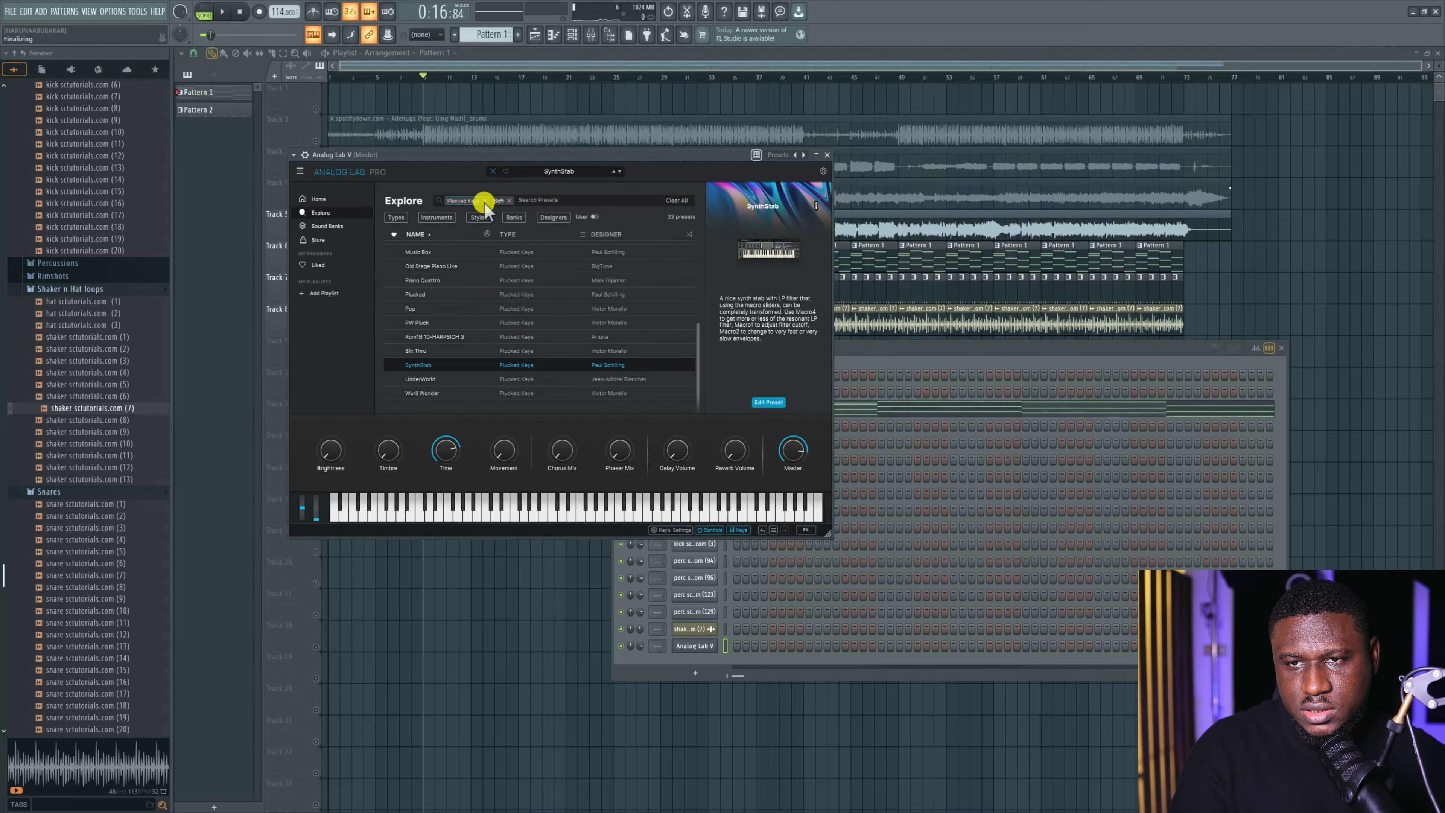
Remove the Plucked Keys filter, load the Syn Marimba preset and test its sound on the keyboard.
click(482, 201)
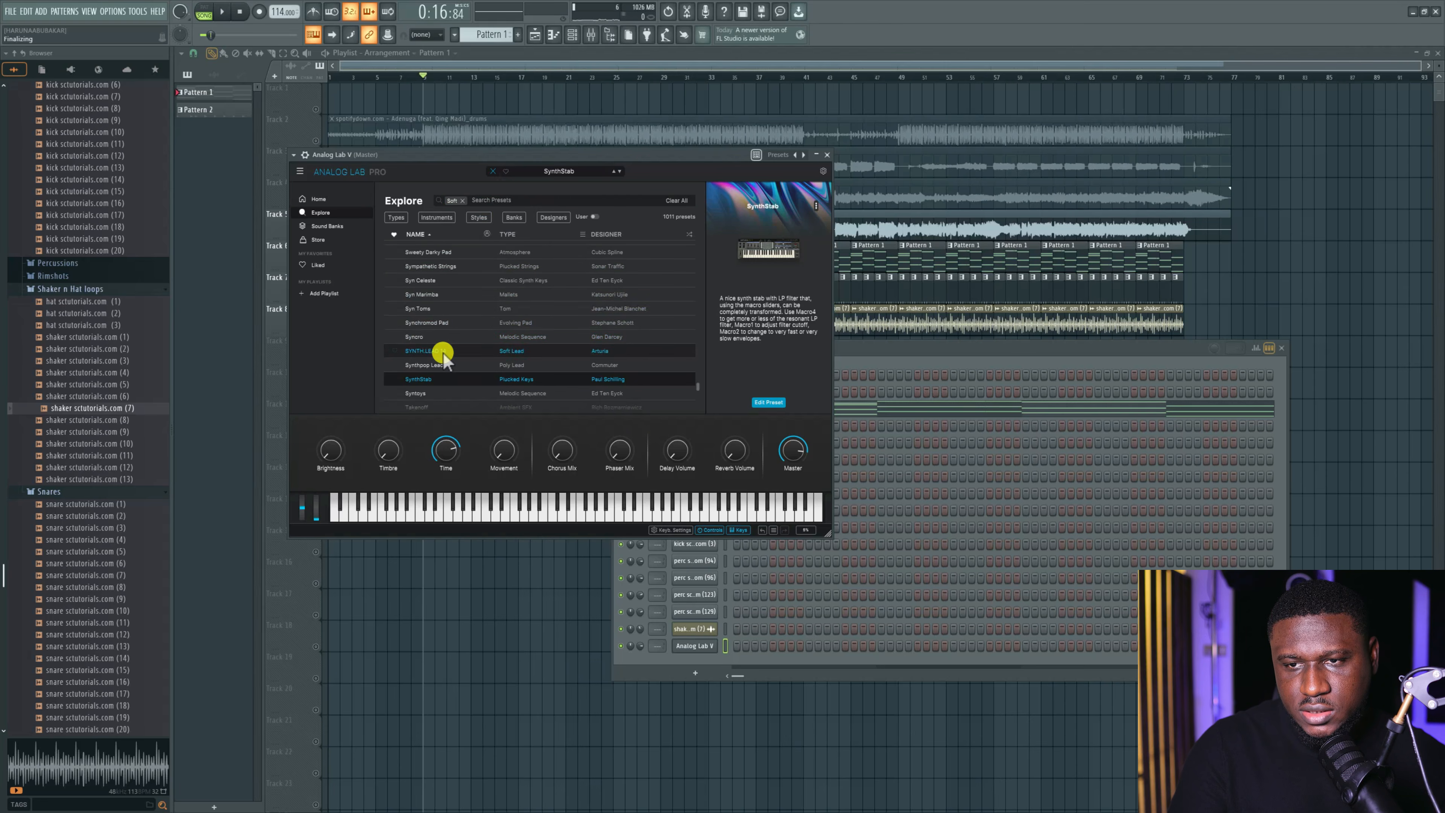
click(433, 297)
click(524, 515)
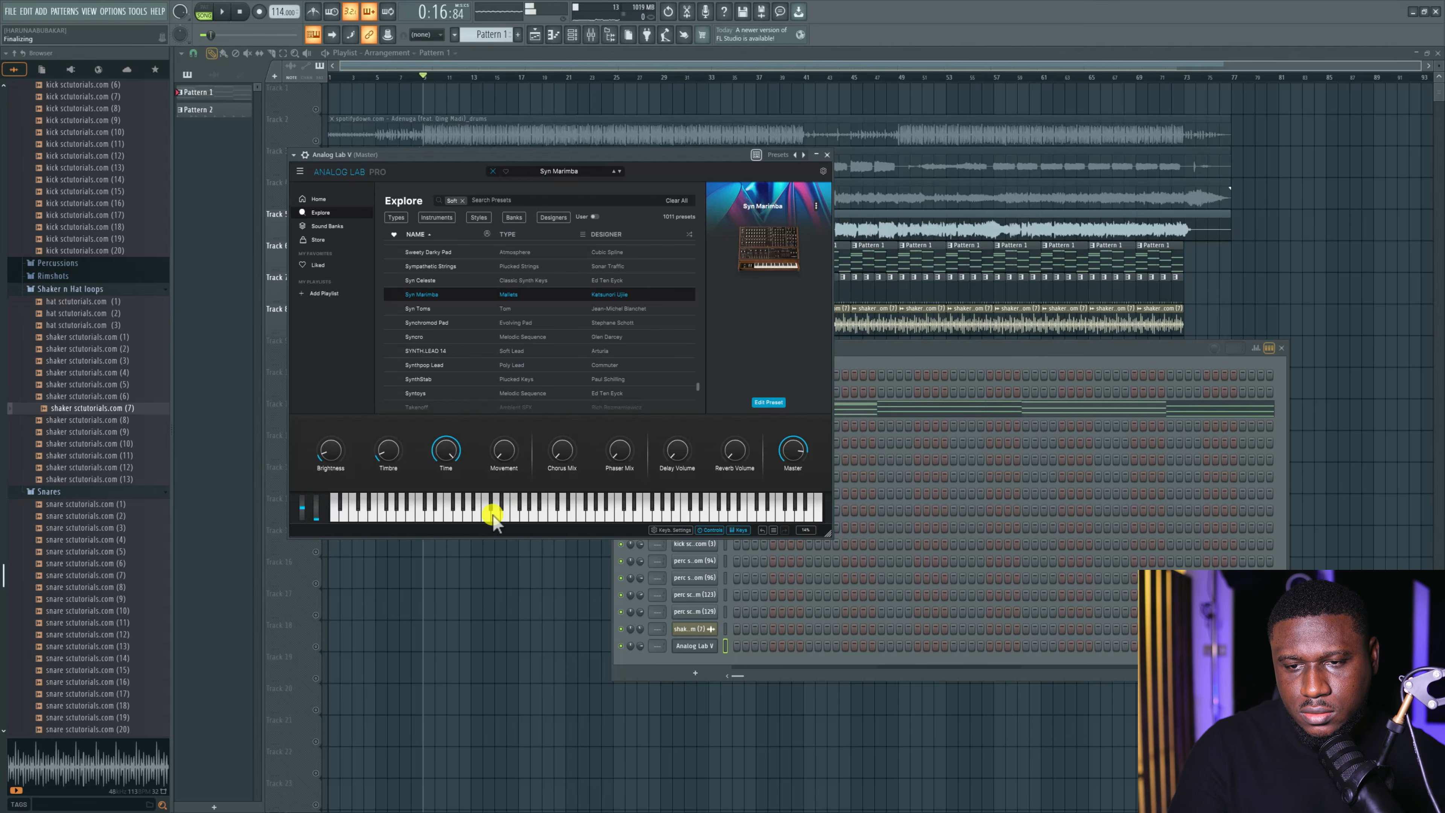
Copy the Lounge Lizard EP-4 notes of Pattern 1 to the Analog Lab V channel and open them in the piano roll.
click(990, 348)
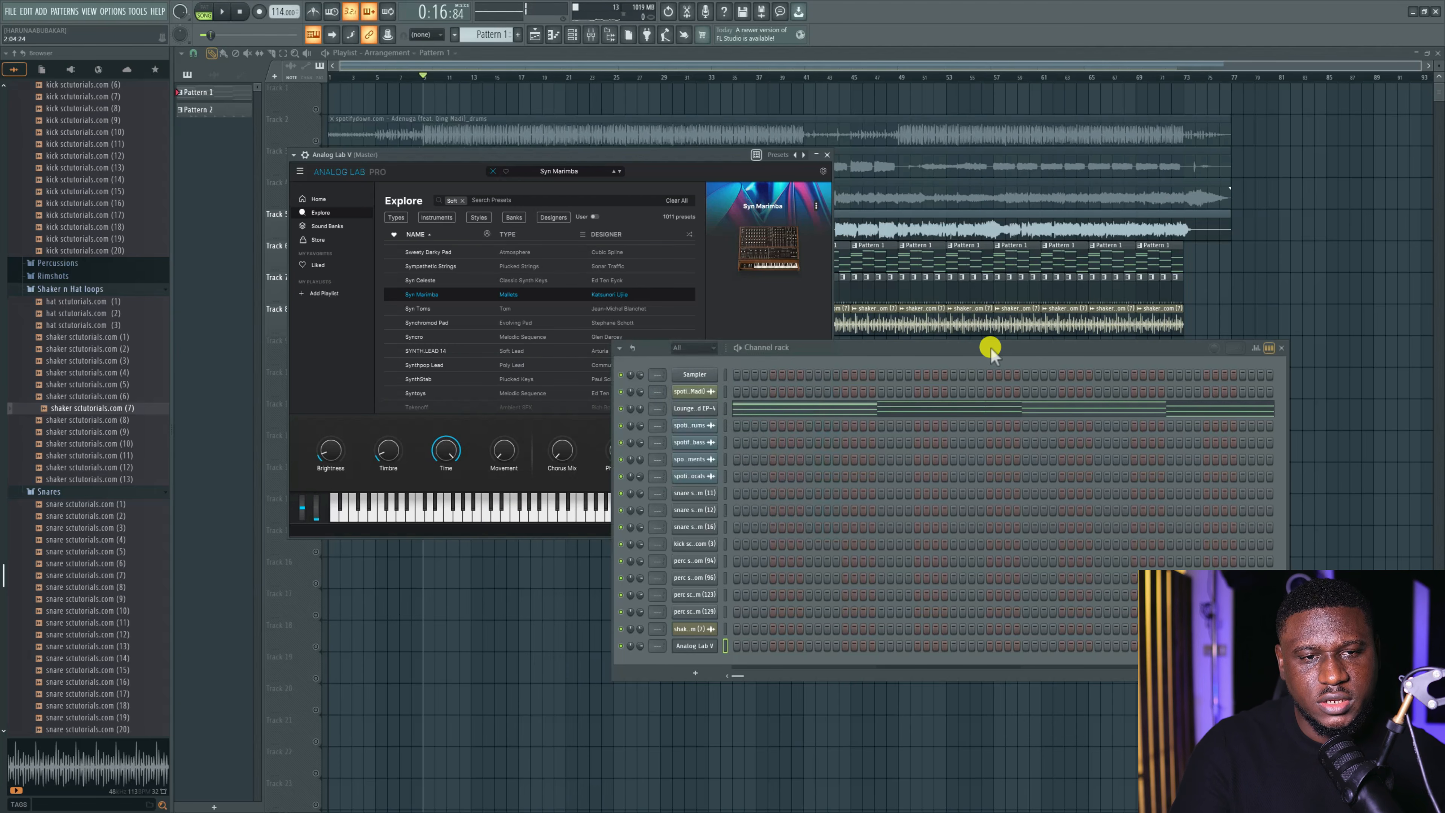
right_click(699, 409)
click(851, 419)
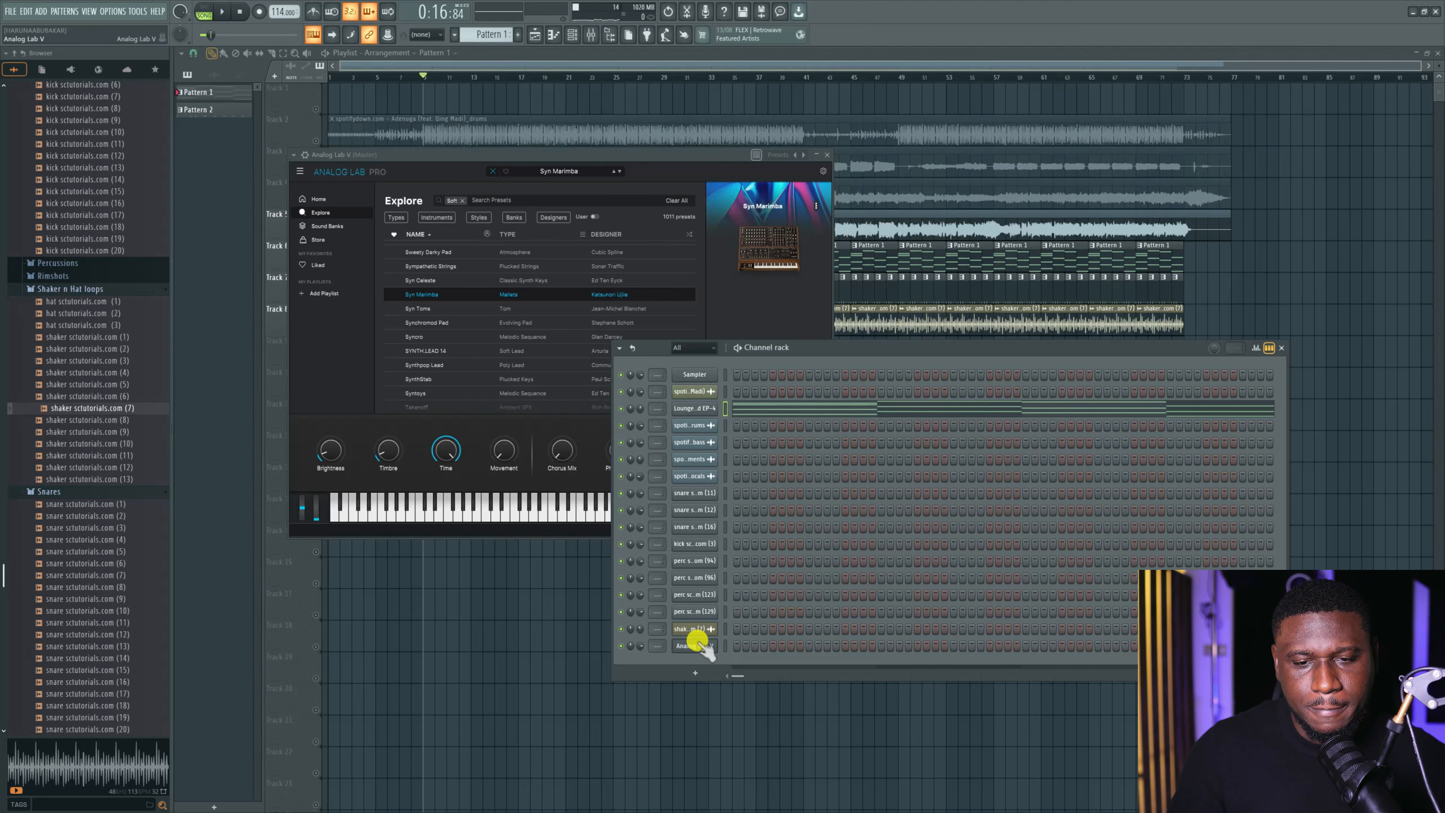
right_click(713, 645)
click(810, 657)
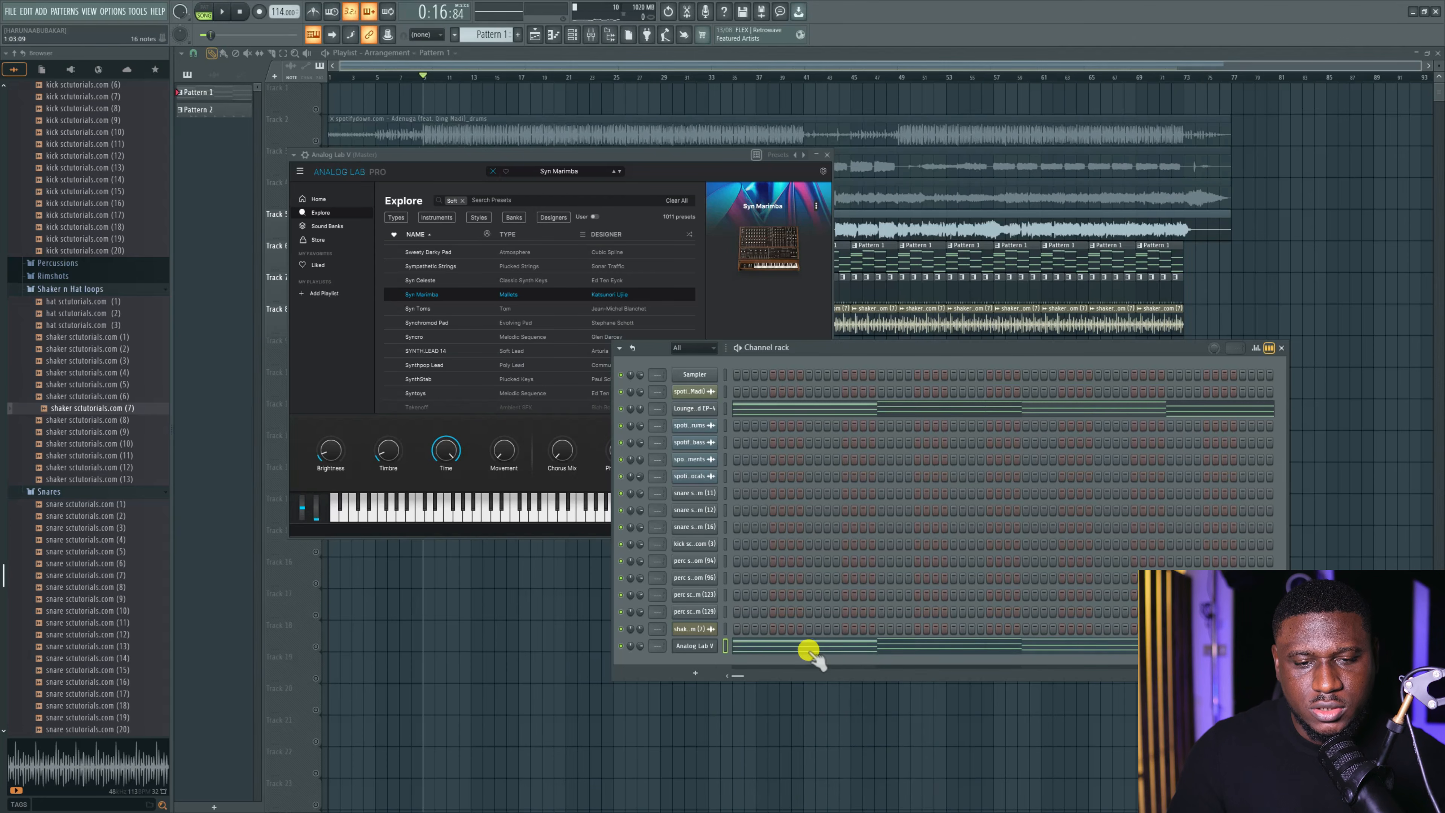
click(809, 647)
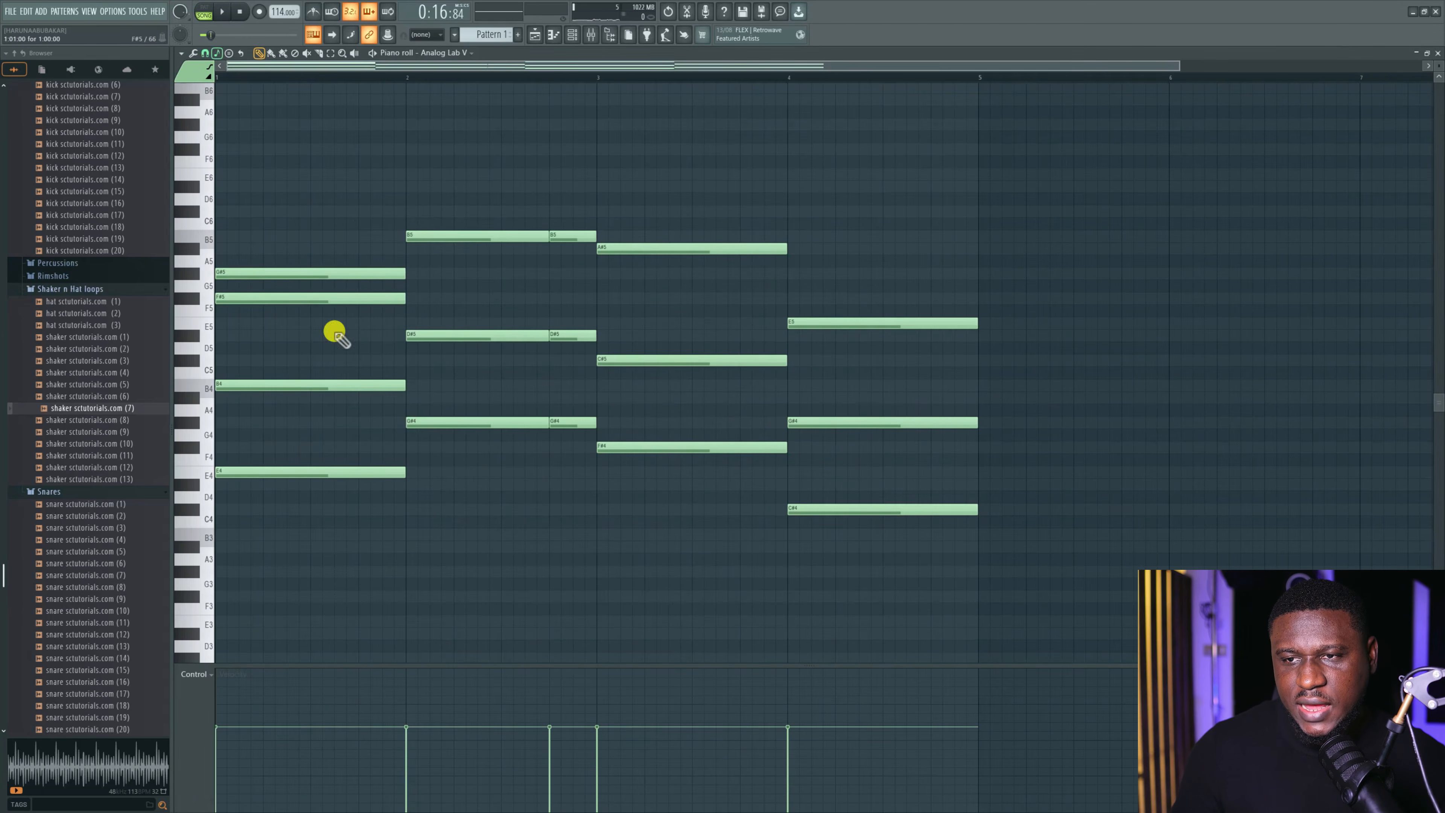
Trim the starts of all Analog Lab V chords by half a beat, leaving out the short repeated notes at the end of bar 2.
drag(271, 207, 554, 470)
drag(595, 192, 584, 477)
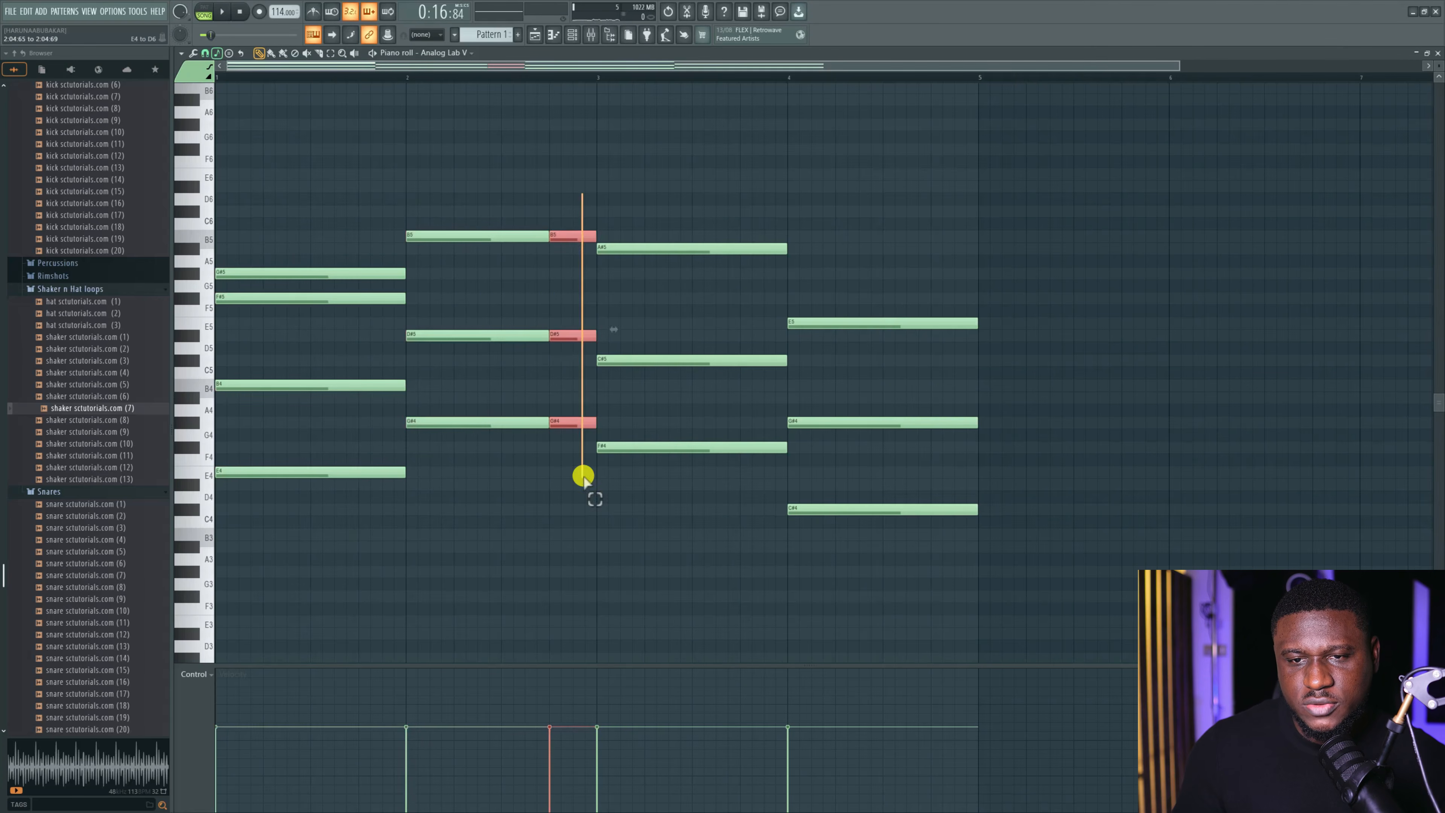
drag(296, 194, 501, 472)
drag(655, 217, 1040, 551)
scroll(196, 477, up, 2)
scroll(202, 477, up, 1)
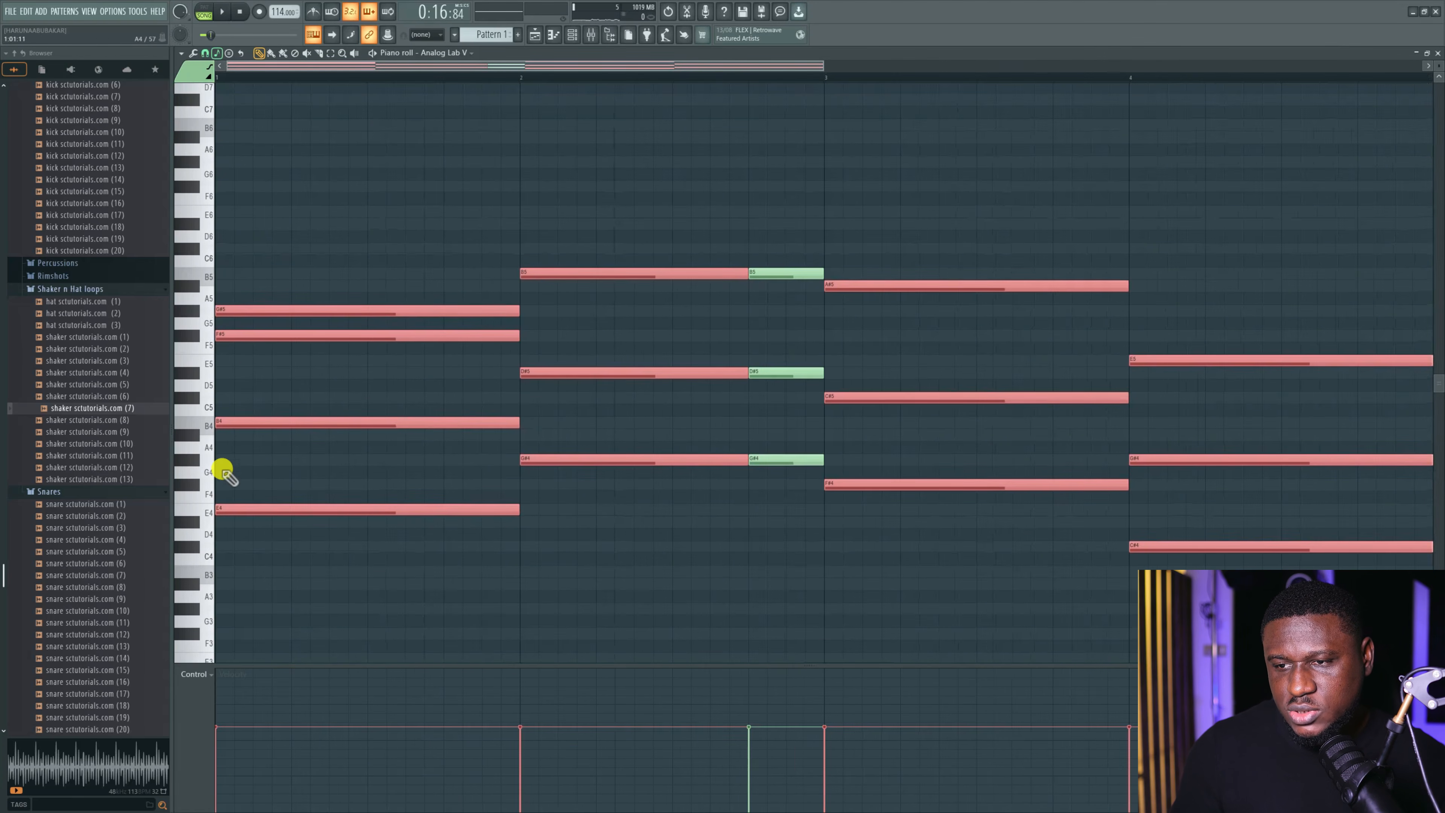
click(206, 53)
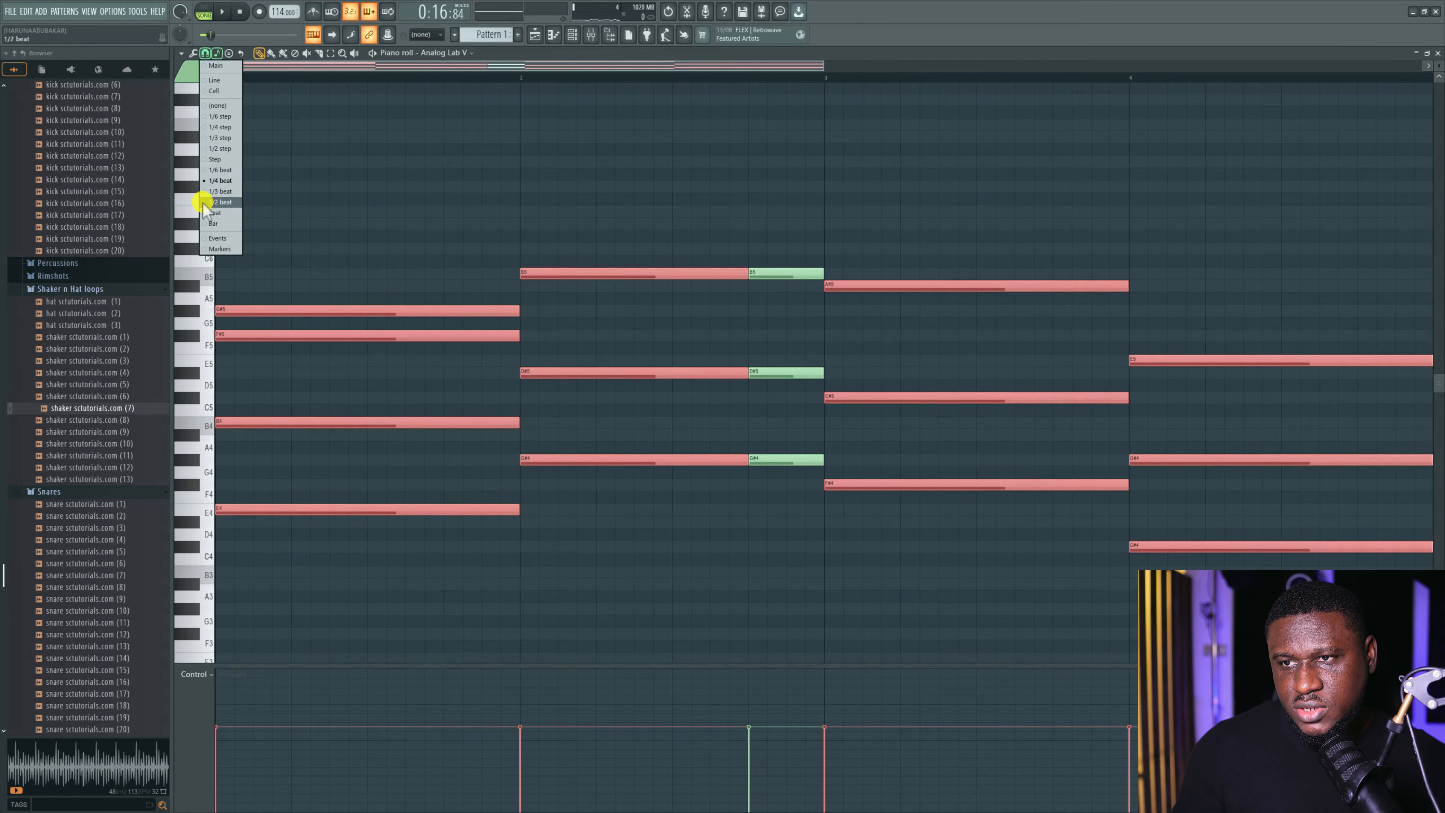
click(404, 65)
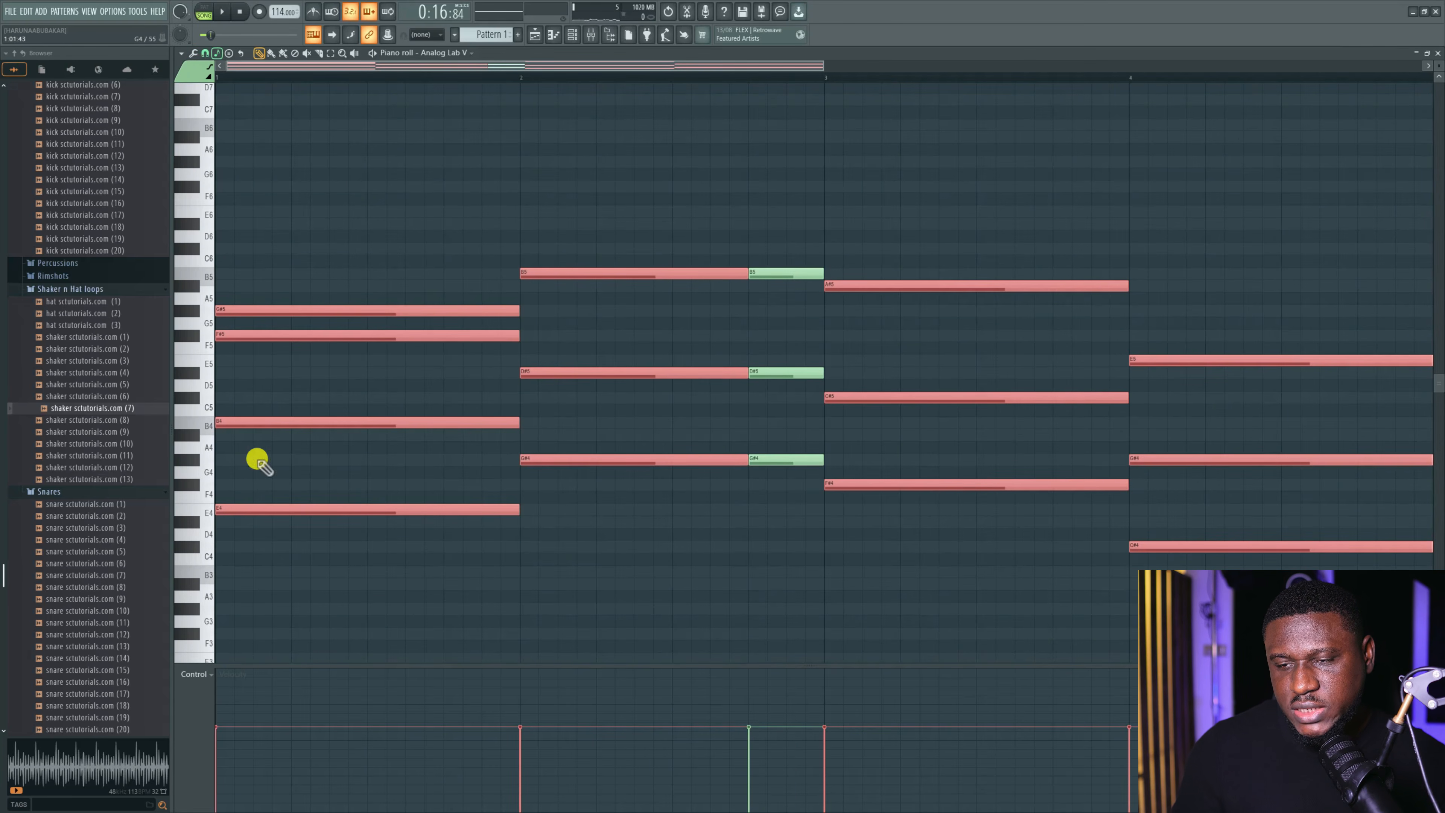
drag(223, 511, 260, 512)
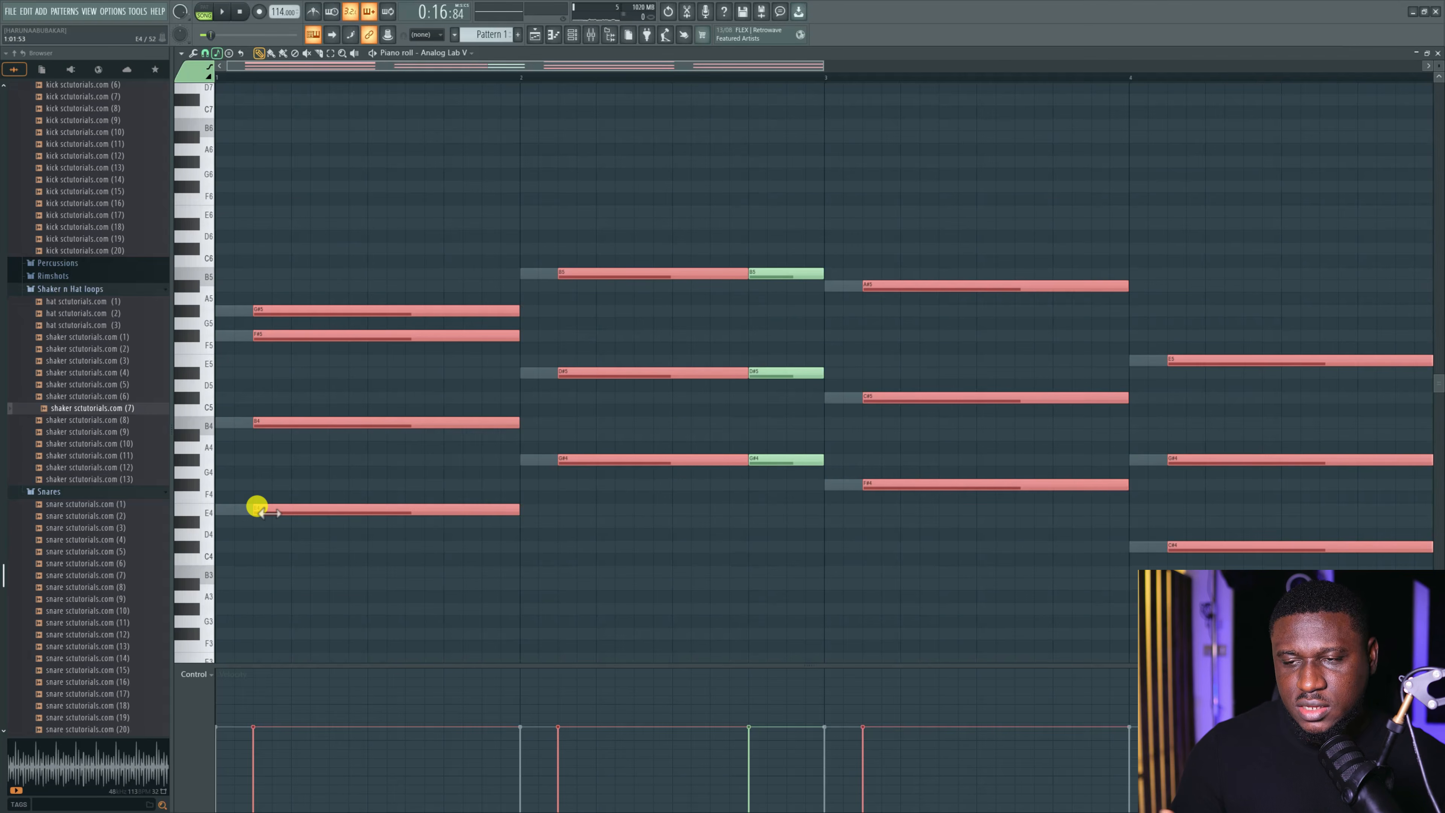
mouse_move(259, 508)
mouse_down()
mouse_move(307, 513)
mouse_move(264, 517)
mouse_up()
Play back the trimmed Analog Lab V chords with the rest of the song and check the channel rack.
key(space)
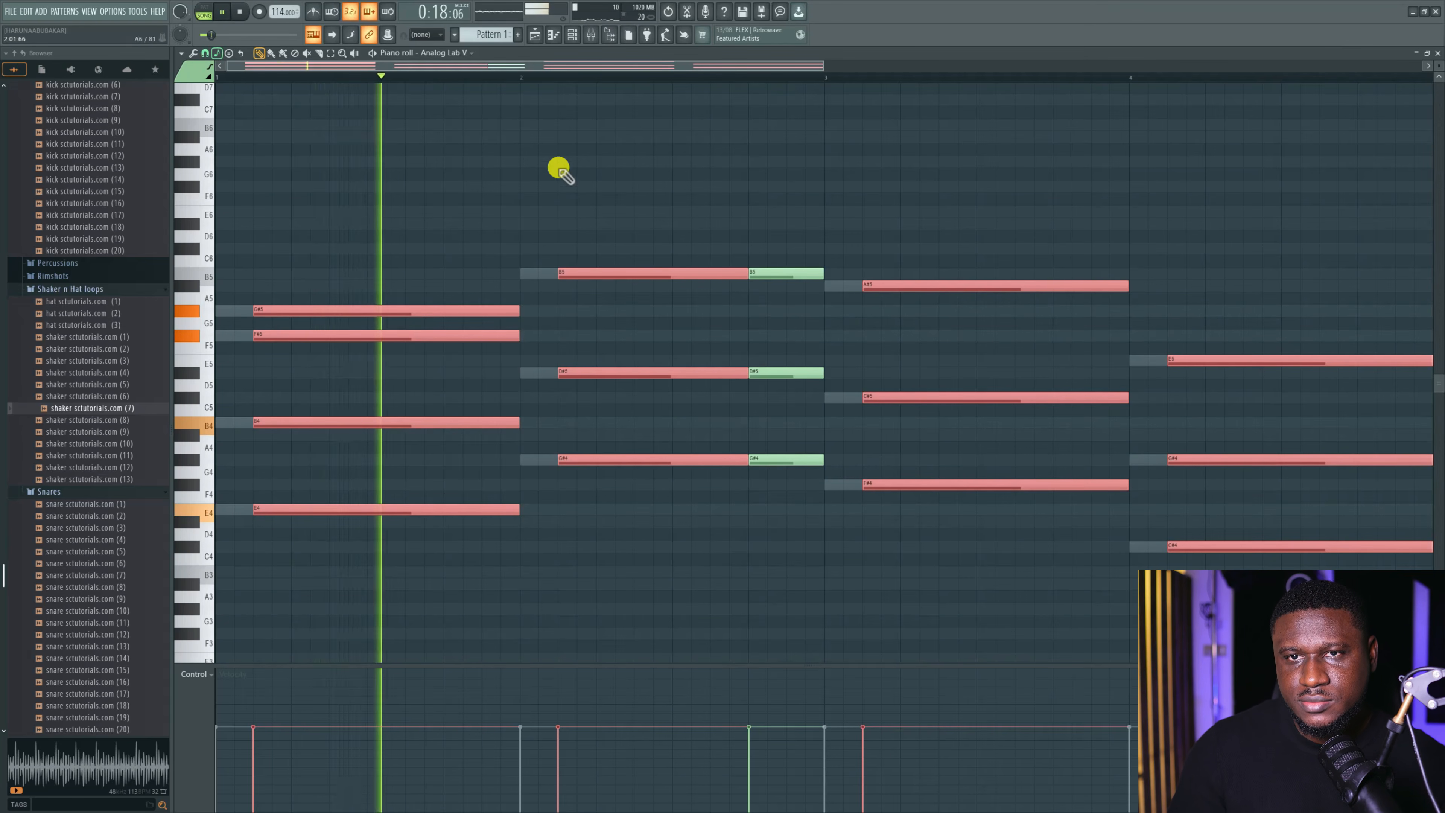
click(573, 36)
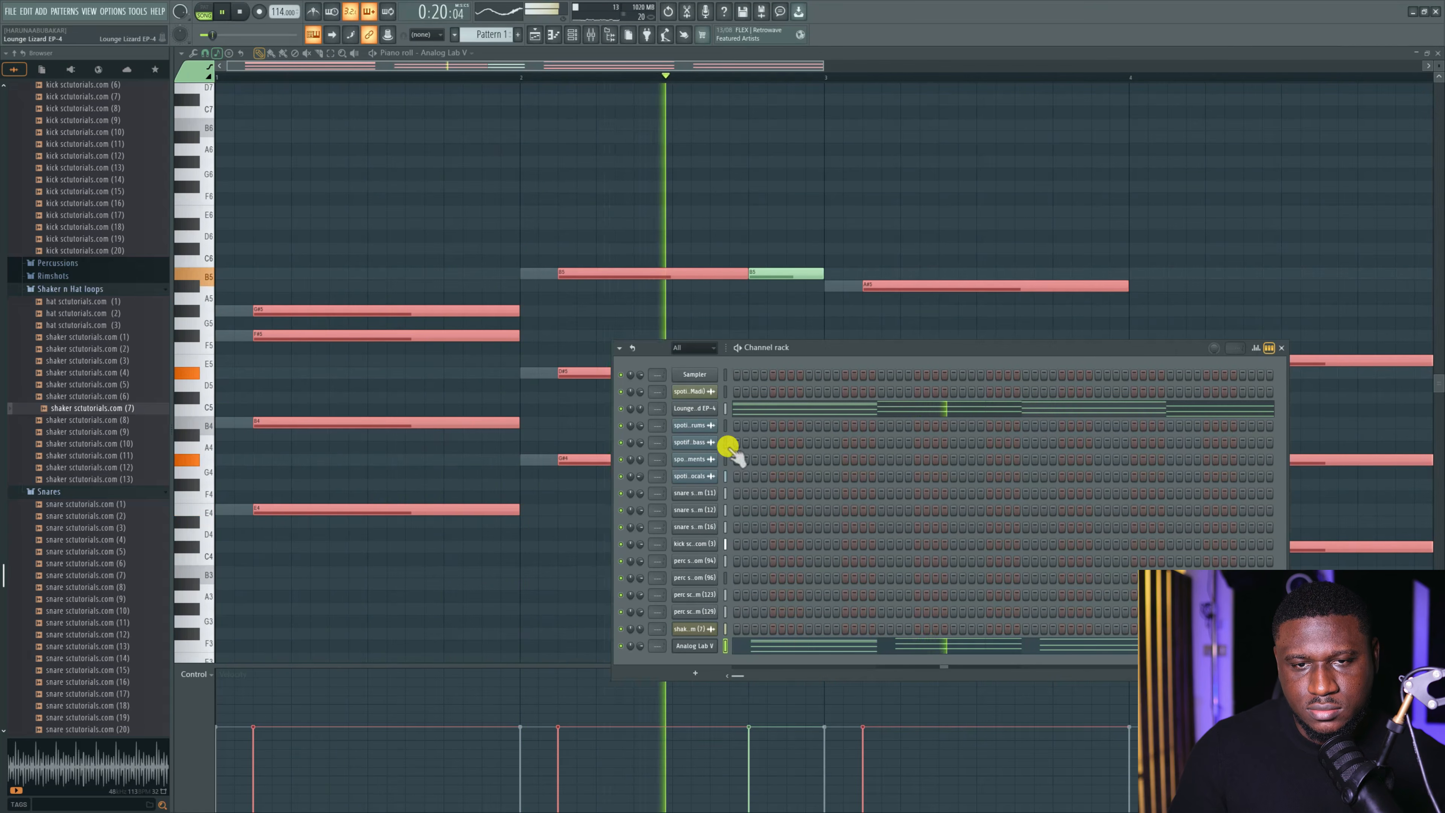
key(space)
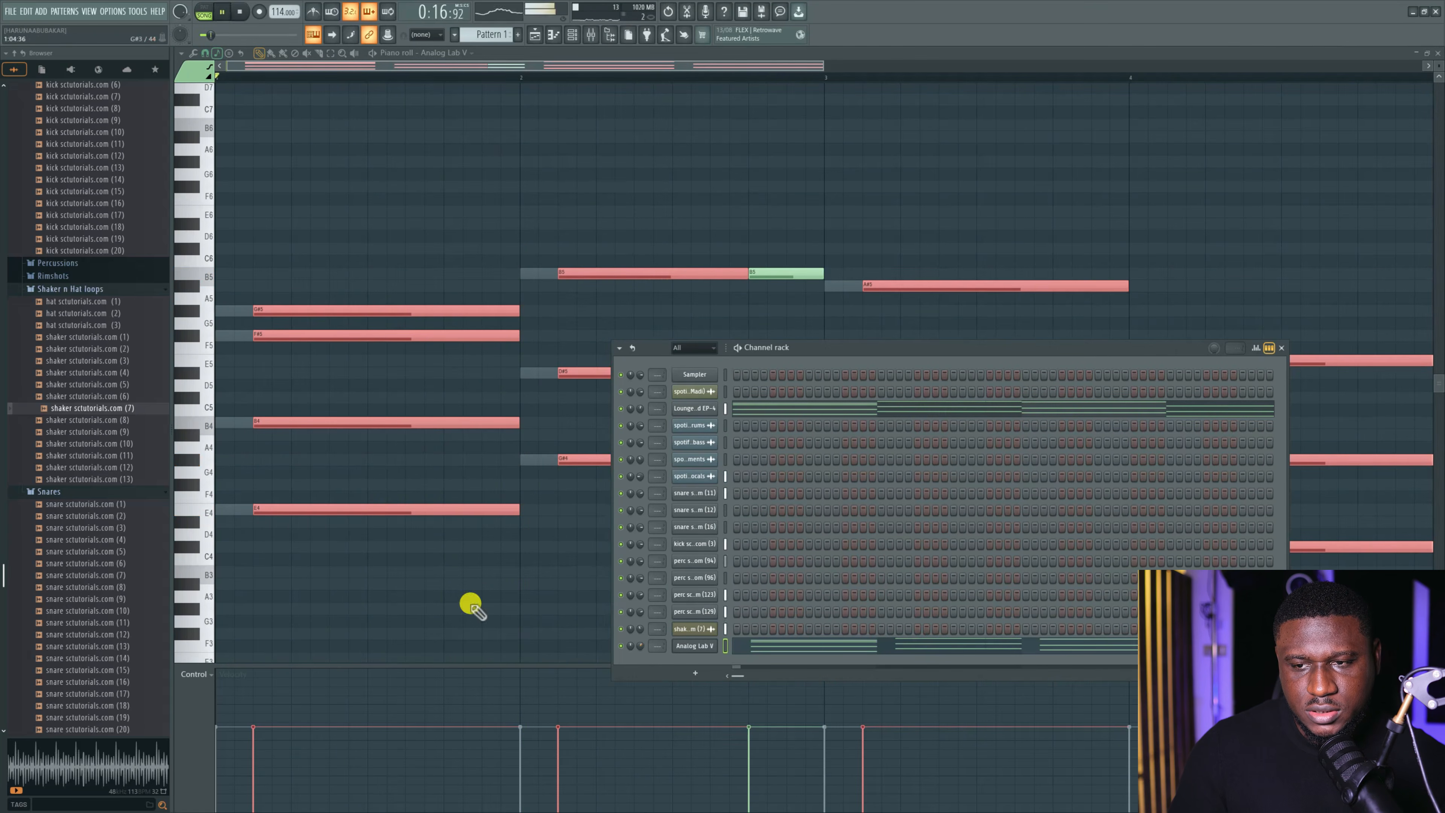
click(463, 595)
key(space)
Try the Analog Lab V chords one octave higher and transpose them back down an octave.
key(ctrl+Up)
scroll(432, 535, up, 3)
key(space)
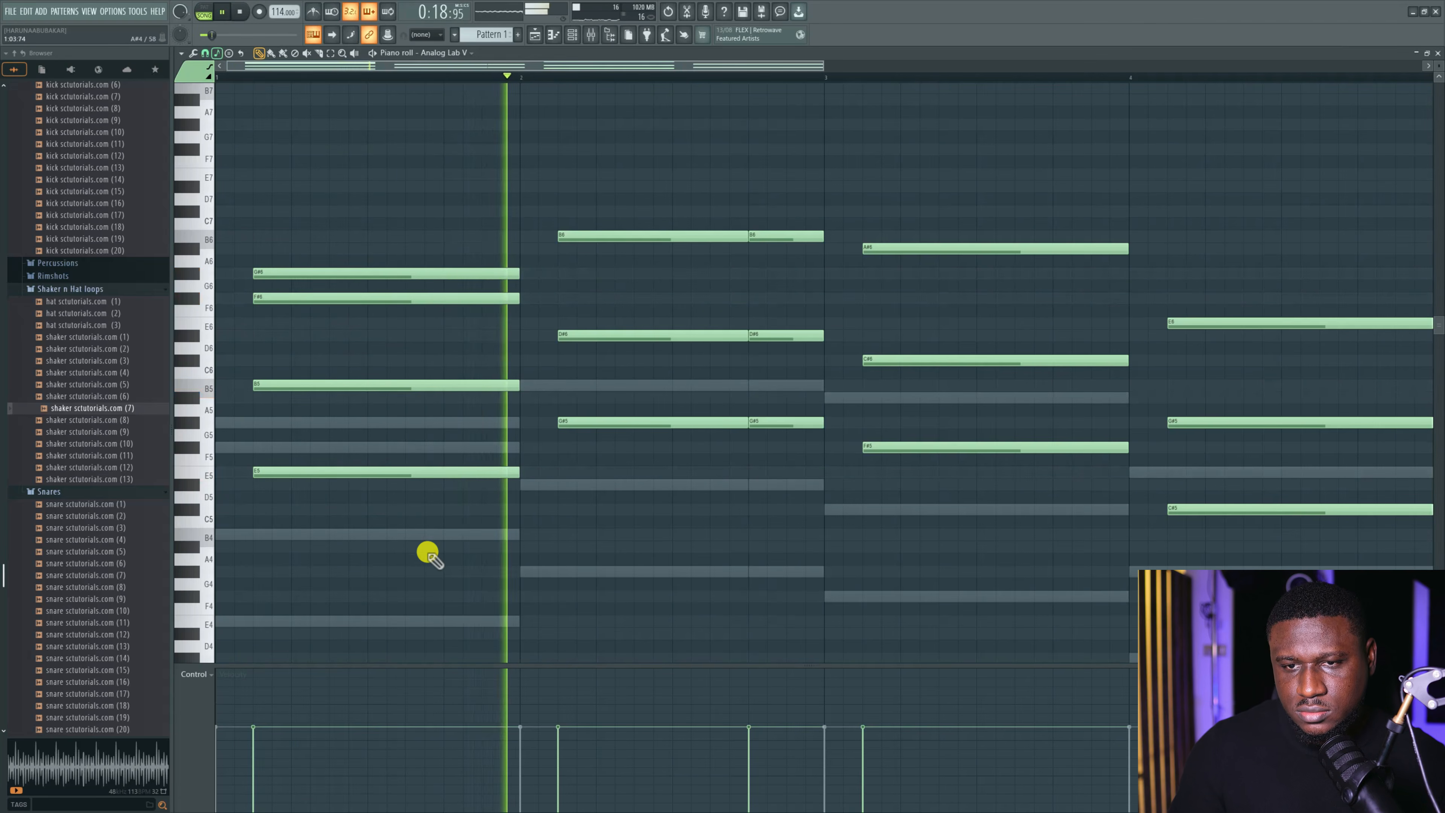
key(space)
key(ctrl+Down)
scroll(424, 544, down, 3)
Listen to the delayed chords against the vocal and drum arrangement in the playlist.
key(space)
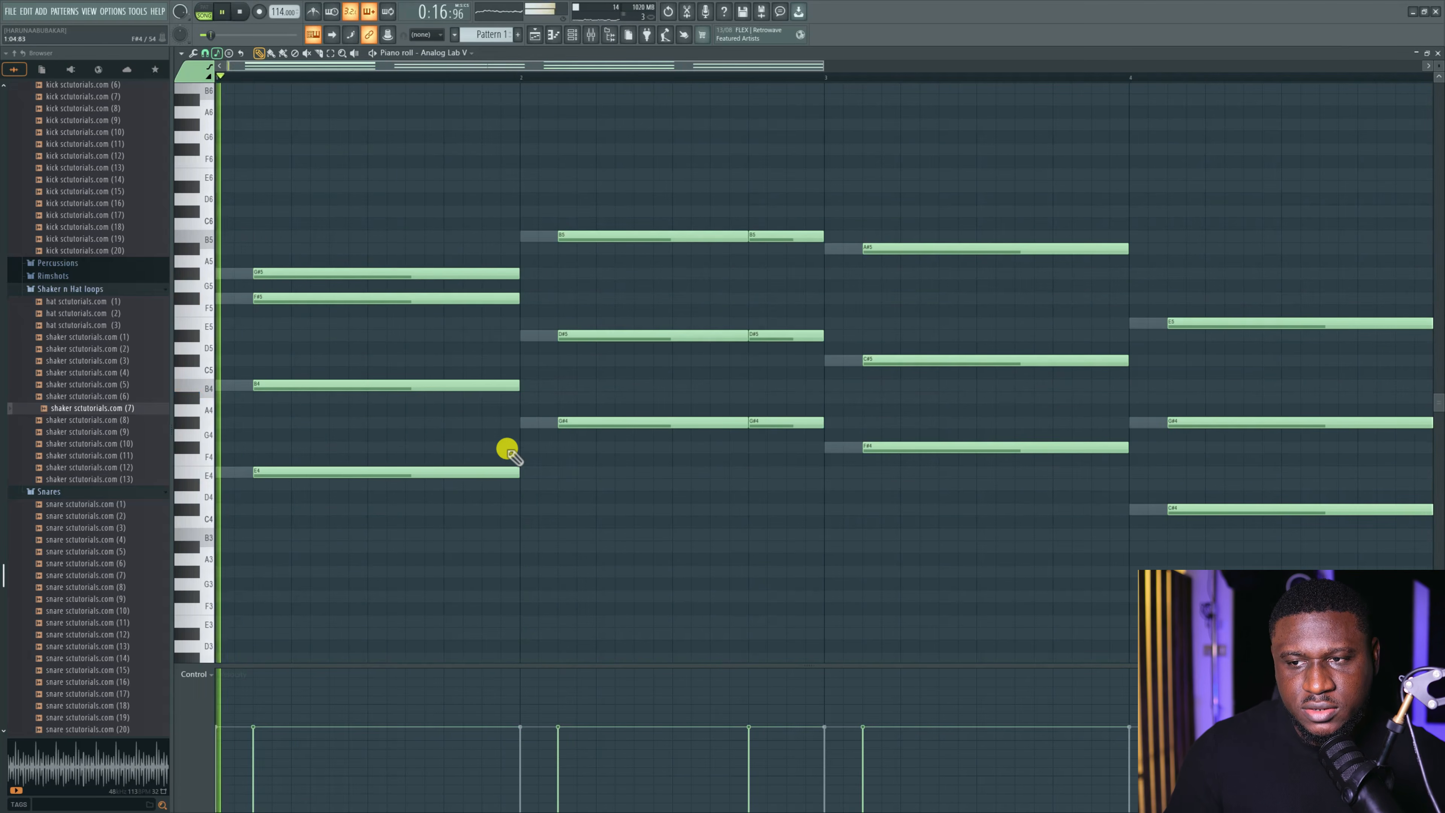
scroll(586, 353, down, 3)
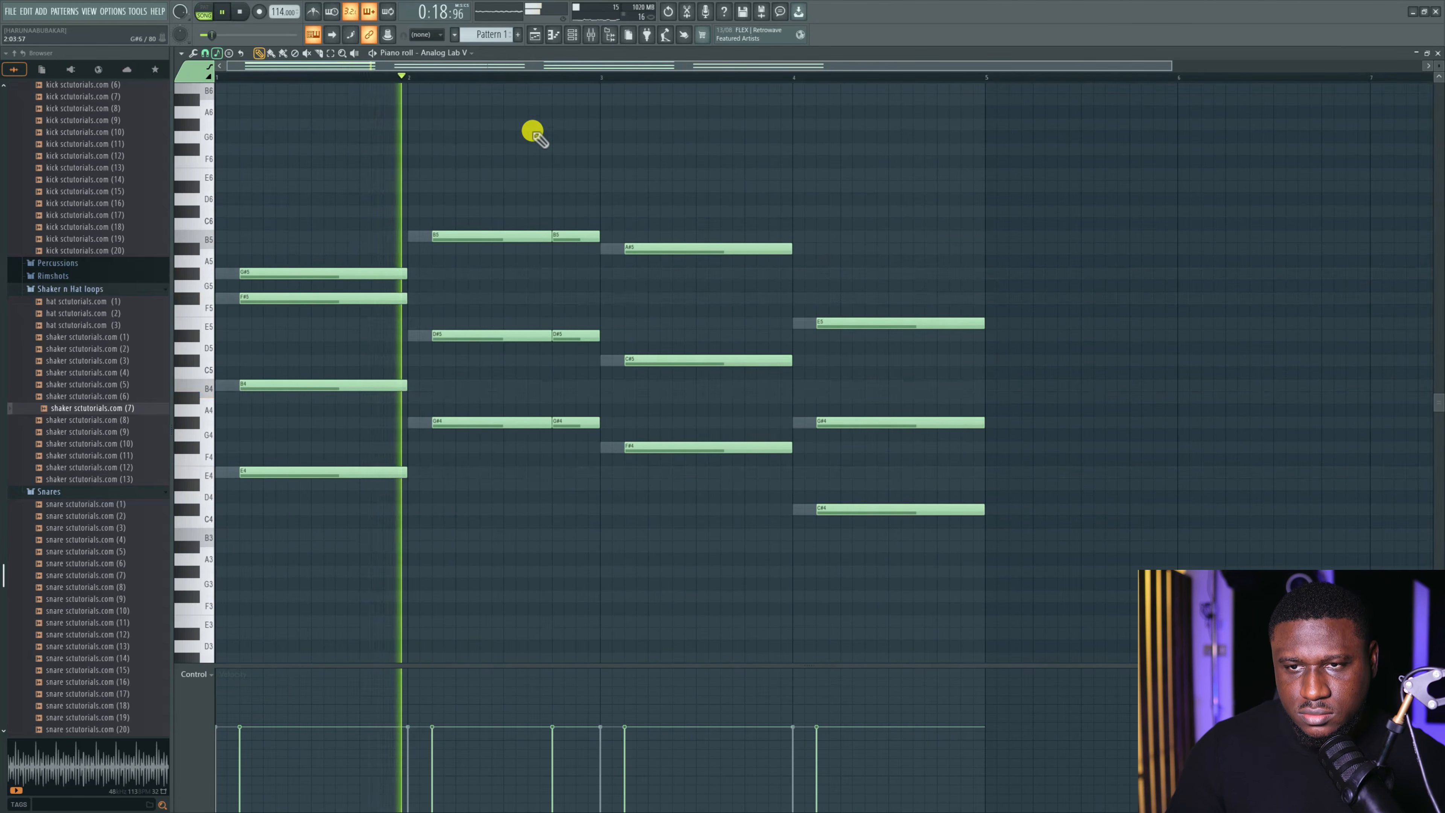
scroll(532, 132, up, 2)
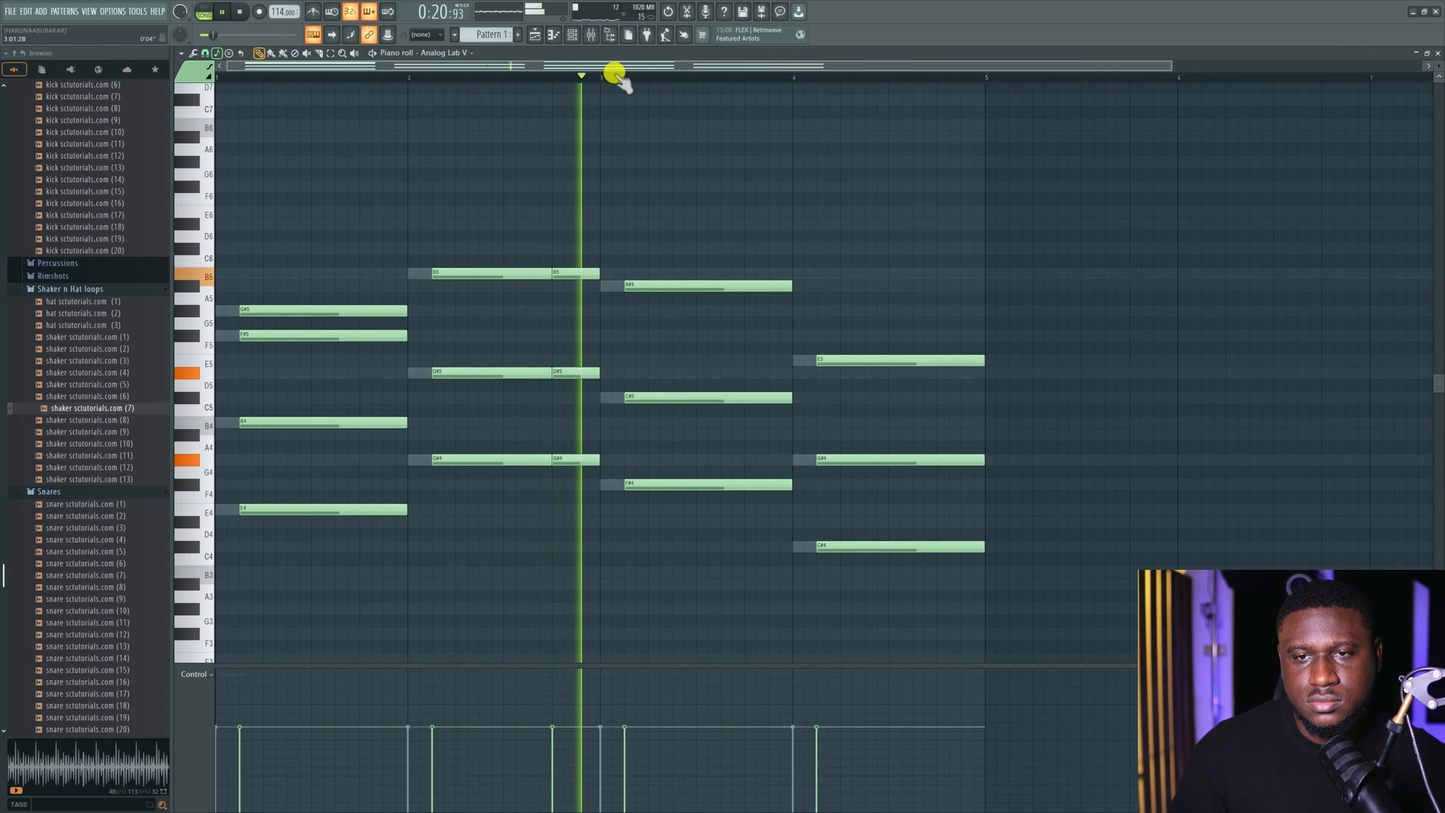
click(535, 34)
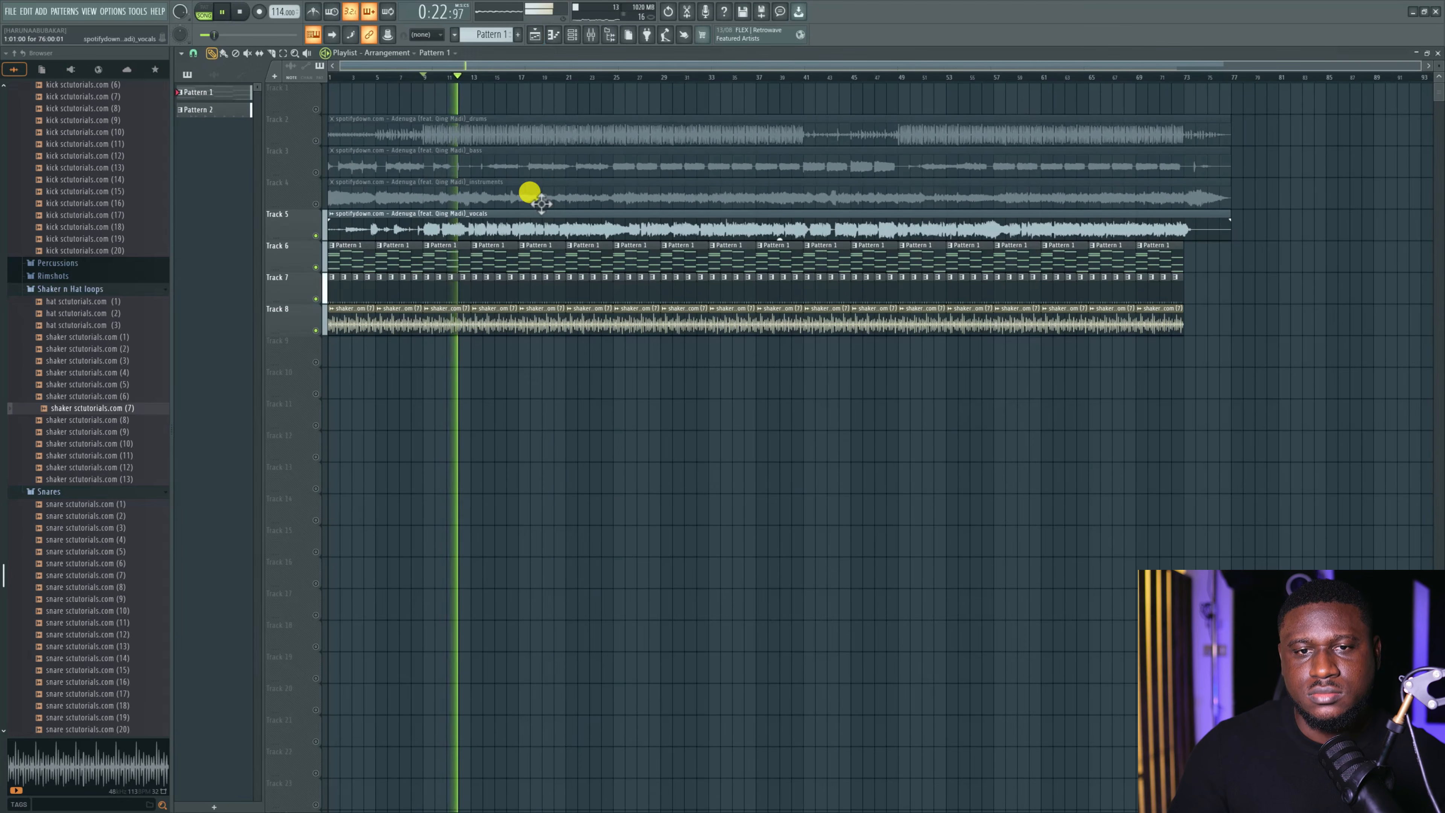
key(space)
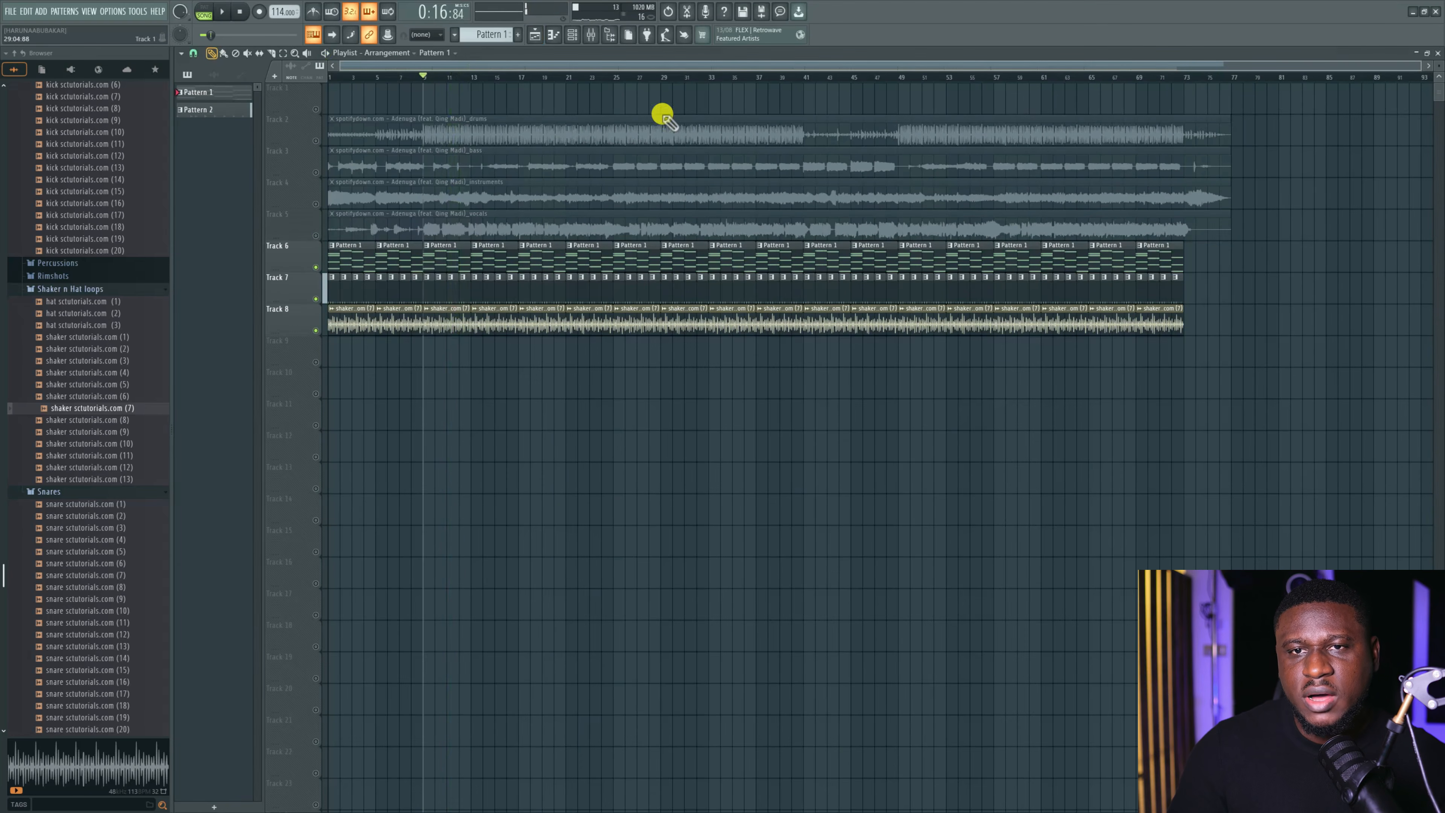
Open the Analog Lab V instrument from the channel rack and audition the Synchromod Pad and Syncro presets.
click(572, 35)
key(space)
click(695, 645)
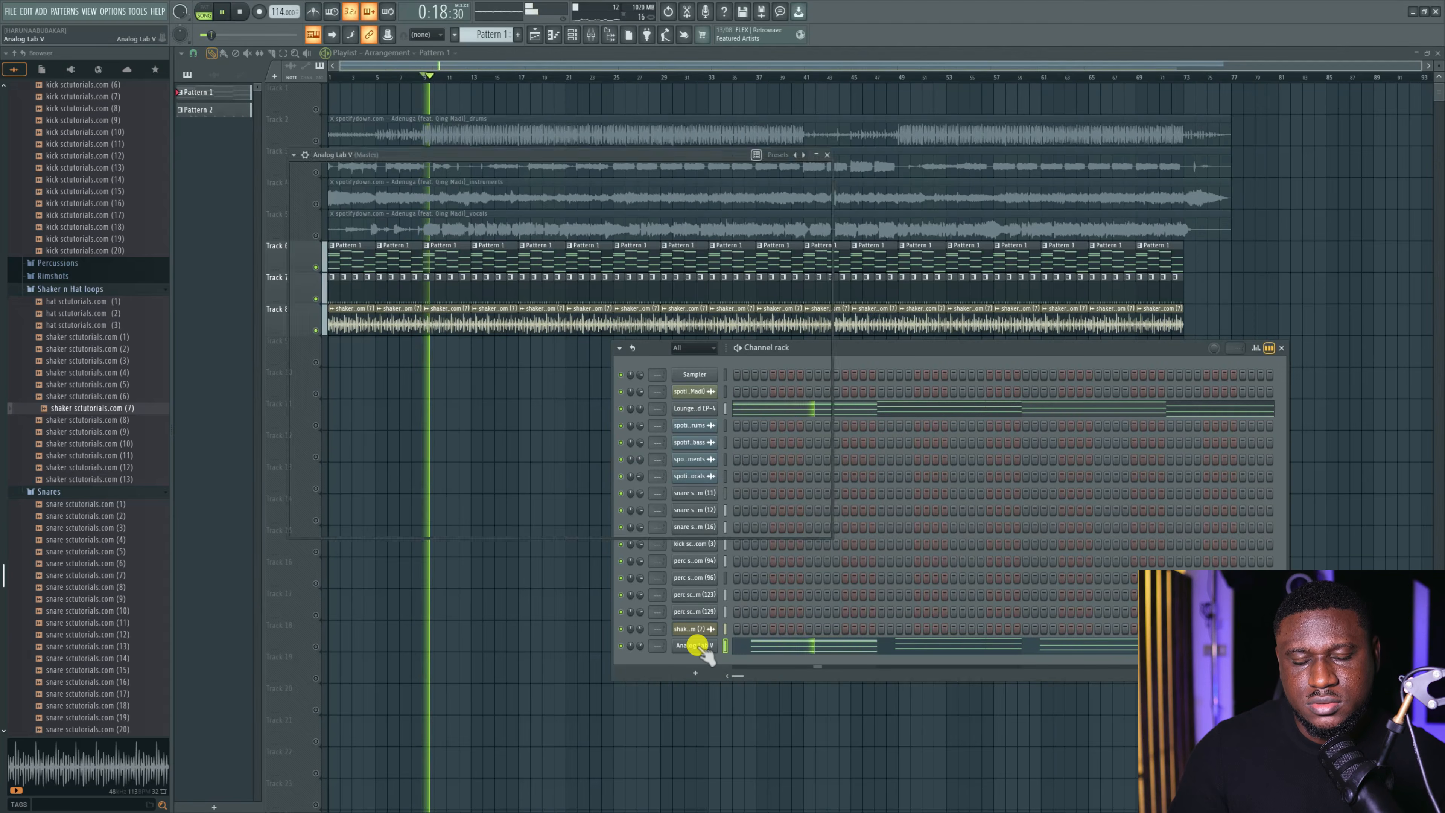
key(space)
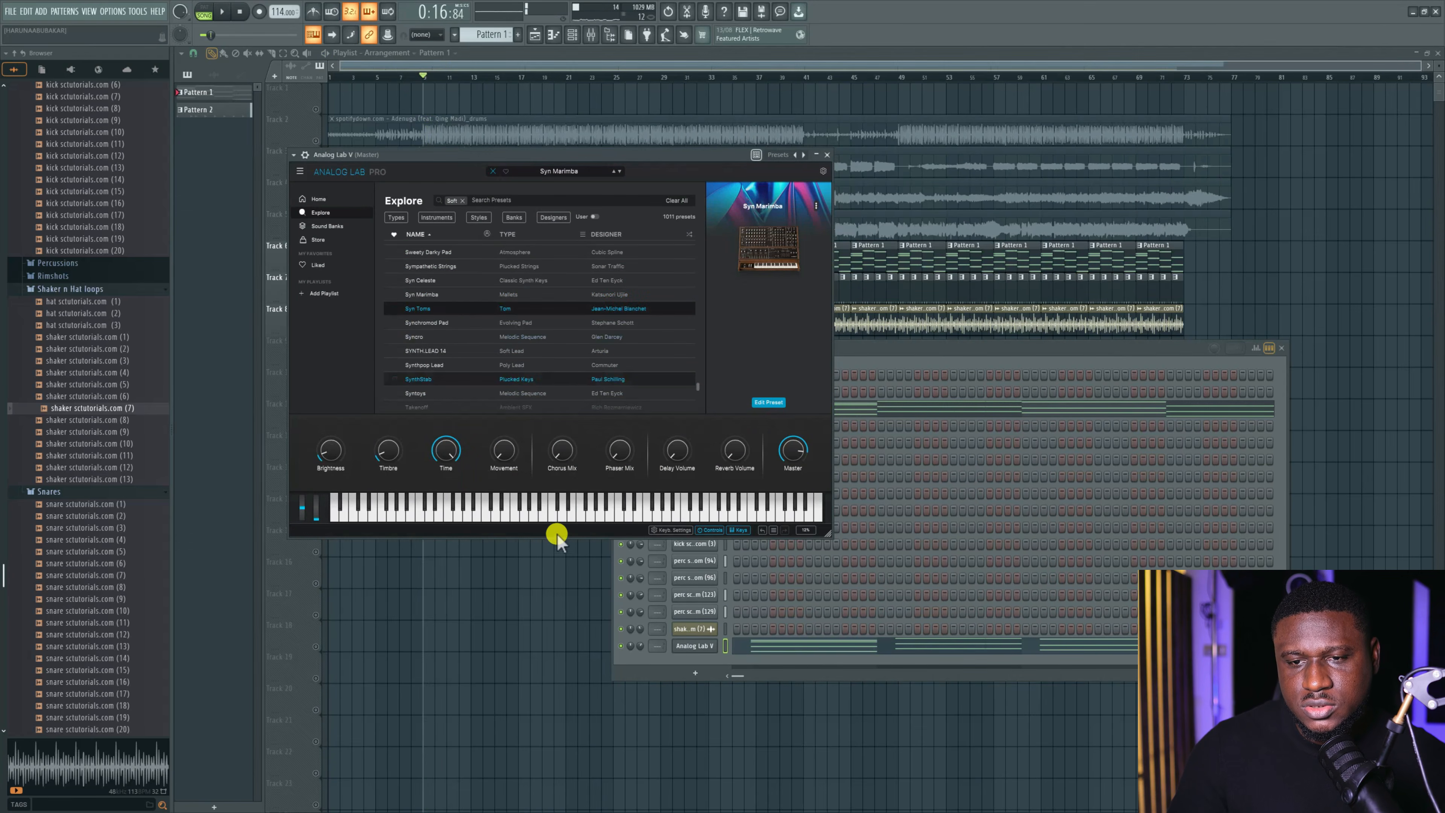
click(462, 323)
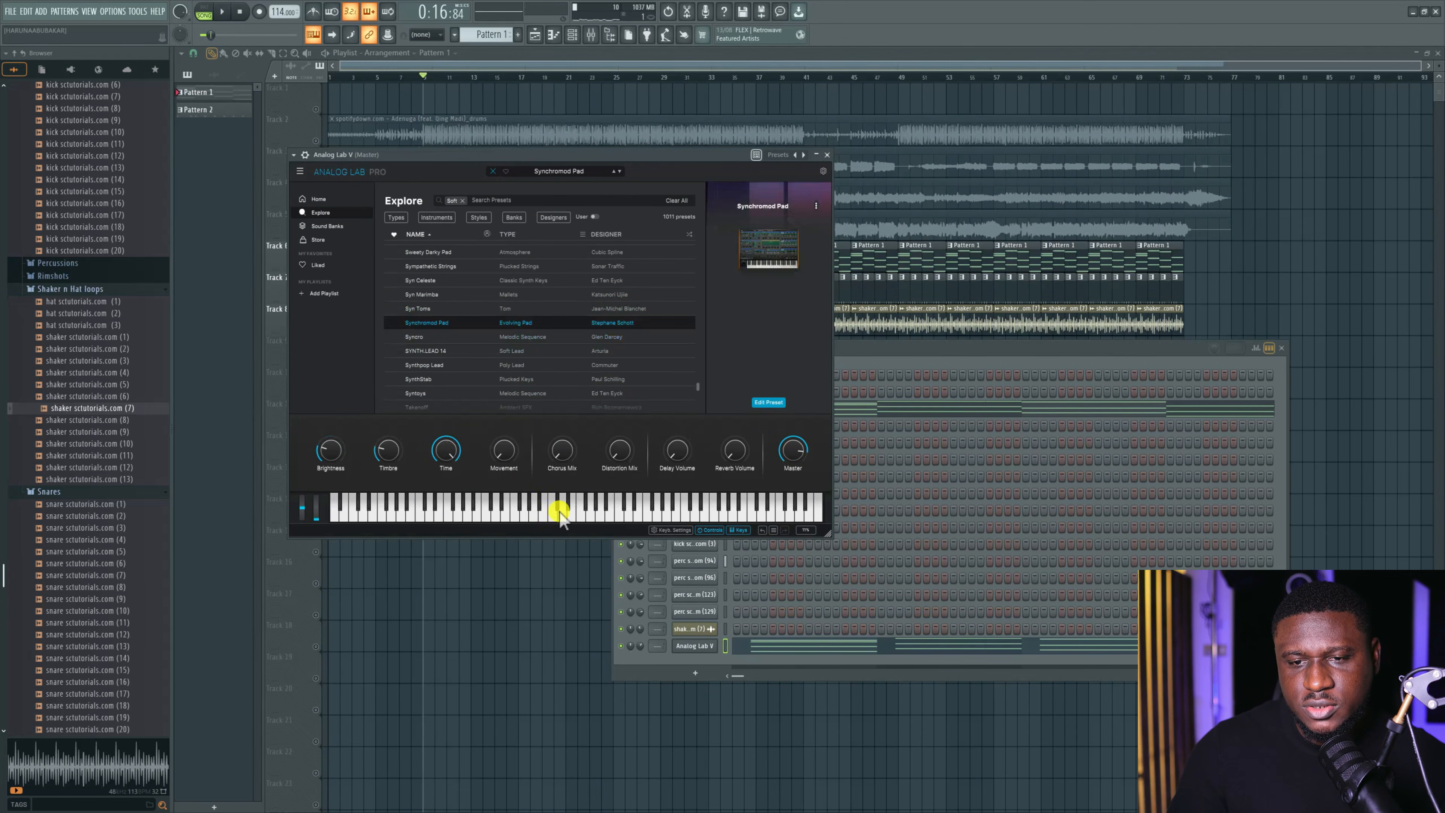
click(436, 335)
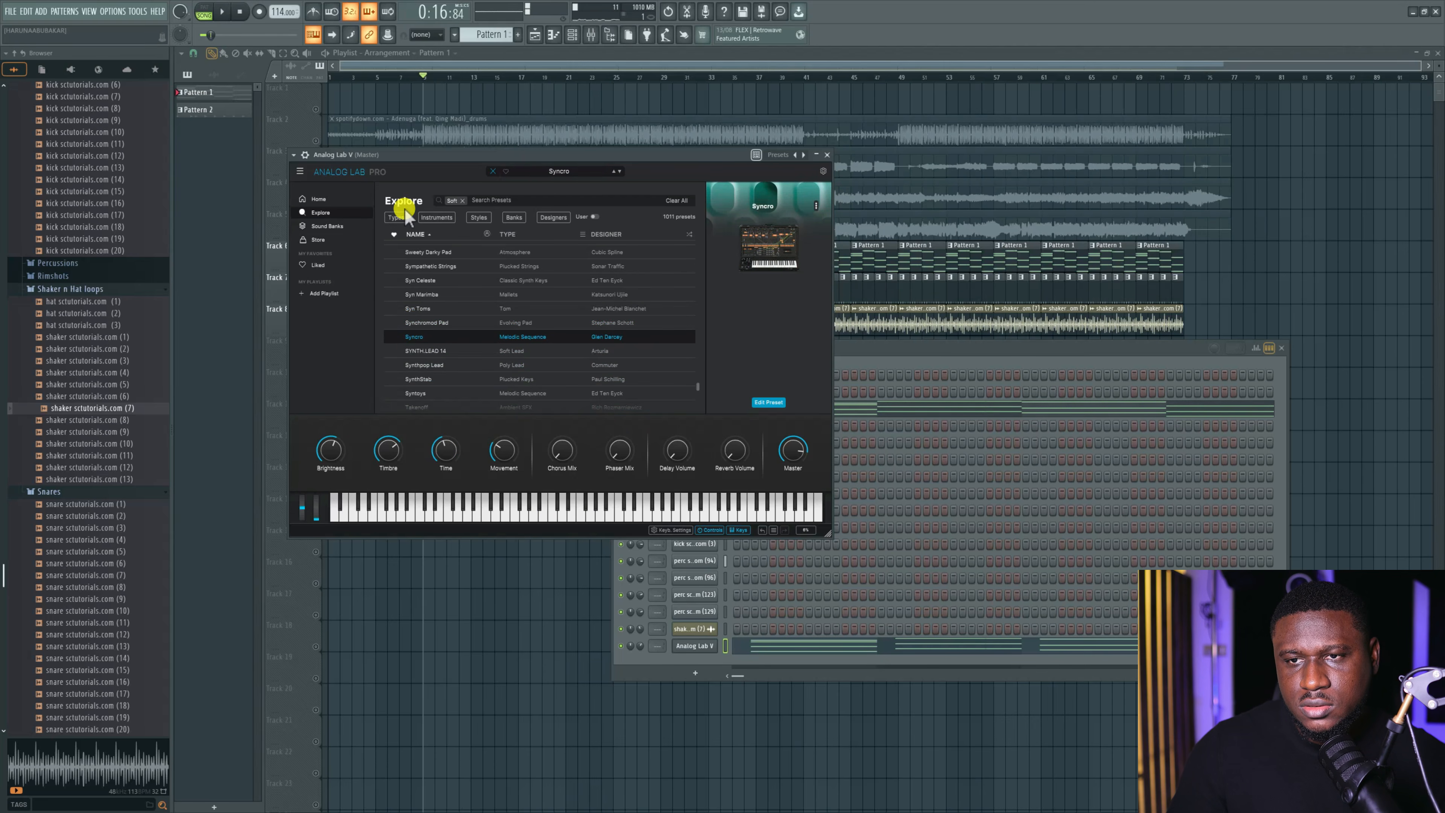
Filter the Analog Lab V presets by the Keys type and load 23 Celesta.
click(389, 219)
click(483, 236)
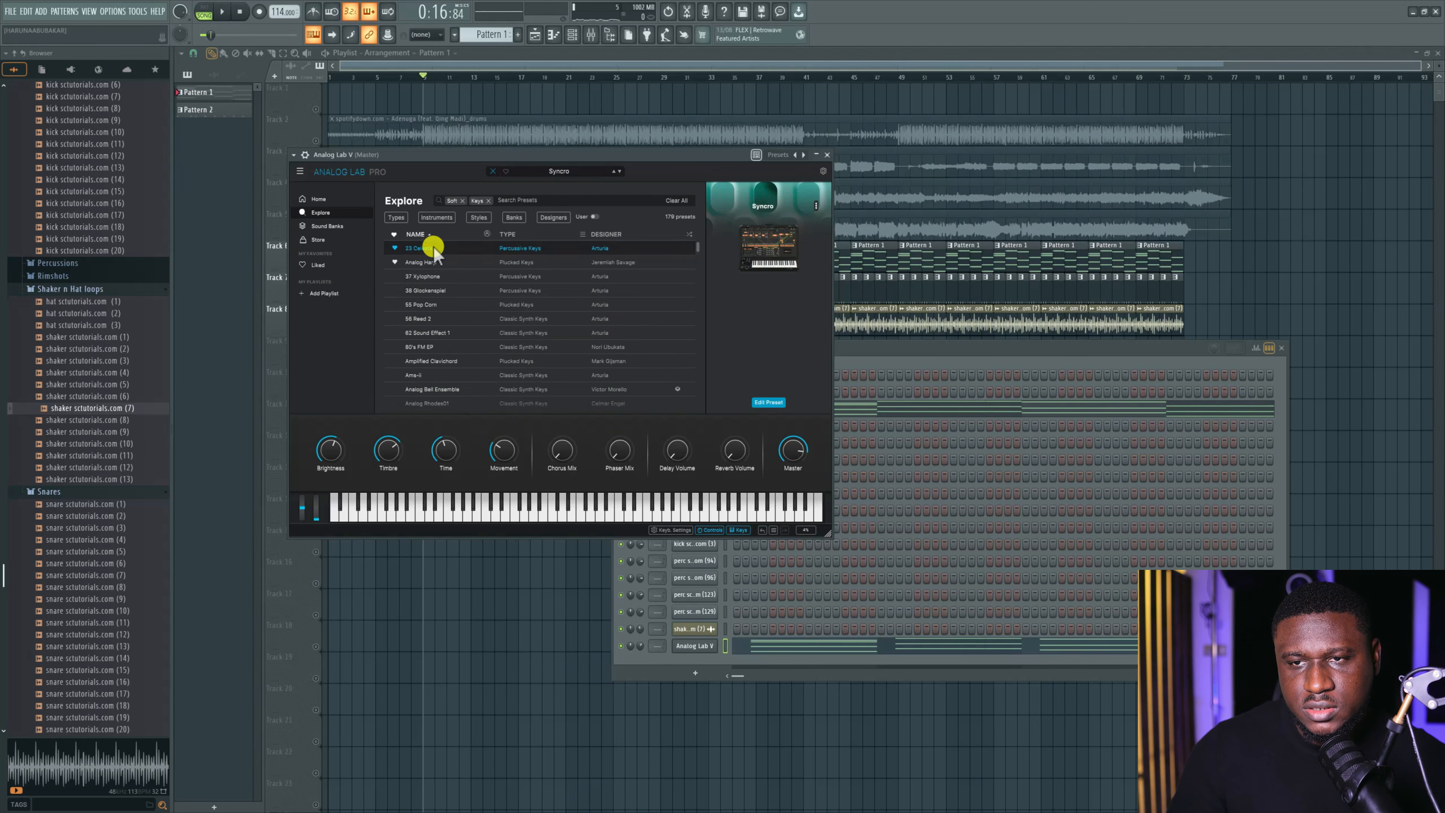
click(432, 249)
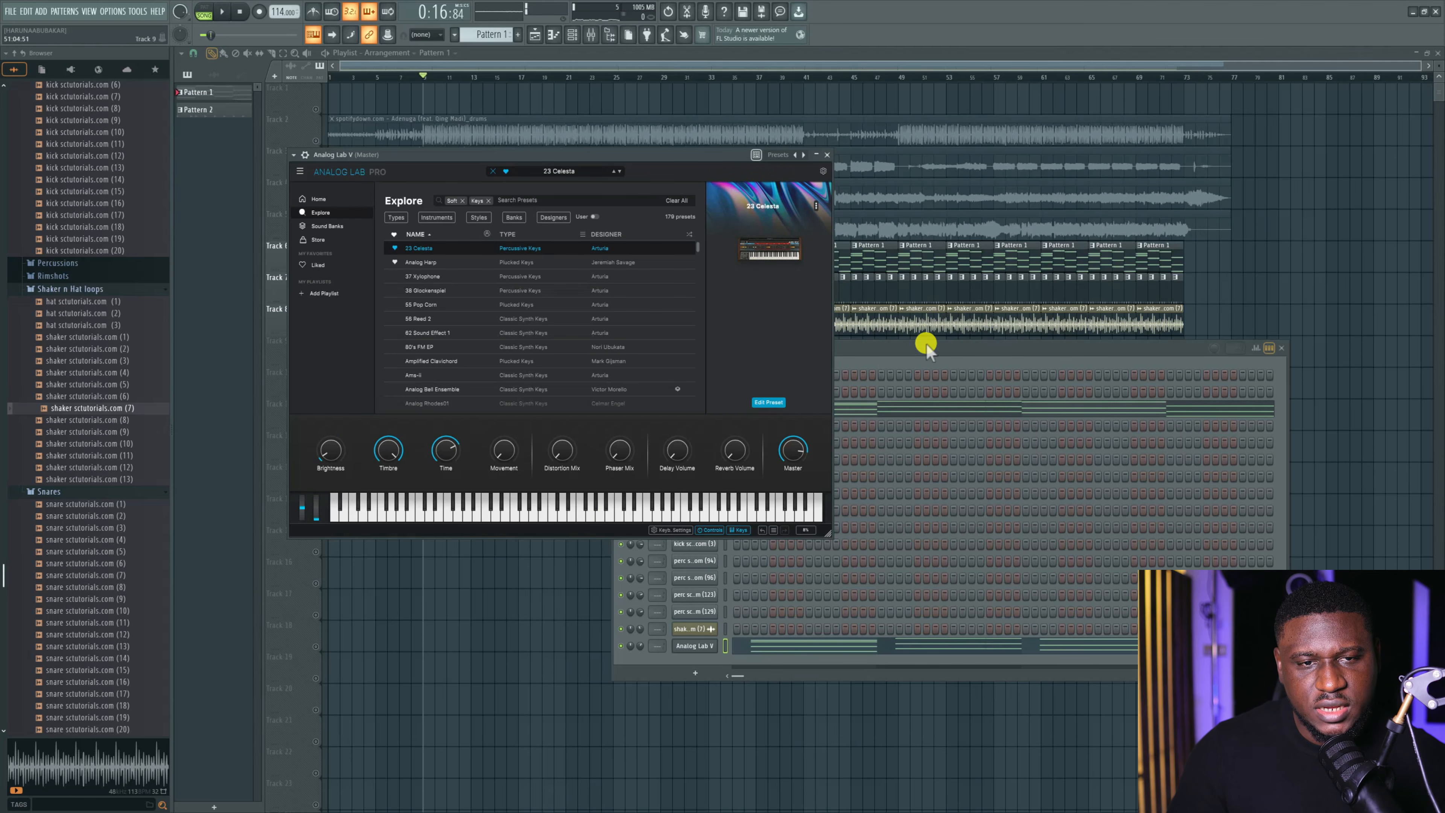
Set the Analog Lab V channel volume to 53% while playing the song.
click(901, 350)
key(space)
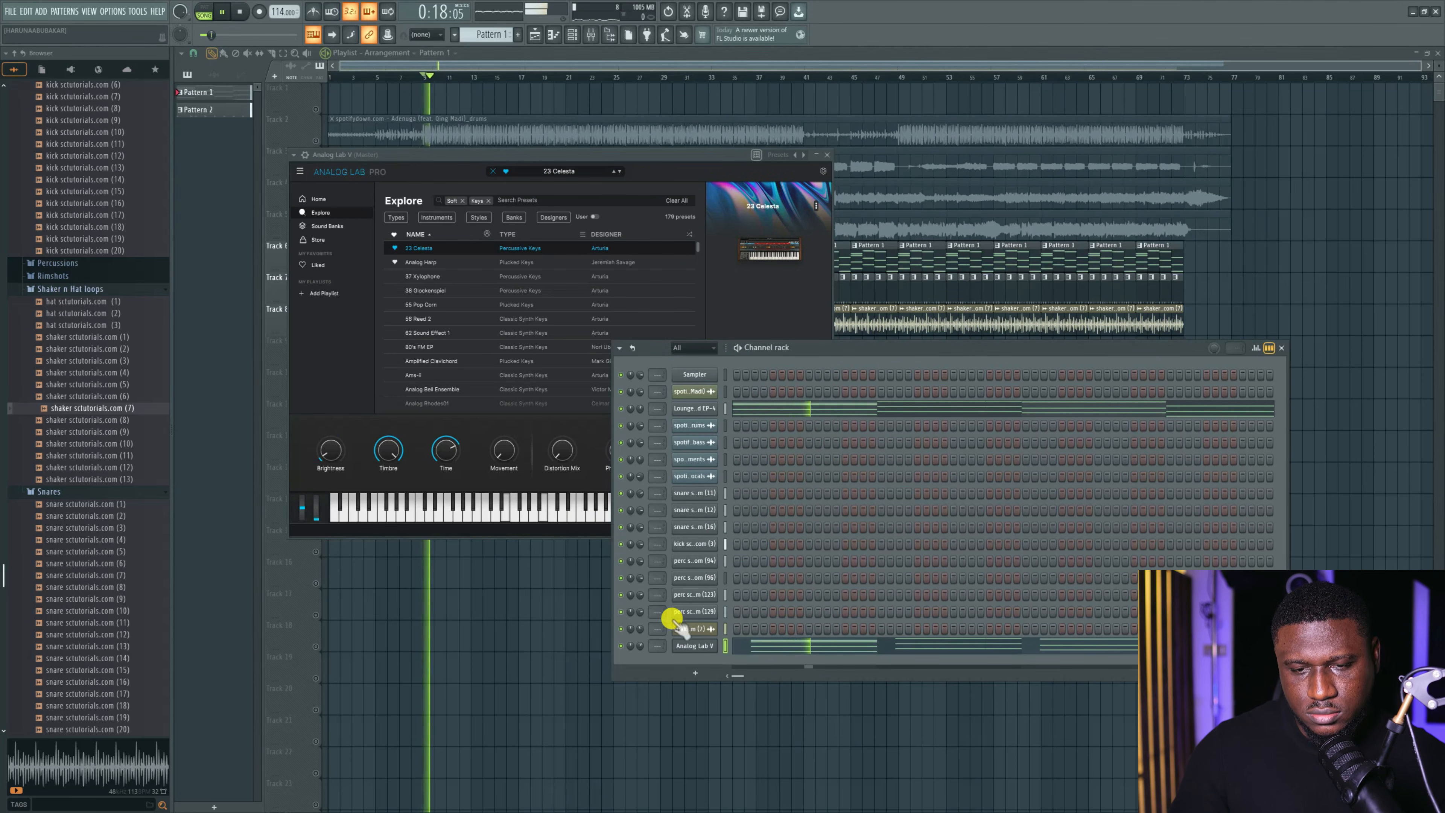
scroll(643, 644, down, 3)
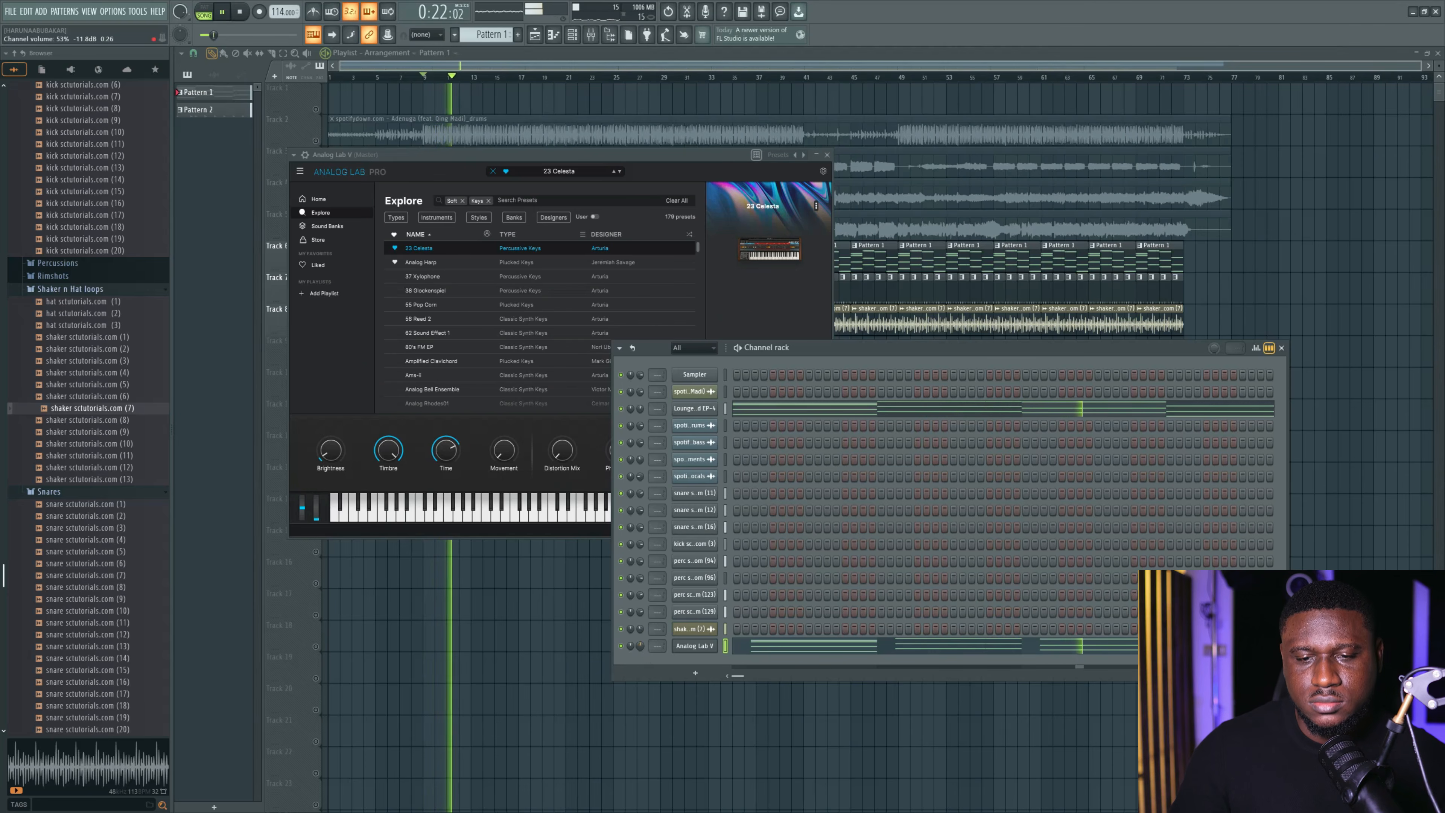
key(space)
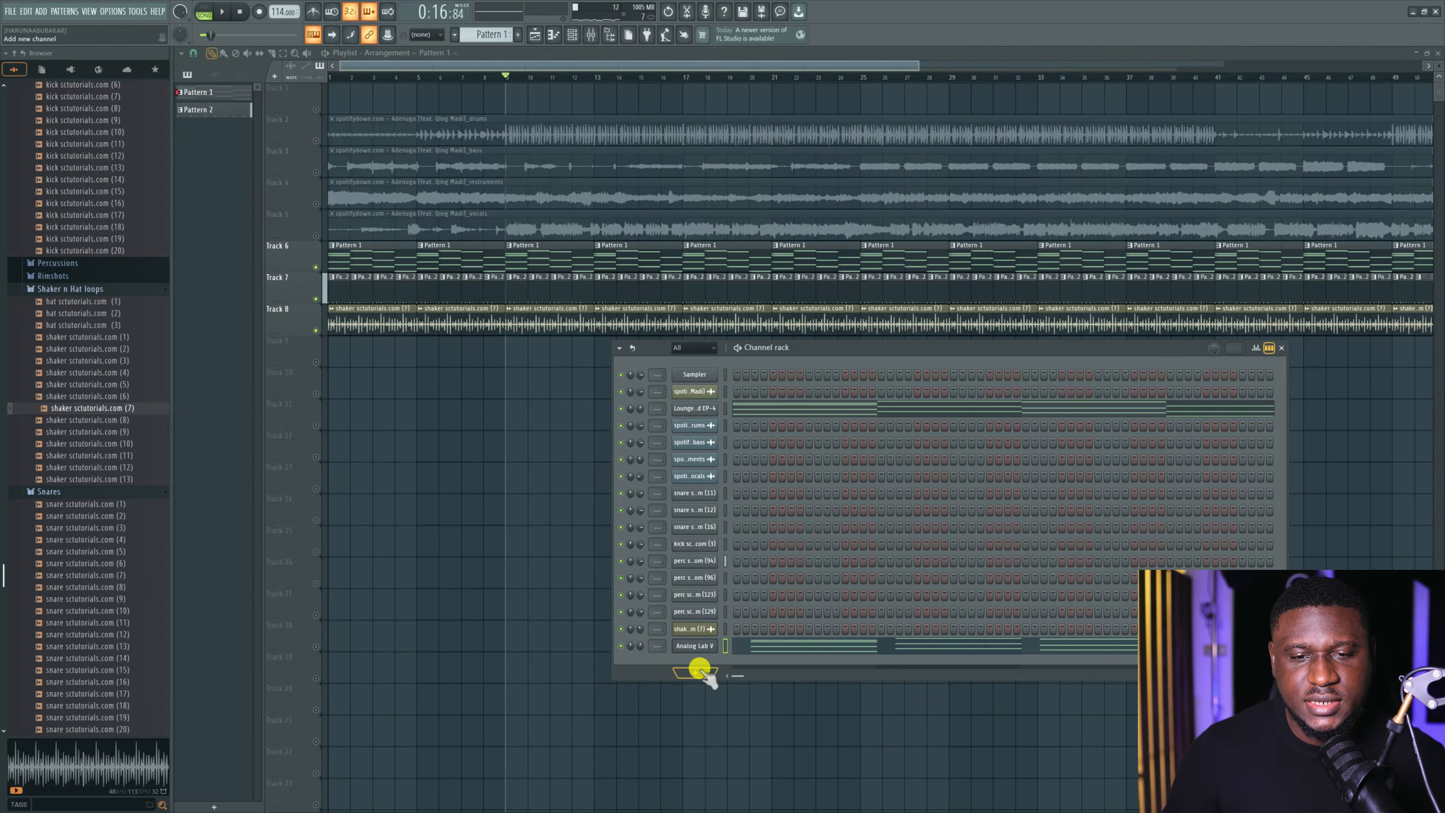
Add a second Analog Lab V channel and load the soft Keys preset Back Of Beyond.
click(699, 670)
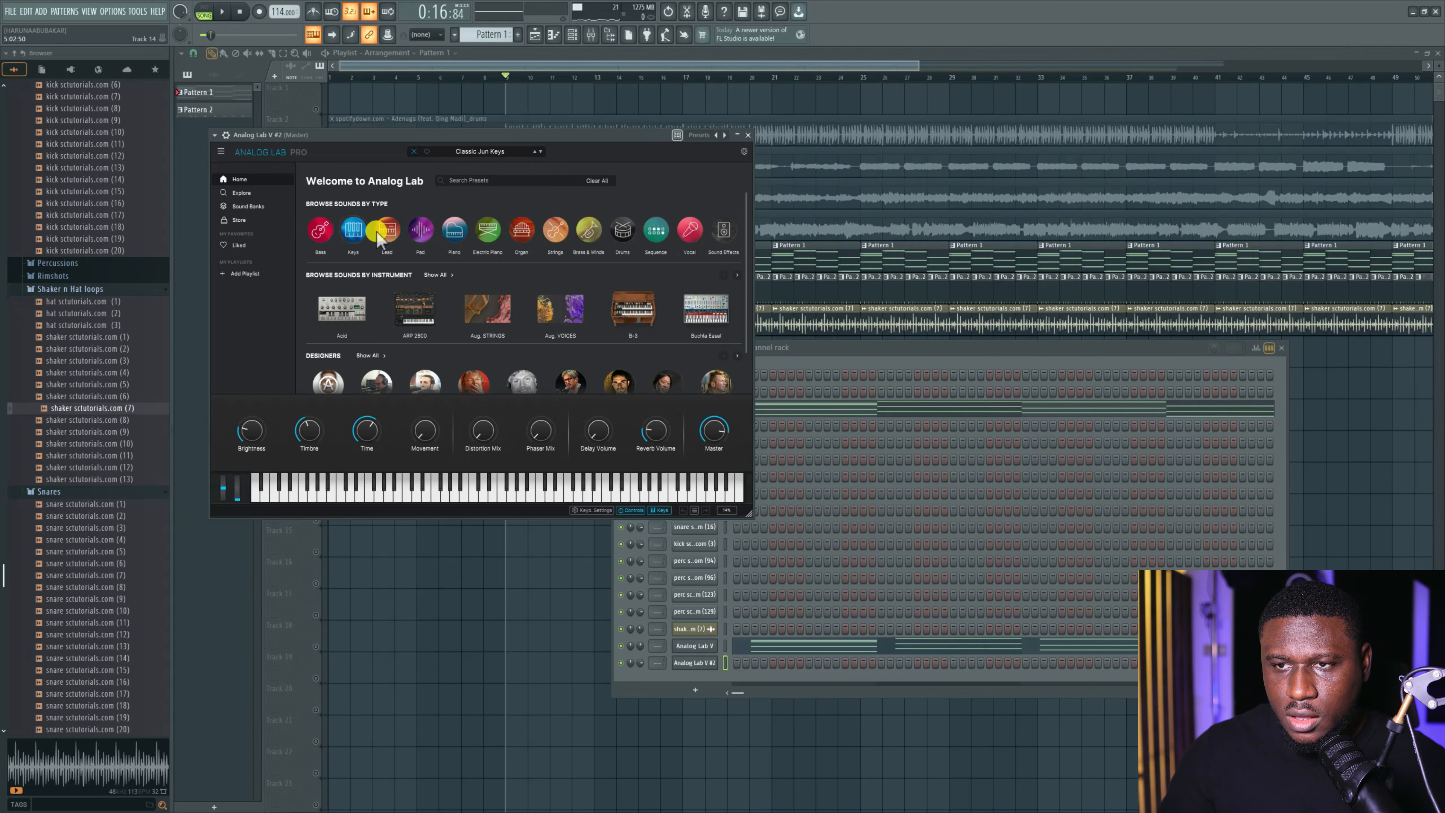
click(239, 192)
click(315, 199)
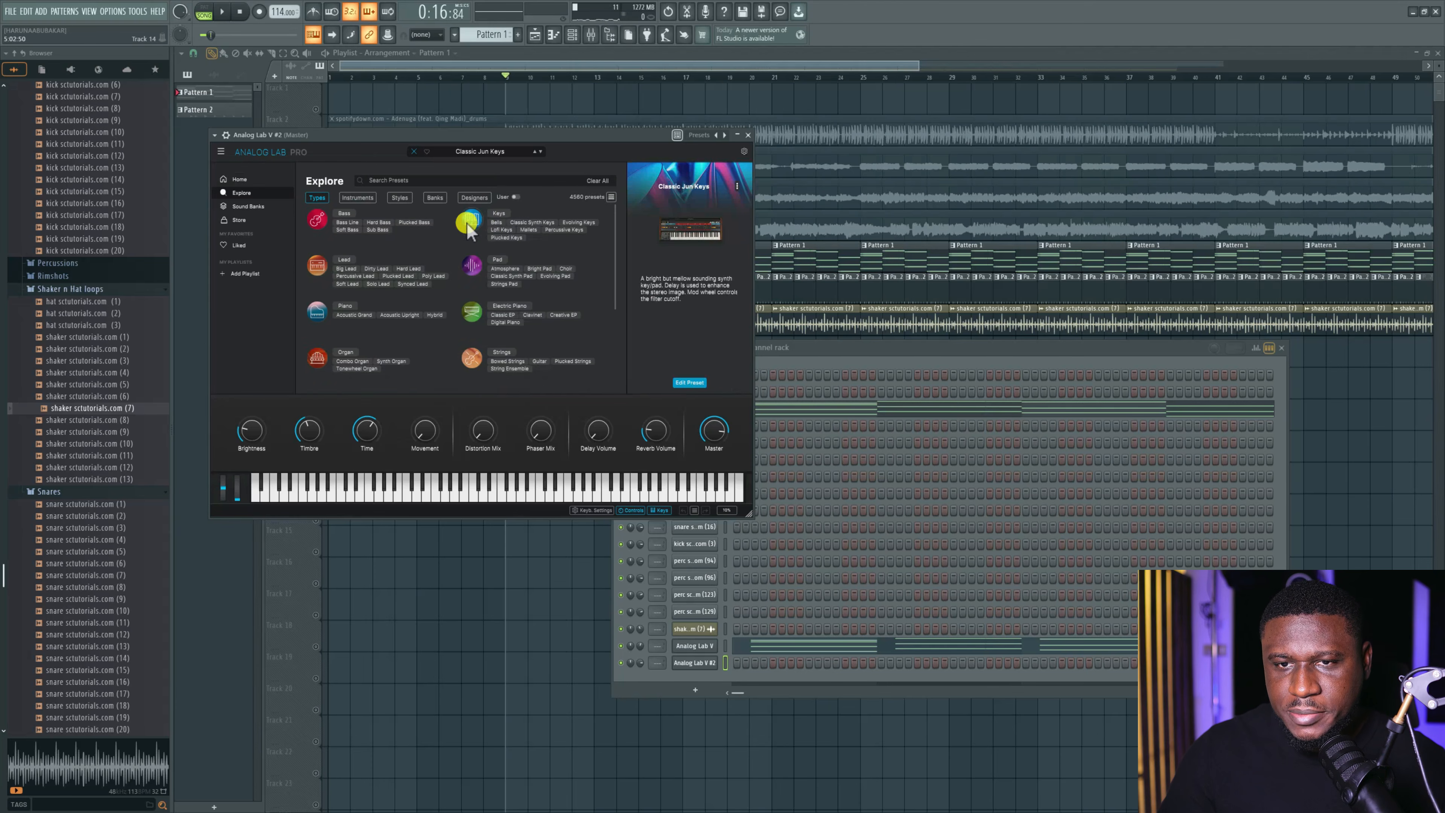
click(500, 213)
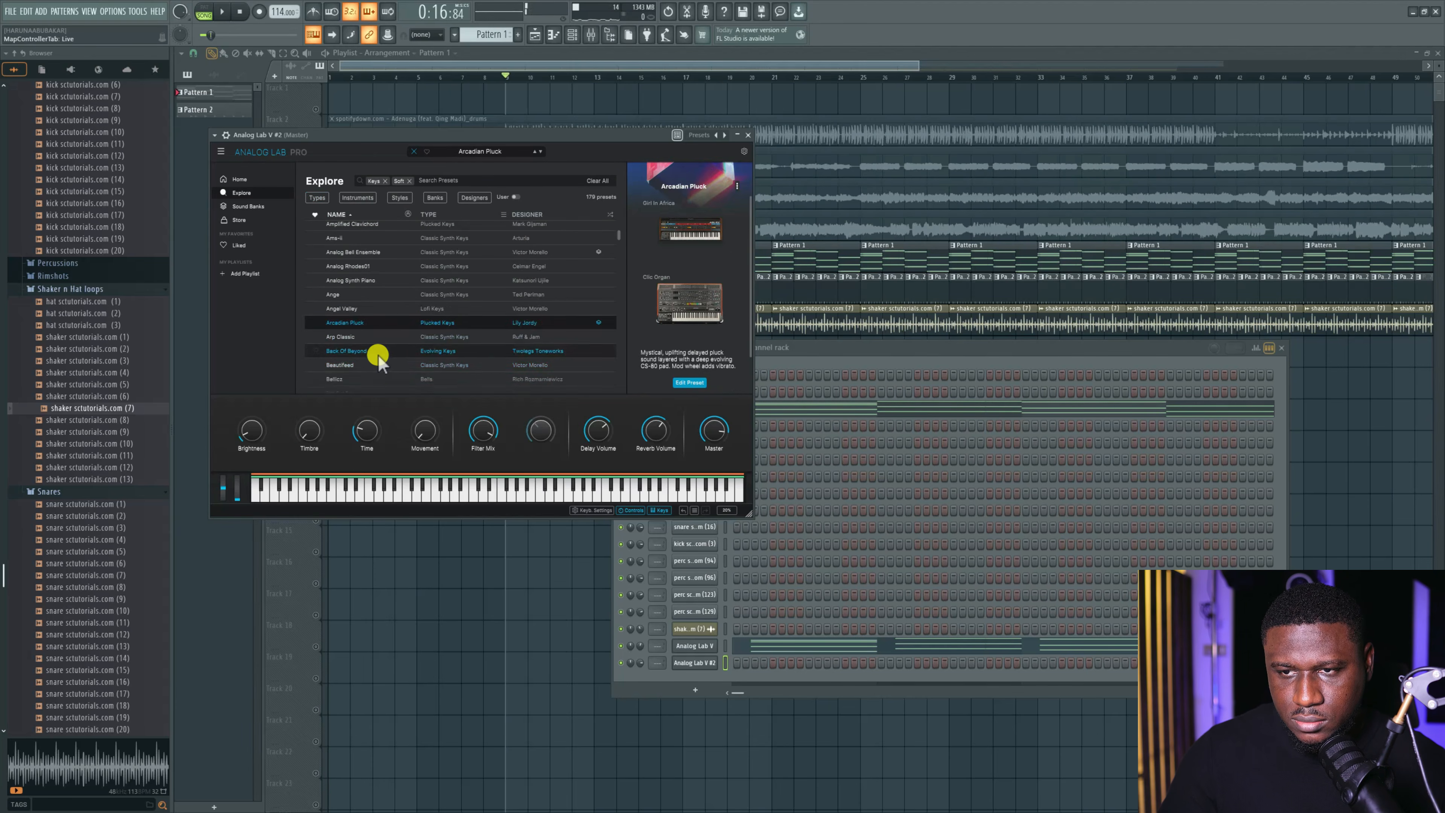
click(373, 352)
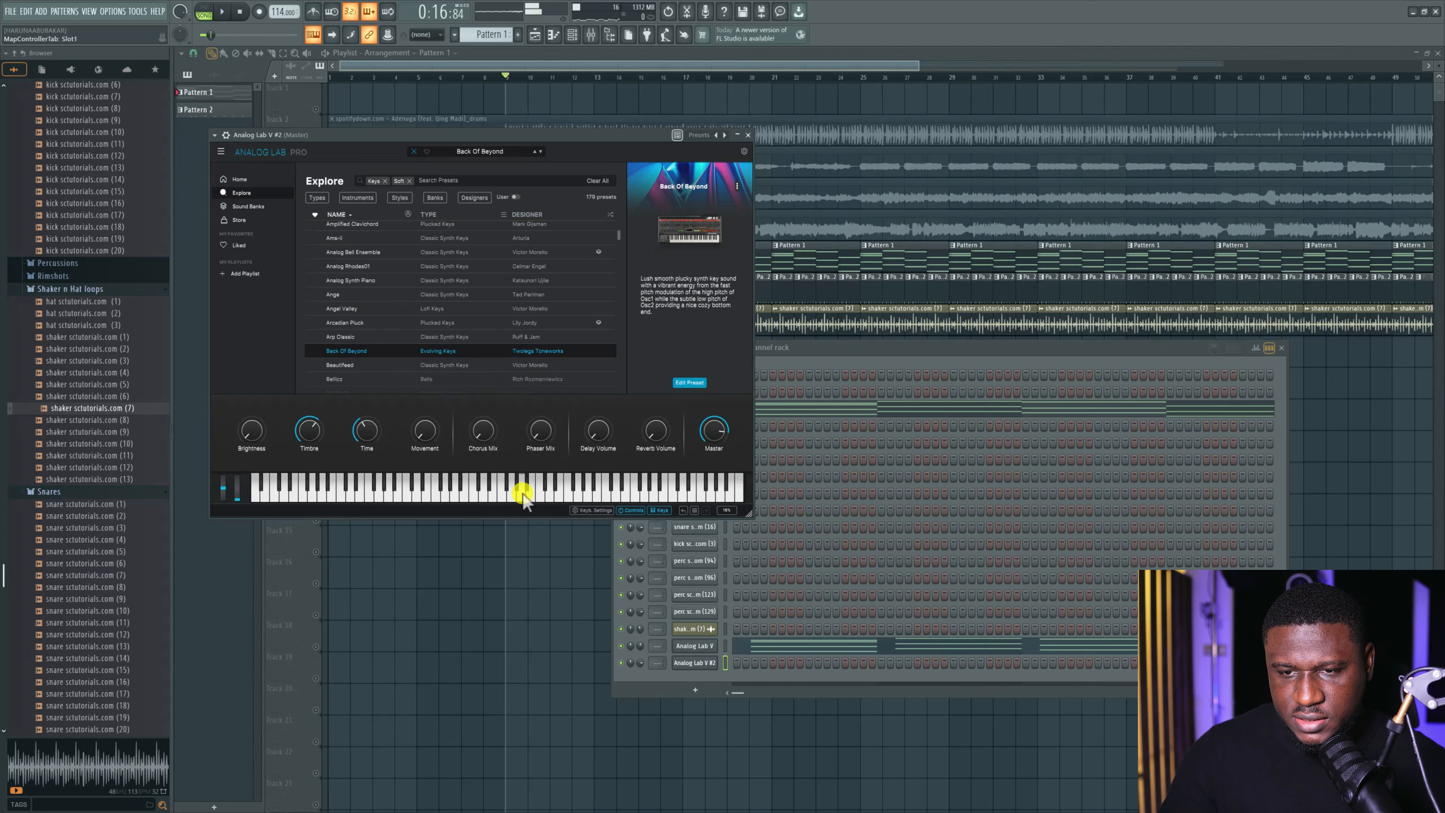
Open the piano roll of Analog Lab V #2 and place a quarter-beat E4 note half a beat into bar 1.
right_click(693, 663)
click(742, 653)
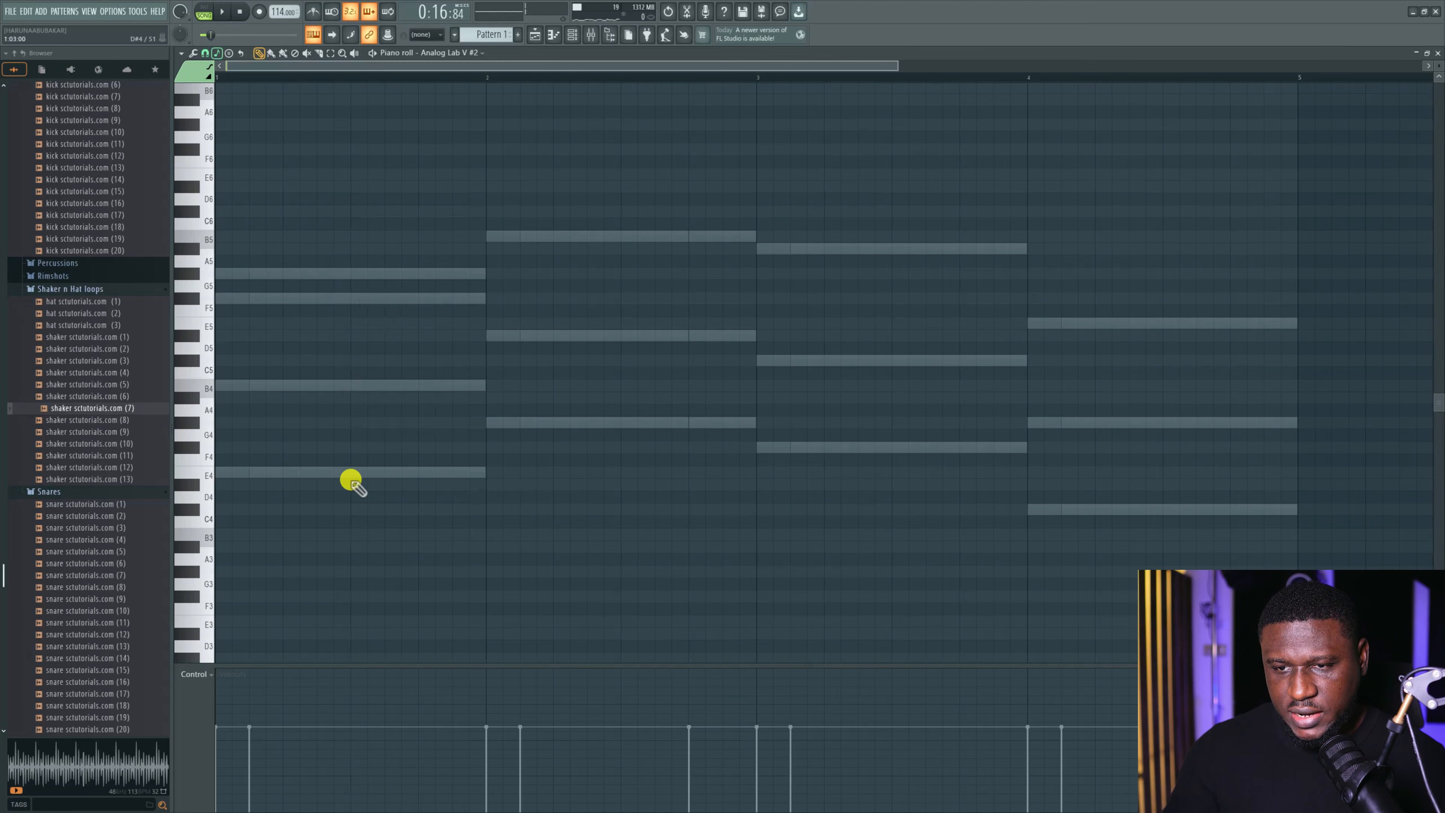
click(254, 472)
drag(447, 474, 265, 474)
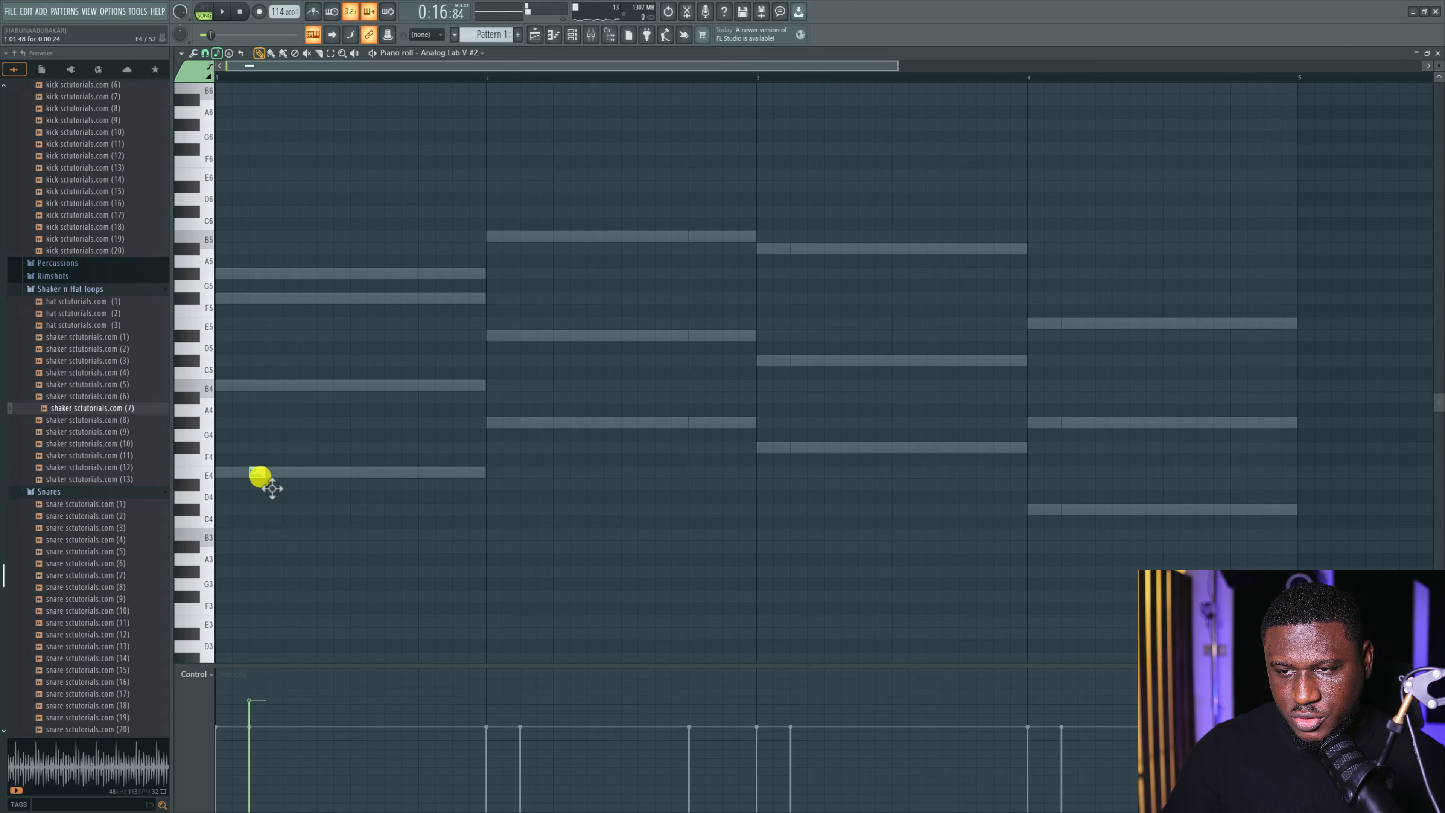
key(space)
mouse_move(269, 487)
mouse_down()
mouse_move(276, 287)
mouse_move(272, 484)
mouse_up()
Add quarter-beat B4, E4 and B4 notes on the offbeats of beats 2, 3 and 4 in bar 1, checking by playback.
key(space)
key(space)
drag(297, 394, 333, 402)
key(space)
key(space)
key(space)
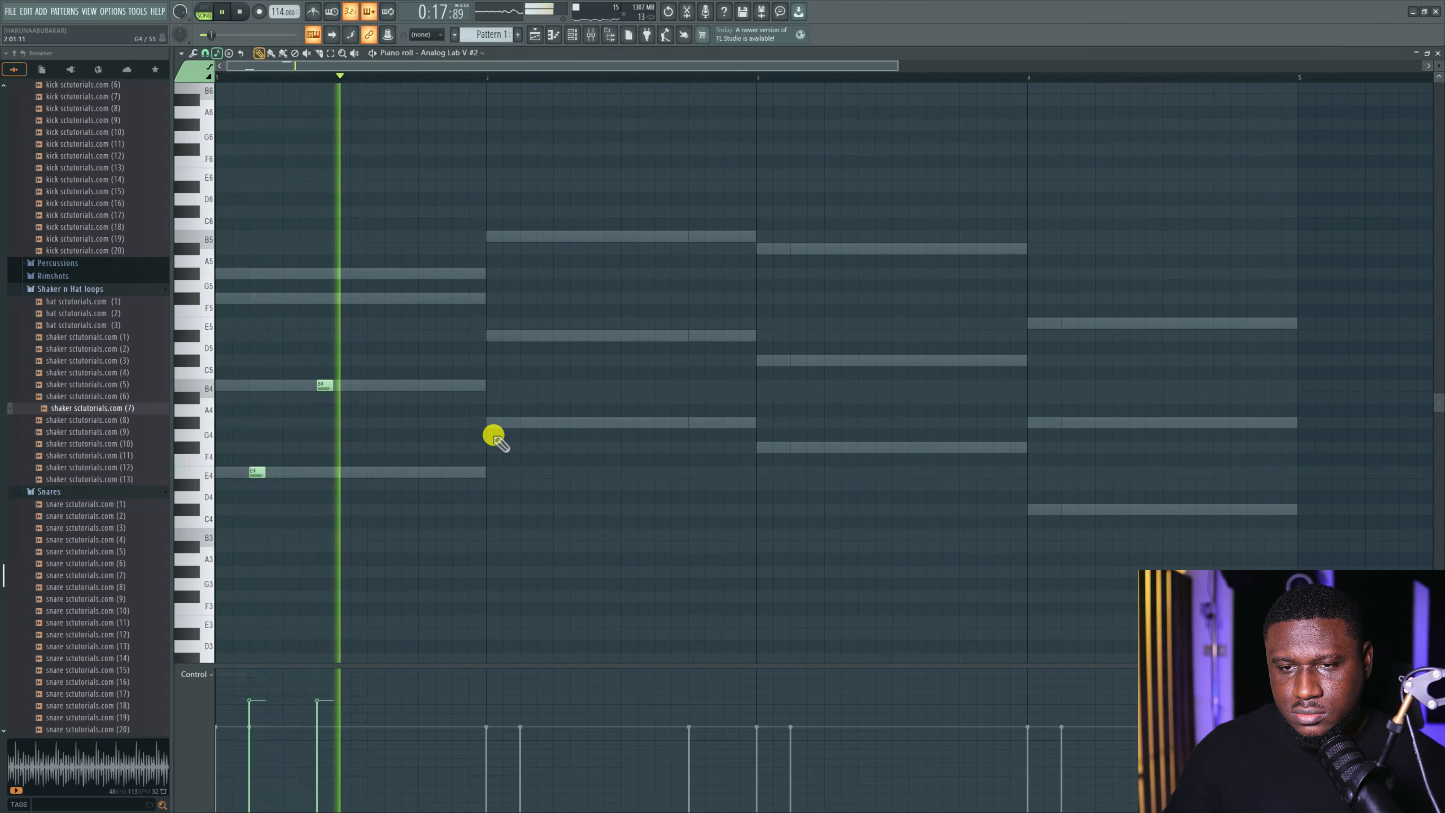
key(space)
click(389, 471)
key(space)
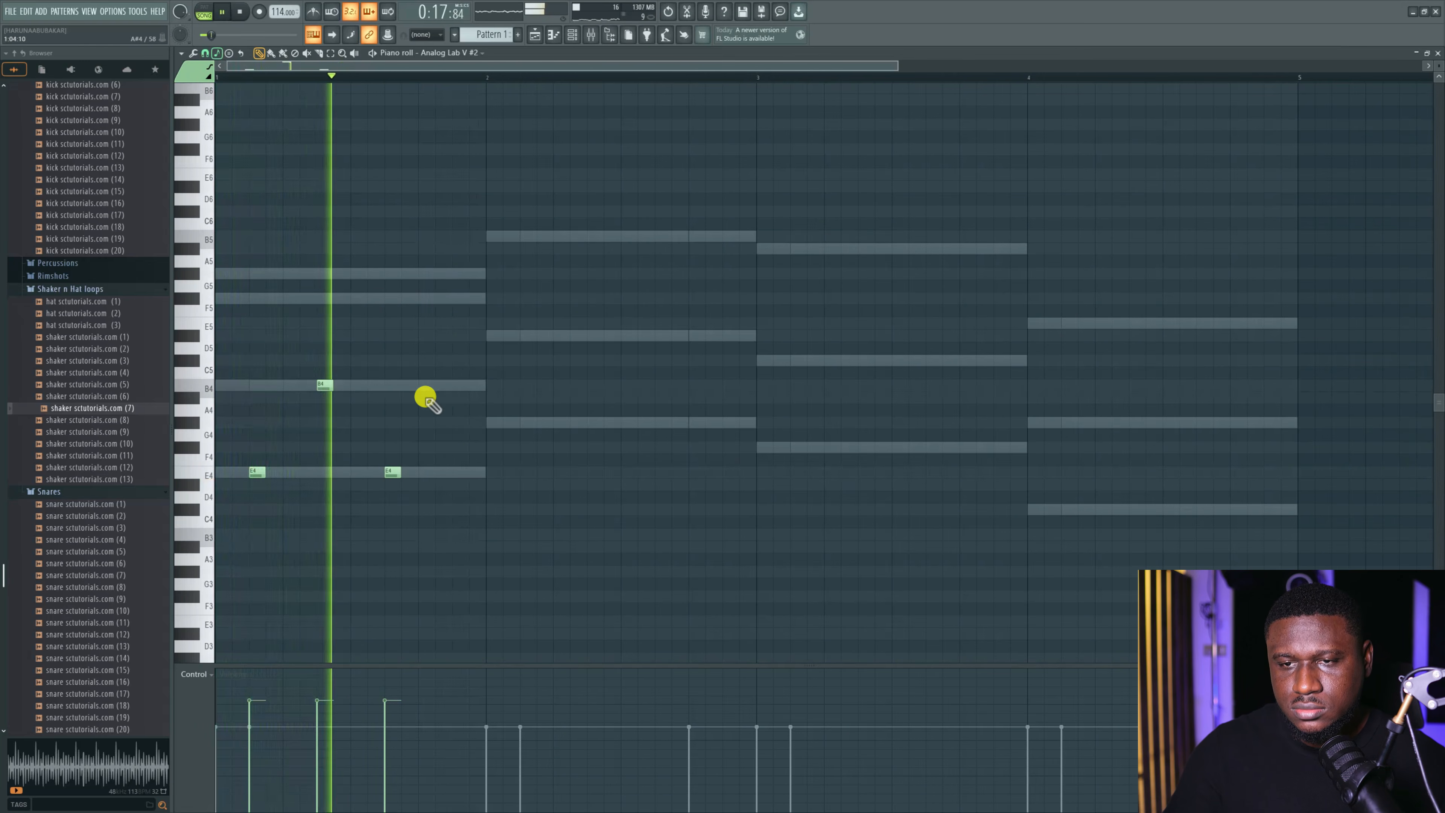
click(455, 386)
Add quarter-beat G#4, D#5, G#4 and D#5 notes on the four offbeats of bar 2 while checking by playback.
key(space)
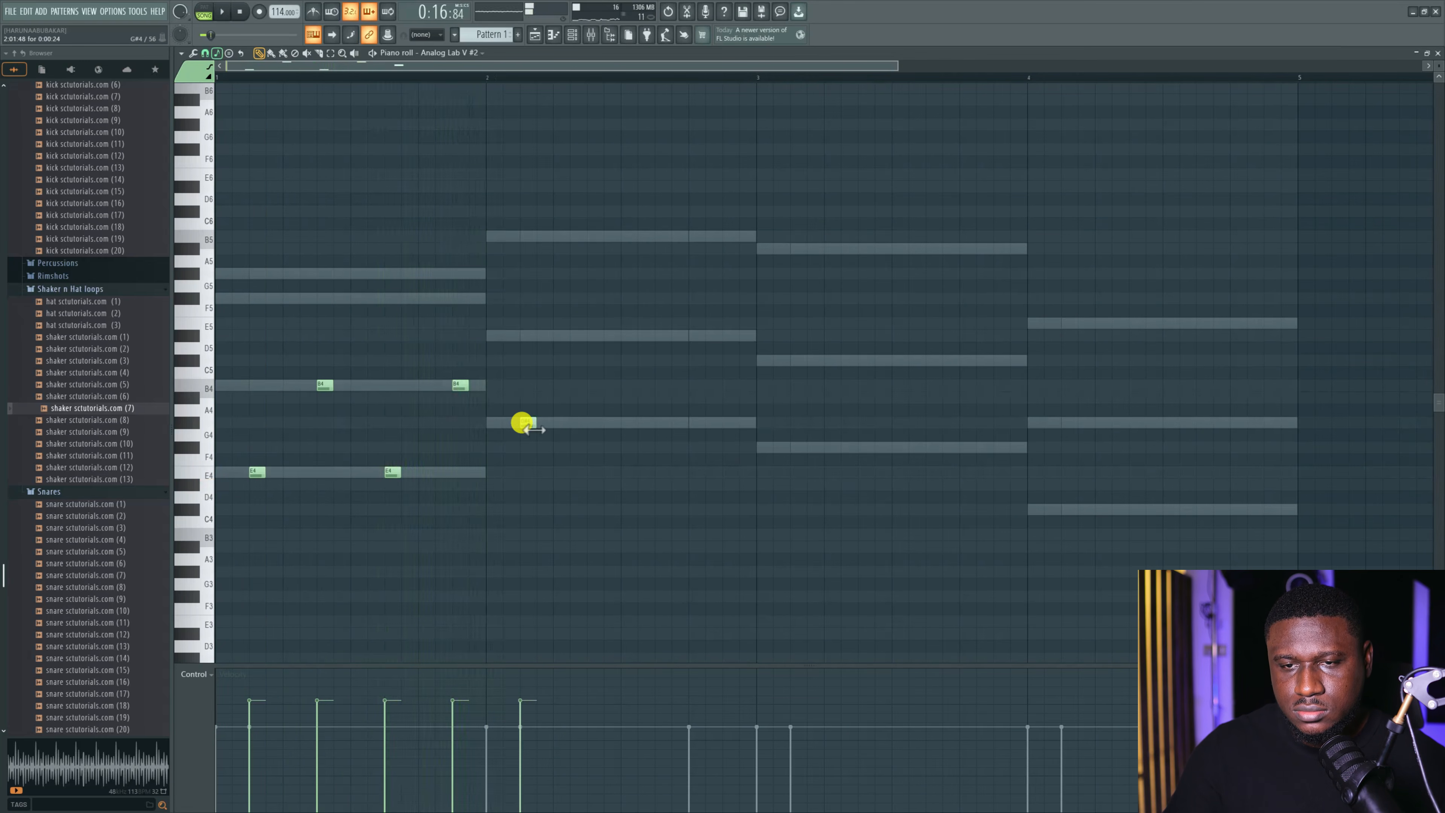
key(space)
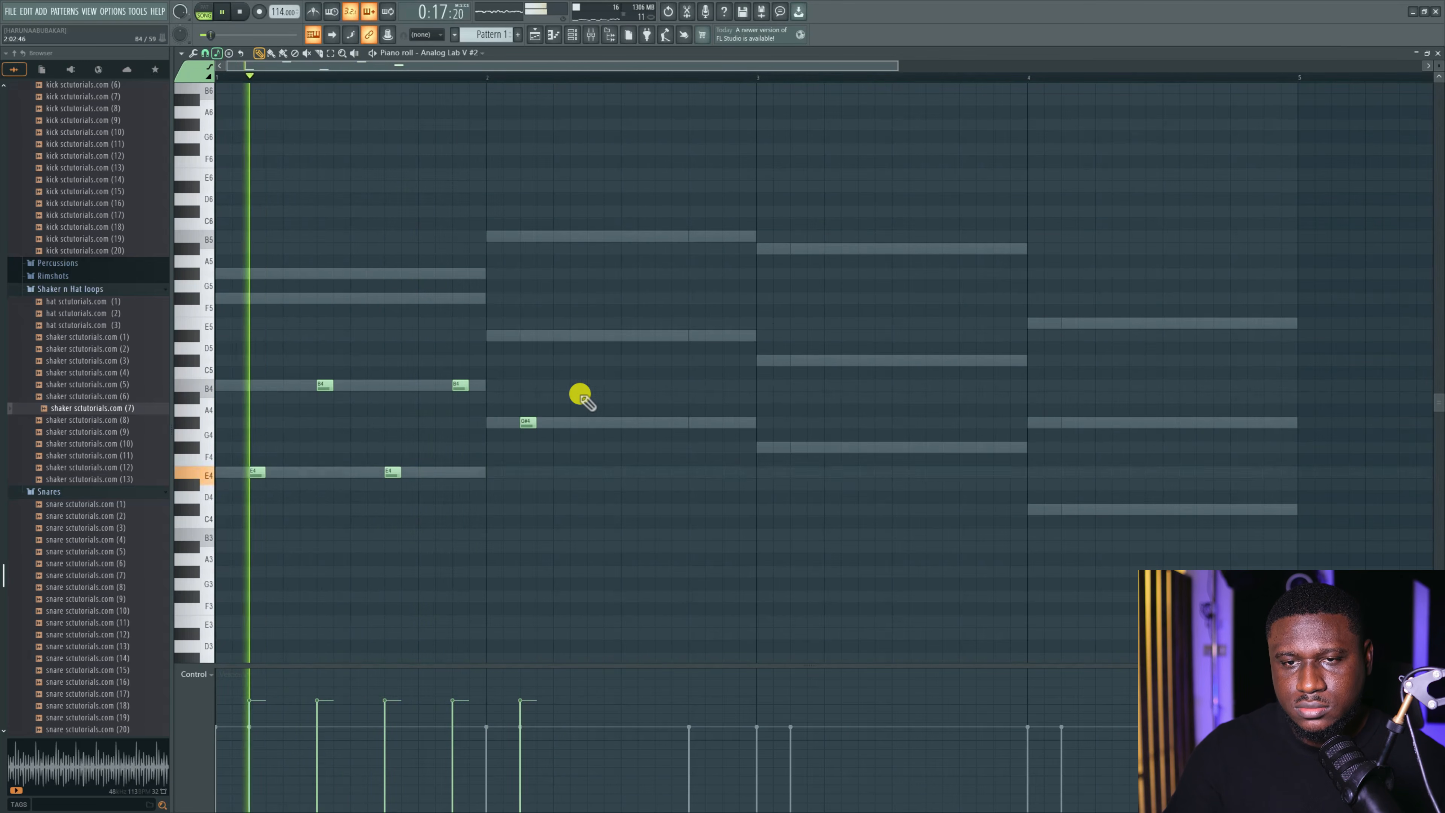
click(595, 335)
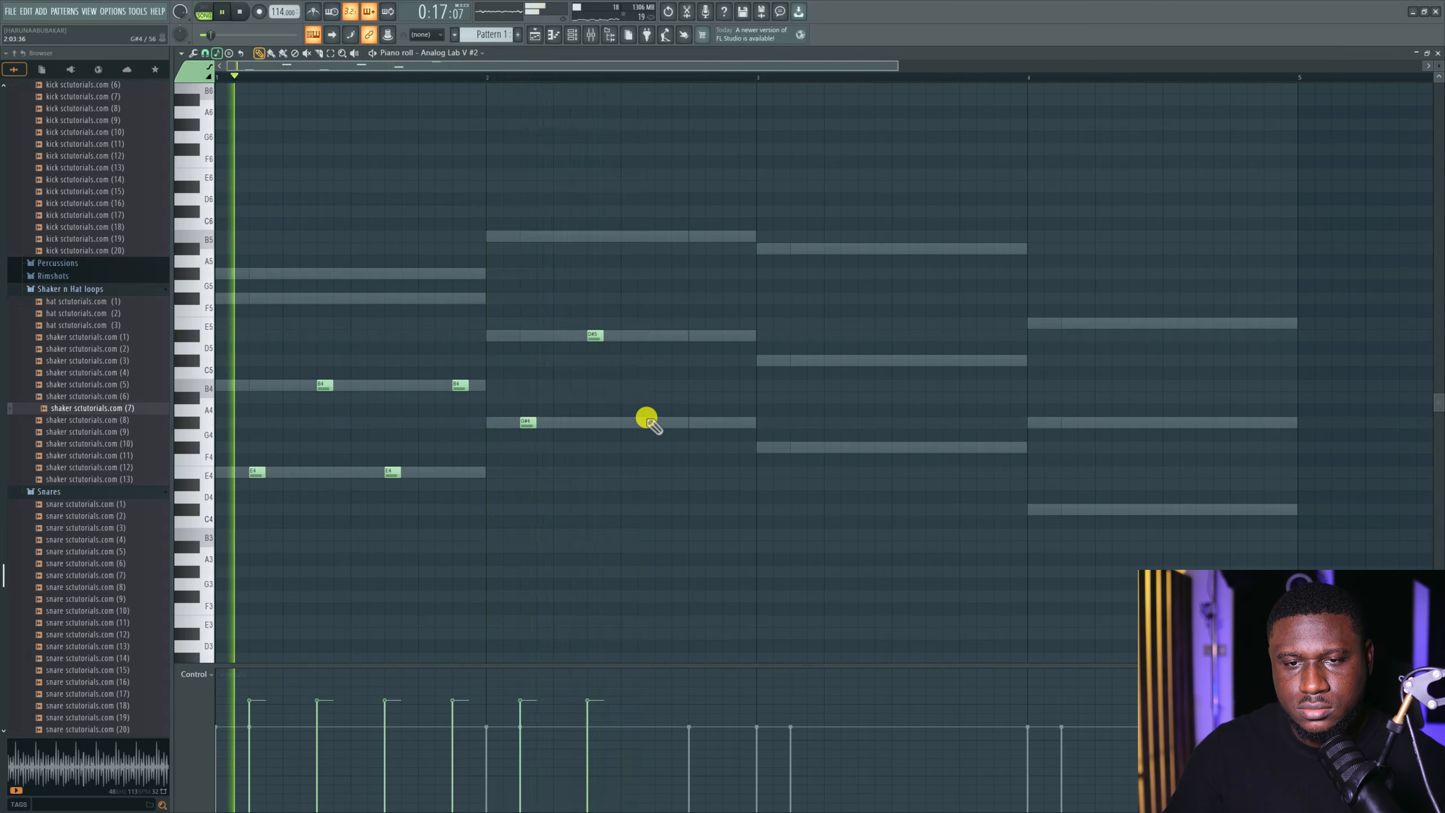
click(657, 422)
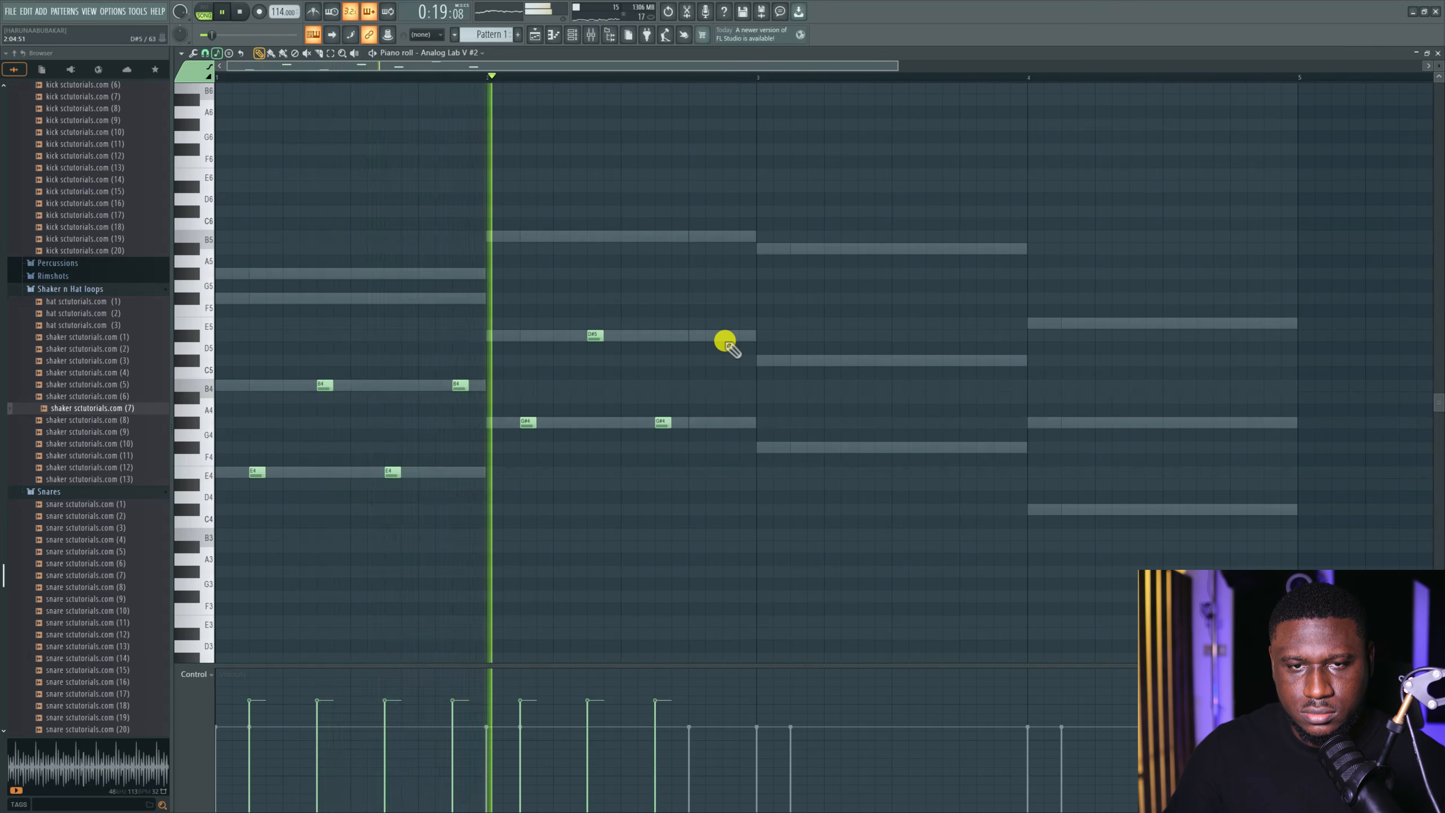
click(727, 339)
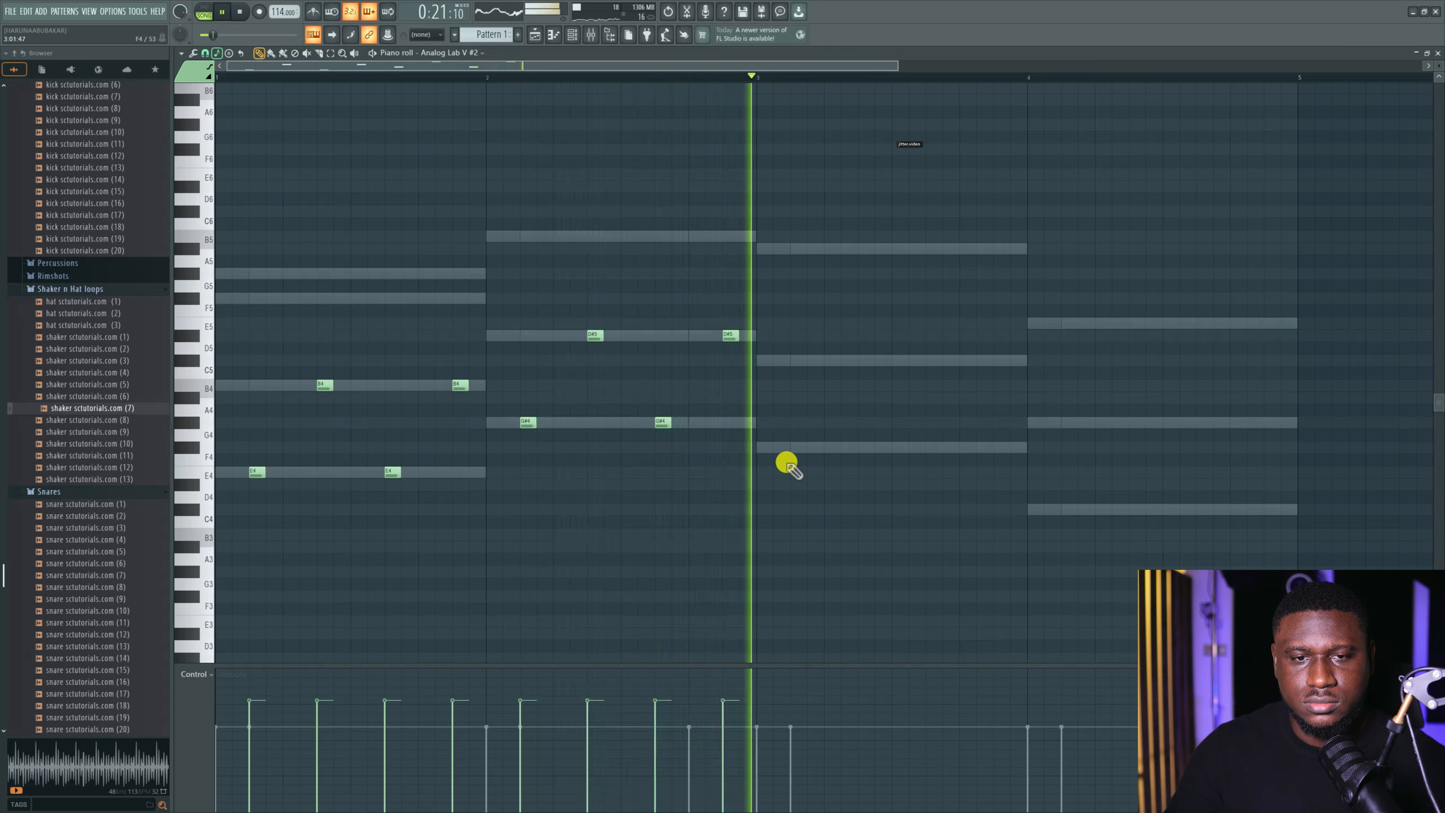
Add quarter-beat offbeat notes alternating F#4 and C#5 in bar 3 and C#4 and G#4 in bar 4, and play the melody.
key(space)
click(795, 447)
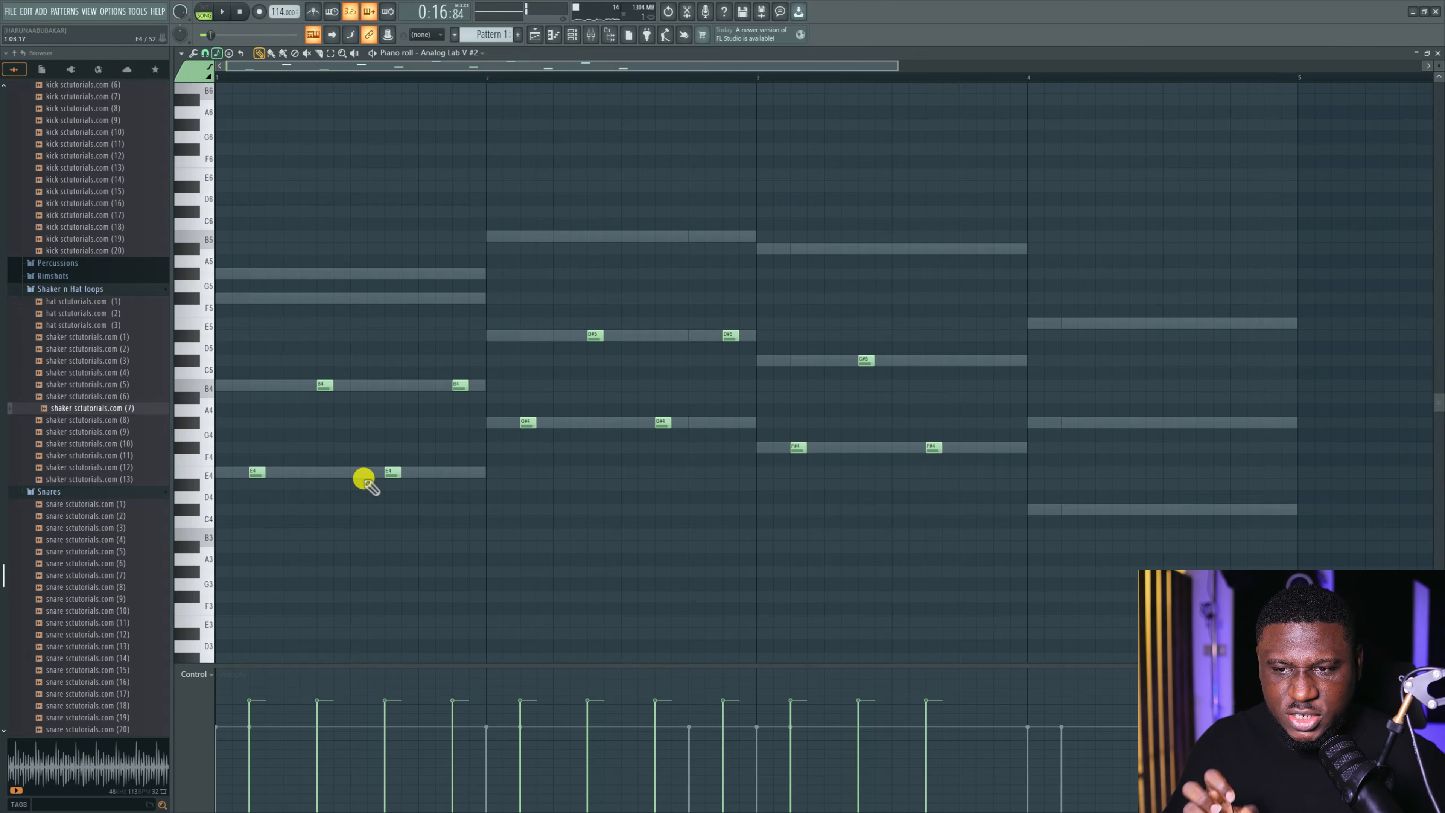
drag(252, 463, 512, 495)
drag(534, 381, 672, 449)
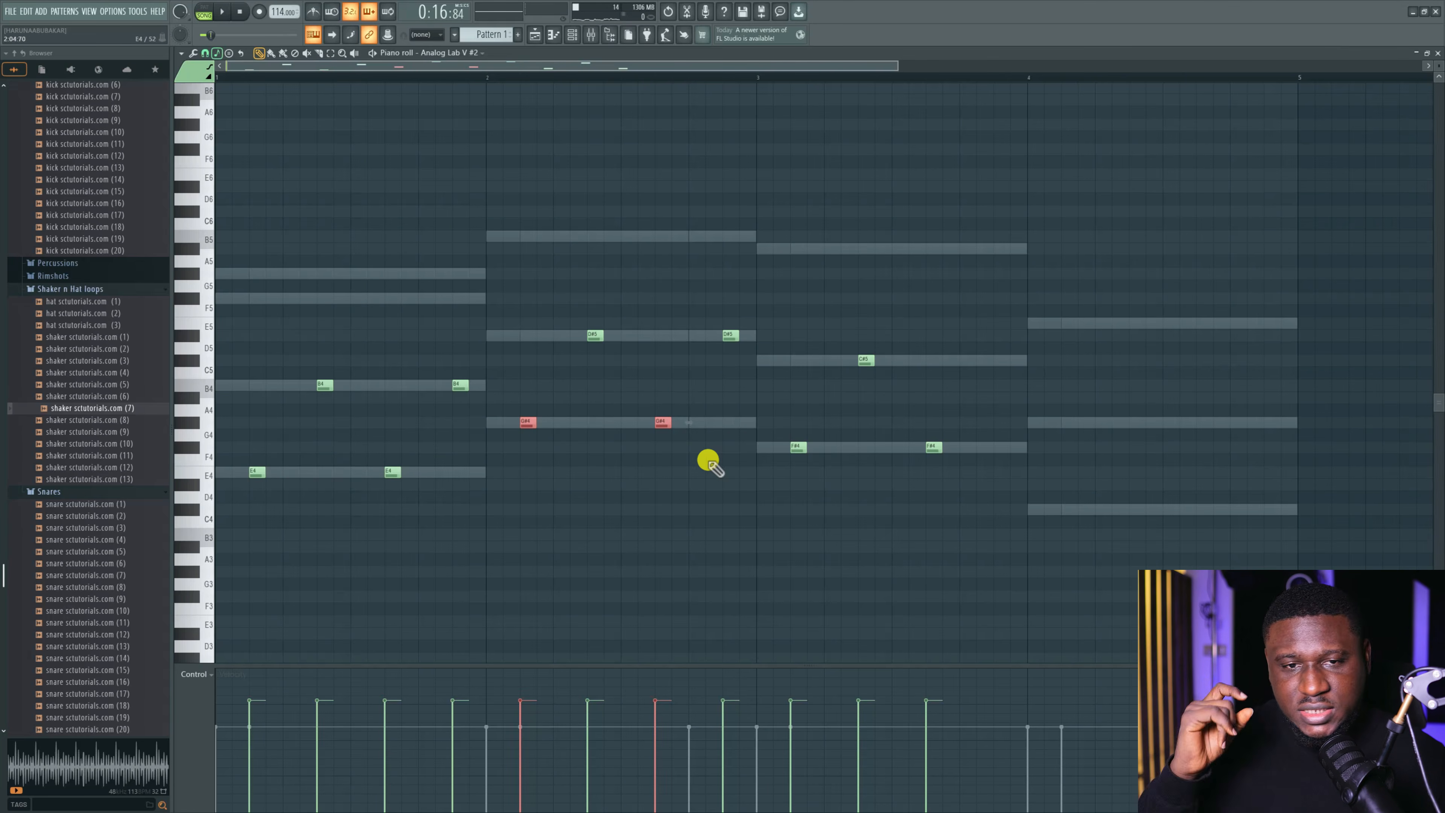
right_click(738, 513)
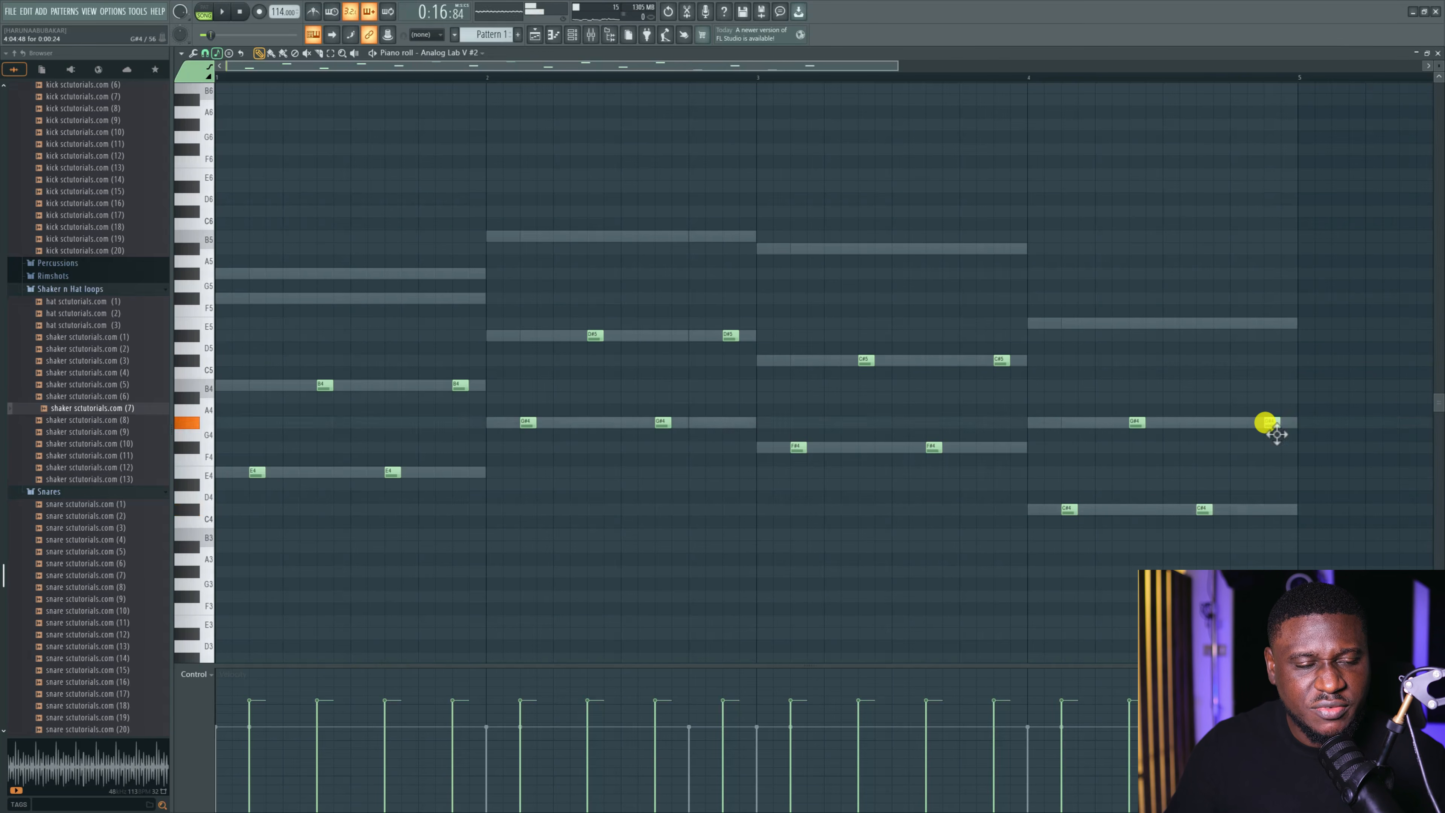
key(space)
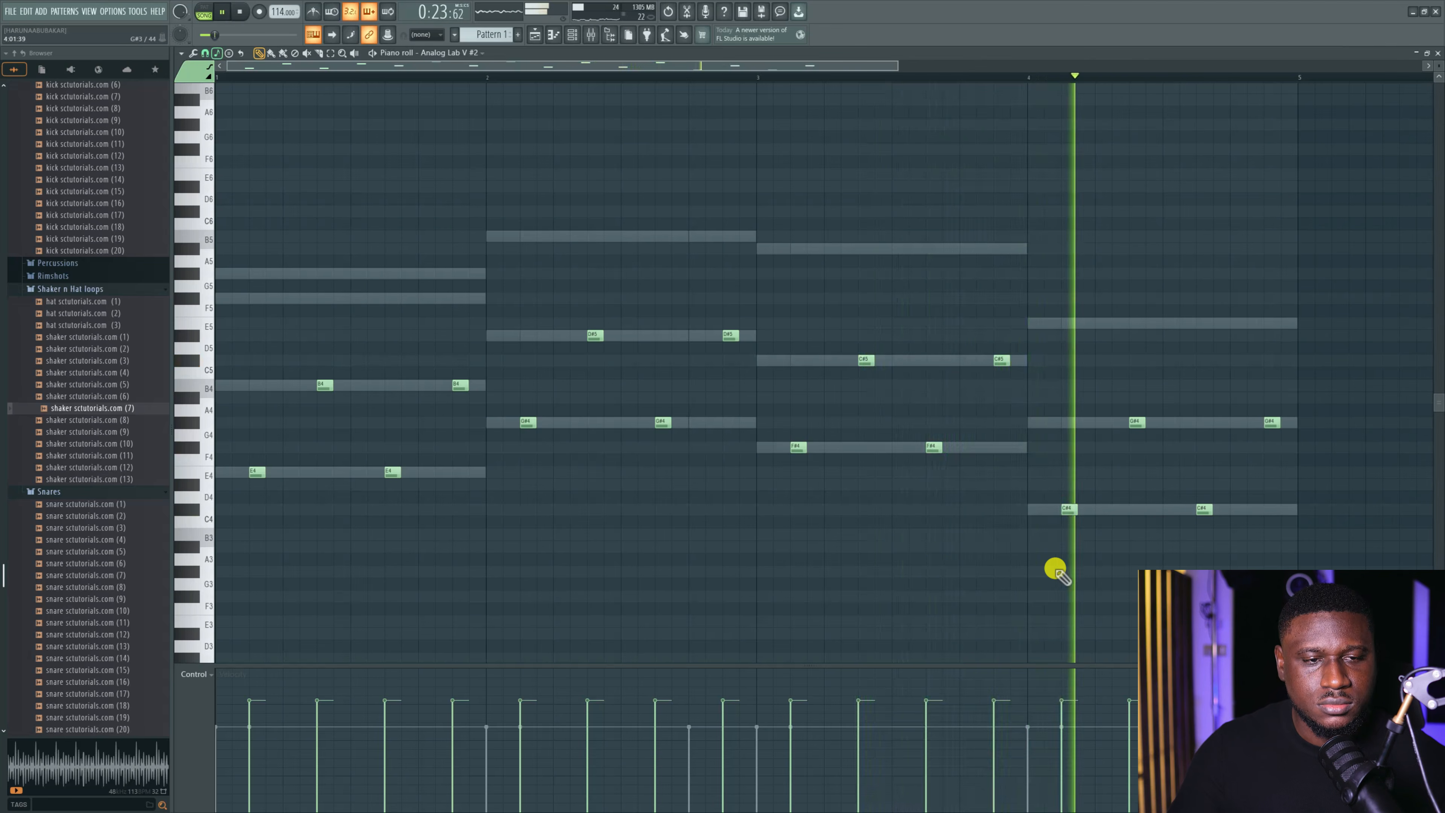
Route Analog Lab V #2 to mixer insert 1 and load Fruity Parametric EQ 2 in its first effect slot.
click(573, 36)
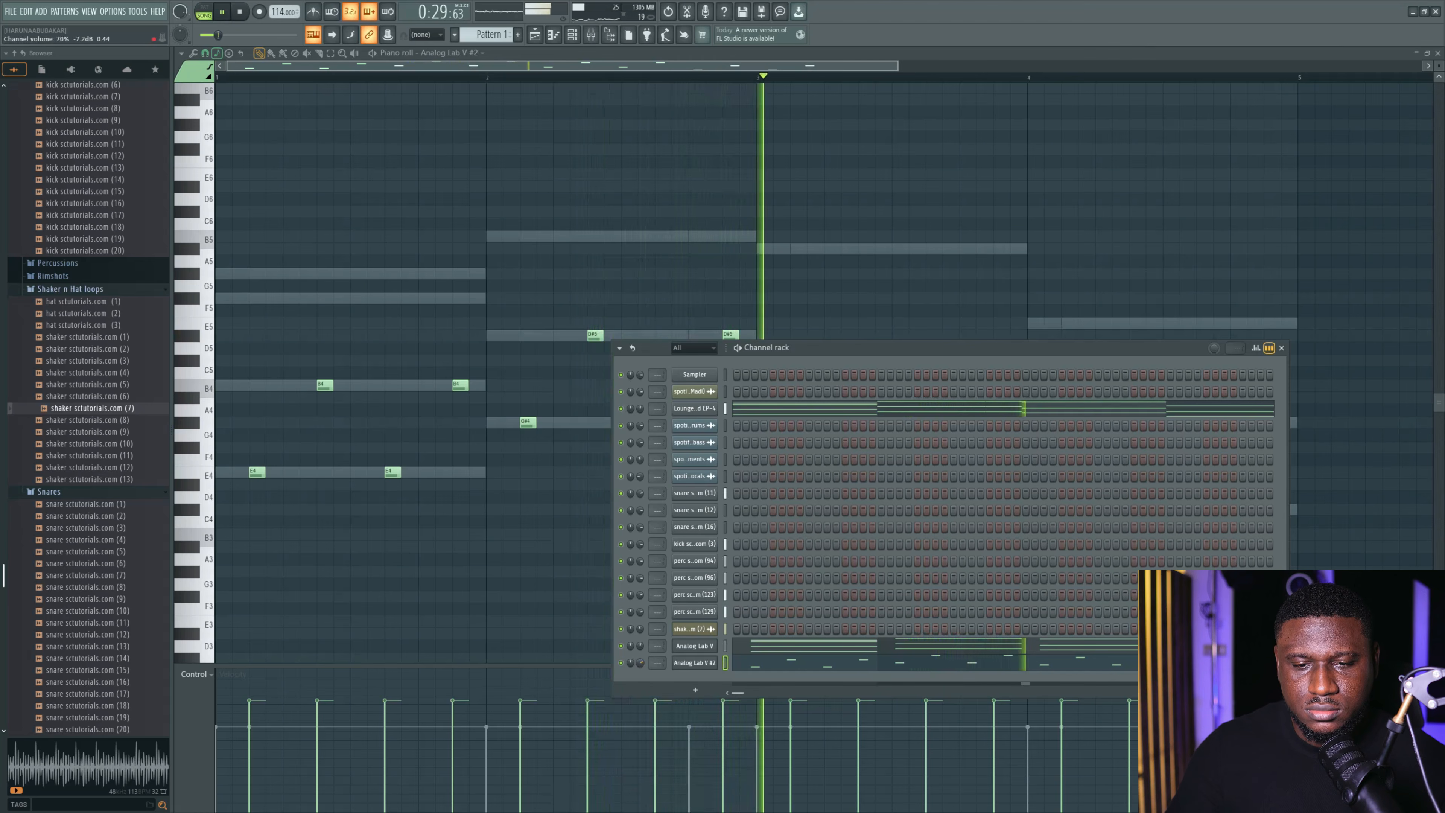
click(591, 35)
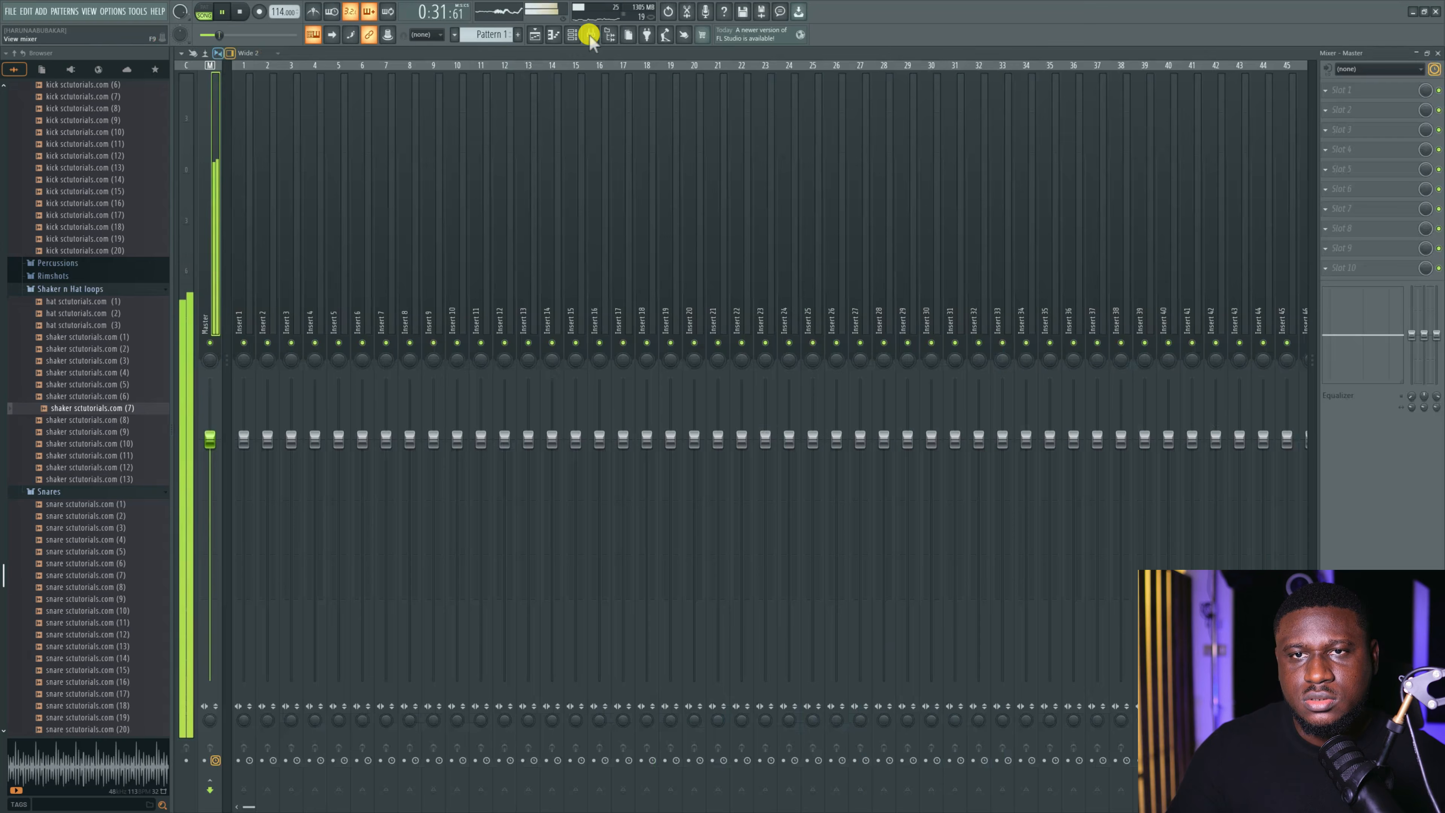
key(space)
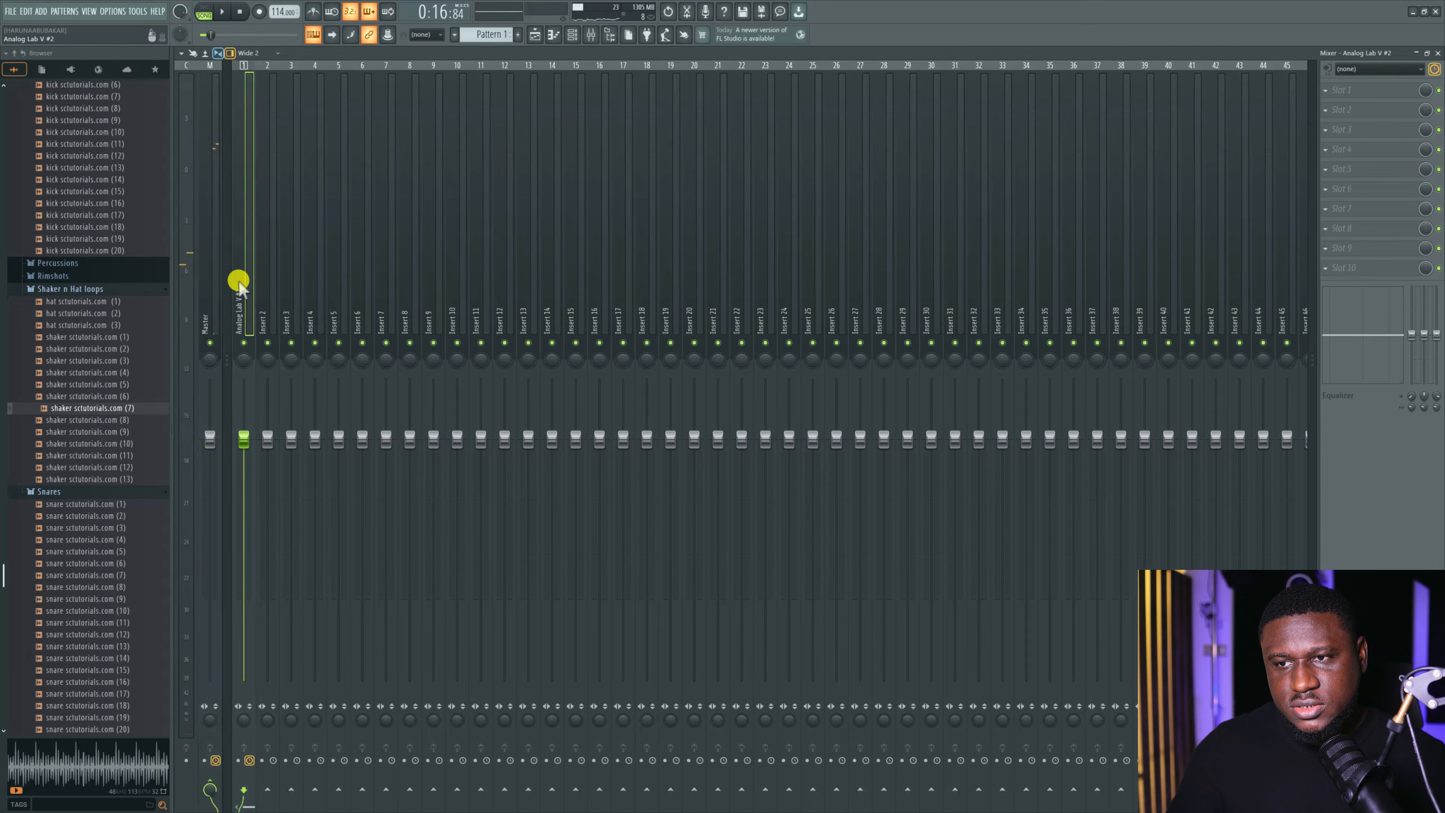
click(1386, 86)
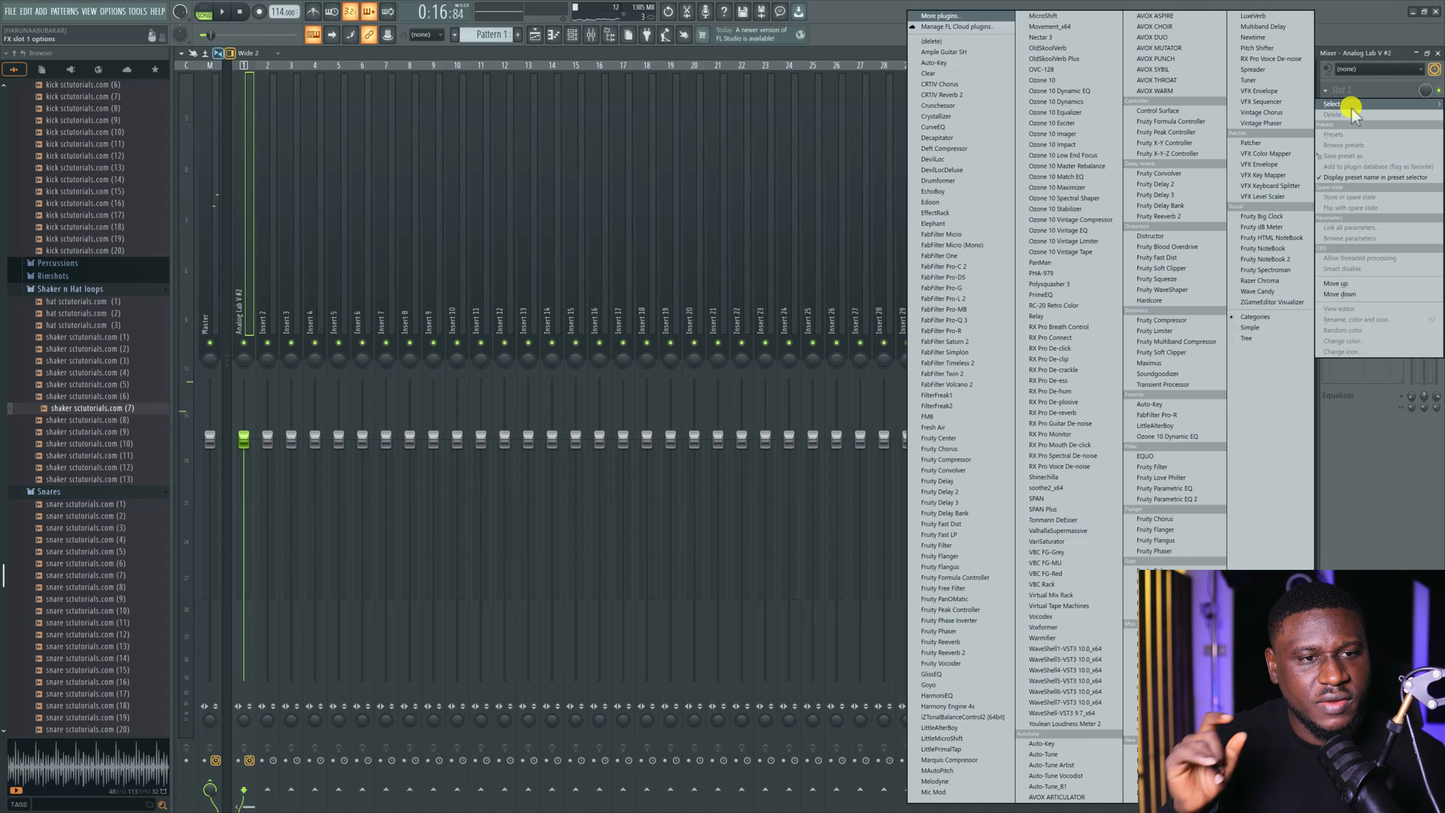
click(1188, 498)
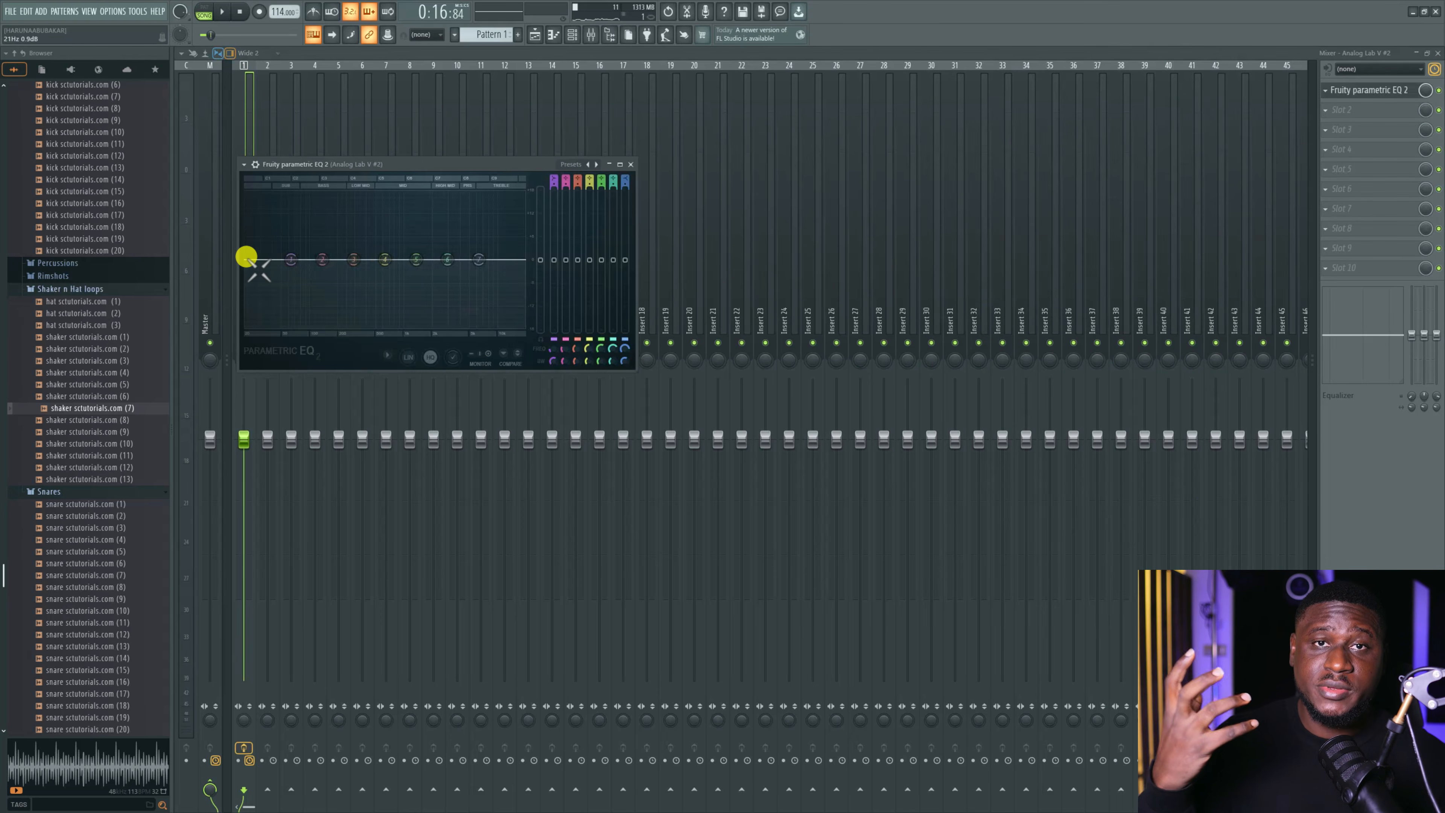
Turn EQ band 1 into a steeper high-pass filter and set its cutoff to 78 Hz during playback.
drag(256, 252, 280, 266)
right_click(279, 267)
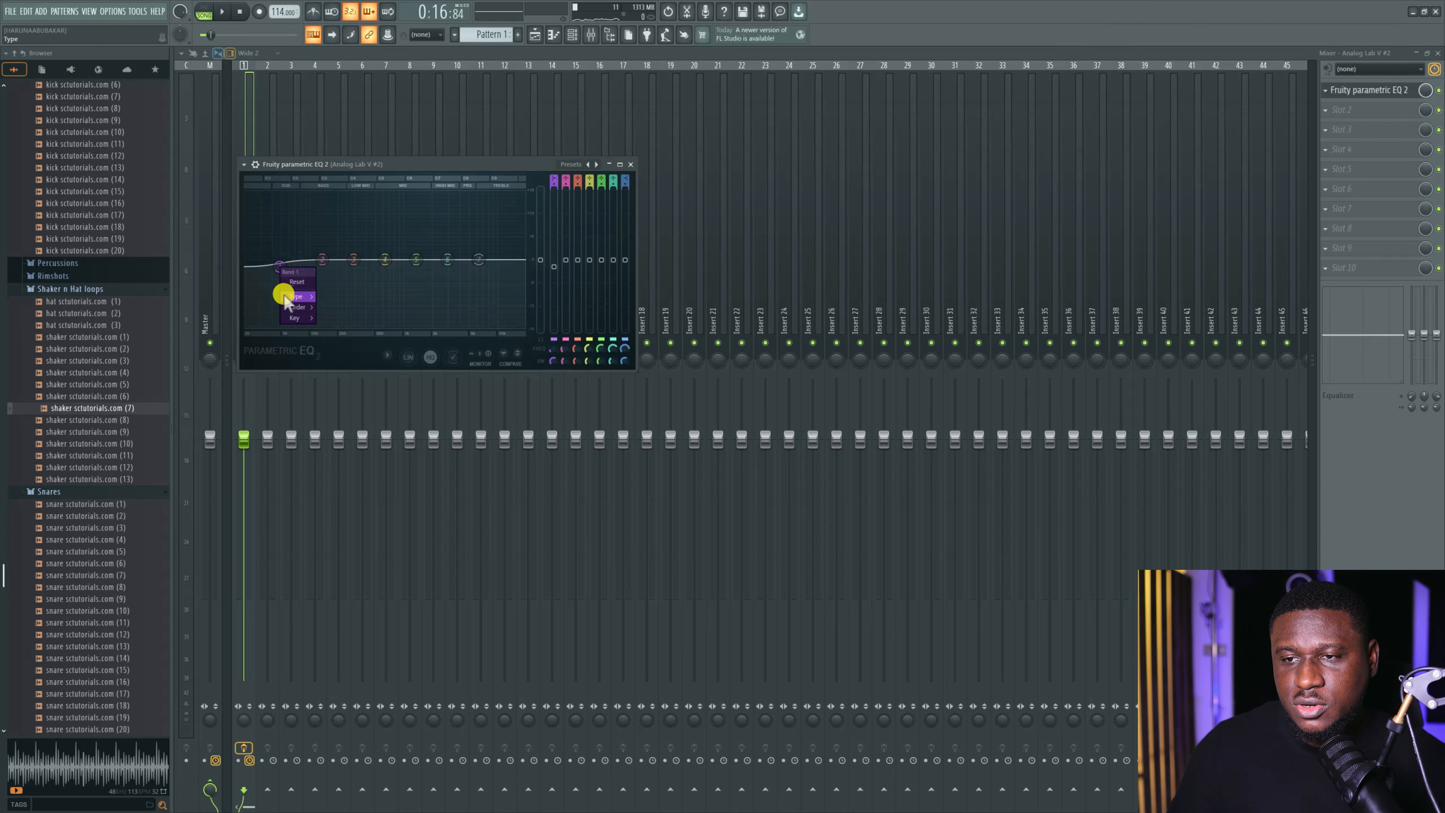
click(340, 333)
right_click(278, 260)
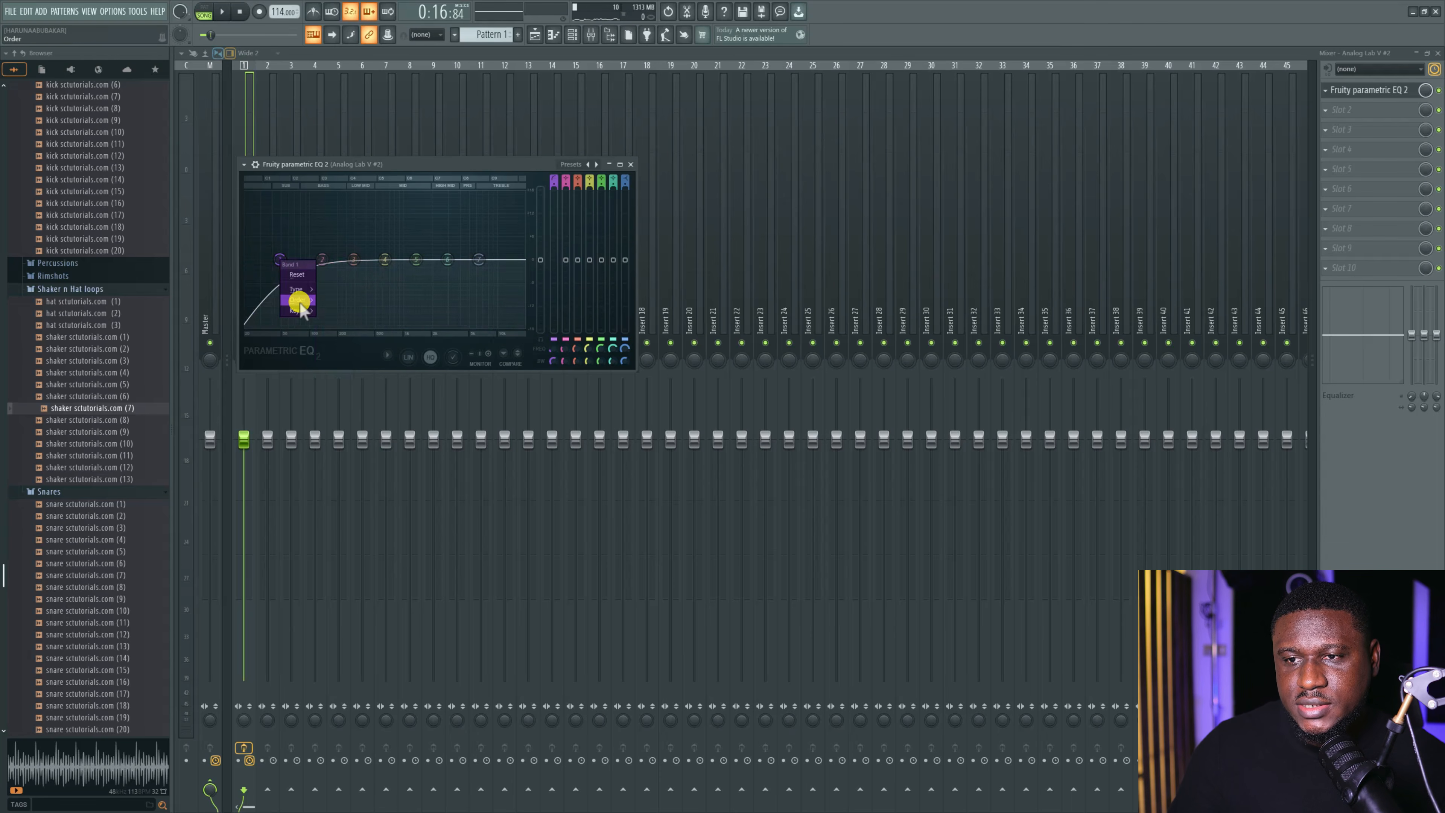
click(331, 302)
key(space)
drag(280, 261, 300, 261)
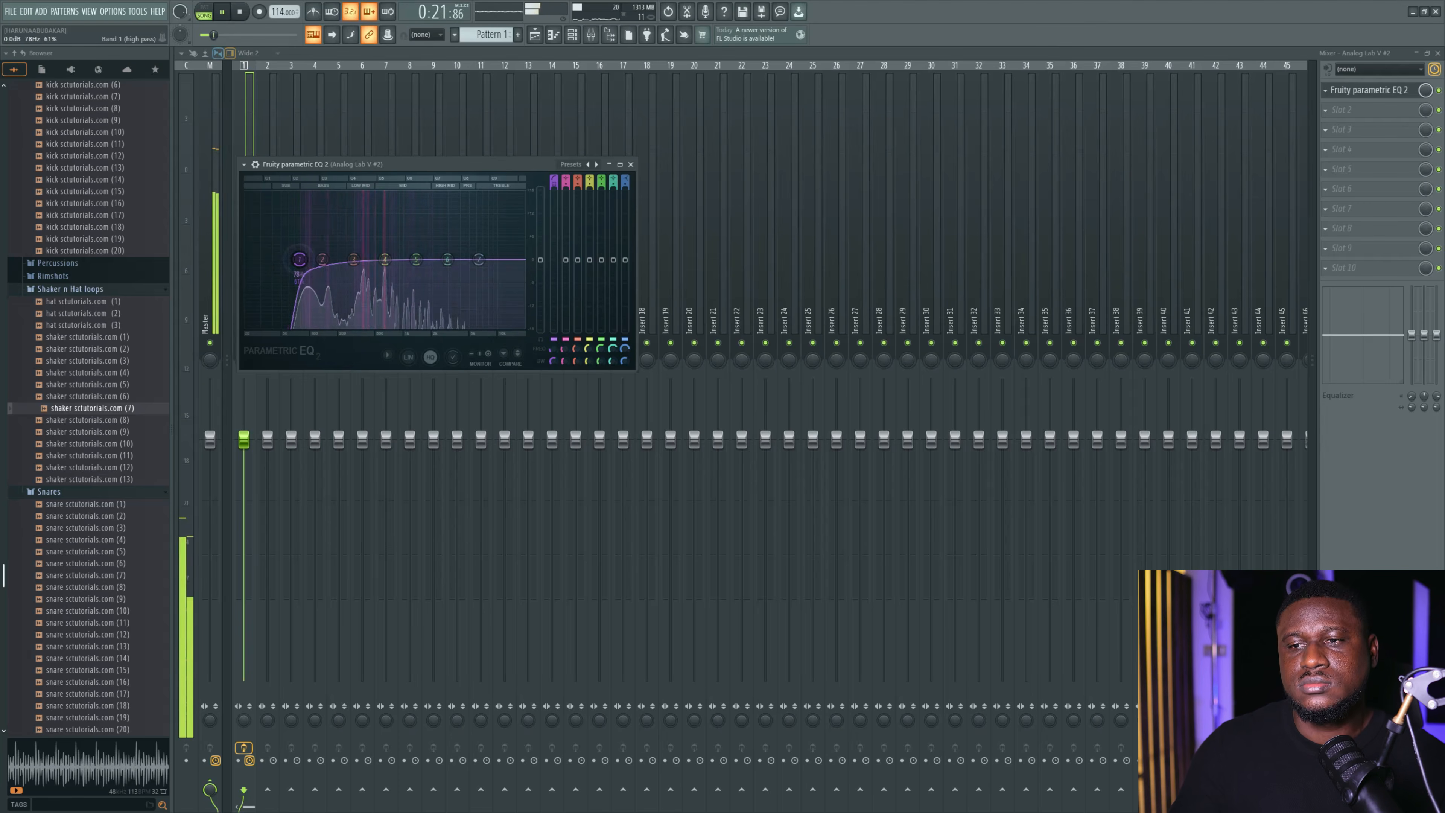
Unmute the vocals on playlist Track 5 and play the arrangement with them.
click(535, 35)
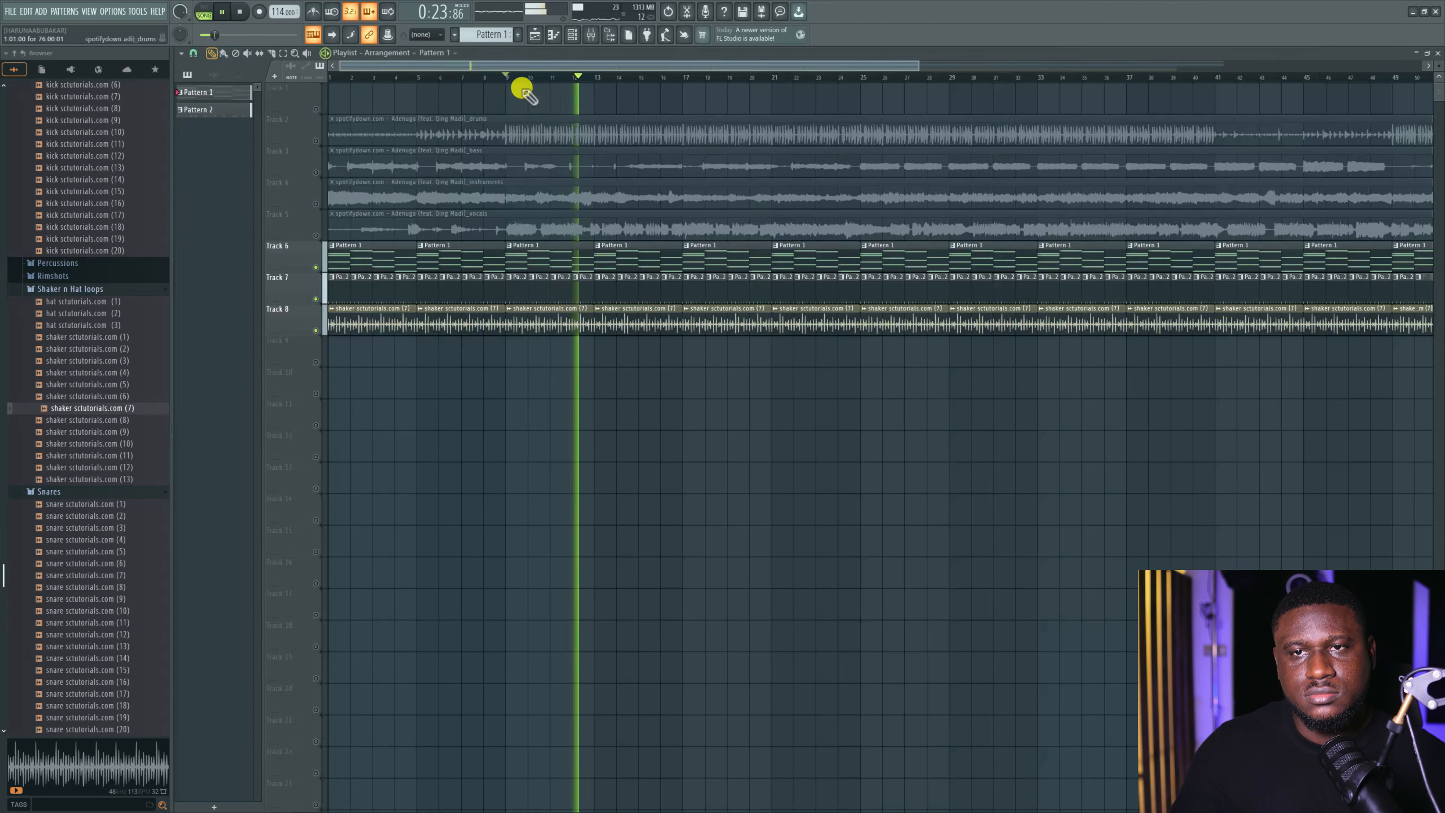
key(space)
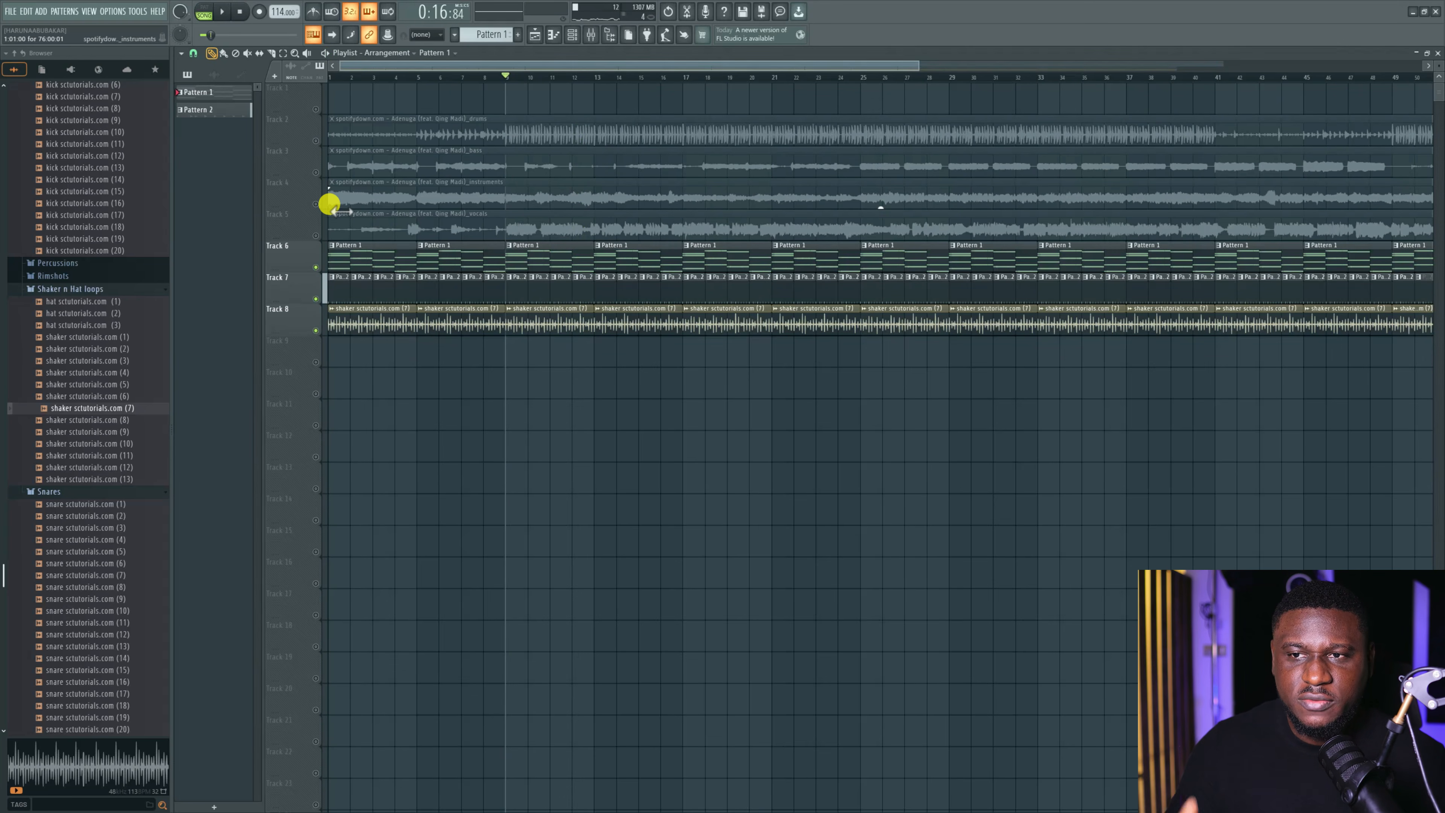
click(316, 235)
key(space)
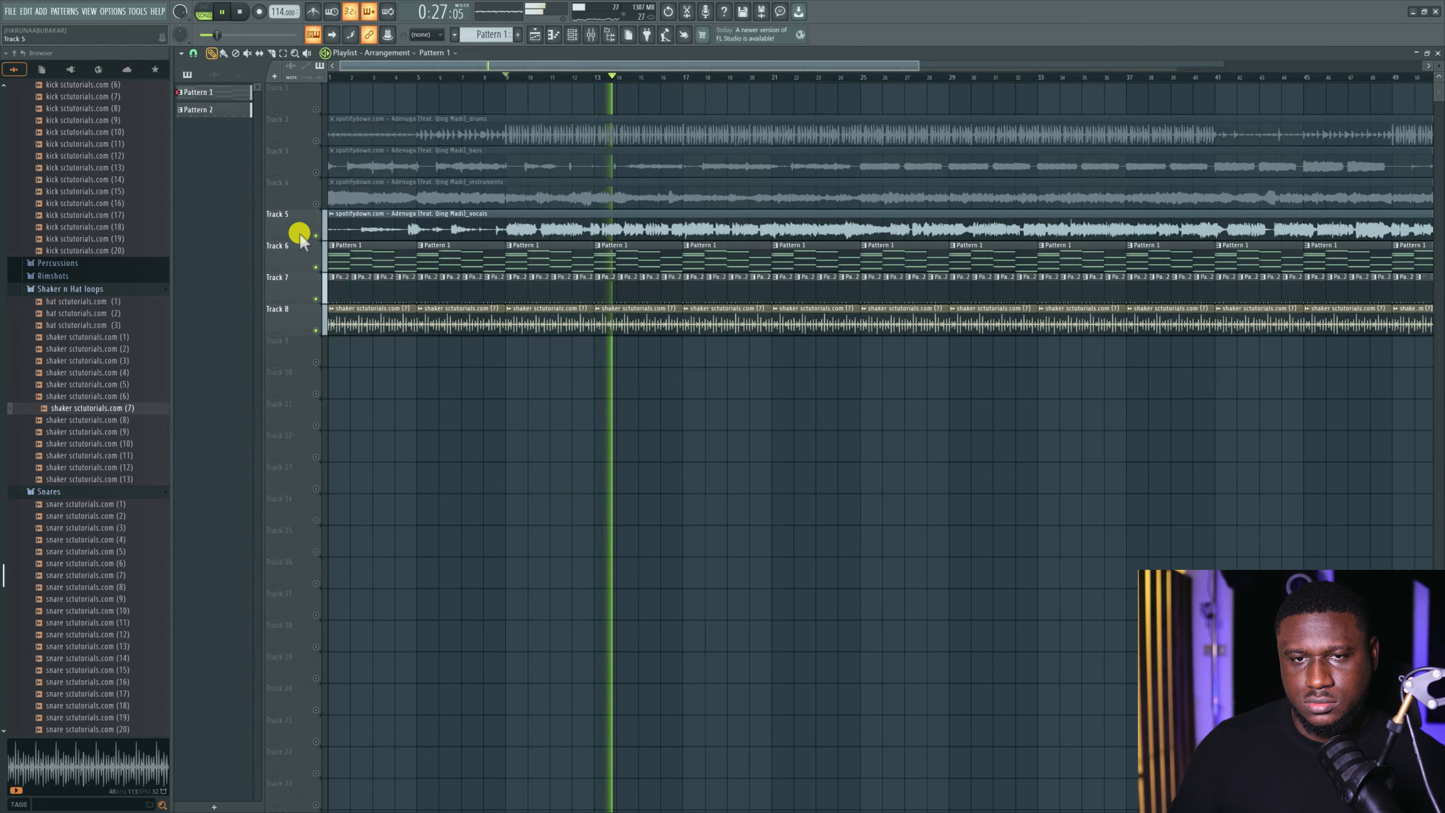
key(space)
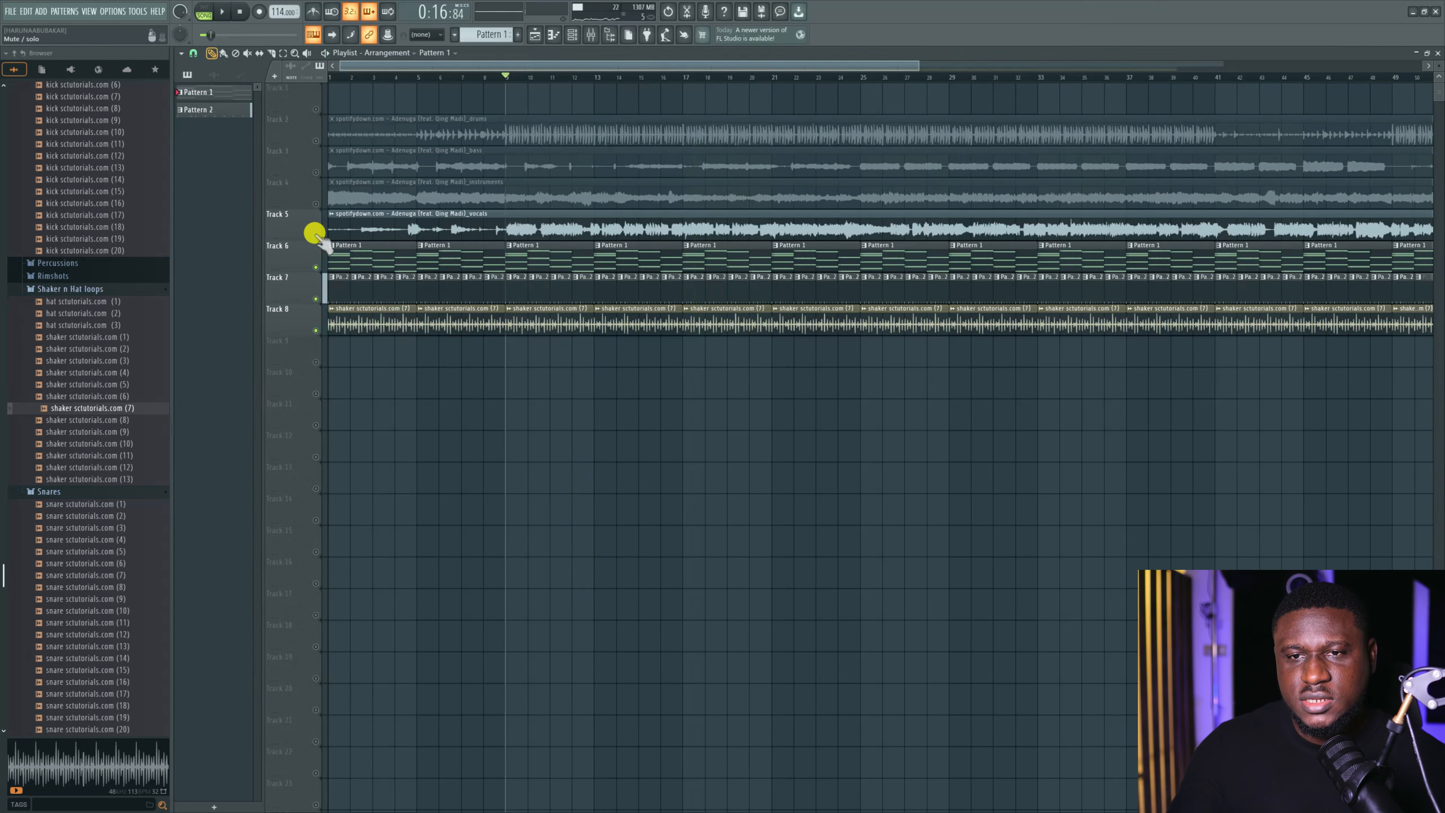
Add a Vital synth channel to the channel rack.
click(570, 36)
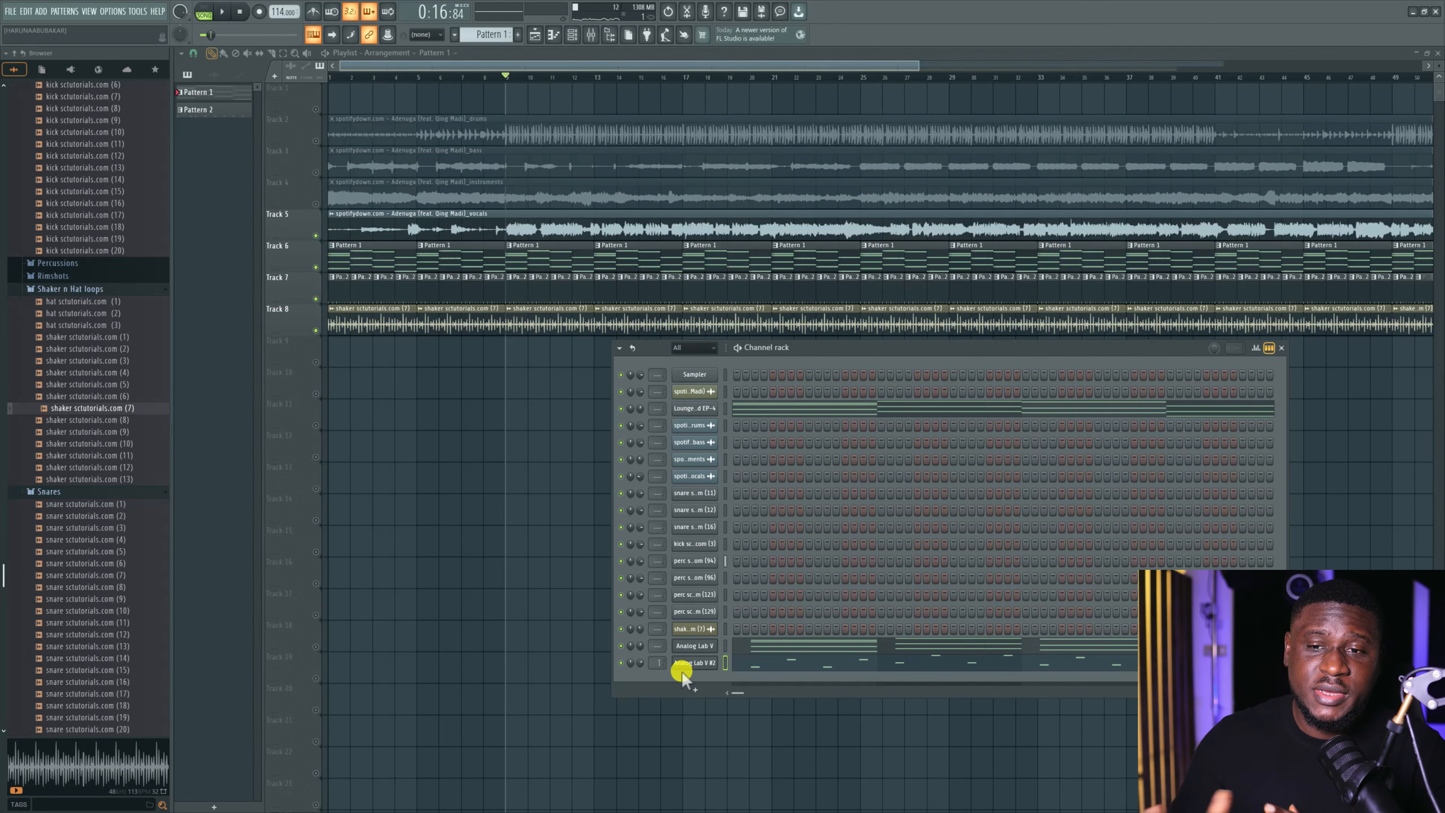
click(695, 689)
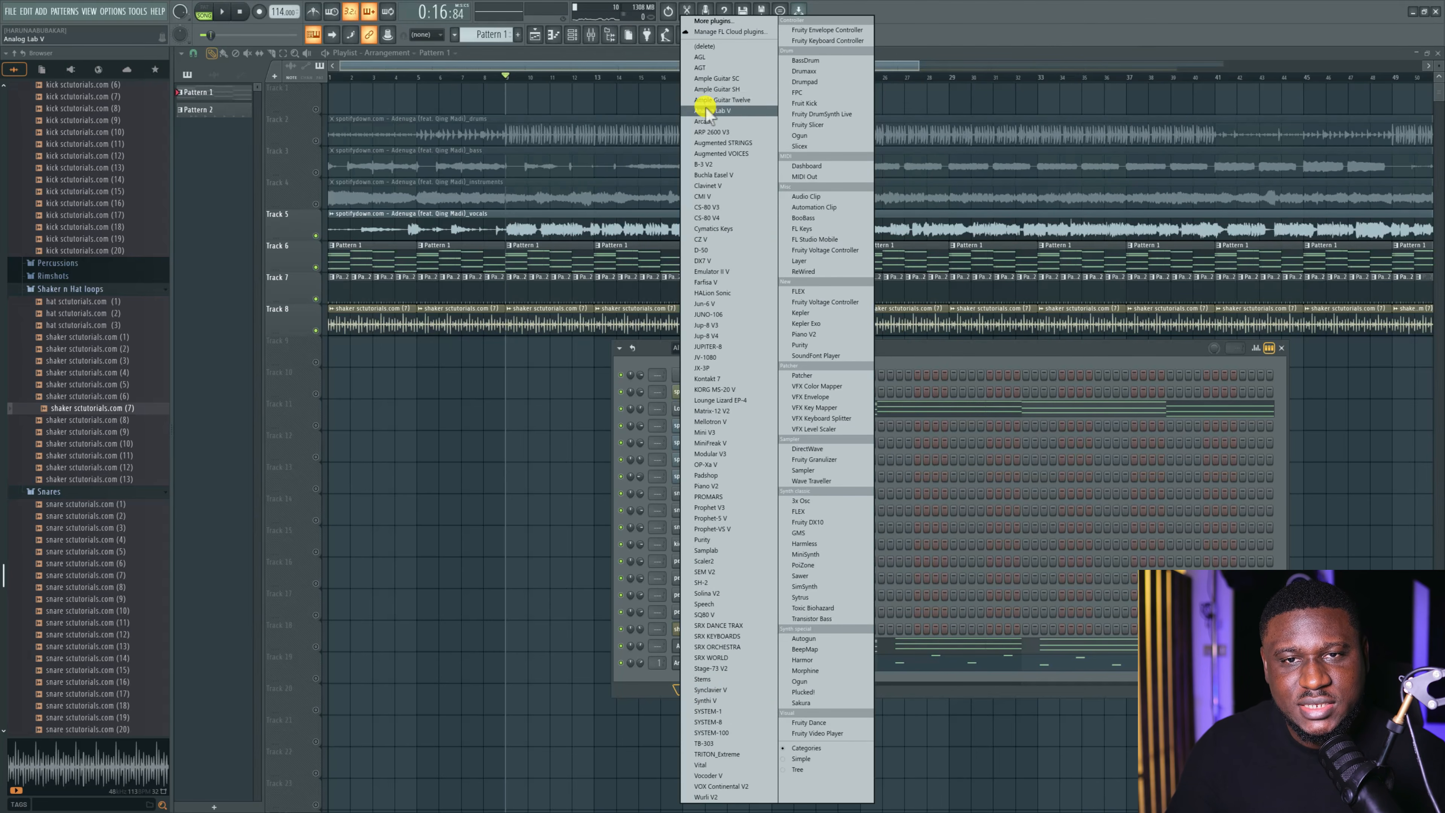
click(718, 765)
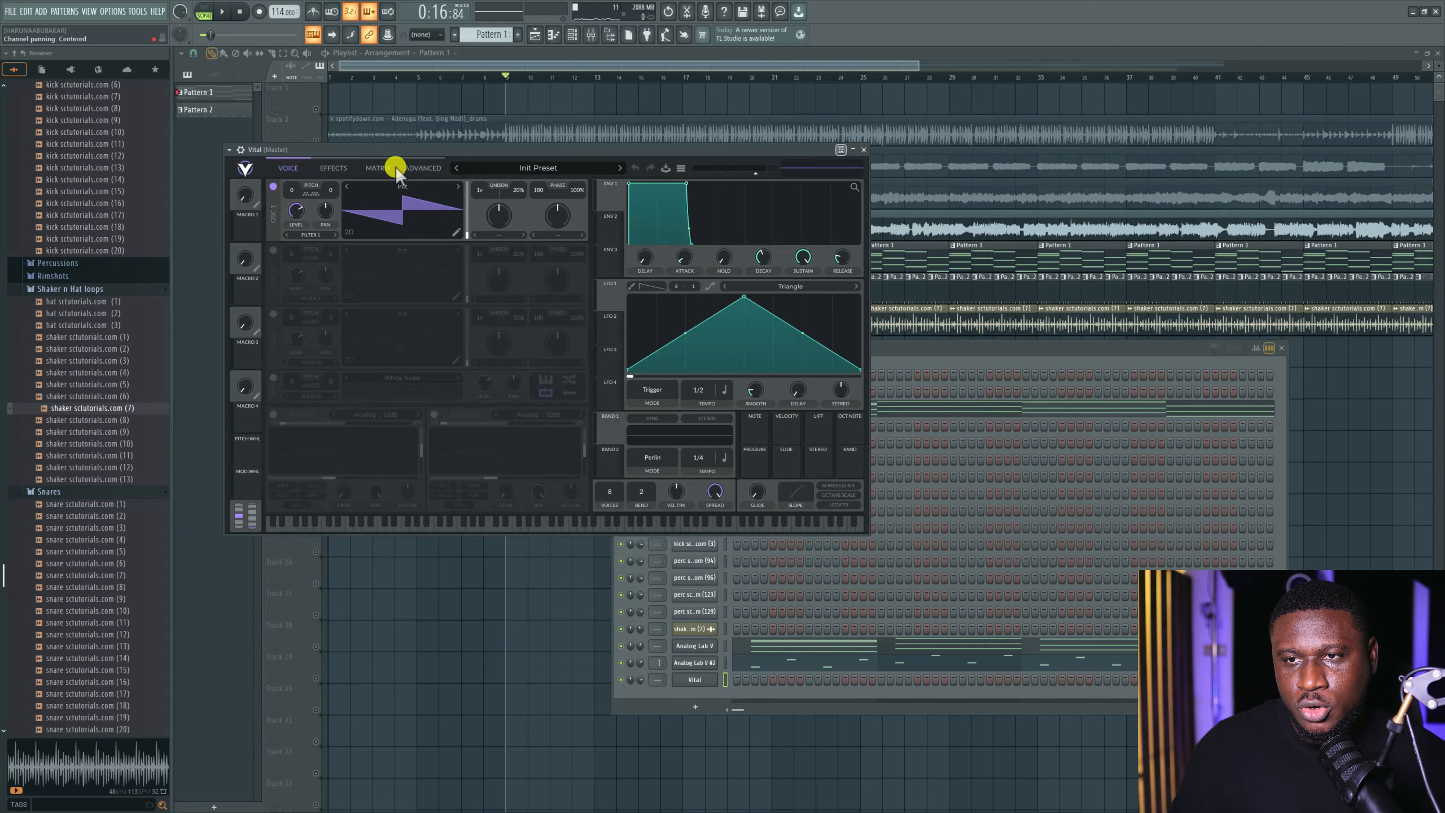
Filter Vital's presets to Pad, audition several, and load the preset SY - Finally.
click(549, 173)
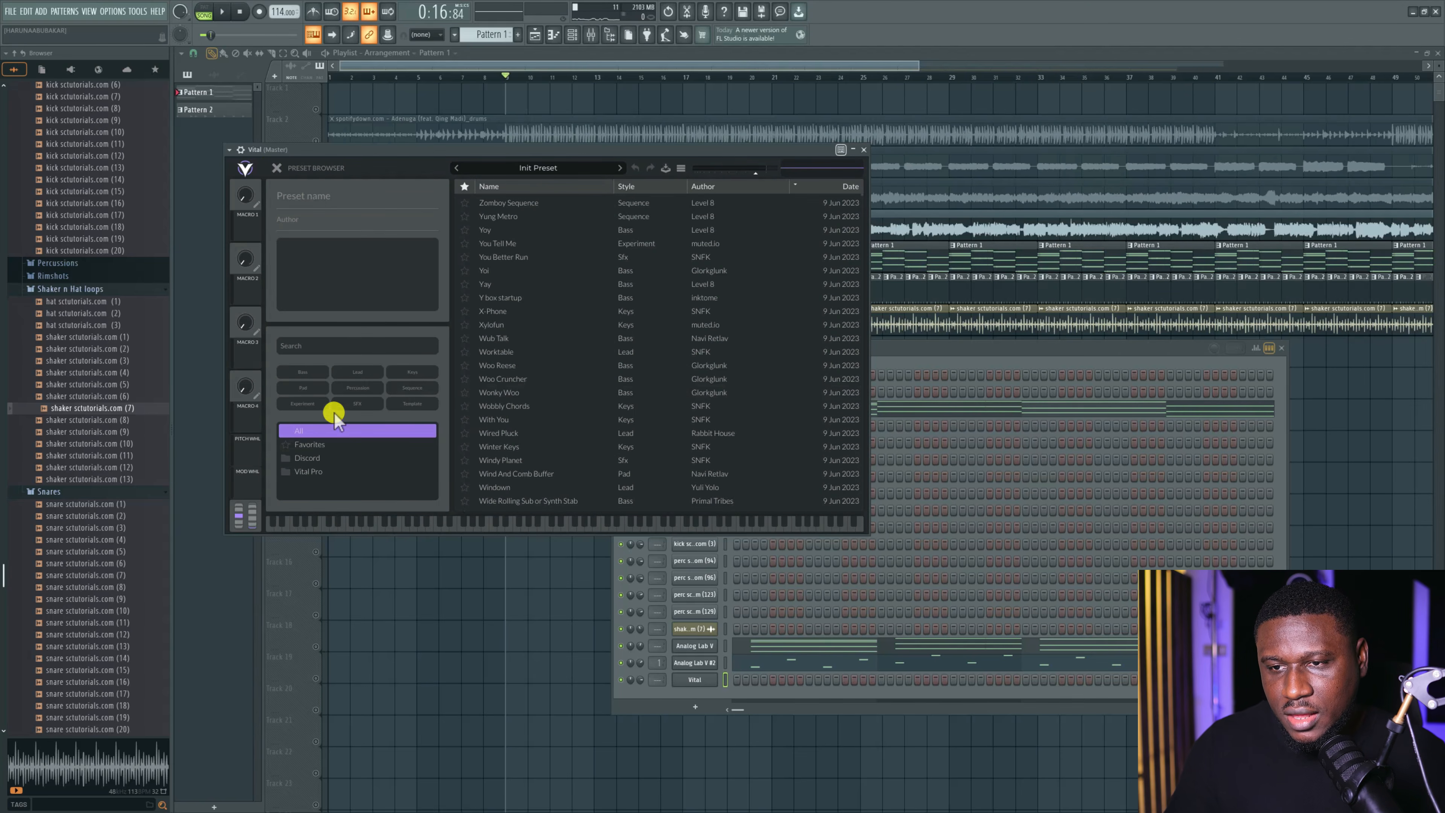
click(319, 391)
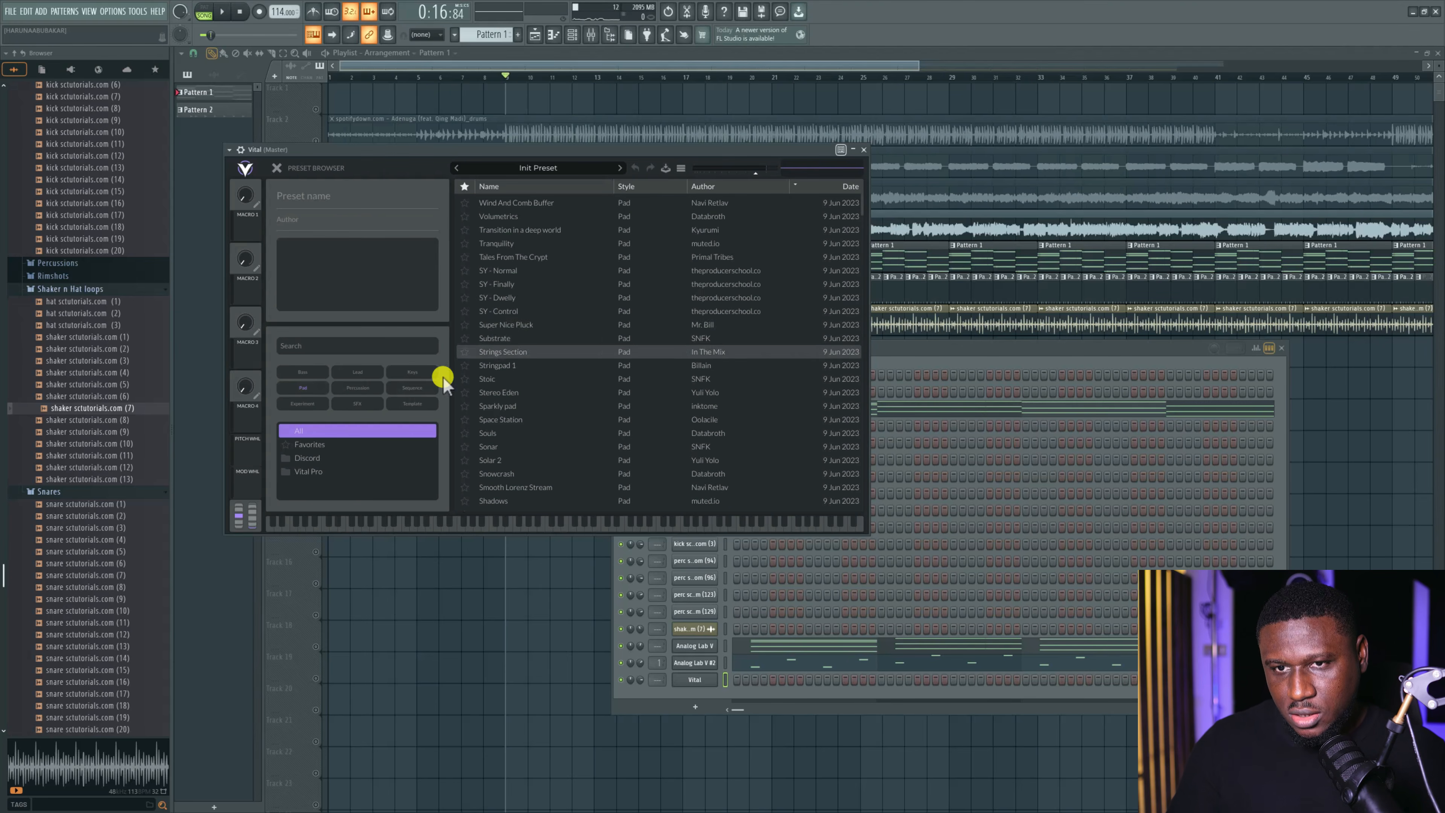
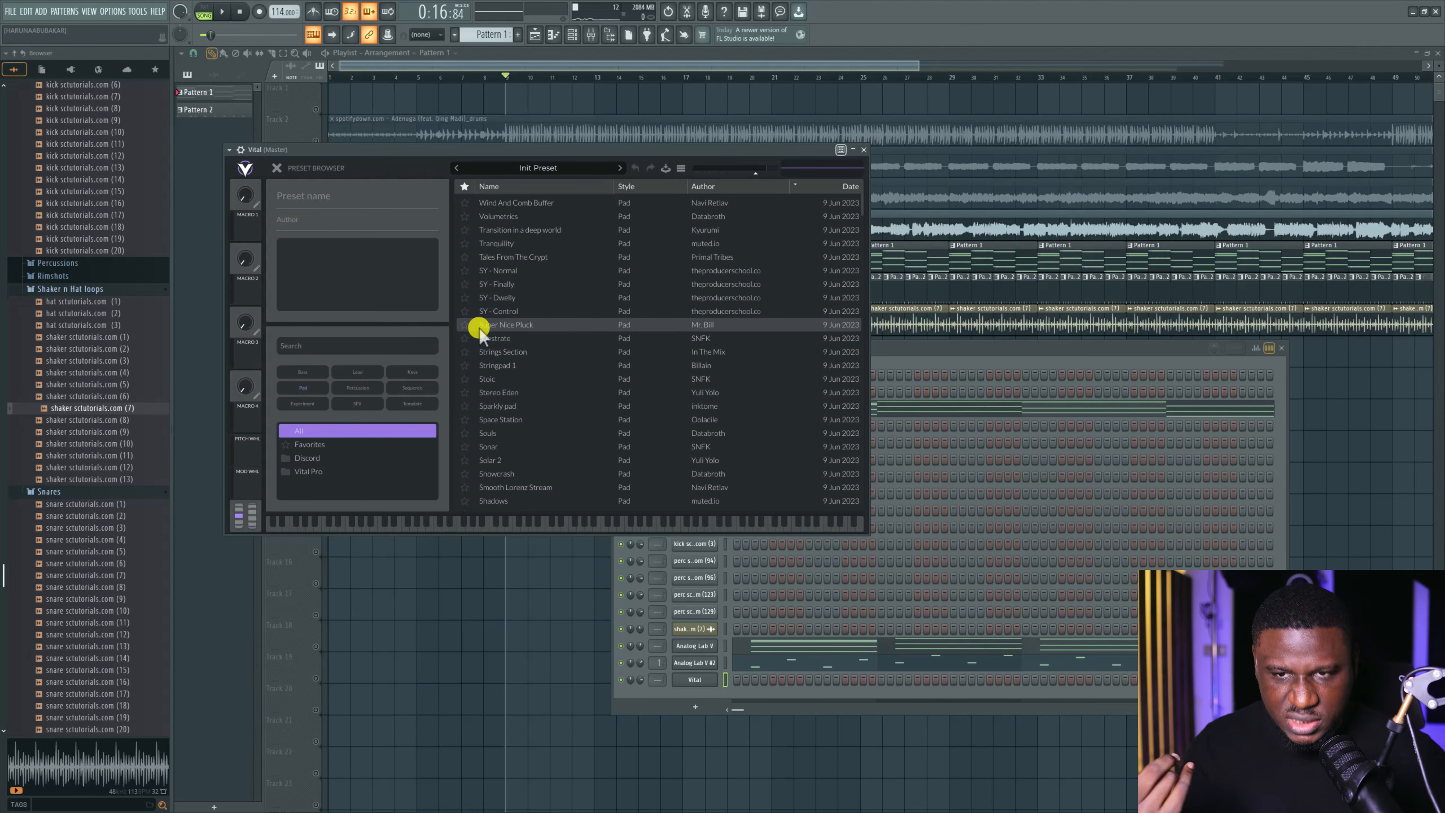
click(558, 204)
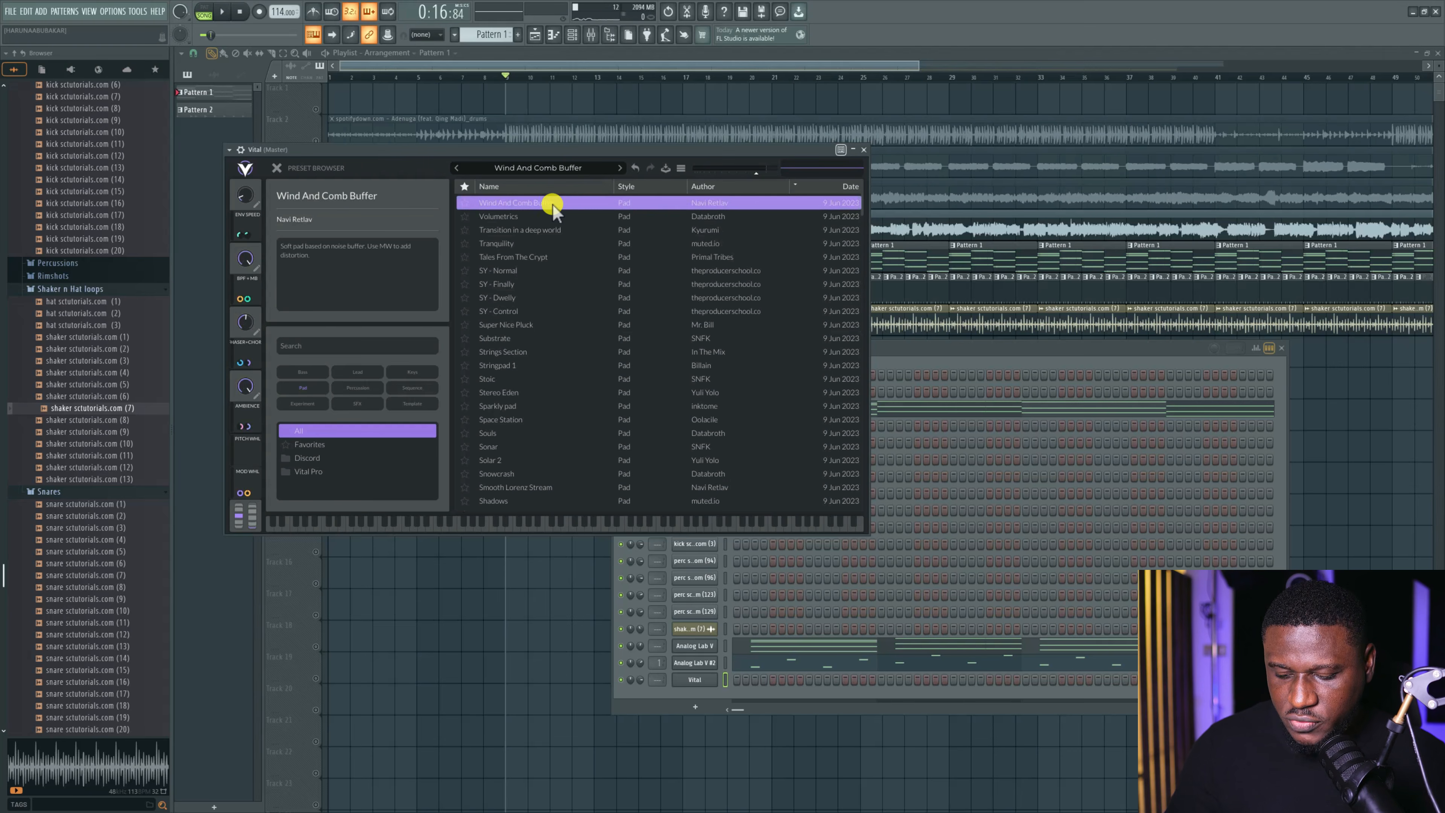
click(566, 215)
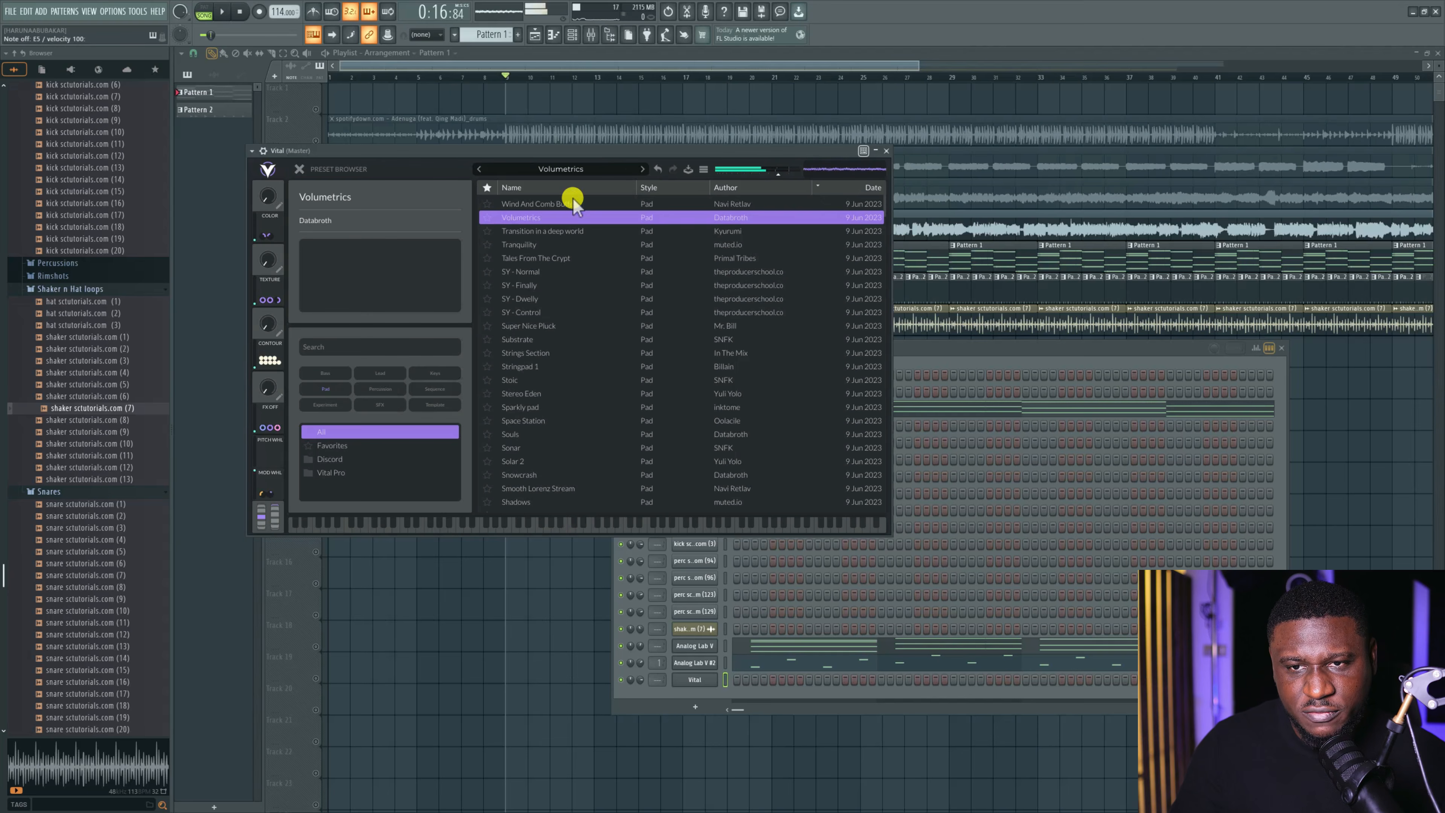
click(556, 228)
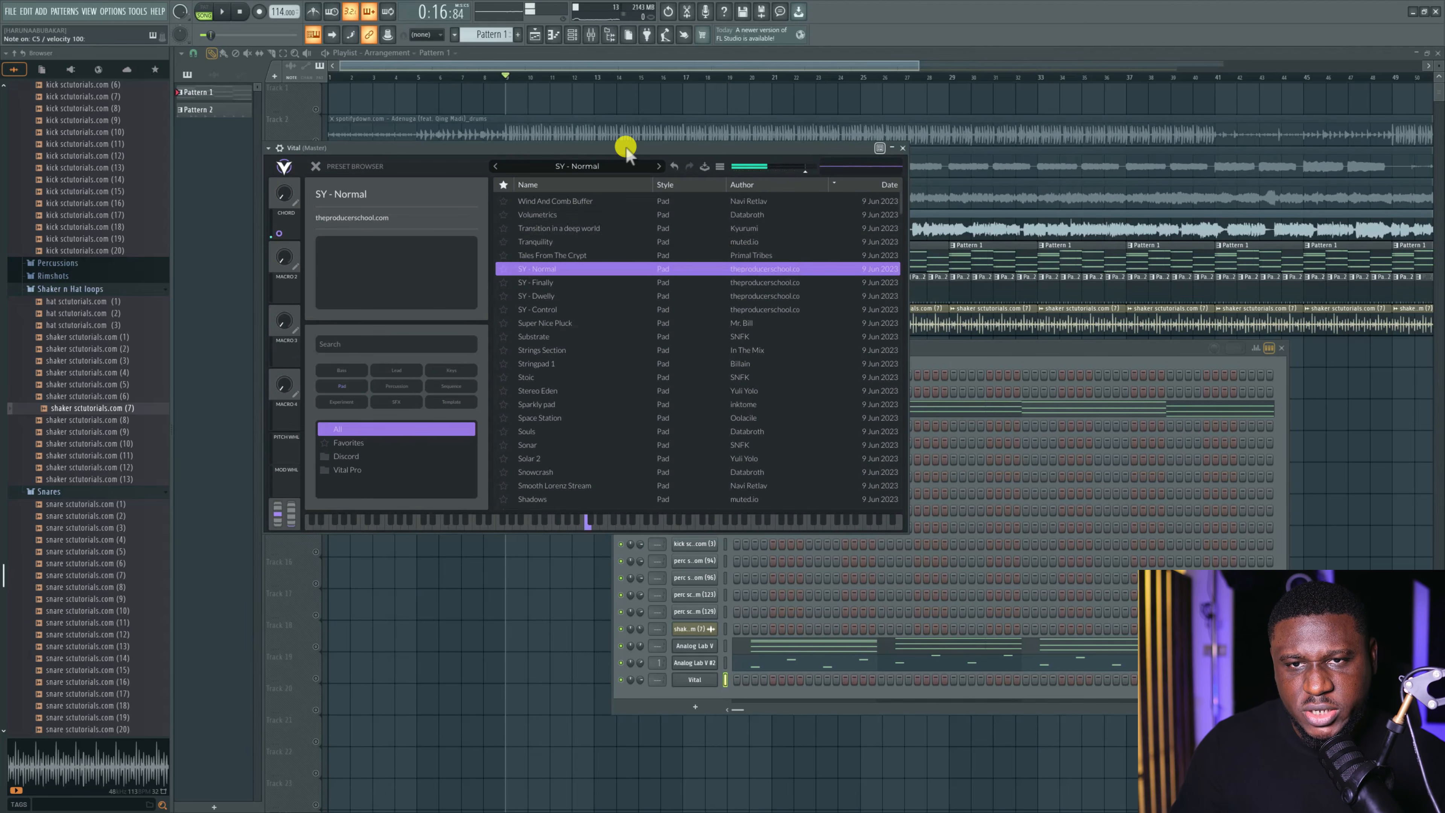
click(537, 282)
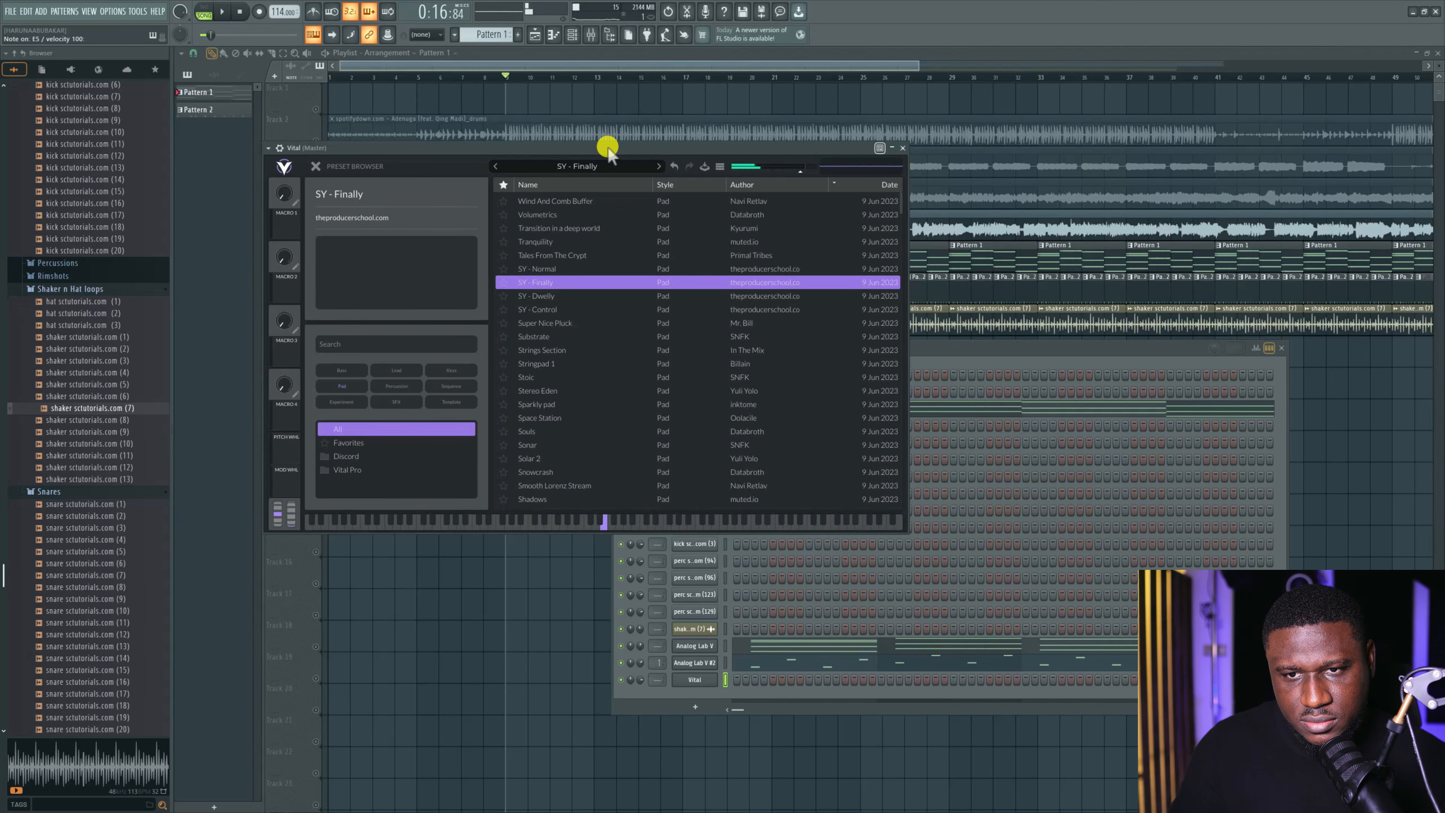
In Vital's piano roll, place half-beat E4, G#4, F#4 and C#4 notes at the starts of bars 1–4, raise them one octave, and play.
right_click(707, 673)
click(741, 653)
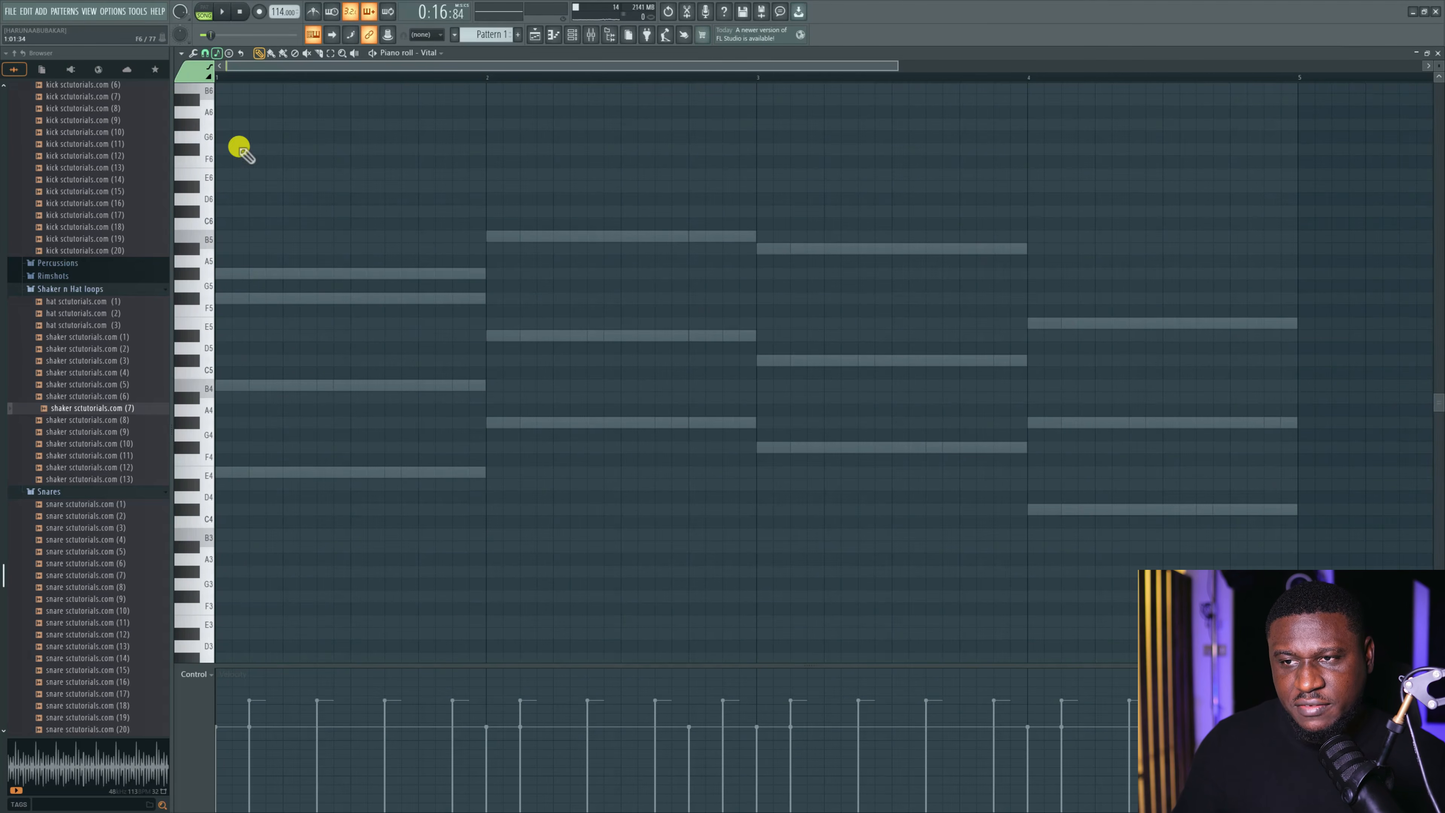
click(223, 476)
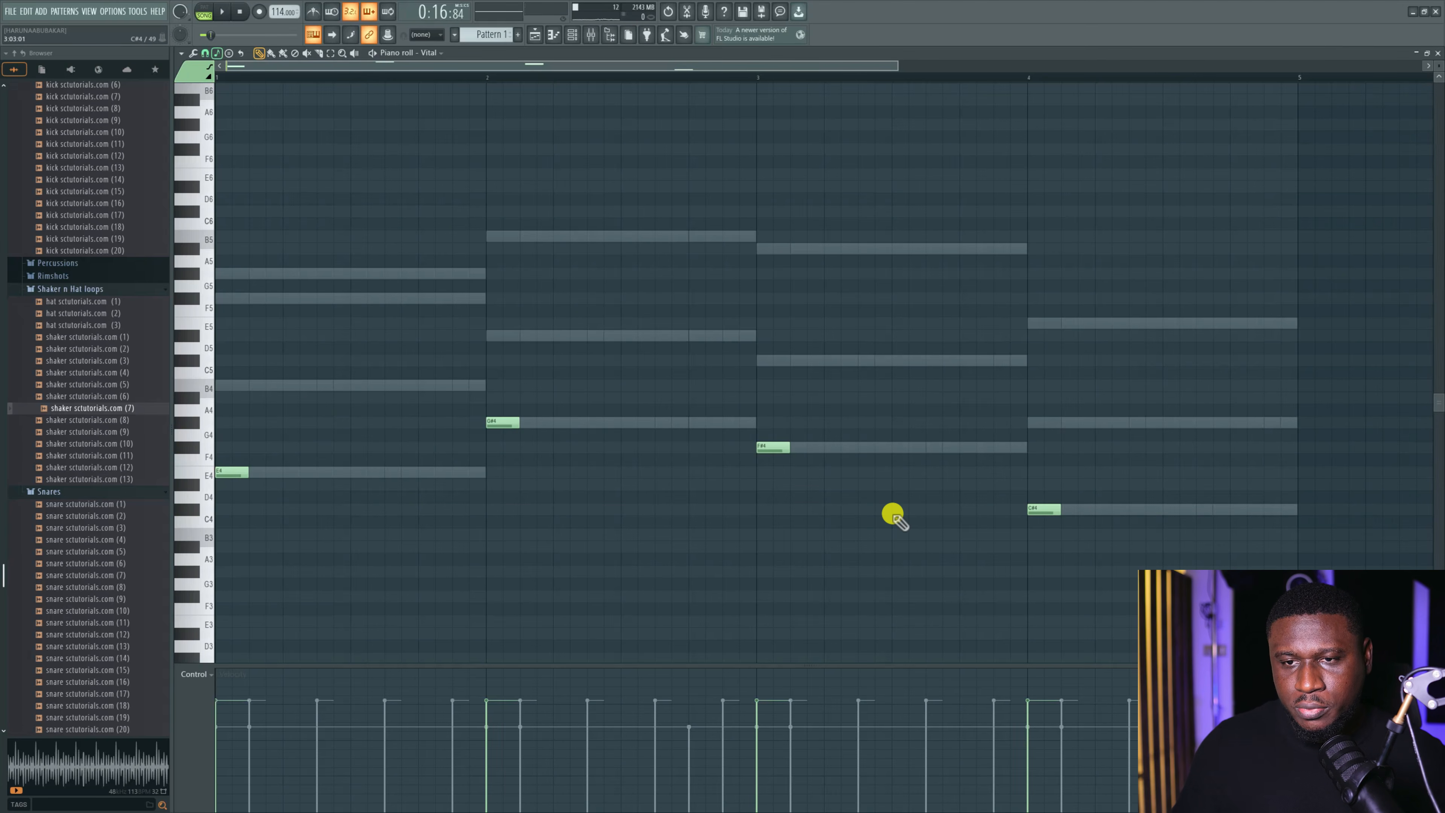
key(ctrl+Up)
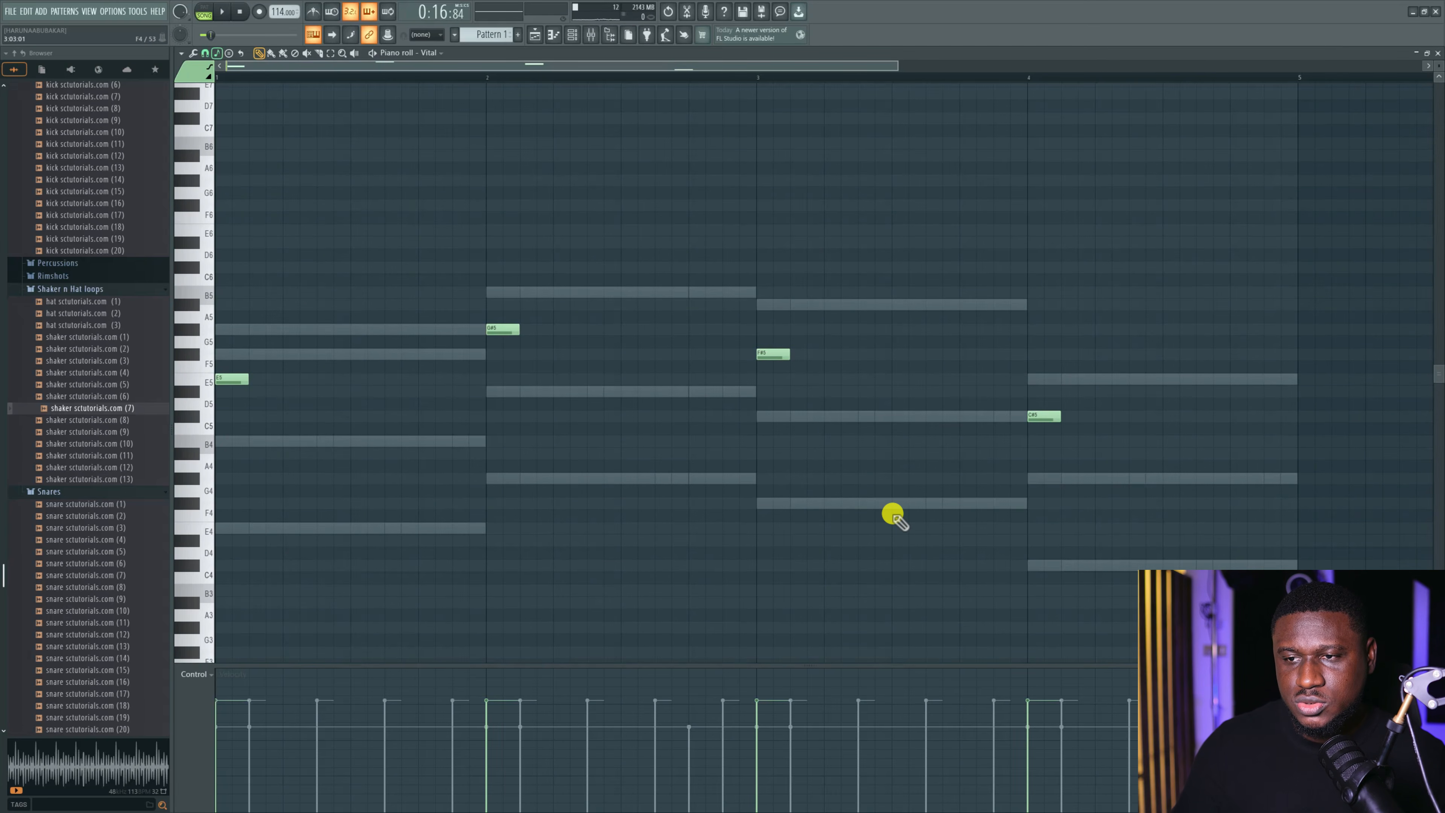
key(space)
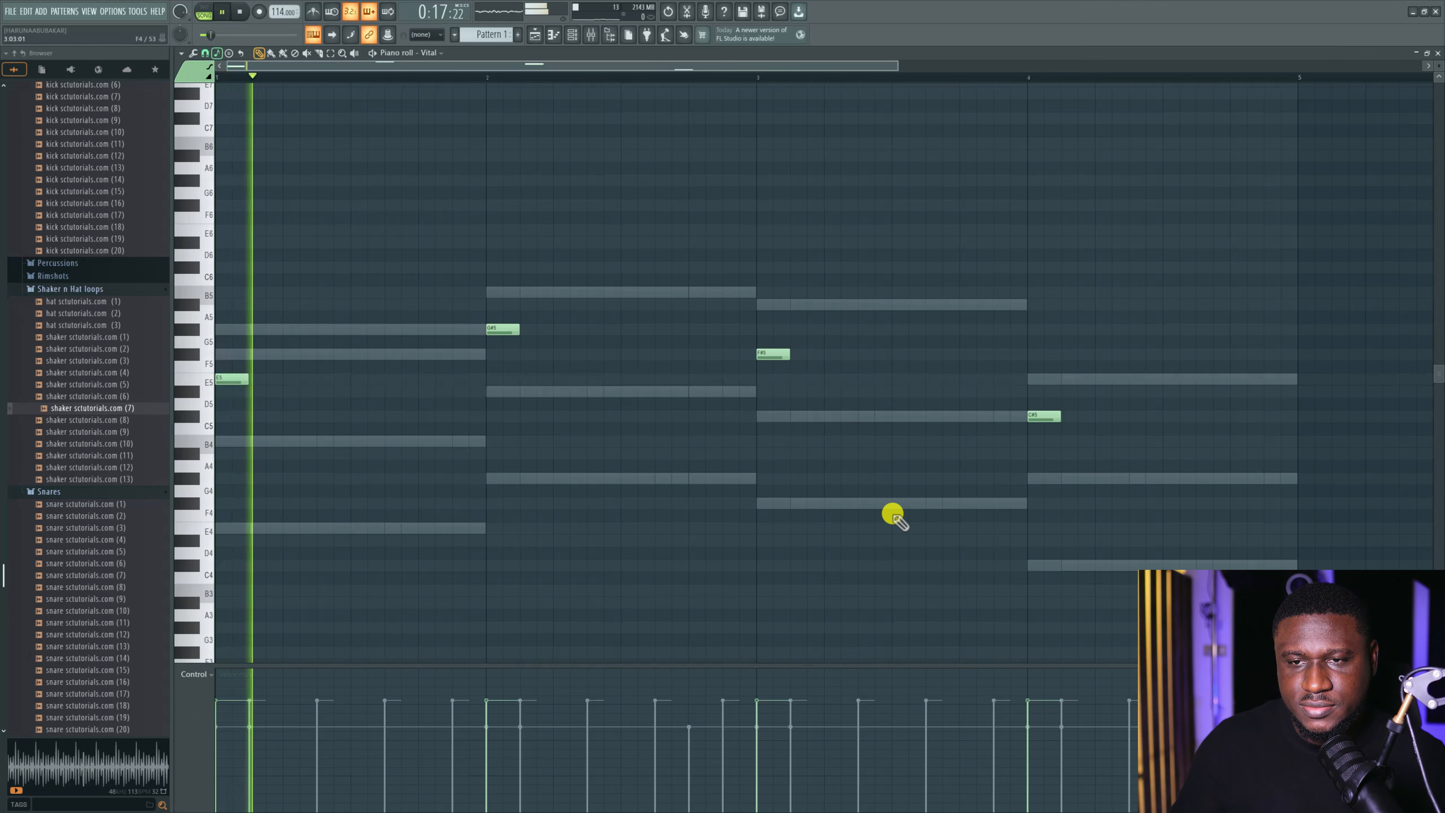
Raise the four Vital pad notes one more octave to E6, G#6, F#6 and C#6, and play them.
key(space)
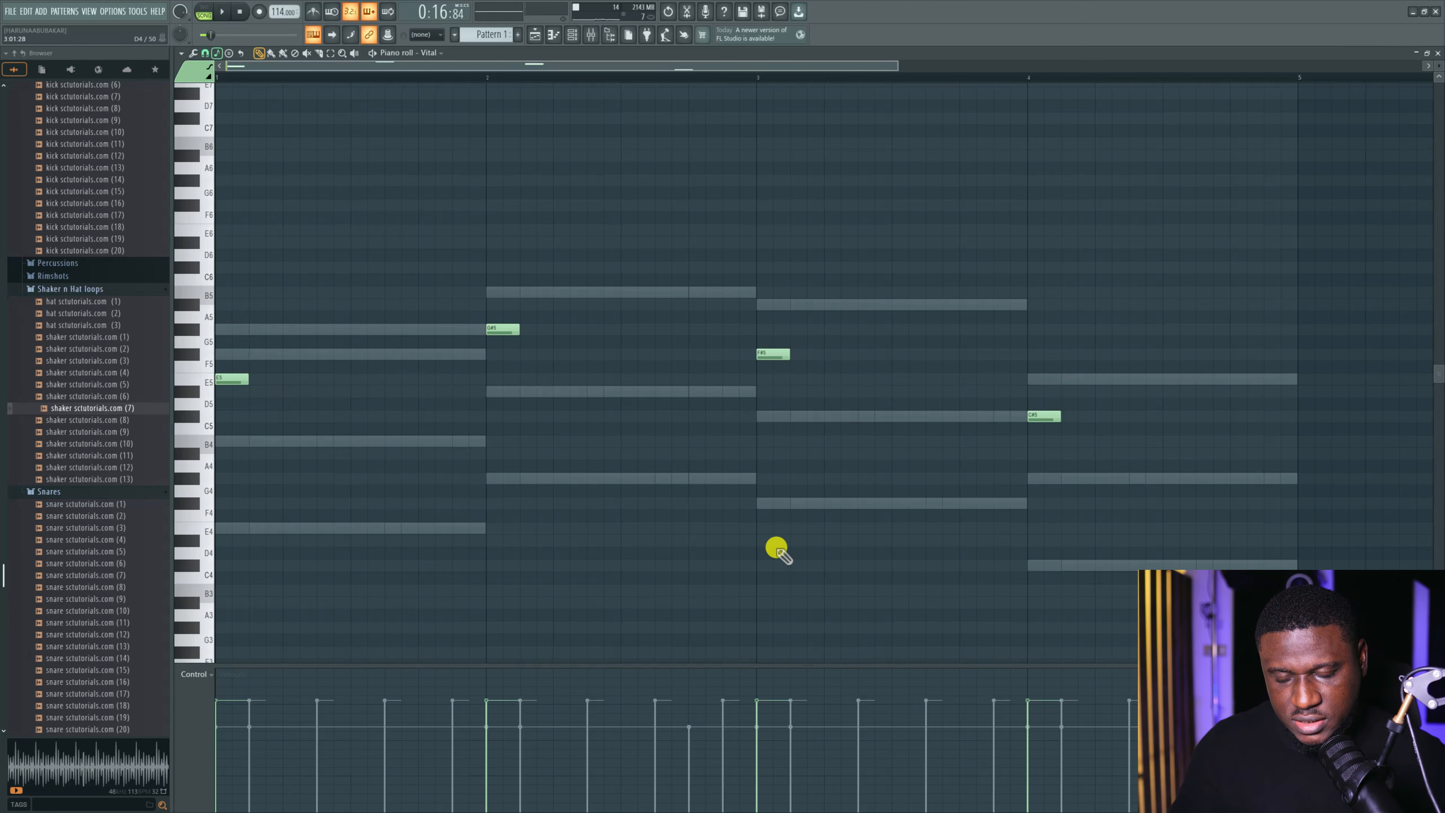
key(ctrl+Up)
key(space)
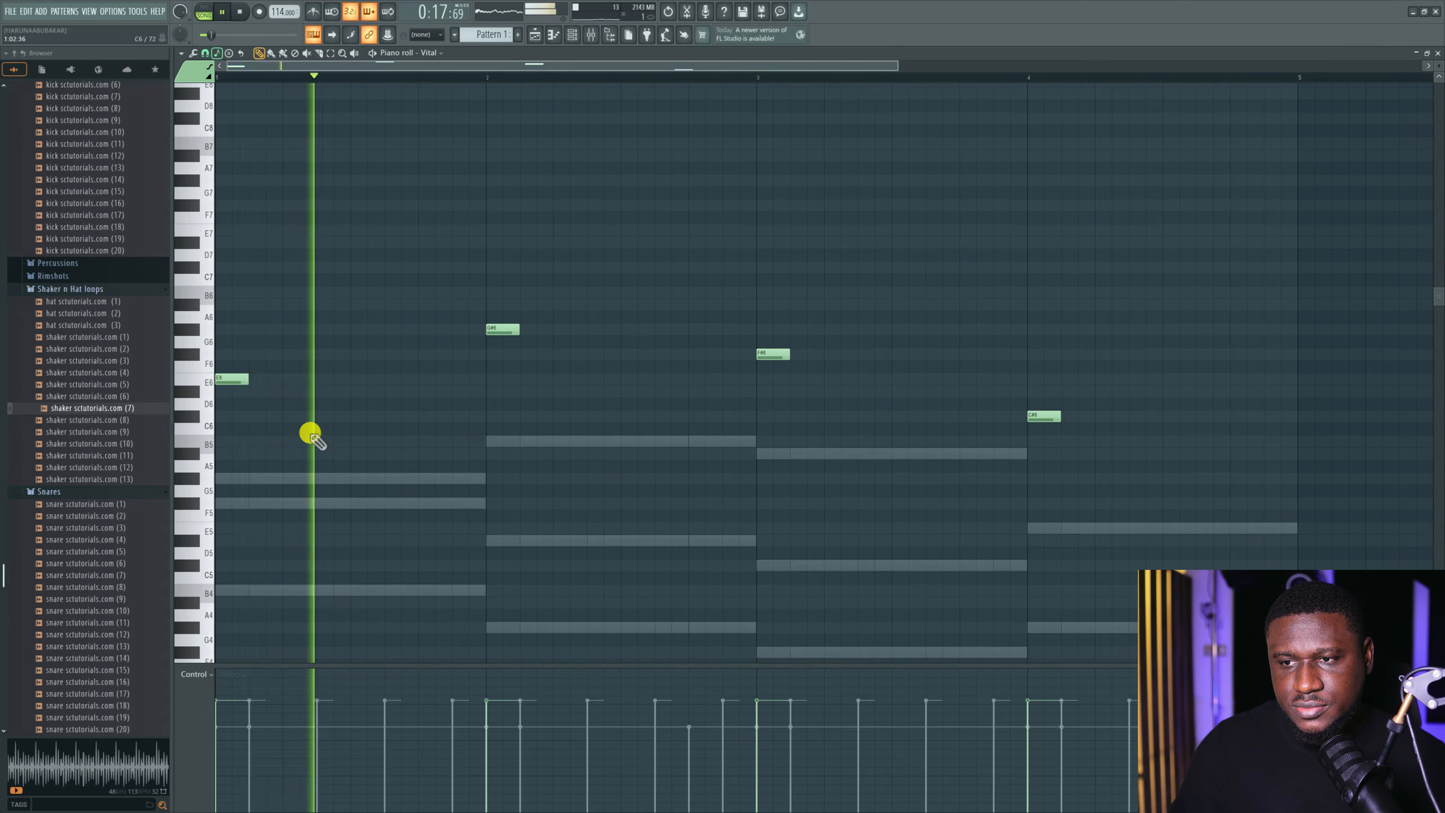
key(space)
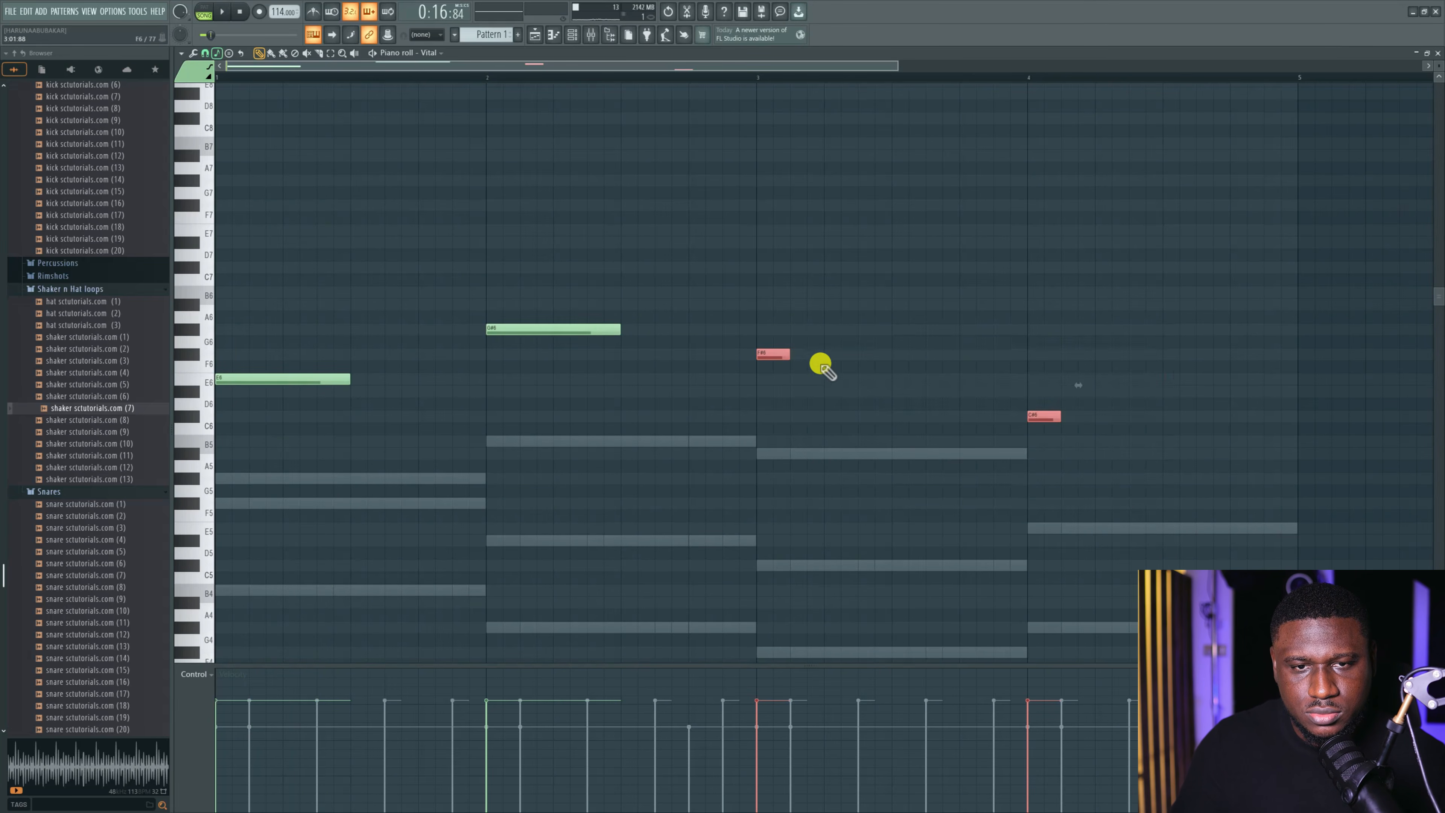
Lengthen the four Vital pad notes to two beats each and play the pattern.
drag(788, 357, 894, 354)
key(space)
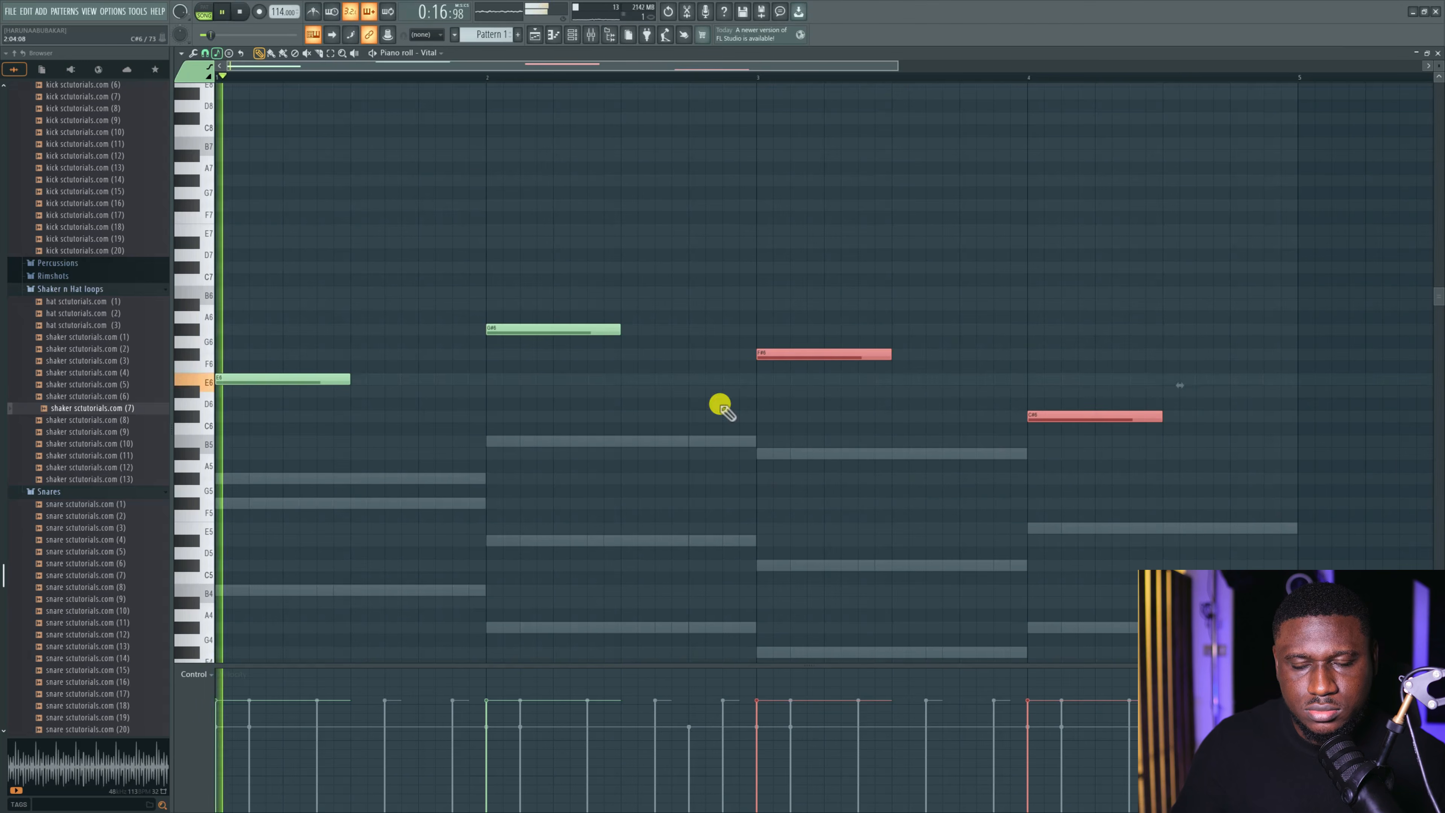
ctrl+click(504, 427)
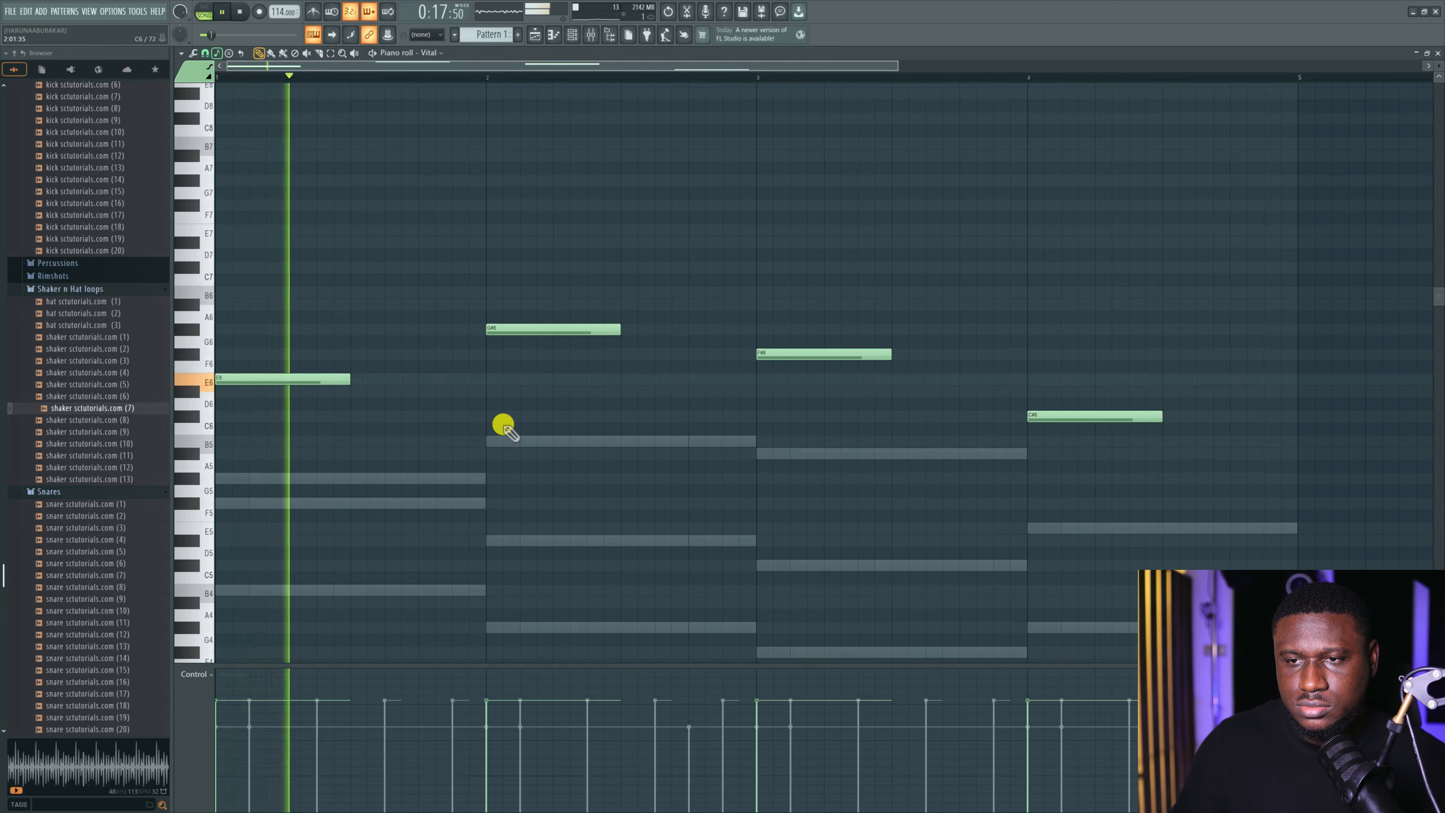
Solo the Vital channel and listen to the pad notes on their own.
click(572, 35)
key(space)
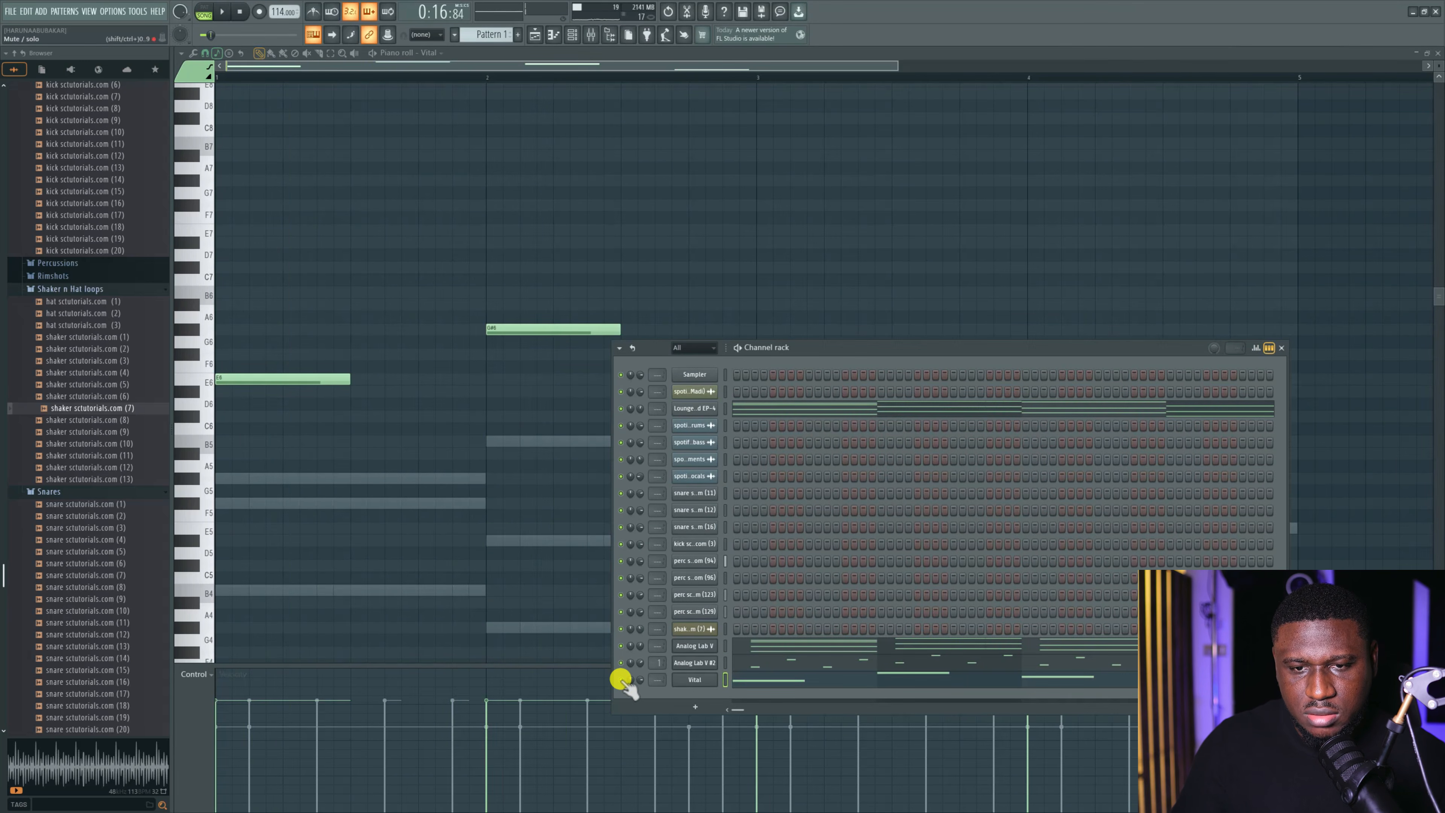
right_click(620, 678)
click(663, 616)
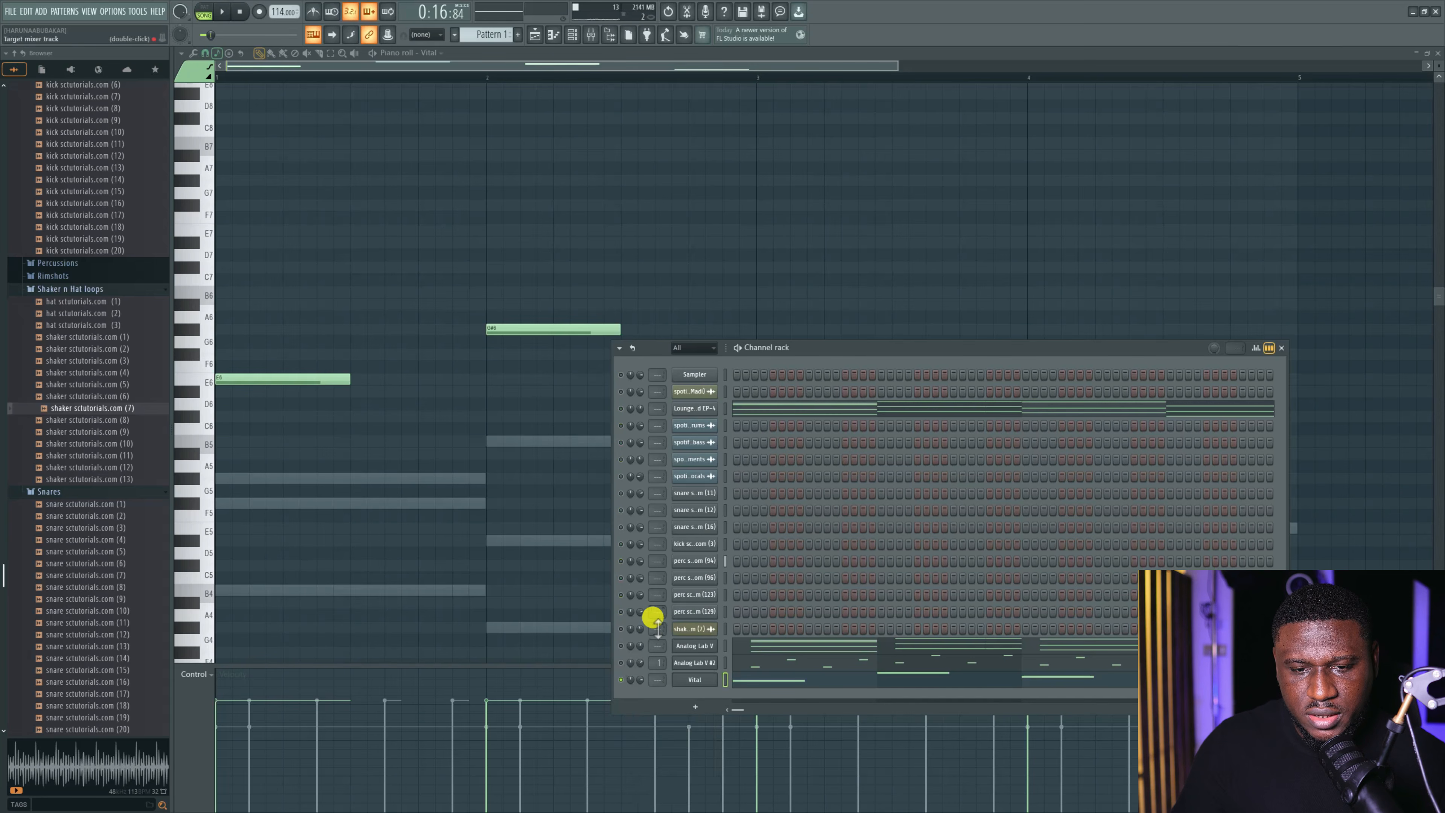
key(space)
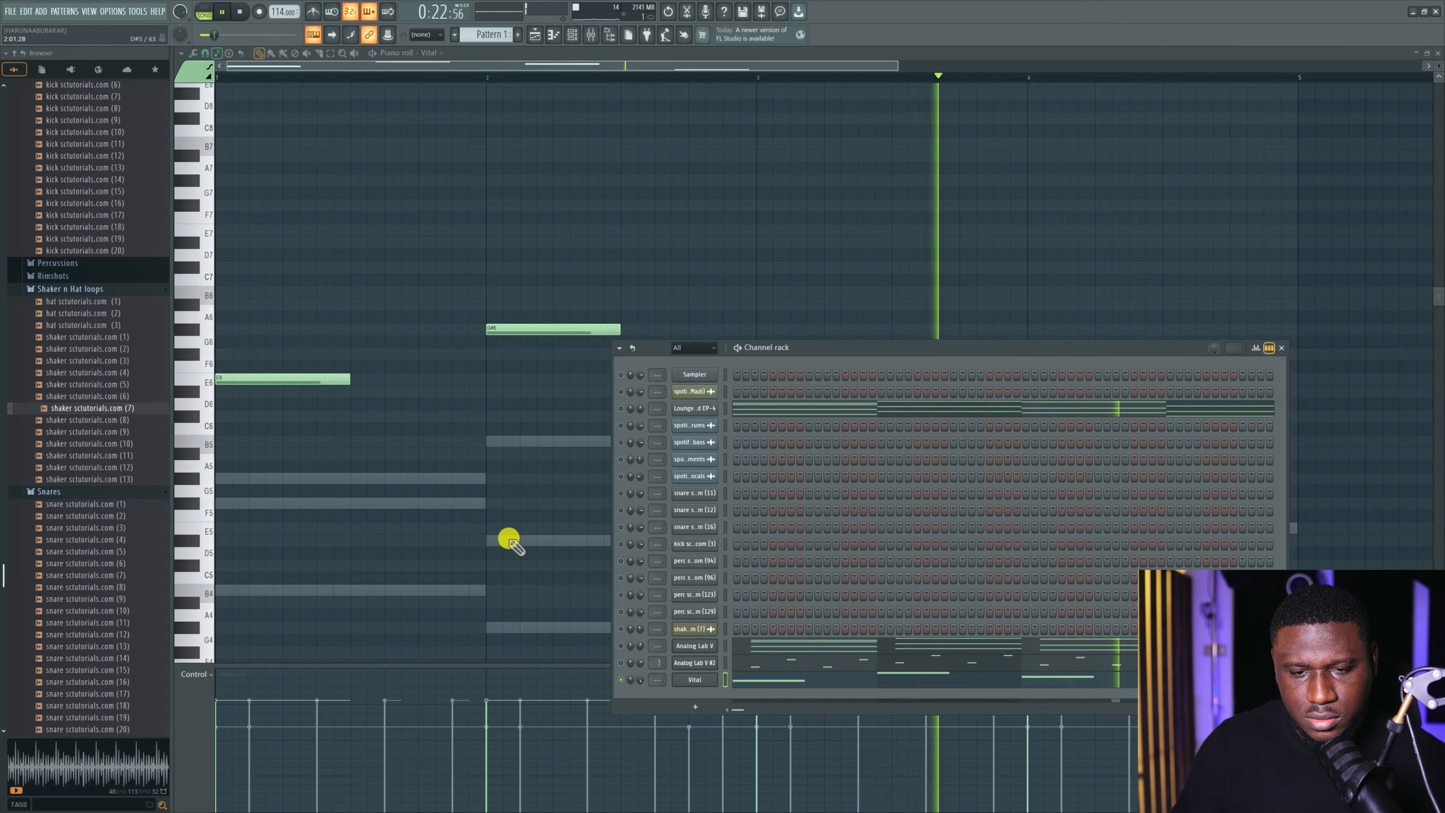
key(F6)
key(space)
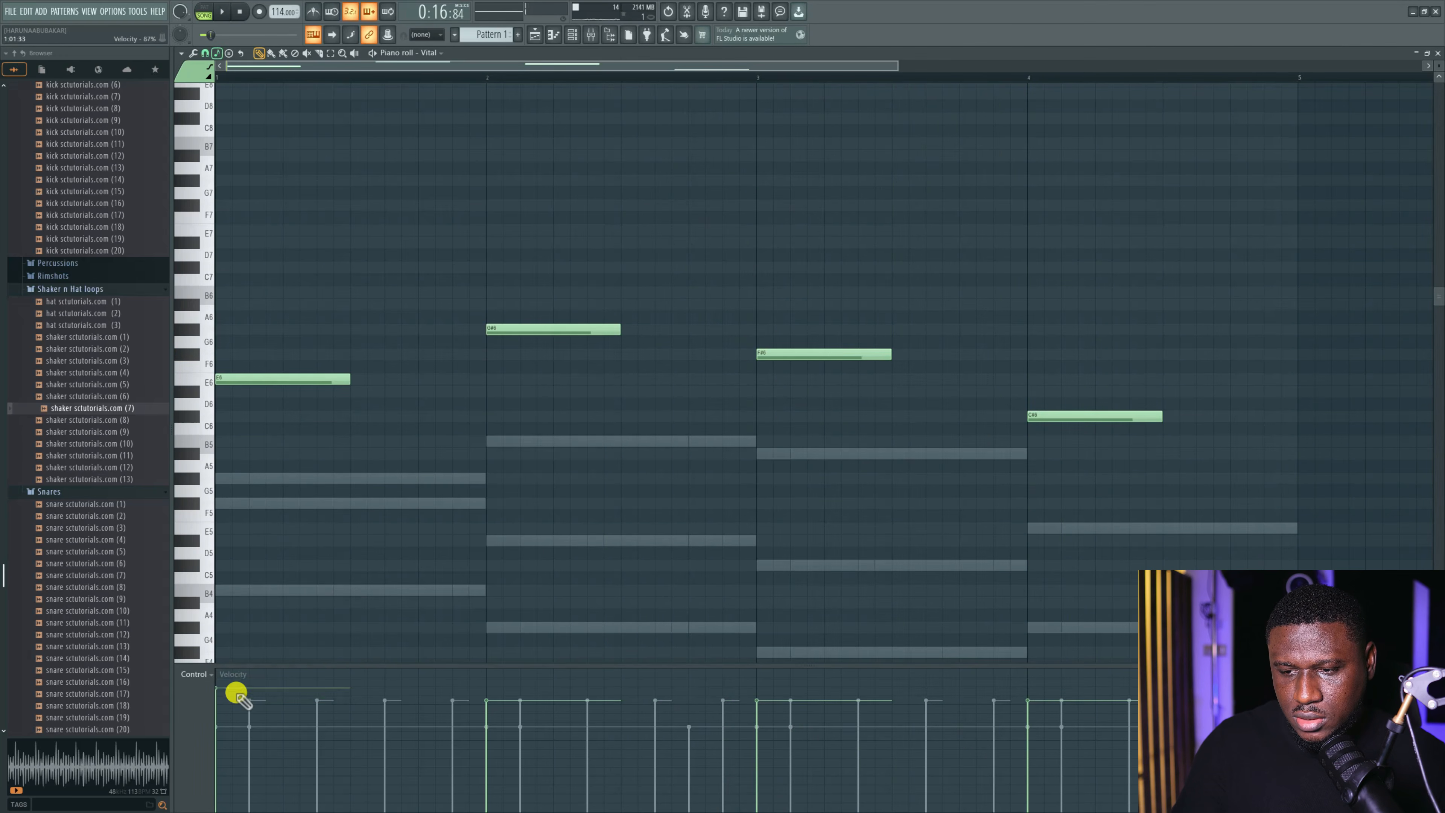
key(space)
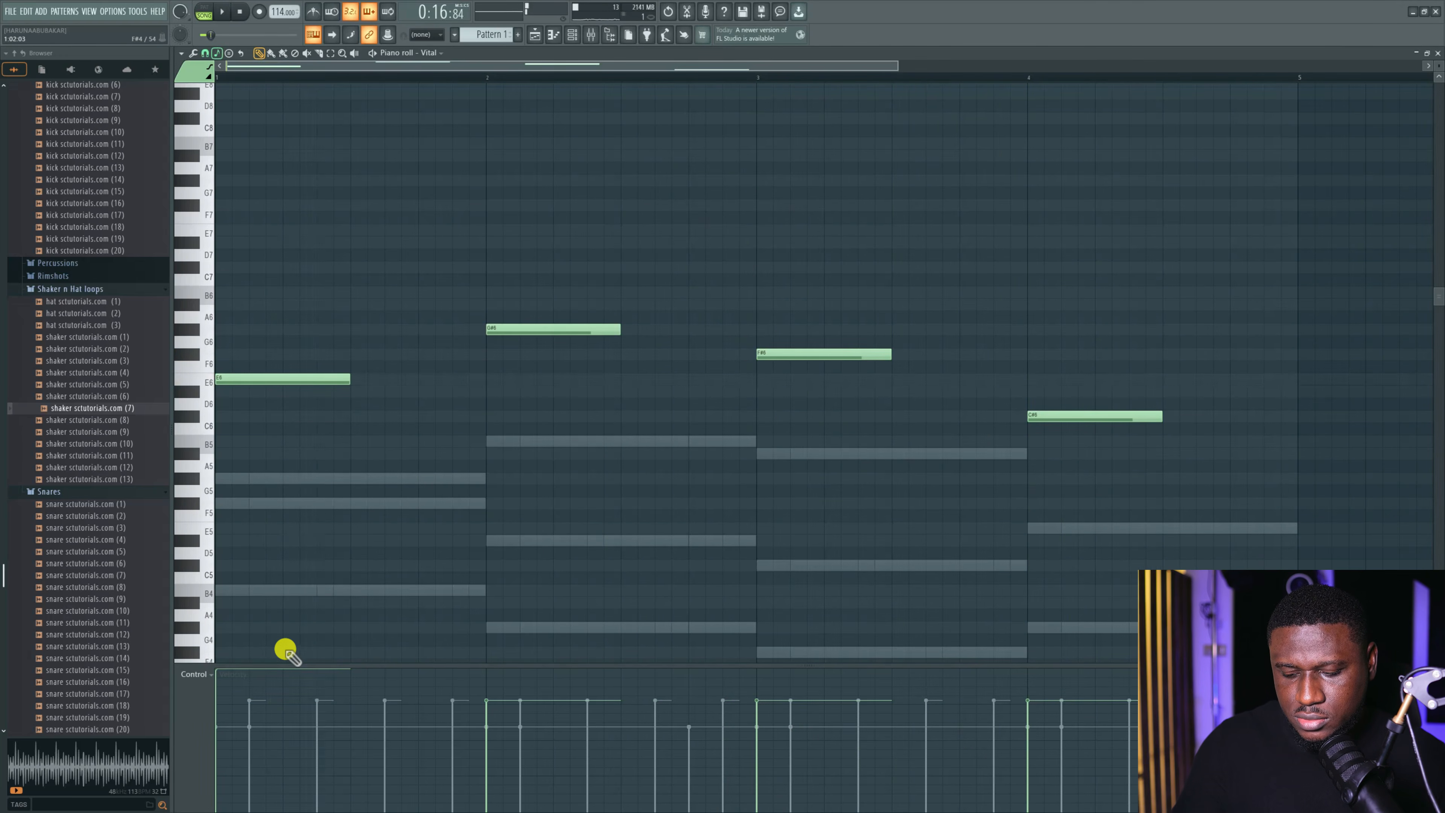
key(space)
key(space)
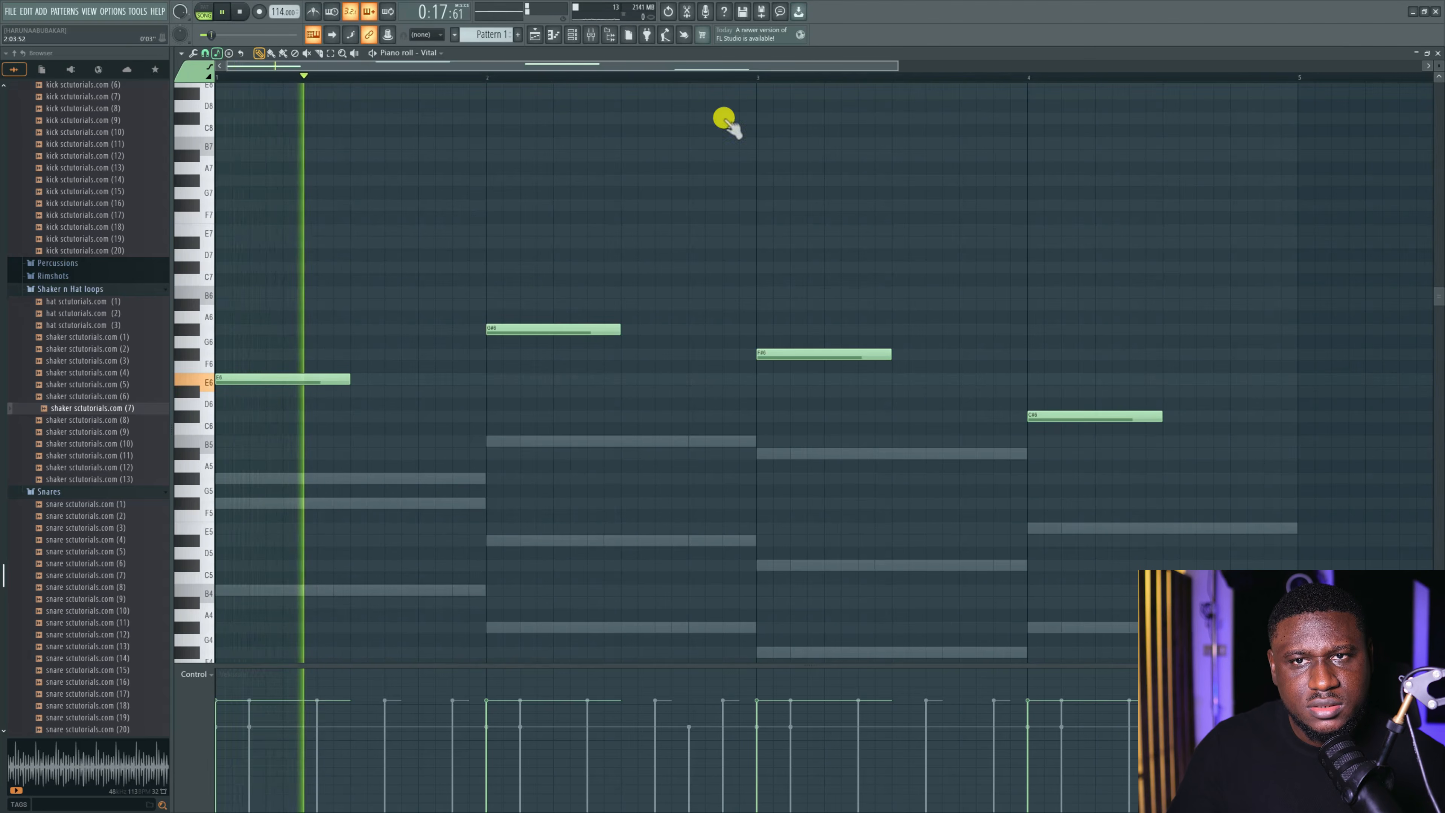
Turn off the solo on the Vital channel and play it with all the other channels.
click(572, 36)
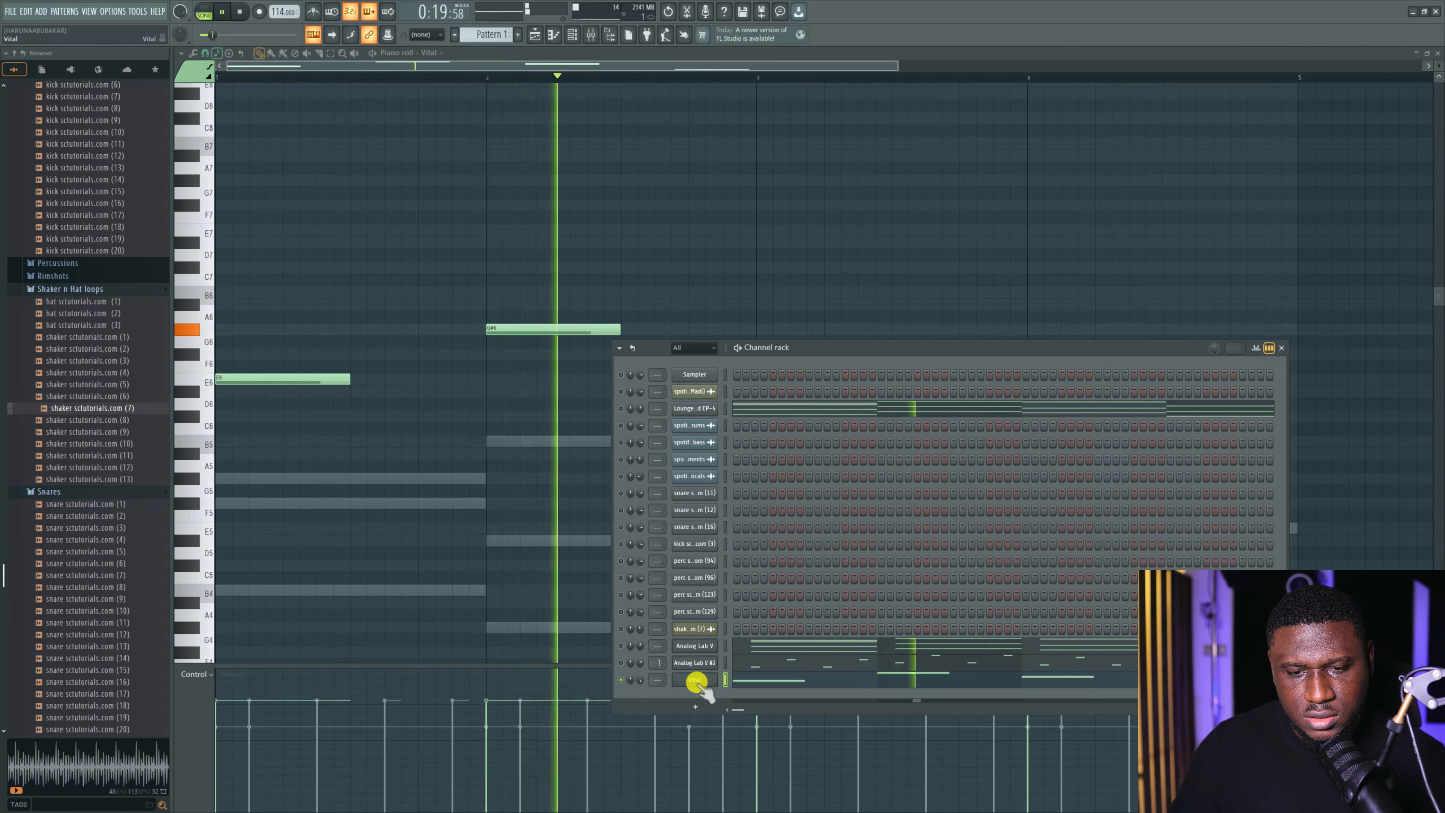
key(space)
right_click(621, 681)
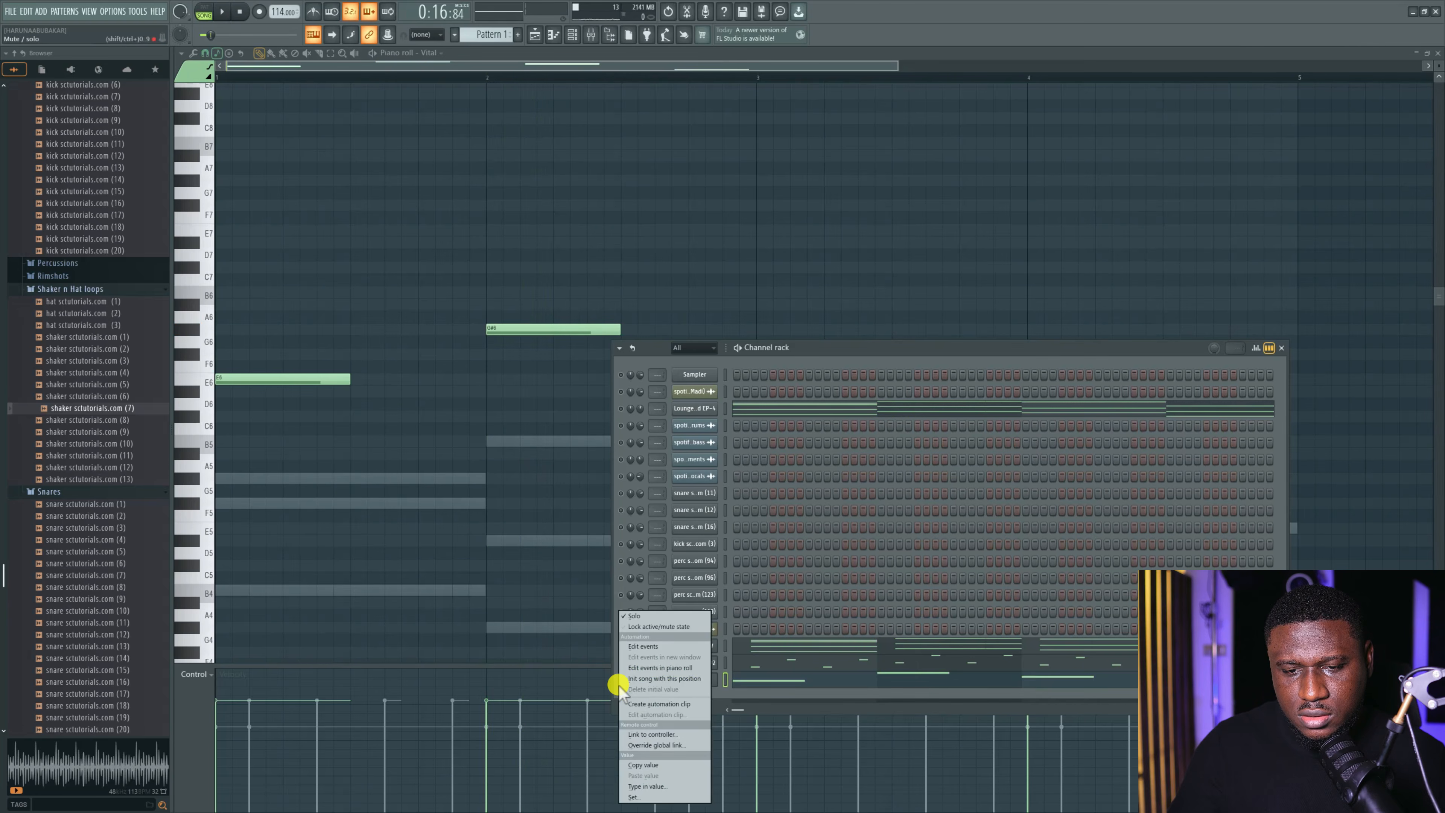
click(622, 615)
key(space)
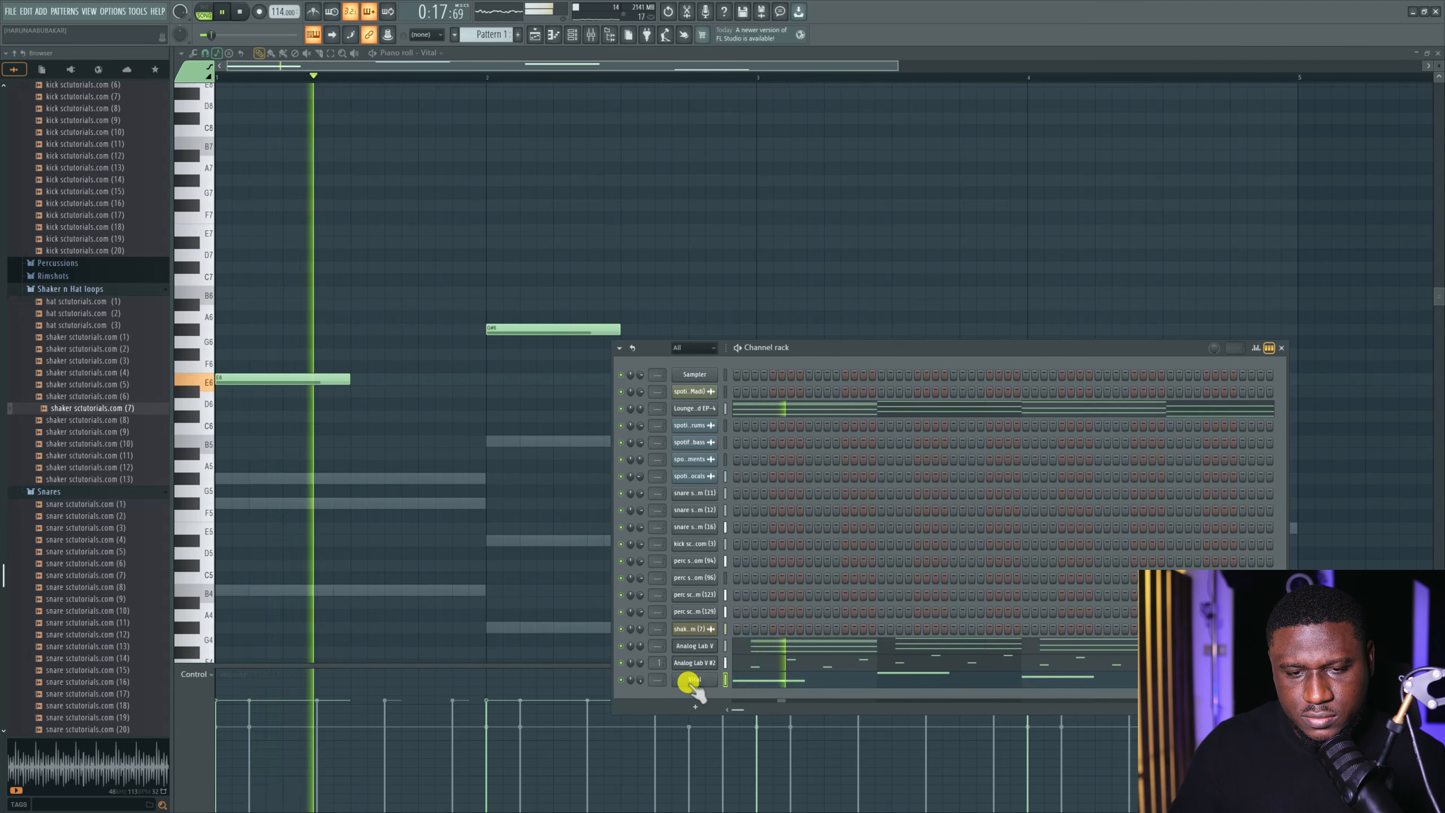
Load the preset SY - Dwelly in Vital and listen to the pad part within the full pattern.
click(689, 680)
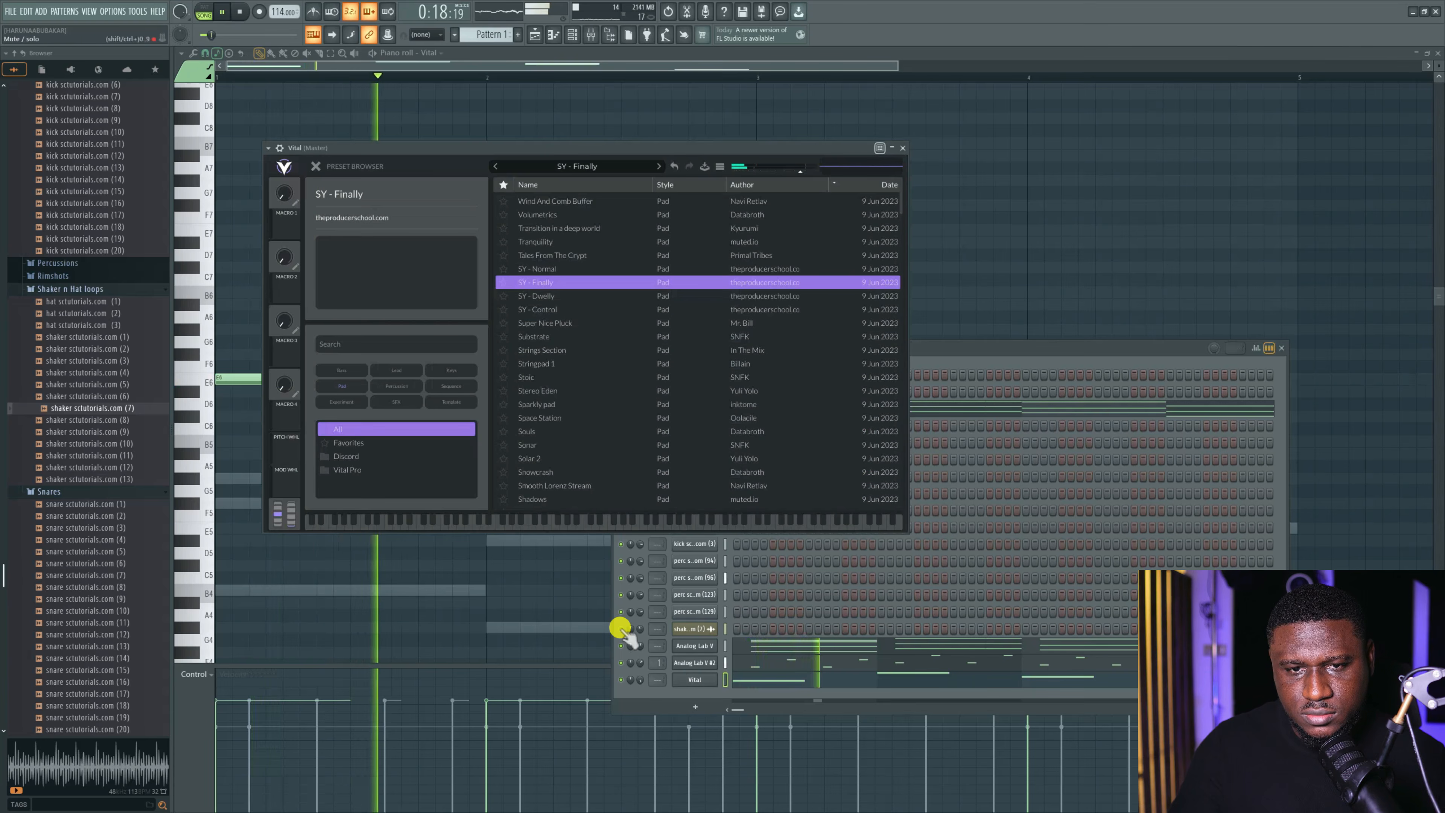
click(545, 296)
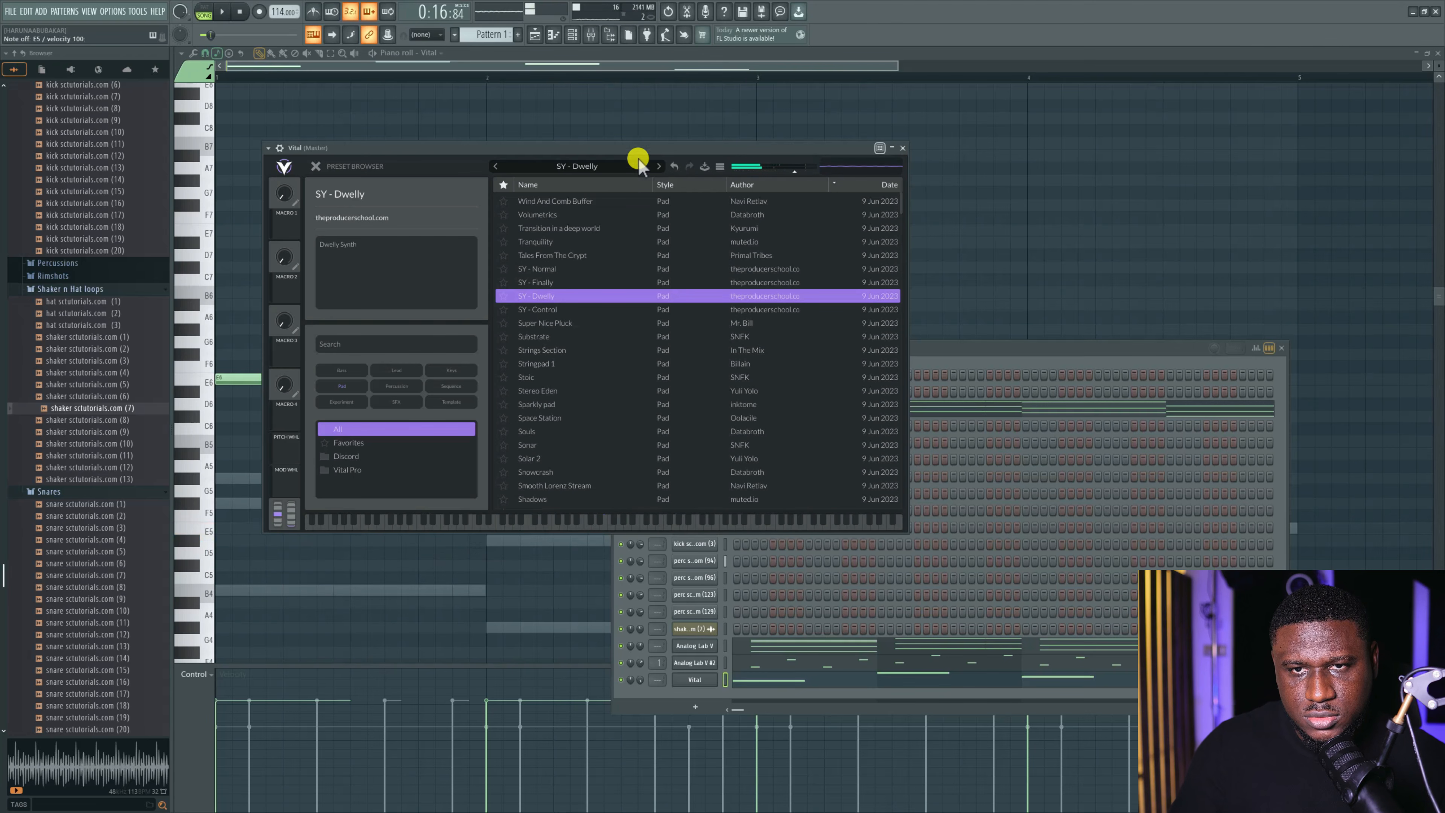
key(space)
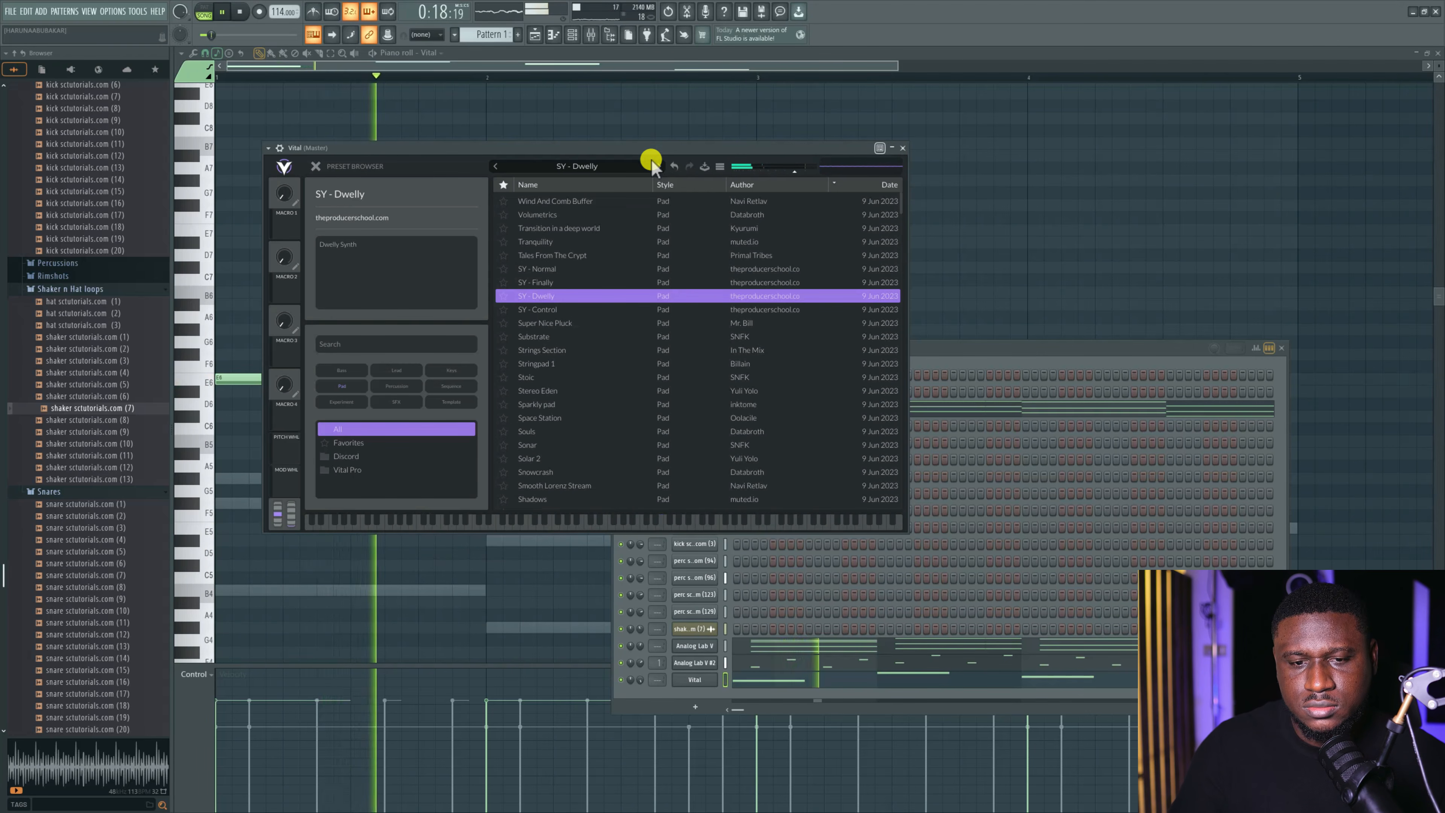
click(643, 691)
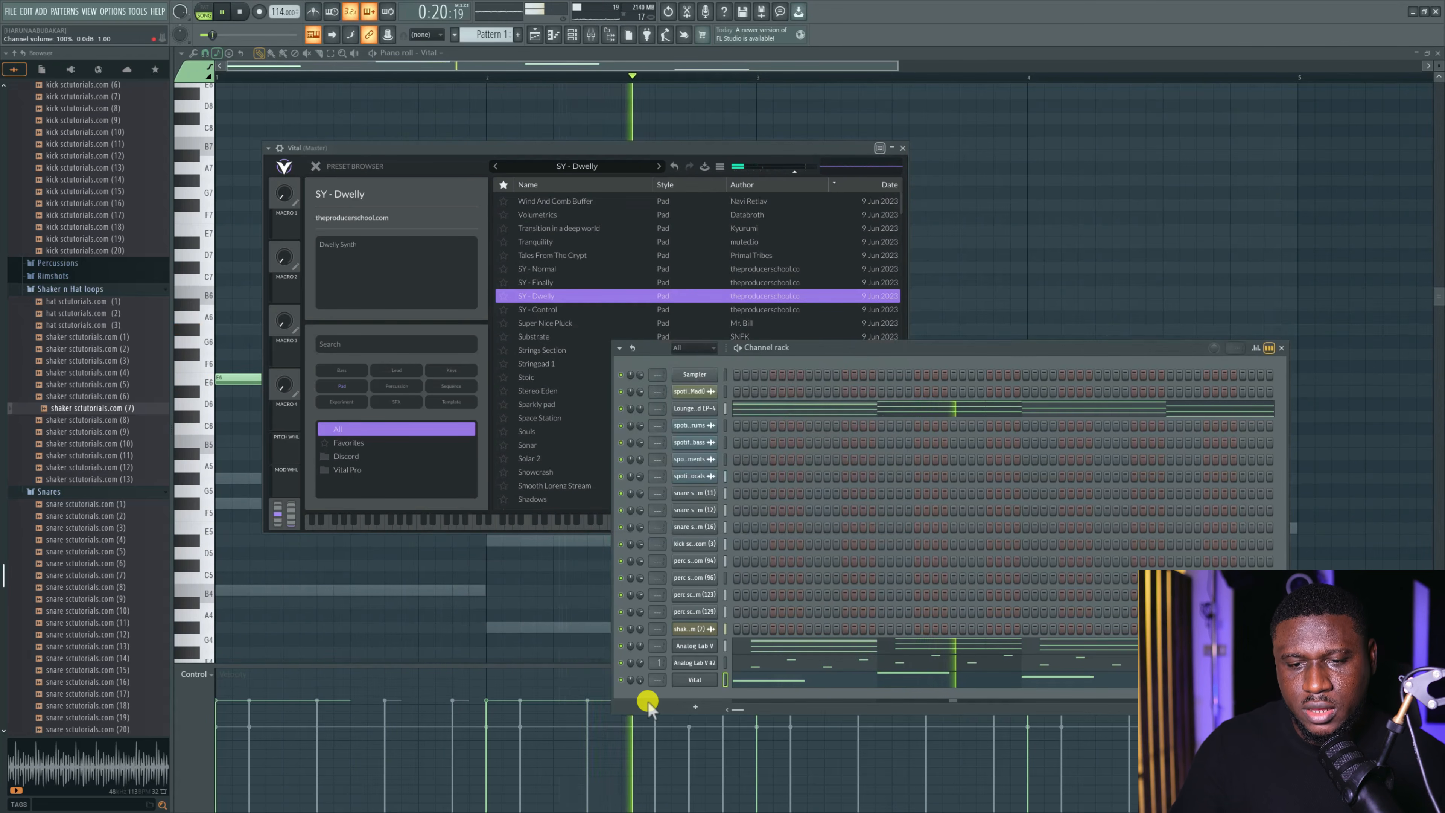
click(552, 649)
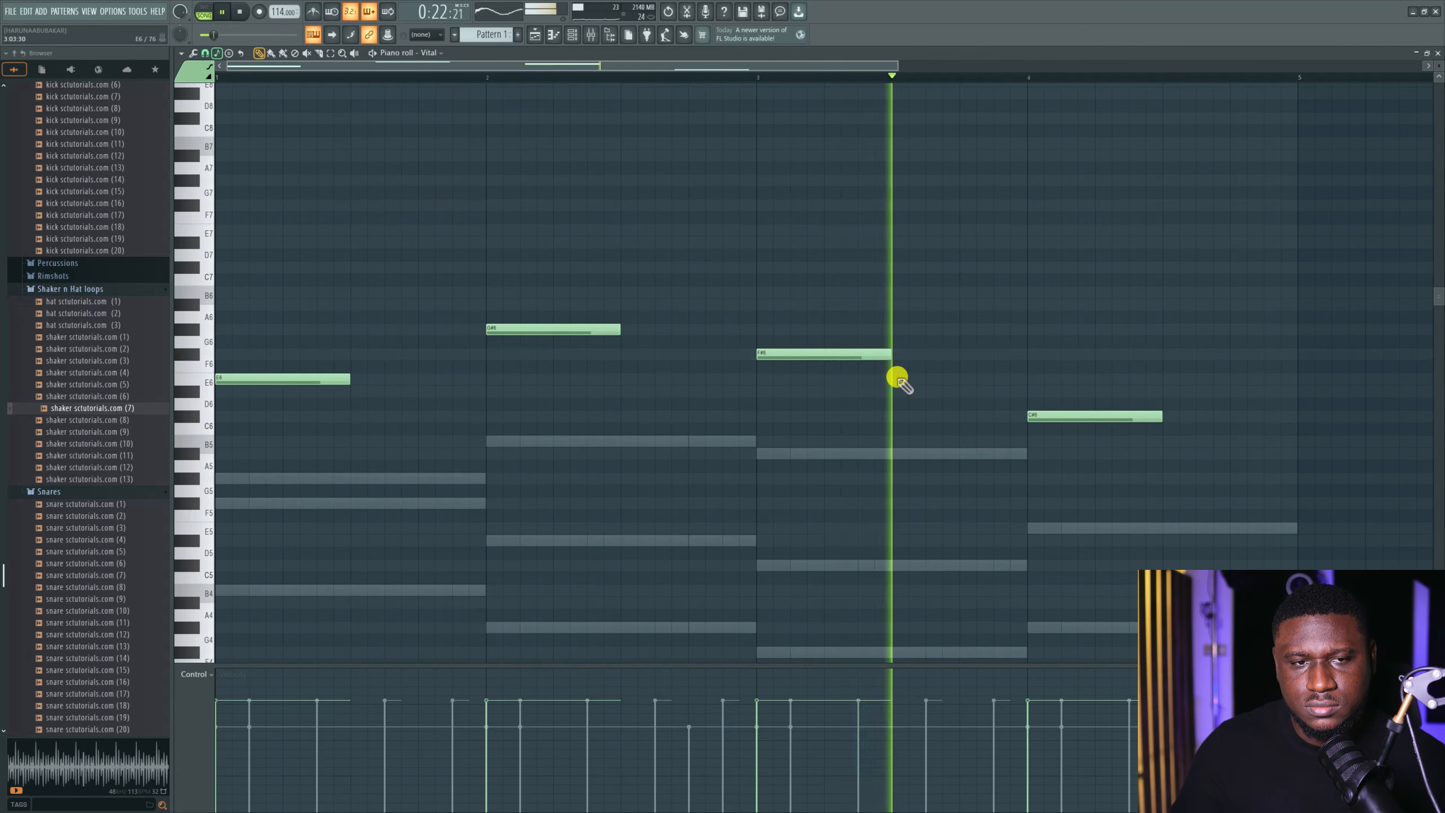
scroll(884, 433, down, 1)
scroll(876, 421, down, 1)
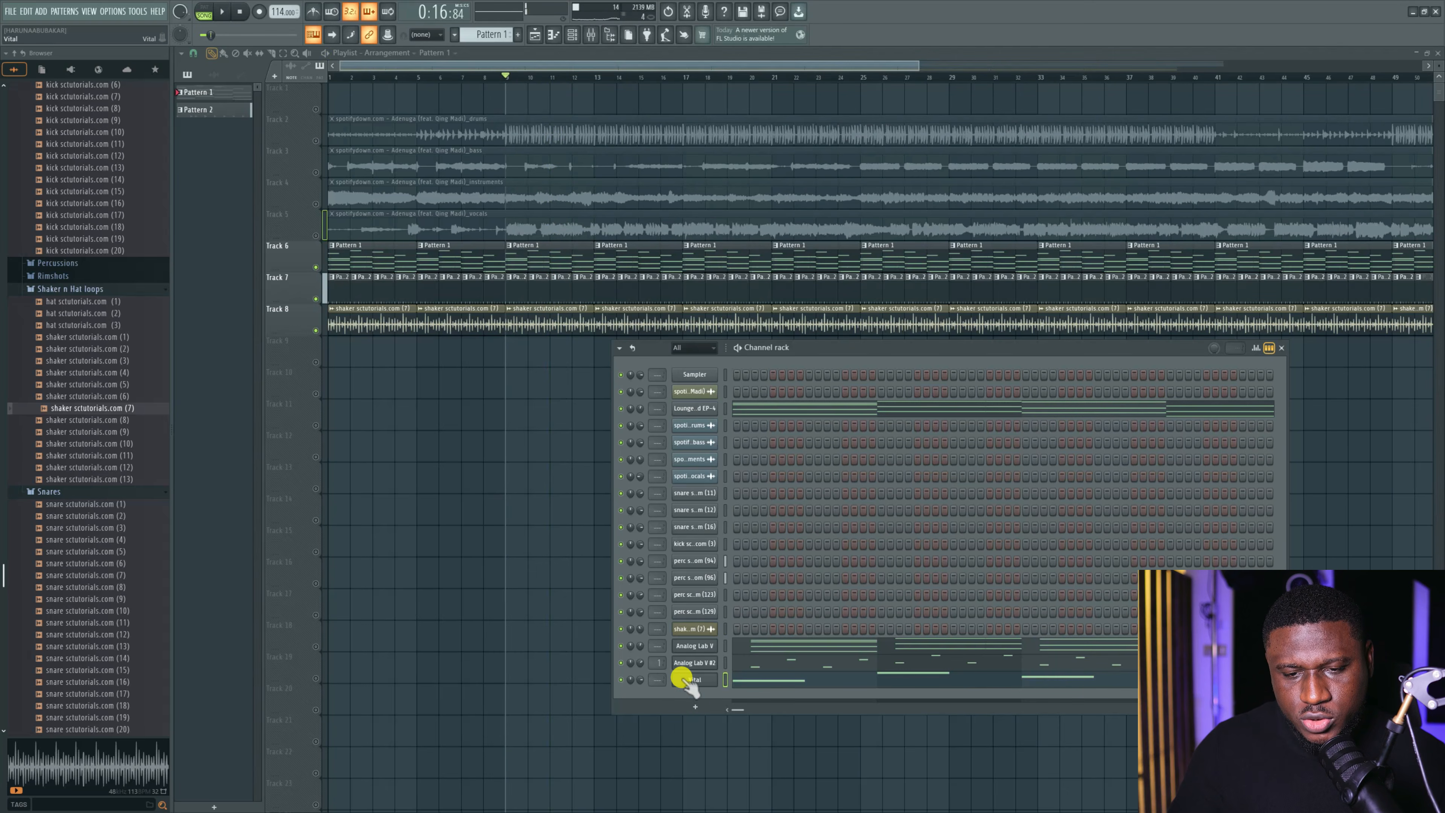
Clone the Vital channel, filter the clone's presets to Pad, and load and audition Sparkly pad.
click(684, 680)
click(733, 771)
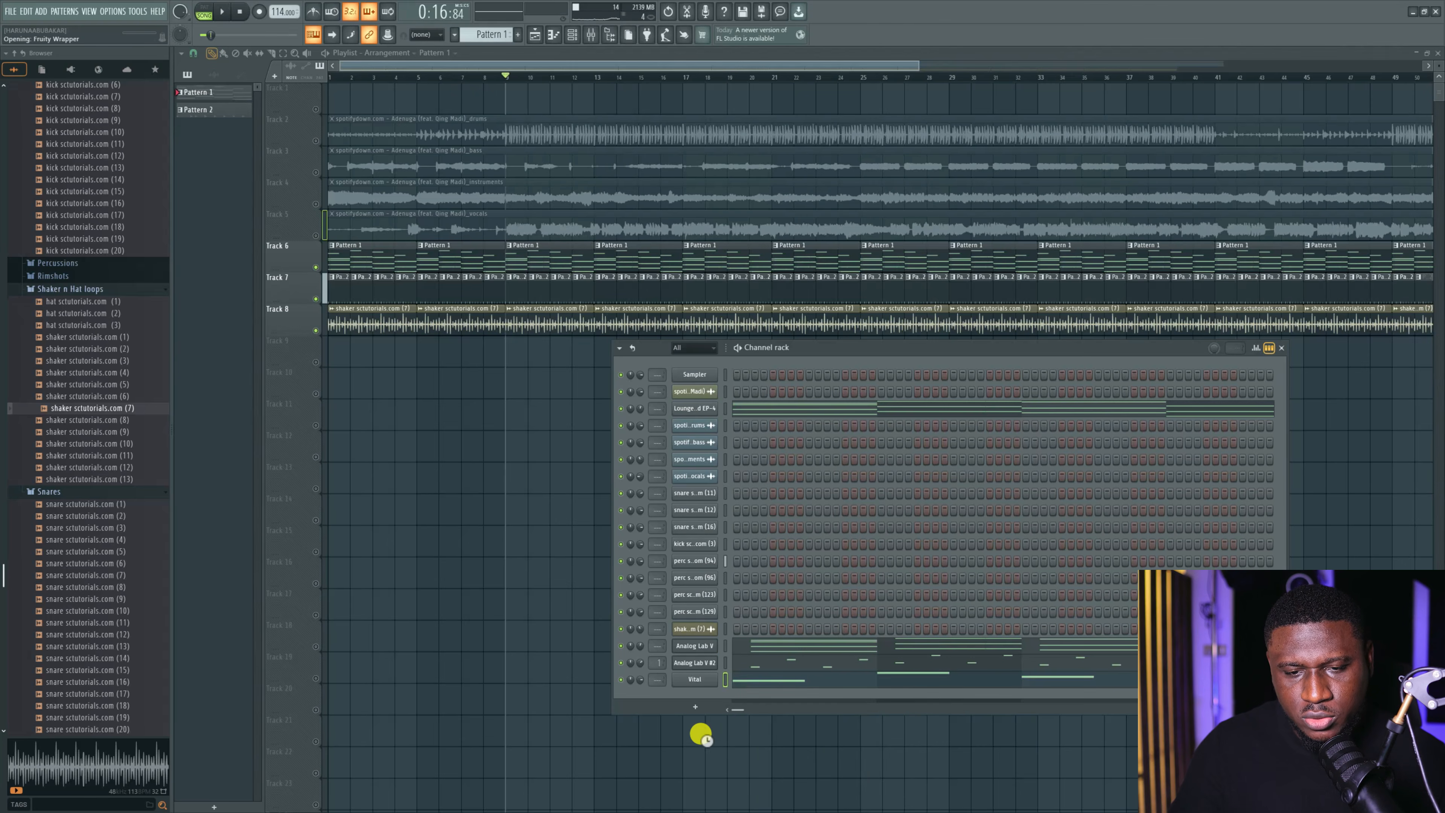
click(598, 180)
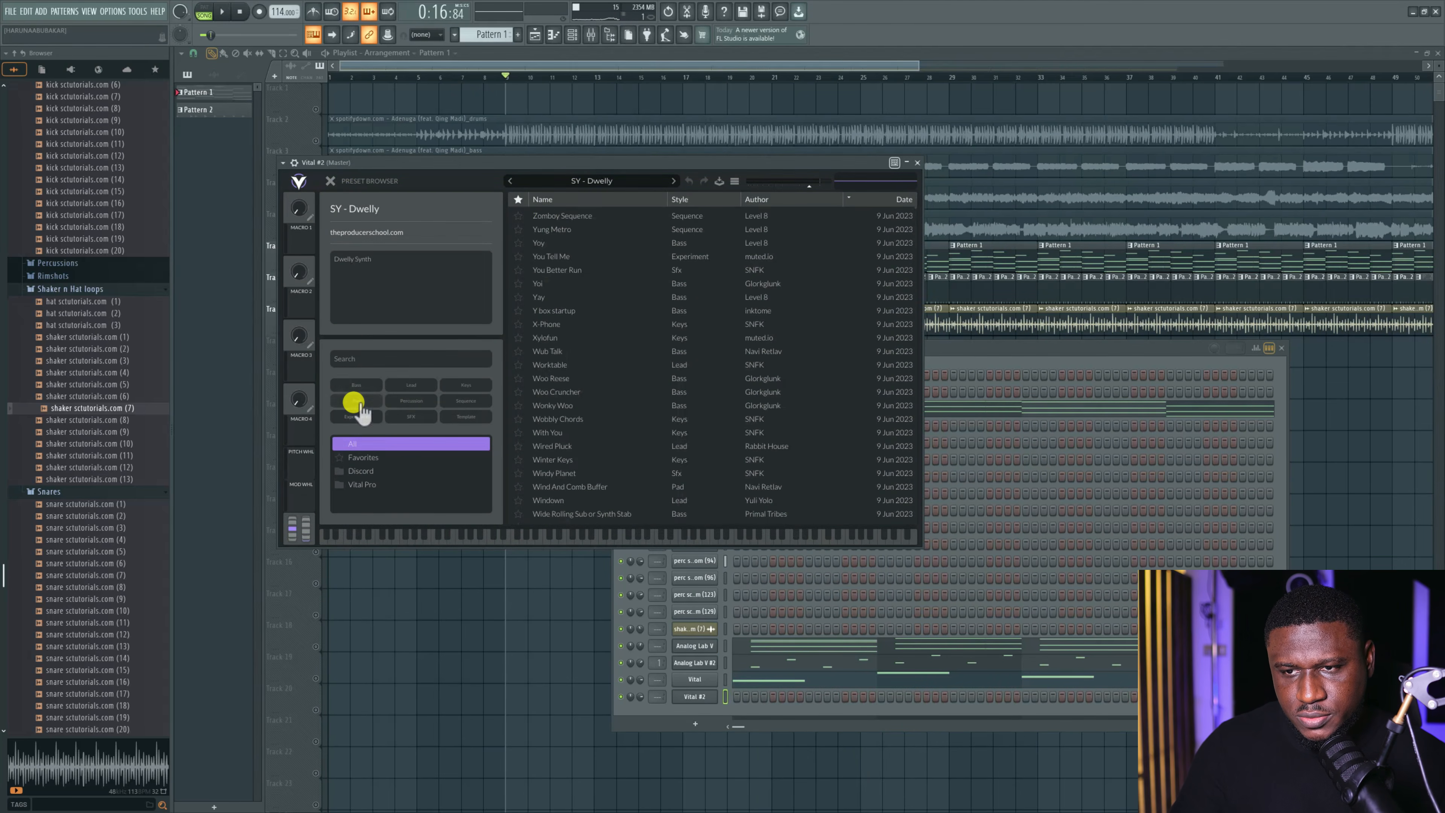
click(354, 401)
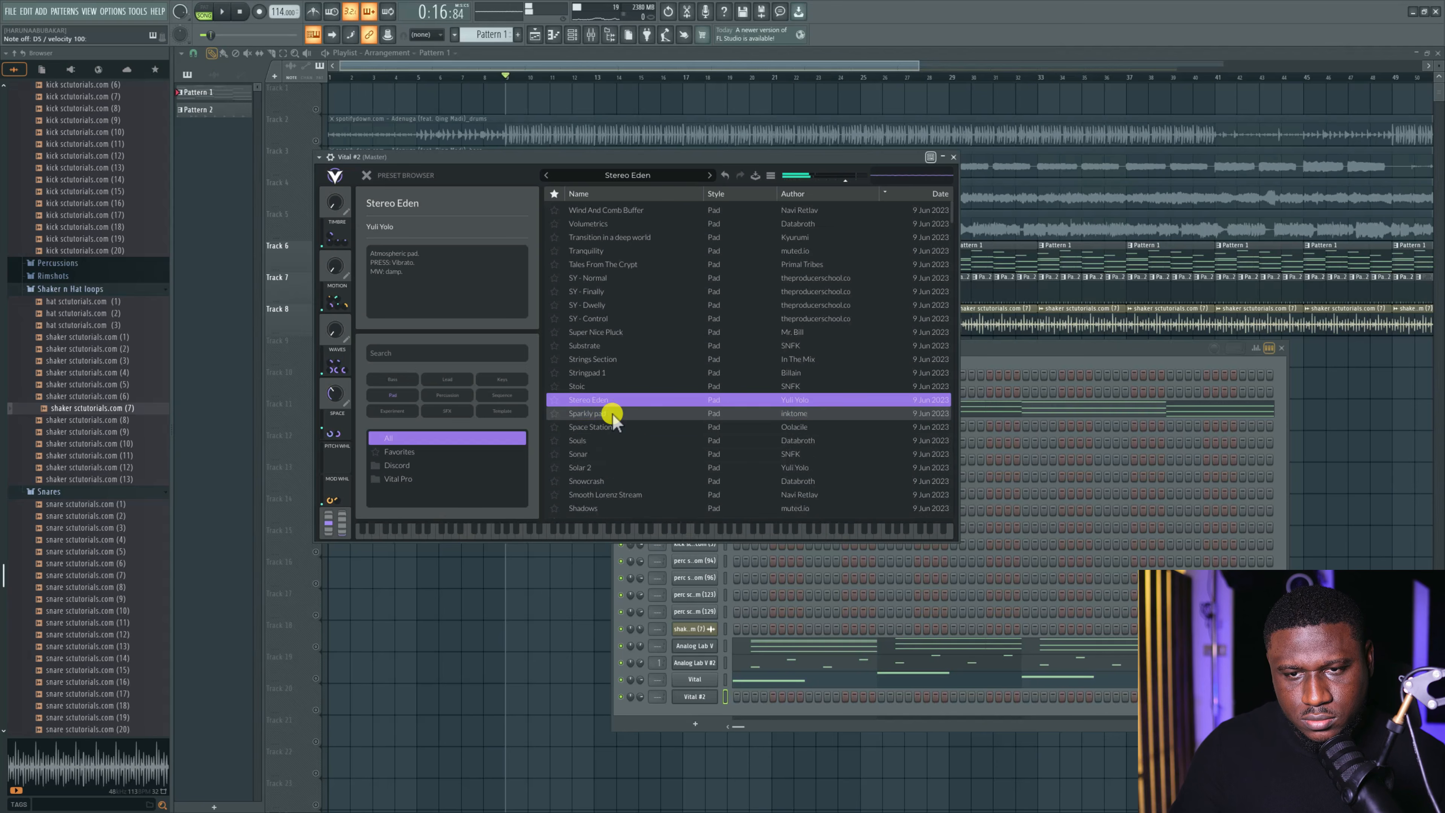
click(612, 414)
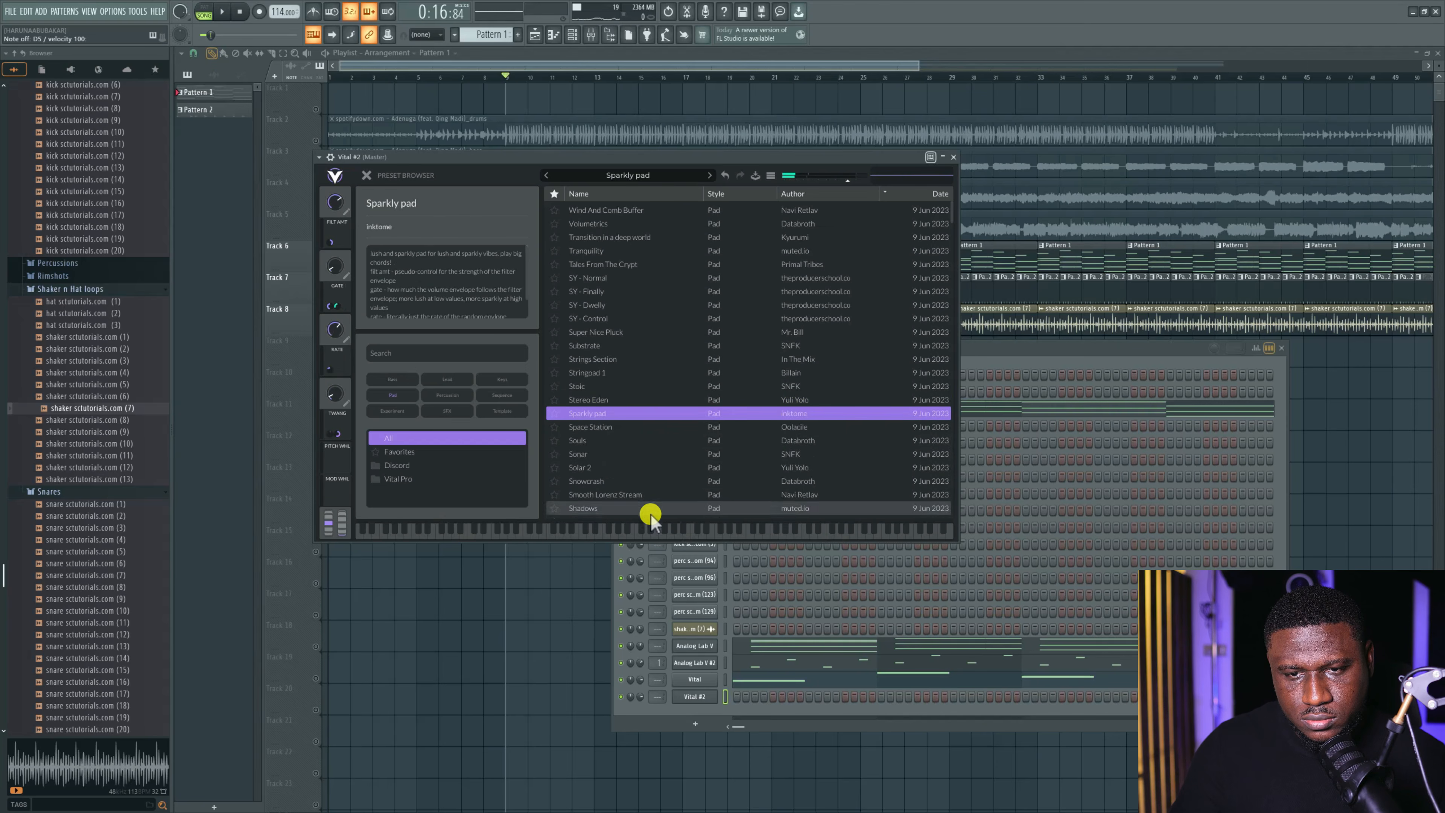
click(673, 533)
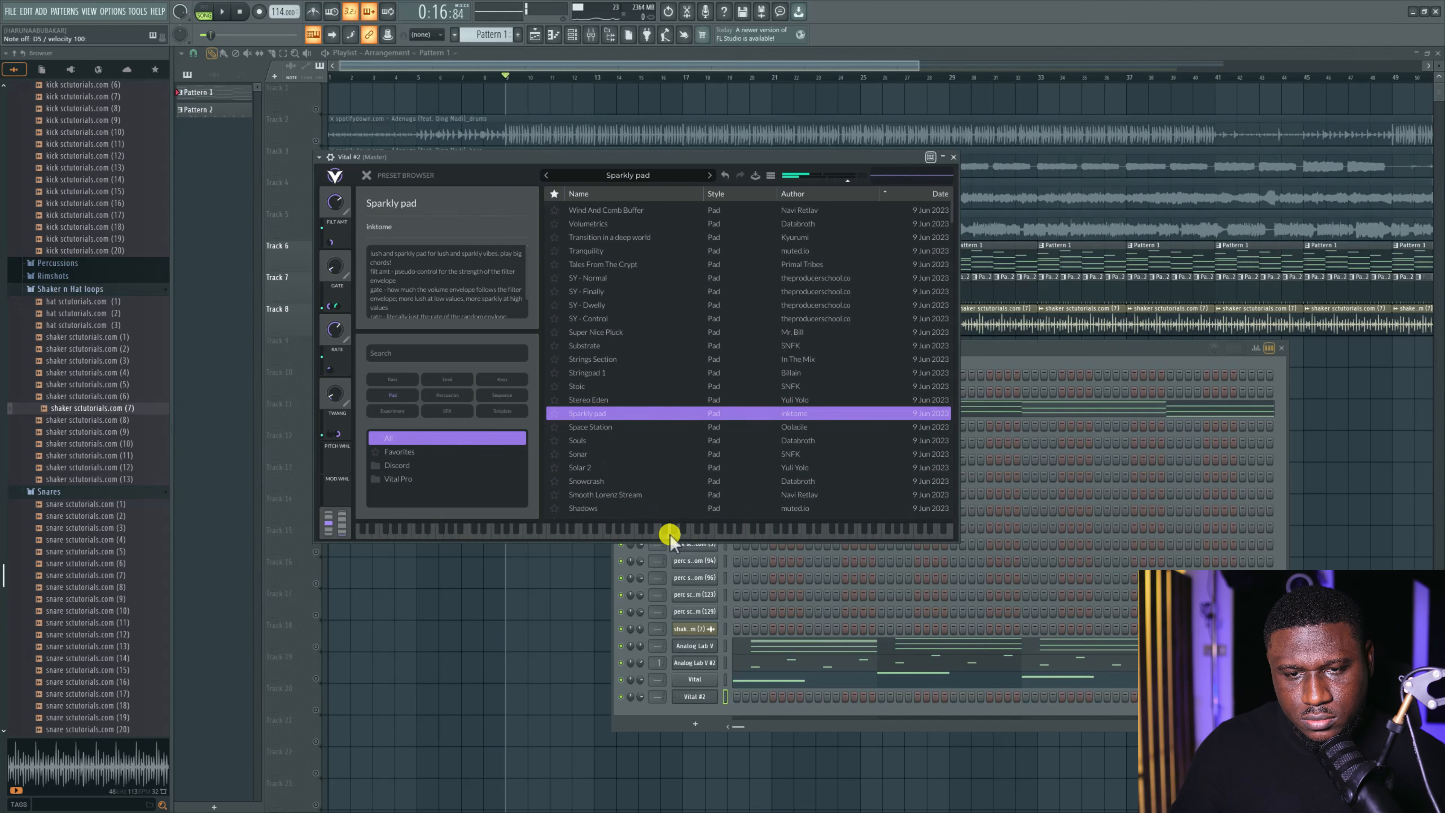
In the cloned Vital channel's piano roll, place a quarter-beat B5 note on beat 3 of bar 1.
right_click(693, 696)
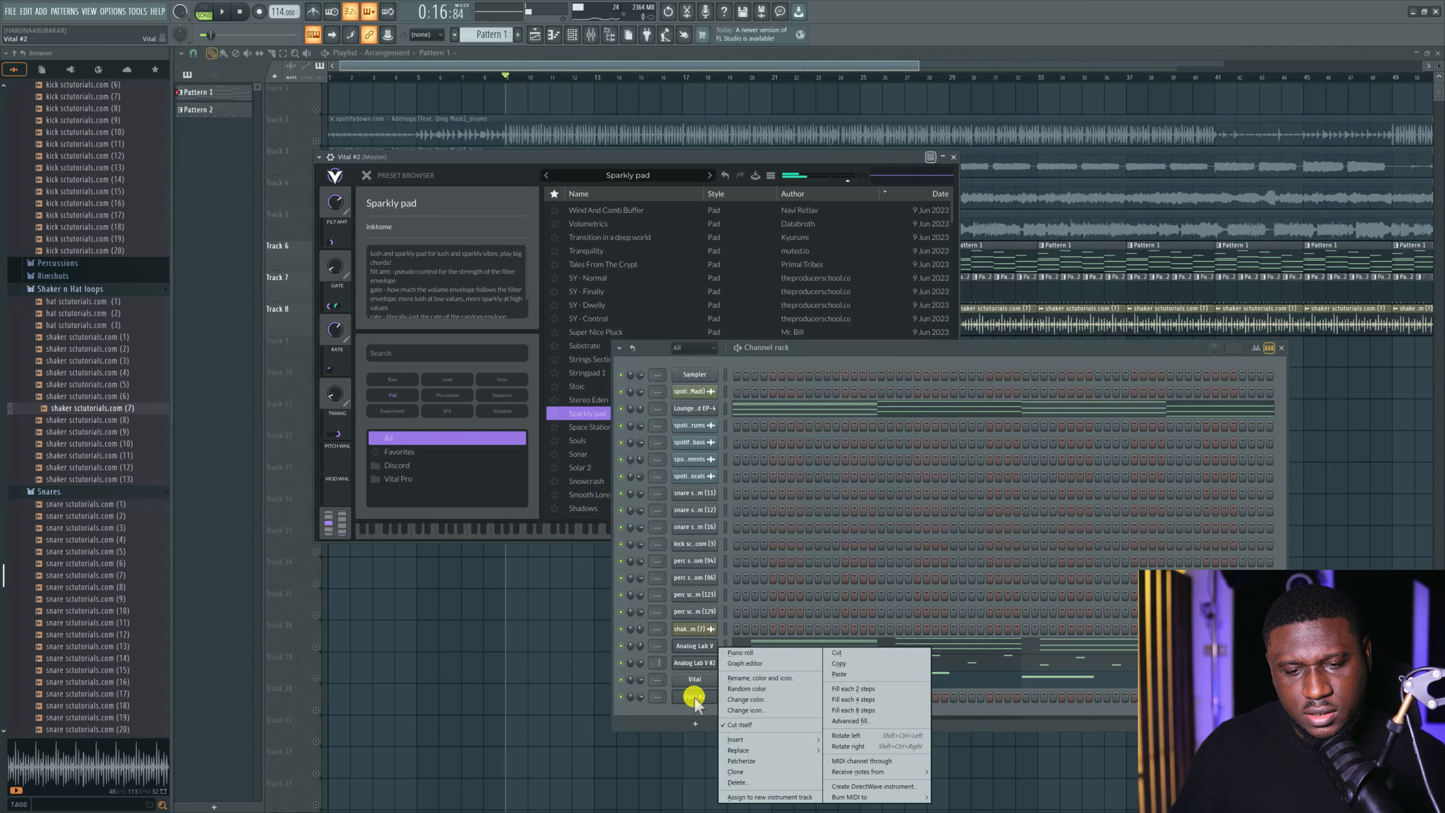
click(742, 653)
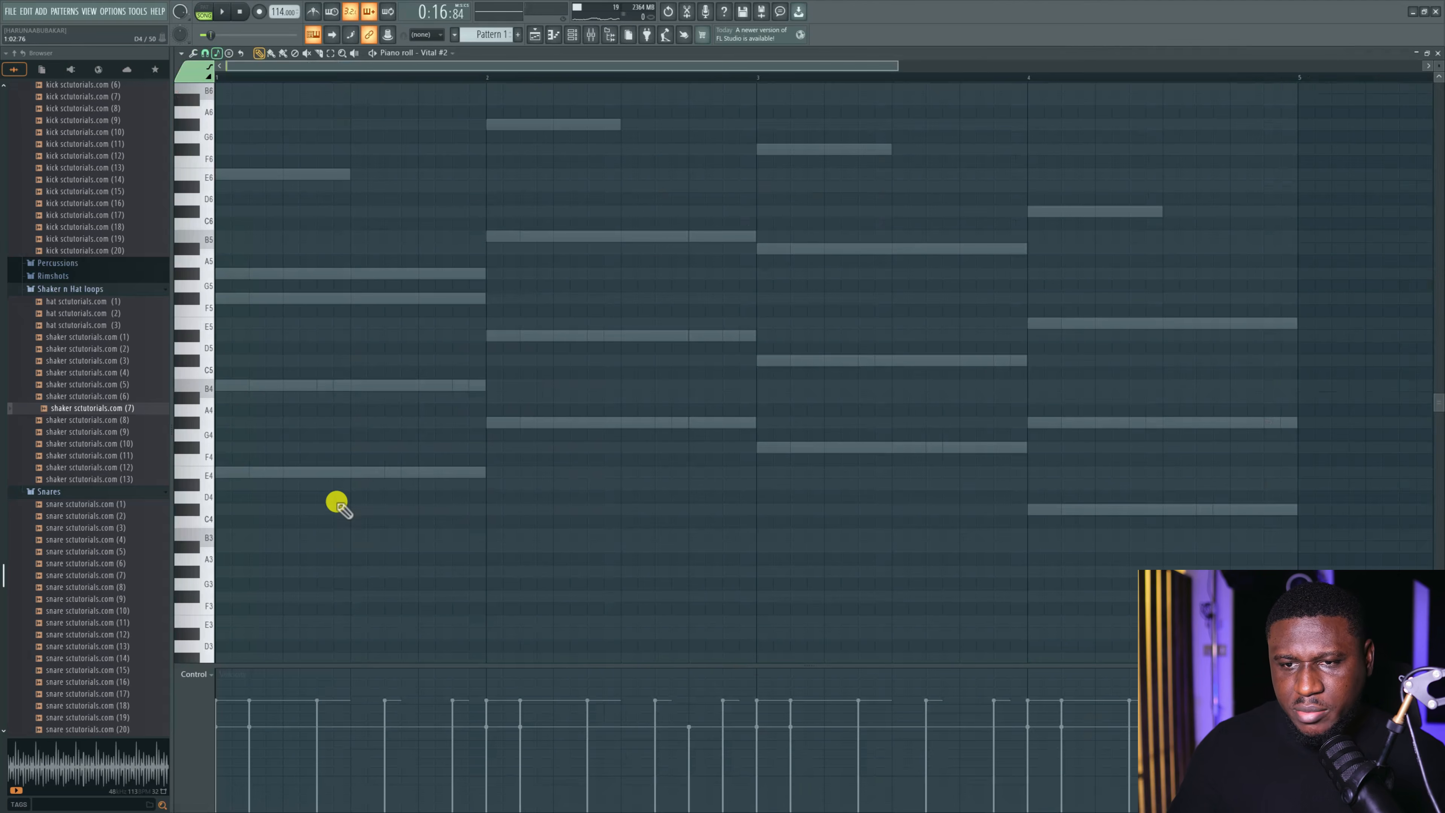
scroll(330, 433, up, 2)
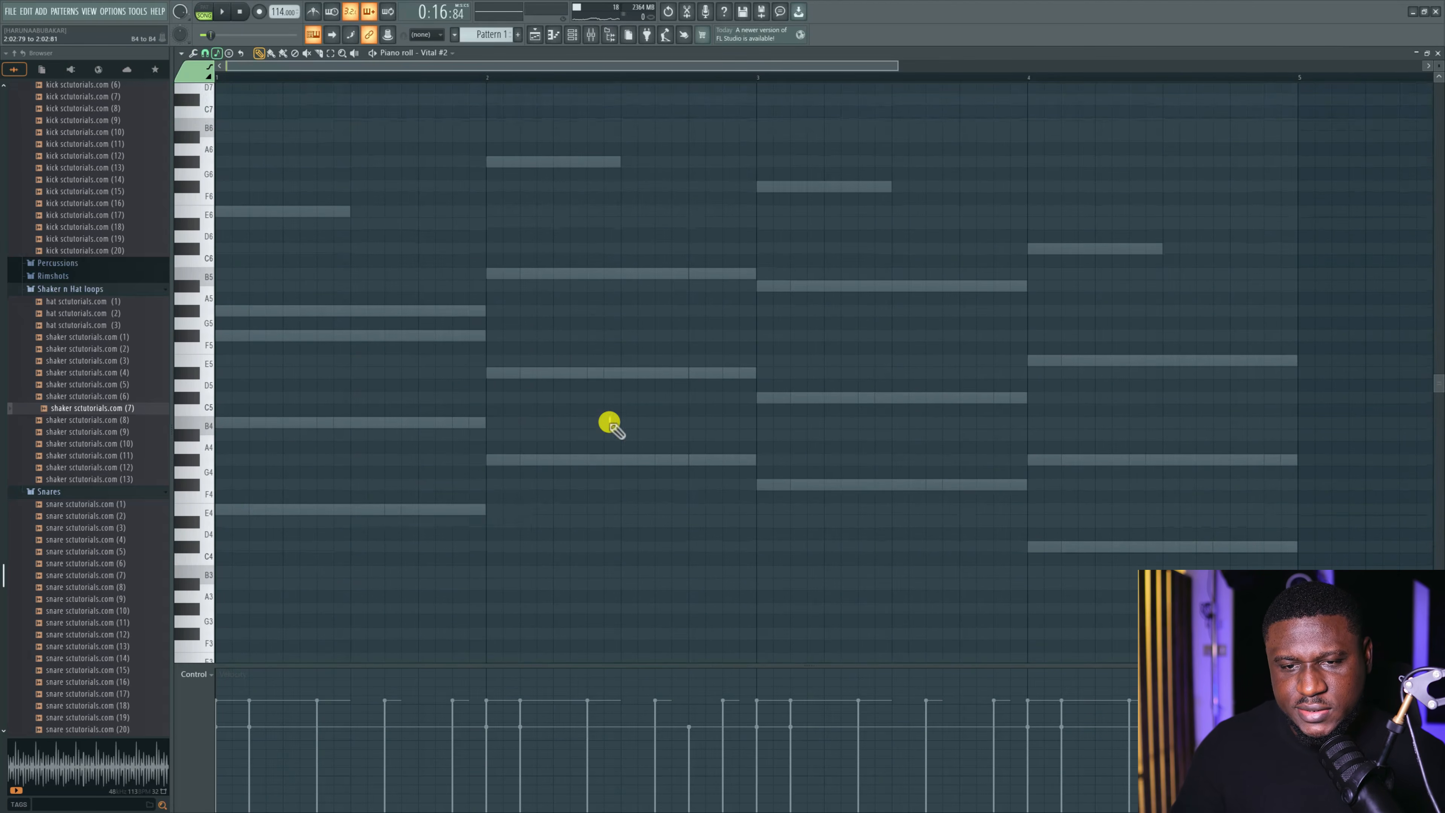
drag(767, 281, 927, 515)
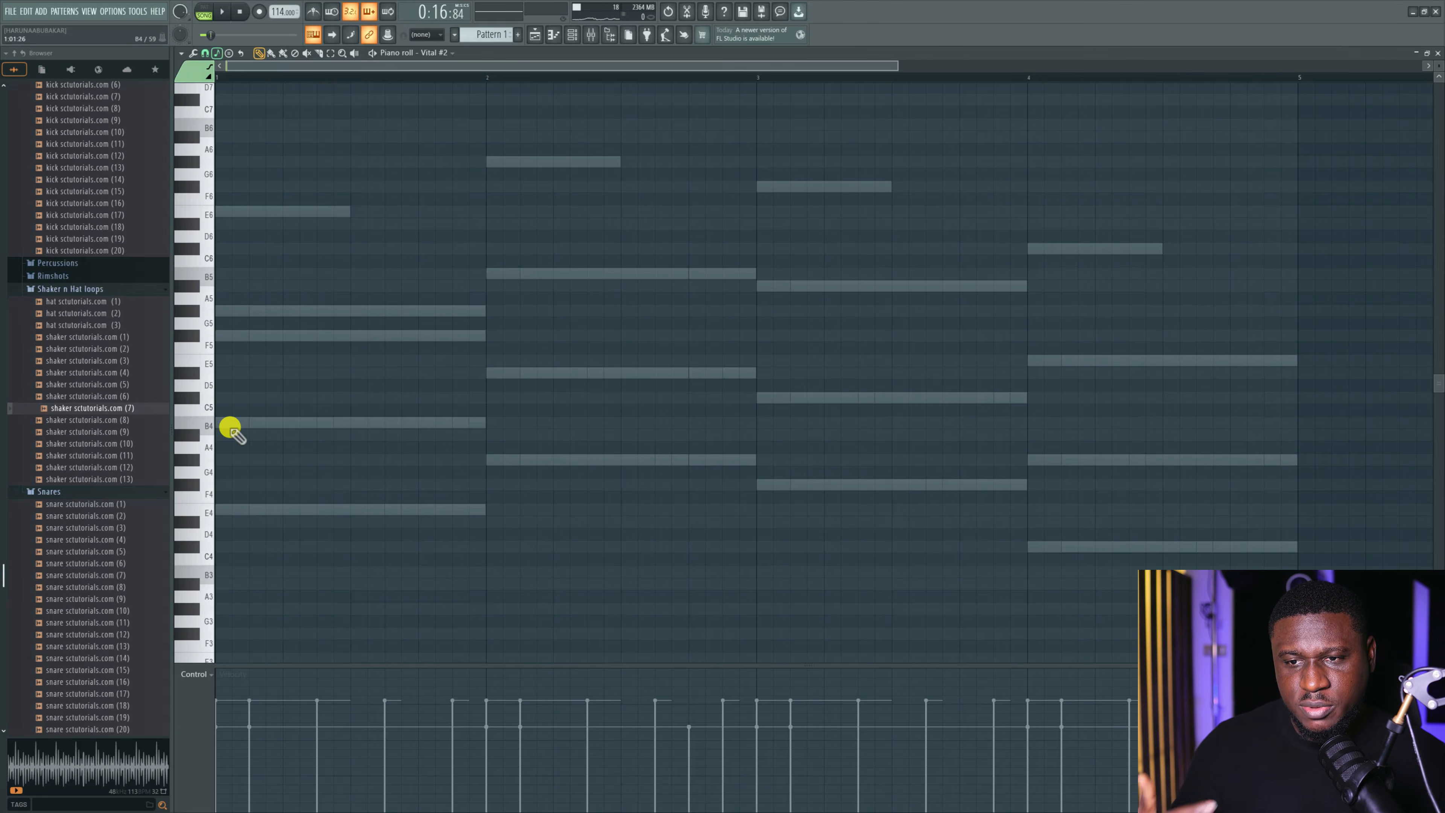
click(349, 422)
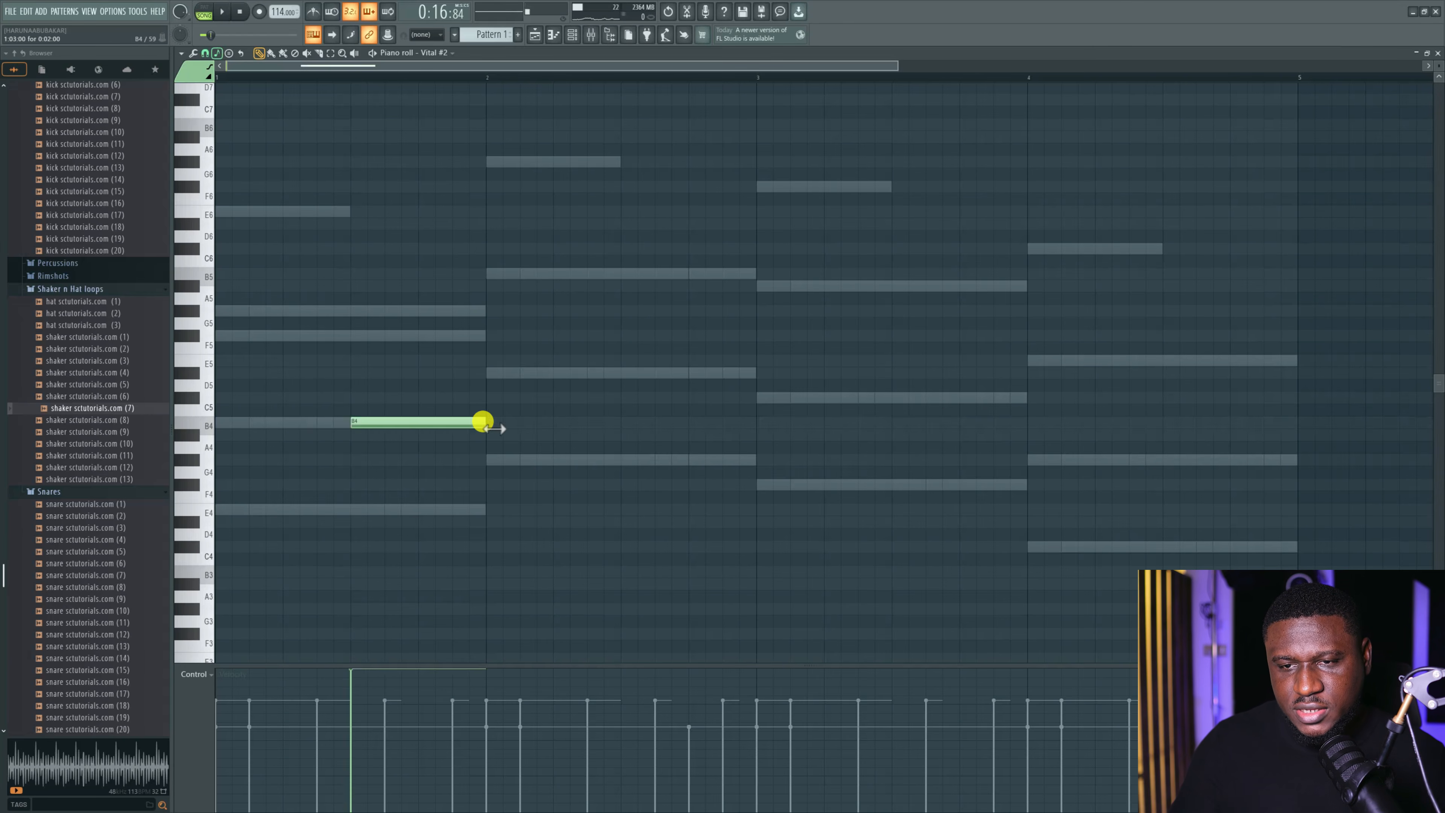
drag(483, 421, 379, 286)
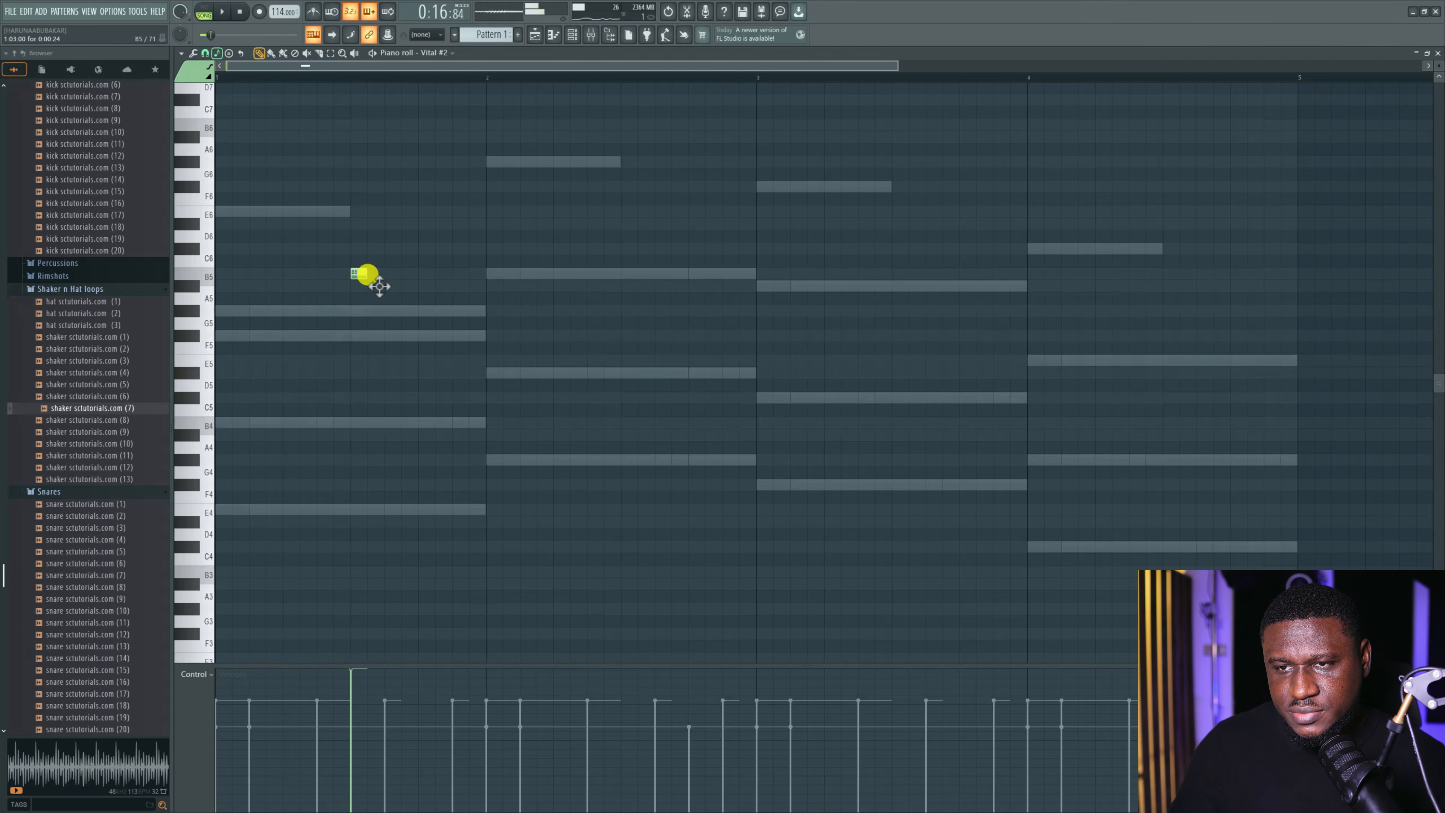
Play the pattern and add quarter-beat B5 notes on beat 3 of bars 2, 3 and 4 for the cloned Vital channel.
key(space)
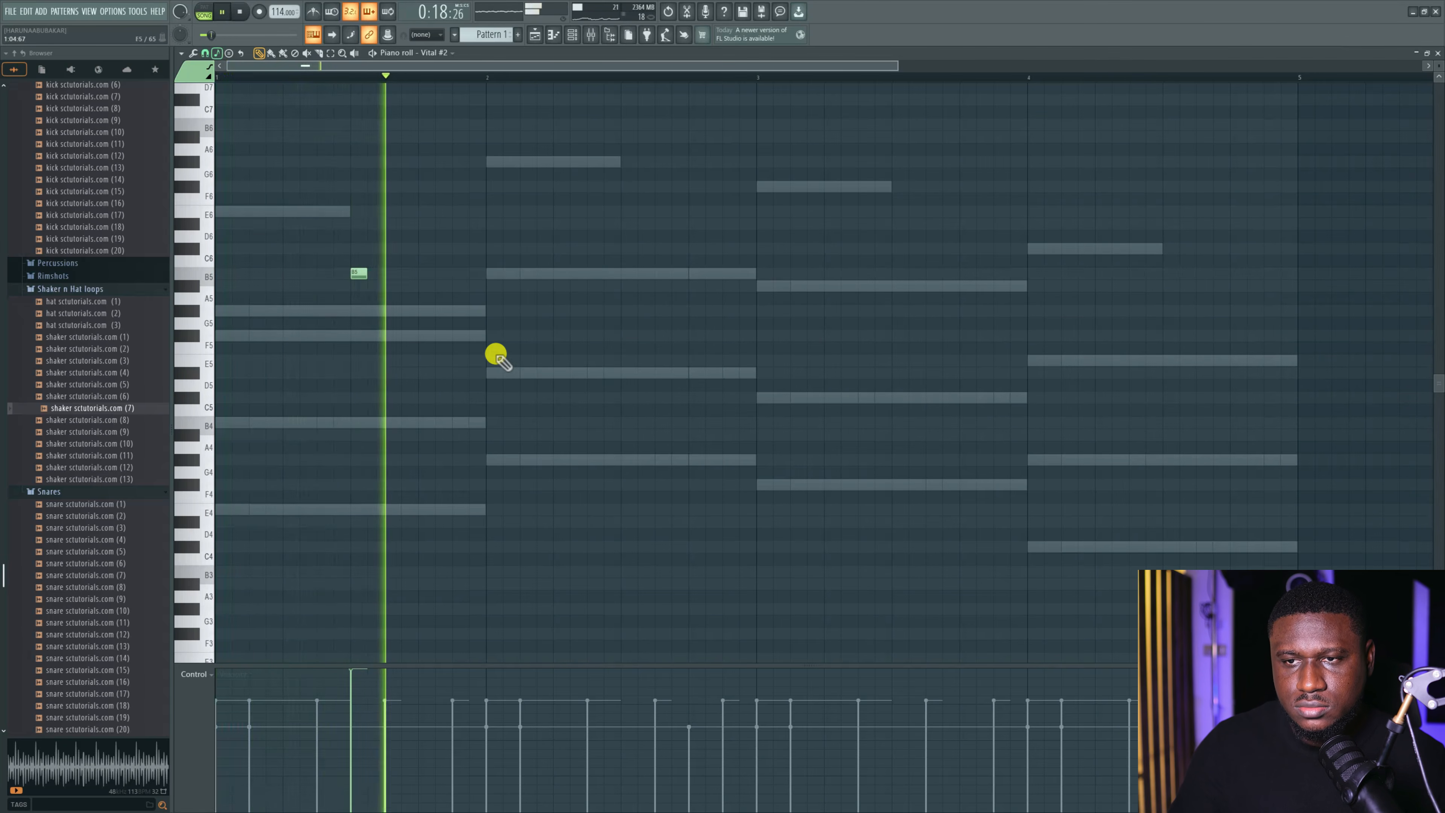
key(space)
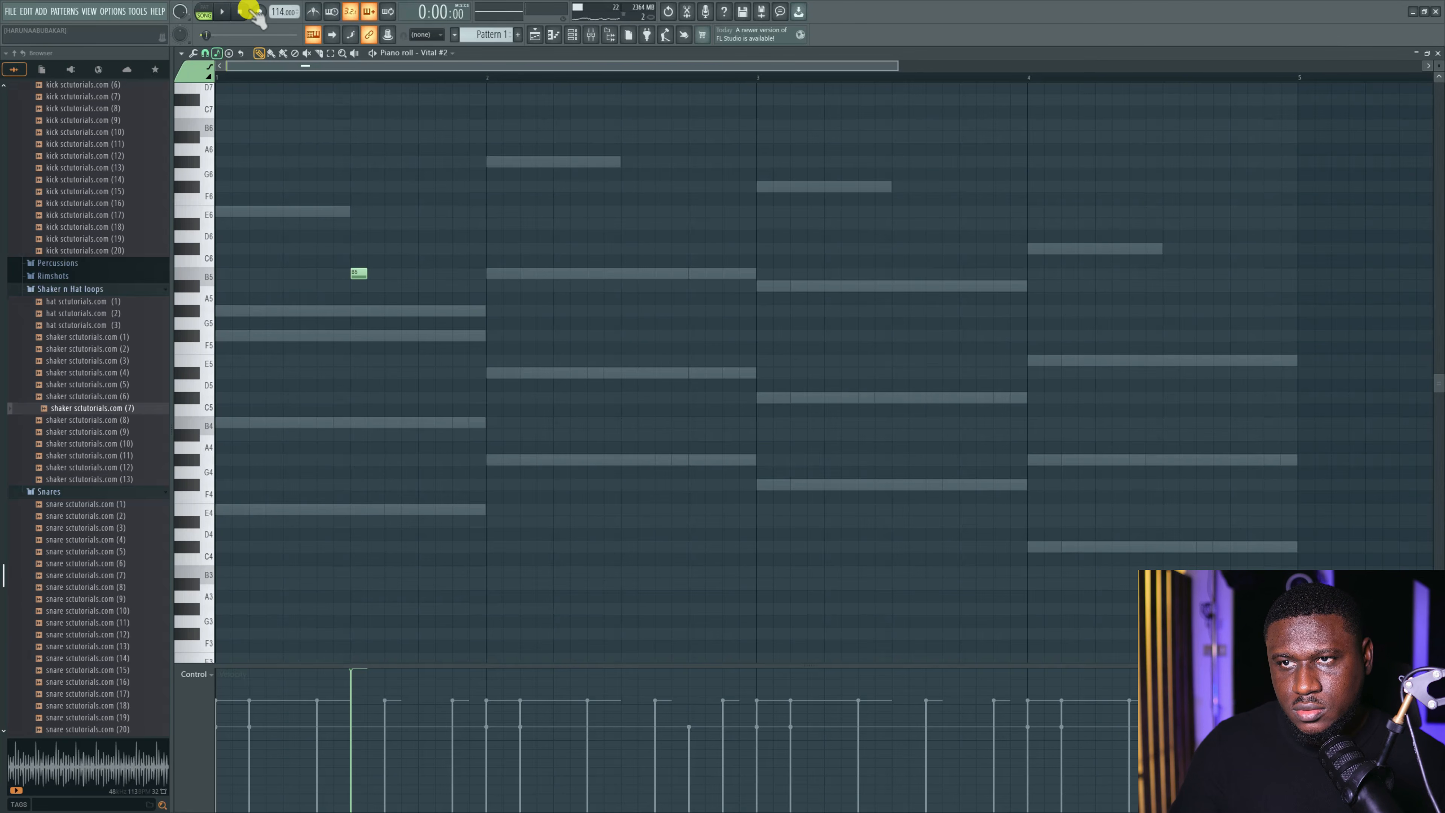
key(space)
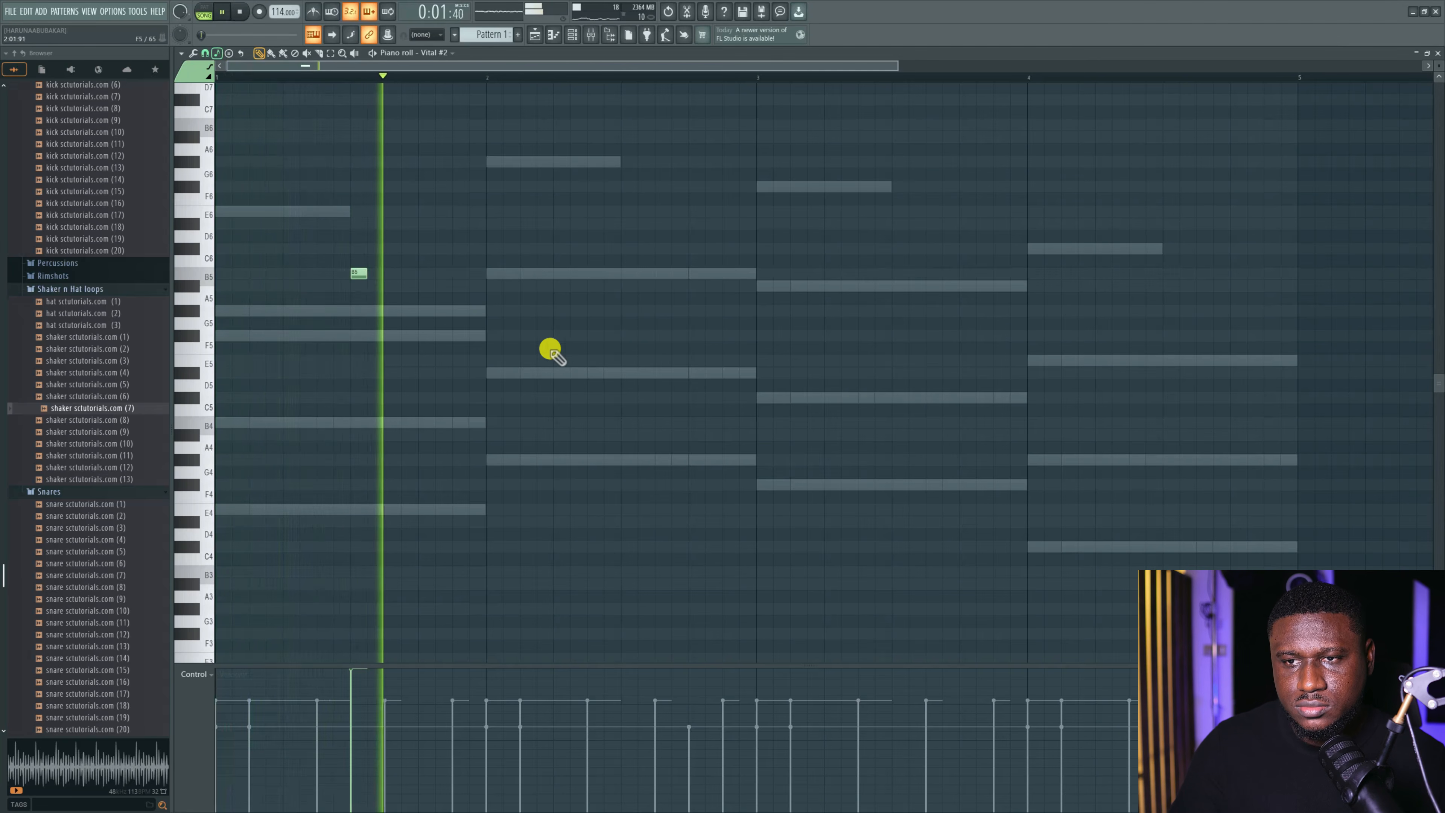
click(624, 273)
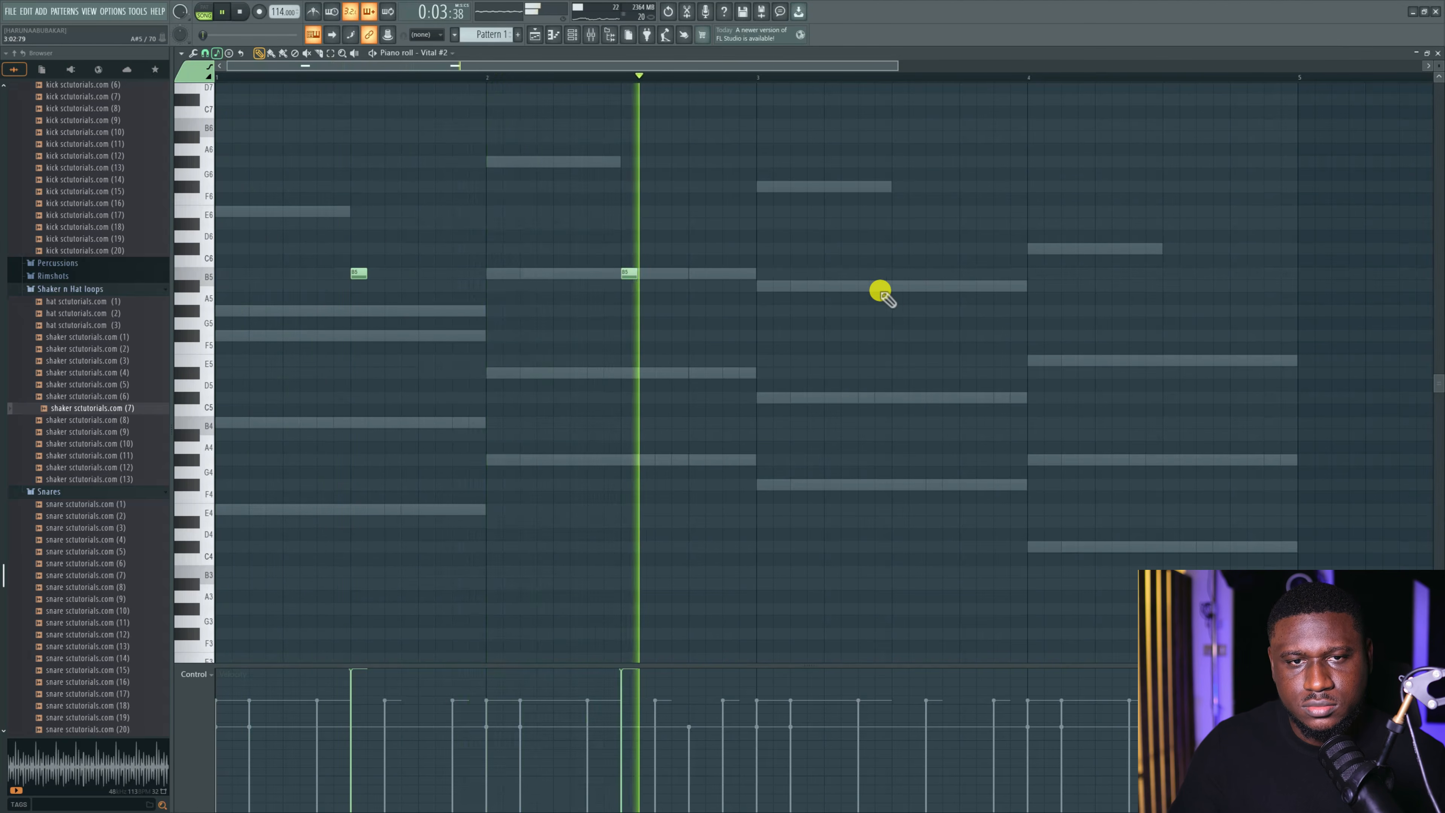
click(898, 274)
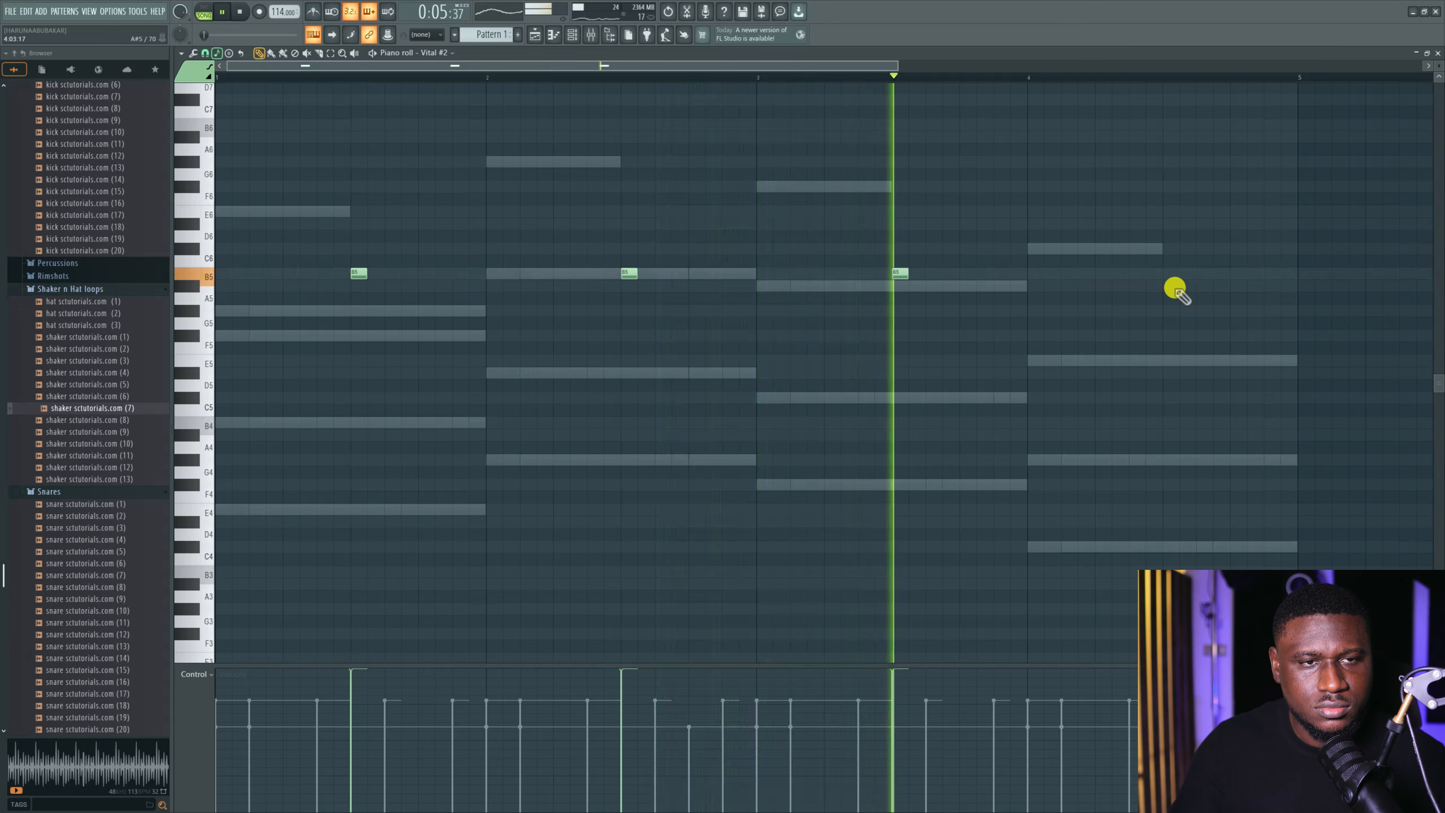
click(1167, 273)
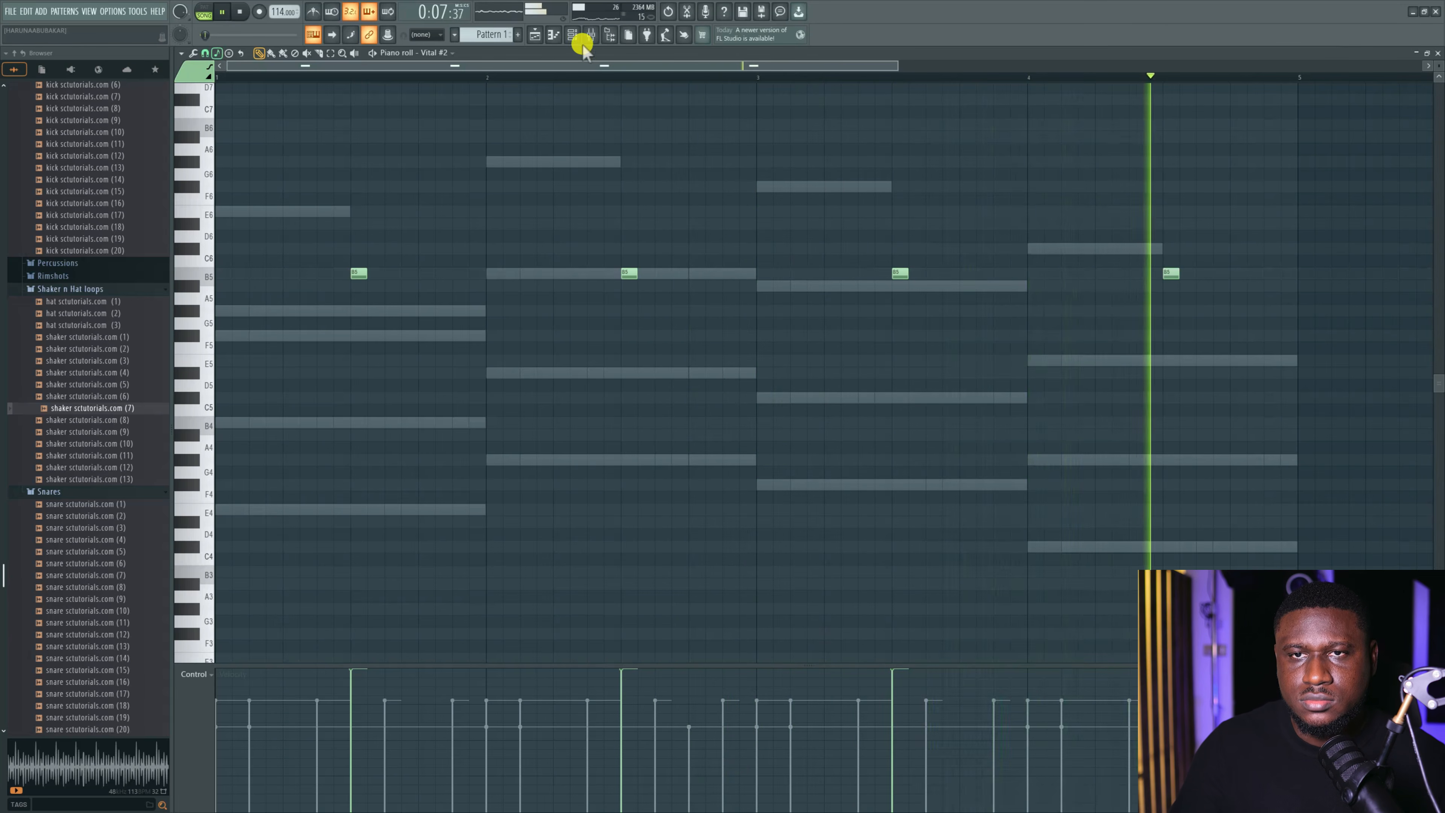
key(space)
Open the cloned Vital channel and audition the pad presets Space Station, Souls, Sonar, Solar 2 and Snowcrash.
click(571, 35)
click(695, 695)
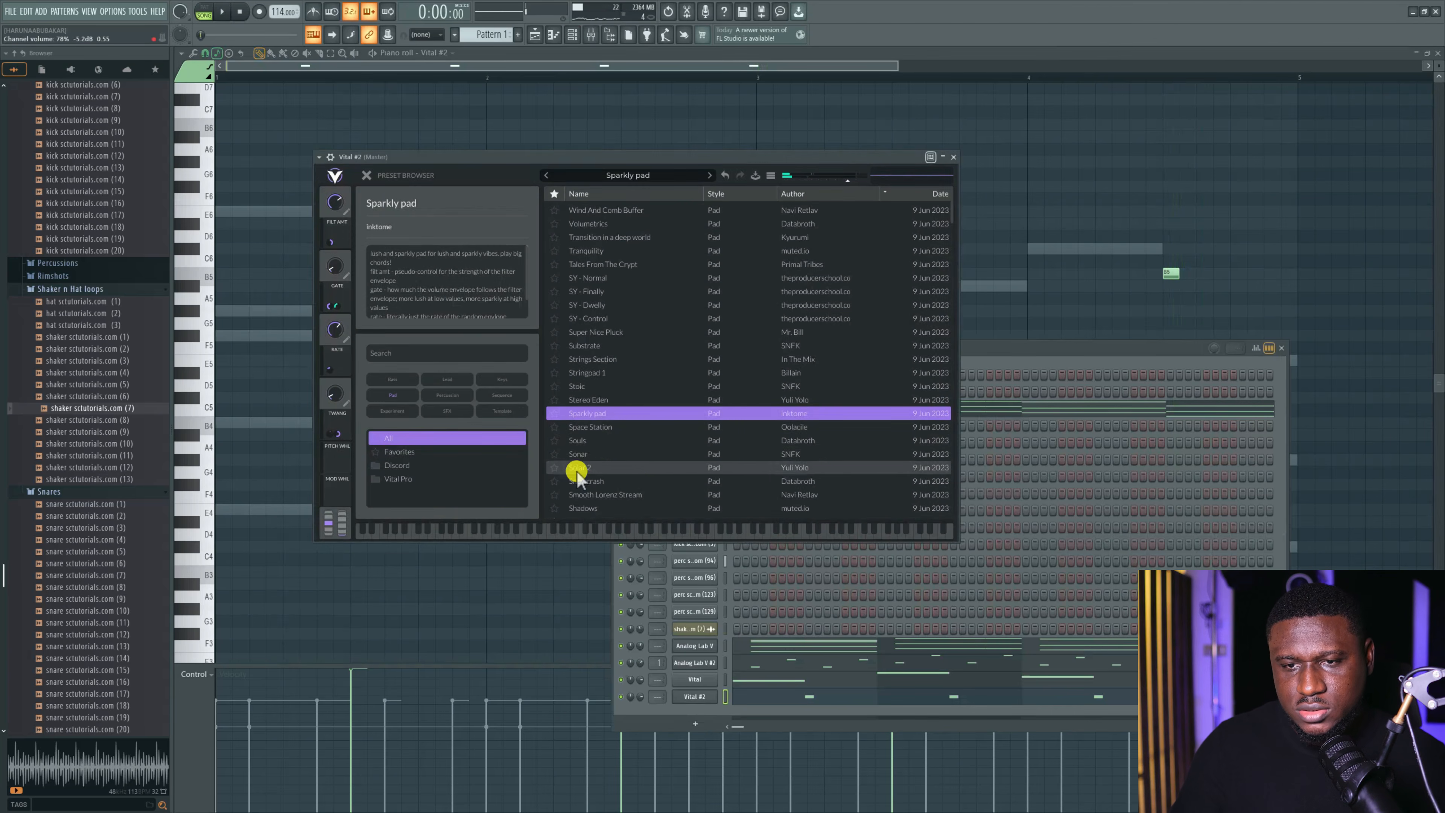
click(640, 428)
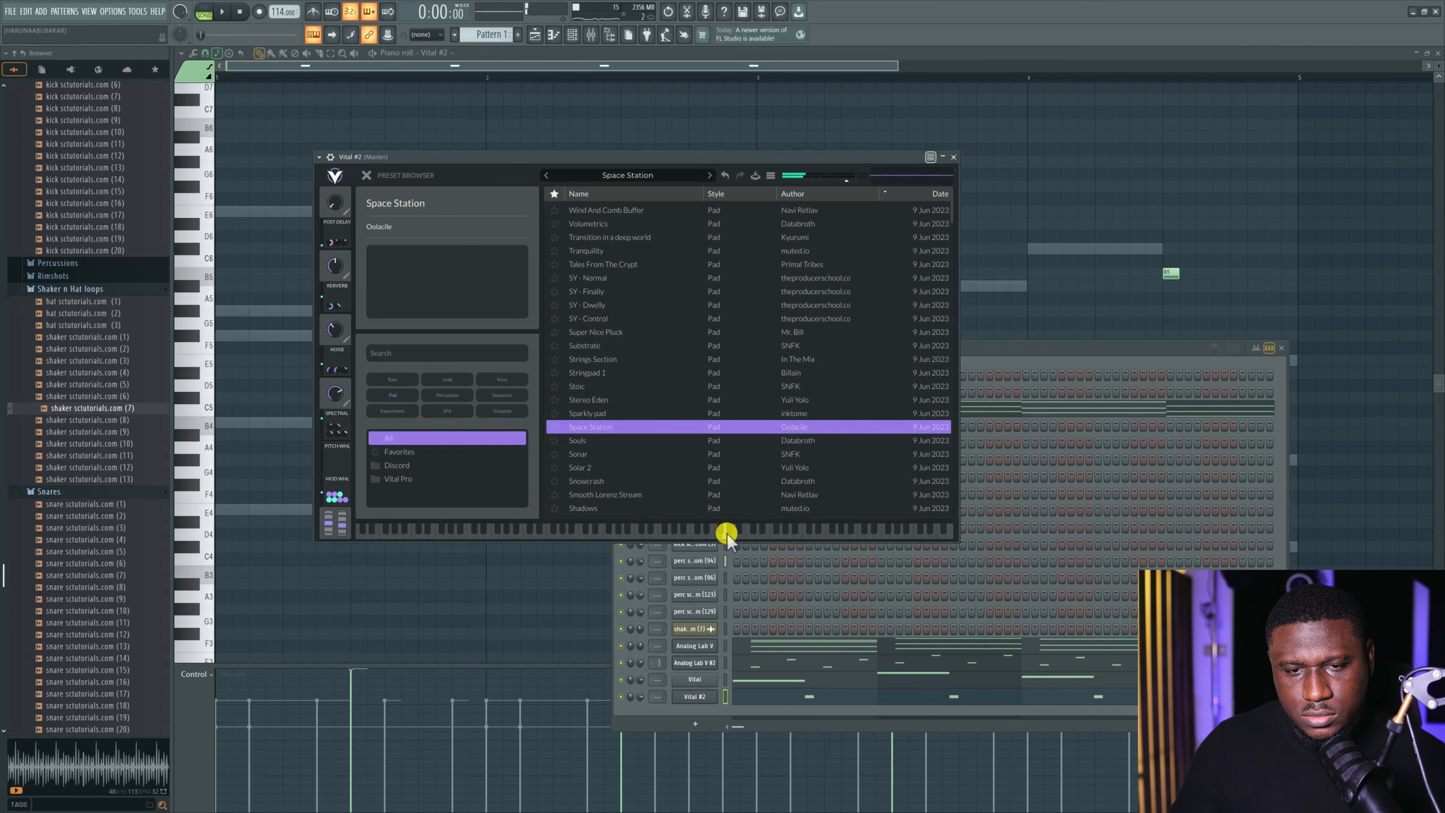
click(594, 439)
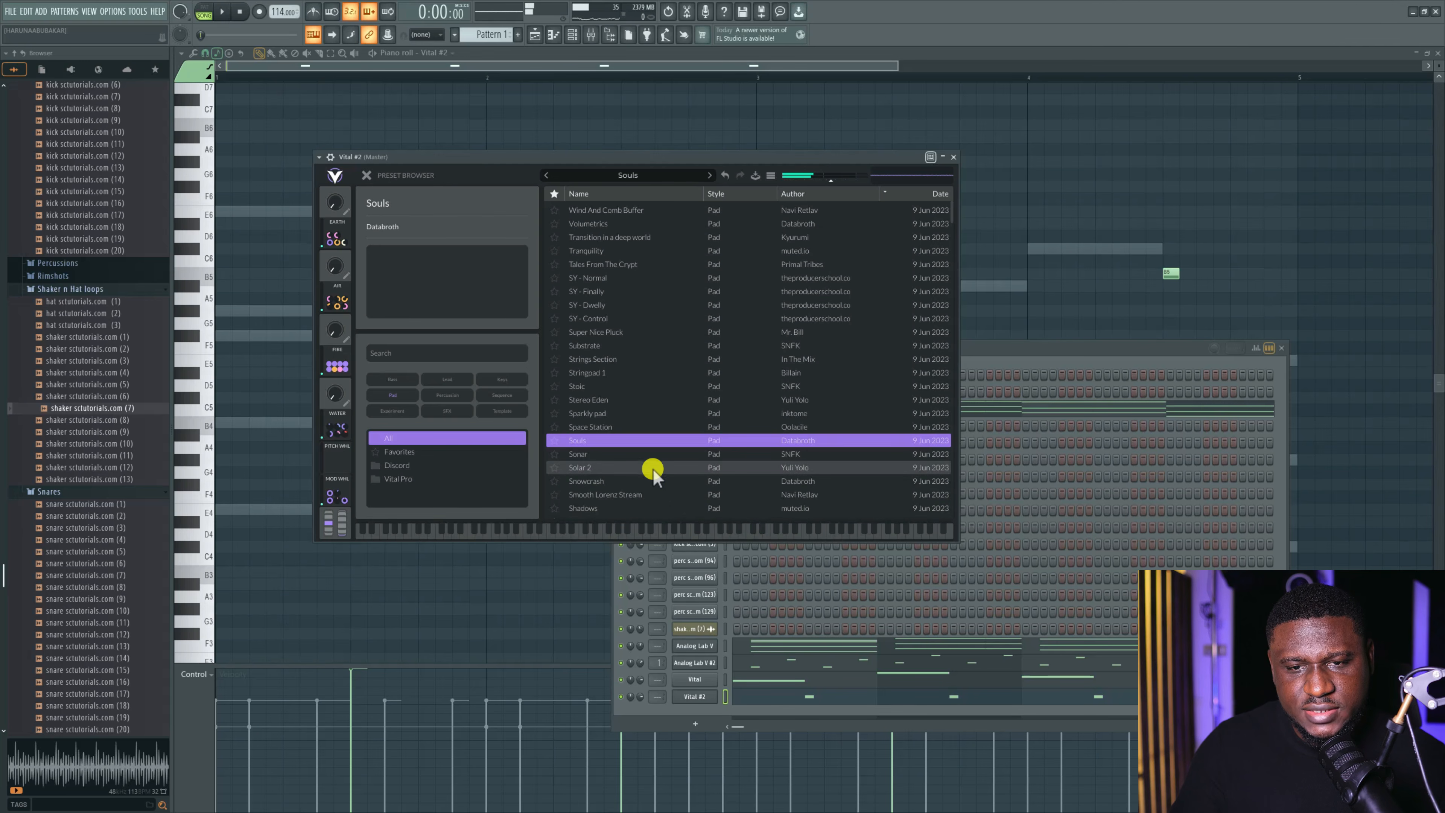
click(644, 454)
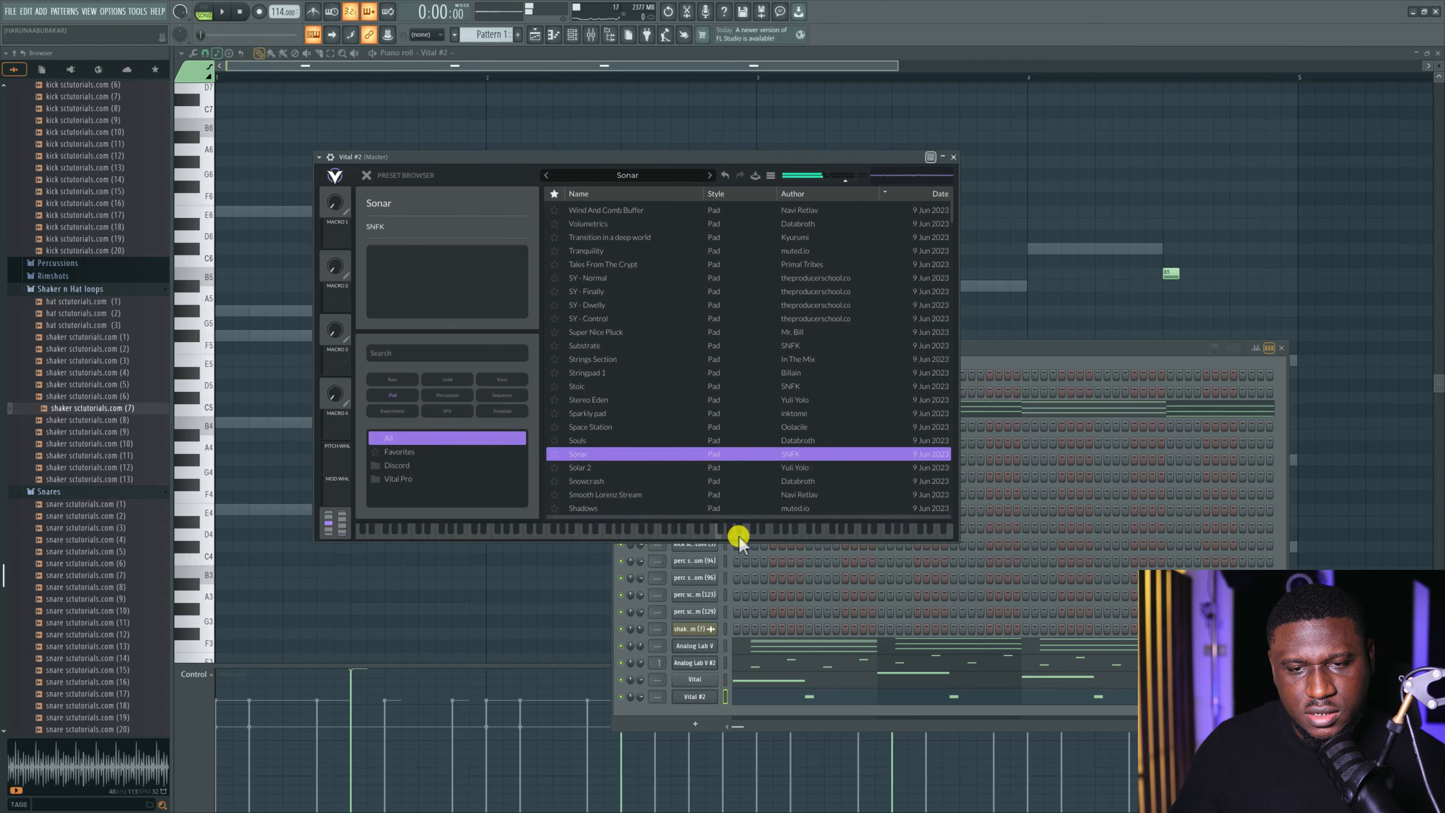
click(593, 467)
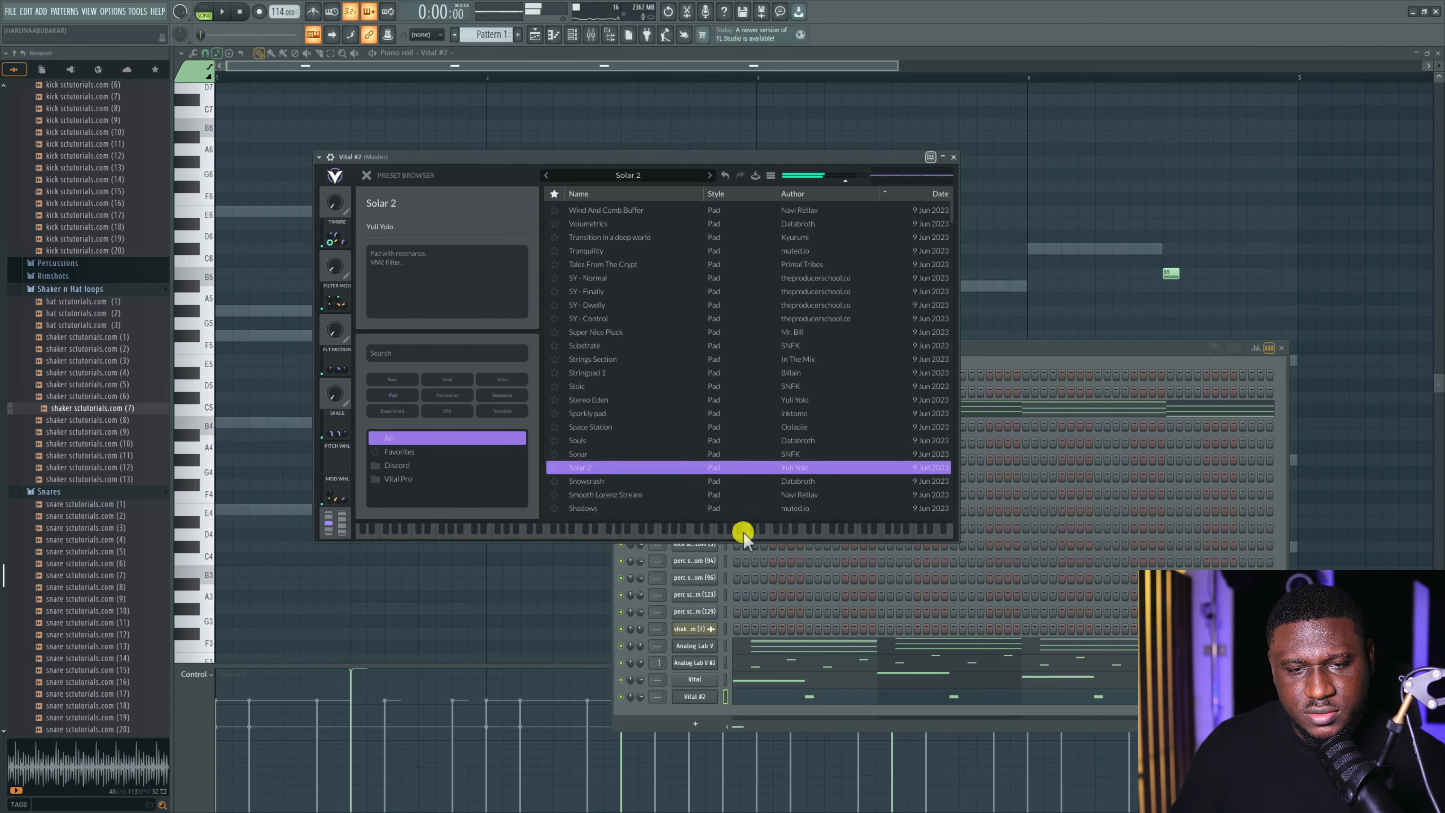
click(682, 483)
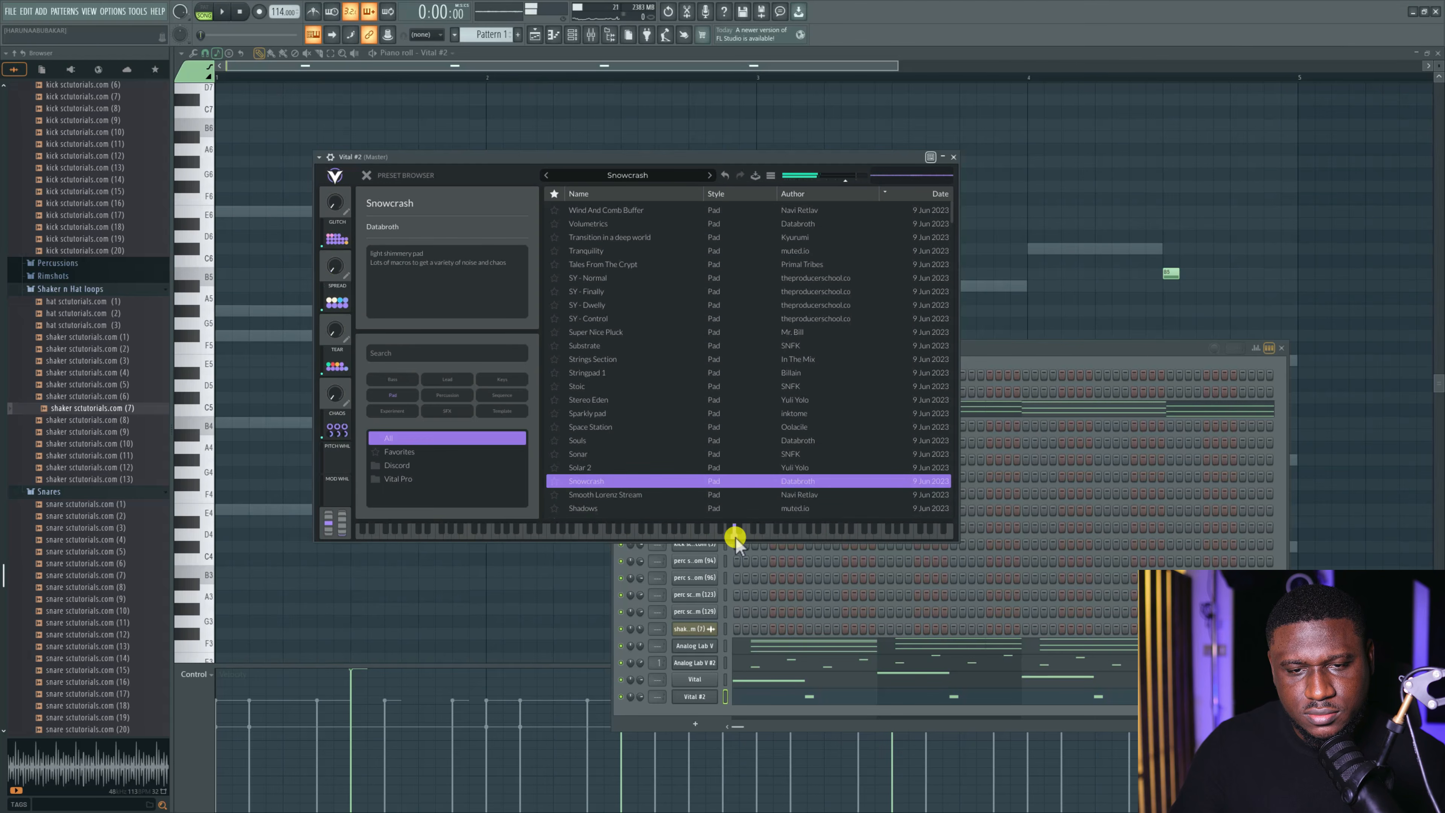
Load Smooth Lorenz Stream in the cloned Vital, reselect its channel for live playing and audition the preset.
click(654, 494)
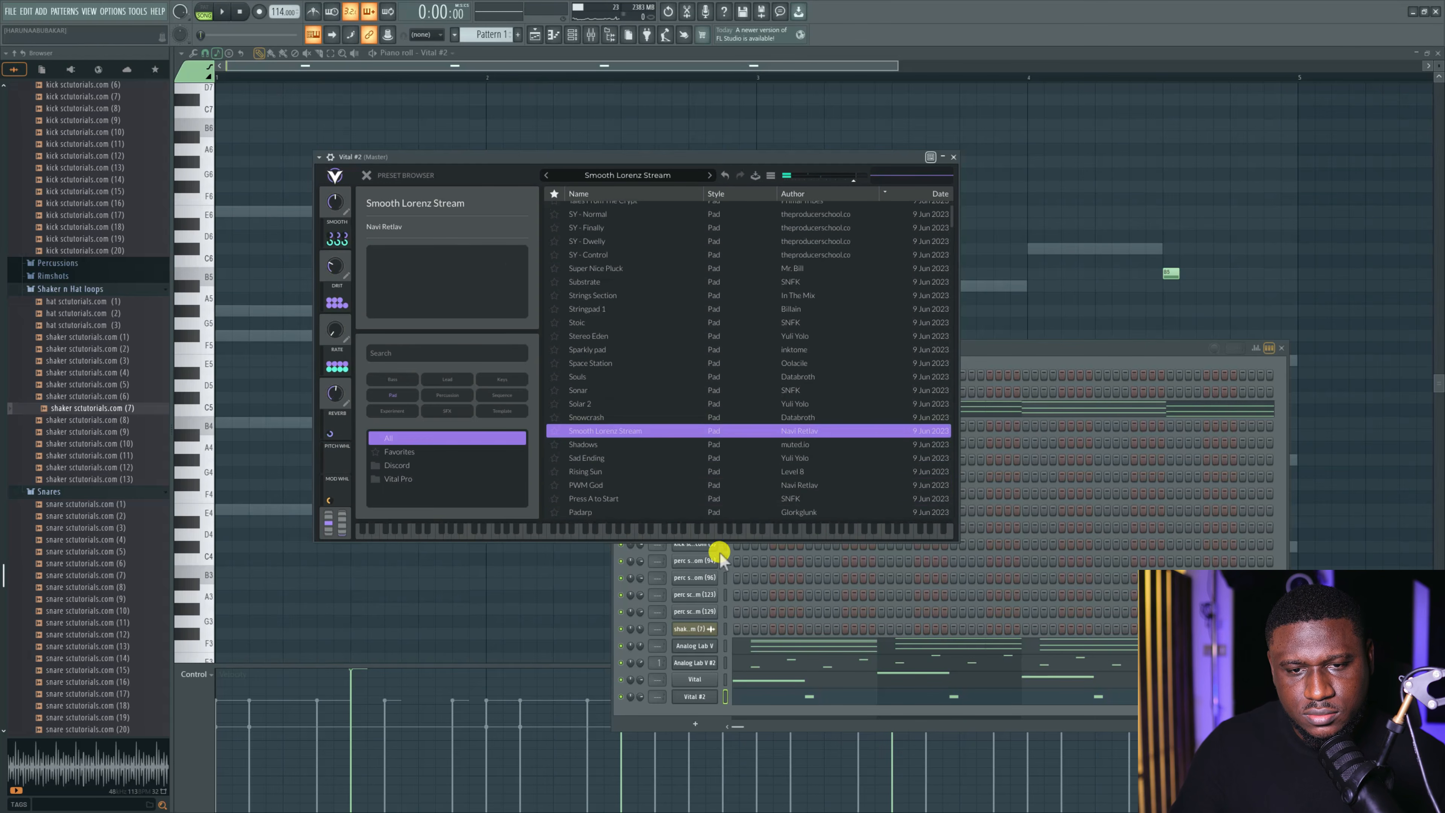
click(745, 547)
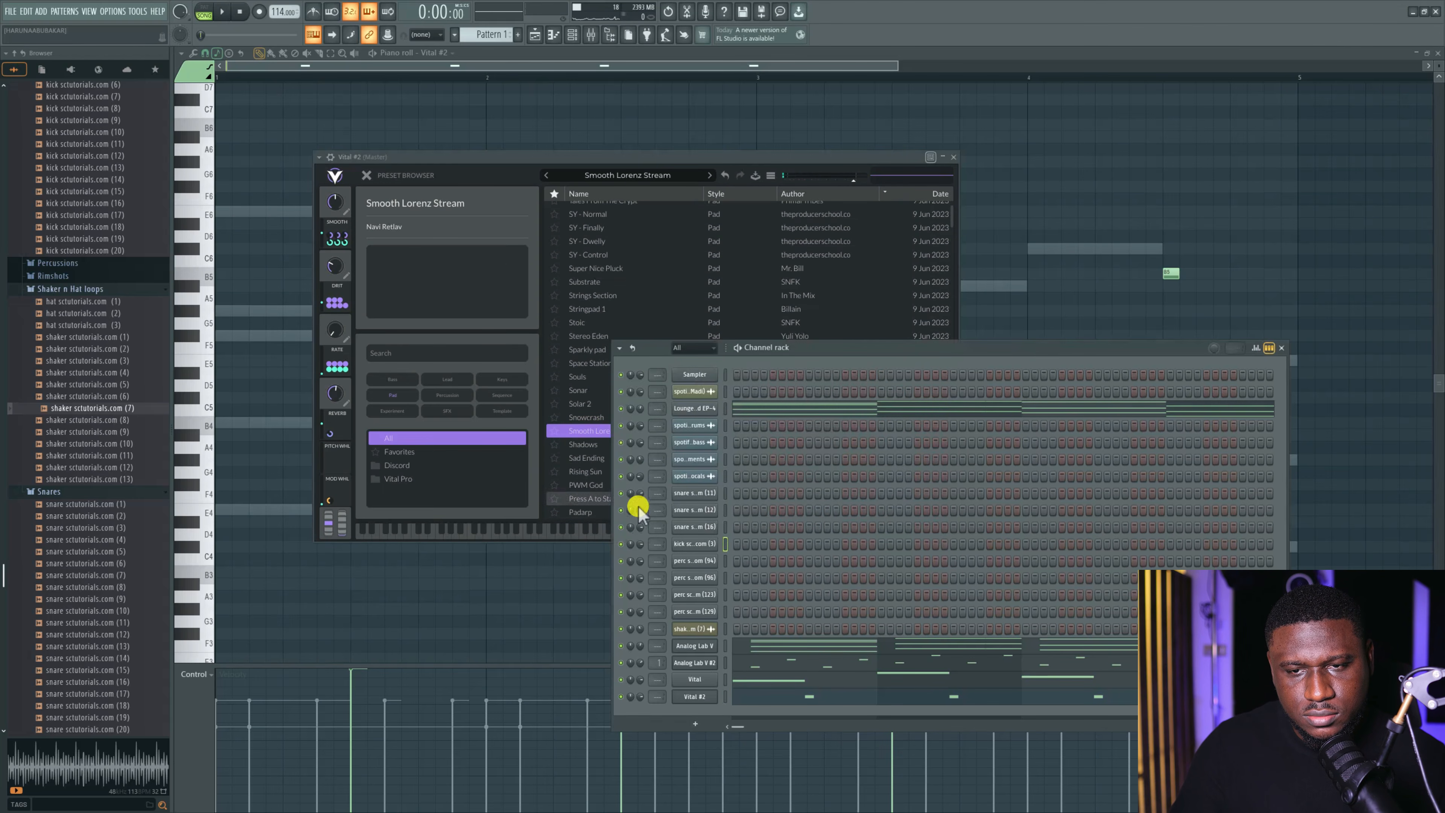
click(543, 497)
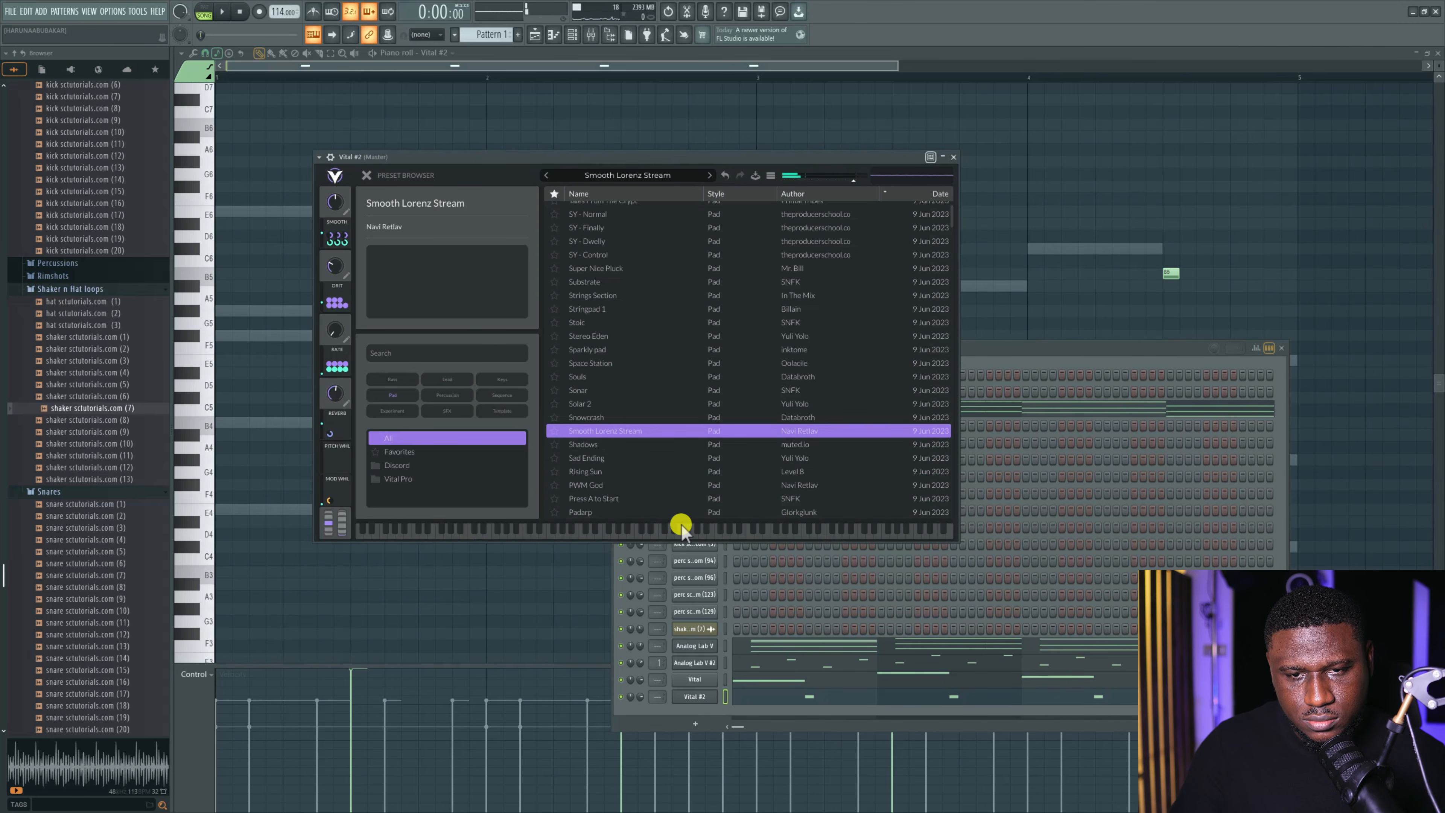
click(724, 699)
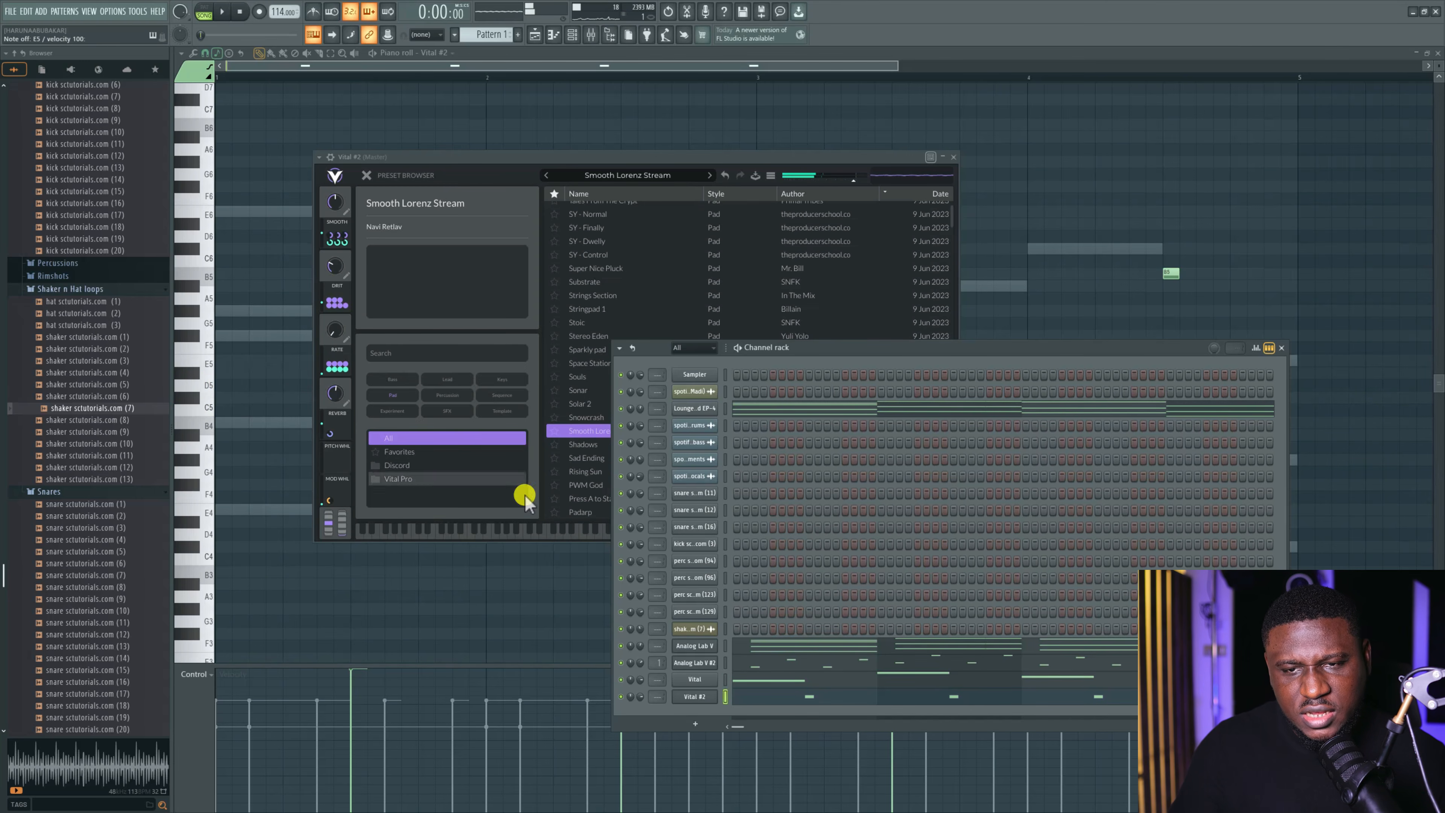
click(611, 162)
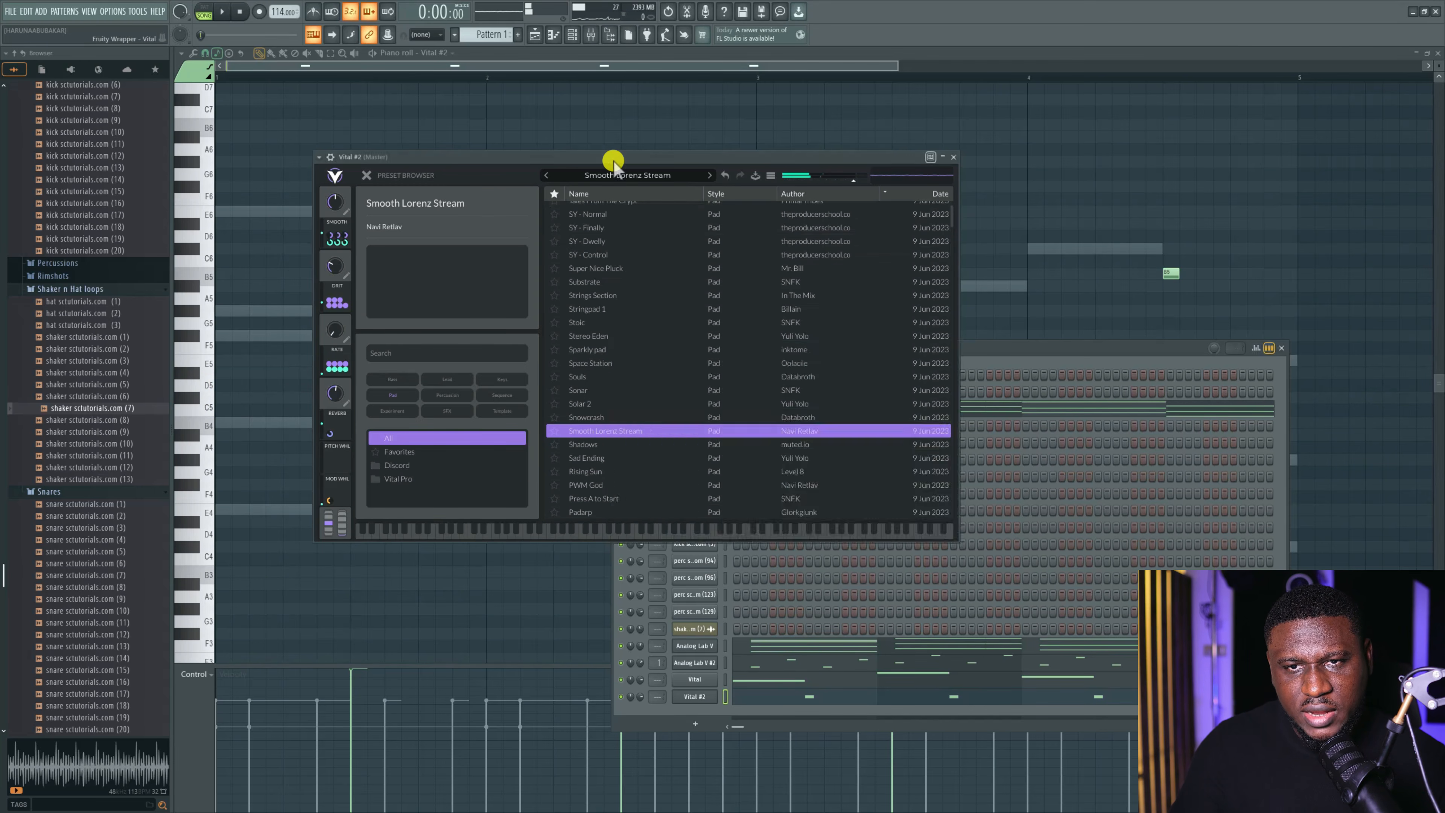
Step through the pad presets from Shadows to PAD - String Ens, and load and audition PAD - Motion.
click(670, 445)
key(Down)
key(Down)
key(Down)
key(Down)
key(Down)
key(Down)
key(Down)
key(Down)
key(Down)
key(Down)
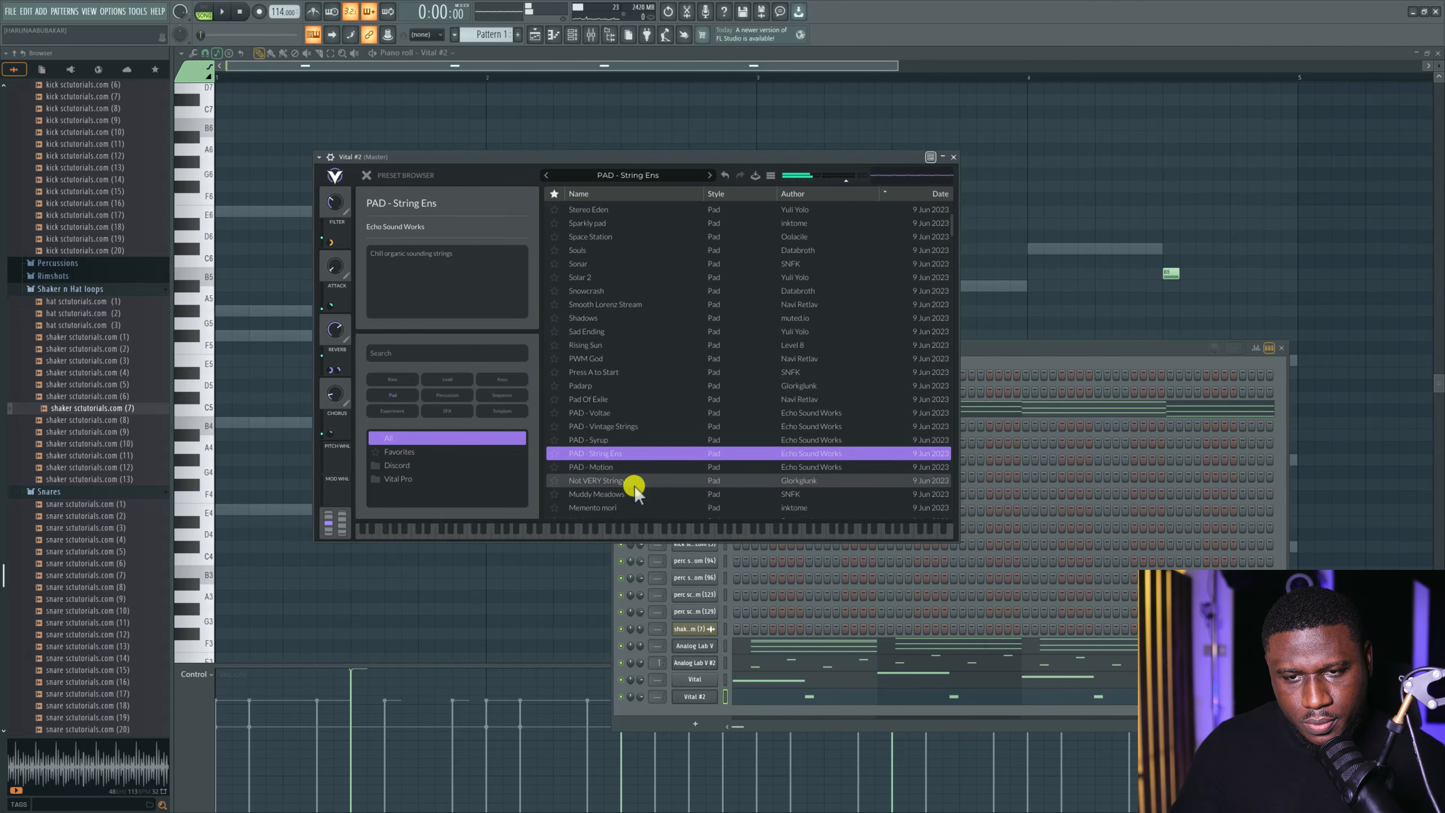
click(626, 467)
click(656, 530)
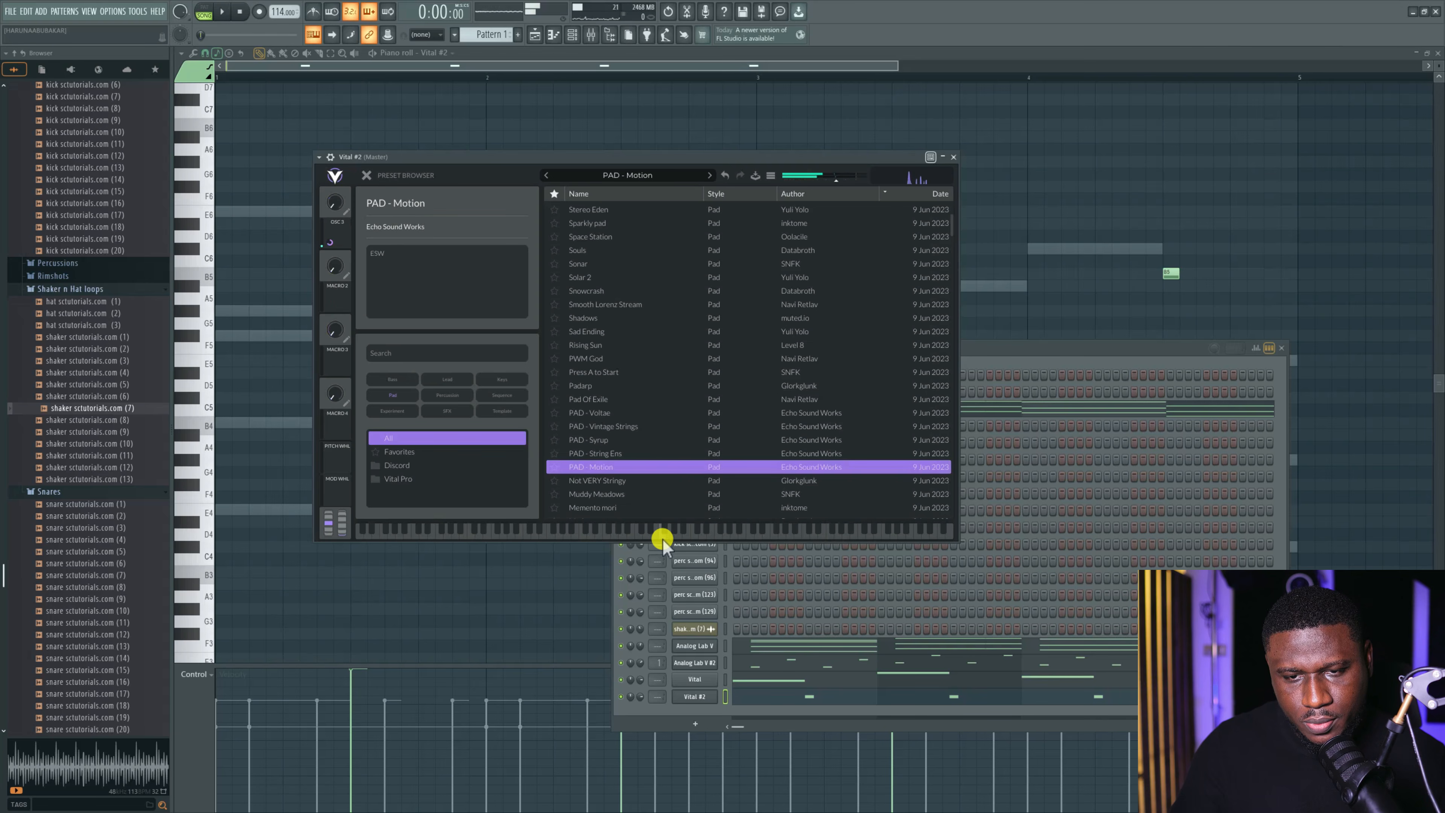
Play the pattern and lower the cloned Vital channel's volume to fit the mix.
click(683, 709)
key(space)
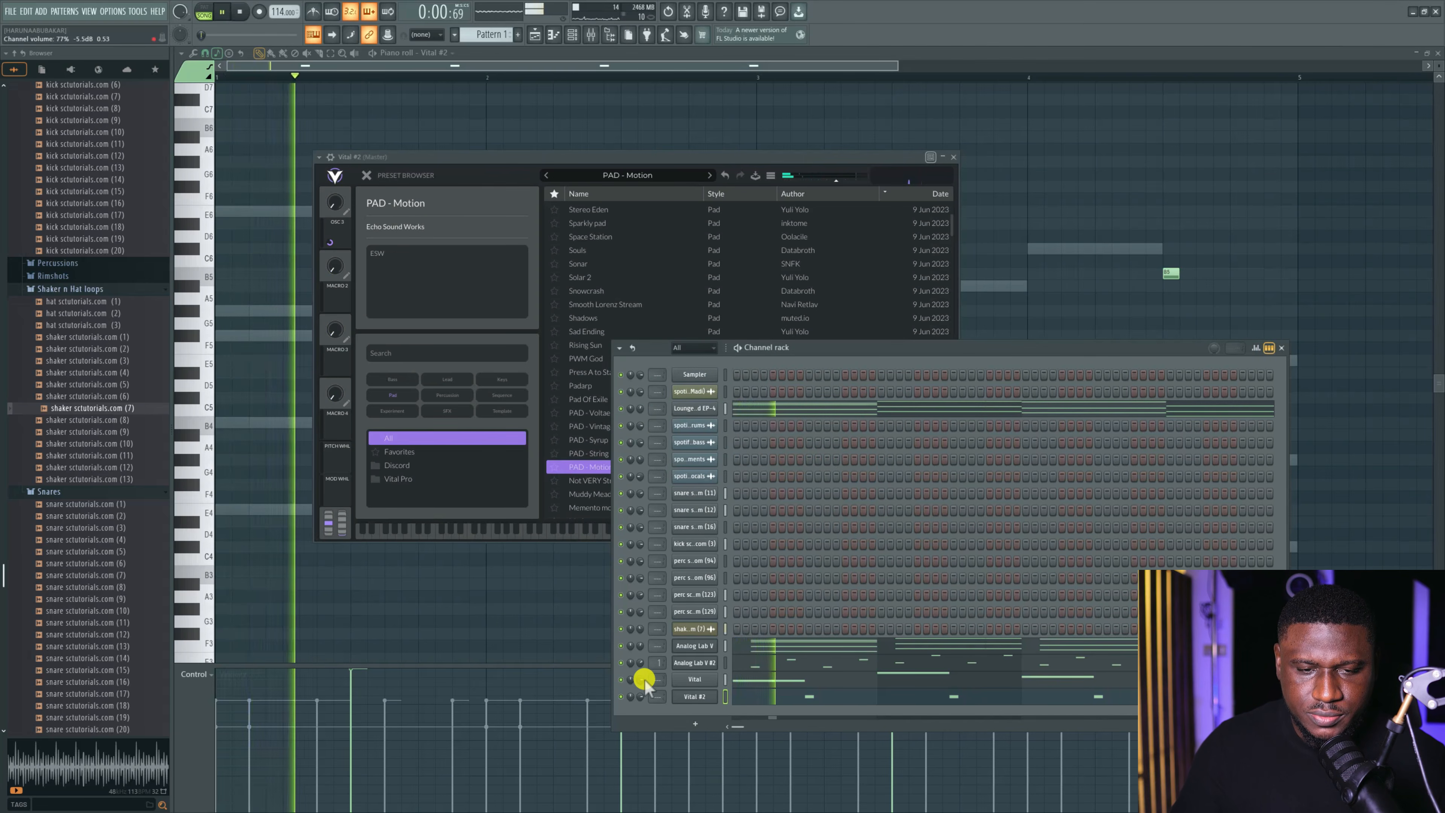
drag(639, 699, 639, 708)
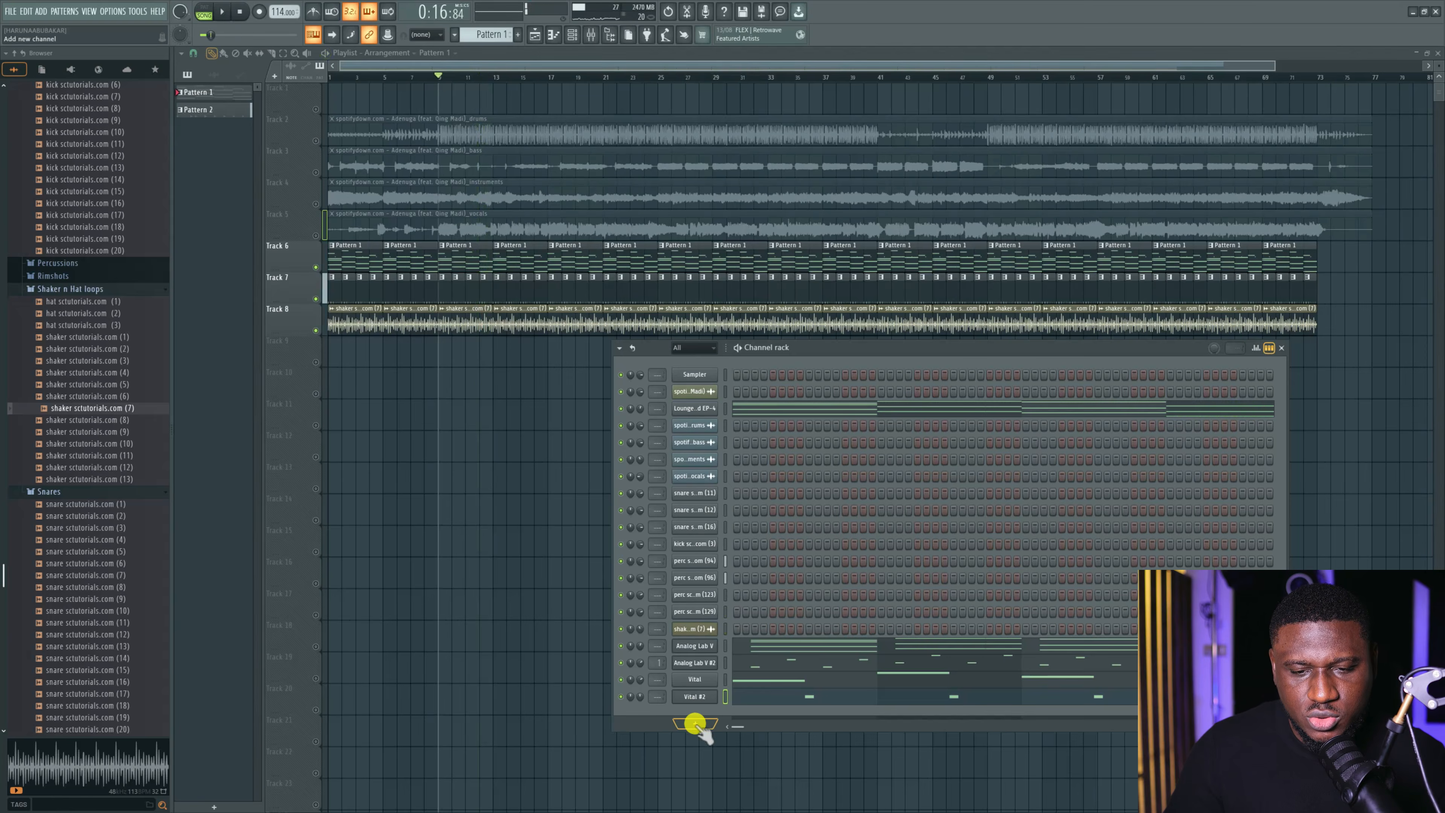
Add a TRITON_Extreme instrument channel to the project.
click(695, 725)
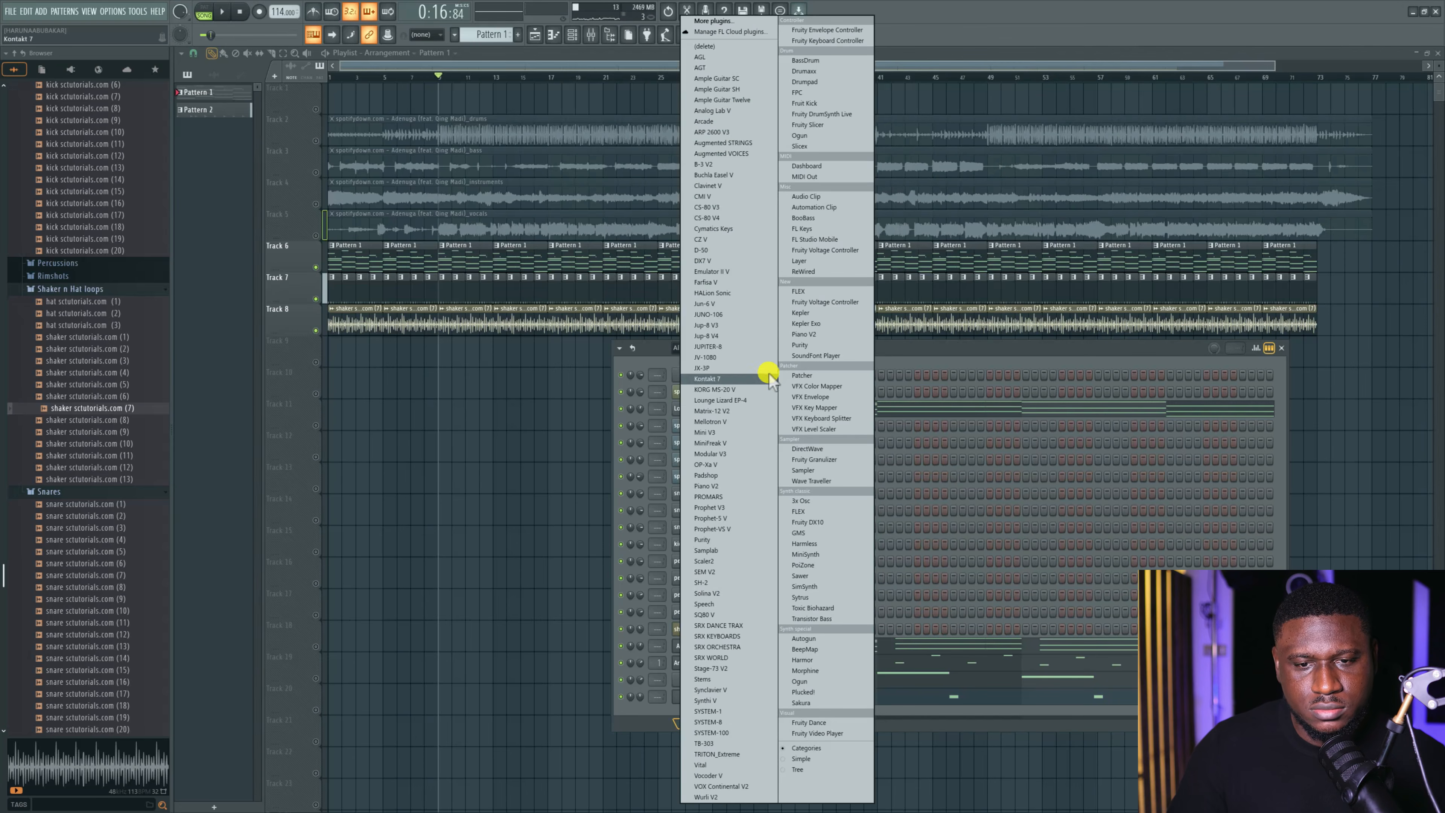
click(751, 753)
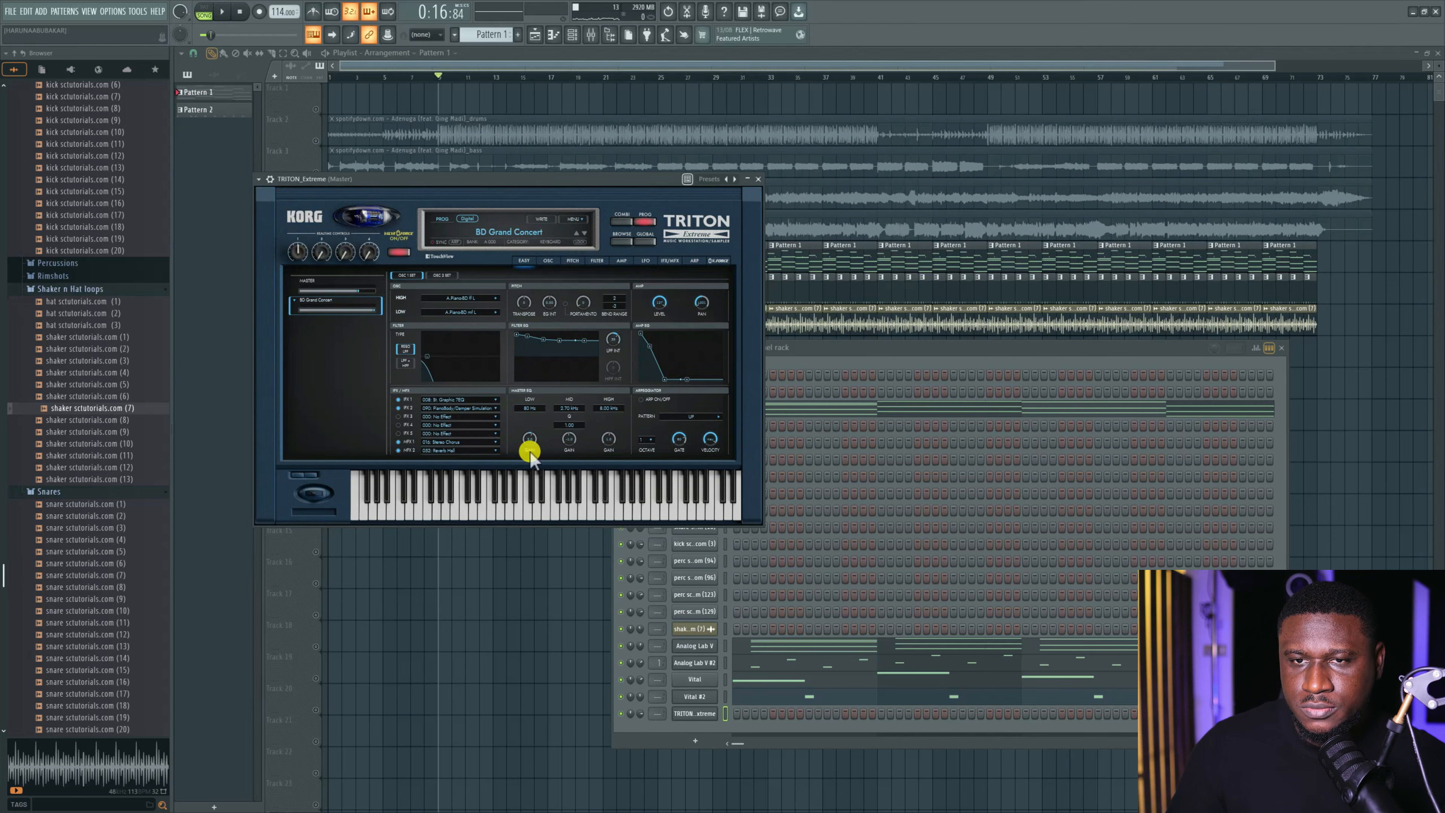
Browse the TRITON Extreme's slow synth programs, audition Cloudy Pad and Flute Voices, and load ASineOfTheTimes.
click(624, 242)
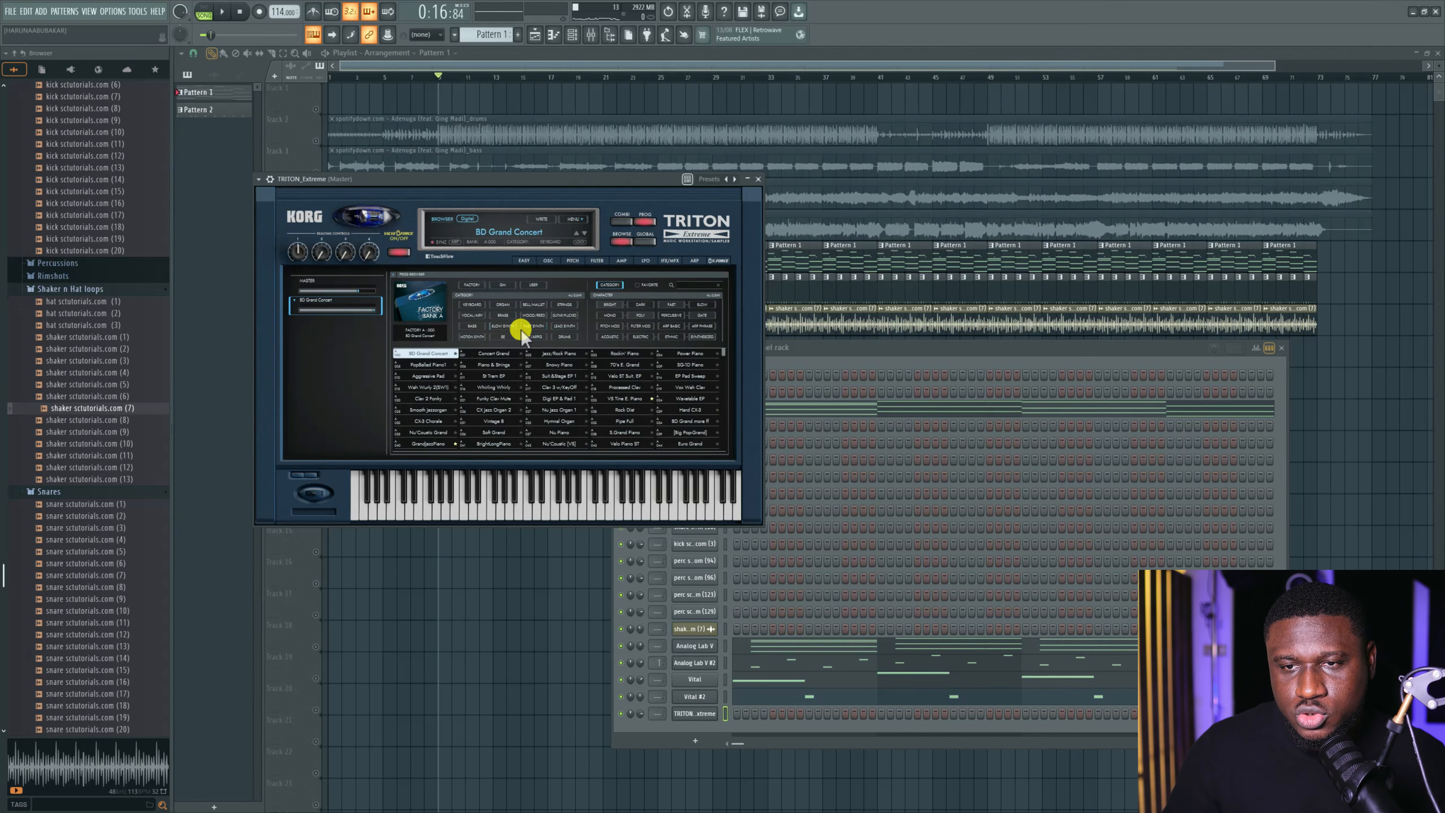
click(505, 329)
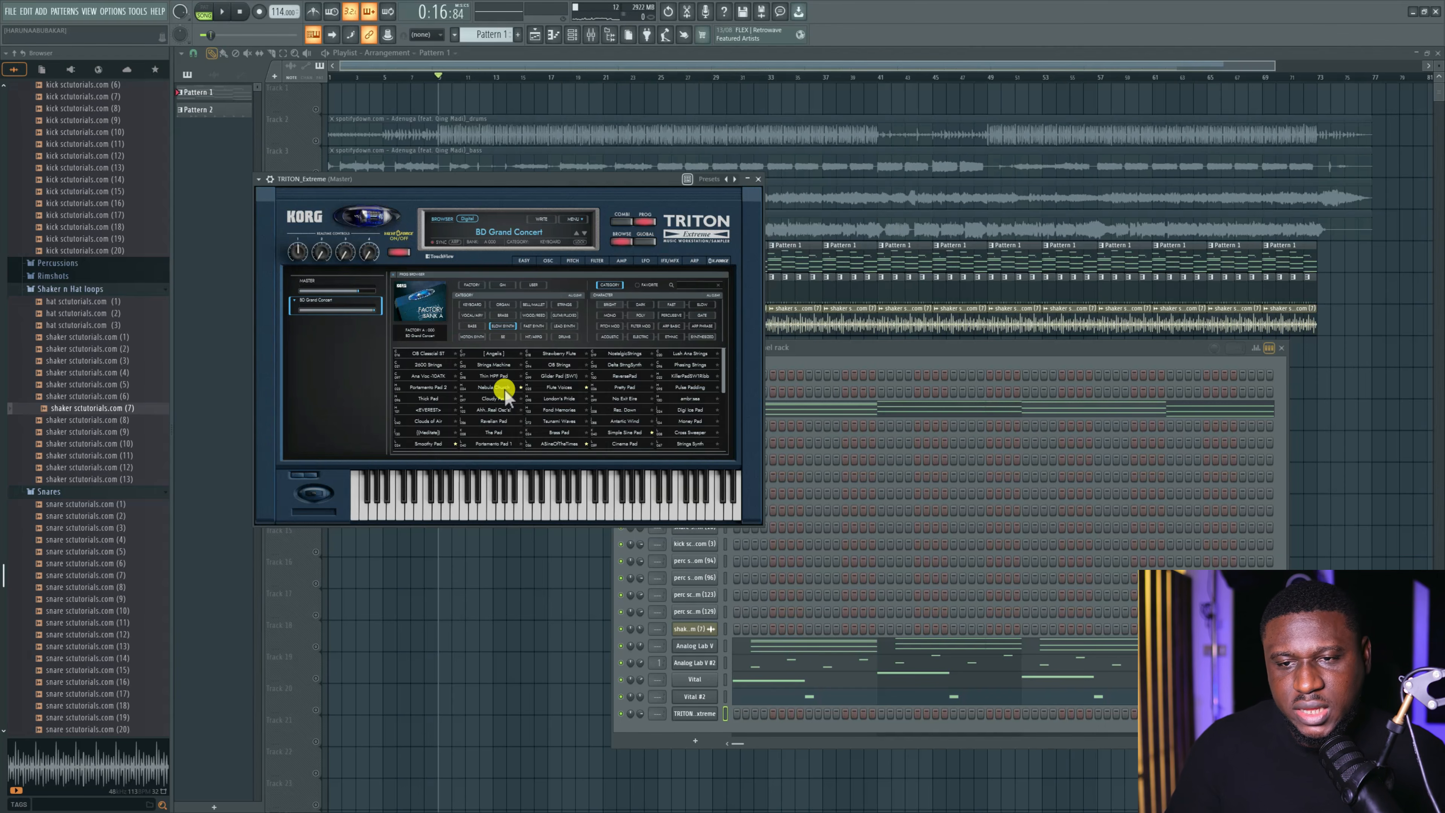
click(493, 398)
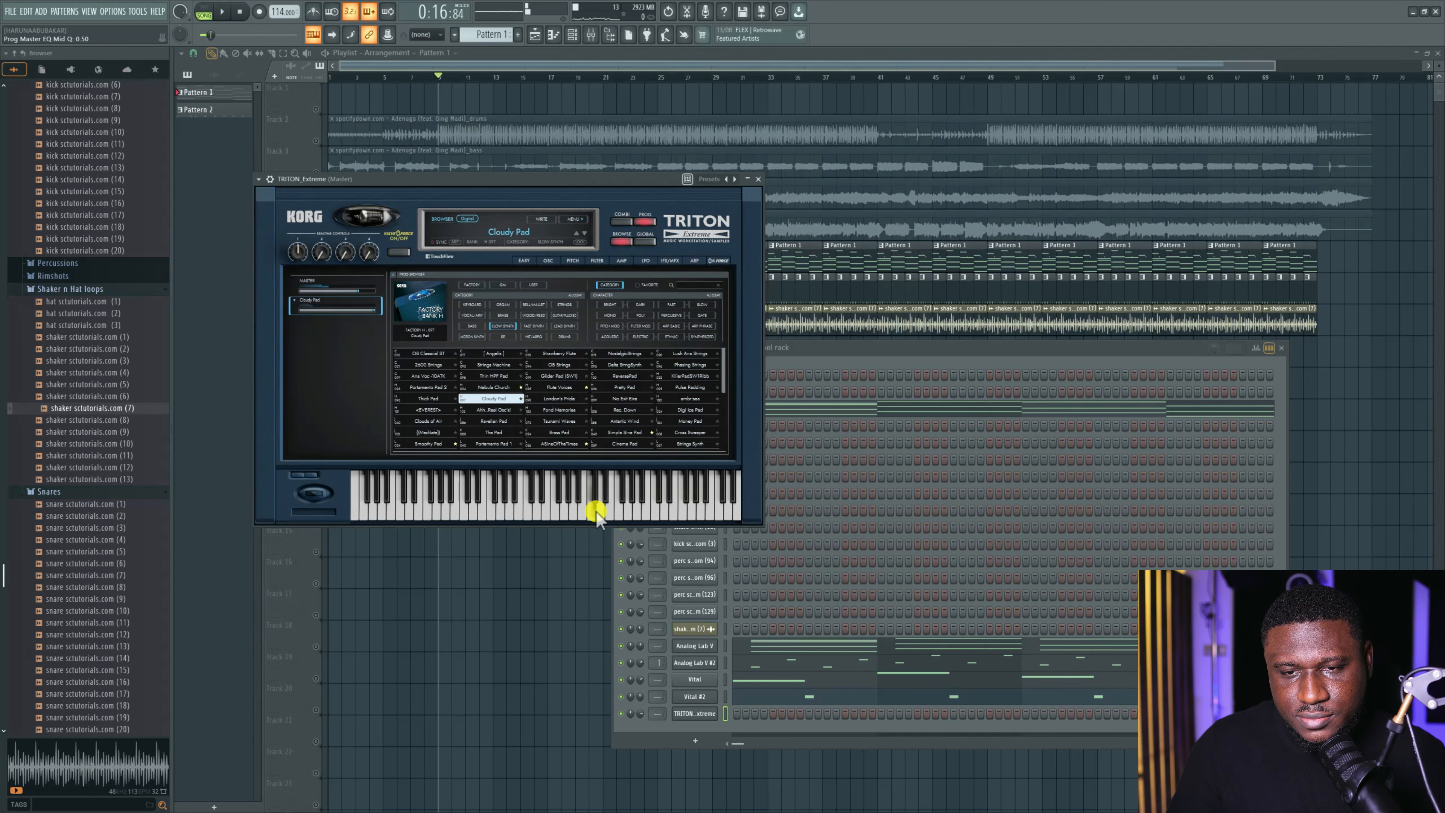
click(559, 387)
click(596, 494)
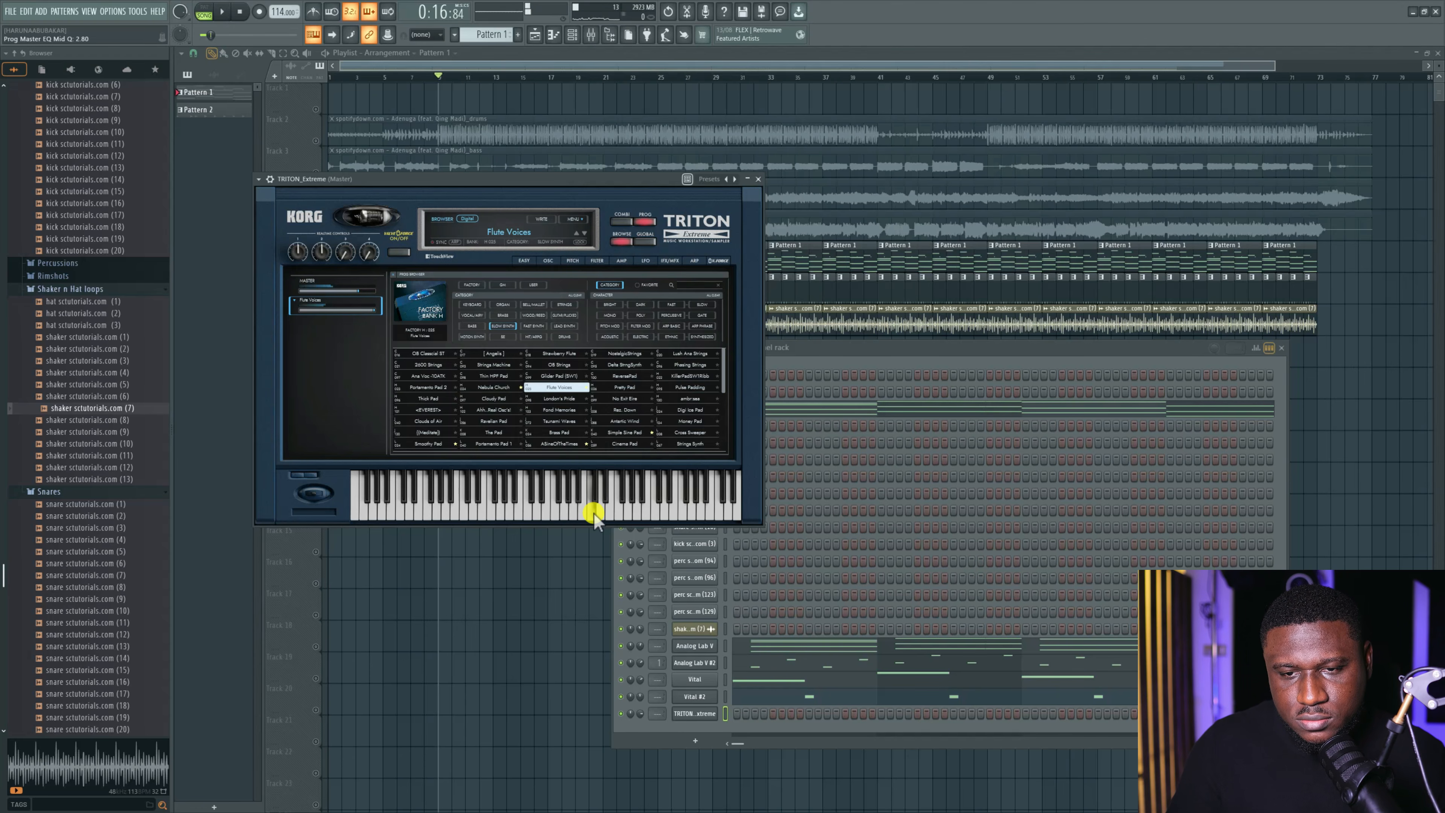
click(560, 444)
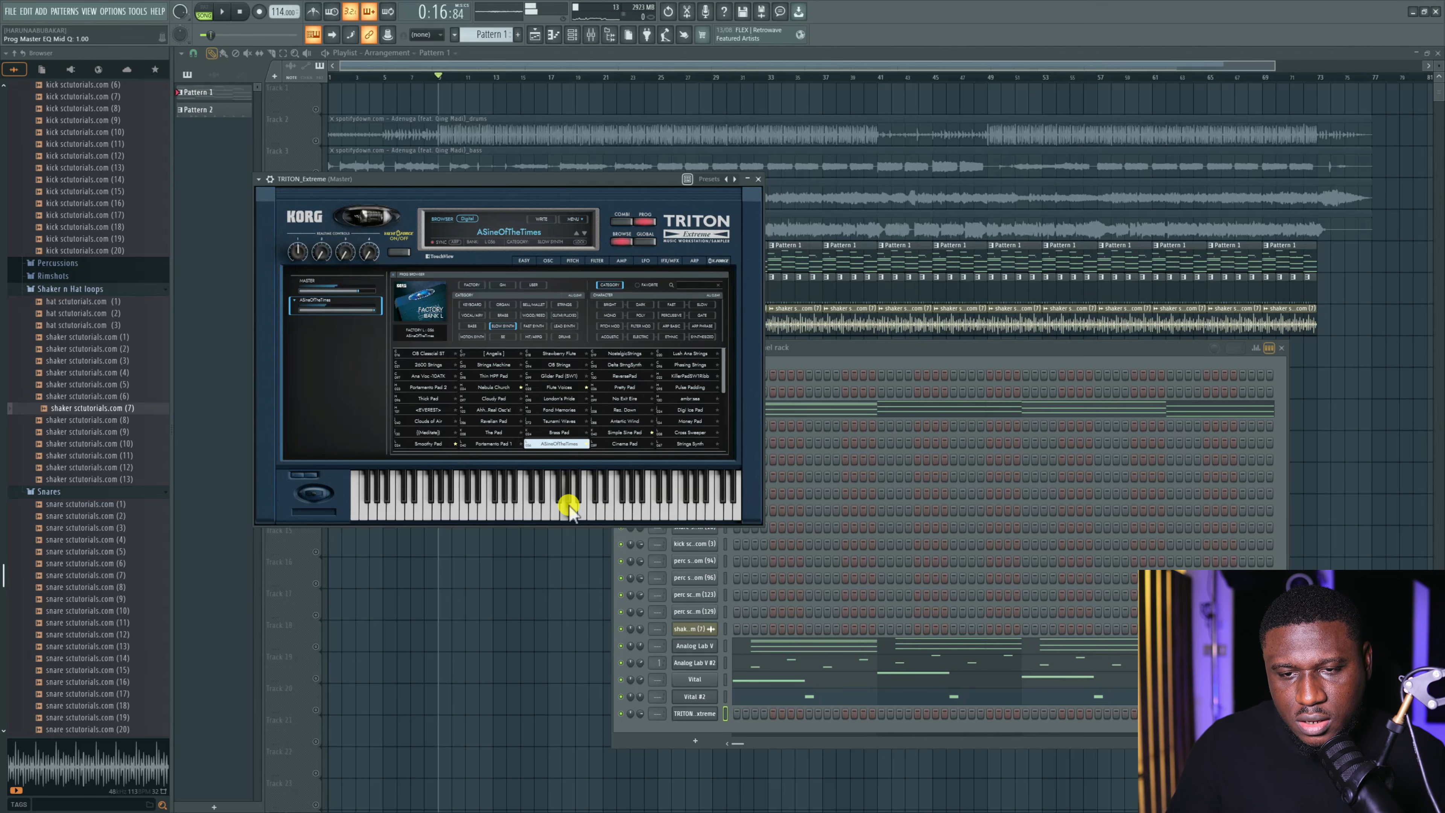
Copy the chord notes from the Lounge EP channel and paste them into the TRITON Extreme channel.
click(881, 345)
right_click(693, 408)
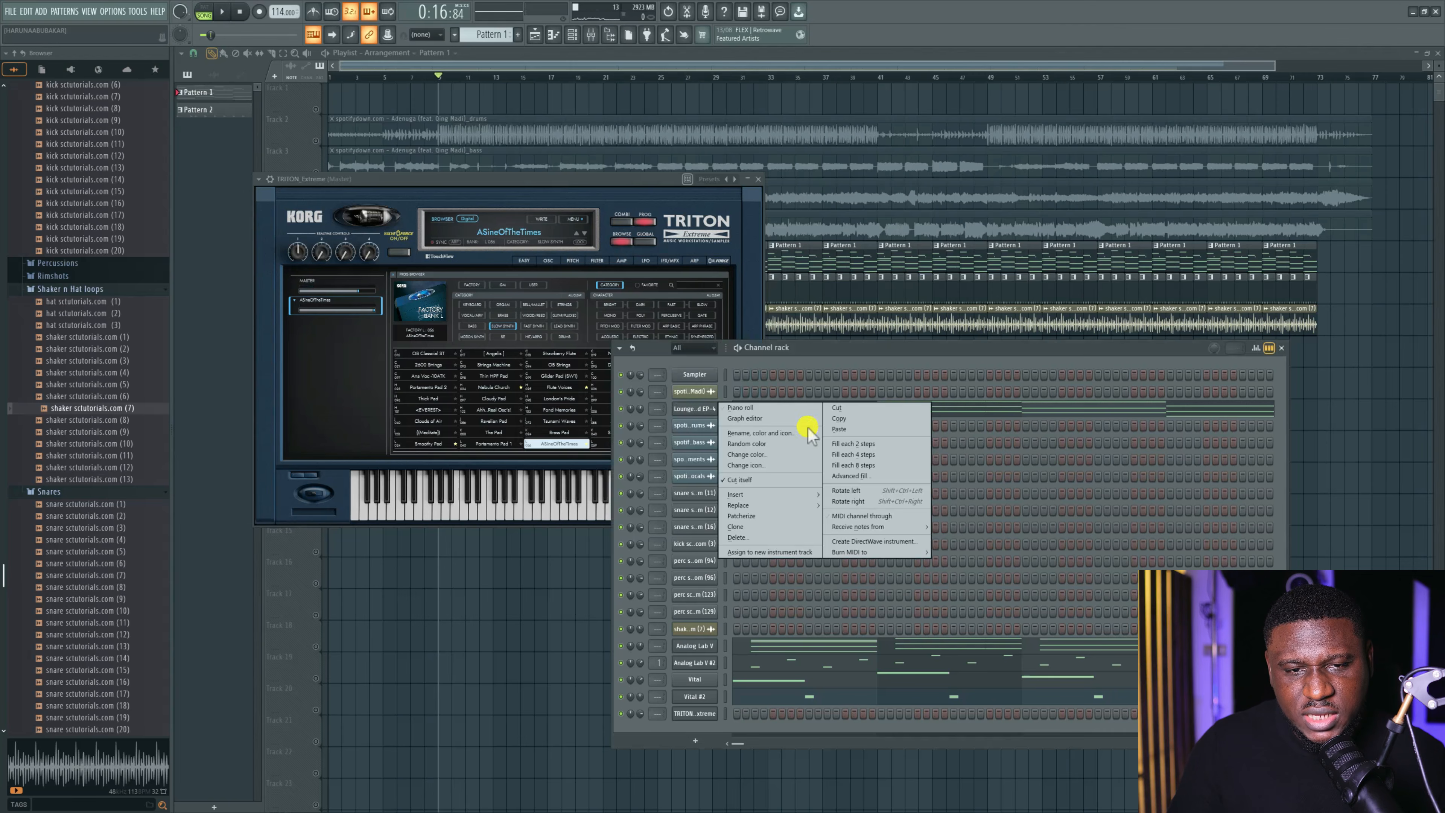
click(836, 422)
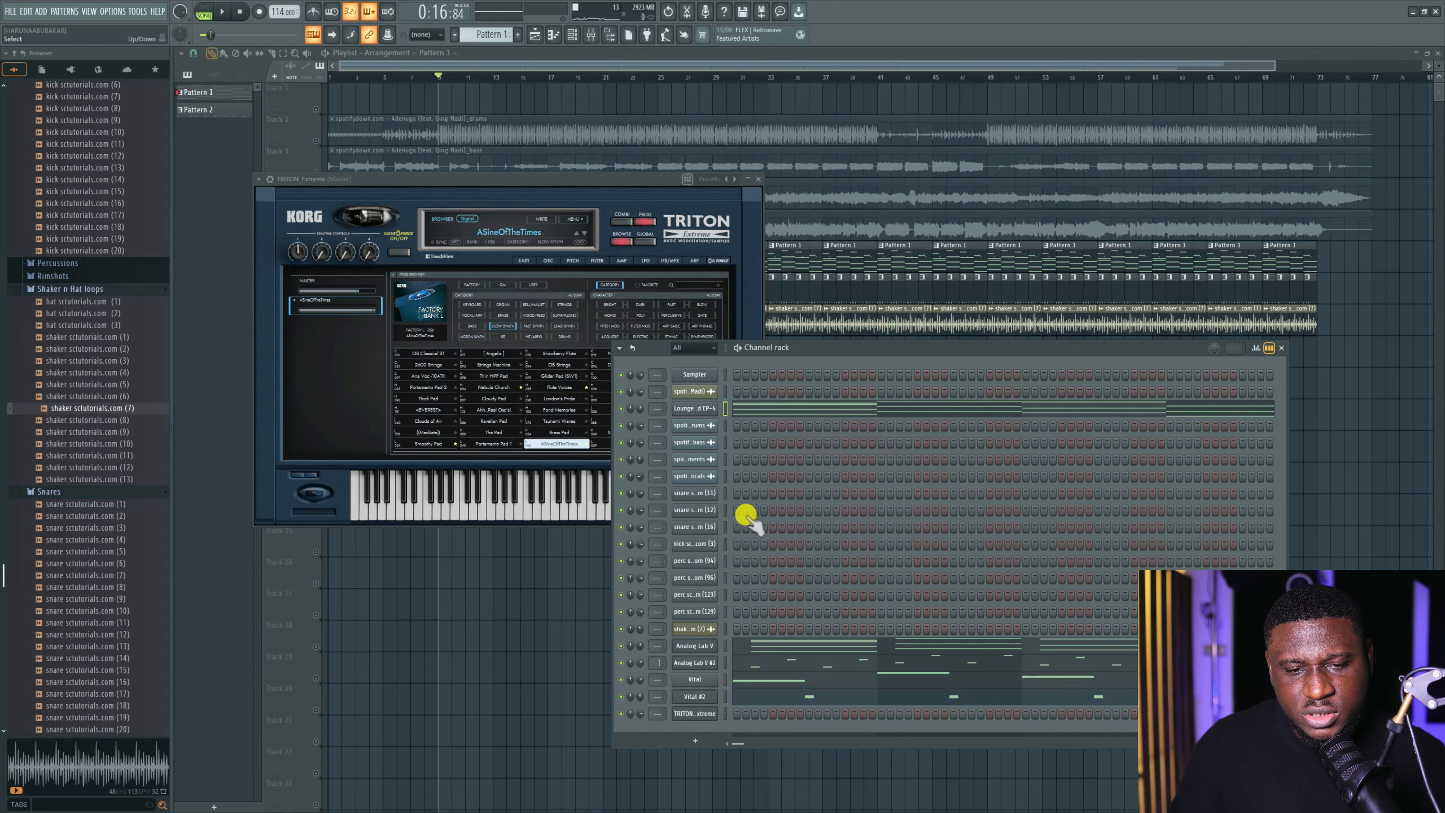
right_click(699, 712)
click(835, 673)
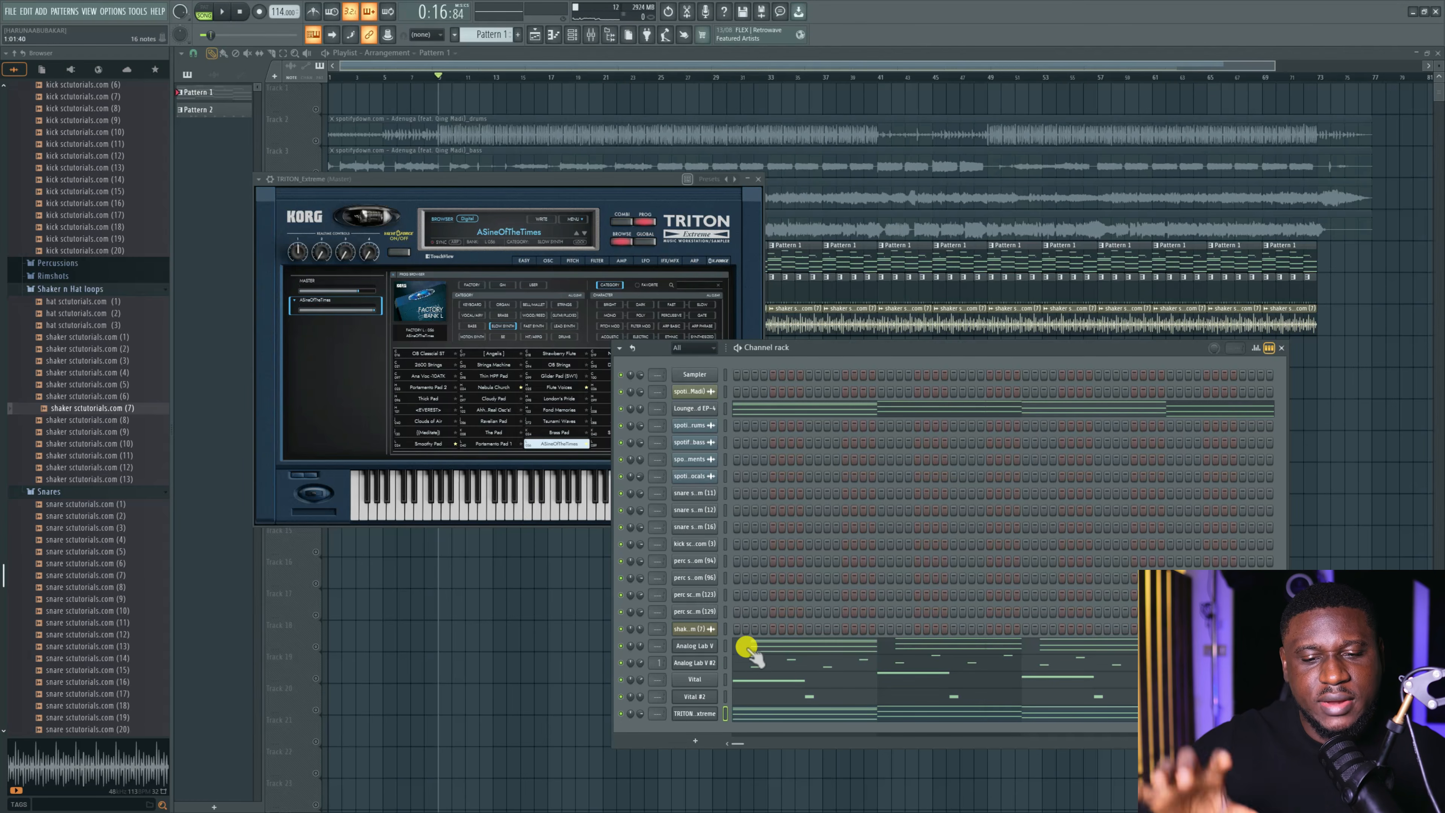
Play the pattern and raise all the pasted TRITON Extreme chord notes by one octave in the piano roll.
key(space)
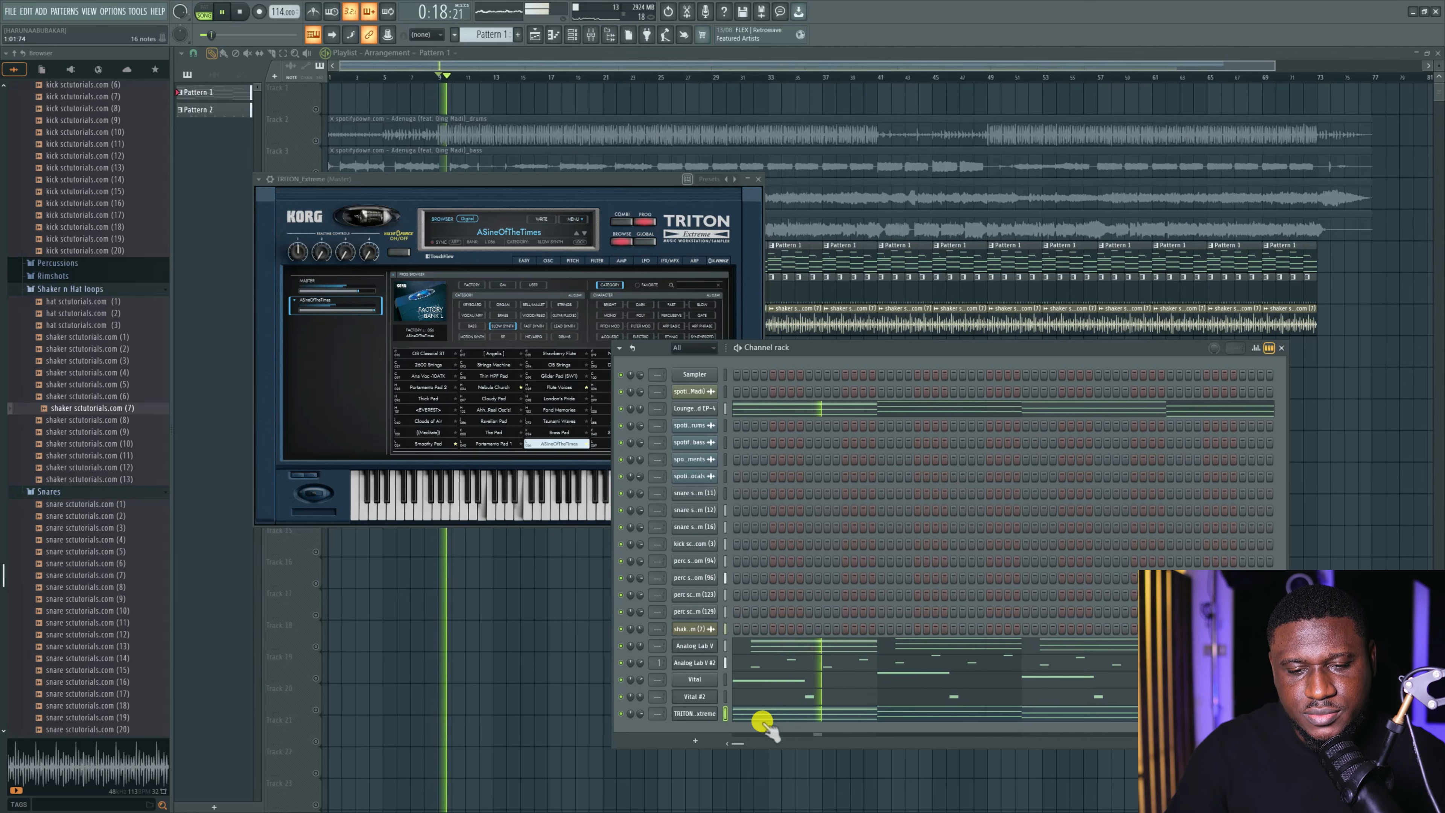
key(space)
click(751, 715)
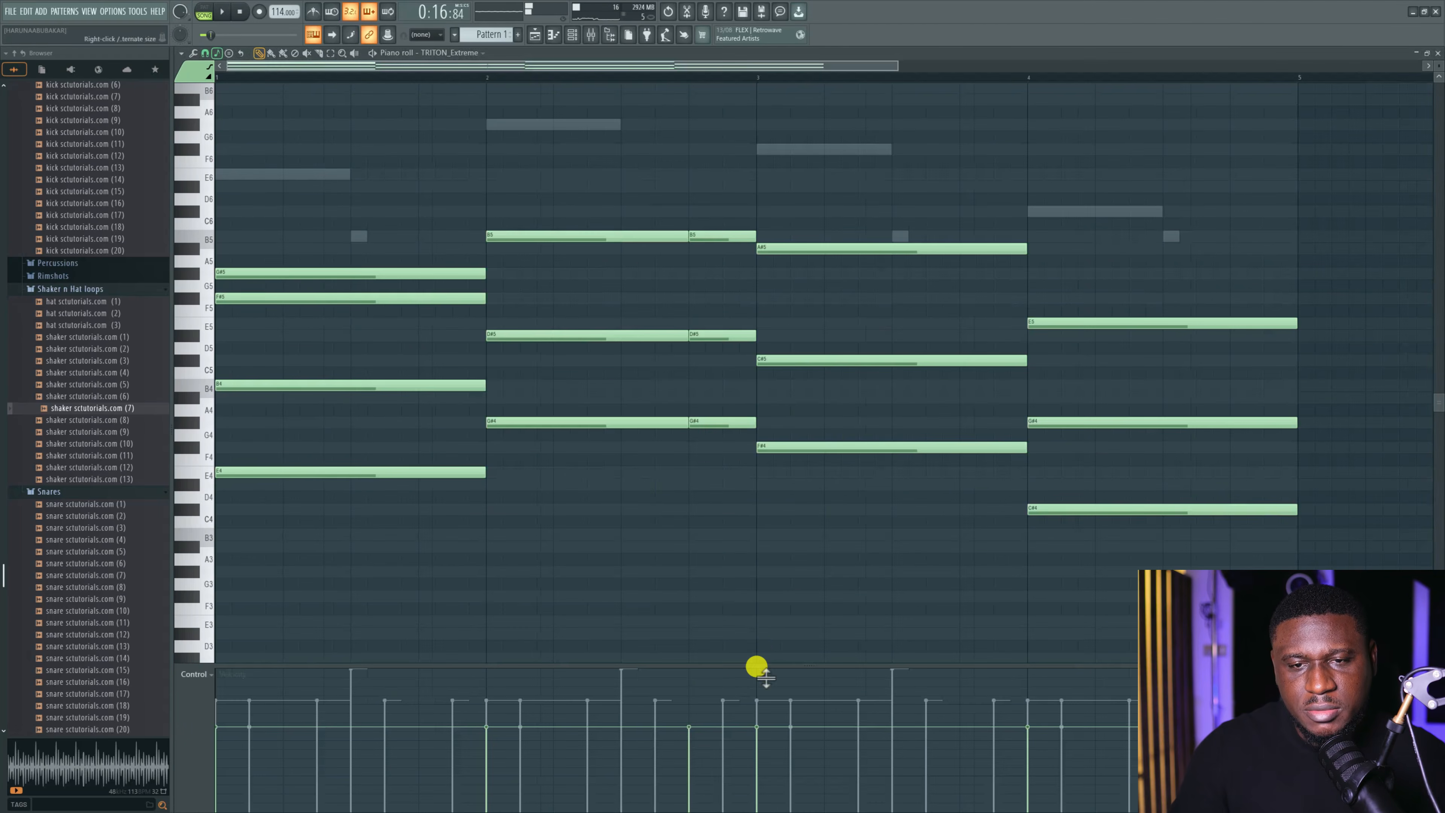
key(space)
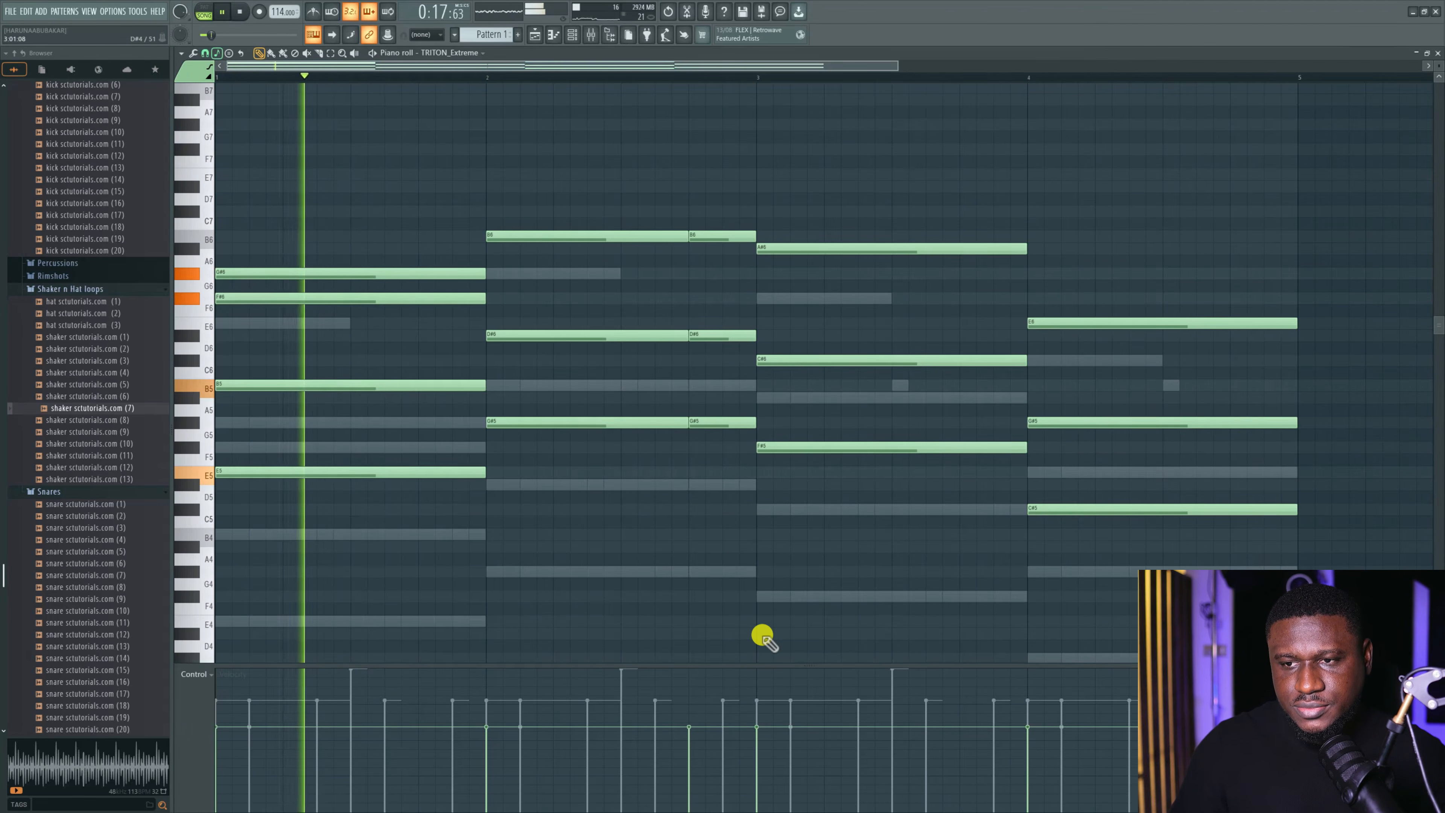
Lower the TRITON Extreme channel's volume to about 40% while listening to the pattern.
click(571, 37)
key(space)
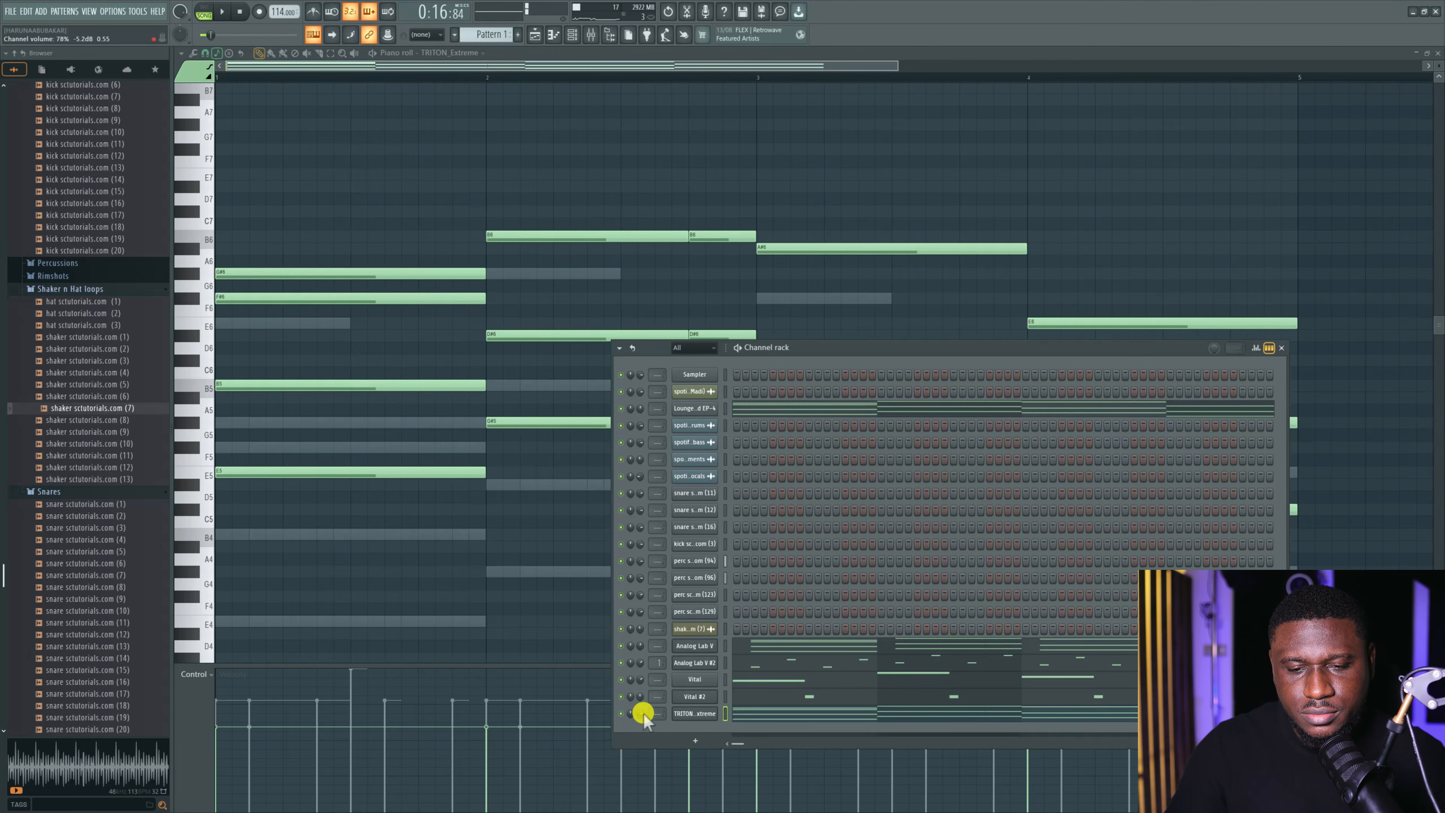
key(space)
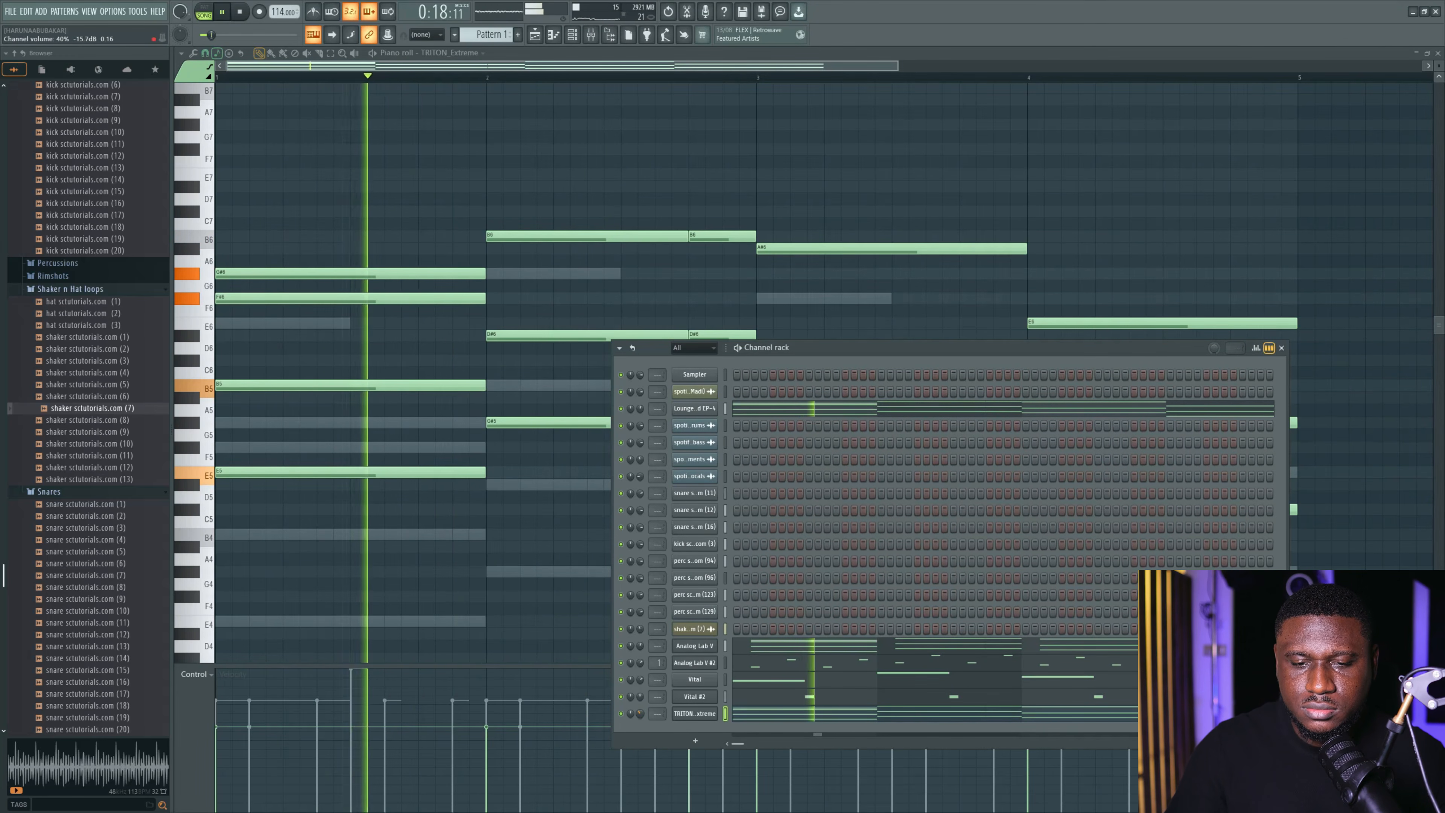
drag(641, 713, 640, 701)
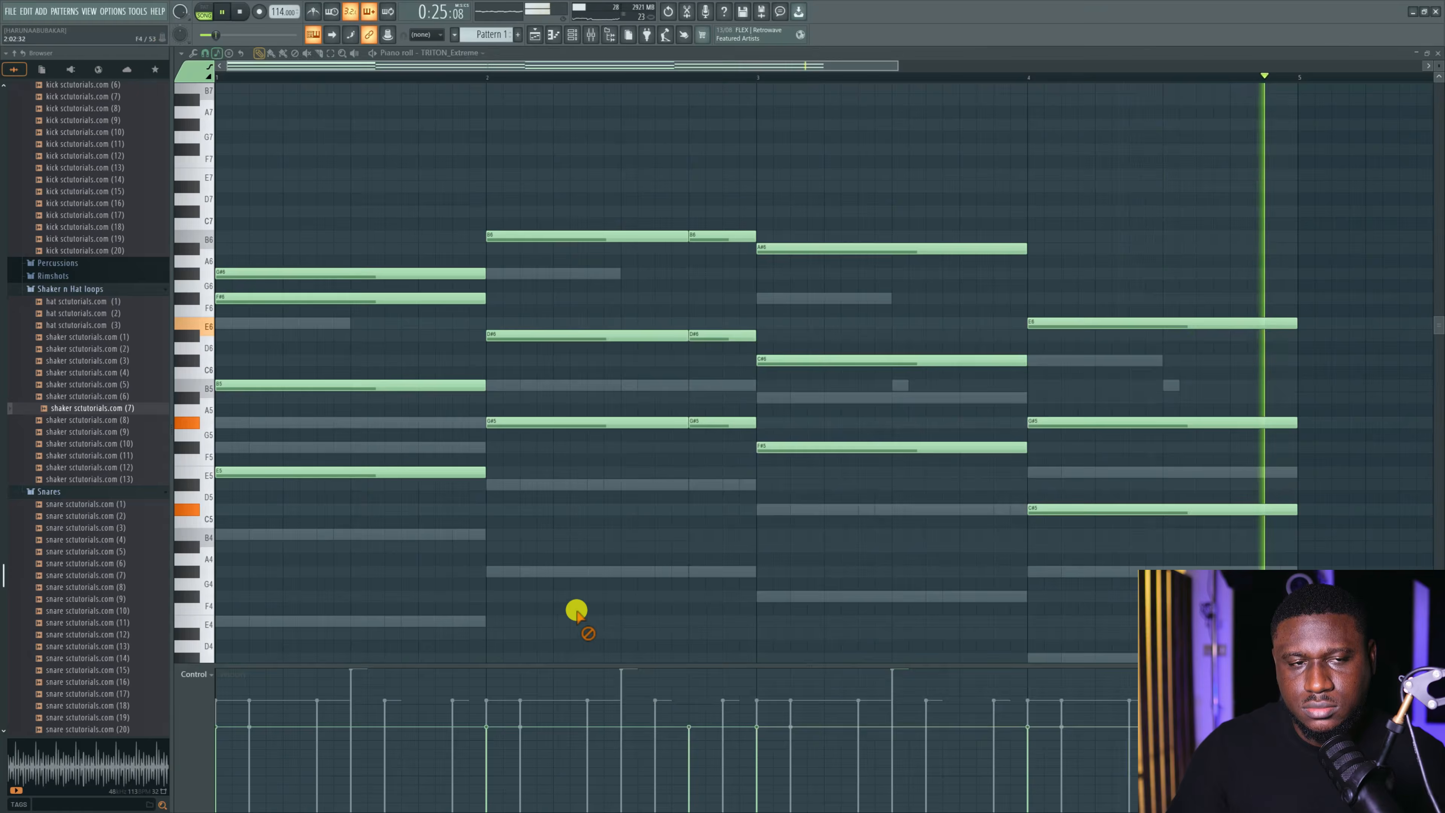
key(space)
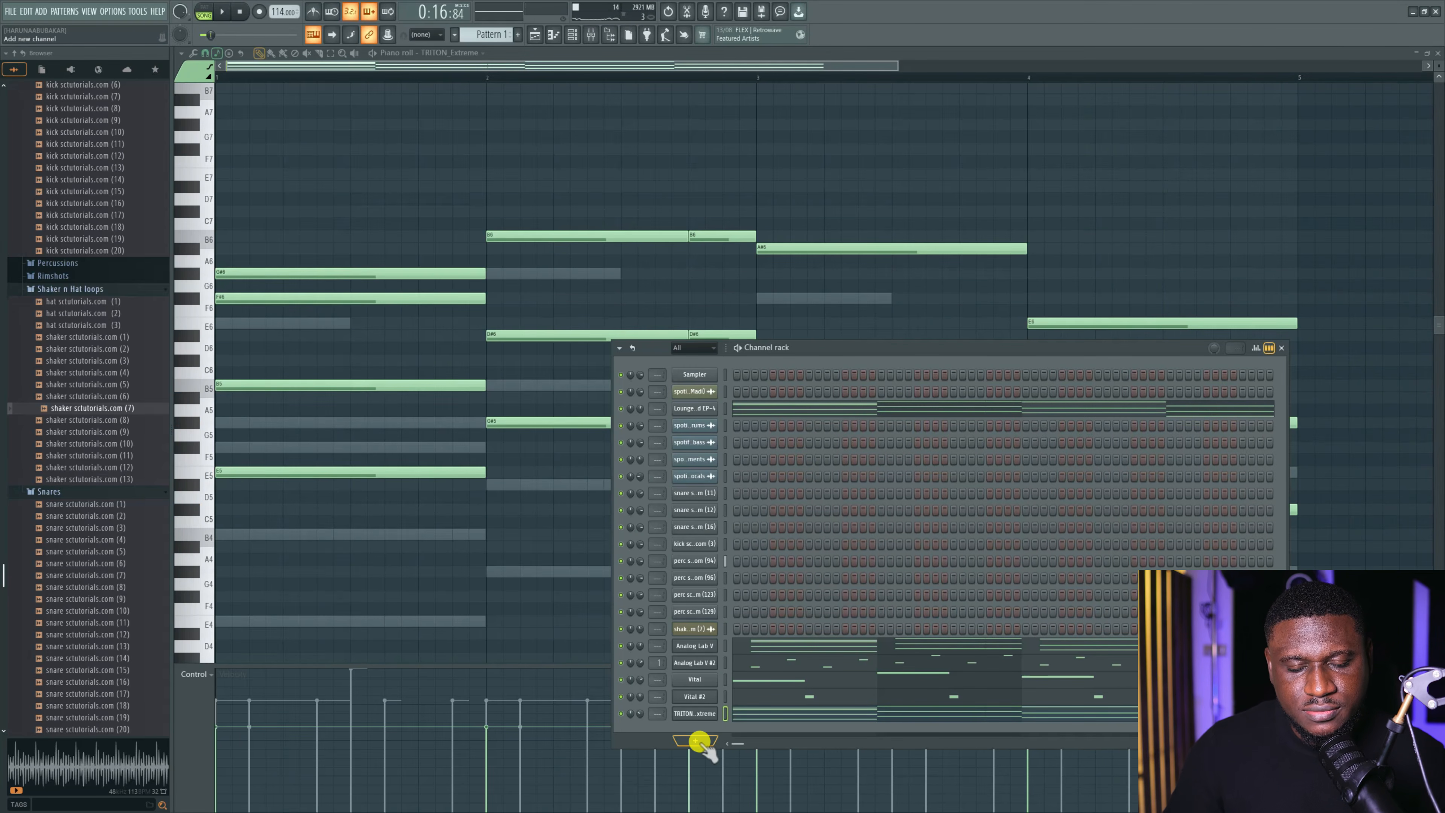
Clone the TRITON Extreme channel and load the Wiked SINE Bass program from the bass category in the clone.
right_click(696, 714)
click(737, 771)
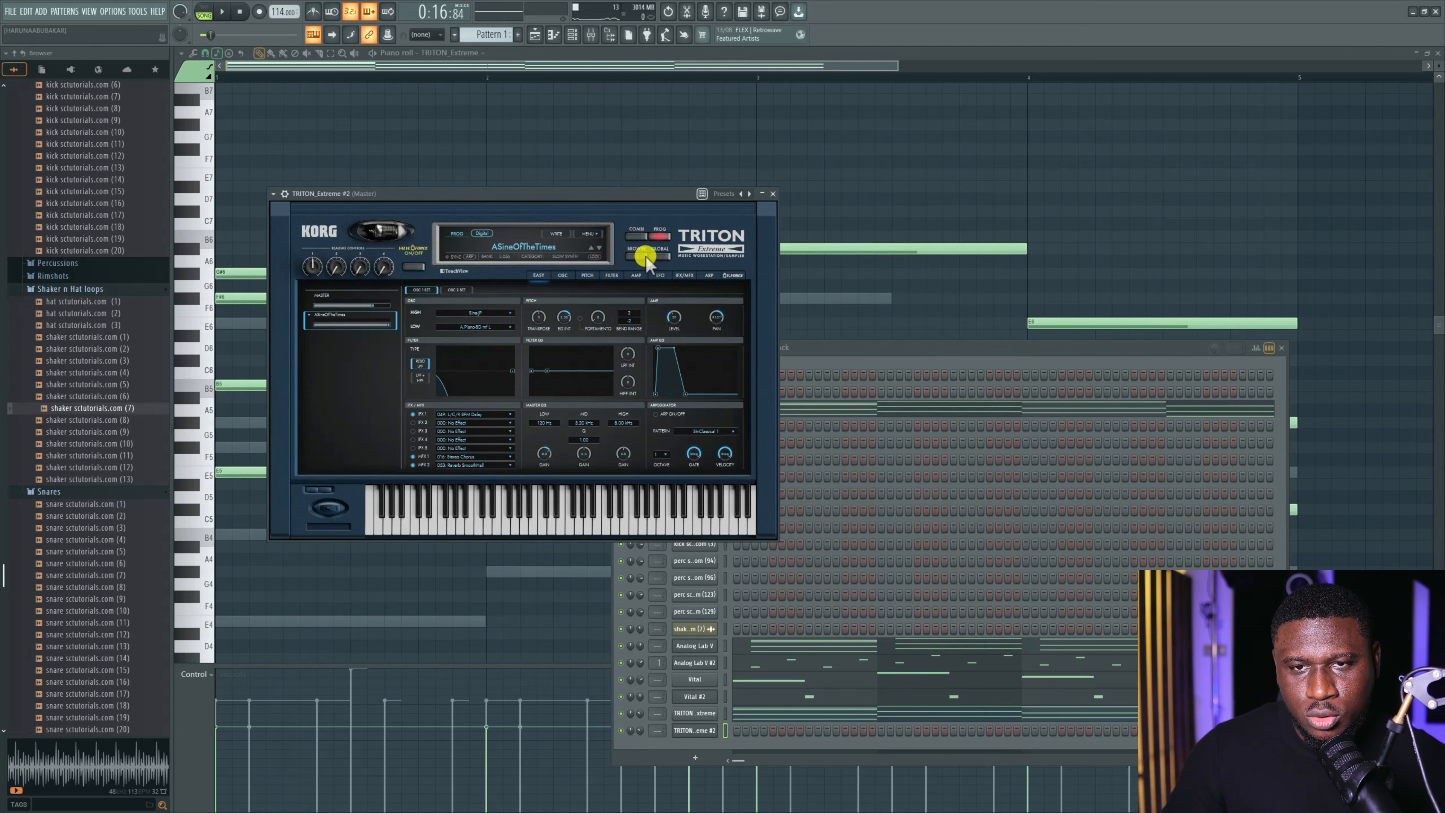
click(646, 256)
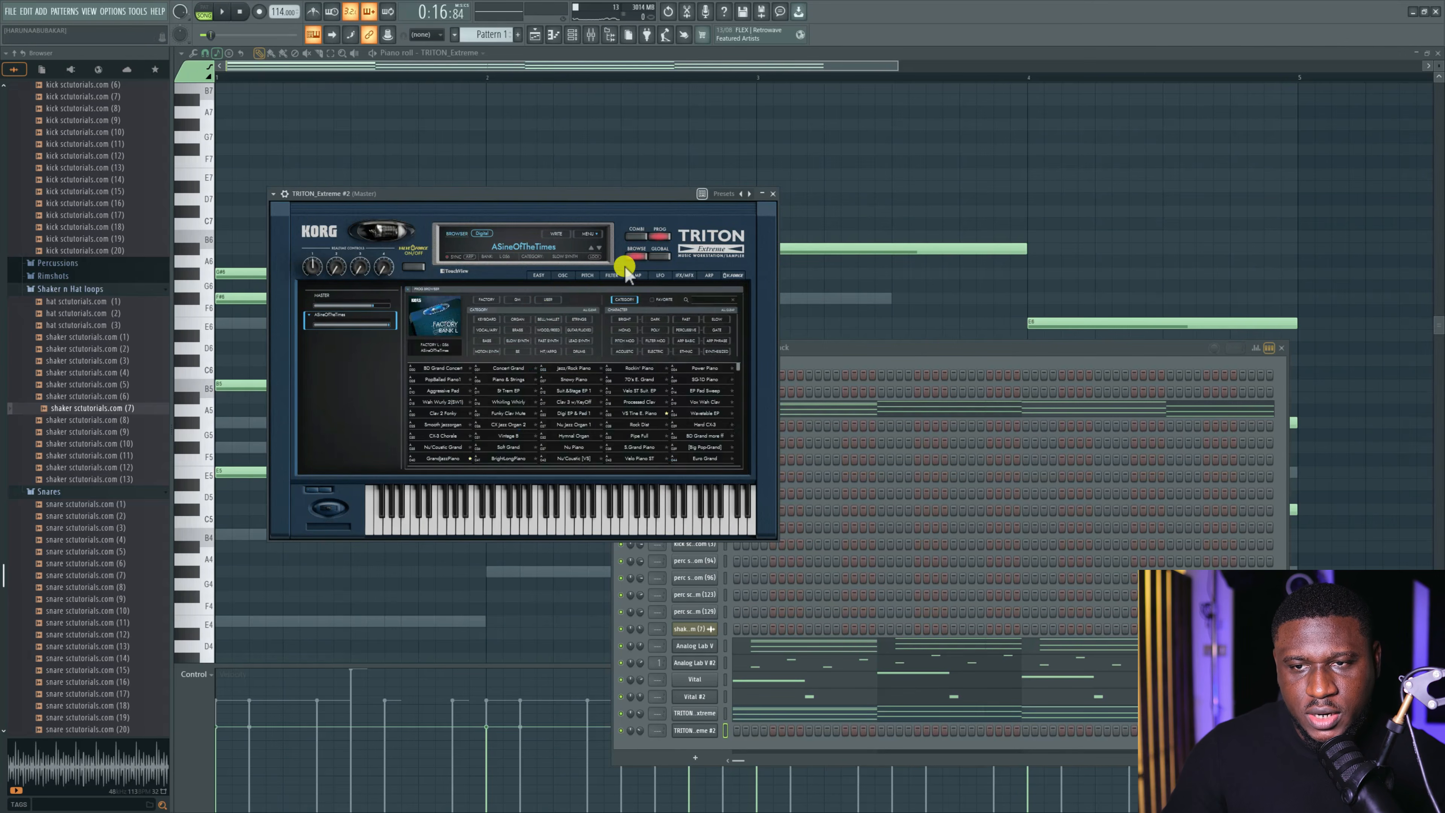
click(489, 340)
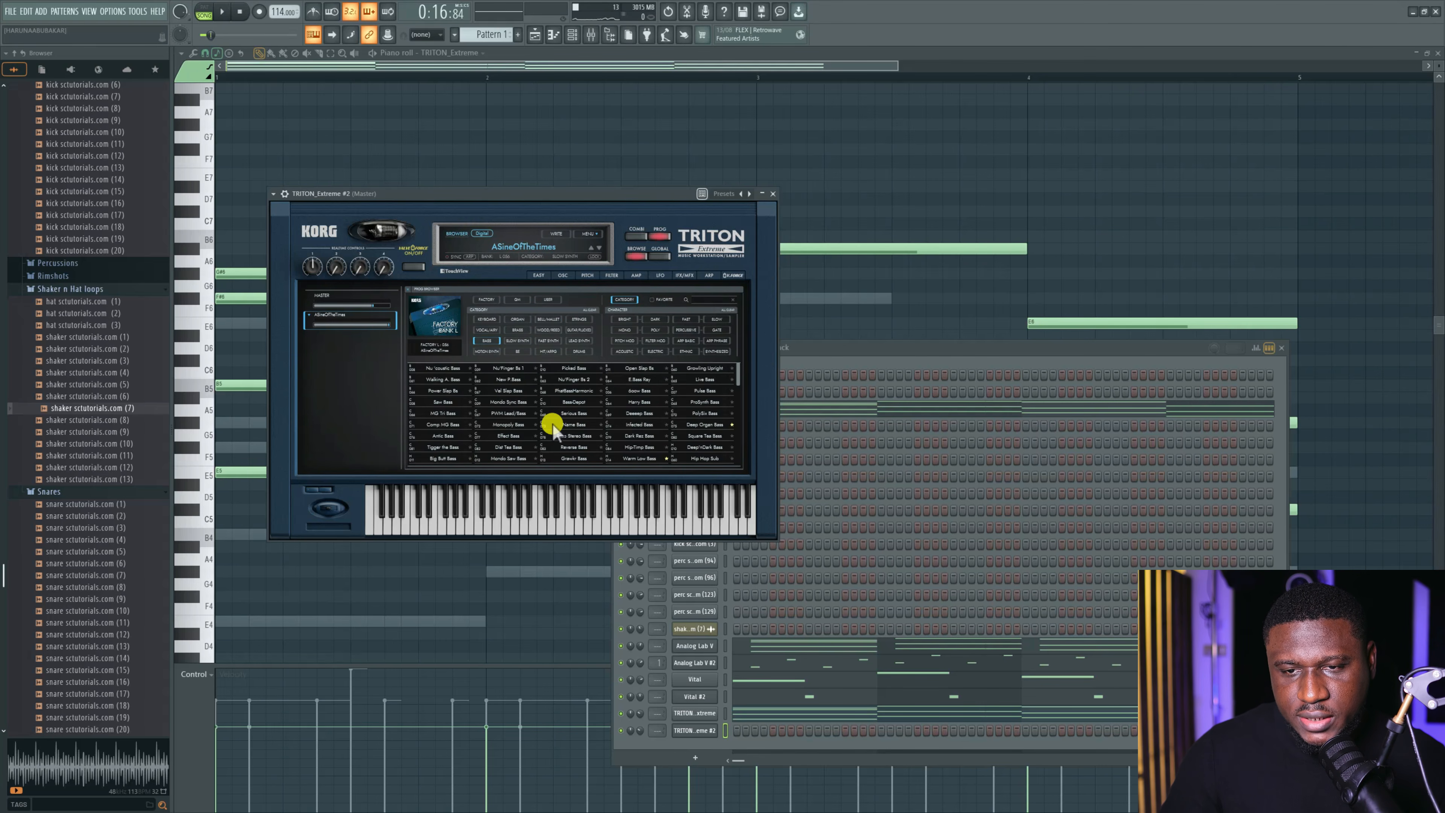
scroll(449, 418, down, 1)
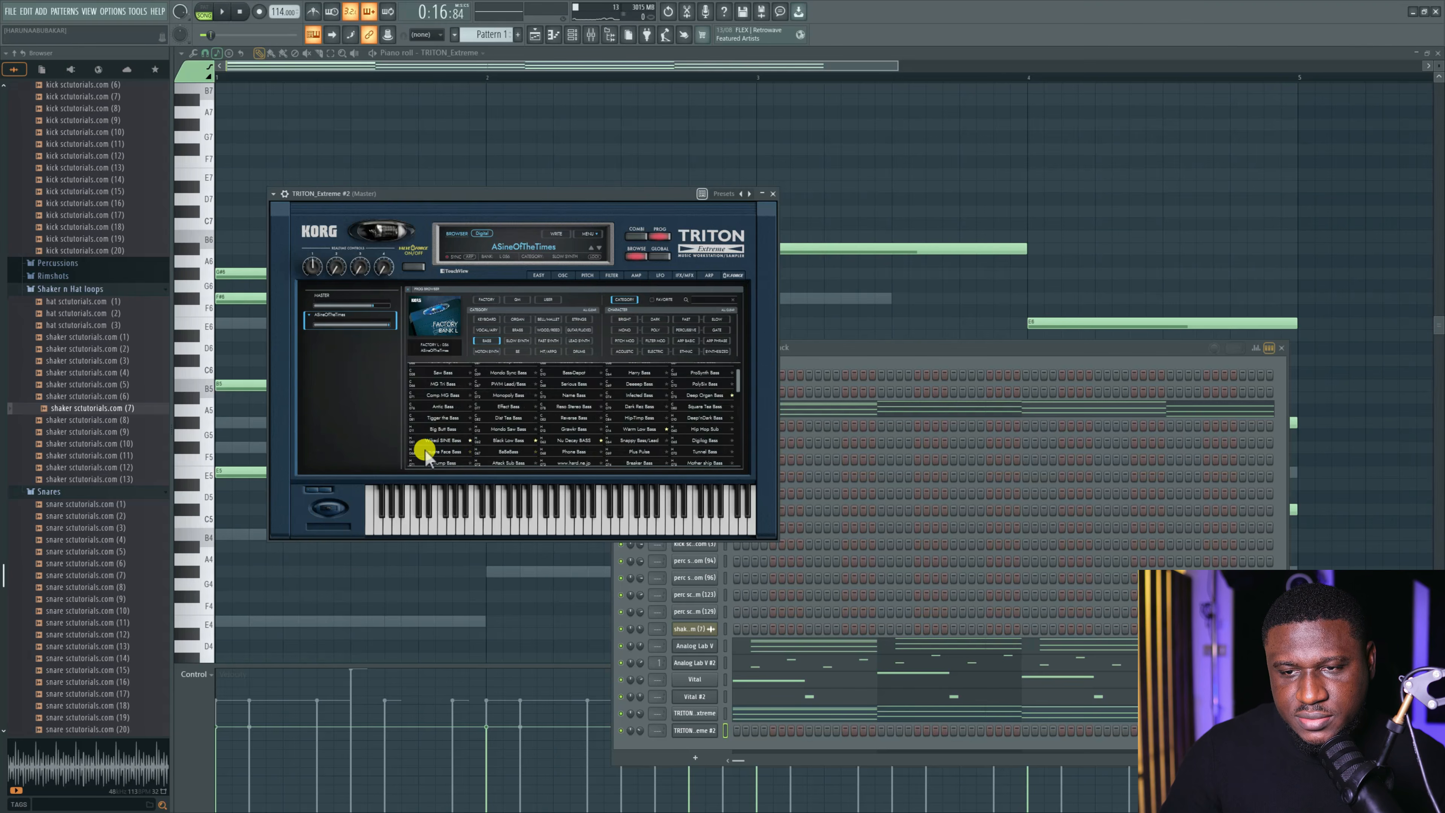
click(437, 440)
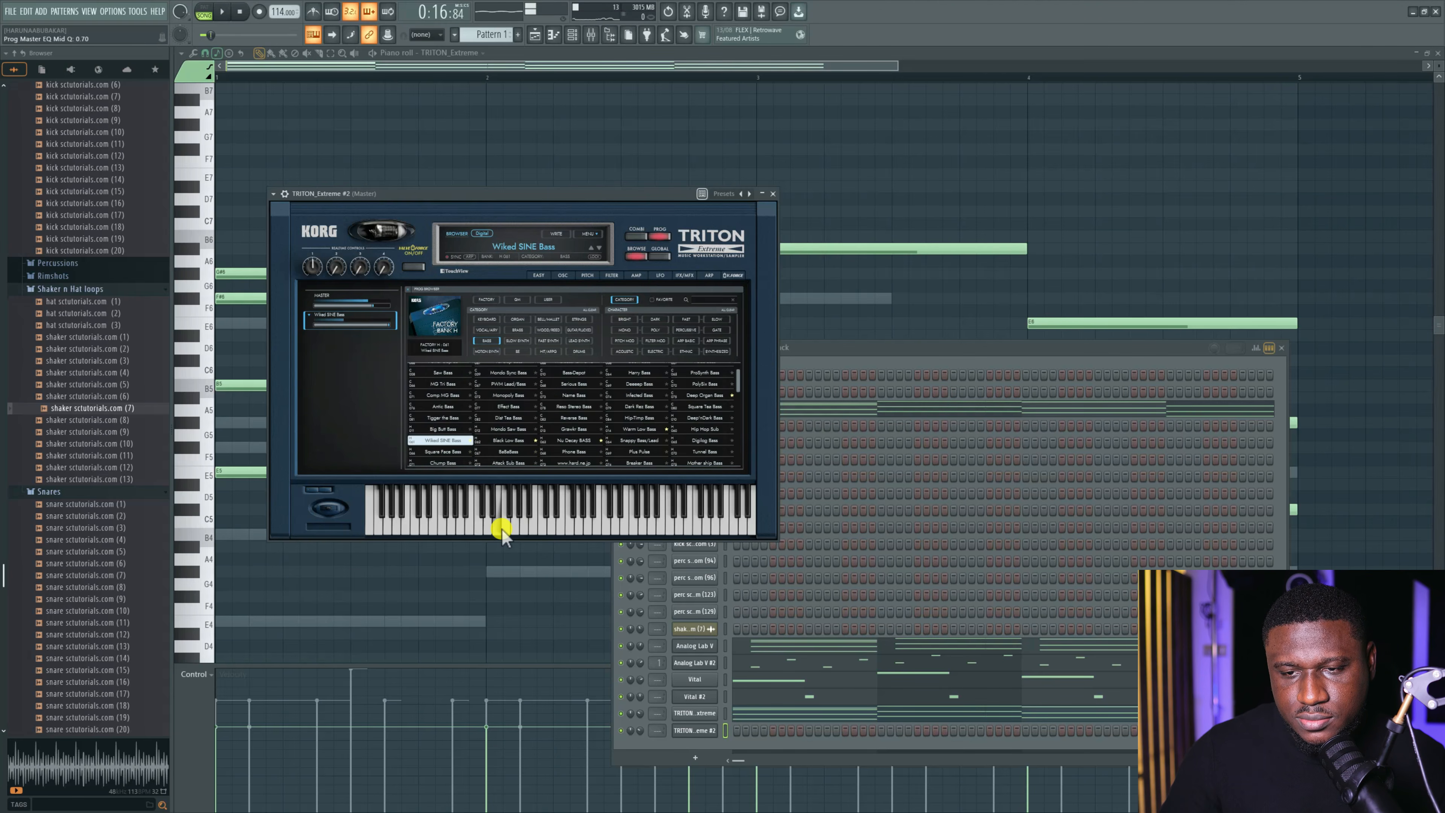
Draw one-bar bass notes E4, G#4, F#4 and C#4 across bars 1 to 4 in the cloned channel's piano roll.
right_click(695, 730)
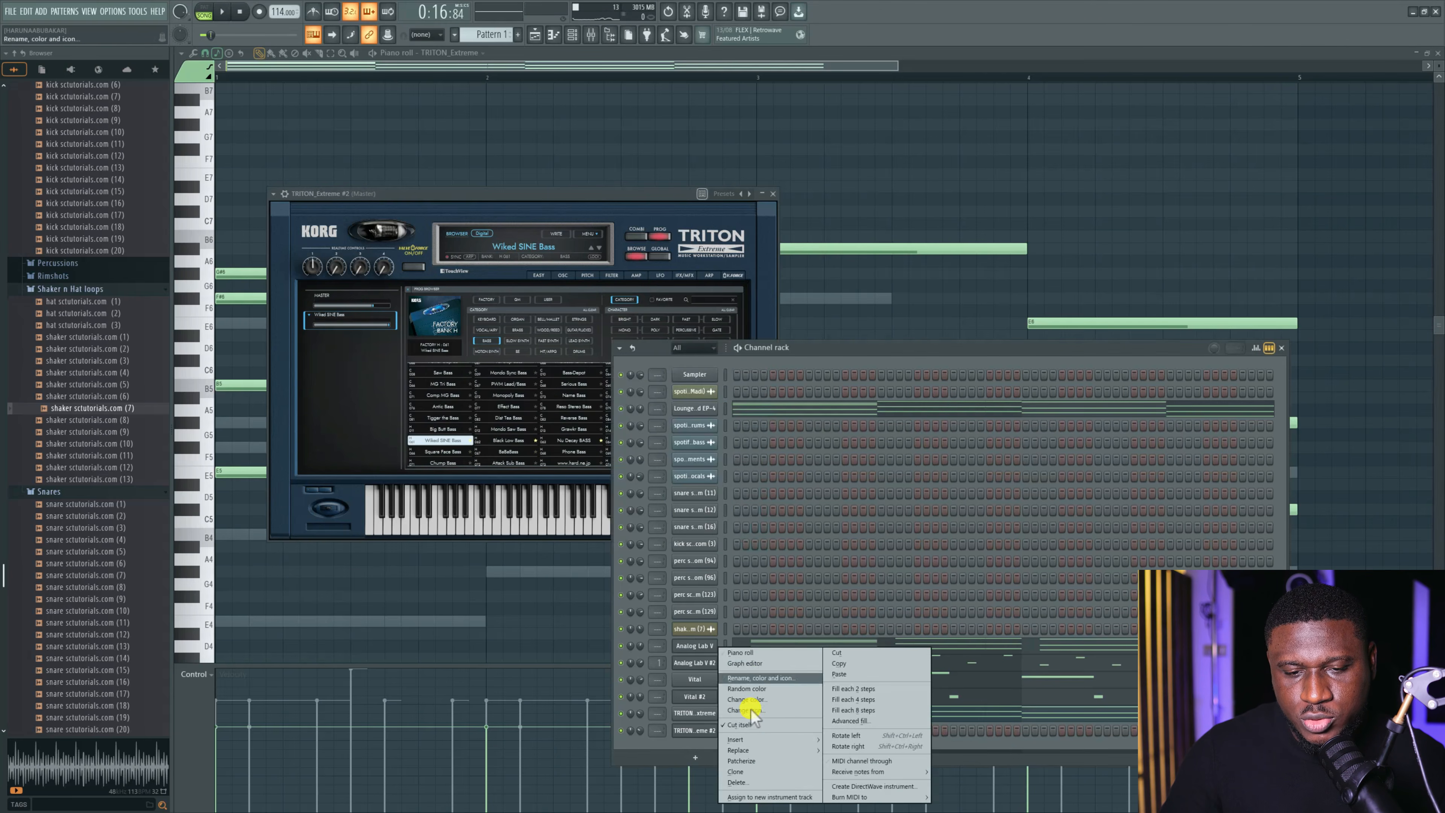
click(759, 653)
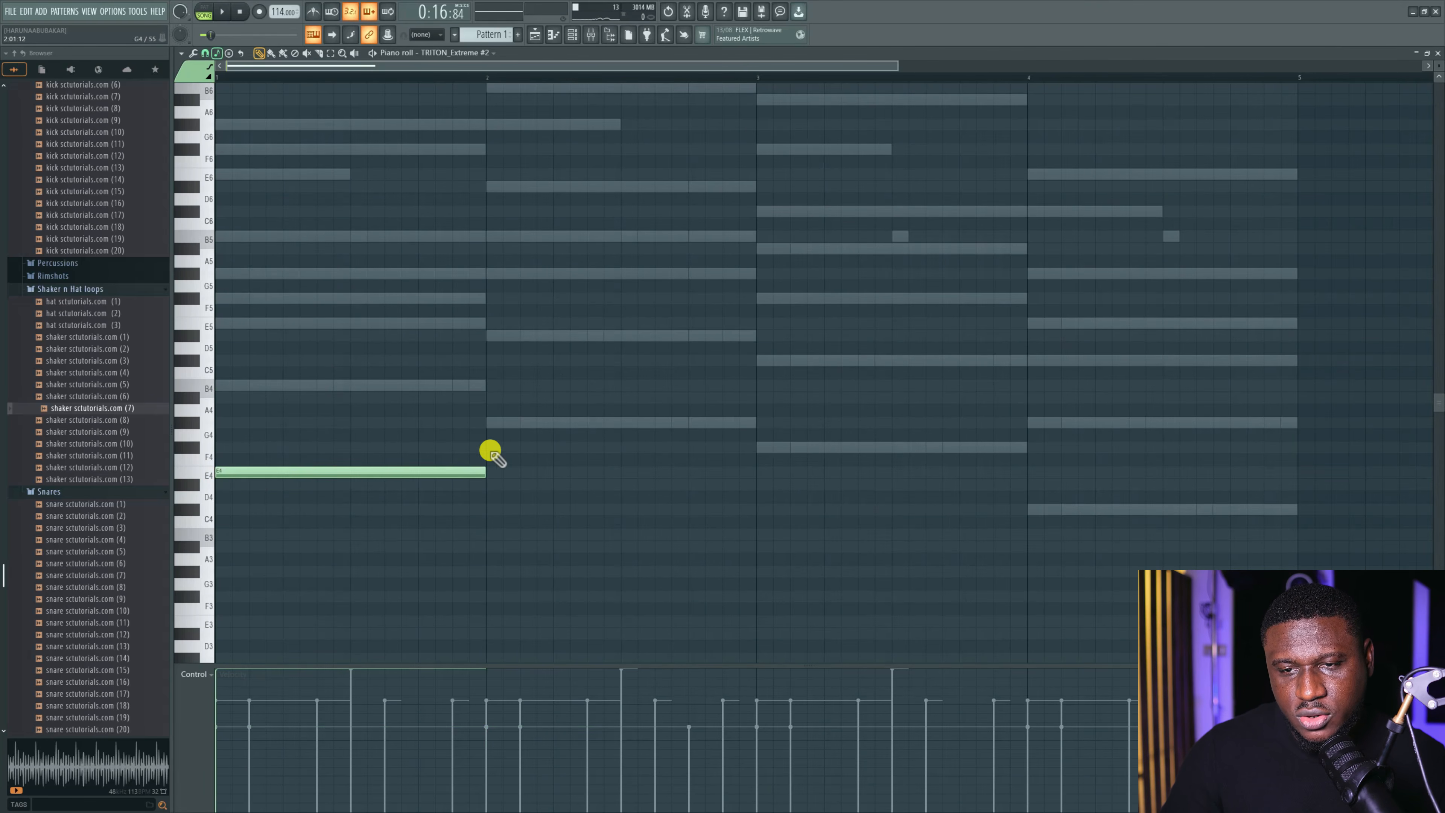
click(492, 425)
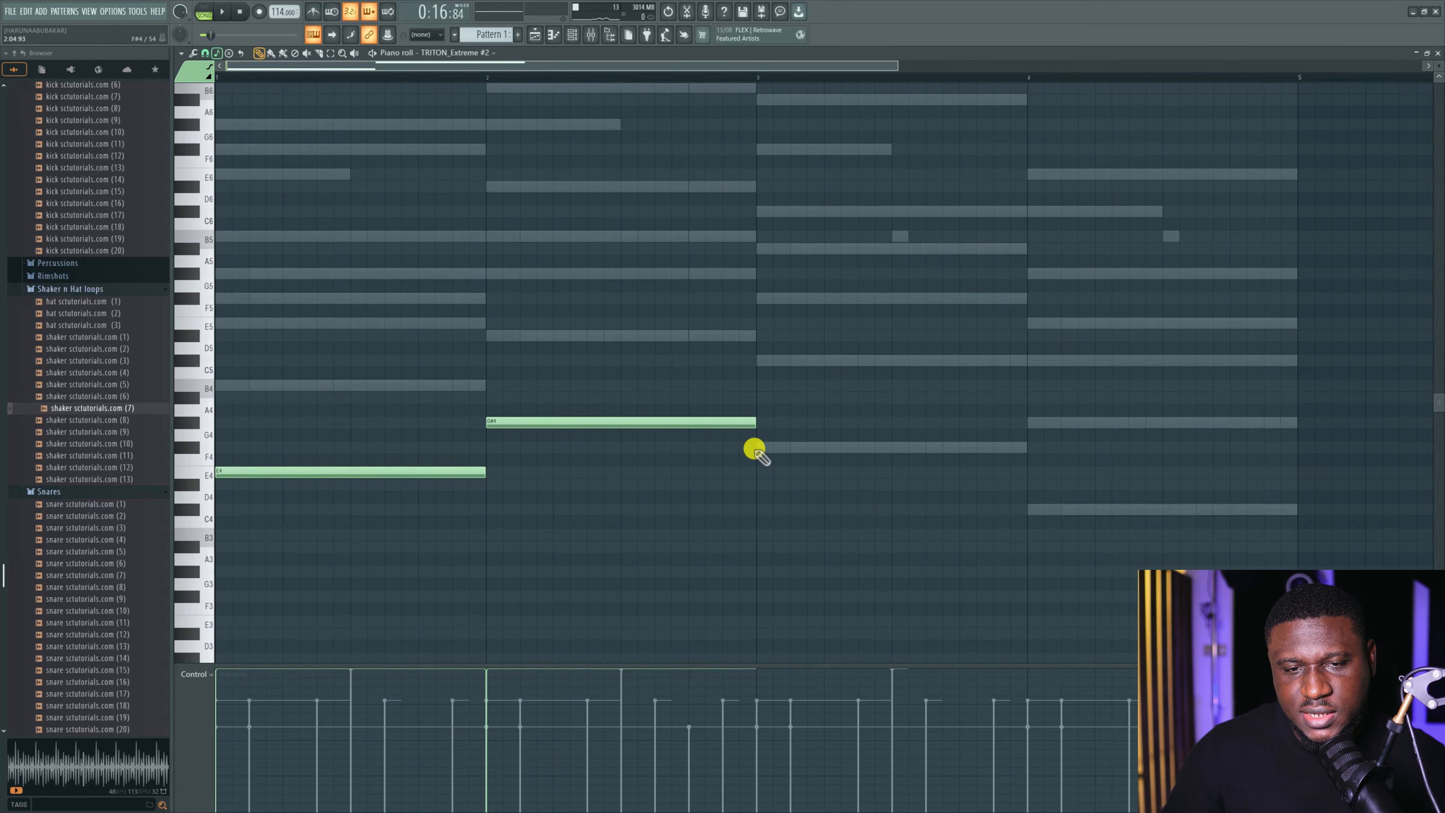
click(759, 448)
click(1029, 510)
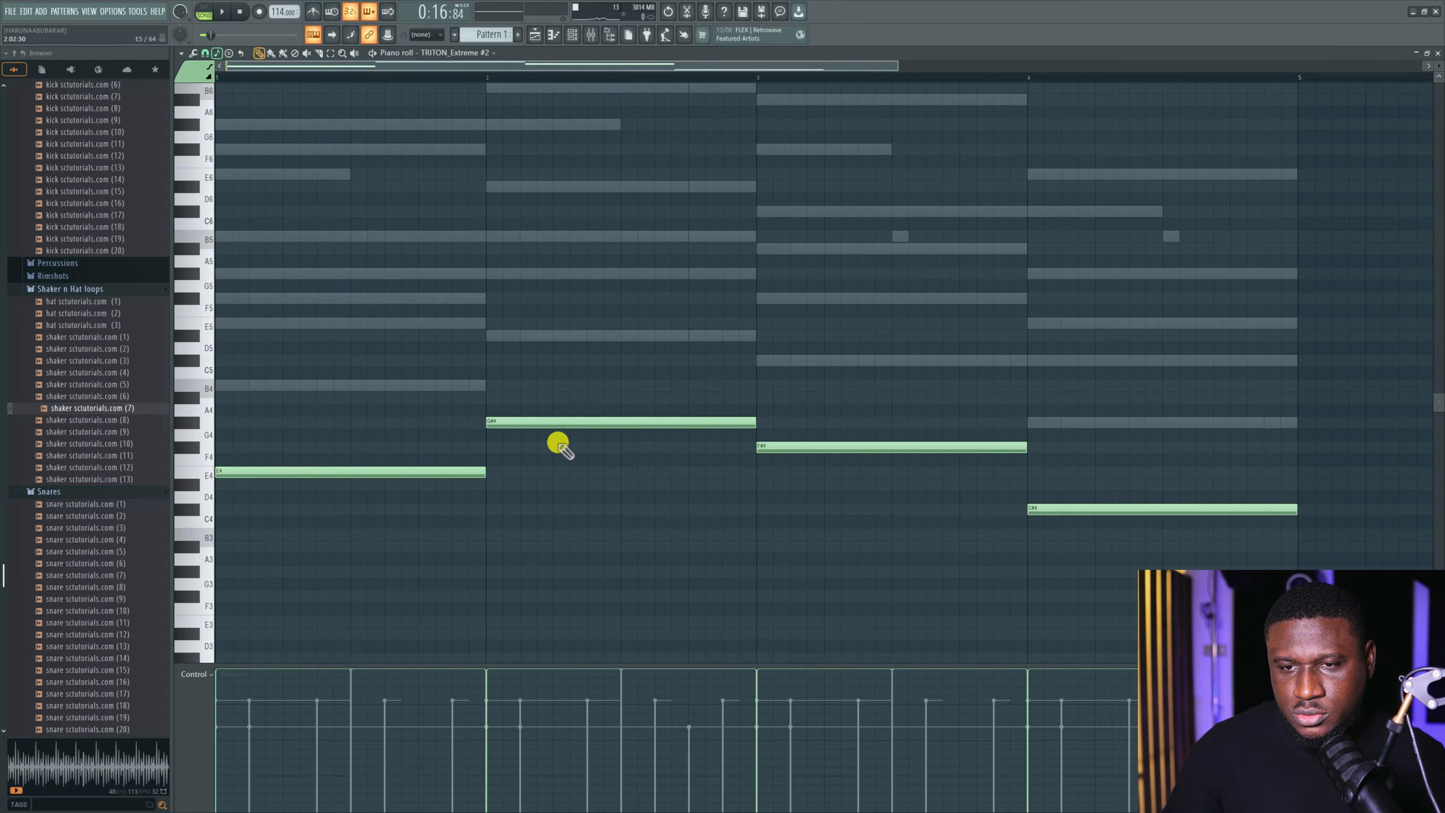
Play the pattern and set the volume of the TRITON Extreme #2 bass channel to about 65%.
key(space)
click(571, 36)
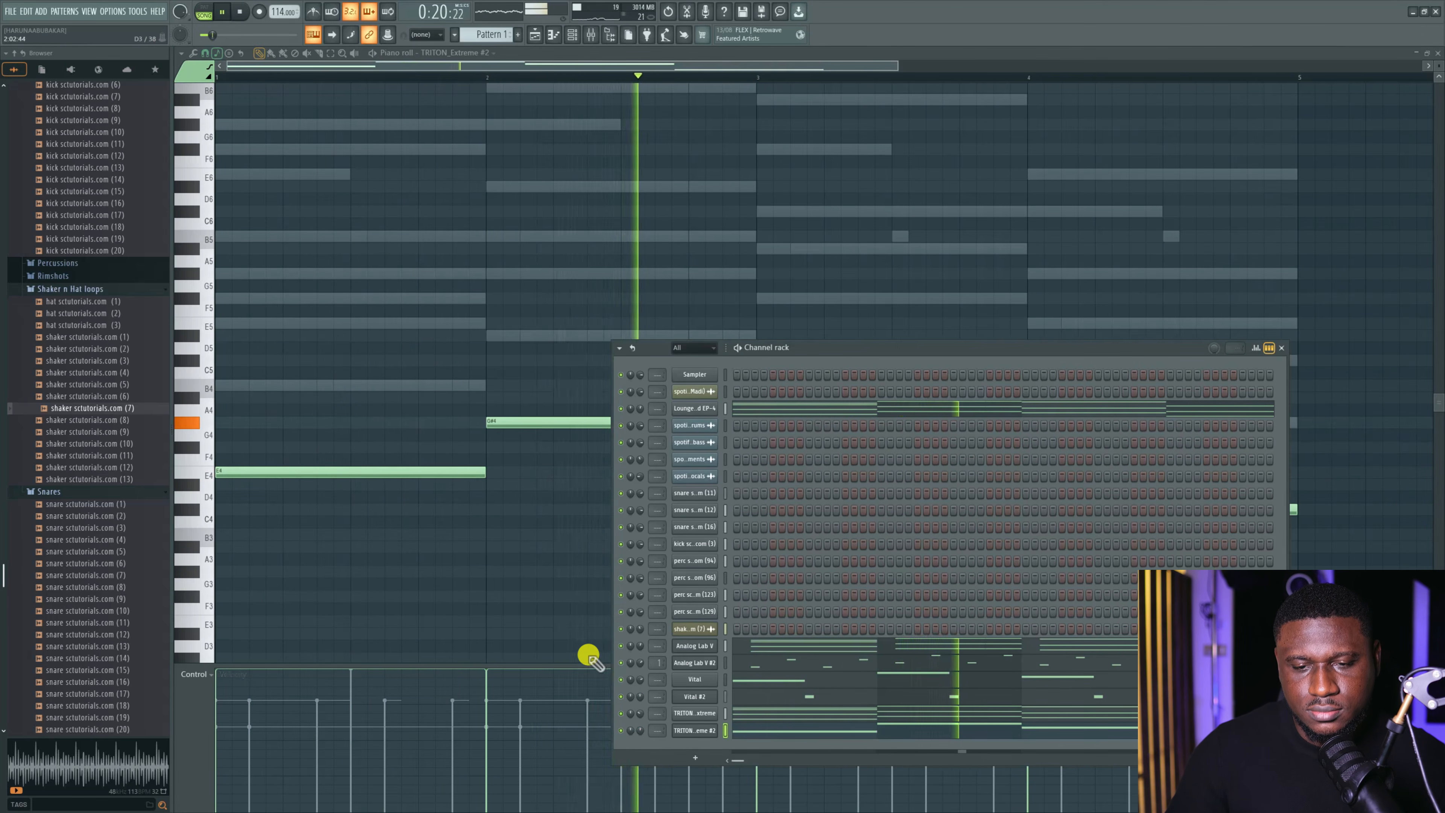
right_click(568, 575)
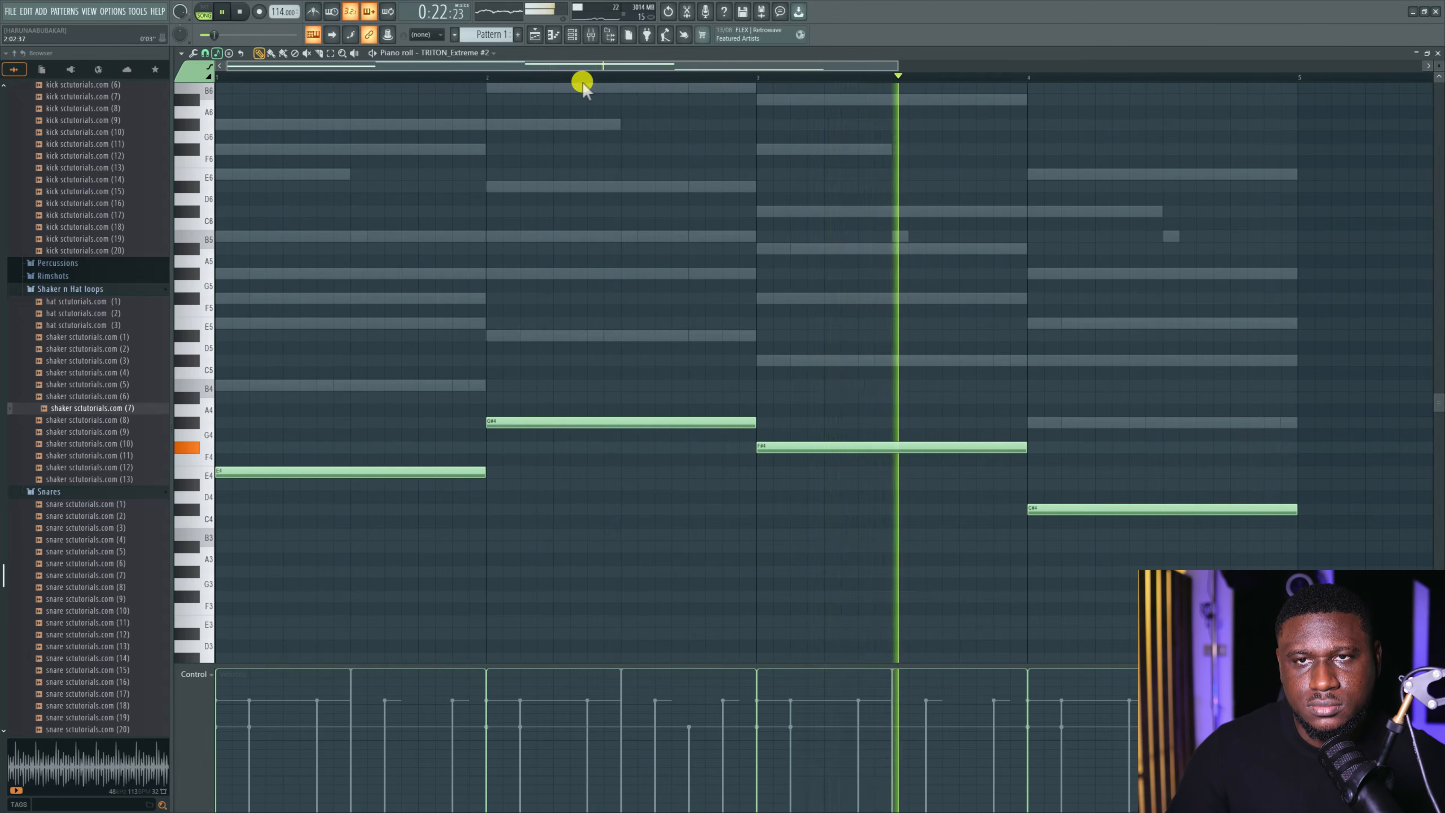
click(571, 35)
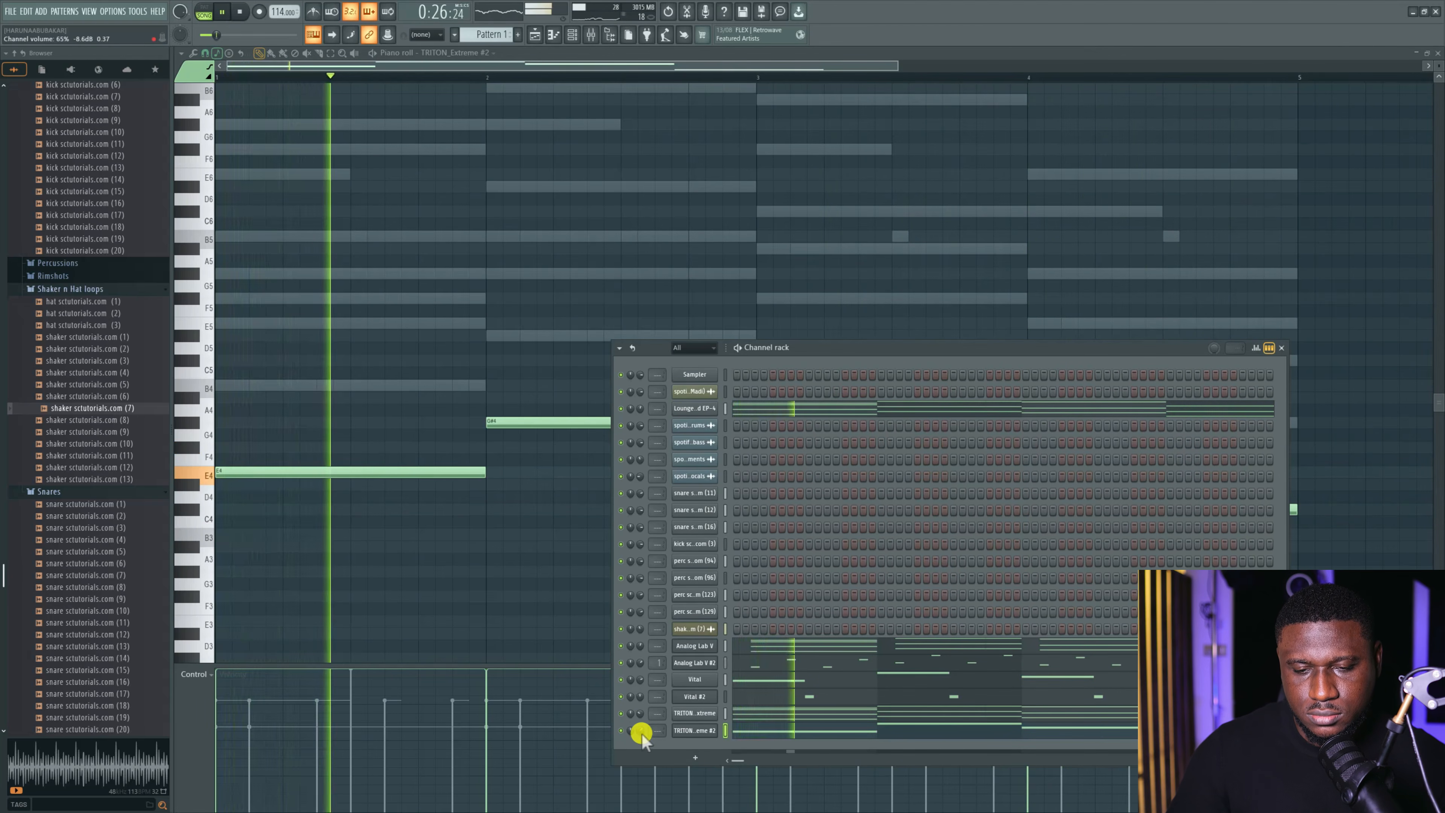
right_click(503, 576)
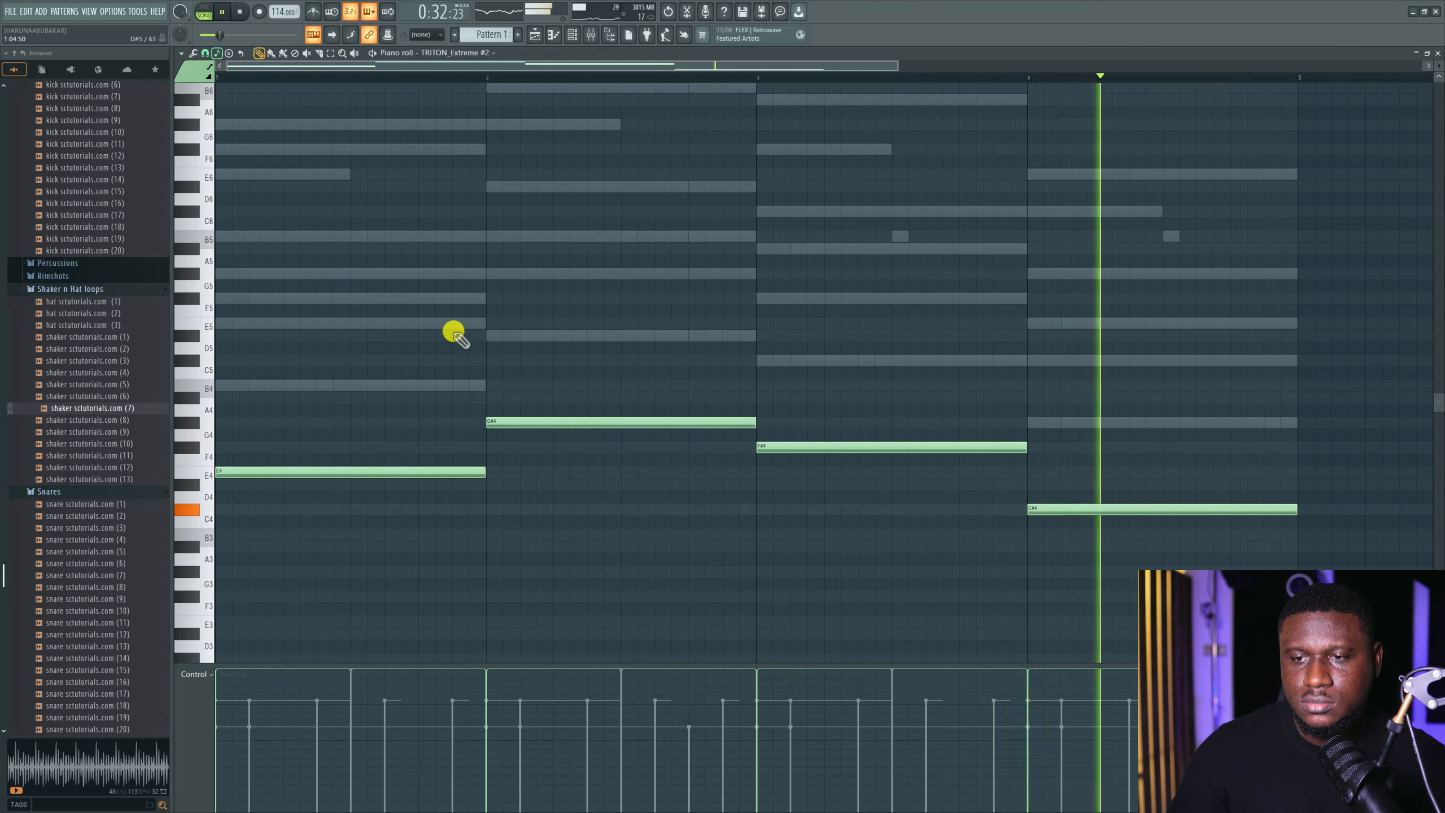
key(space)
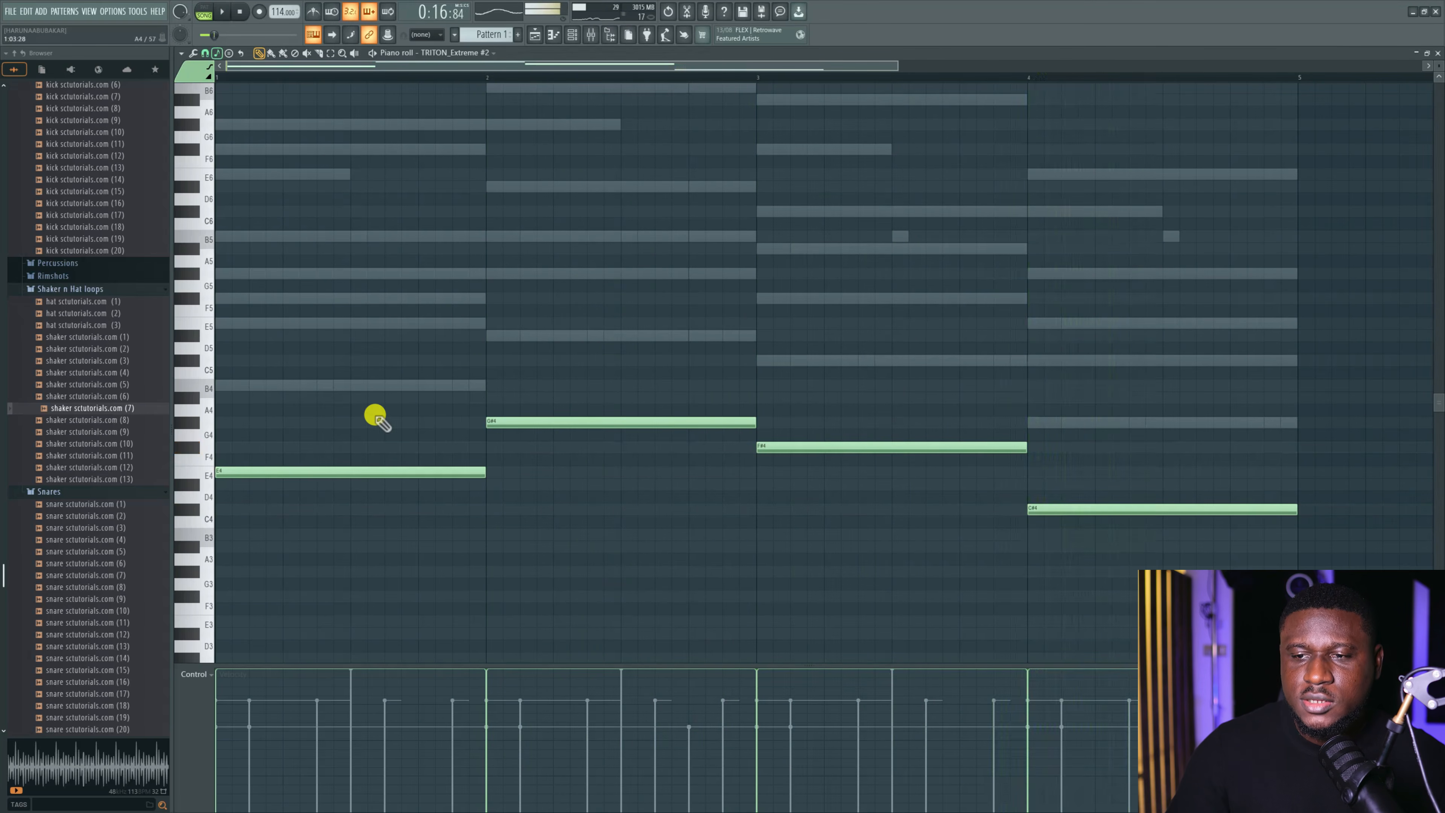
Play the pattern again to check the new bass against the other channels.
click(572, 34)
key(space)
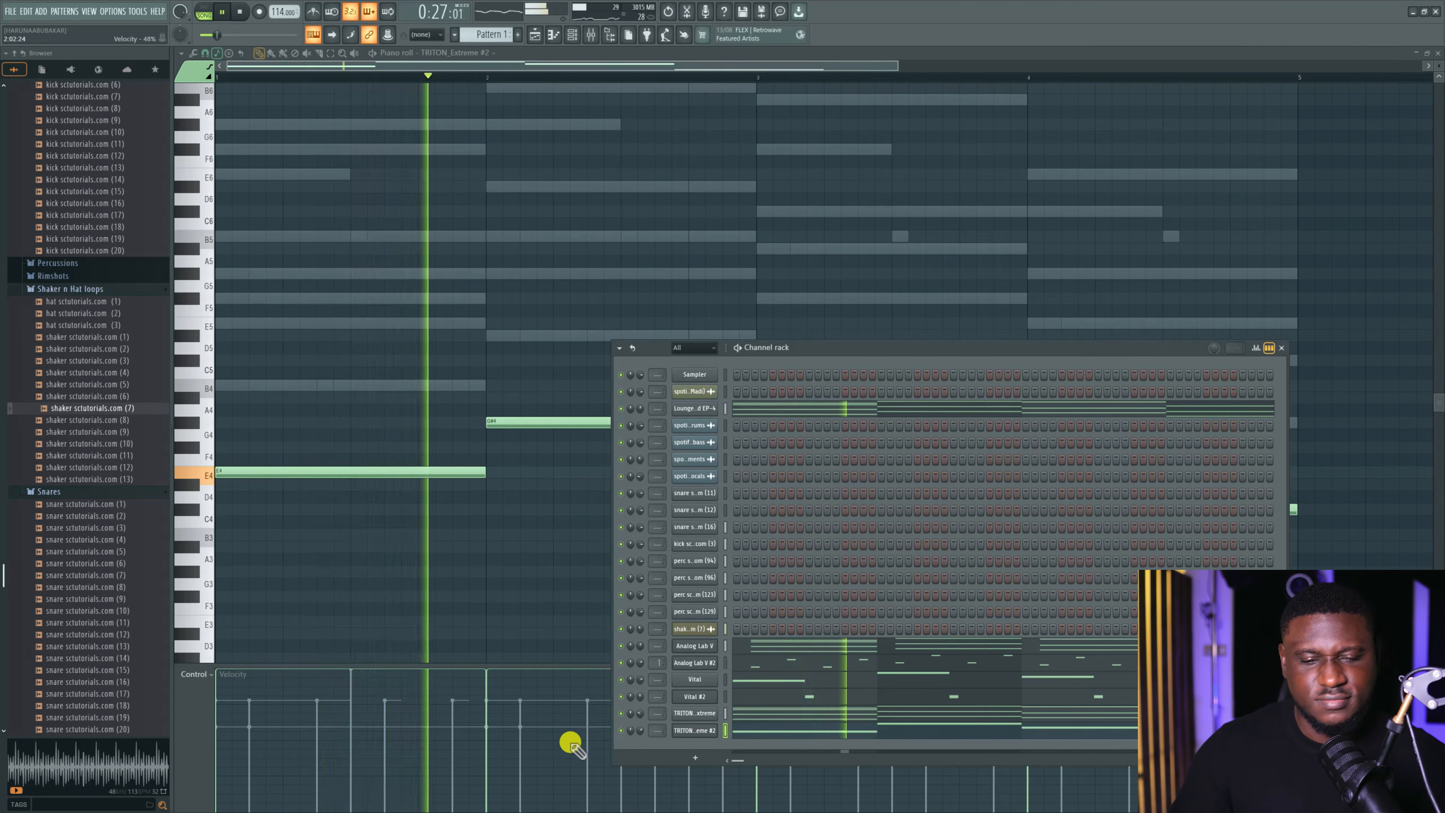
key(F6)
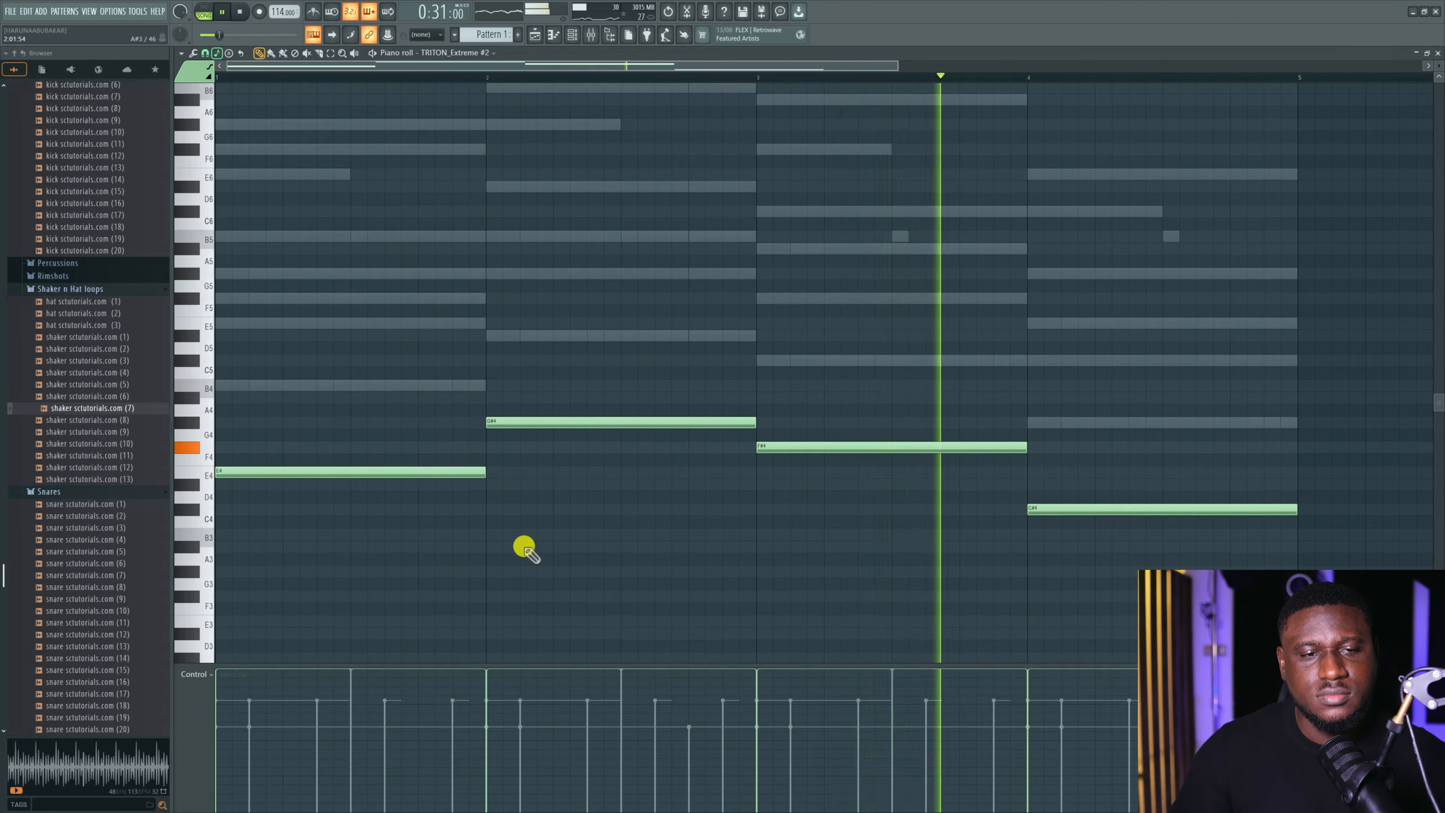
key(space)
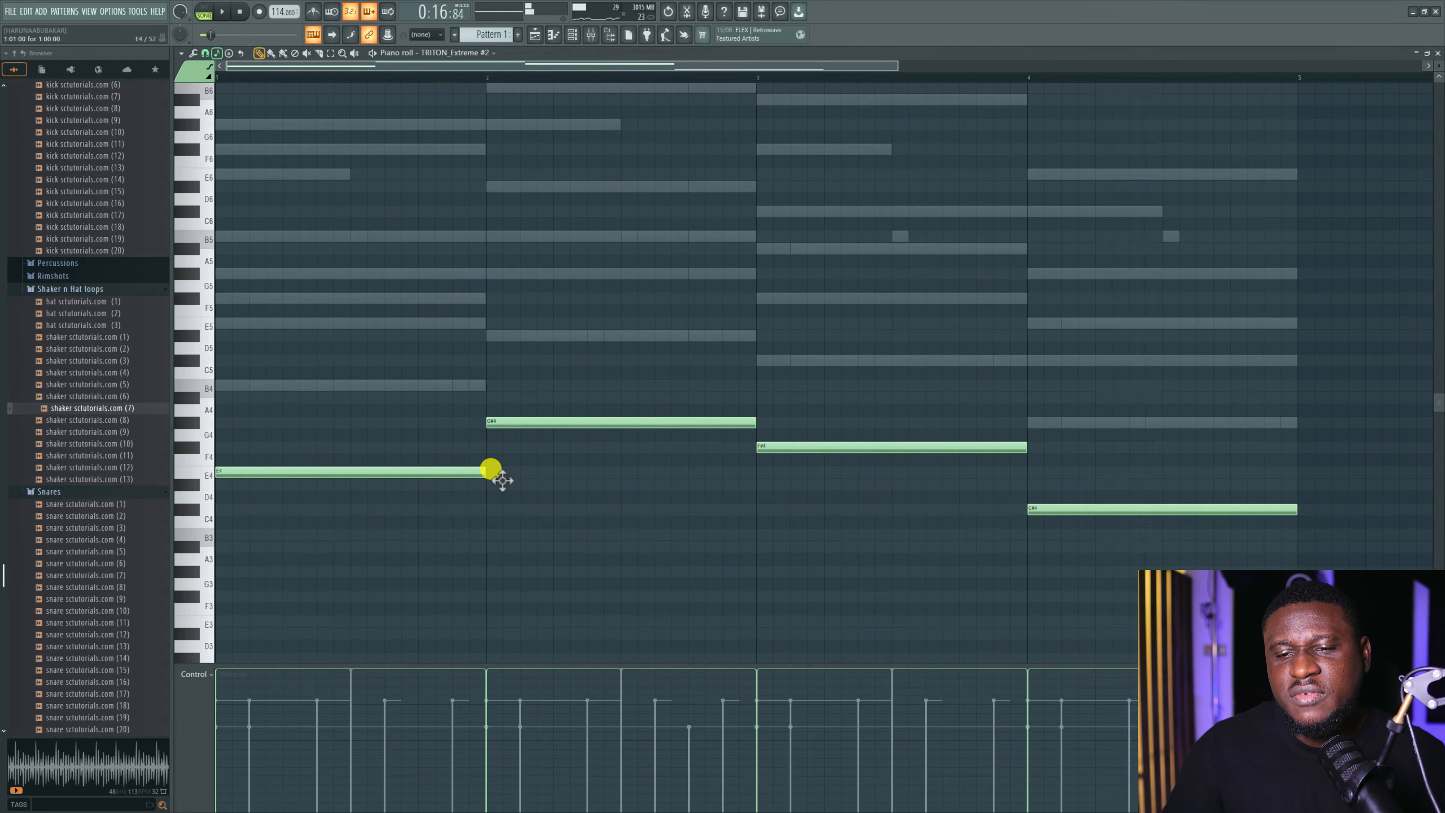
Shorten the bar 1 E4 bass note to three beats, add a one-beat B4 at the bar's end, and play the pattern.
right_click(473, 472)
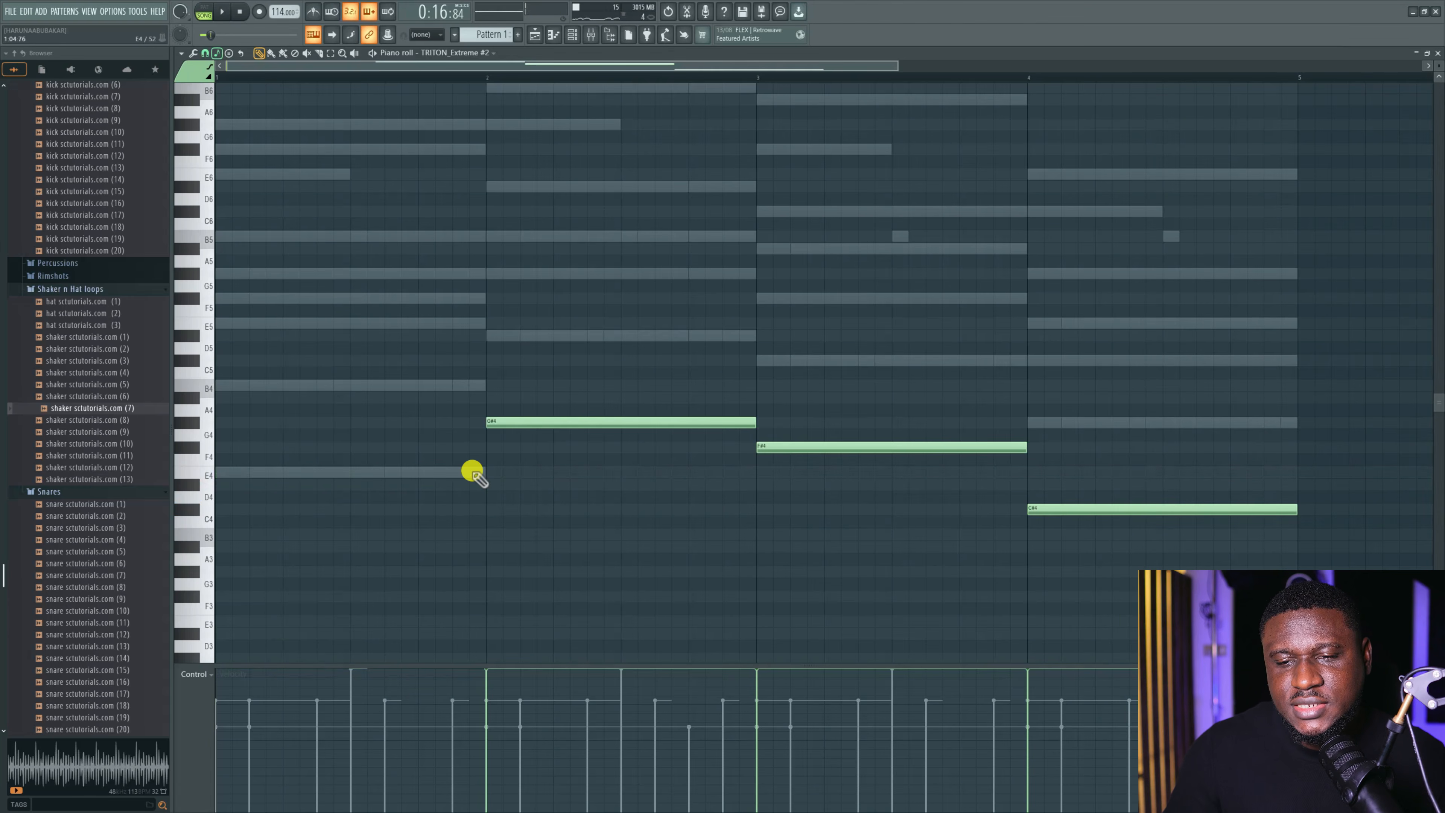
key(ctrl+z)
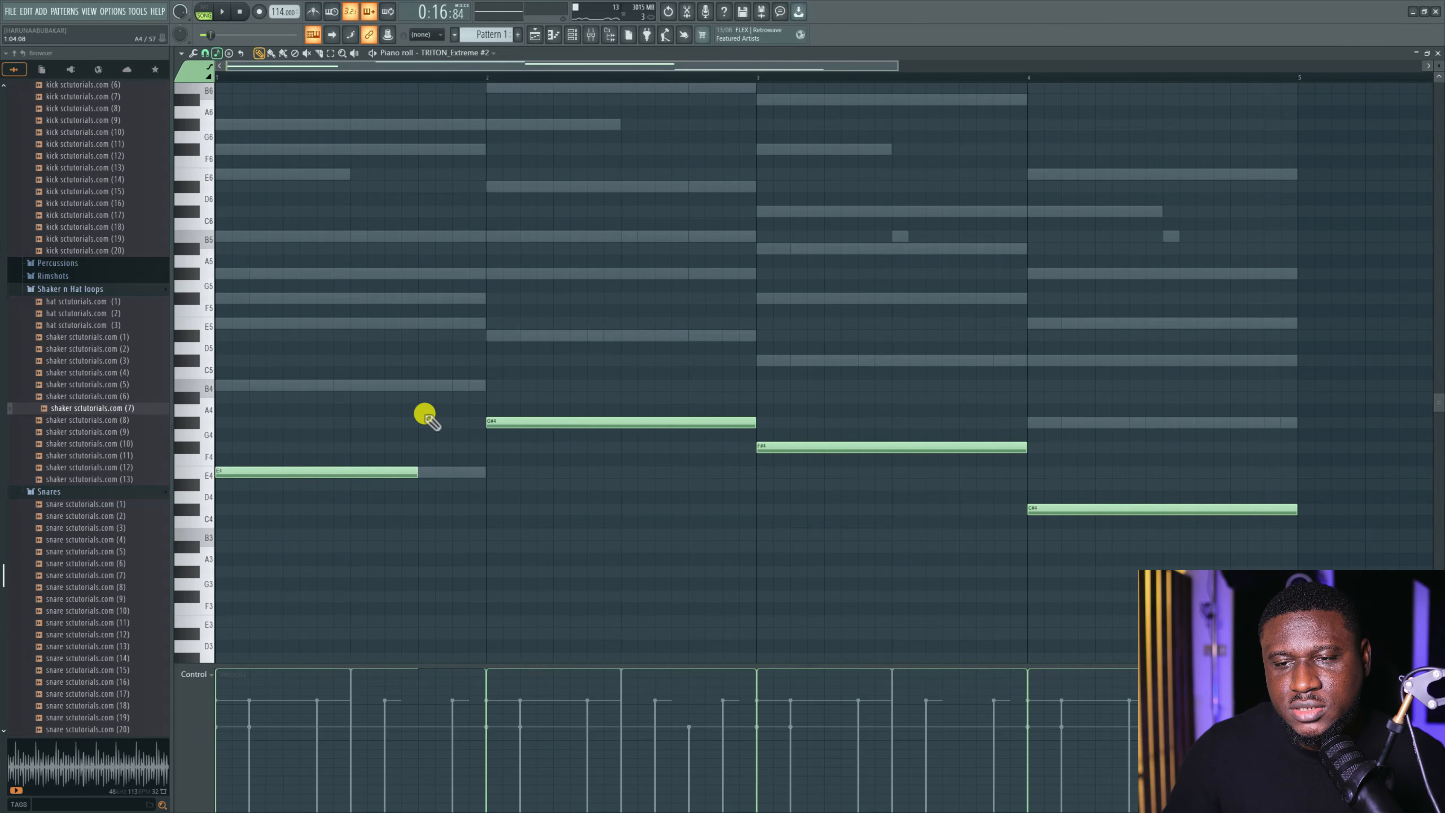
click(421, 385)
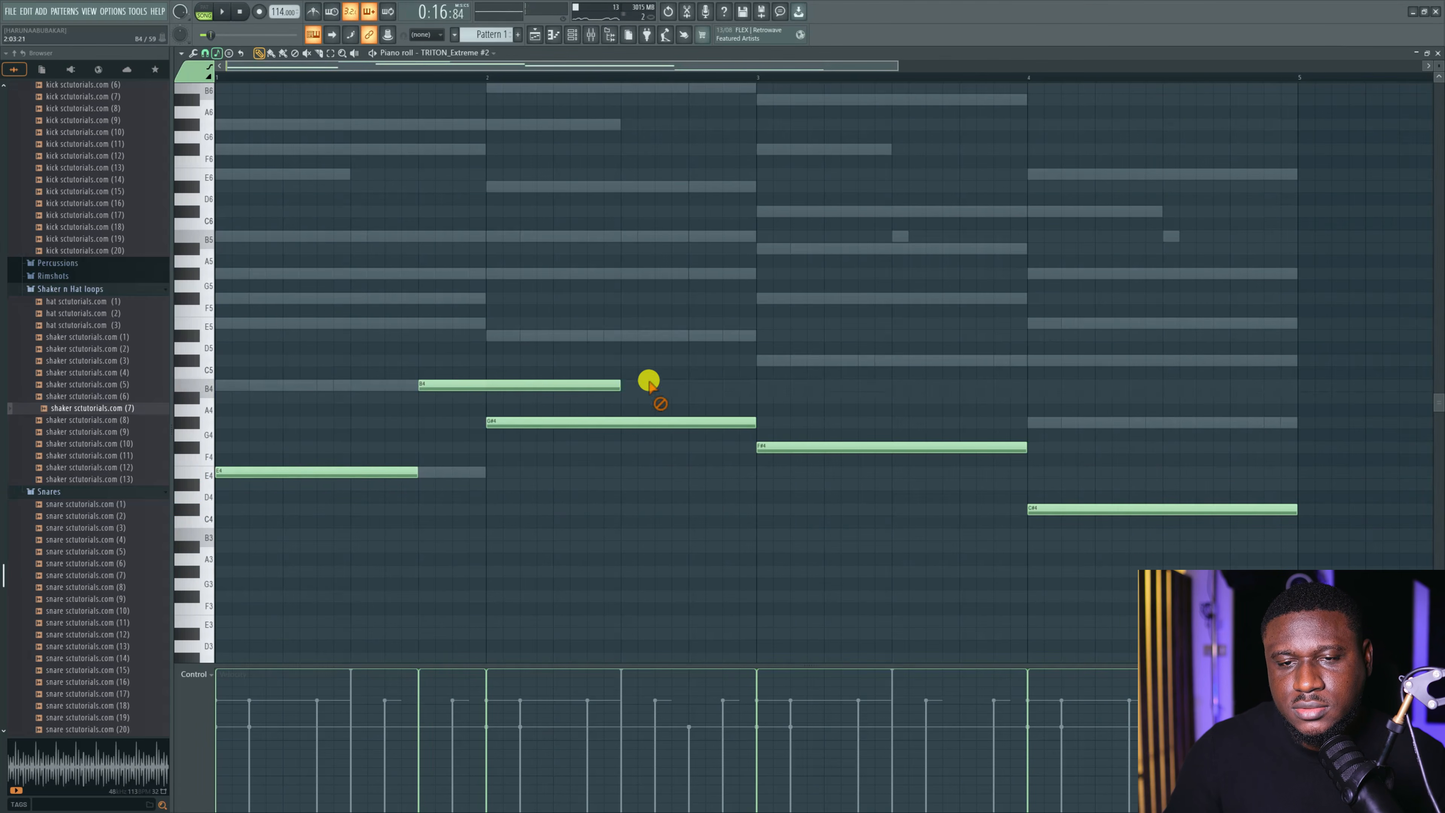
drag(470, 394, 490, 399)
key(space)
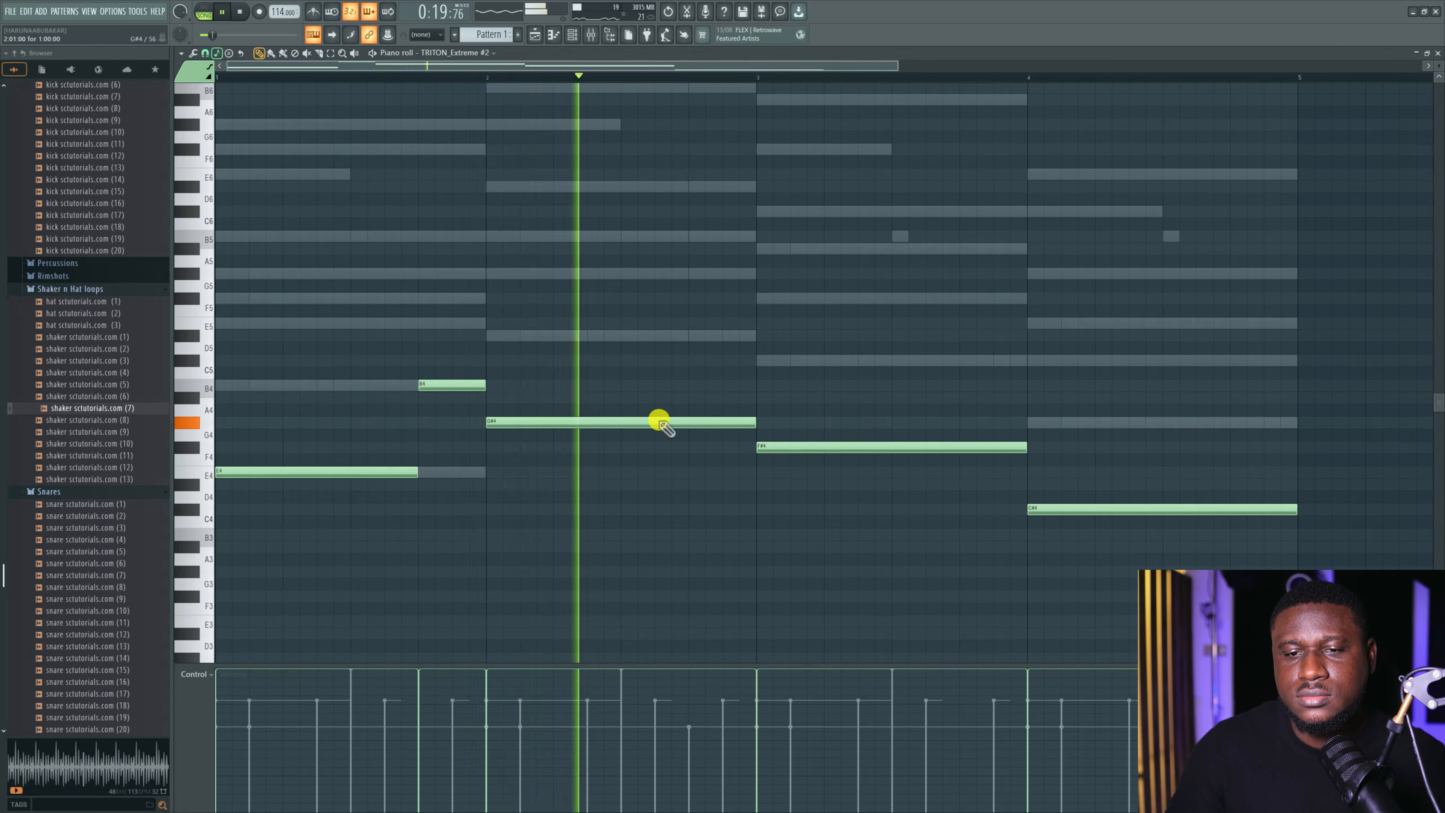
key(space)
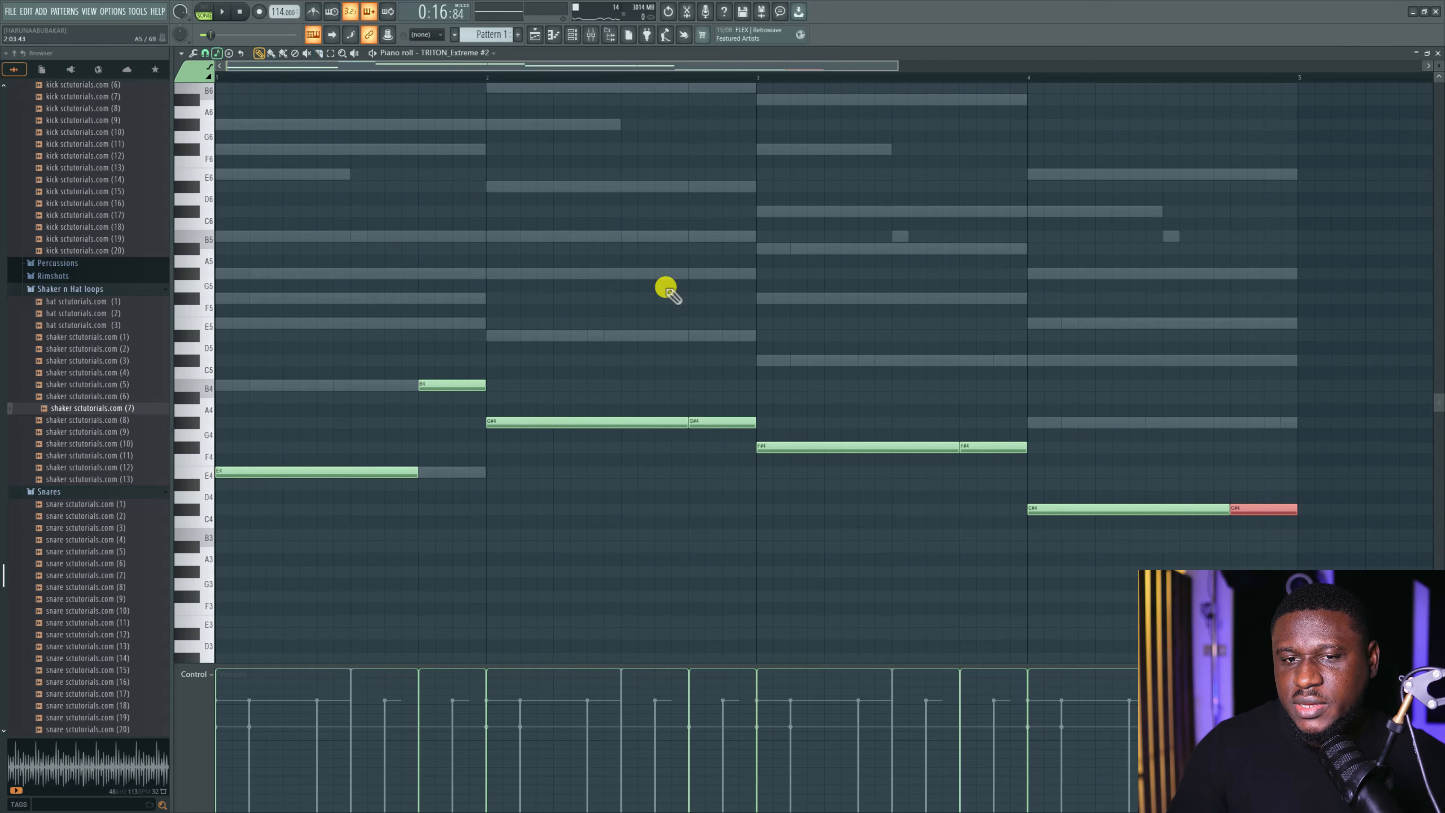
Move the split-off last-beat bass notes of bars 2 and 3 up to D#5 and C#5, and slightly shorten bar 4's long C#4.
drag(713, 420, 722, 345)
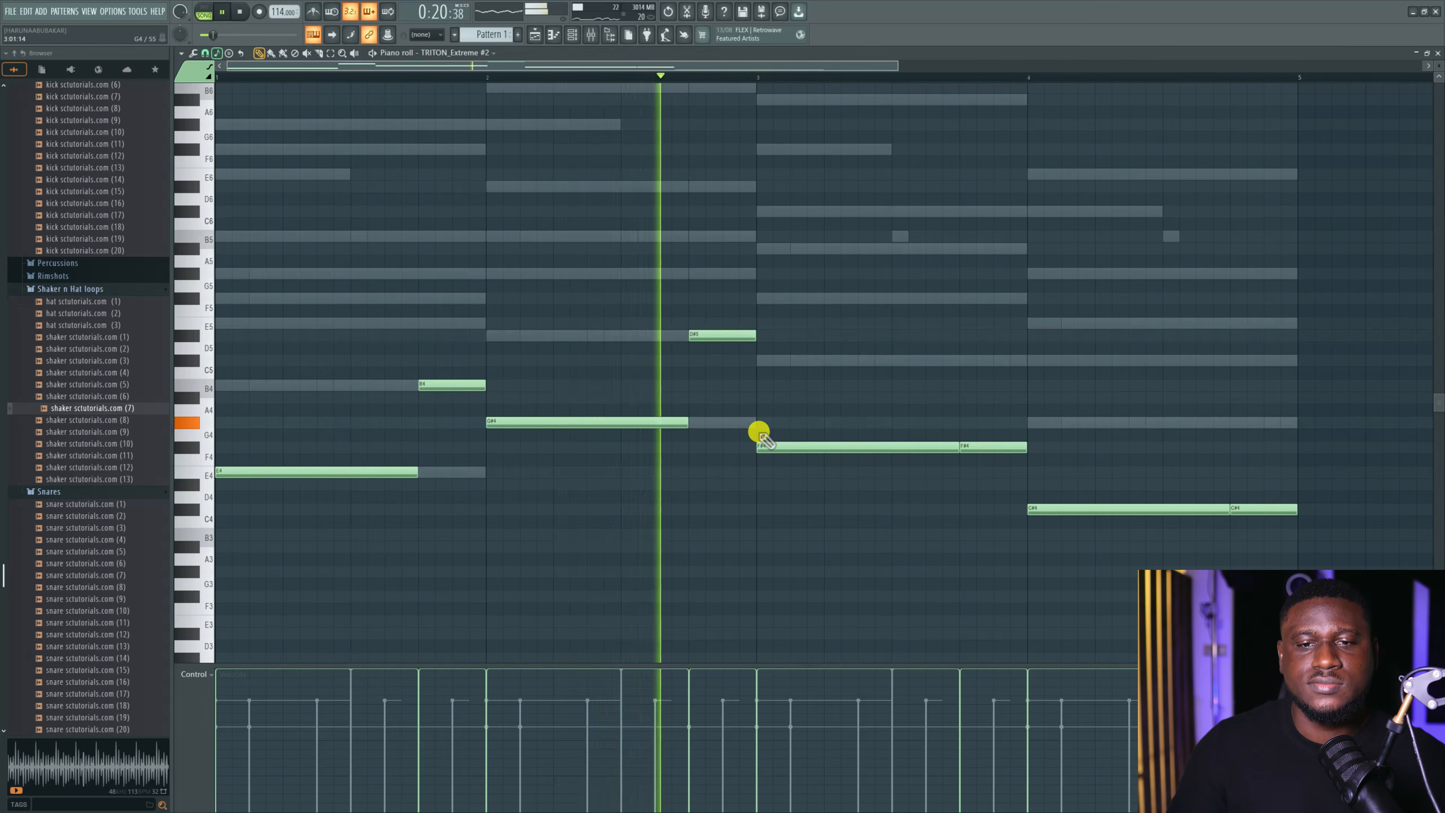
drag(1000, 450, 1005, 374)
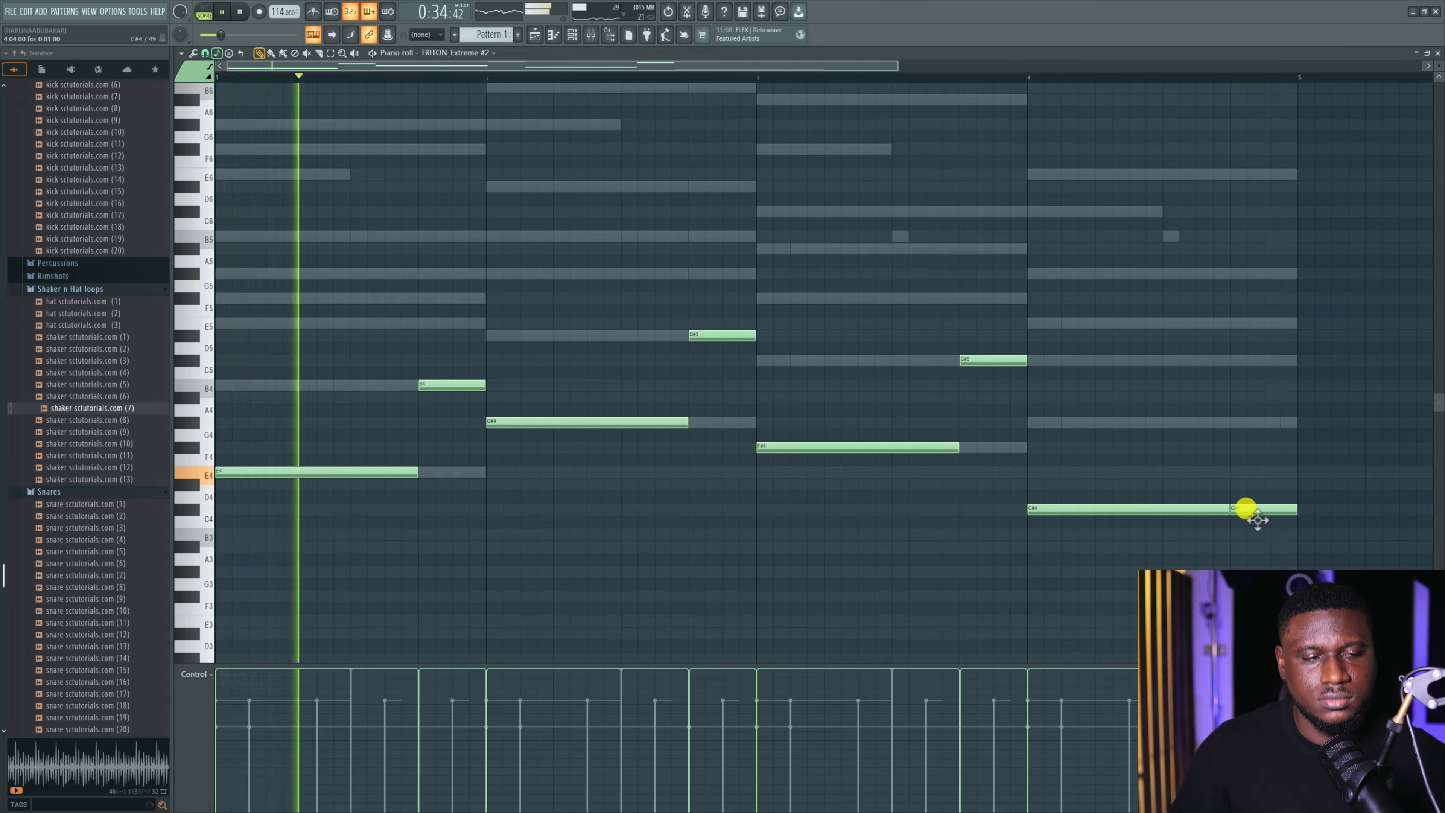
drag(1218, 510, 1212, 510)
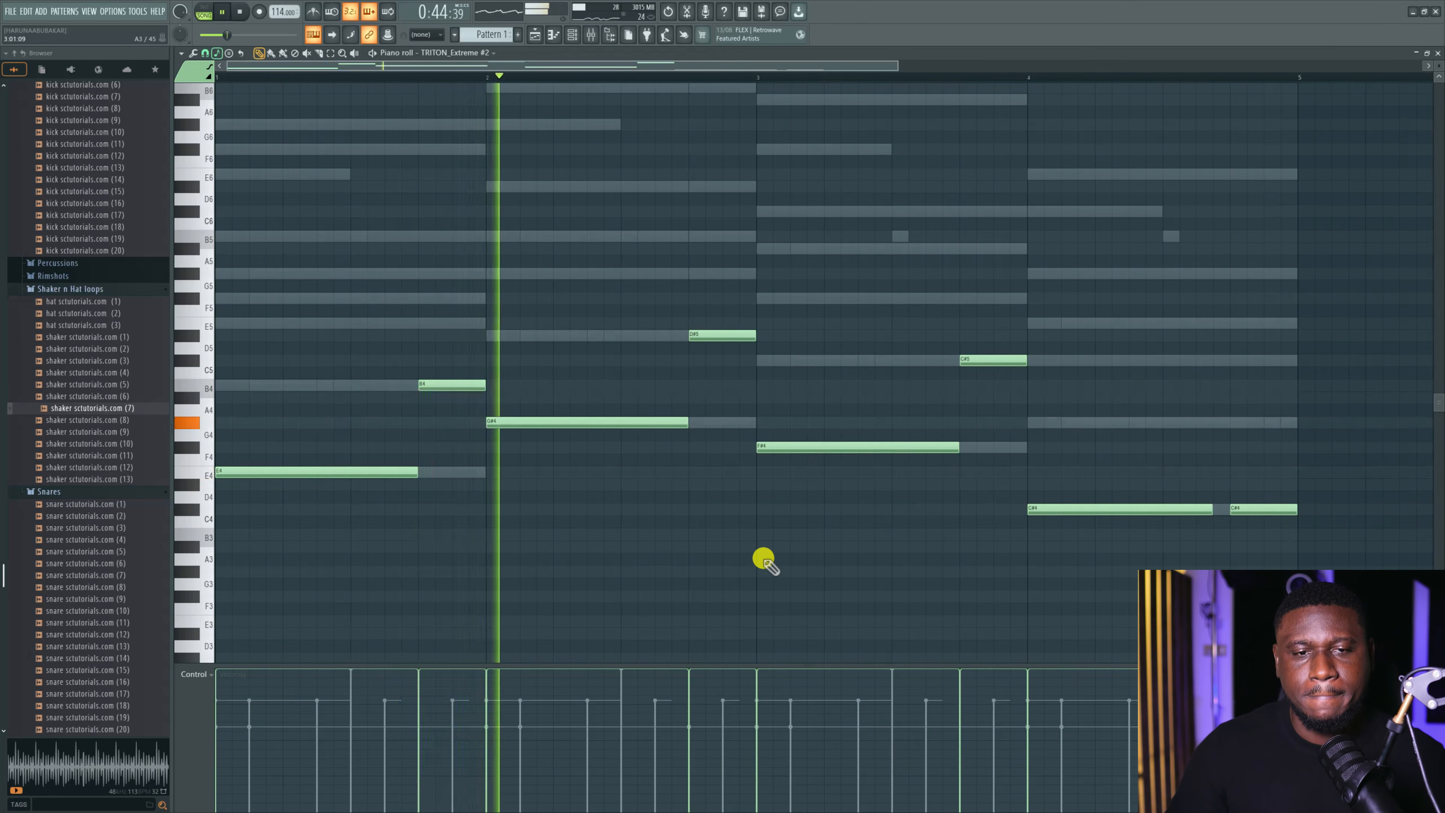
Unmute the vocals on Track 5 in the playlist and play them against the beat.
click(535, 34)
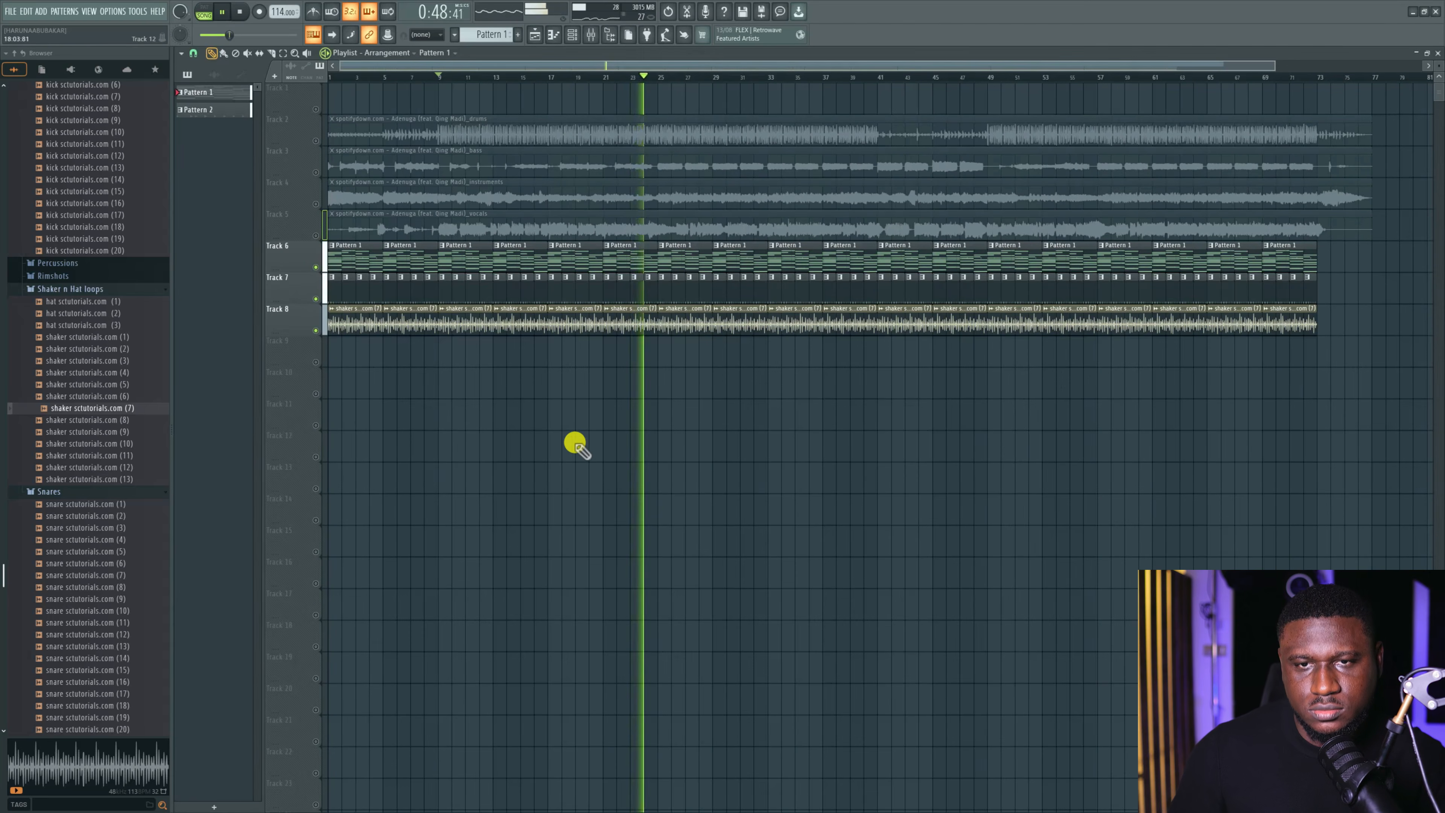
key(space)
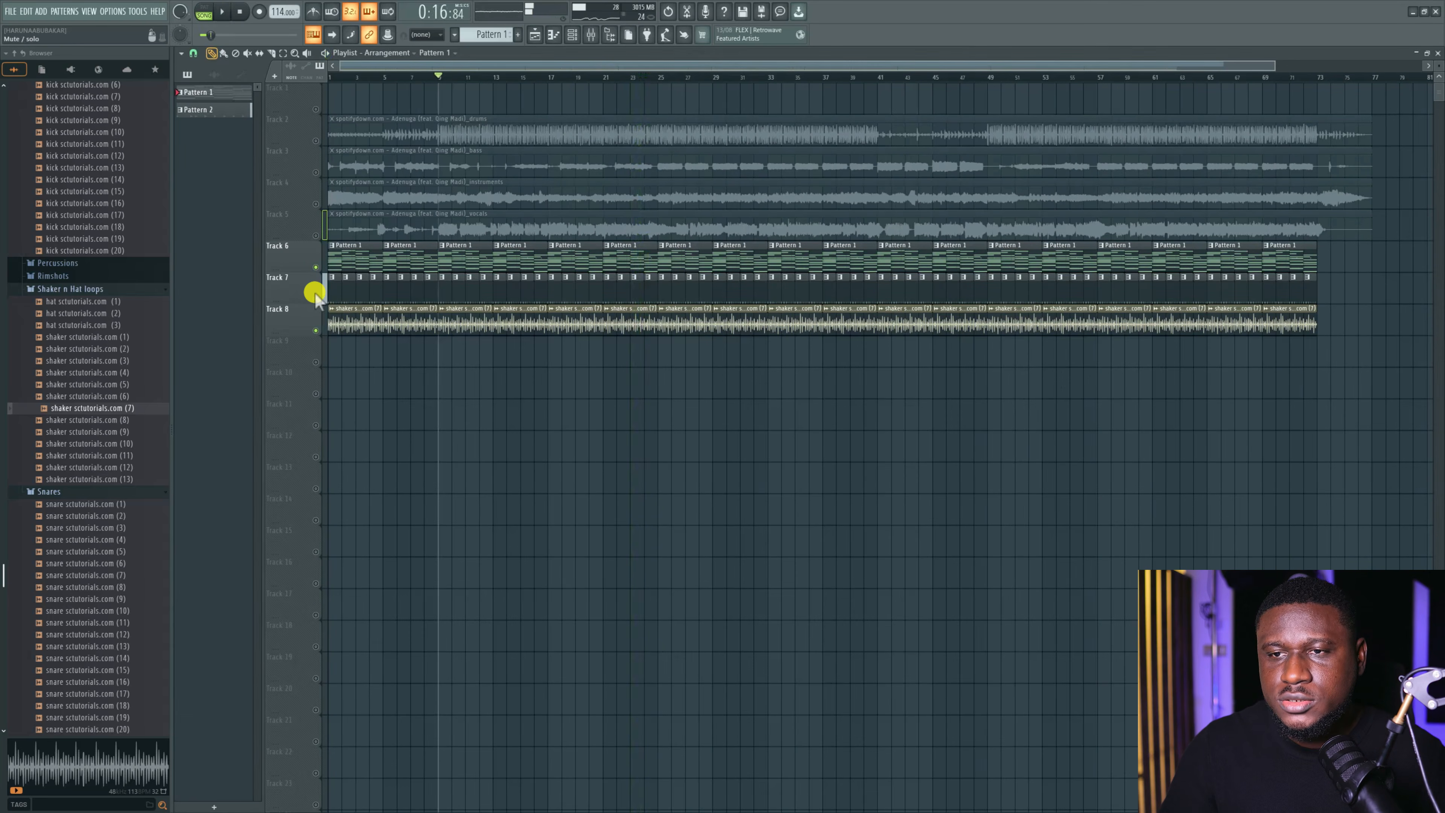
click(315, 235)
key(space)
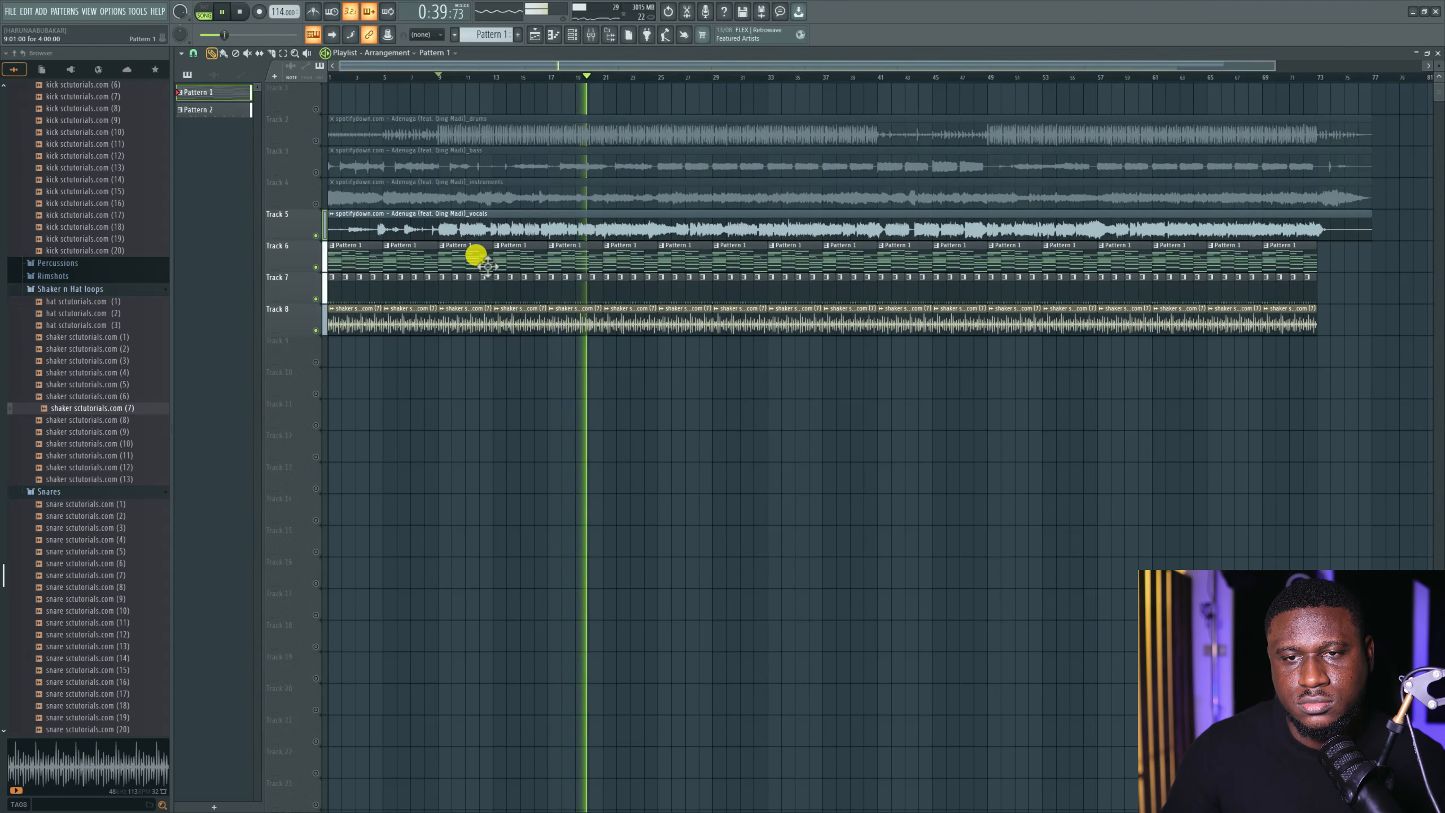
key(space)
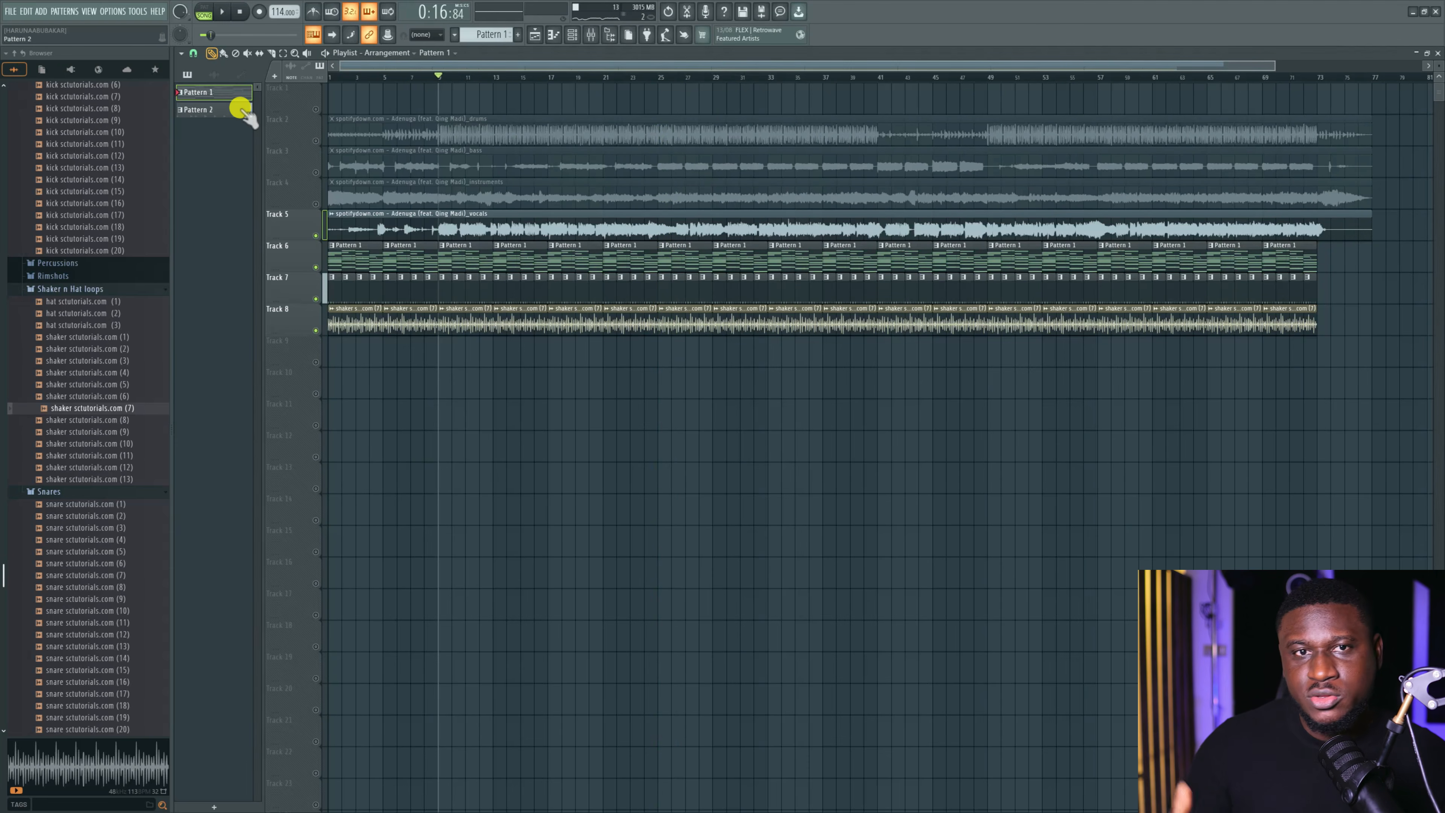
Split Pattern 1 by channel and delete all its clips on Track 6 except the one starting at bar 9.
right_click(226, 95)
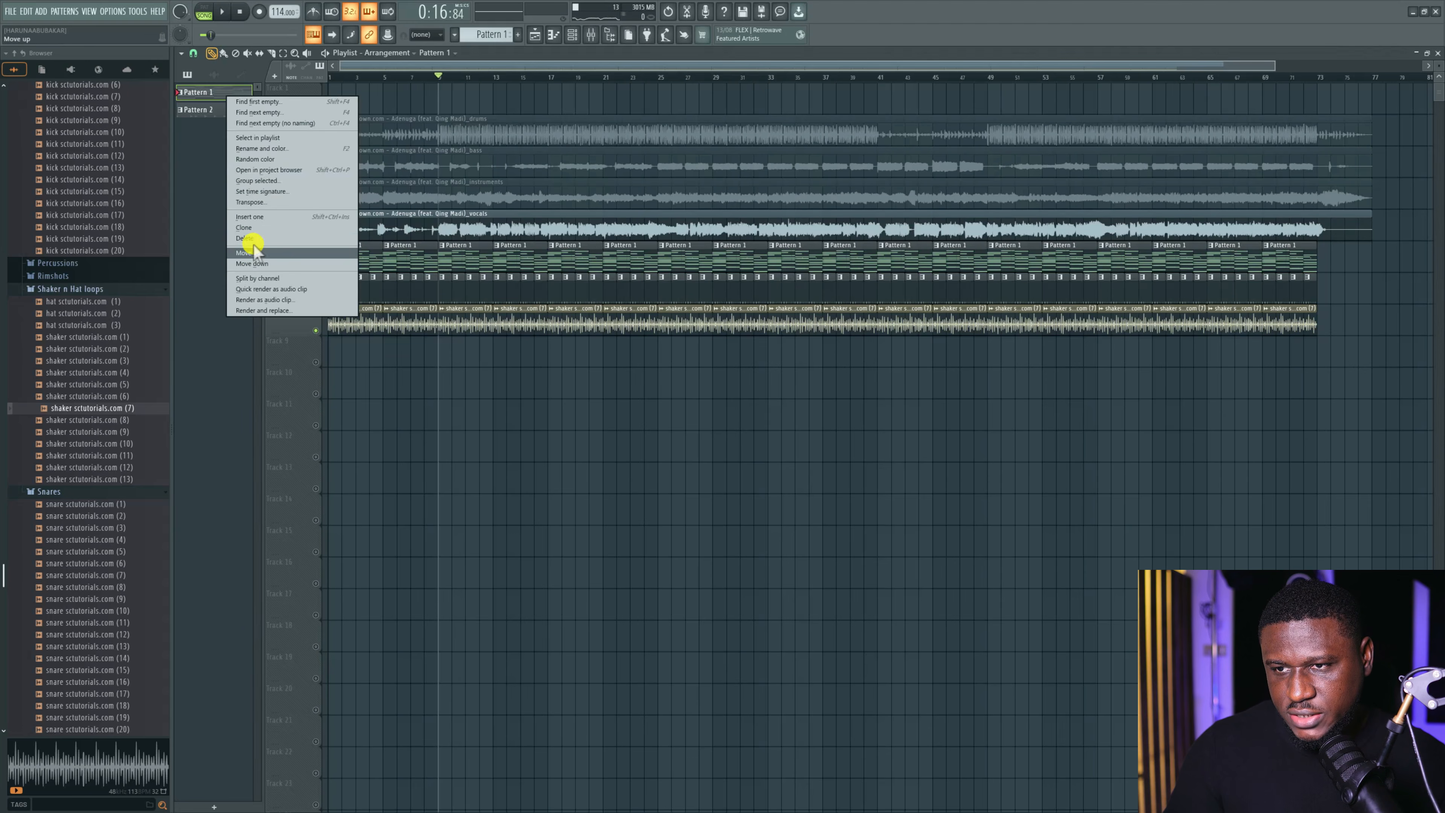
click(257, 278)
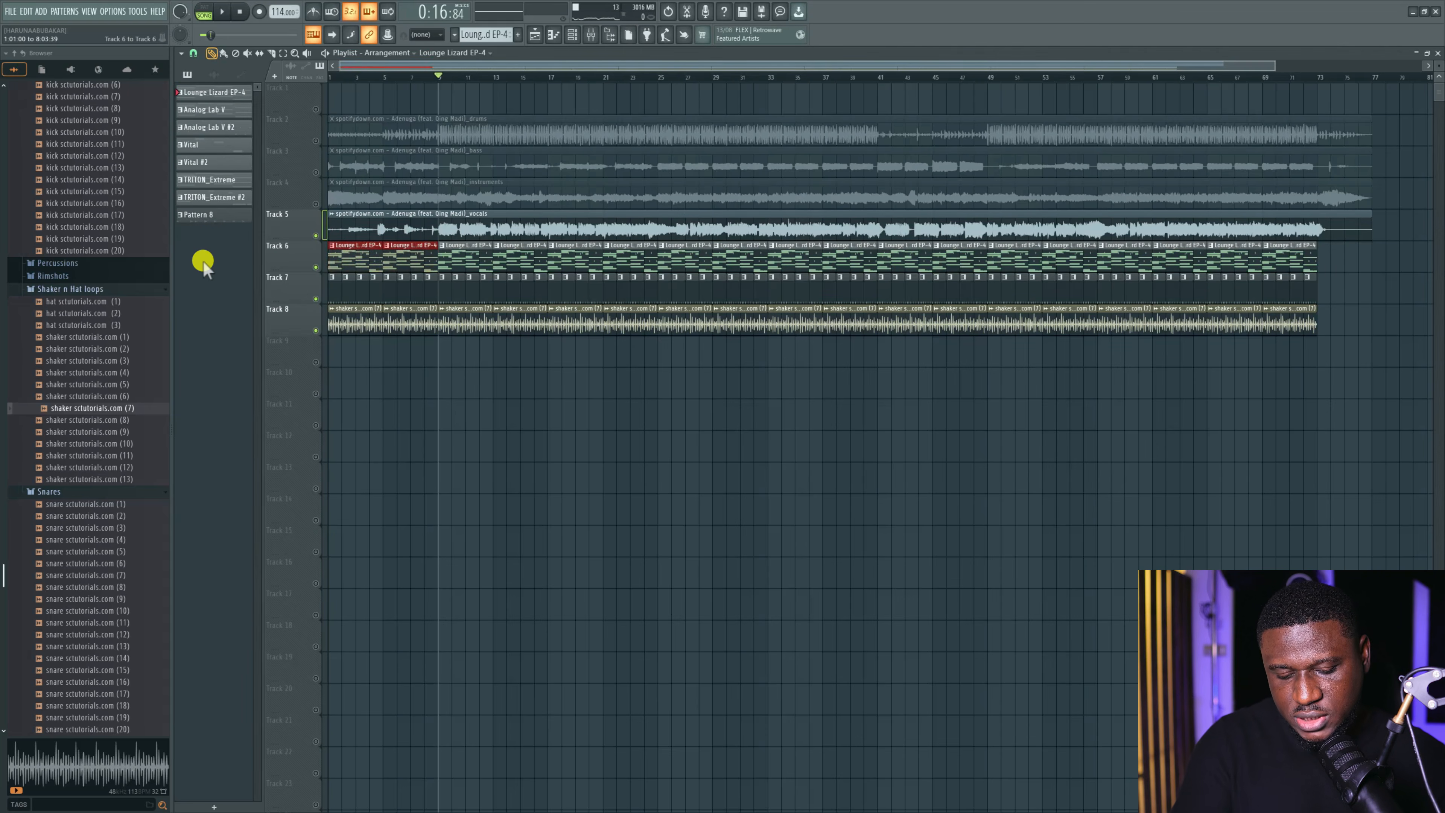
key(Delete)
drag(494, 263, 1338, 268)
key(Delete)
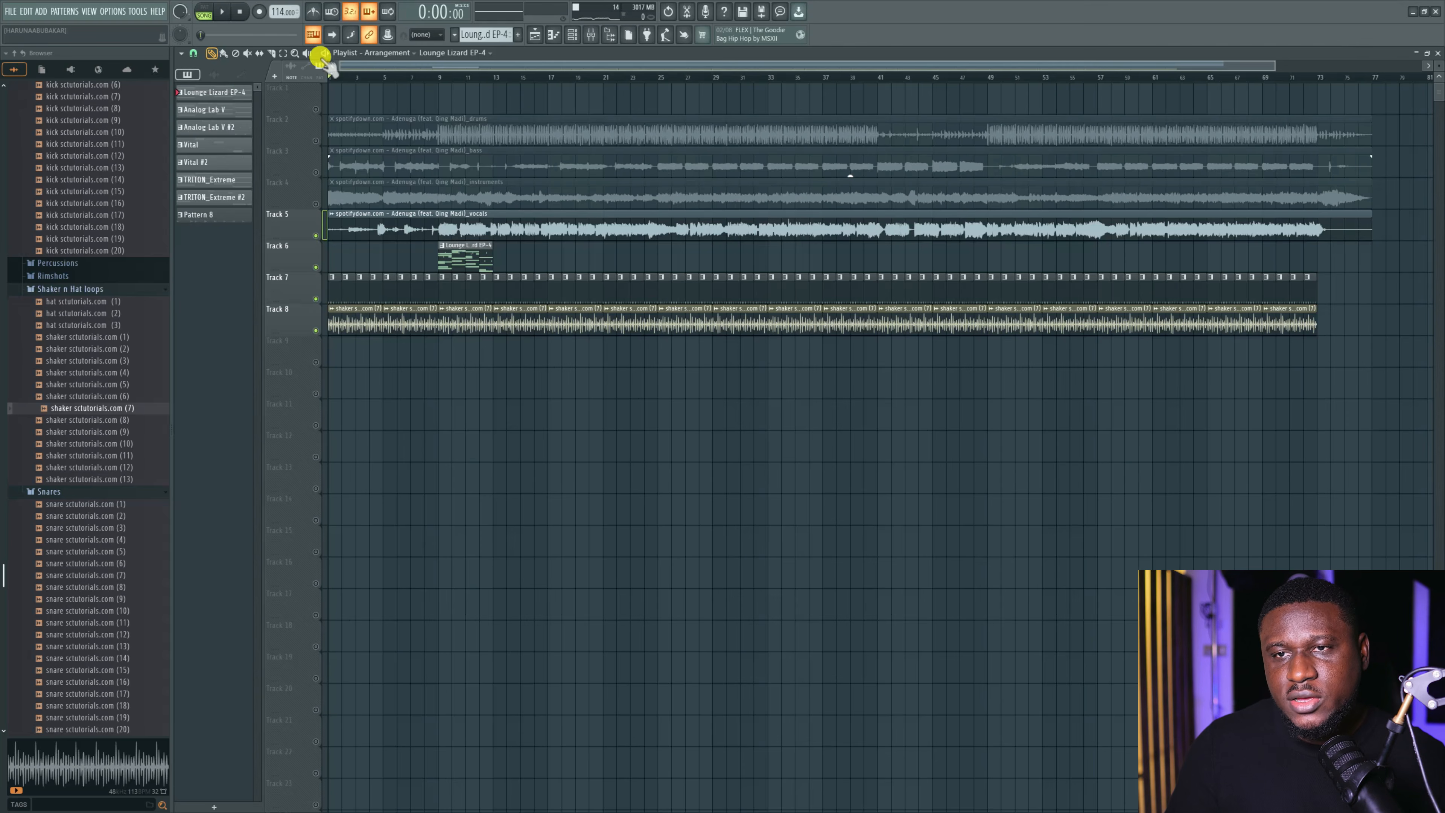
Play the vocals from several positions to locate the verse, and add a playlist marker named "first verse" at bar 9.
click(370, 74)
key(space)
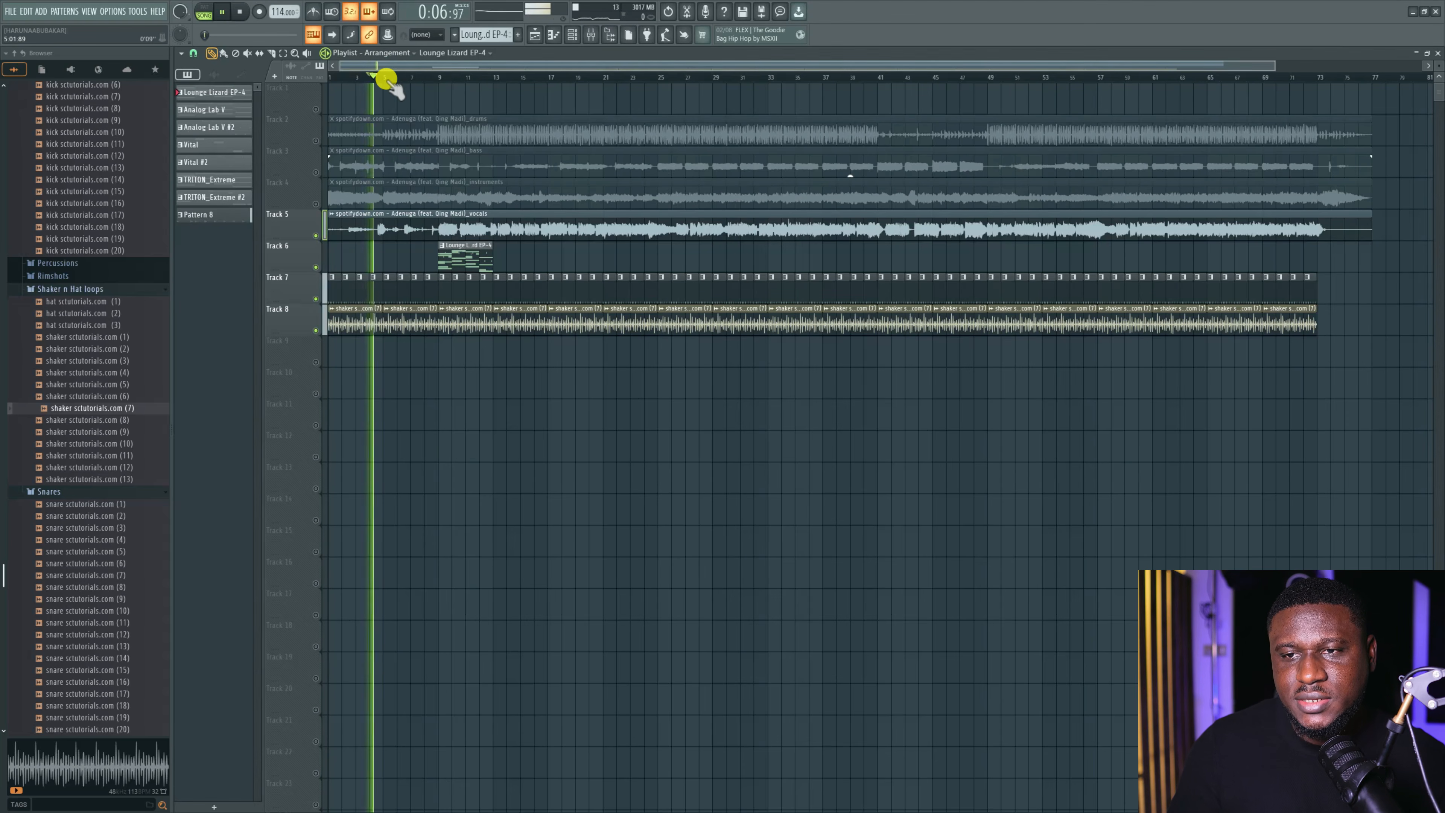
key(space)
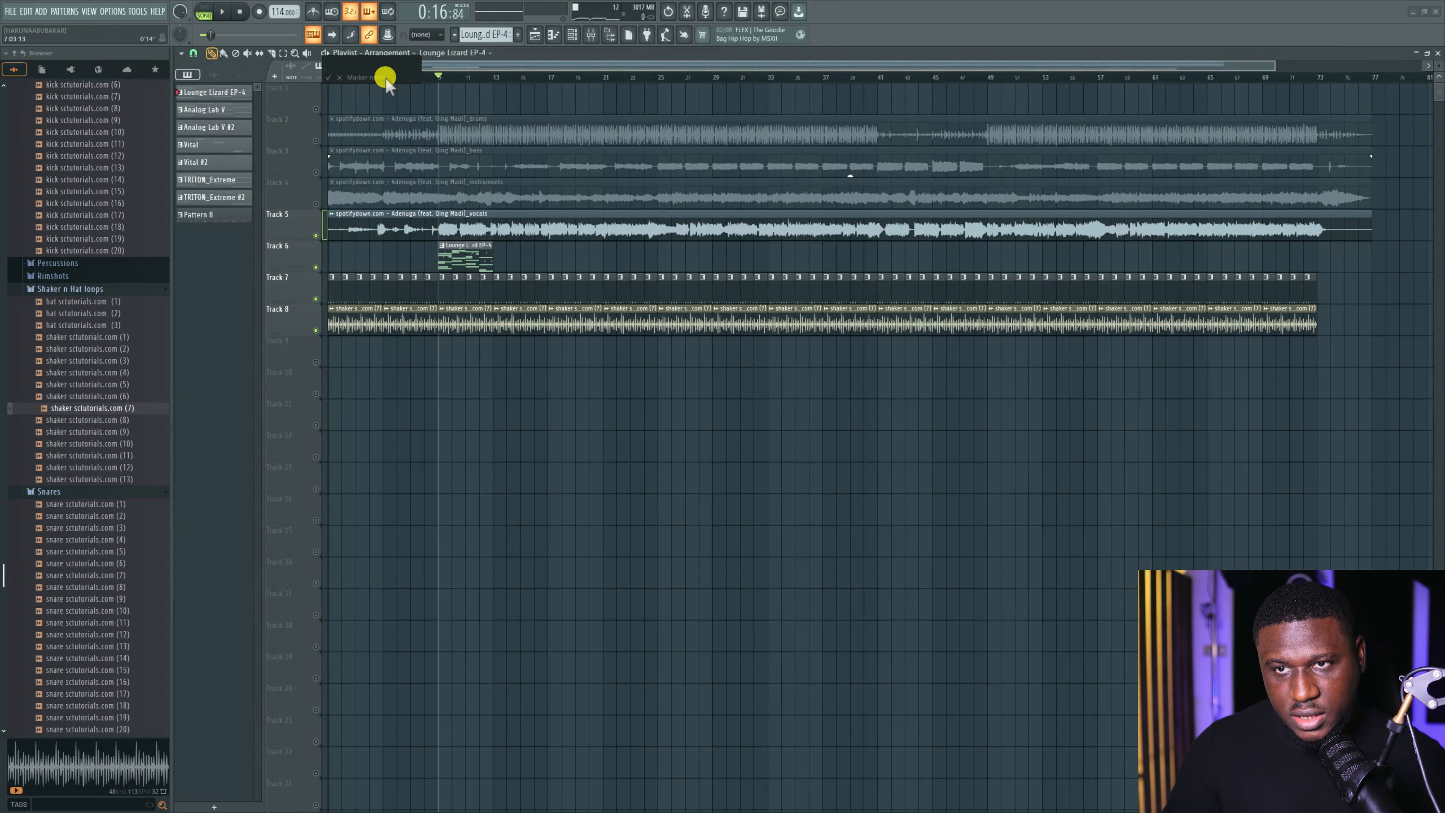
key(space)
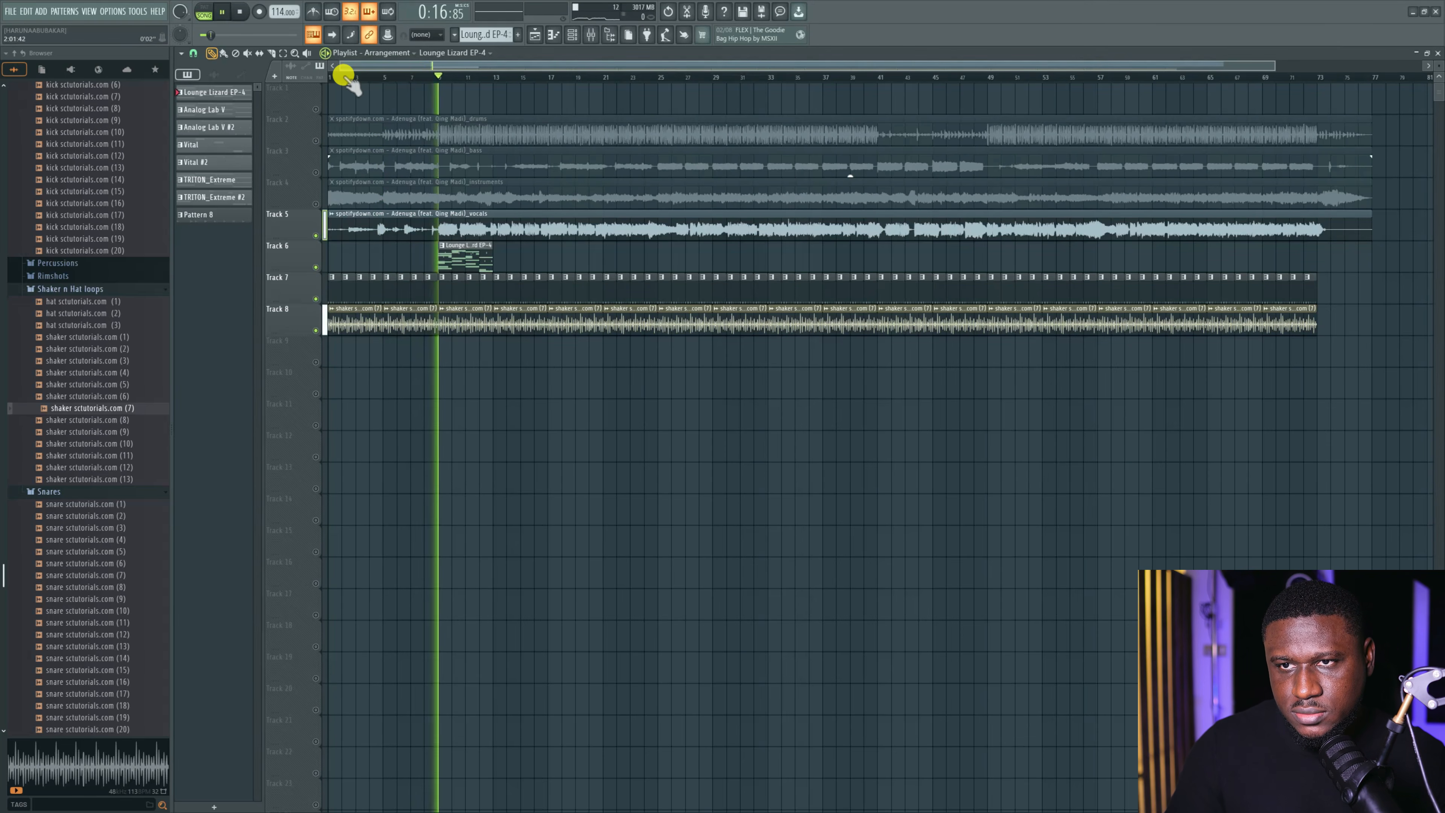
key(space)
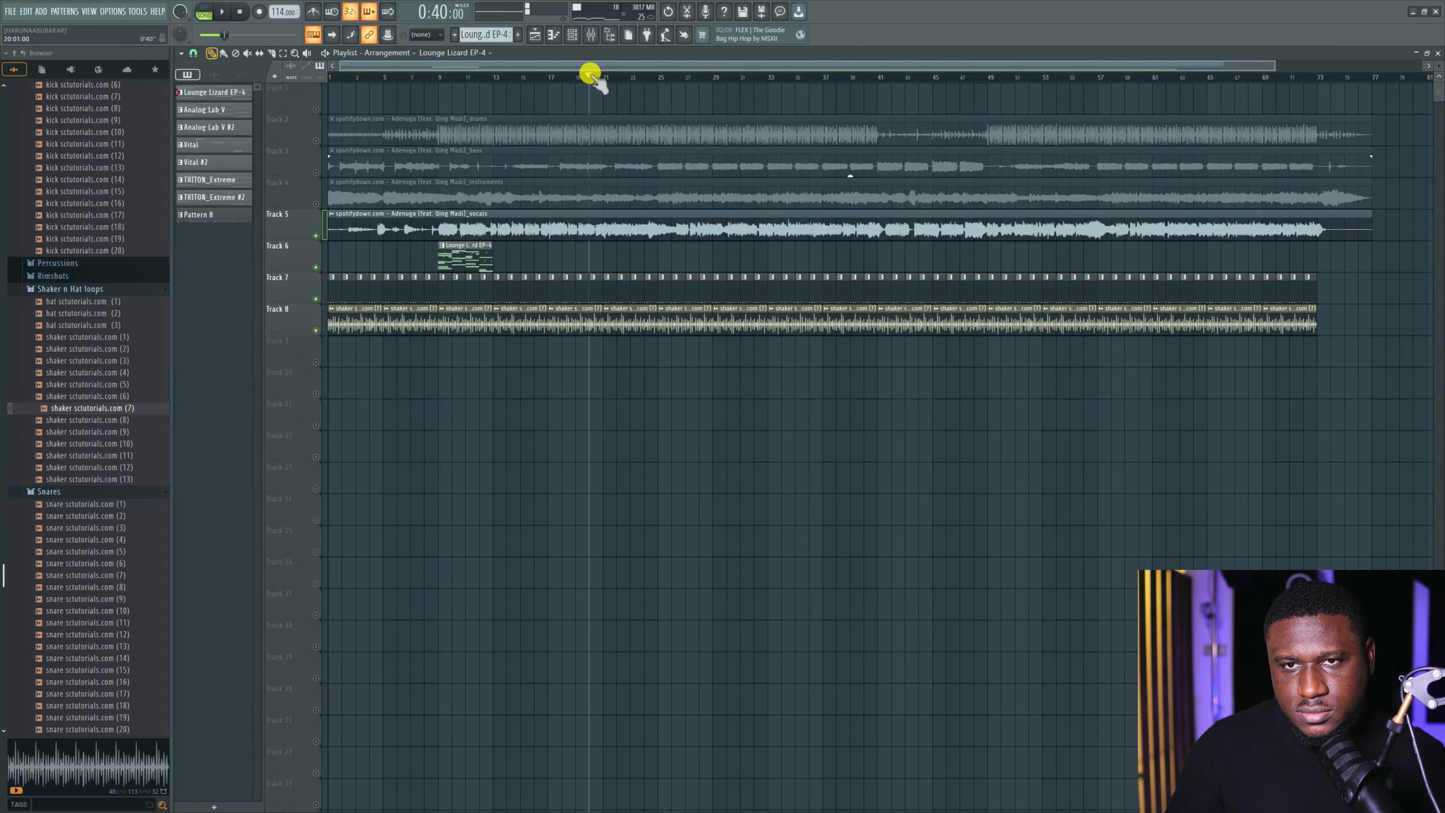
click(590, 76)
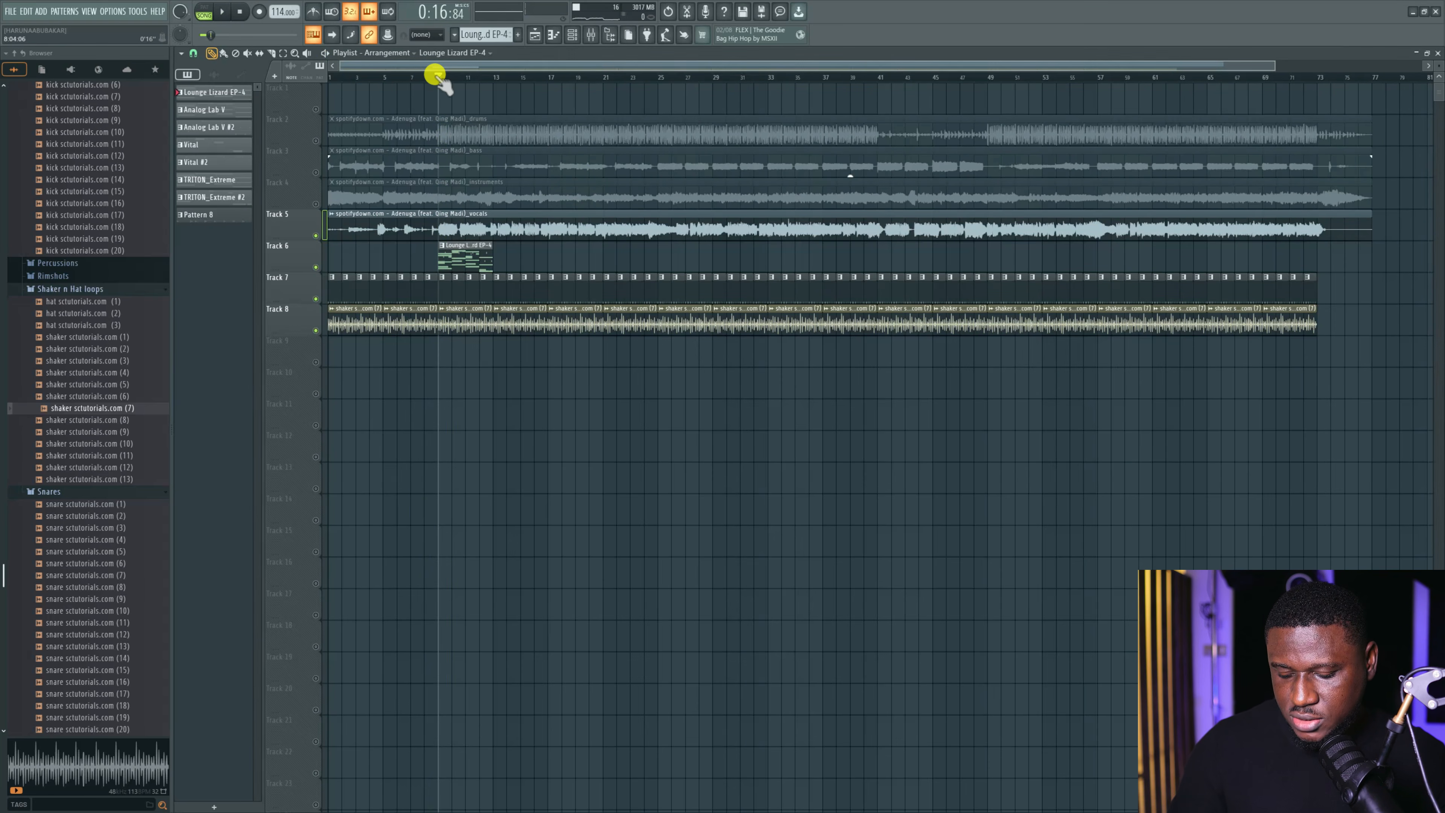
key(alt+t)
text(firs)
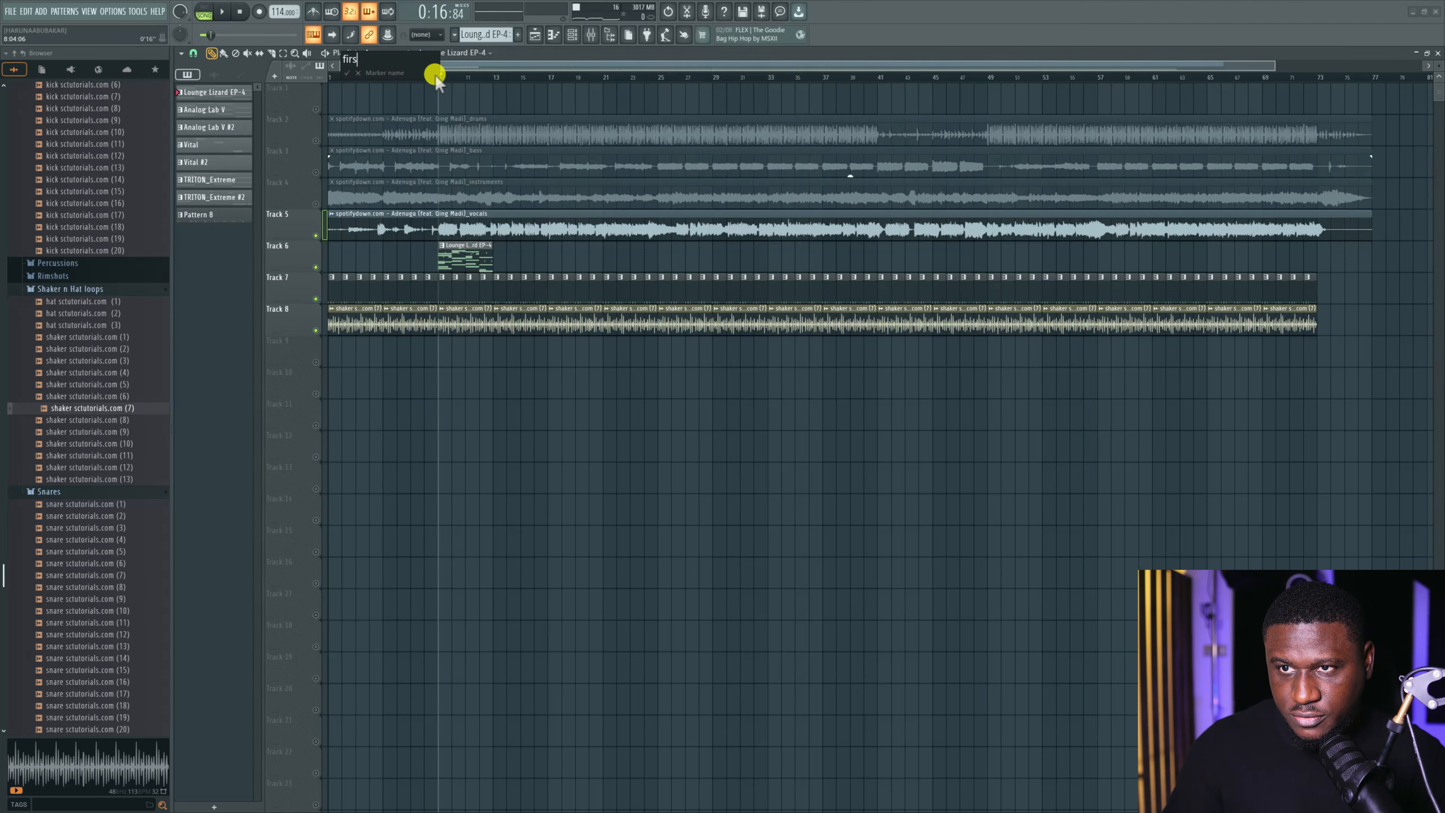
text(t verse)
key(Return)
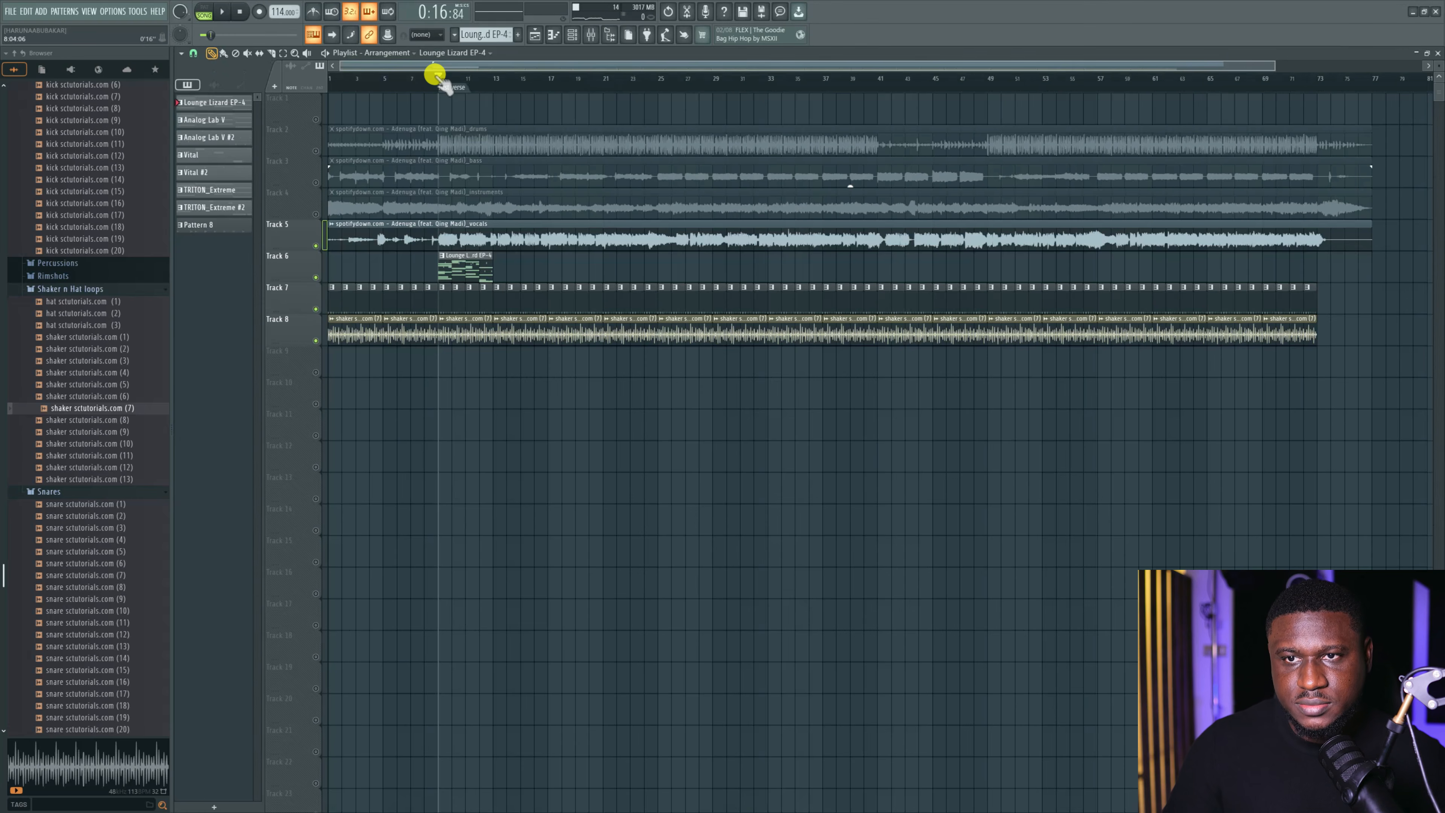
Play the vocals from bar 17 and add a marker named "pre hook 1" there.
click(548, 80)
key(space)
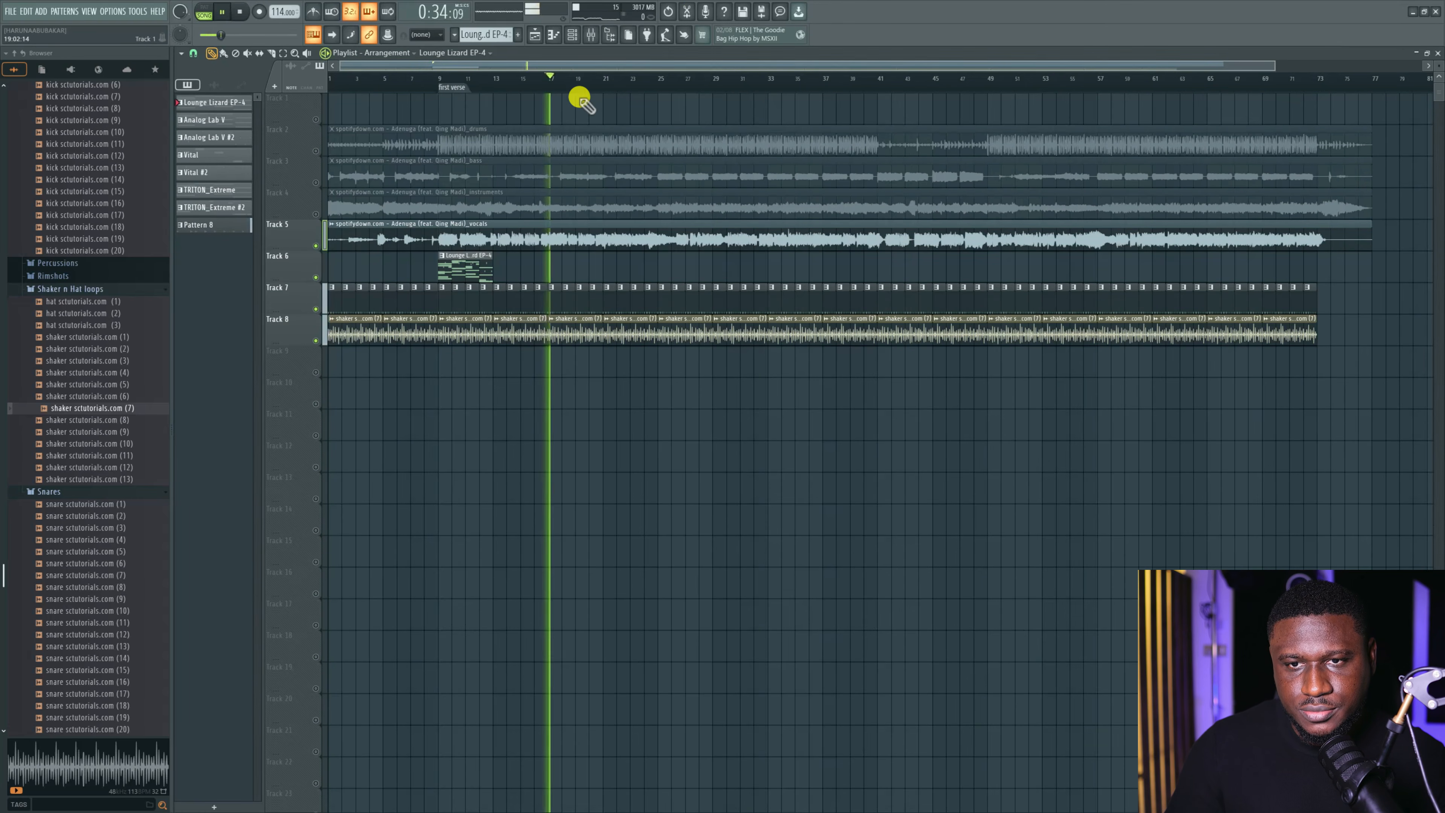
key(space)
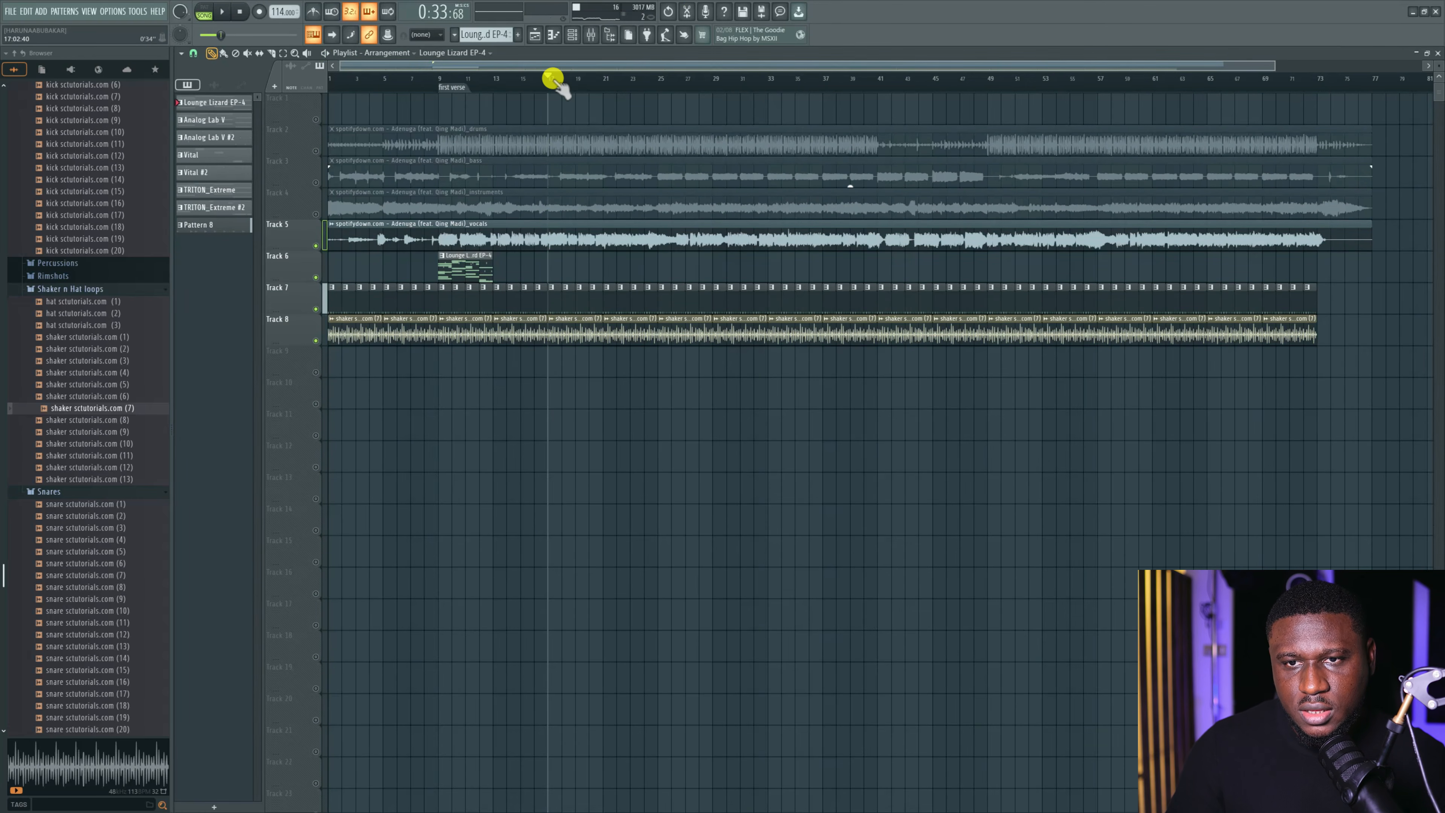
key(alt+t)
text(pre hook)
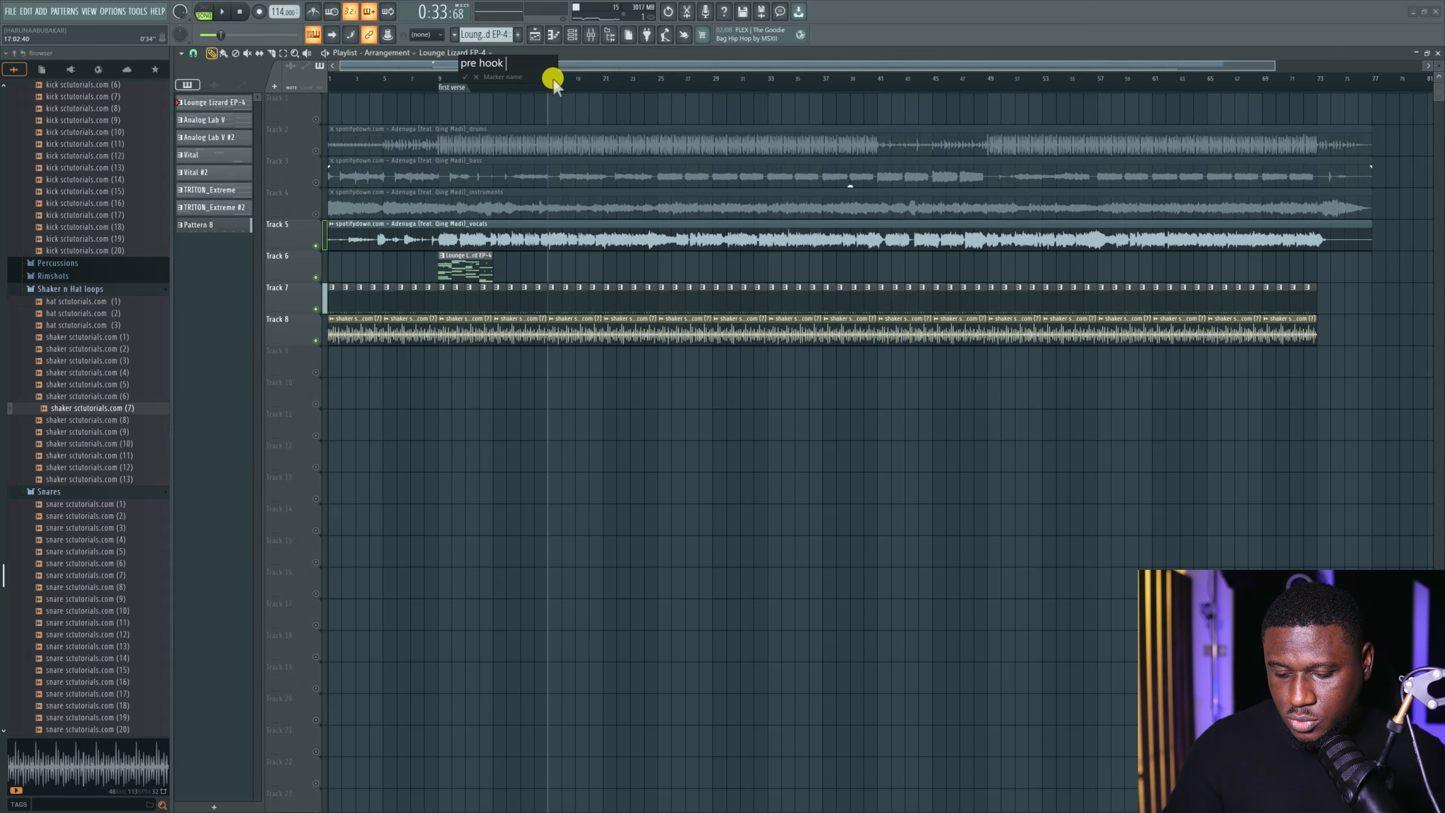
key(Return)
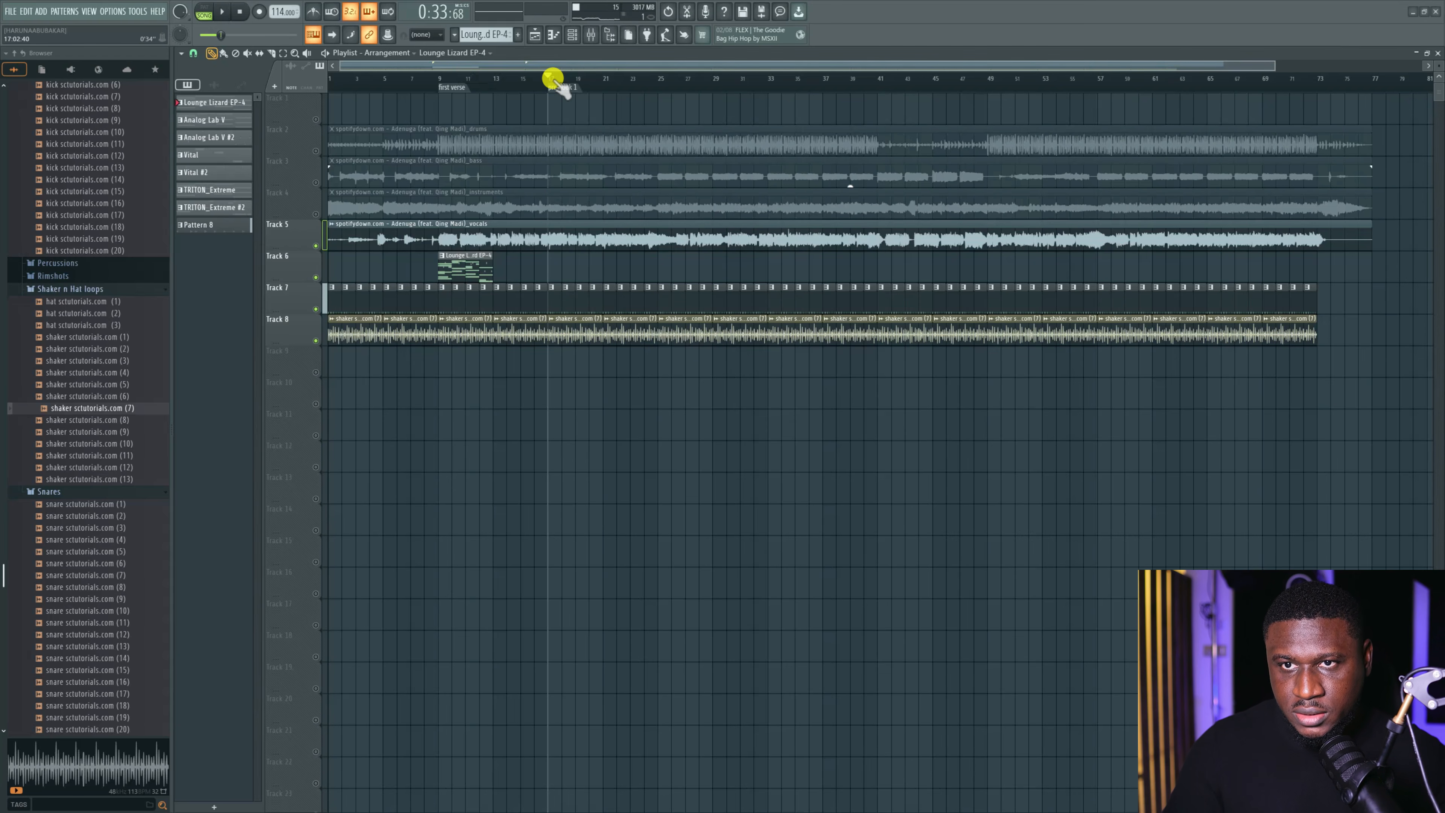
Play through the section after the pre hook to find the hook, and add a marker named "hook" at bar 33.
key(space)
drag(643, 79, 659, 78)
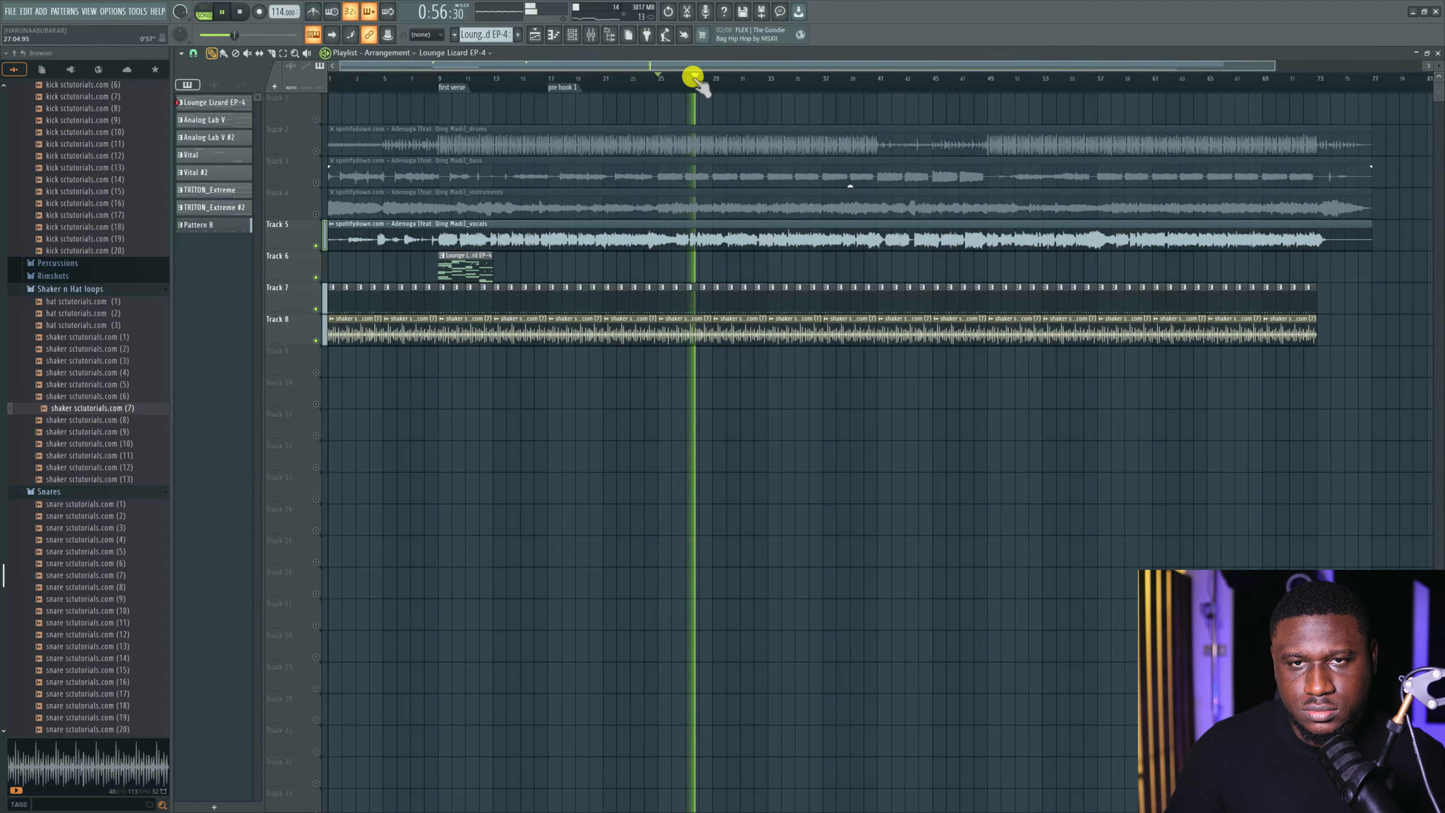
click(712, 76)
click(723, 76)
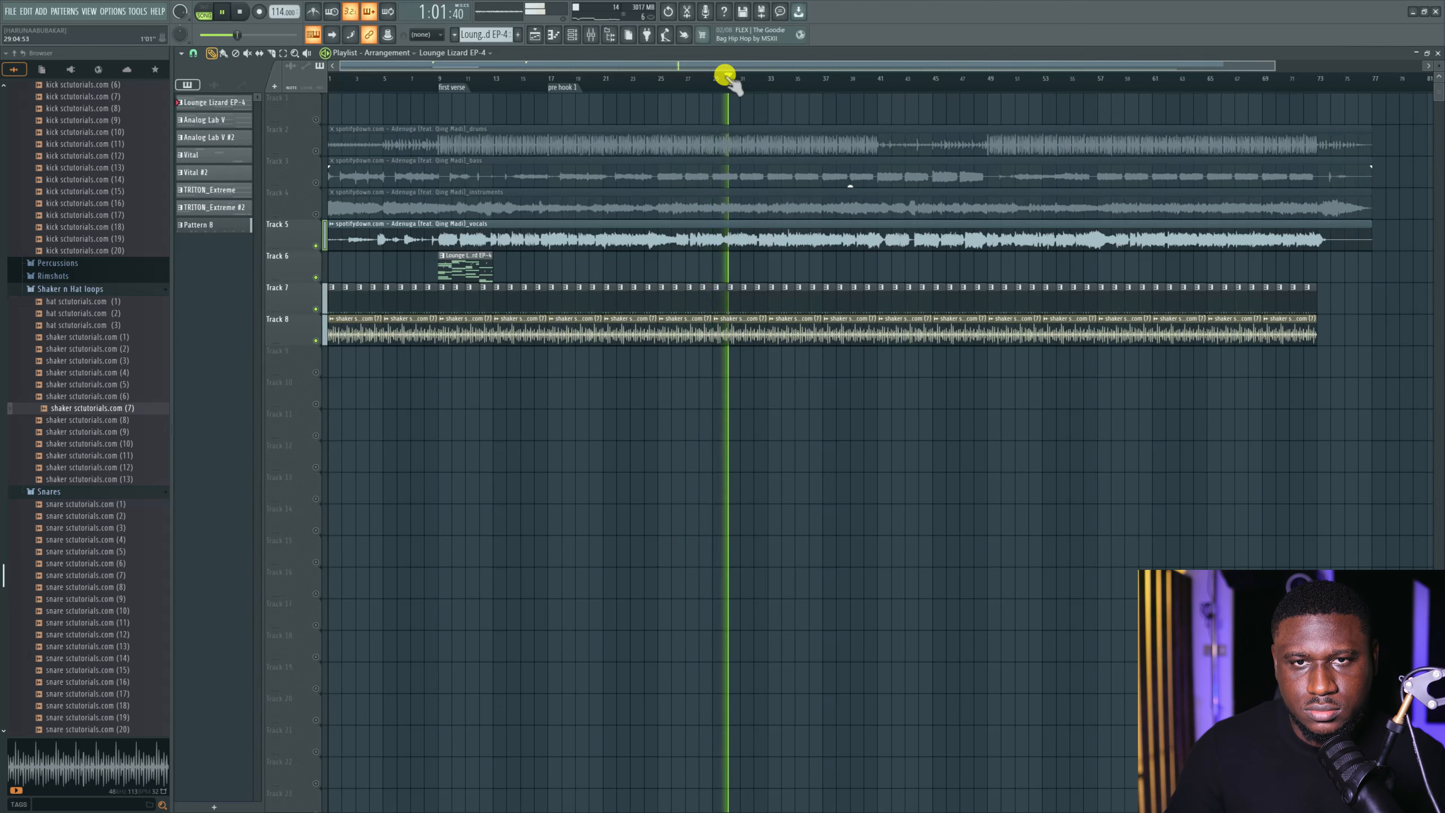
click(764, 76)
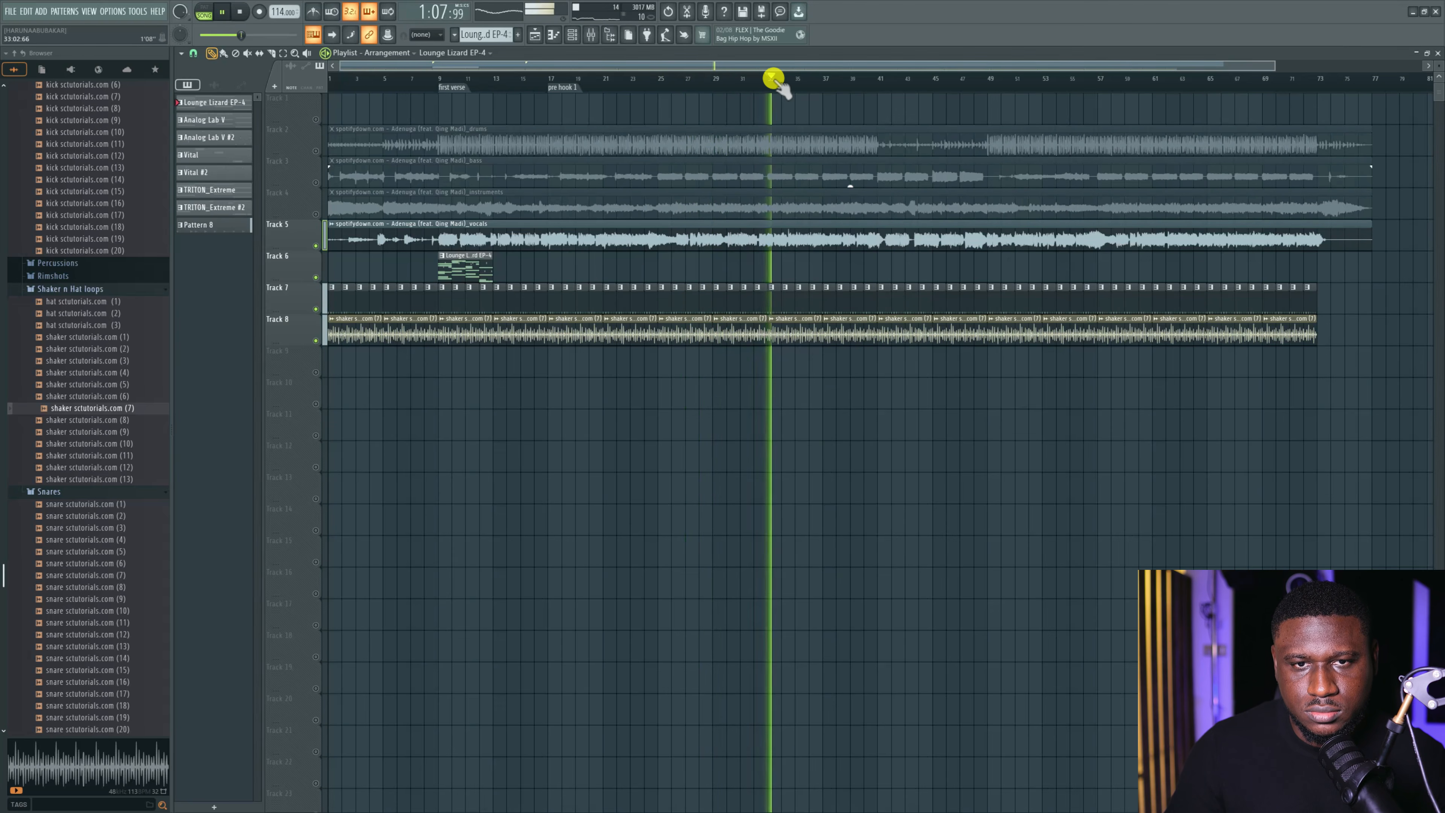
key(space)
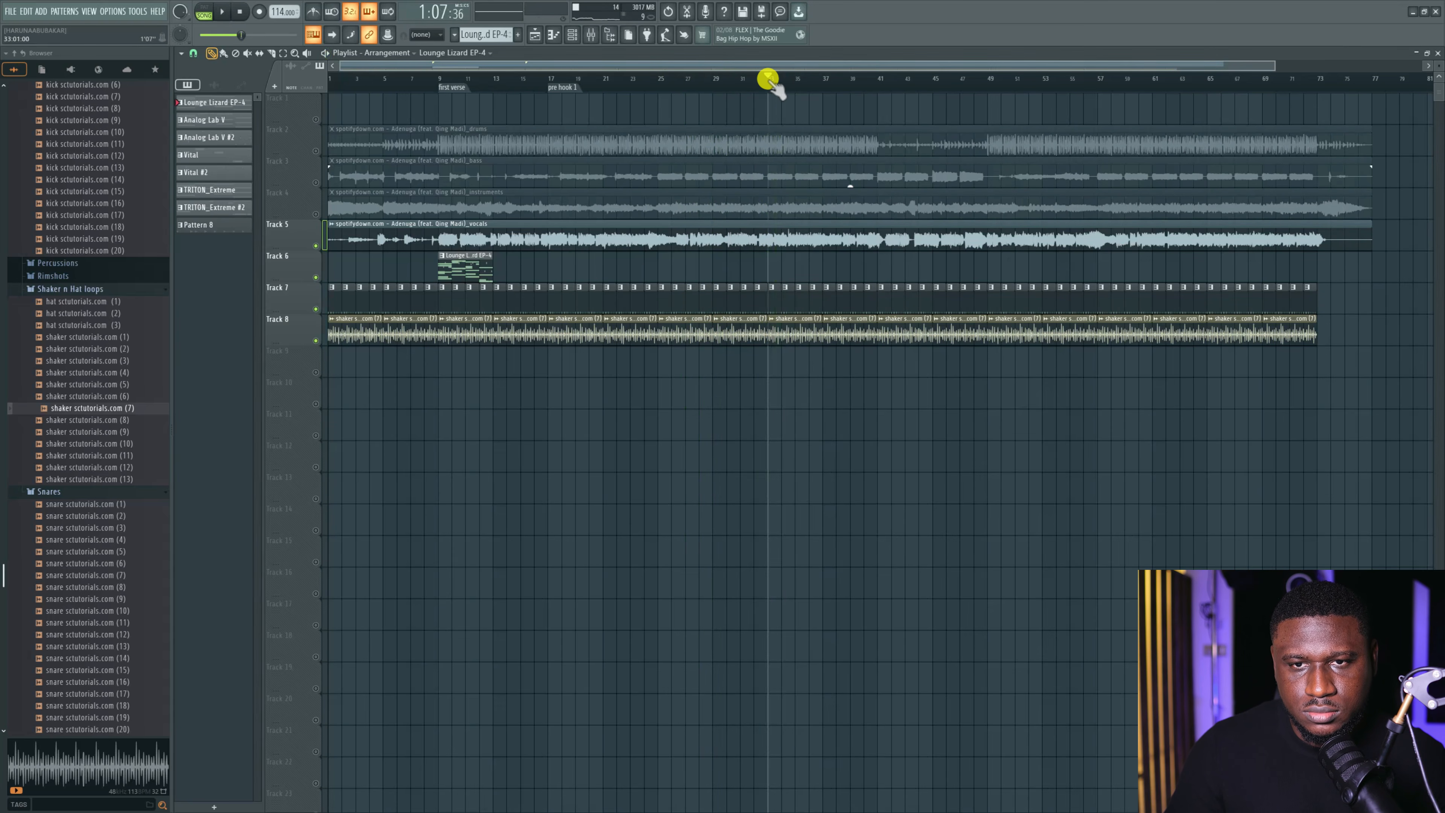
key(alt+t)
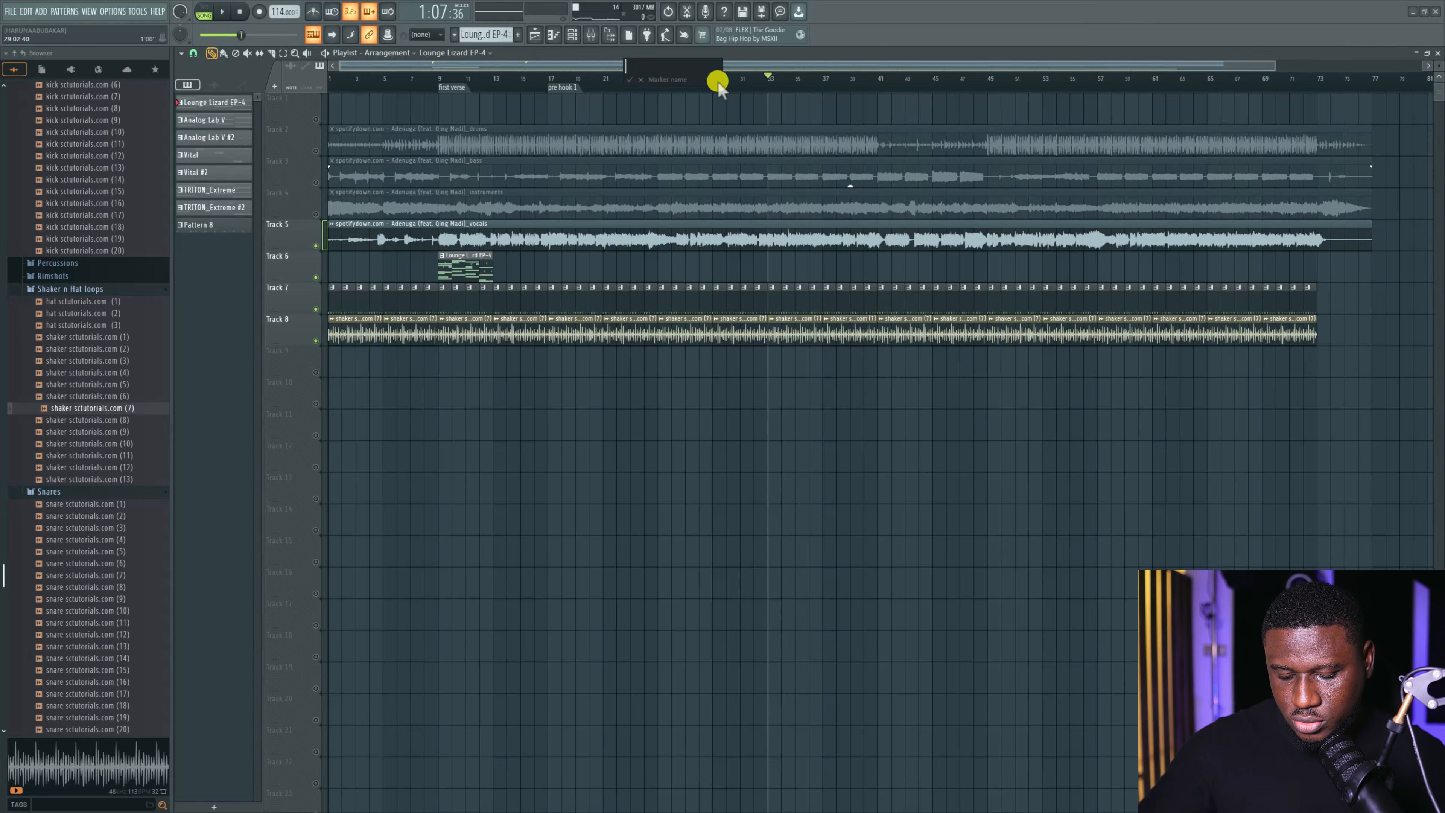
text(hook)
key(Return)
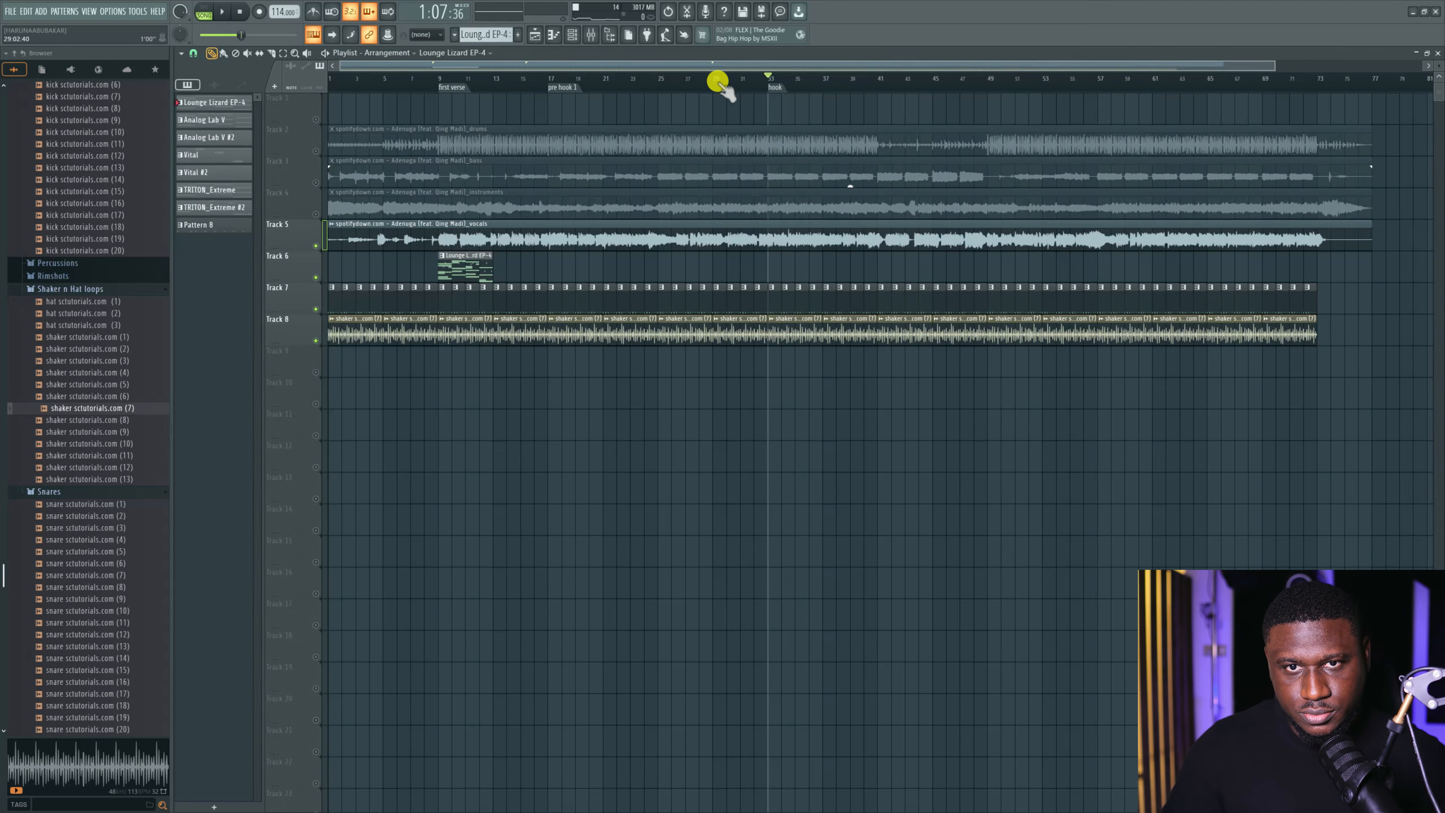
Play the vocals after the hook to find the next verse, and add a marker named "second verse4" at bar 41.
key(space)
drag(828, 79, 882, 79)
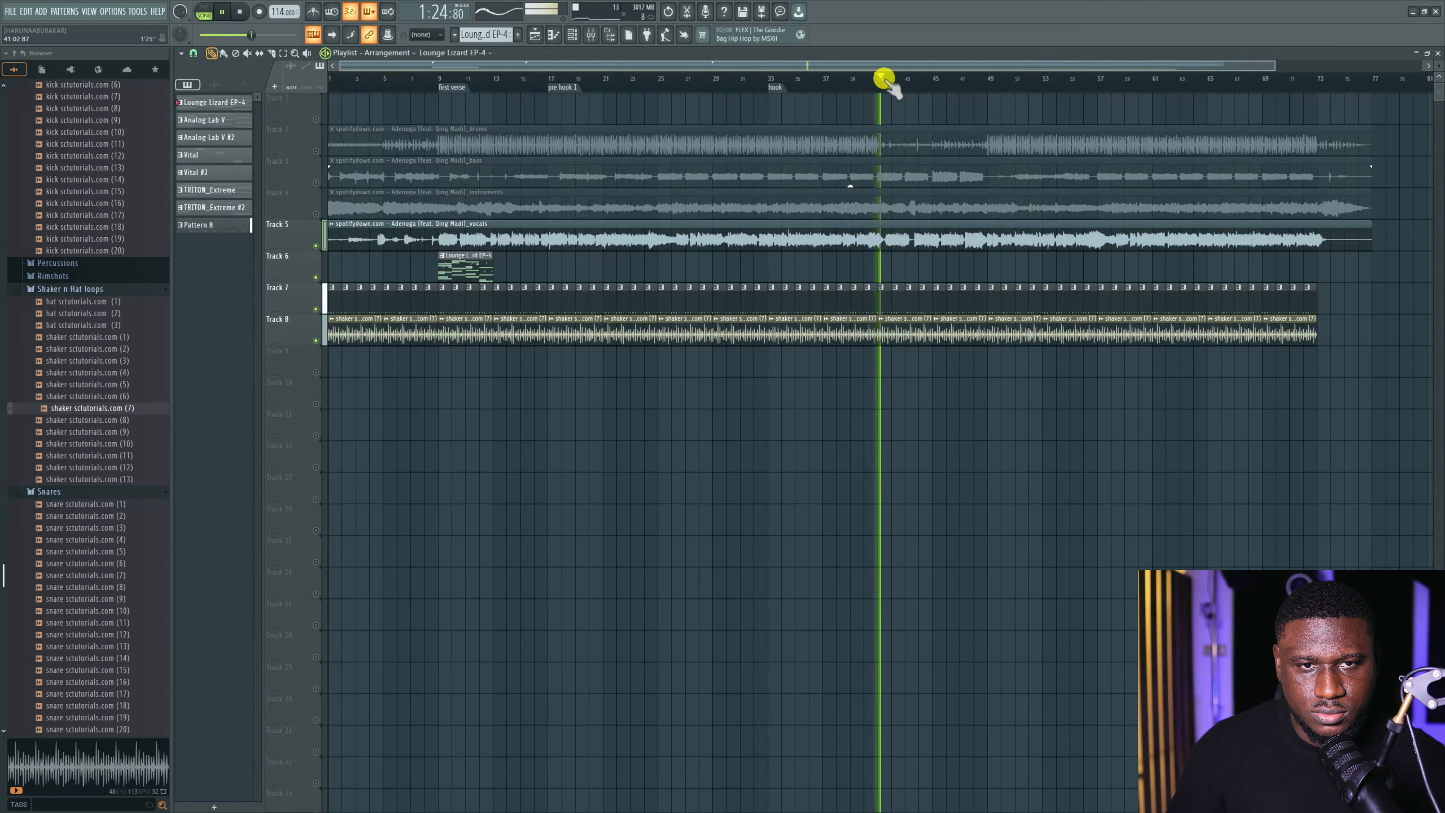
key(space)
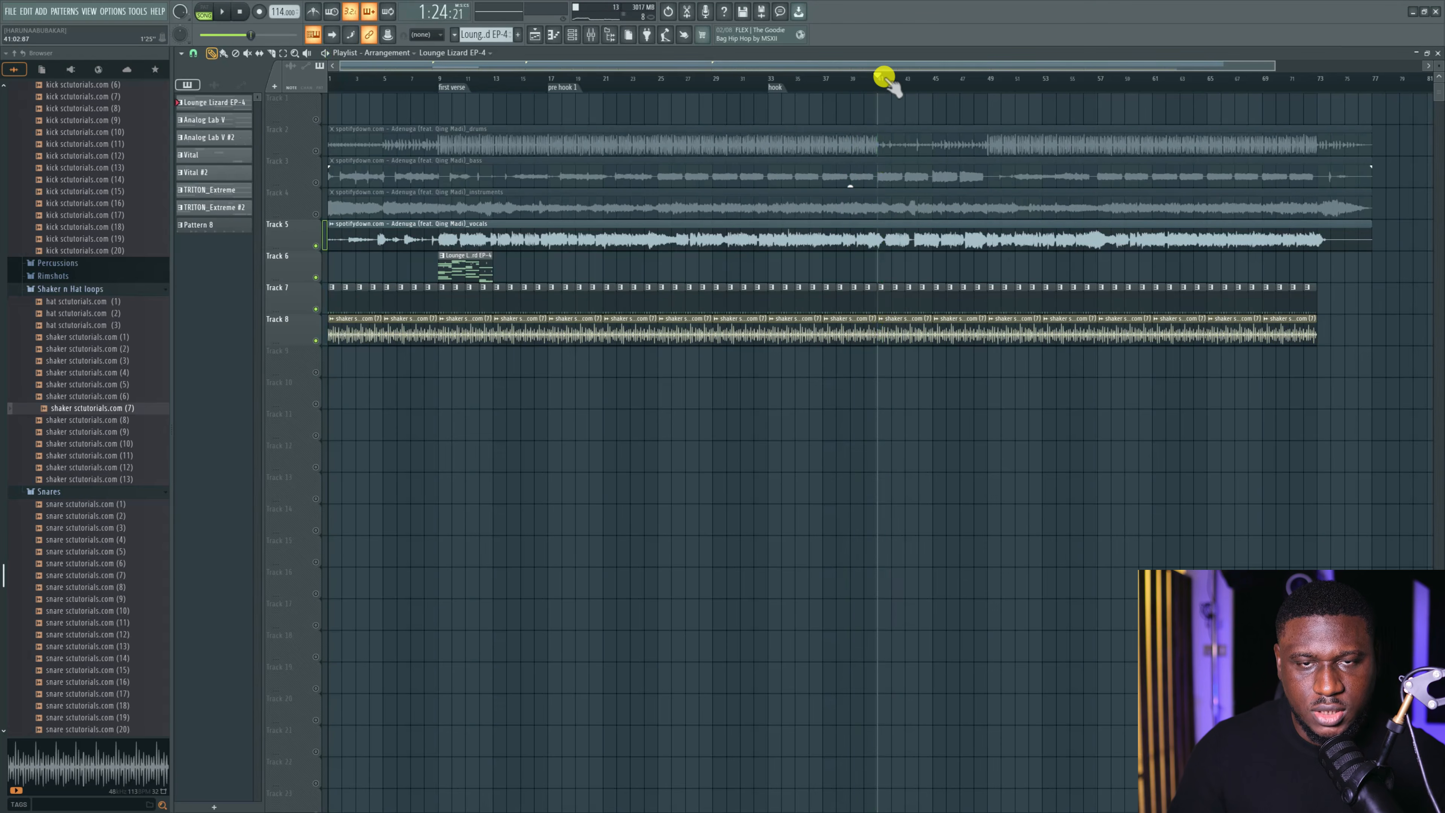
text(verse 2)
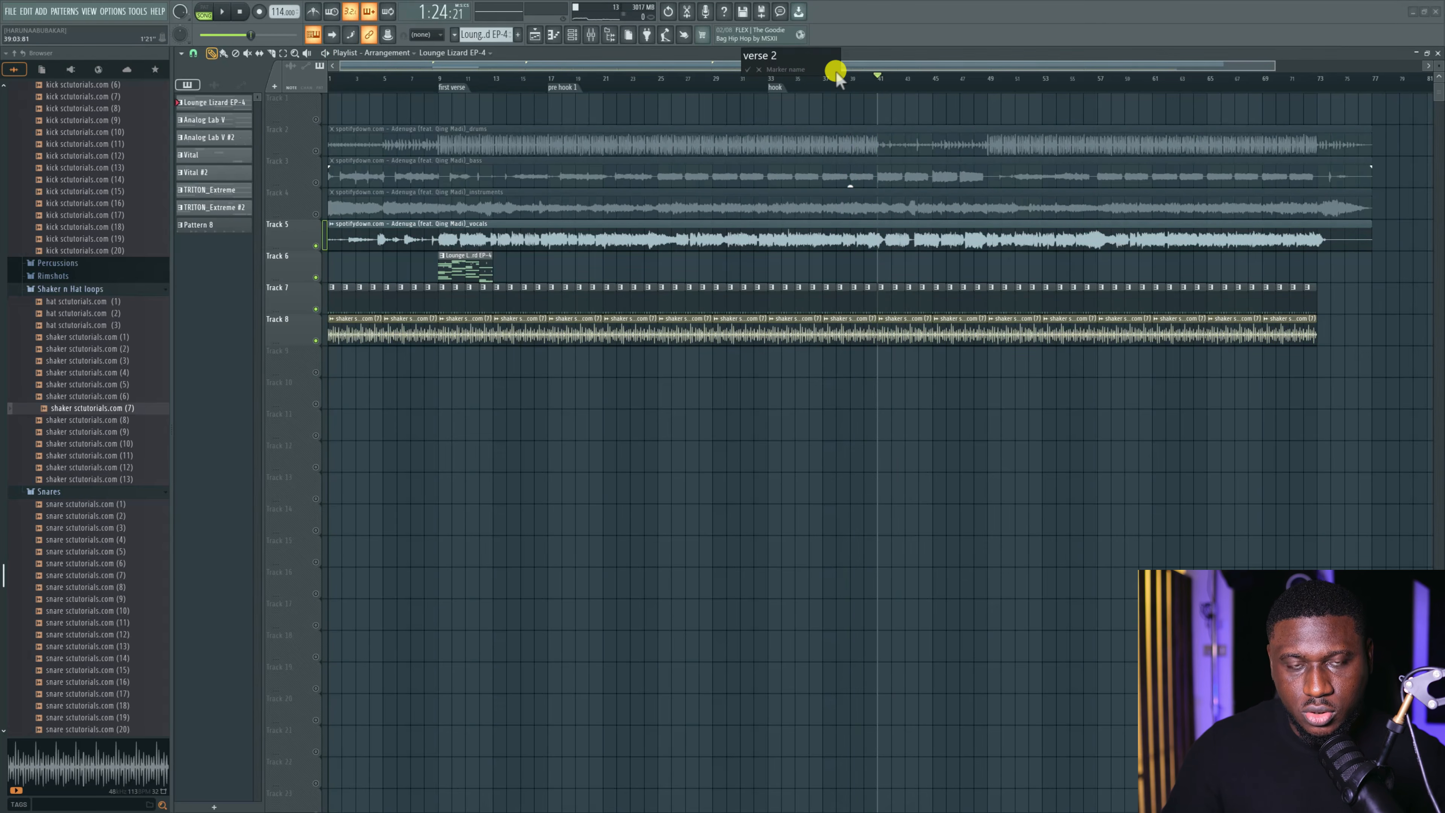
key(Num_Lock)
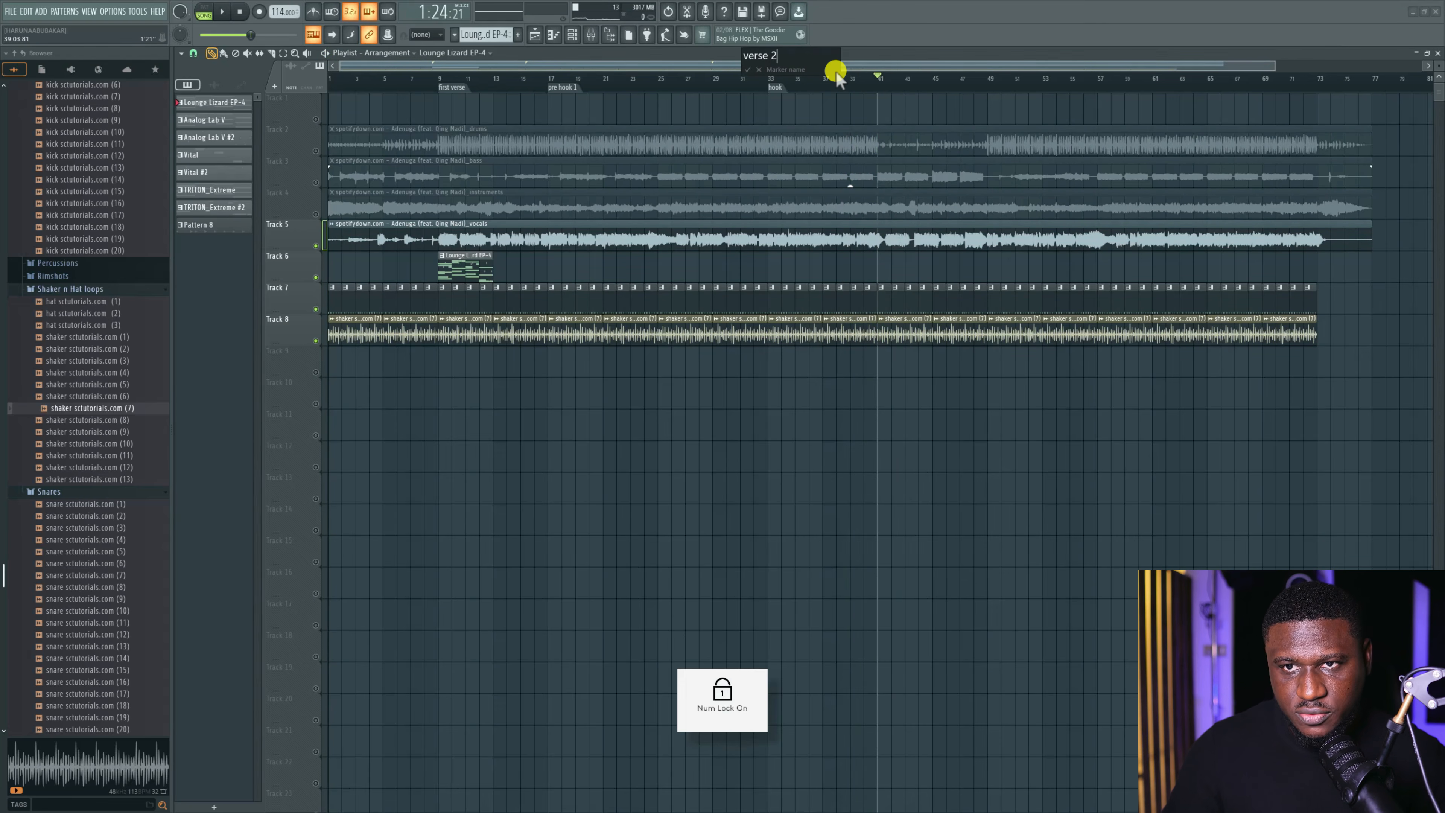
text(seco)
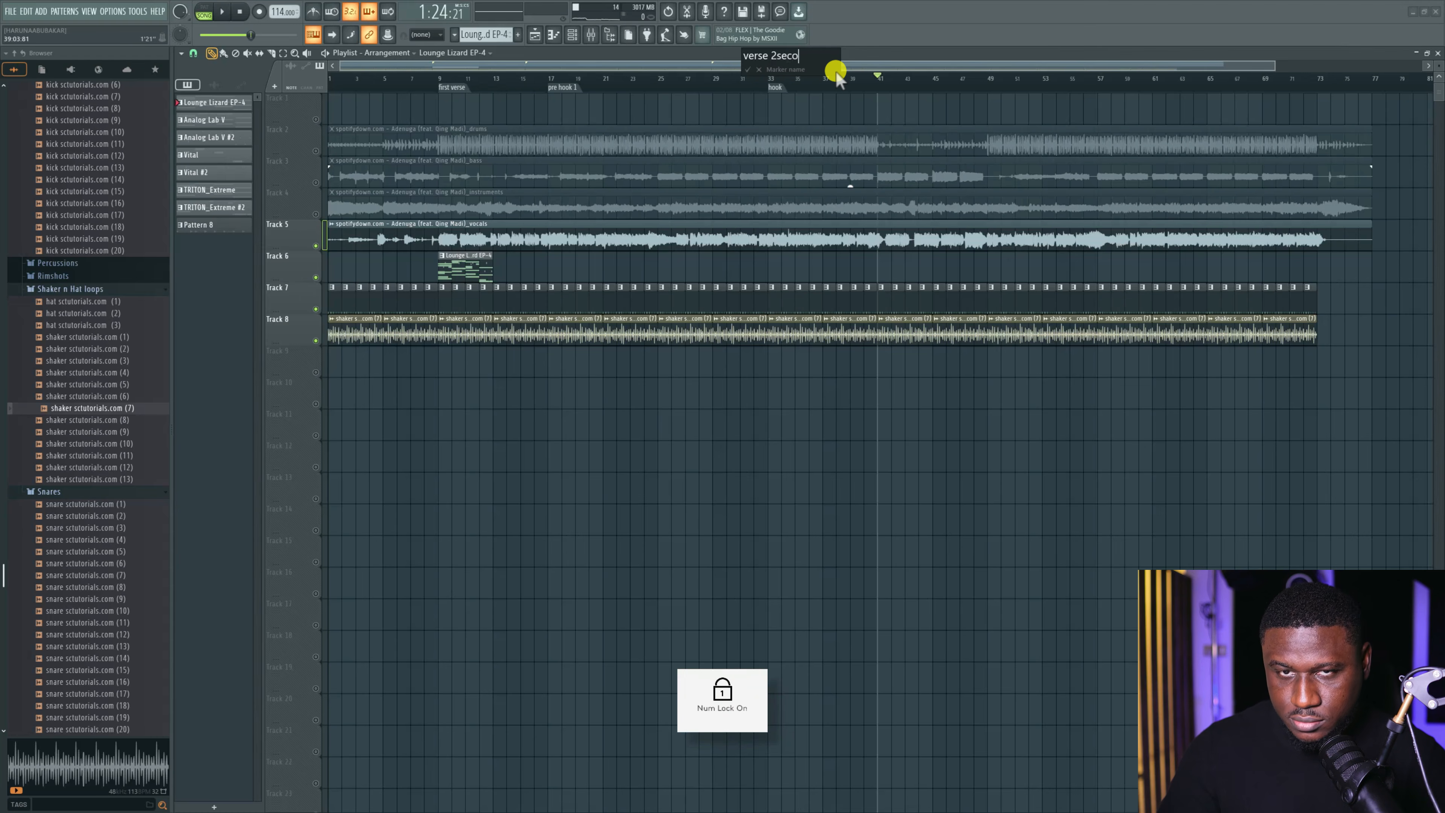
text(nd v)
key(ctrl+a)
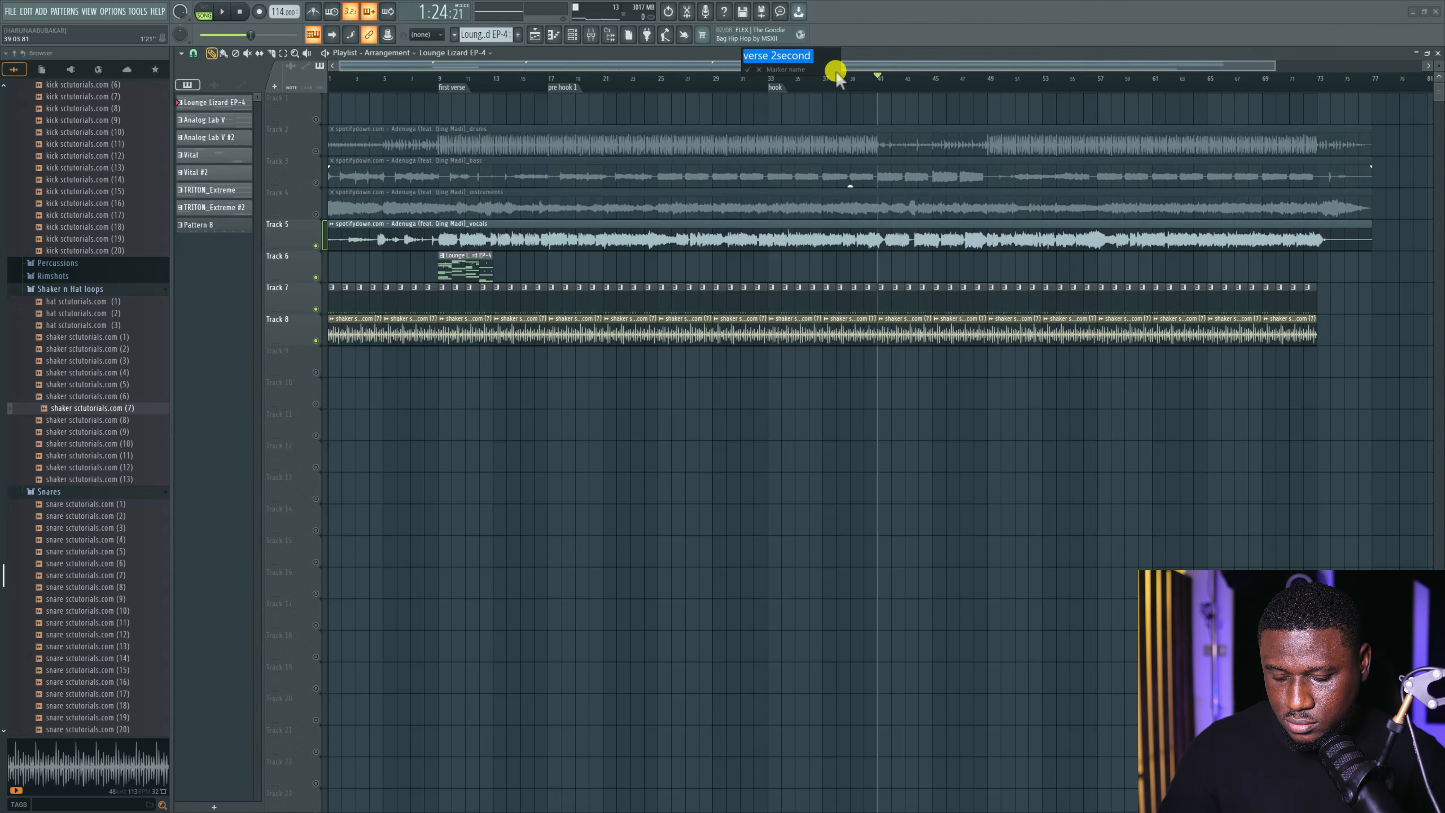
text(second verse4)
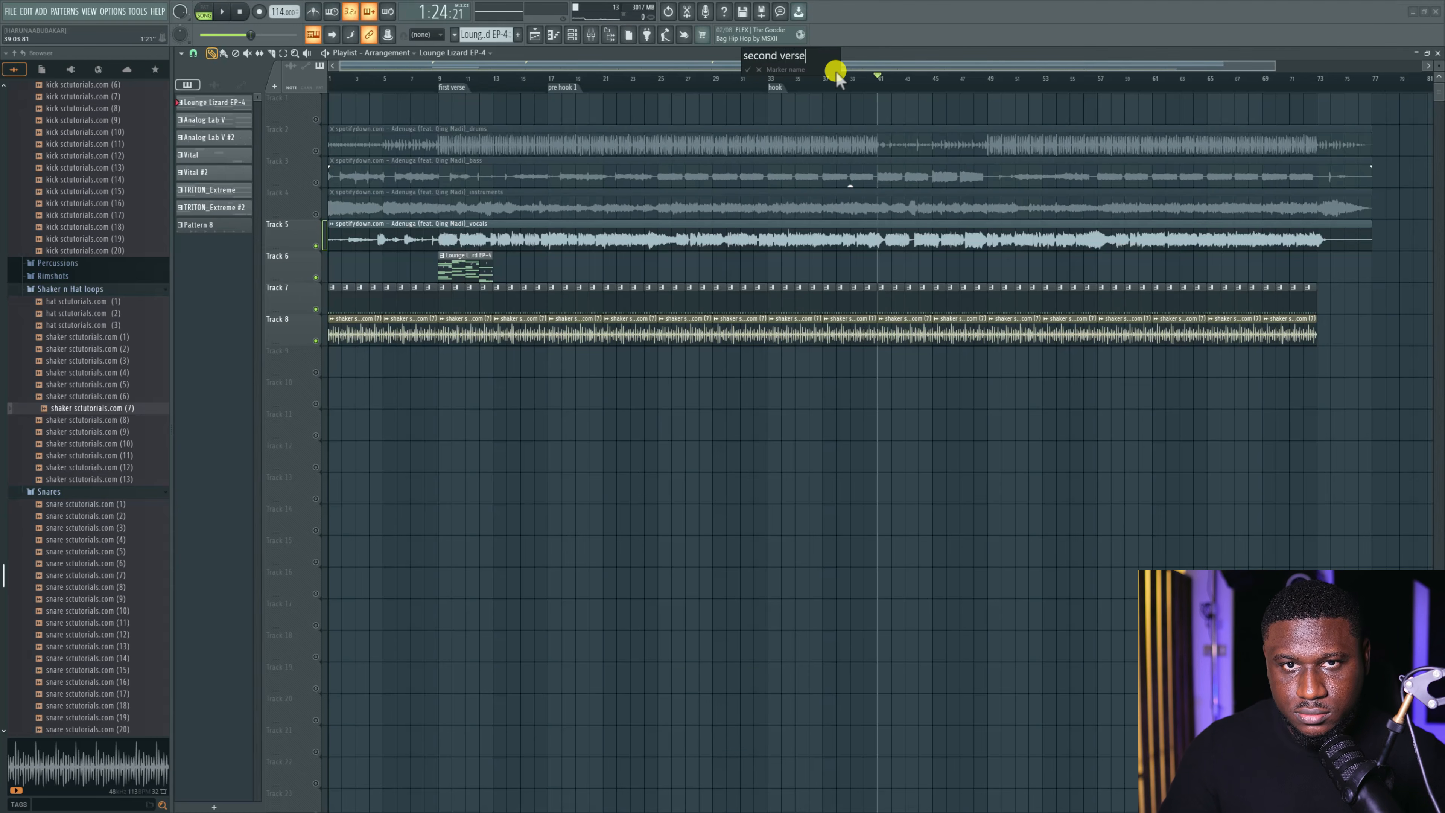
key(Return)
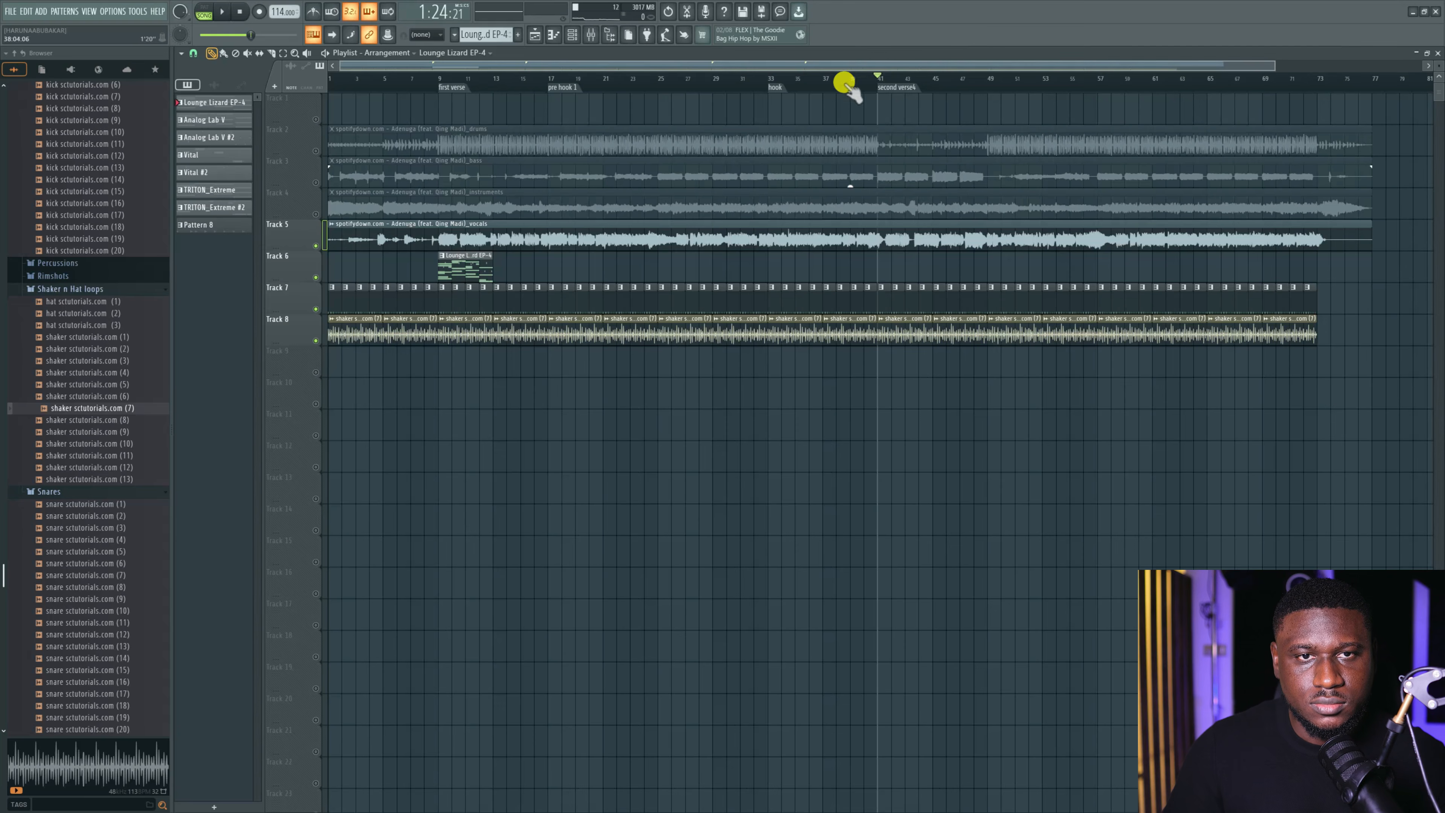
Rename the marker at bar 41 to "second verse".
right_click(886, 88)
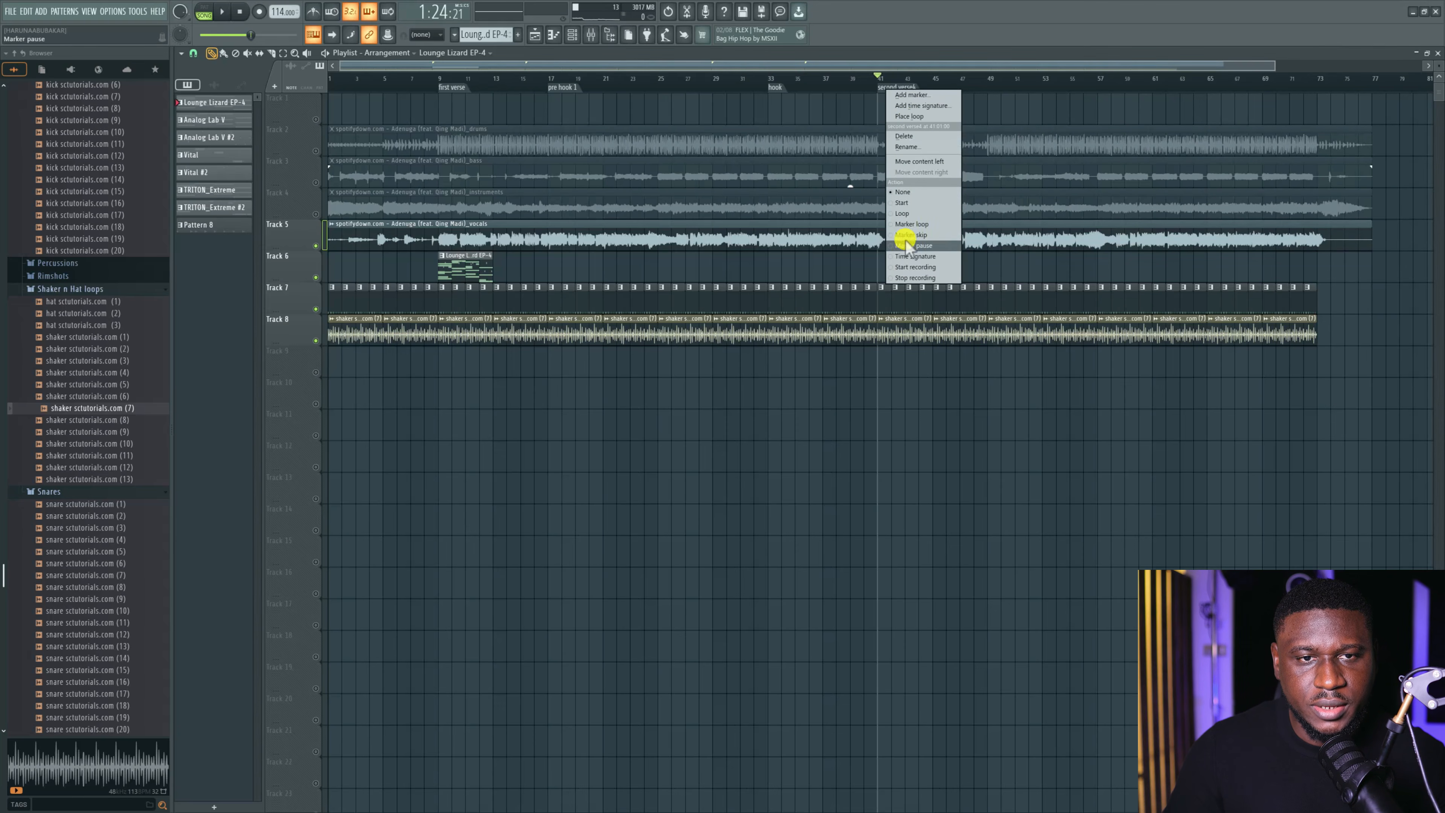
click(941, 148)
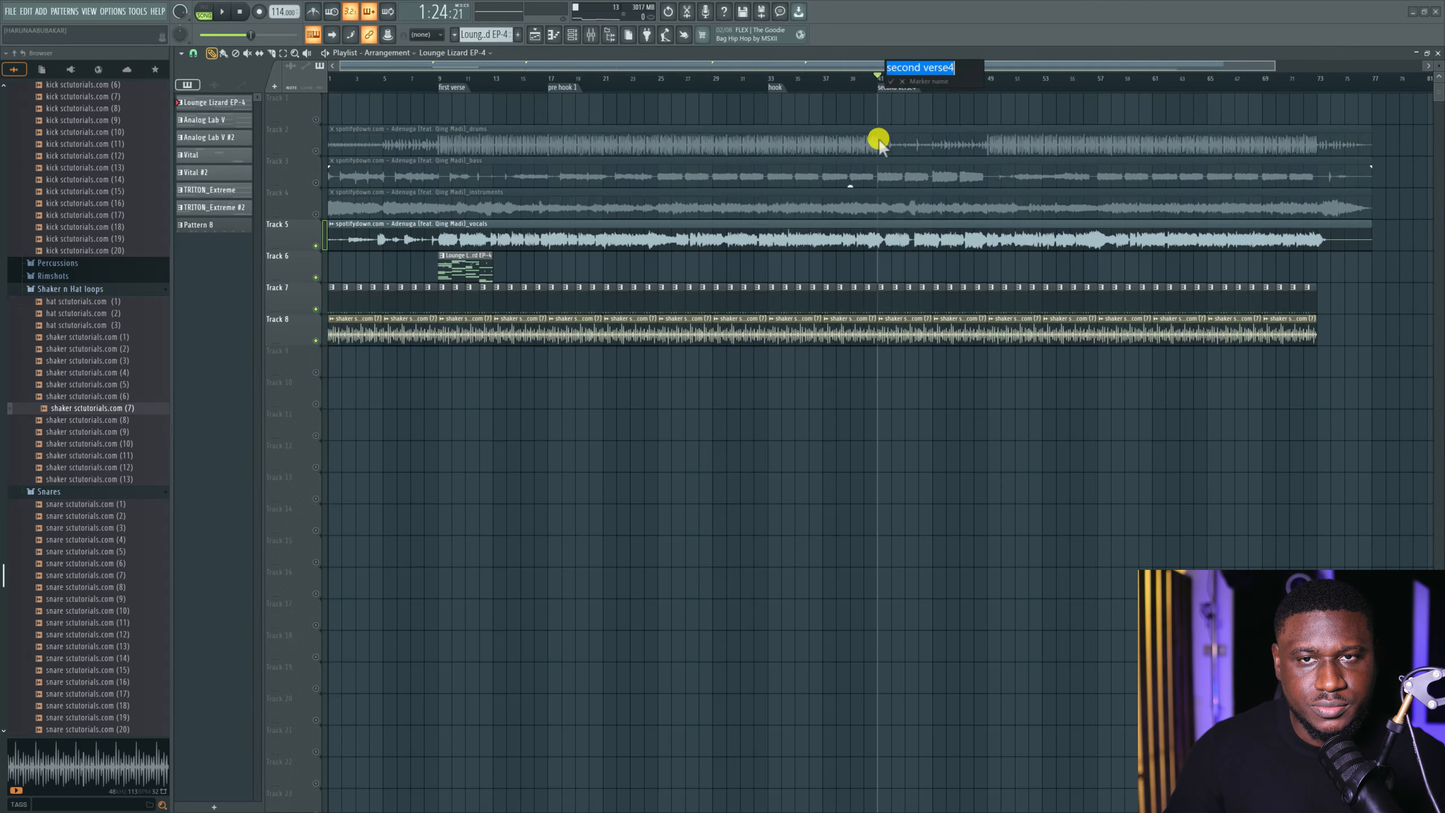
click(964, 70)
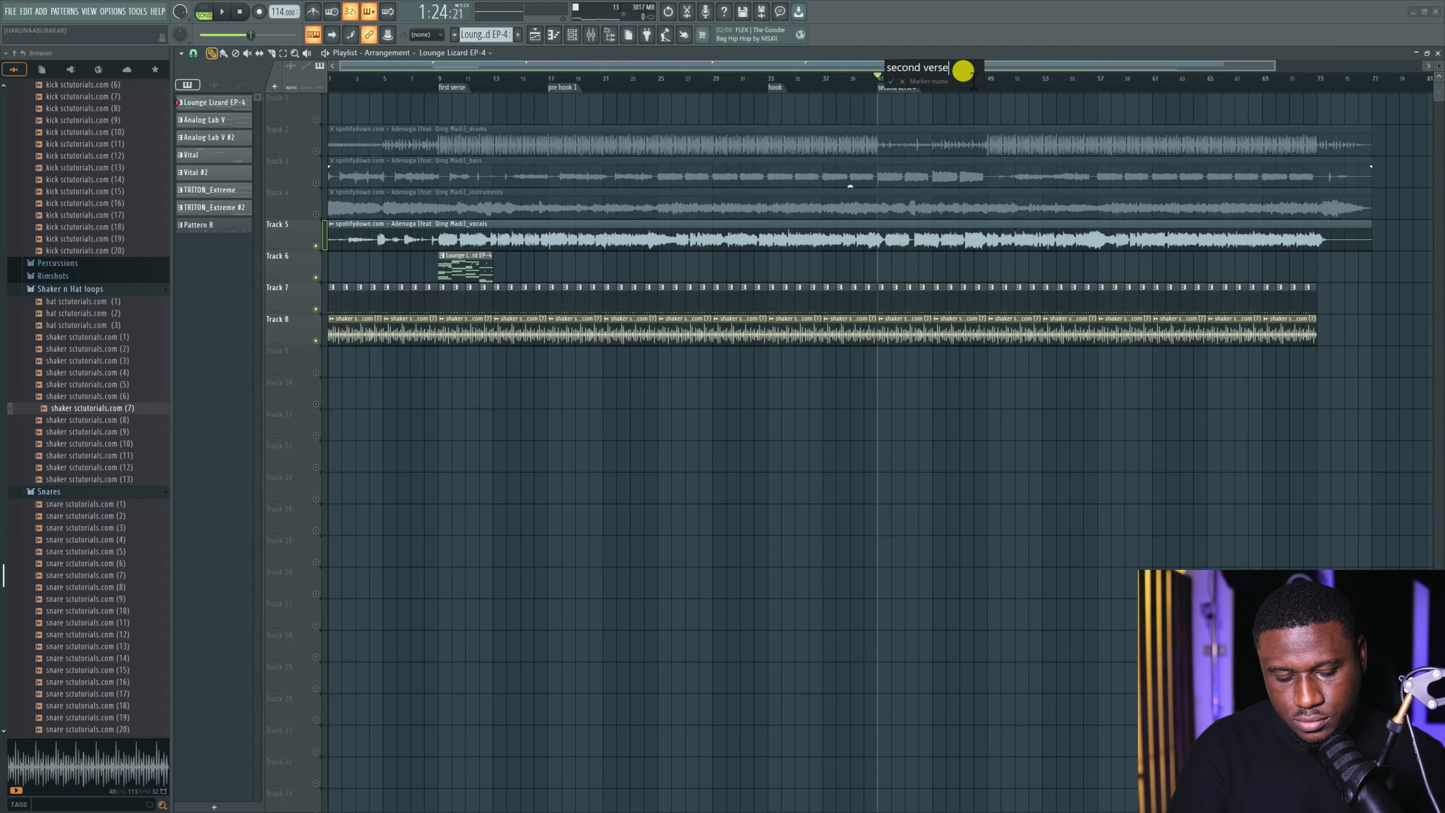
key(Return)
Play the vocals from several positions after the second verse marker, and add a marker named "pre hook 2" at bar 57.
key(space)
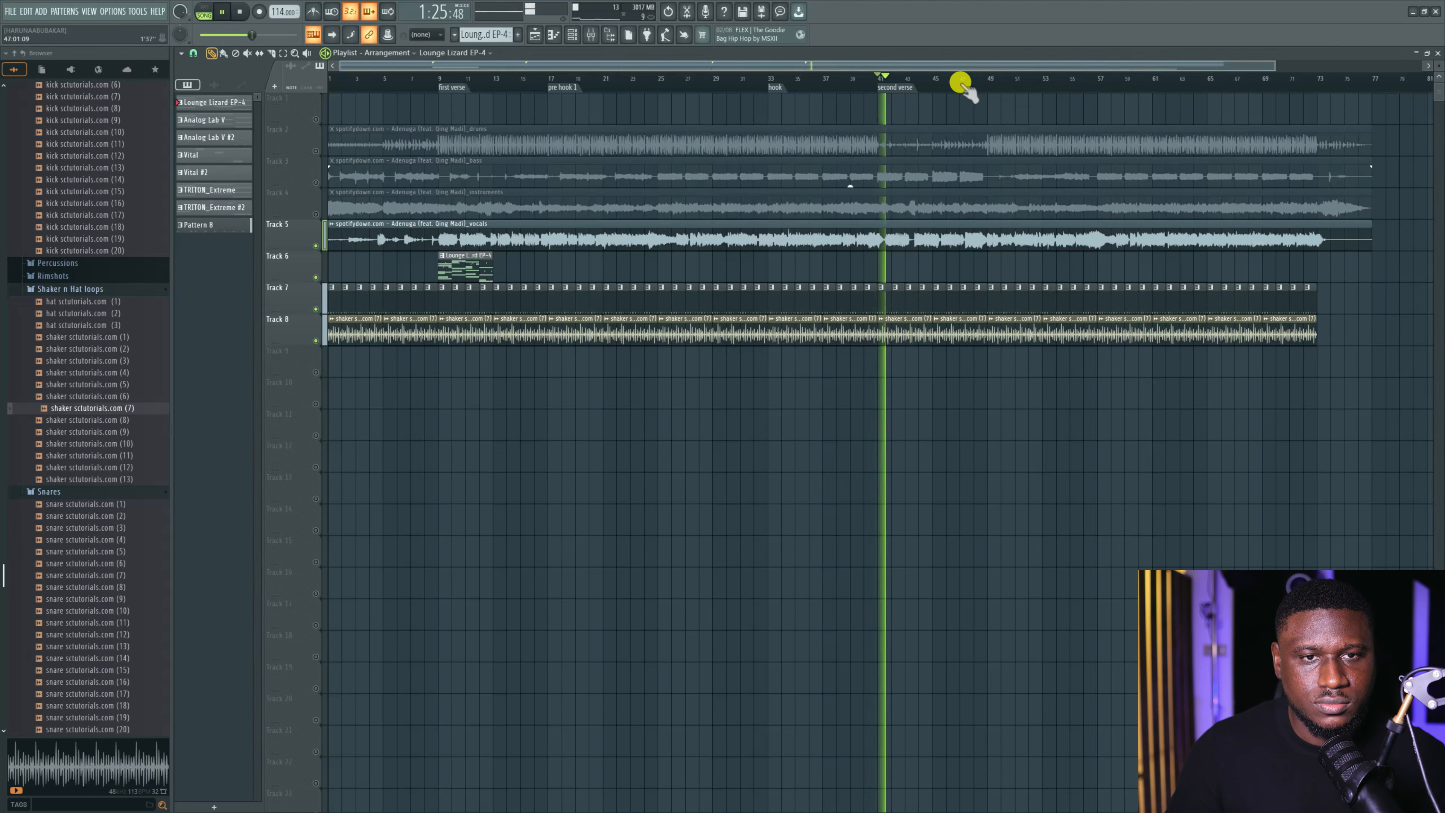
click(982, 80)
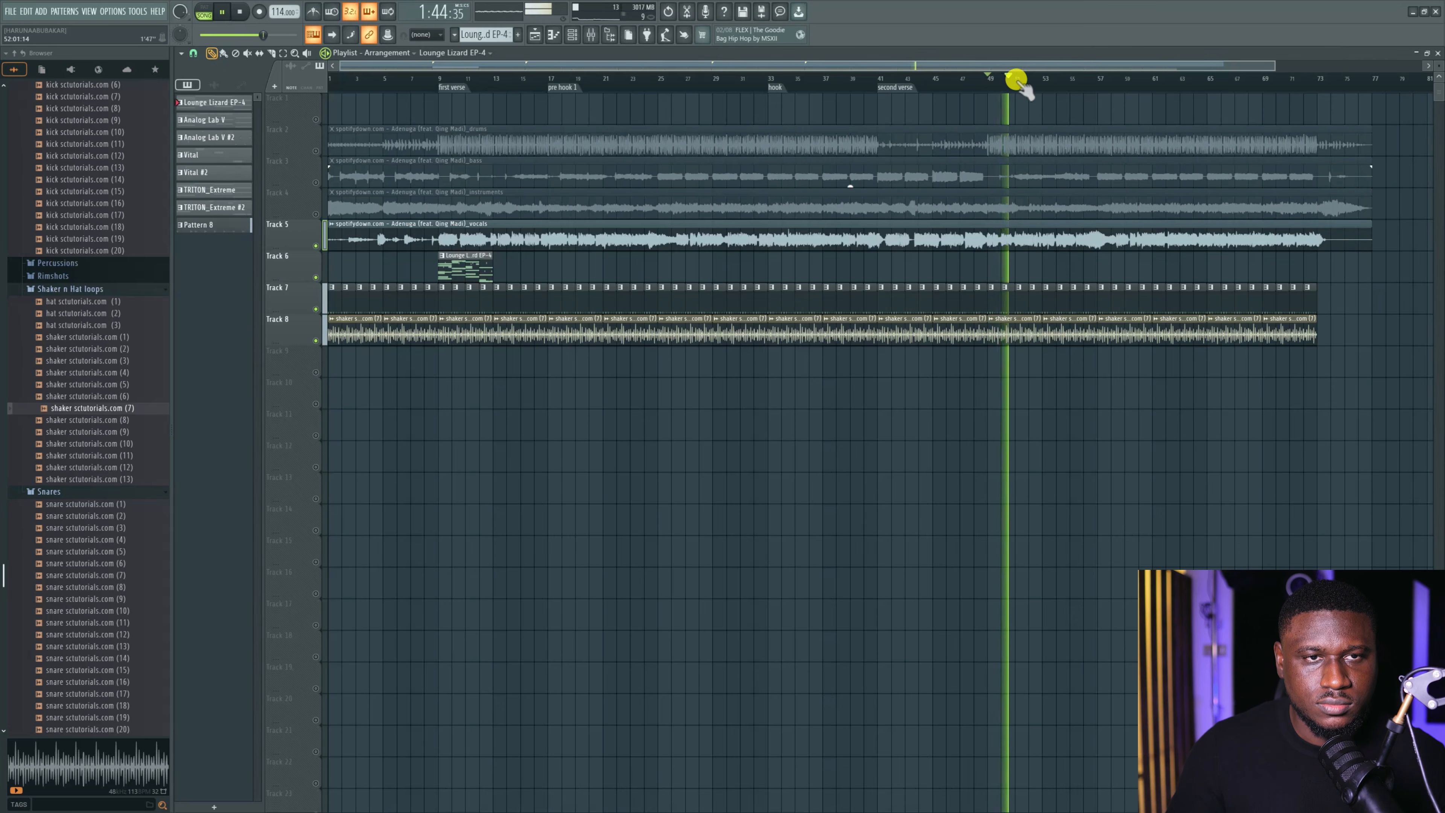
click(1045, 79)
click(1089, 82)
click(1093, 82)
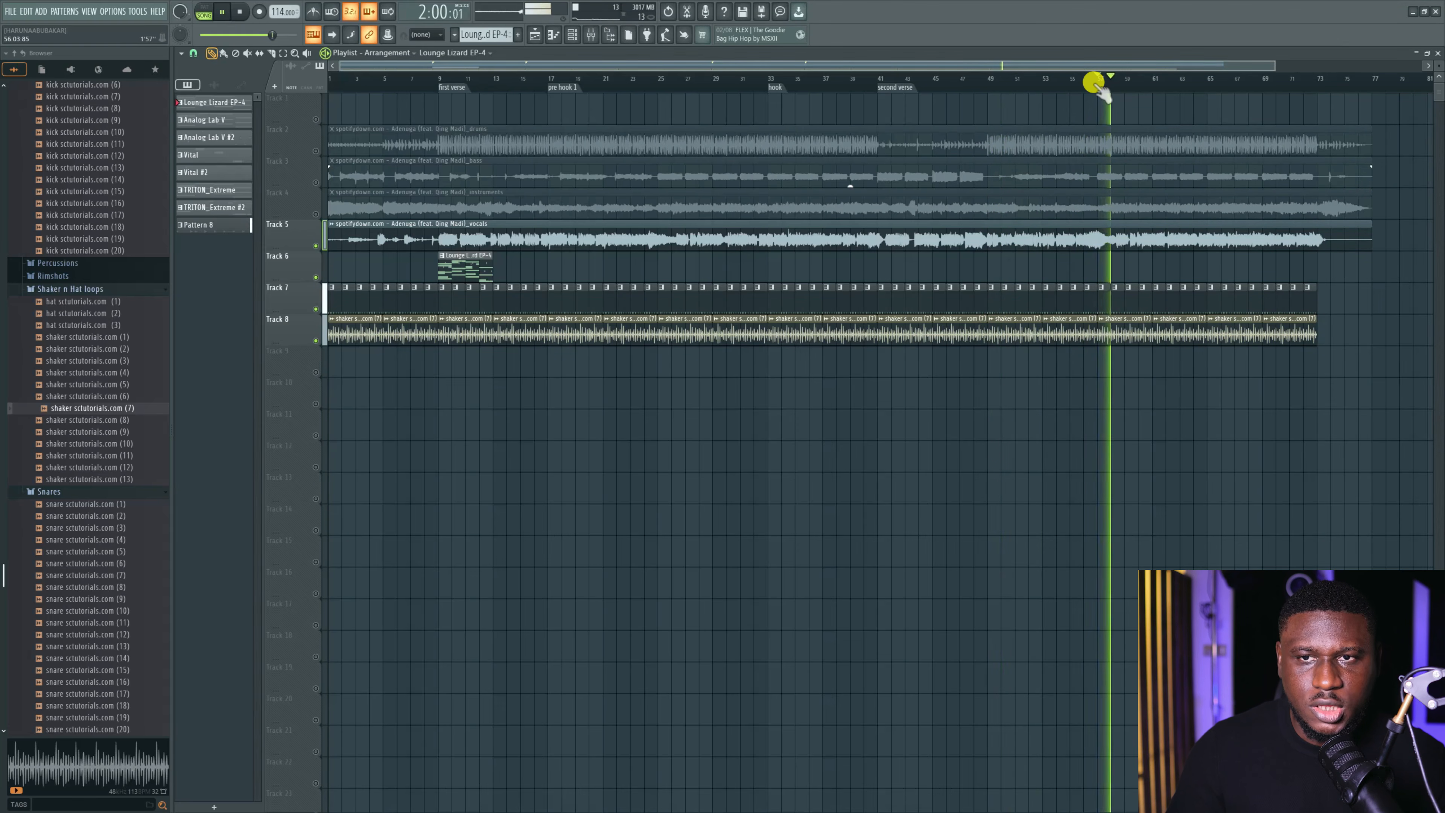
key(space)
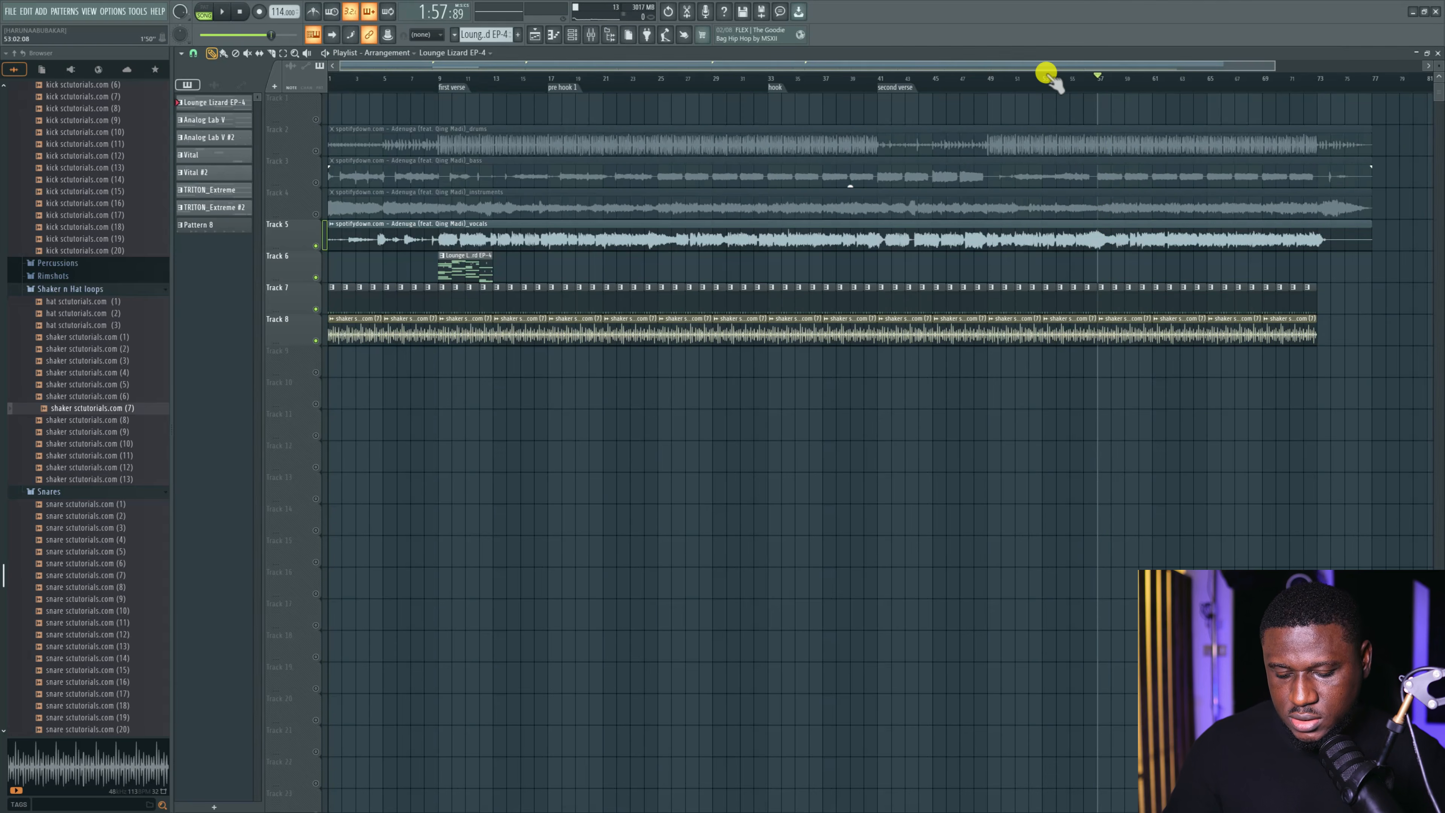
key(alt+t)
text(pre)
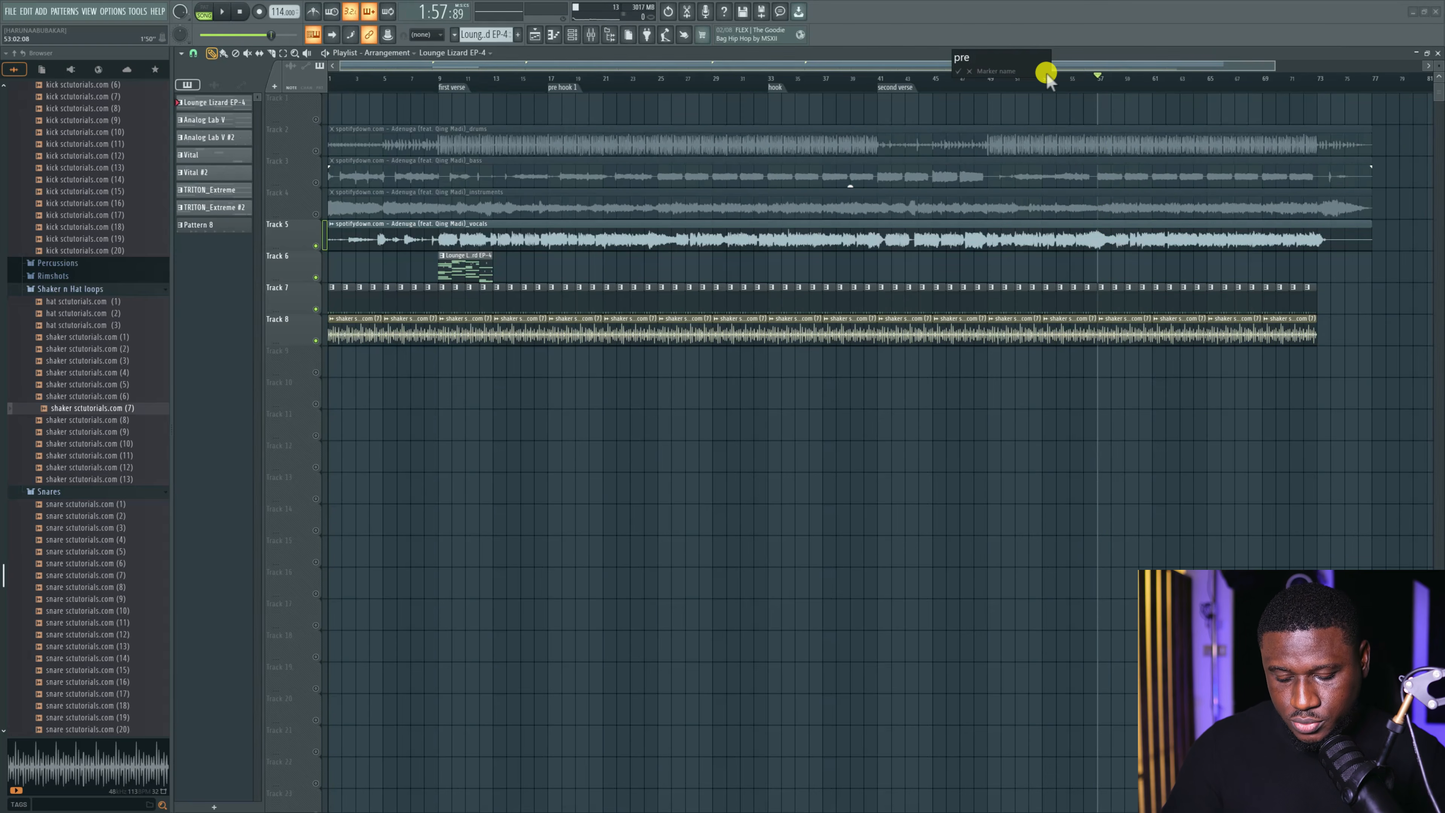
text( hook 2)
key(Return)
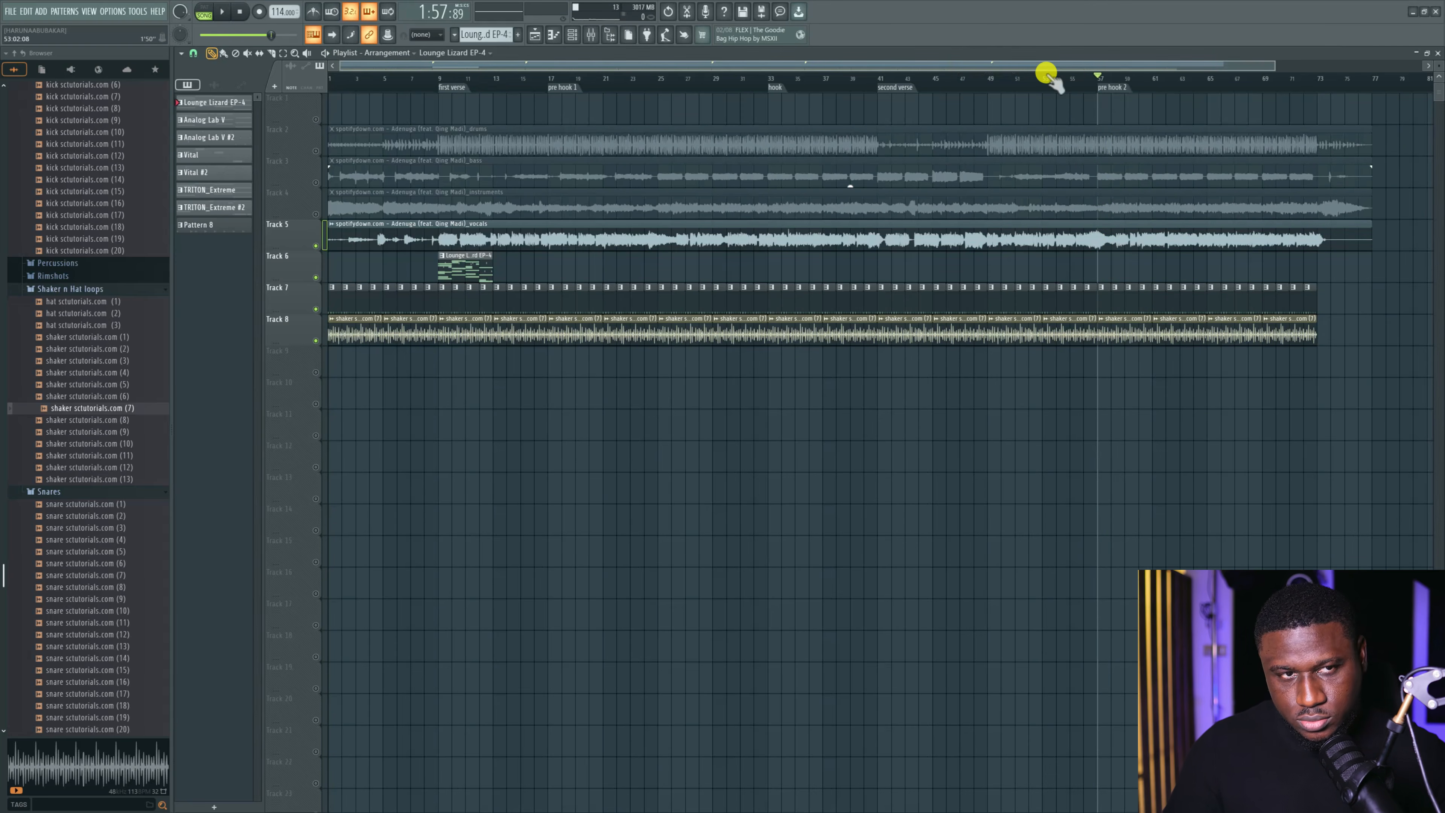
Play the section after pre hook 2 to locate the hook, and add a marker named "hook 2" at bar 65.
key(space)
click(1246, 76)
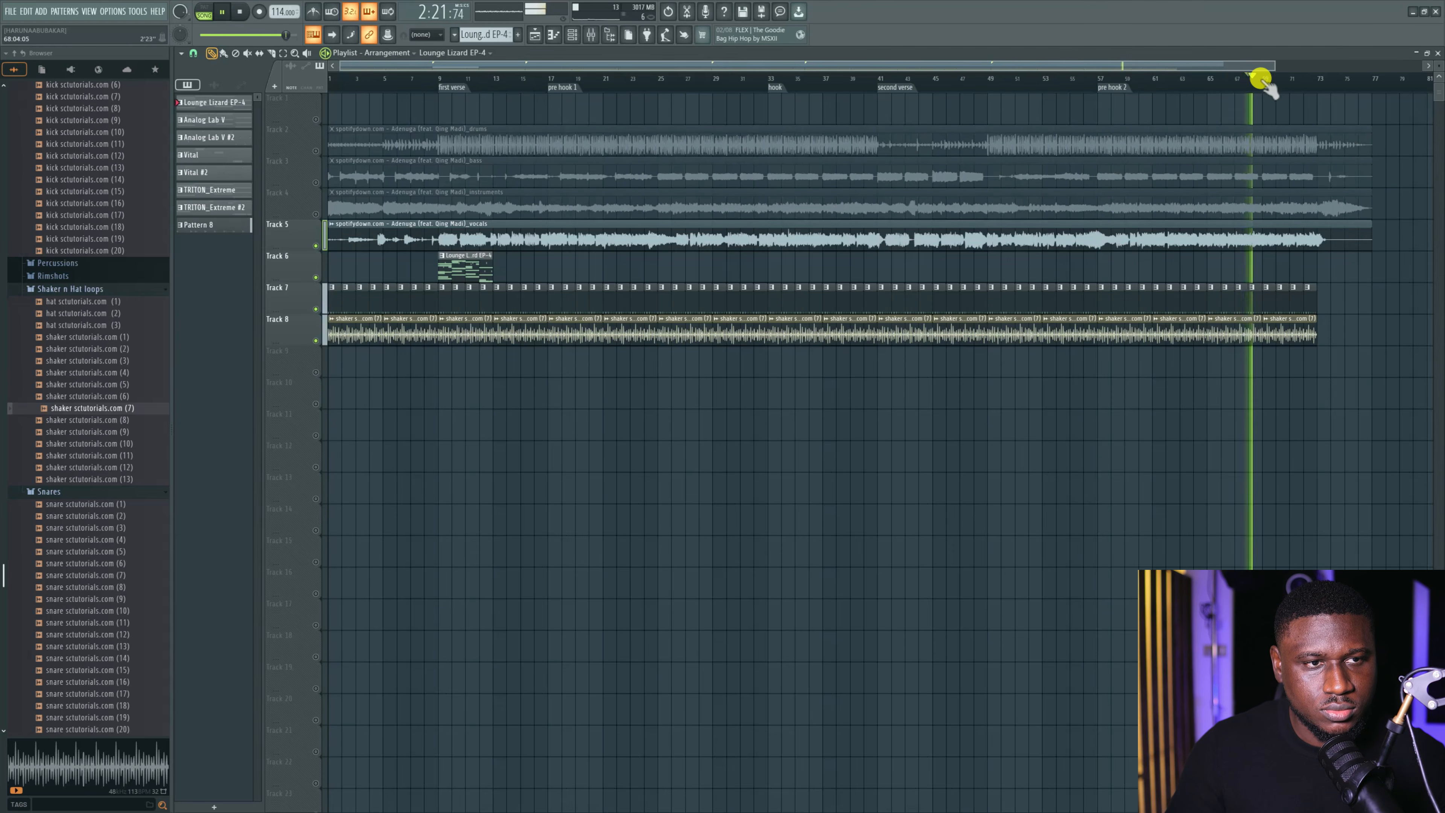
click(1195, 78)
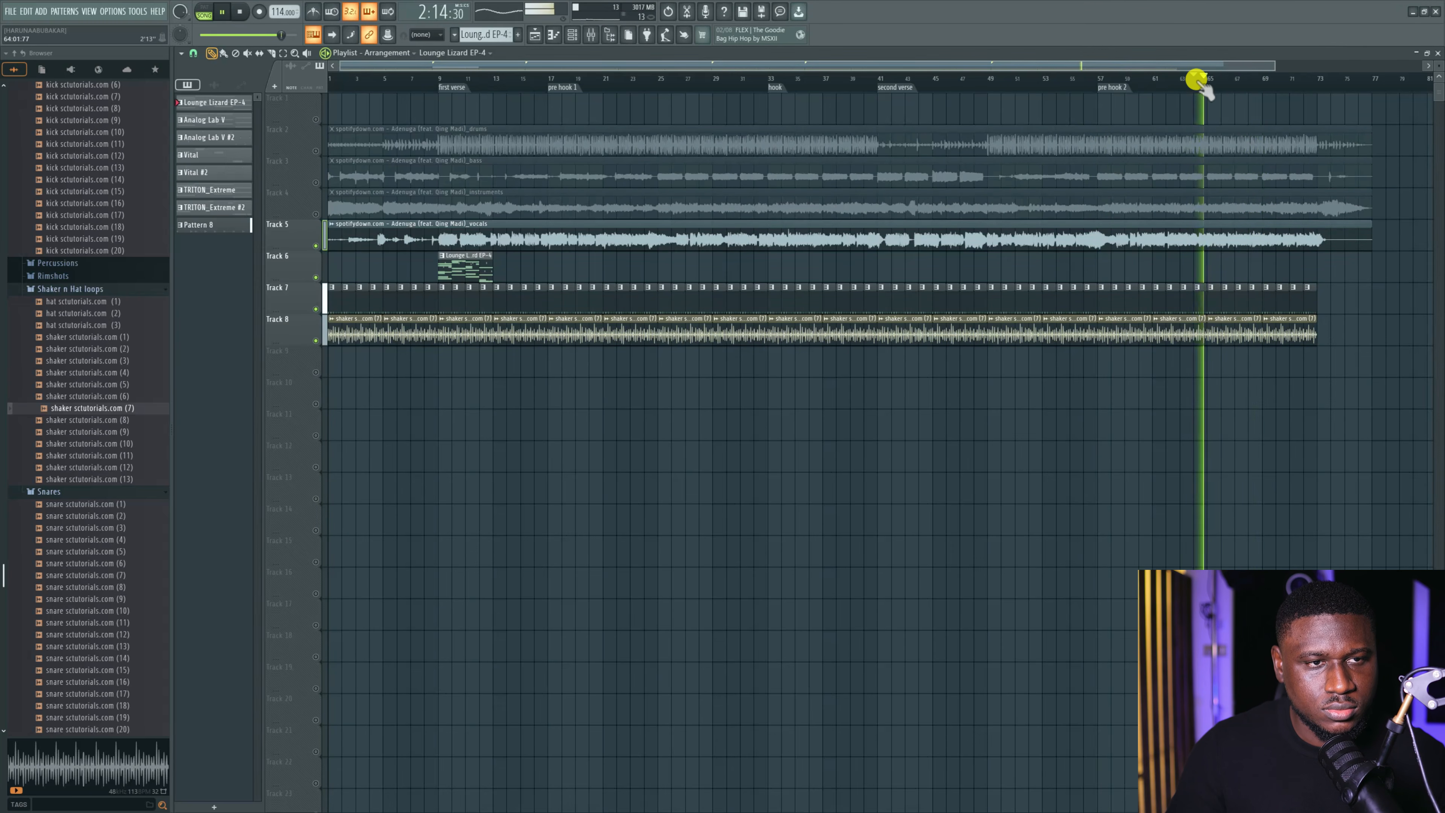
click(1210, 78)
key(space)
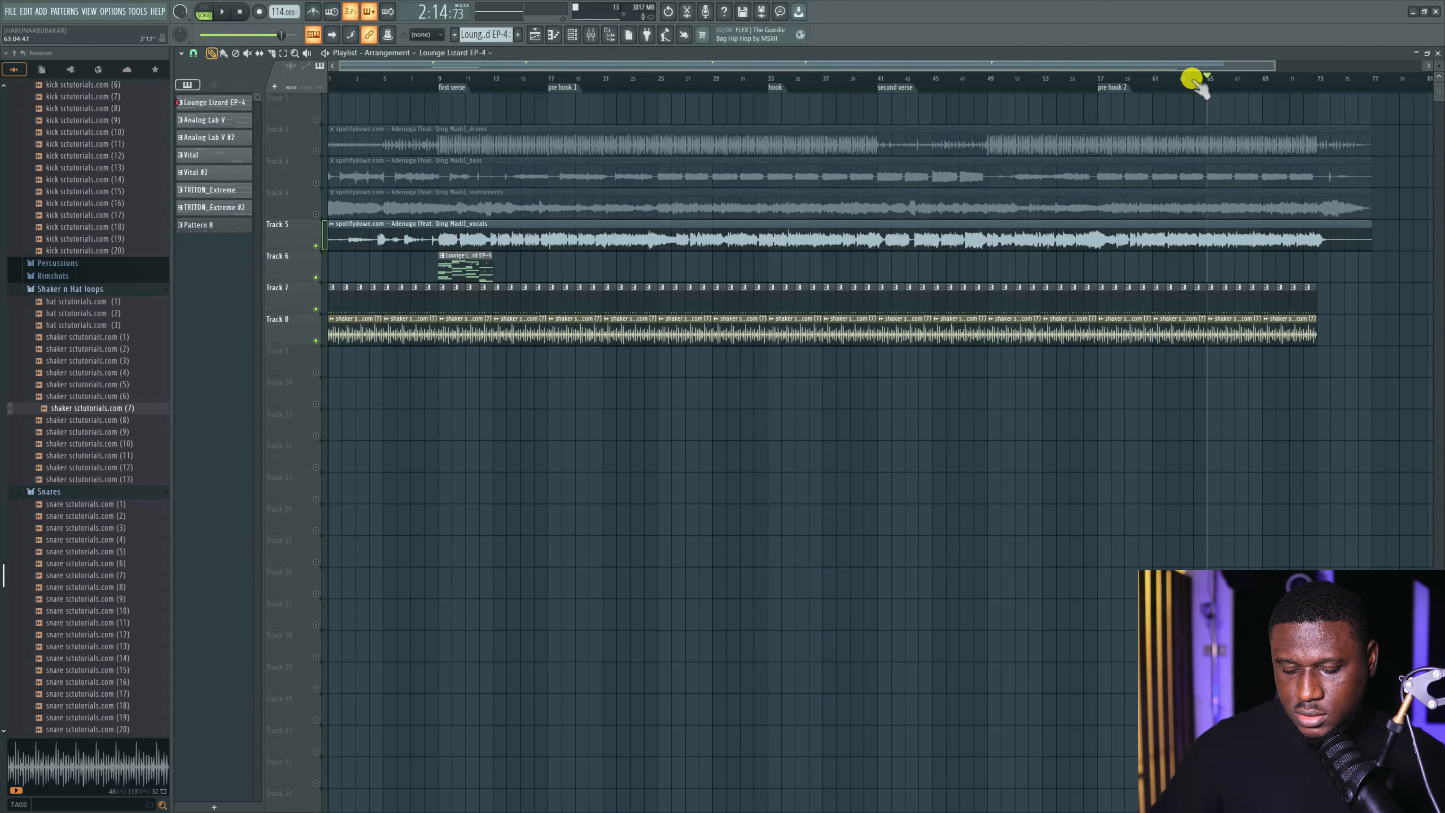
key(alt+t)
text(hook)
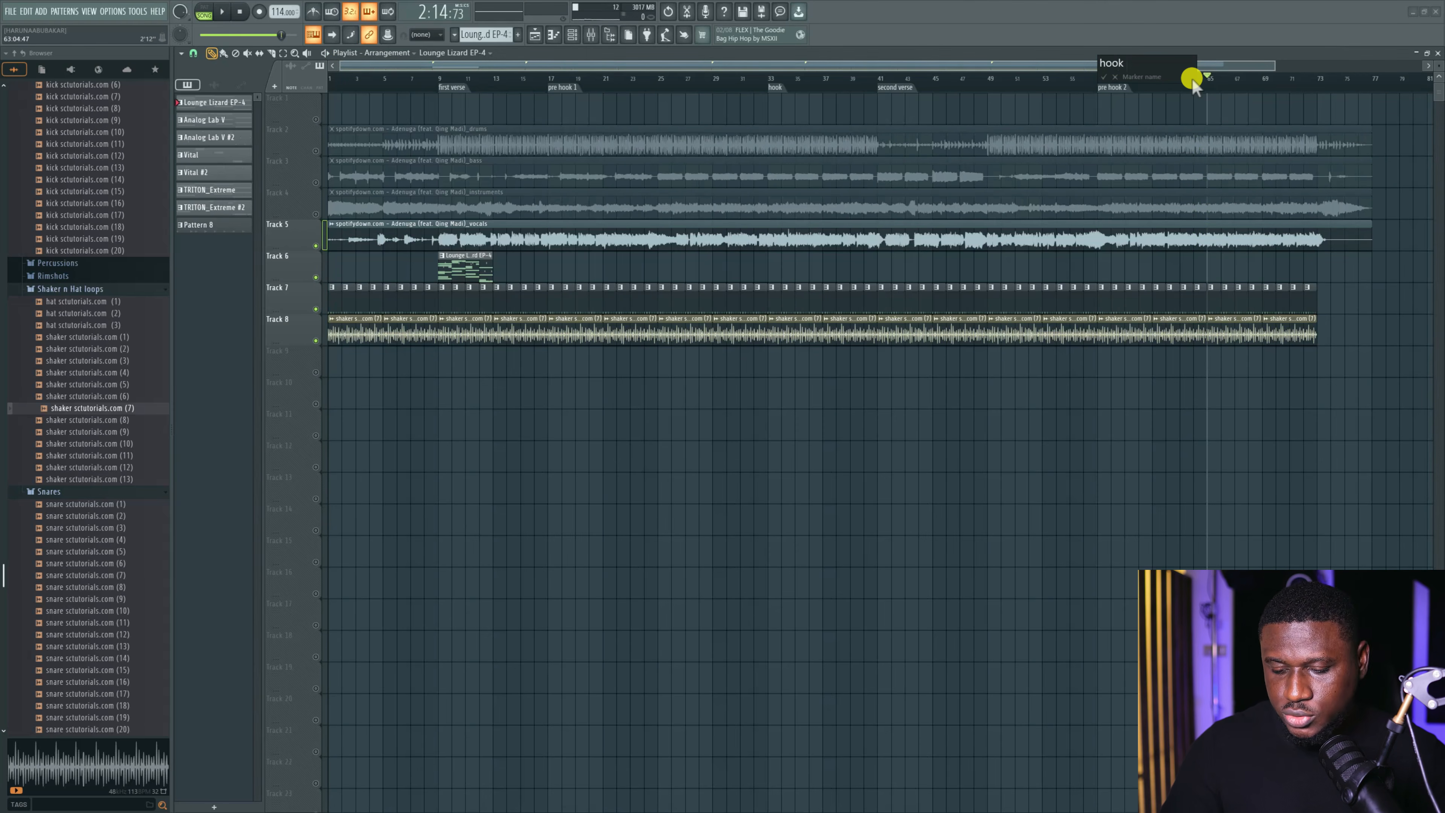
text( 2)
key(Return)
Play the vocals through the second hook to its end, and add a marker named "outro" at bar 73.
key(space)
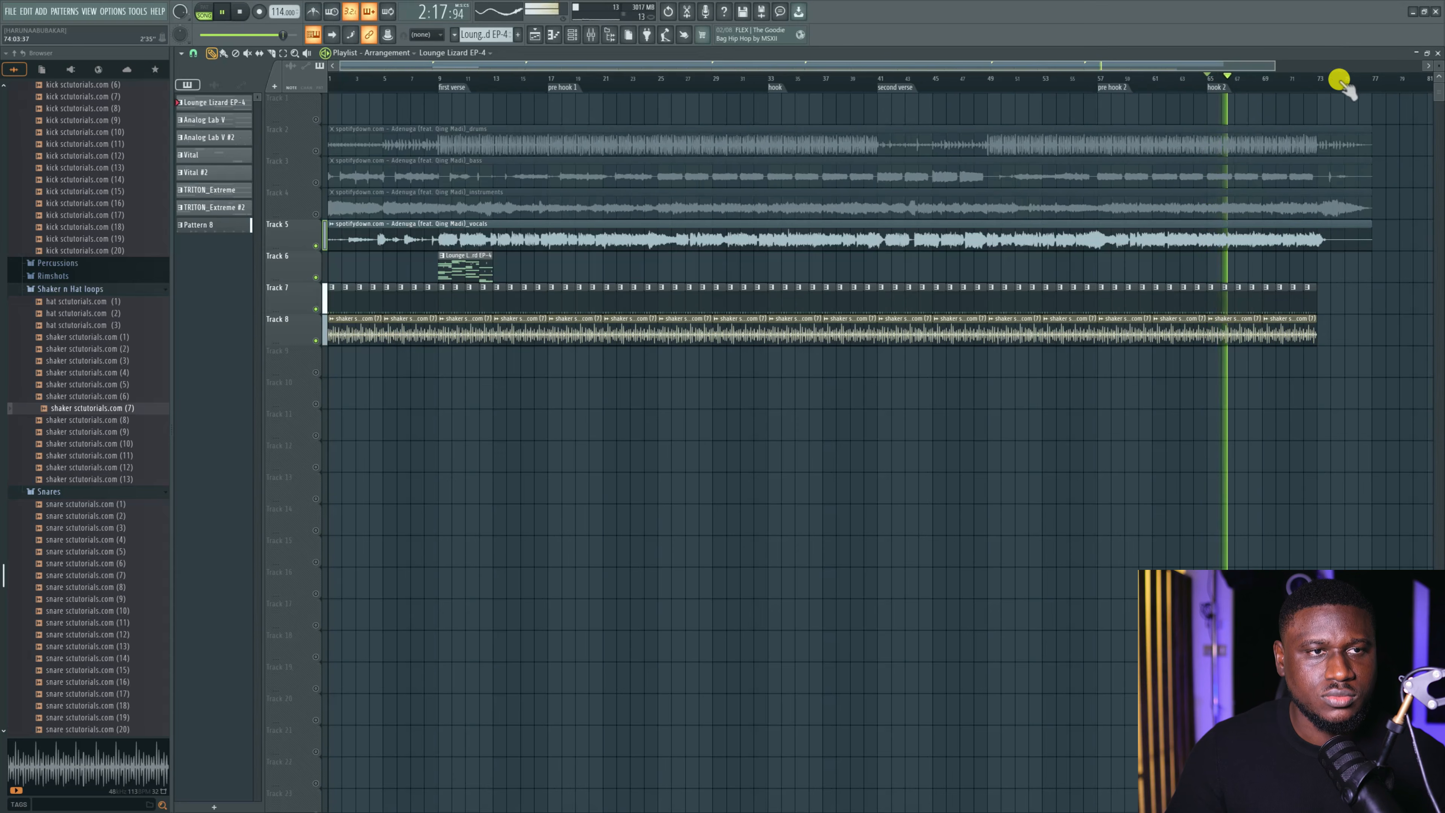
click(1314, 85)
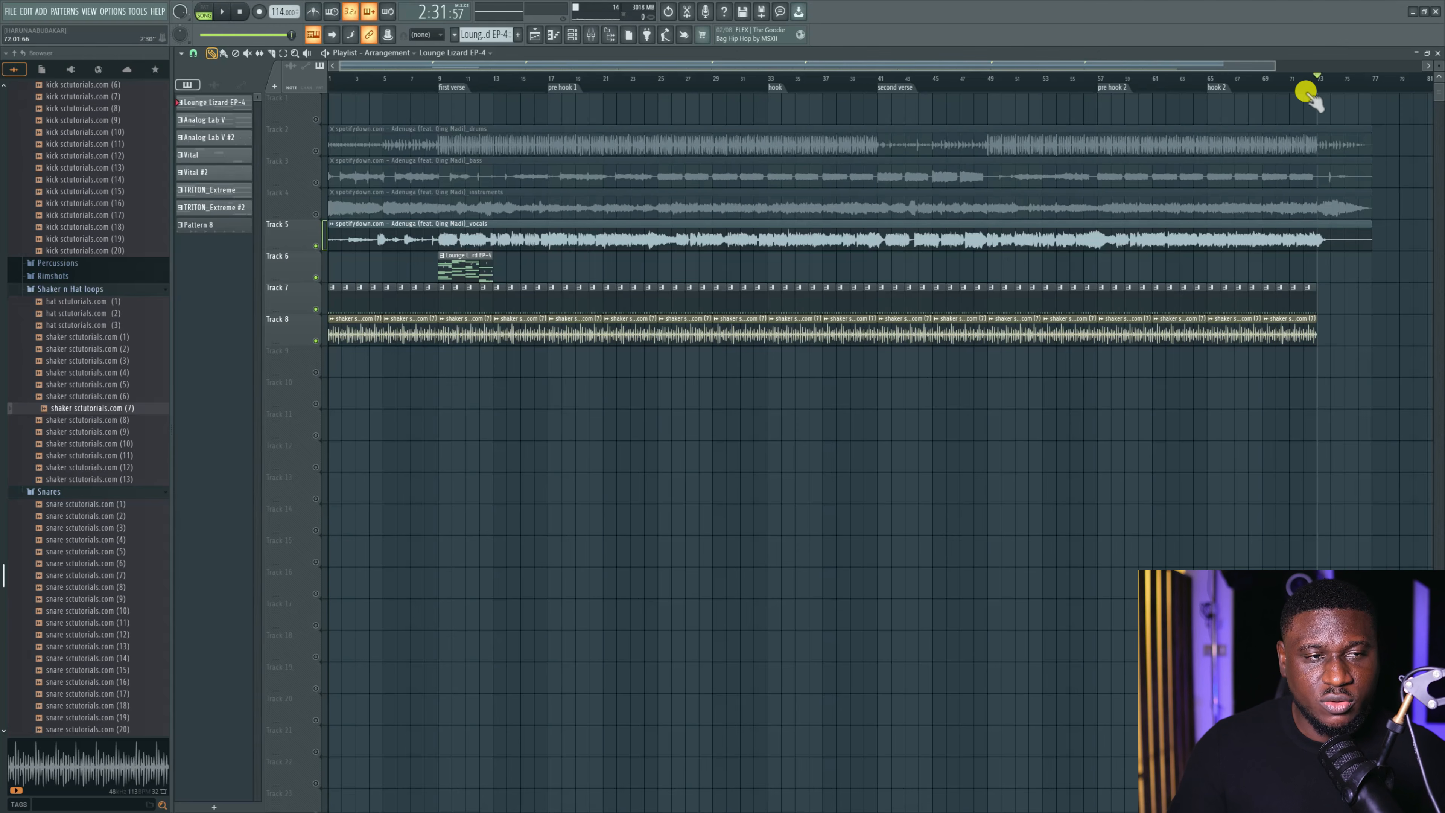
key(alt+t)
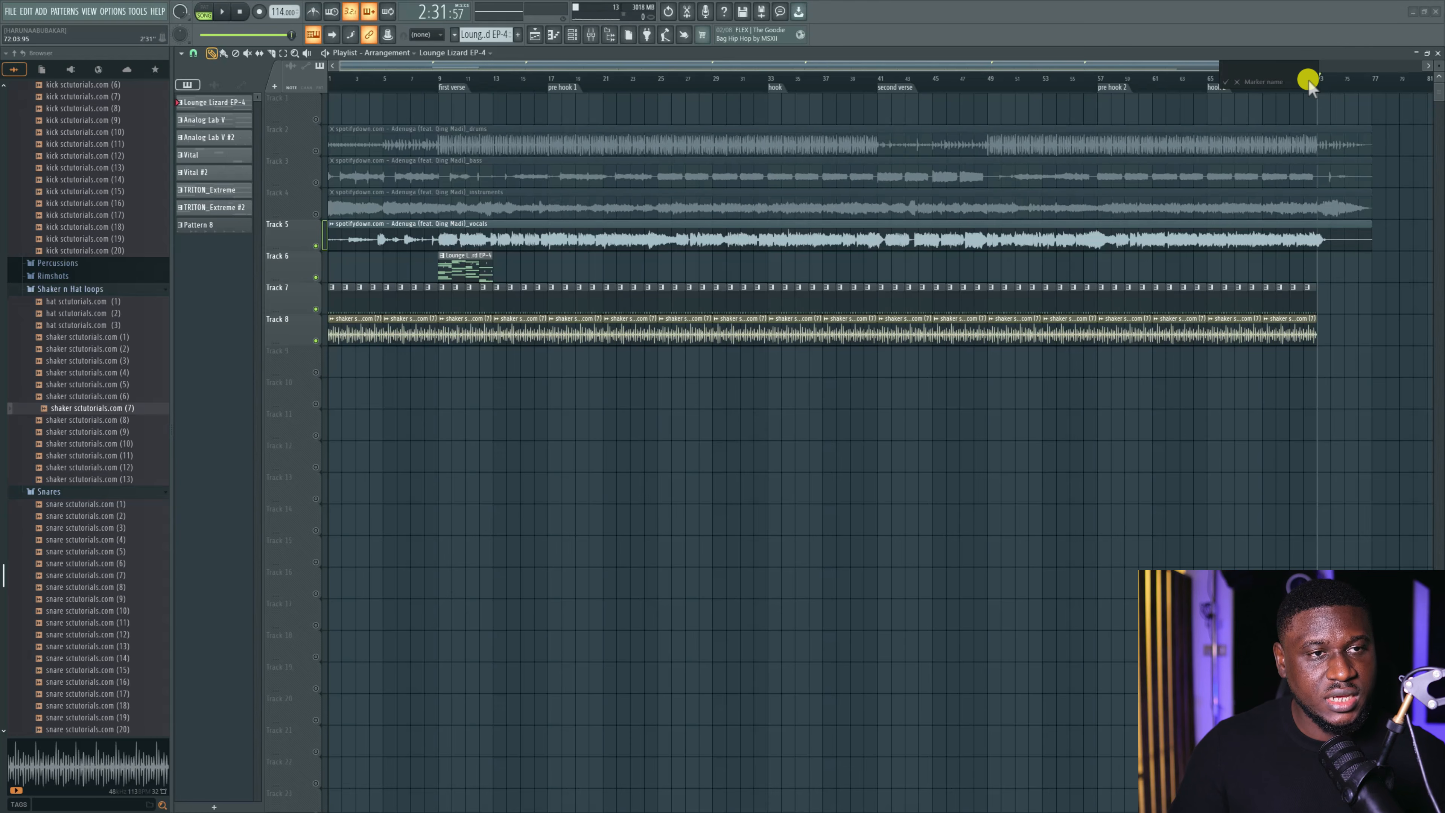
text(out)
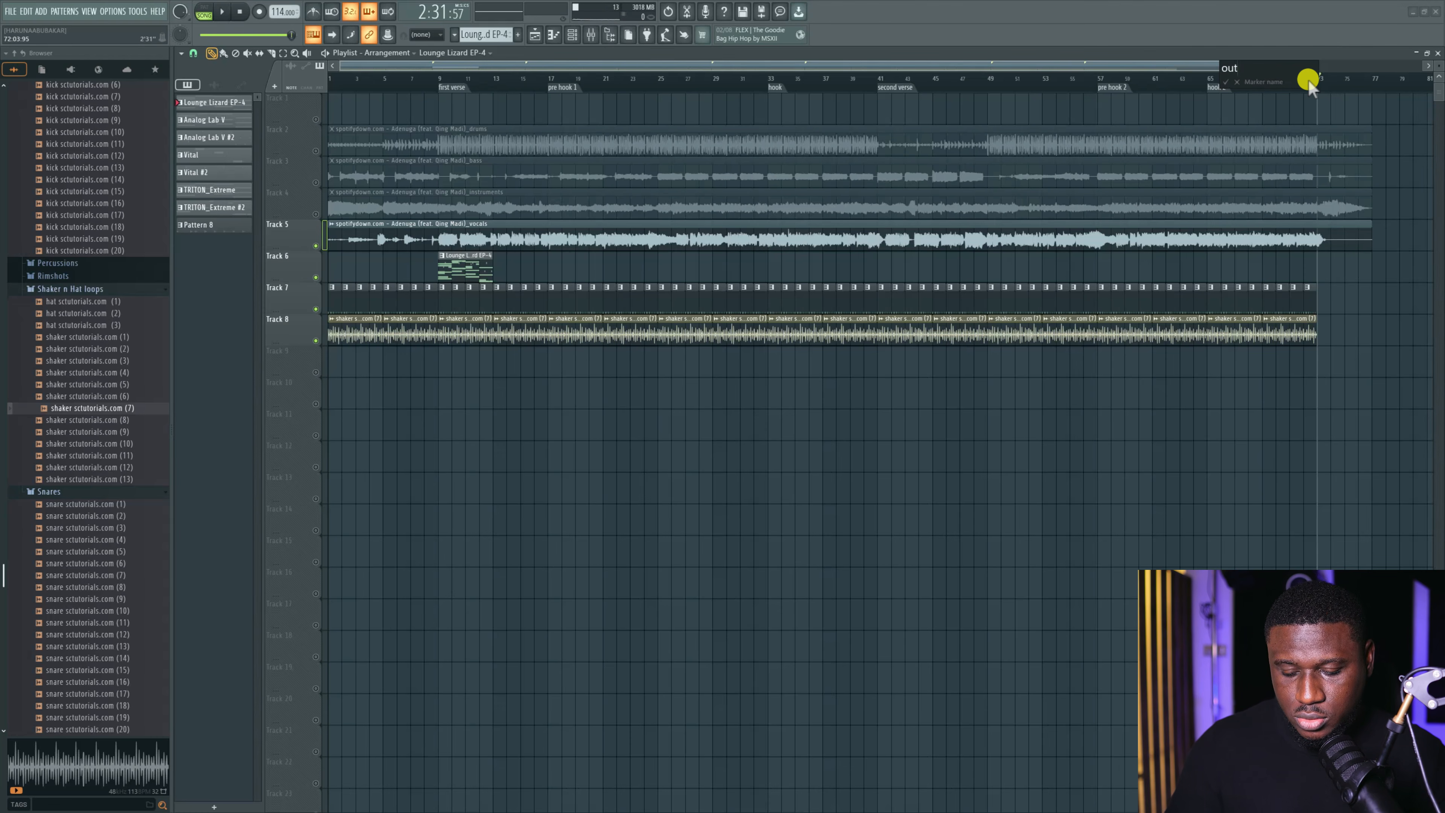
text(ro)
key(Return)
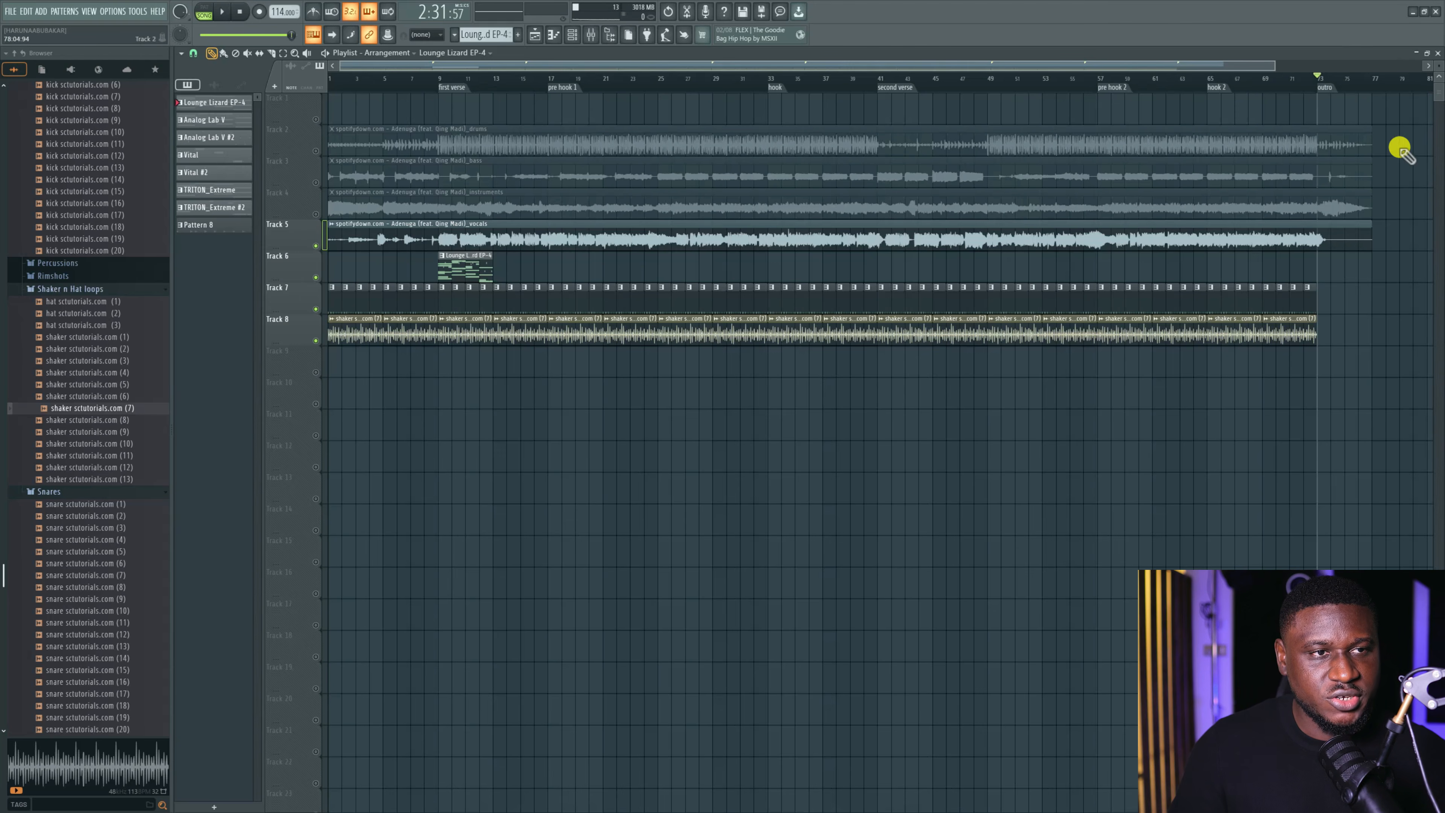
Return to the start of the song and add a marker named "intro" at bar 1.
click(1372, 79)
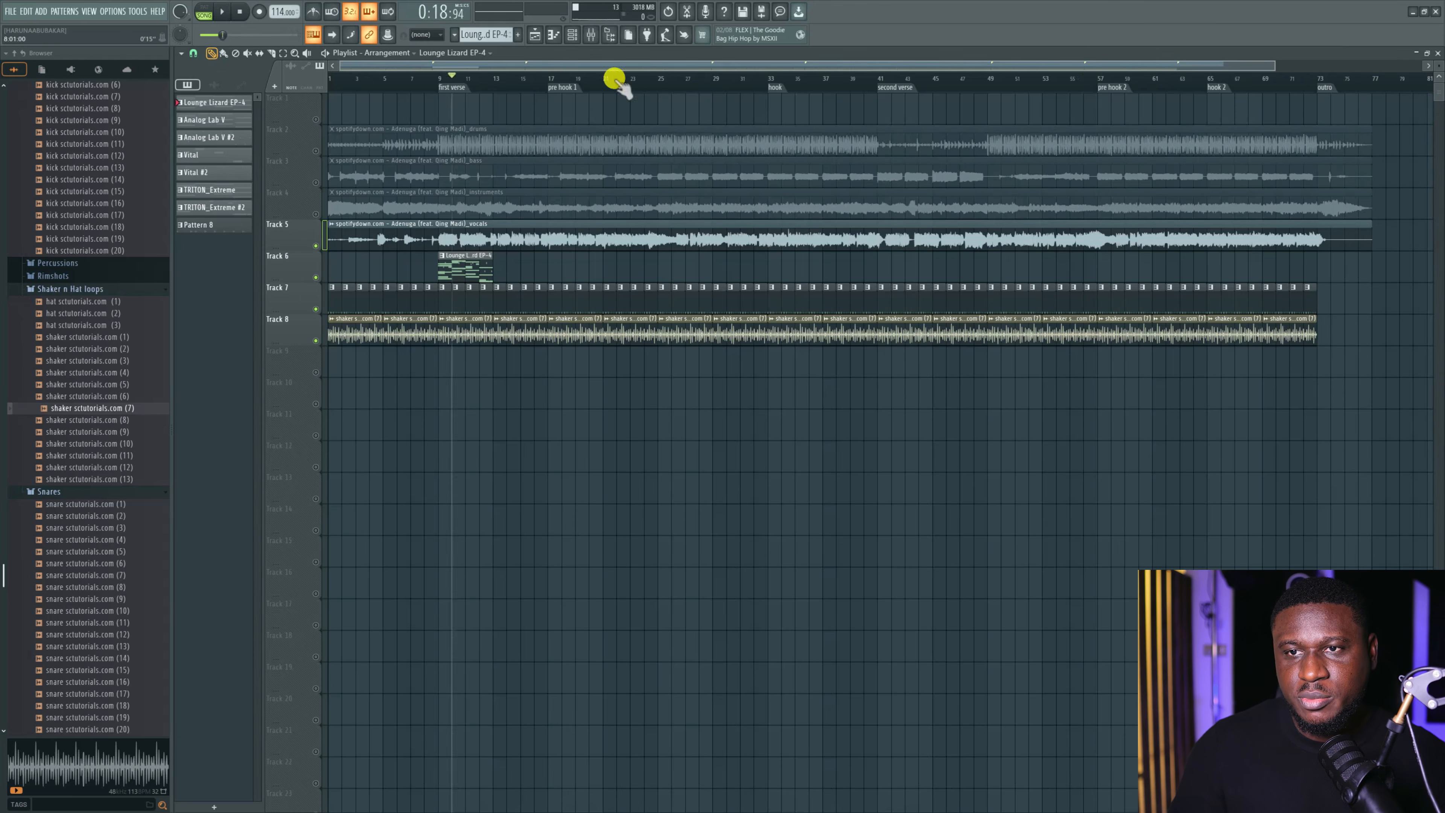
click(341, 79)
key(alt+t)
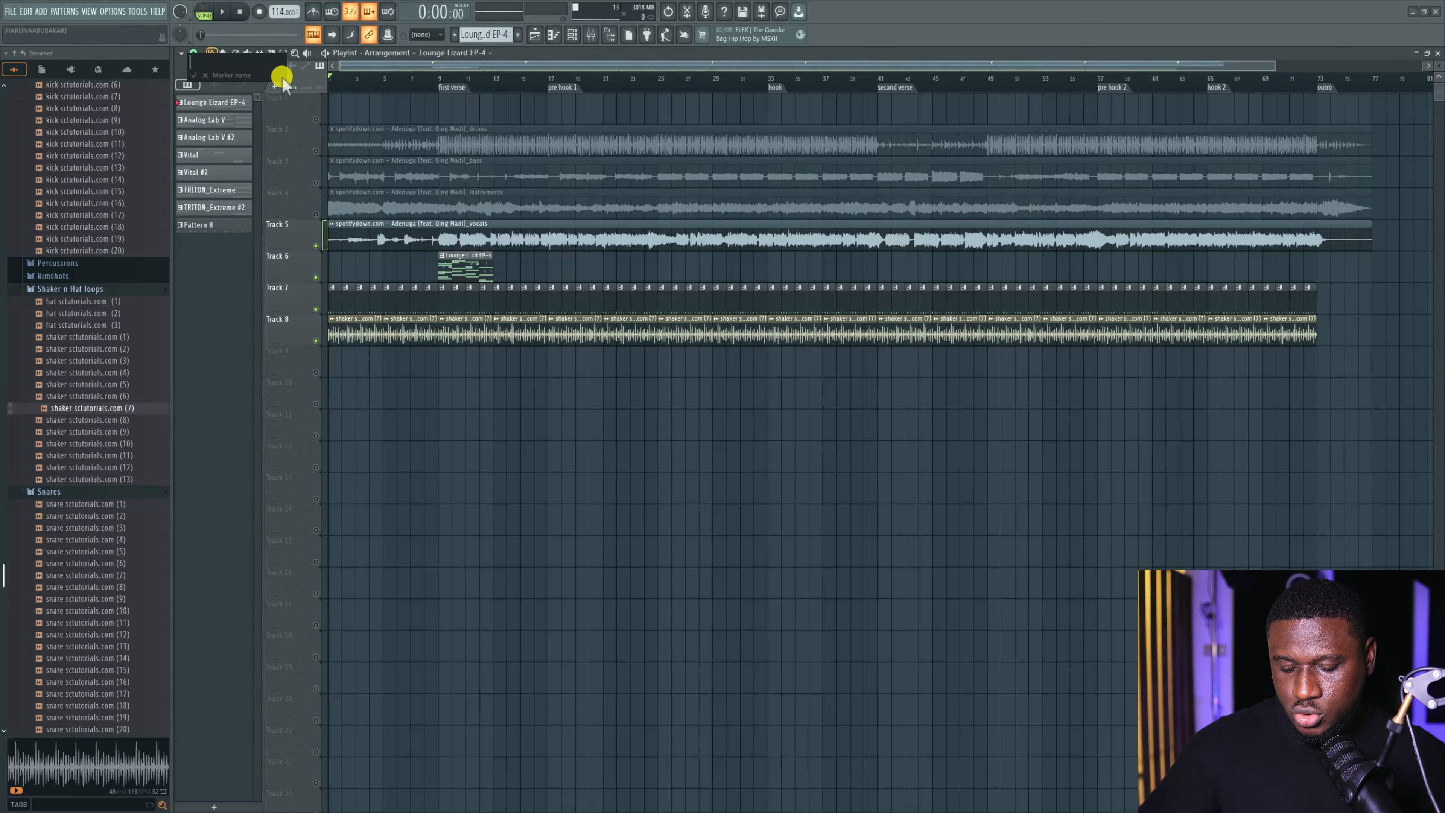
text(i)
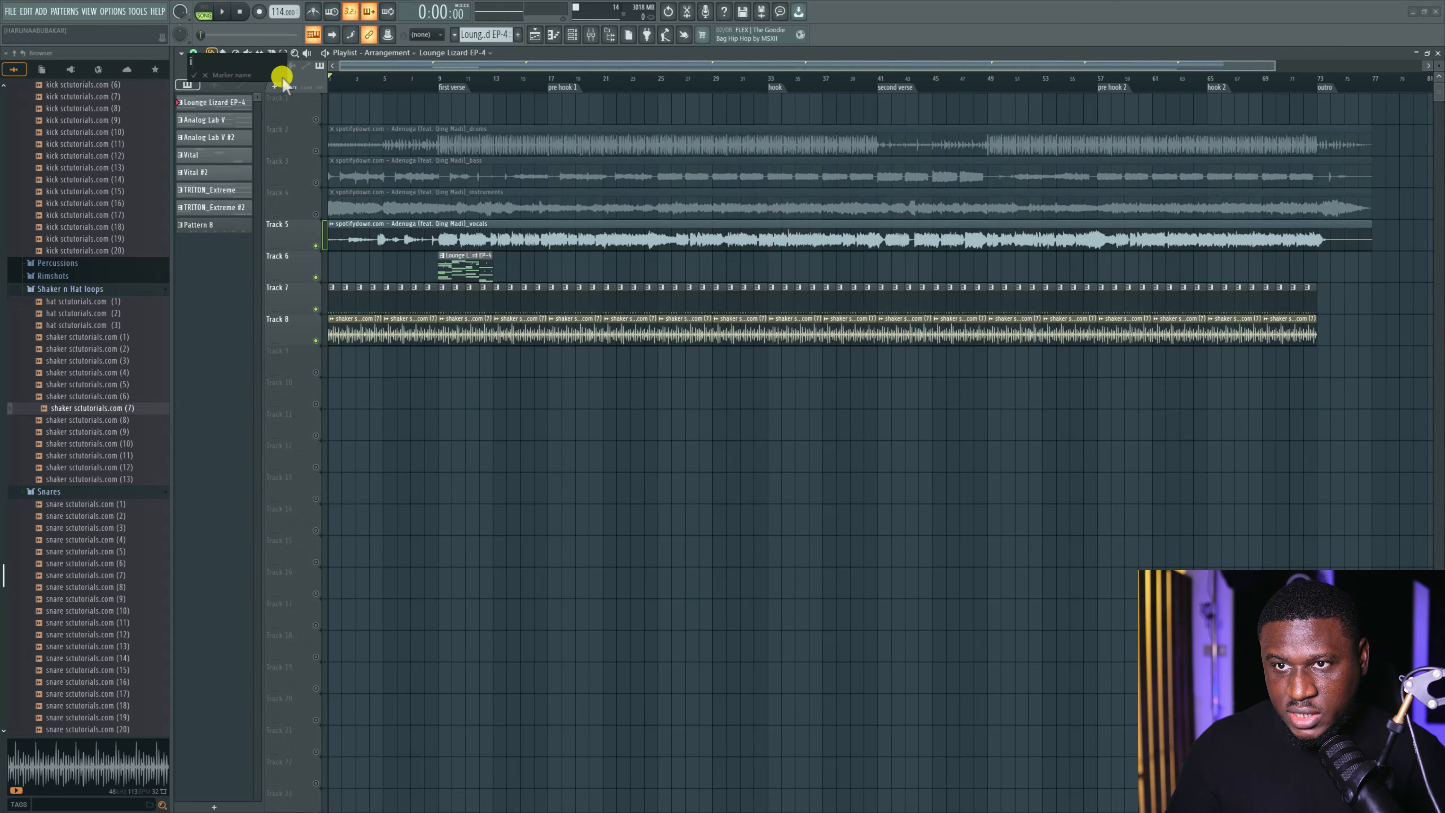
text(ntro)
key(Return)
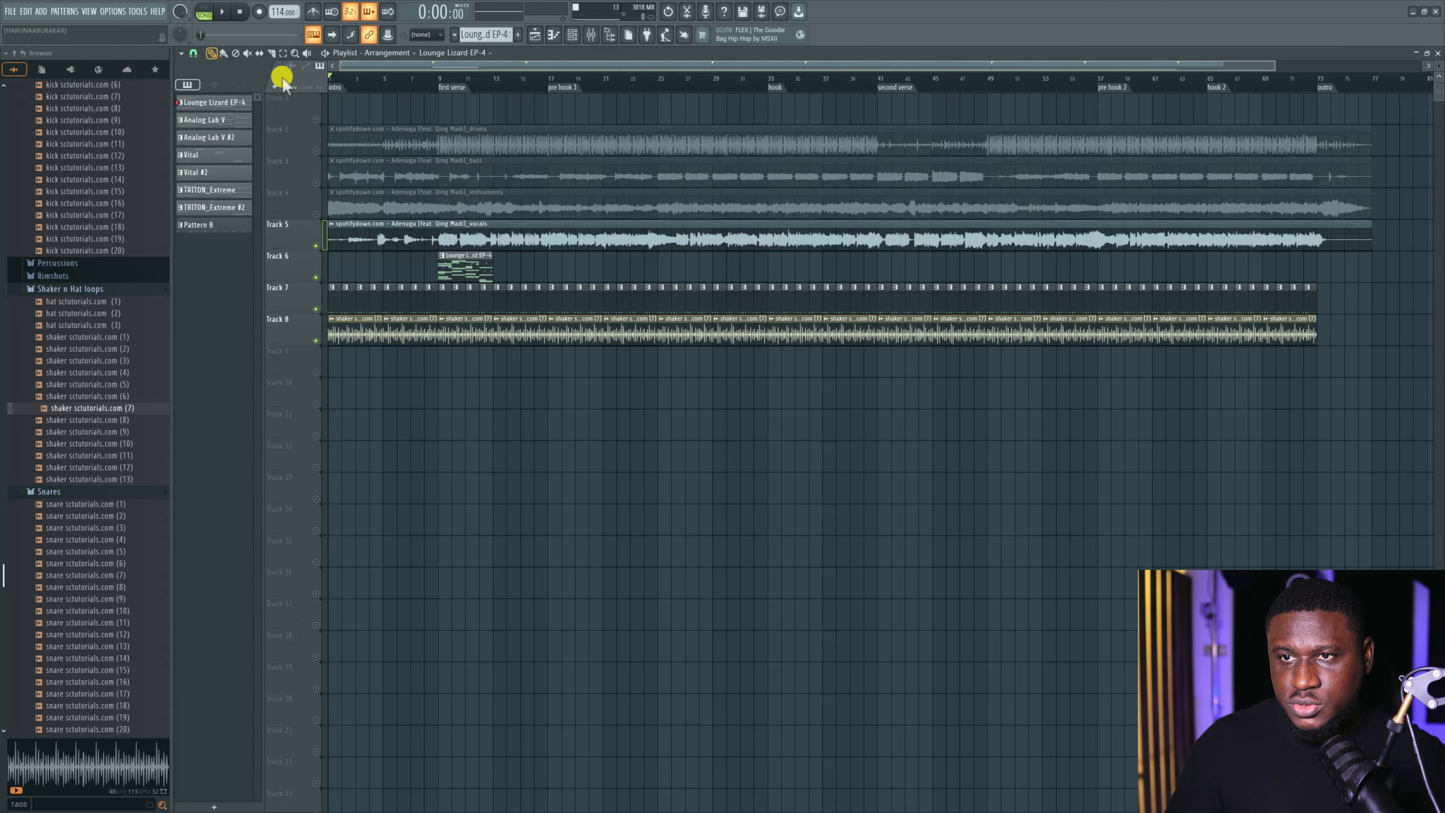
drag(403, 73, 591, 103)
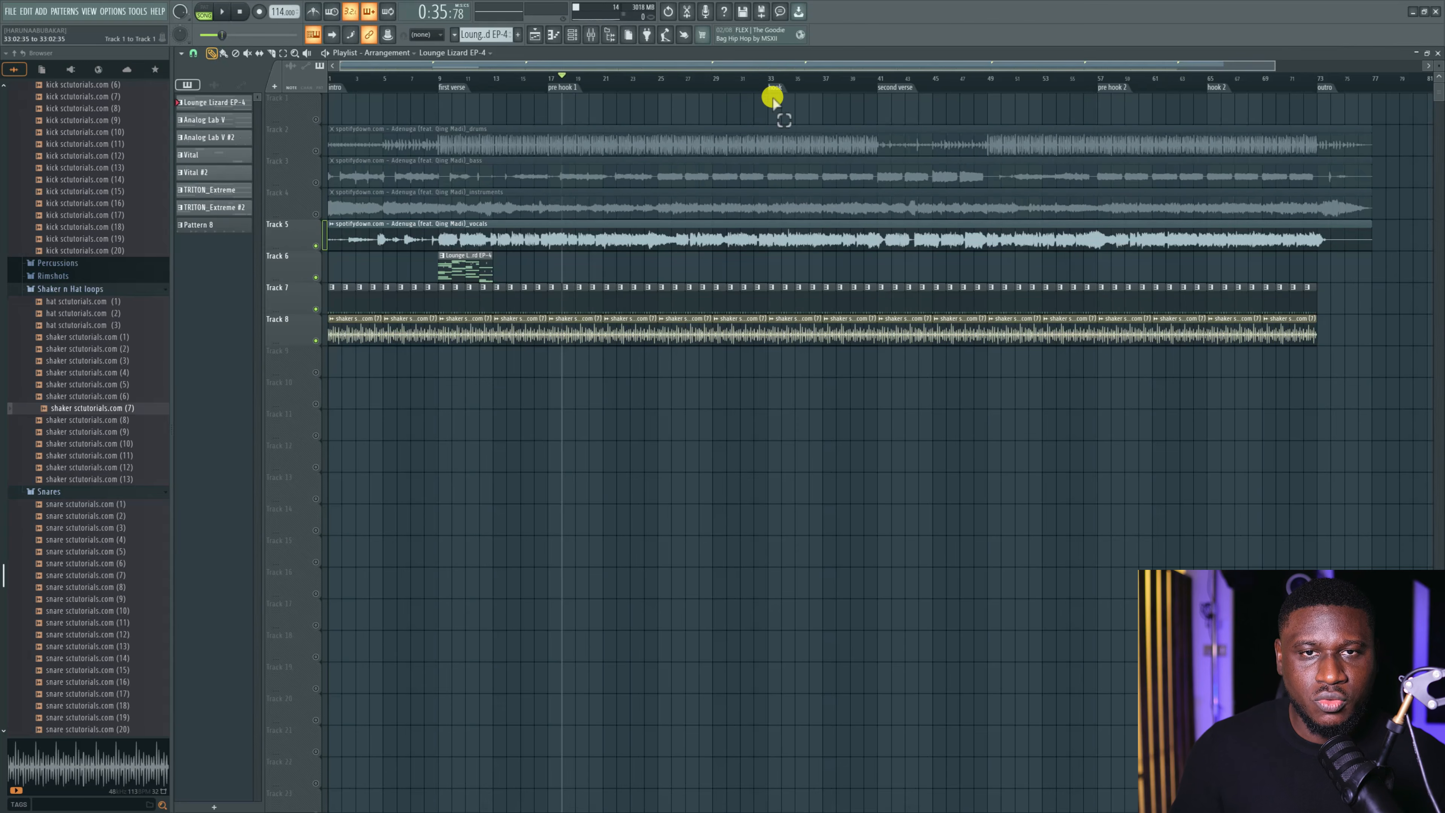
drag(772, 100, 1306, 116)
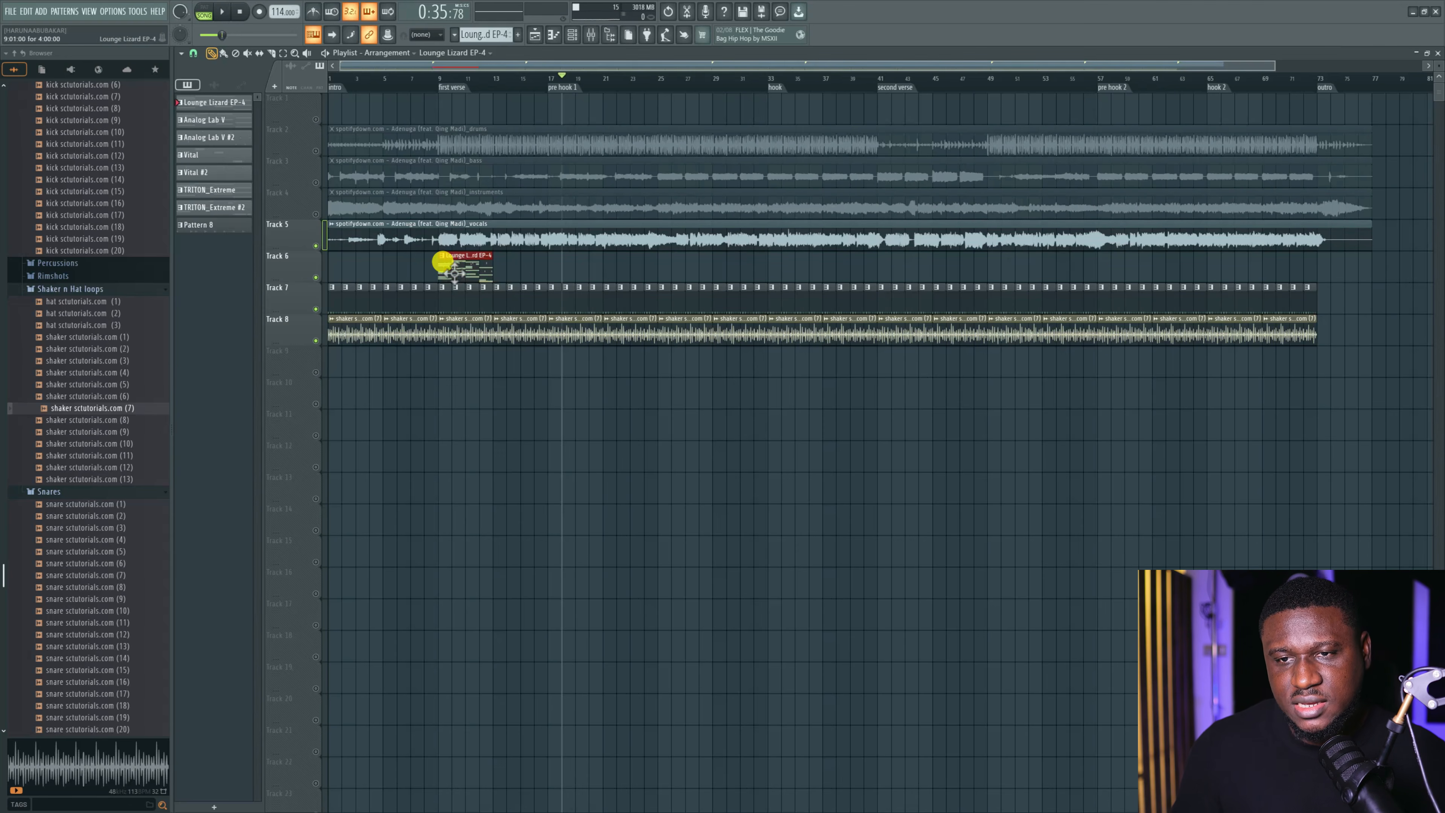
Move the Lounge Lizard EP-4 clip at bar 9 from Track 6 down to Track 9, and unmute all playlist tracks.
drag(452, 269, 453, 365)
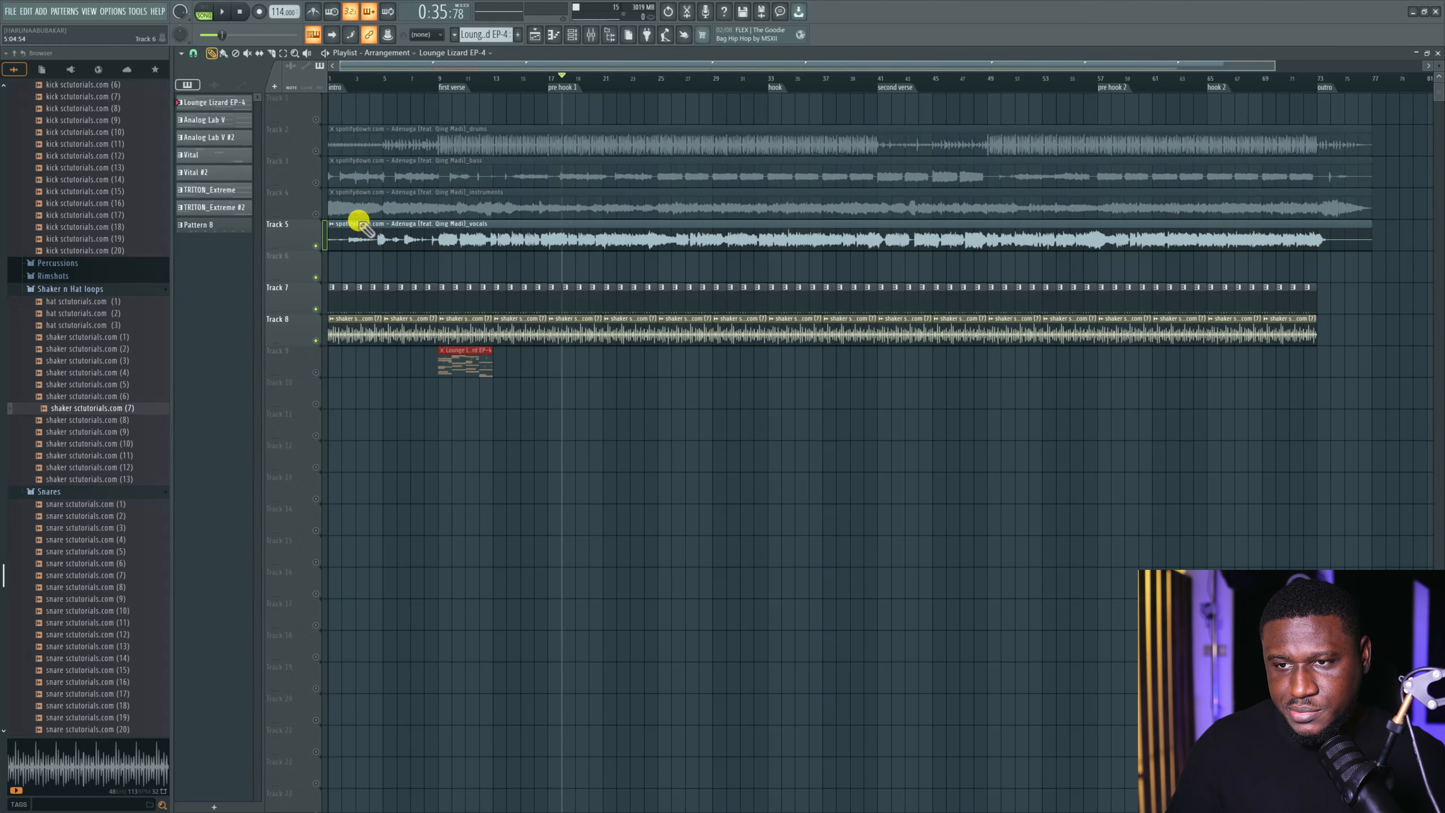
right_click(318, 342)
right_click(318, 343)
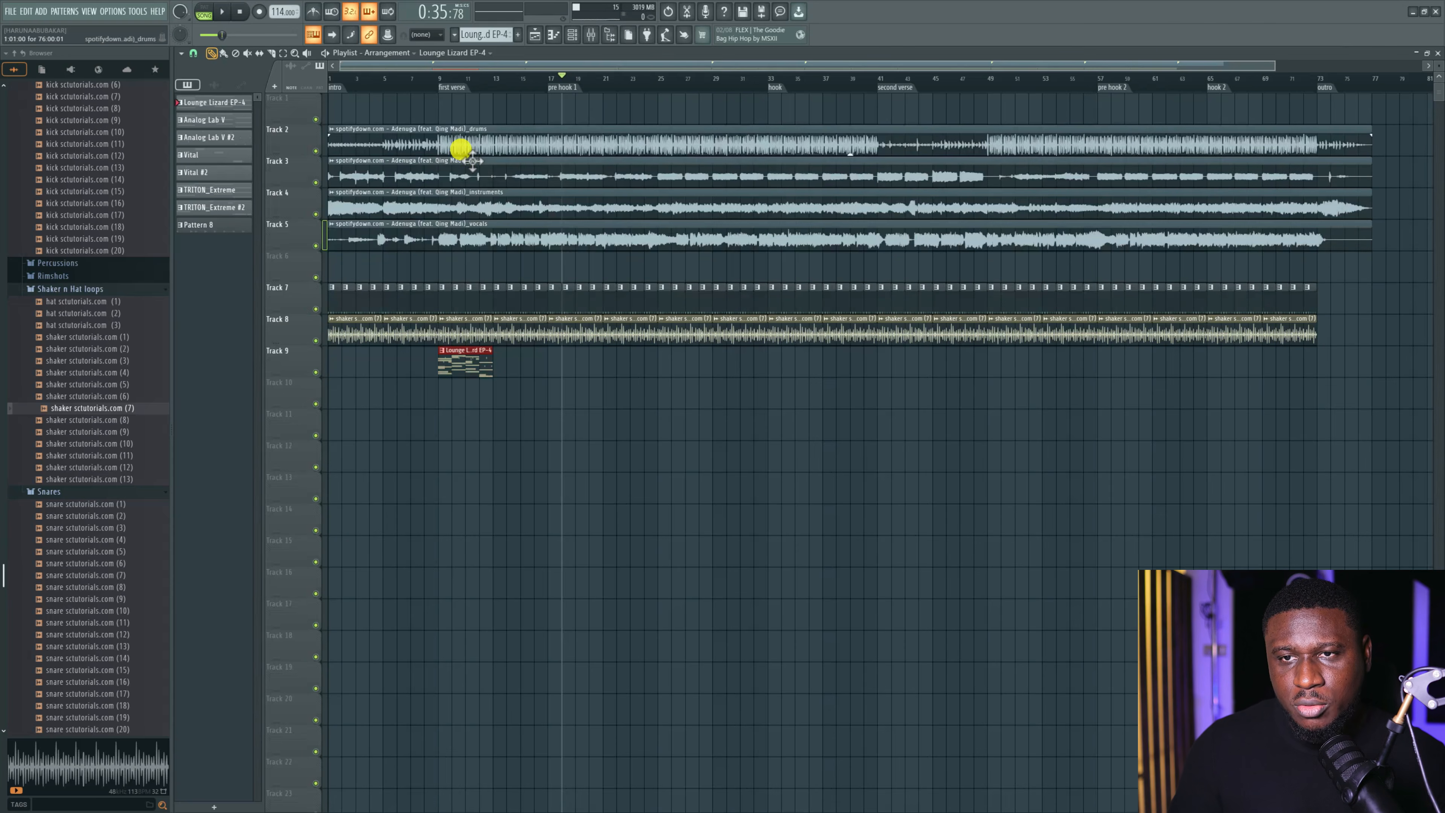
Delete the original song's drums, bass and instruments stems from Tracks 2 to 4, keeping the vocals.
right_click(460, 149)
right_click(455, 168)
right_click(459, 190)
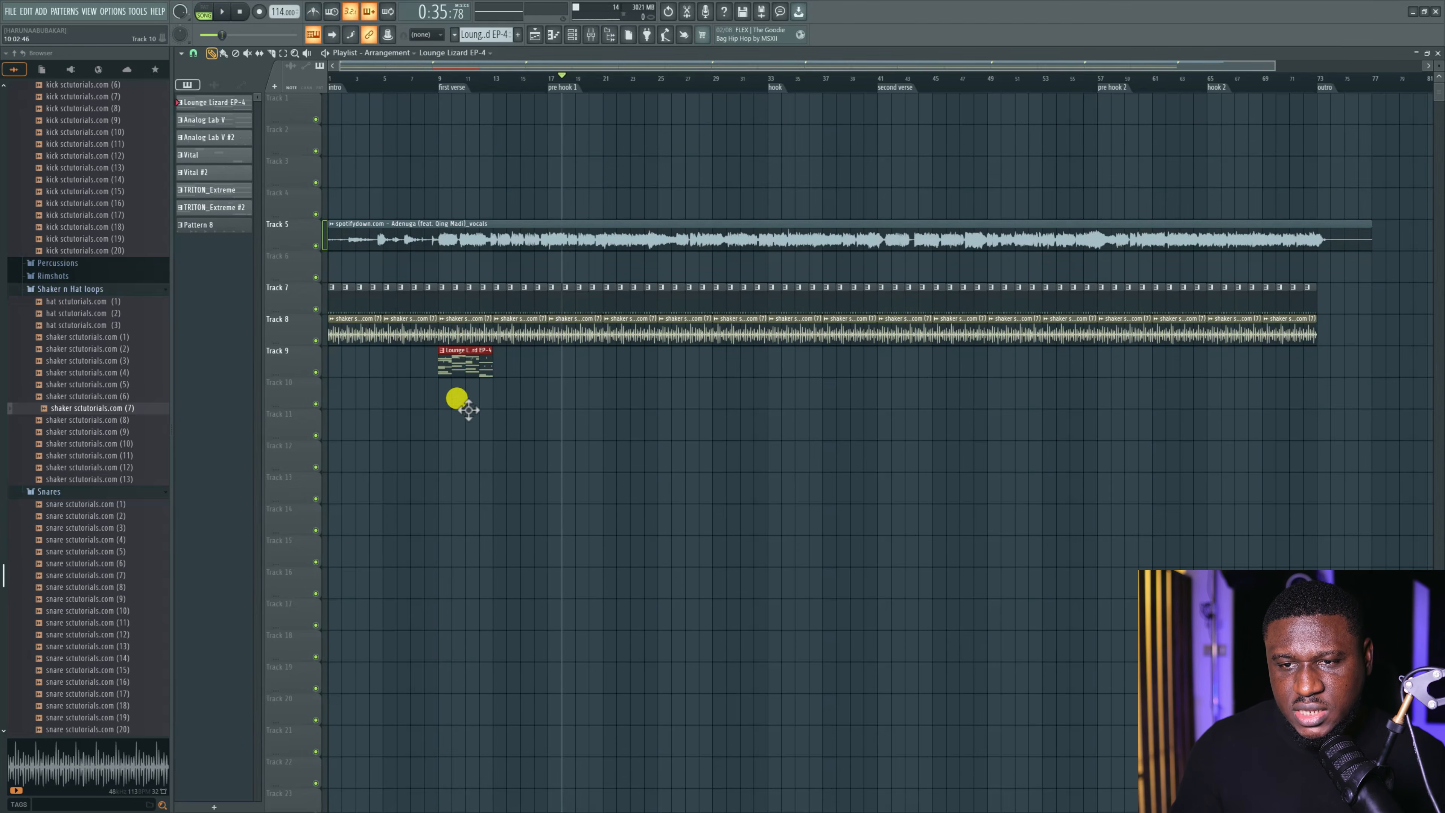
Line up the Lounge Lizard, Analog Lab V, Vital and TRITON_Extreme clips at bar 9, one per track on Tracks 10 to 16.
drag(456, 398, 473, 469)
drag(476, 368, 461, 515)
drag(483, 382, 483, 561)
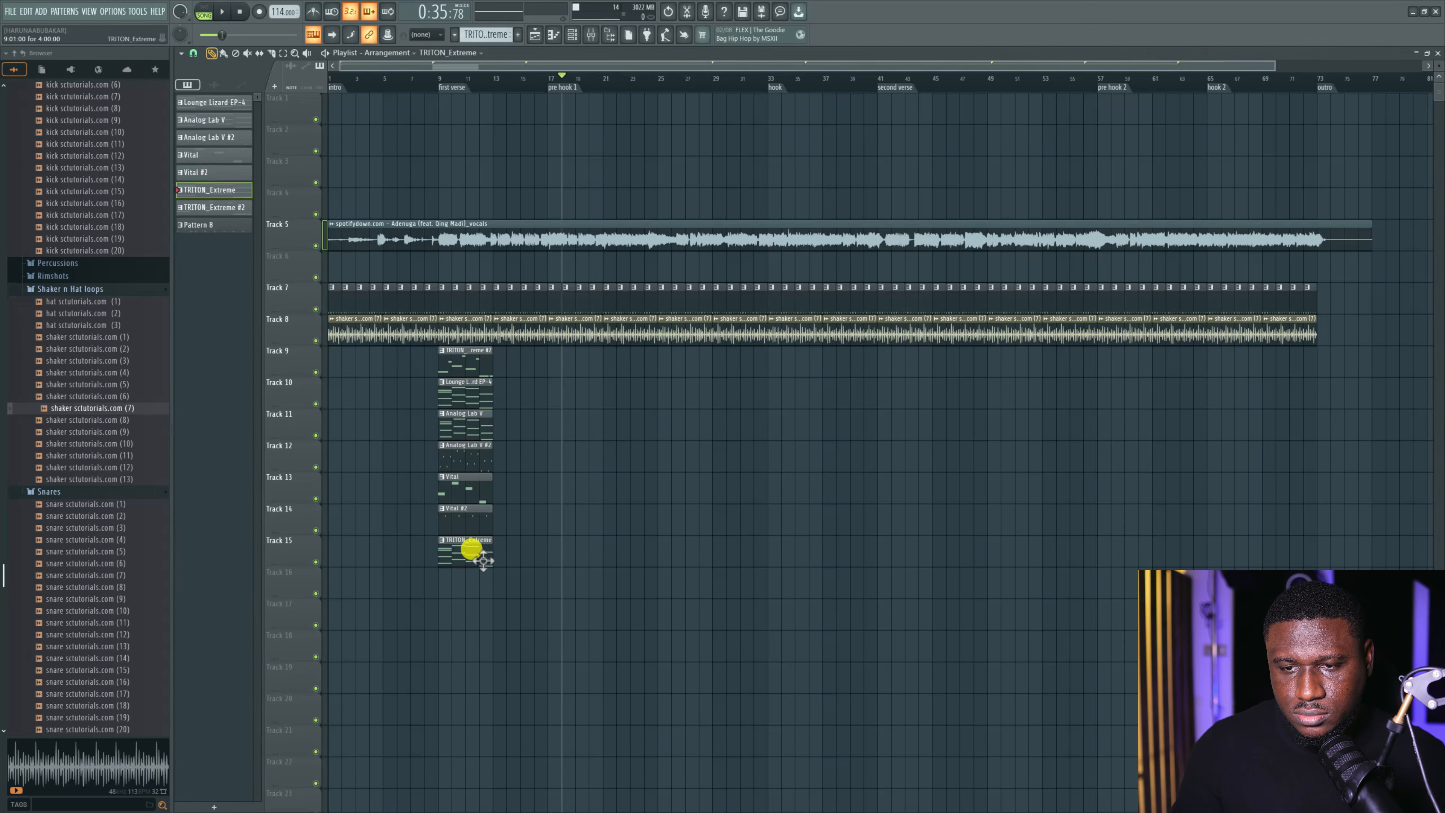
drag(472, 368, 477, 590)
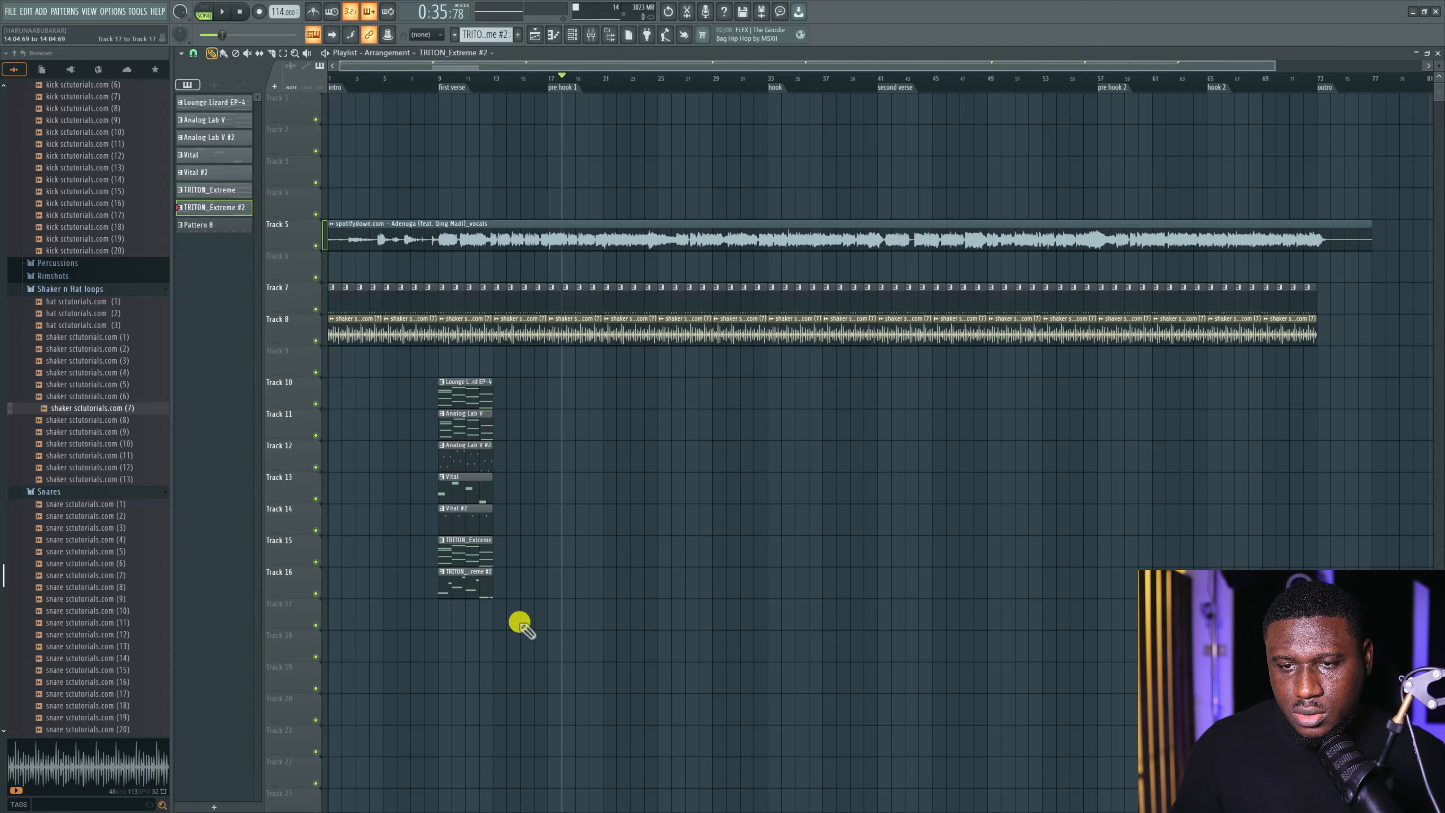
Move the seven instrument clips together past the end of the song to bar 77, on Tracks 9 to 15, and deselect them.
drag(529, 632, 380, 406)
drag(476, 405, 1345, 346)
ctrl+click(1216, 430)
scroll(1184, 425, down, 2)
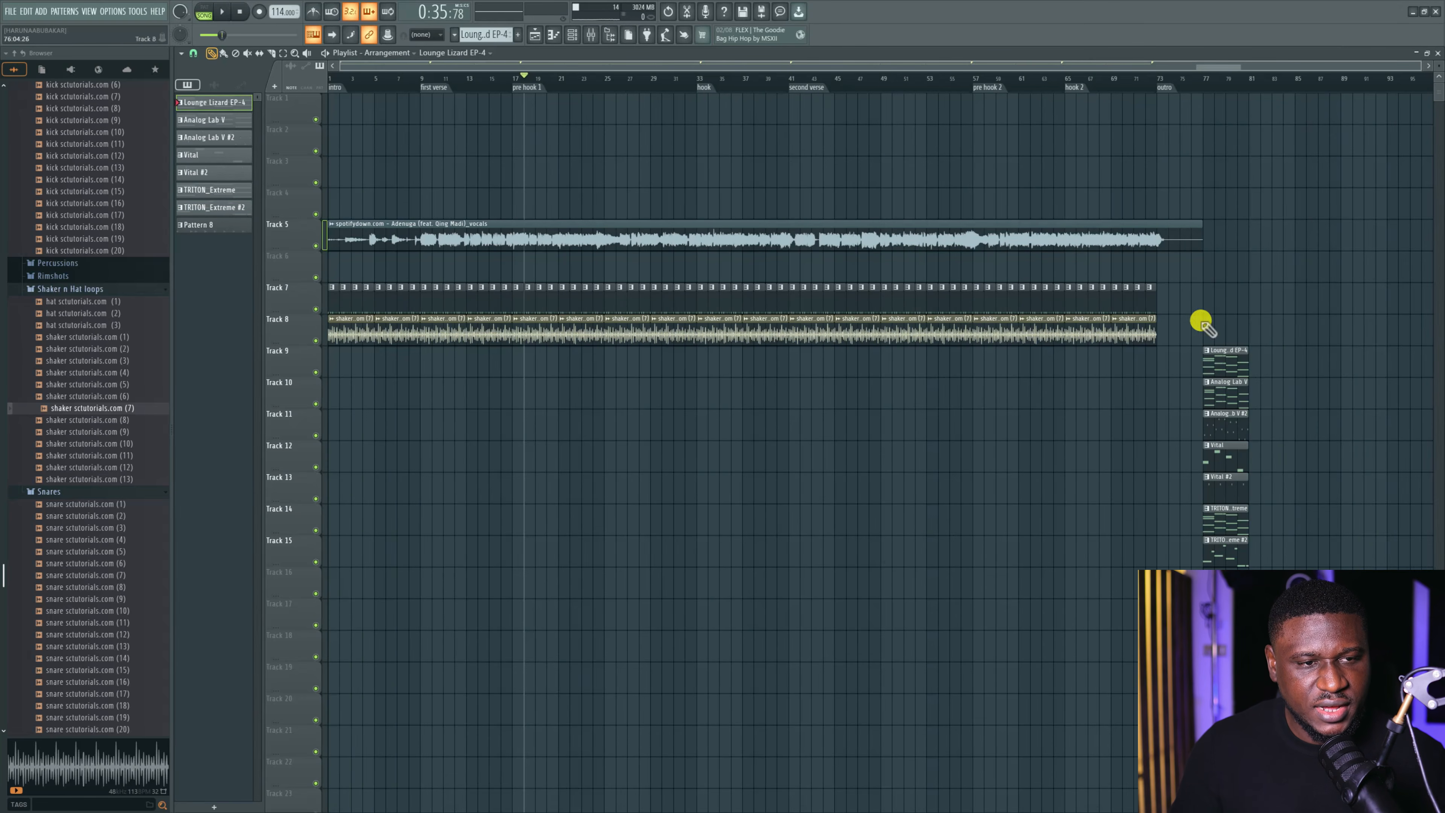
Play the seven-clip stack from bar 77.
click(1206, 77)
key(space)
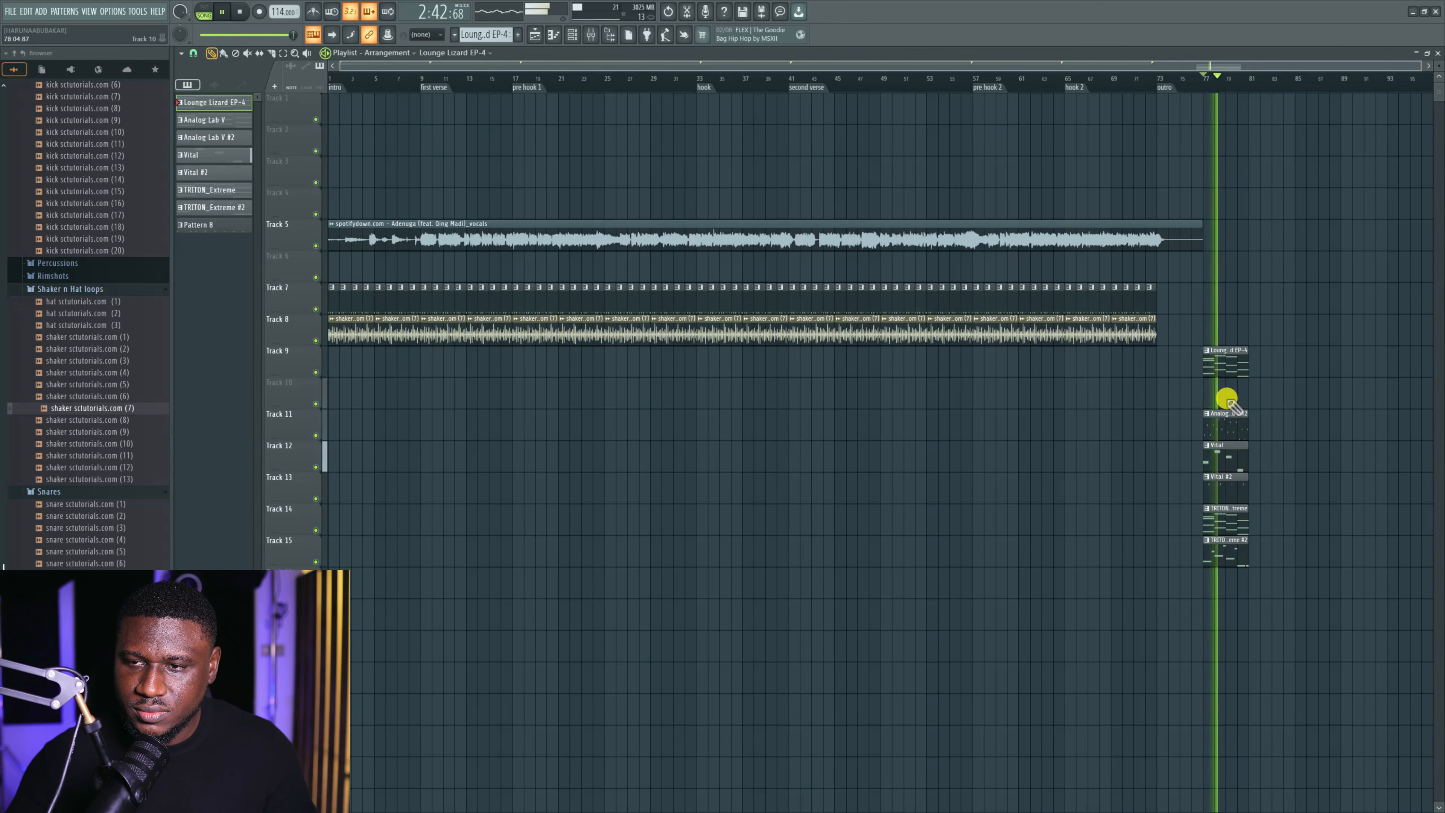
key(space)
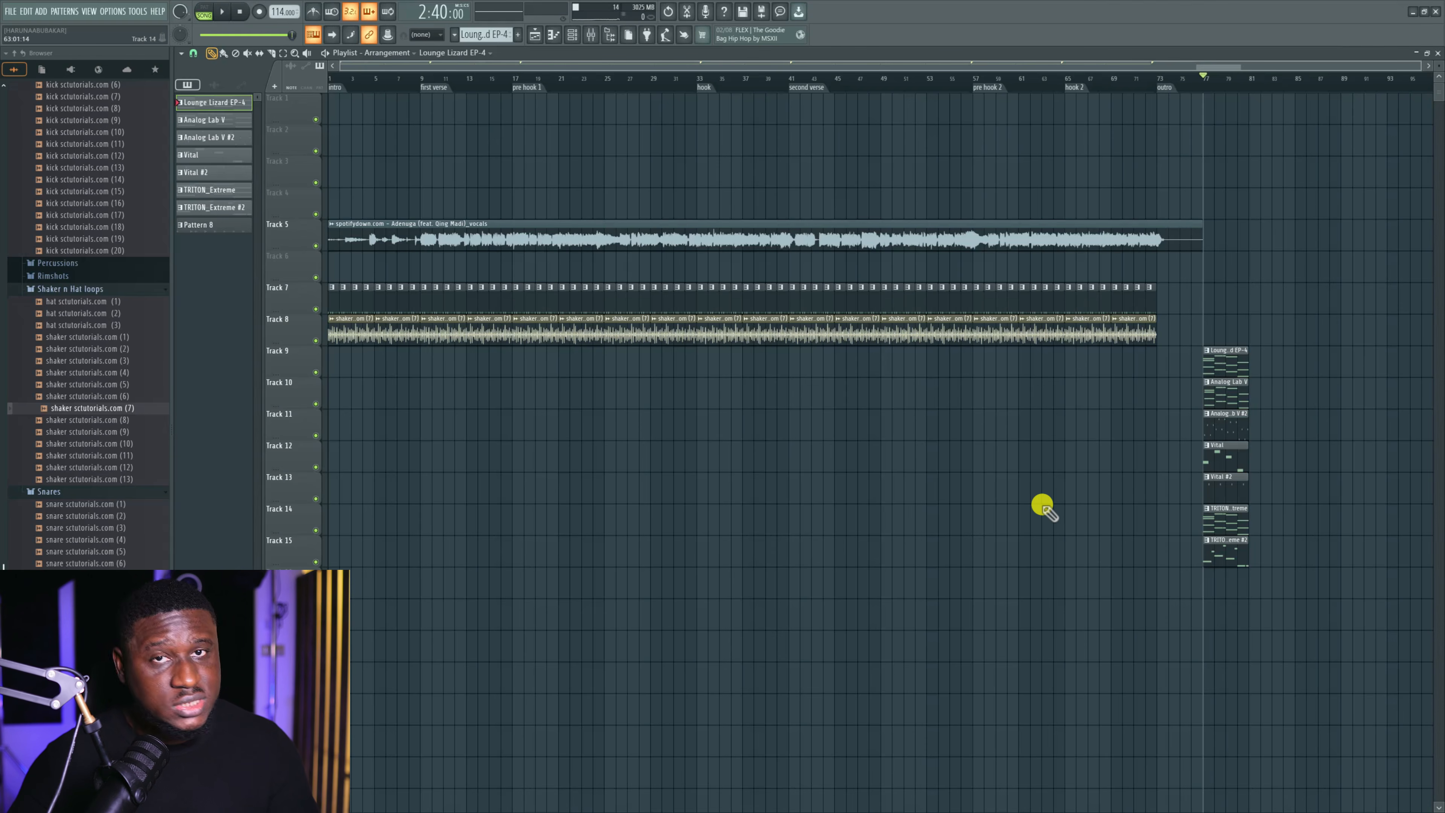
Fill the hook from bar 33 and hook 2 from bar 65 with two copies each of the seven-clip stack at bar 77.
drag(1211, 346, 1407, 663)
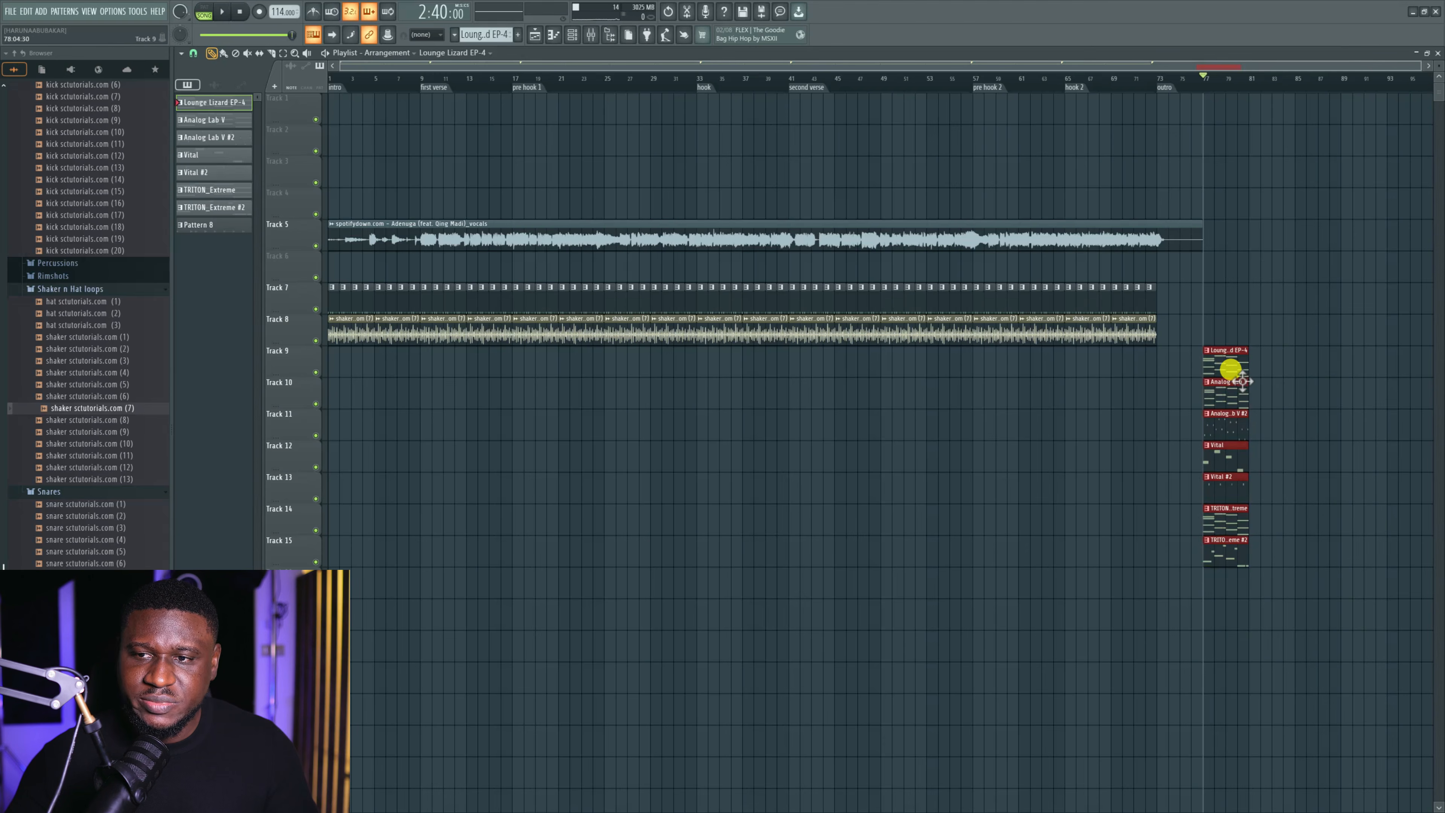
drag(1243, 381, 735, 390)
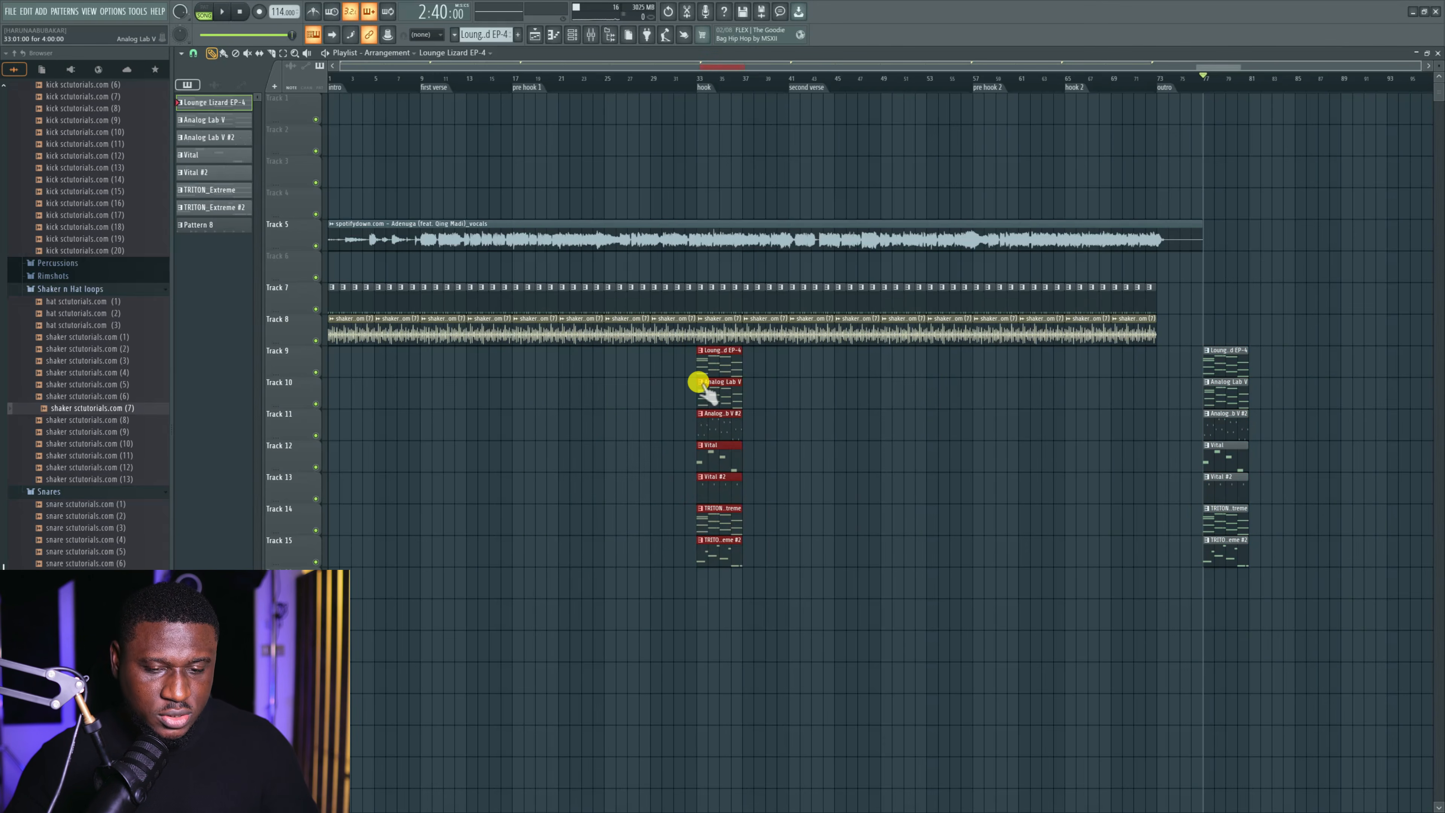
key(ctrl+b)
drag(824, 346, 703, 608)
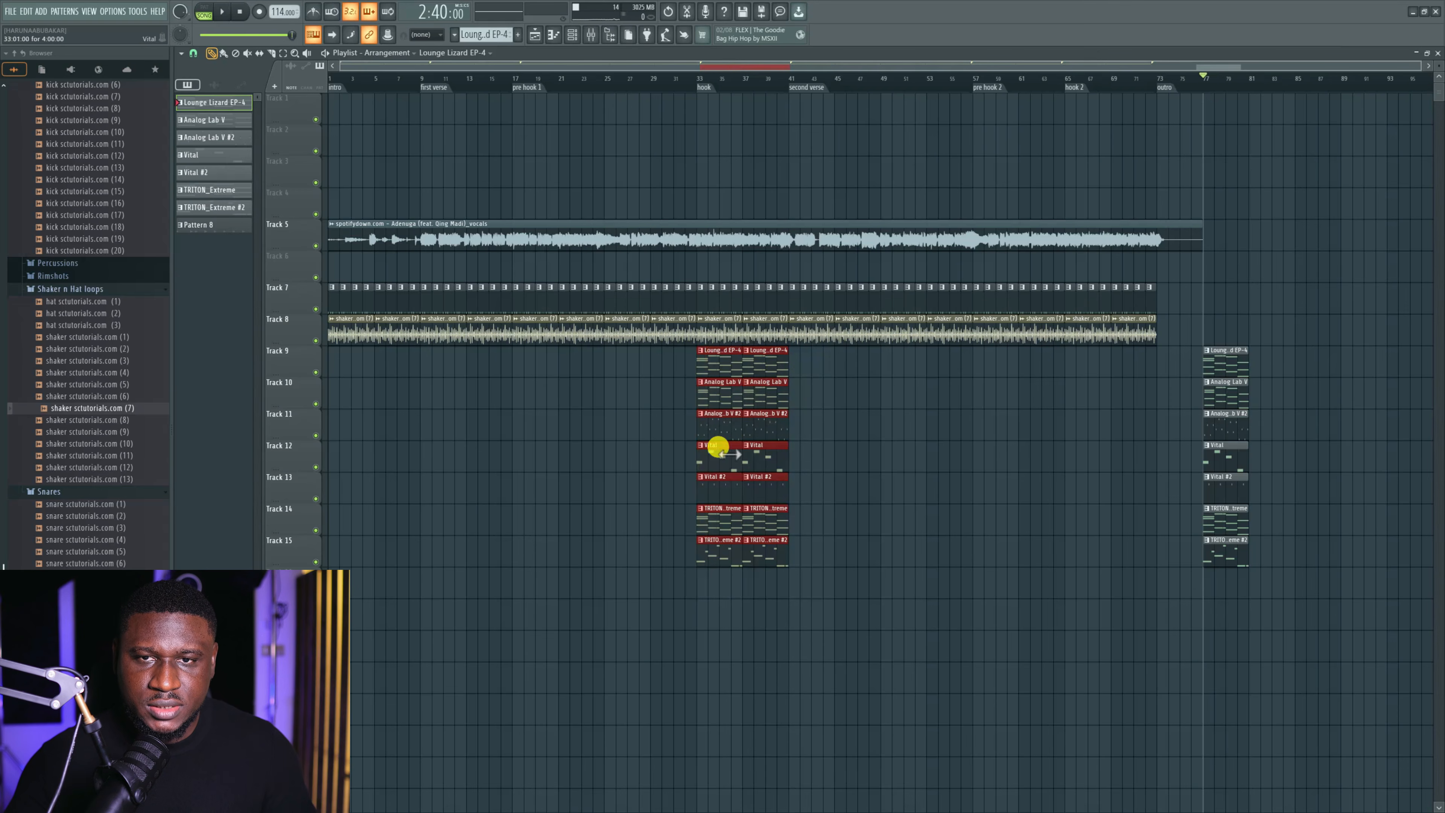
drag(738, 380, 1097, 364)
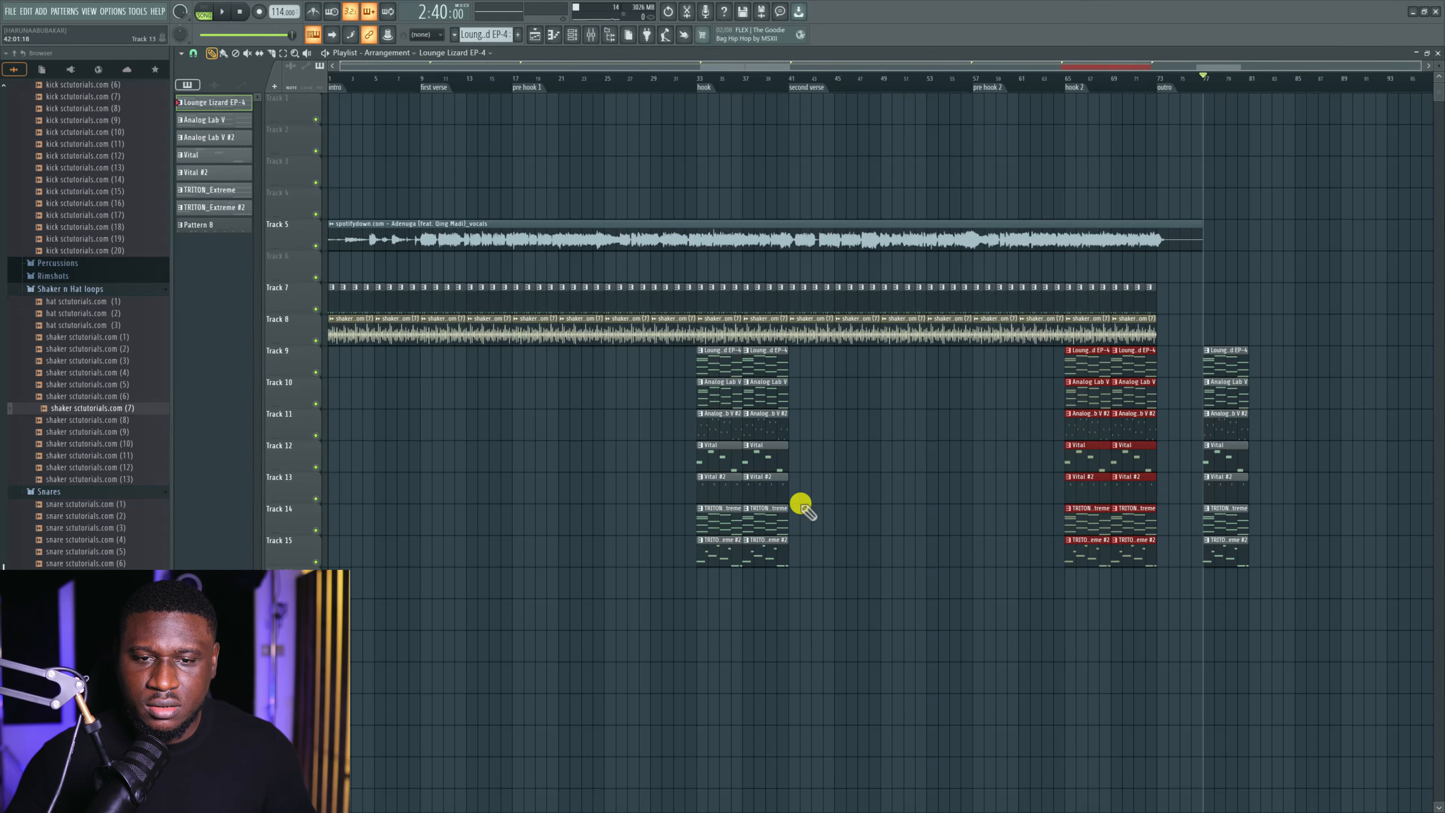
Copy the hook's Track 9 to 13 clips to pre hook 1 at bar 17, and duplicate them to reach bar 33.
drag(805, 532, 846, 482)
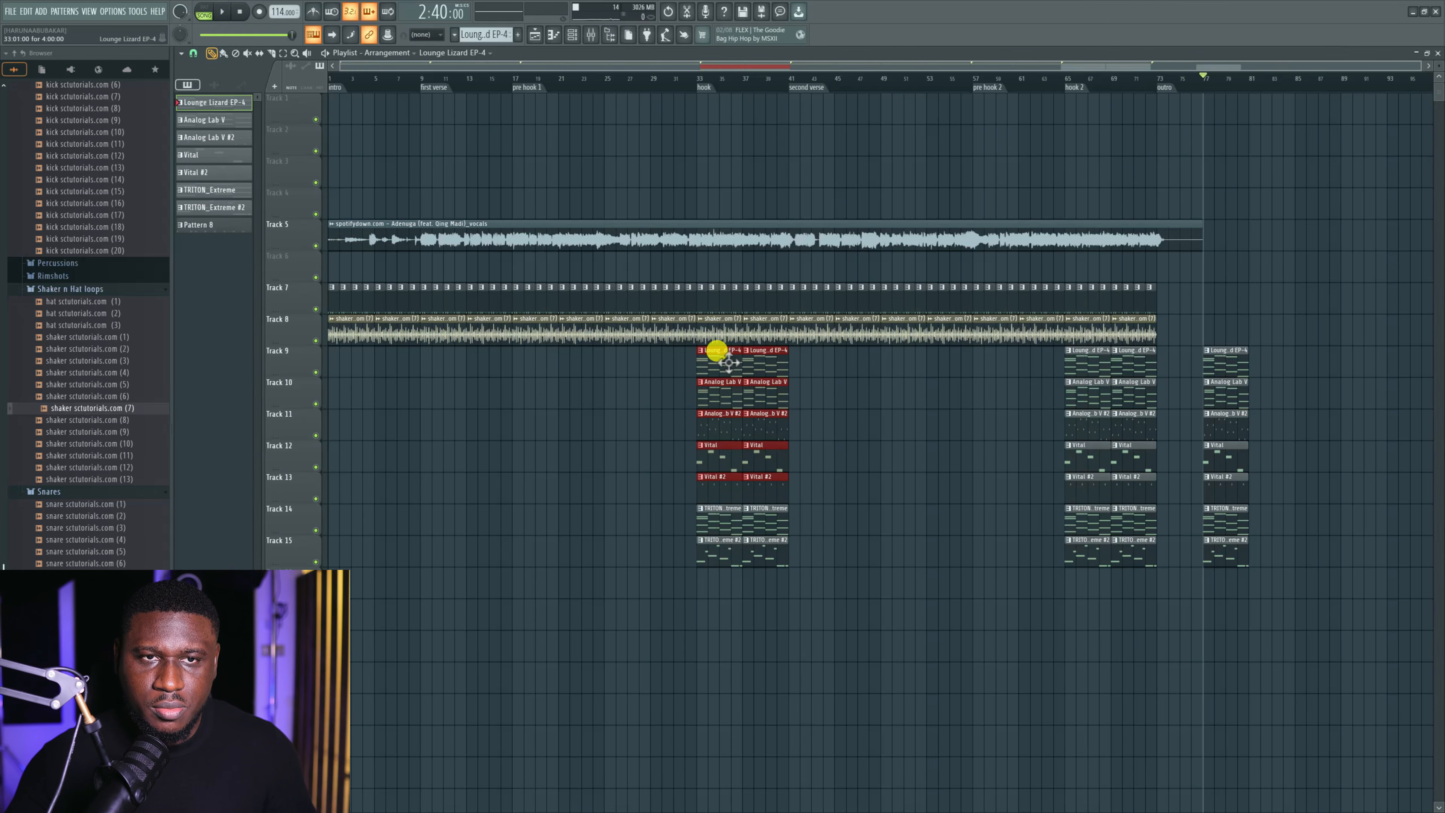
drag(716, 351, 537, 367)
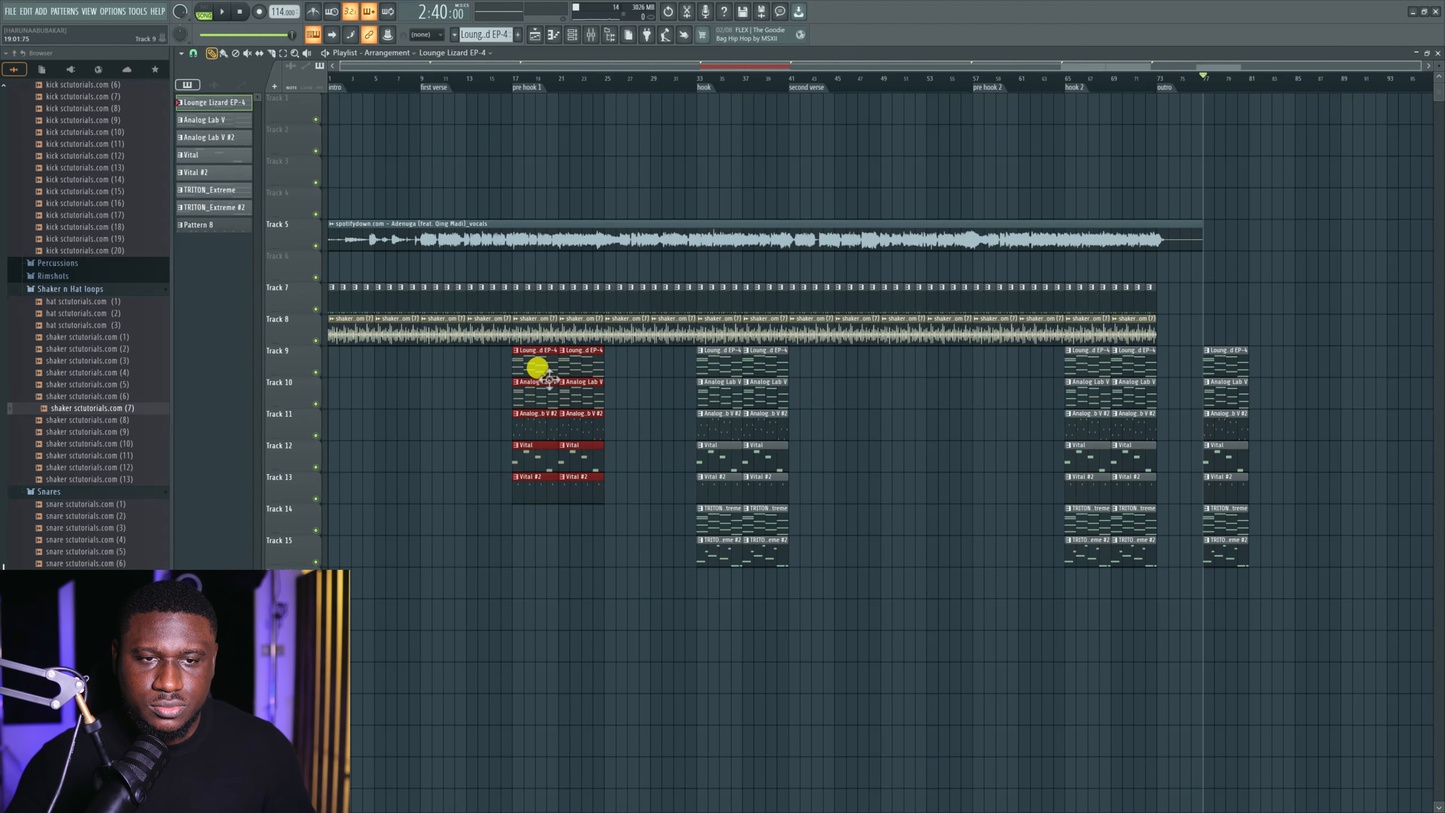
key(ctrl+b)
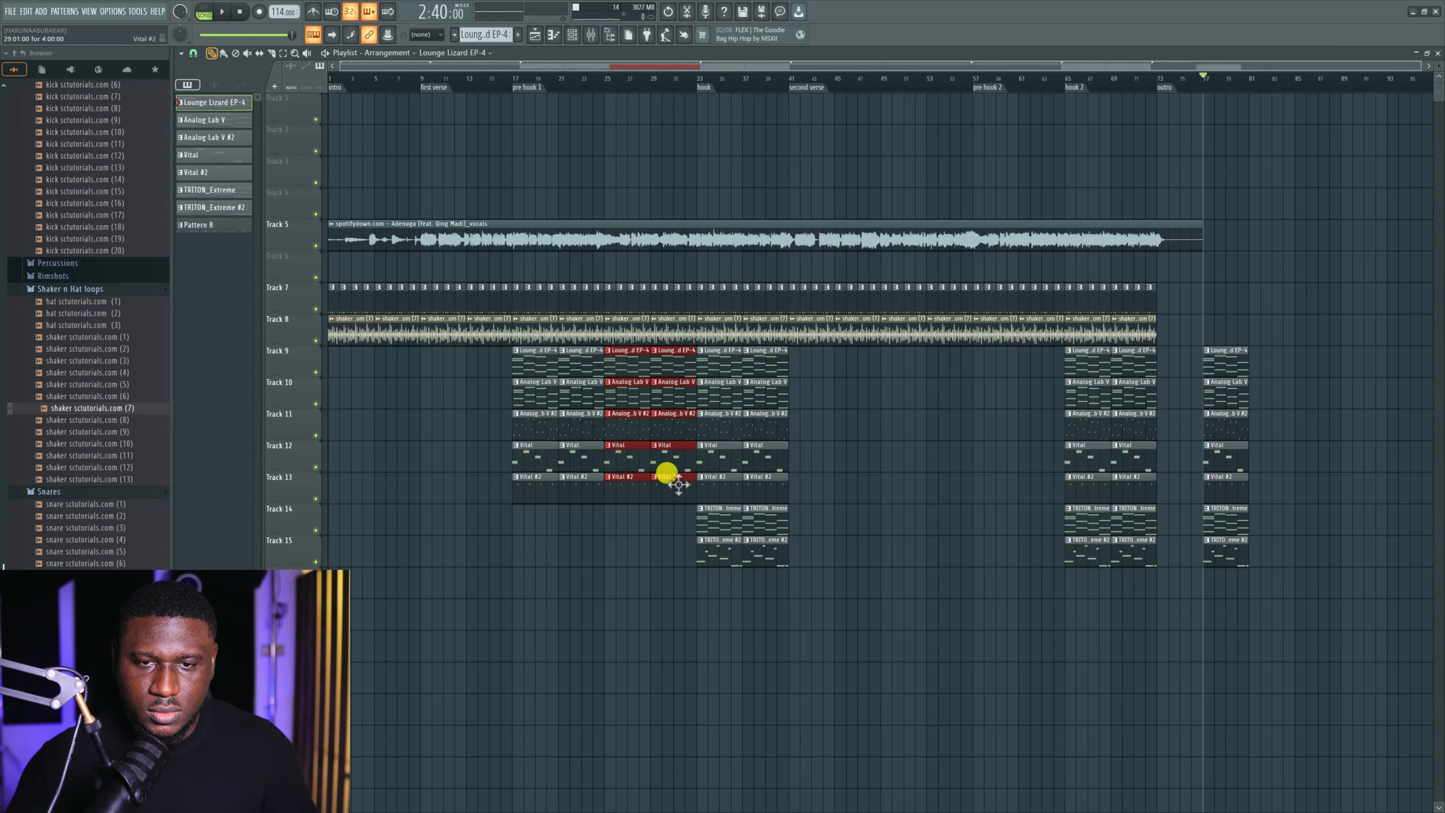
Copy the pre hook 1 clips ahead of hook 2, and delete the copies before bar 57 so they cover only pre hook 2.
drag(693, 532, 907, 380)
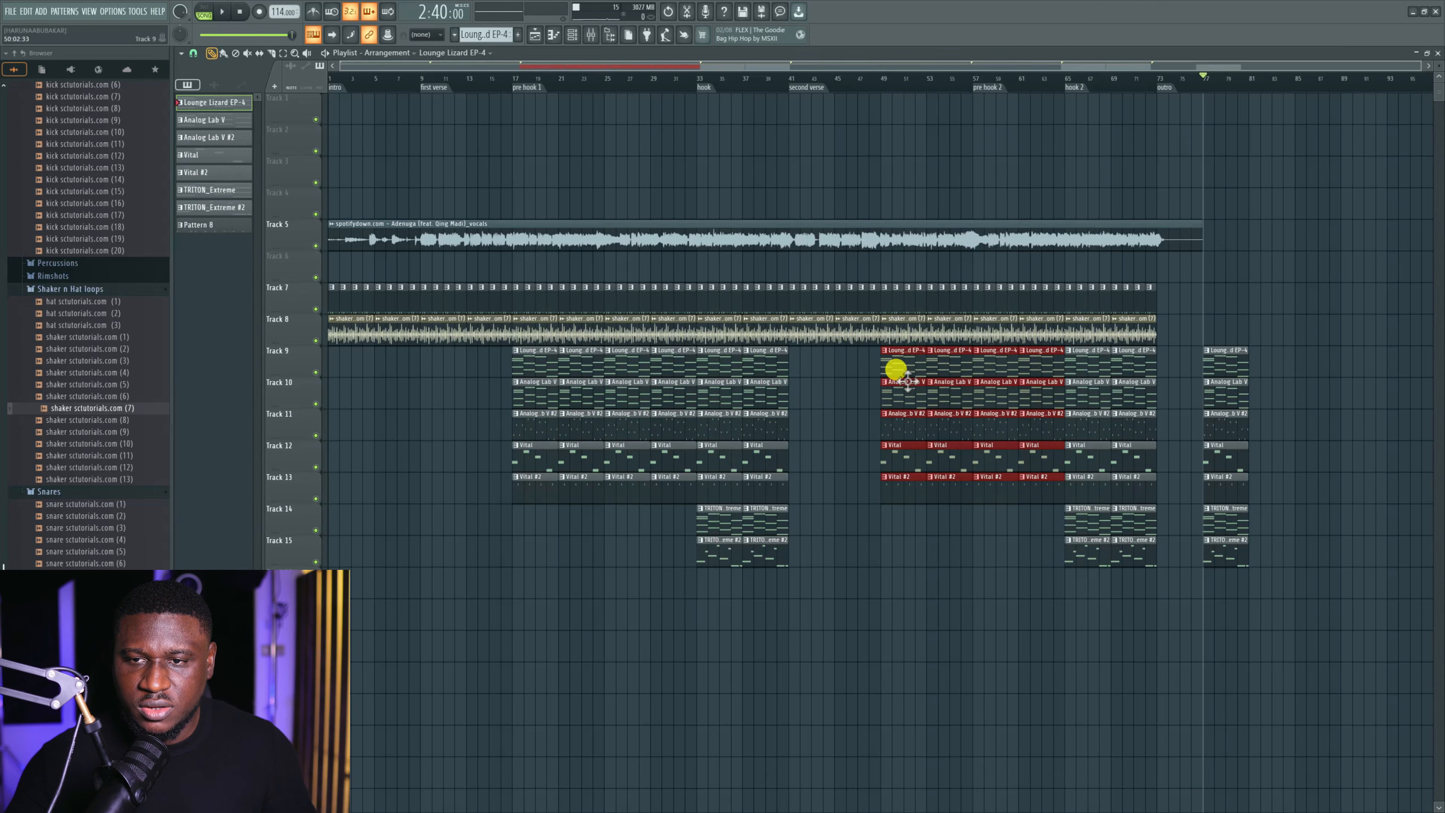
right_click(930, 477)
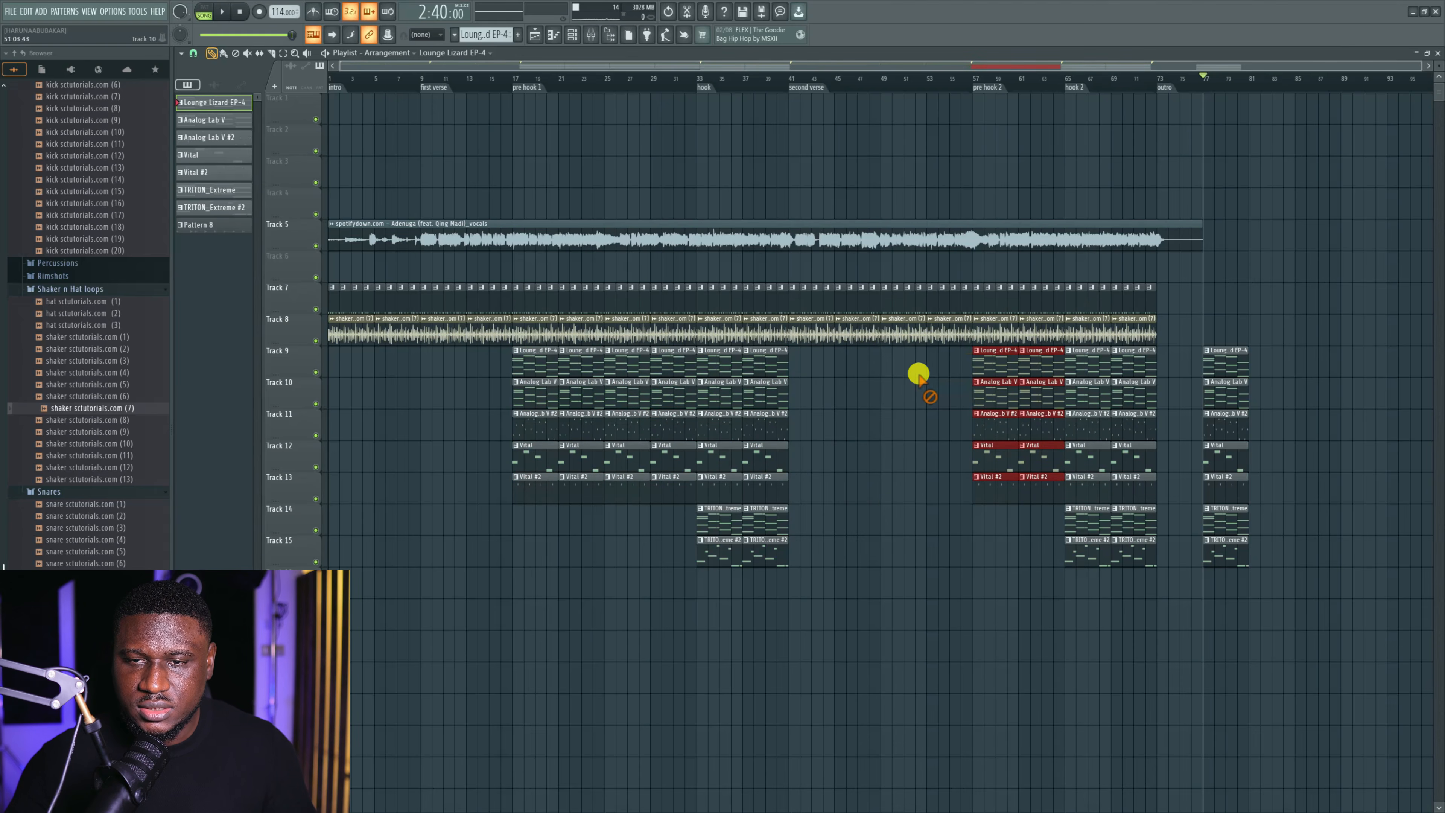
ctrl+click(932, 567)
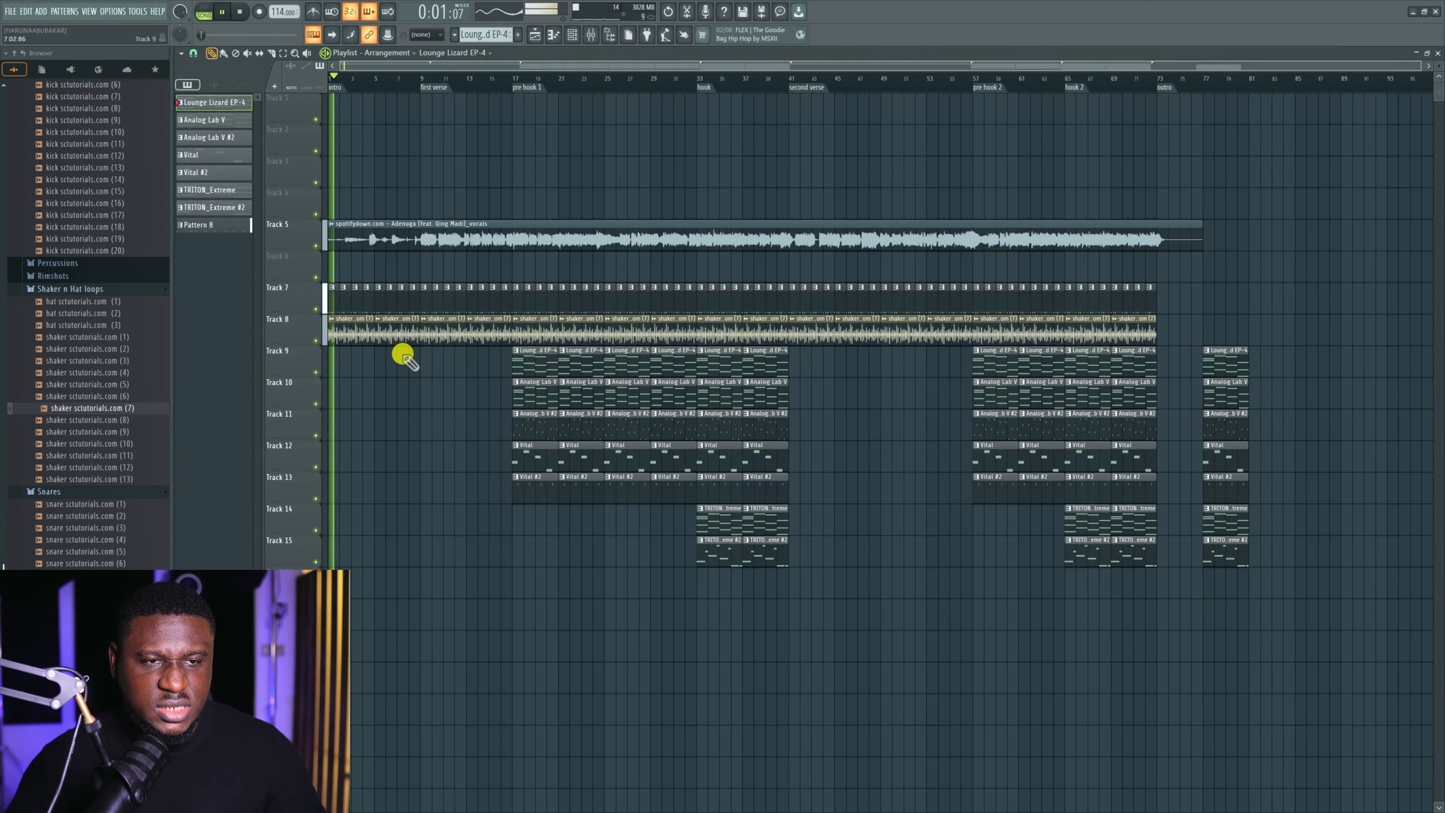
Copy the first two pre hook 1 repeats to the intro at bar 1, and remove the shaker before bar 9 and early Track 7 drums.
key(space)
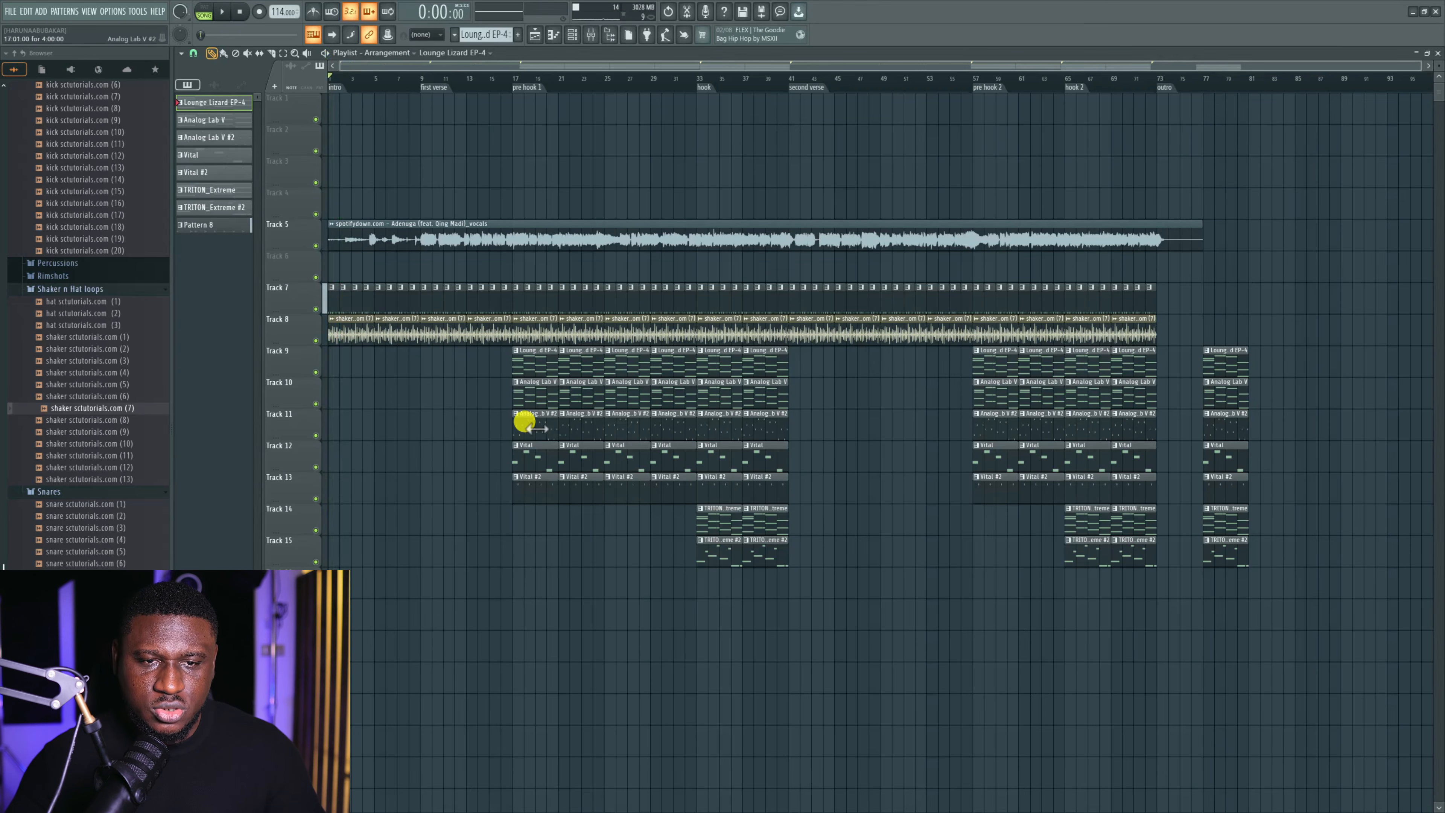
drag(501, 379, 594, 479)
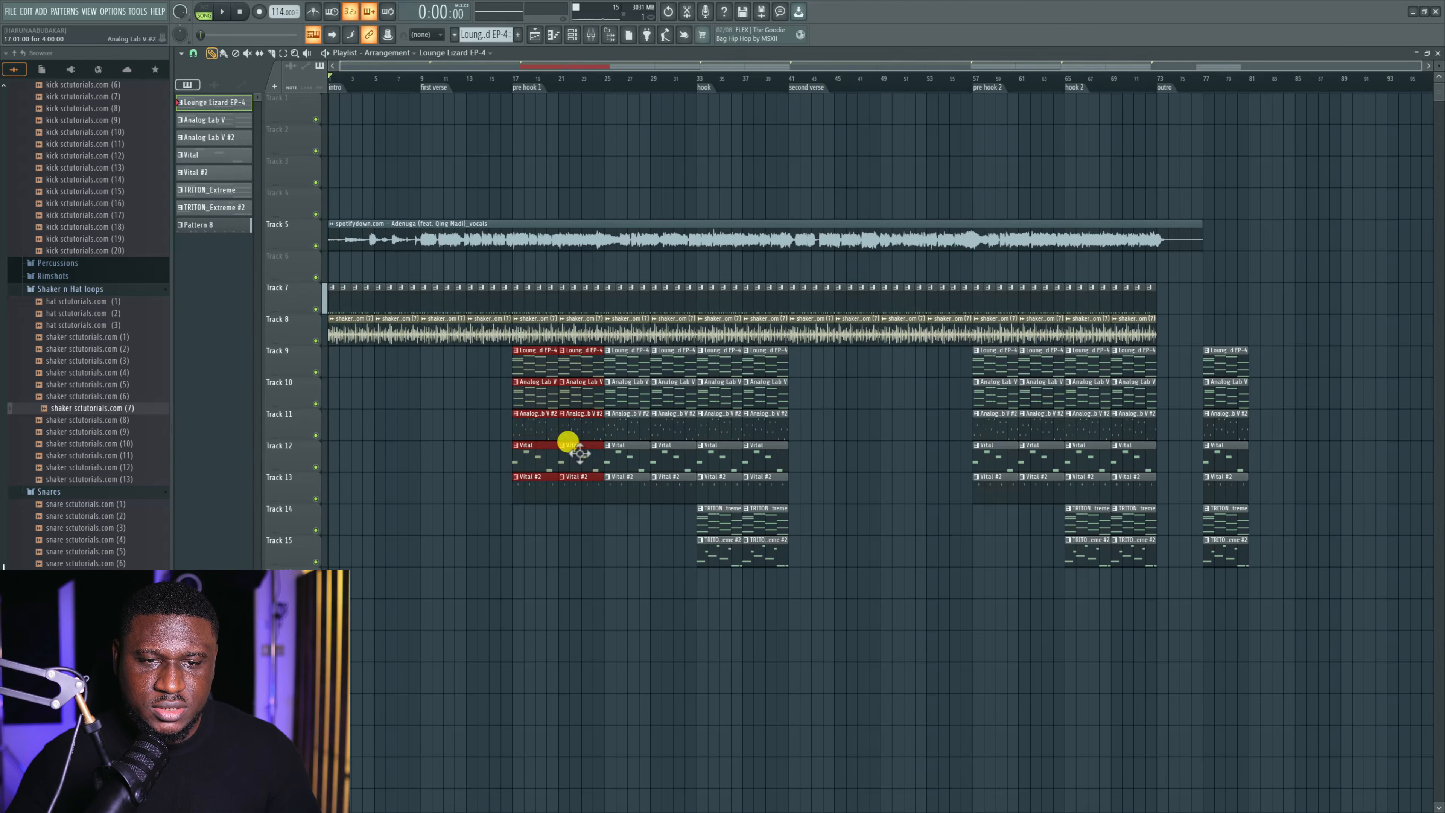
drag(528, 376, 96, 370)
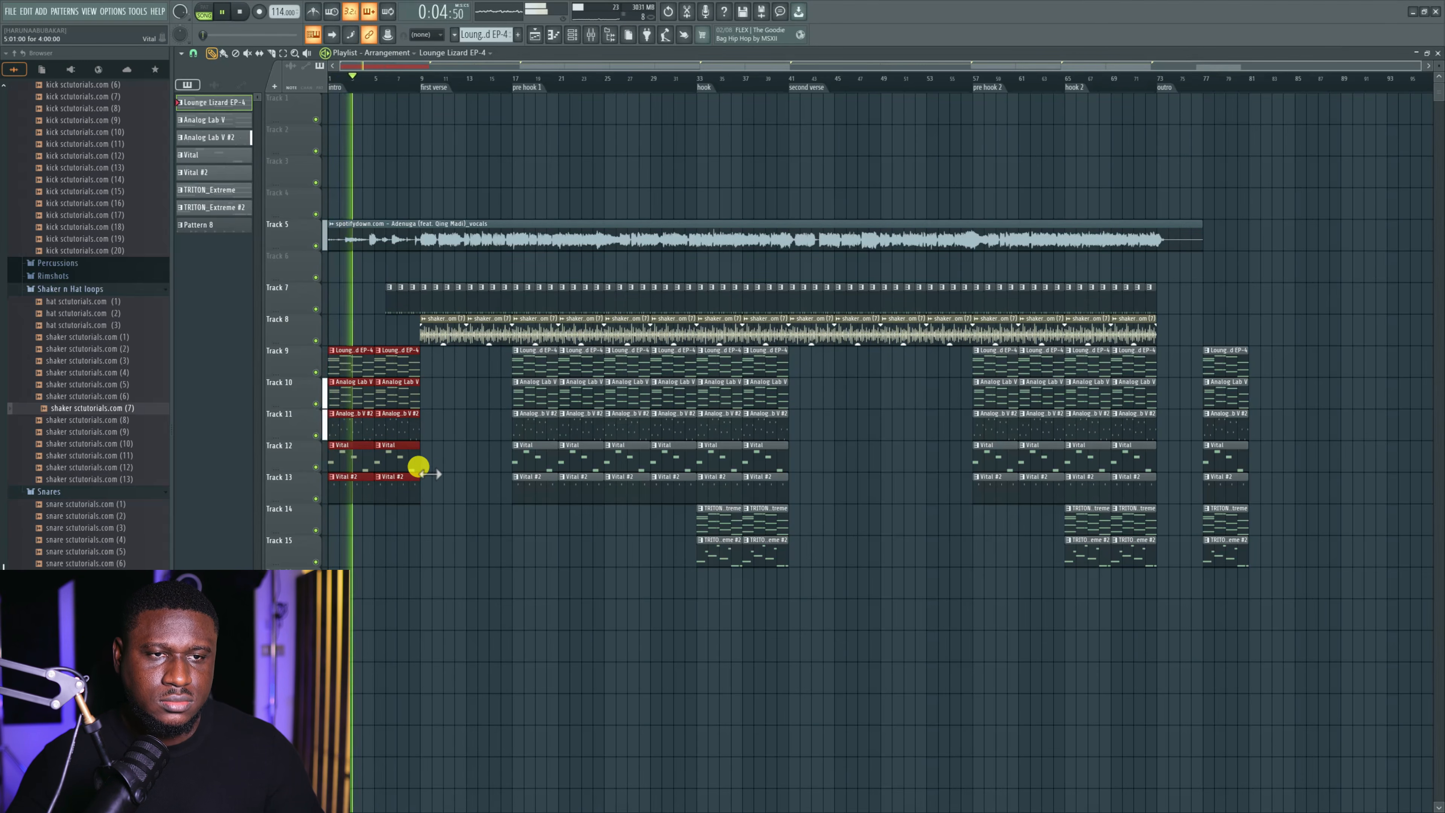
Add a Pattern 8 clip on Track 7 at bar 5, and close the Save as dialog without saving.
right_click(450, 483)
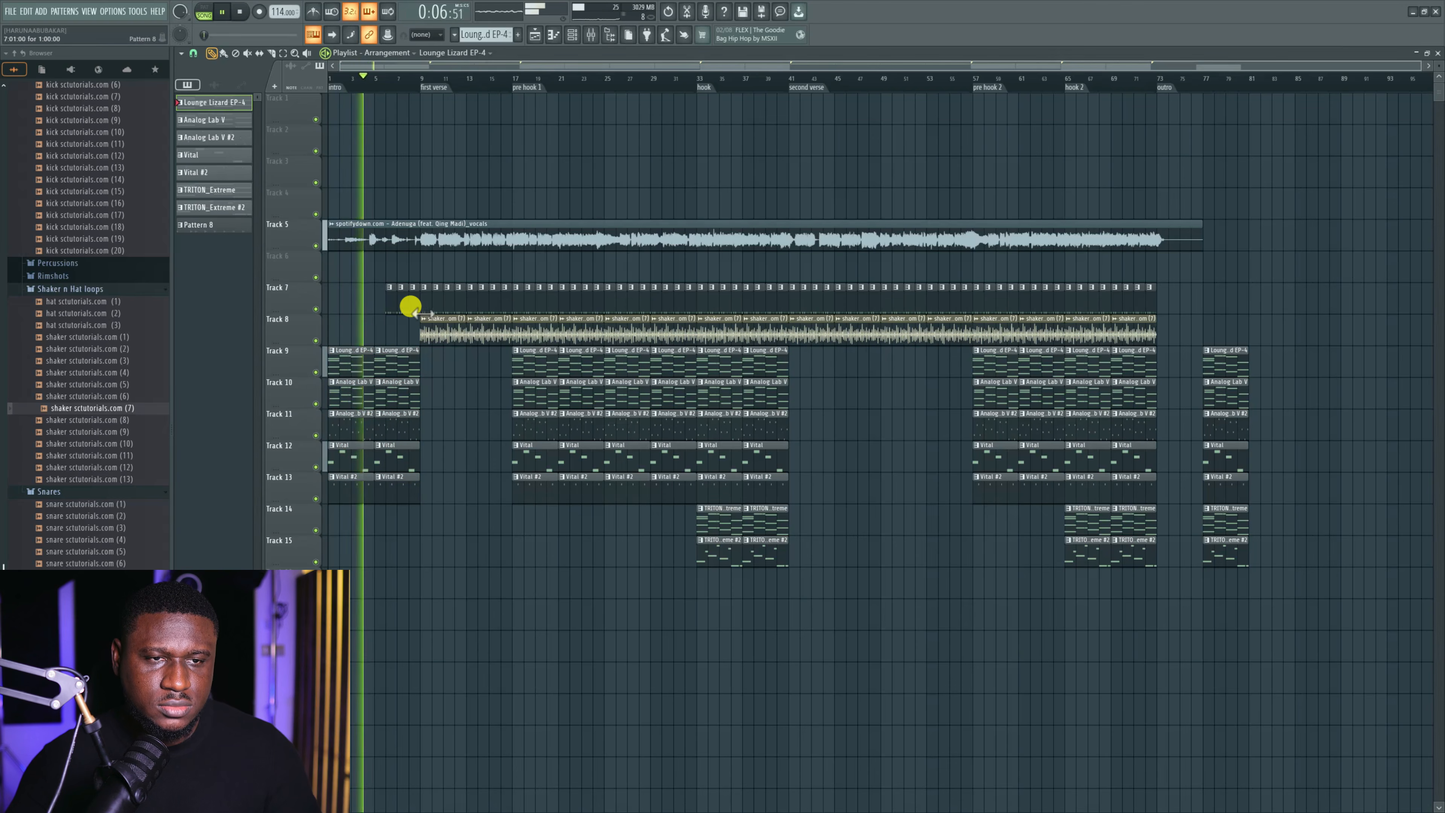
scroll(387, 305, up, 3)
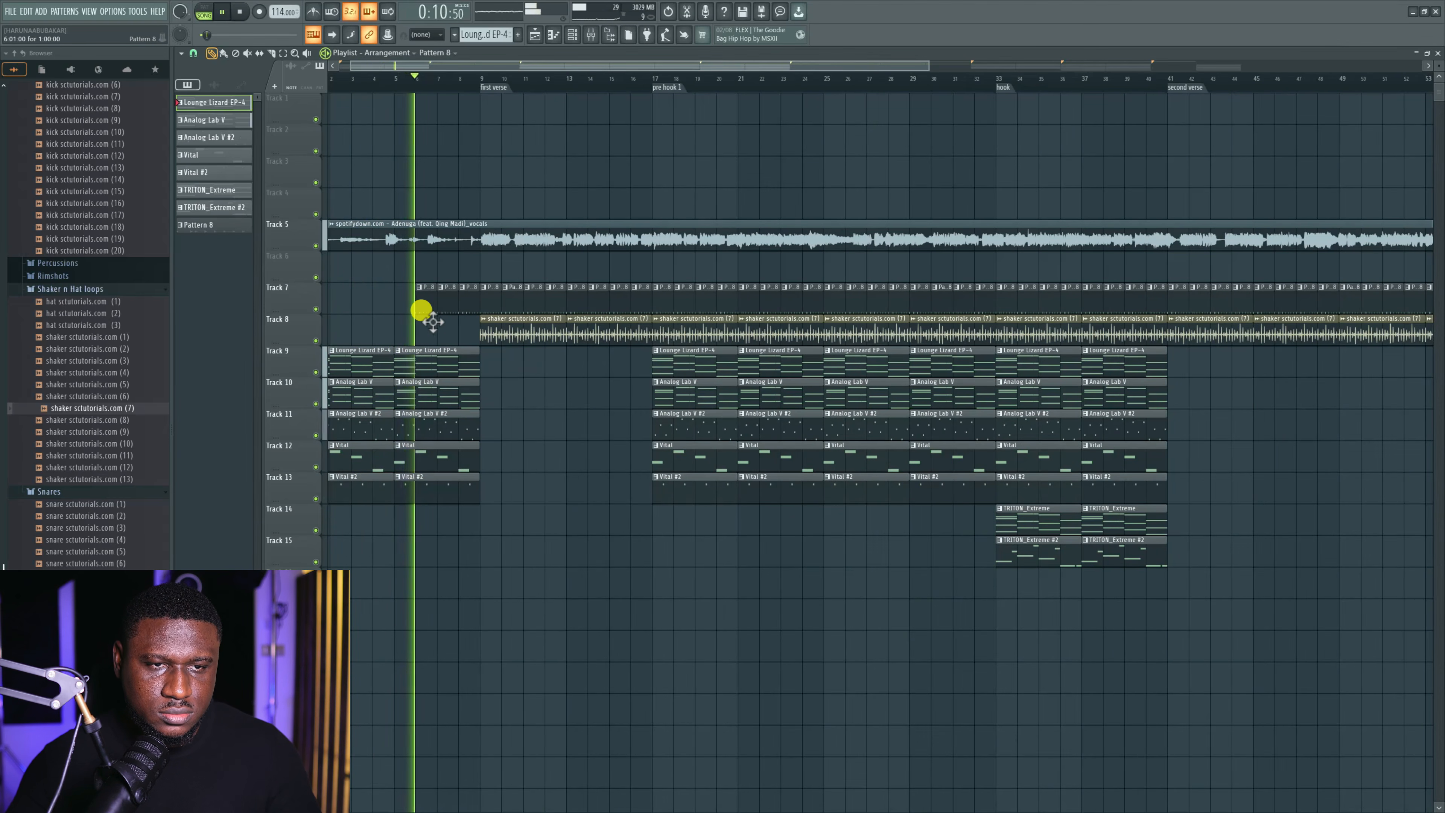
click(398, 299)
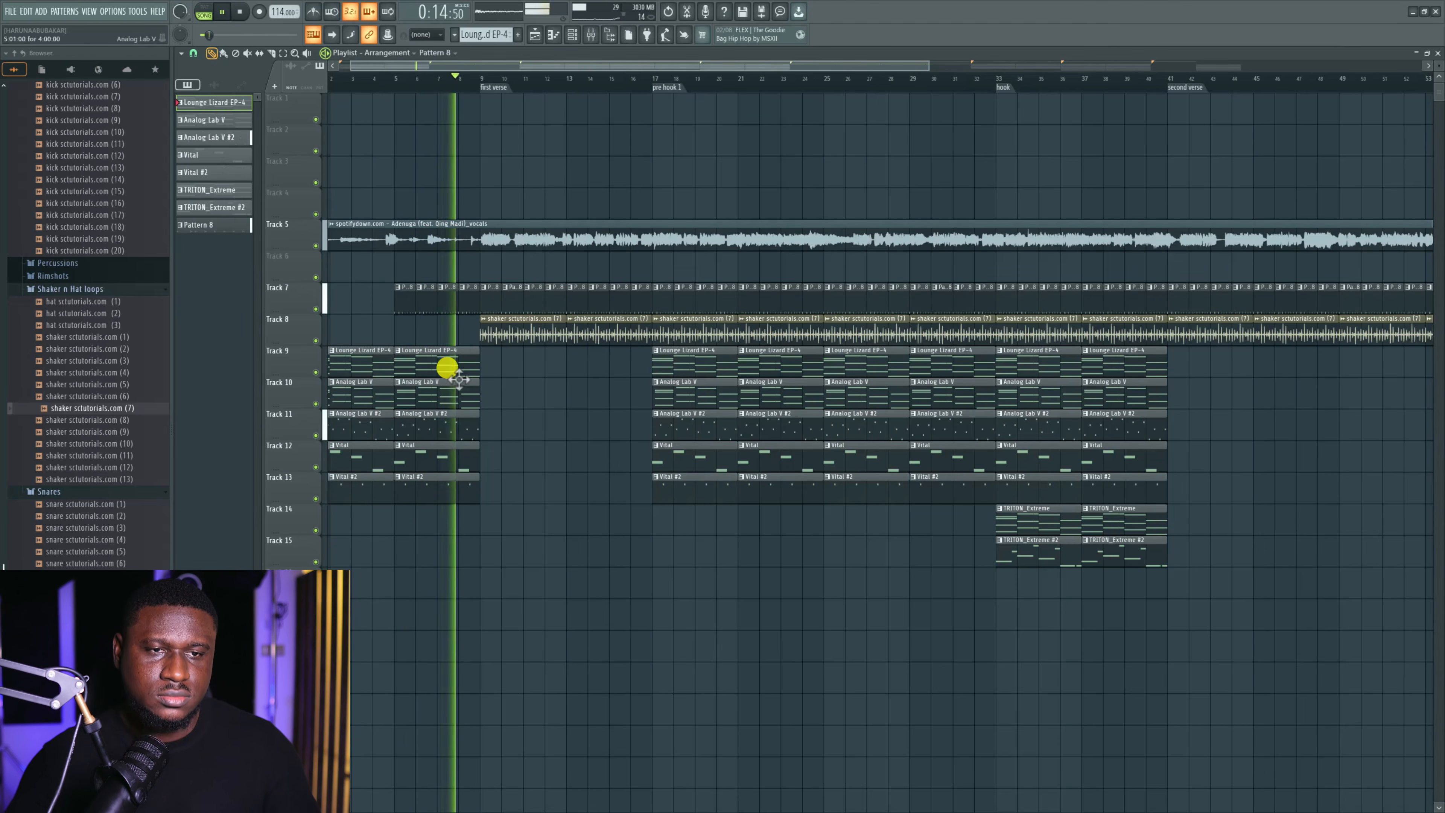
key(ctrl+s)
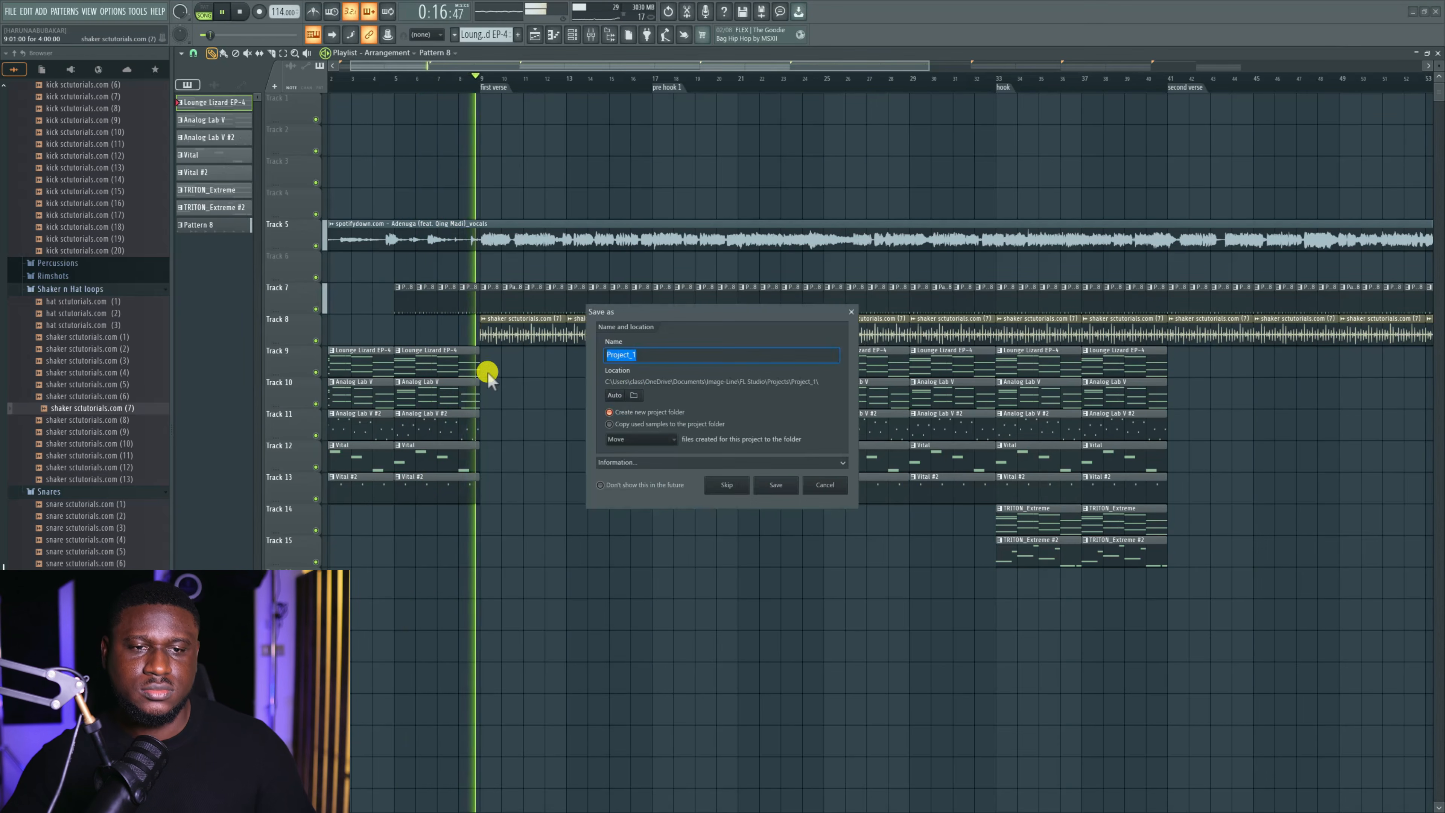
click(825, 484)
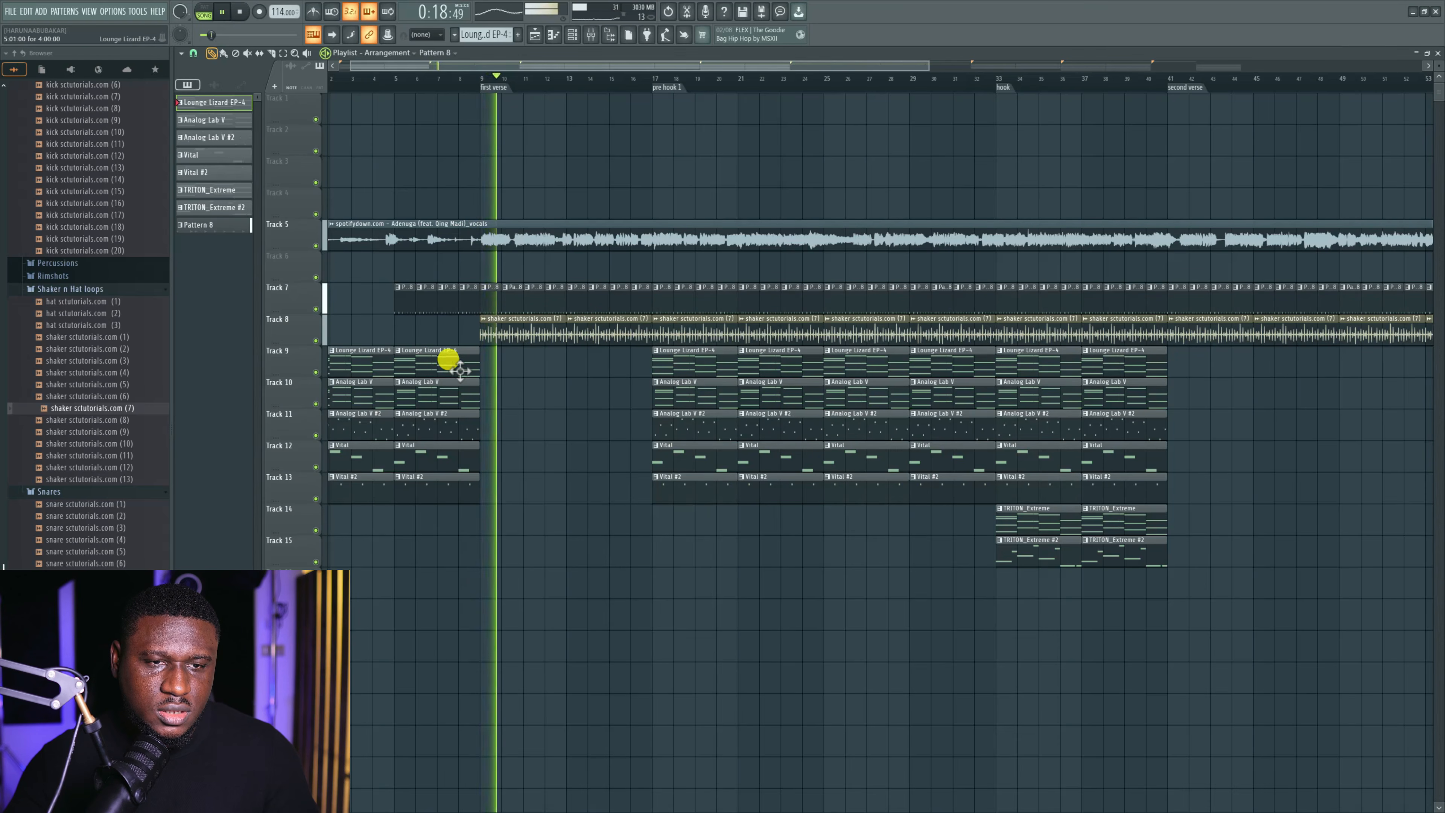
Duplicate the intro's Lounge Lizard EP-4 and Analog Lab V clips twice across the first verse, at bars 9 and 13, and start playback.
key(space)
key(ctrl+b)
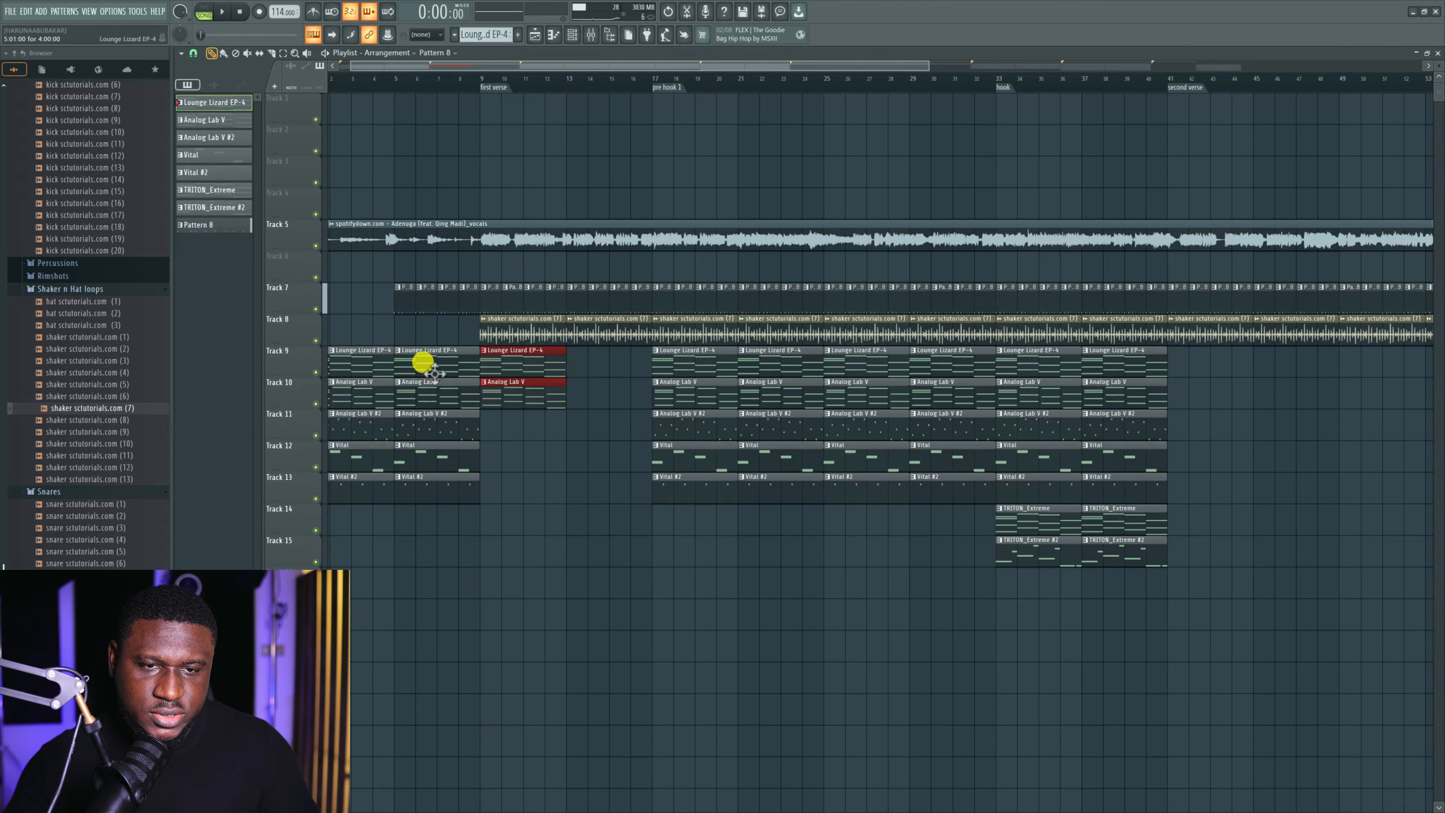
key(ctrl+b)
key(space)
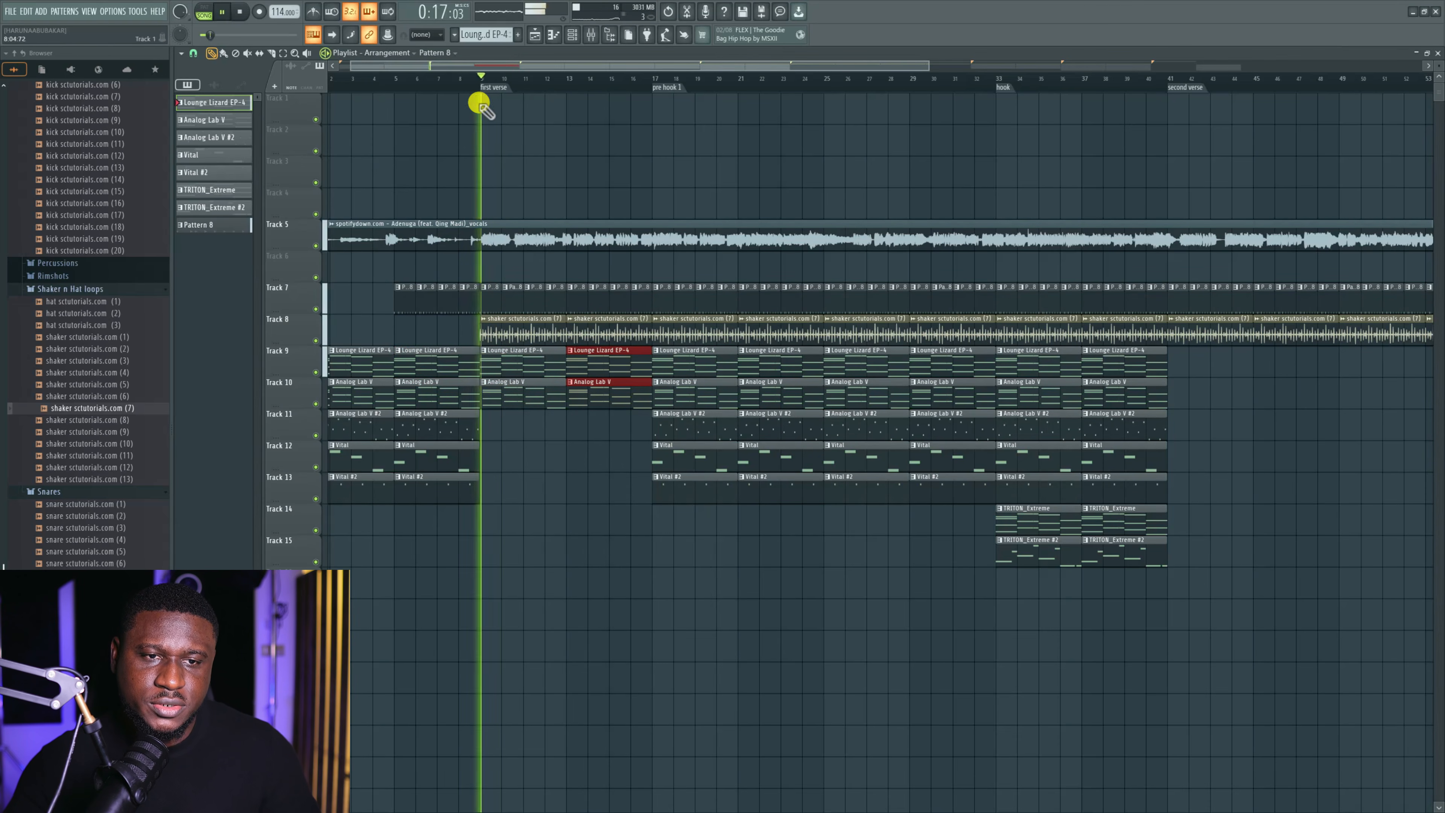
Copy the first verse's Lounge Lizard EP-4 and Analog Lab V clips across the second verse, from bar 41 to bar 57.
scroll(587, 416, down, 2)
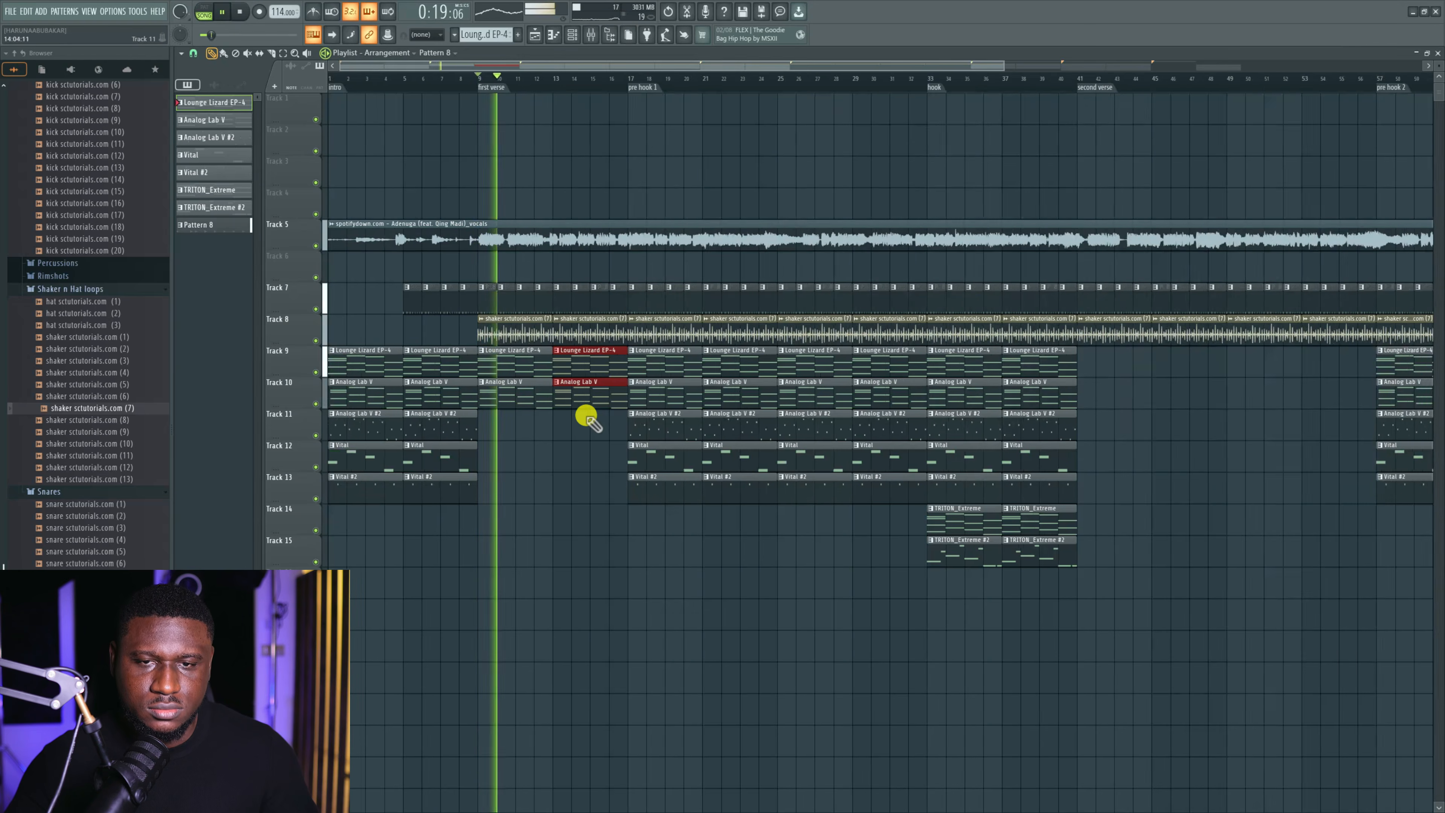
drag(558, 416, 971, 381)
scroll(971, 381, down, 2)
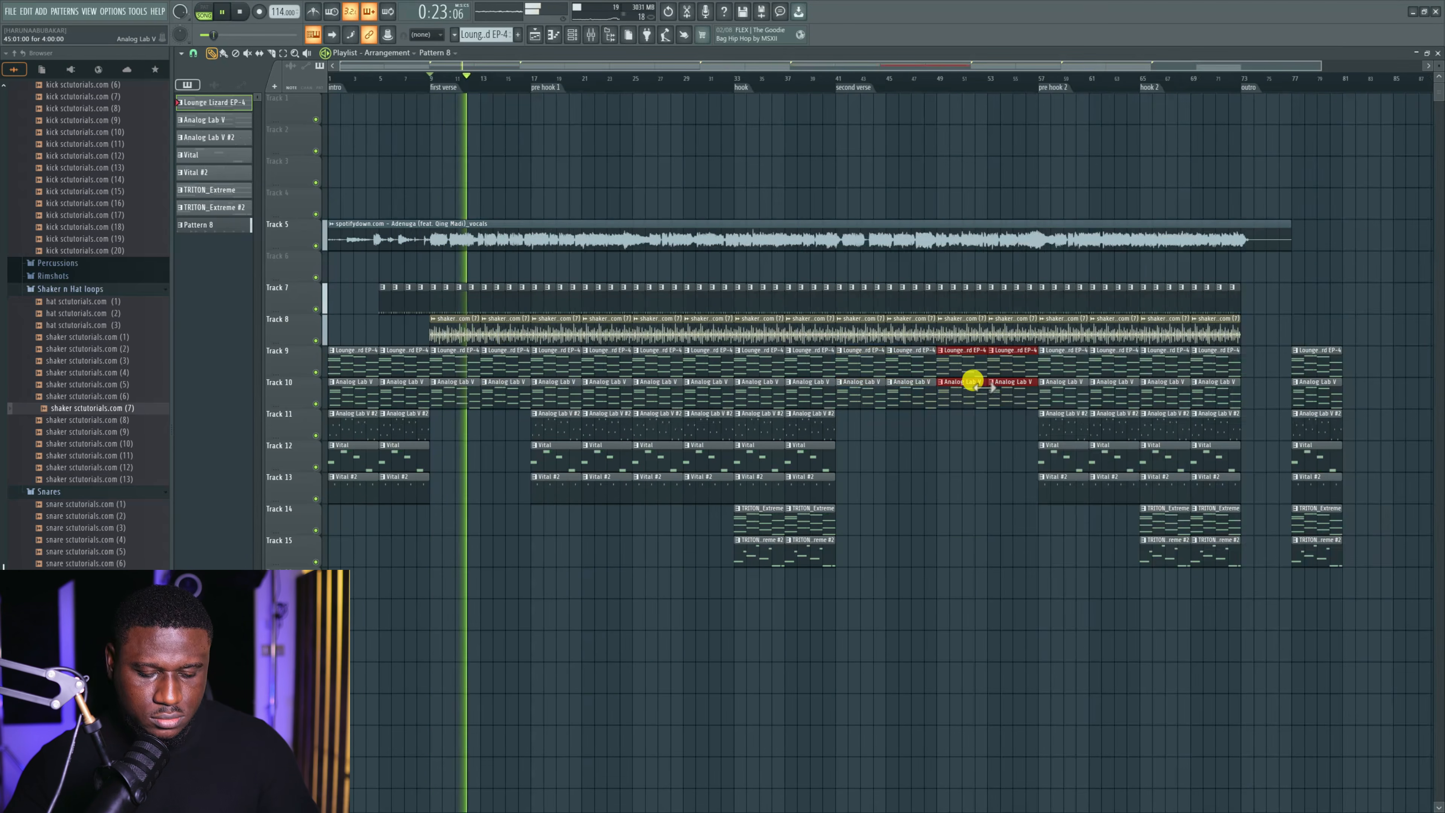
key(space)
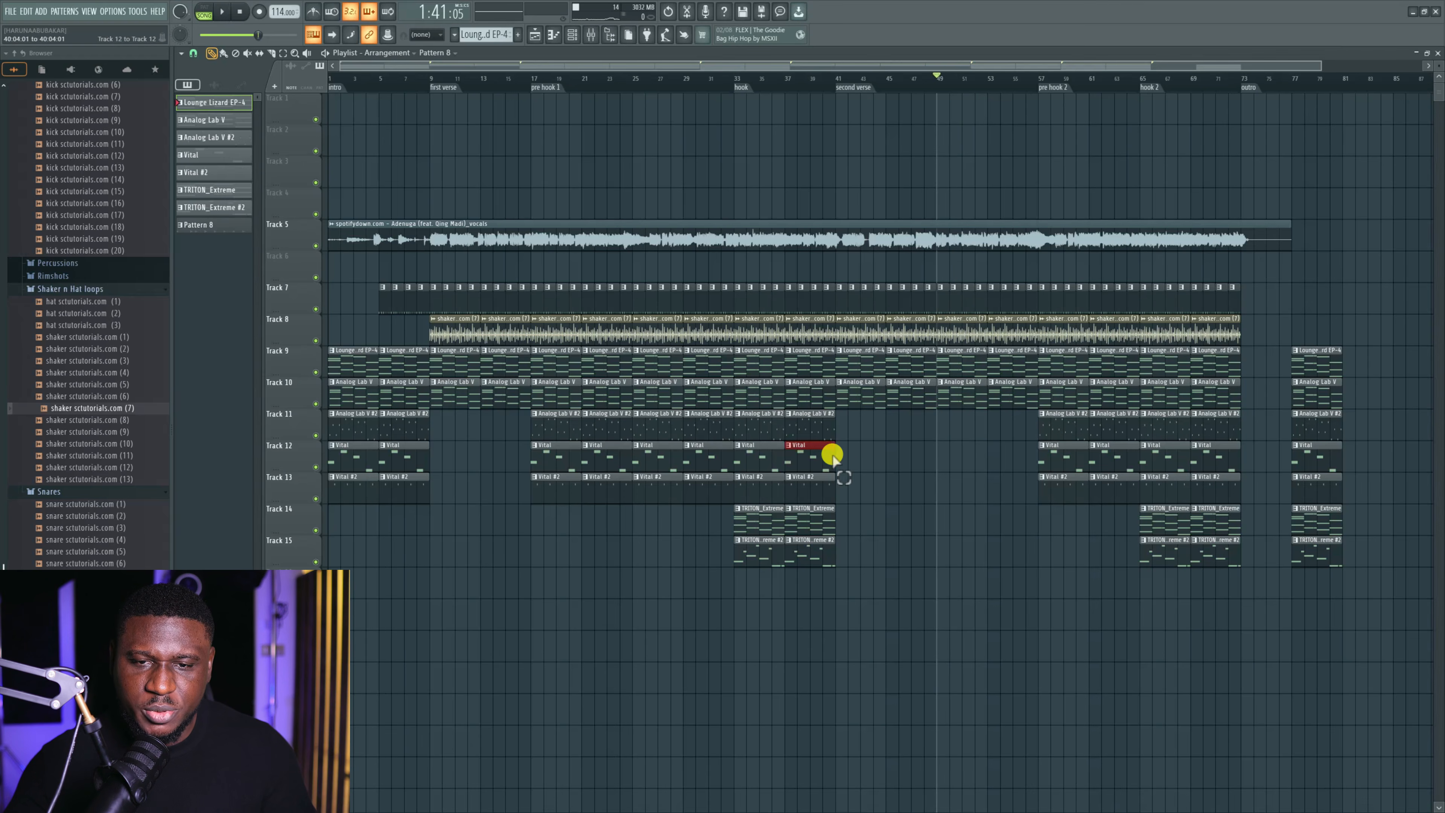
Audition a Vital clip at bar 49 on Track 12 with the Track 5 vocals muted, and delete the clip.
key(space)
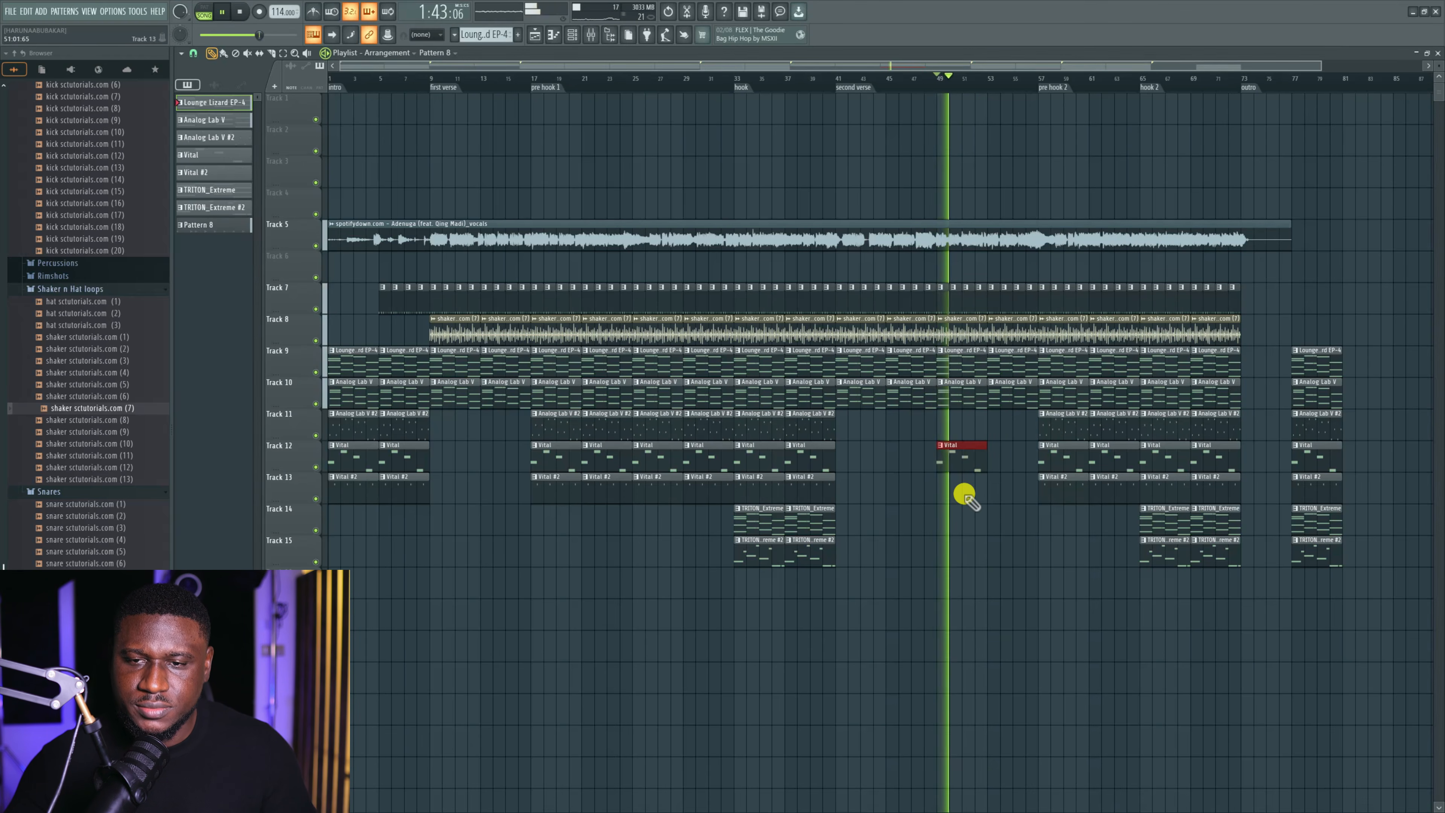
key(space)
click(326, 244)
key(space)
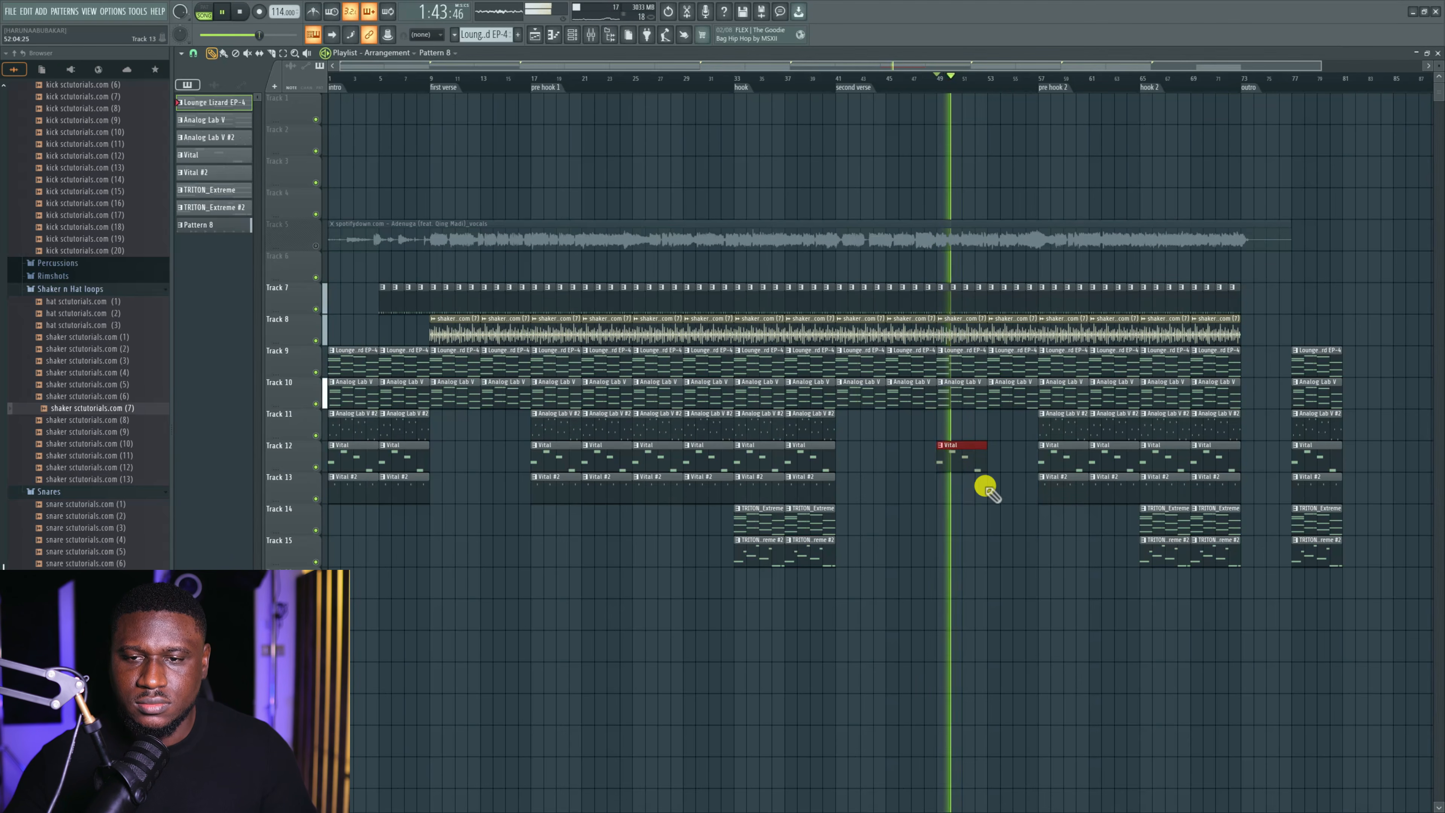
right_click(958, 461)
Place Analog Lab V #2 clips on Track 11 at bars 49 and 53, and play the transition into pre hook 2 from bar 56.
key(space)
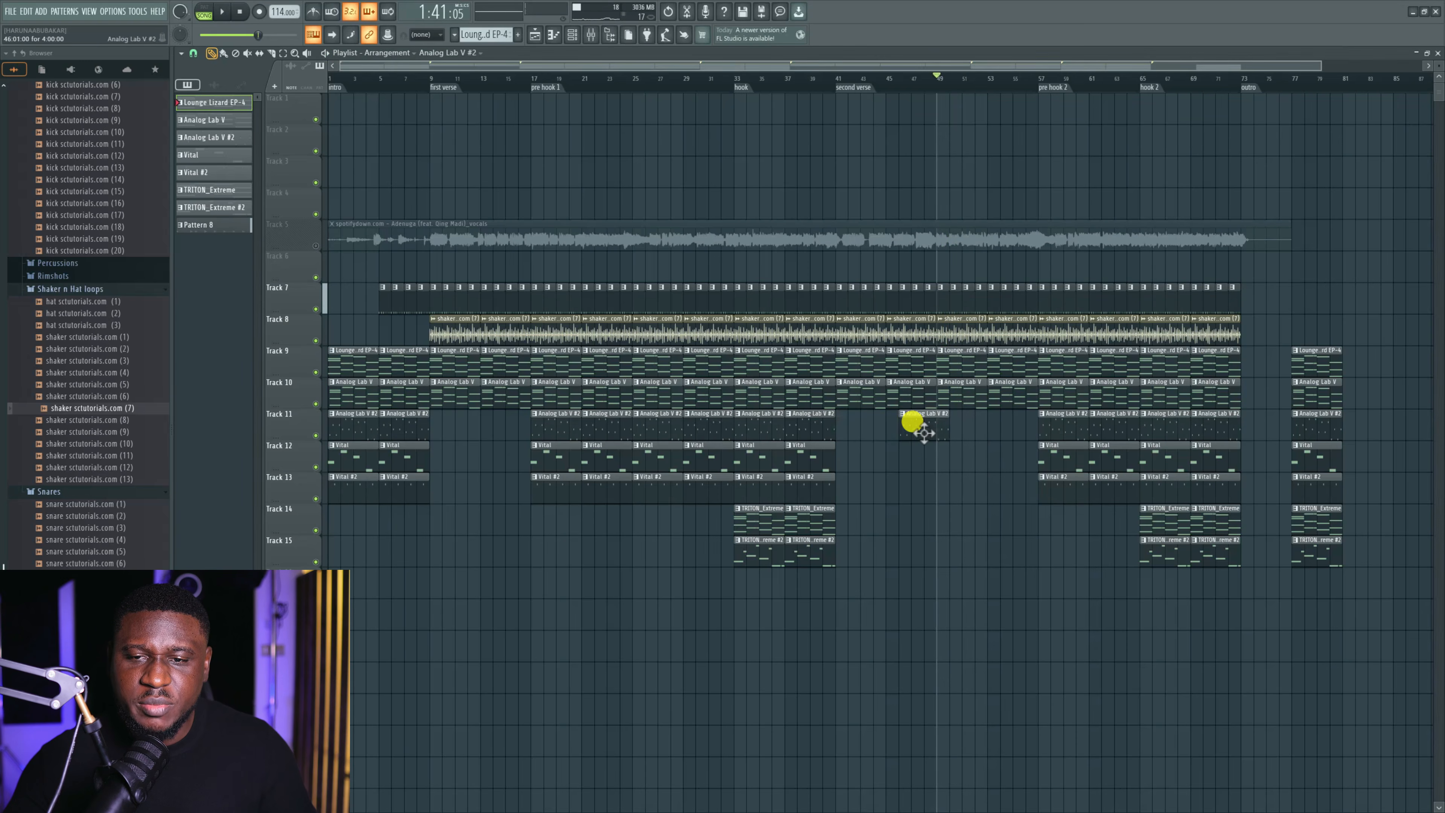
key(space)
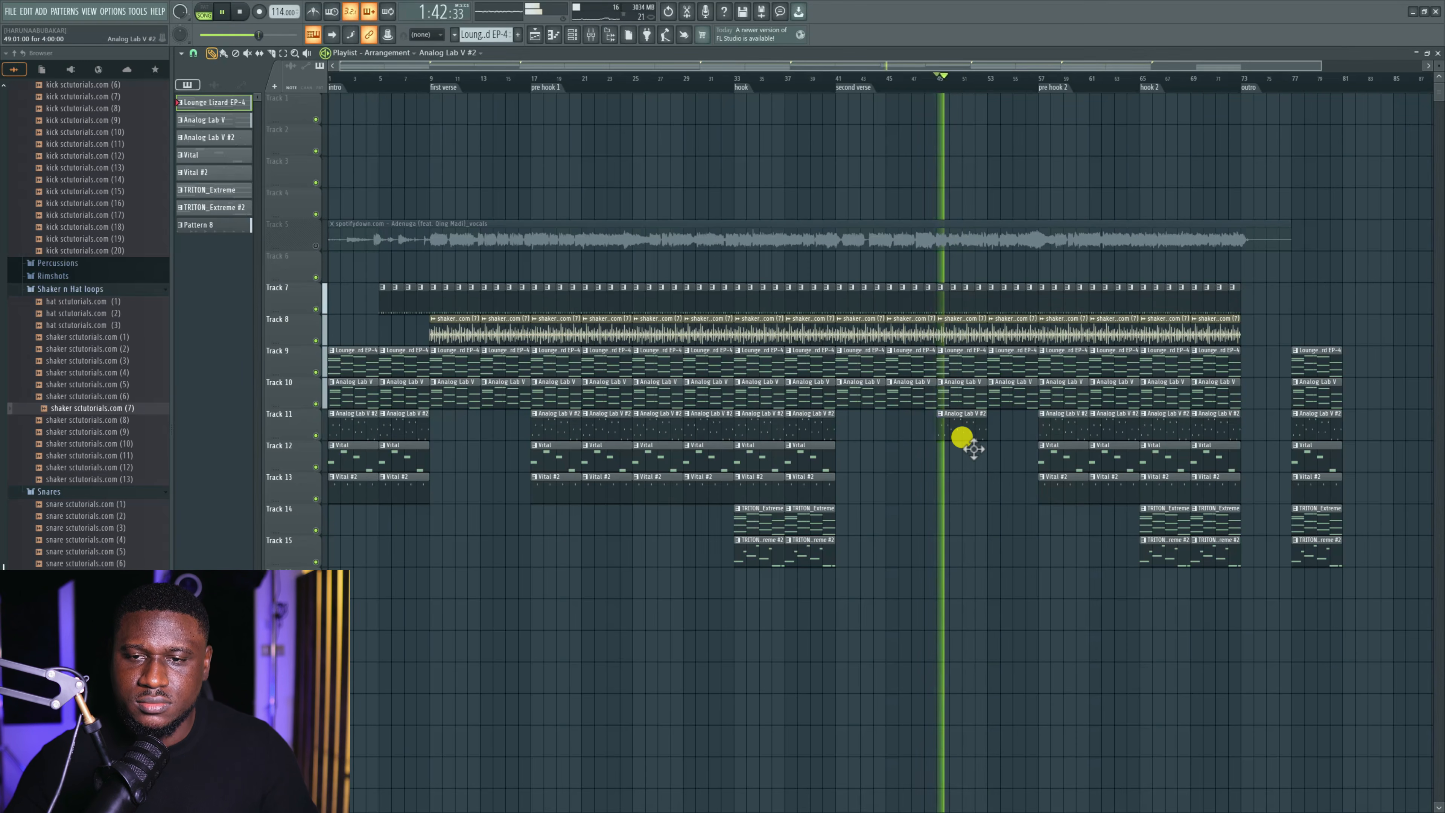
click(962, 435)
key(ctrl+b)
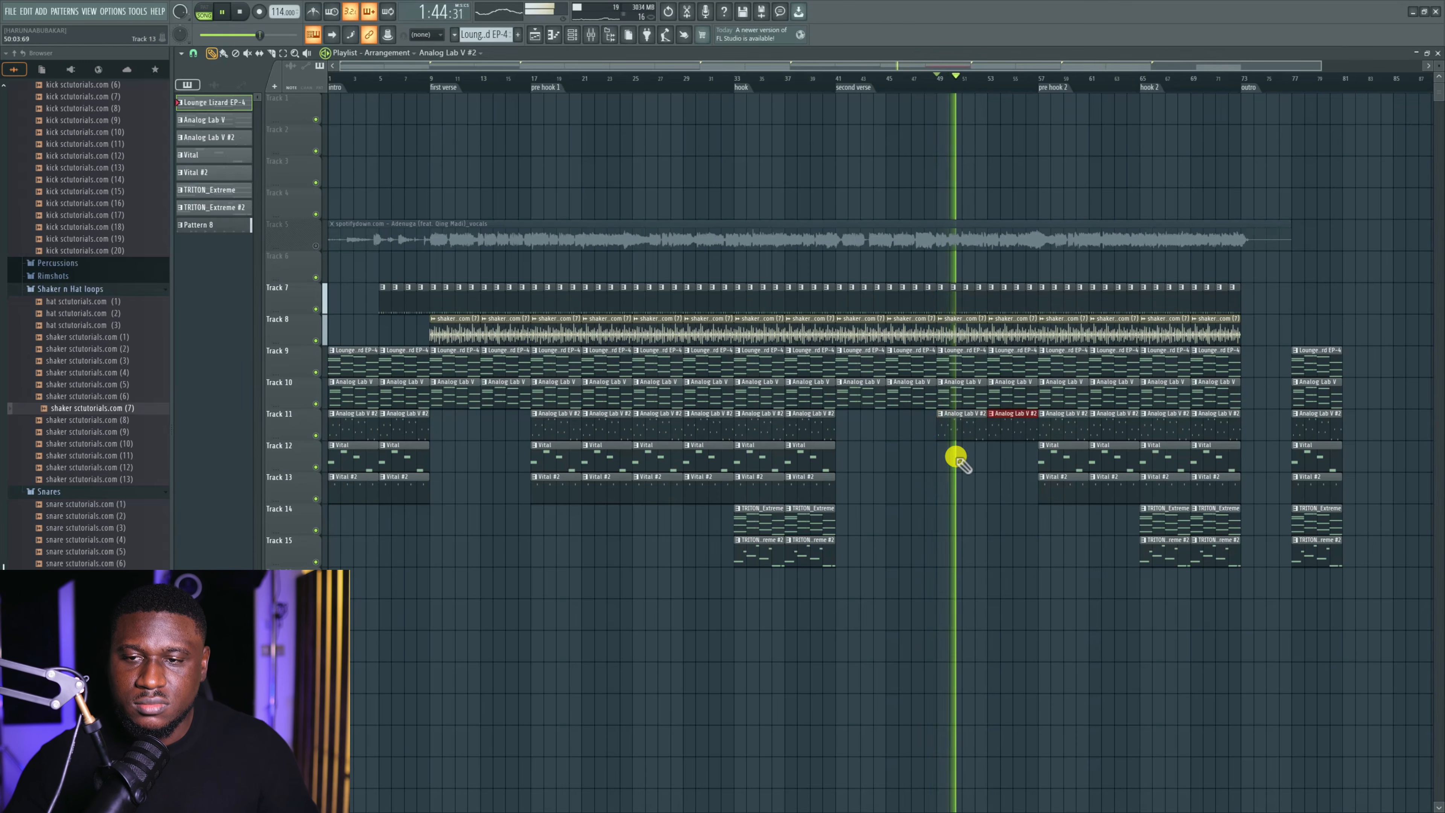
click(1026, 85)
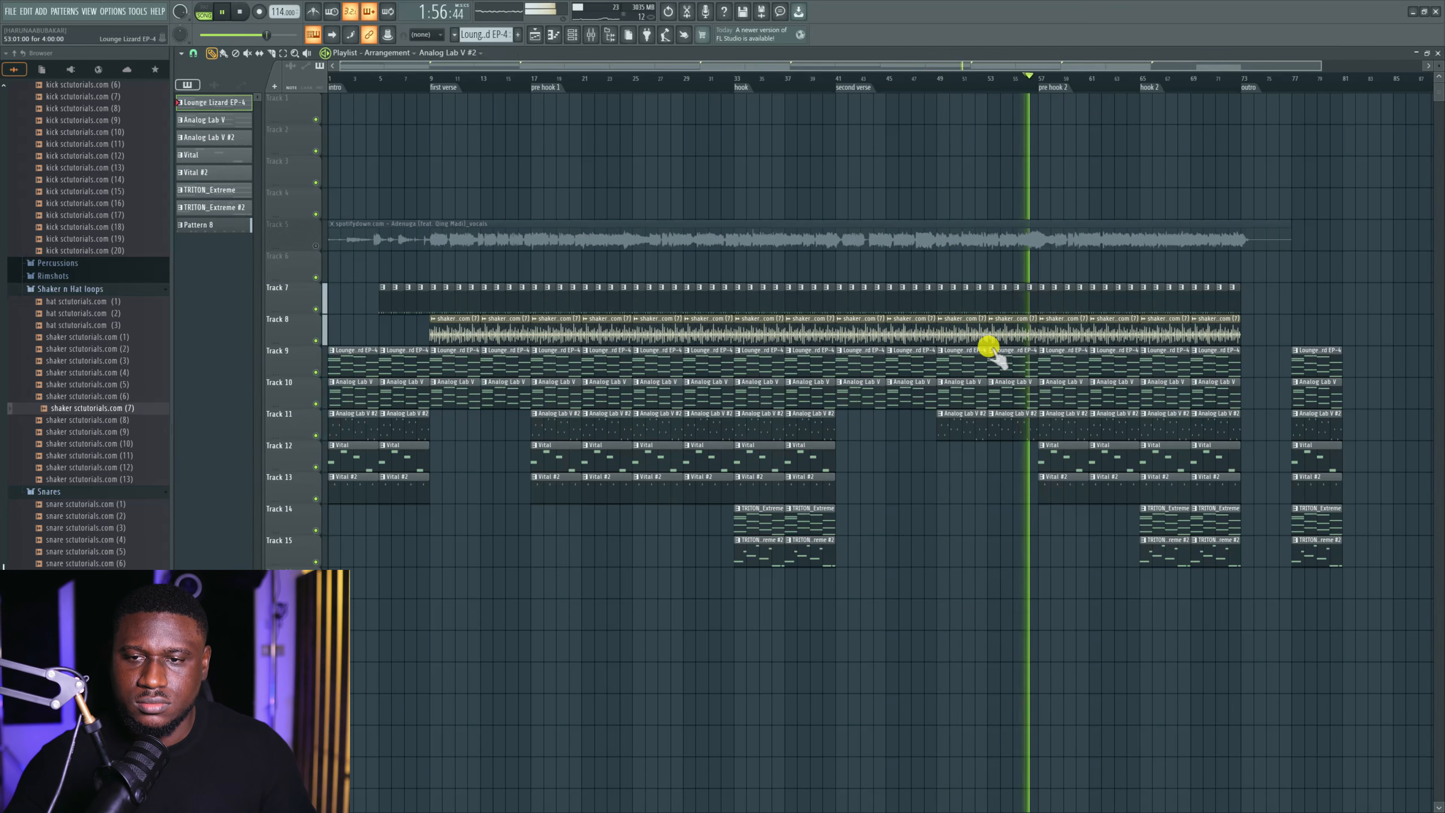
click(836, 479)
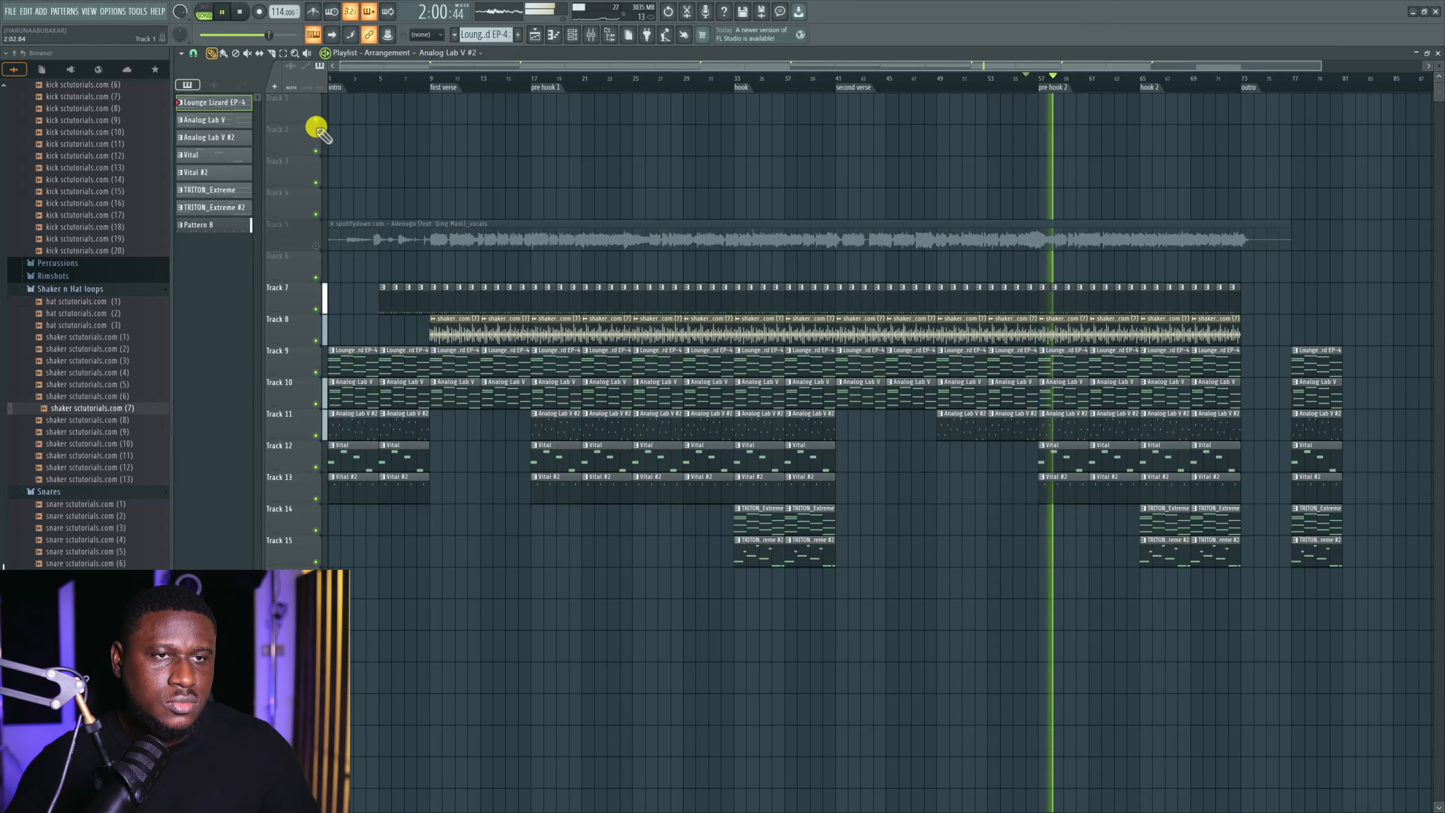
Unmute the Track 5 vocals, play from the intro, and fill bars 17–33 and 57–65 on Track 15 with TRITON_Extreme #2 clips.
key(space)
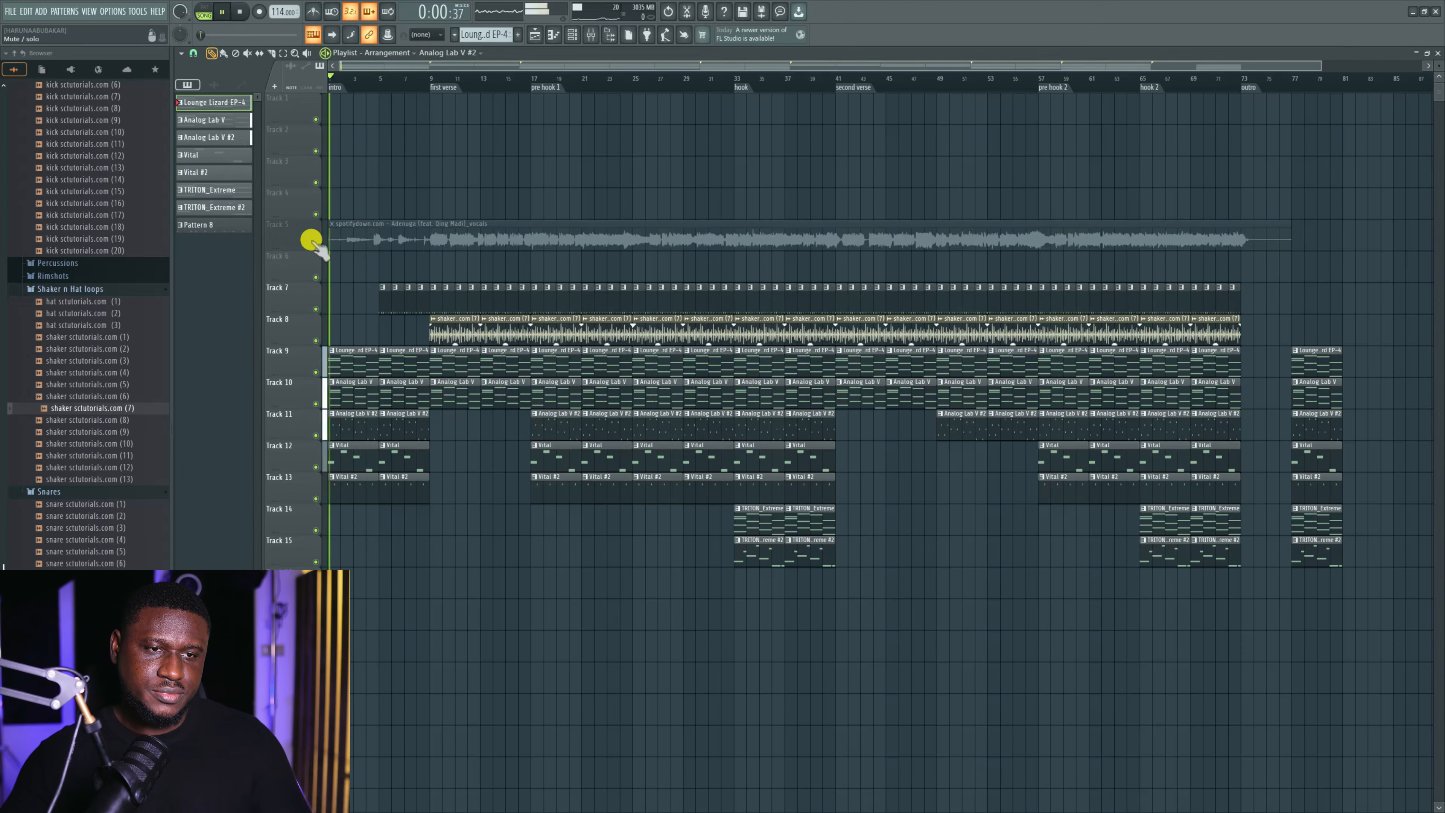
click(317, 245)
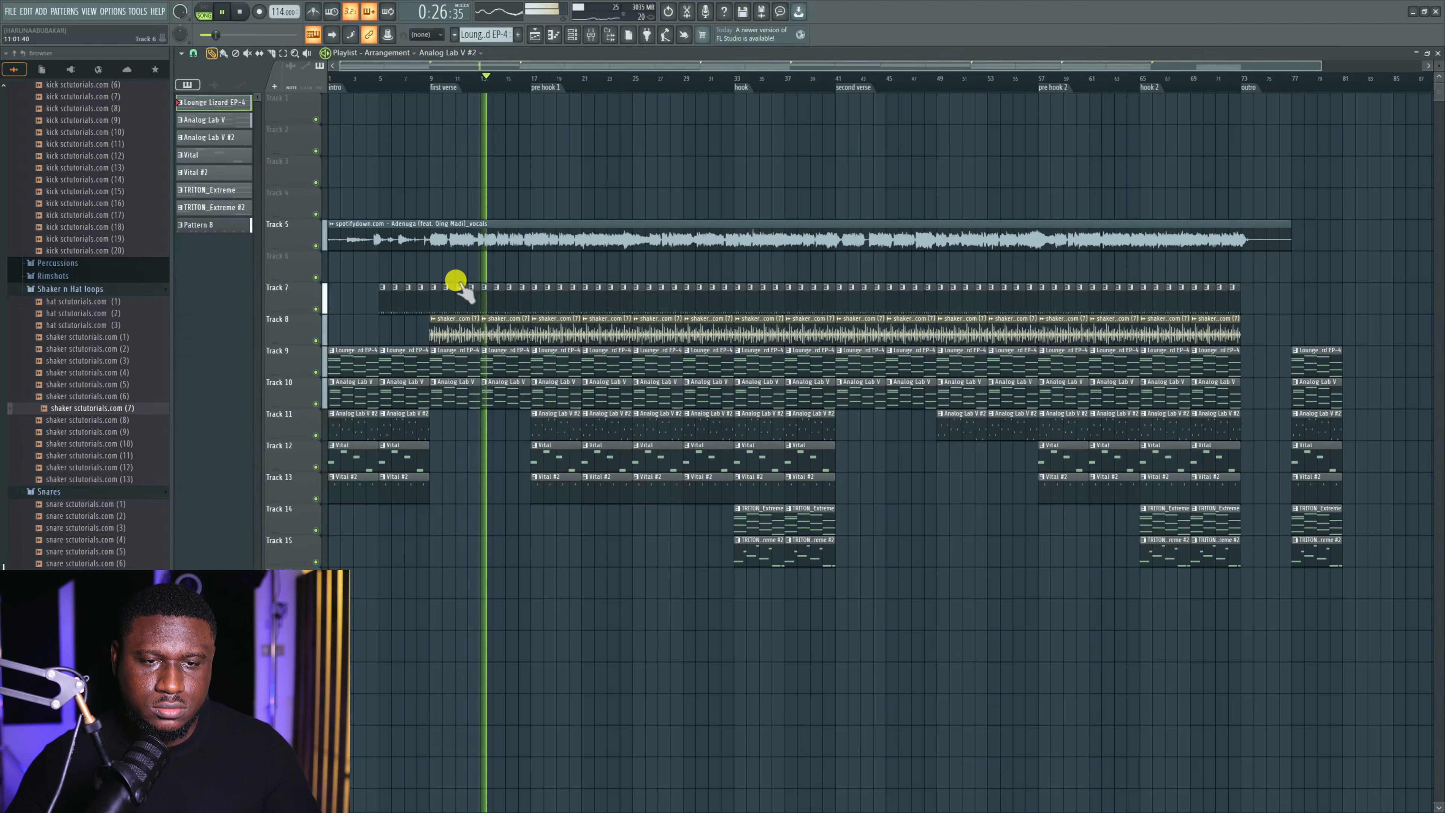
drag(779, 562, 1054, 581)
key(ctrl+b)
key(ctrl+b)
key(ctrl+b)
click(544, 545)
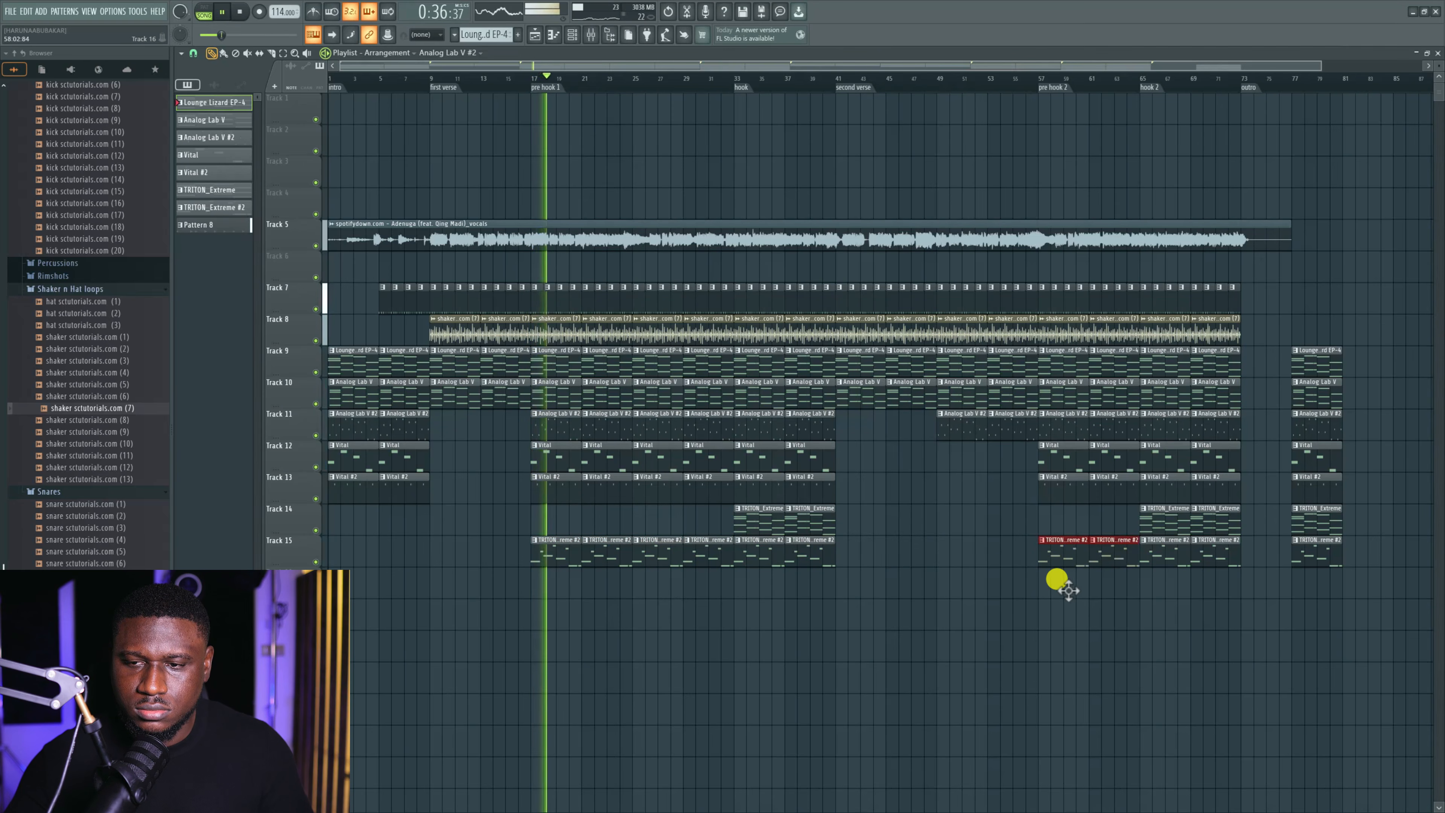
click(916, 593)
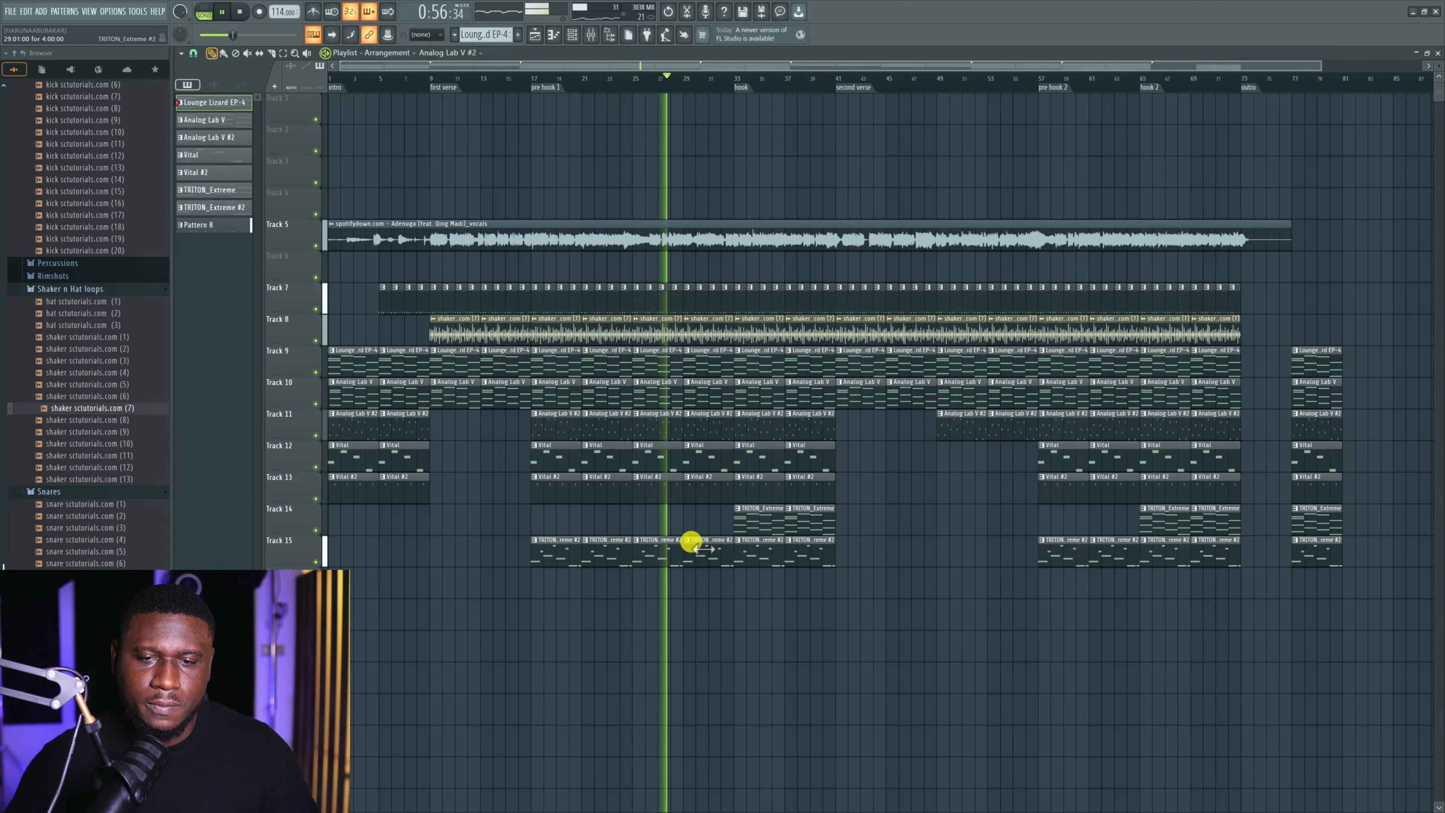
Set the TRITON_Extreme channel's volume to about 32% while the hook plays, and stop playback at the second verse.
mouse_move(751, 516)
mouse_down()
mouse_move(735, 525)
mouse_move(748, 523)
mouse_up()
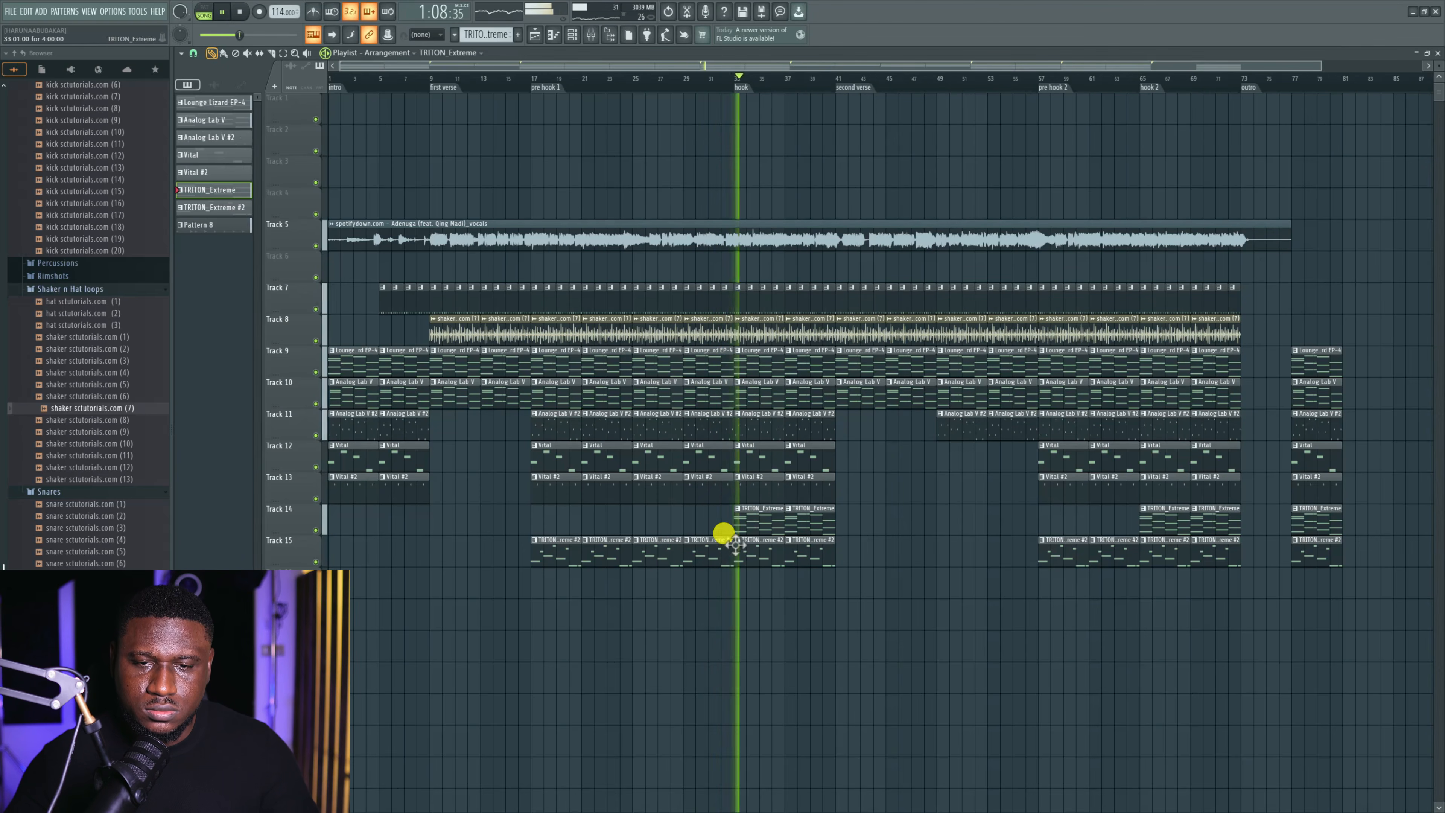
click(572, 34)
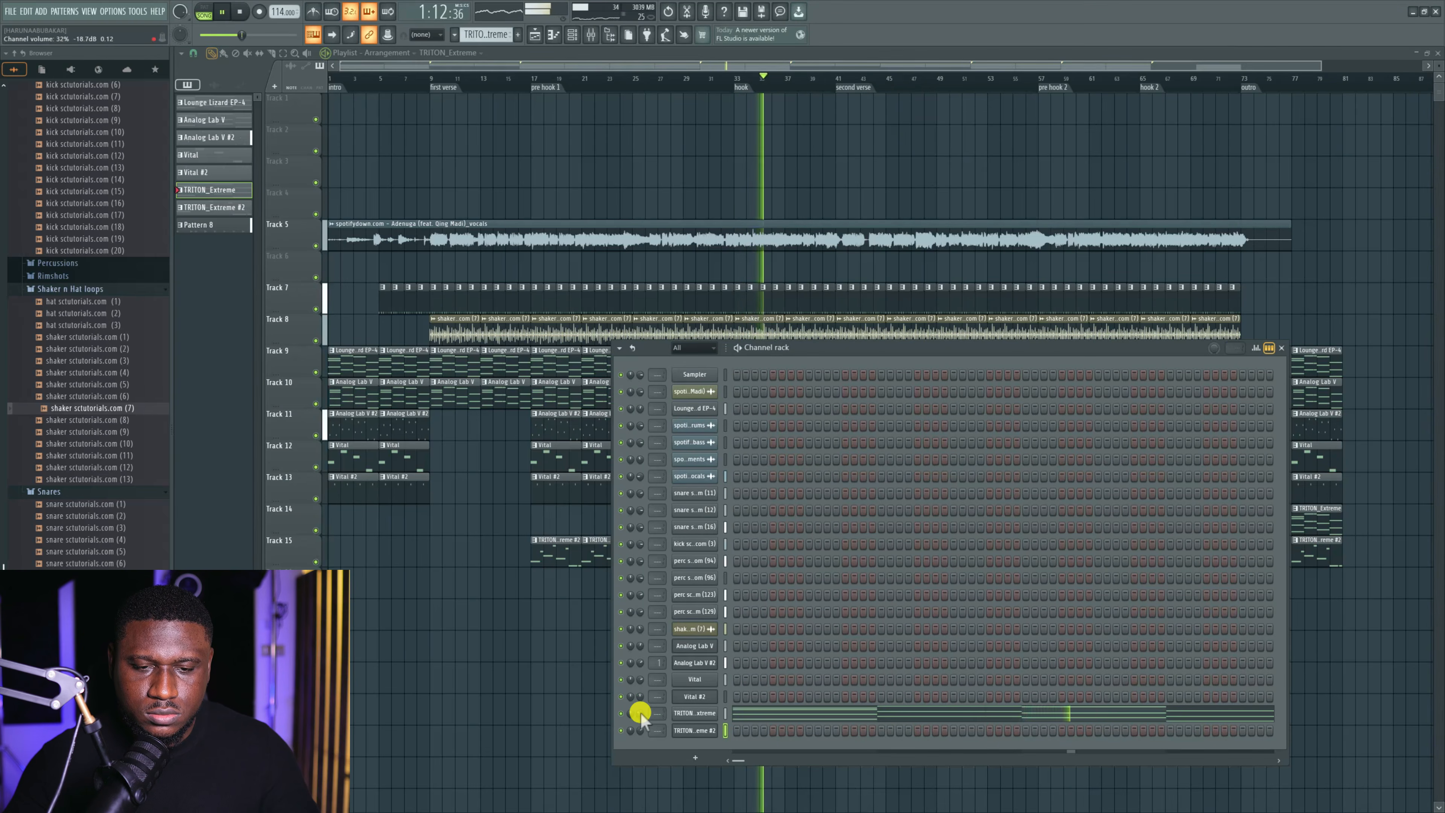
key(F6)
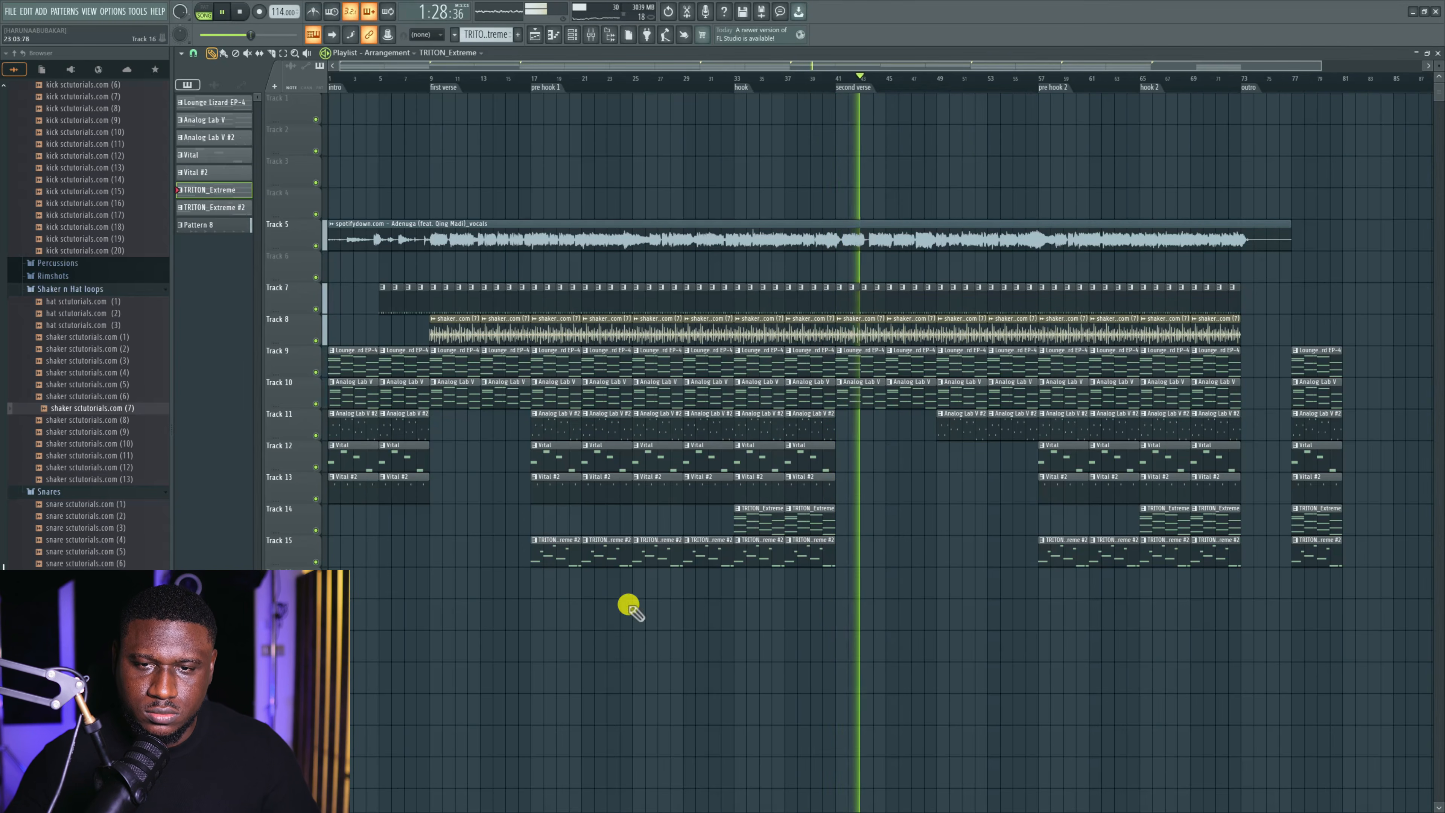
key(space)
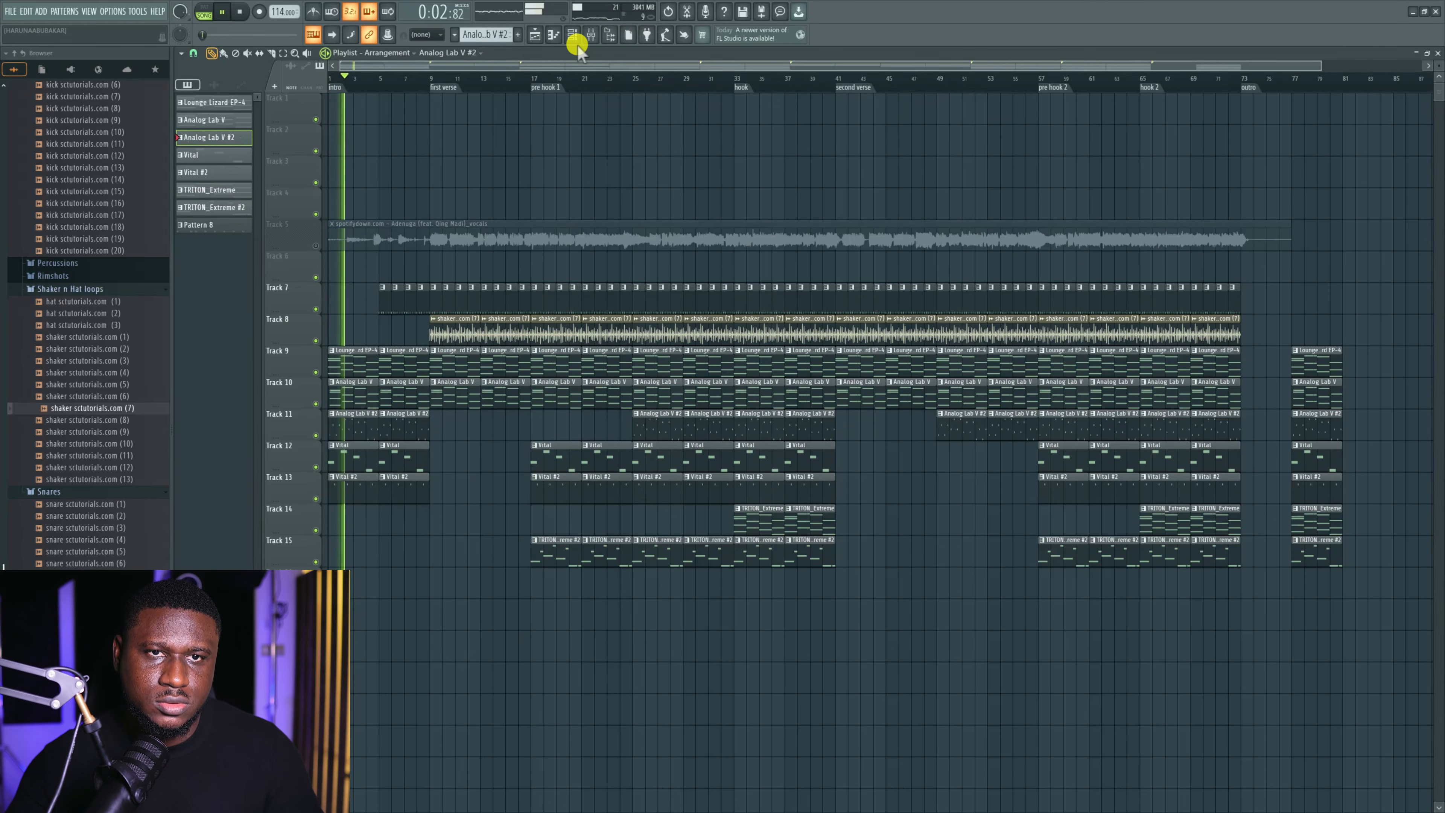
Move the playhead to pre hook 1 at bar 17, stop playback, and add a Harmless instrument channel.
click(529, 77)
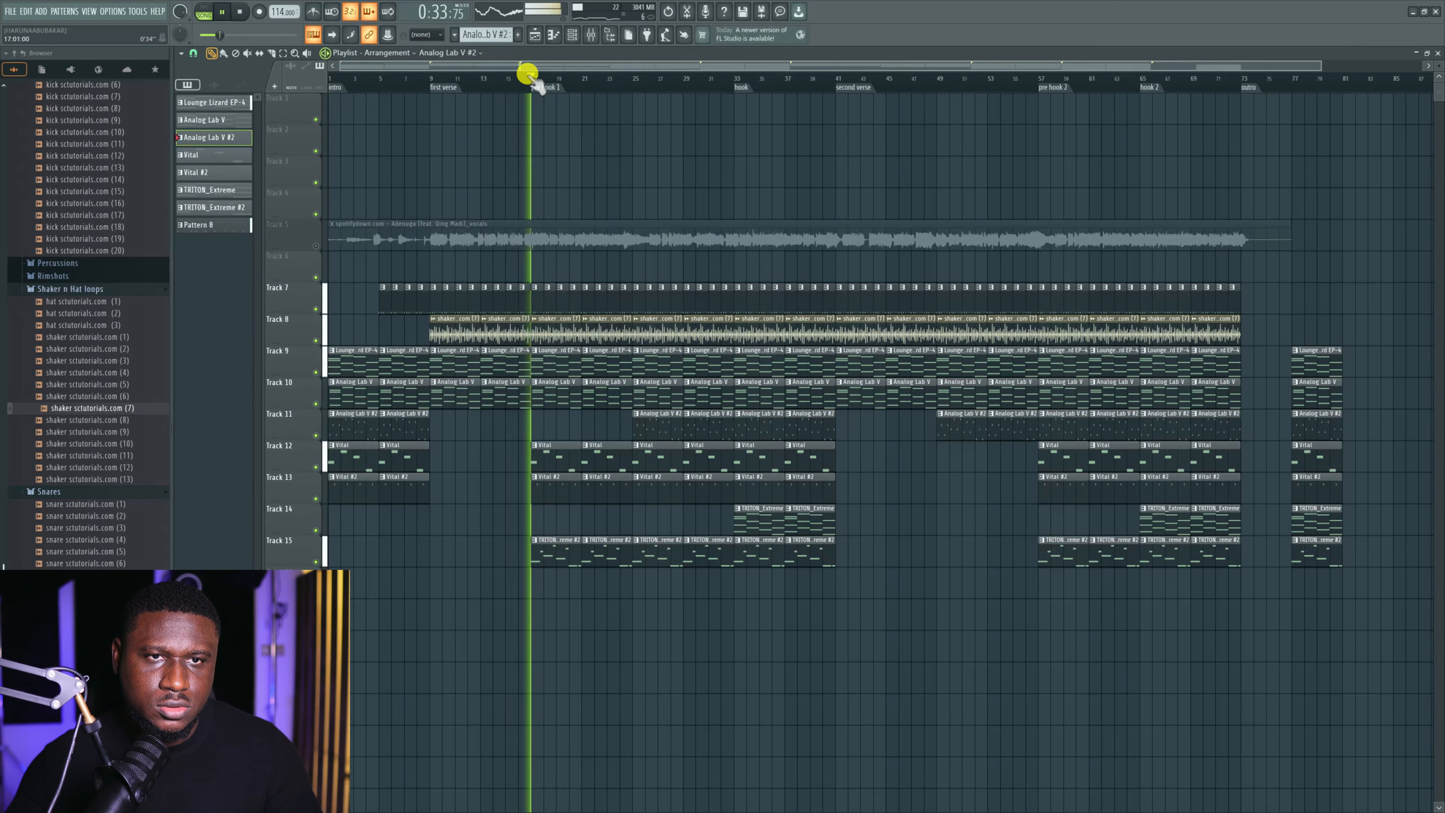
click(572, 35)
key(space)
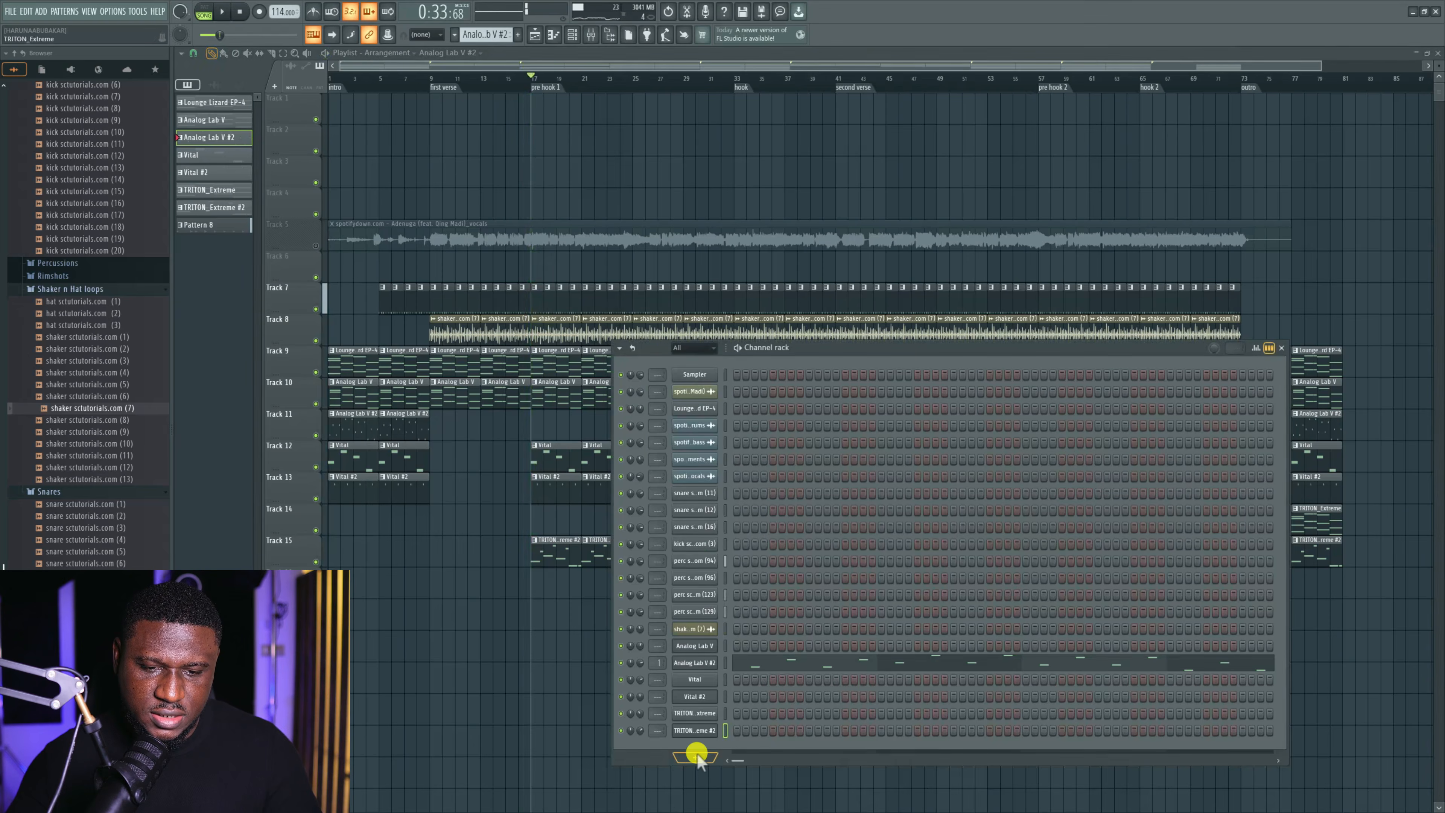
click(696, 754)
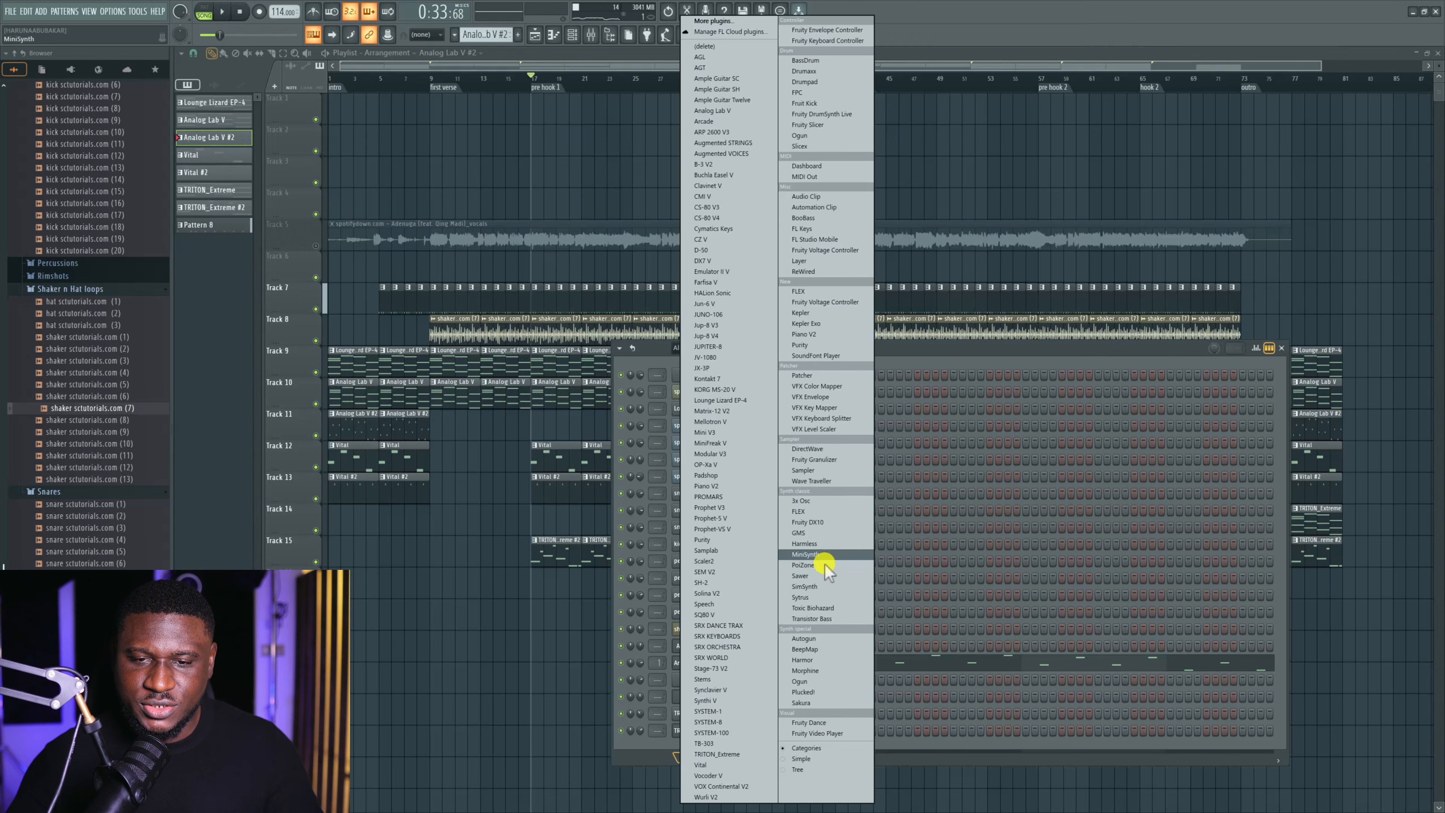
click(817, 545)
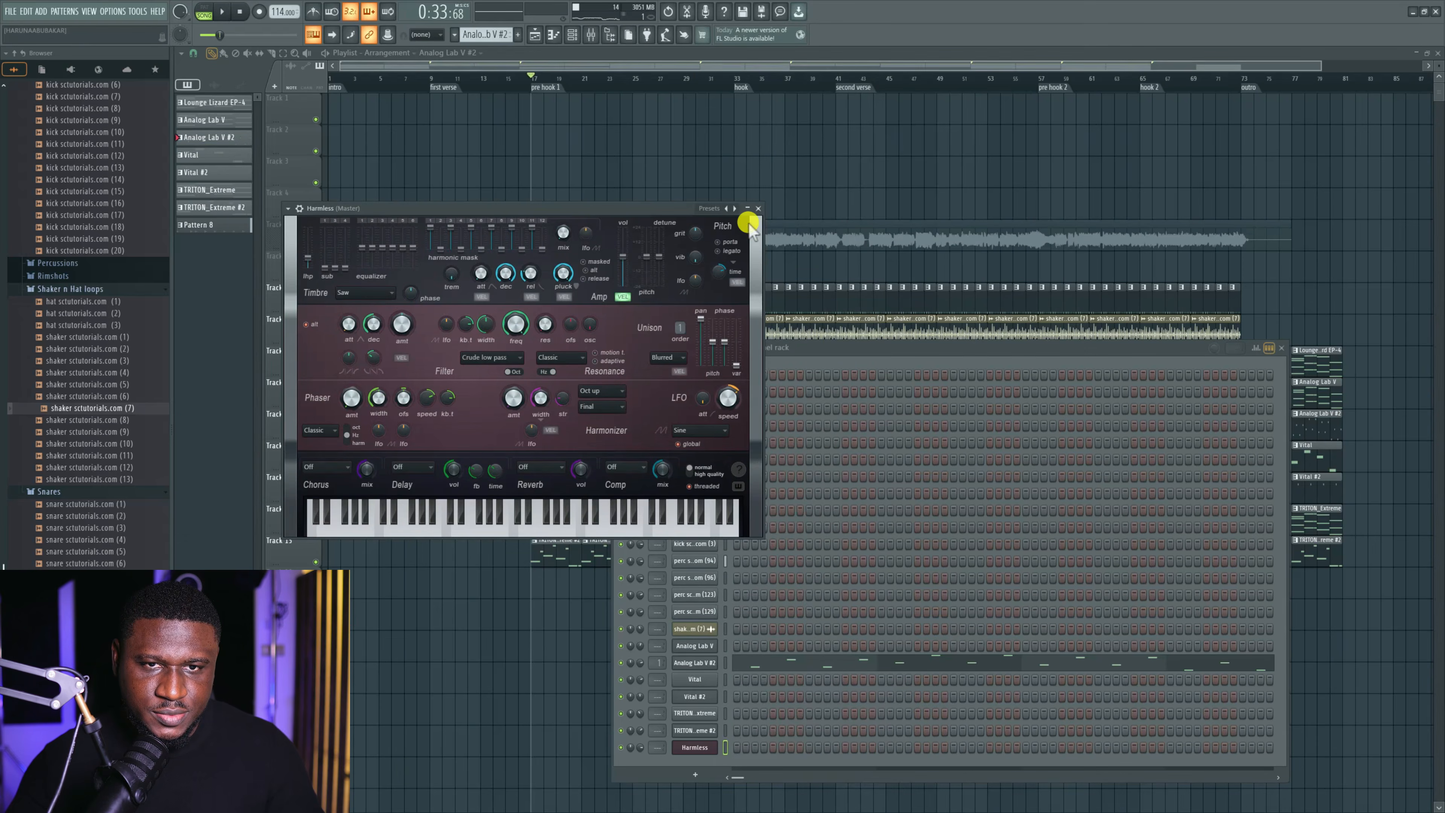
click(727, 209)
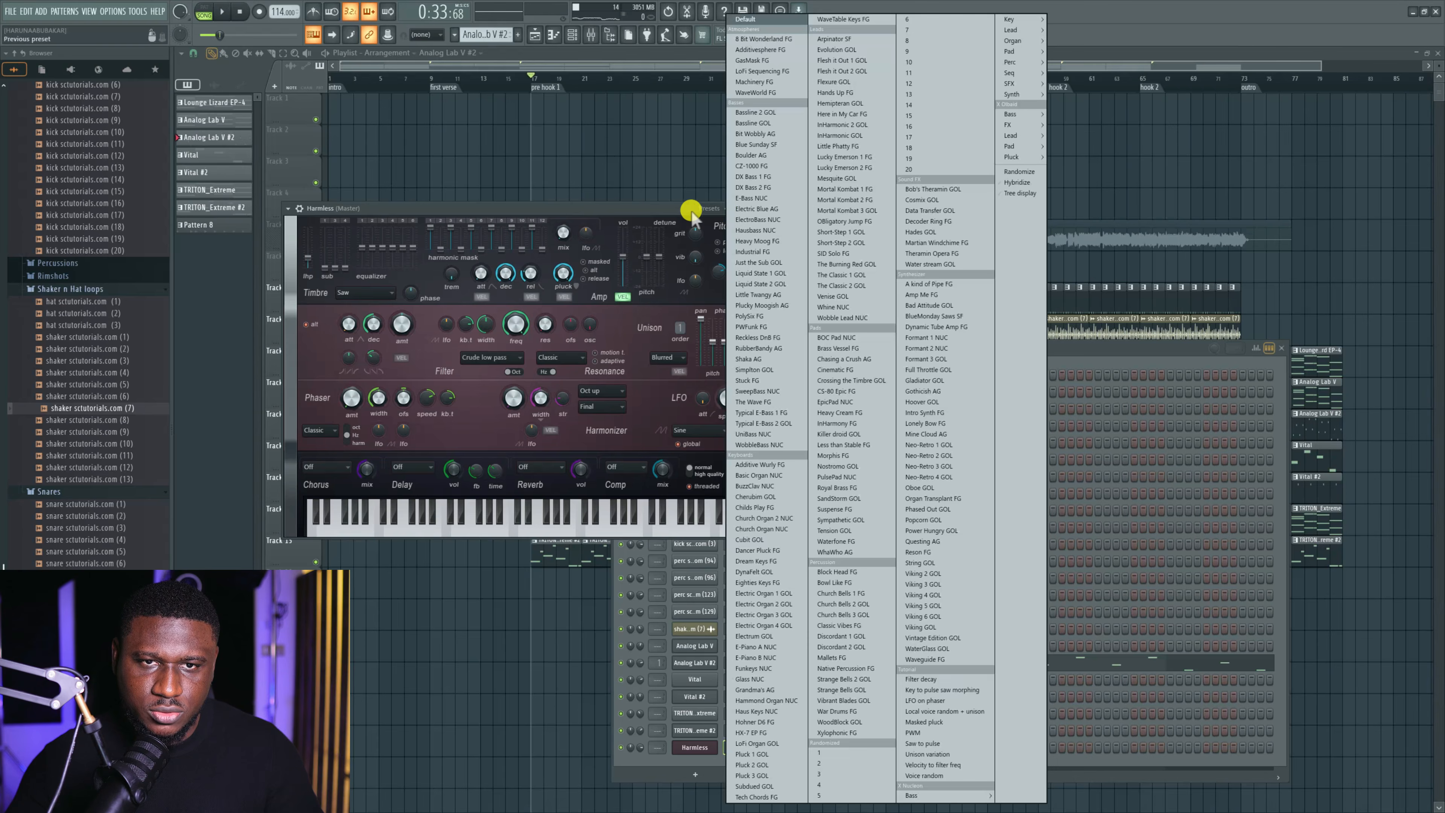
click(691, 213)
Replace the Harmless instrument on the new channel with GMS.
right_click(703, 748)
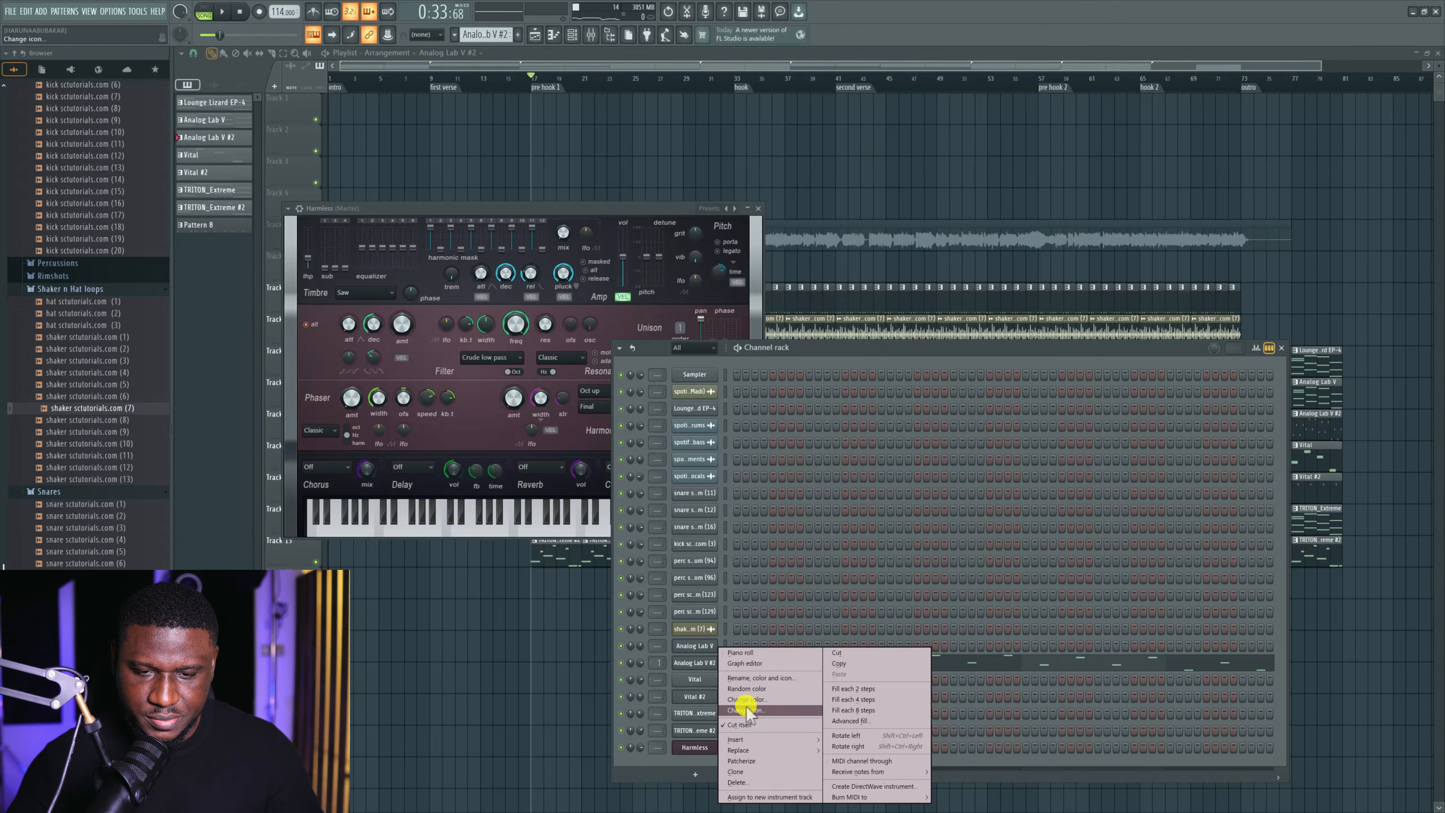
mouse_move(813, 750)
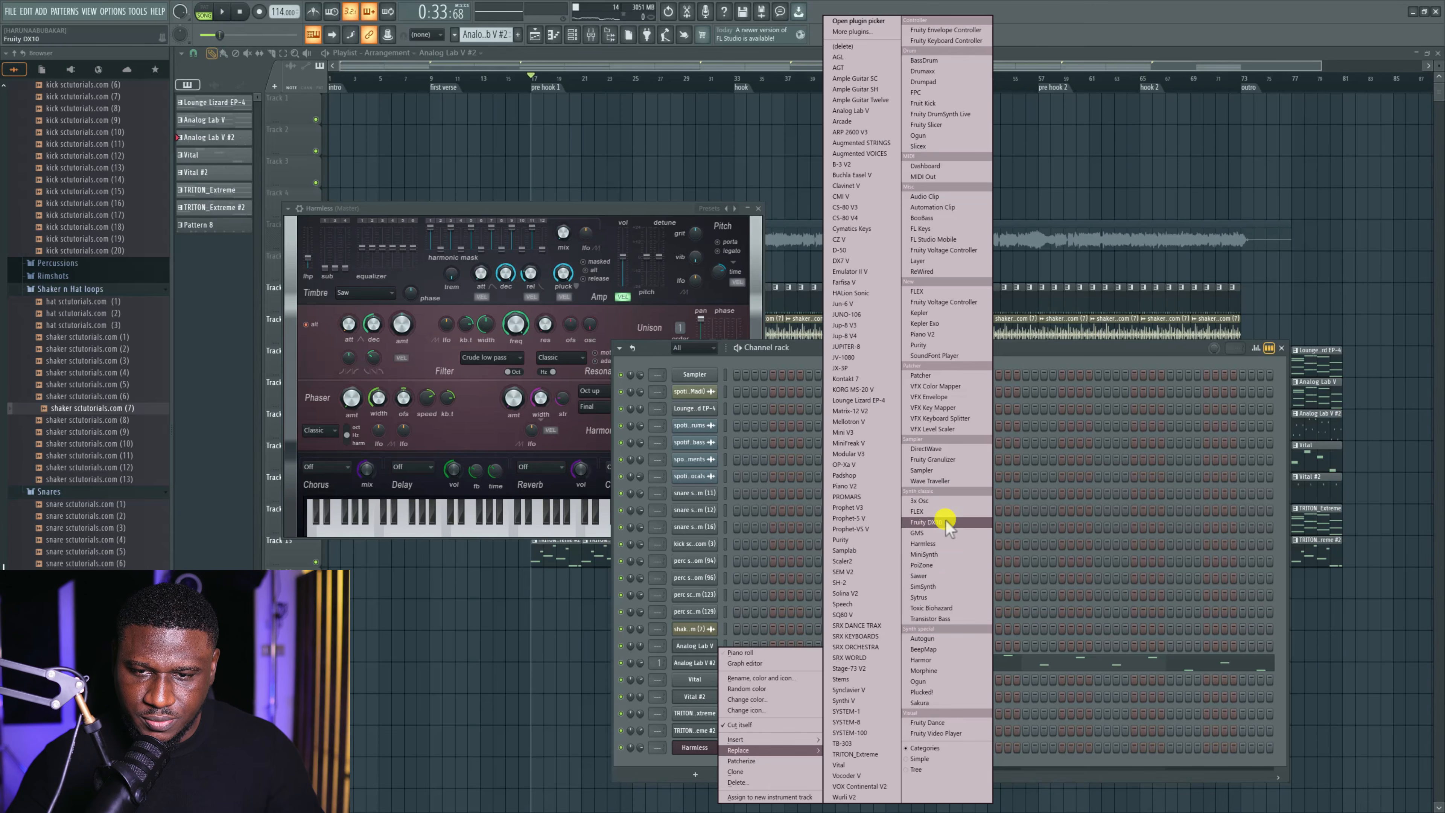
click(930, 533)
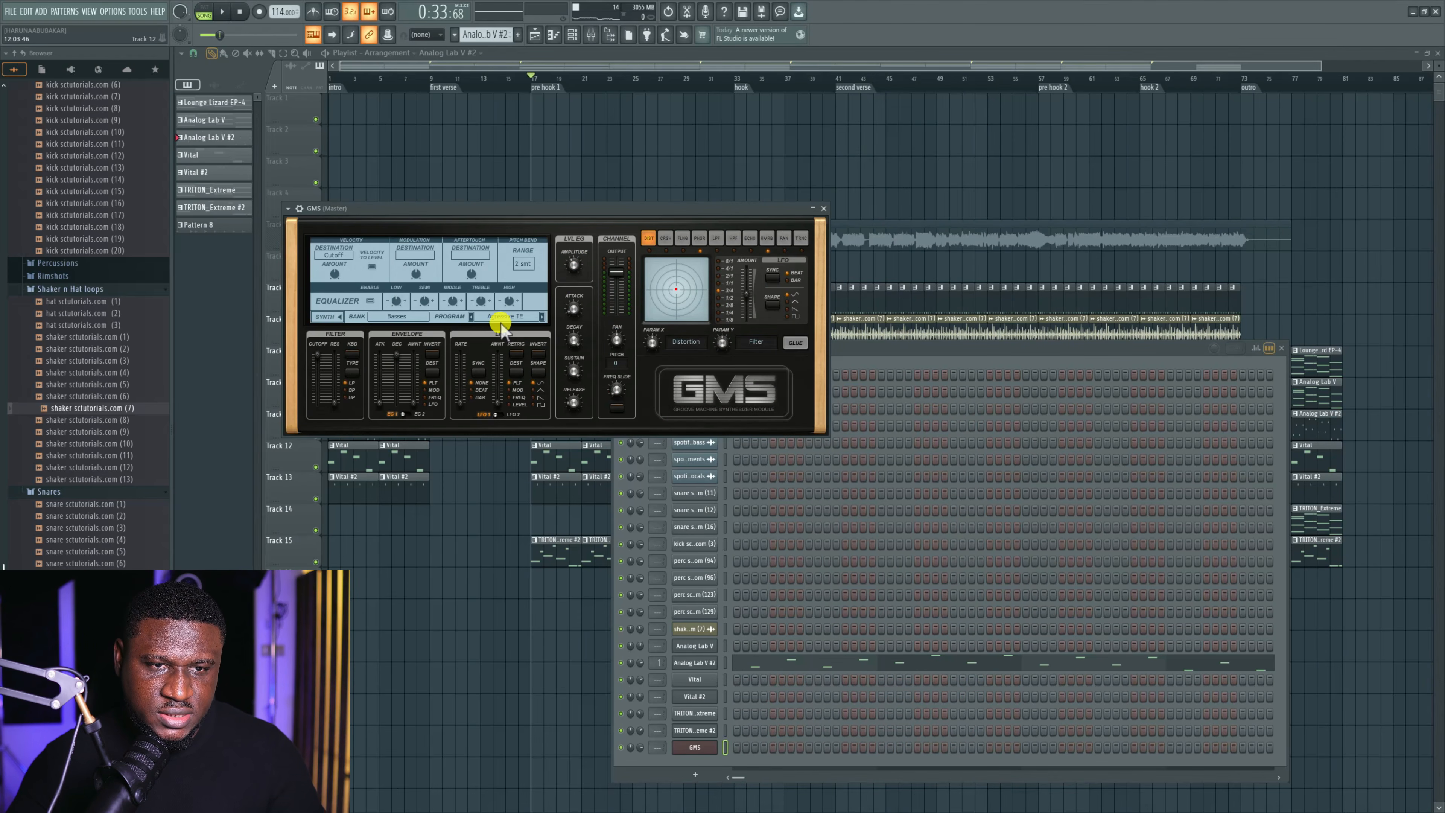
Audition the GMS Leads & Synths bank from Amphibian TE up to the Buzzin preset.
click(412, 315)
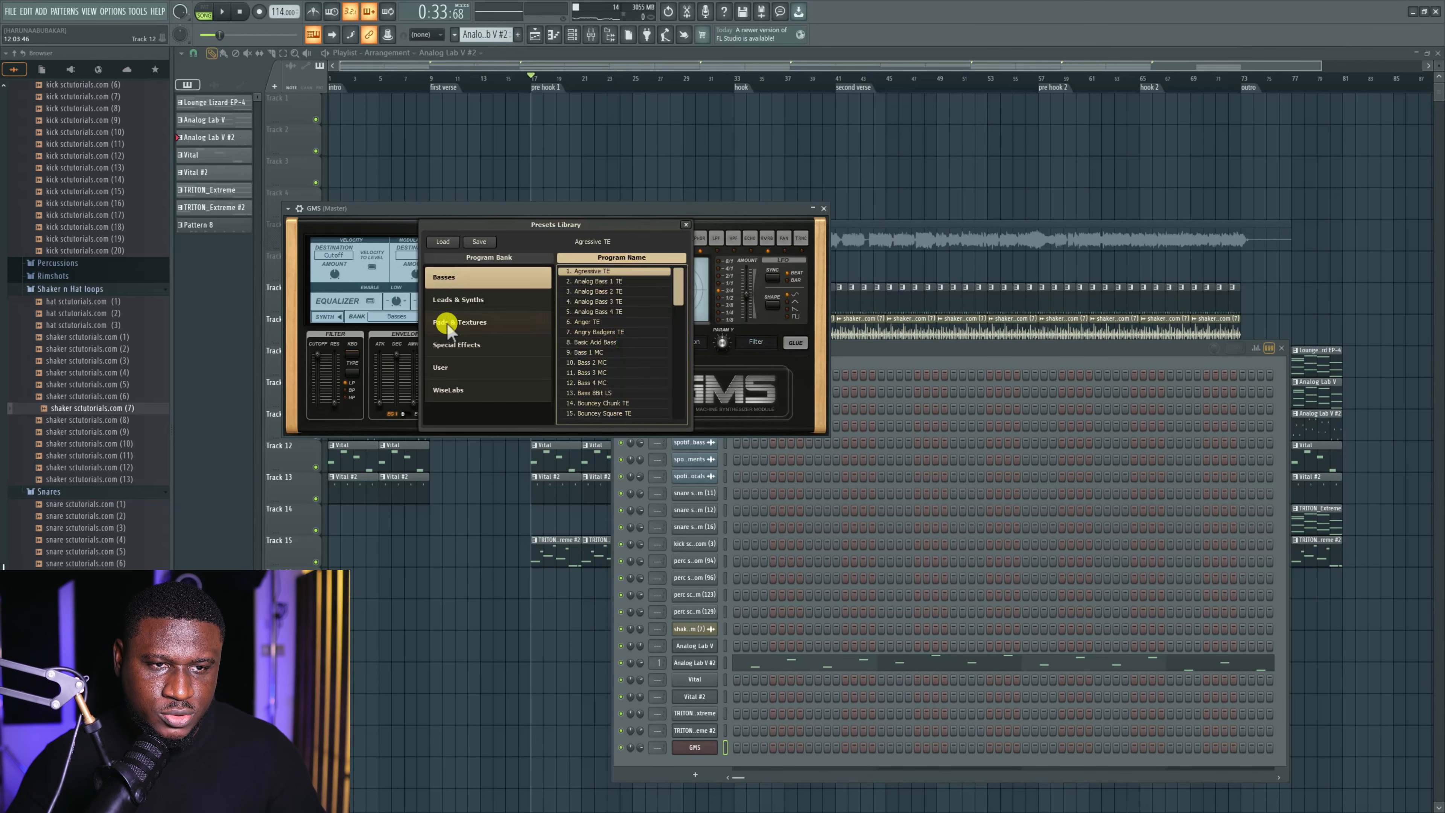
click(474, 306)
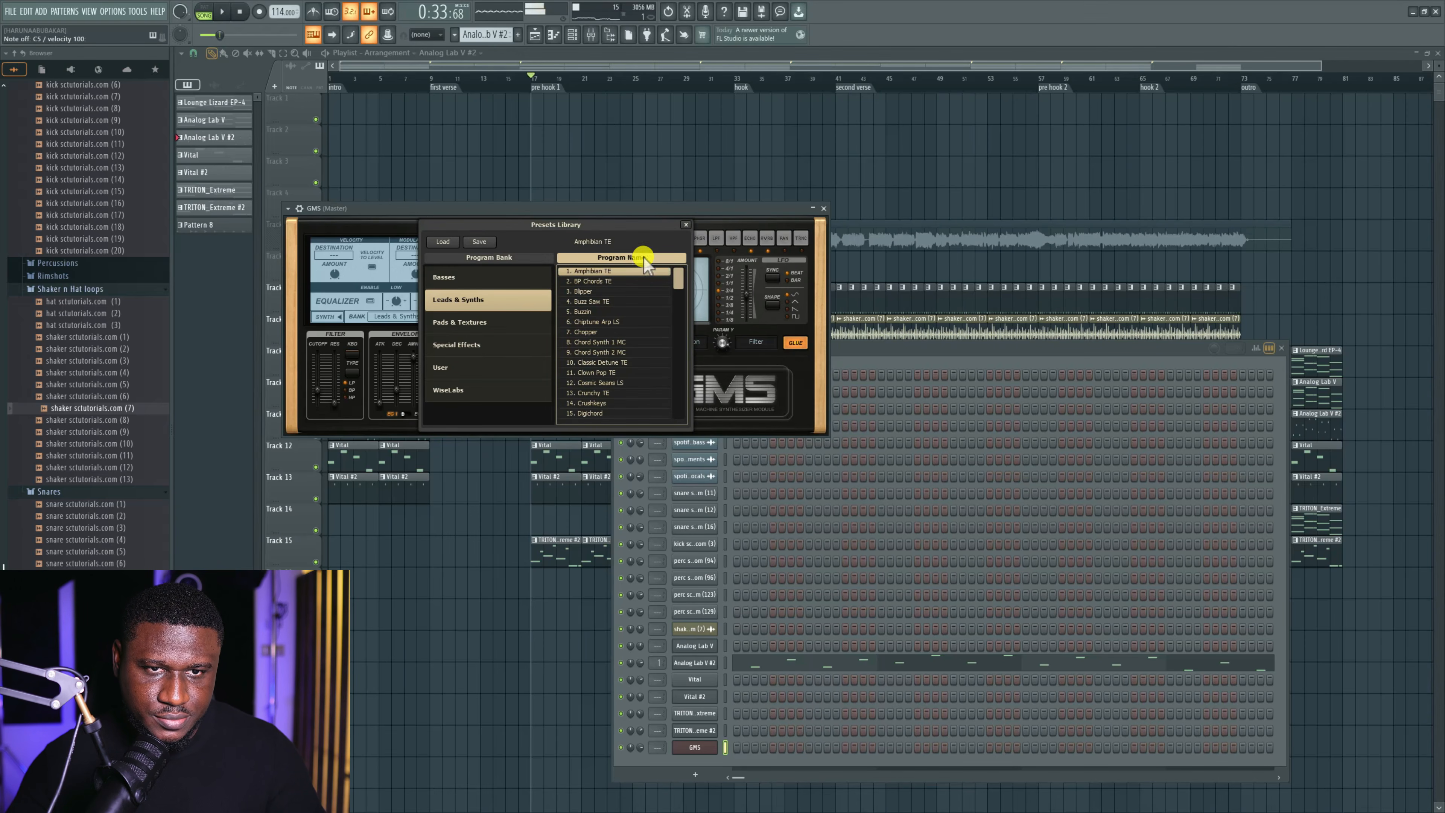
click(685, 223)
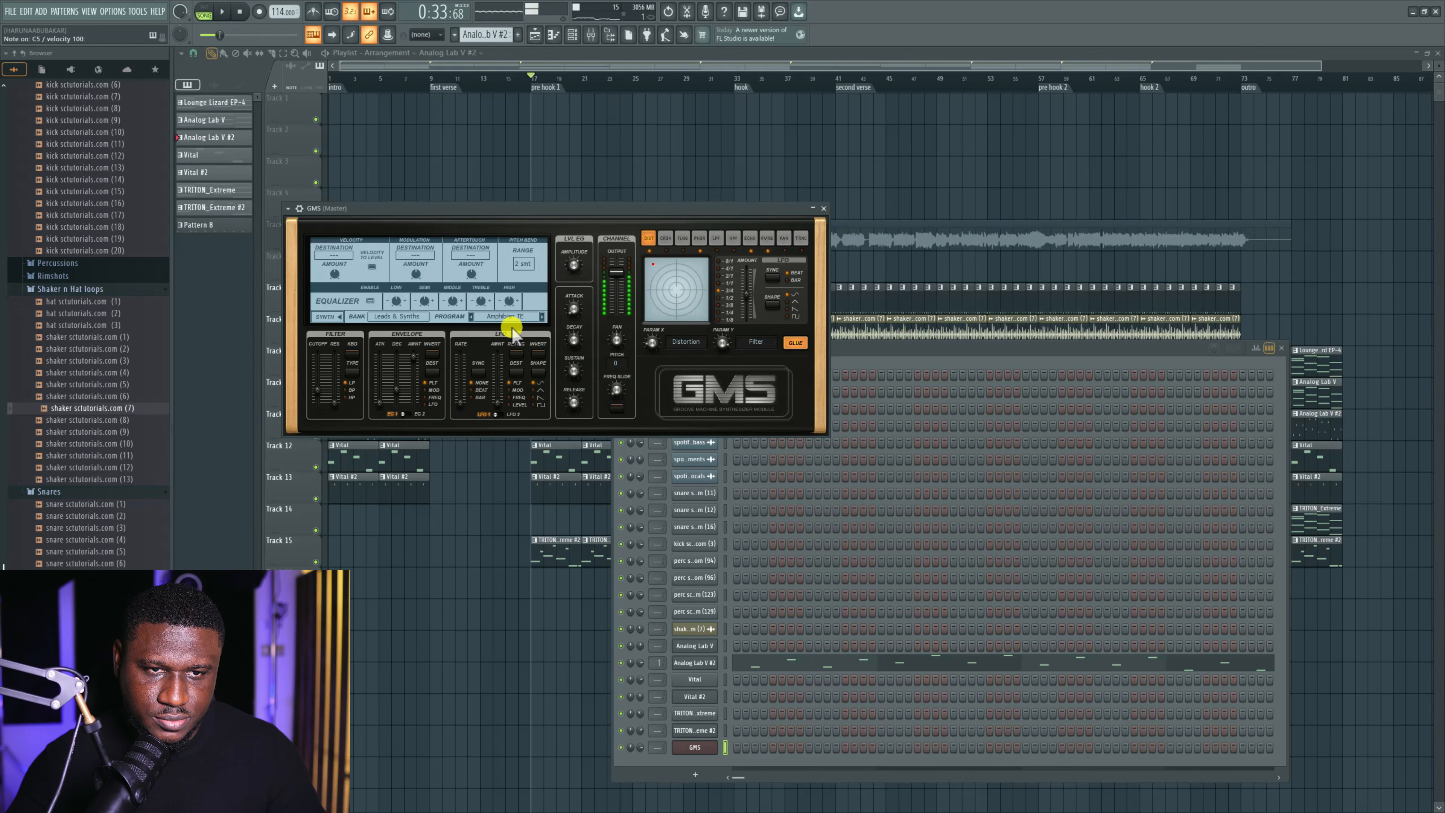
click(545, 316)
Switch GMS to the Pads & Textures bank, try Andromeda LS, and advance to the Diego TE preset.
click(421, 316)
click(459, 322)
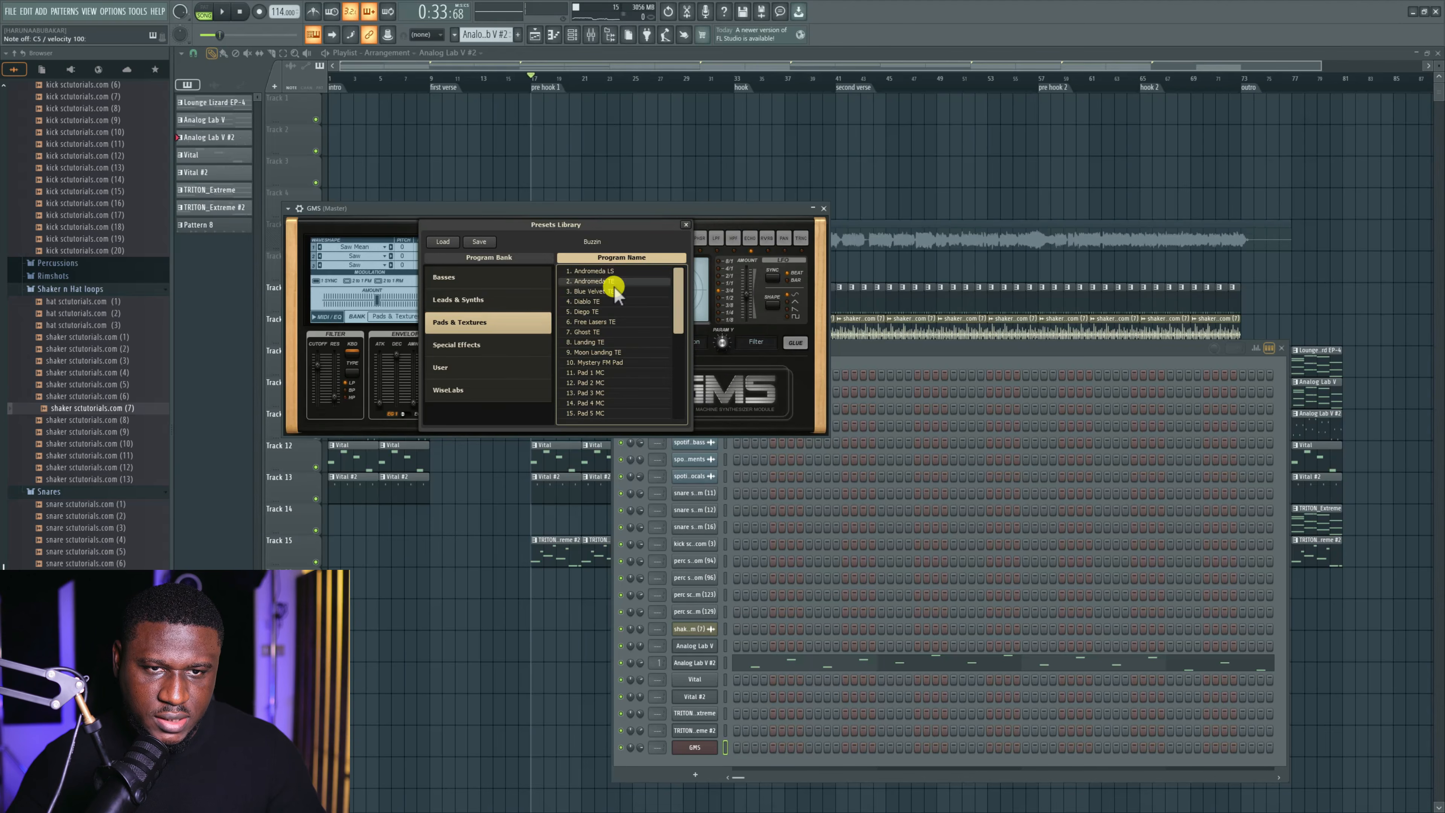
click(611, 270)
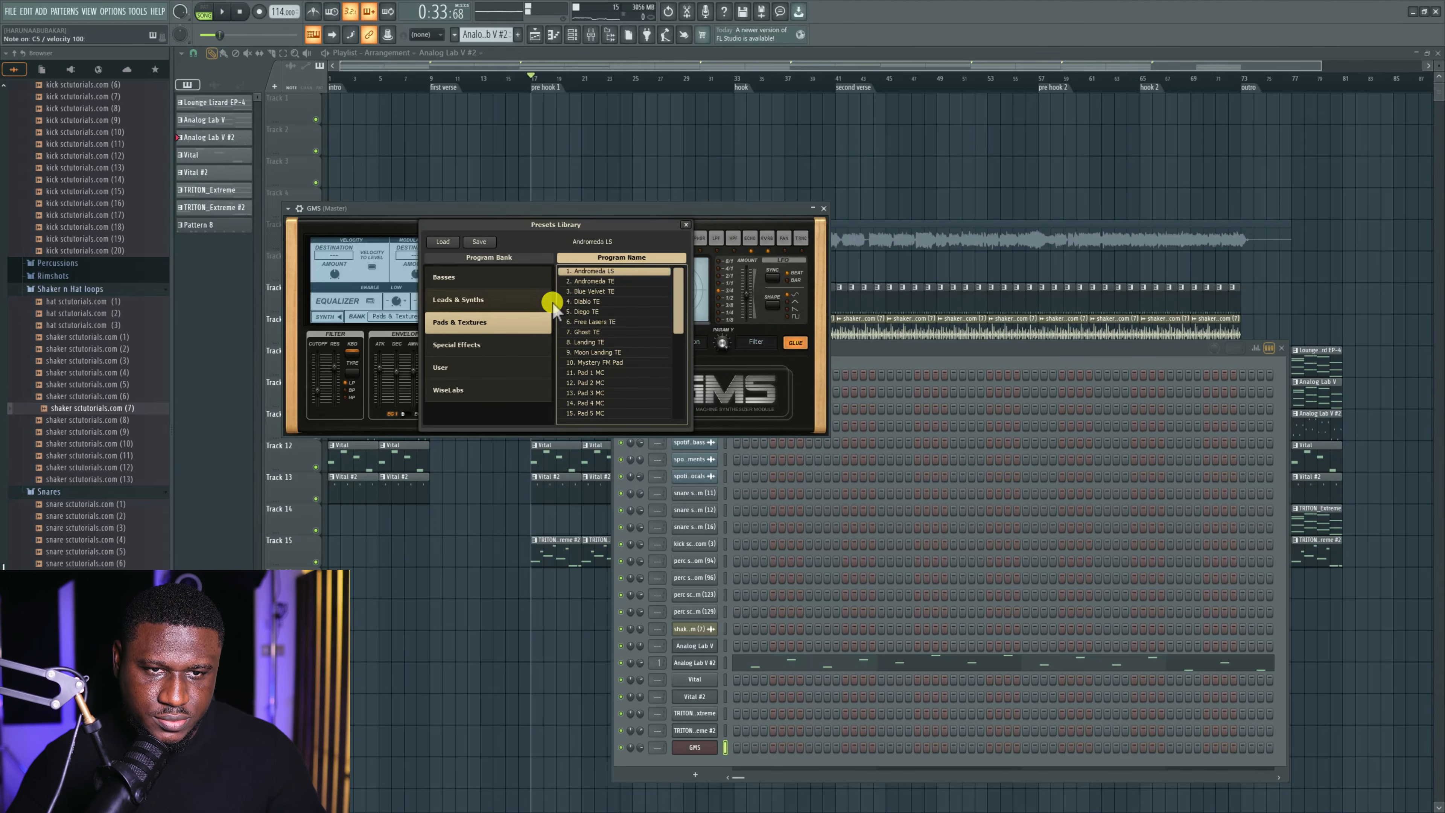
click(686, 223)
click(541, 320)
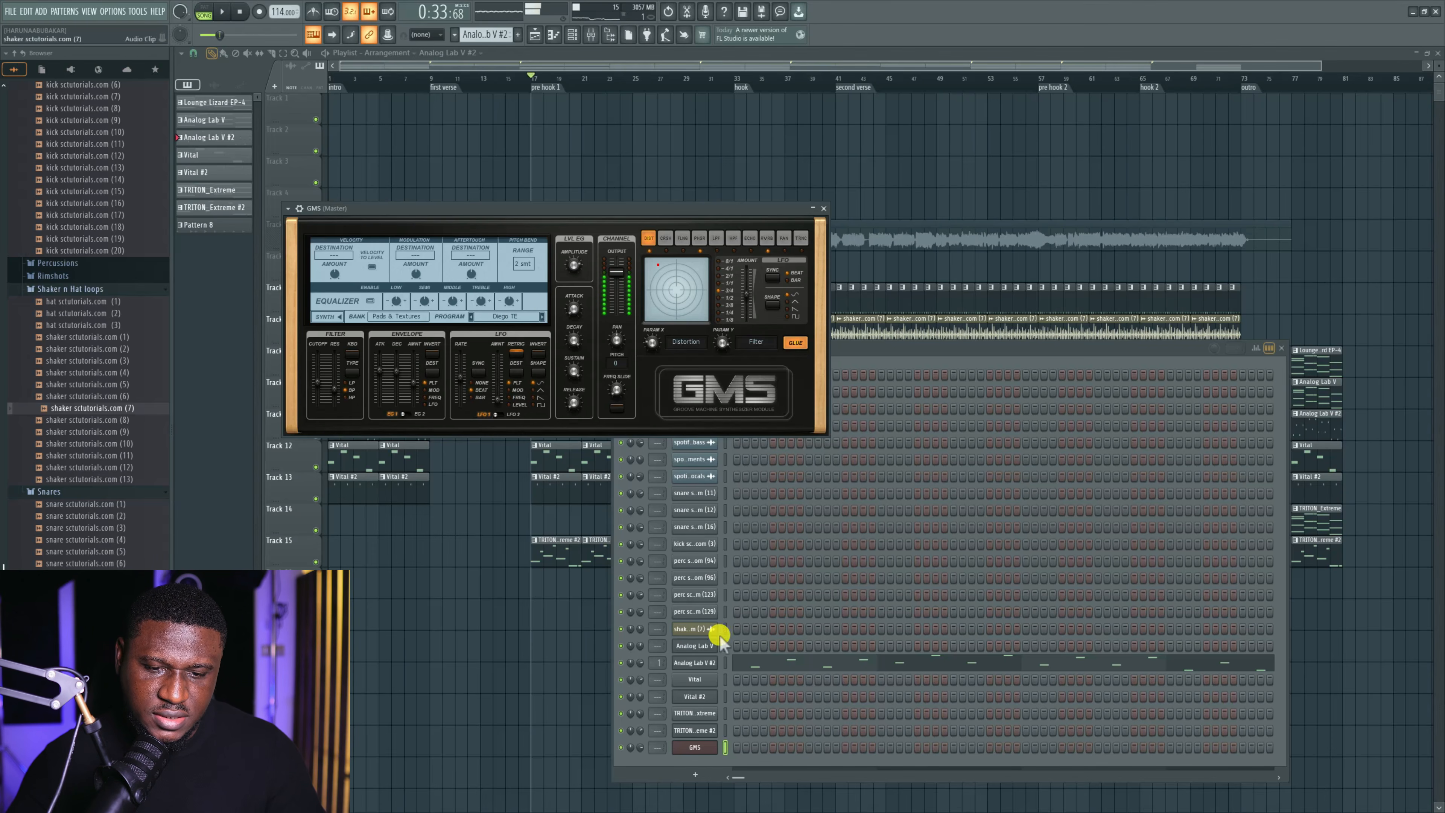
Make the Lounge Lizard EP-4 pattern active and copy the notes of its Lounge Lizard EP-4 channel.
click(489, 34)
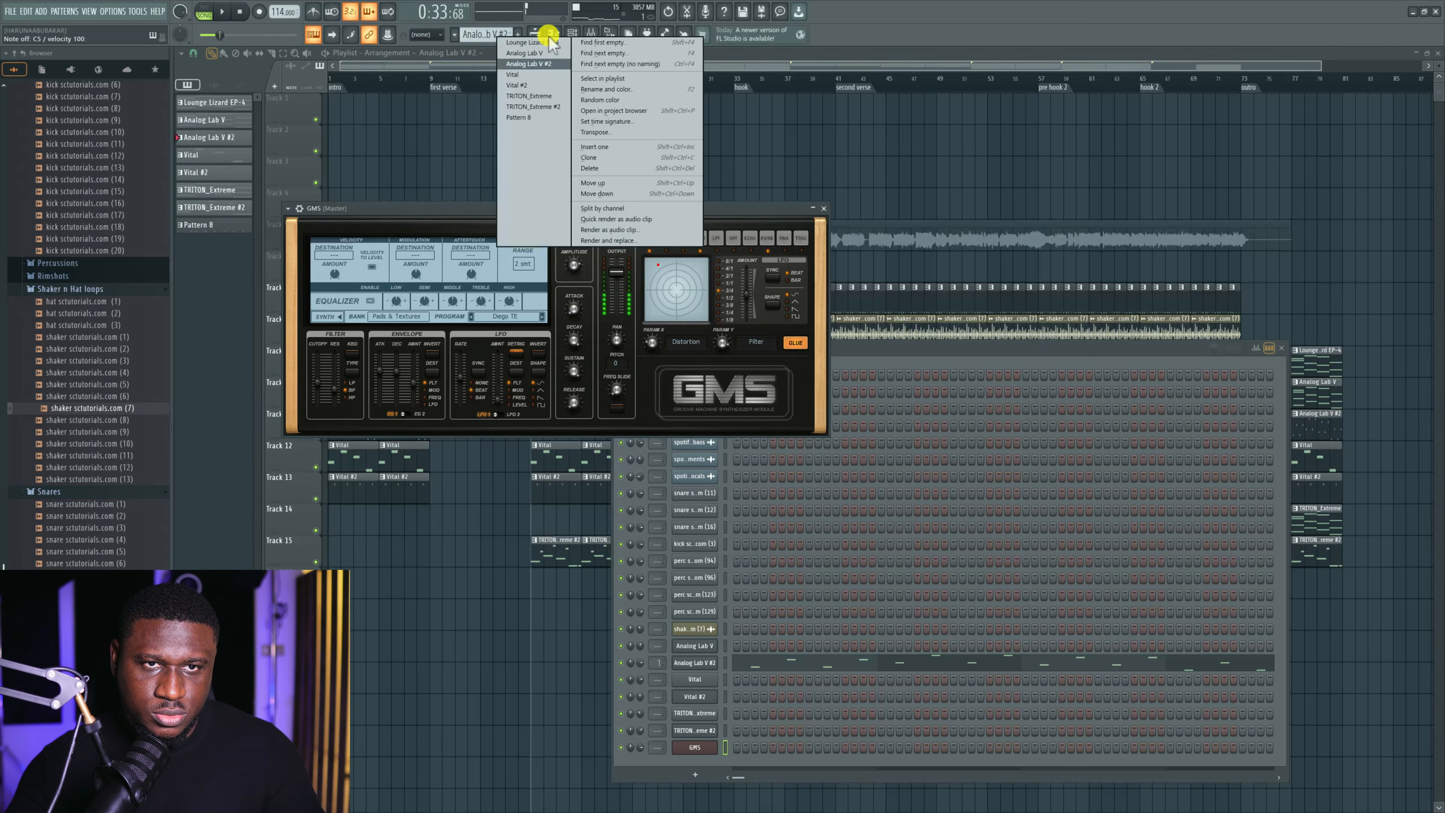
click(781, 50)
click(555, 365)
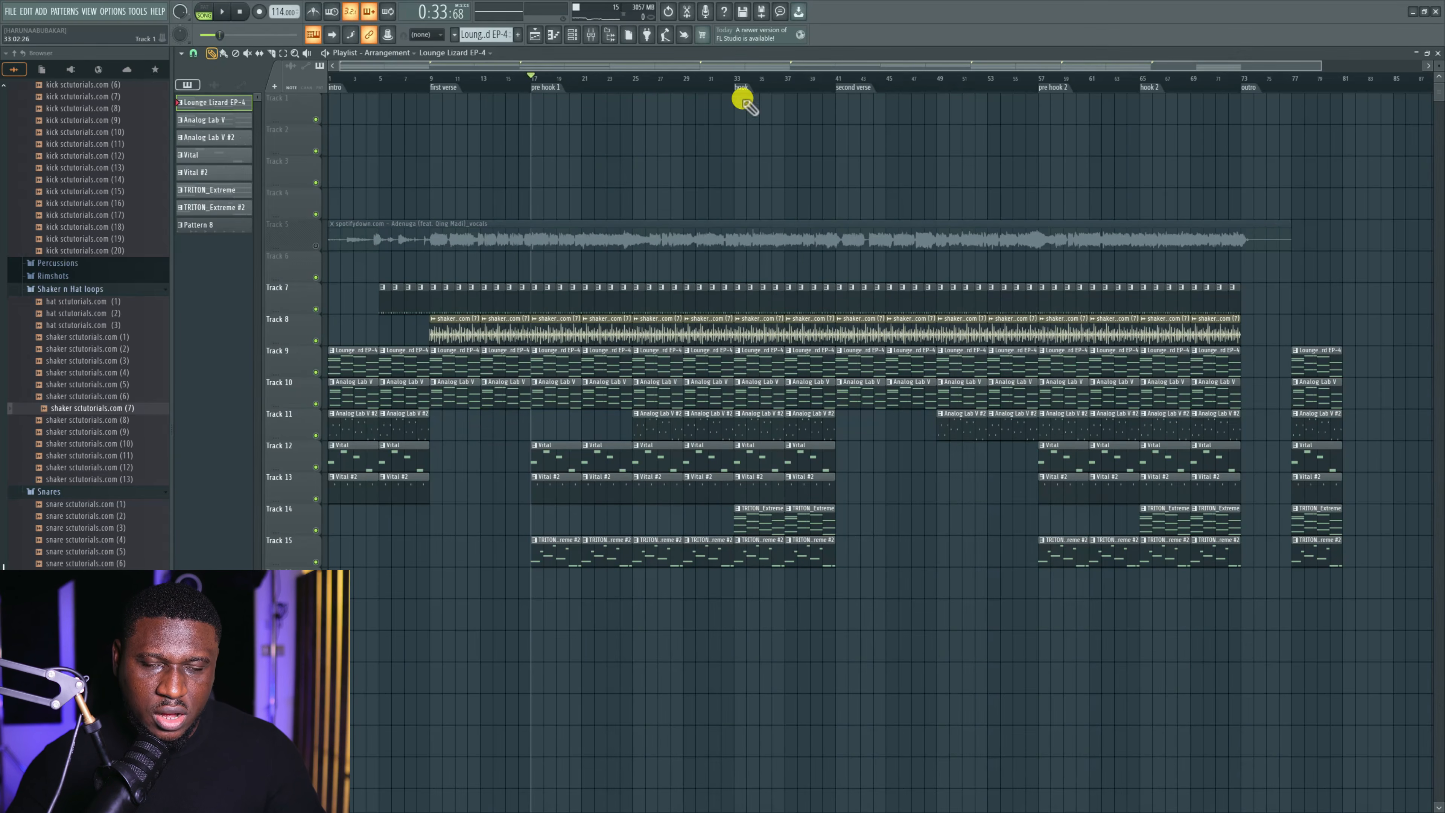
click(573, 35)
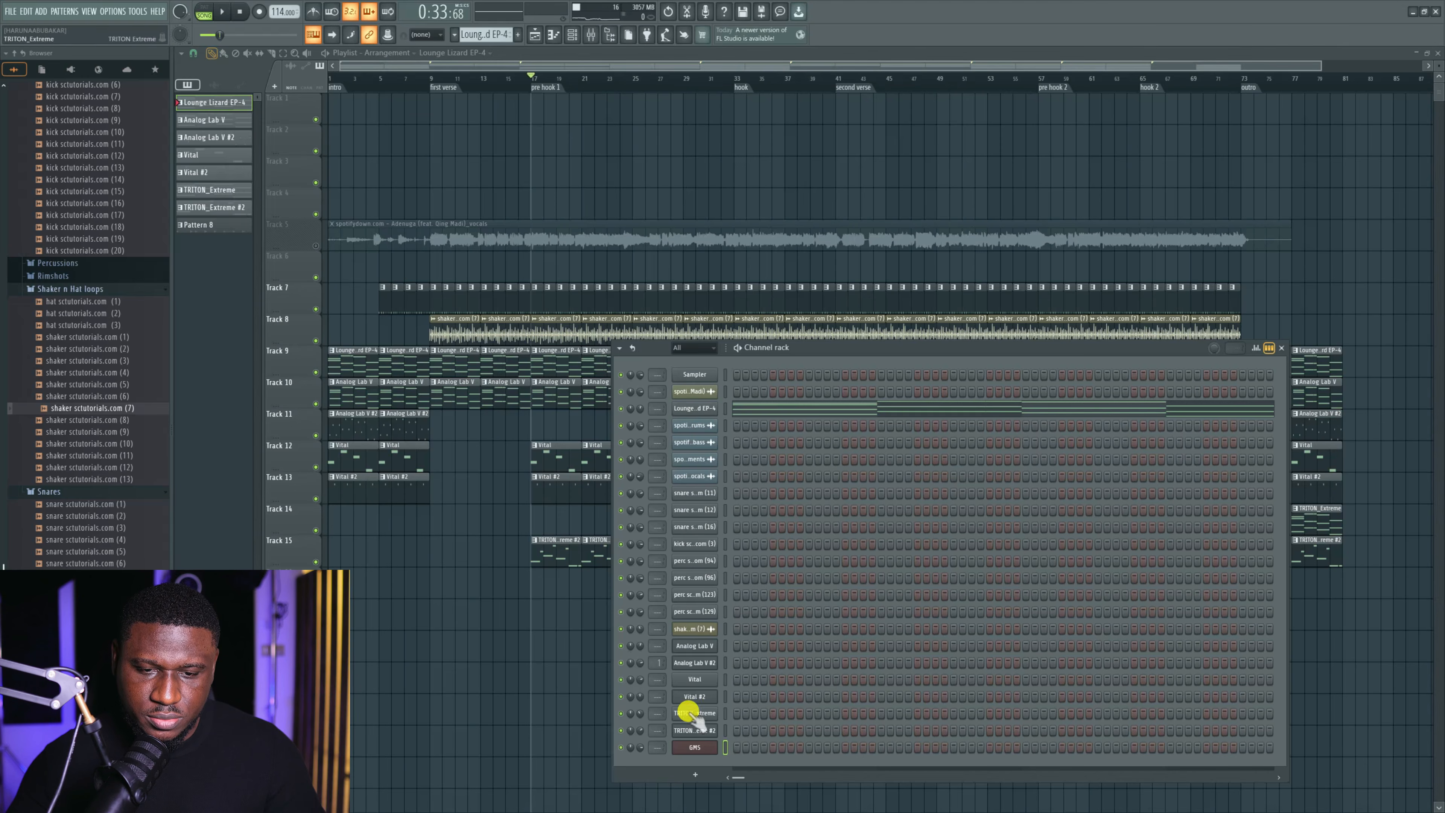
right_click(705, 409)
click(839, 418)
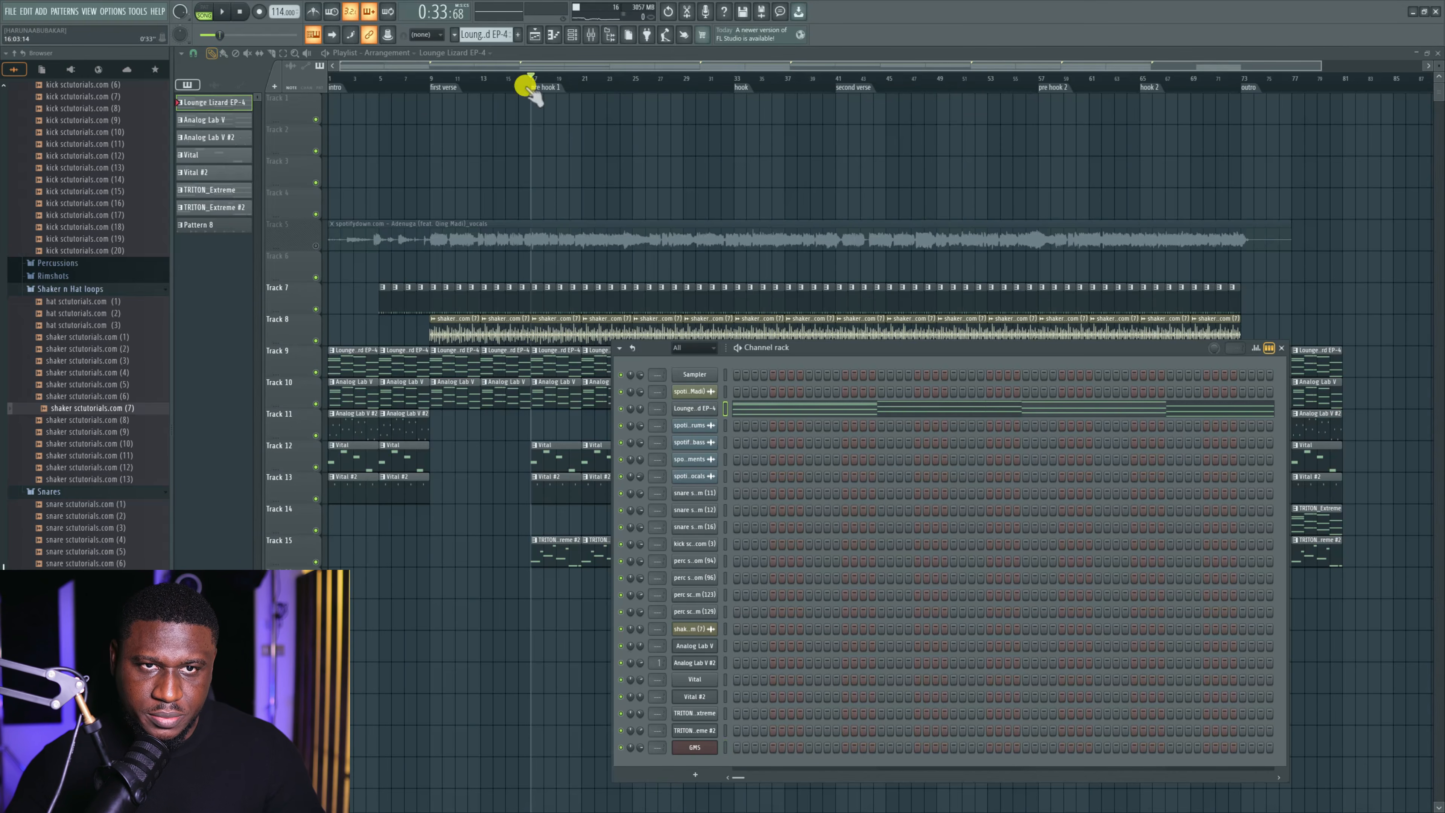
Create a new empty pattern and accept the default name Pattern 9.
click(485, 34)
click(512, 40)
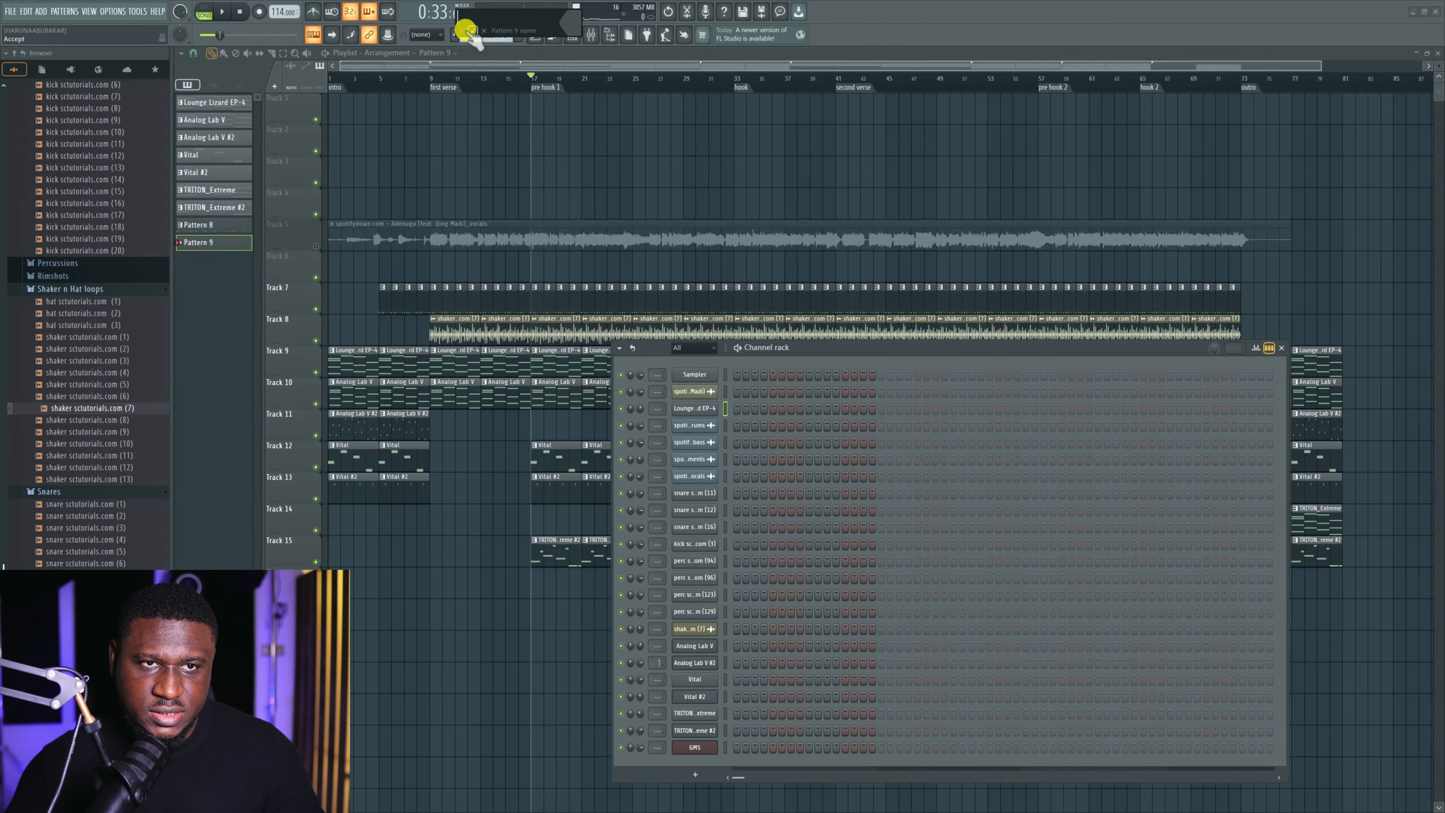
click(471, 31)
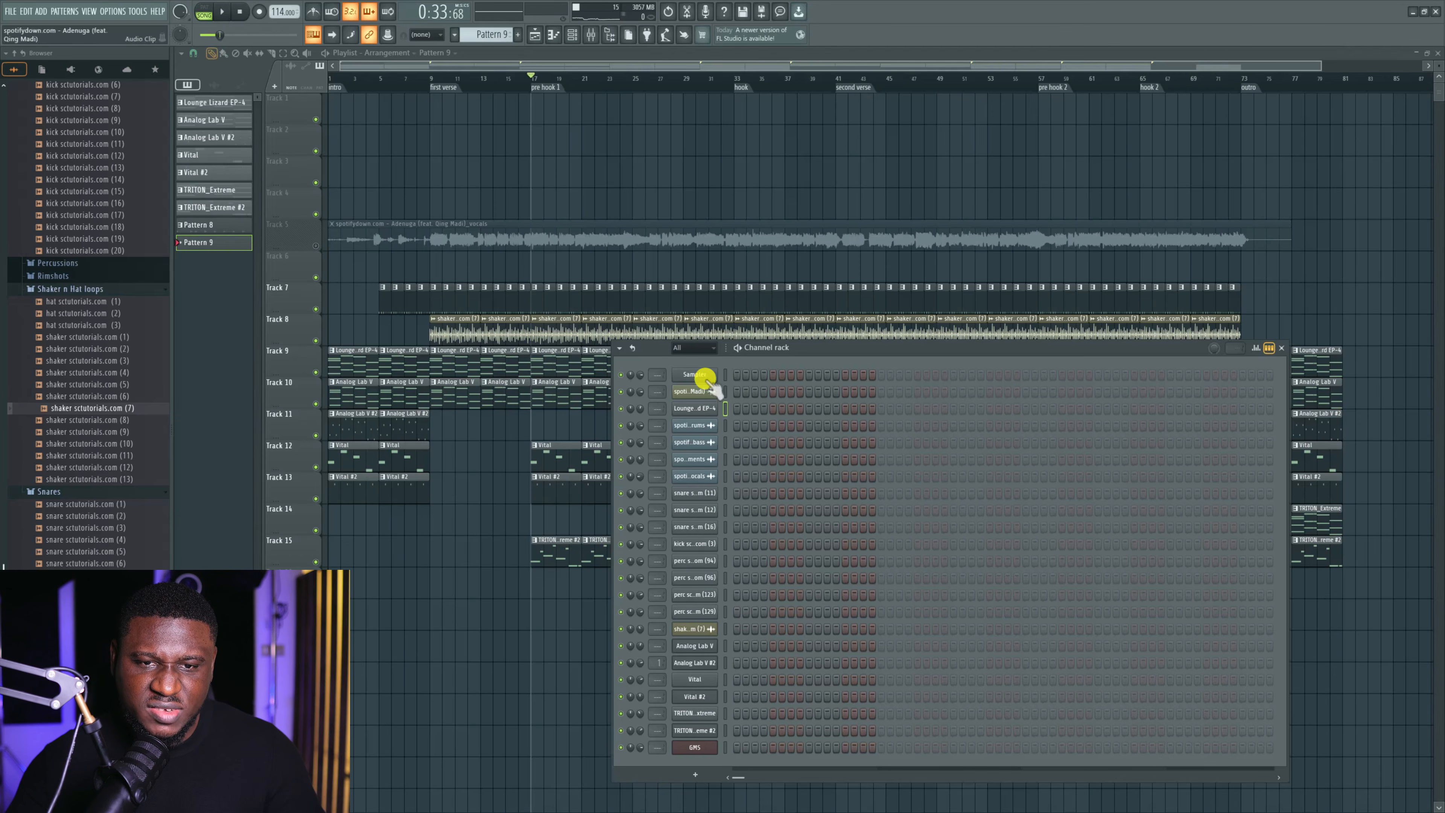
click(694, 774)
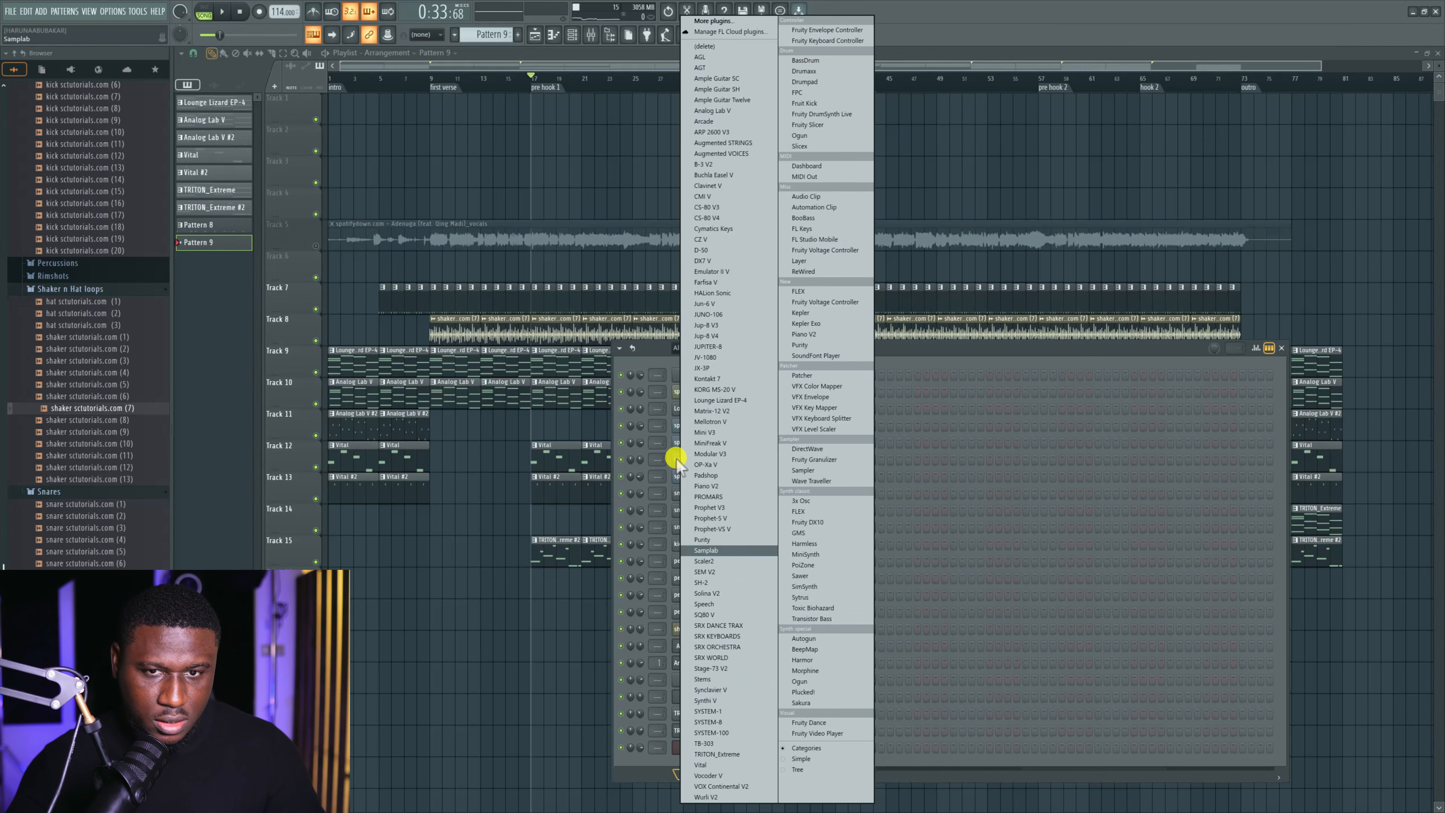
key(Down)
key(Down)
key(Down)
key(Down)
key(Down)
key(Down)
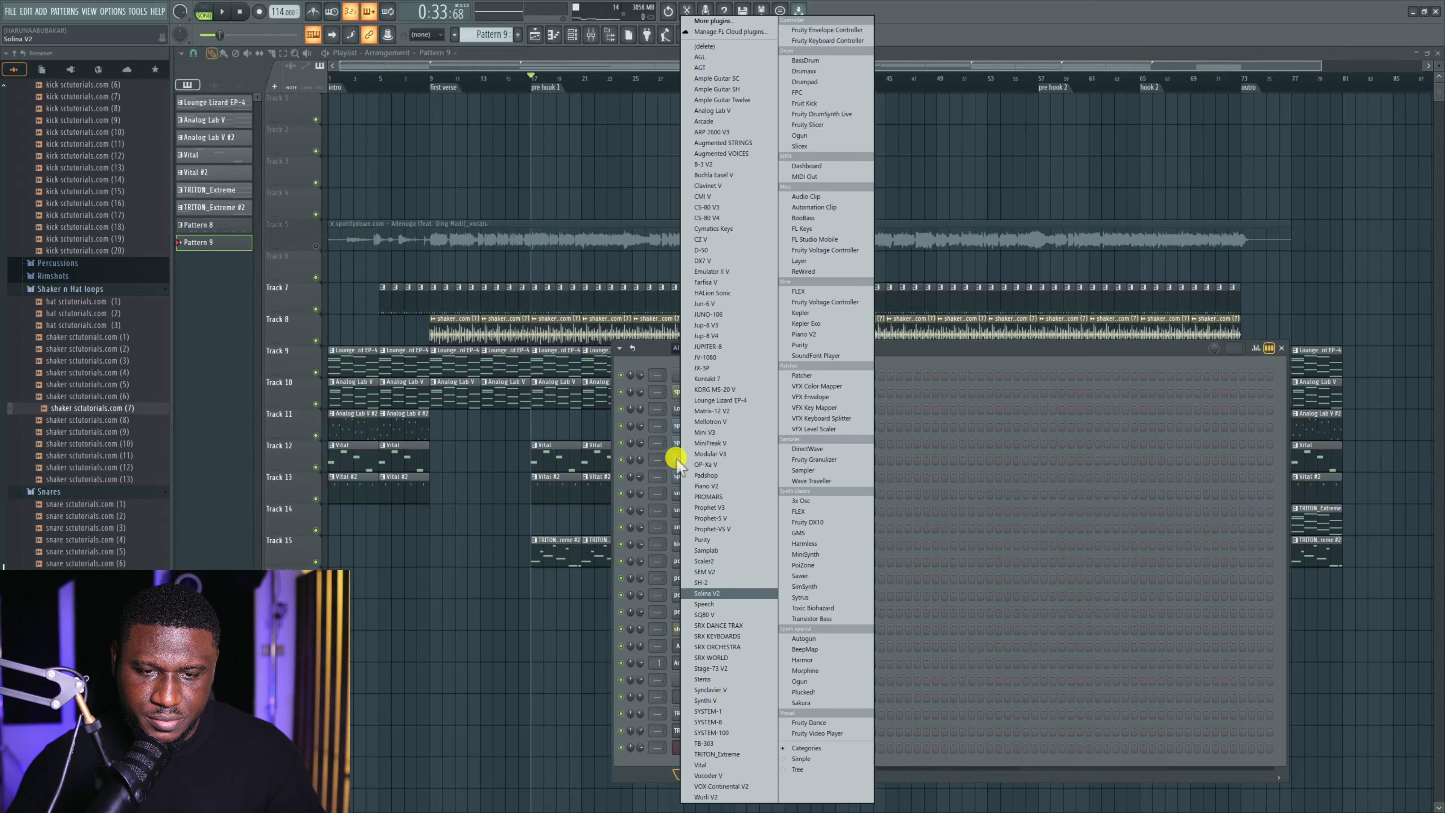
key(Down)
key(Down)
key(Down)
key(Down)
key(Down)
key(Down)
key(Down)
key(Down)
key(Down)
key(Down)
key(Down)
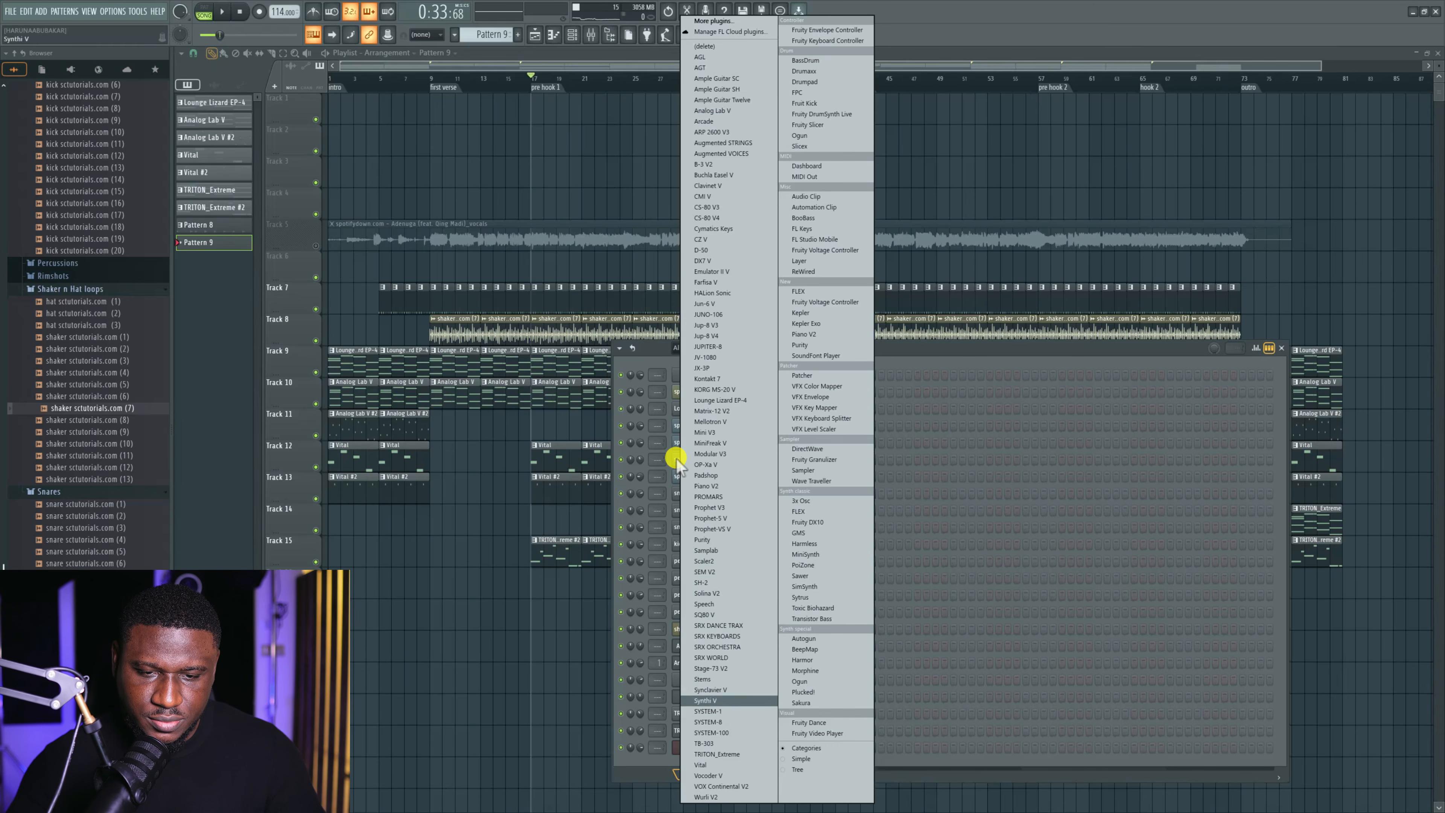
key(s)
key(s)
key(s)
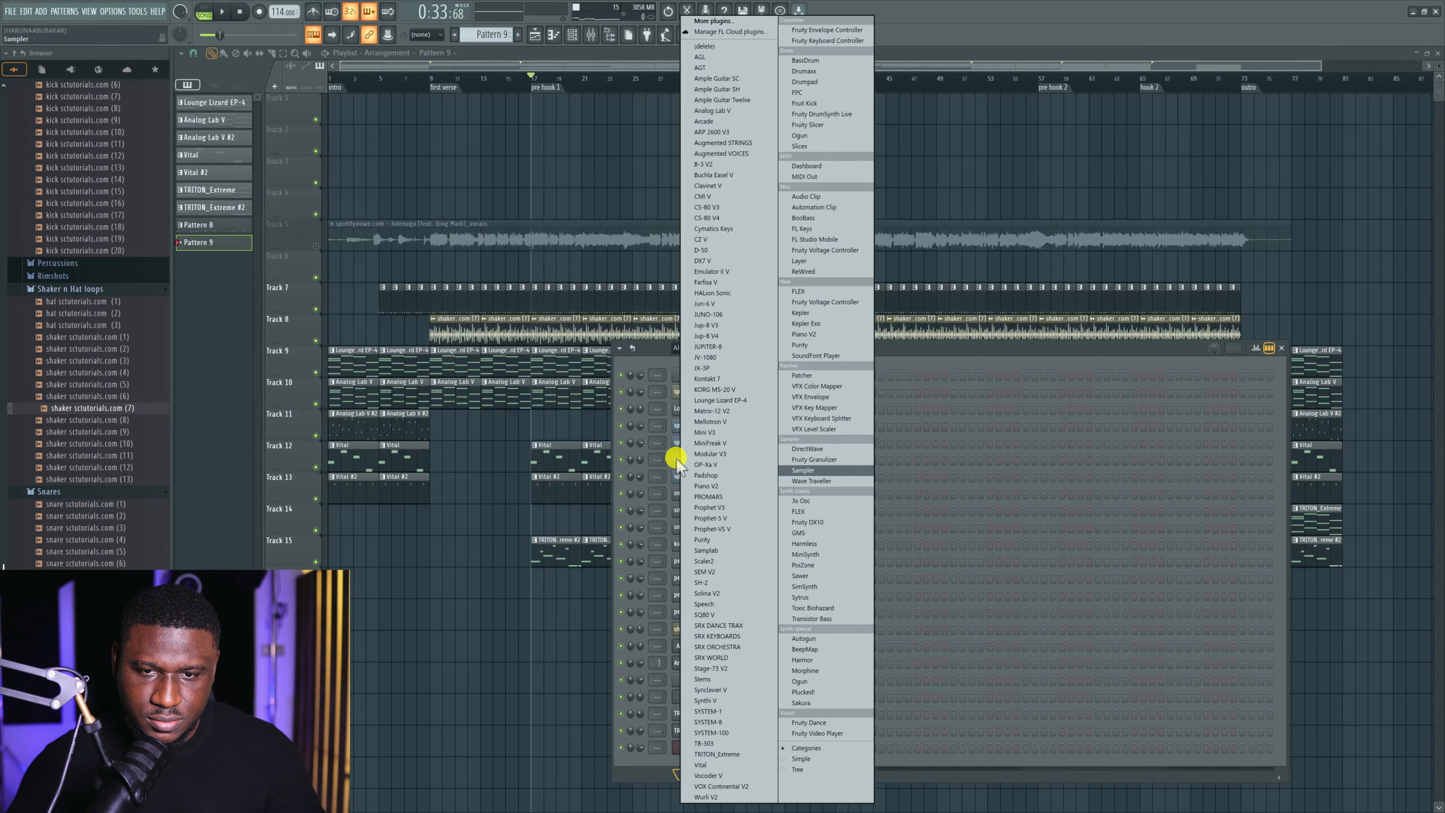
key(g)
key(Return)
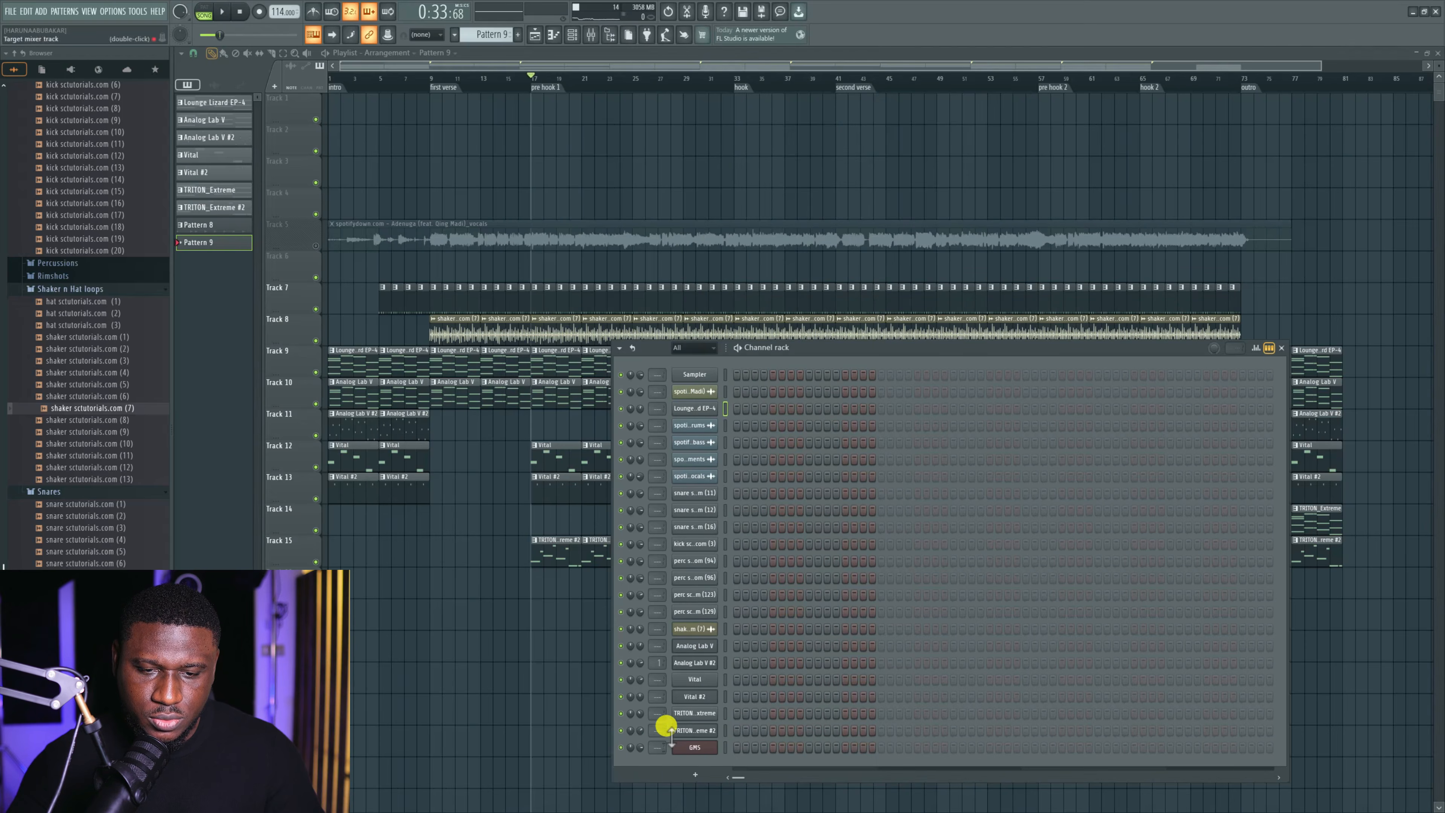
Paste the copied chord notes into the Sampler channel and place a Pattern 9 clip at bar 17 under Track 15.
right_click(687, 371)
click(845, 387)
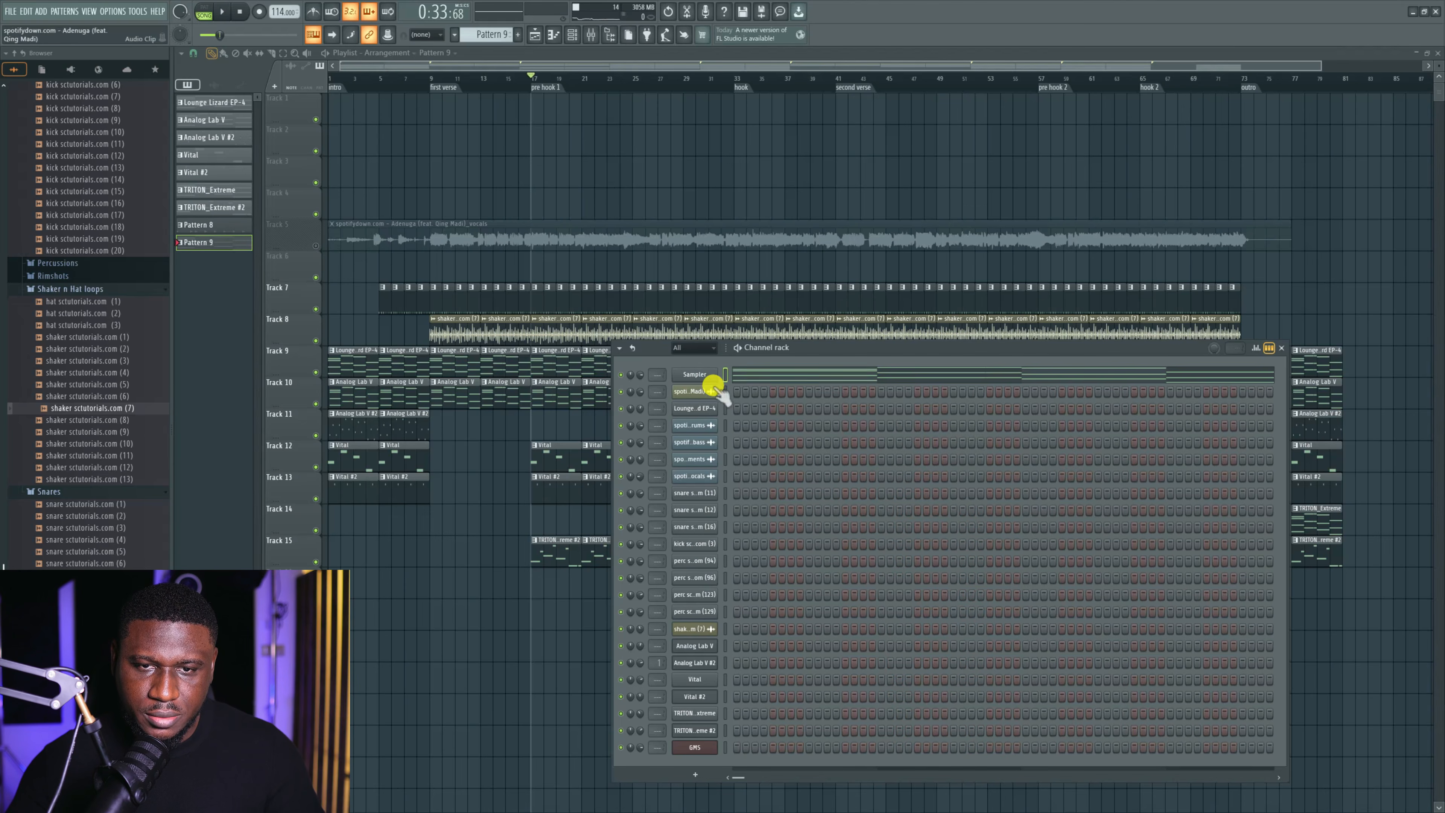
click(547, 586)
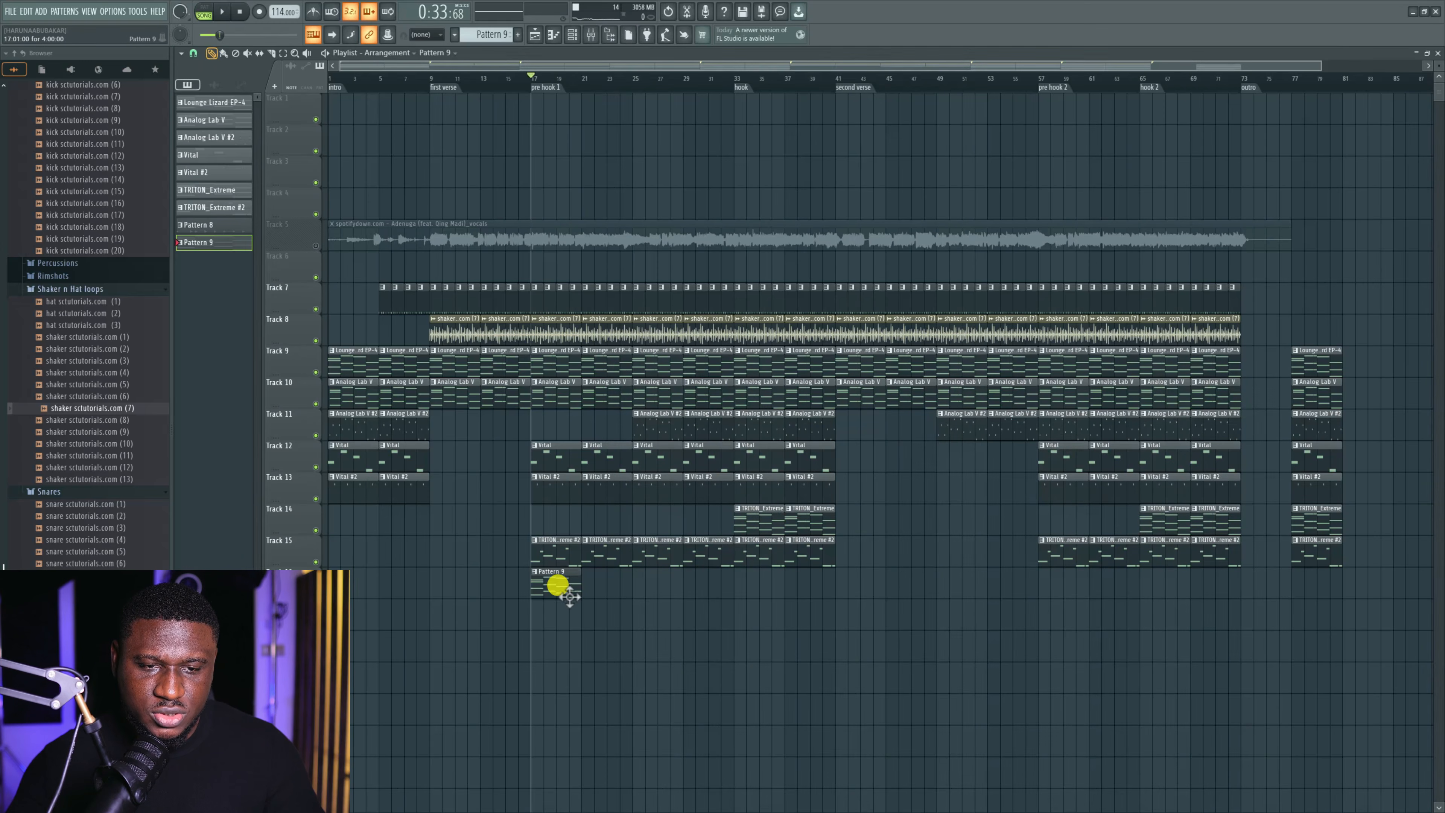
Repeat the Pattern 9 clip at bar 17 five times so the clips run through pre hook 1 and the hook to bar 41.
drag(494, 598, 540, 574)
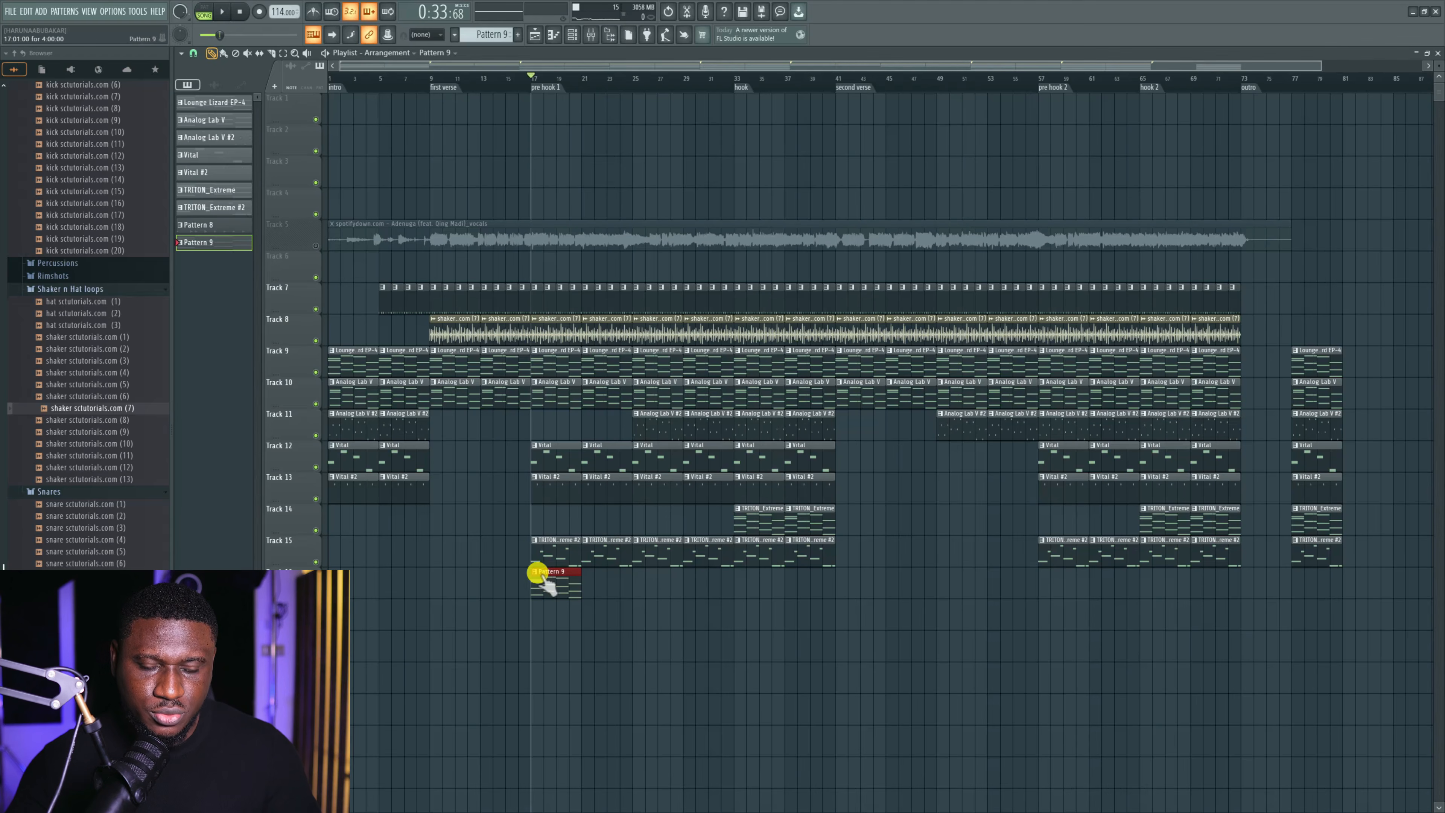
key(ctrl+b)
key(ctrl+b)
key(ctrl+b)
key(ctrl+b)
key(ctrl+b)
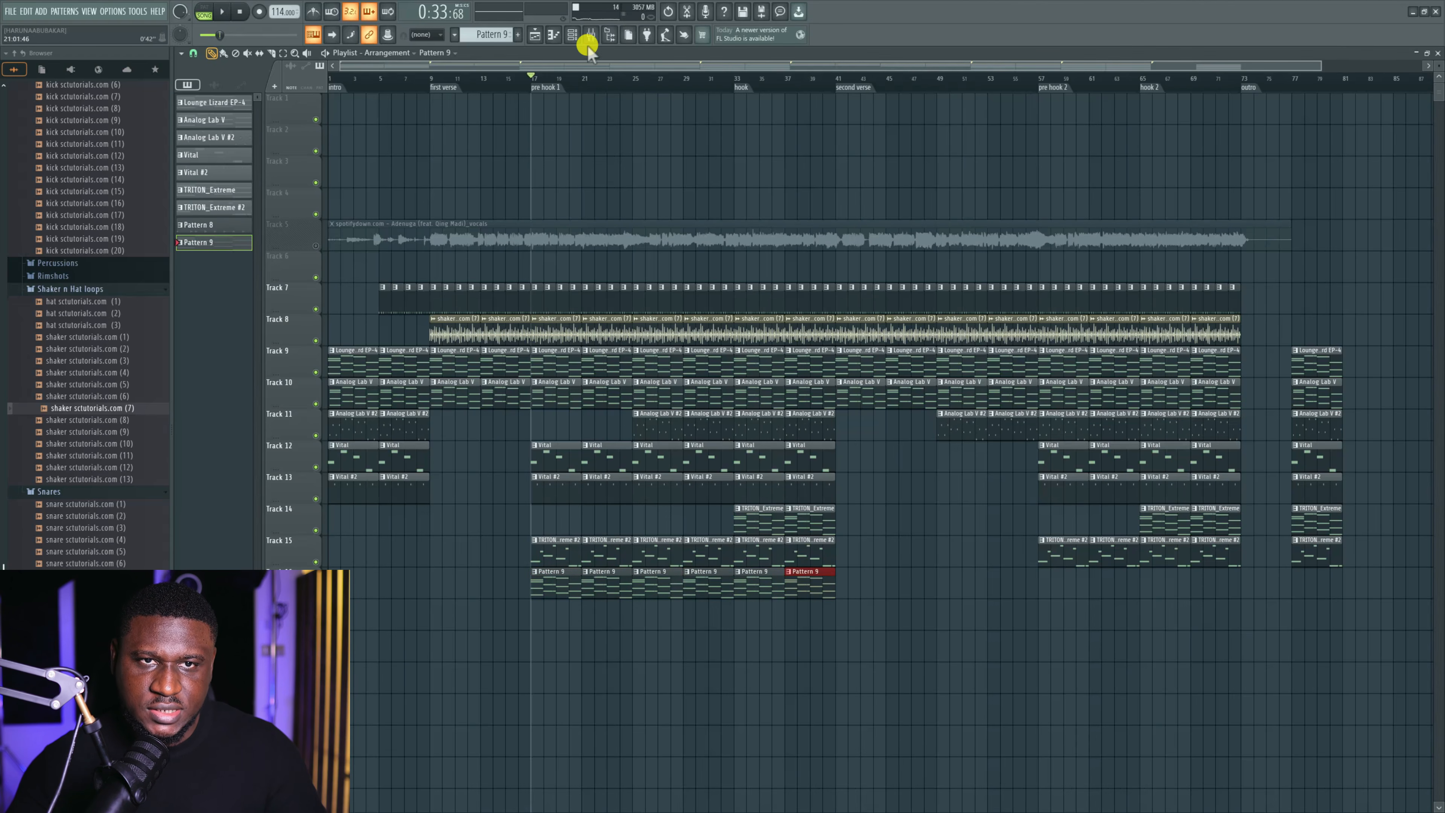
Write one-bar root notes E4, G#4, F#4 and C#4 for the GMS channel in Pattern 9, following the ghost chords.
click(590, 35)
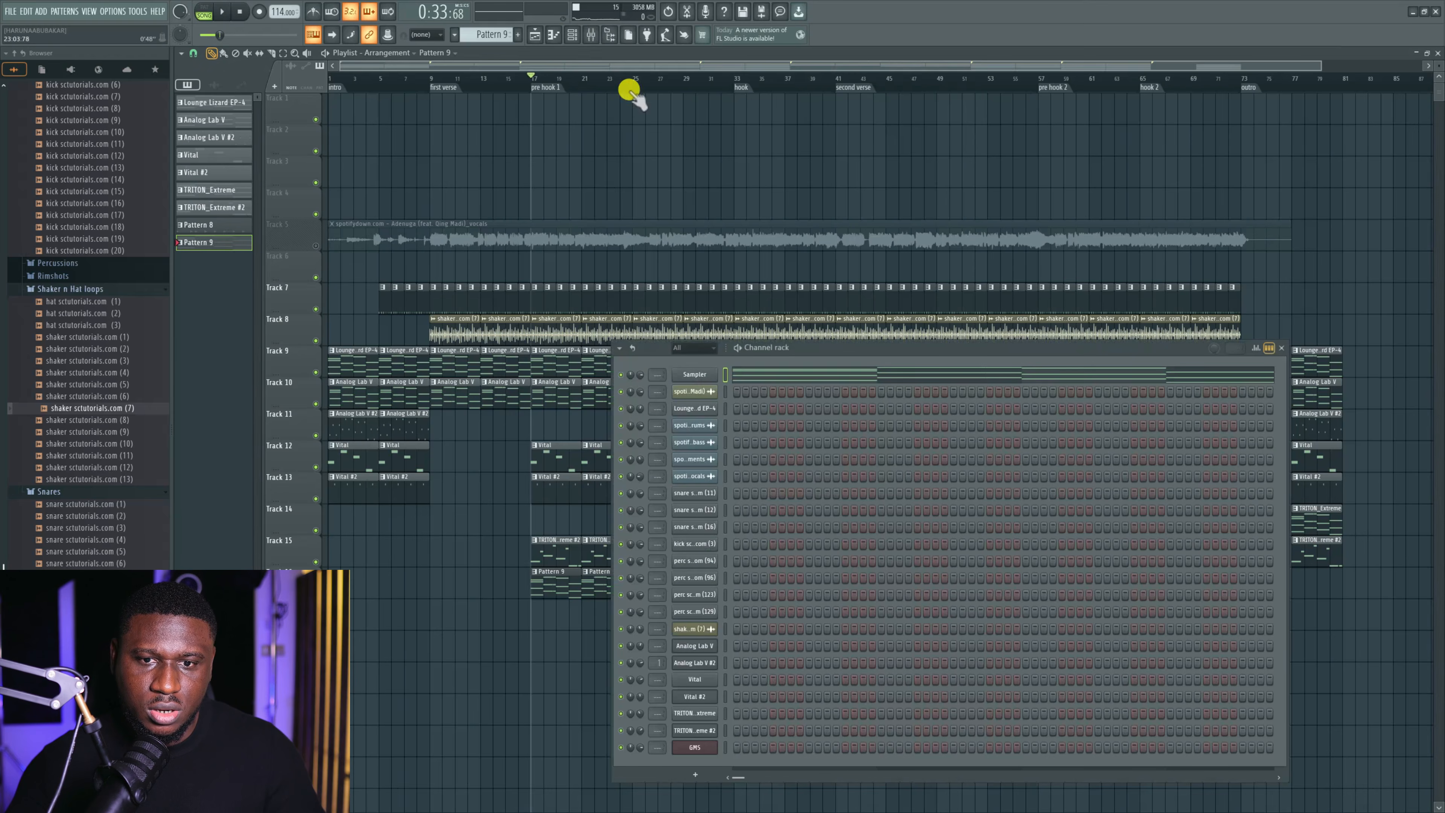
right_click(694, 748)
click(736, 653)
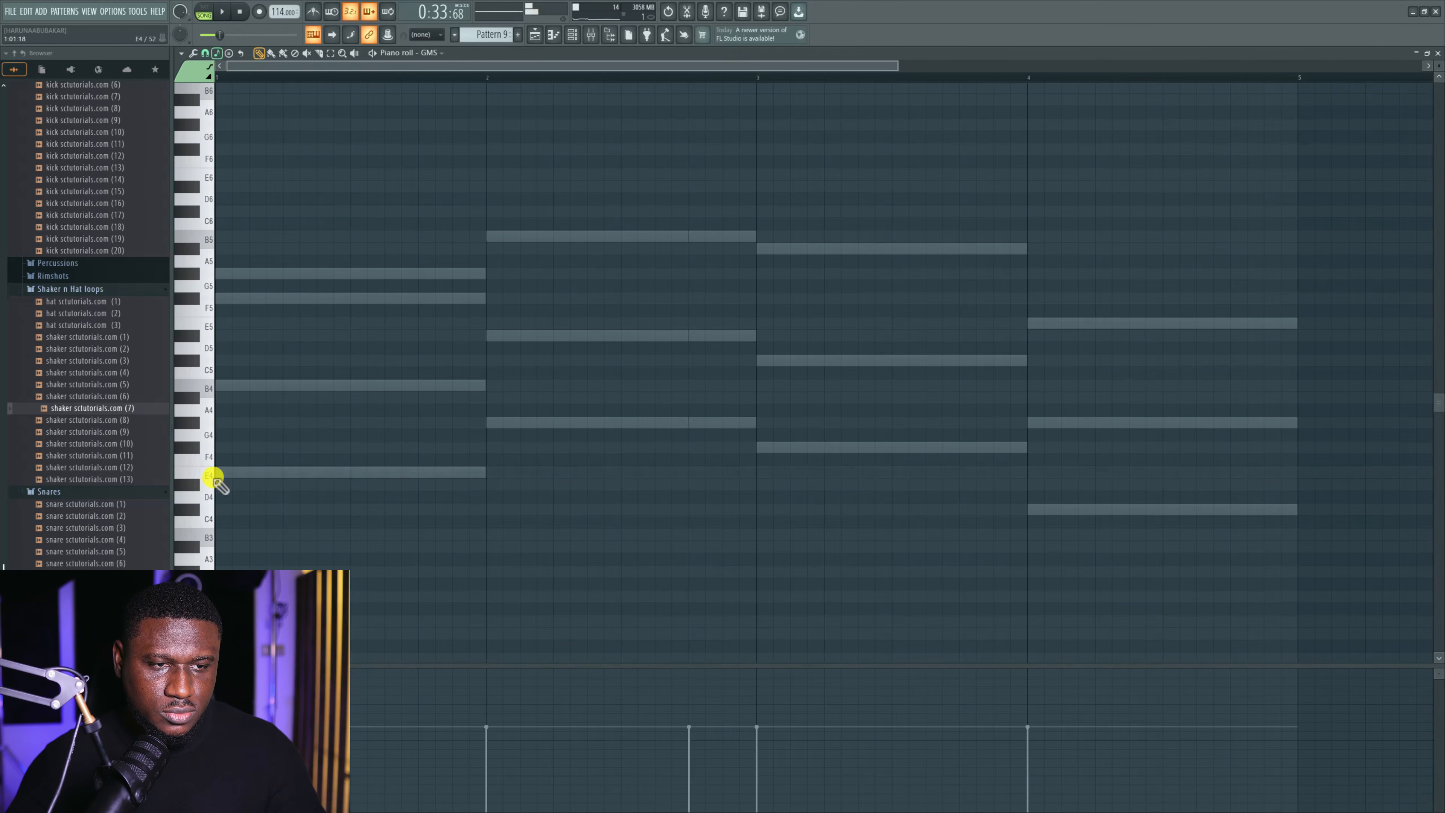
click(217, 474)
key(space)
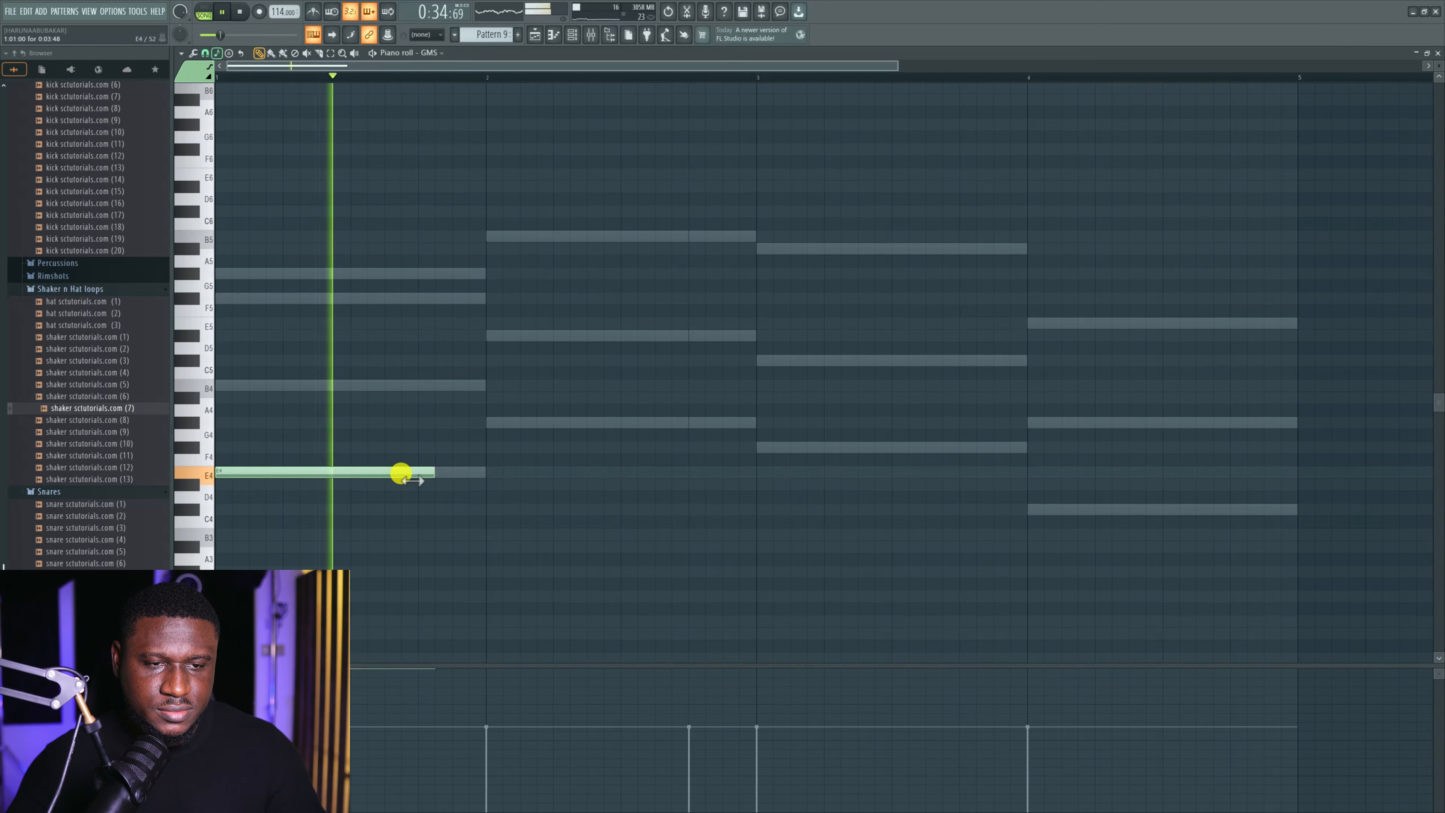
drag(401, 472, 484, 473)
click(488, 424)
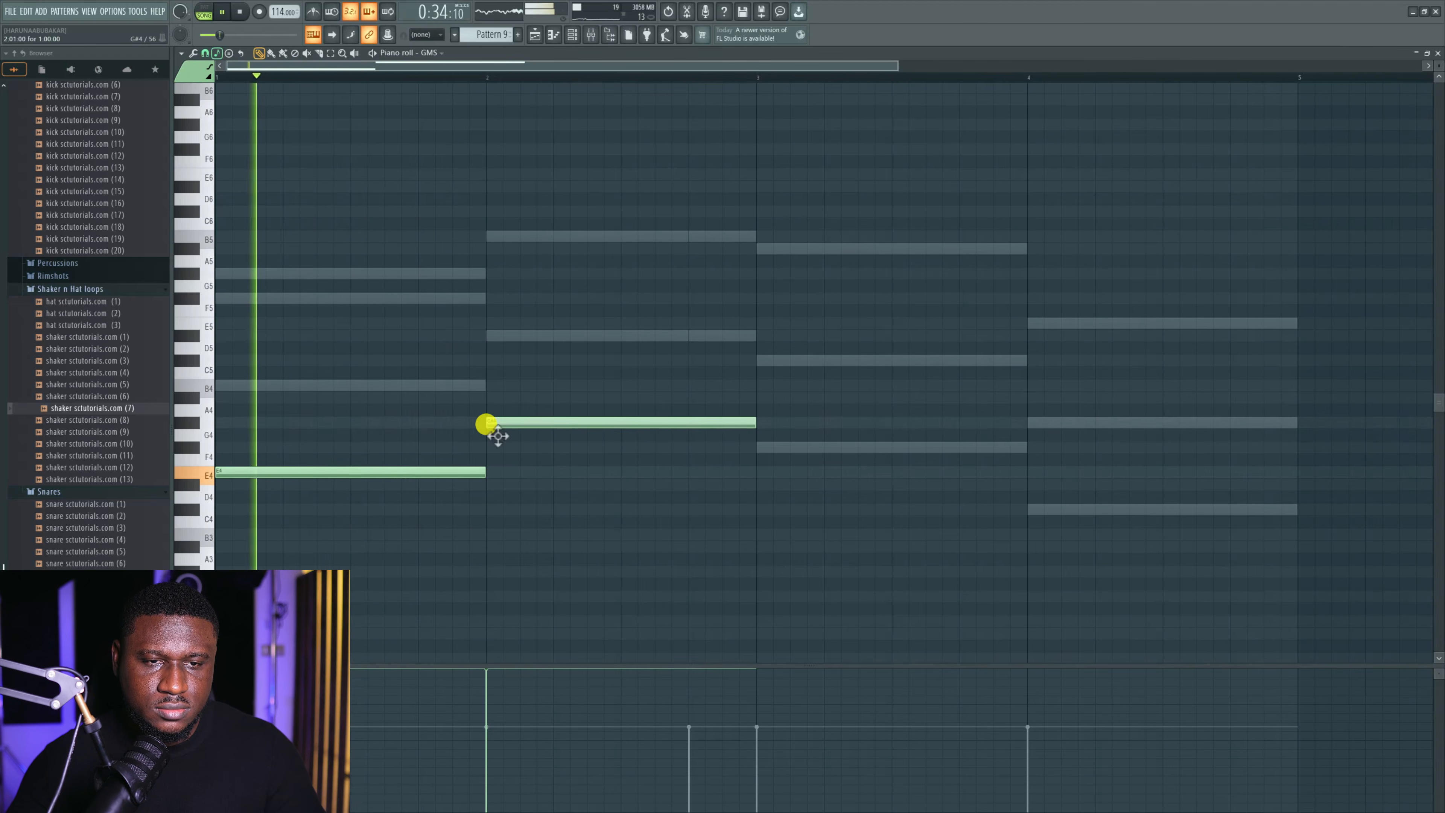
click(761, 446)
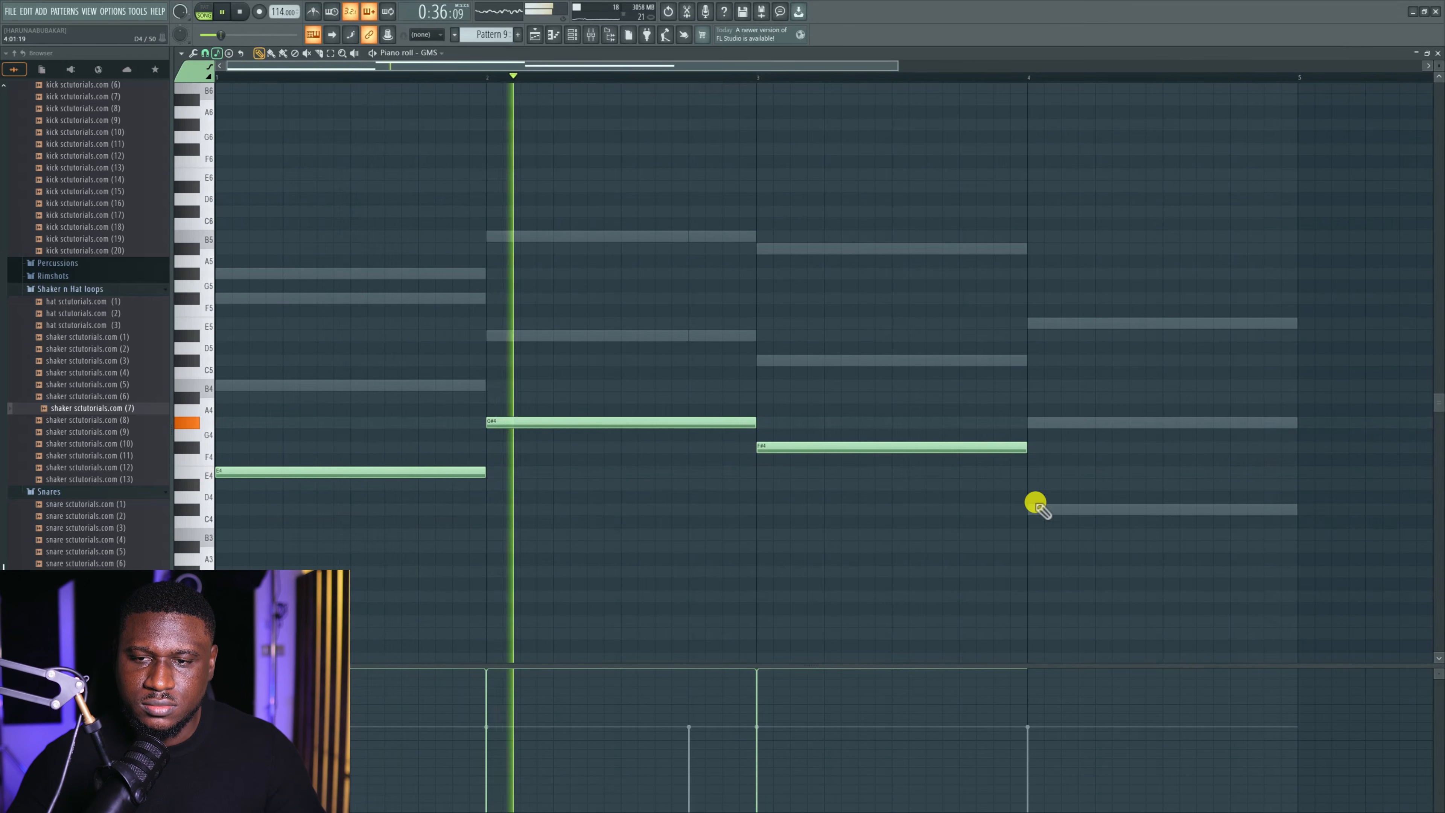
click(1036, 508)
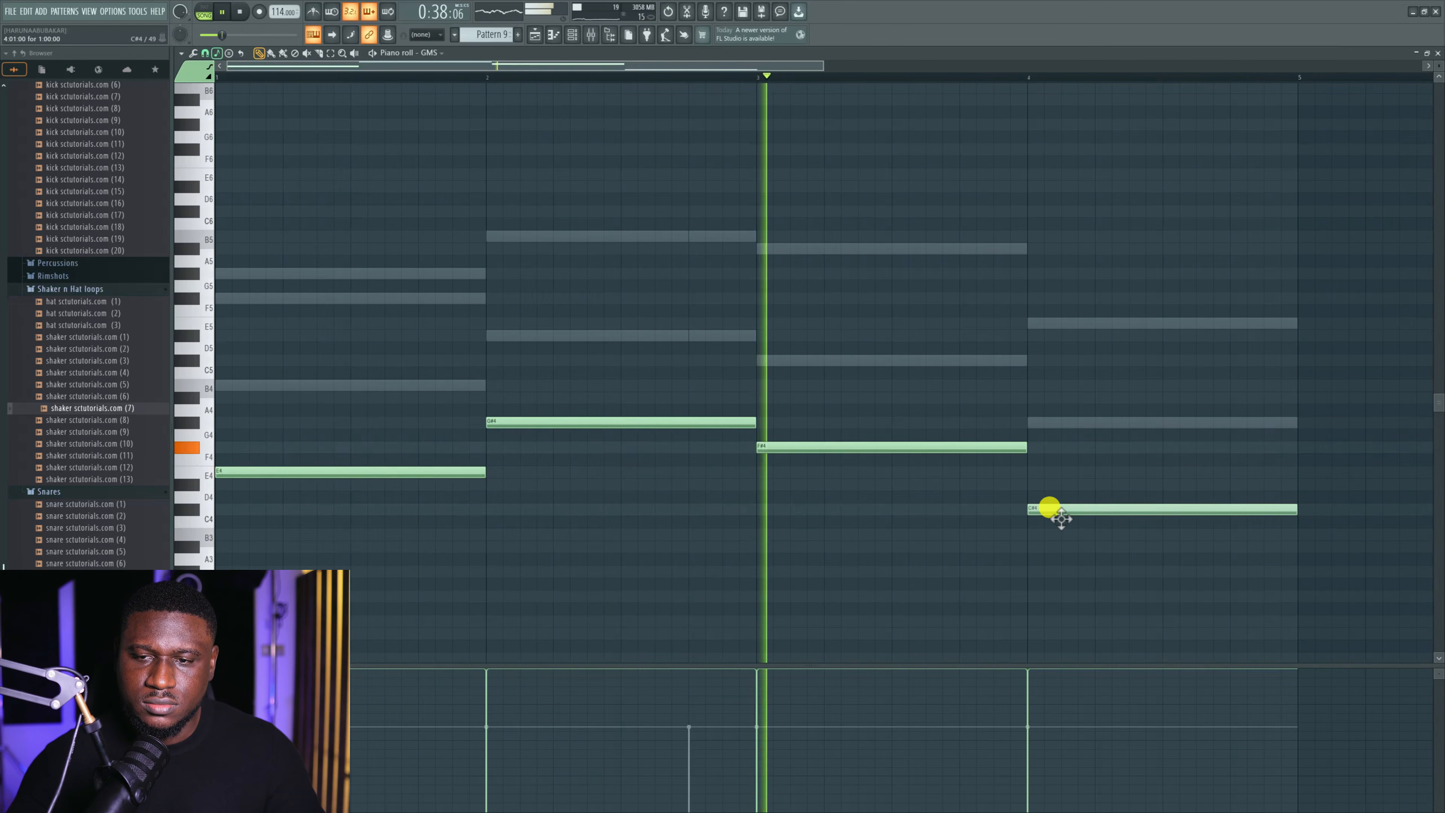
Transpose the four GMS notes up one octave and play them back with the arrangement.
key(space)
key(ctrl+Up)
key(space)
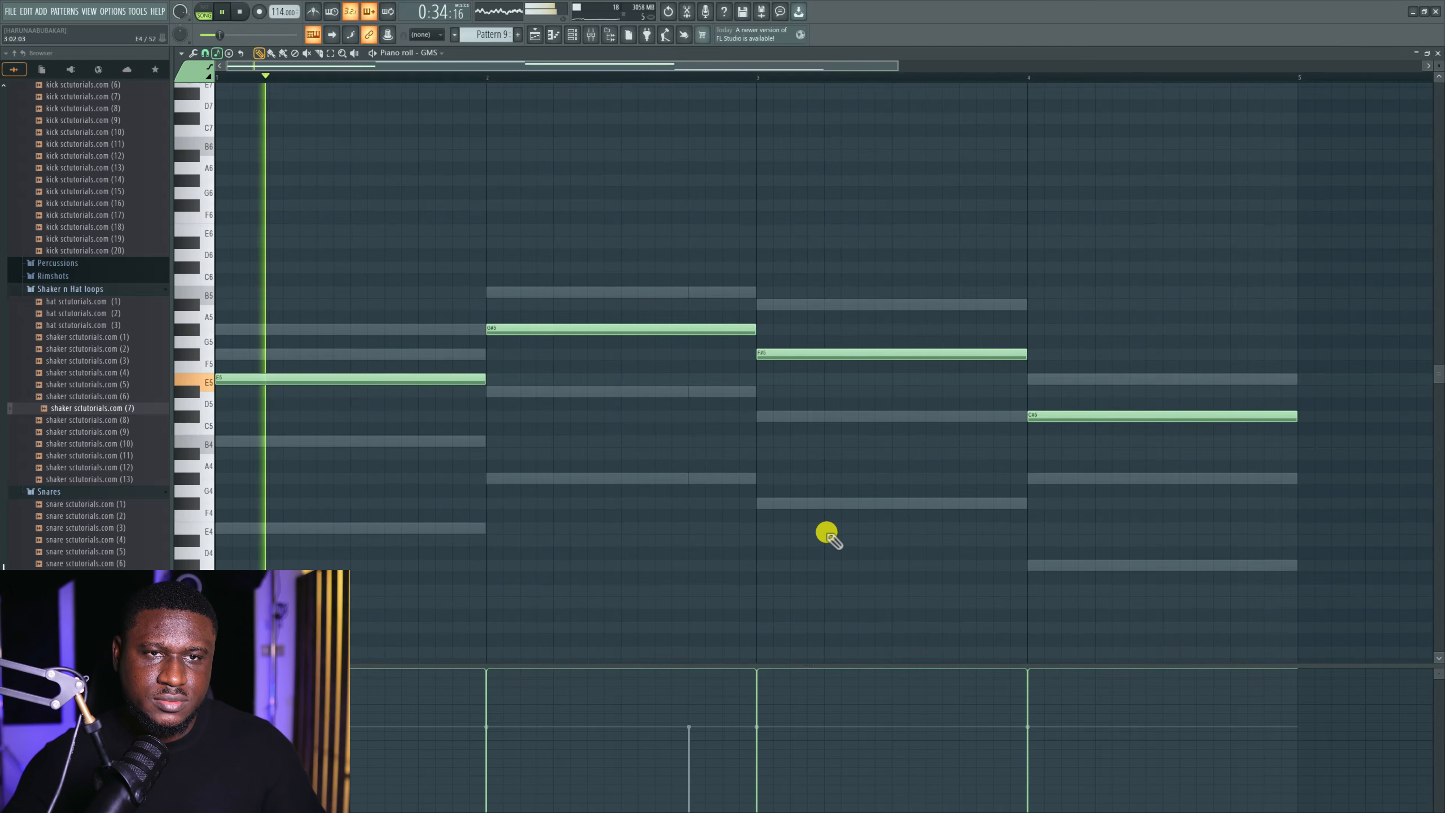
Lower the GMS channel volume to about 58% while the arrangement plays.
click(572, 36)
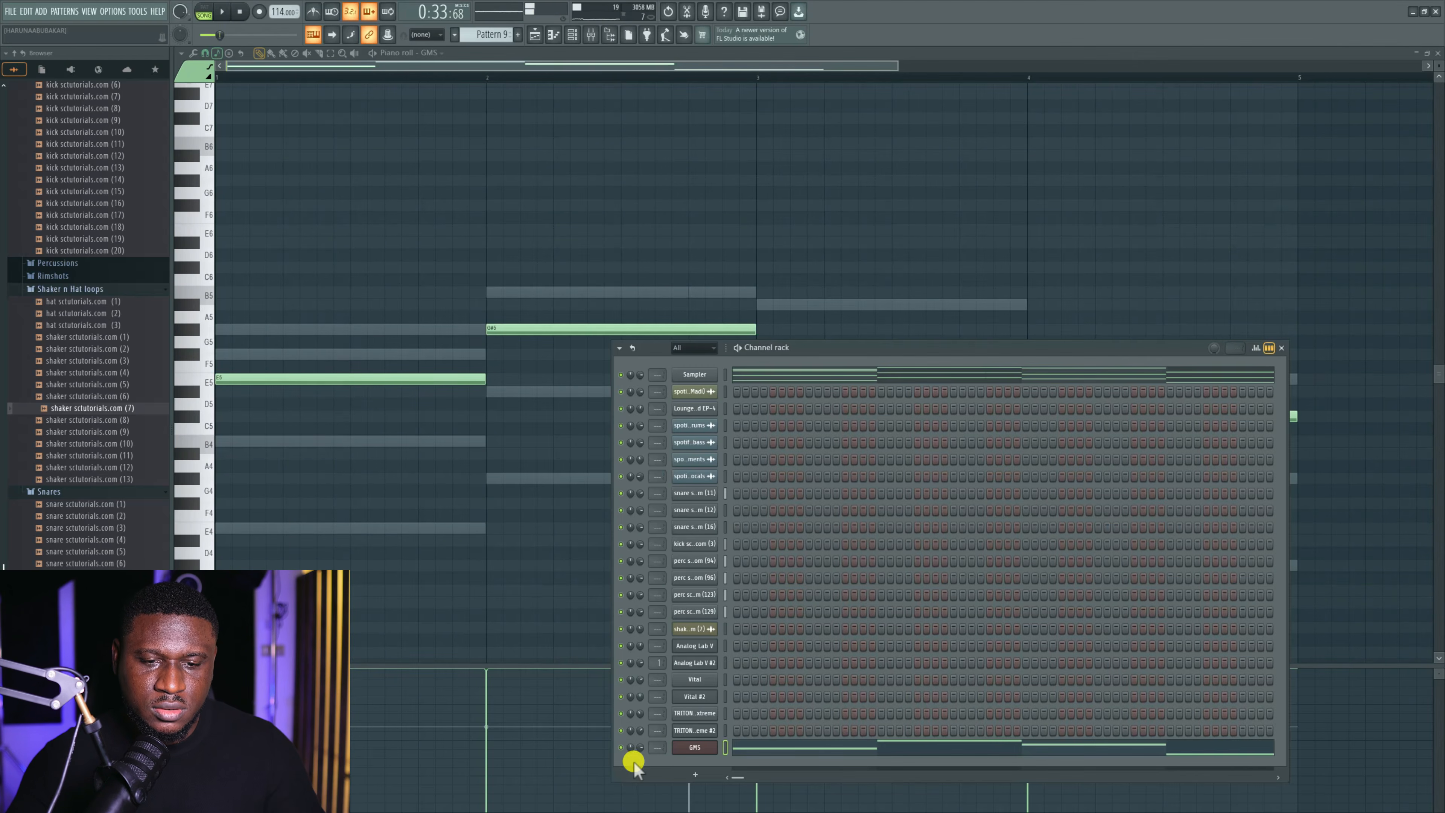
key(space)
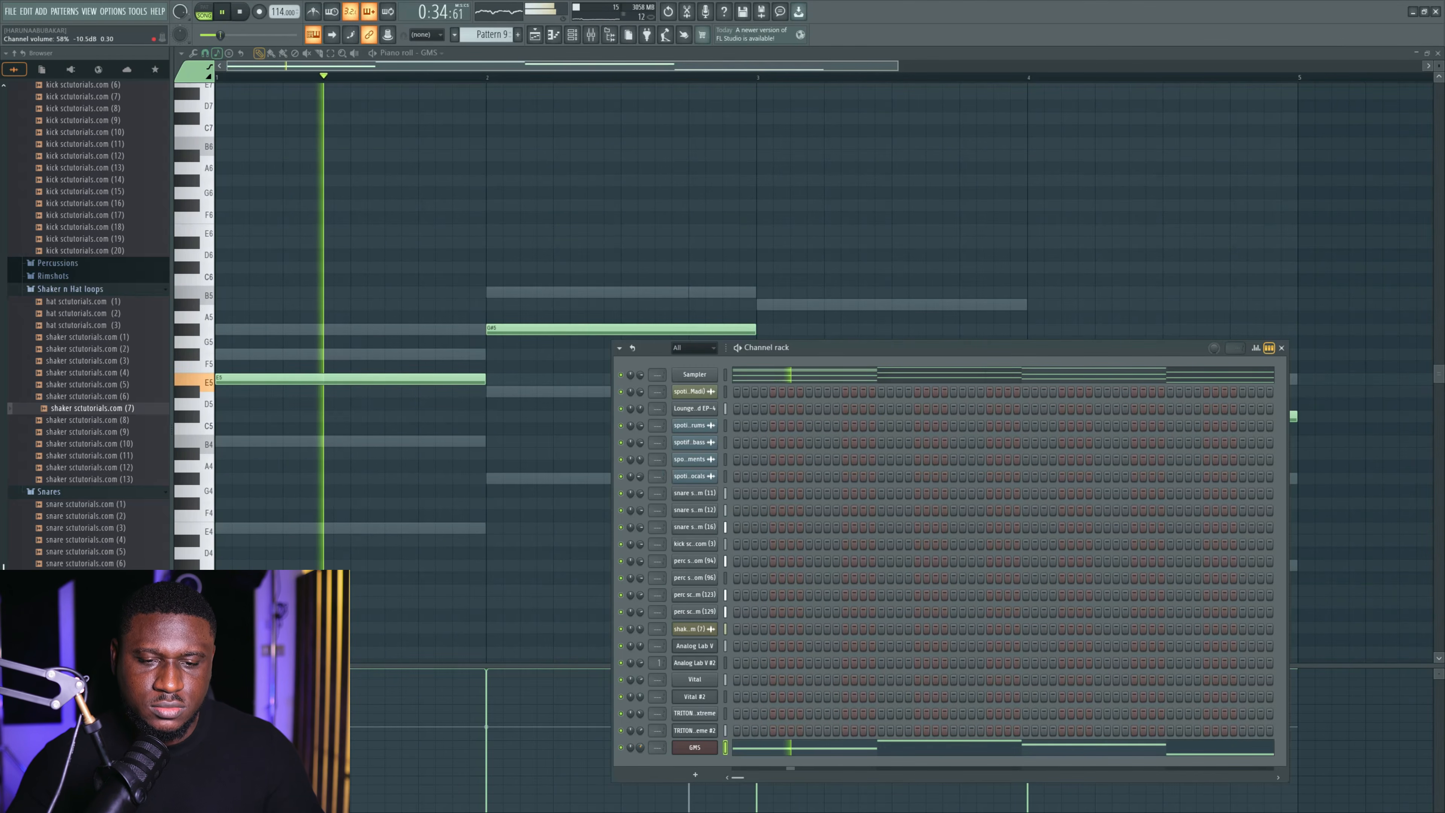
right_click(533, 575)
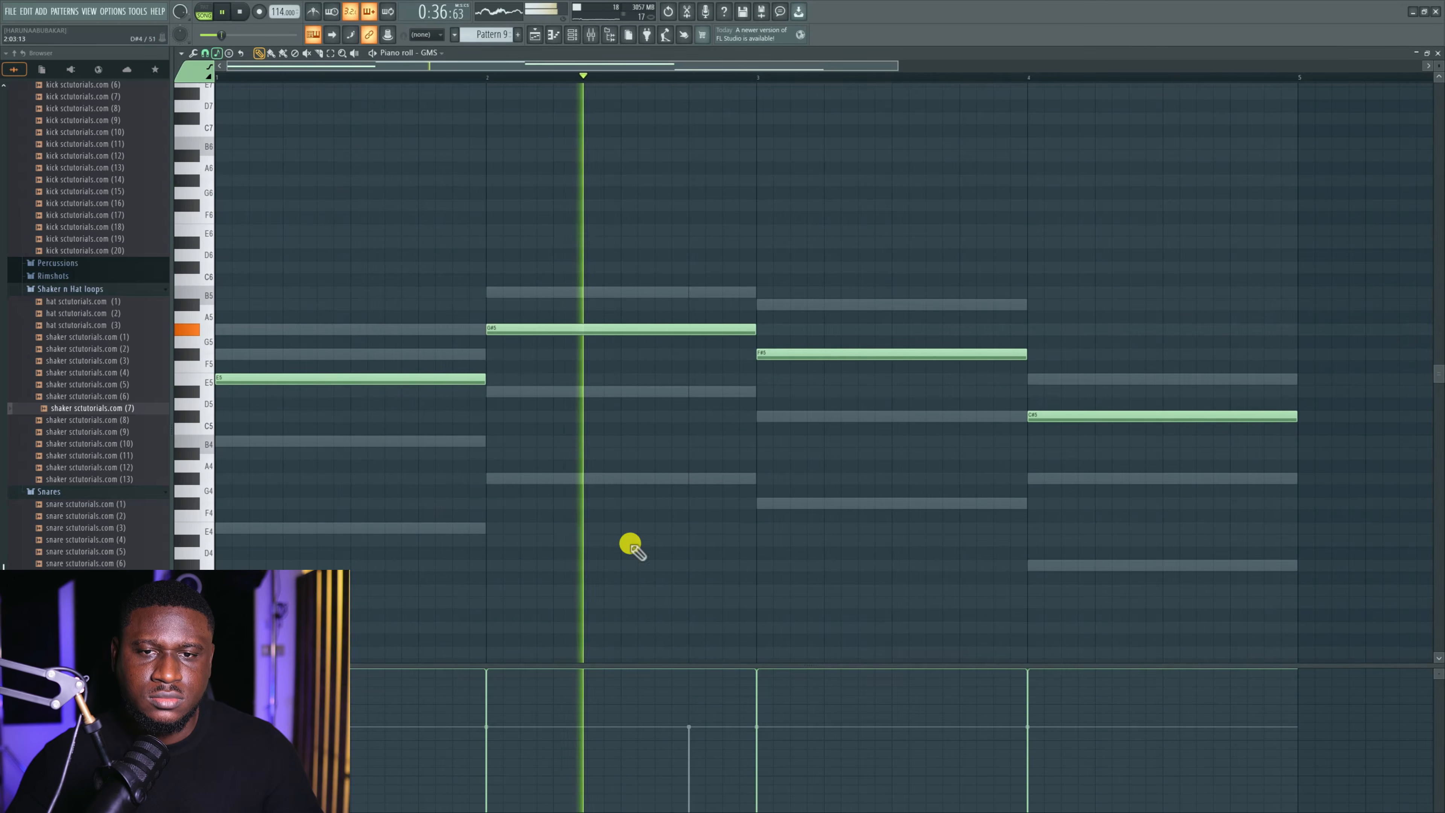
Delete the first two Pattern 9 clips, at bars 17 and 21 of pre hook 1.
click(534, 36)
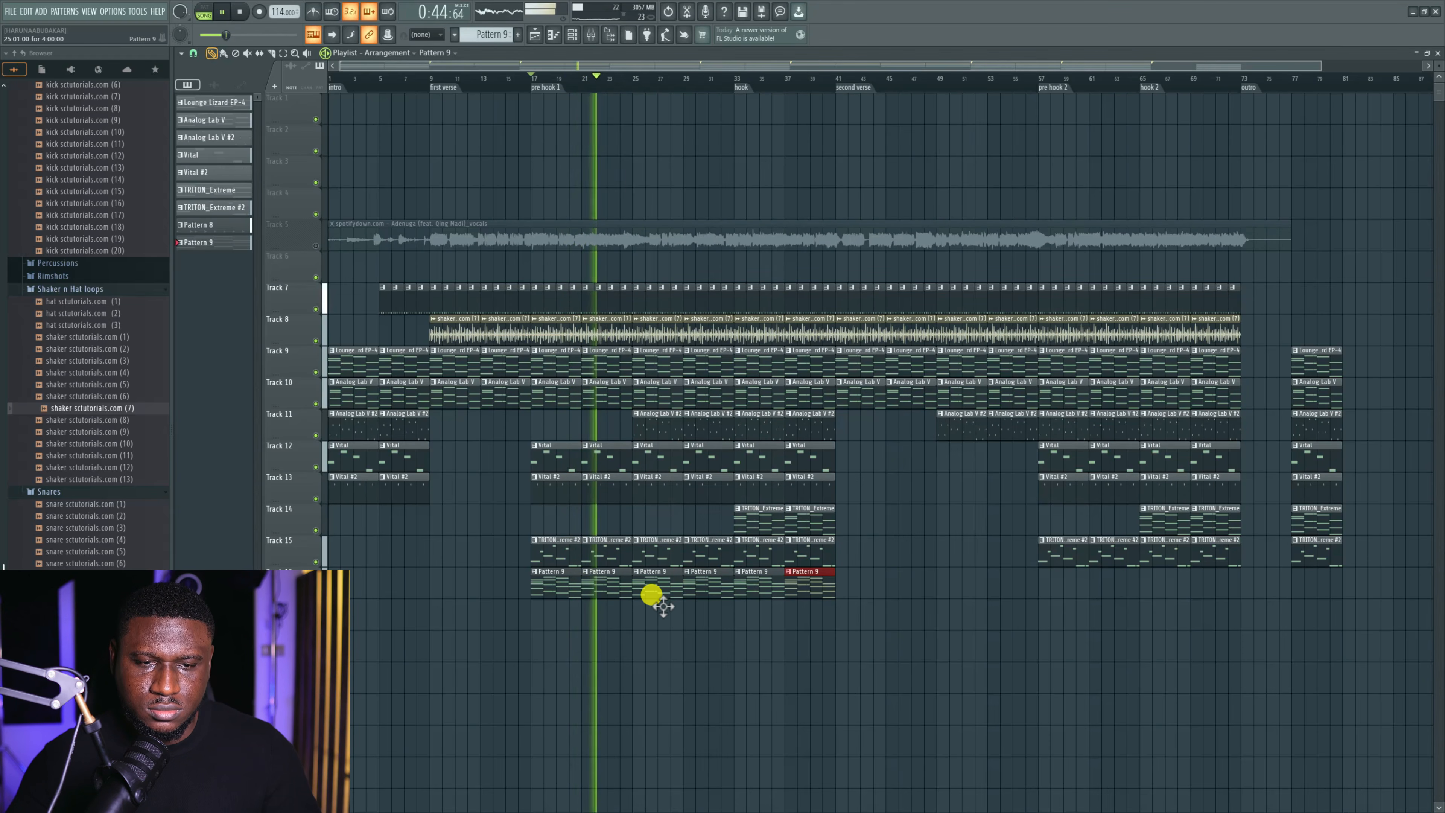
right_click(601, 587)
right_click(556, 586)
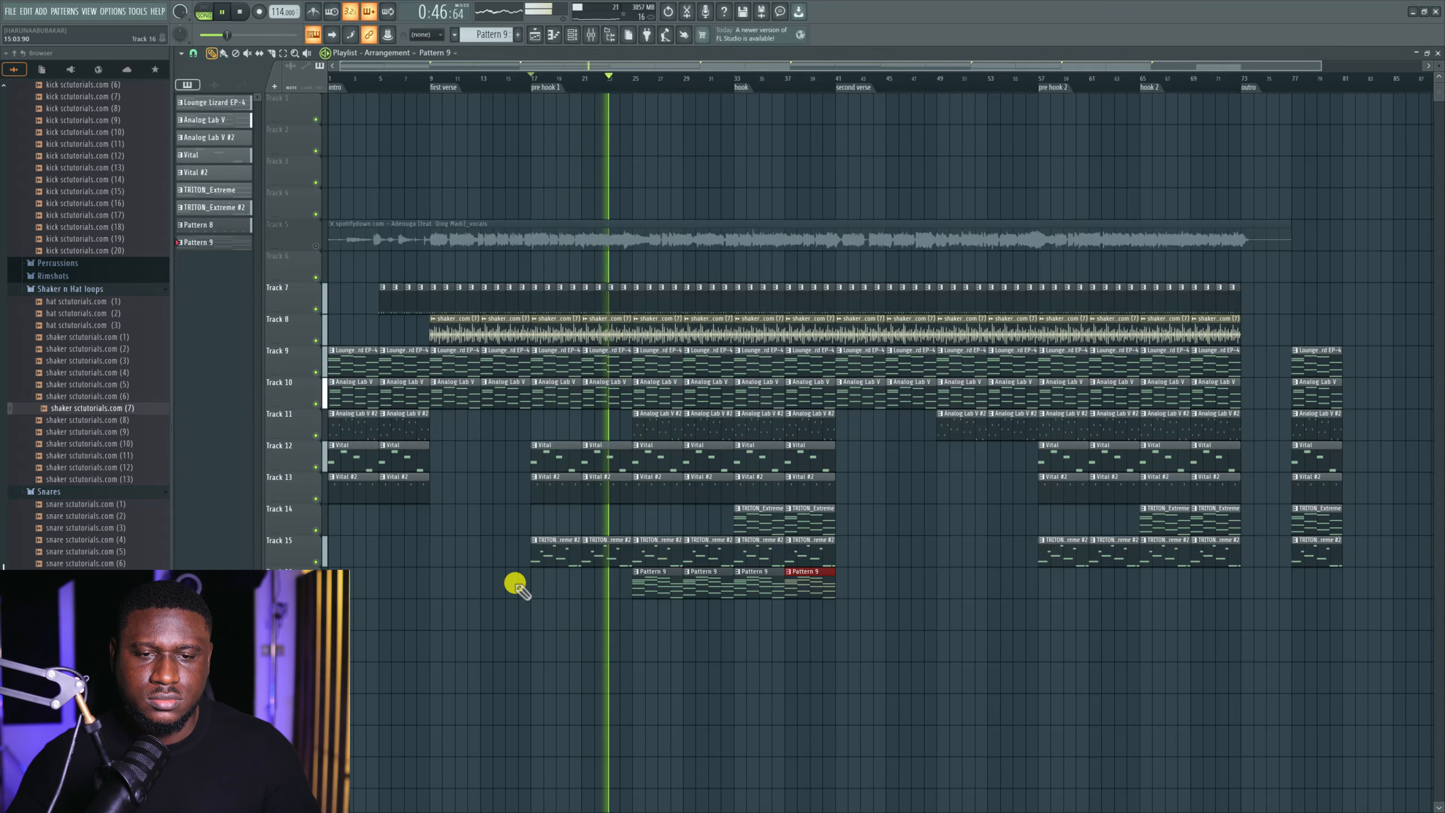
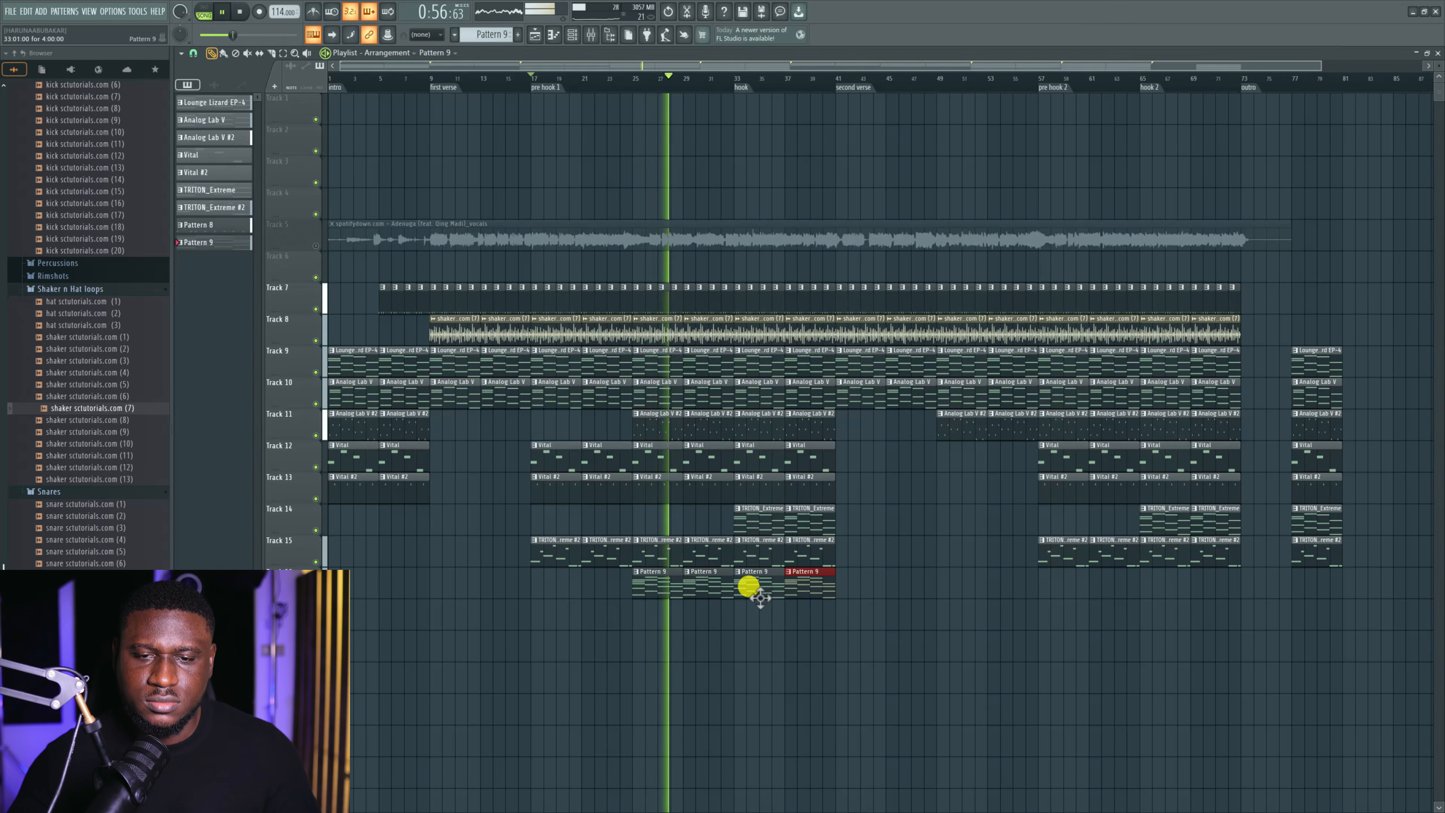
Remove the Pattern 9 clips under the hook and place two Pattern 9 clips under pre hook 2, starting at bar 57.
right_click(749, 587)
right_click(793, 586)
drag(756, 592, 1051, 566)
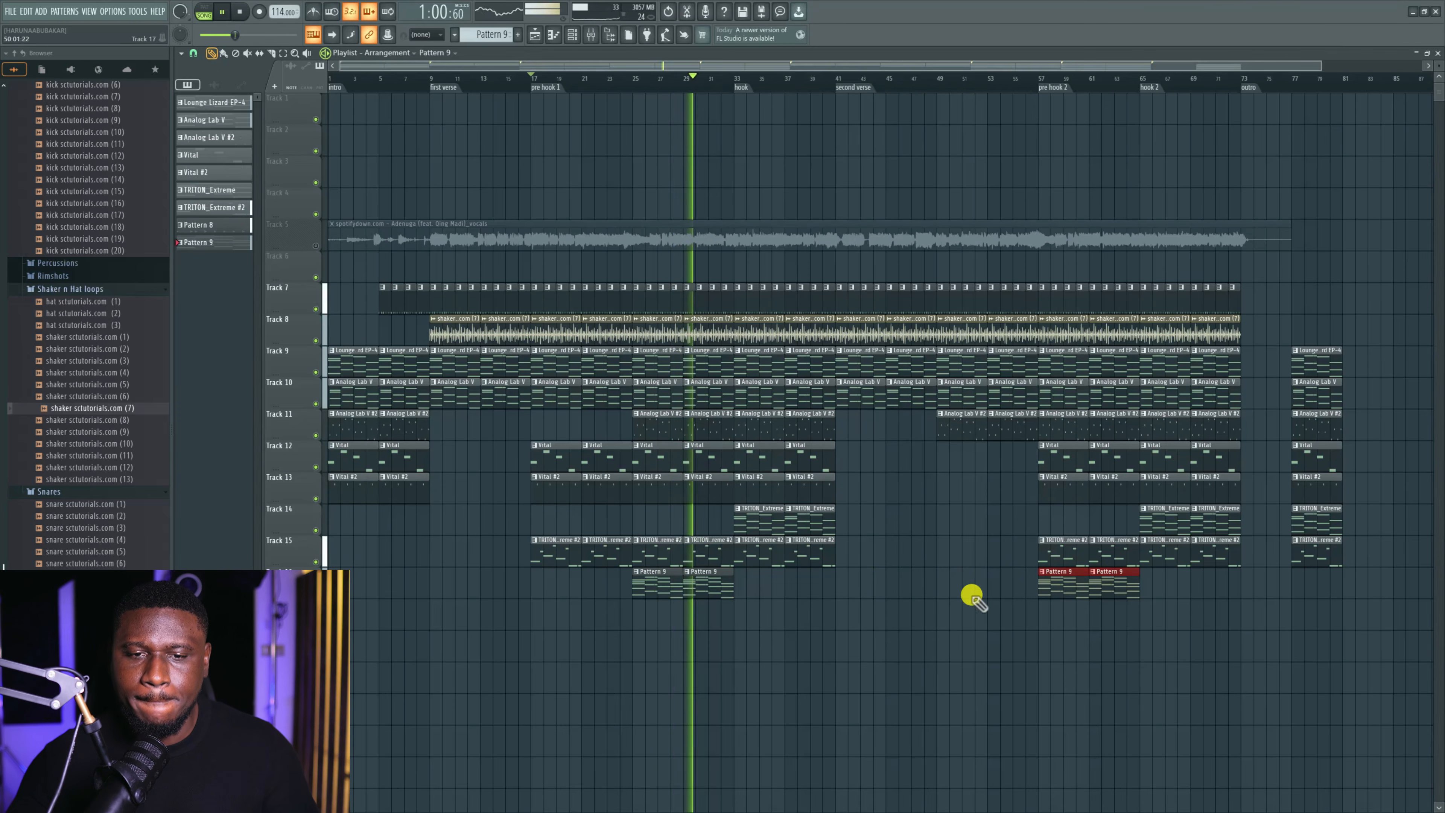
click(716, 628)
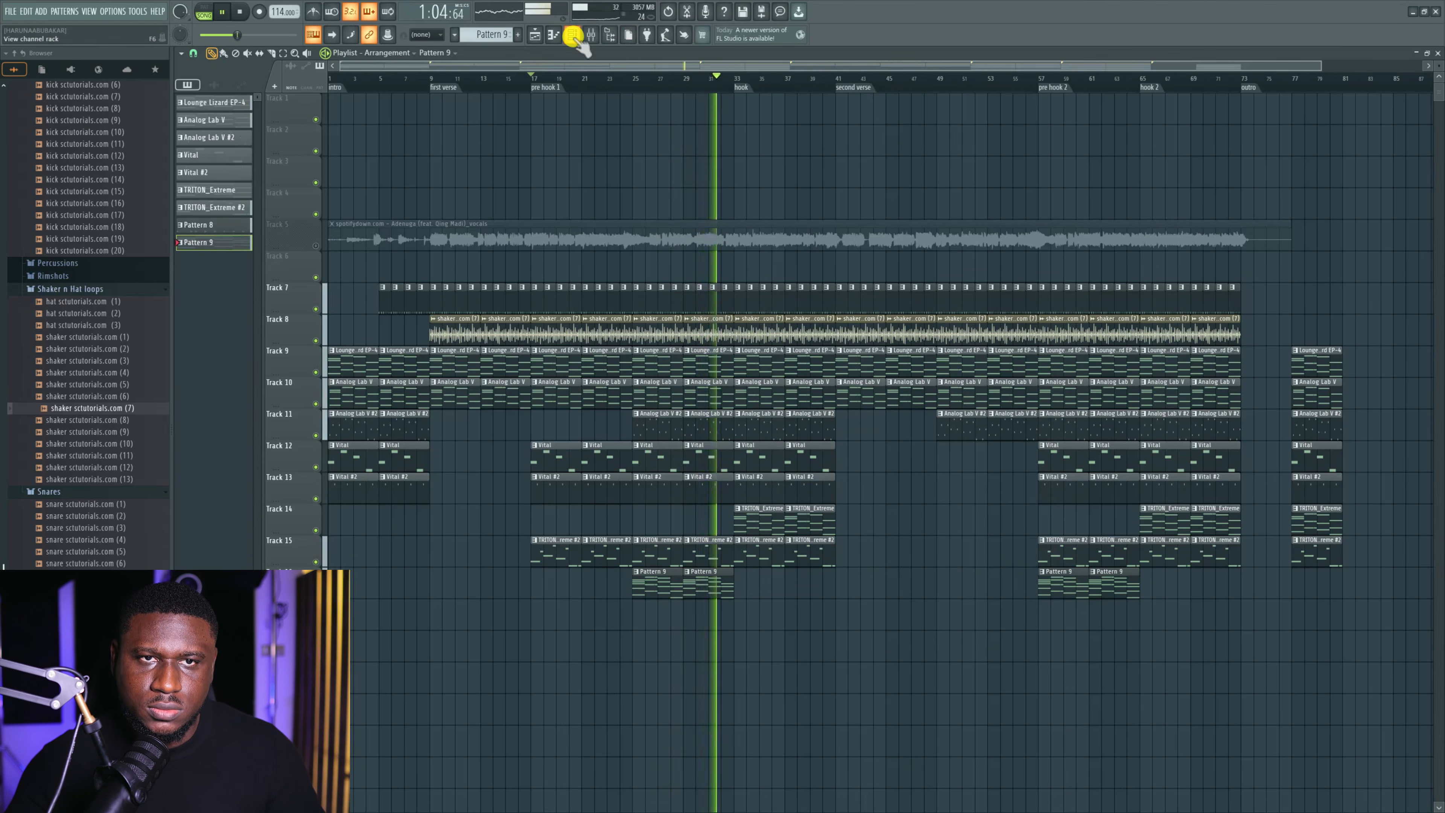
Cut the chord notes out of the Sampler channel in Pattern 9 and stop playback.
click(610, 34)
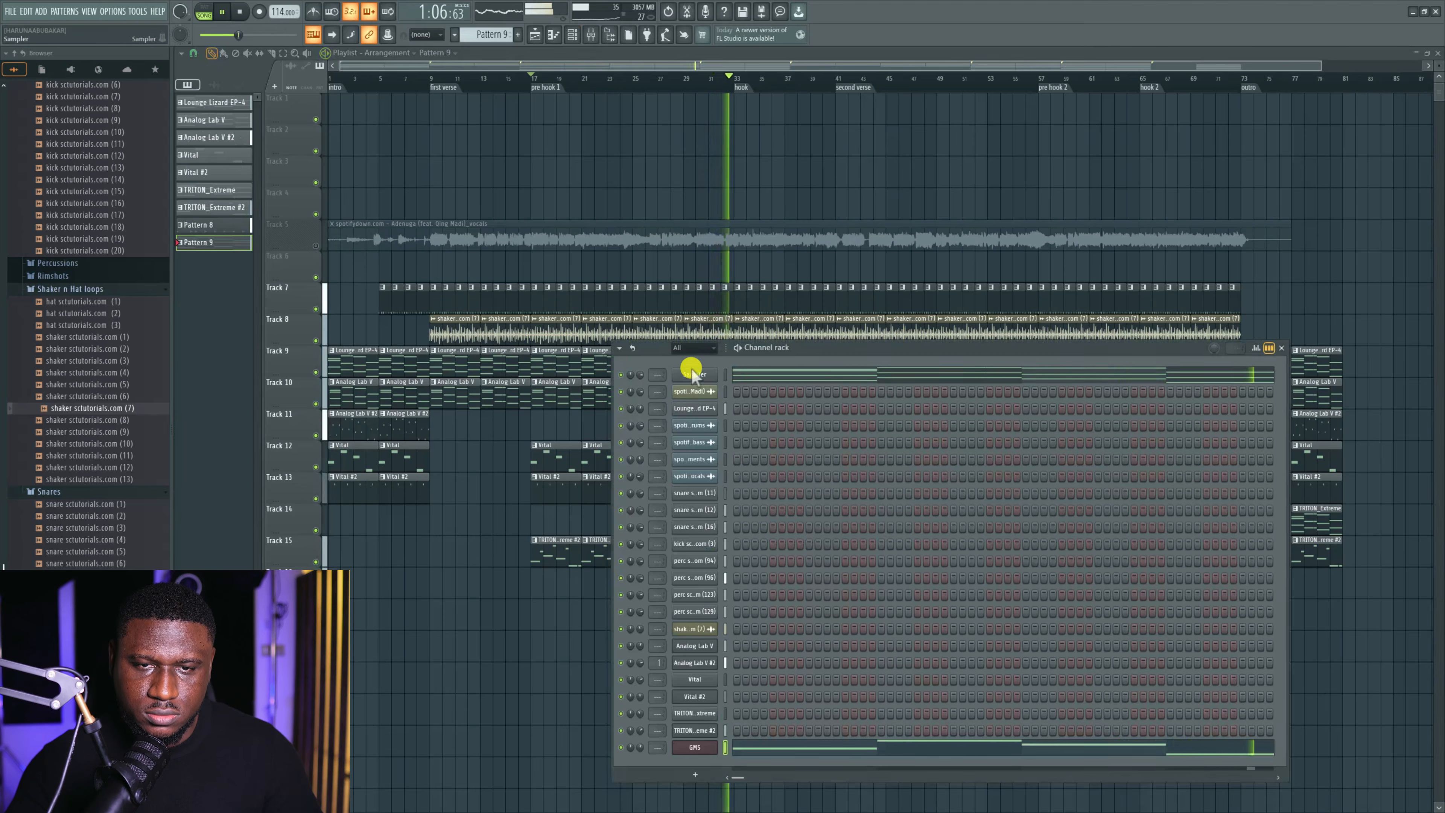
right_click(706, 373)
click(829, 380)
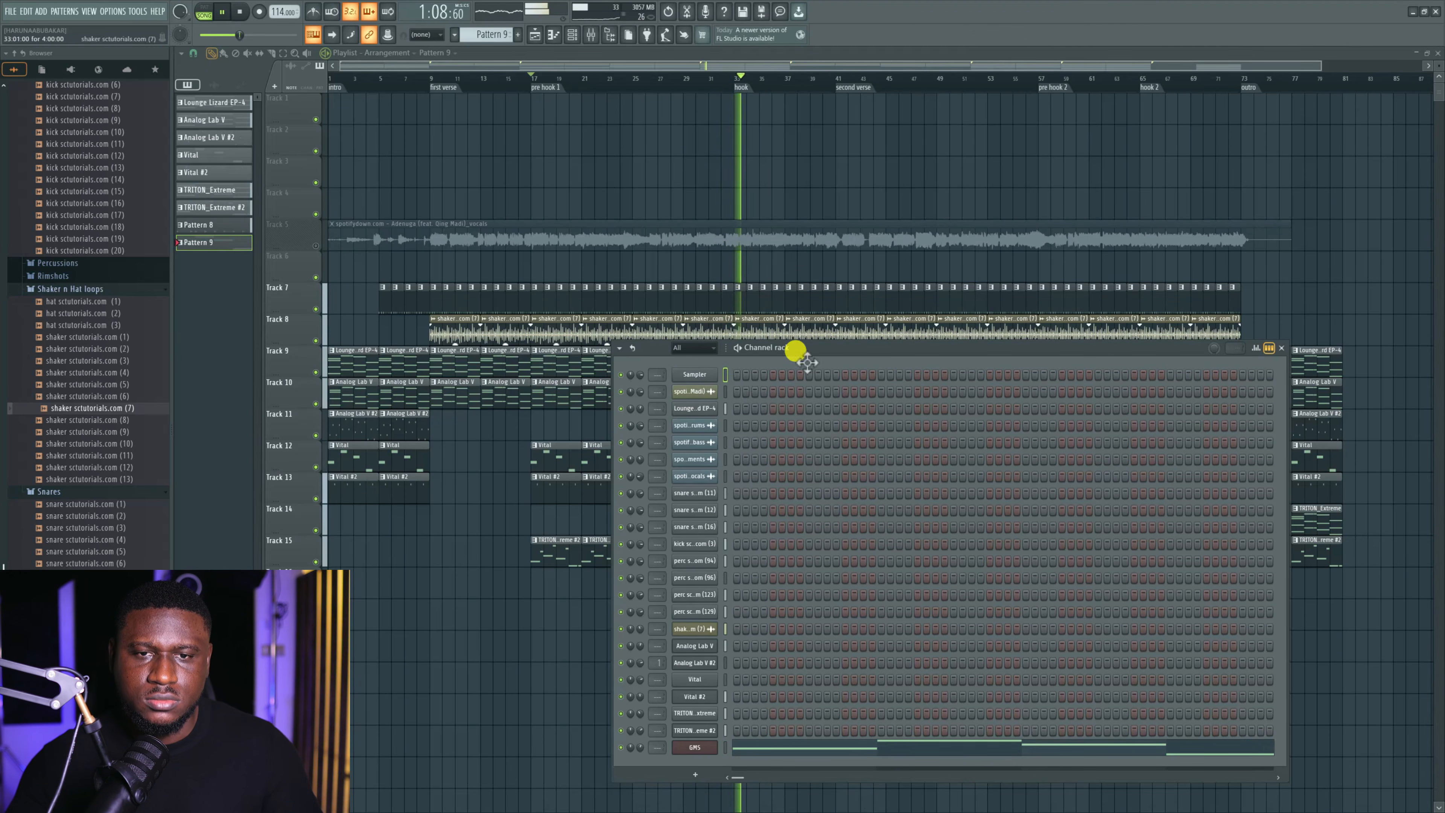
key(space)
Create the new empty Pattern 10 and paste the chord notes into its Sampler channel.
click(508, 35)
click(566, 40)
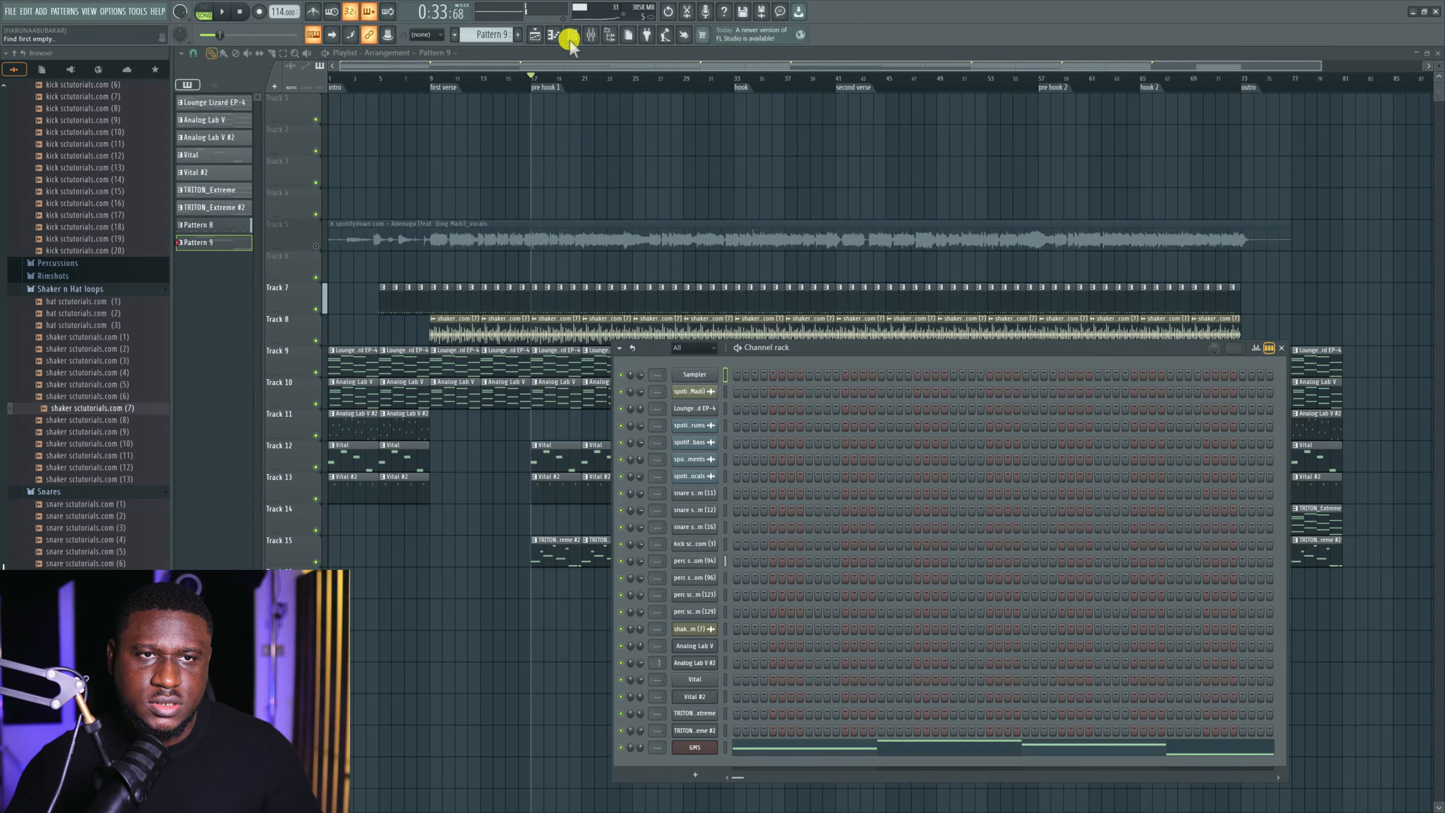
right_click(693, 375)
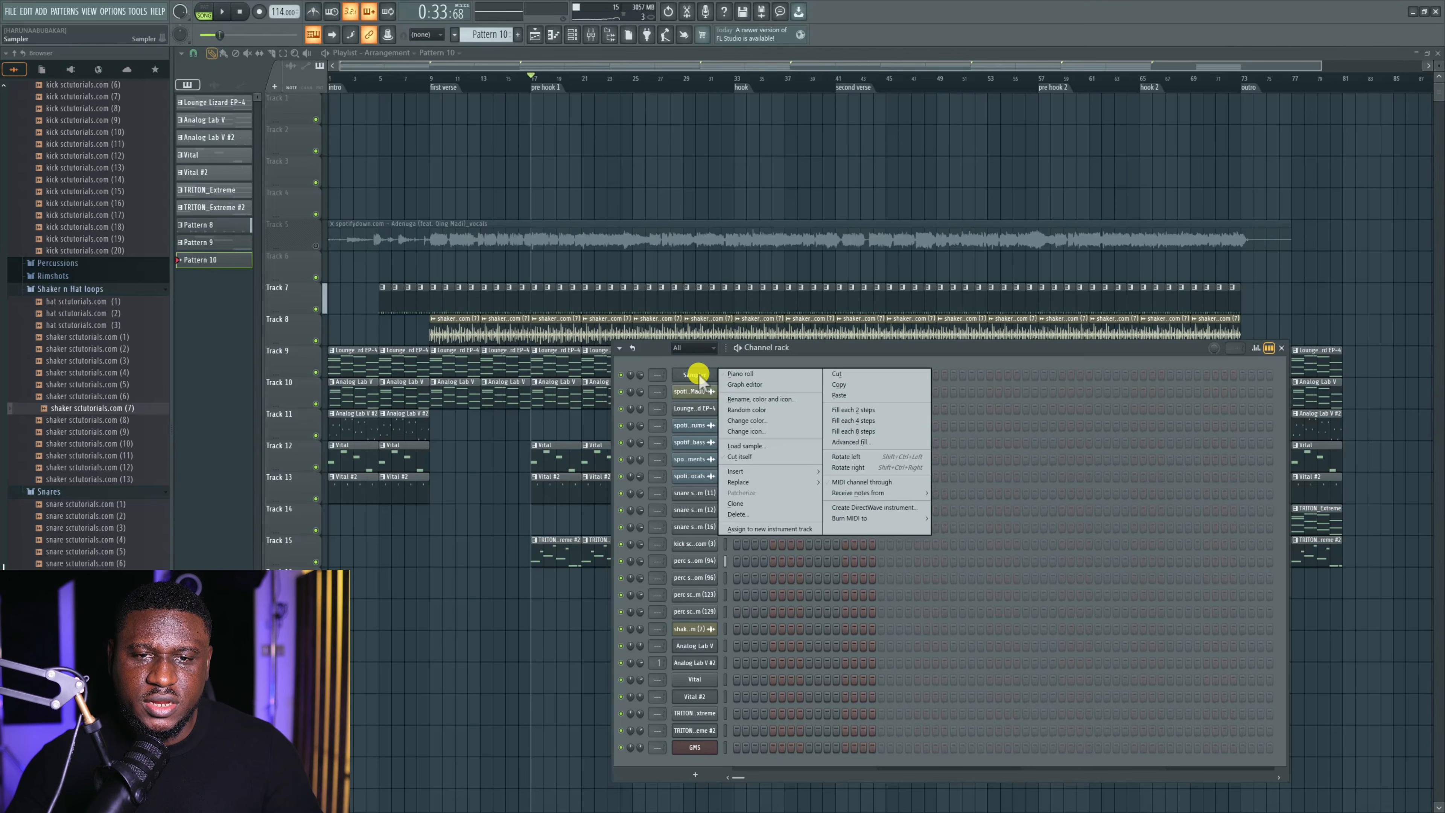
click(867, 386)
Add another TRITON_Extreme instrument as a new channel.
click(695, 774)
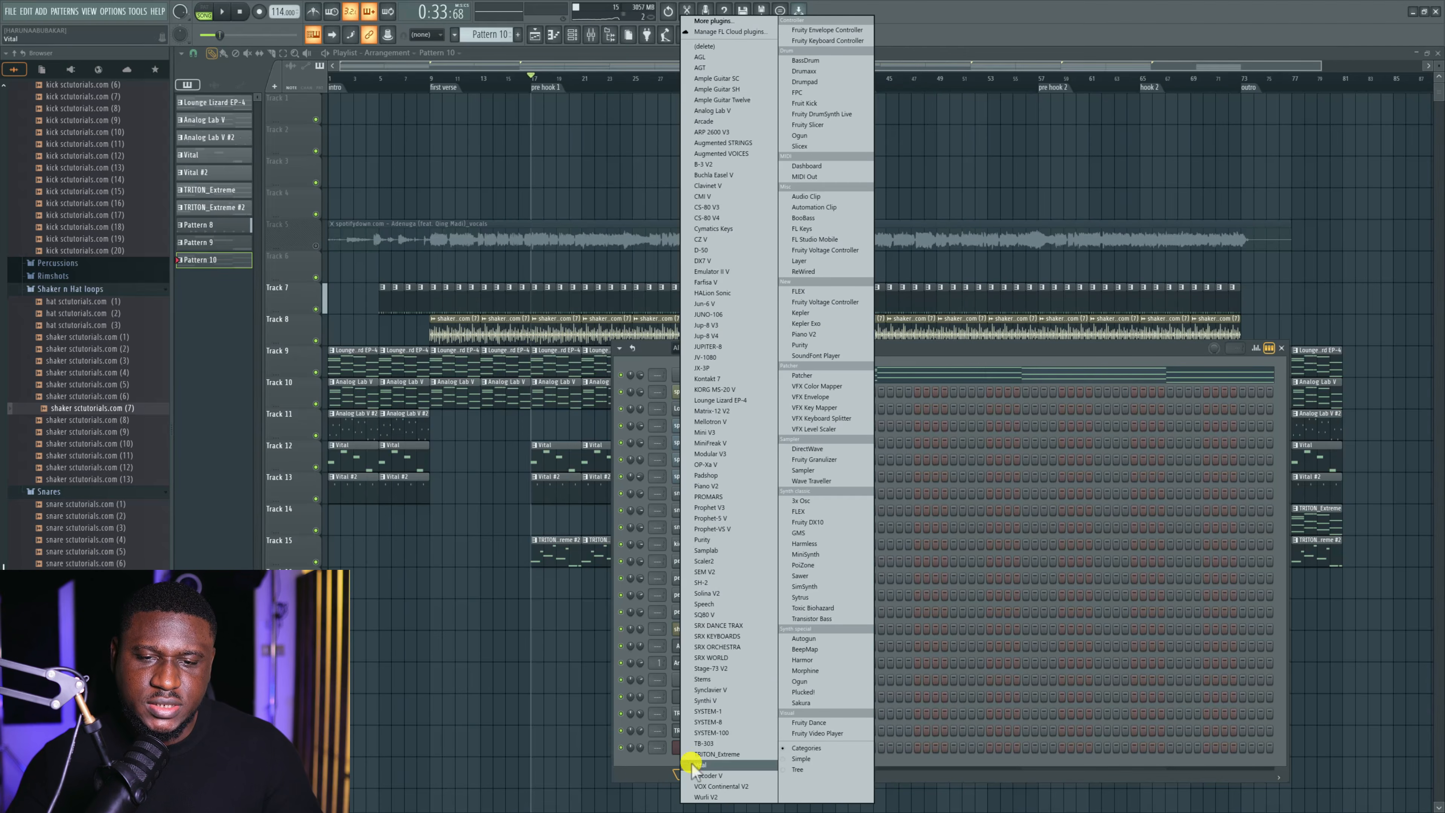
key(Down)
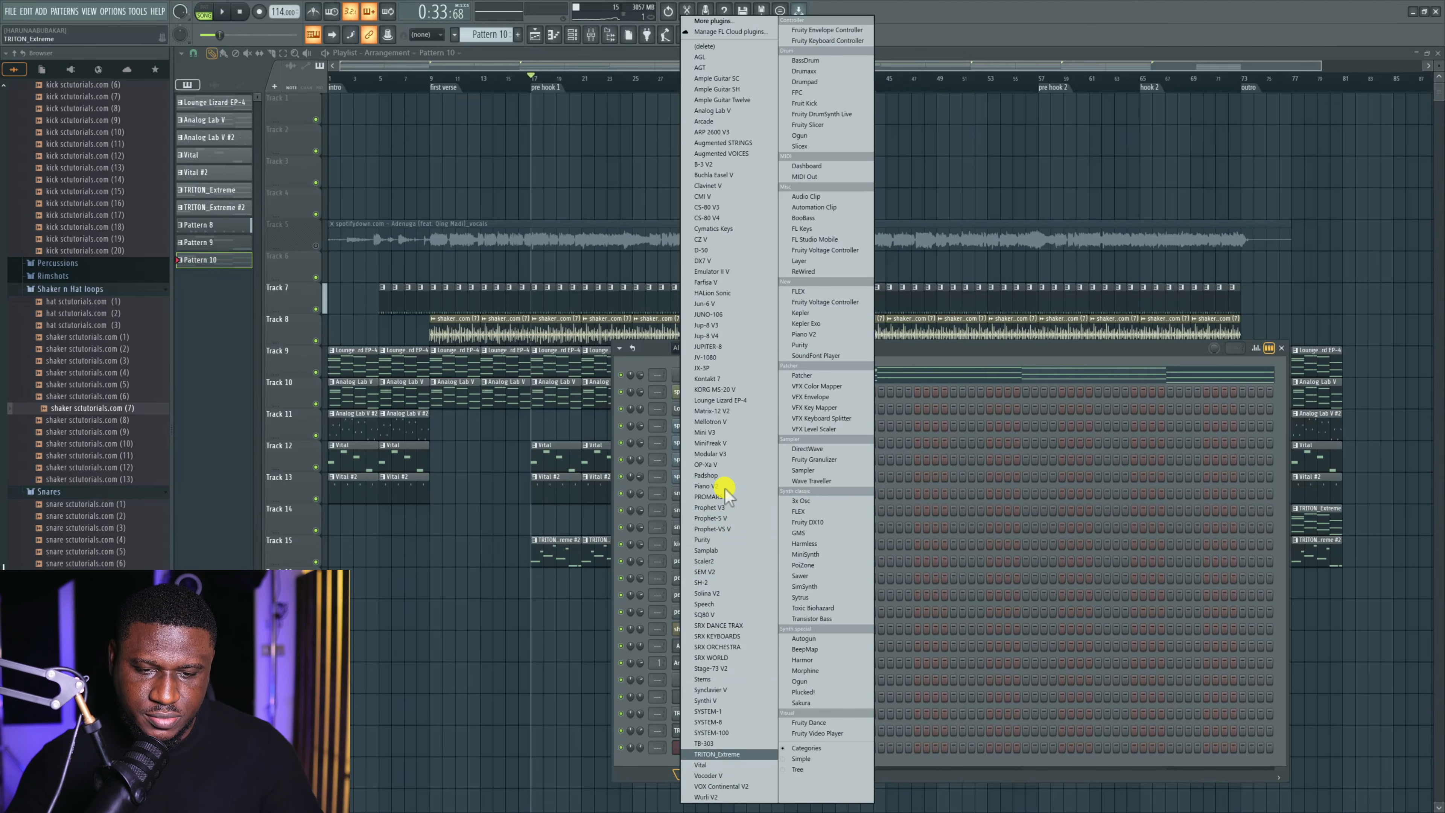
key(Return)
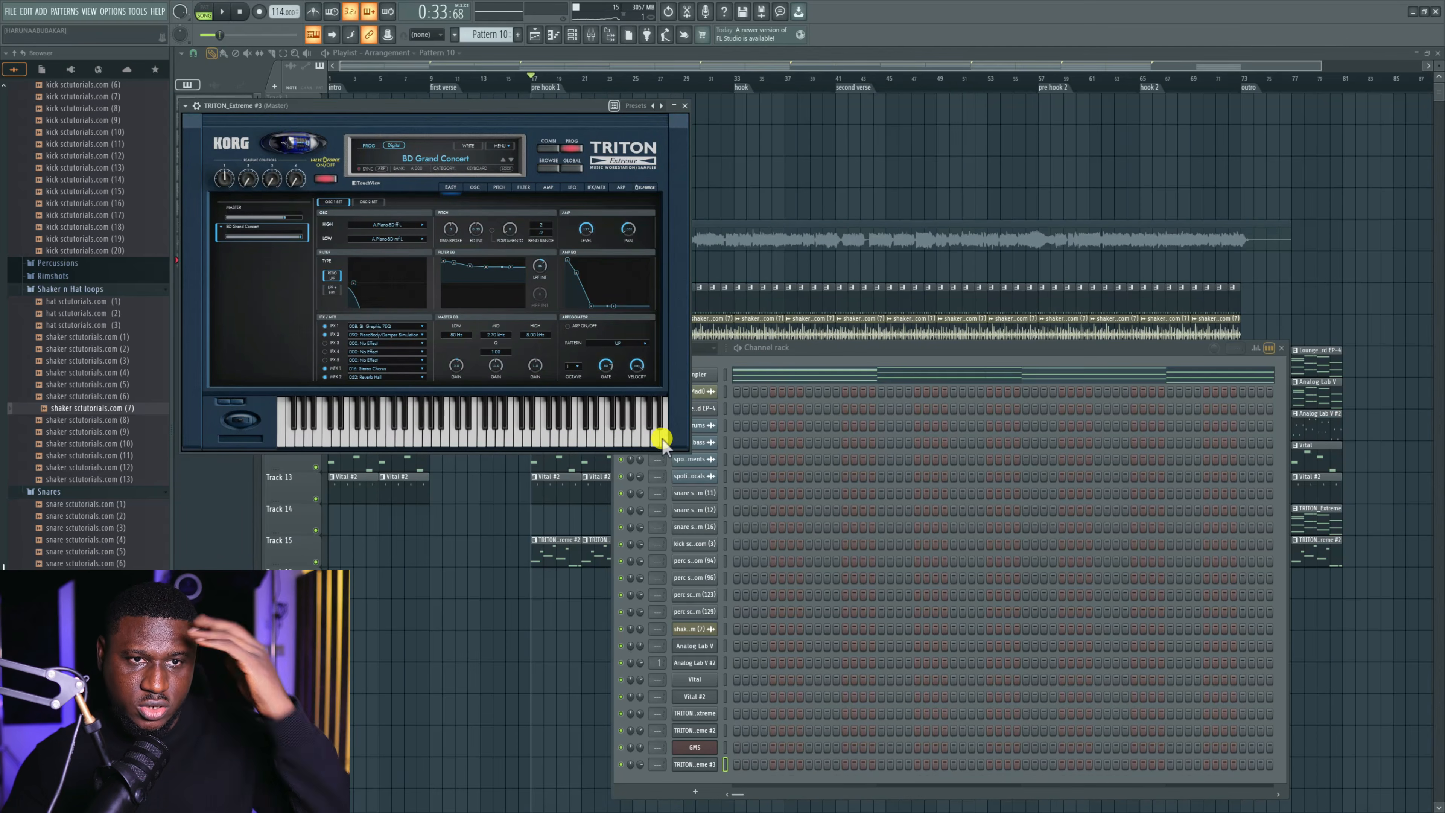
Browse the Strings category of the new TRITON_Extreme, load the Solo Viola Vib. program and audition a few notes.
click(552, 169)
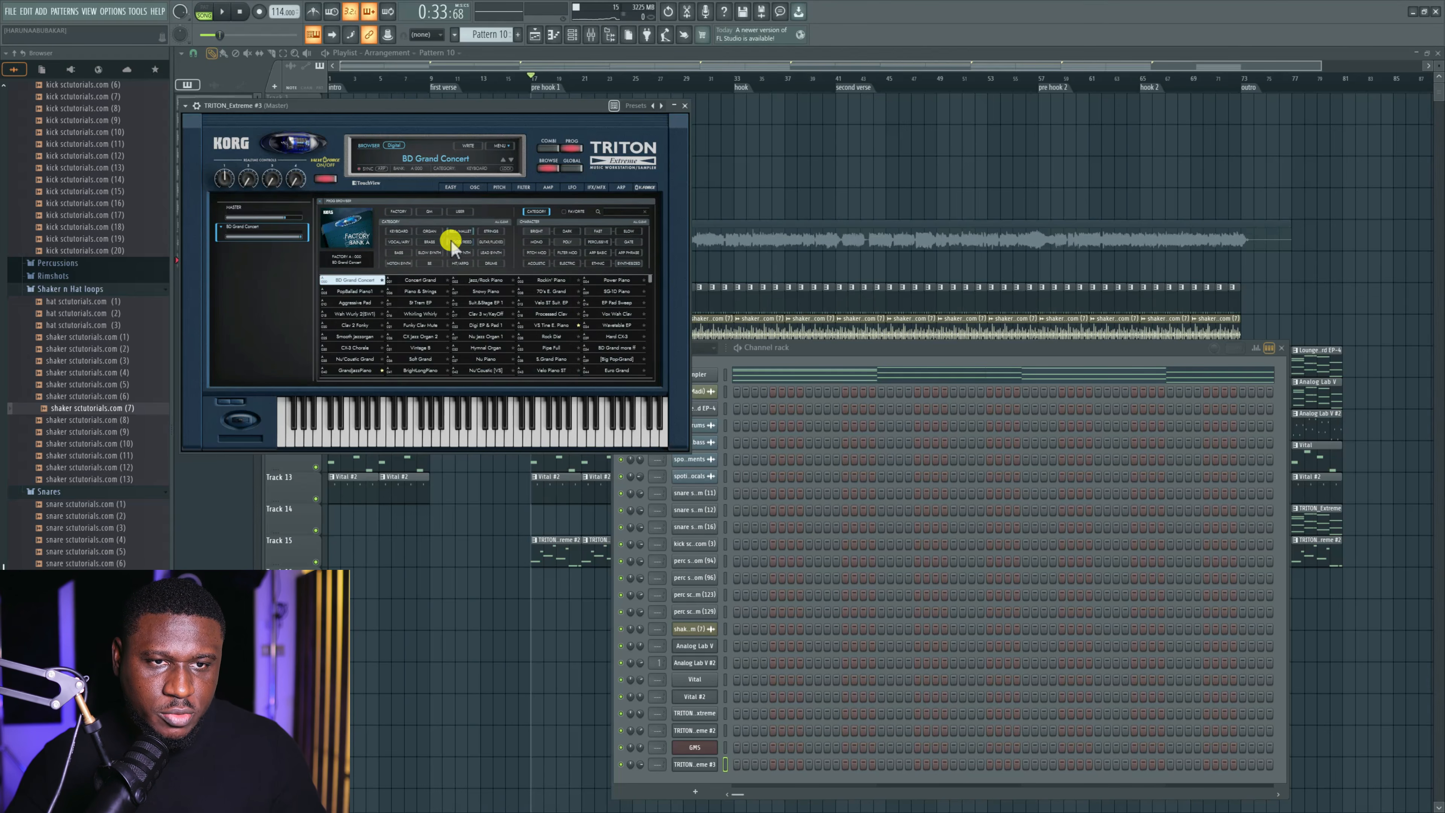
click(492, 232)
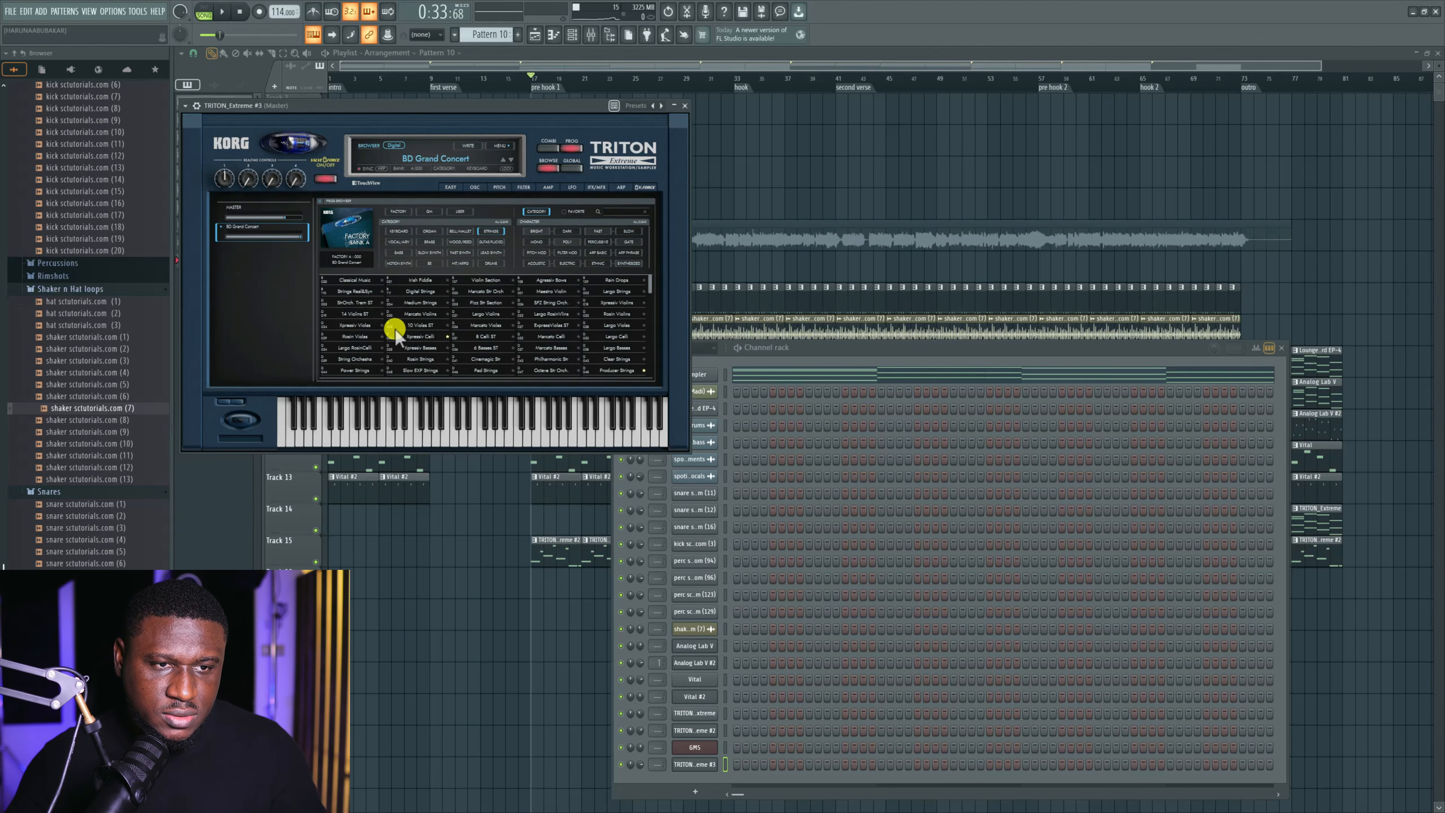
scroll(408, 338, down, 2)
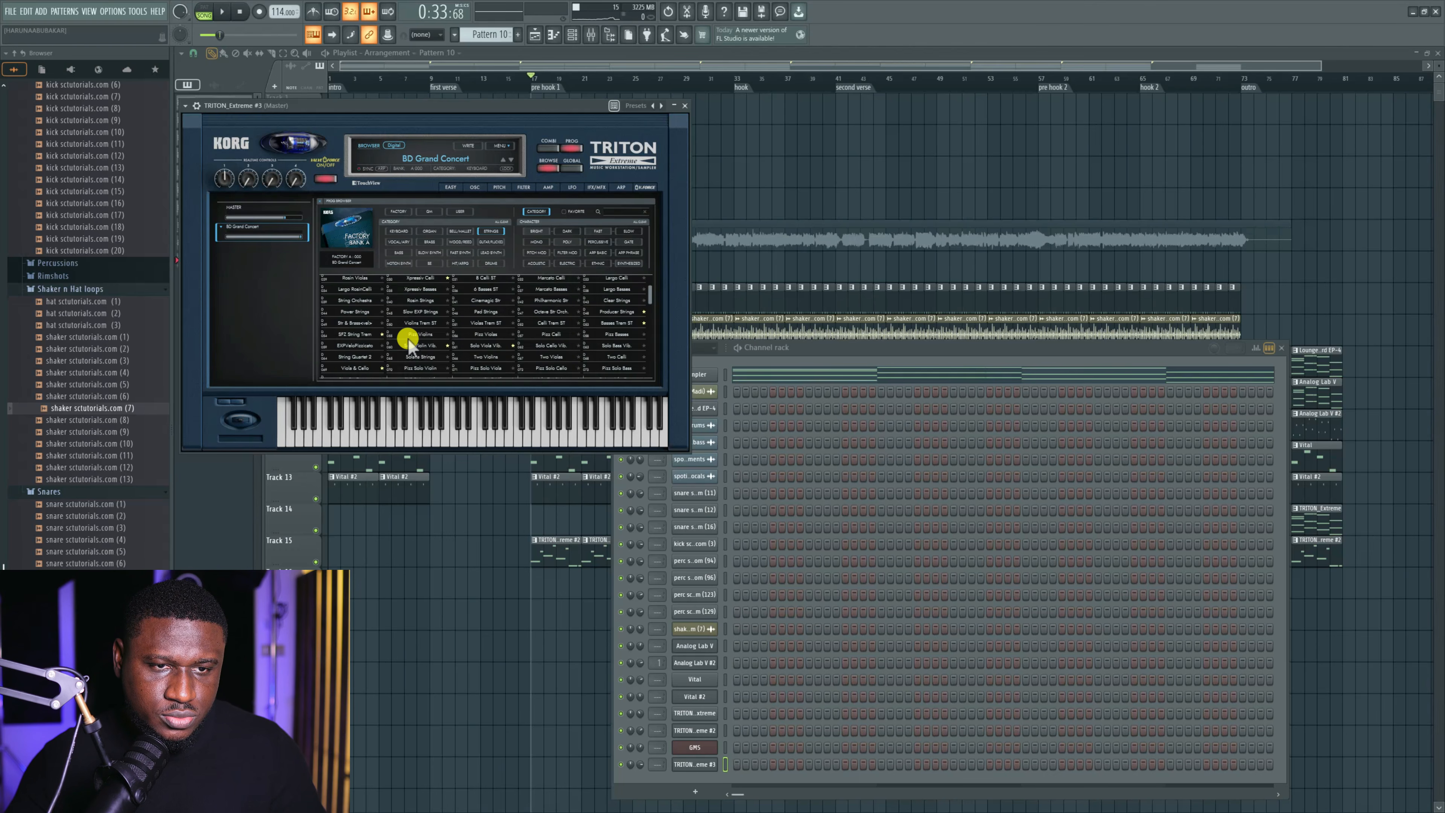
click(483, 345)
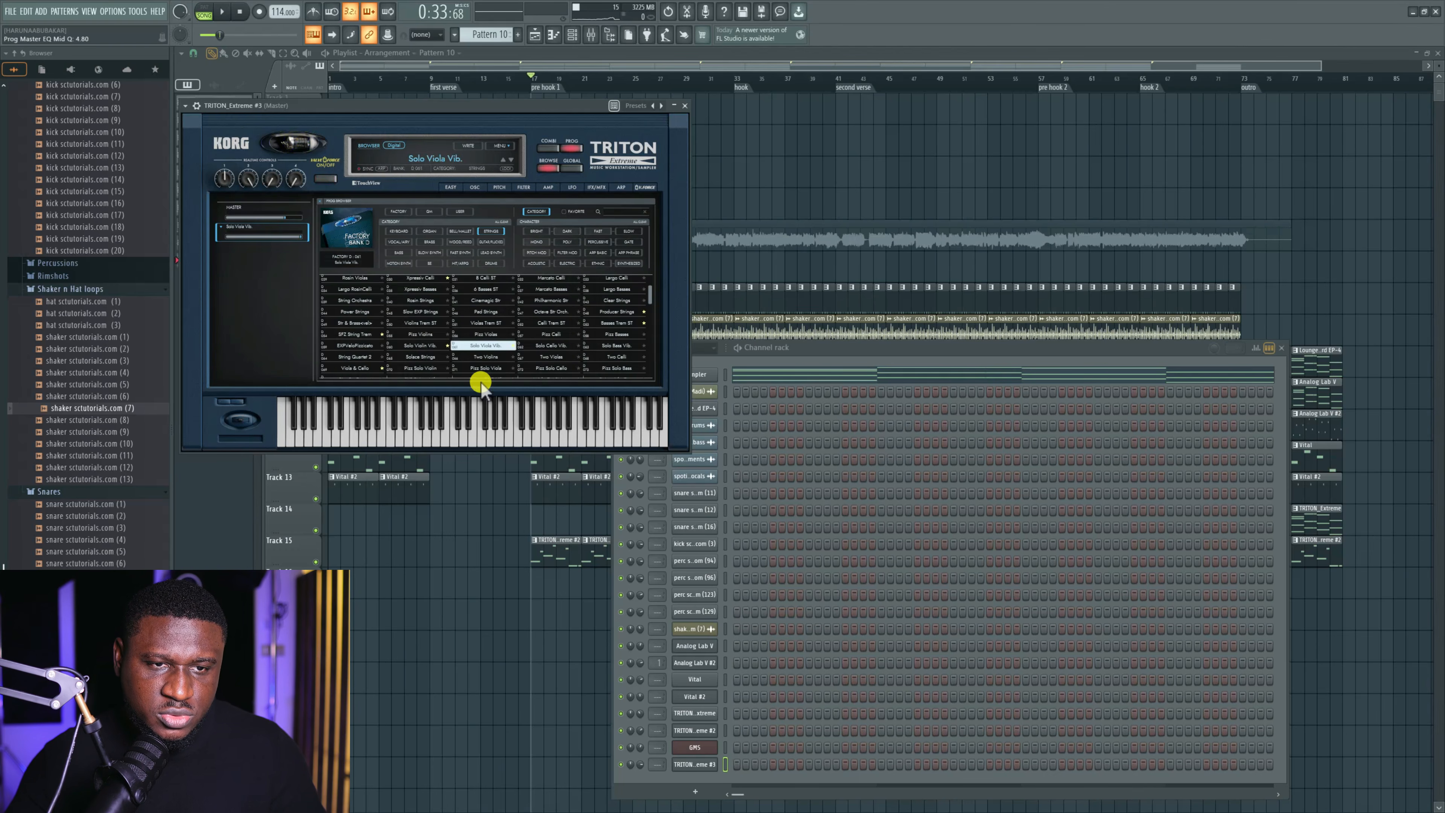
click(468, 438)
click(533, 436)
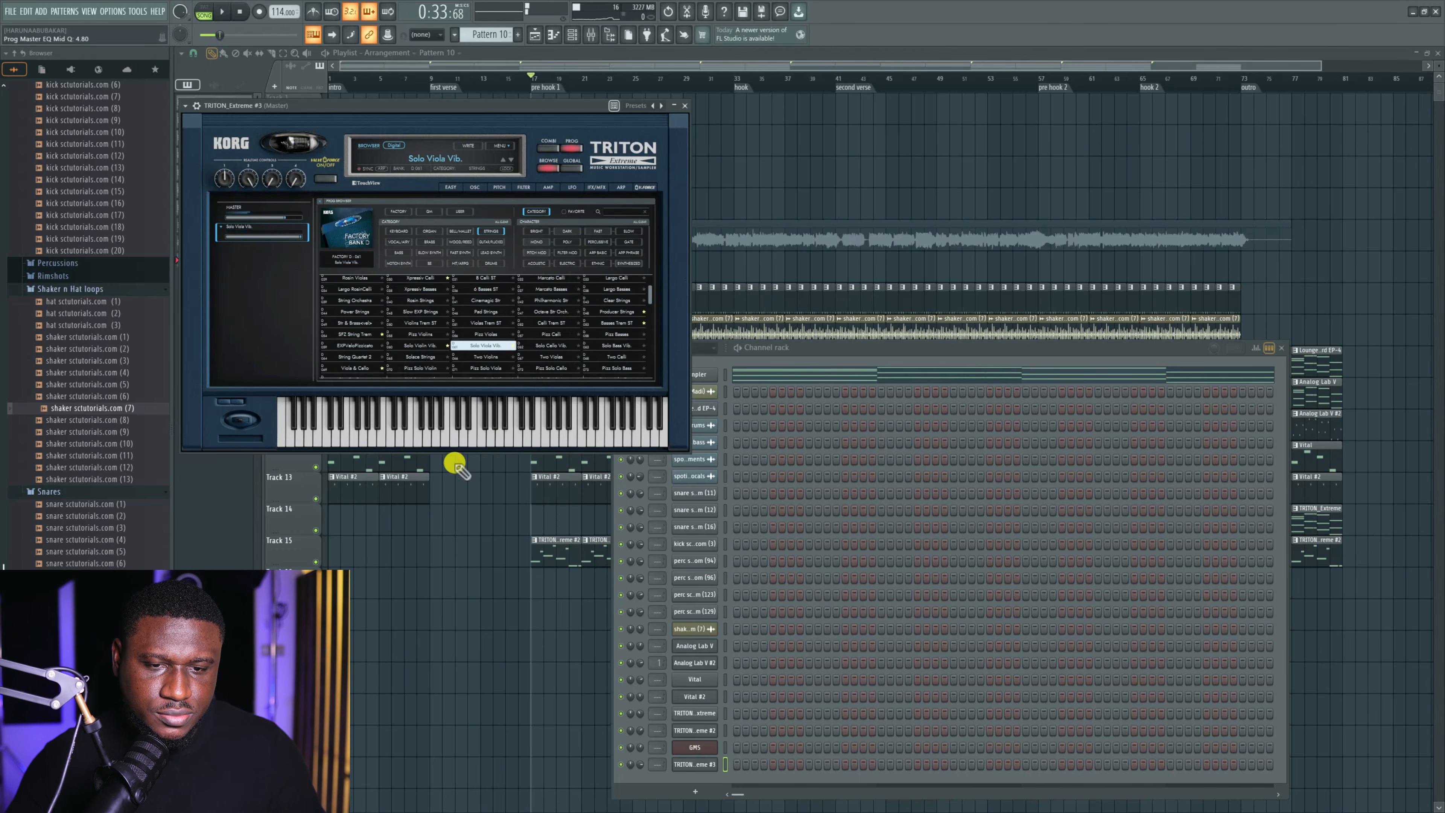
Place a Pattern 10 clip at the start of the hook, bar 33, below the Pattern 9 row, and set the playback position there.
right_click(701, 765)
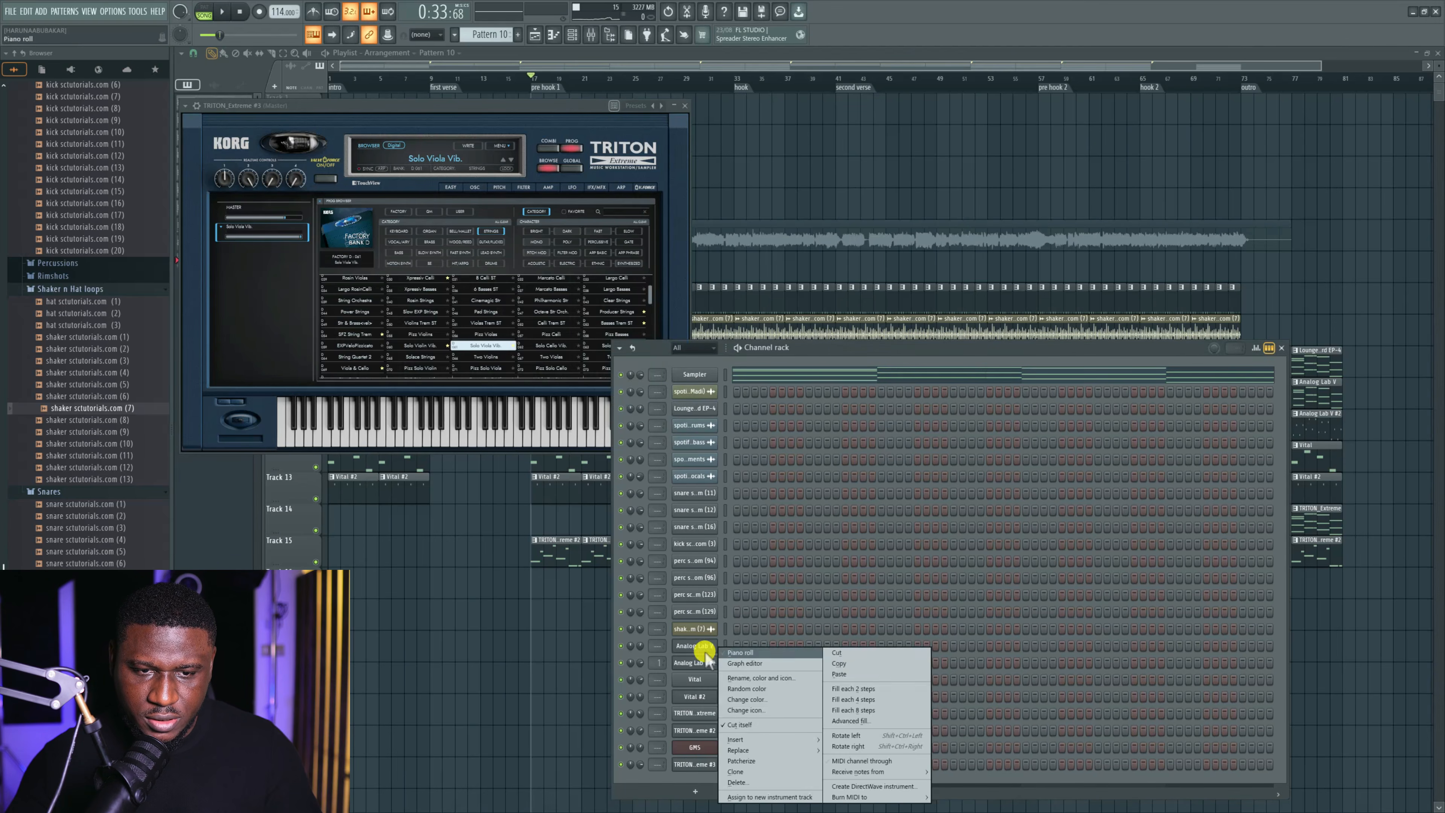
click(605, 628)
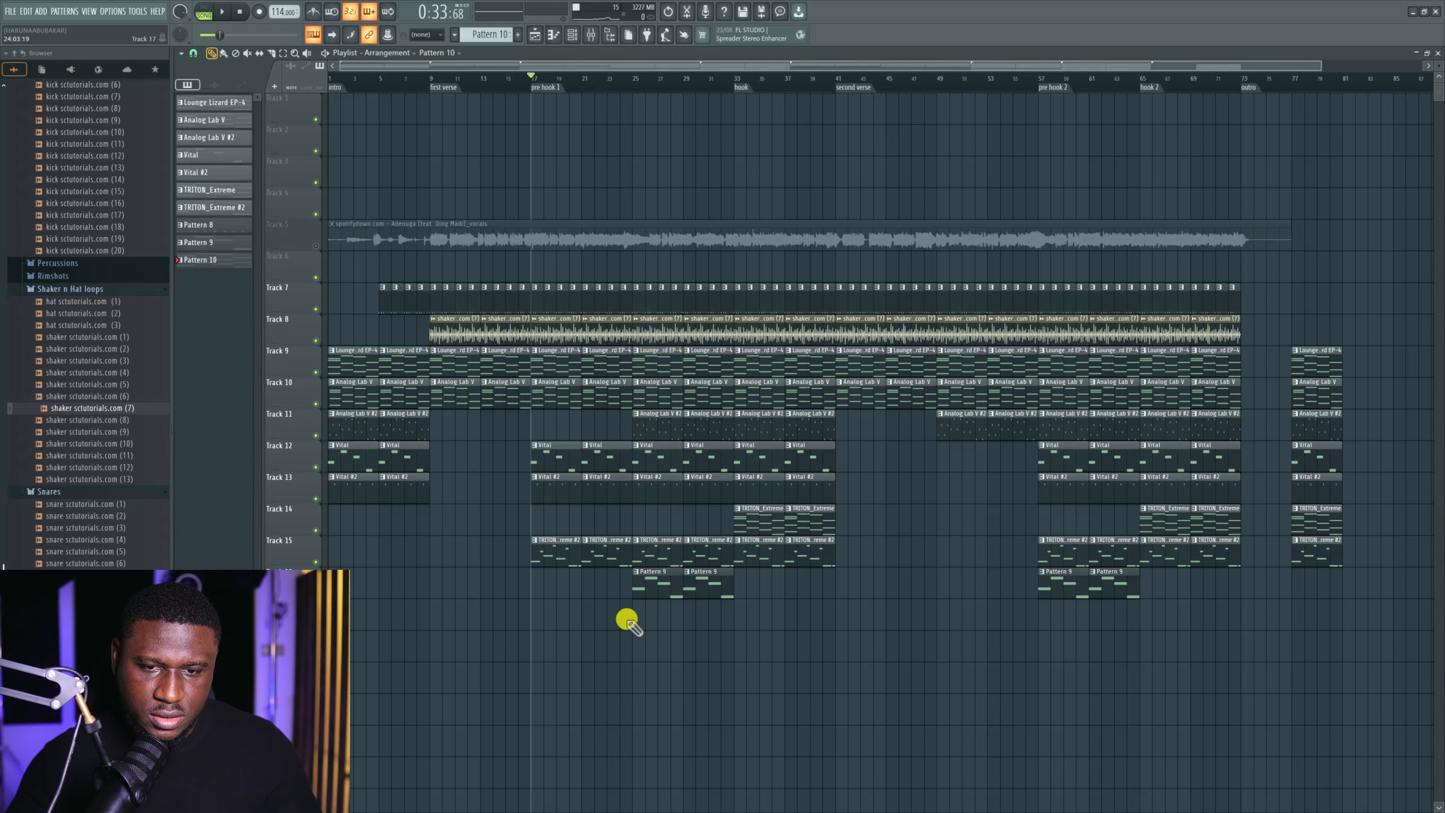
click(739, 626)
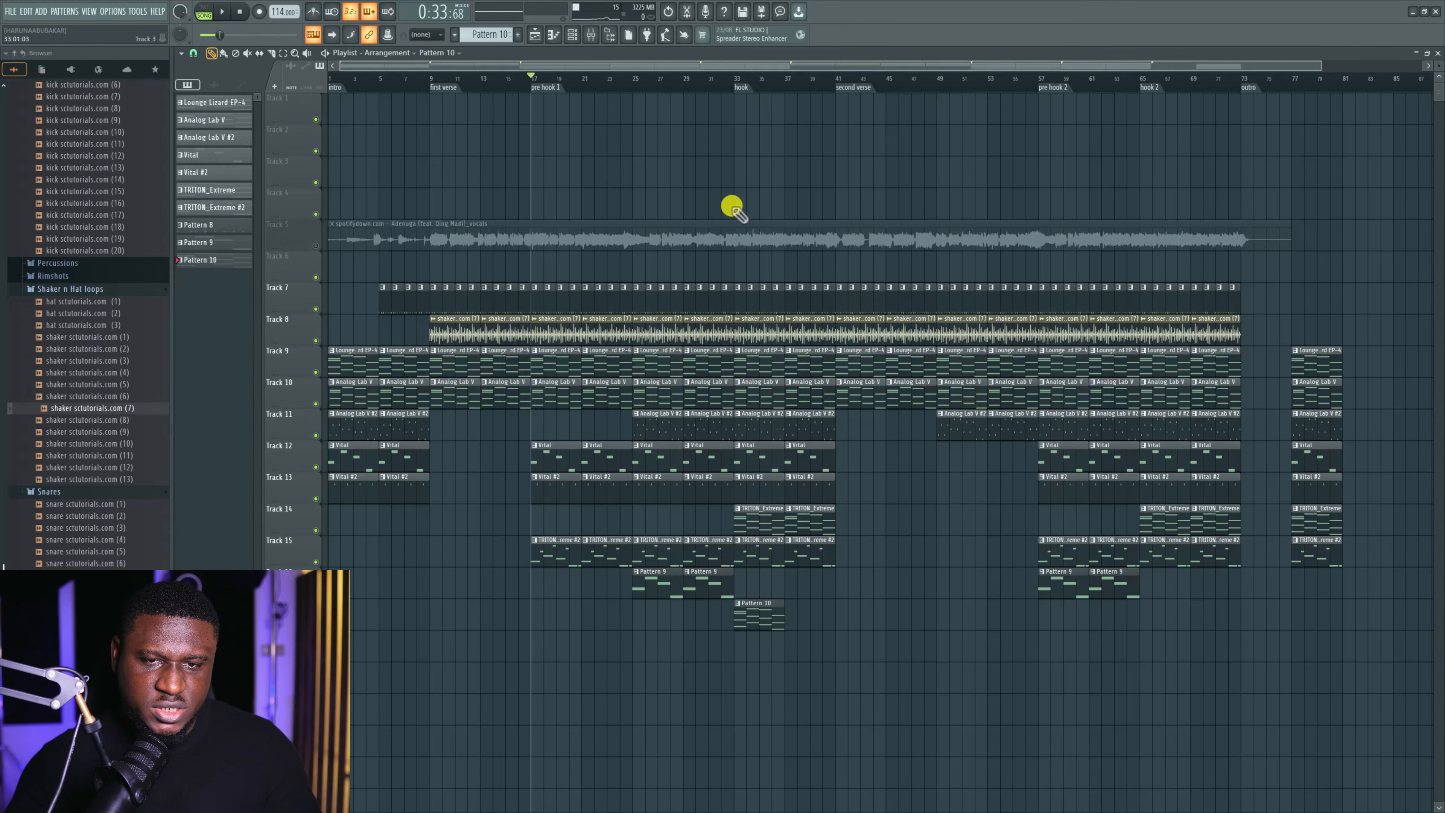
click(740, 71)
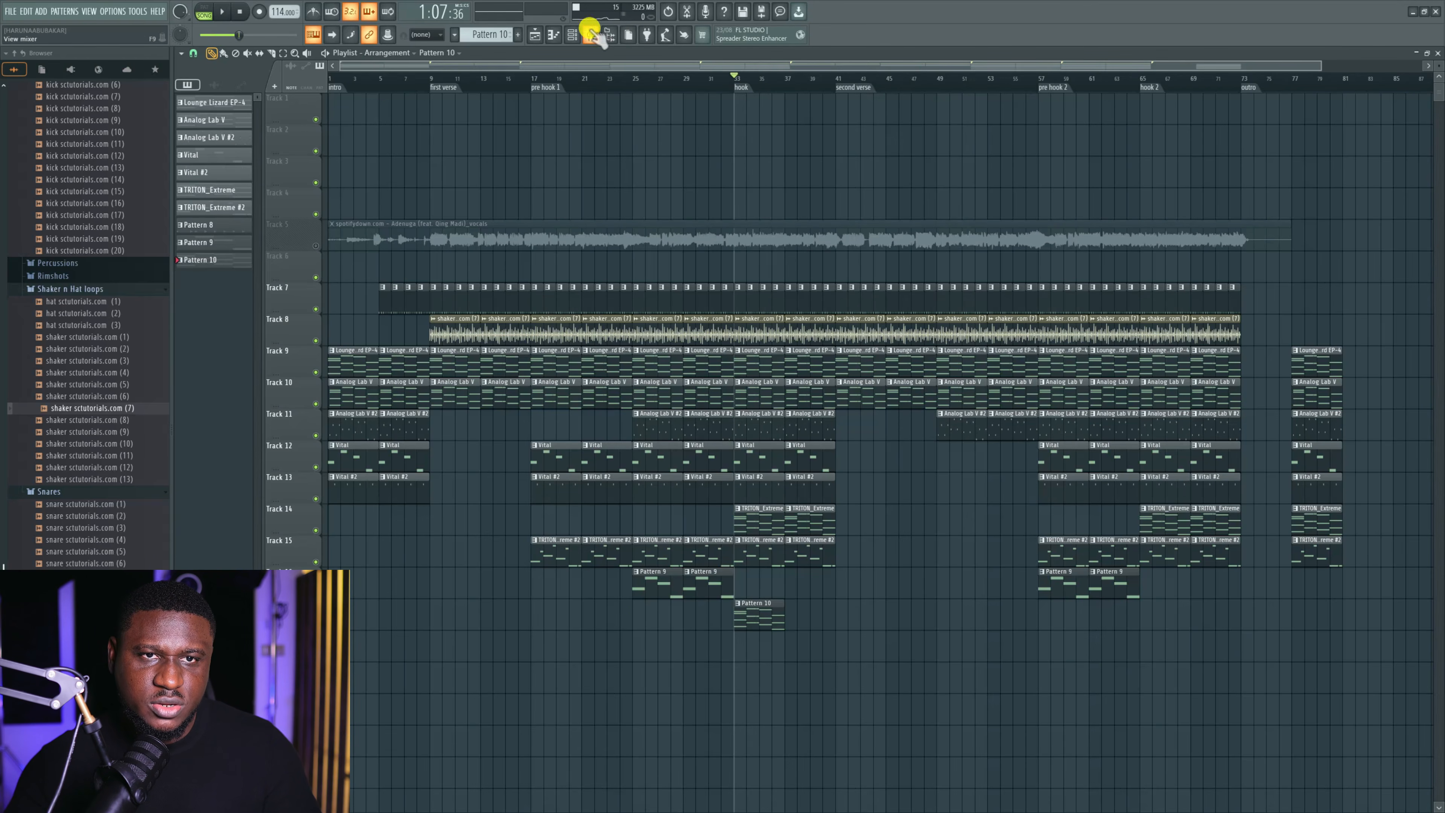
Transpose the Sampler chords of Pattern 10 up one octave in the piano roll.
click(572, 35)
right_click(694, 763)
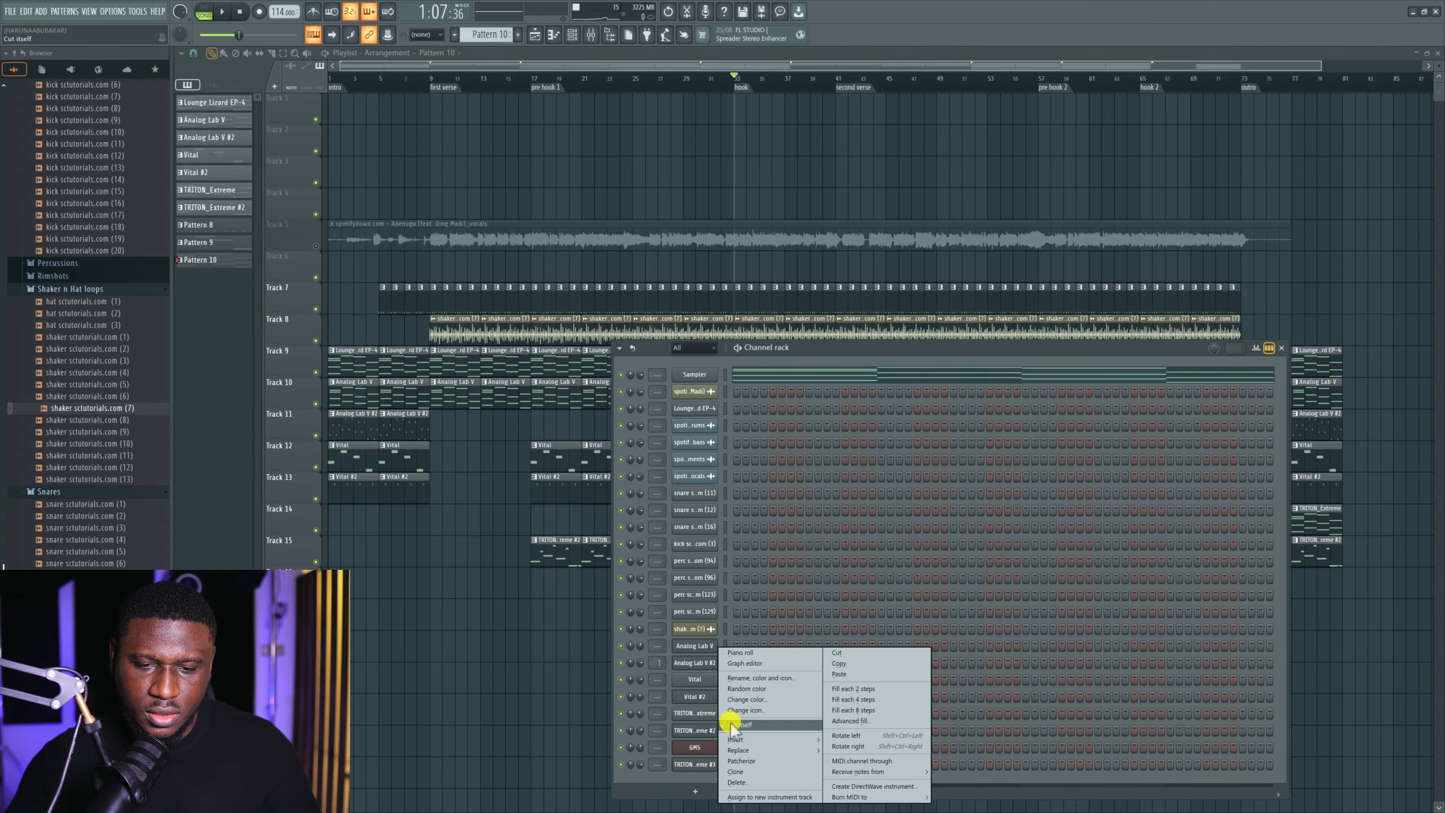
click(739, 649)
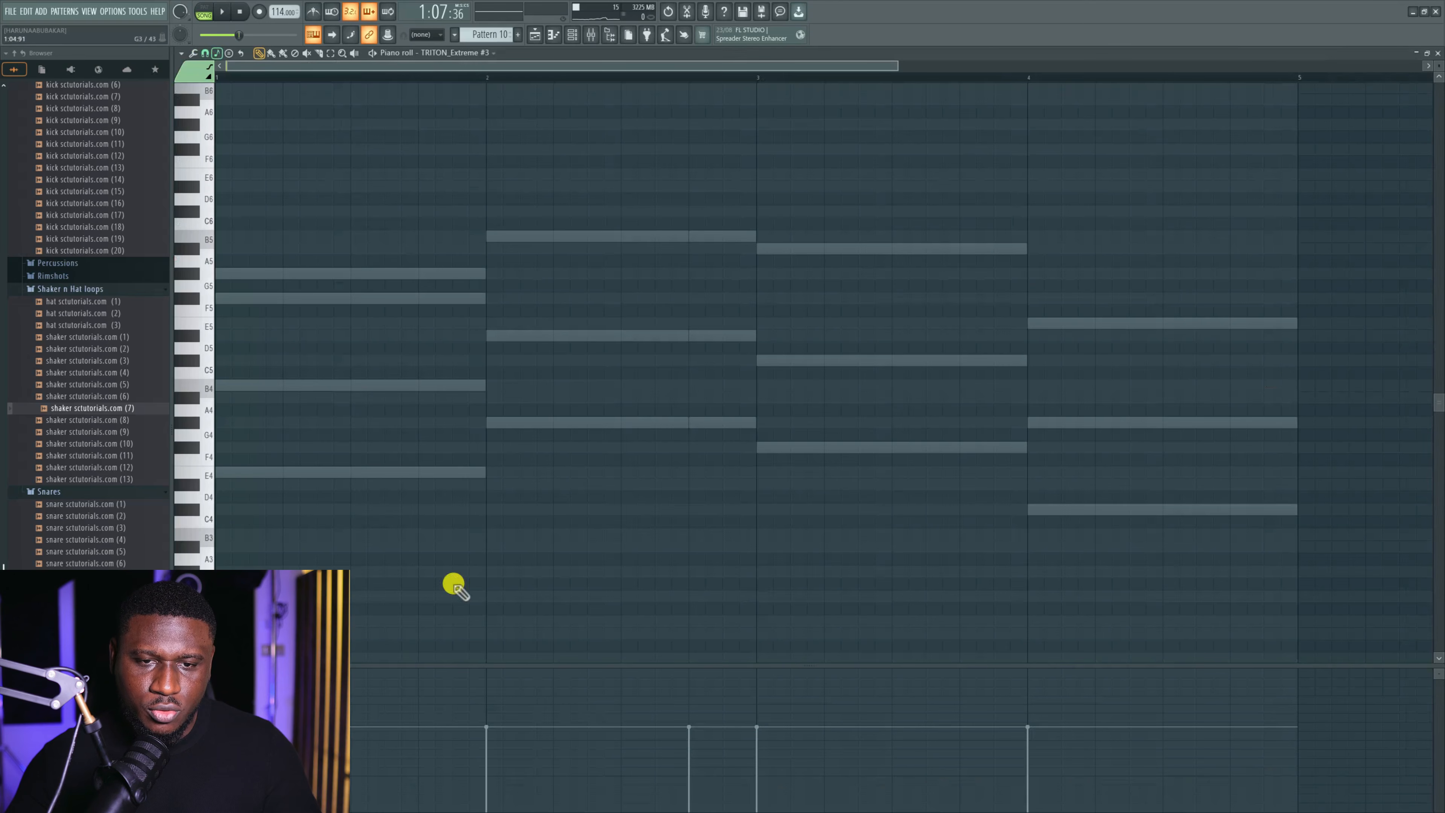
click(572, 34)
click(788, 374)
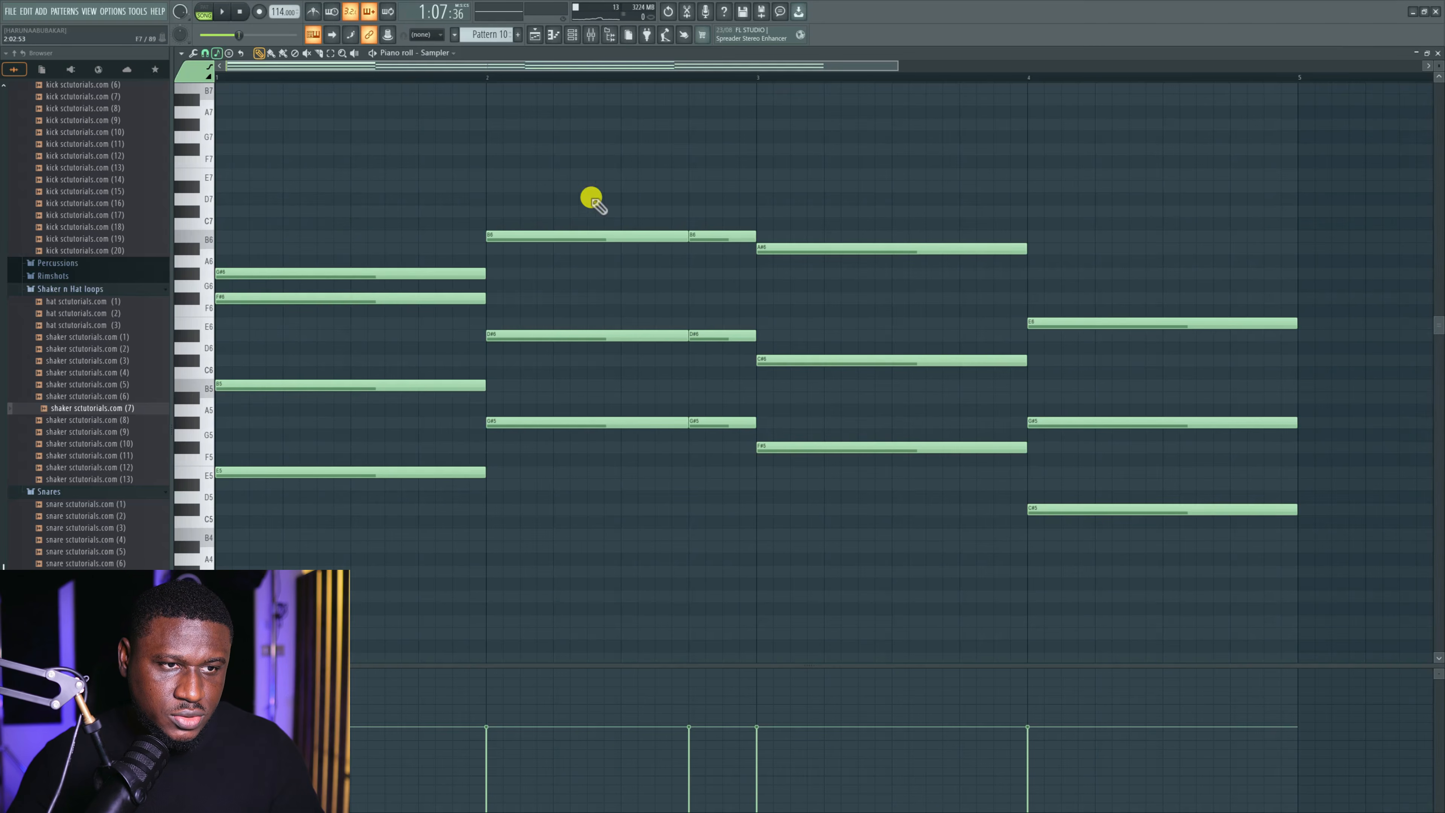
click(572, 34)
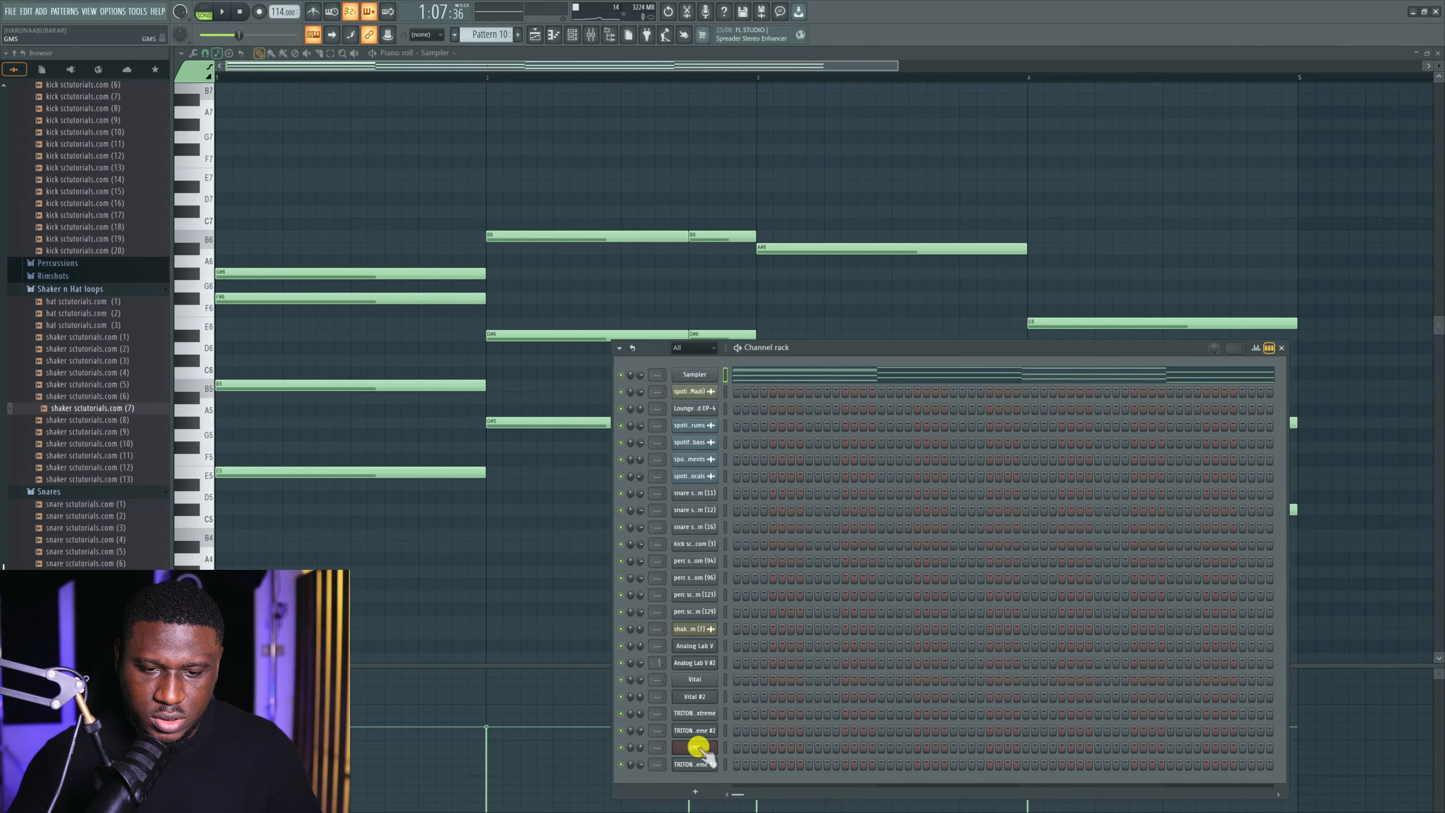
Place a one-bar first note in the TRITON_Extreme #3 piano roll, move it down to E5 and play it with the song.
right_click(704, 764)
click(763, 652)
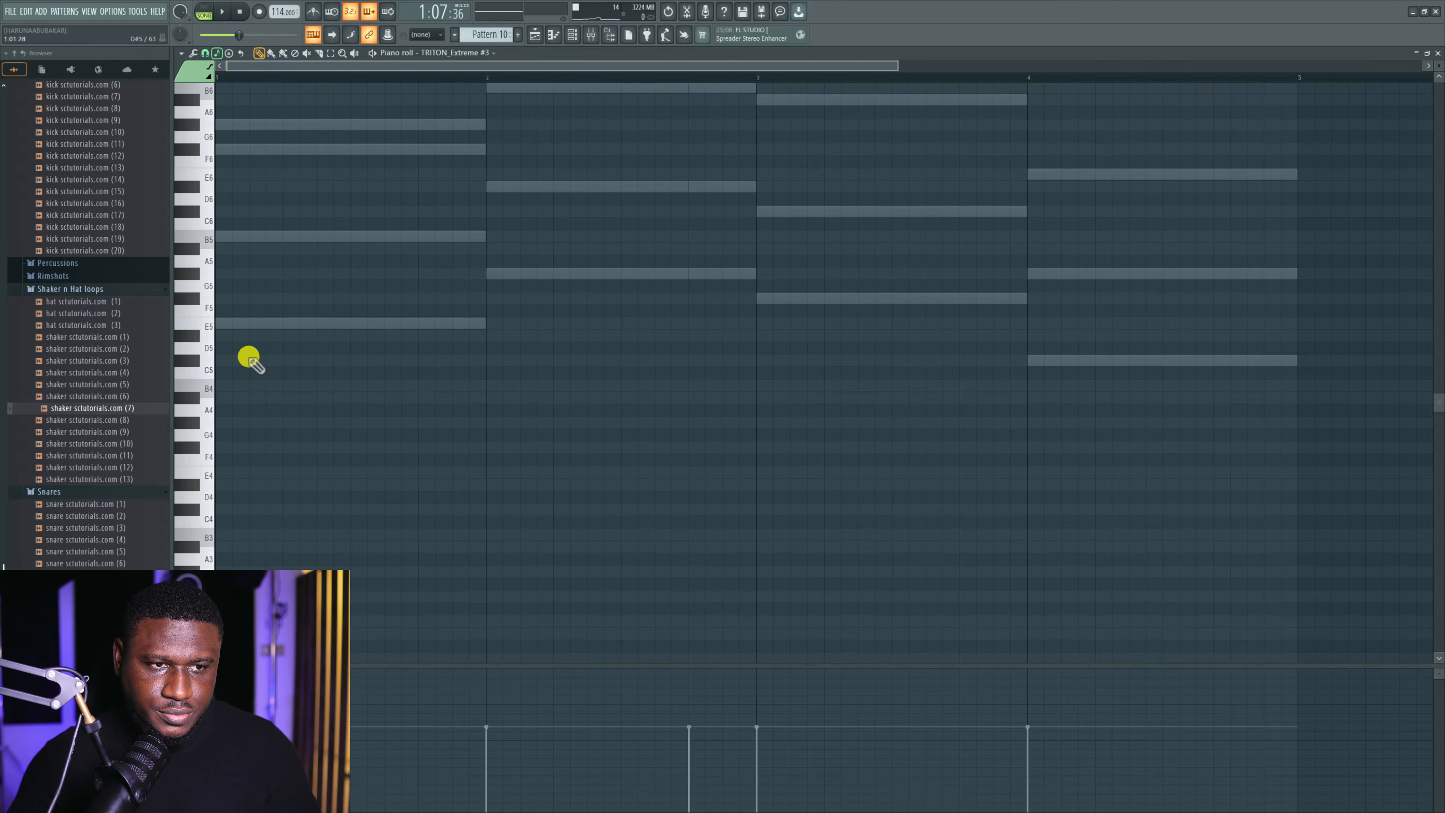
click(572, 35)
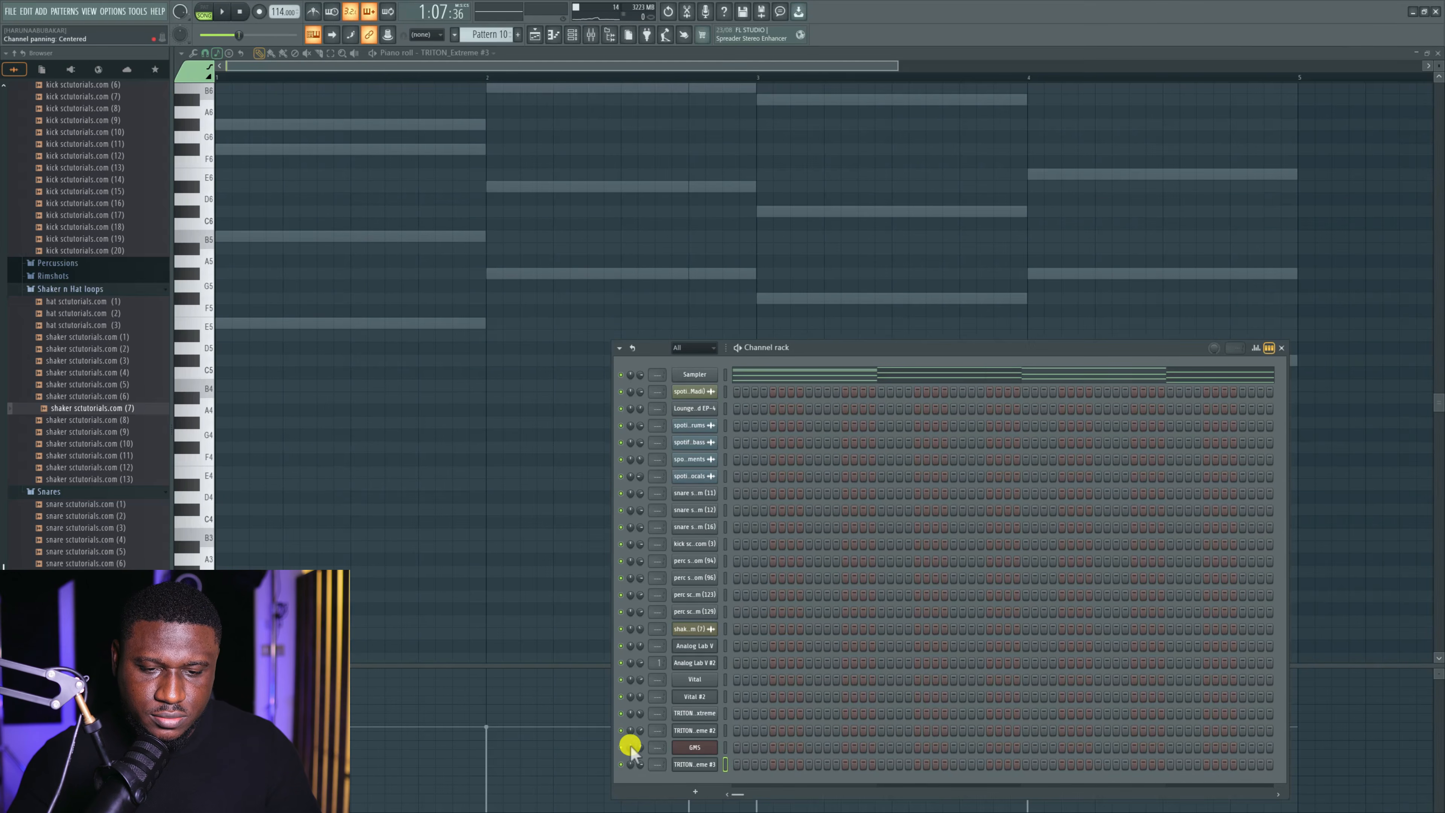
scroll(184, 297, up, 5)
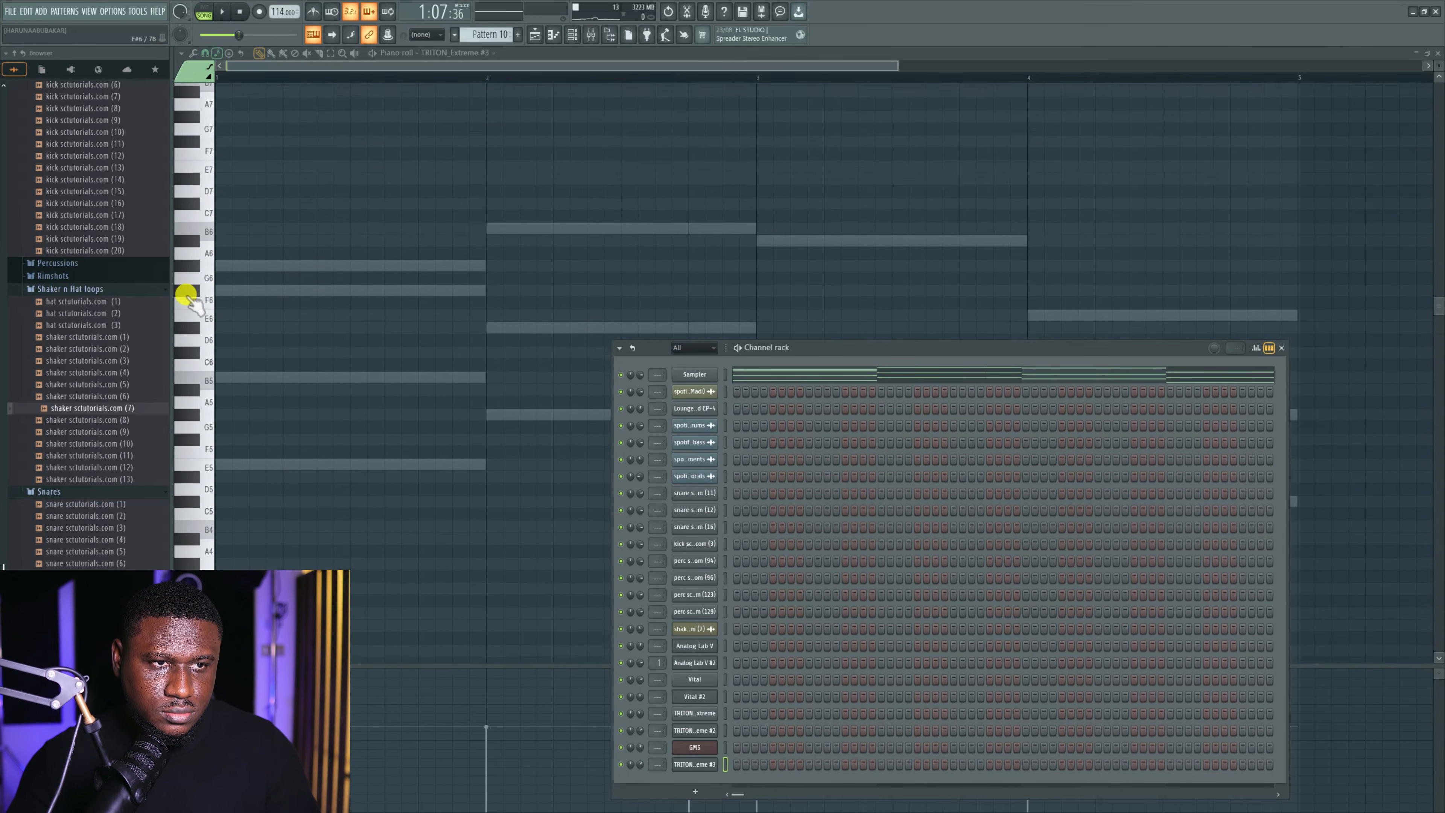
key(F6)
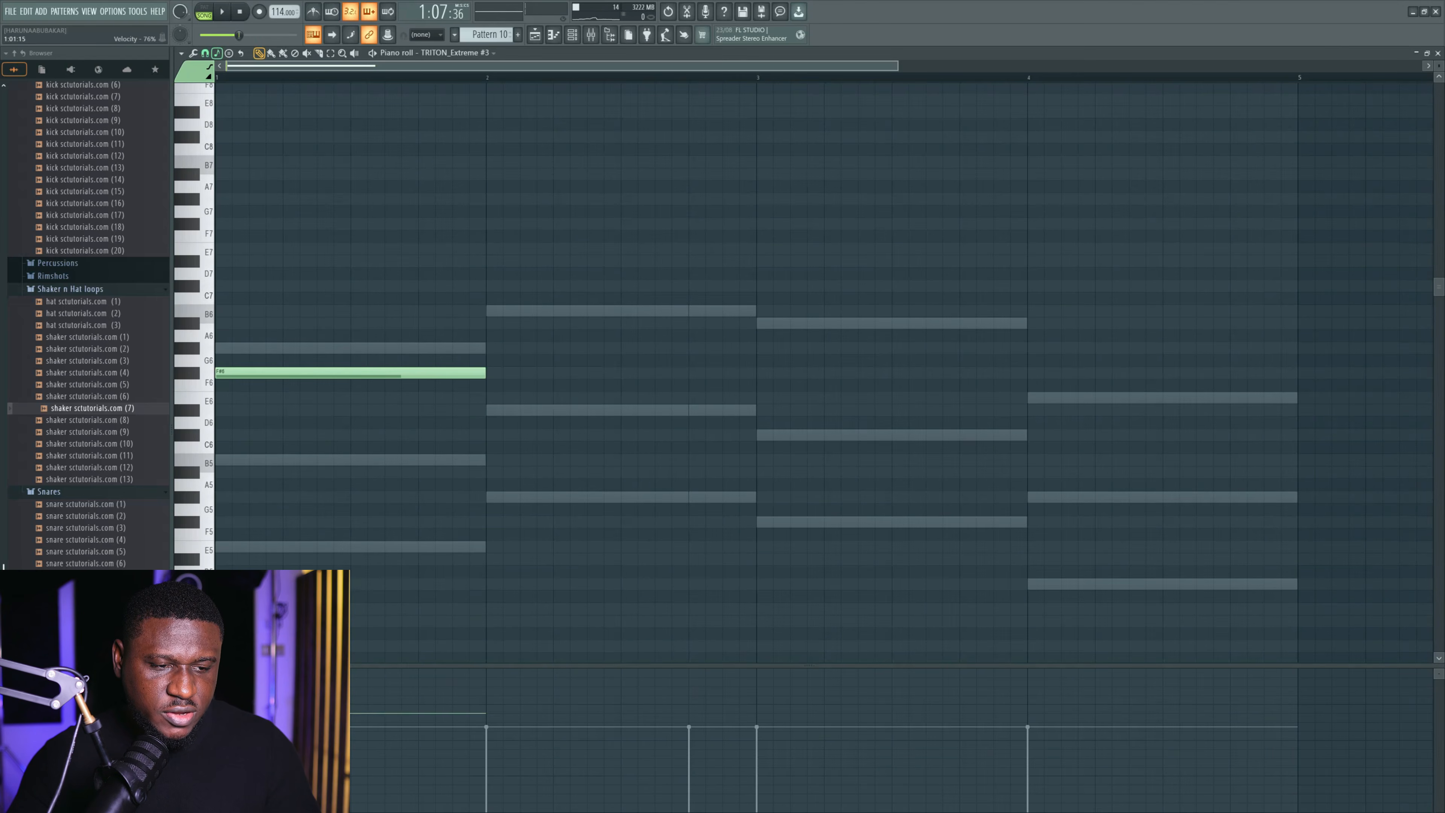
drag(316, 388, 296, 548)
key(space)
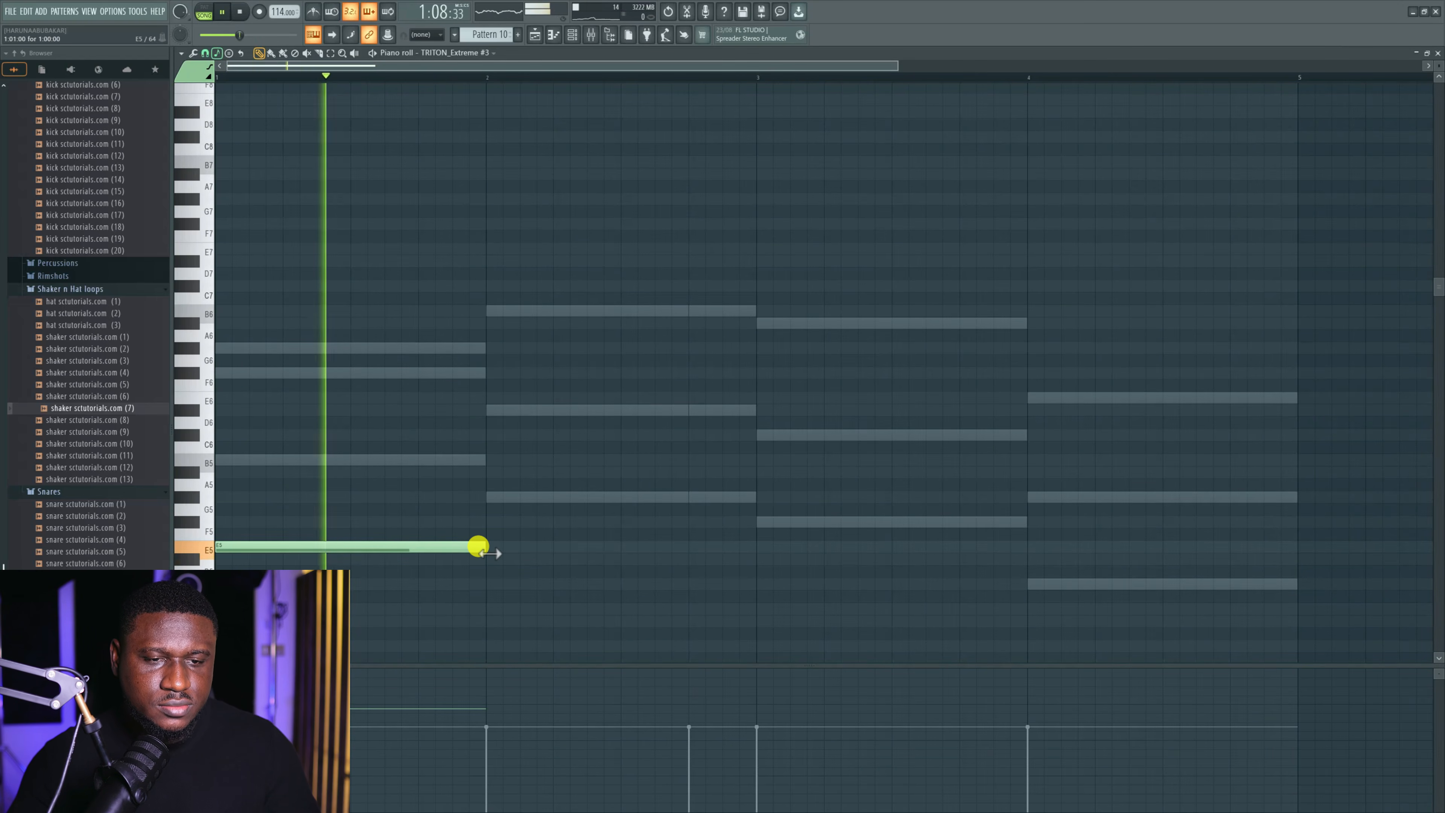
Shorten the first melody note to less than a bar, move it up to B5 and audition it with the song.
key(space)
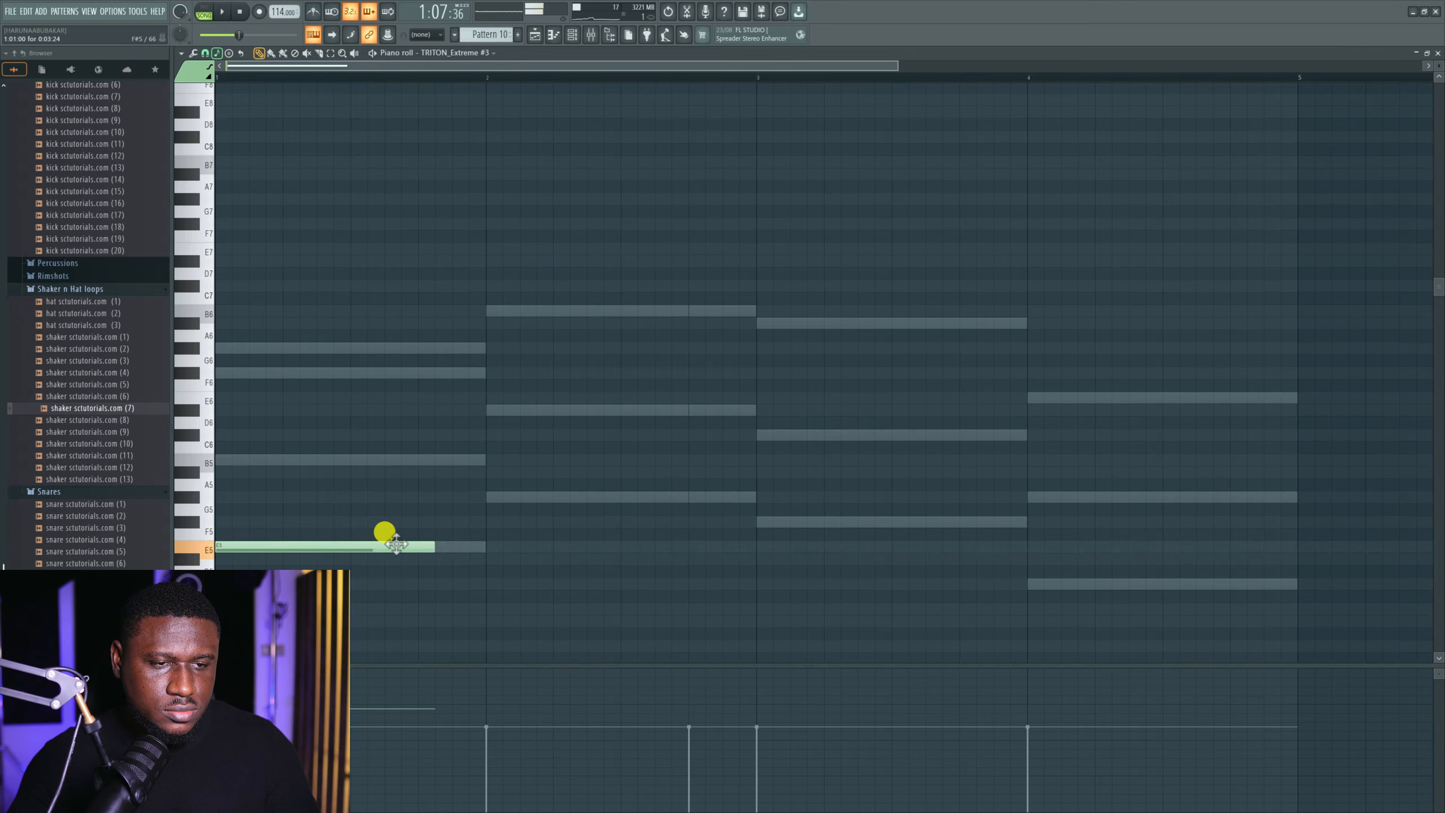
drag(397, 544, 371, 472)
key(space)
key(space)
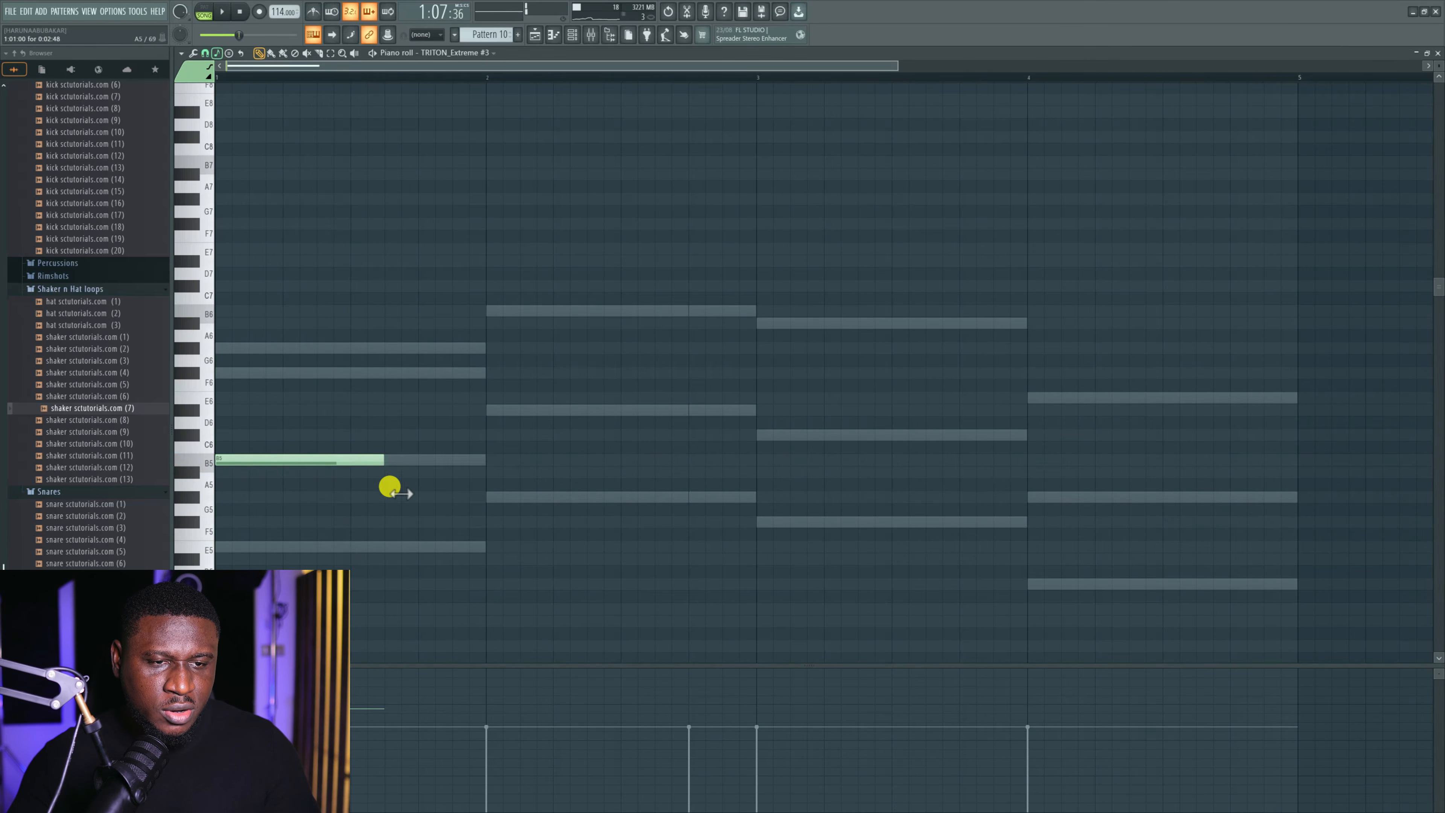
key(space)
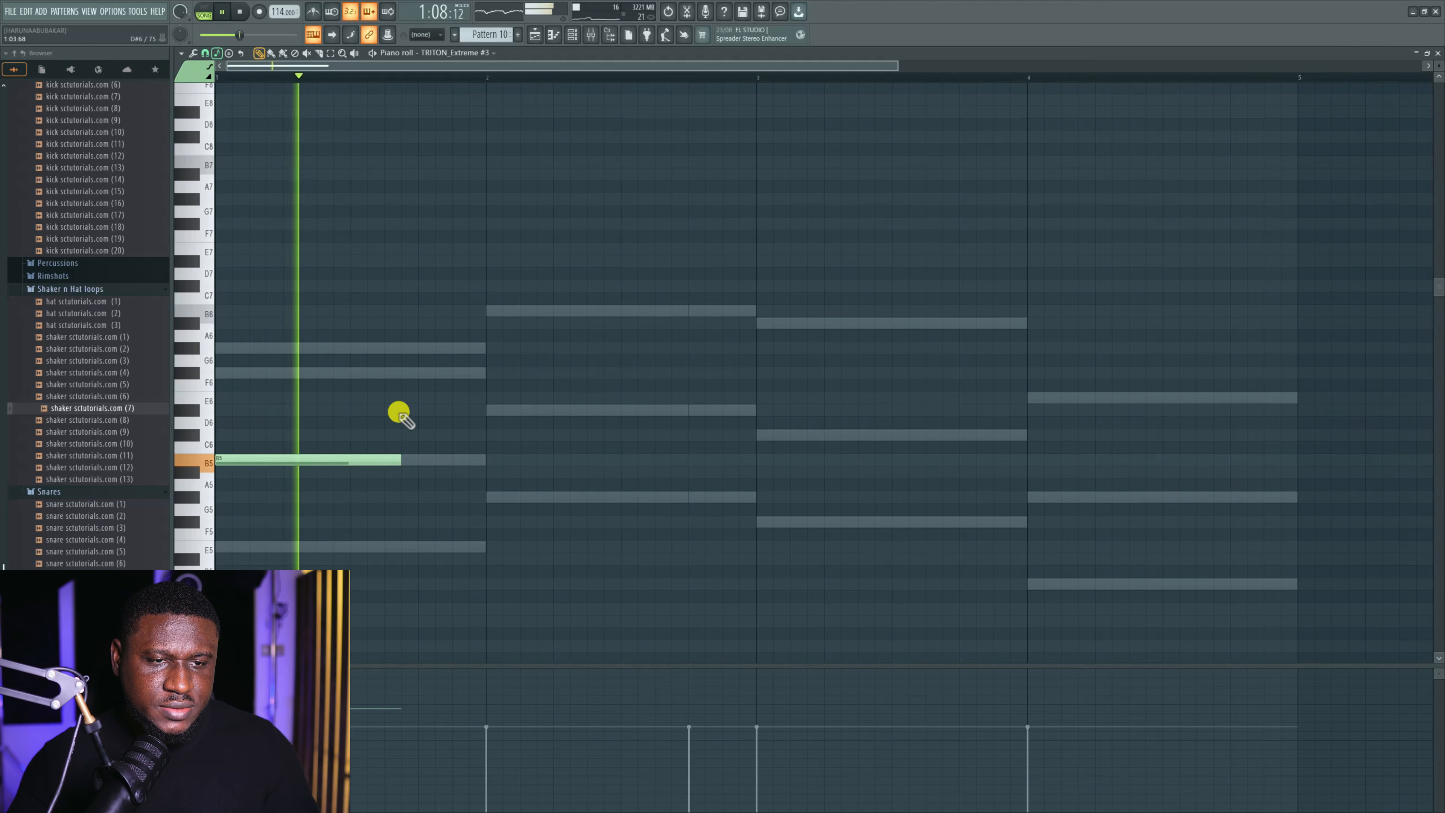
Build the four-bar viola melody B5, D#6, C#6, F#6, G#6, D#6, C#6, B5, with a three-beat and a one-beat note per bar.
click(438, 411)
drag(454, 422, 439, 411)
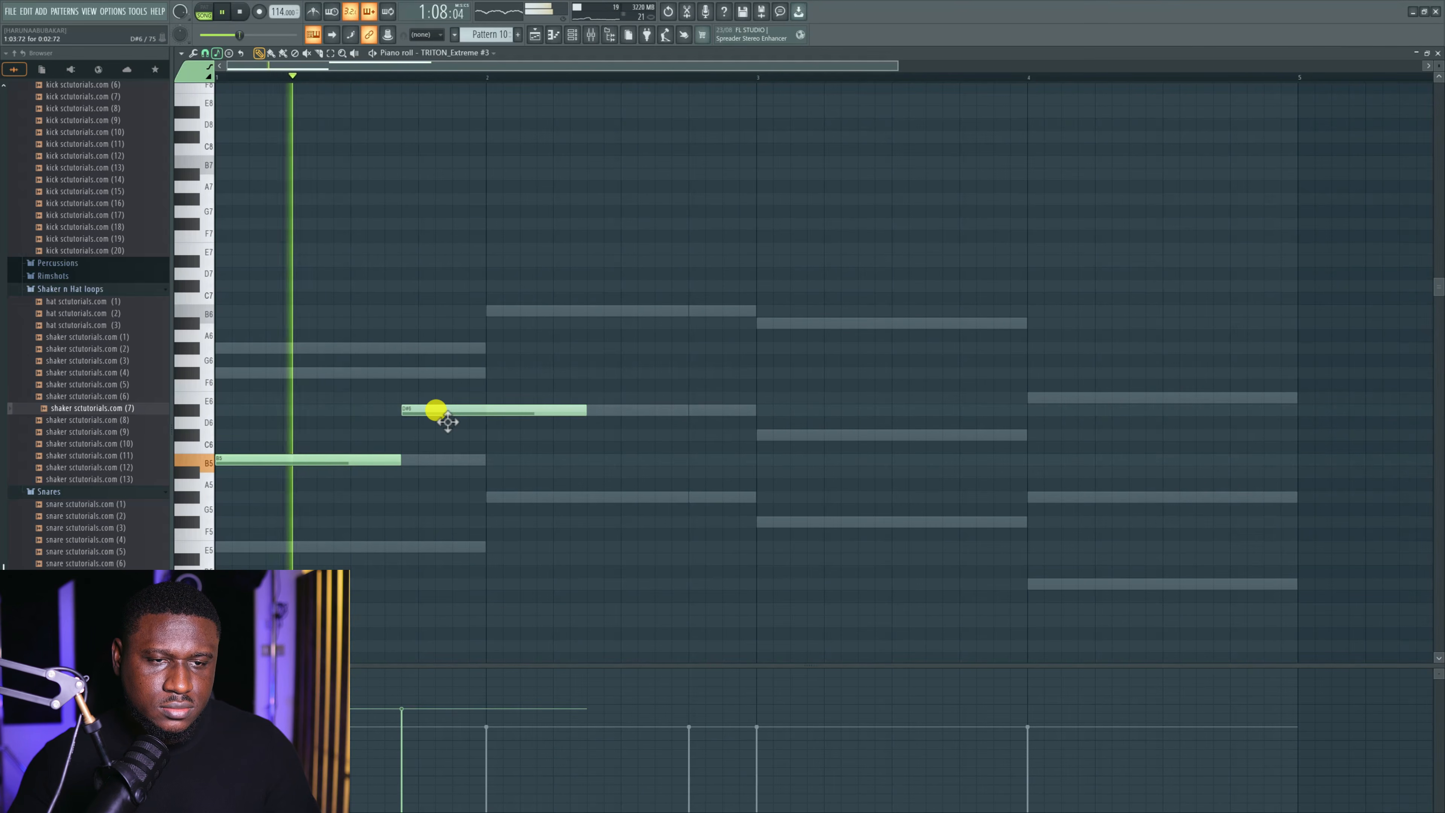
drag(585, 411, 502, 411)
drag(408, 415, 424, 411)
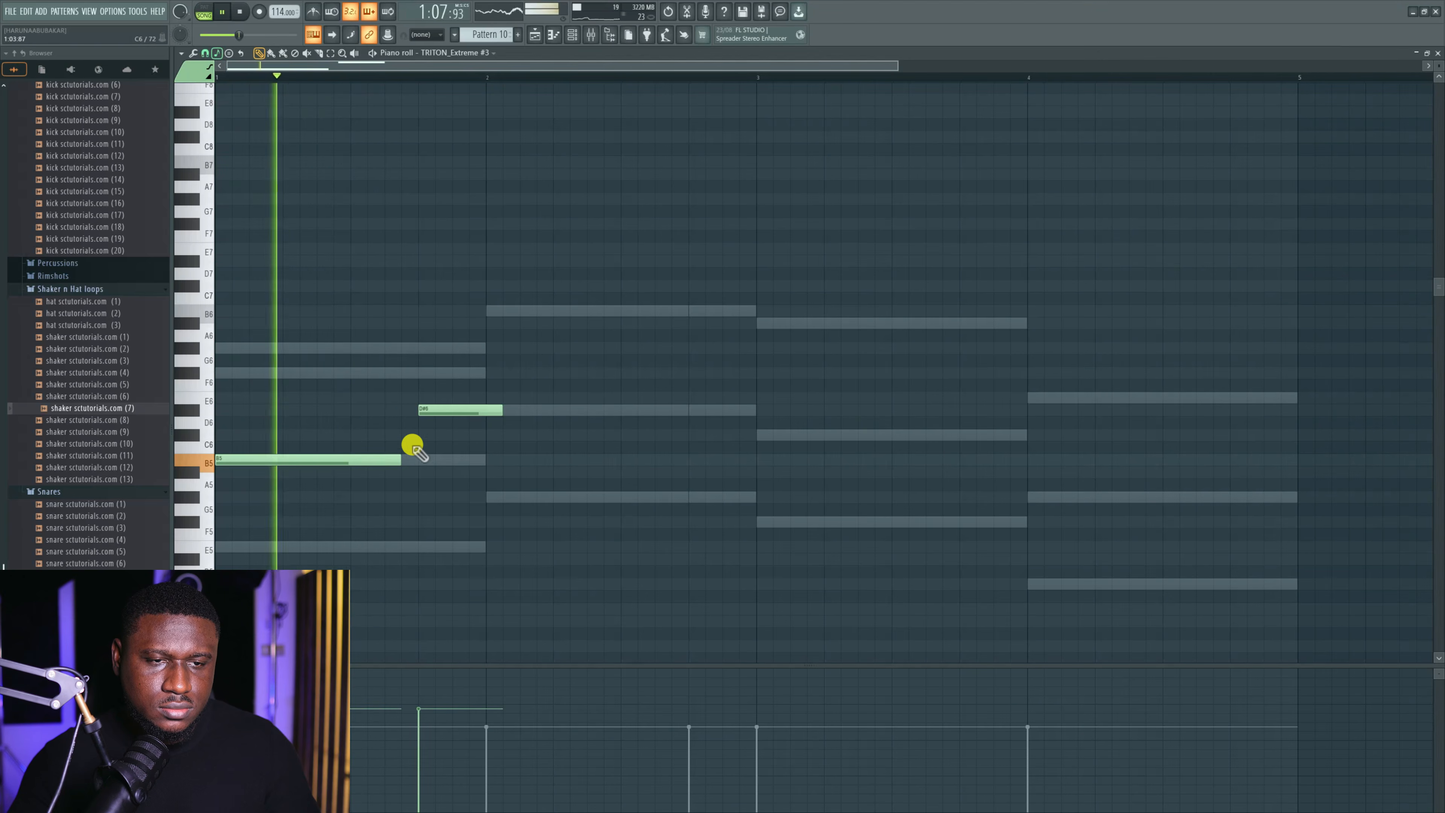
drag(403, 459, 416, 455)
drag(501, 410, 486, 411)
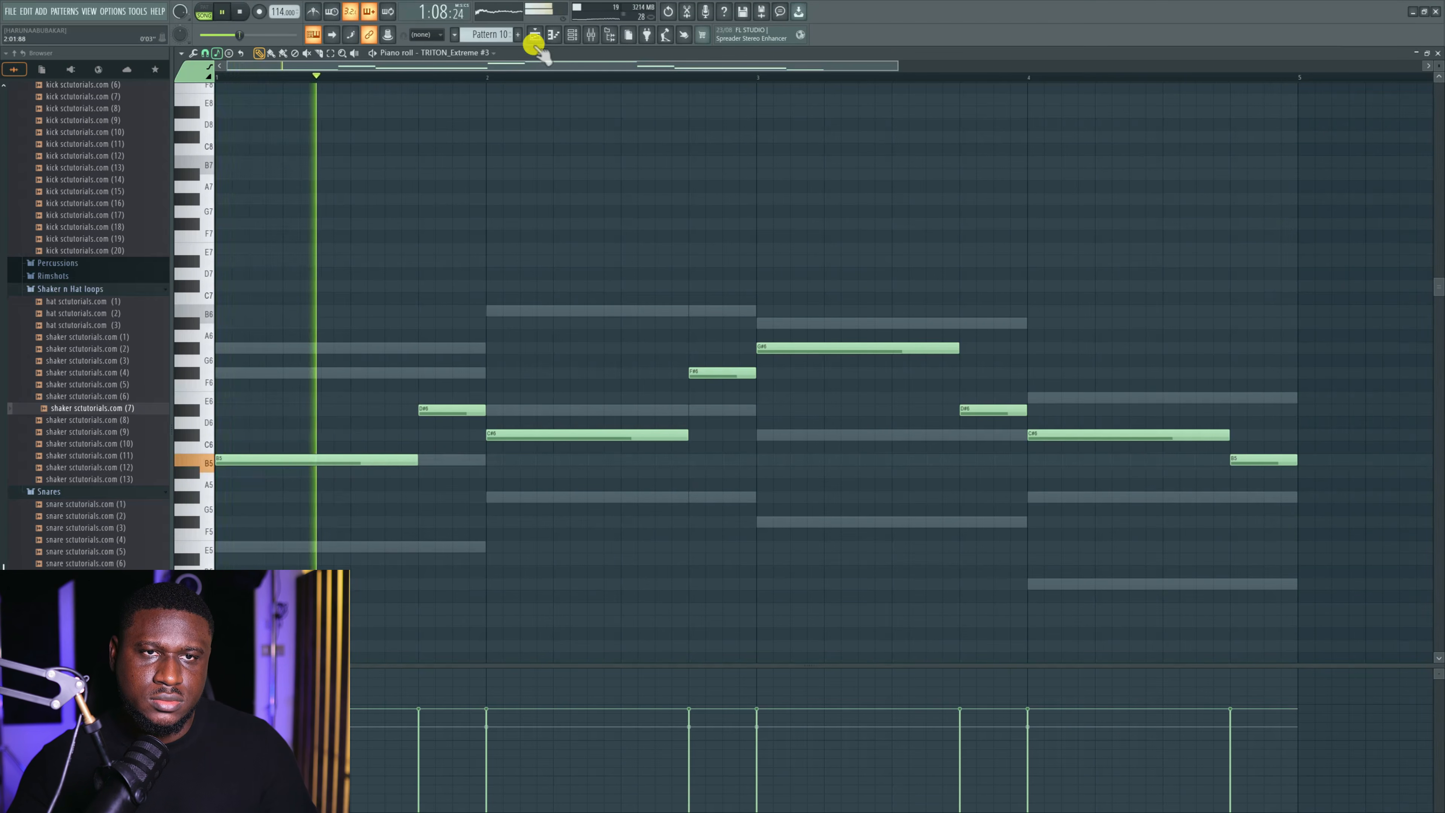
Lower the TRITON_Extreme #3 channel volume and scale down the melody's note velocities with the level scaling Multiply setting.
click(571, 35)
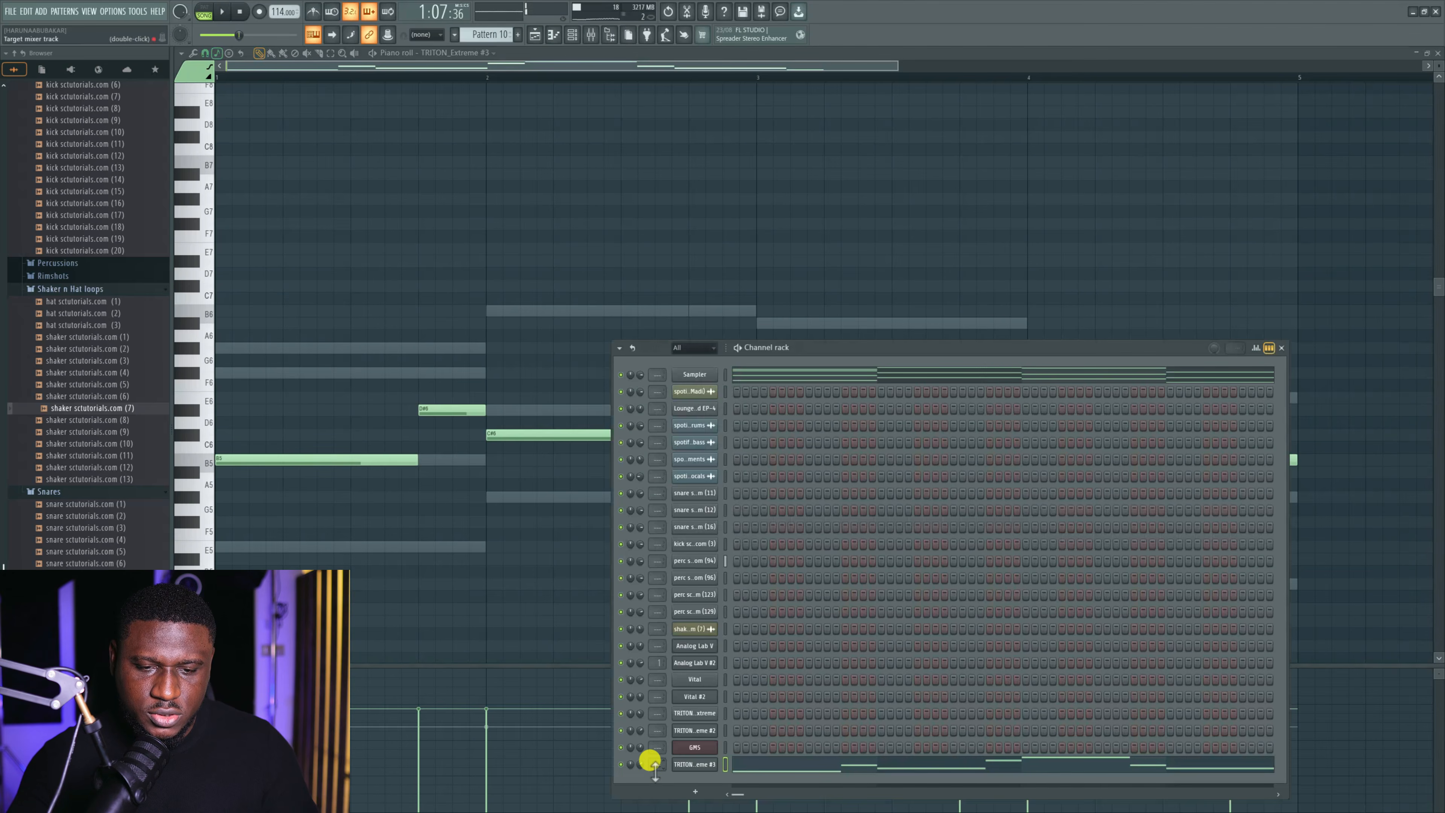
drag(642, 765, 642, 775)
key(space)
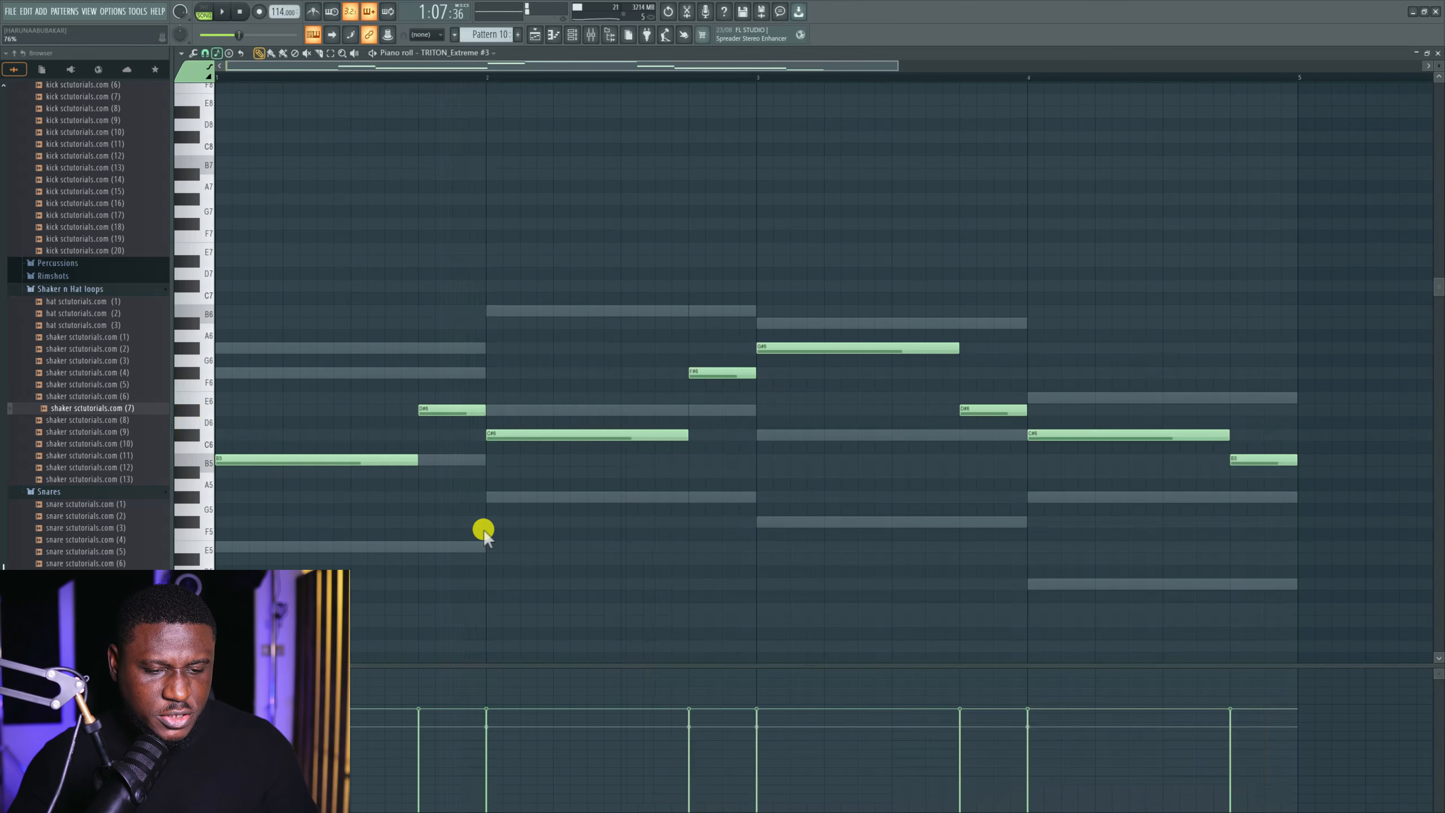
key(alt+x)
key(space)
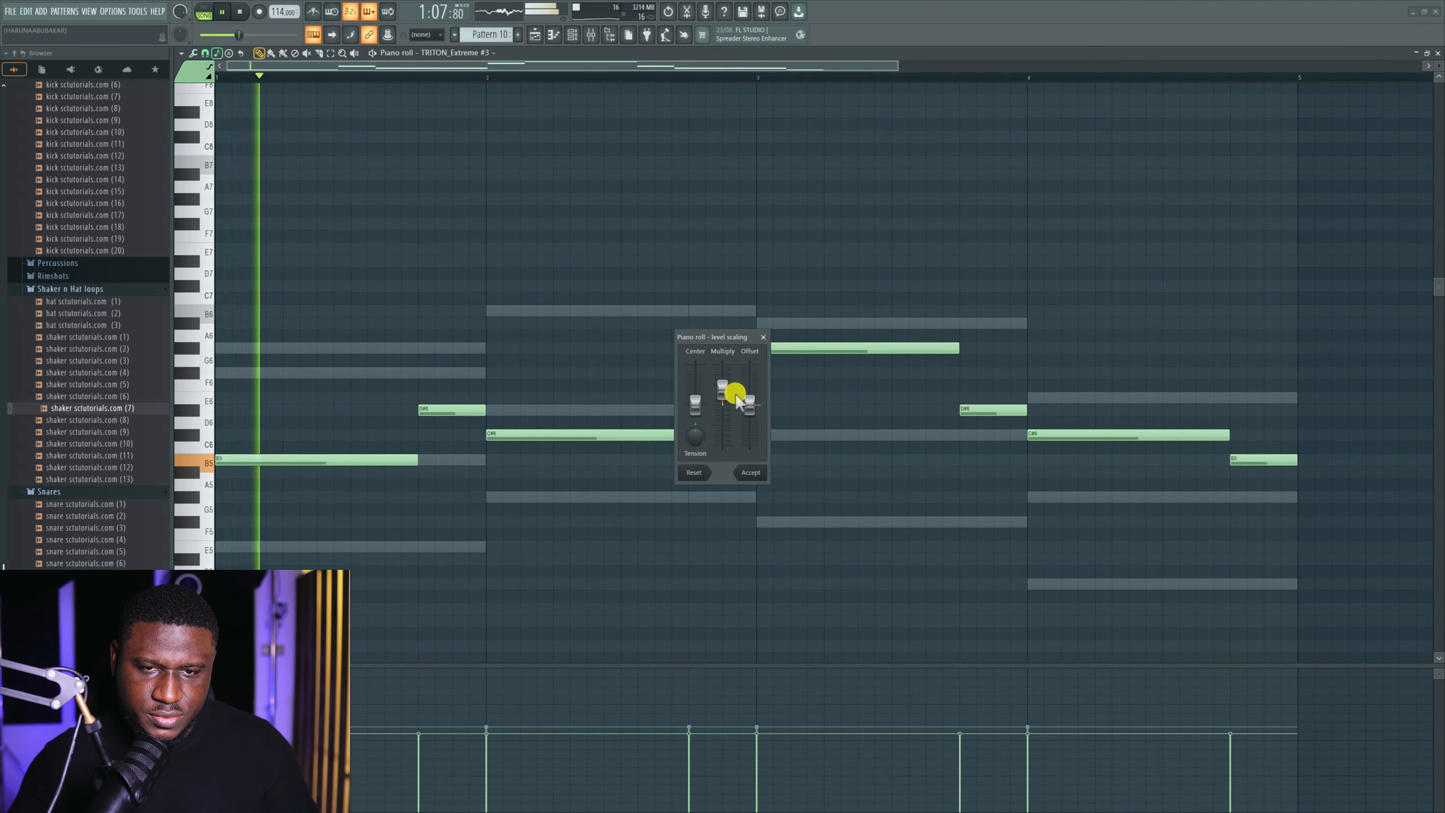
click(751, 474)
Duplicate the Pattern 10 clip in the playlist so it fills the hook through bar 40.
click(545, 34)
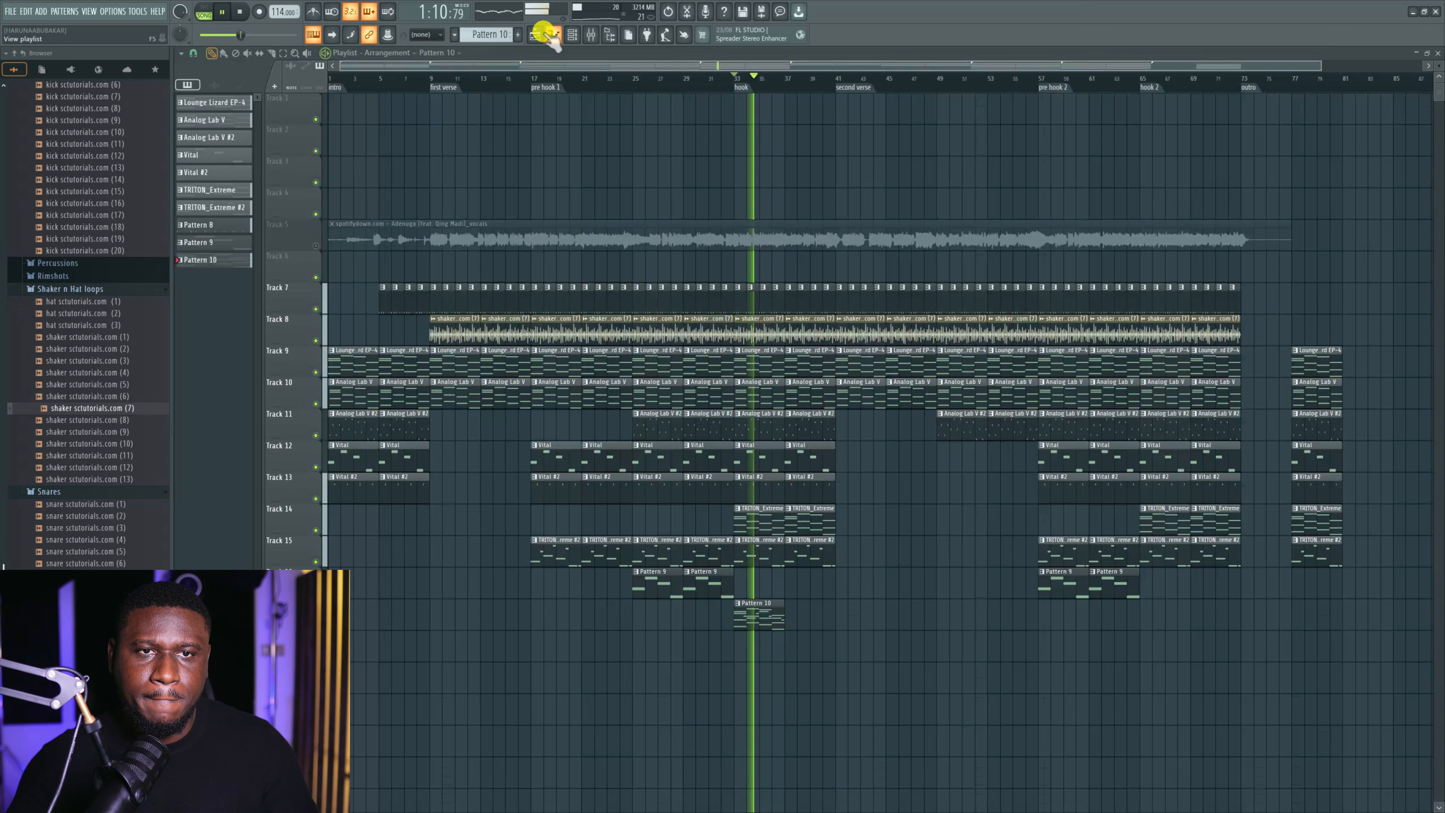
click(734, 625)
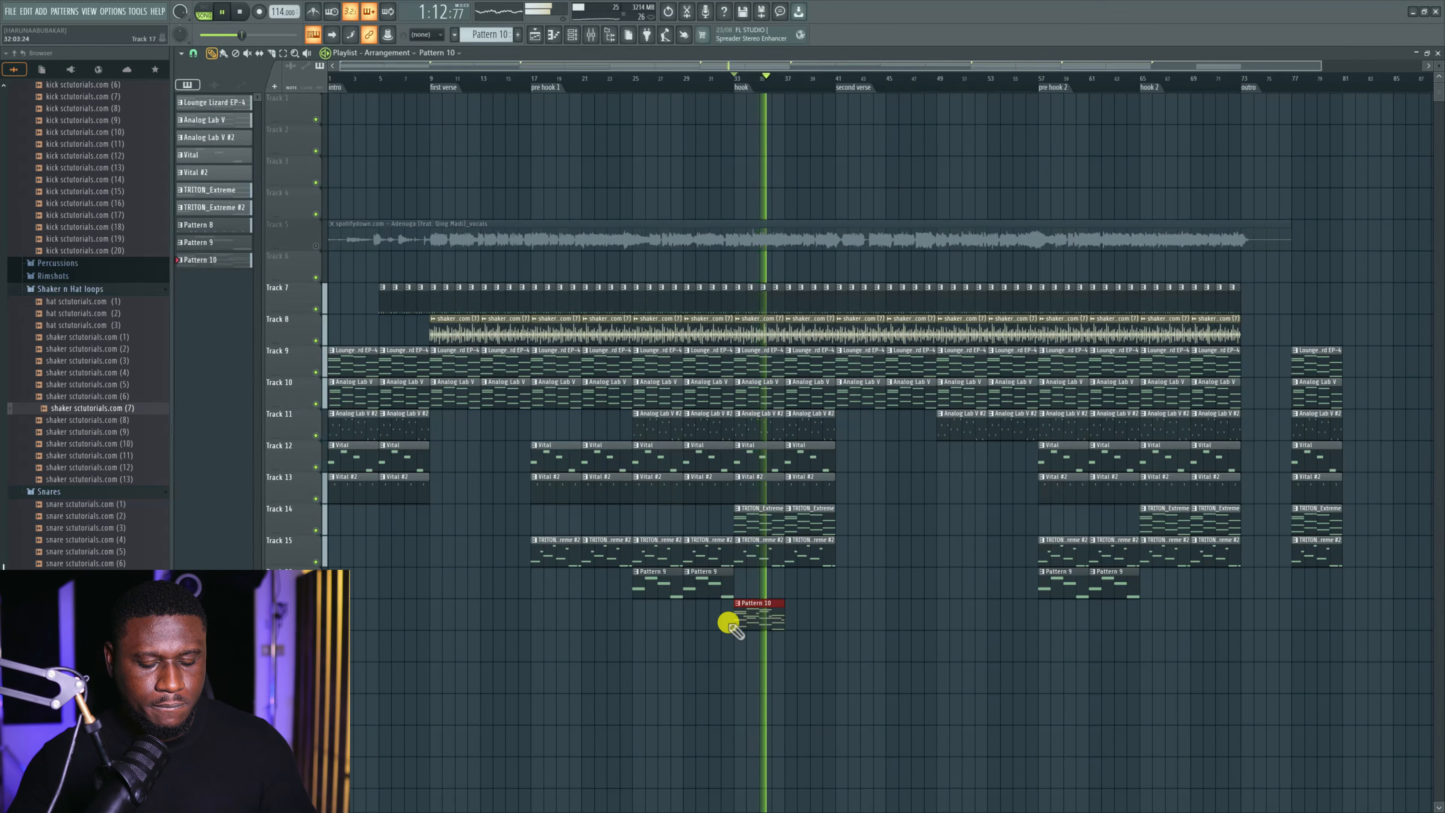
key(ctrl+b)
ctrl+click(759, 666)
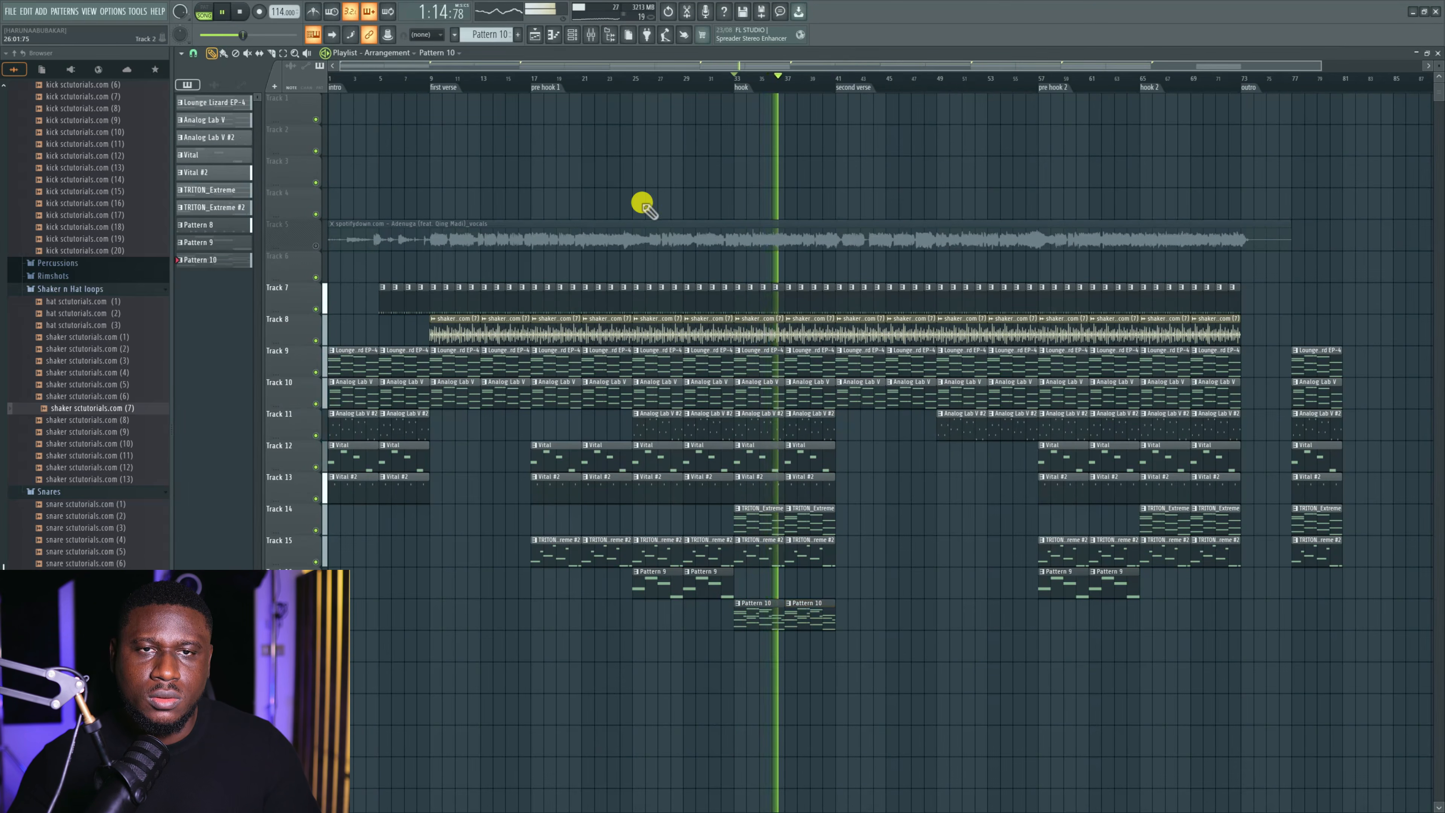
Copy both Pattern 10 clips from the hook to the start of hook 2 at bar 65.
click(571, 34)
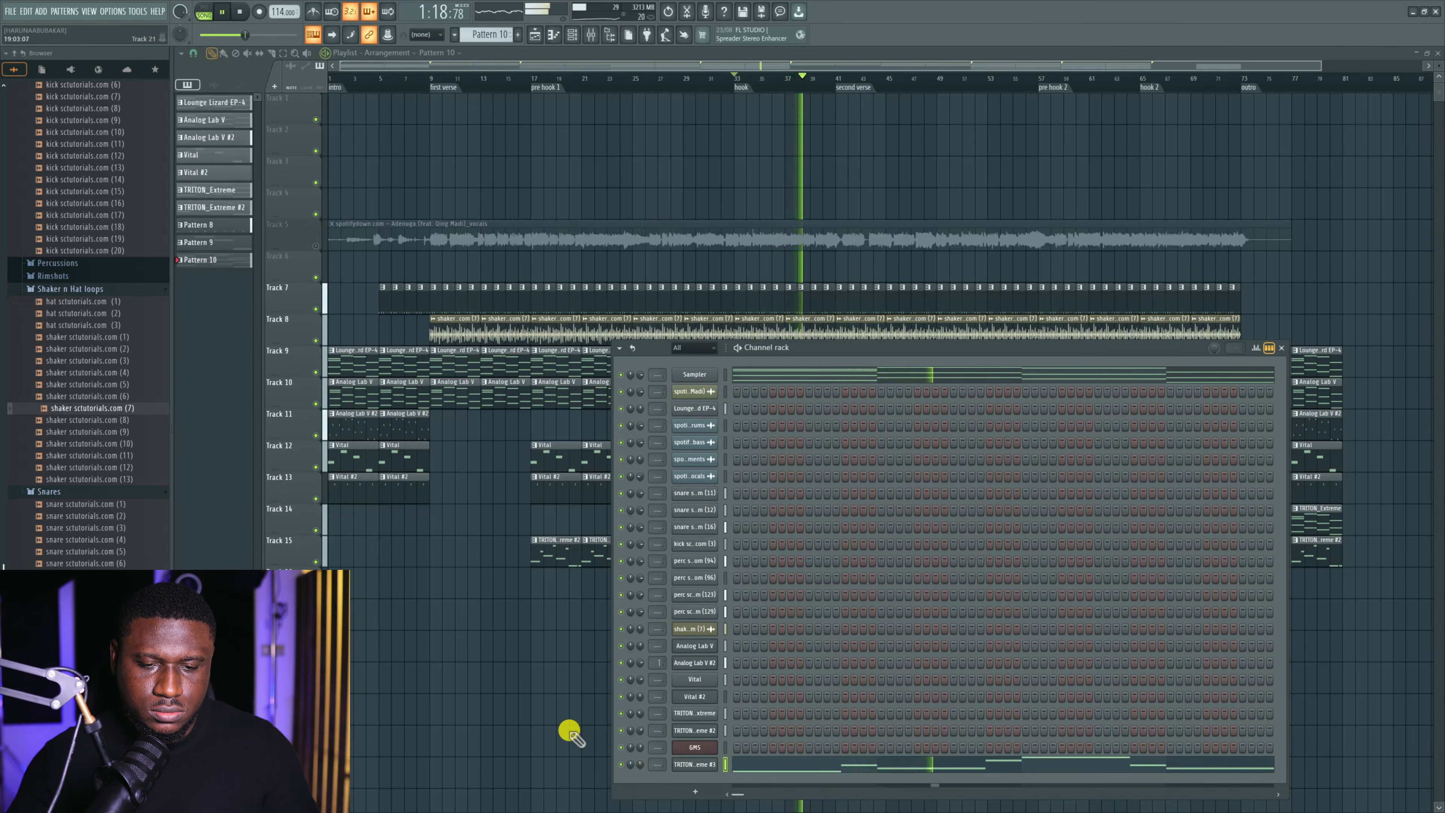
key(F6)
click(796, 615)
drag(796, 616, 1163, 608)
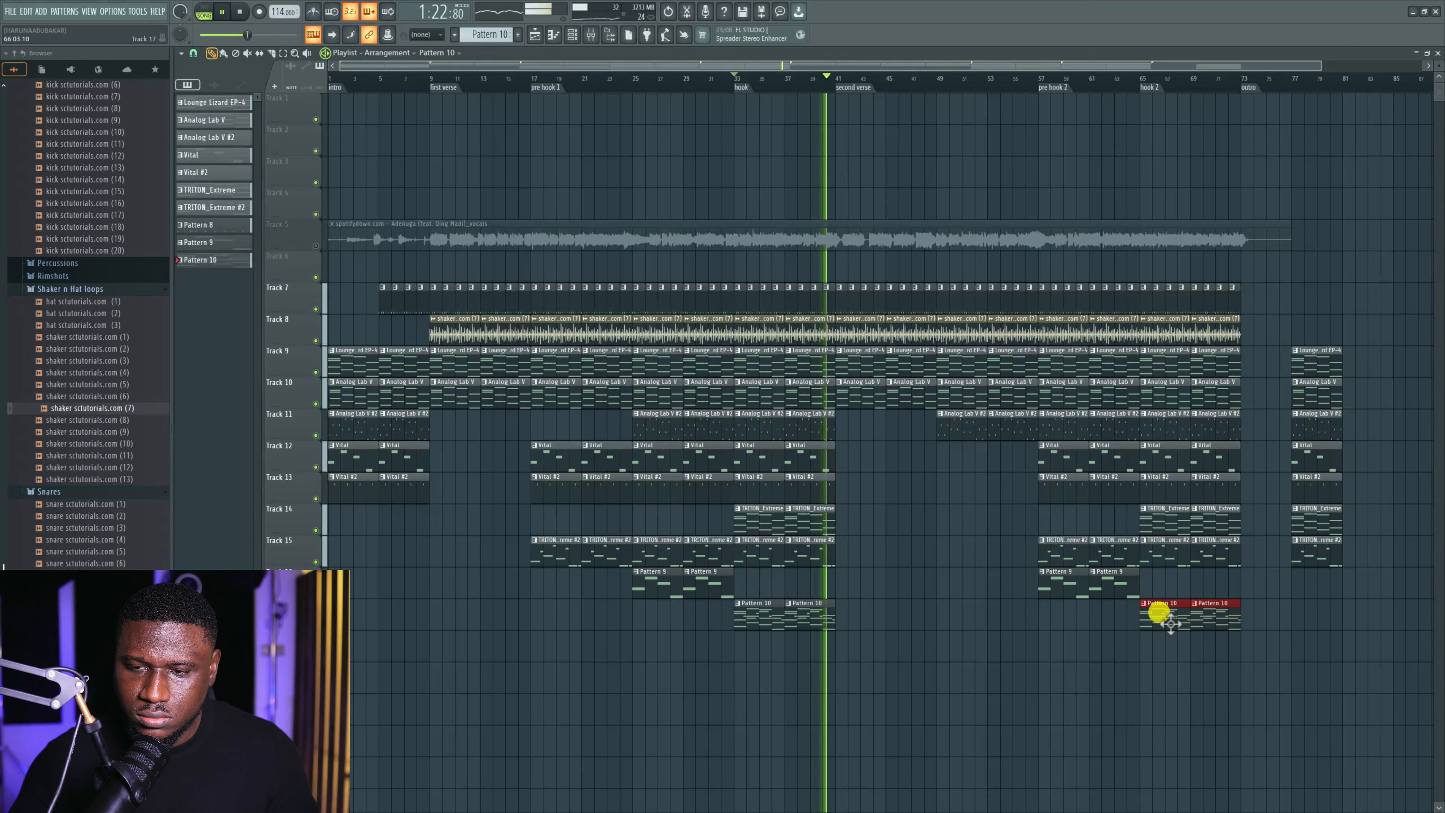
click(871, 655)
key(ctrl+s)
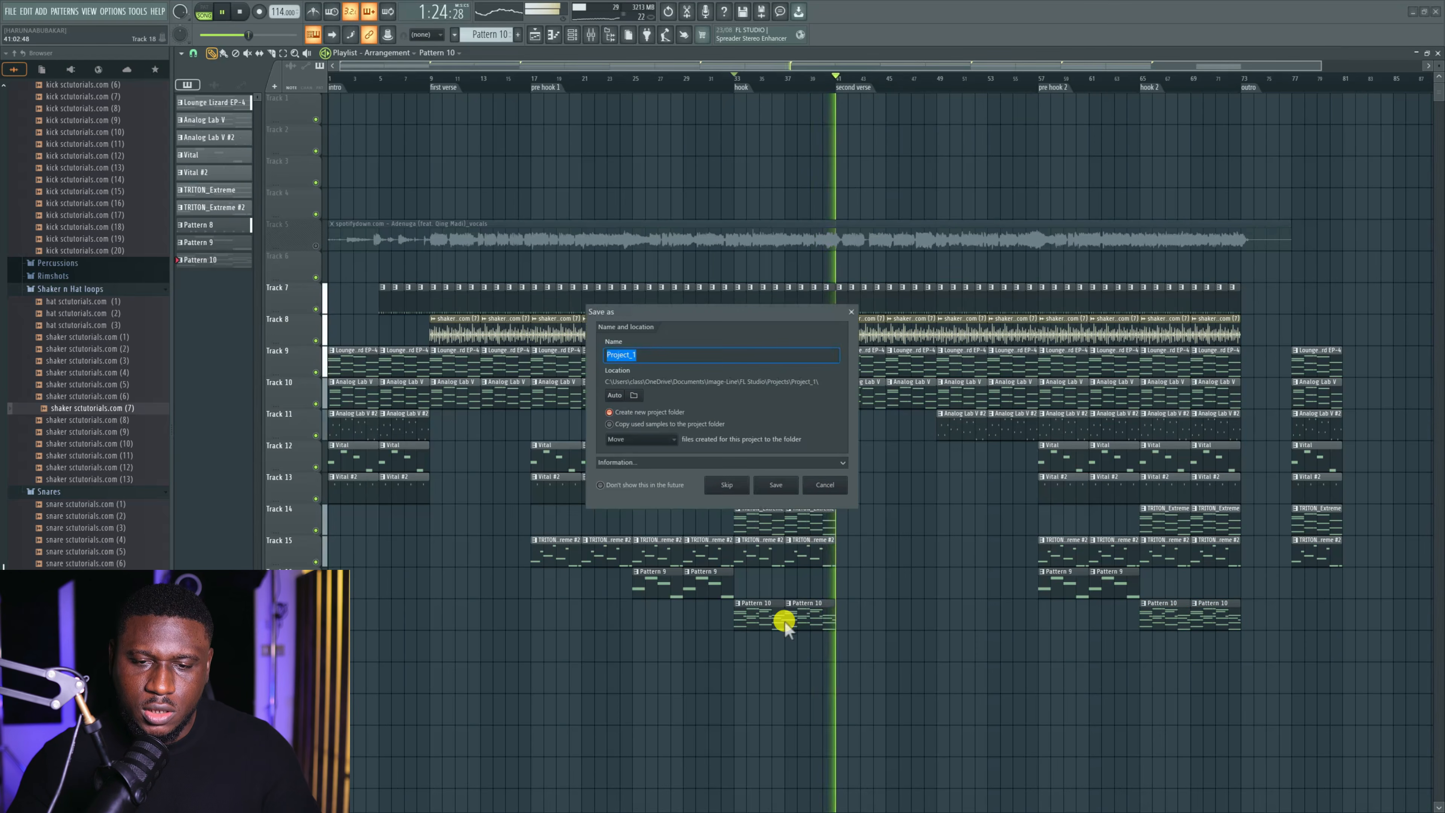
click(824, 485)
key(space)
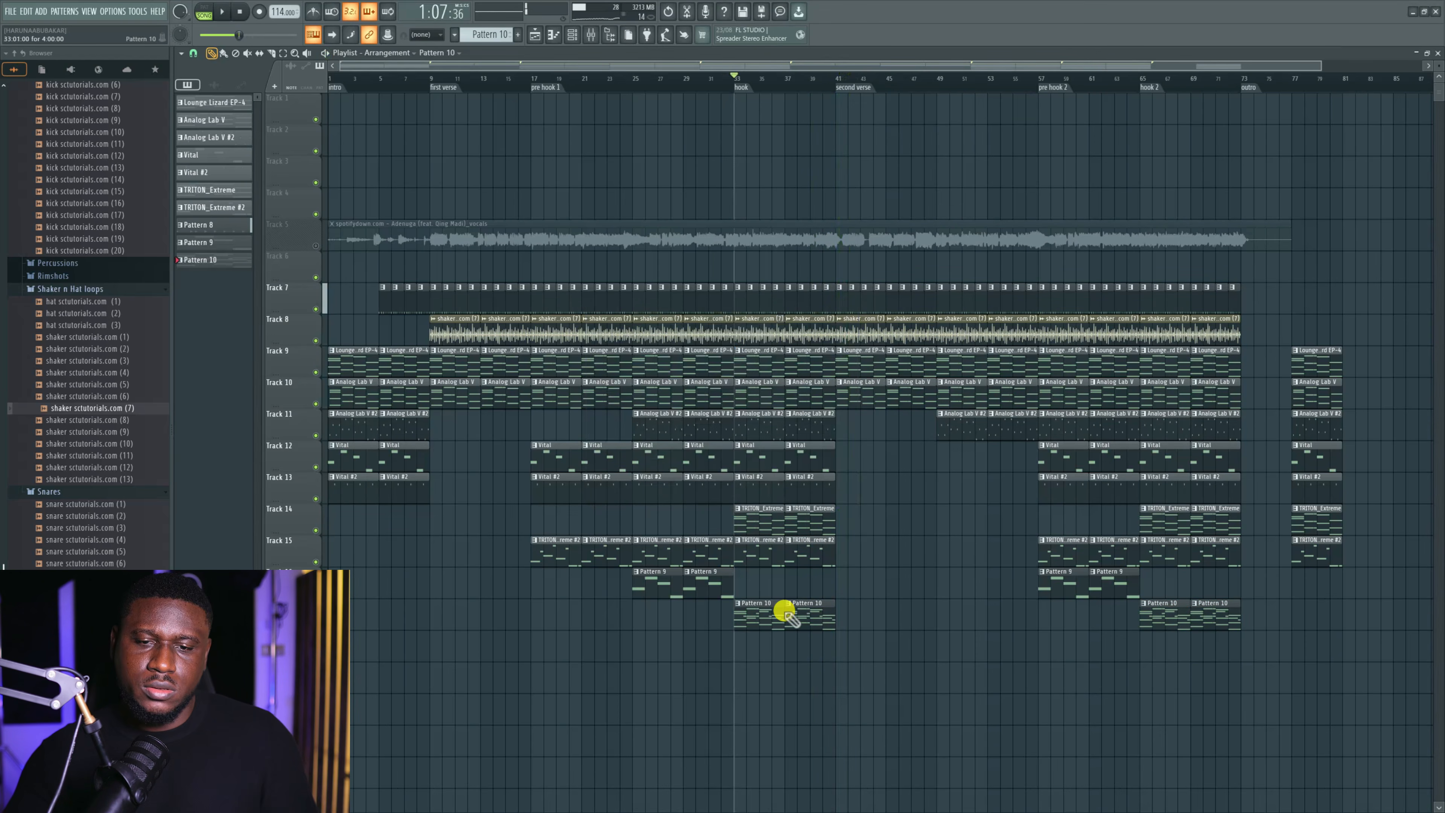
Cut the chord notes from Pattern 10's Sampler channel and paste them into the Sampler of the new Pattern 11.
click(569, 35)
right_click(720, 374)
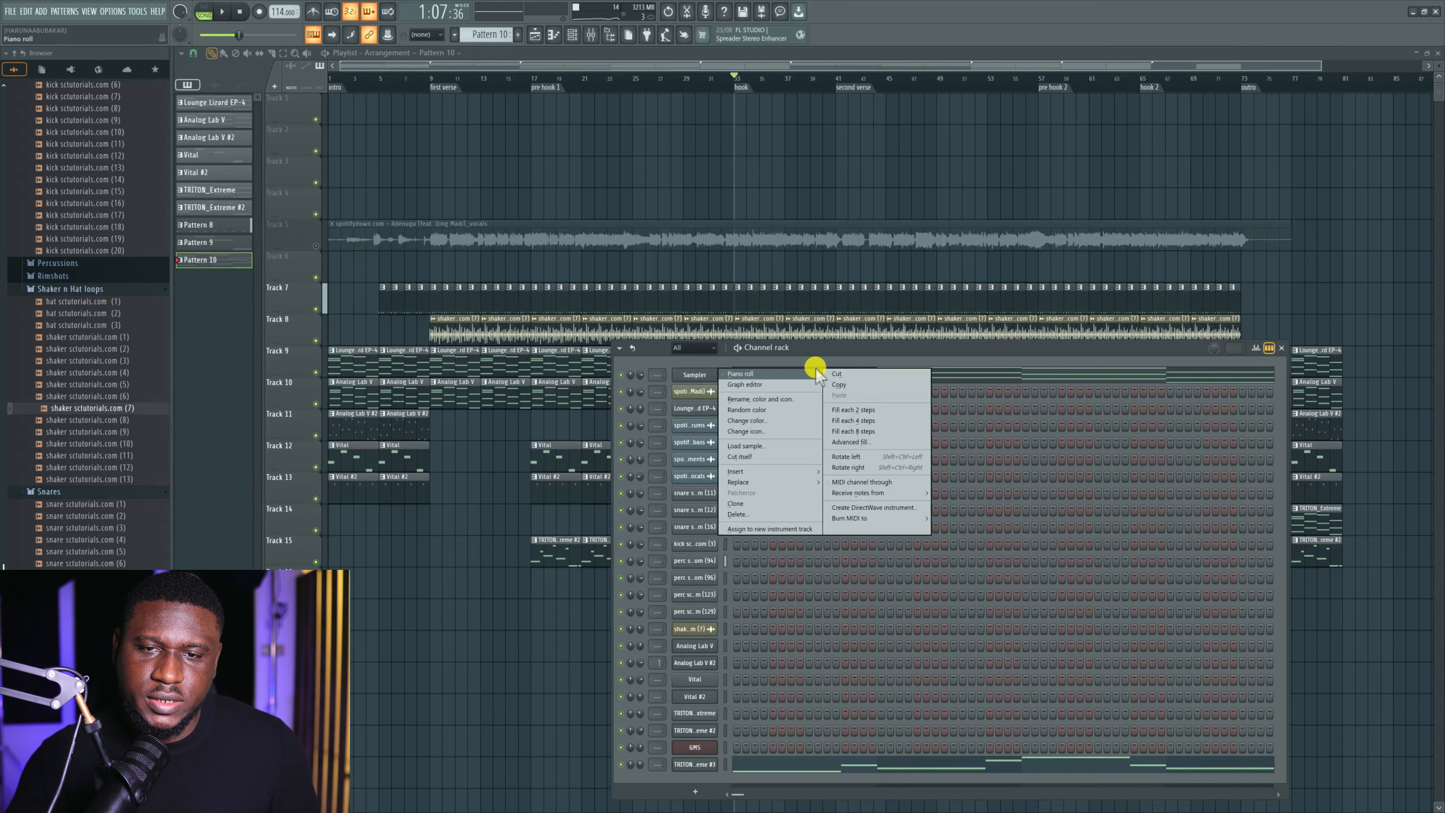
click(842, 374)
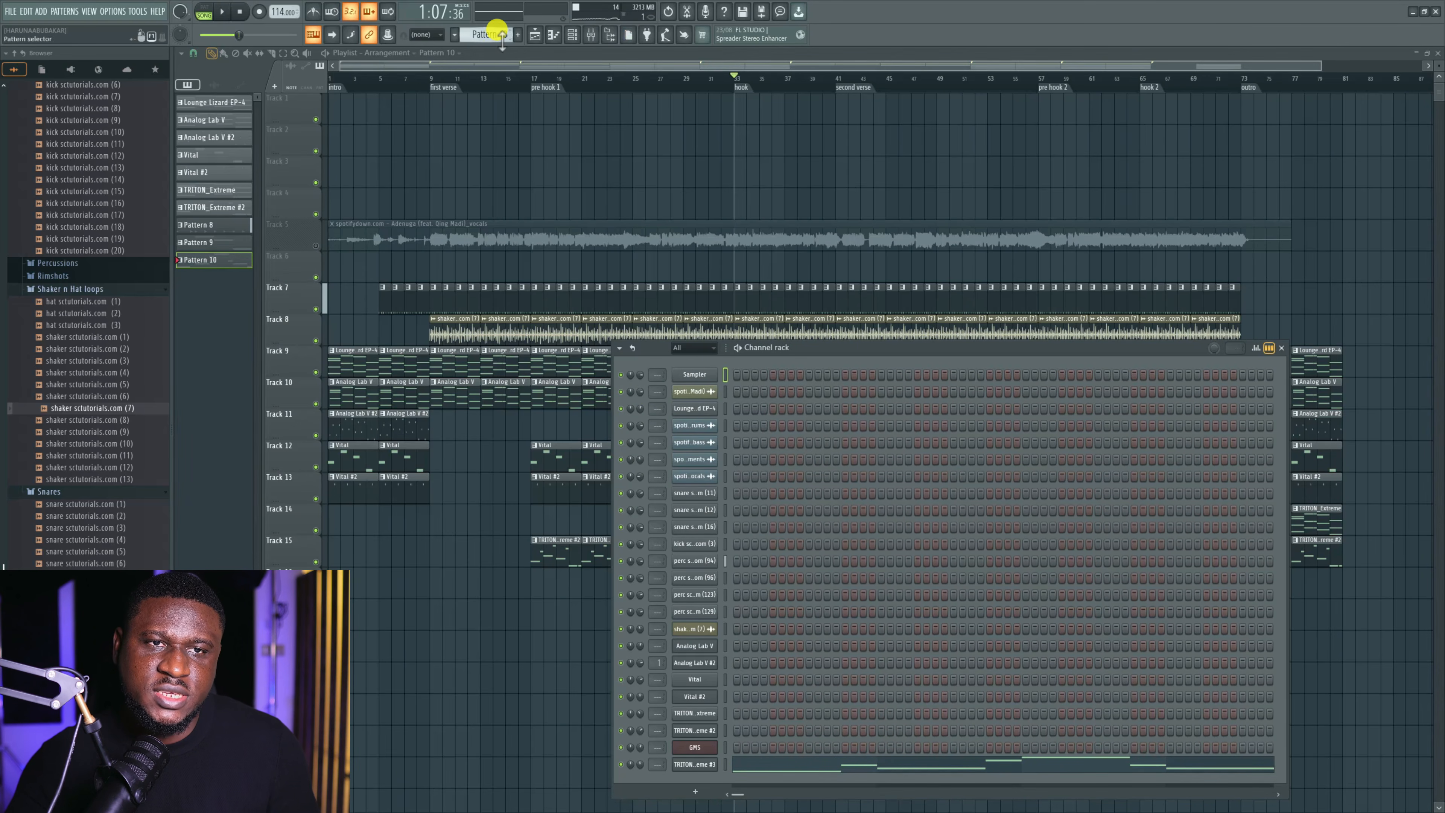
scroll(496, 34, up, 1)
right_click(699, 377)
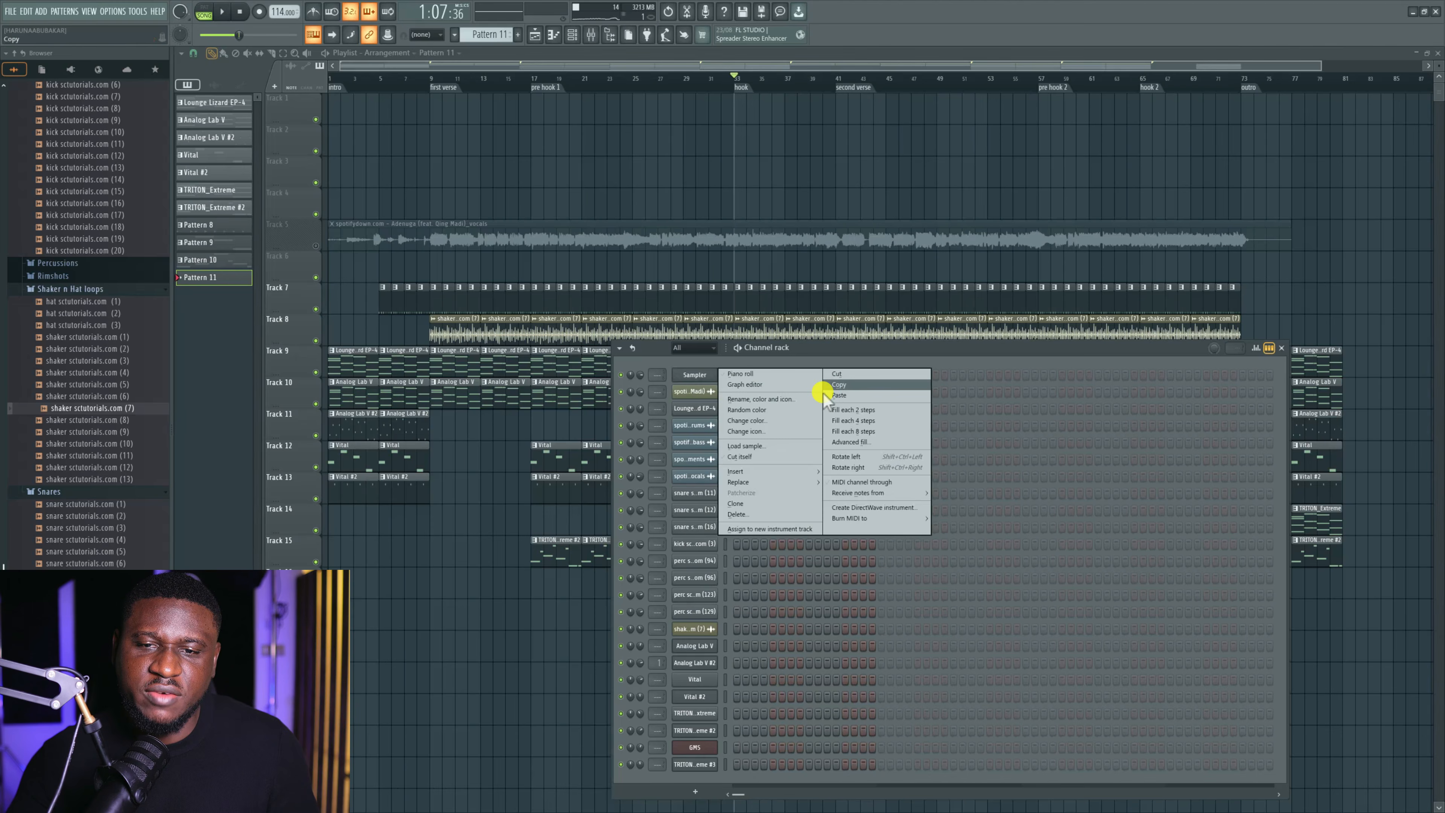
click(841, 394)
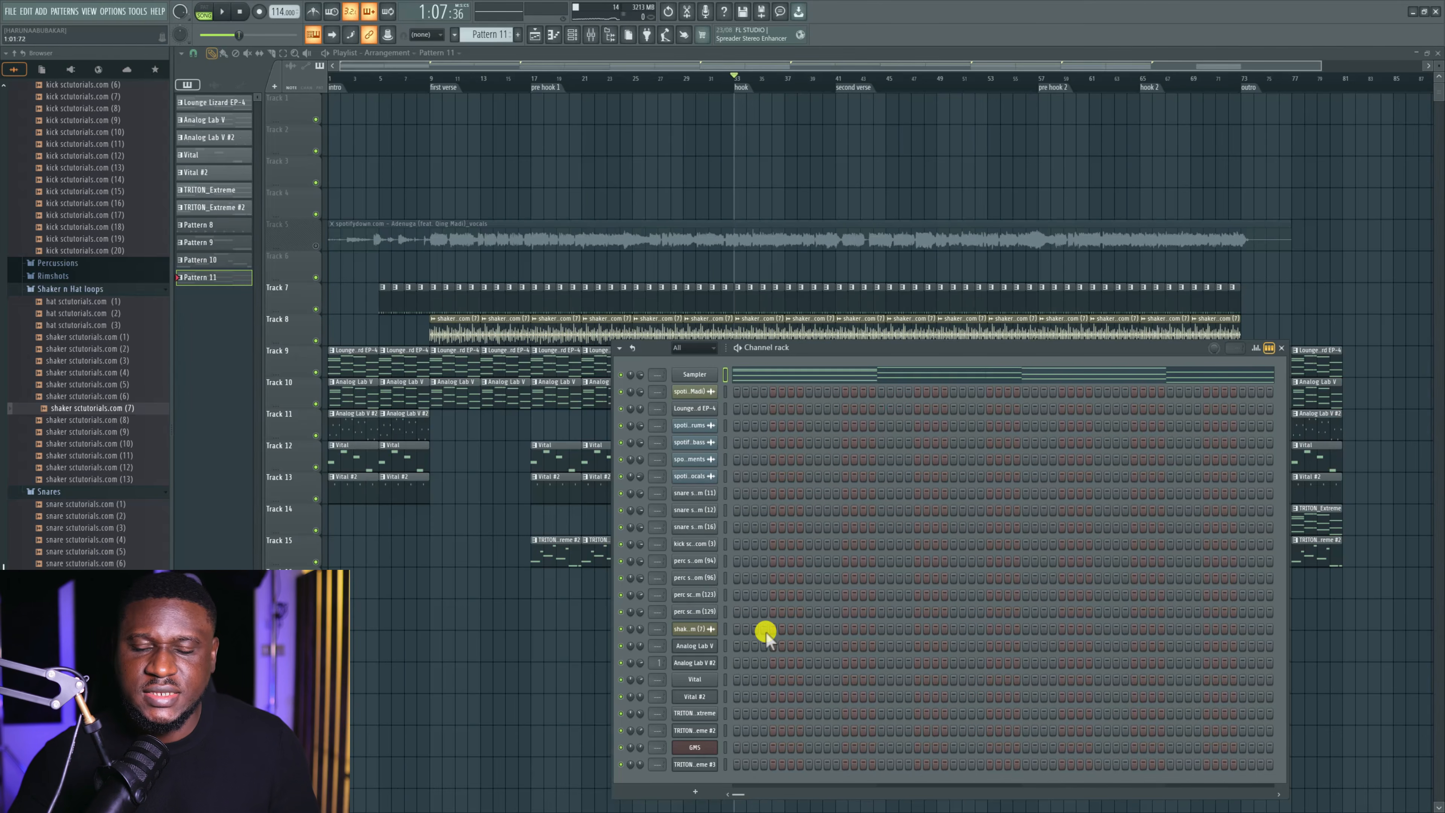
Clone the TRITON_Extreme #3 channel, audition programs in its Strings category and load Wide Oct Strings.
right_click(700, 765)
click(740, 777)
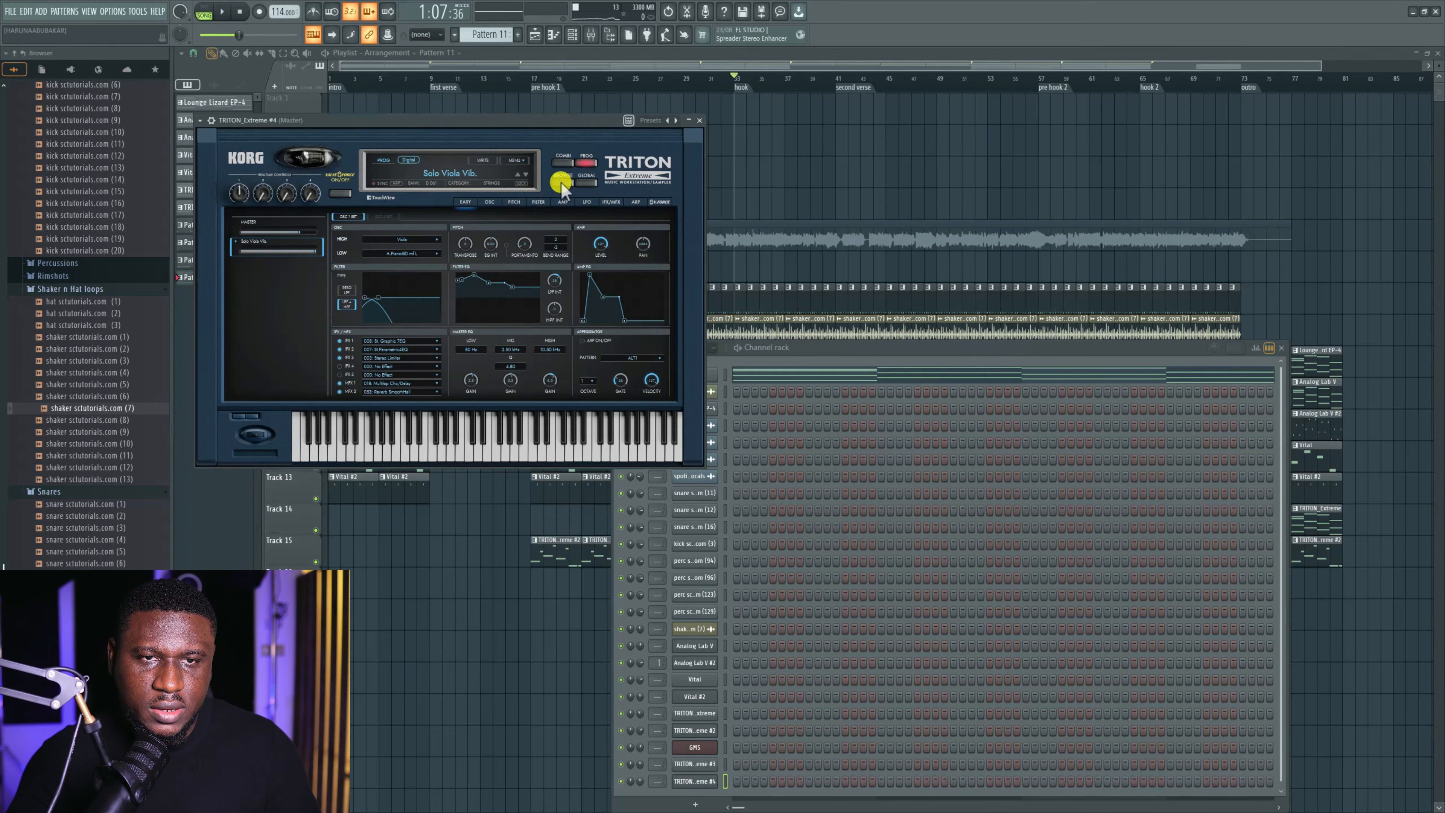
click(562, 183)
click(505, 245)
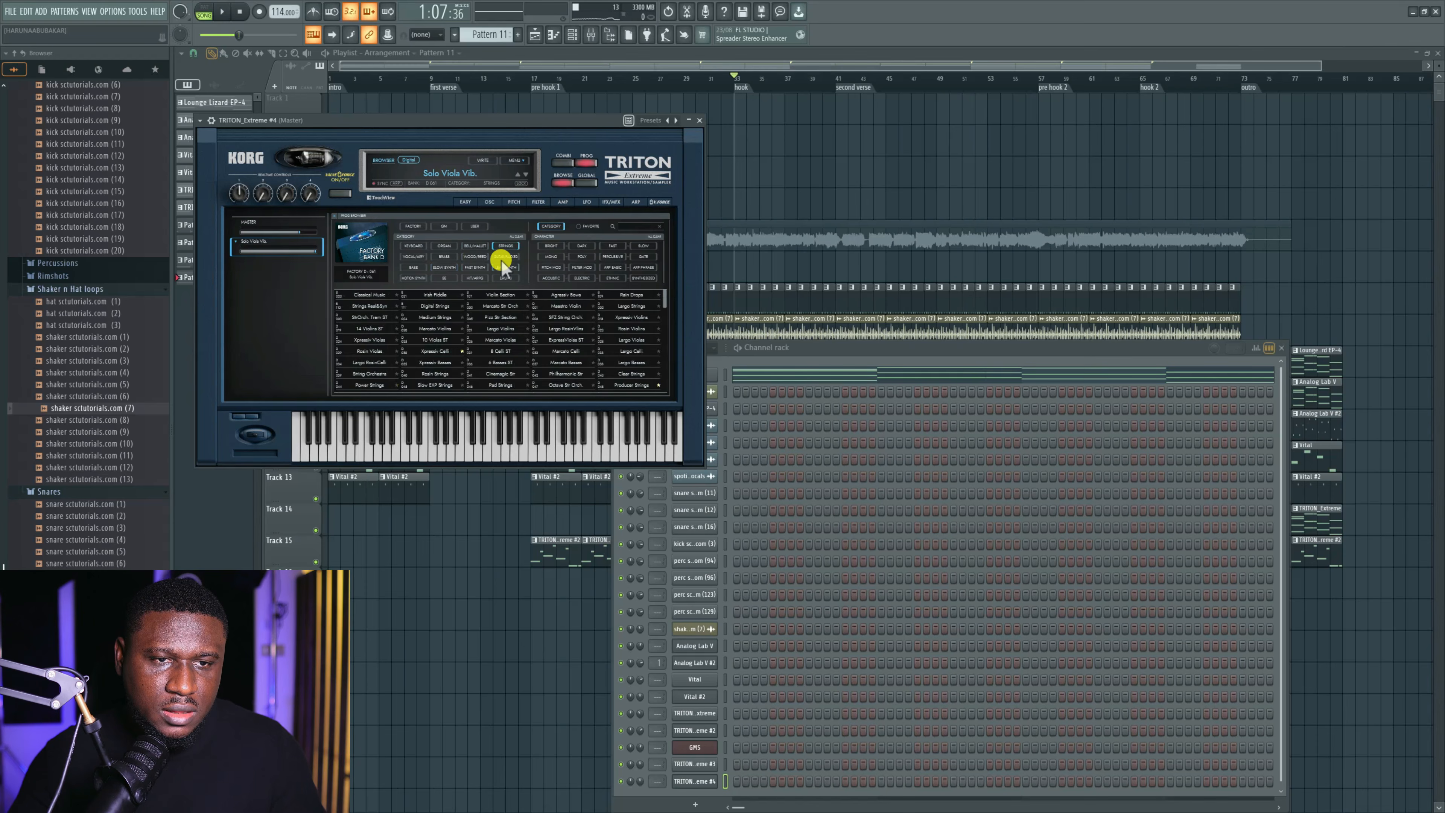
scroll(466, 352, down, 2)
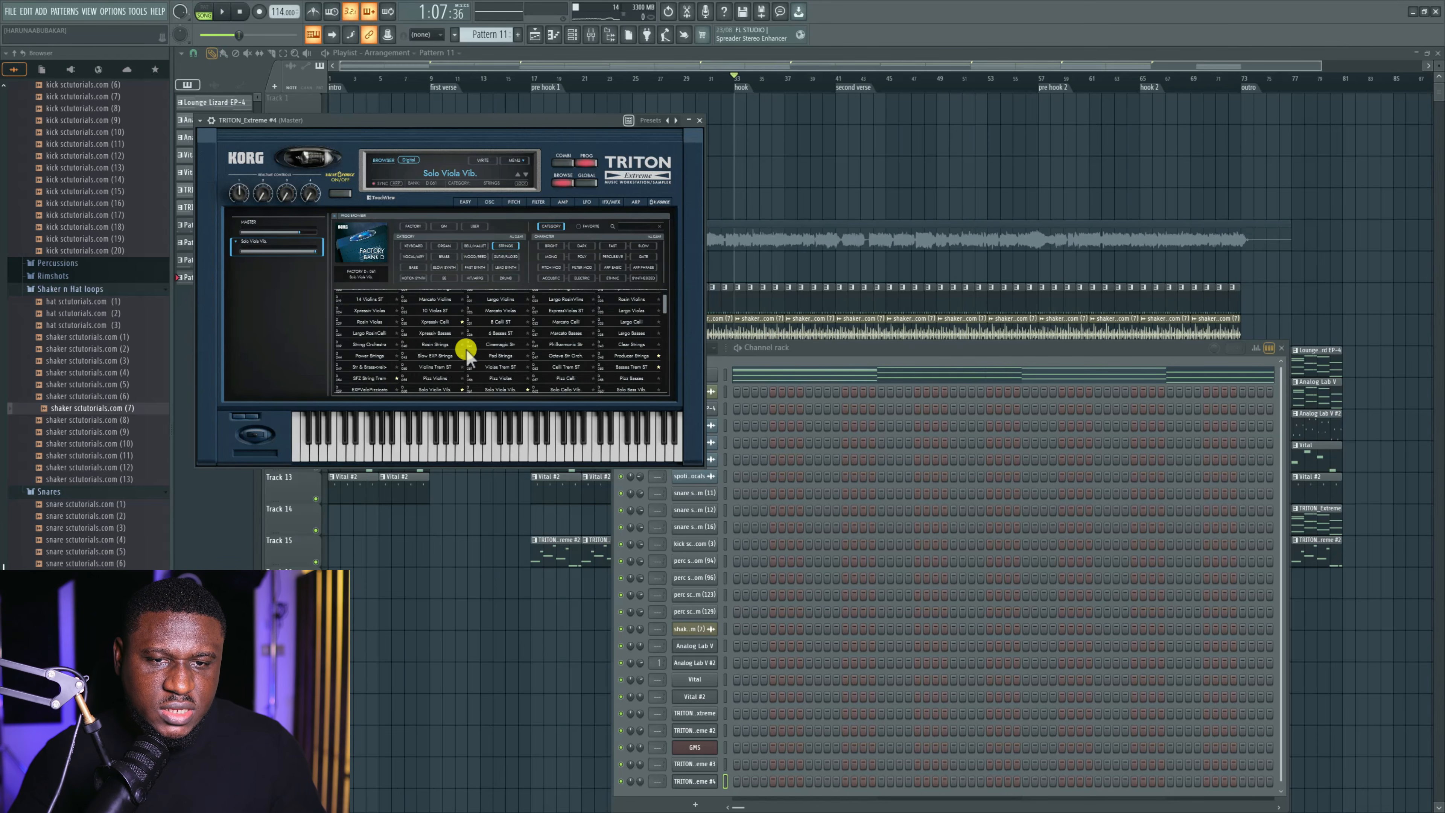
click(620, 367)
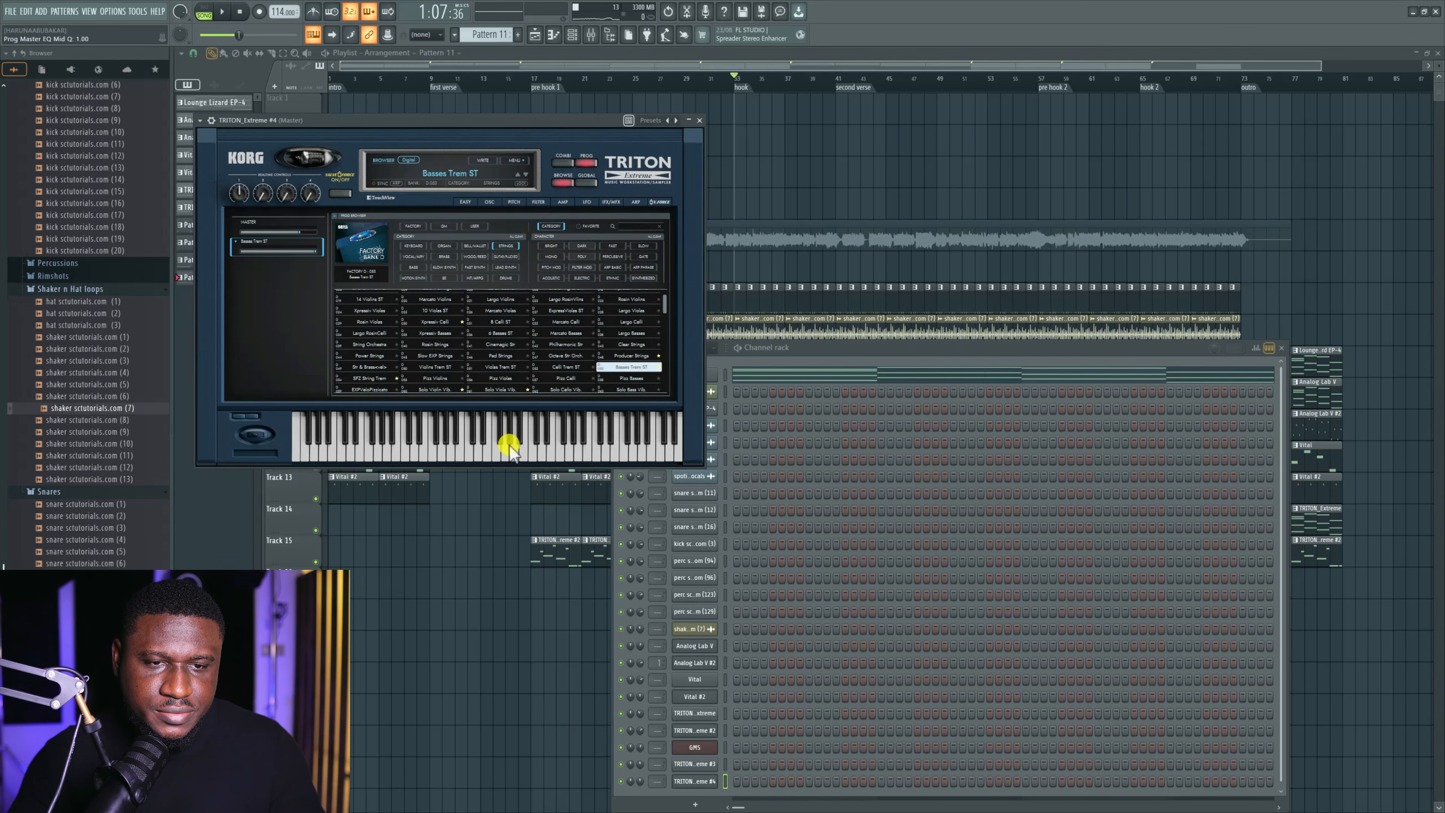
scroll(512, 390, down, 1)
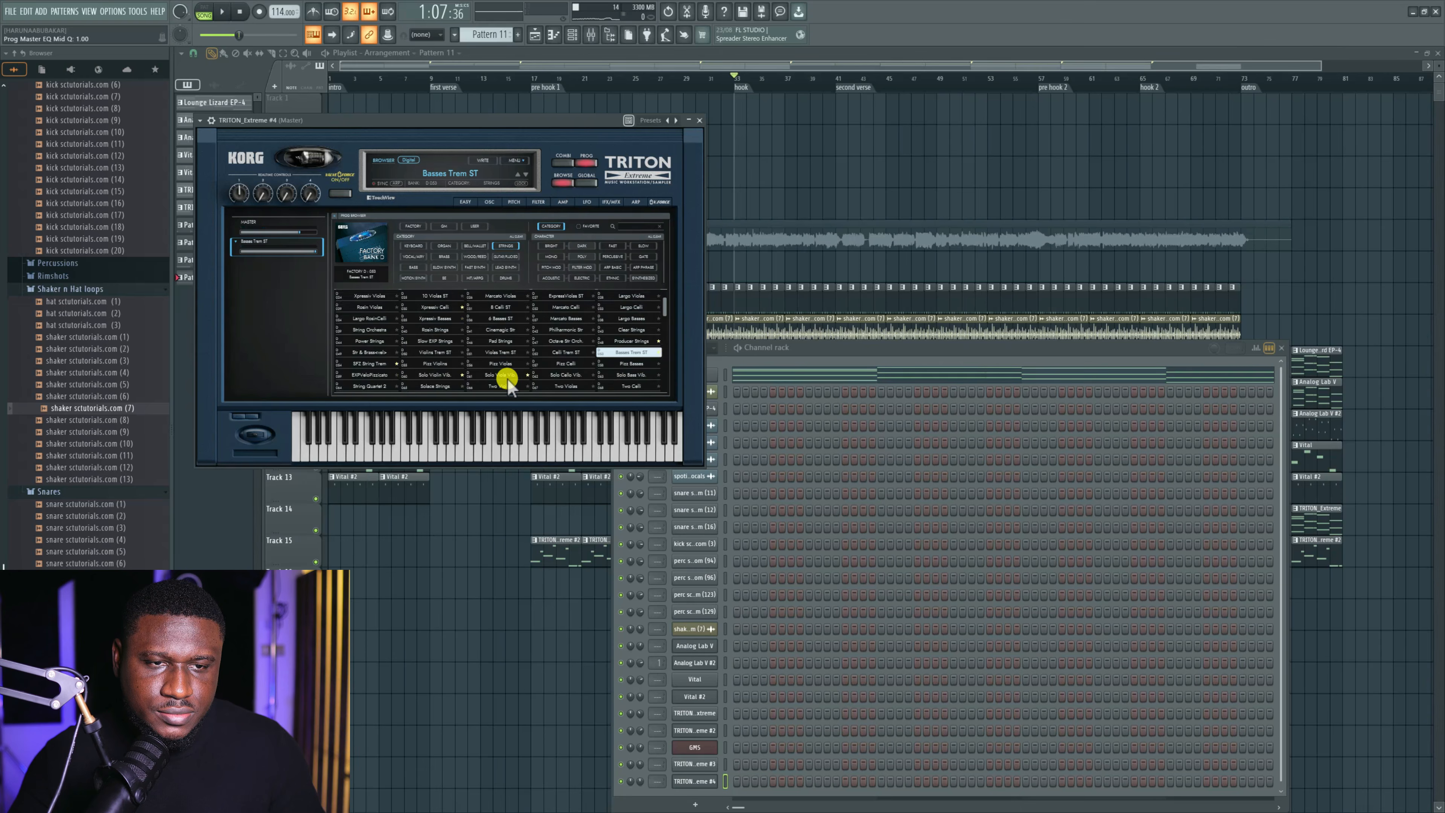
scroll(507, 380, down, 3)
click(565, 380)
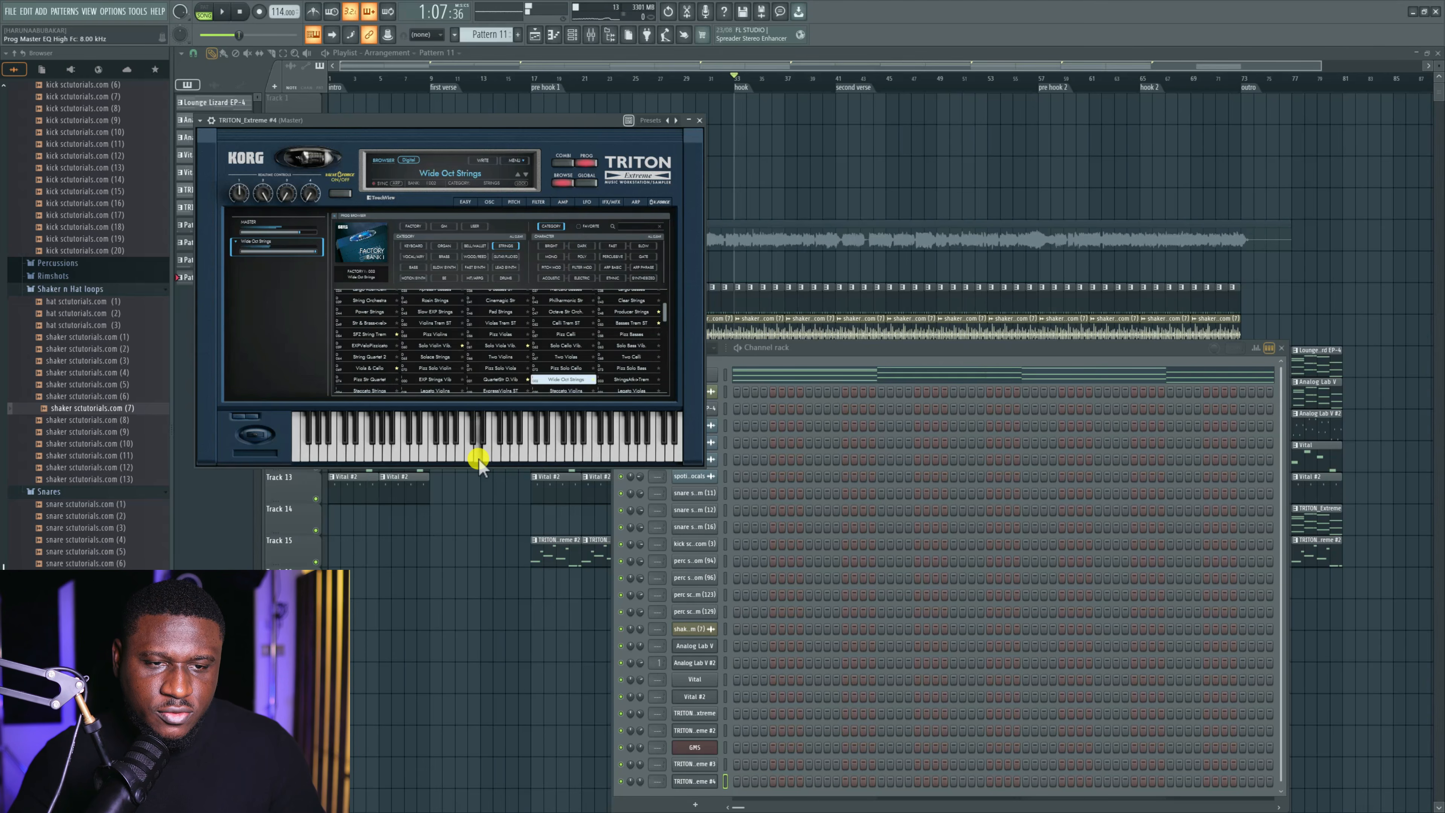
Paste the copied chord notes into the TRITON_Extreme #4 channel and place a Pattern 11 clip at the start of the hook, bar 33.
right_click(699, 779)
click(853, 675)
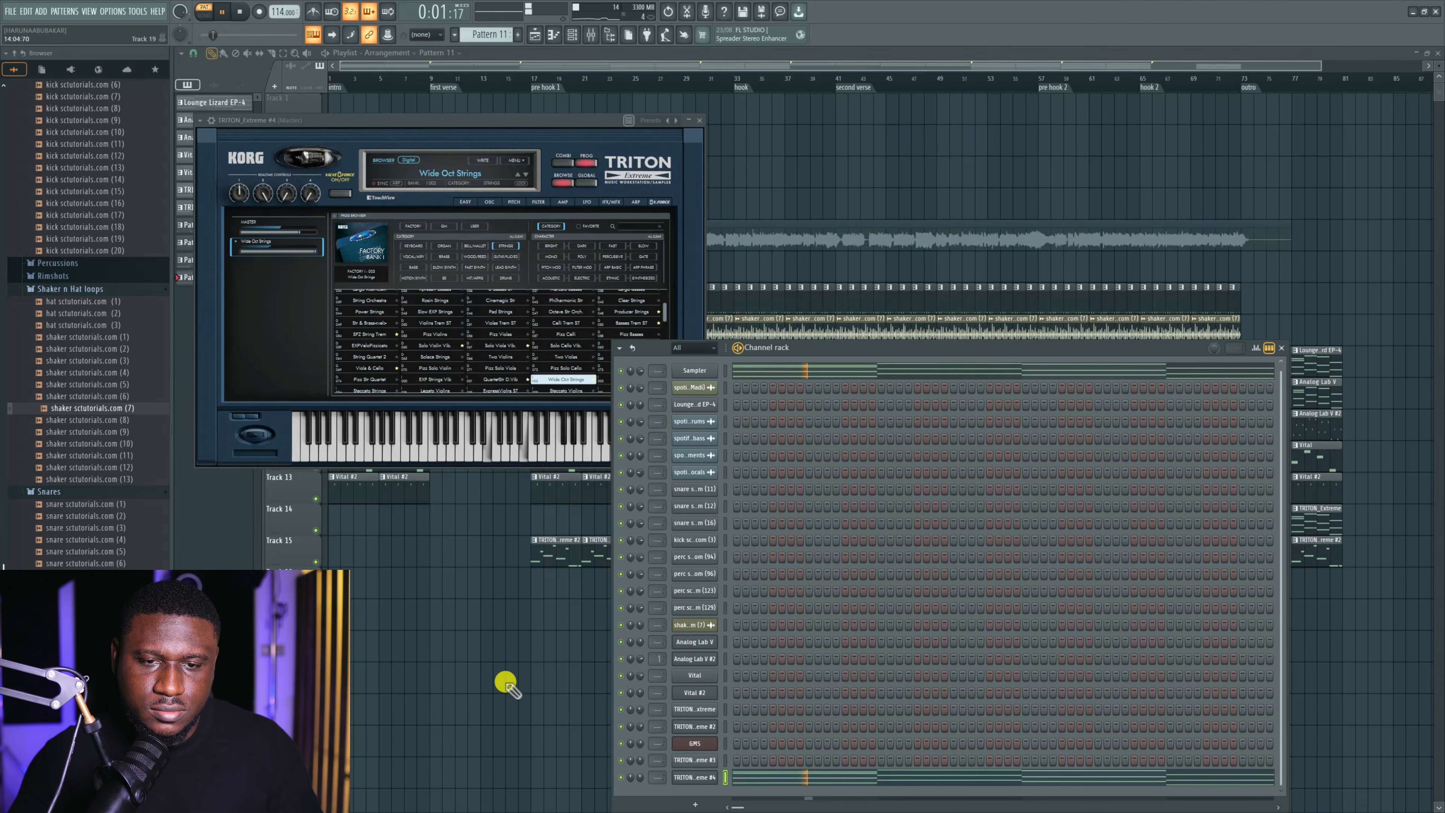
click(497, 703)
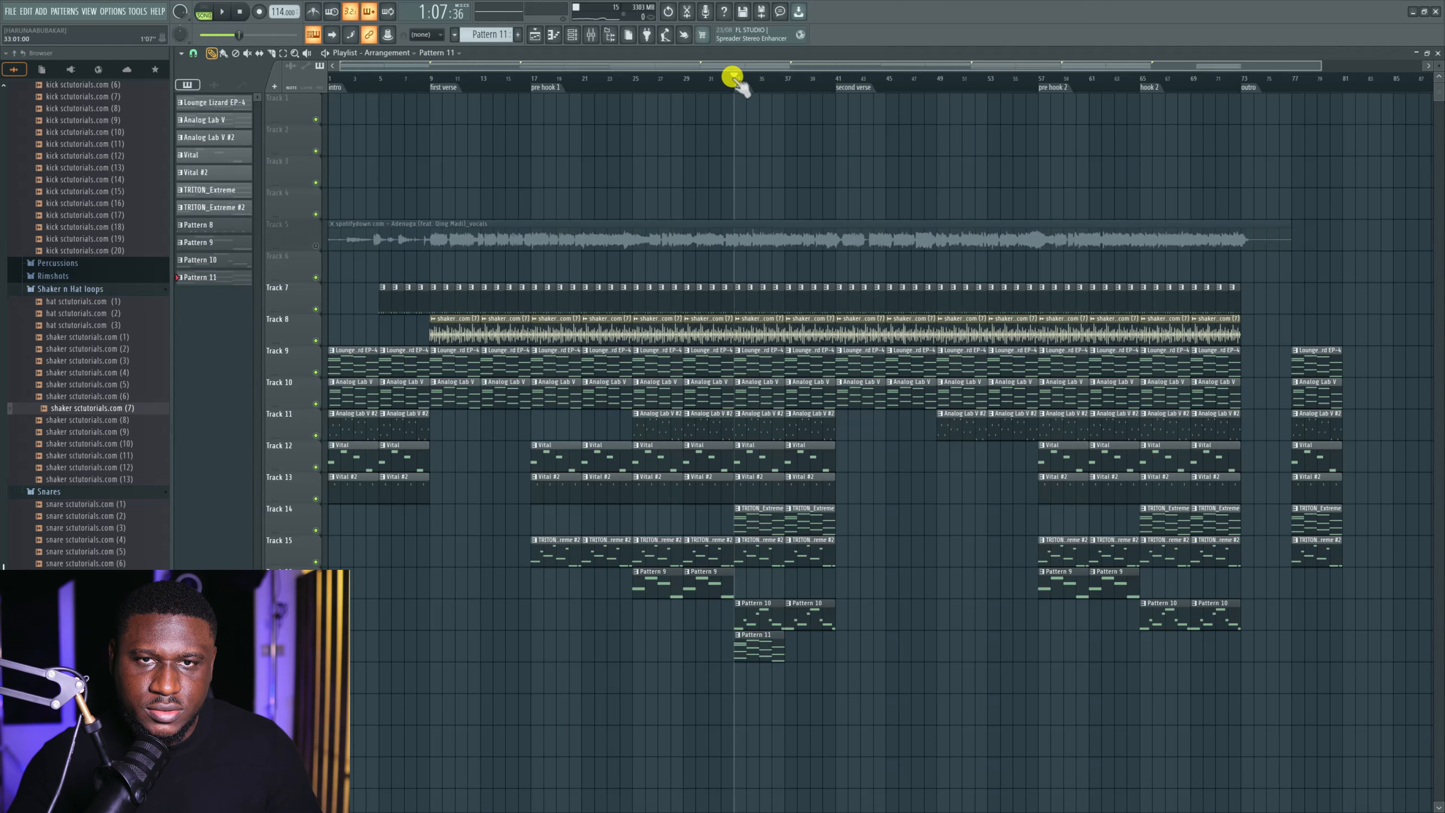
Duplicate the Pattern 11 clip in the playlist so it fills the hook through bar 40.
key(space)
ctrl+click(751, 649)
key(ctrl+b)
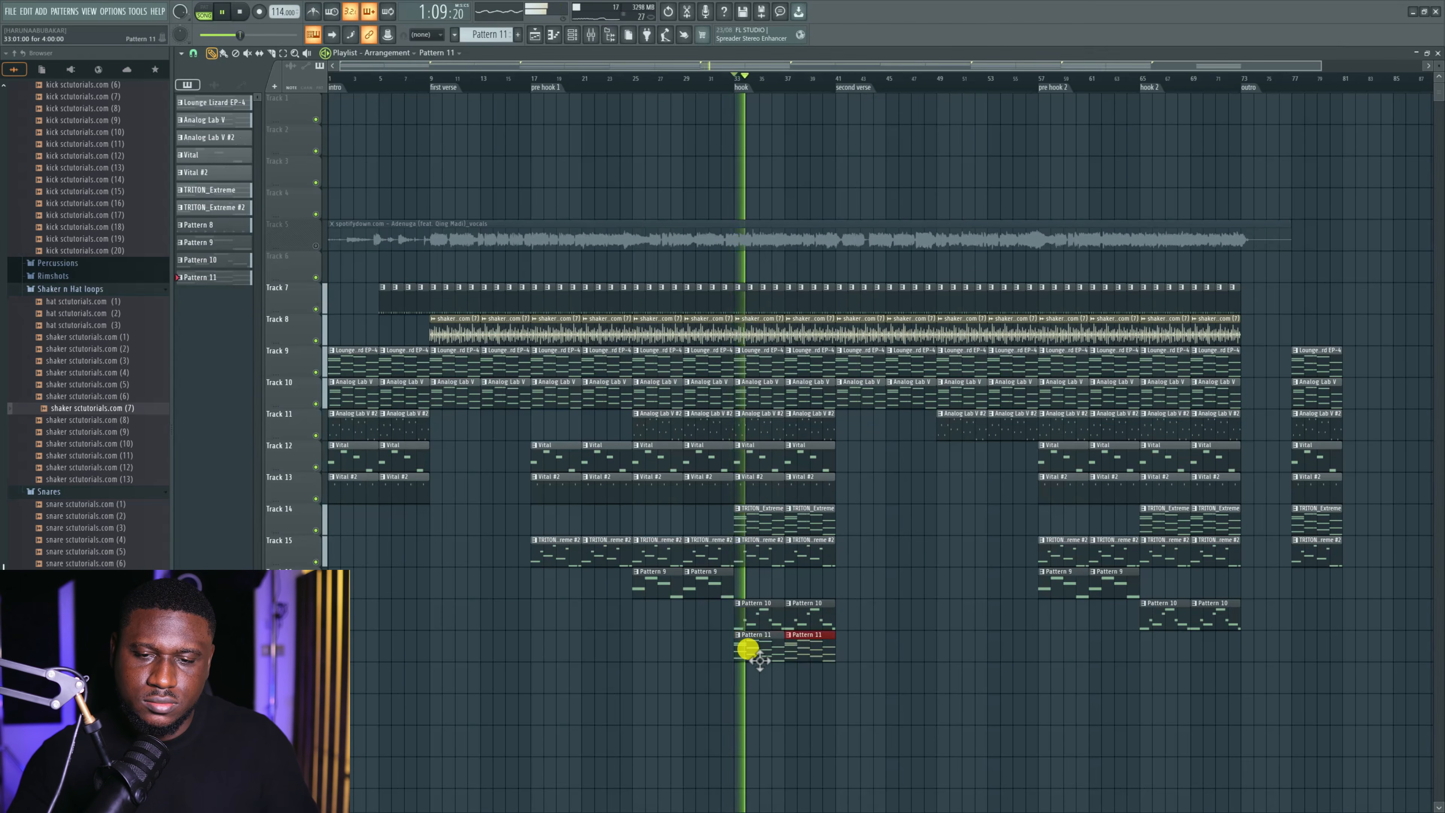
key(ctrl+d)
Lower the channel volume of the new TRITON_Extreme #4 strings to about 37%.
click(574, 35)
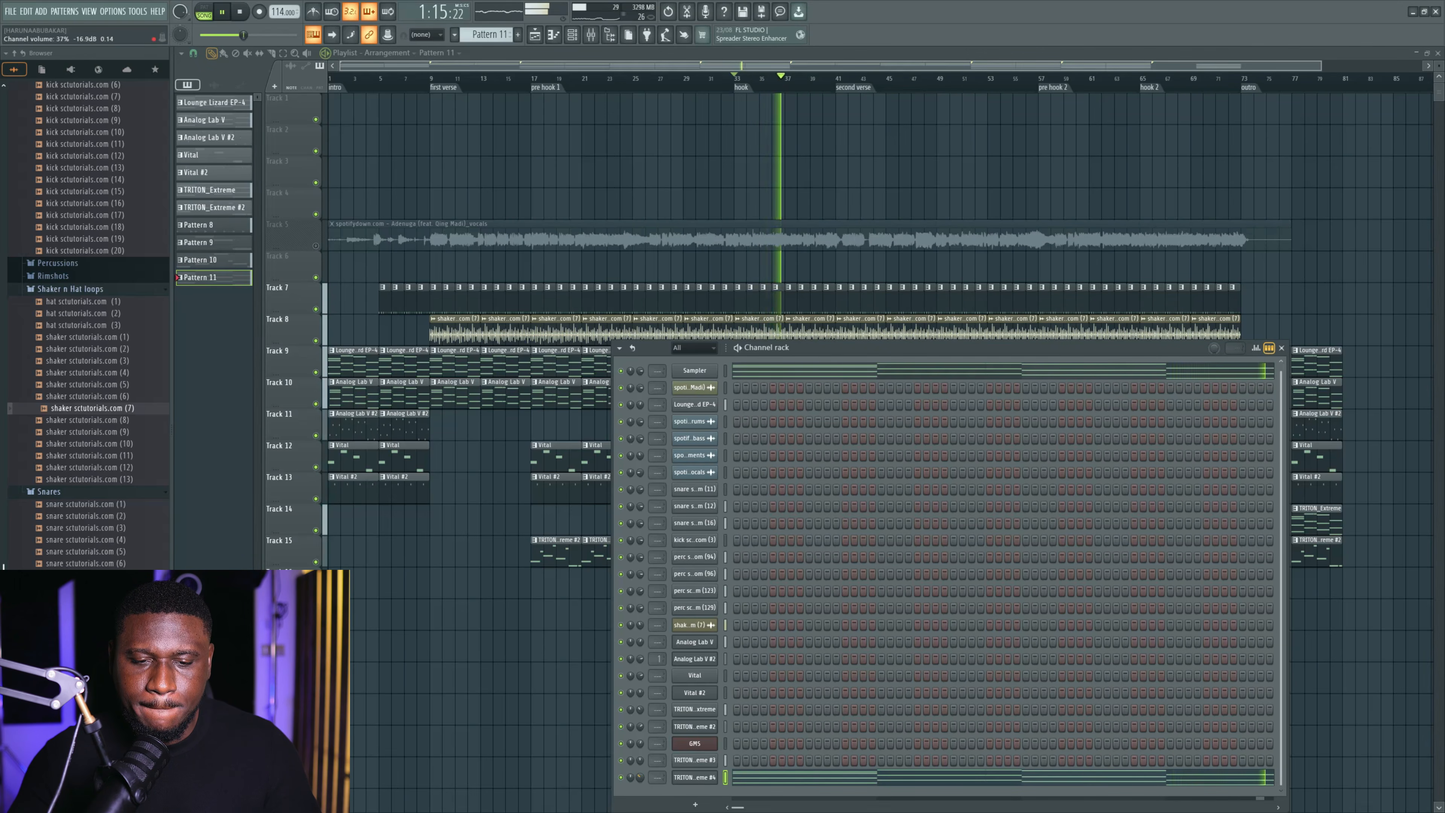
key(F6)
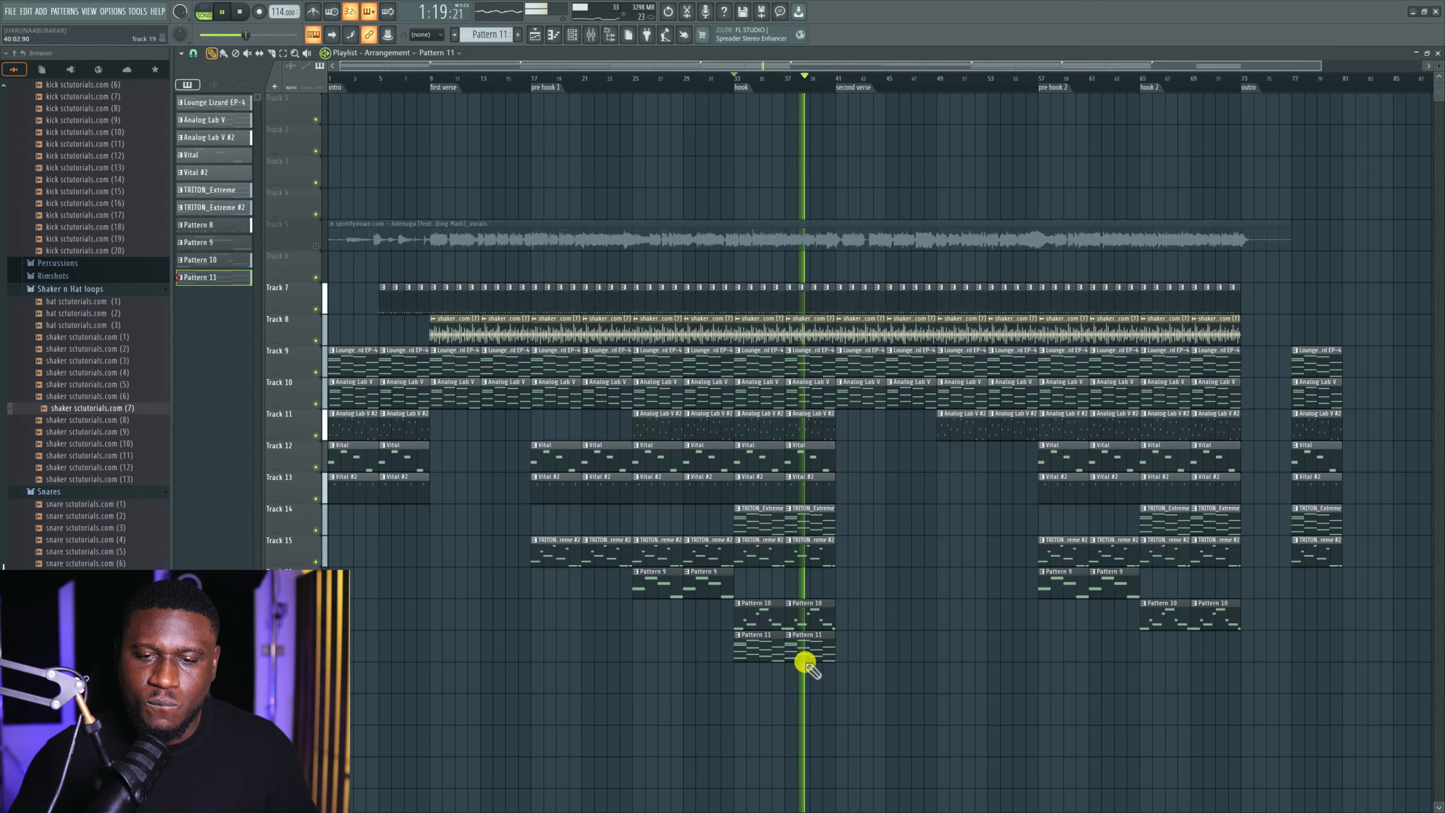
Copy both Pattern 11 clips from the hook to the start of hook 2 at bar 65.
drag(848, 646, 1174, 667)
ctrl+click(1134, 666)
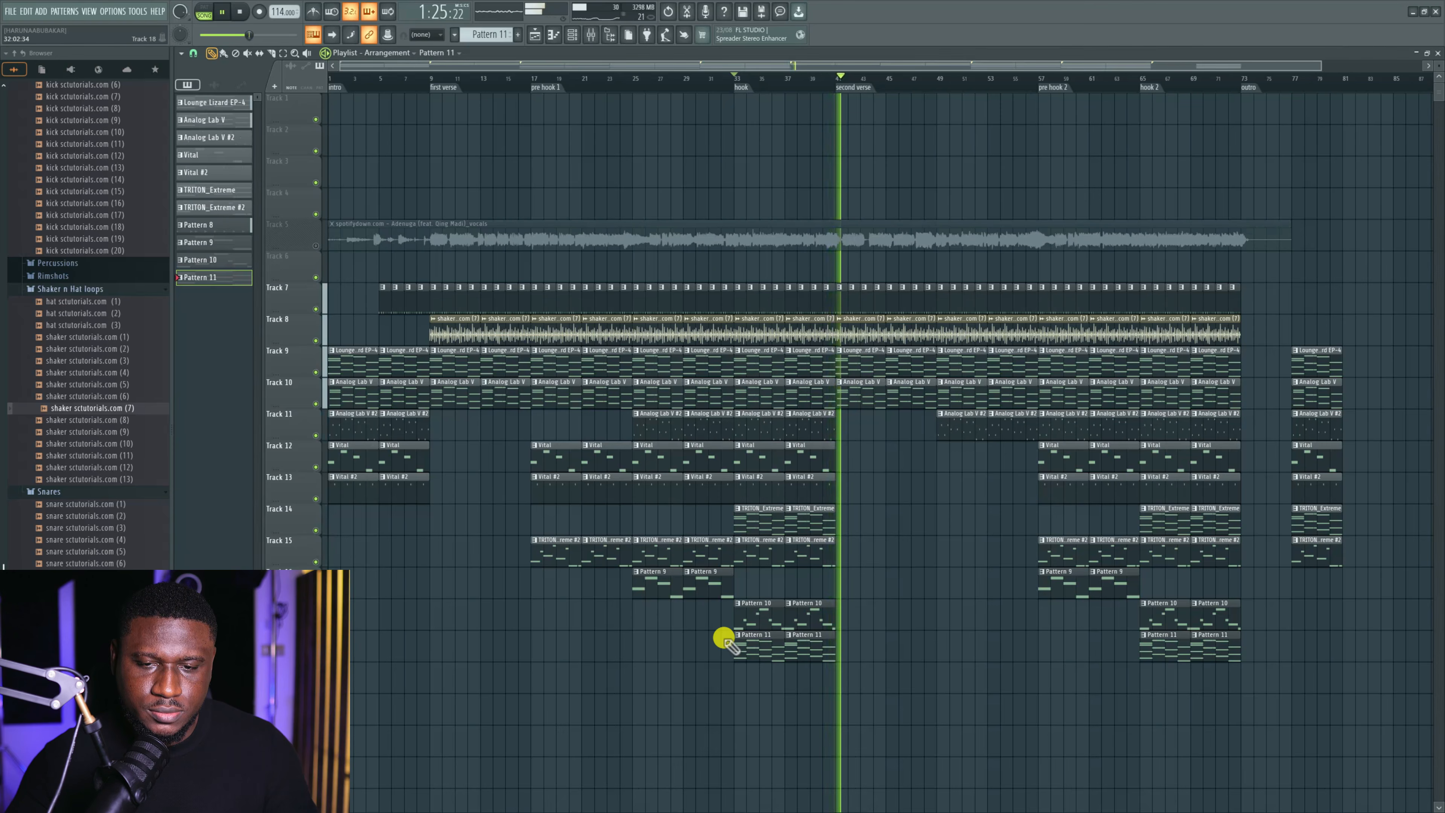
drag(695, 635, 819, 655)
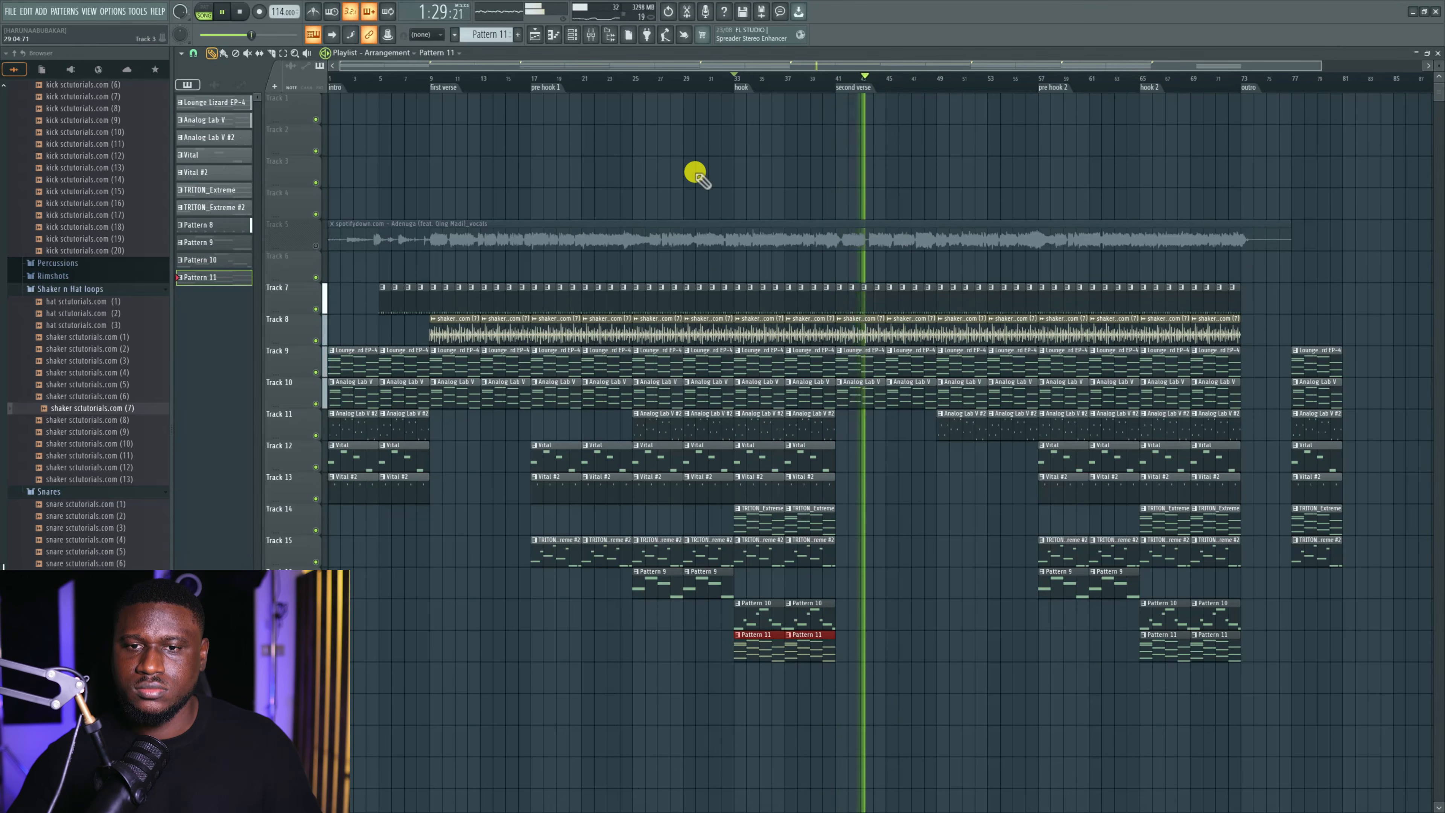
Play back hook 2, and start playback from pre hook 1 at bar 17 to review the arrangement there.
click(1139, 81)
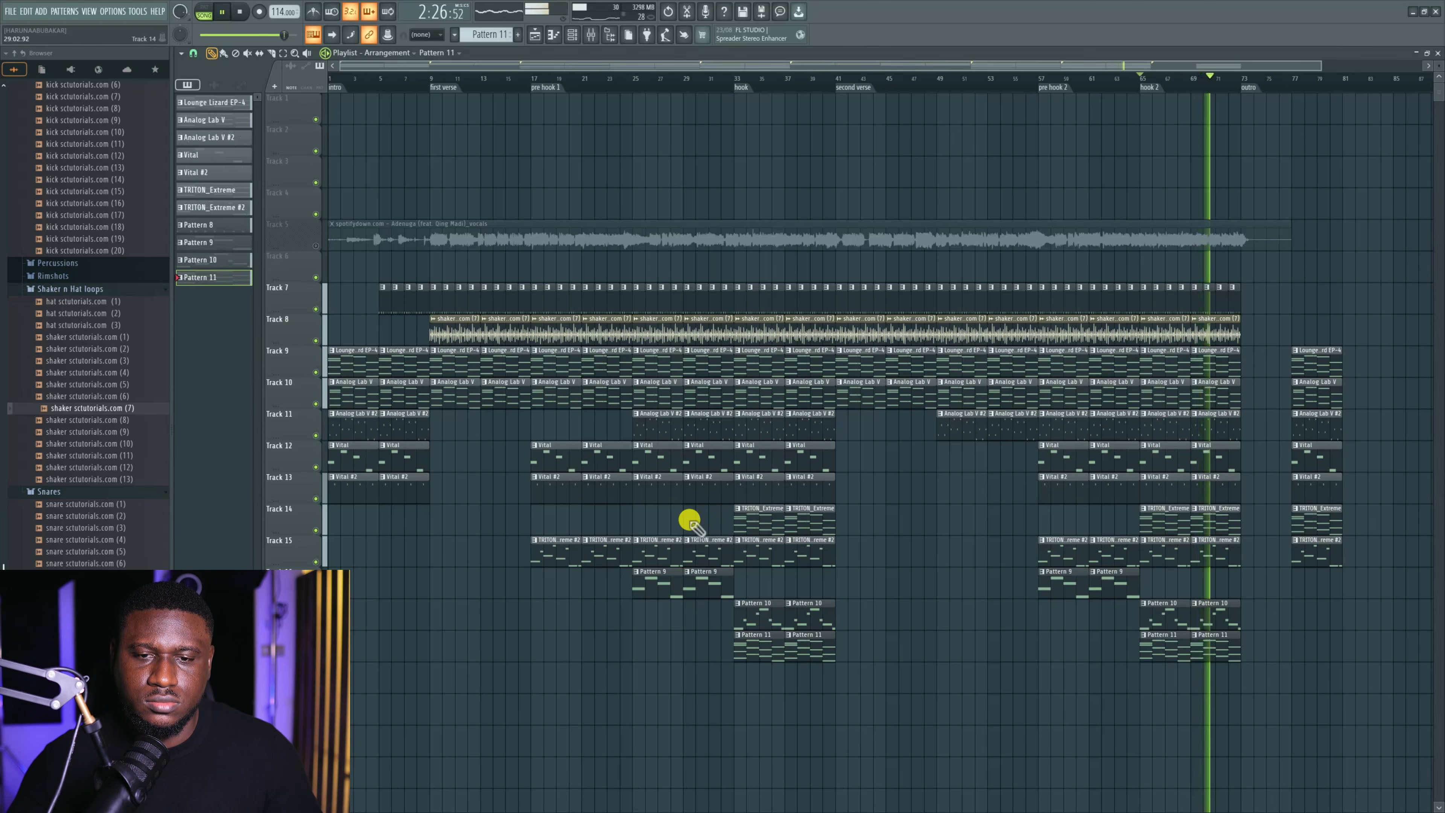
key(space)
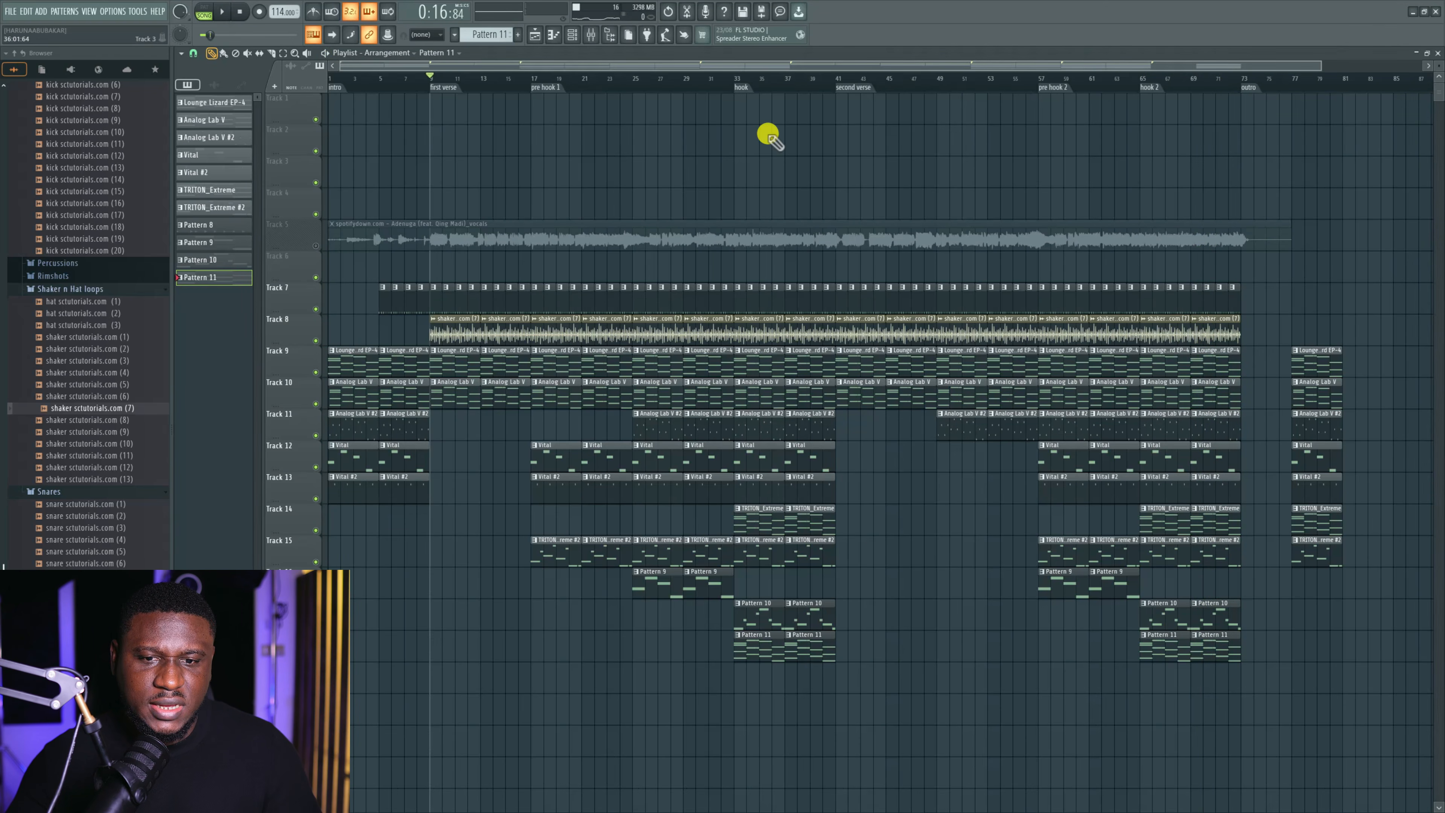
drag(705, 116, 421, 157)
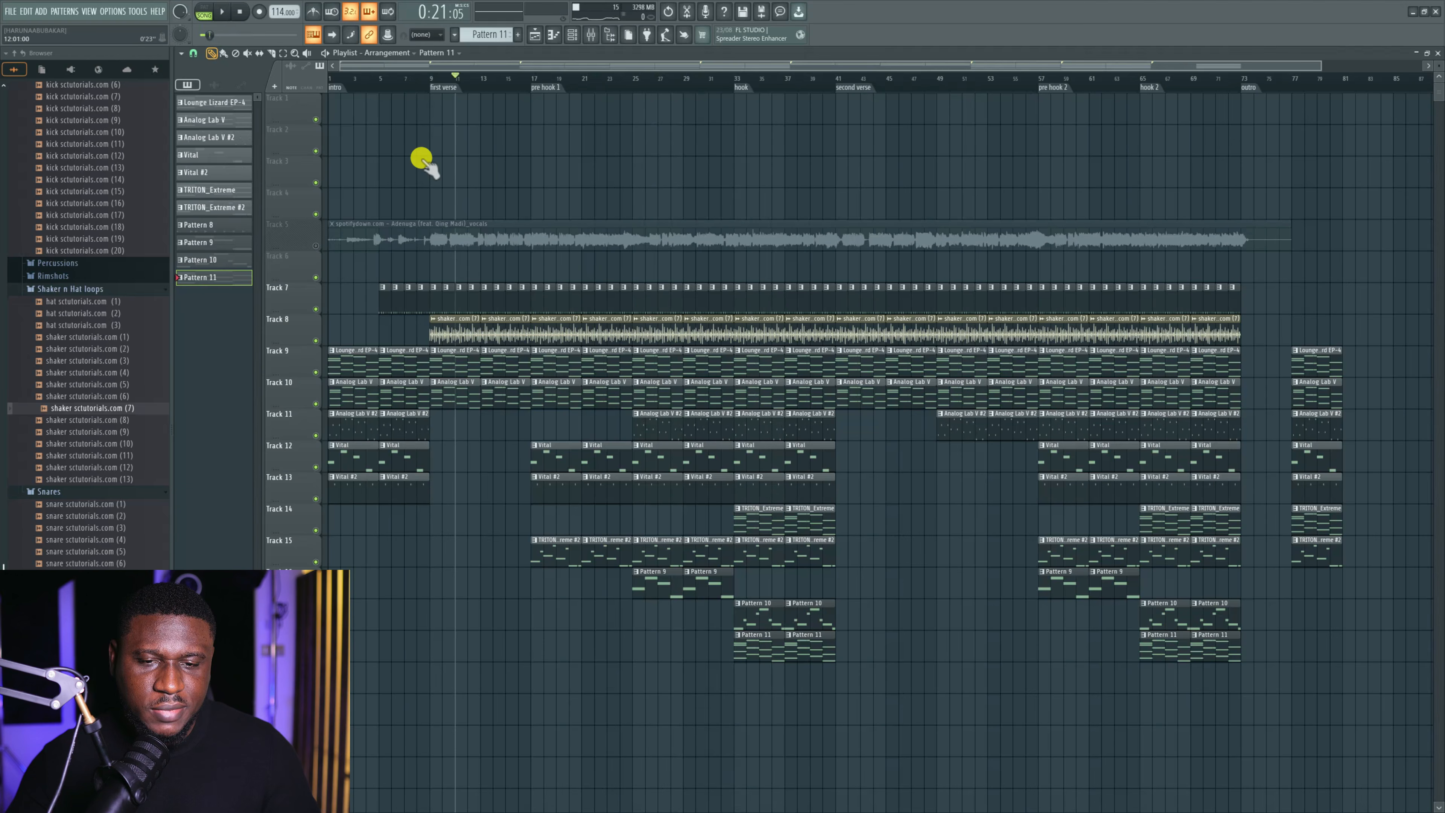
drag(636, 168, 434, 169)
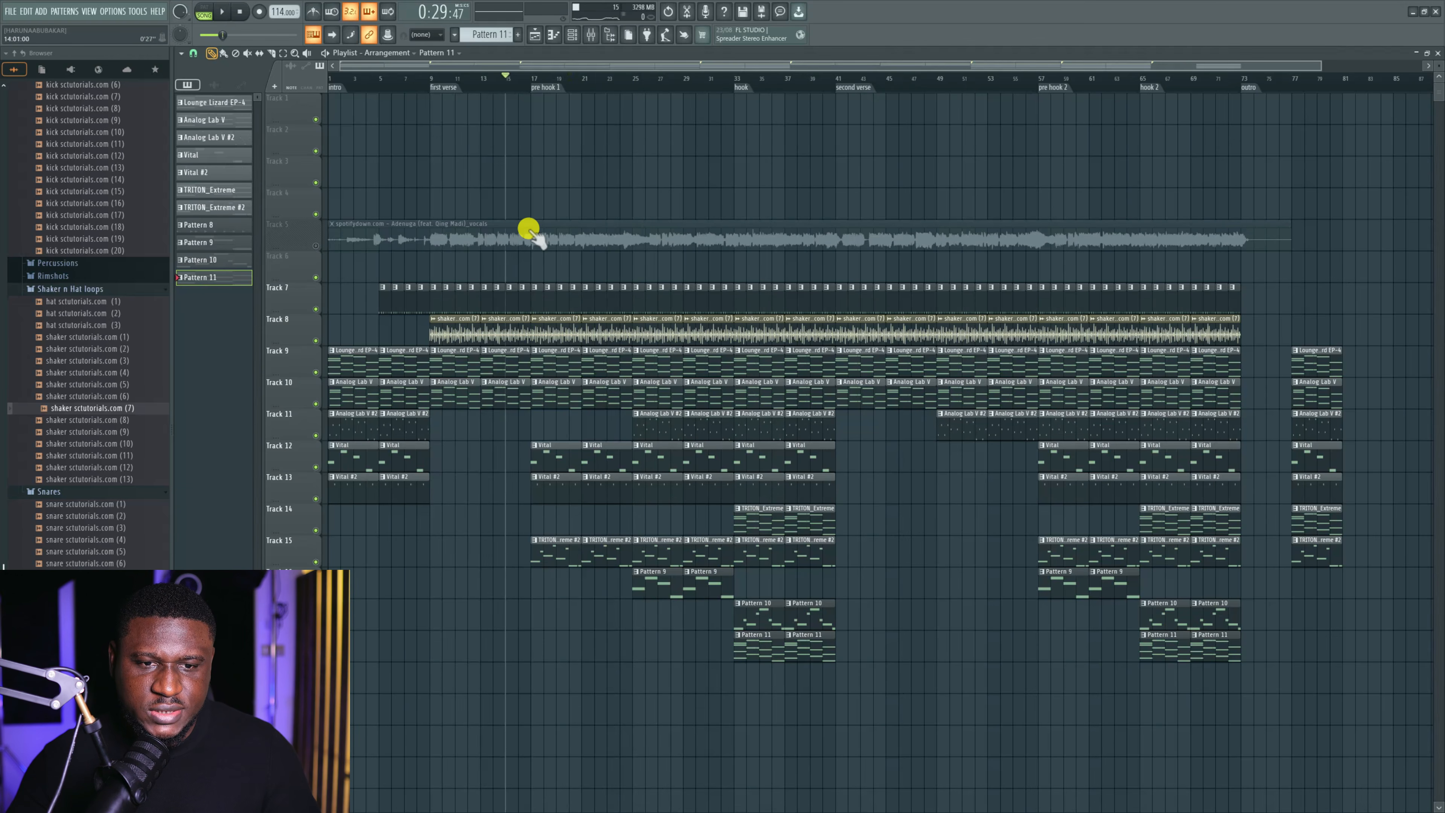
drag(529, 231, 537, 337)
key(space)
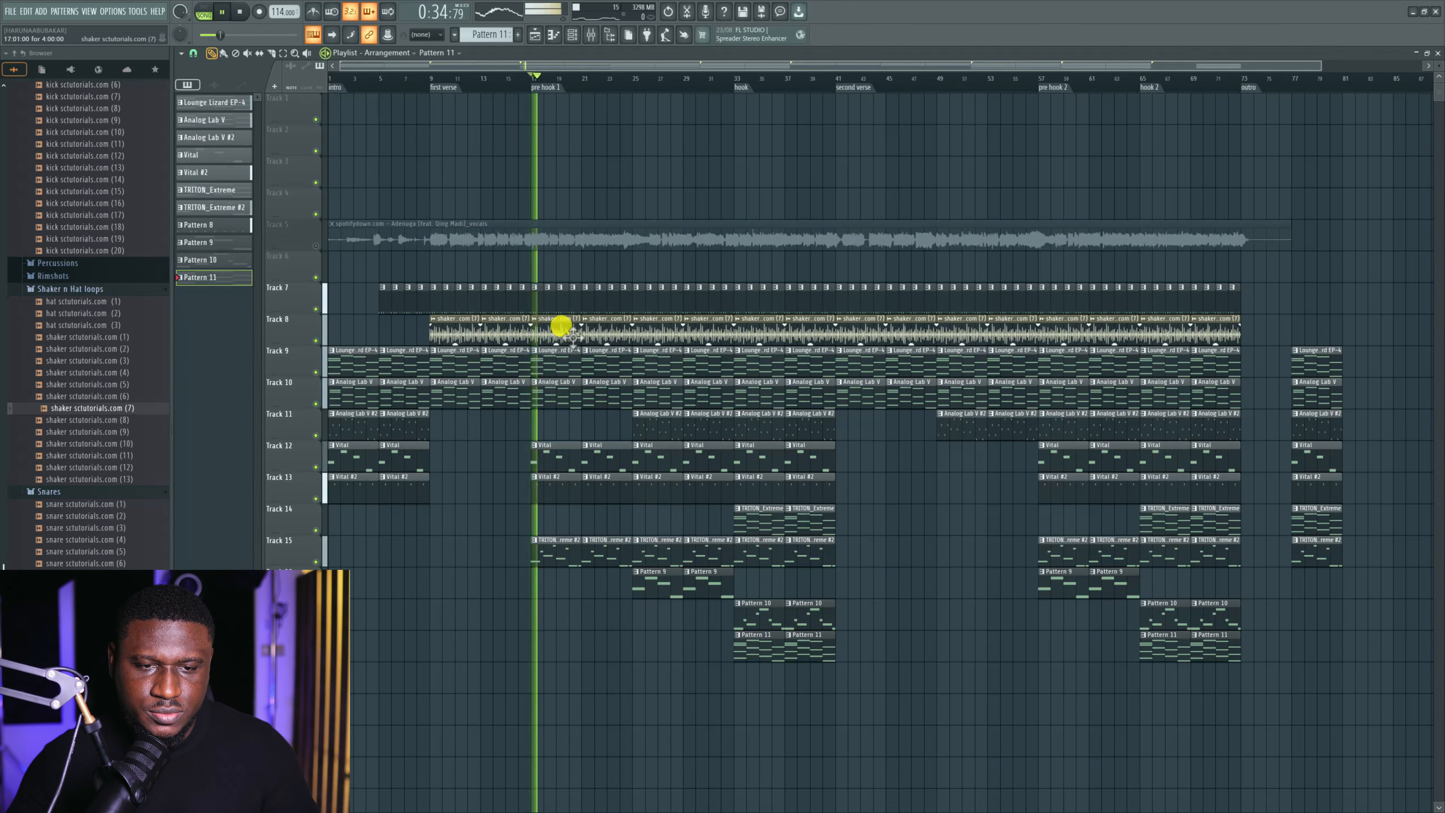
Add an Ample Guitar SH instrument as a new channel.
click(574, 37)
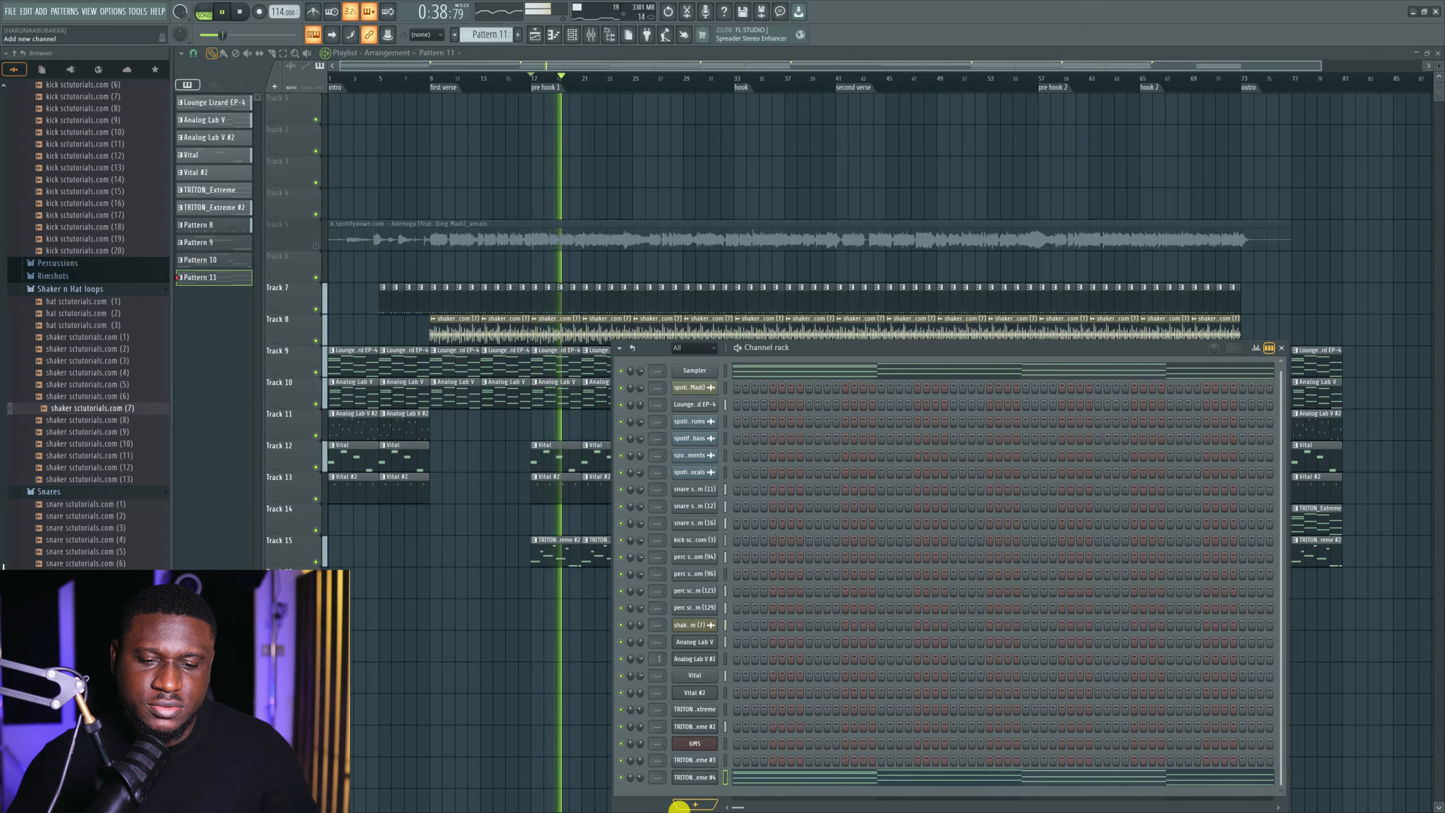
click(692, 804)
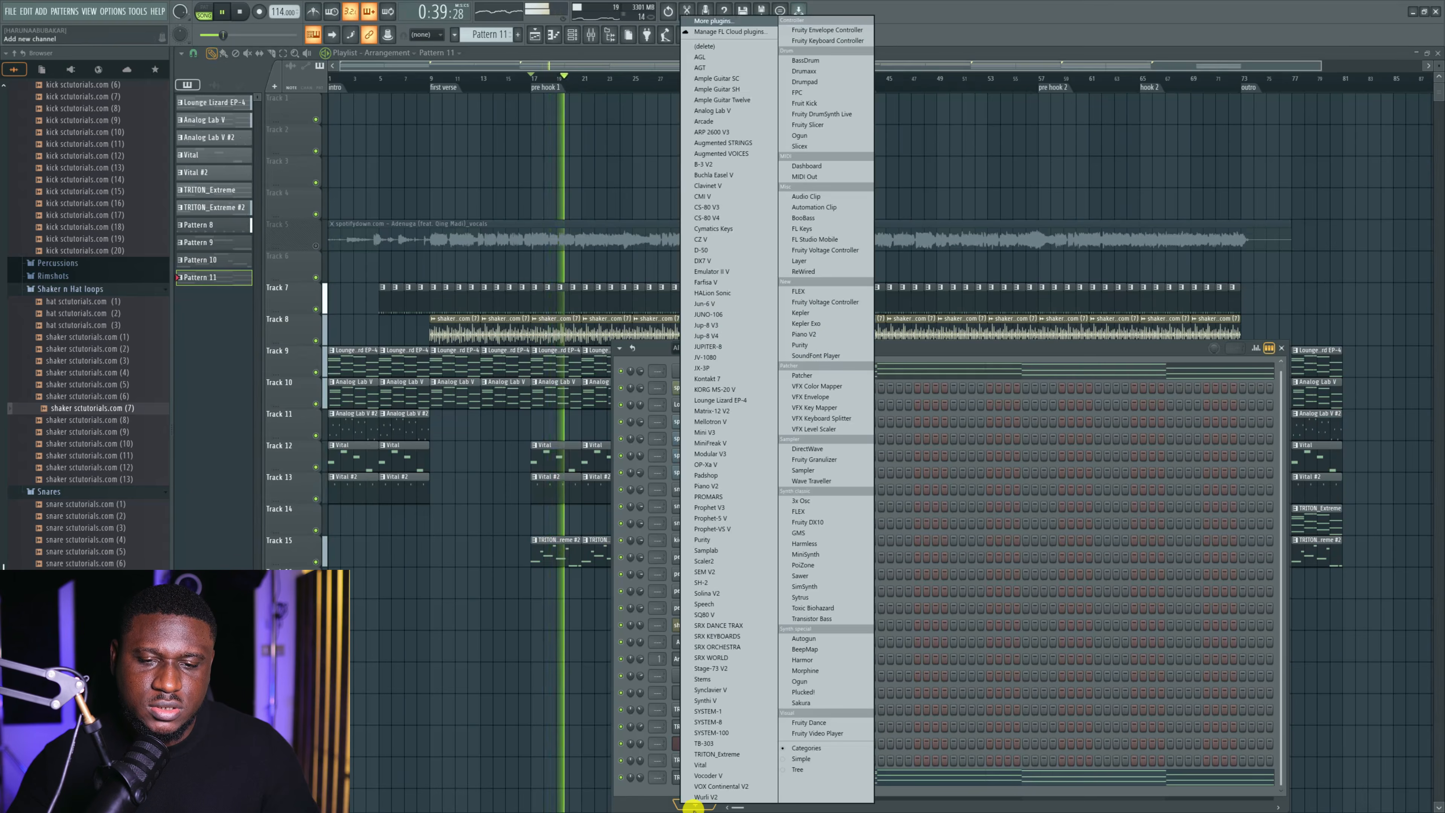
click(734, 90)
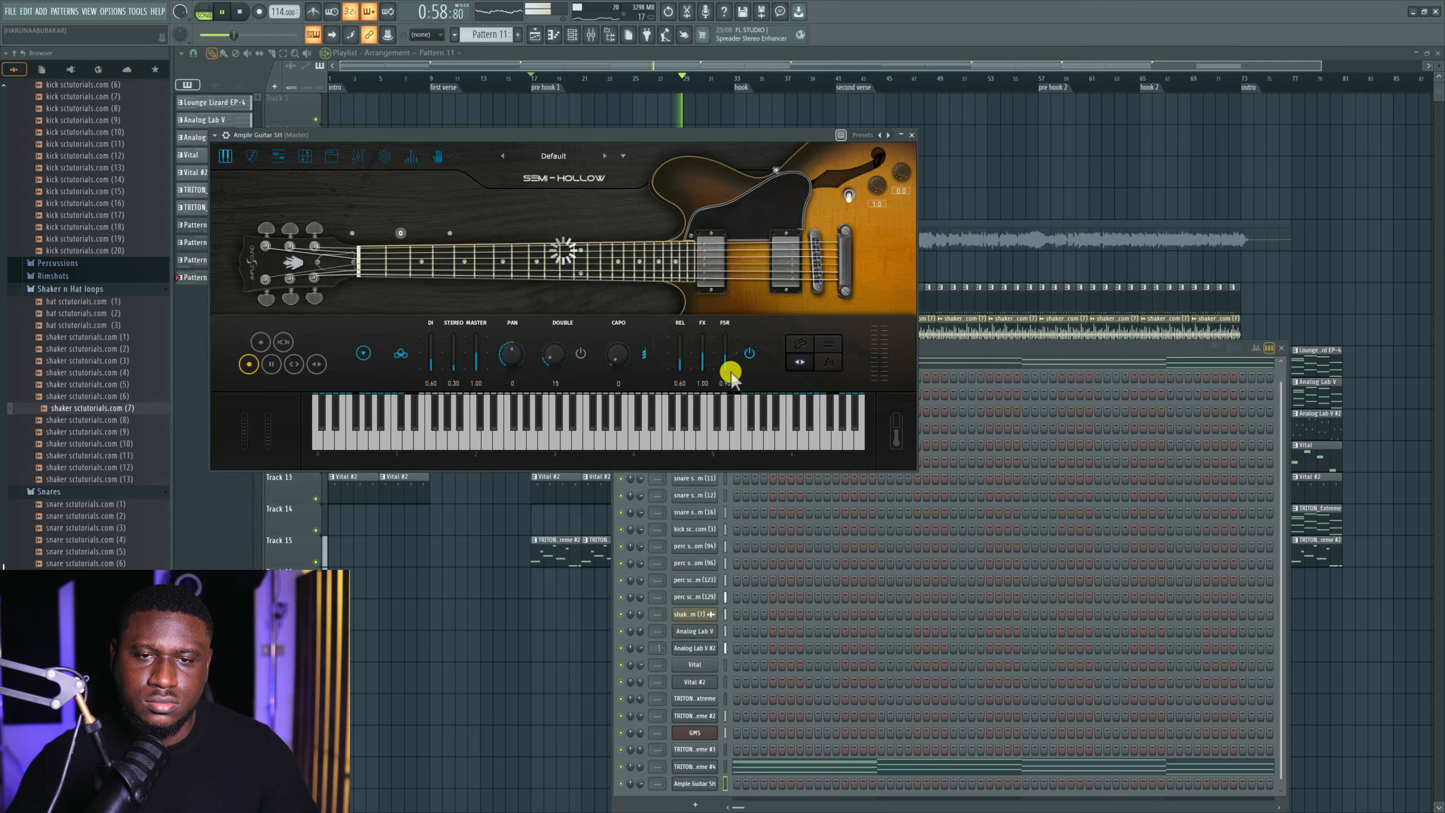
click(1074, 351)
scroll(822, 458, up, 1)
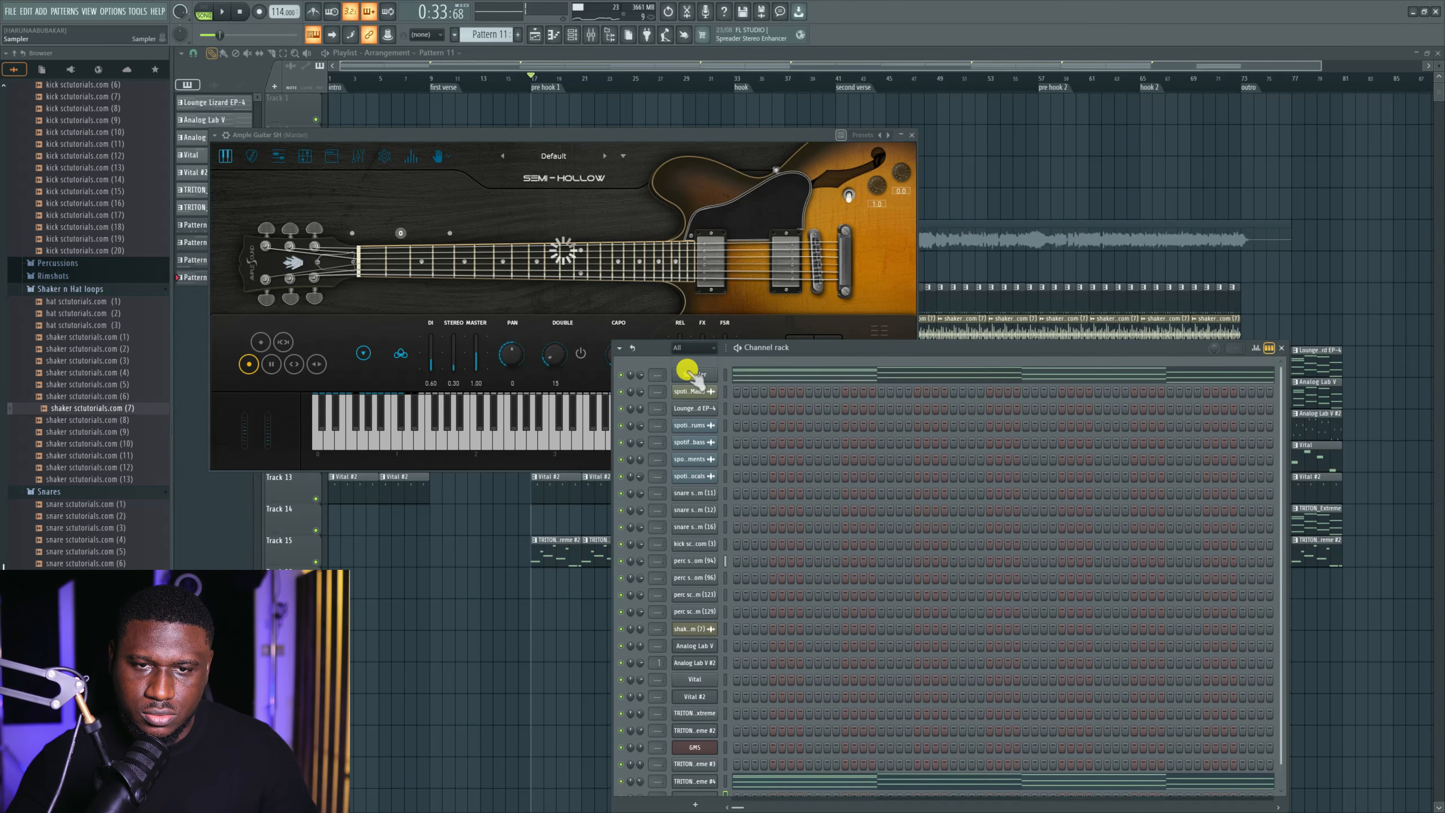
scroll(797, 449, down, 1)
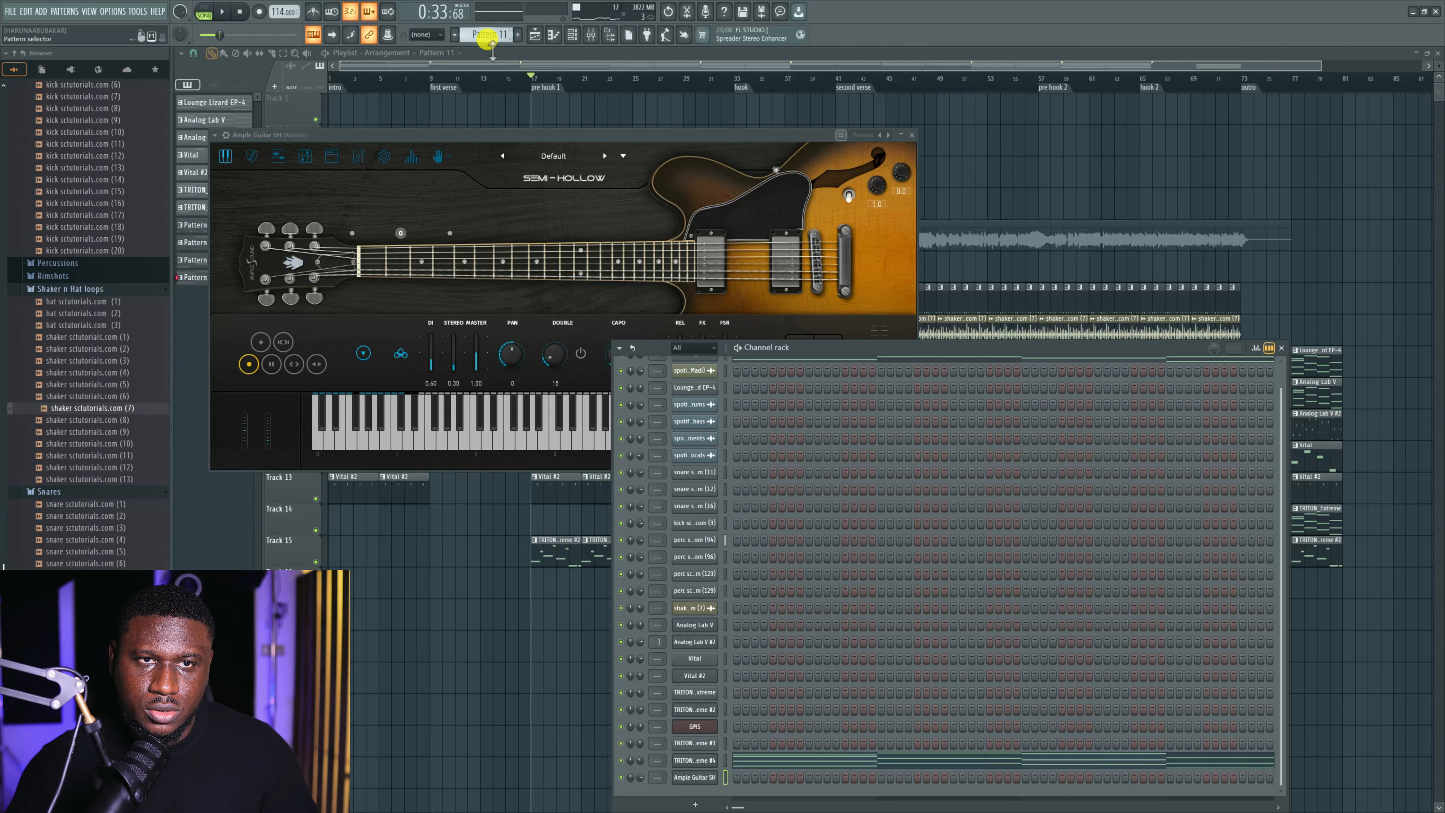
scroll(493, 43, up, 1)
scroll(765, 423, up, 1)
right_click(695, 374)
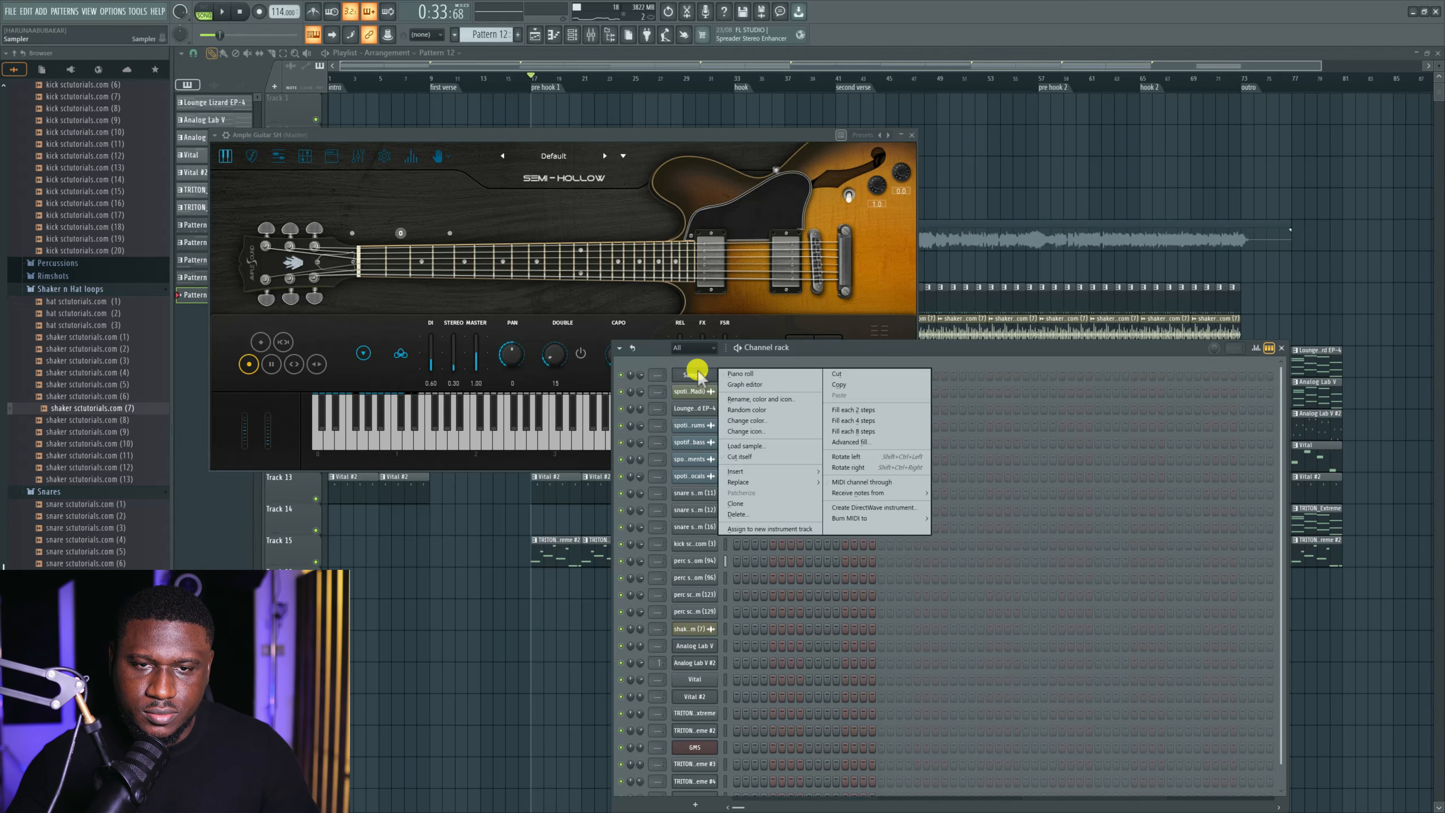
scroll(501, 35, down, 2)
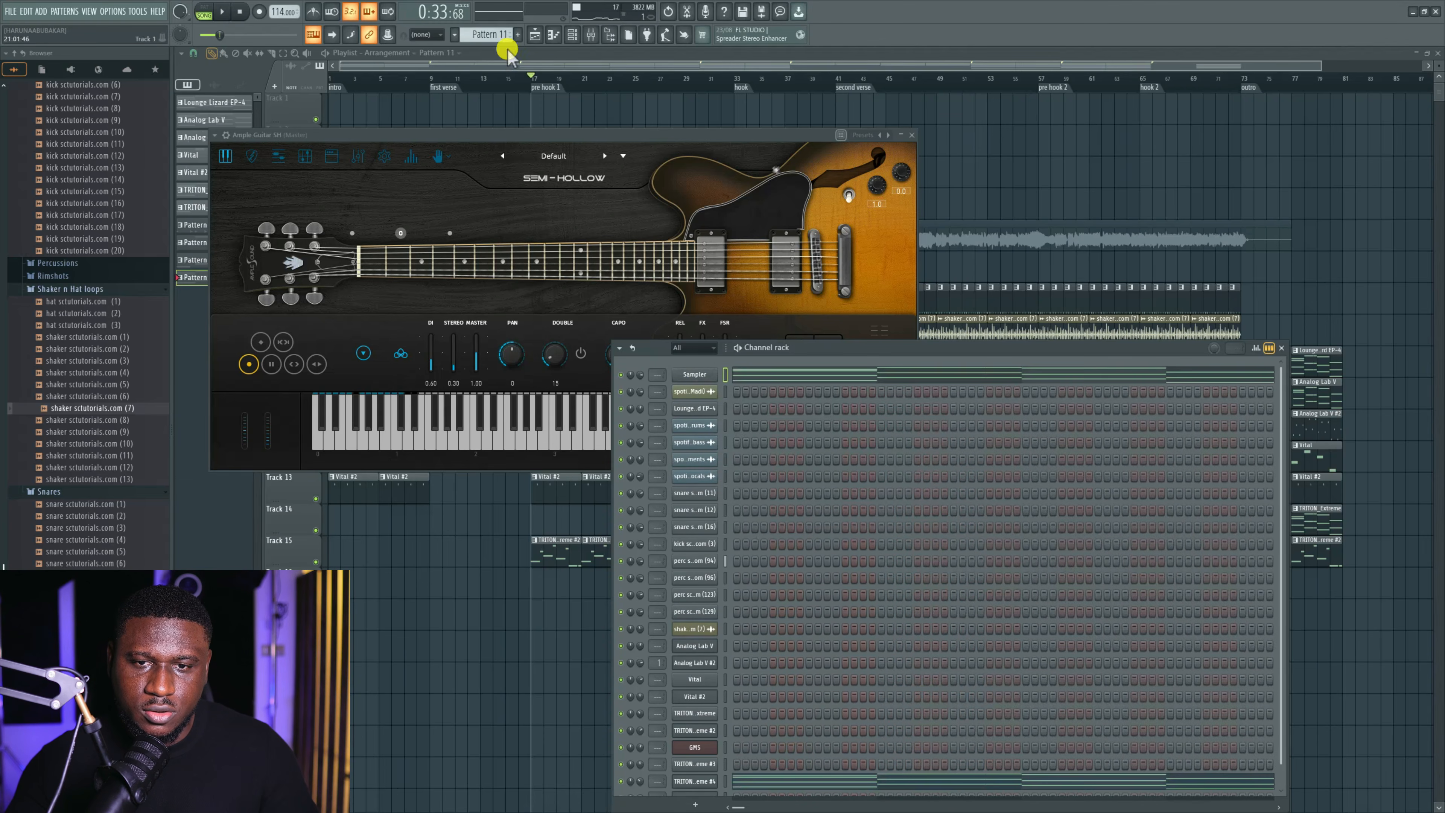
Copy the chord notes from Pattern 11's Sampler channel and paste them into the Sampler of the new Pattern 12.
right_click(705, 376)
click(846, 385)
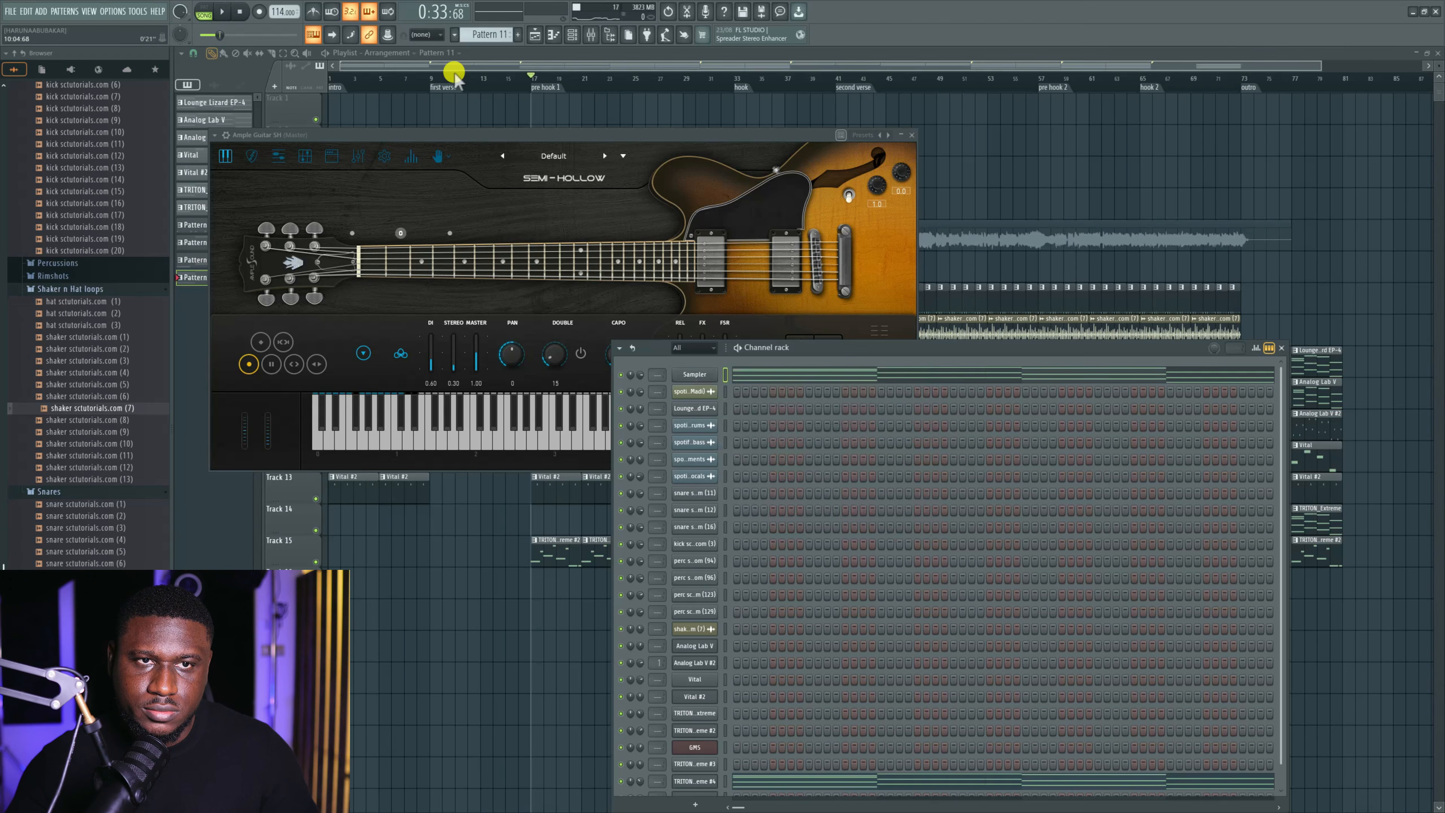
scroll(496, 37, up, 1)
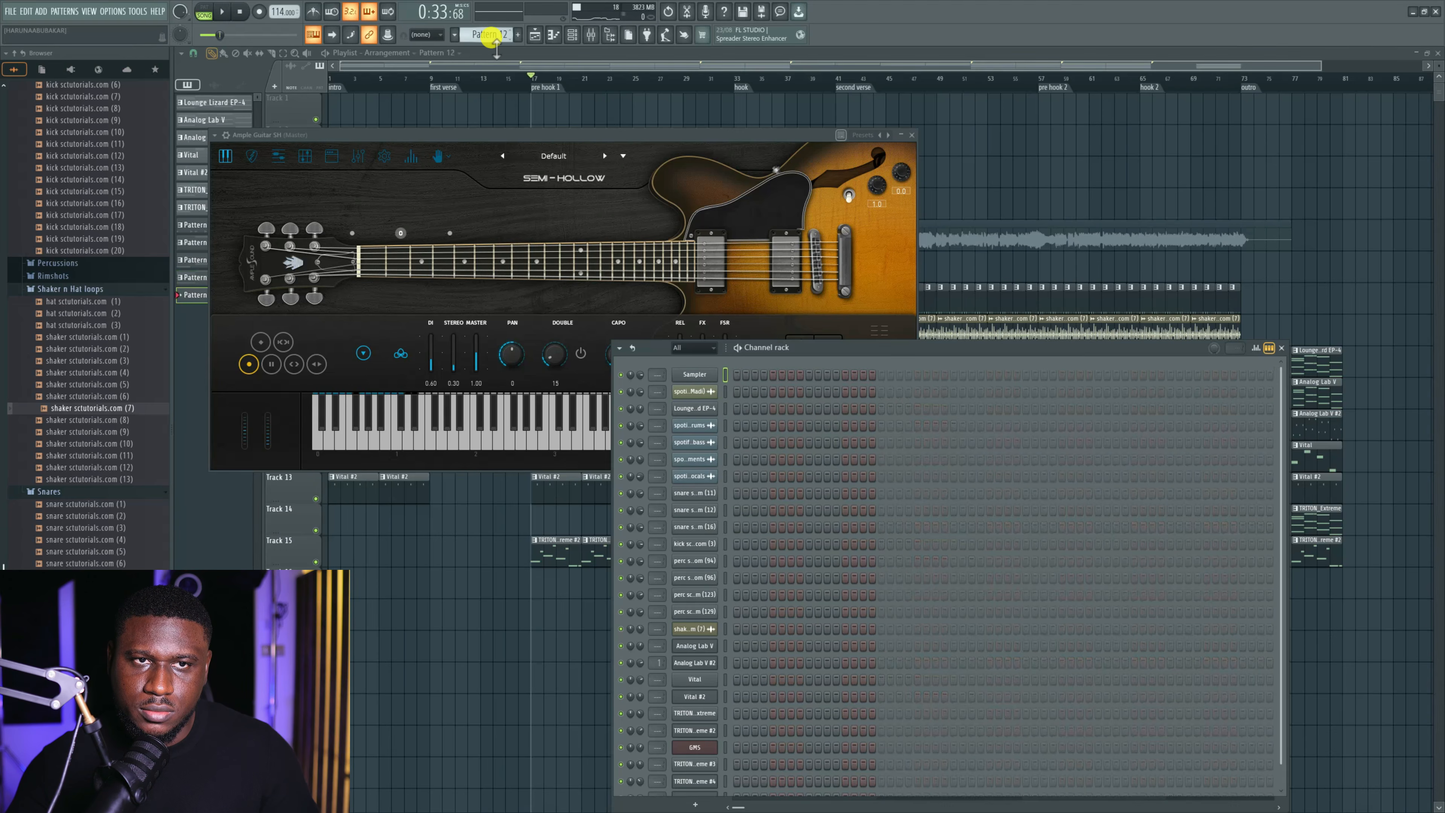
right_click(703, 375)
click(851, 394)
scroll(801, 706, down, 1)
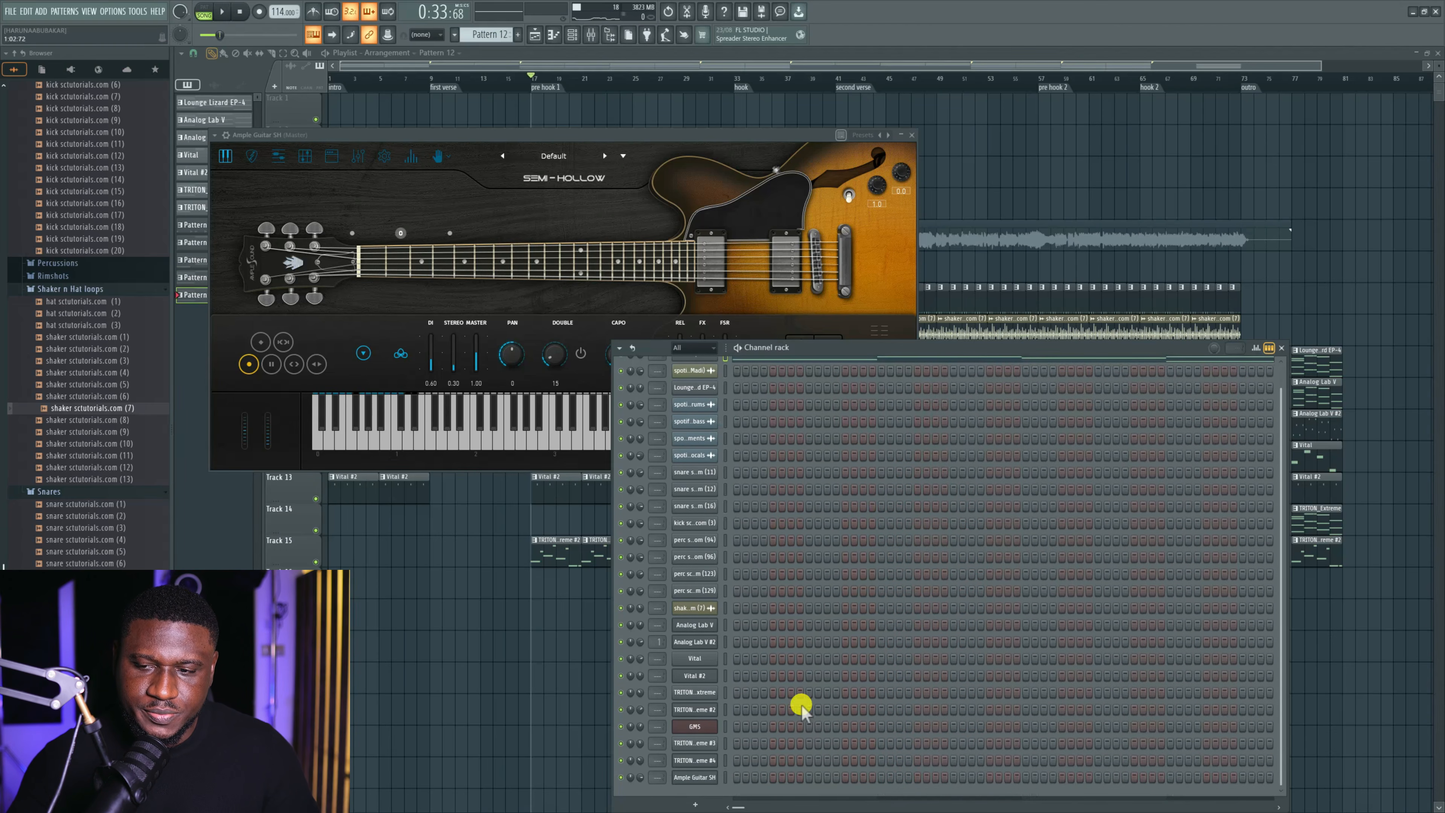
Place a Pattern 12 clip below the other clips at the start of pre hook 1 and open the Ample Guitar SH piano roll.
click(490, 663)
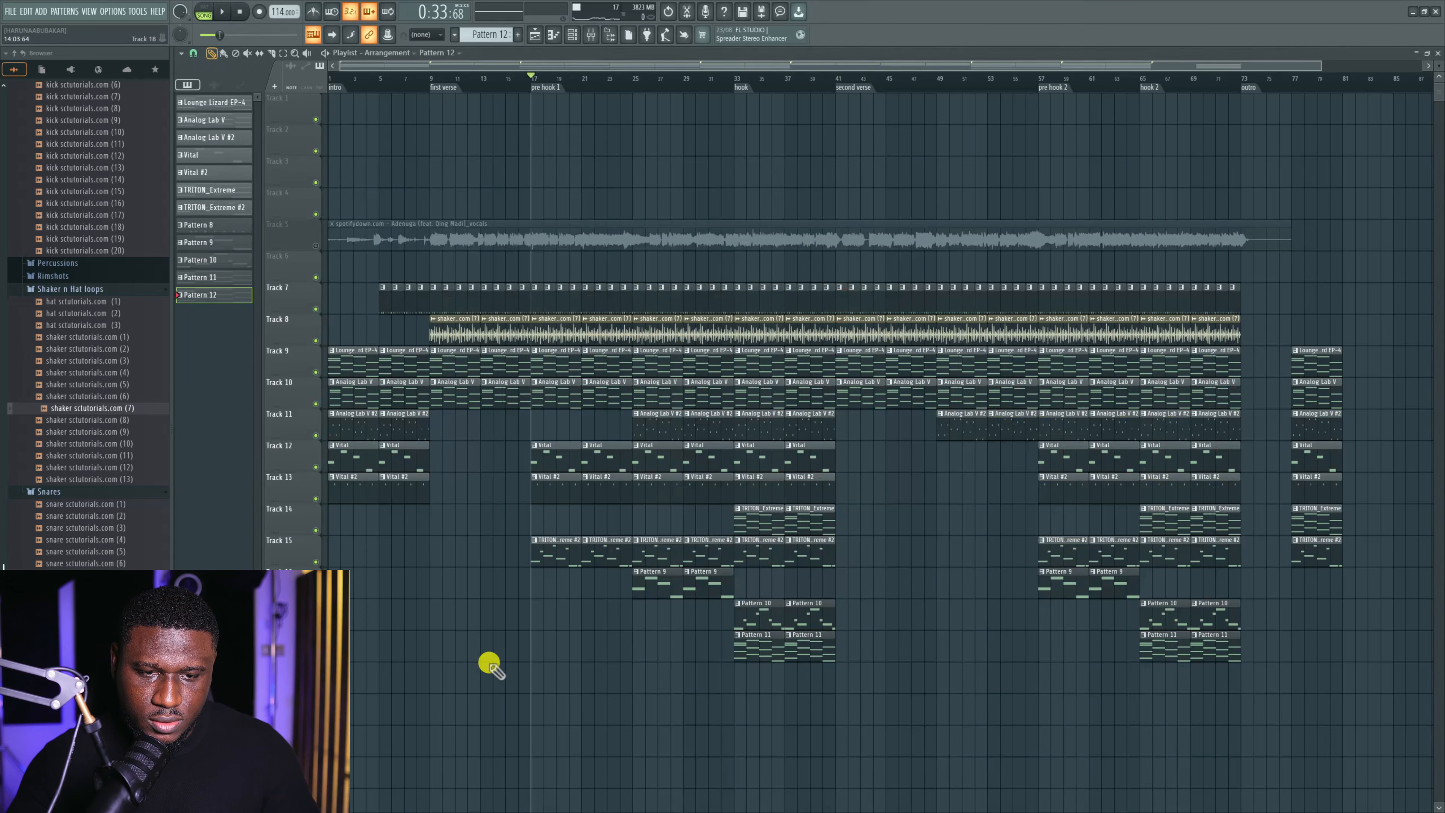
double_click(549, 682)
key(space)
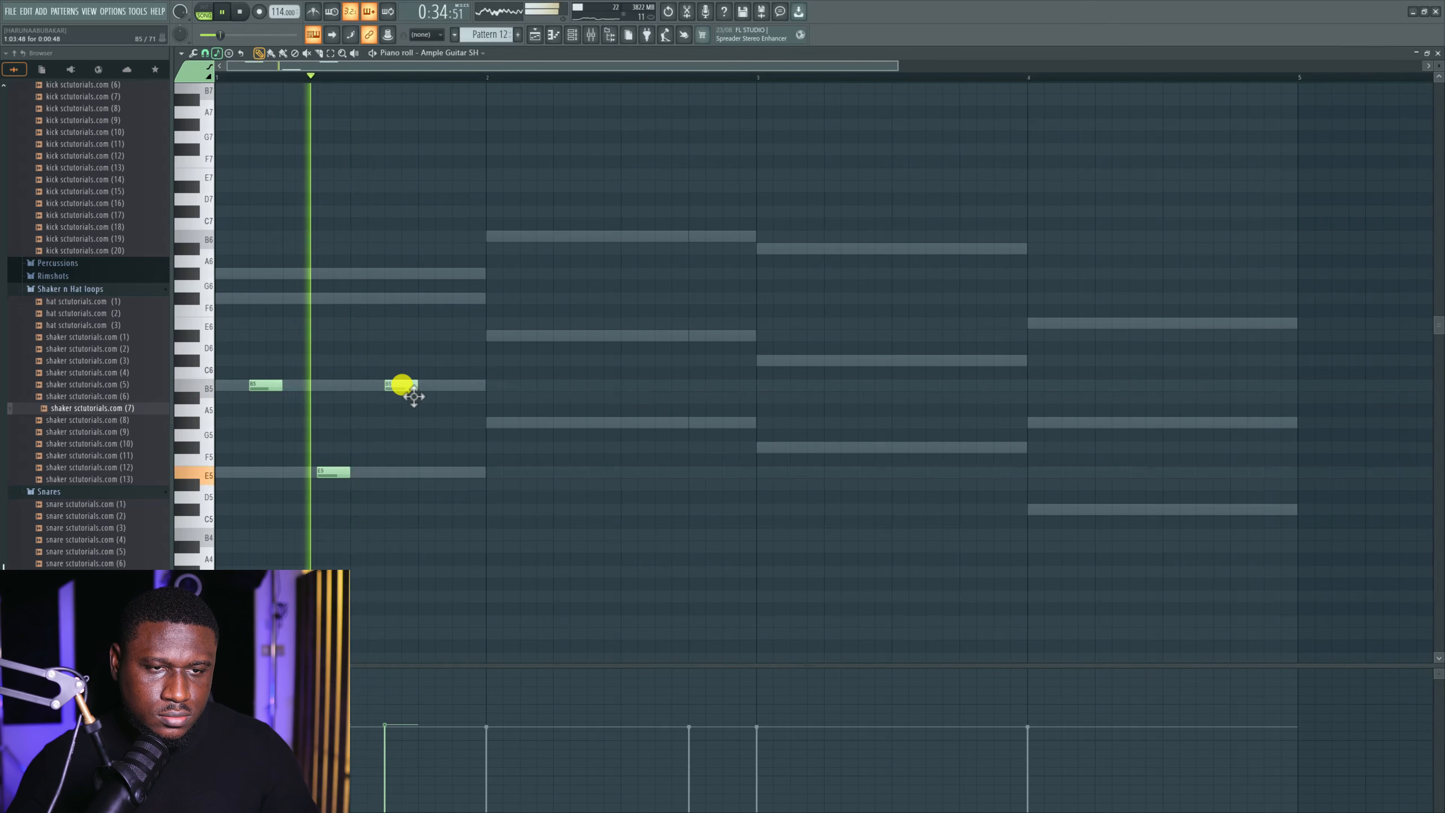
Draw short alternating B5 and E5 guitar notes across the first bar, following the ghost chord.
click(401, 385)
click(452, 471)
drag(453, 472, 477, 459)
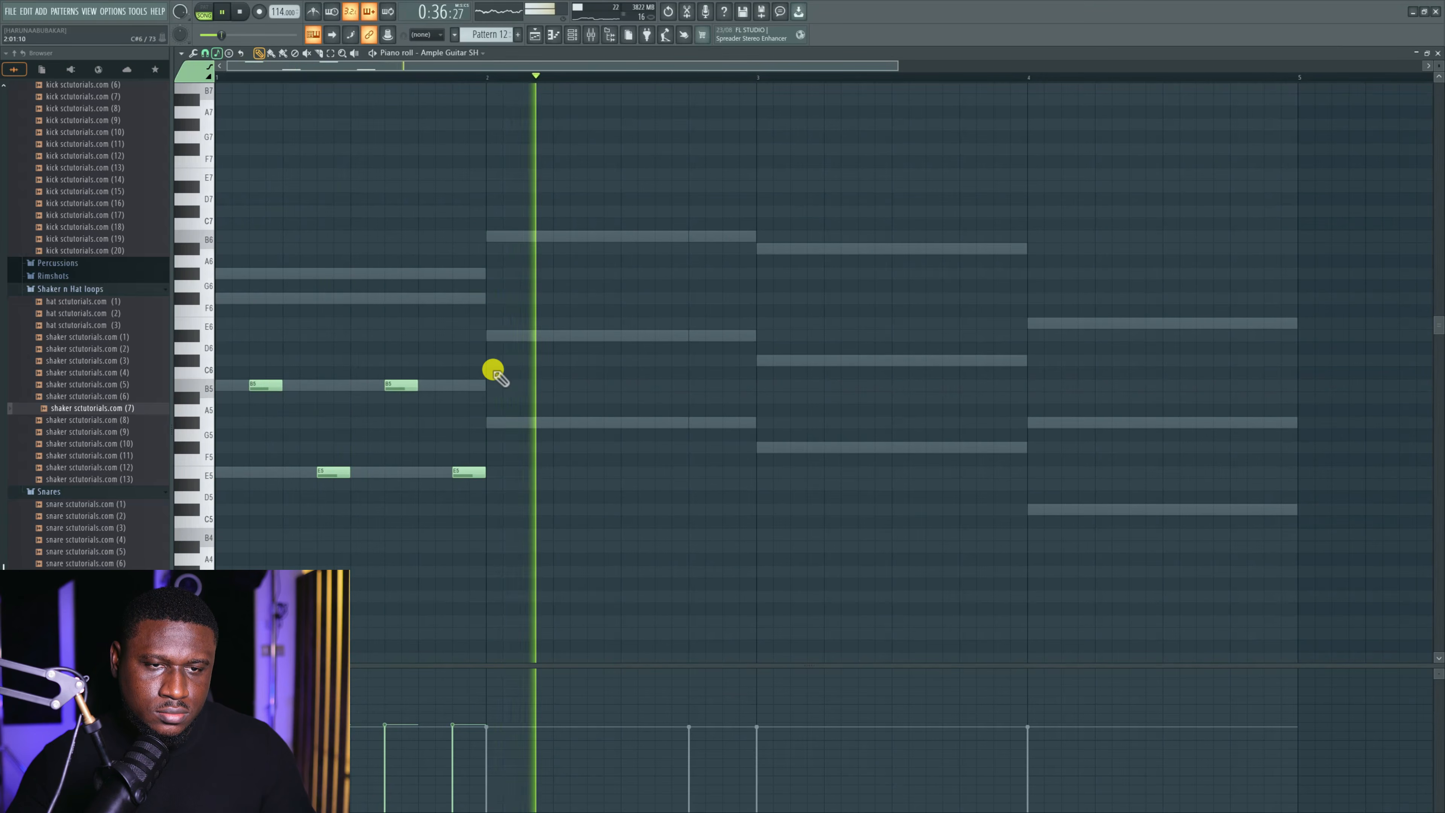
Duplicate the first bar's four guitar notes into bars 2, 3 and 4.
drag(493, 360, 249, 503)
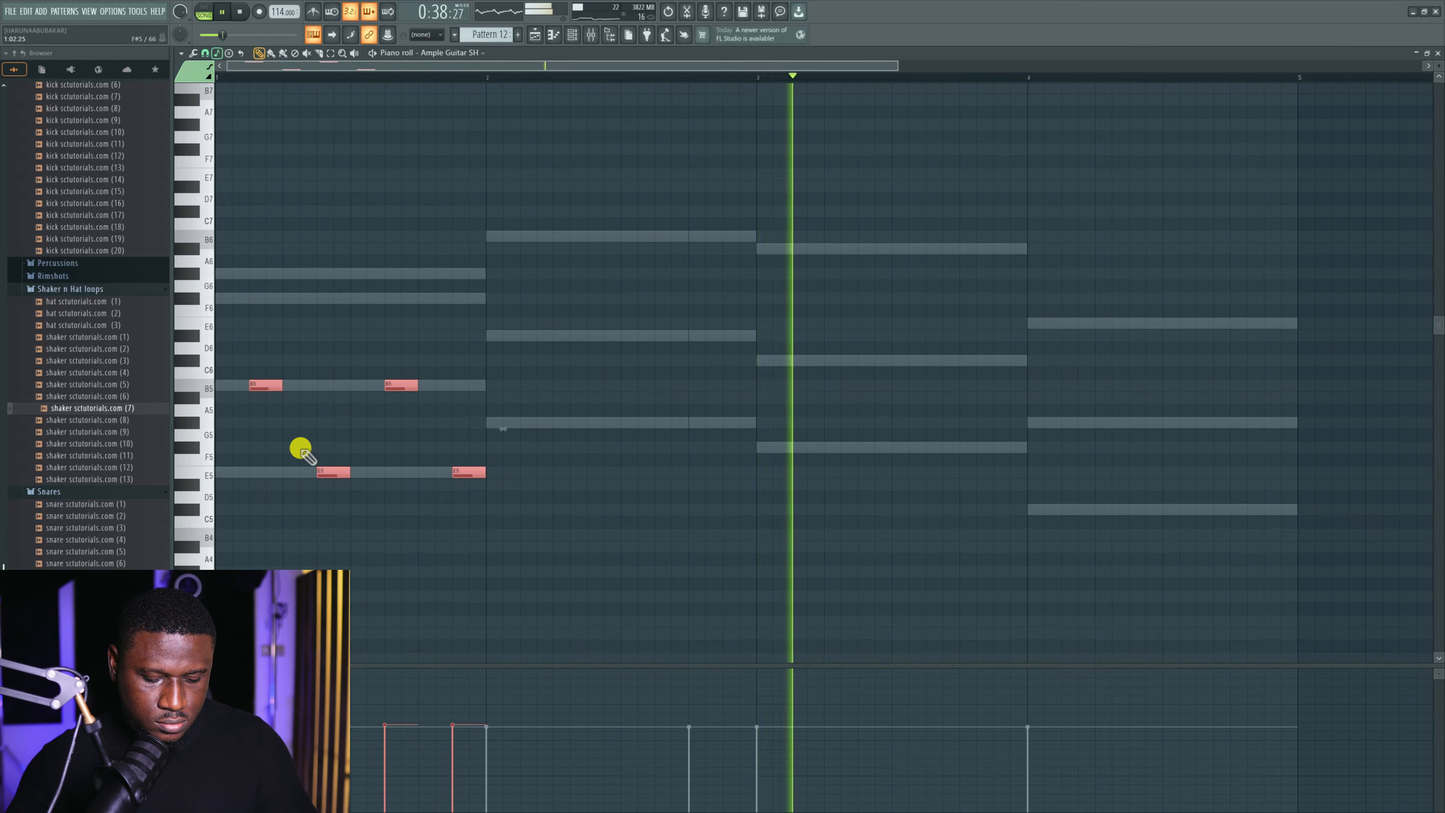
key(space)
drag(266, 392, 1079, 388)
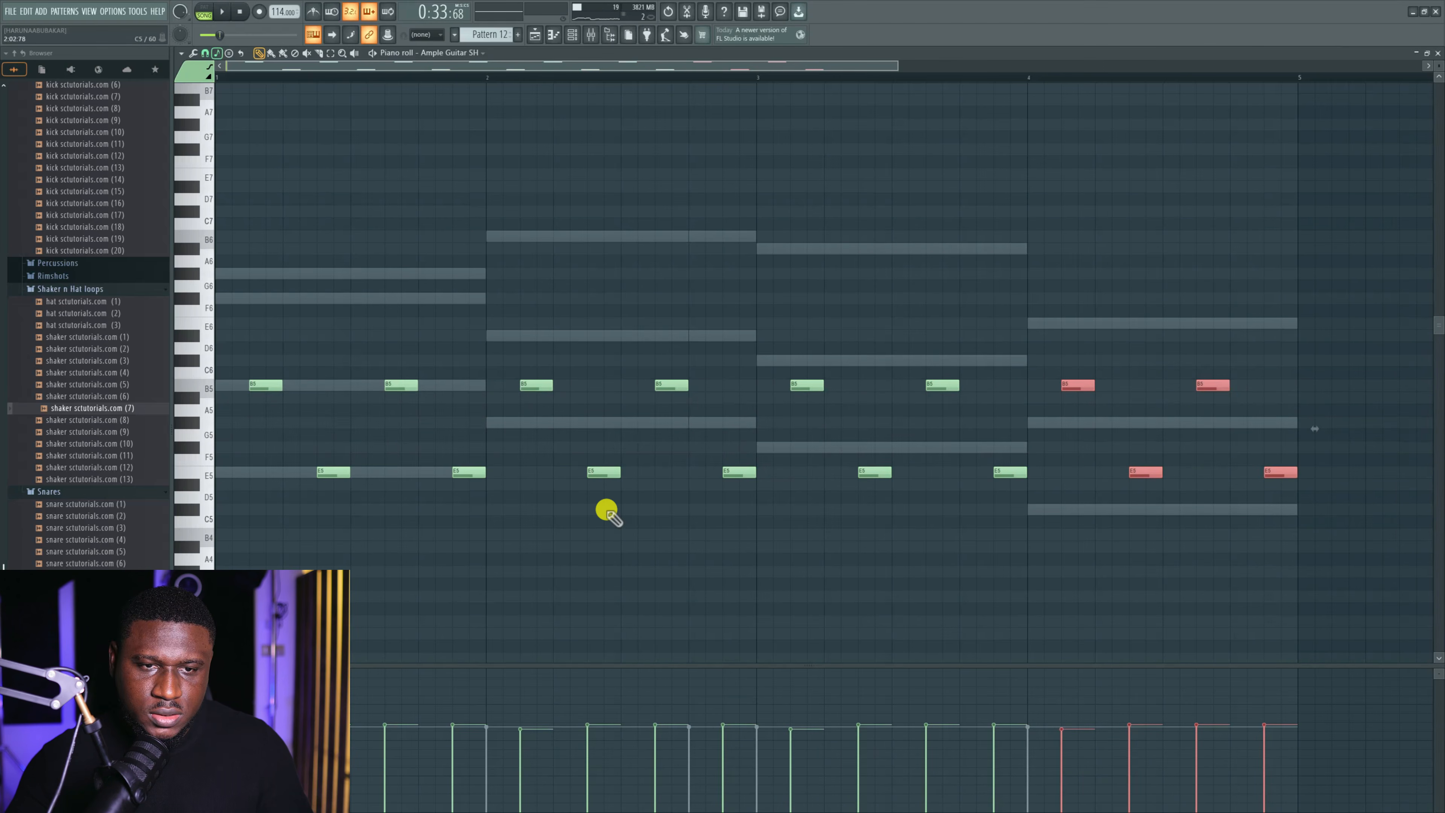
Transpose the second bar's four notes up four semitones to D#6 and G#5.
click(608, 512)
drag(508, 354, 775, 491)
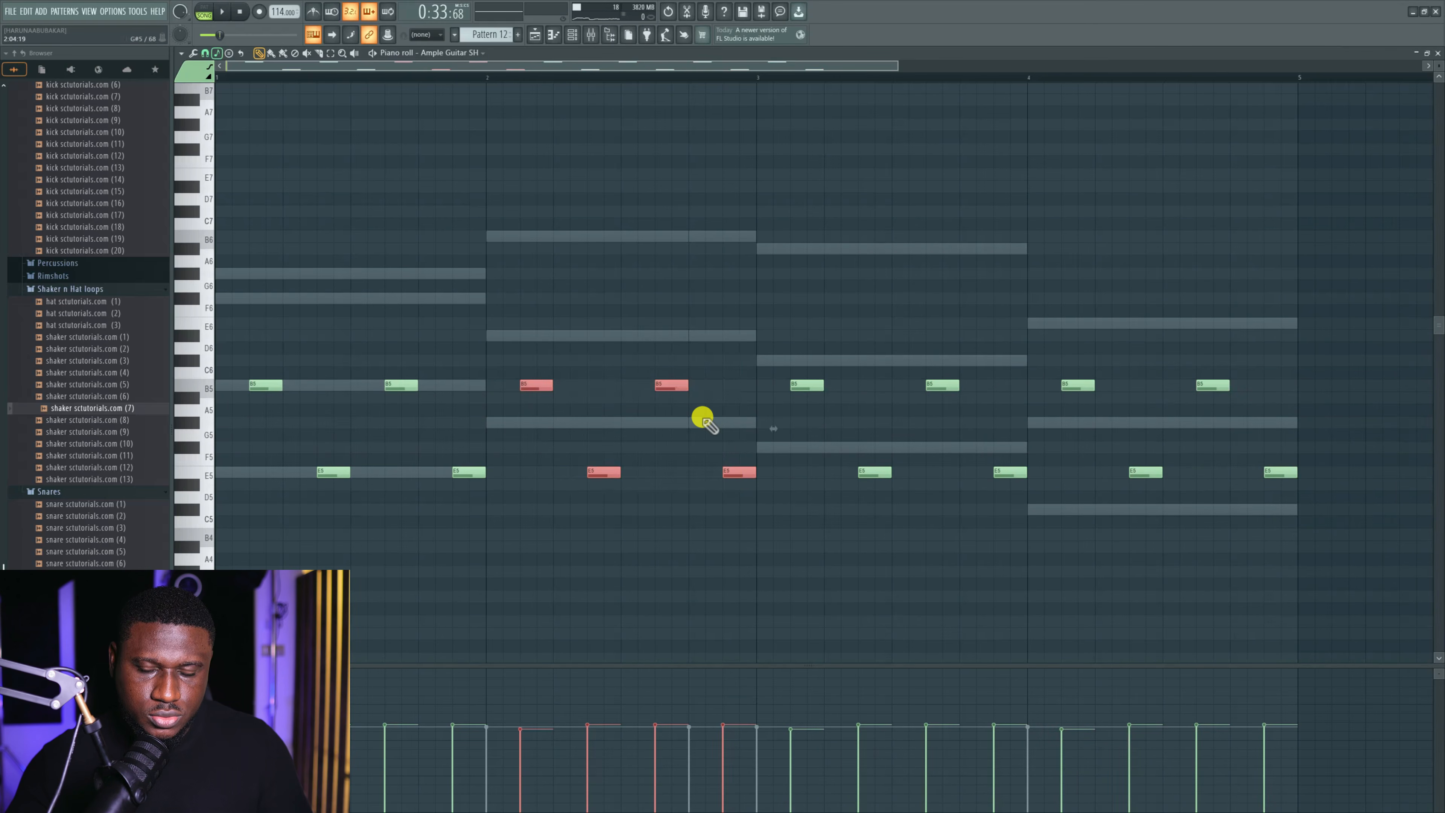
key(shift+Up)
key(shift+Up)
key(shift+Up)
key(shift+Up)
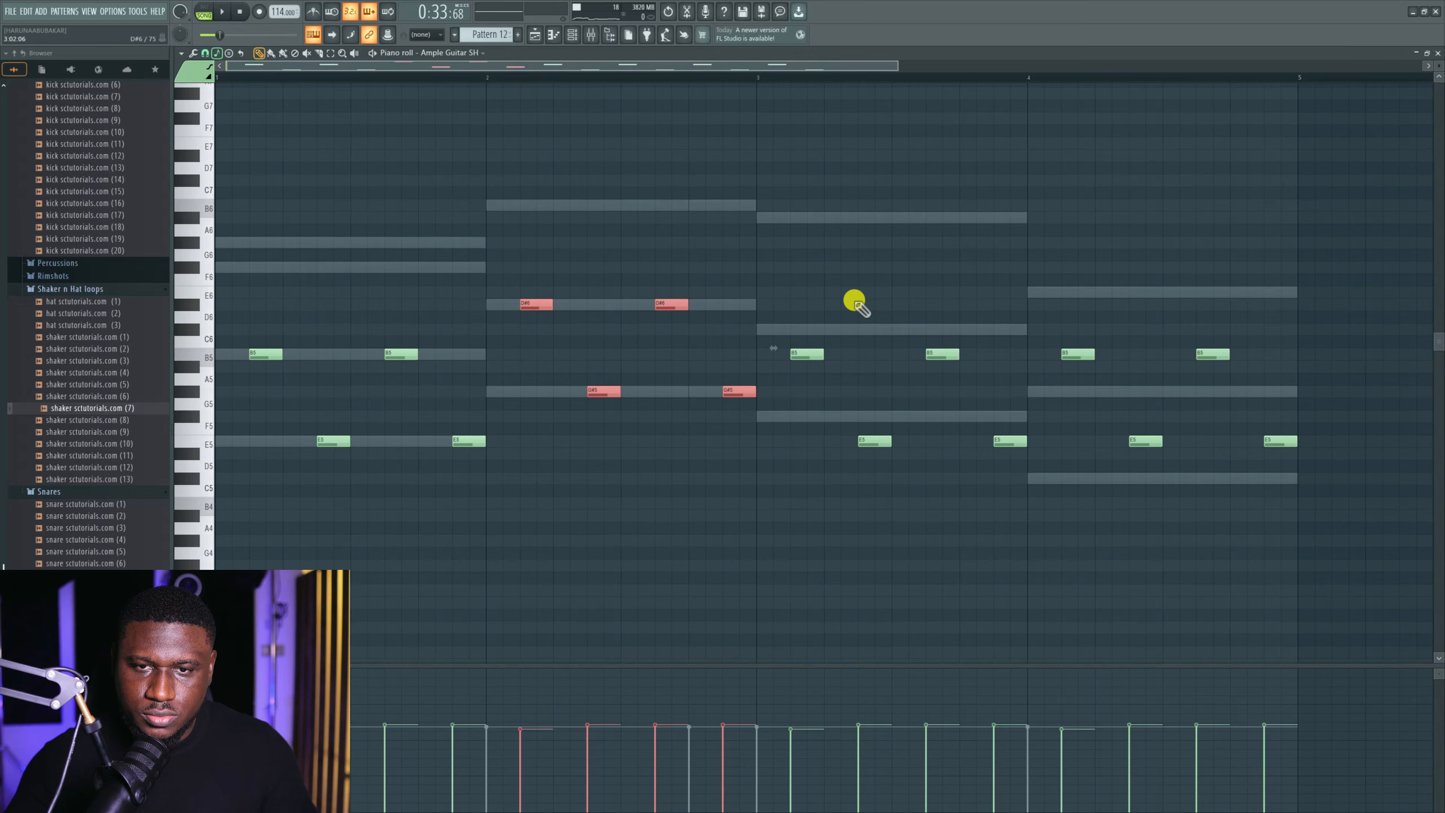
Transpose the notes in bars 3 and 4 up two semitones to C#6 and F#5.
drag(800, 291, 1347, 509)
key(shift+Up)
key(shift+Up)
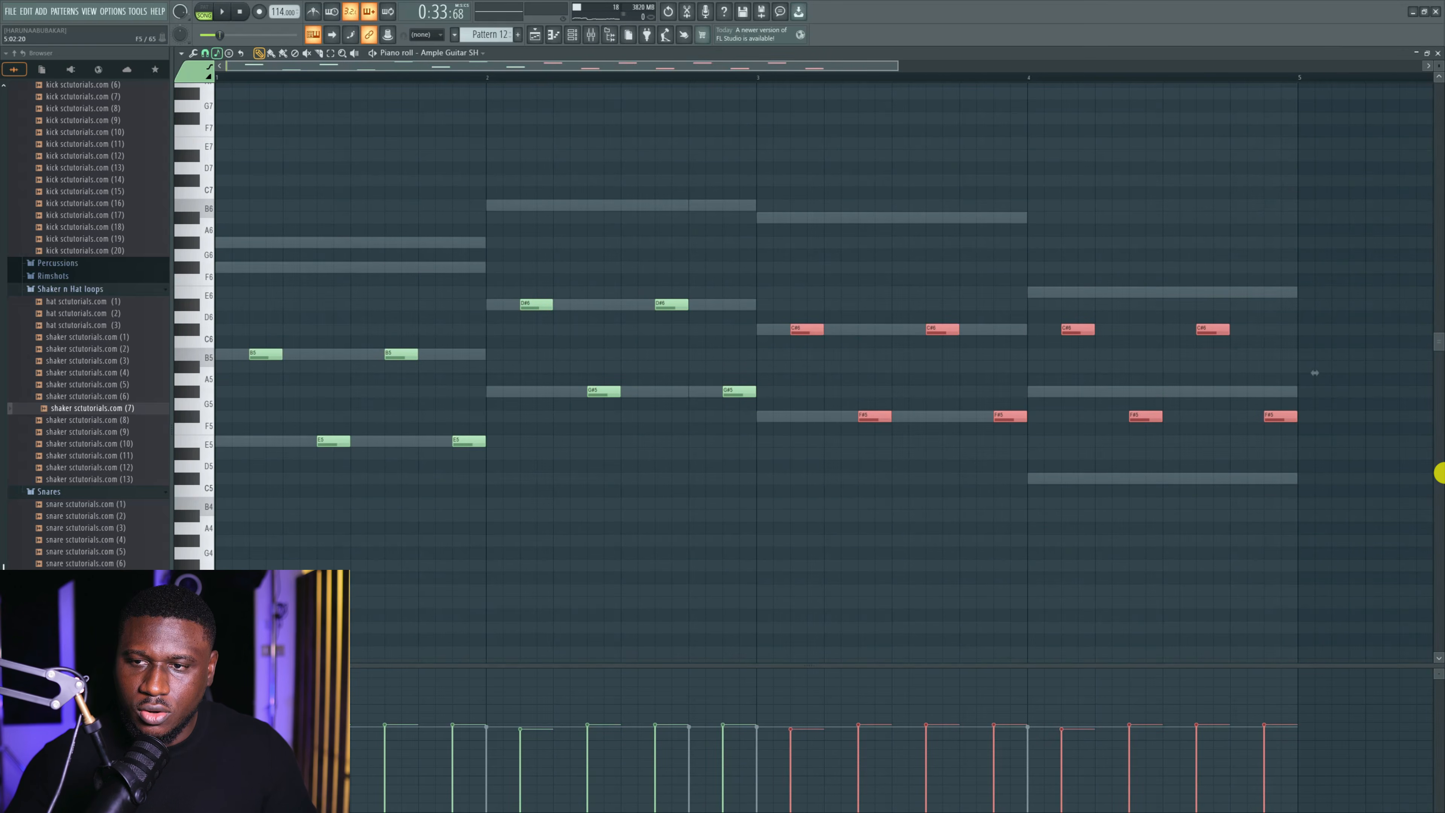
Raise the fourth bar's notes two more semitones, and its two upper notes one further to E6, checking with playback.
drag(1051, 285, 1310, 466)
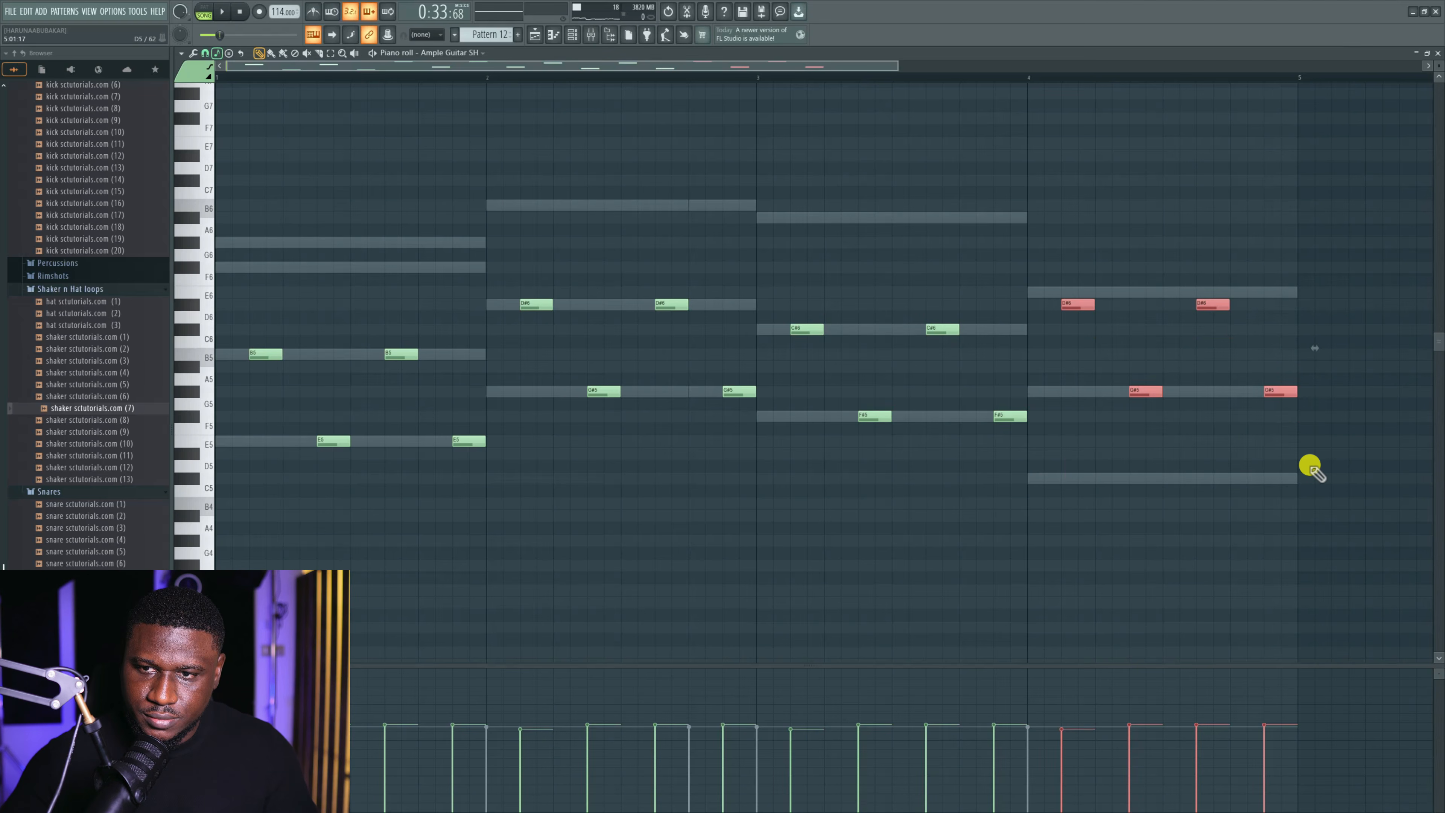
drag(1254, 296, 1049, 321)
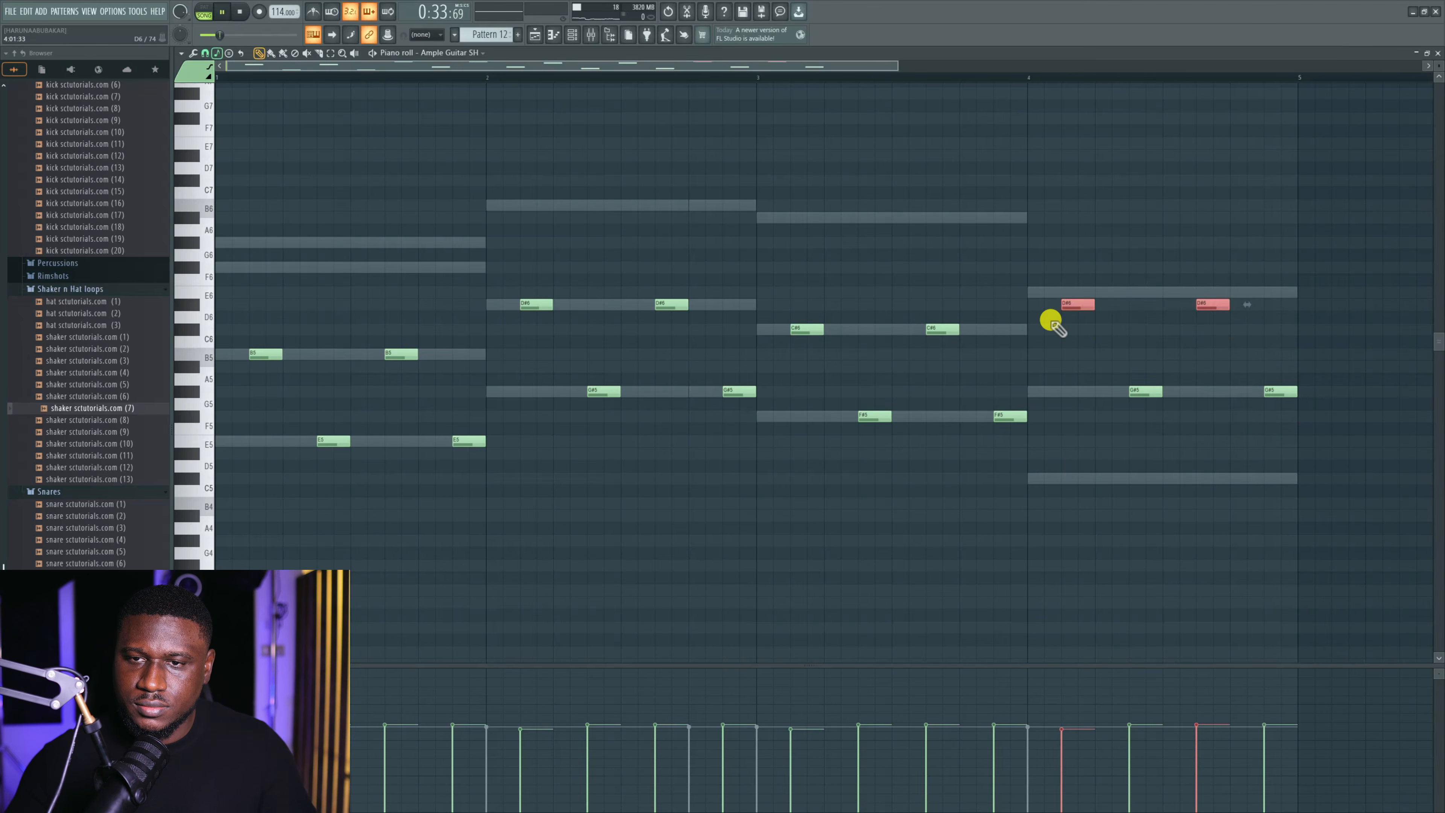
key(space)
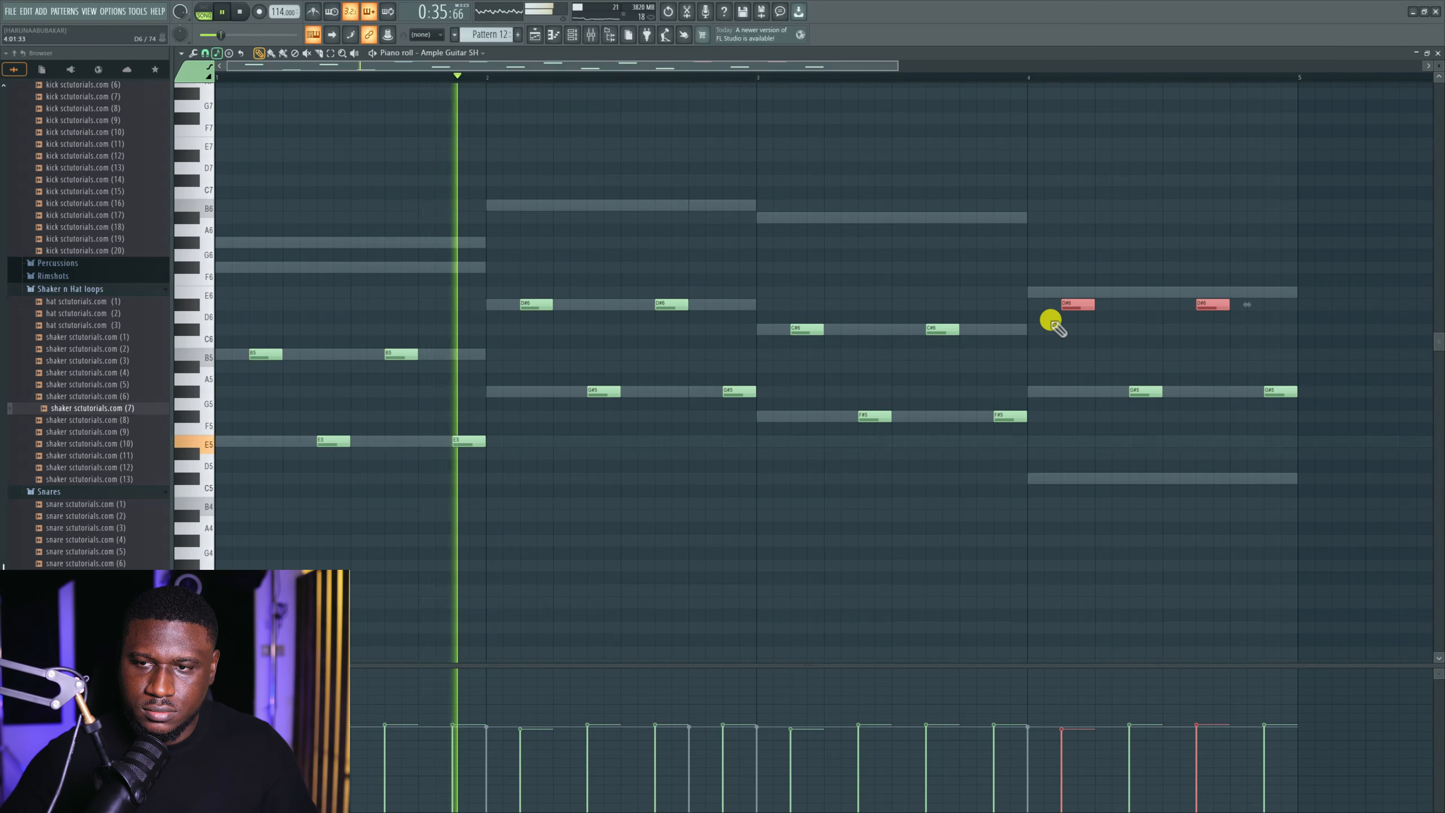
key(Up)
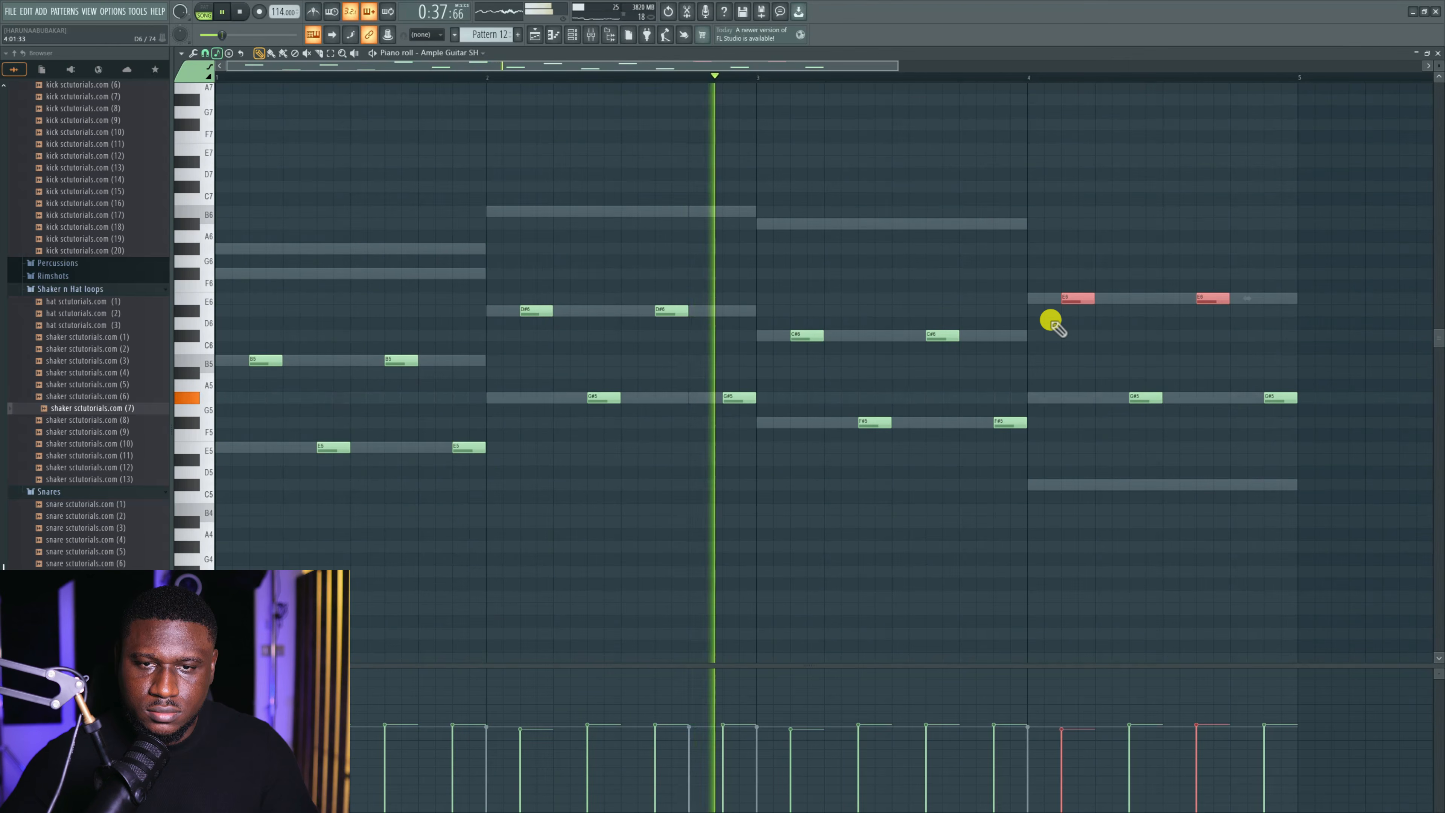
ctrl+click(965, 385)
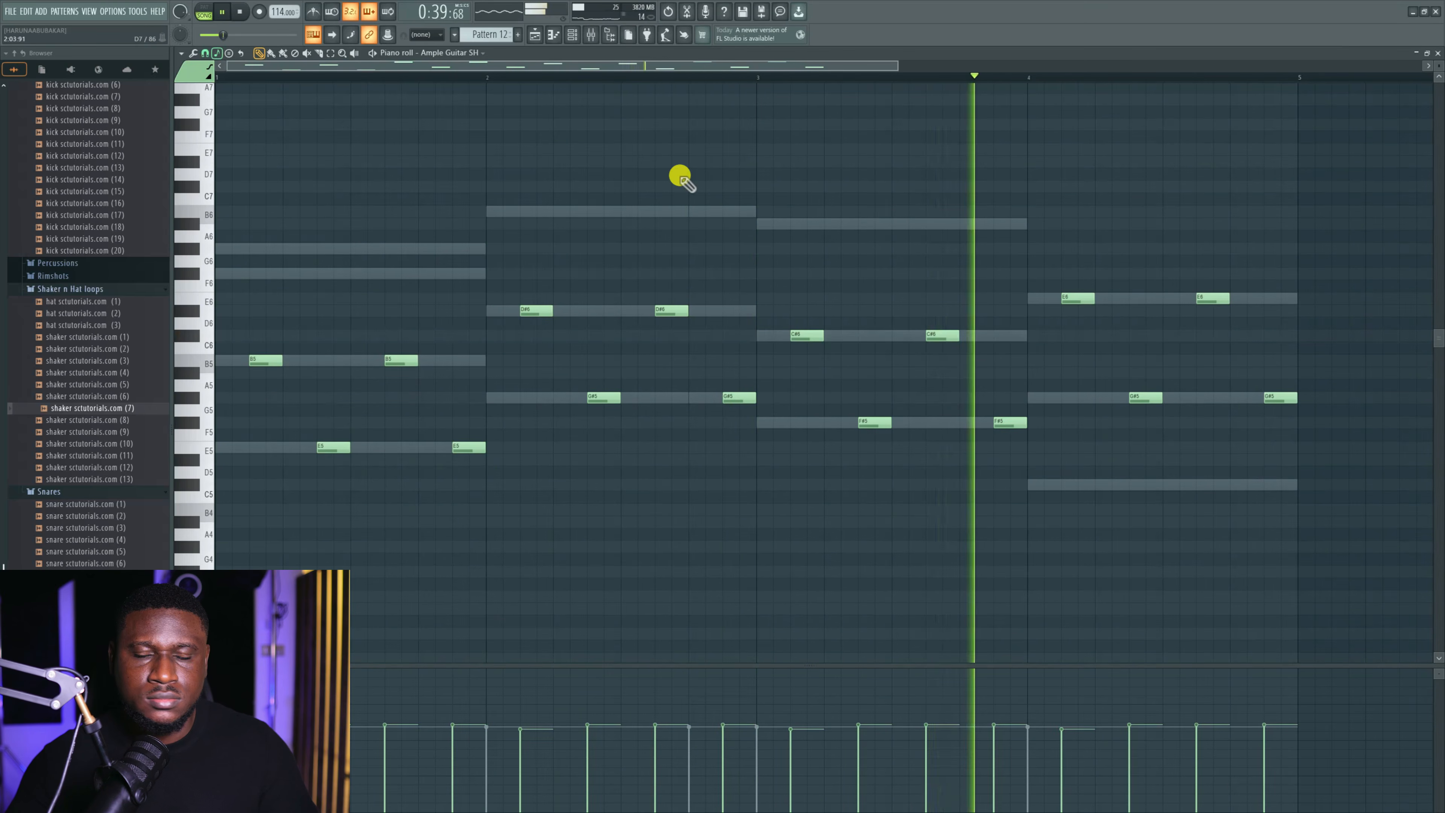
Reduce the velocities of all guitar notes slightly using the level scaling multiplier, checking the result with playback.
click(570, 35)
key(space)
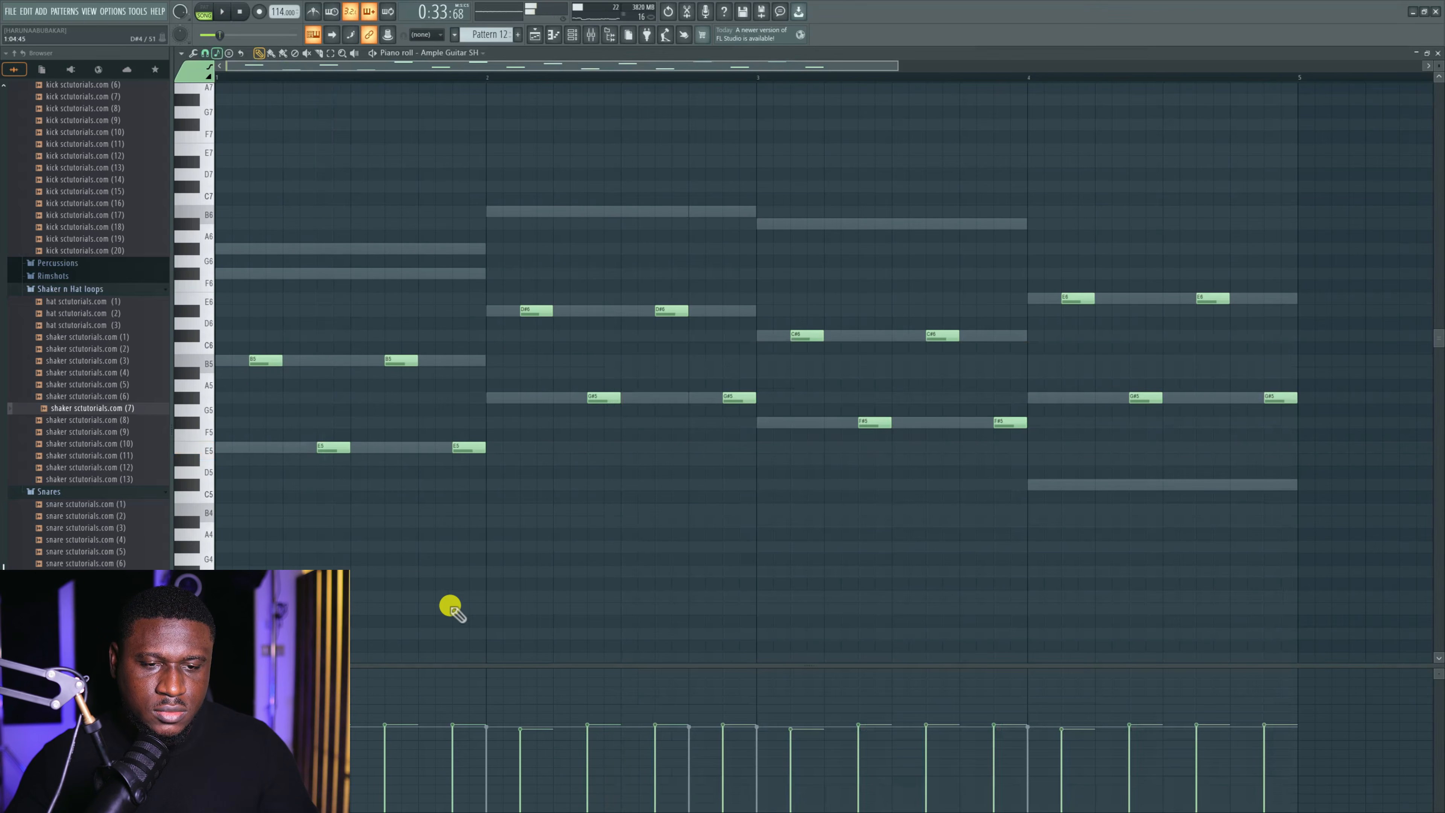
key(alt+x)
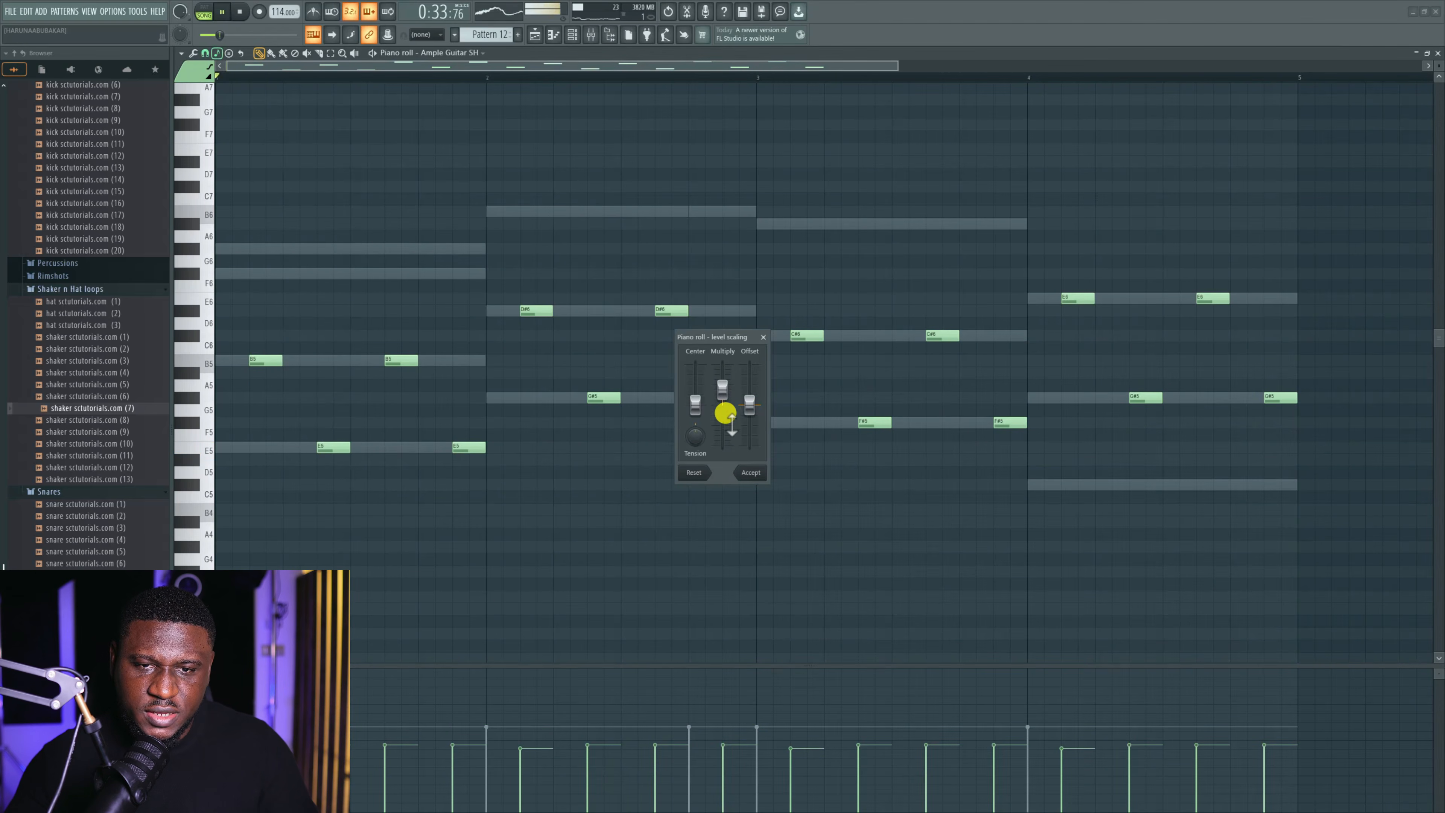
key(space)
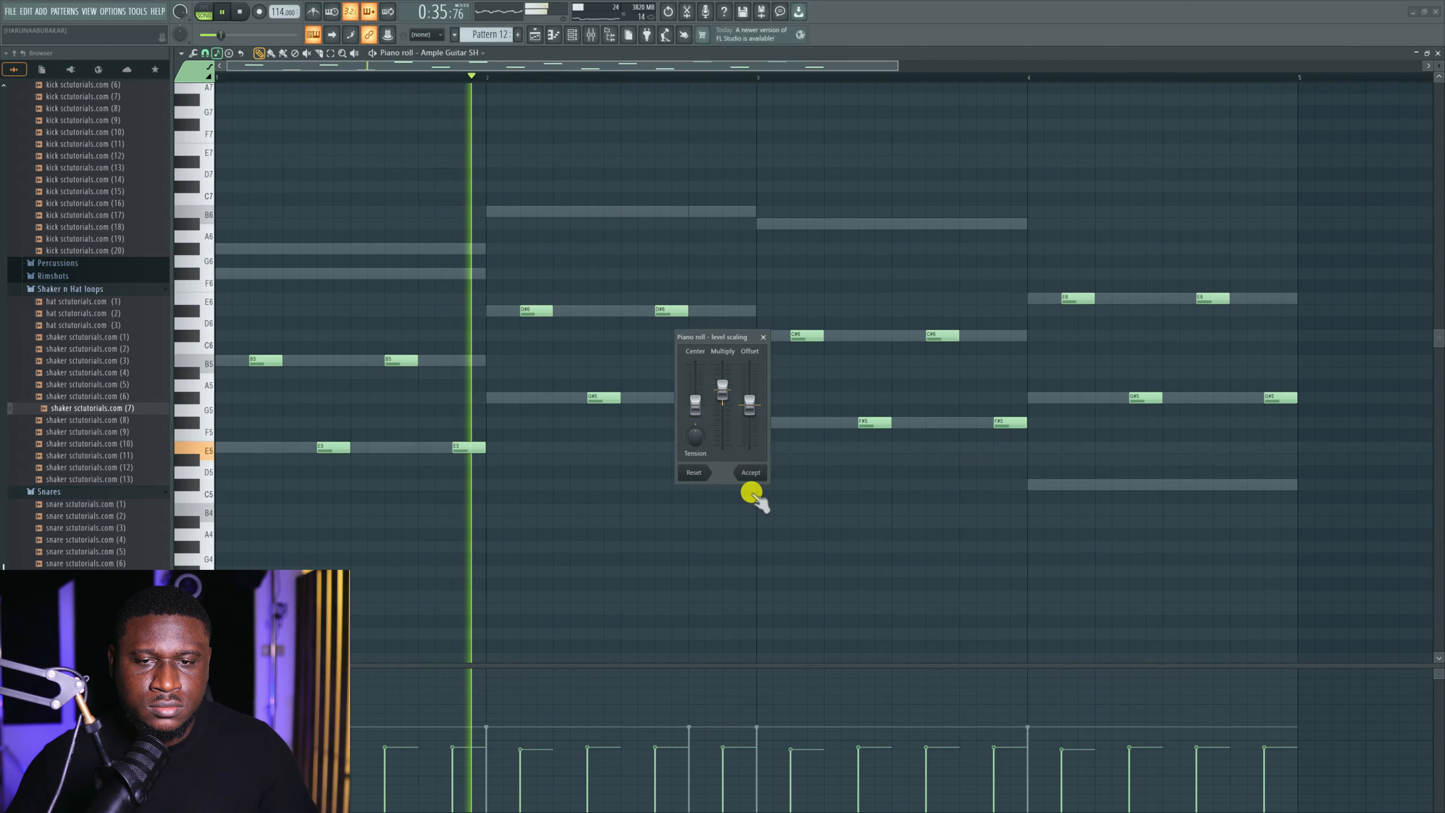
click(750, 472)
key(space)
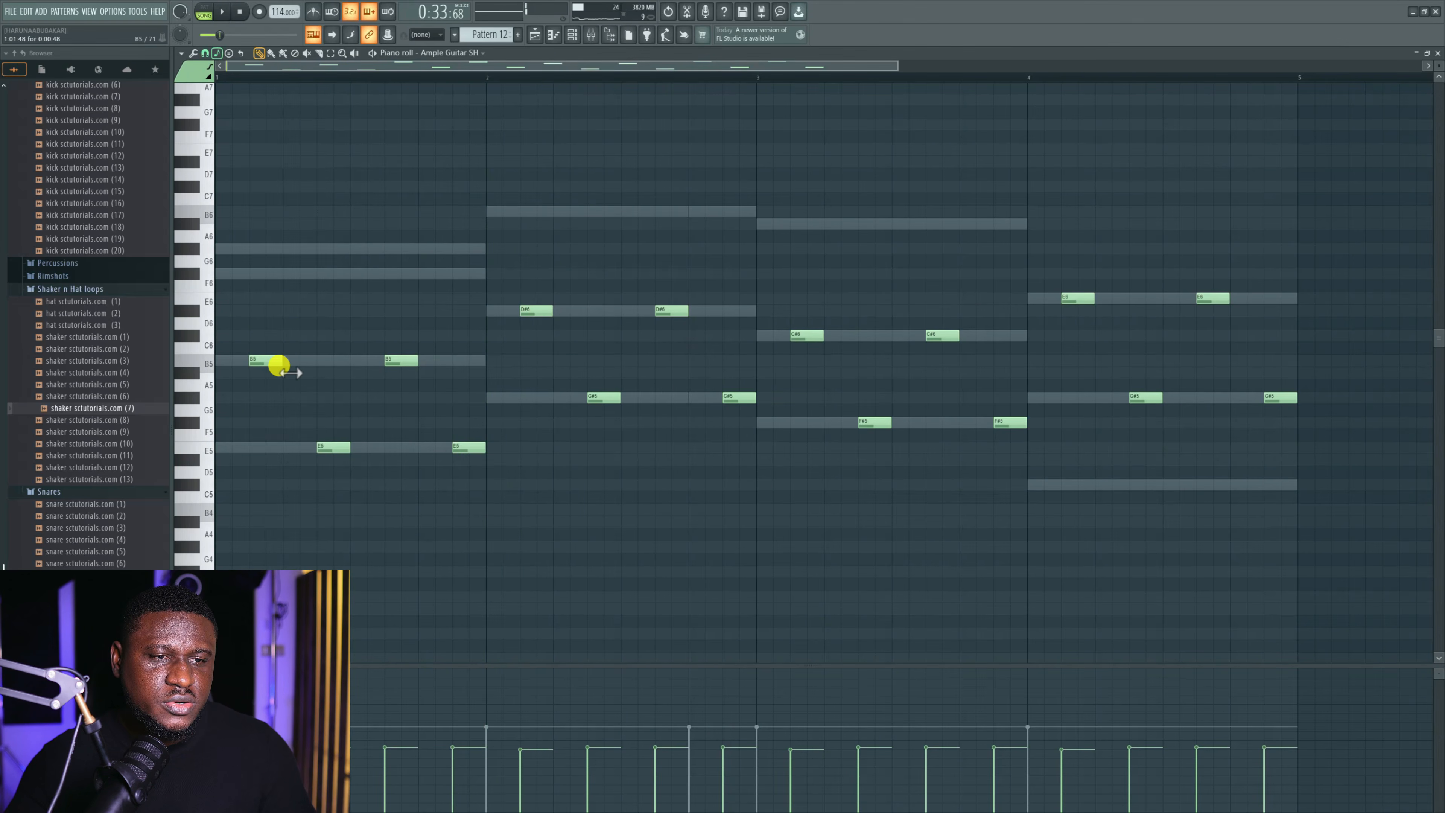
Lengthen all guitar notes to one beat each, then deselect them while listening to the pattern.
drag(193, 279, 213, 478)
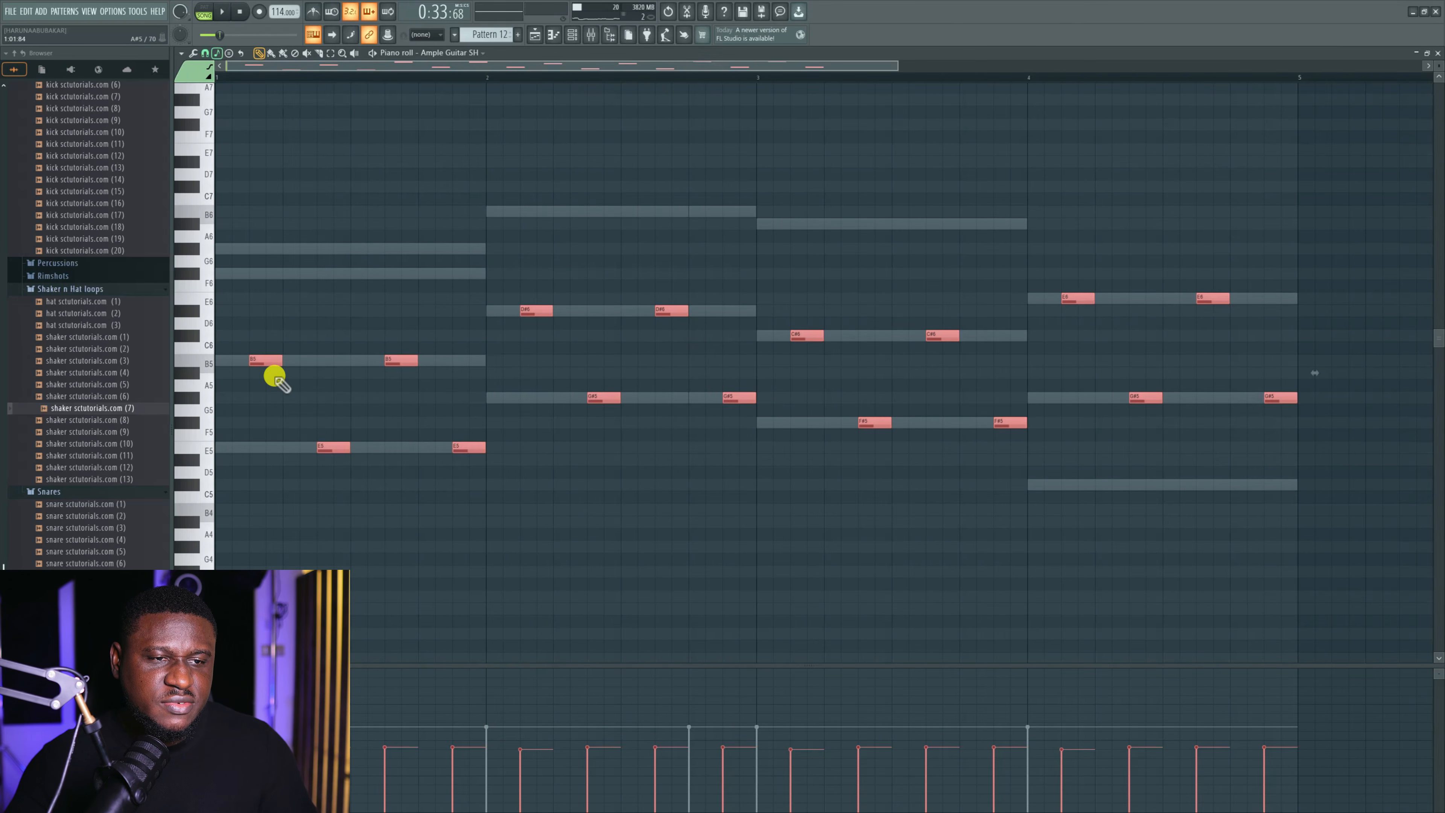
drag(275, 364, 307, 376)
key(space)
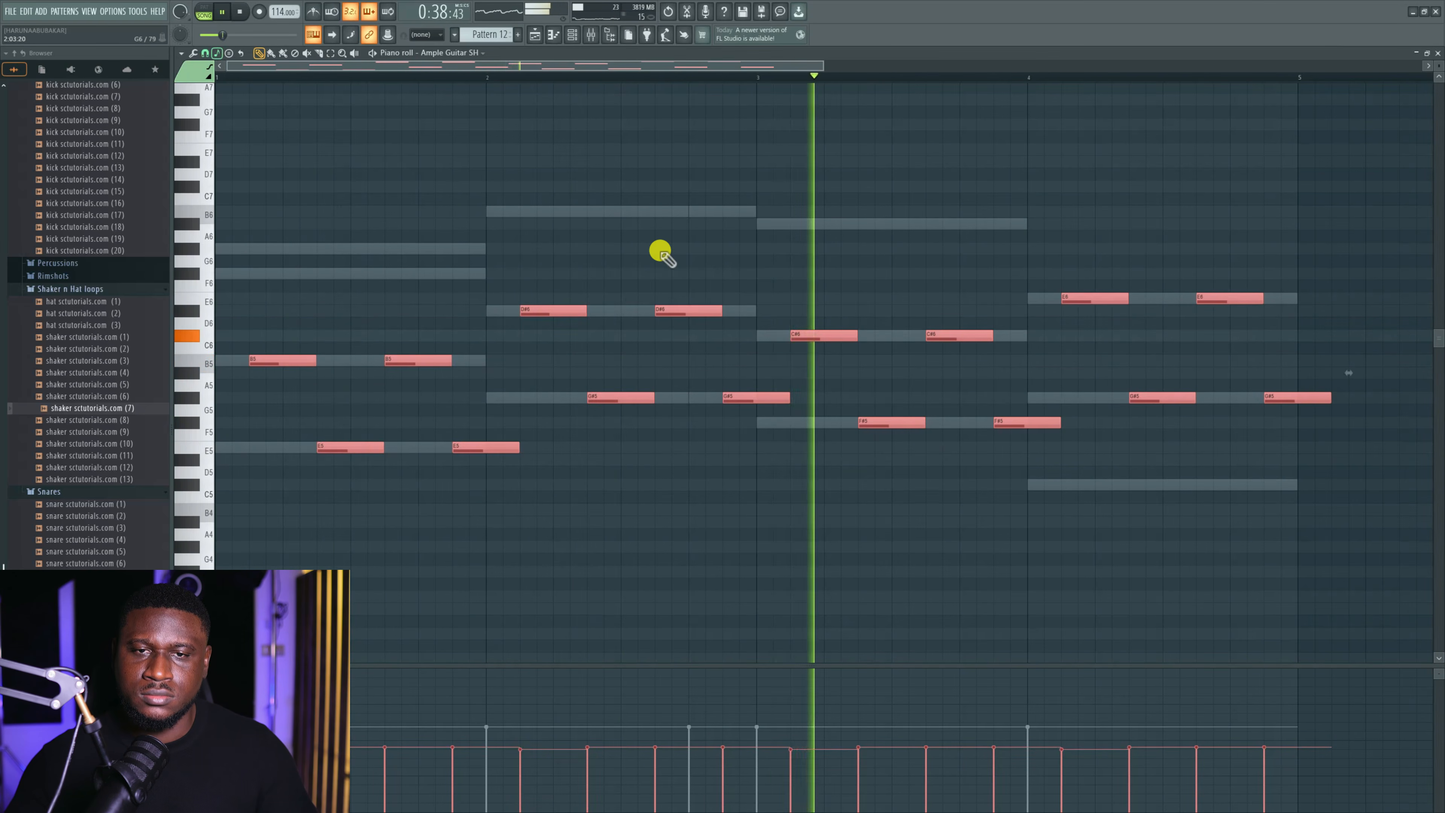
click(660, 221)
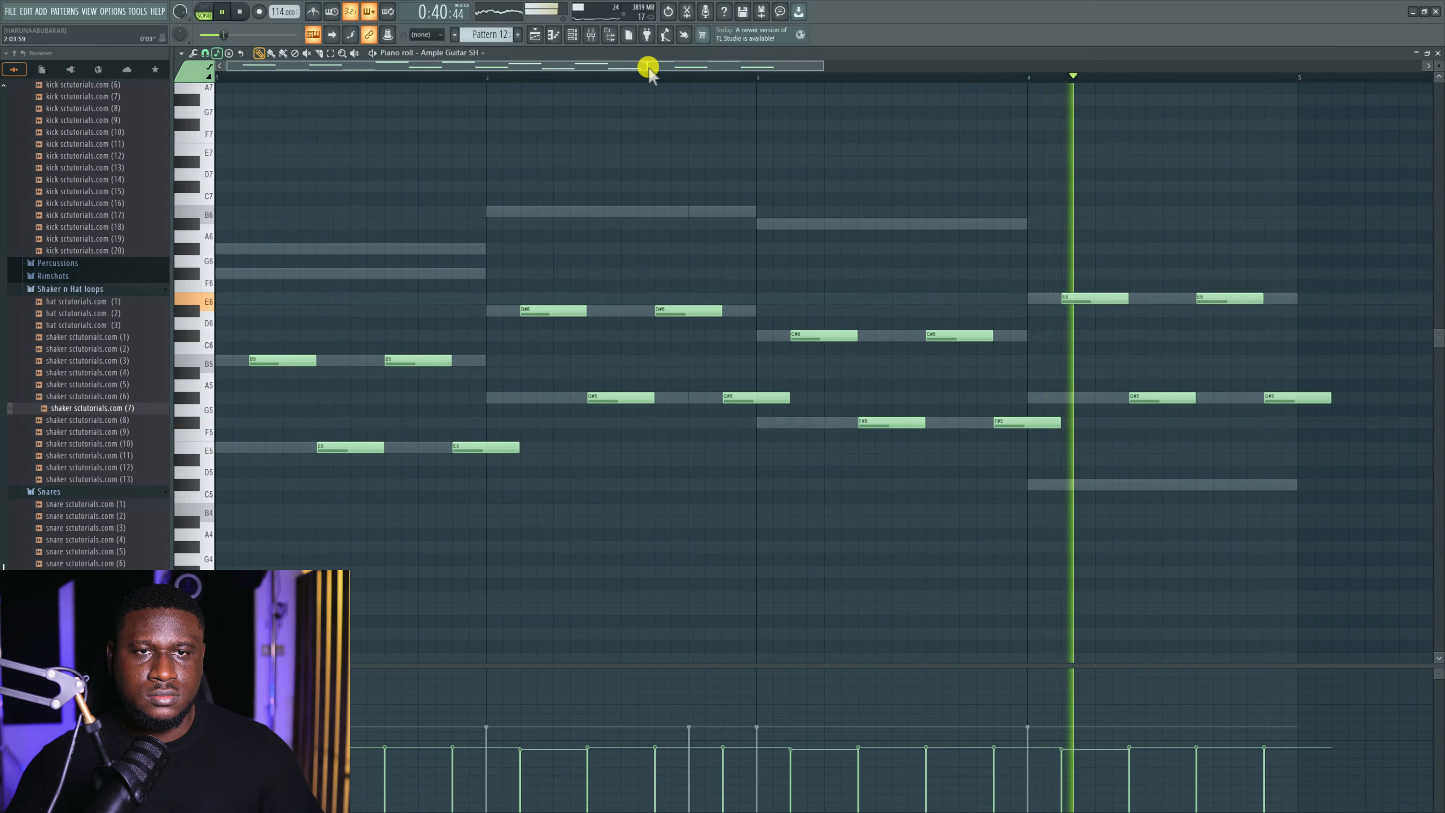
Repeat Pattern 12 to four clips across pre hook 1 and copy all four to bar 49, running through pre hook 2.
click(542, 38)
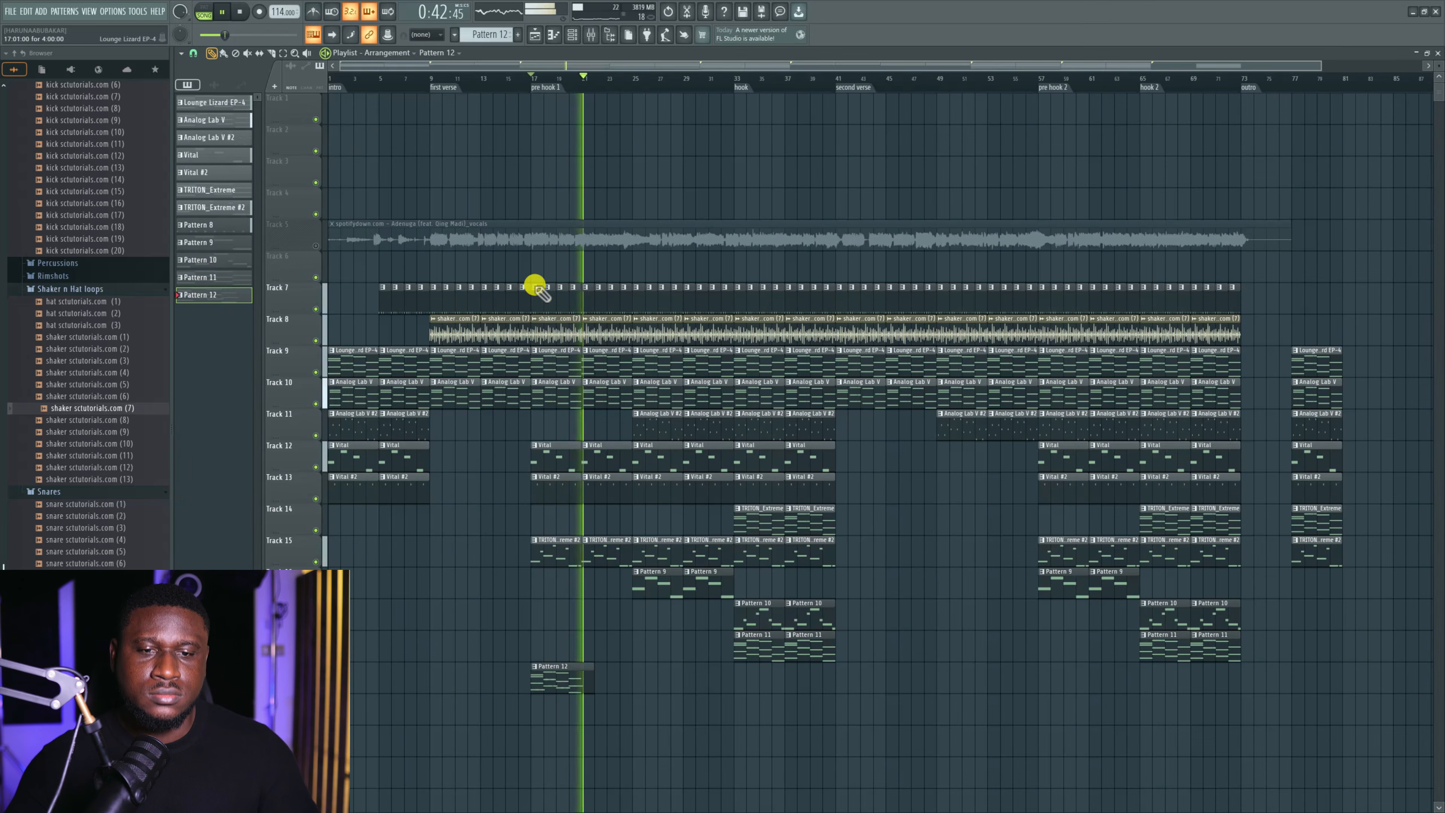
key(space)
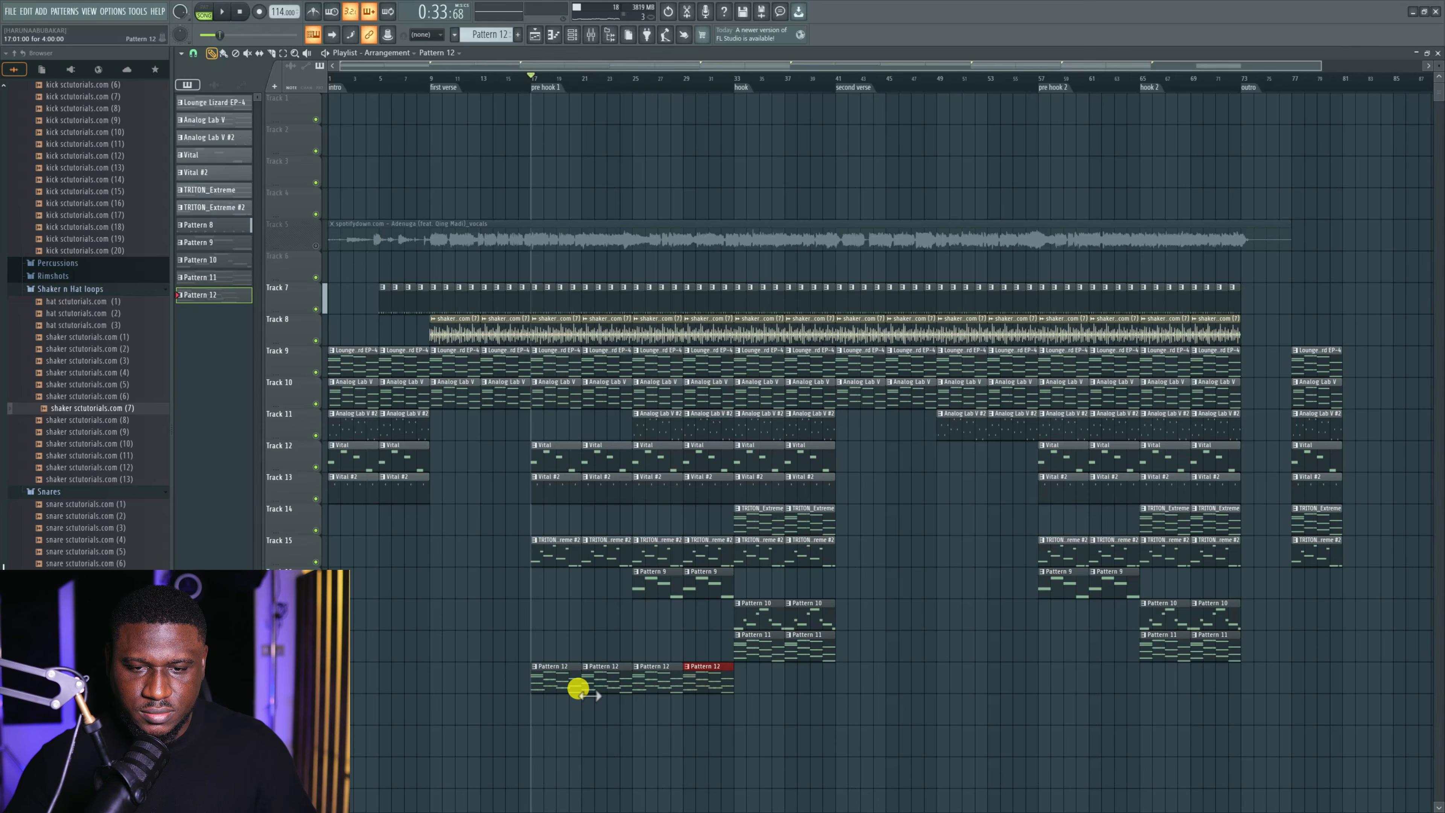
key(space)
scroll(643, 688, up, 2)
drag(727, 683, 1009, 718)
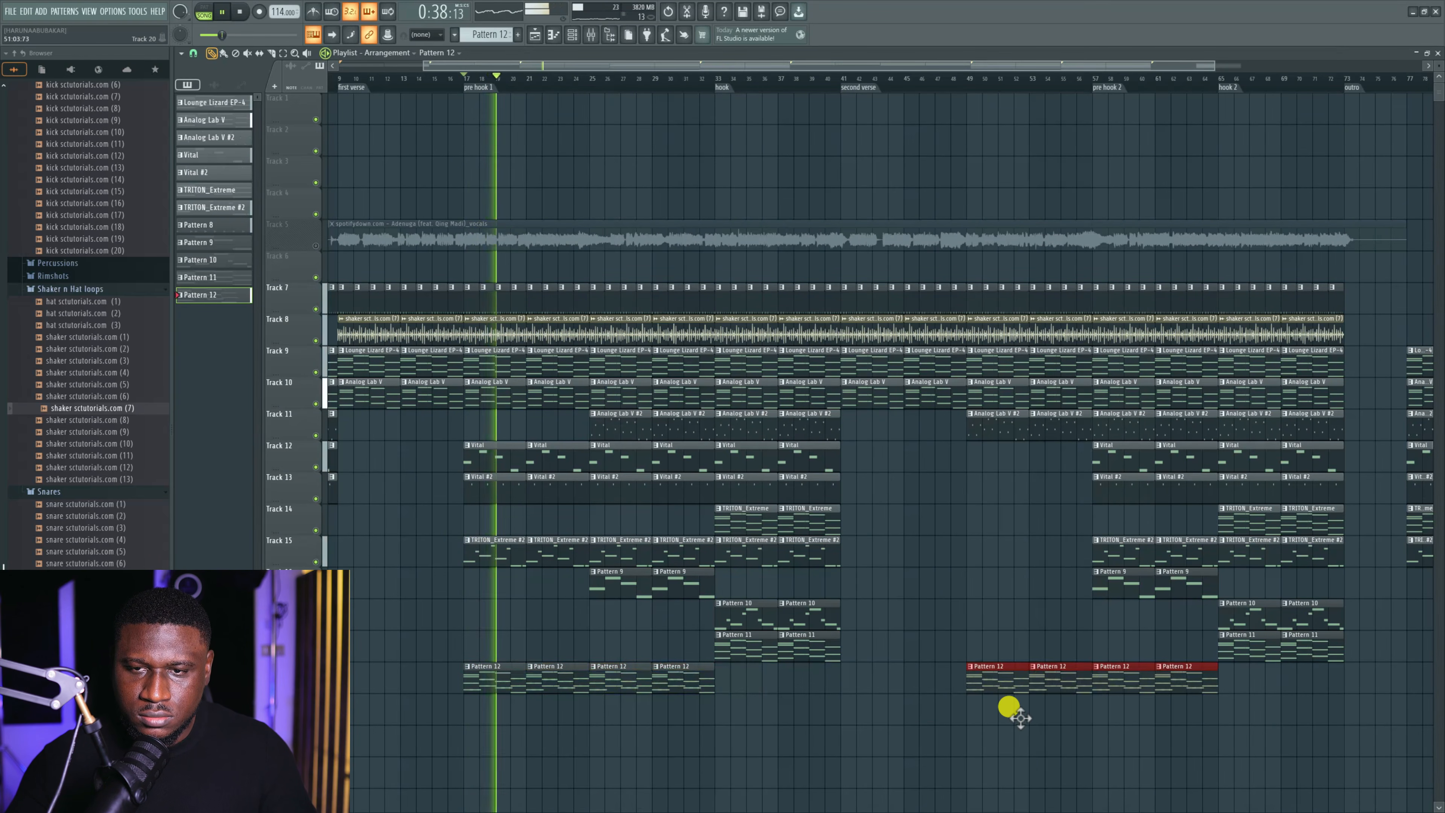
Load Fruity Chorus in the first effect slot of the Ample Guitar SH mixer track and reduce its mix level.
click(609, 35)
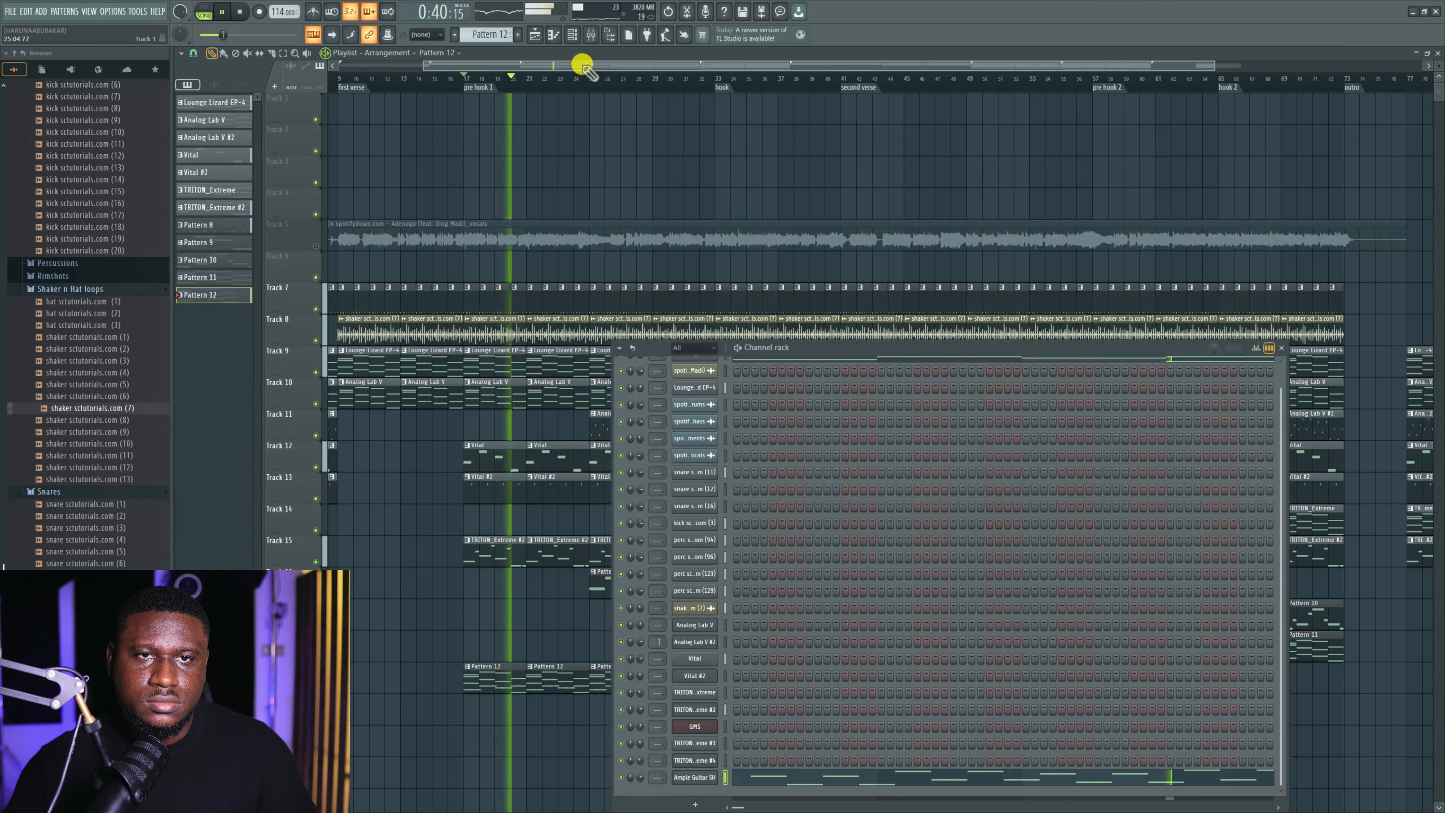
click(708, 777)
click(591, 34)
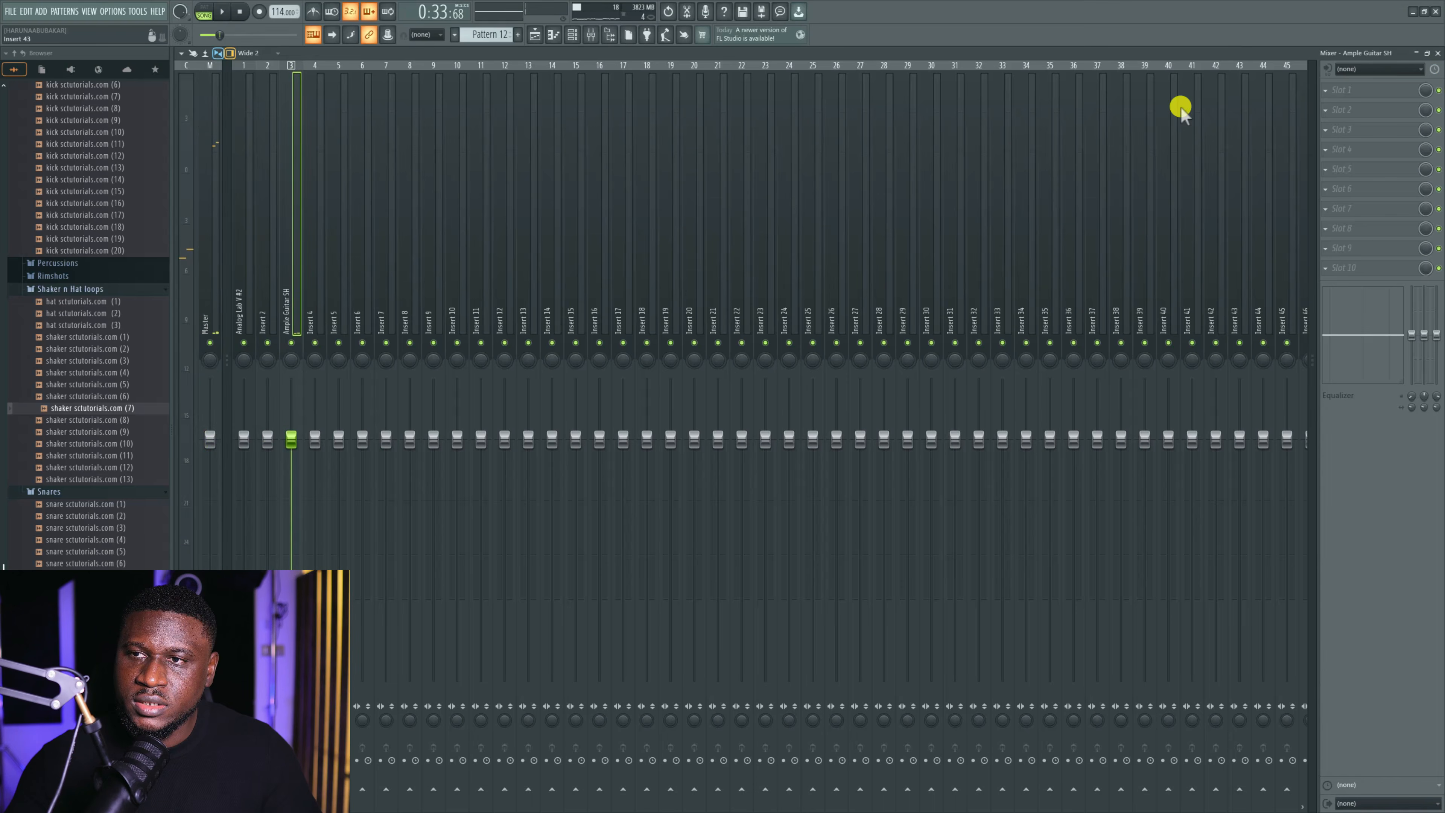
click(1365, 98)
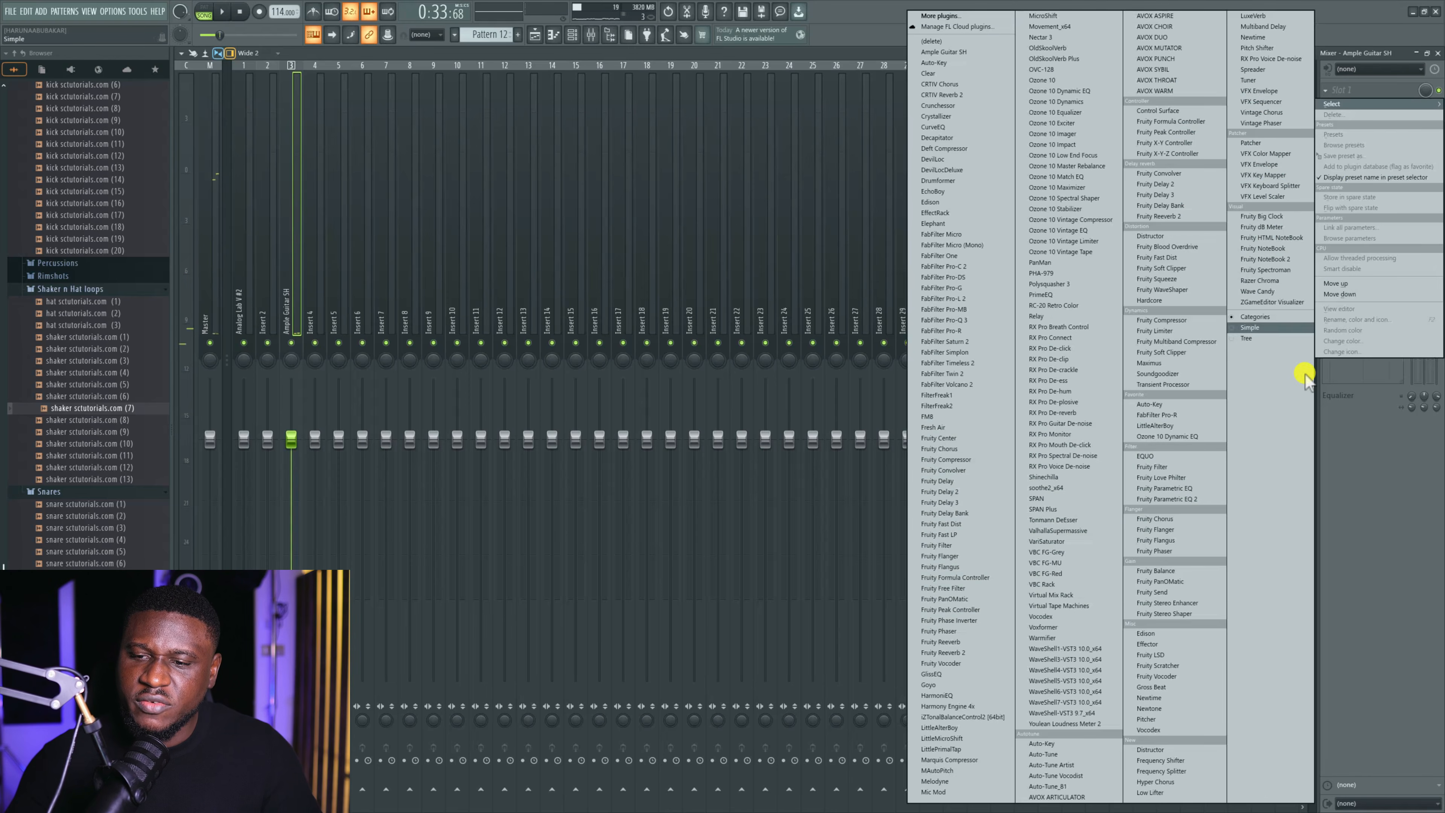
click(1169, 518)
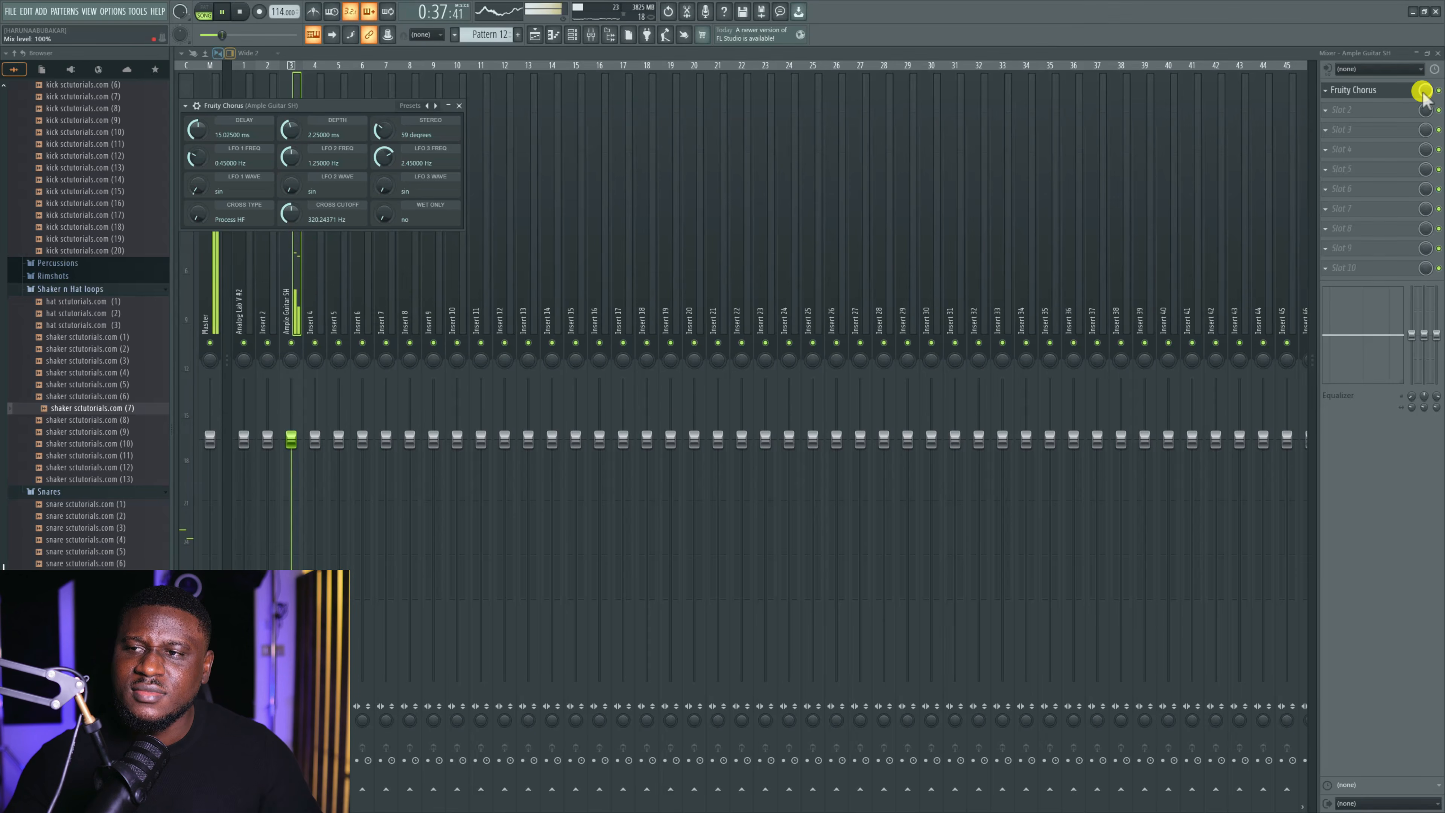
drag(1424, 98, 1424, 108)
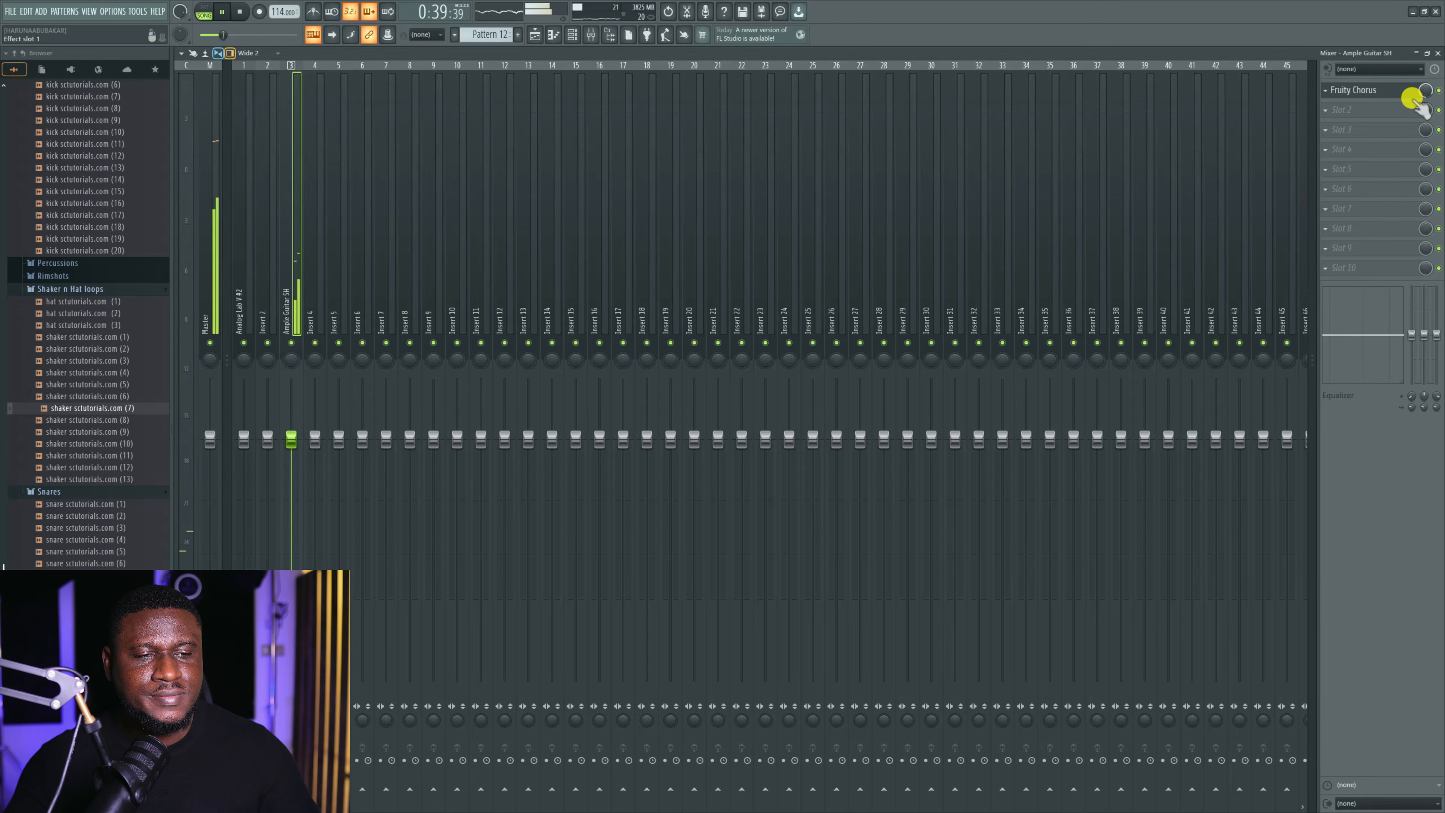
Toggle the vocals on Track 5 during playback to compare the arrangement with and without them, leaving them unmuted.
click(534, 37)
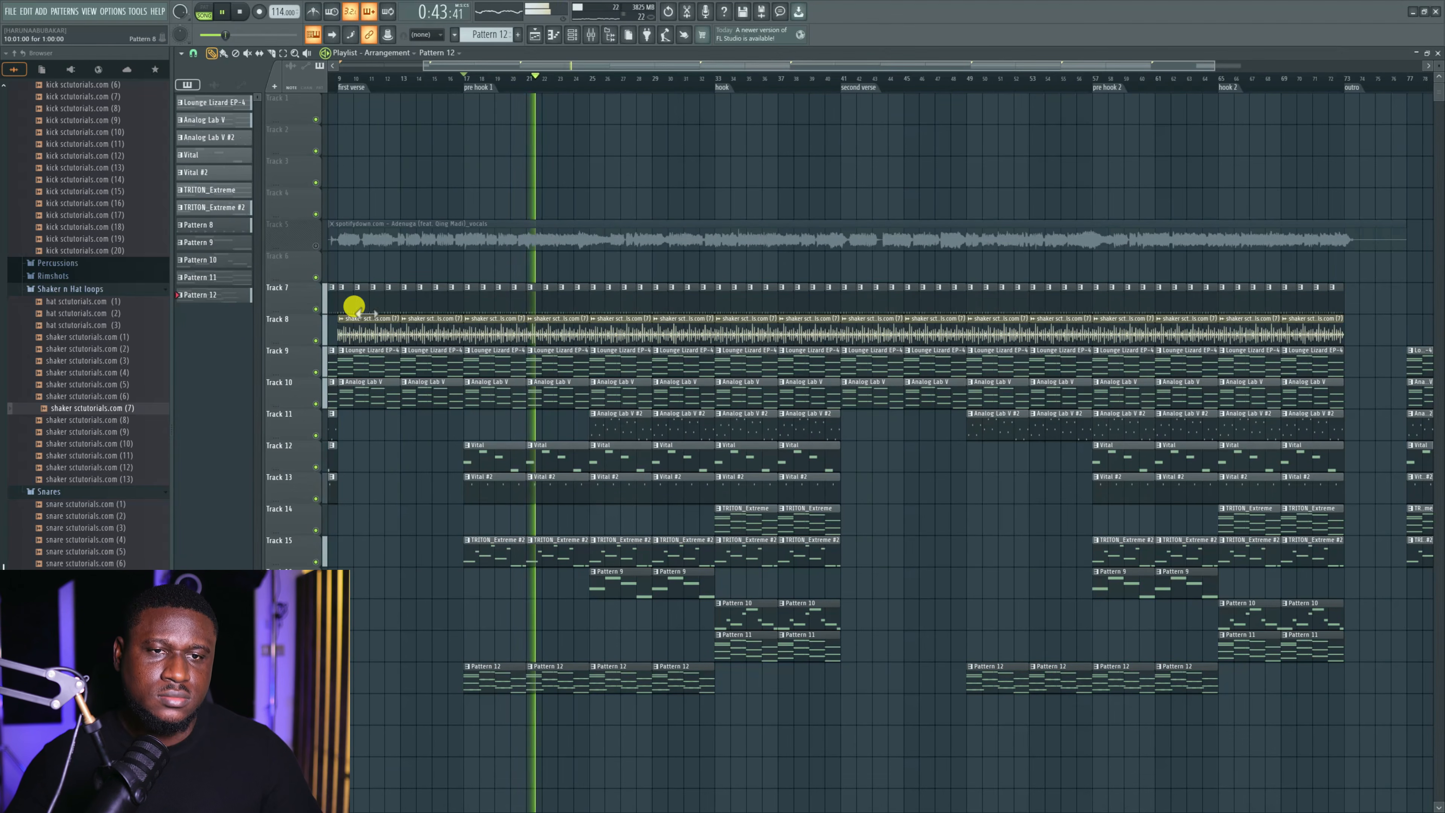
click(315, 245)
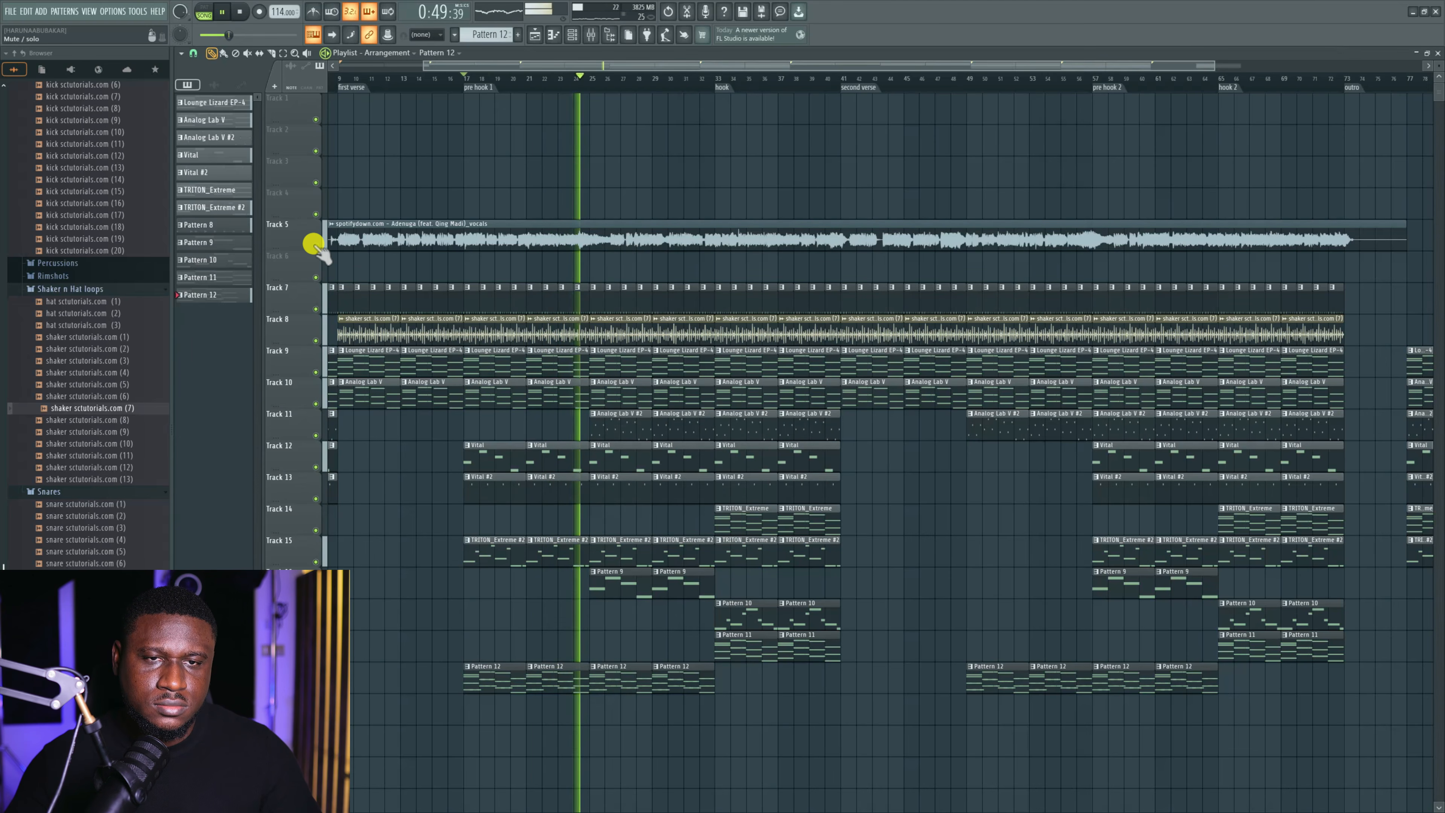
click(315, 245)
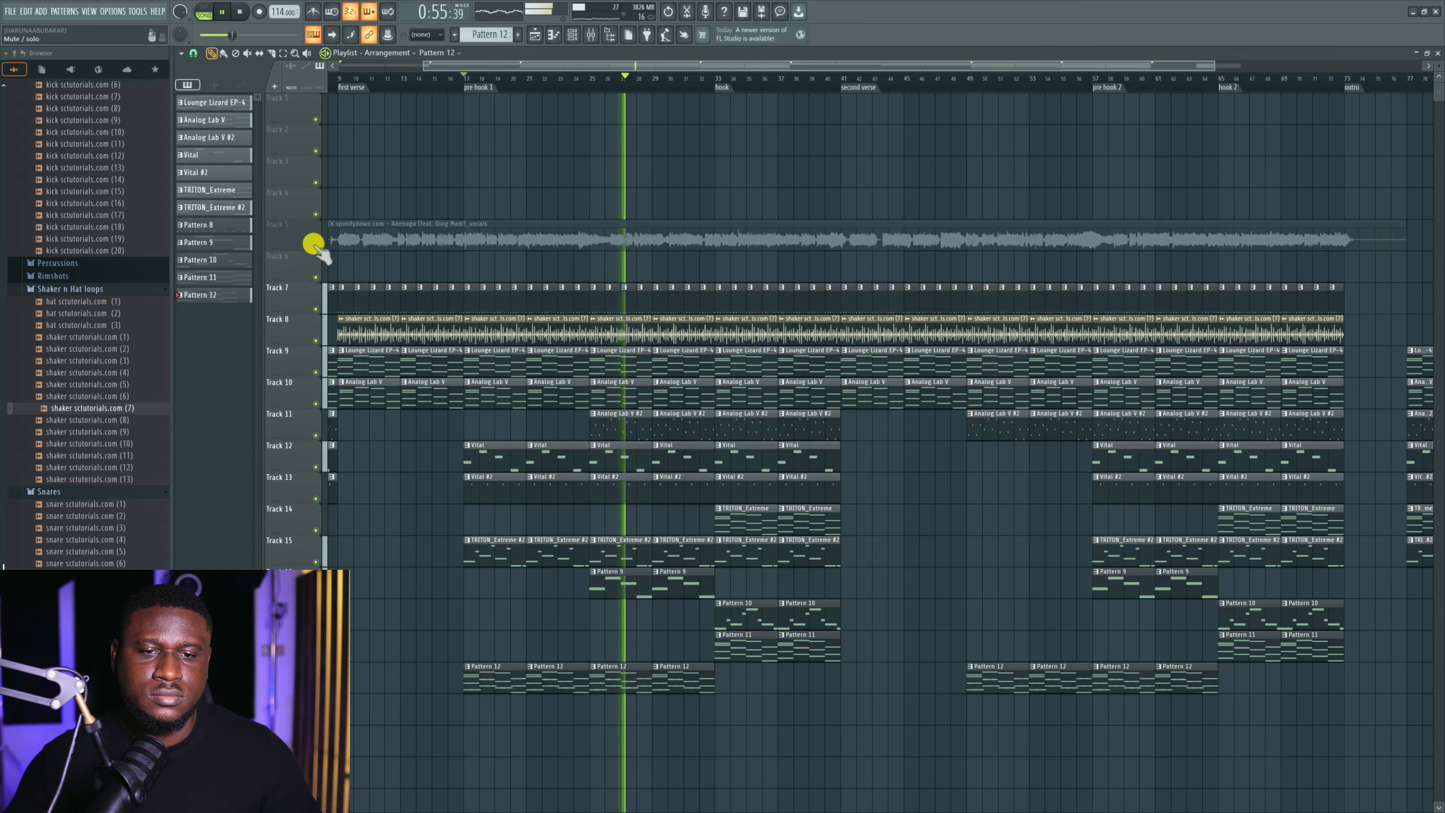
click(315, 244)
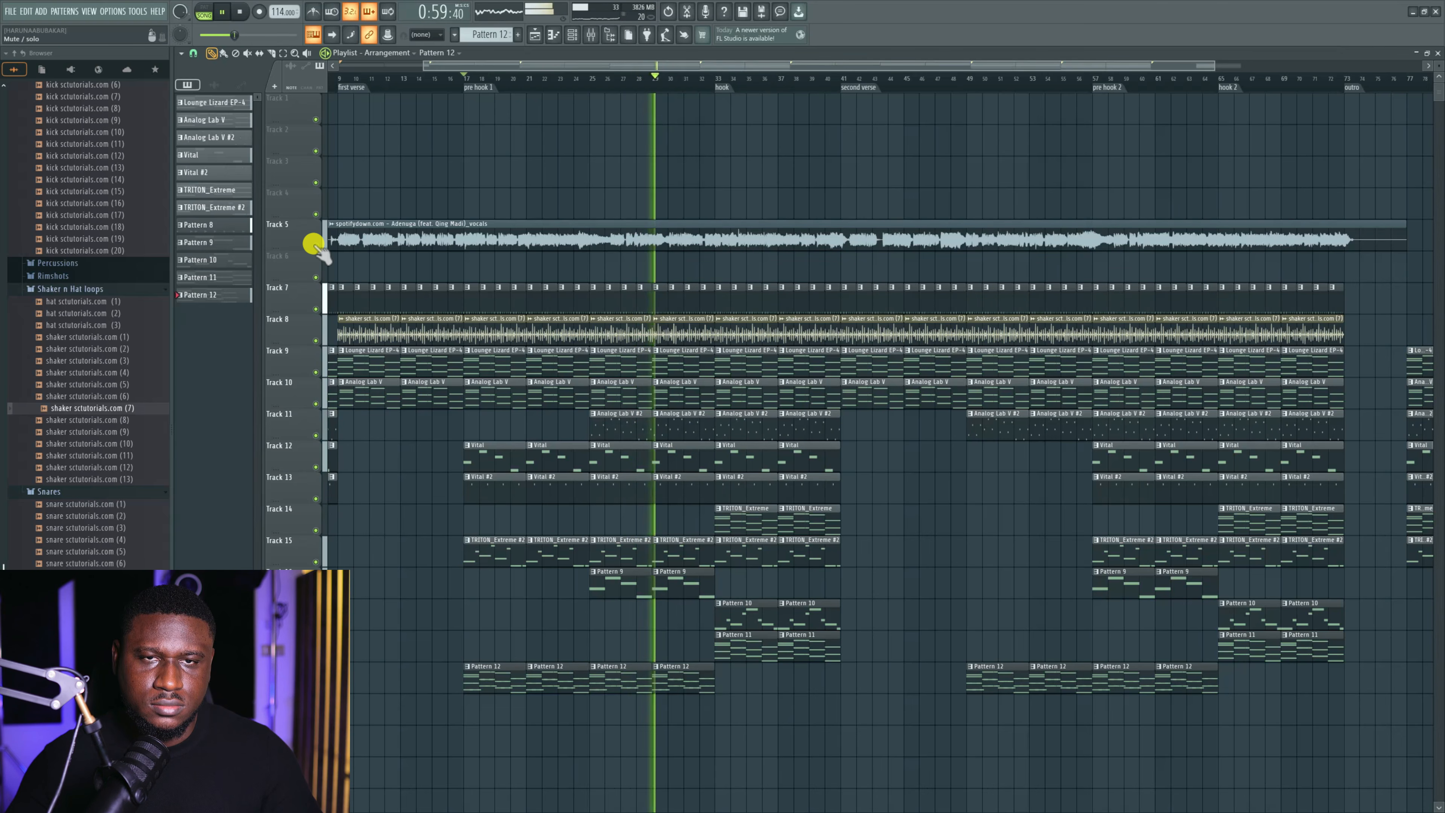
Set the Ample Guitar SH channel volume to about 62% while the arrangement plays.
click(573, 36)
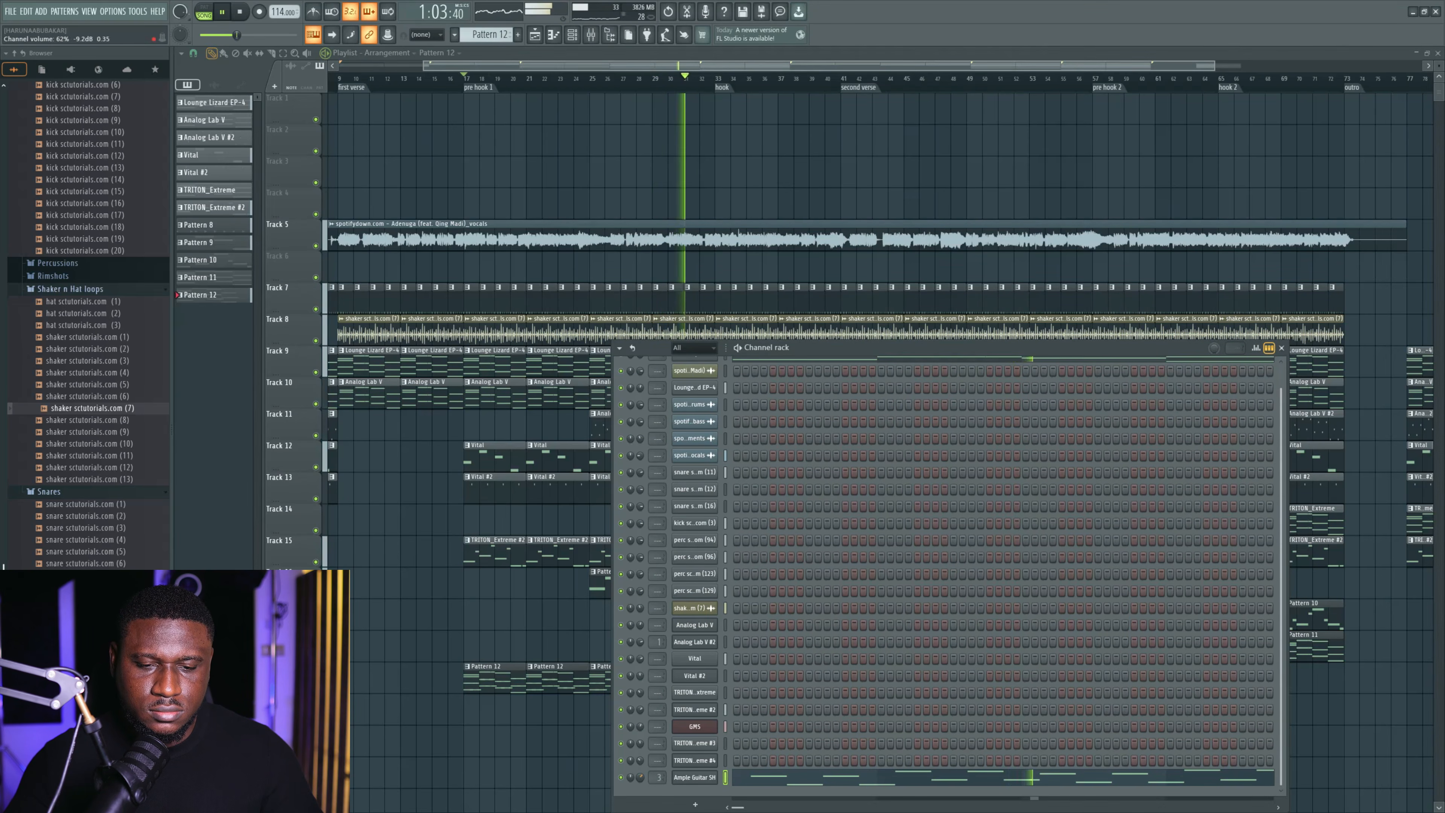
key(F6)
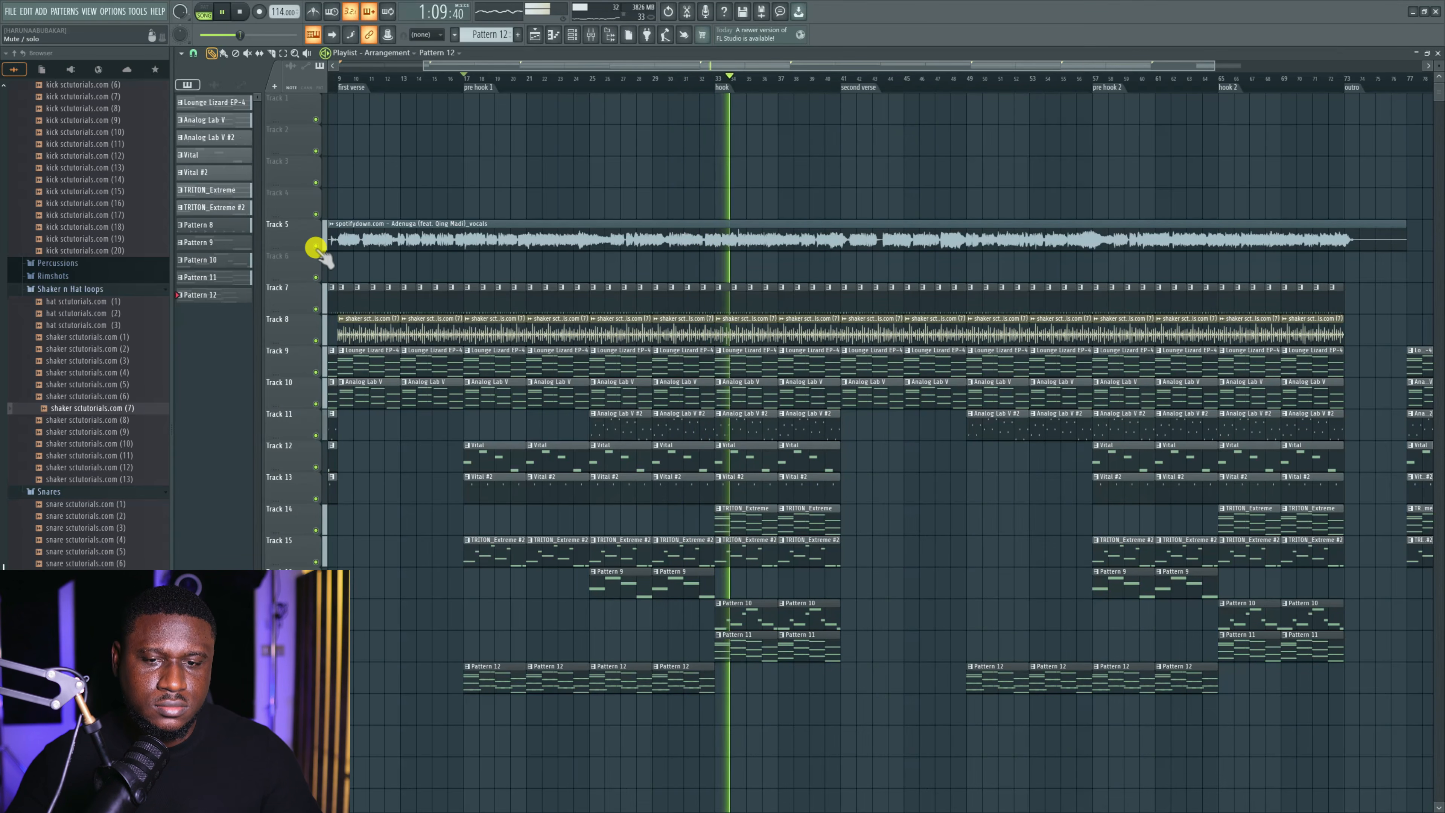
Look over the whole arrangement from intro to outro across Tracks 5 to 19, collapsing the expanded browser folder.
ctrl+scroll(913, 414, down, 3)
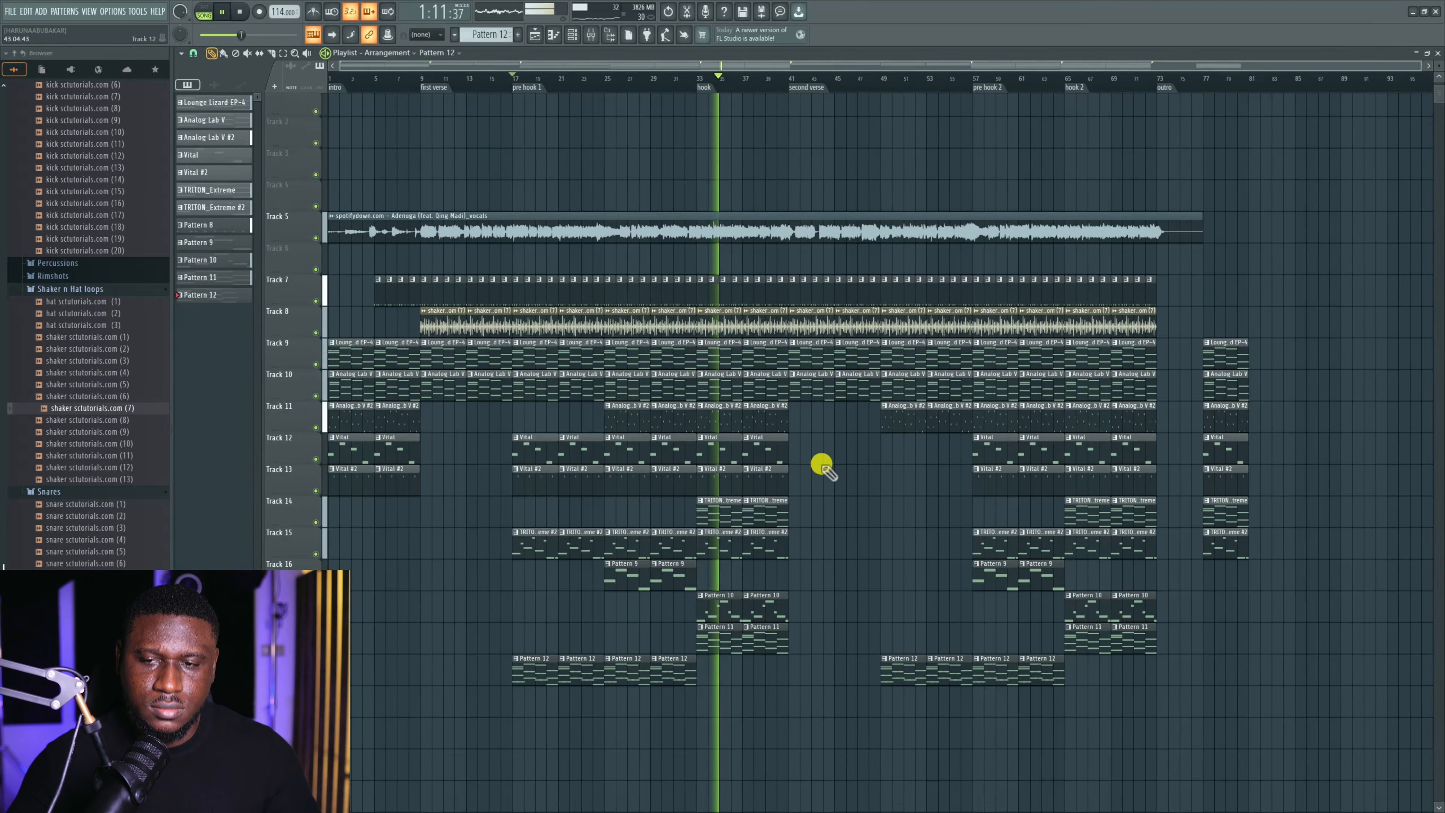
scroll(822, 464, down, 2)
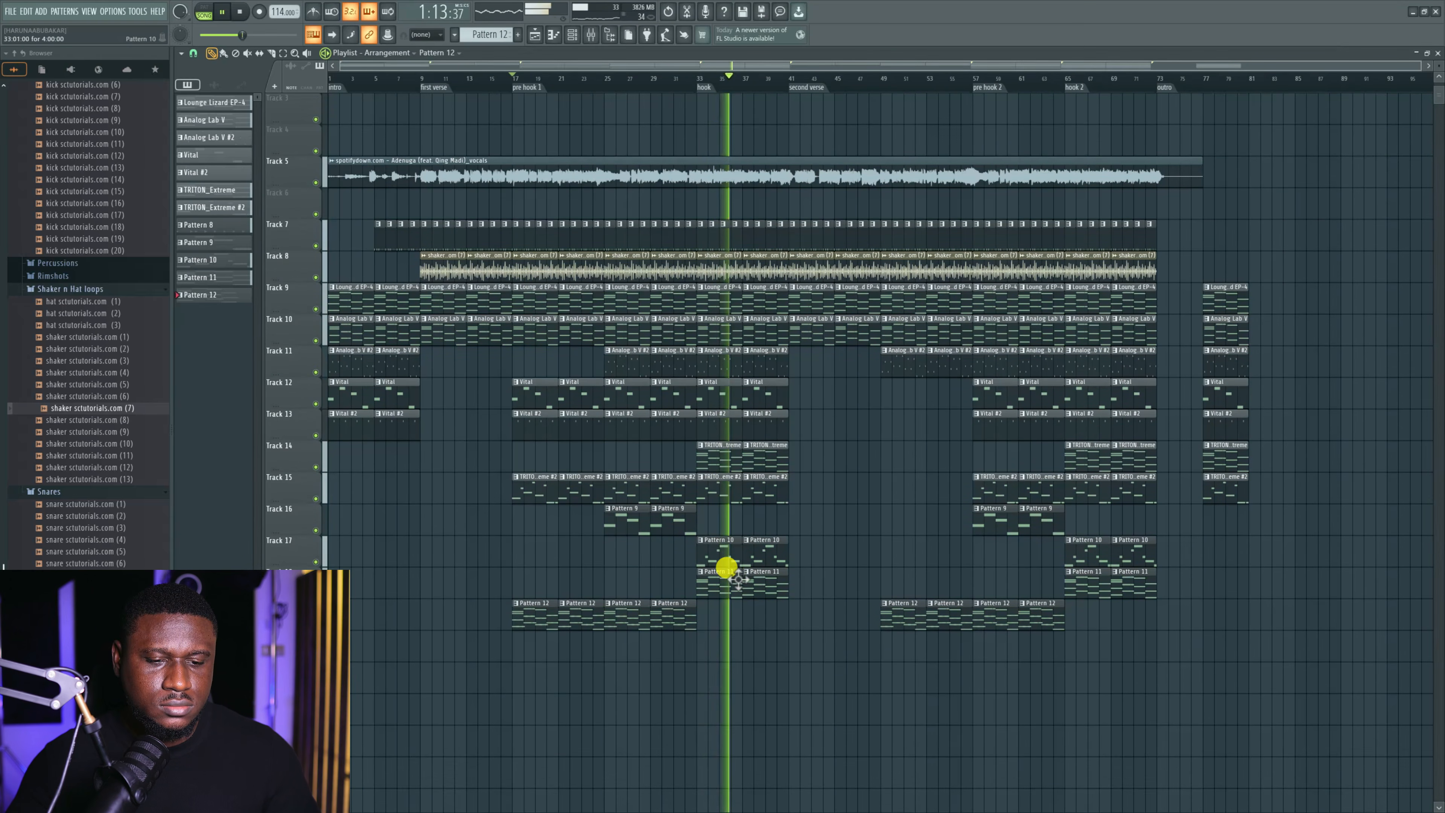
scroll(727, 568, down, 2)
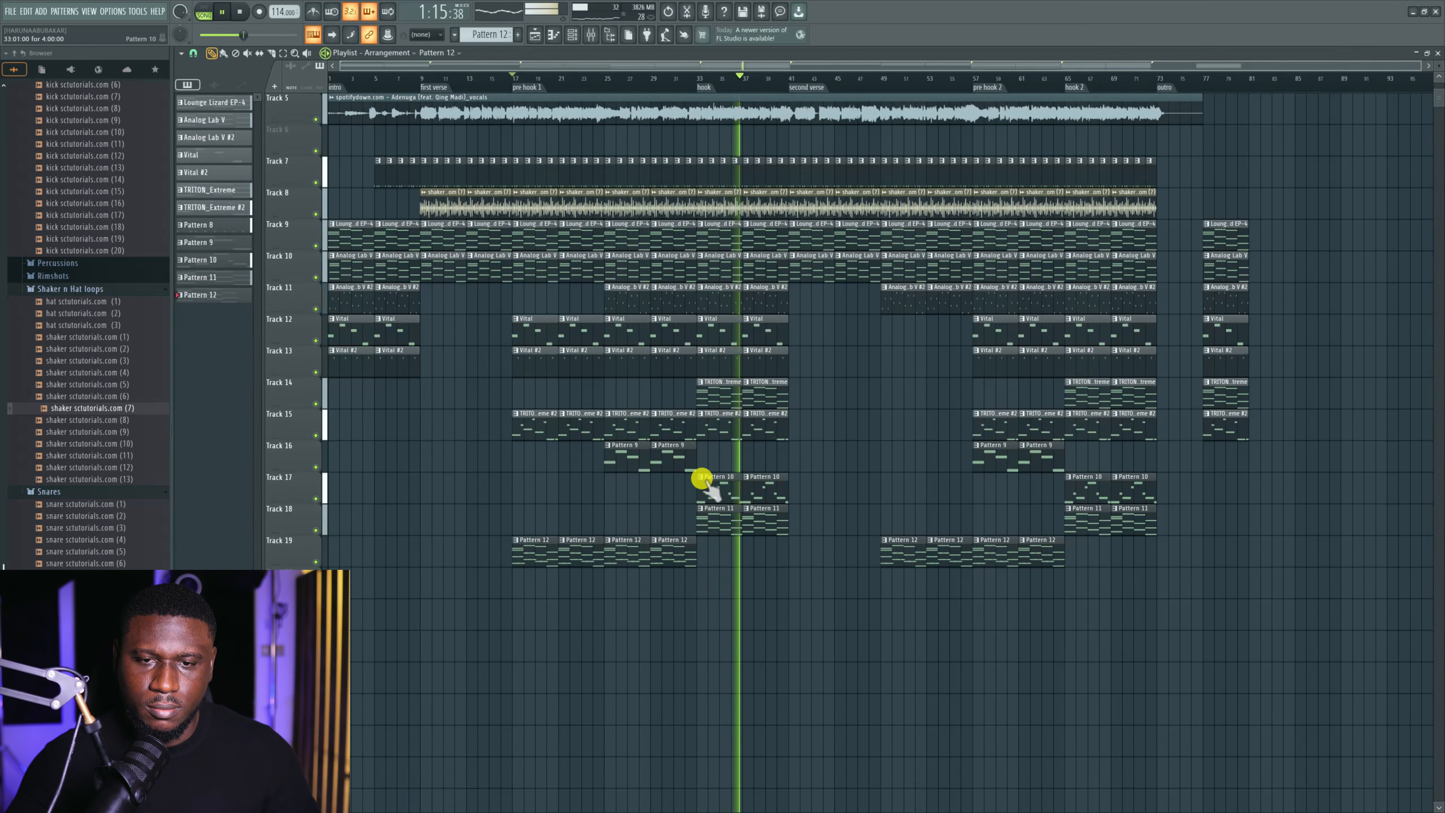
scroll(696, 484, up, 4)
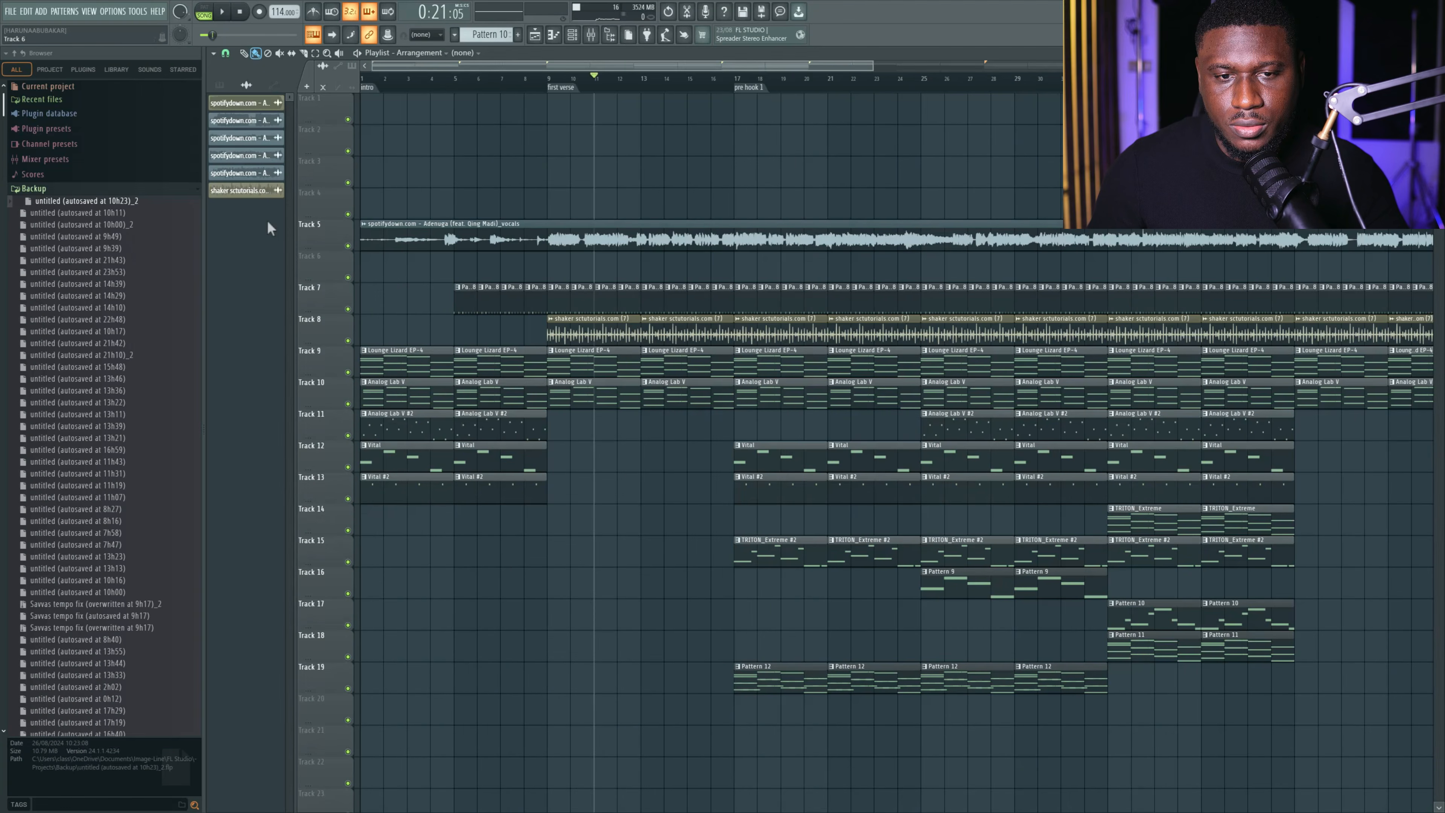
scroll(691, 344, down, 5)
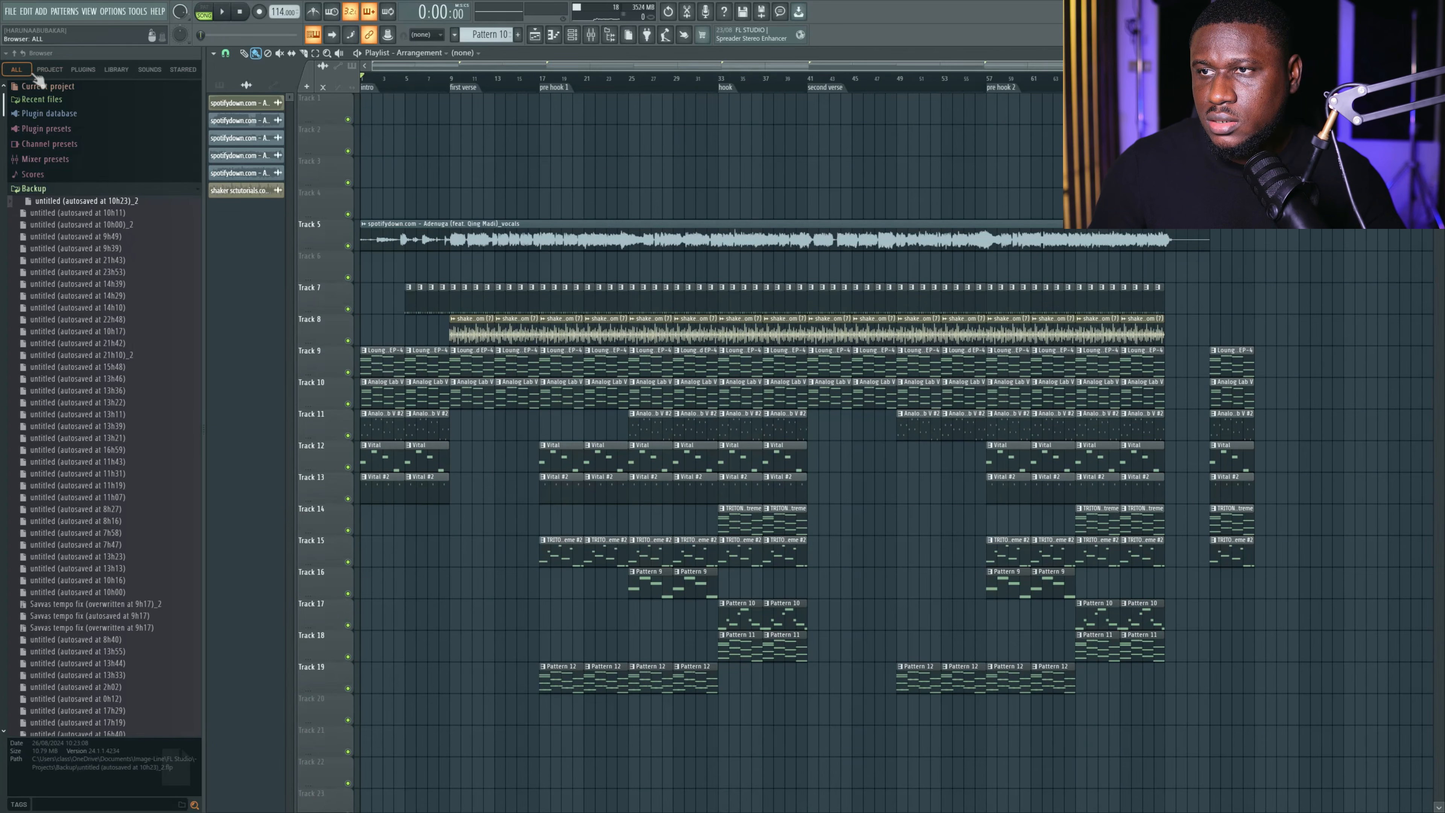
click(22, 53)
scroll(846, 379, down, 3)
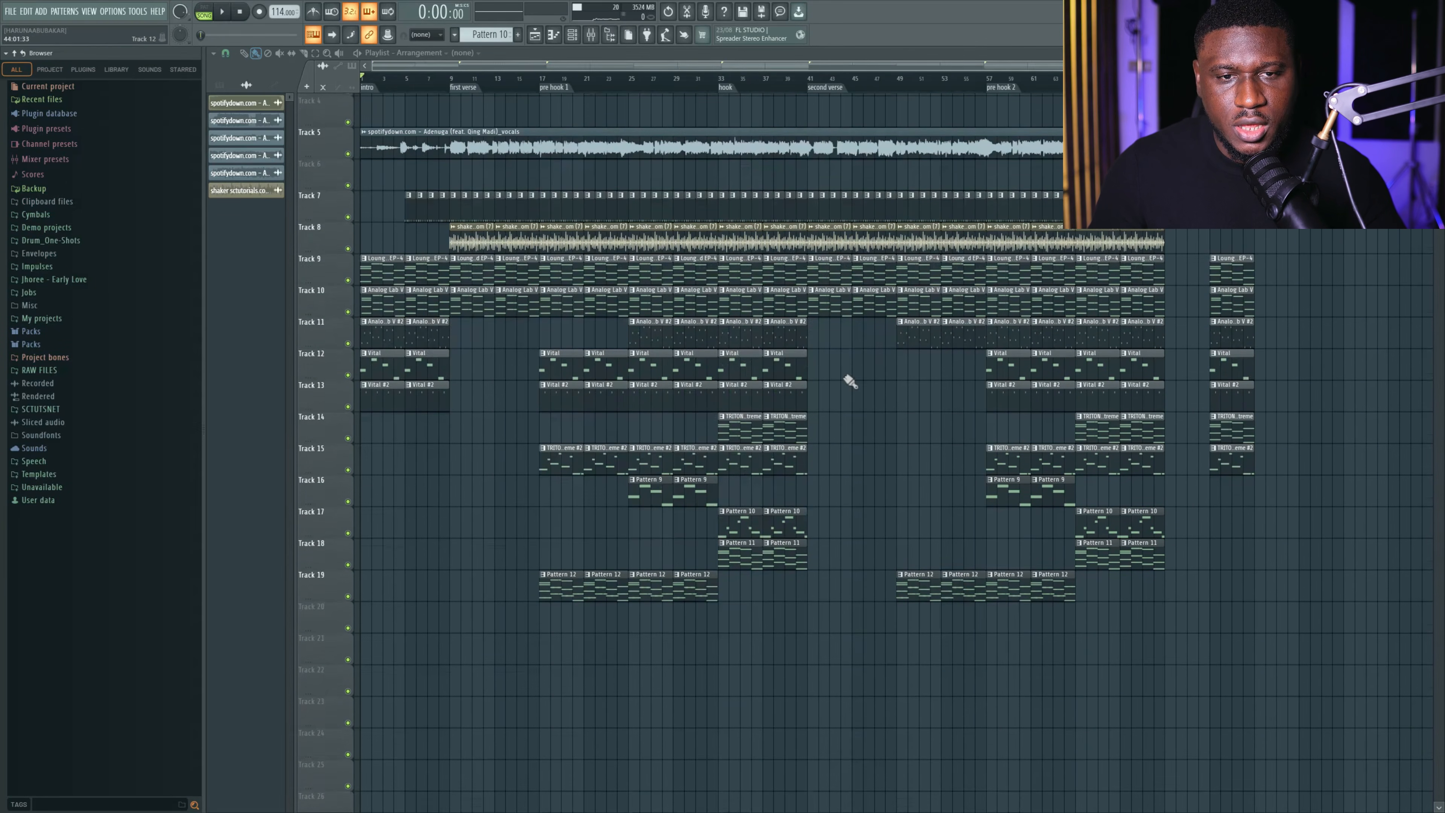
scroll(826, 388, up, 3)
scroll(827, 399, down, 1)
scroll(808, 397, down, 3)
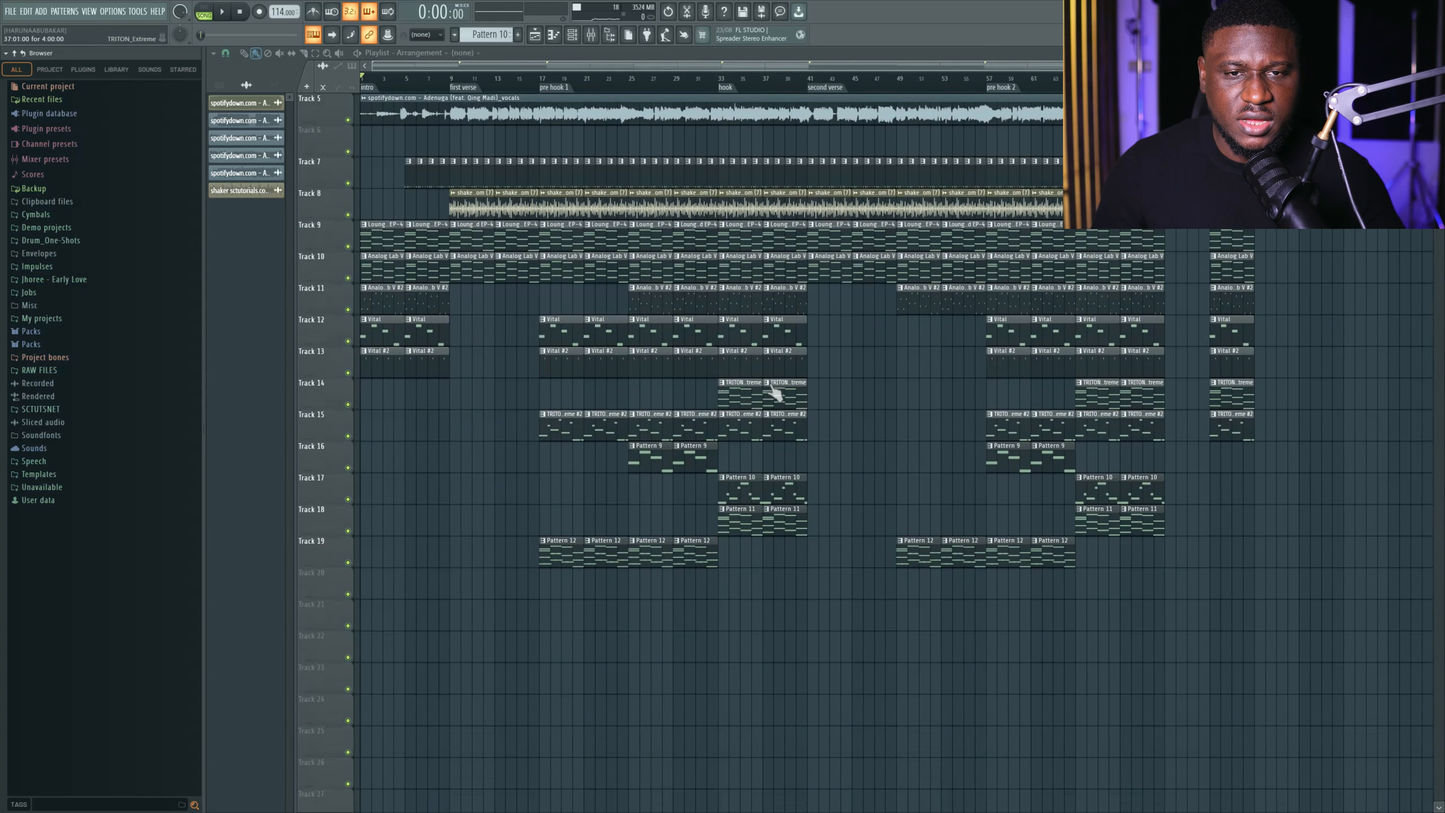
scroll(911, 376, up, 4)
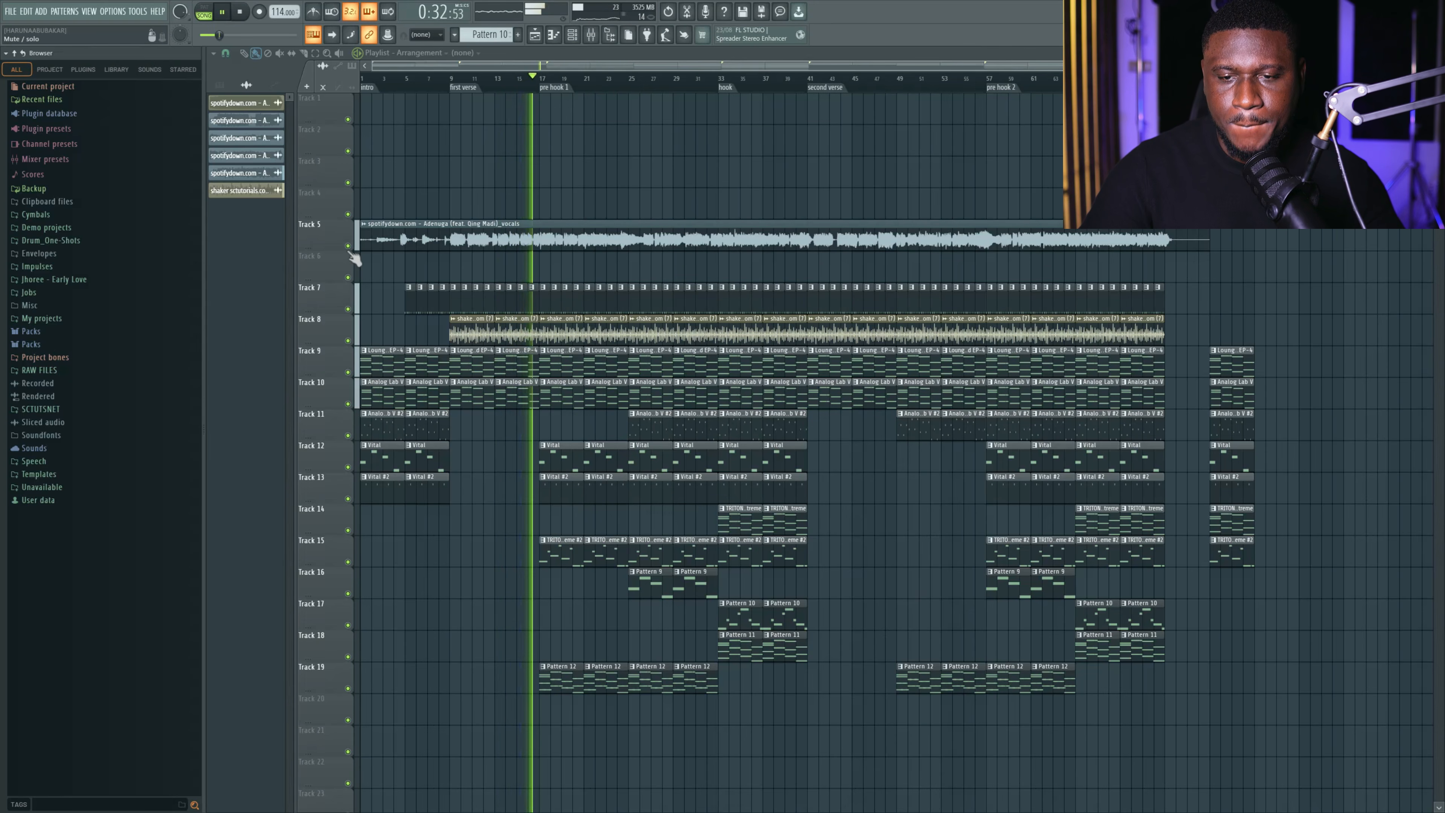
Play the arrangement from pre hook 1 onward, muting and restoring the Track 5 vocals to judge the instrumental.
scroll(580, 478, down, 1)
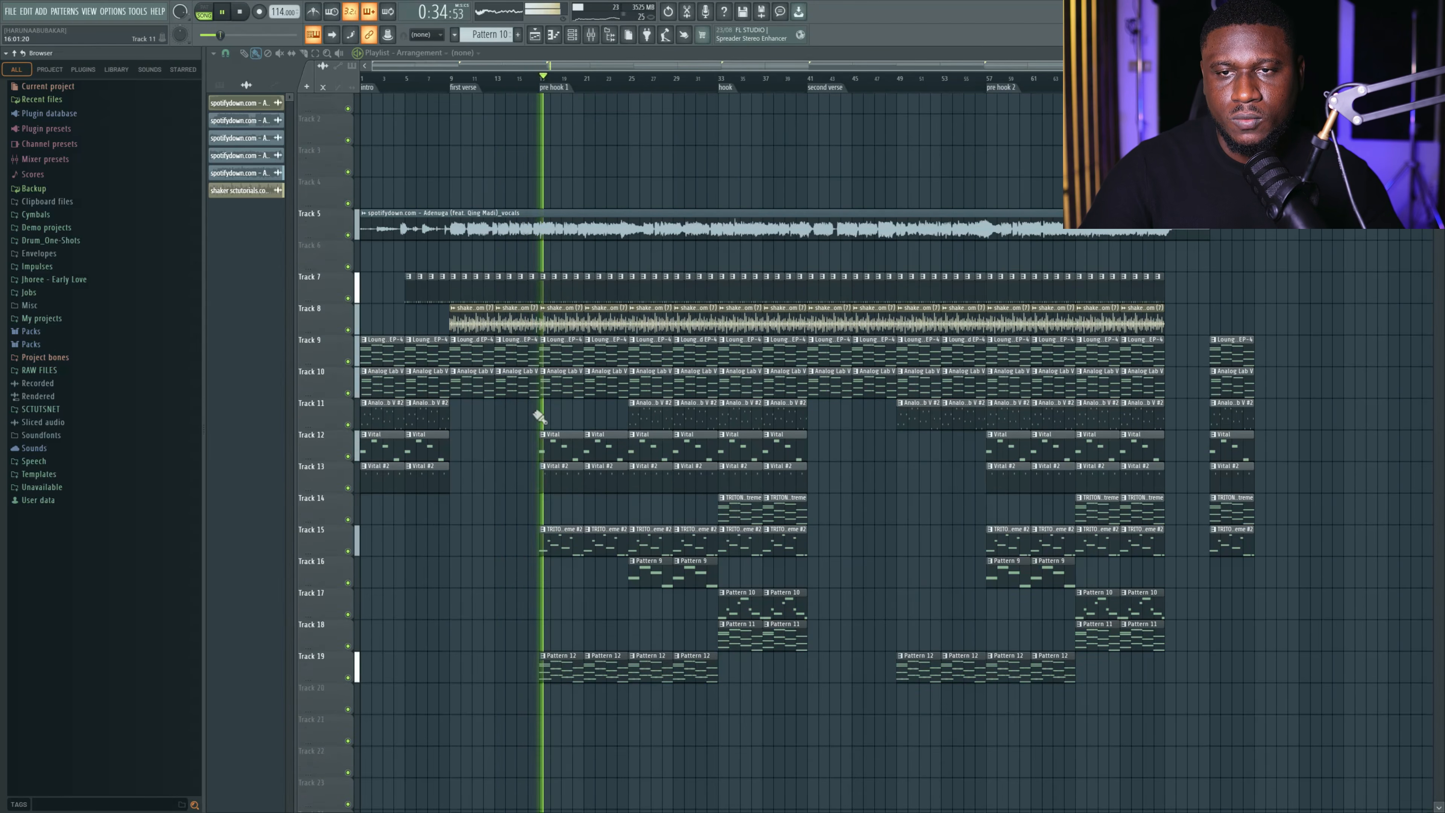
scroll(539, 417, up, 1)
click(348, 245)
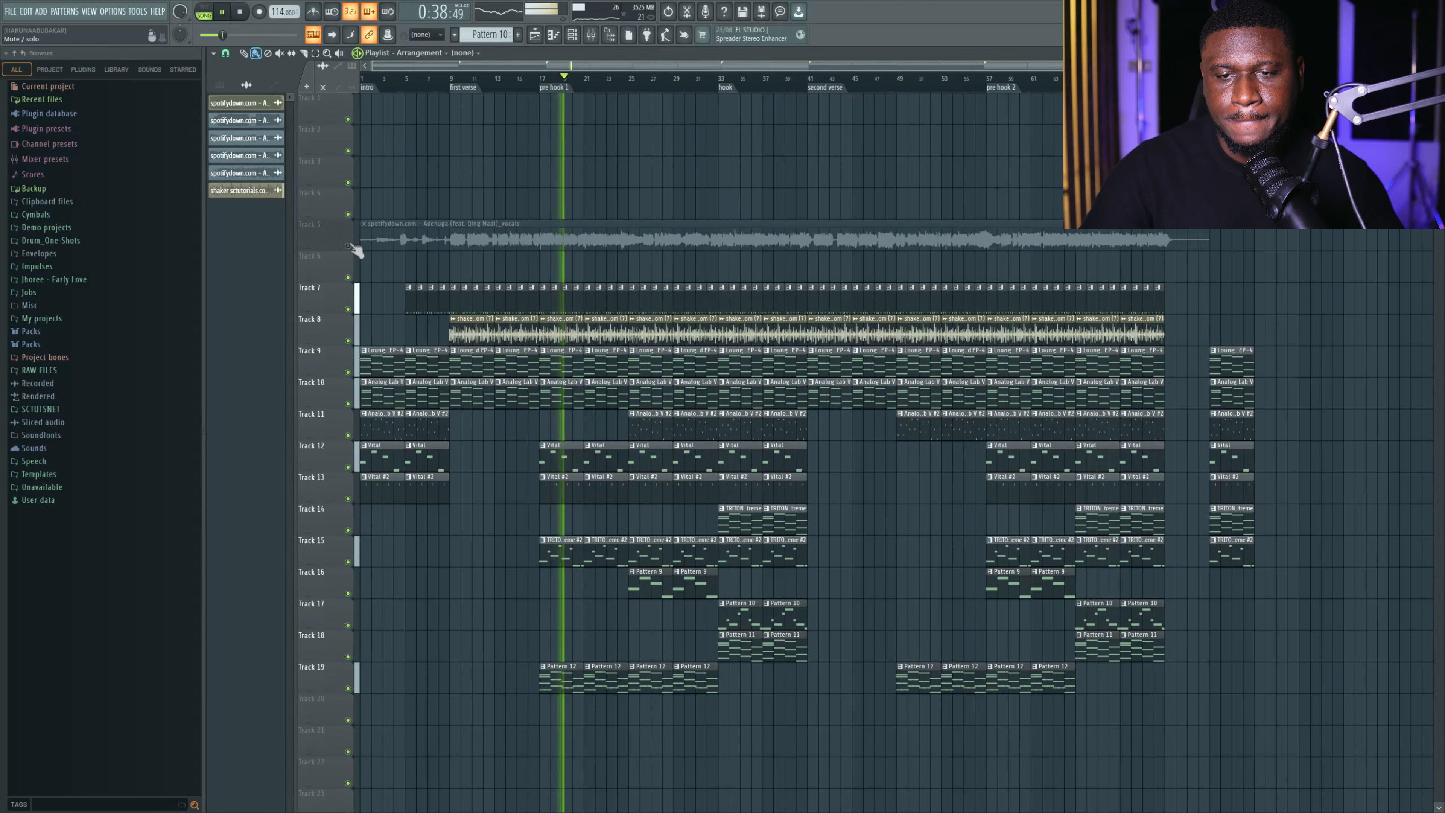
click(348, 246)
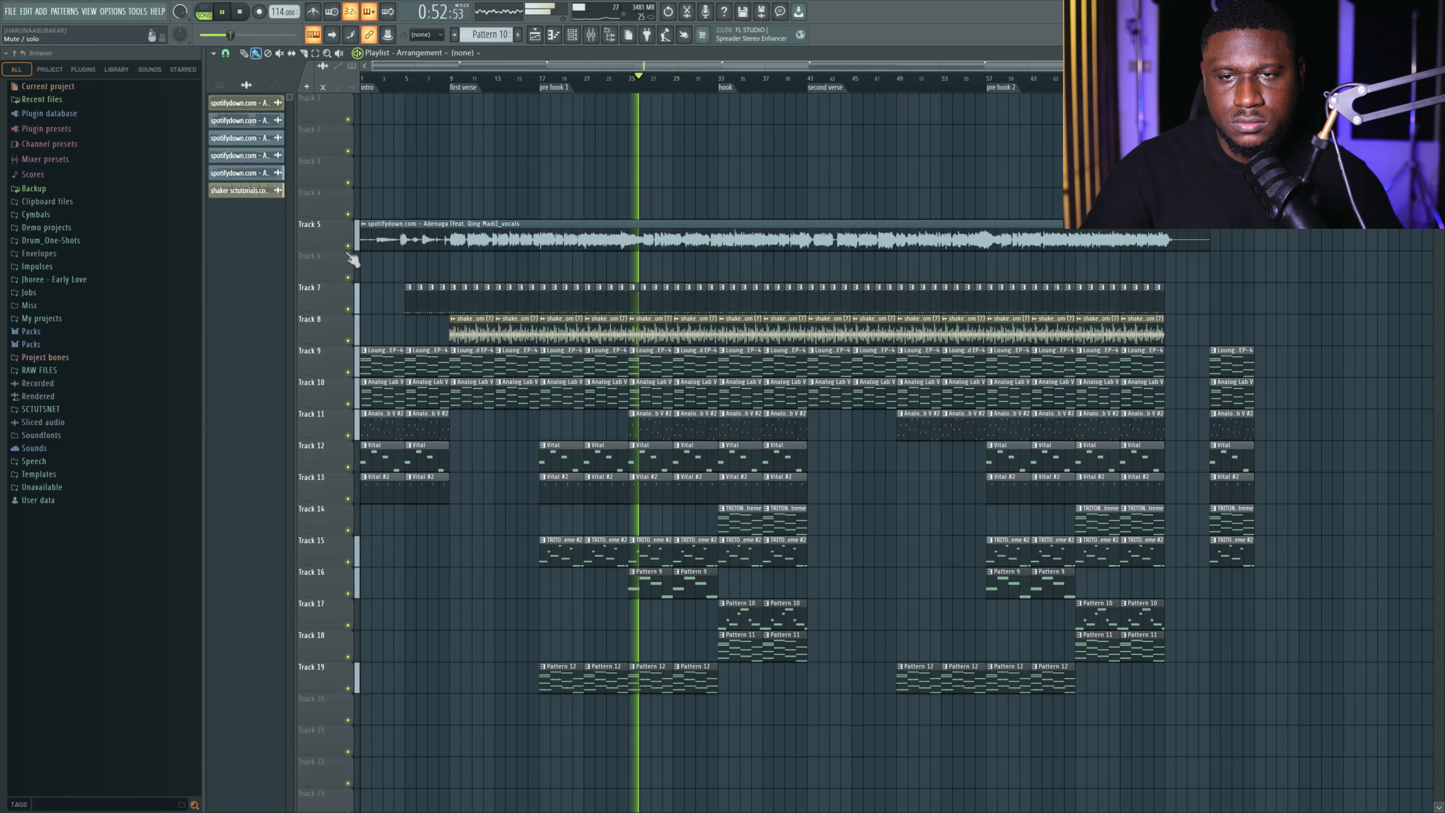
click(347, 247)
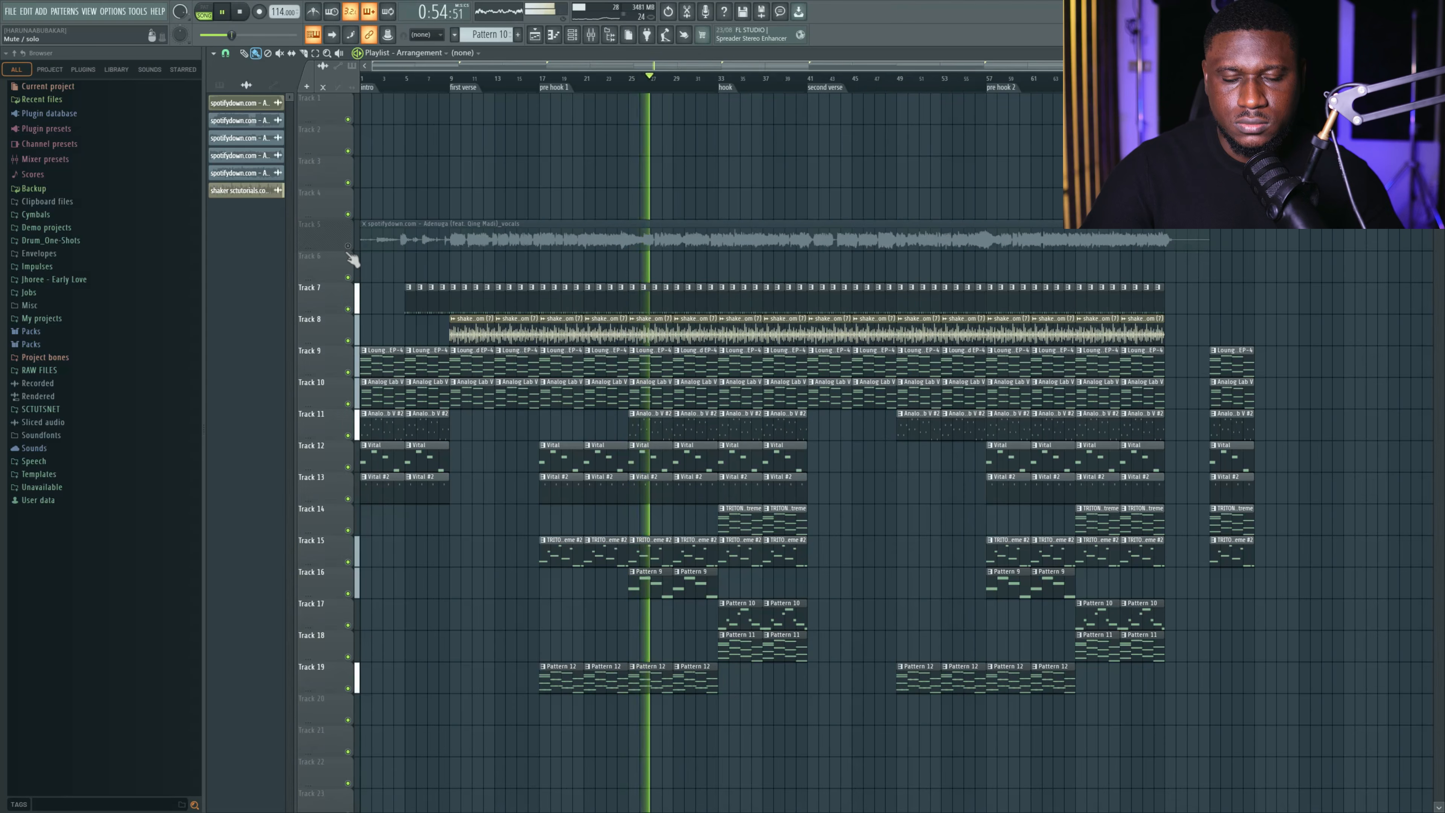
click(348, 246)
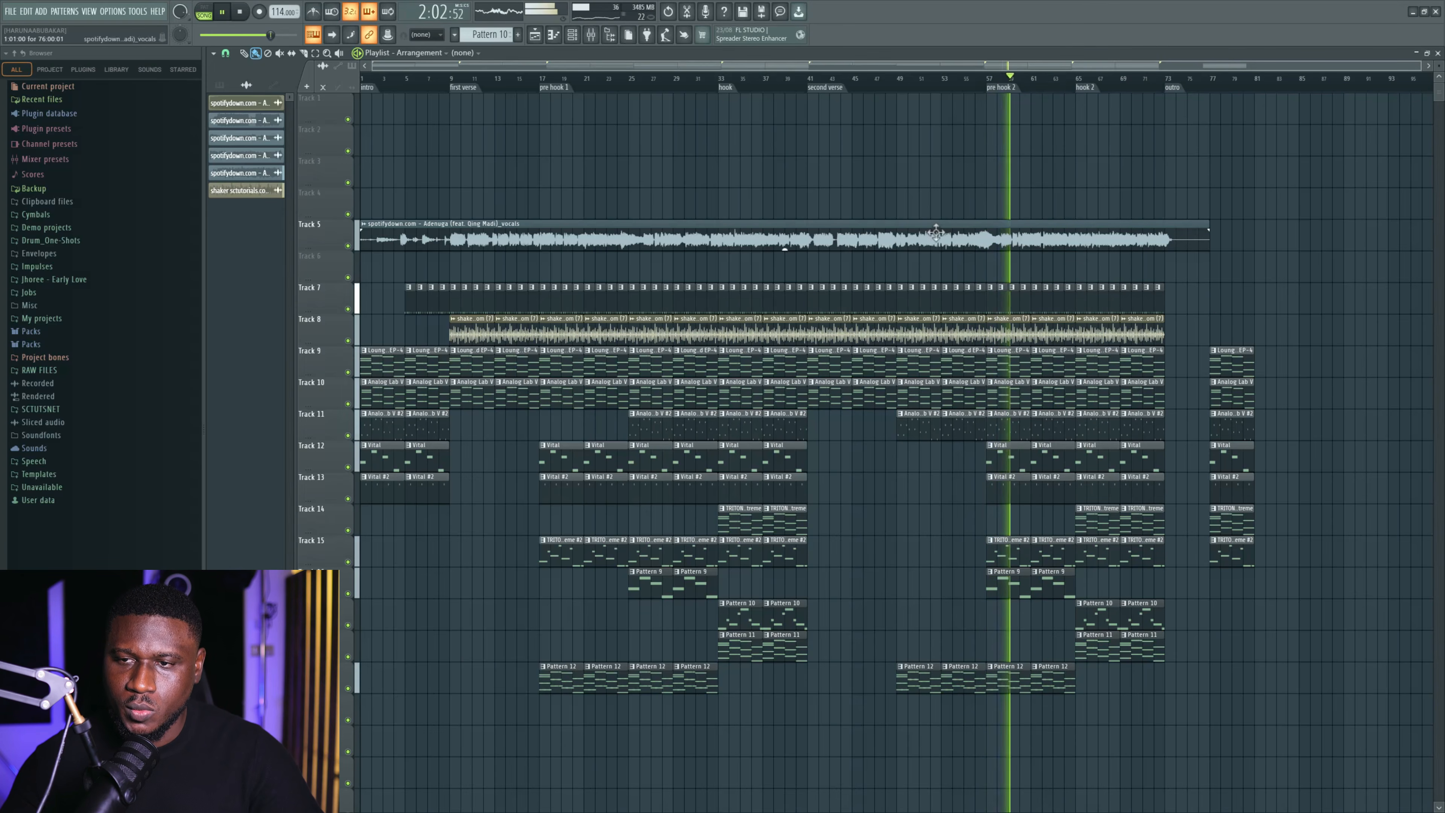
Move the spare clip stack on Tracks 9 to 15 further past the outro and copy the intro's Tracks 9 to 13 clips to the outro's start.
drag(1209, 313, 1318, 570)
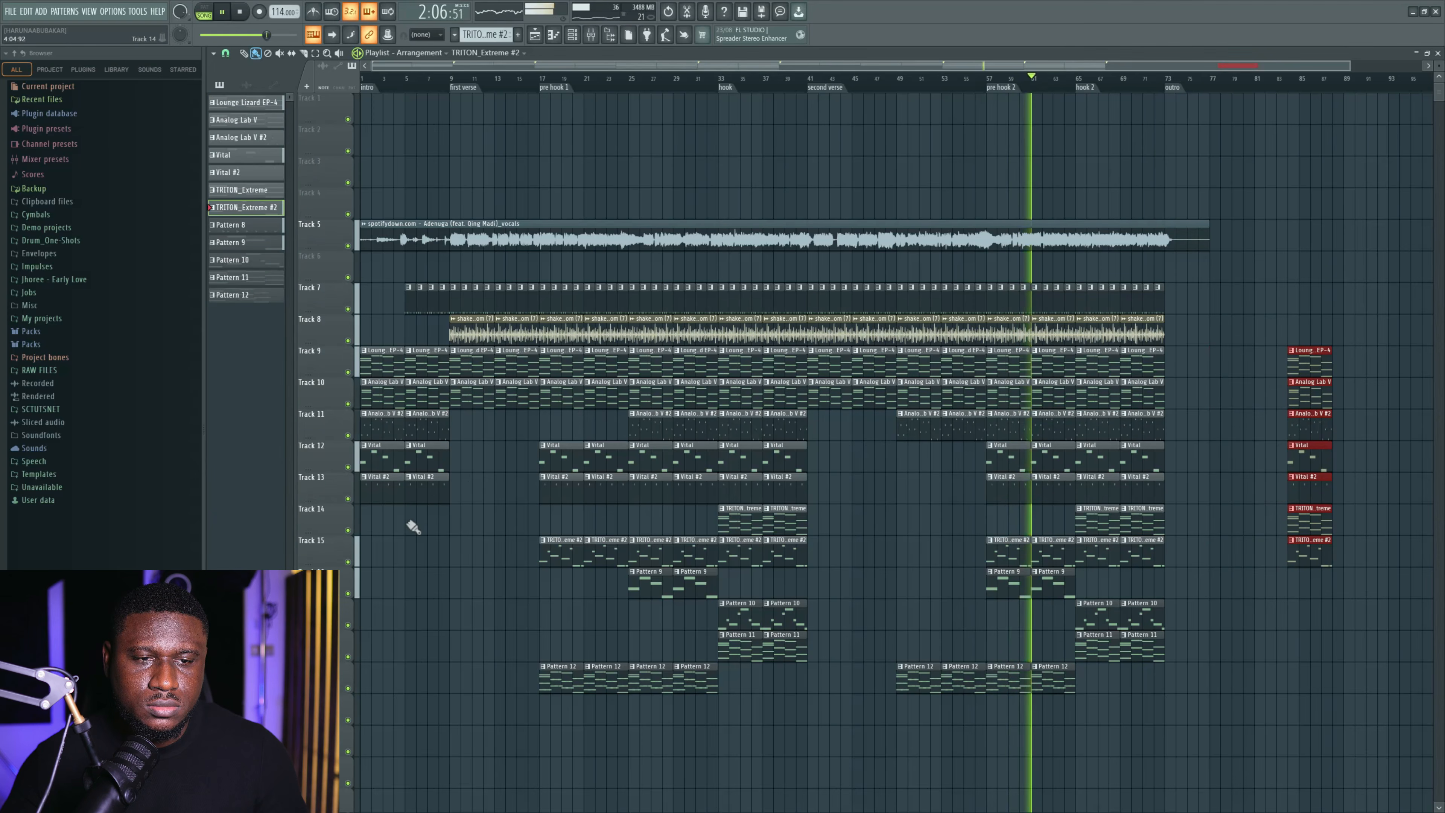
drag(405, 535, 1189, 414)
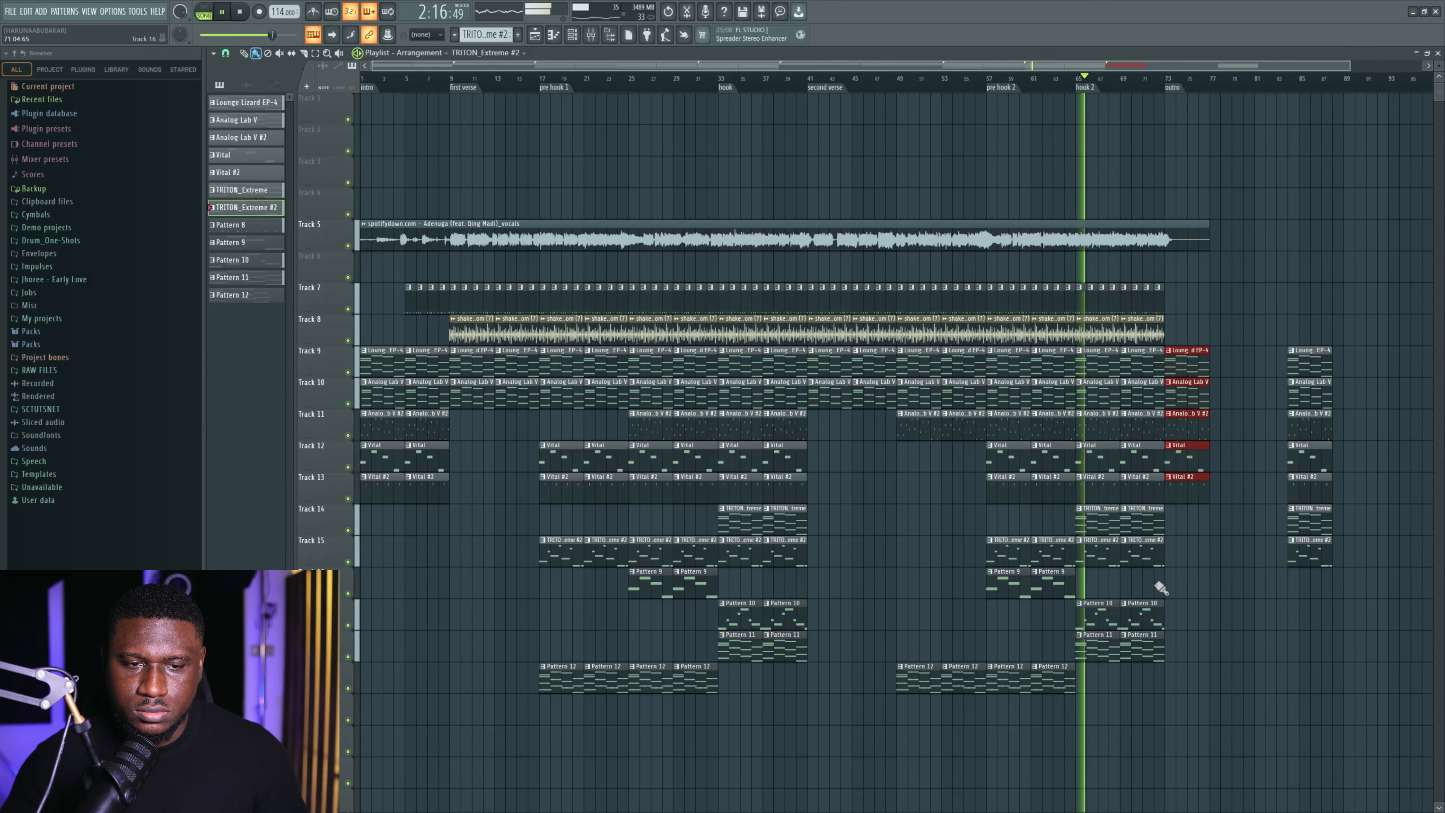
Copy the last Pattern 12 clip of pre hook 2 to the start of the outro on the same track.
scroll(1160, 600, down, 1)
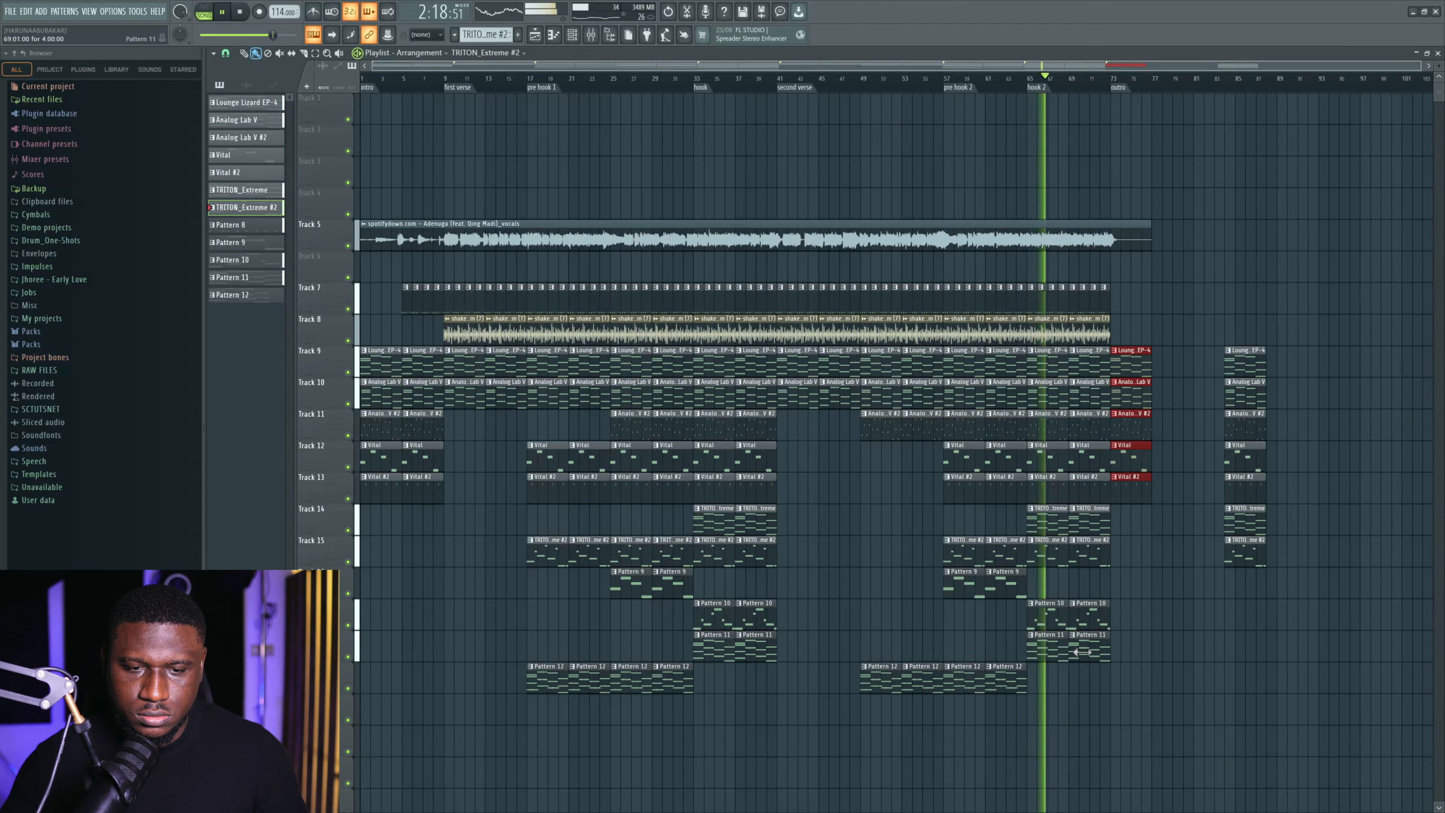
click(1003, 680)
drag(1011, 690, 1158, 698)
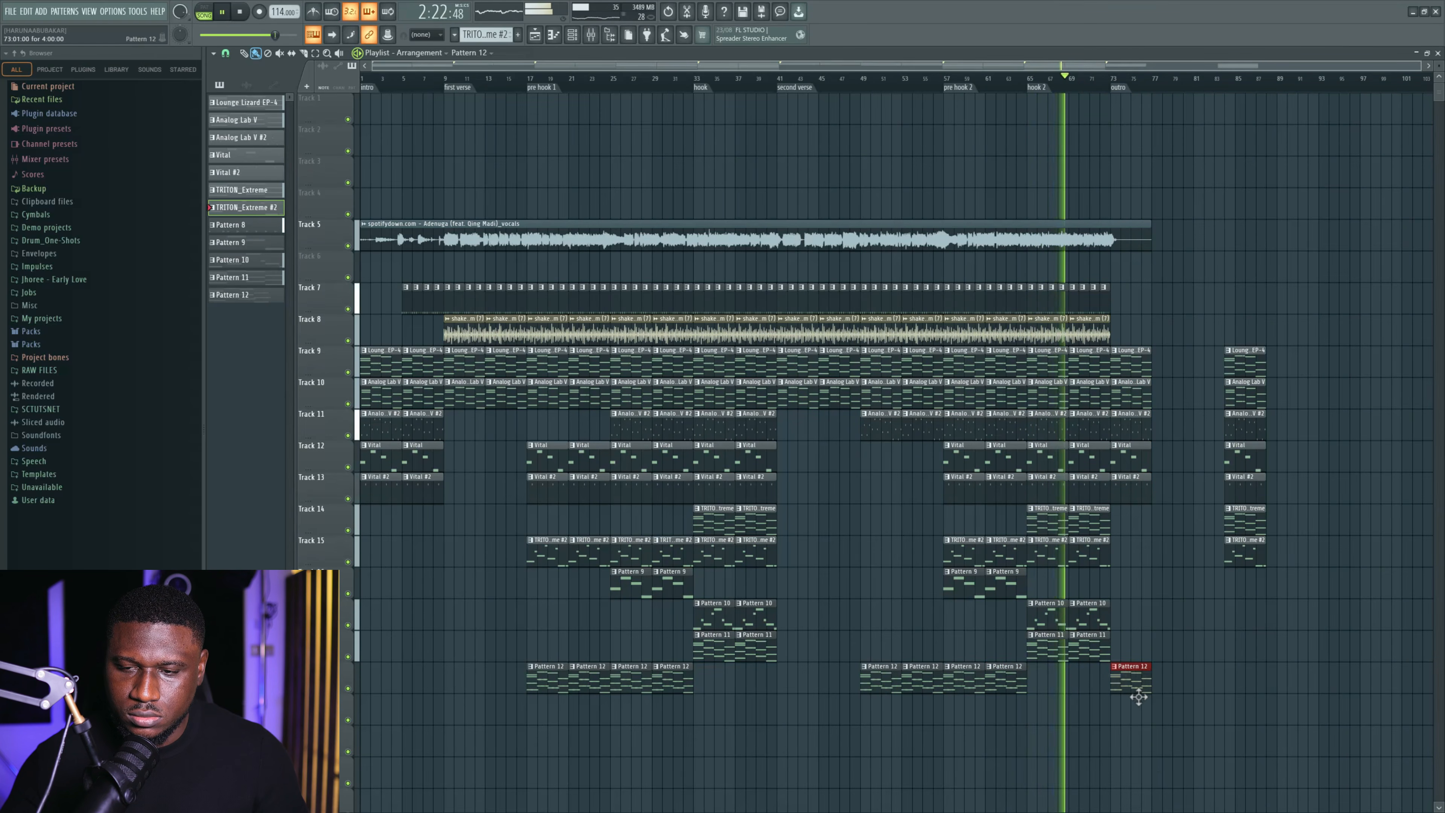
Cut the stray Sampler channel notes from Pattern 12, keeping the Ample Guitar SH notes.
click(1138, 695)
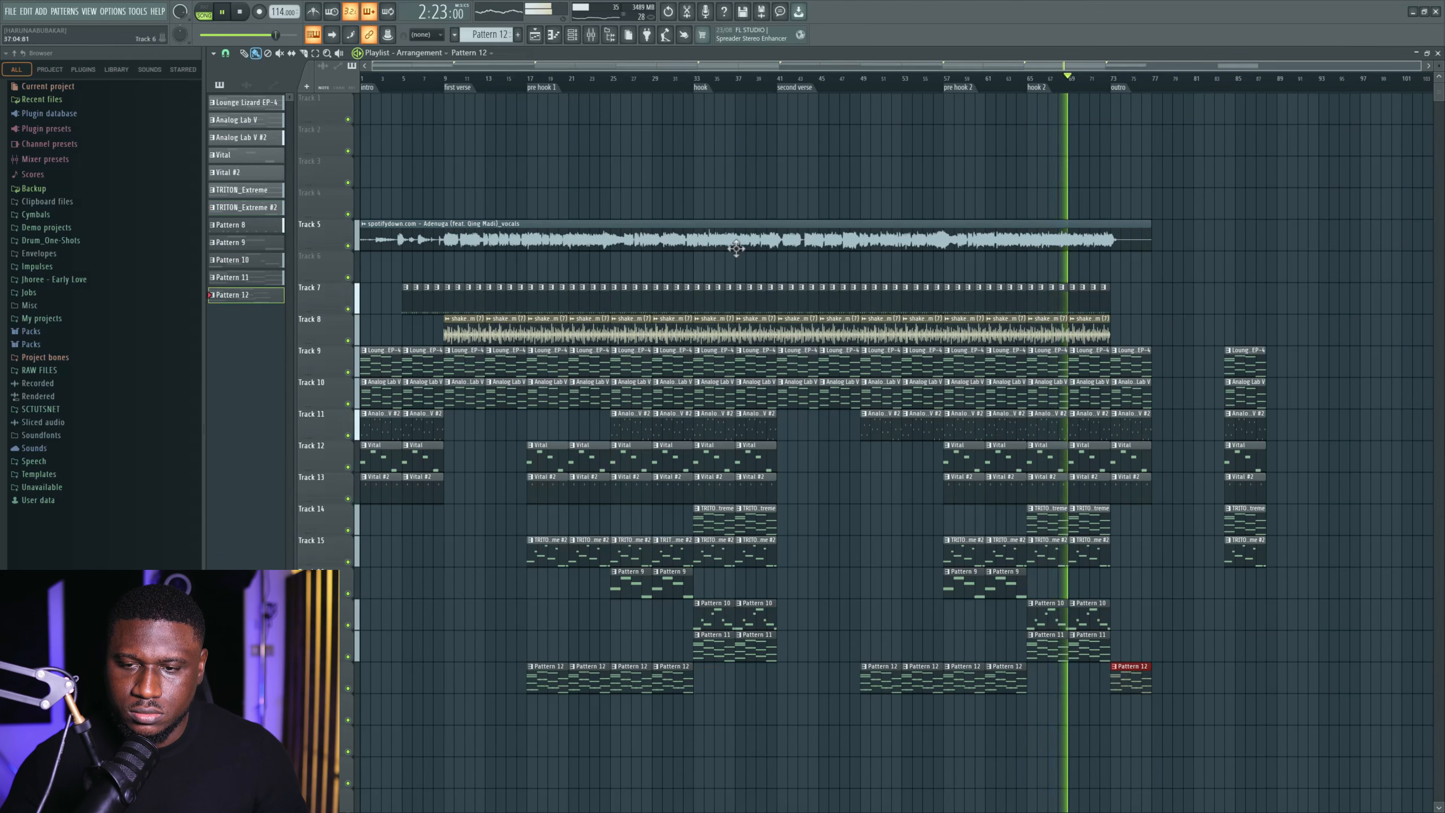
click(571, 34)
right_click(581, 174)
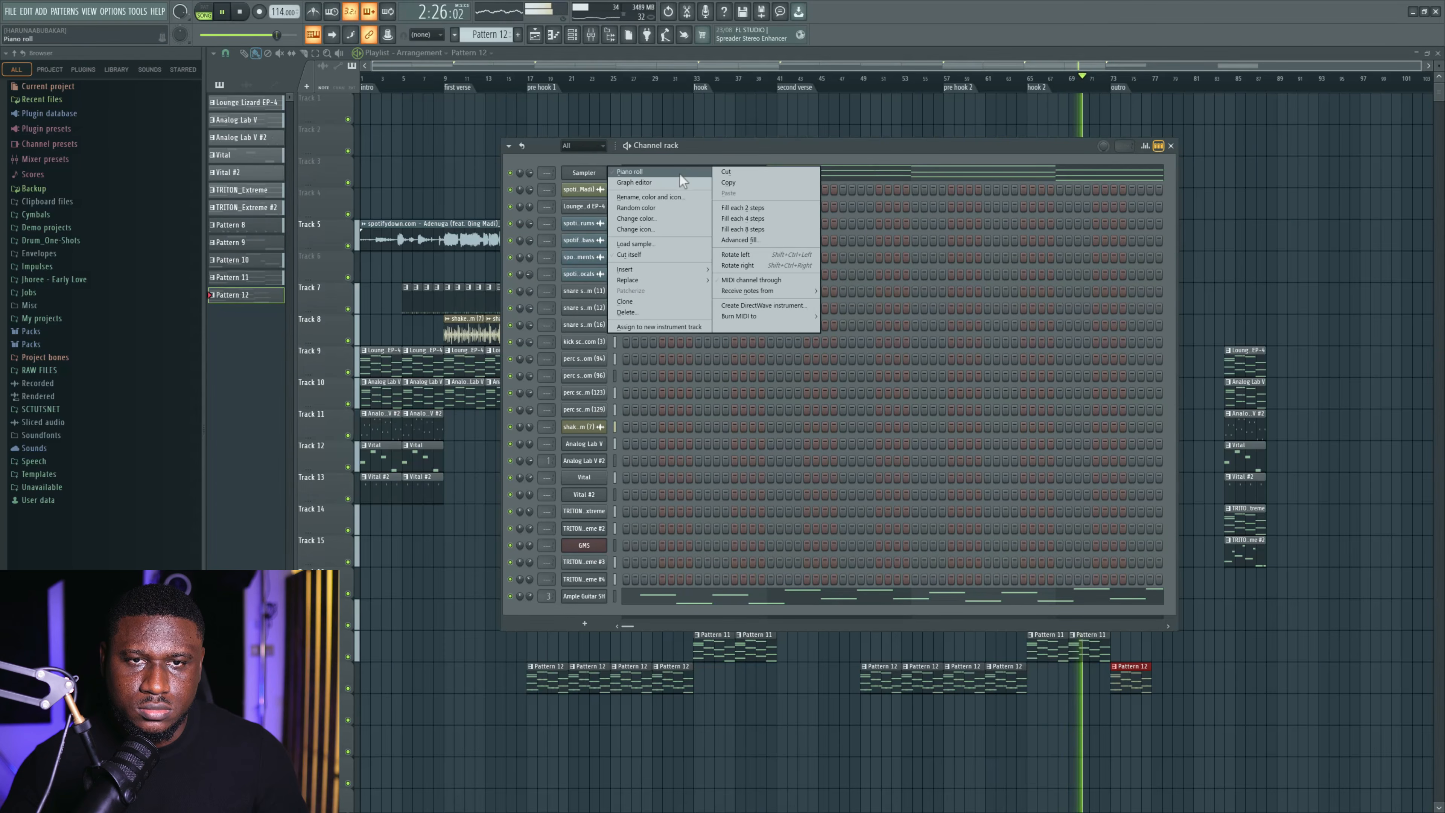
click(729, 173)
Cut the stray Sampler channel notes from Pattern 11 as well and close the Channel rack.
click(1102, 683)
click(1091, 646)
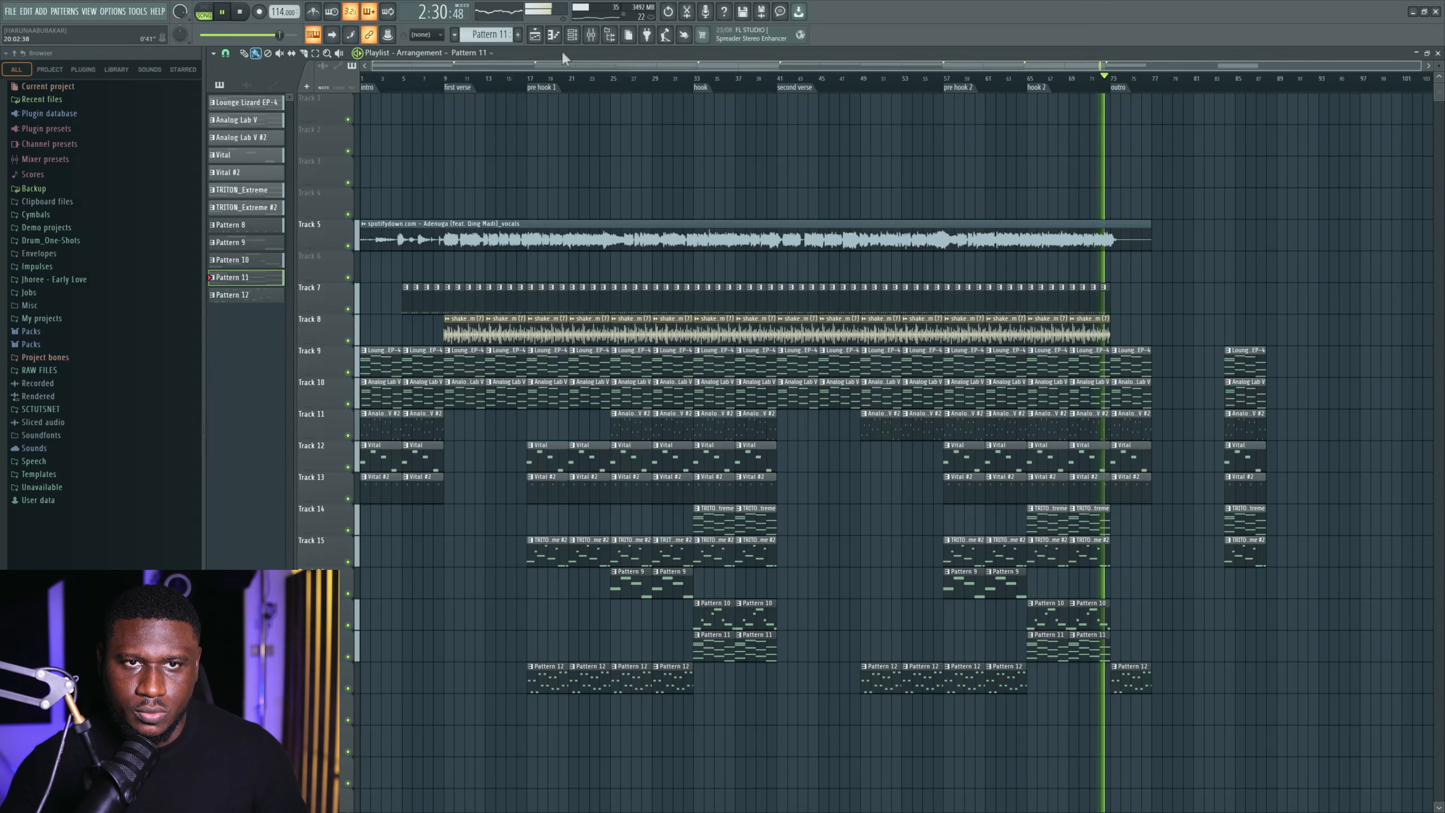
click(572, 34)
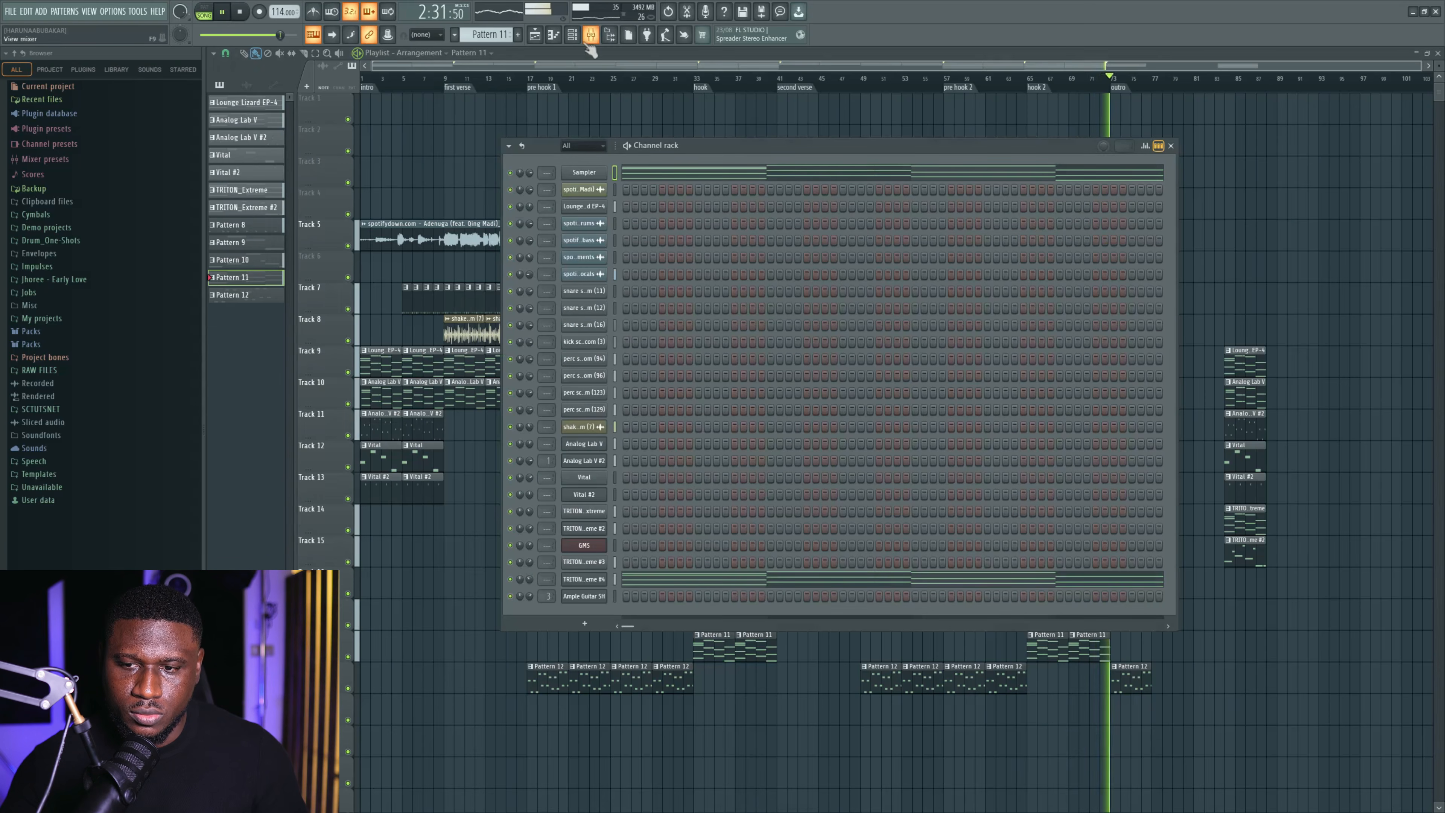
right_click(583, 175)
click(768, 174)
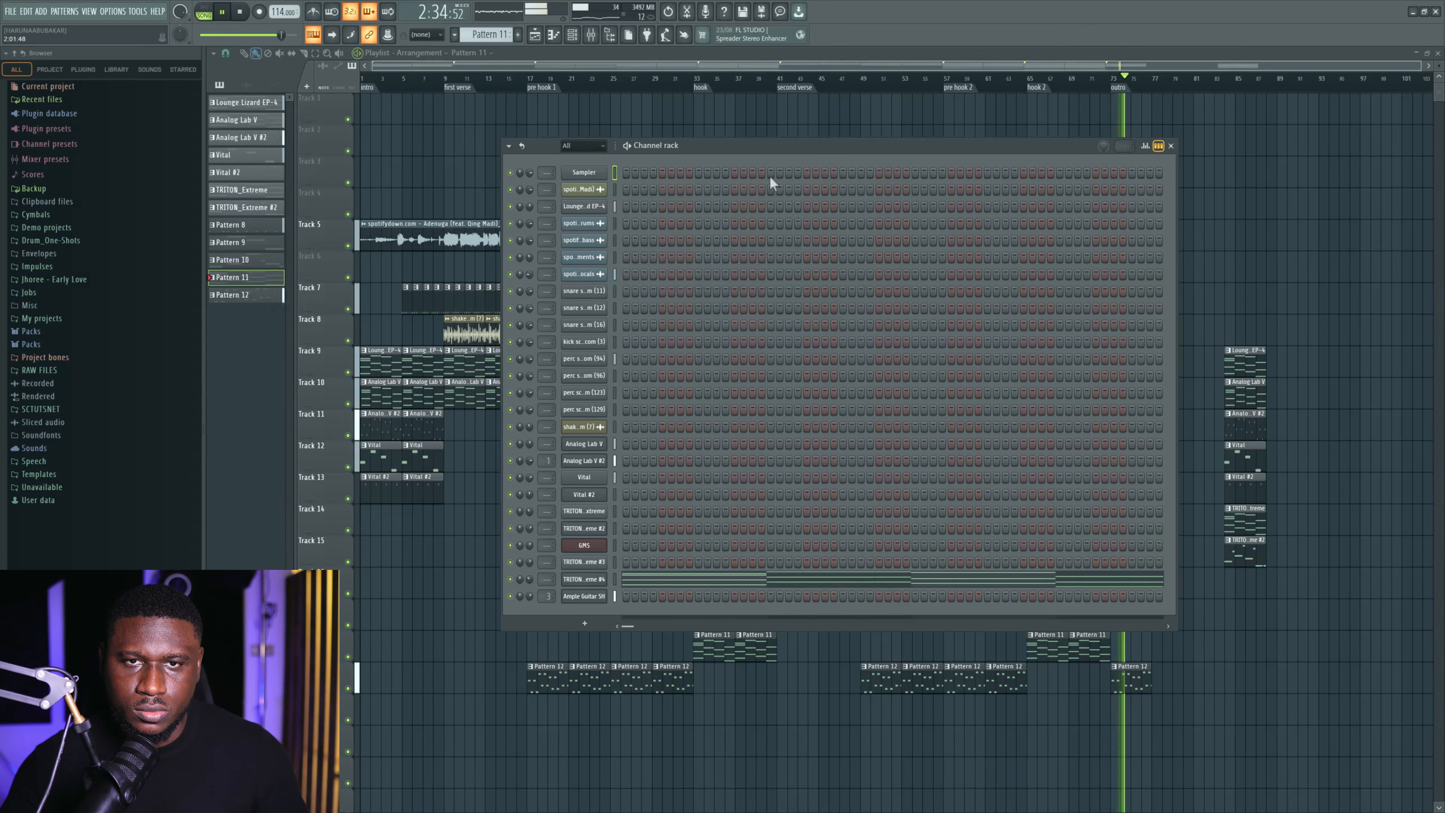
right_click(1333, 228)
Play from just before the outro and duplicate the last Track 7 and Track 8 percussion clips into it.
click(1100, 80)
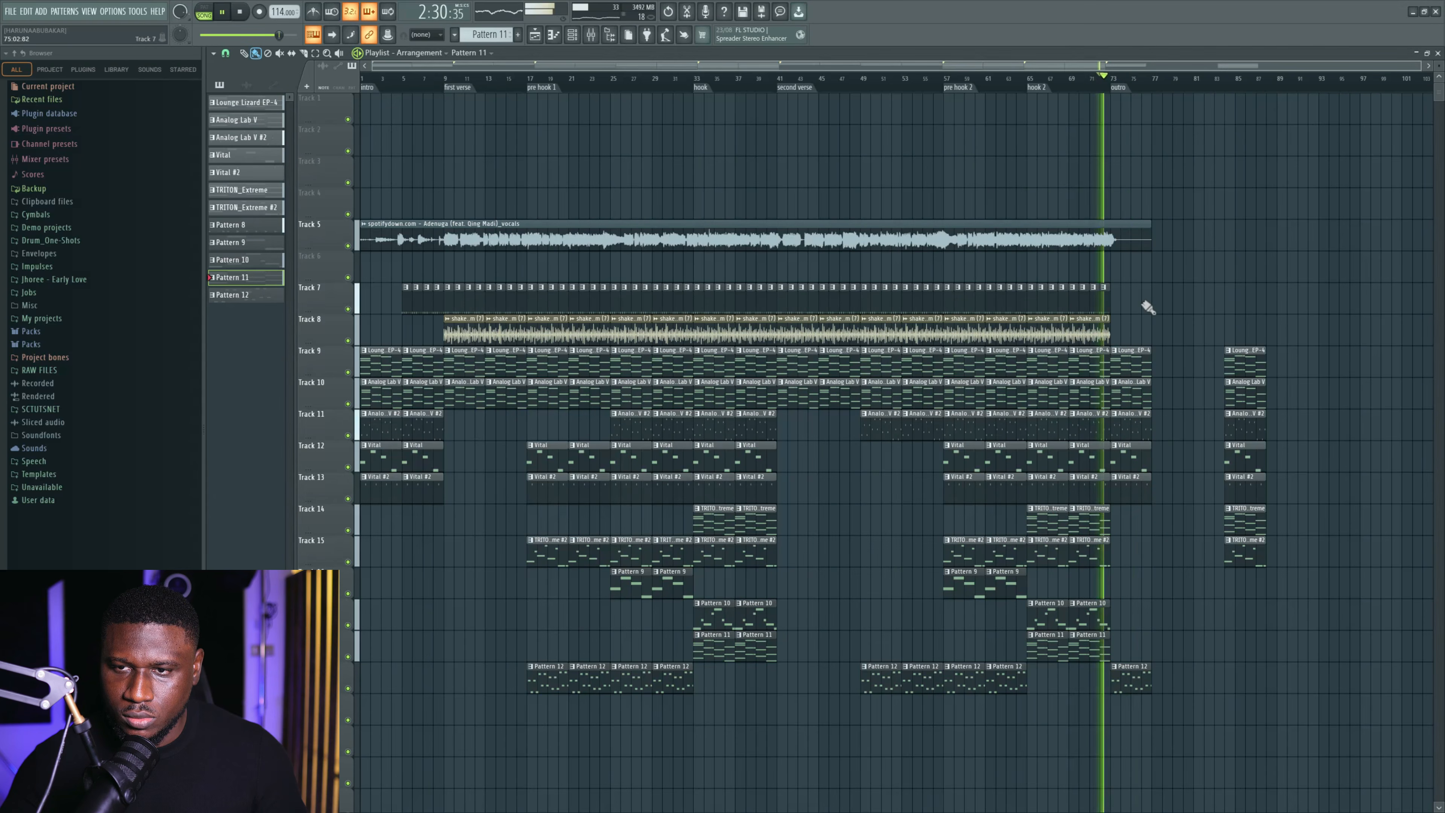
drag(1089, 318, 1072, 334)
key(ctrl+b)
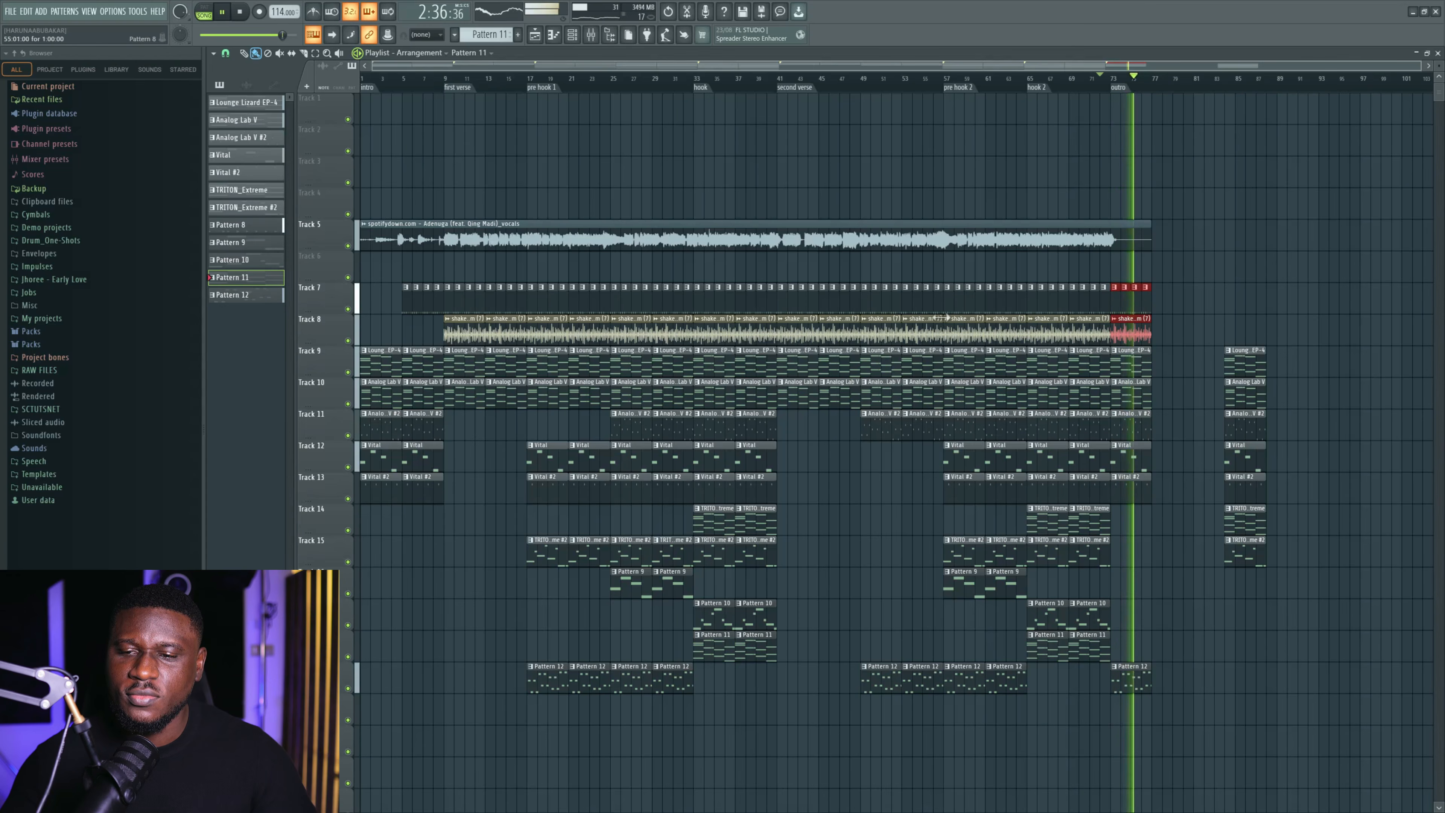
Duplicate the whole outro block once to double its length and add a TRITON_Extreme #2 clip on Track 15 in the second half.
drag(1203, 284, 1124, 687)
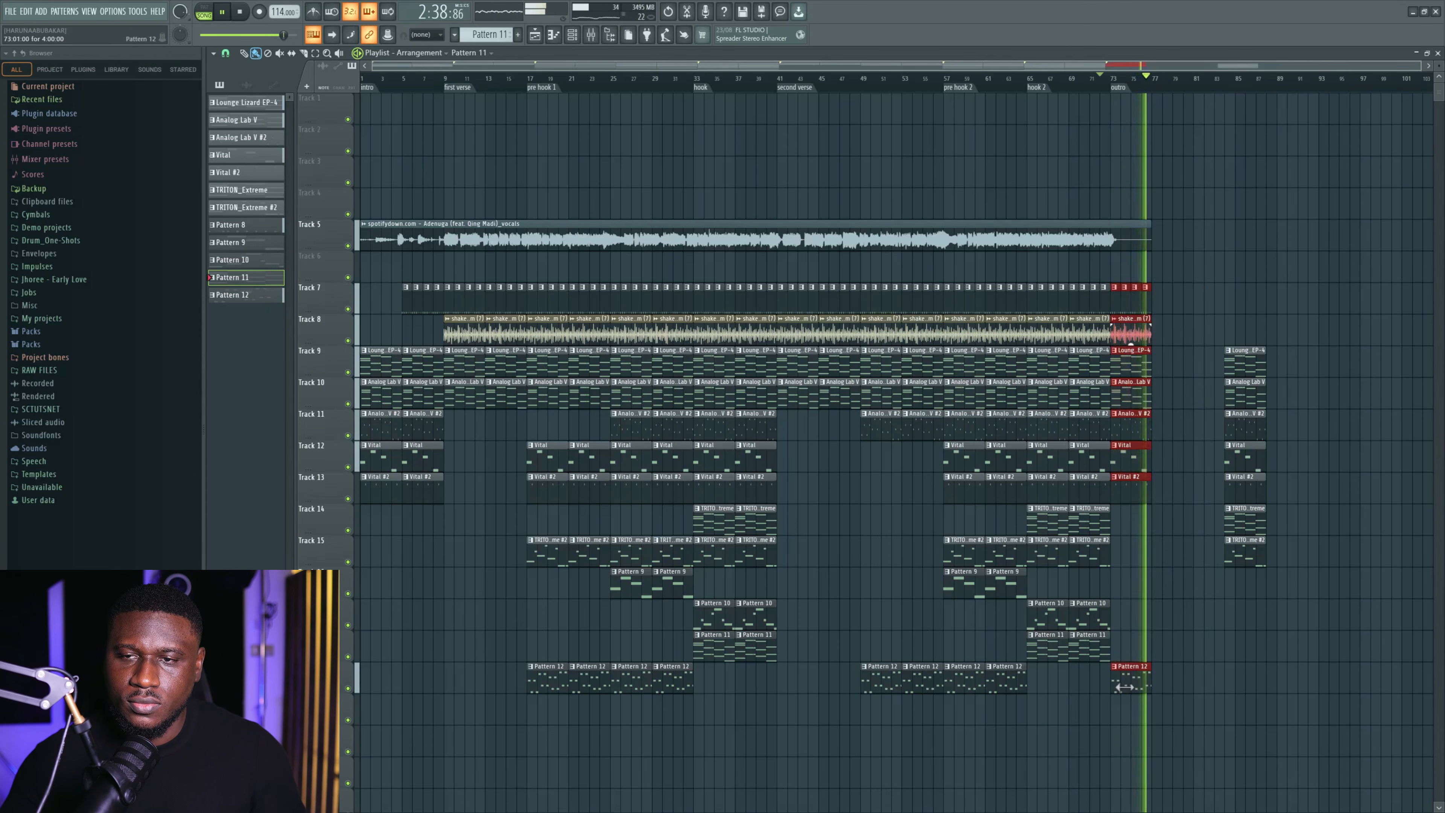
click(1095, 613)
key(space)
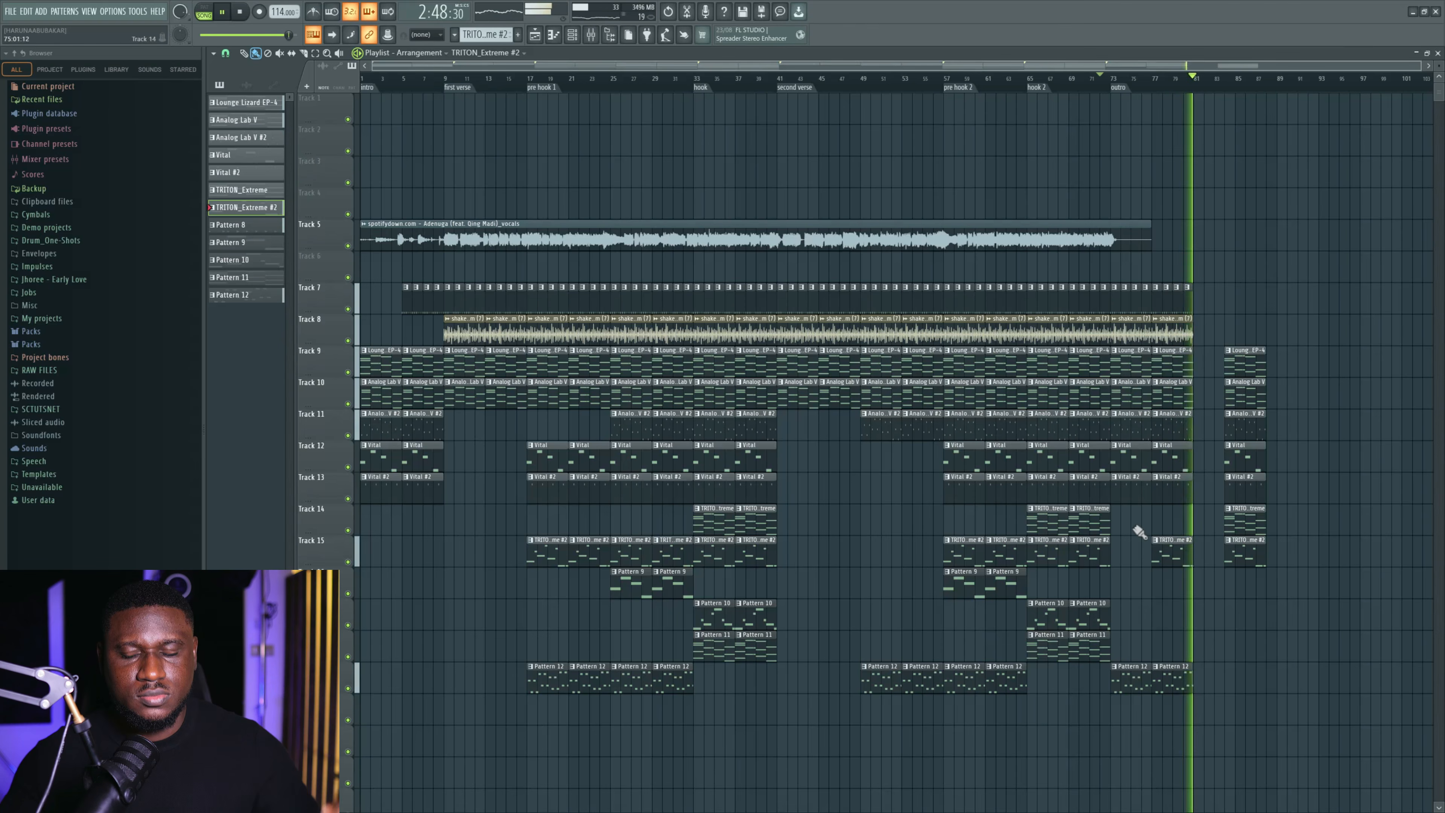
Stop playback, return to the song start and delete the spare clips on Tracks 9 to 15 beyond the outro.
key(space)
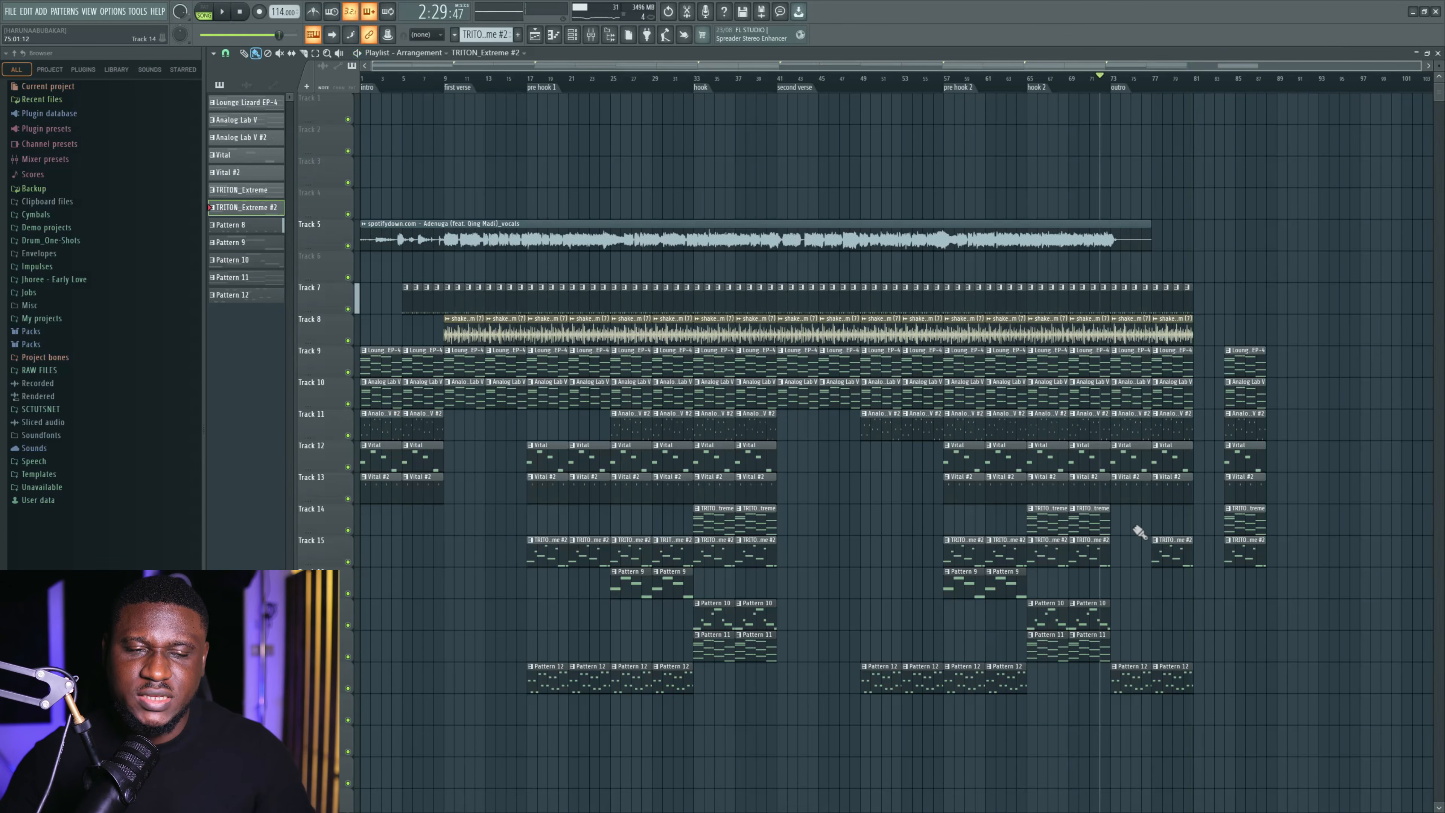
key(Home)
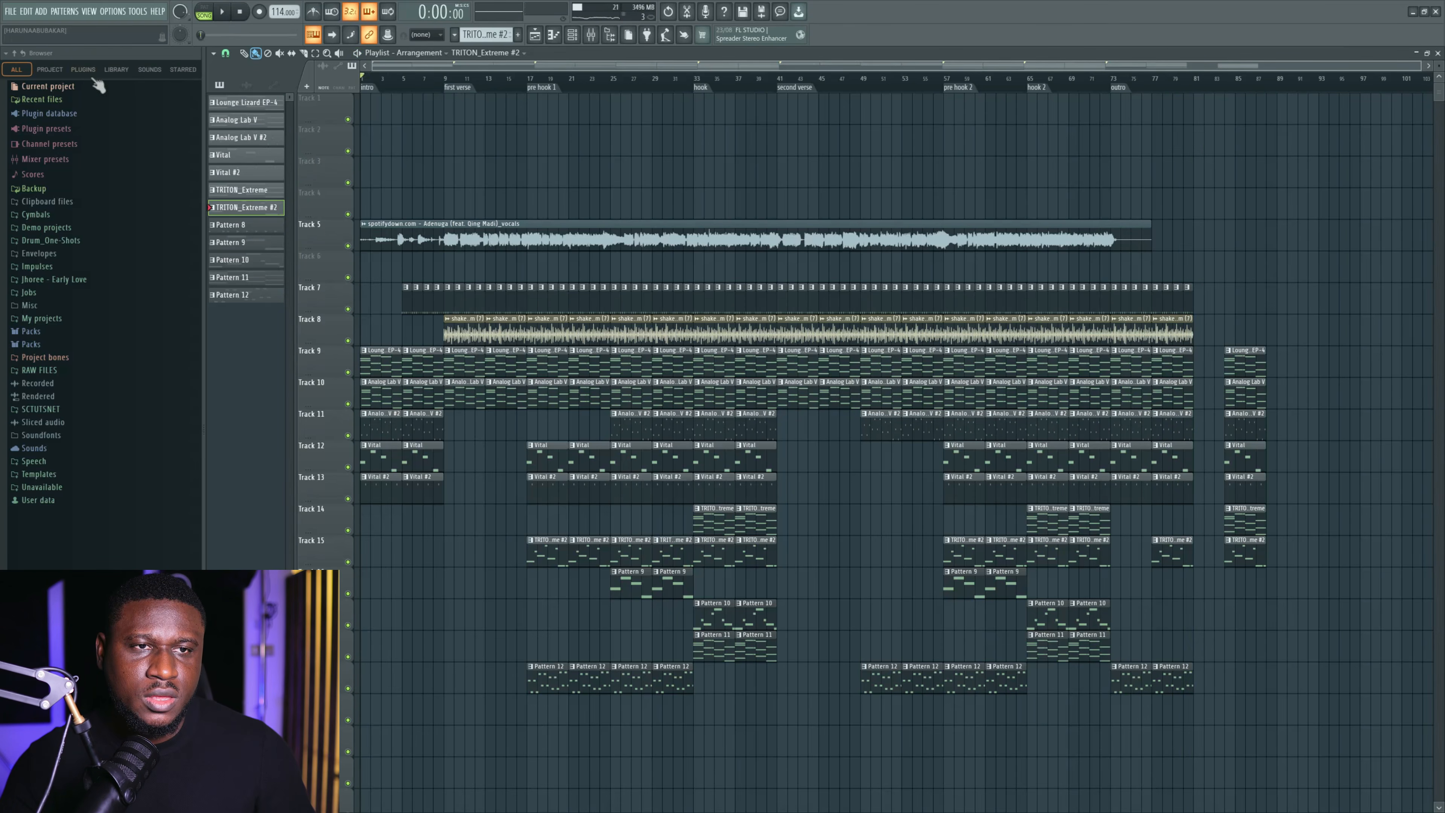
drag(1226, 284, 1329, 655)
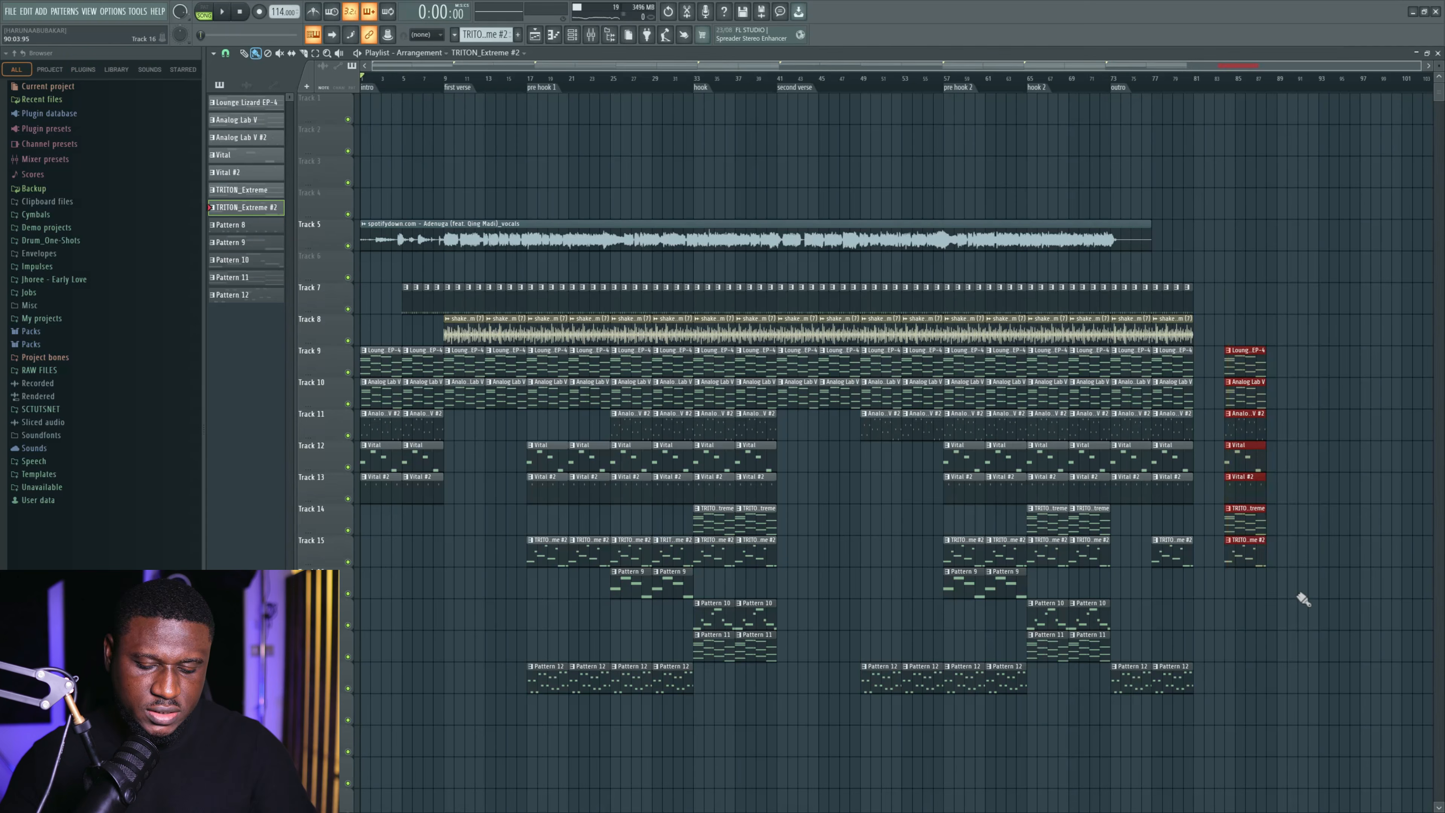
key(Delete)
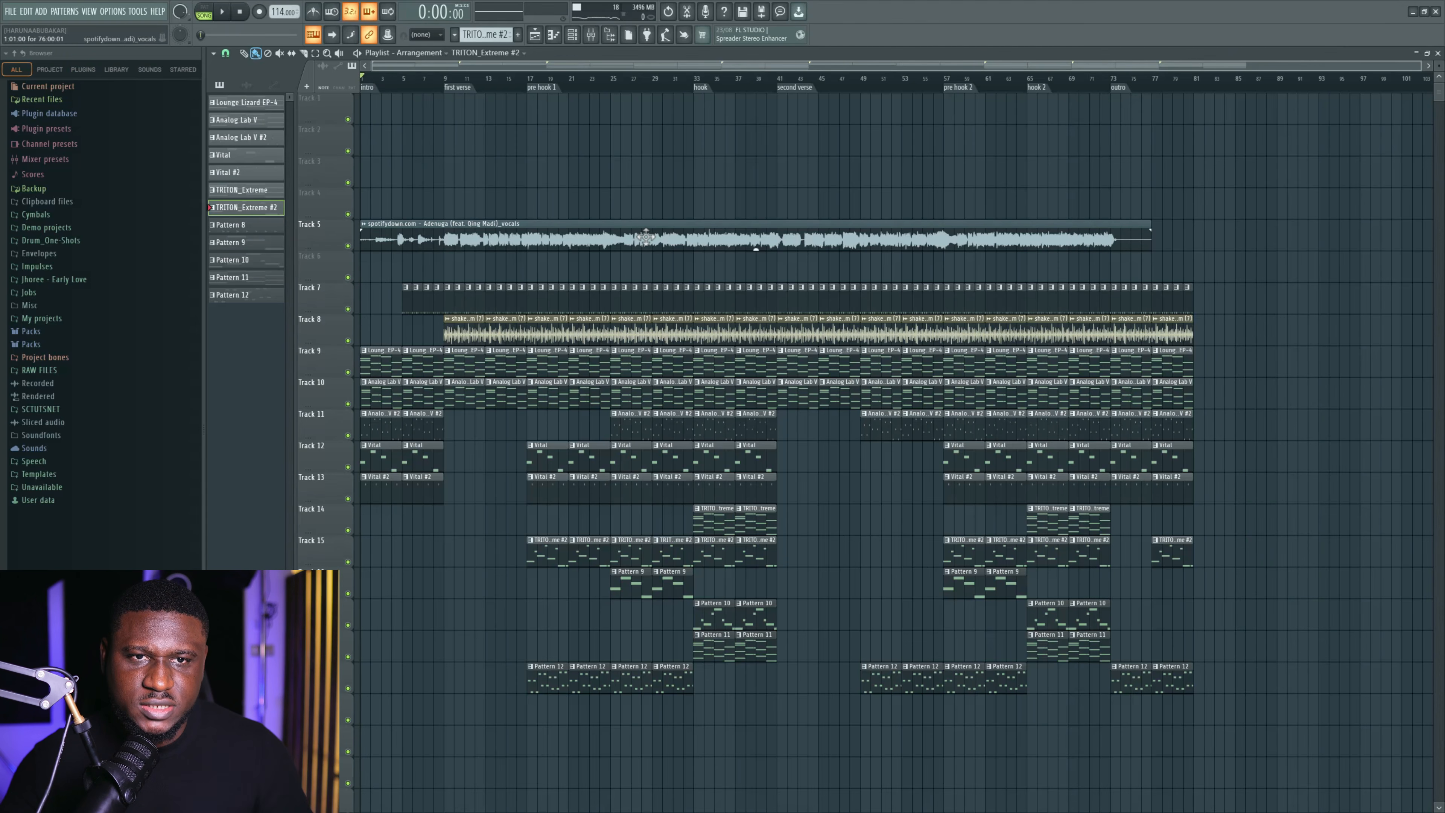